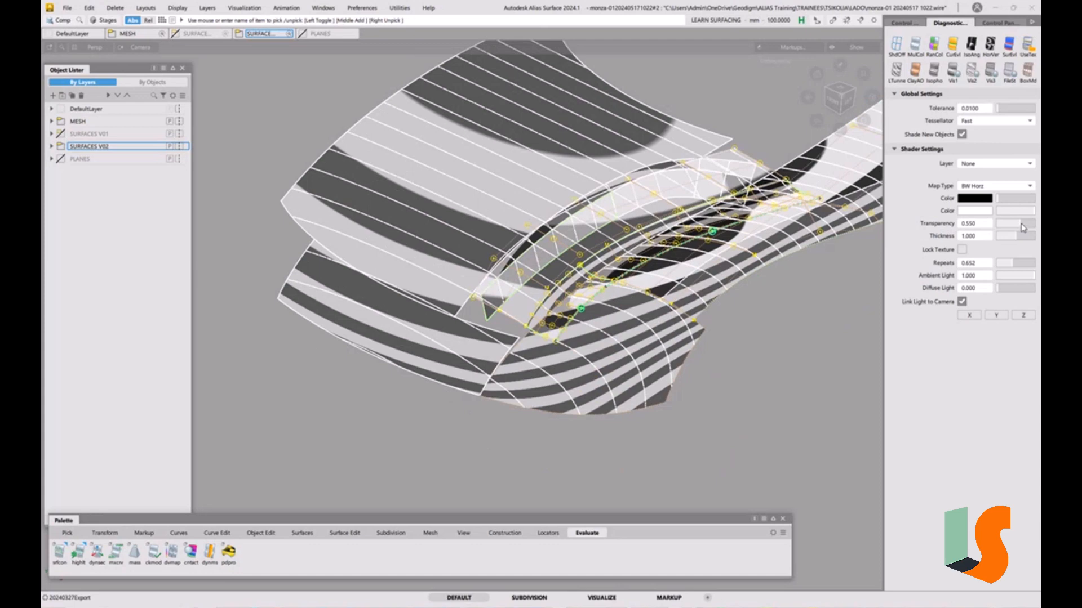
Step: Set the BW Horz shader's transparency to 0 and bring the reference mesh into view with the surfaces
left_click_drag(1023, 228, 990, 228)
left_click_drag(688, 248, 611, 361, "alt+shift")
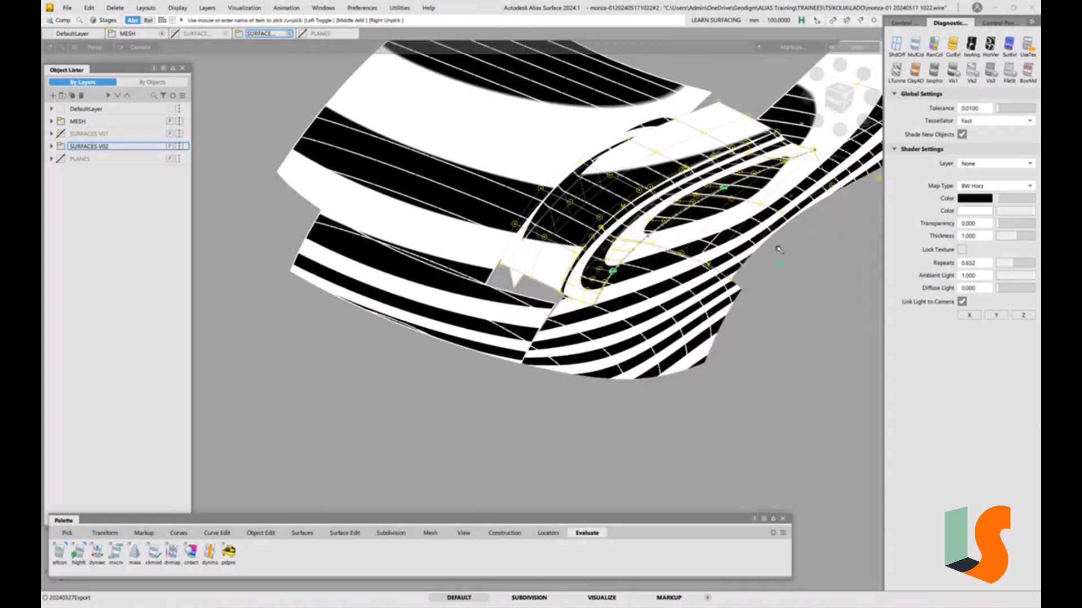
left_click_drag(704, 434, 703, 339, "ctrl+shift")
left_click_drag(650, 363, 646, 398, "ctrl+shift")
left_click(648, 403)
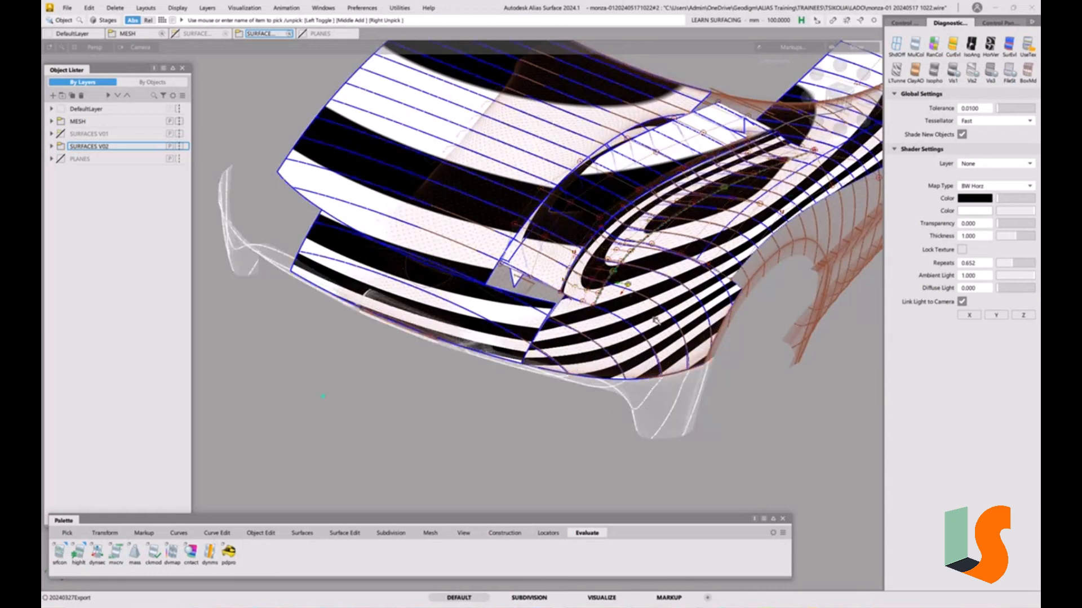
Step: Isolate the reference mesh by hiding the surfaces and apply the black-and-white horizontal shader to it
left_click(764, 253)
key("alt+h")
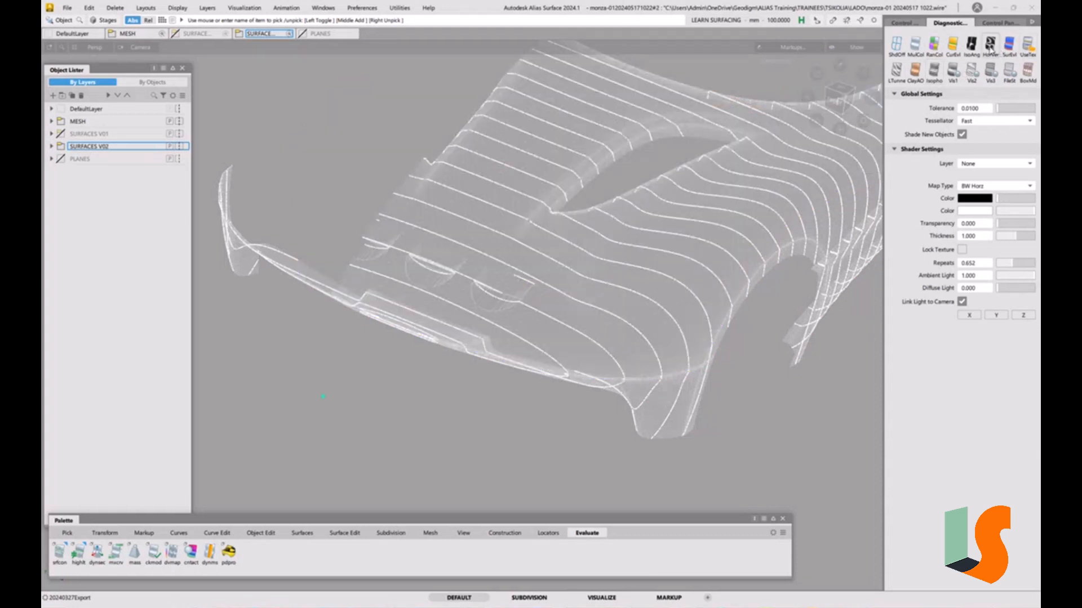
left_click(990, 45)
Step: Examine the flow of the zebra stripes across the mesh's nose and front wing from several angles
mouse_move(741, 269)
left_mouse_down("alt+shift")
mouse_move(643, 313)
mouse_move(602, 317)
mouse_move(654, 295)
left_mouse_up("alt+shift")
scroll(517, 312, "up", 2)
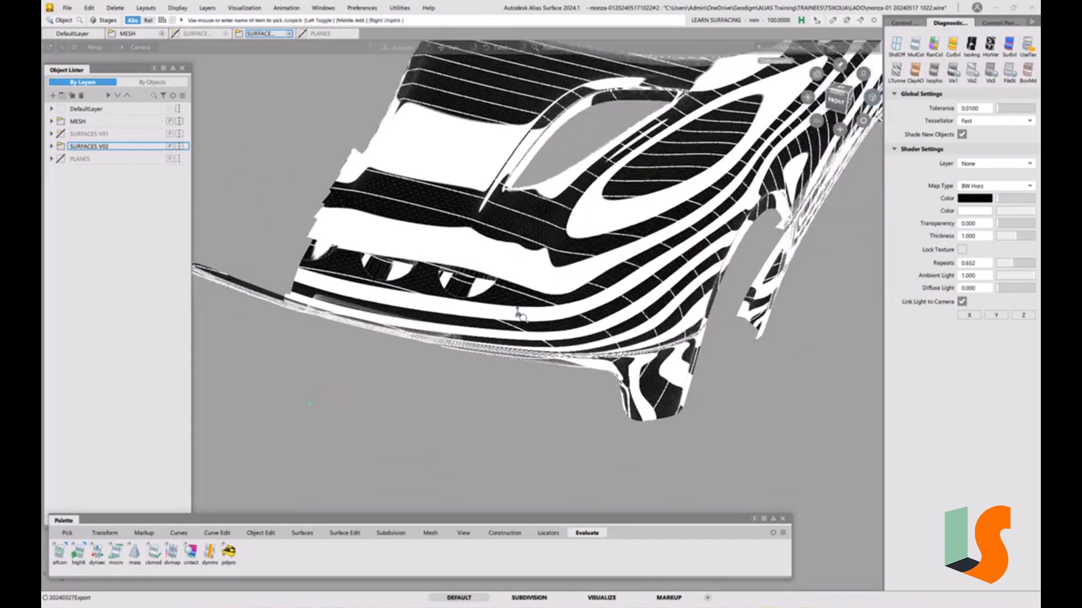
mouse_move(583, 307)
right_mouse_down("alt+shift")
mouse_move(517, 314)
mouse_move(580, 282)
right_mouse_up("alt+shift")
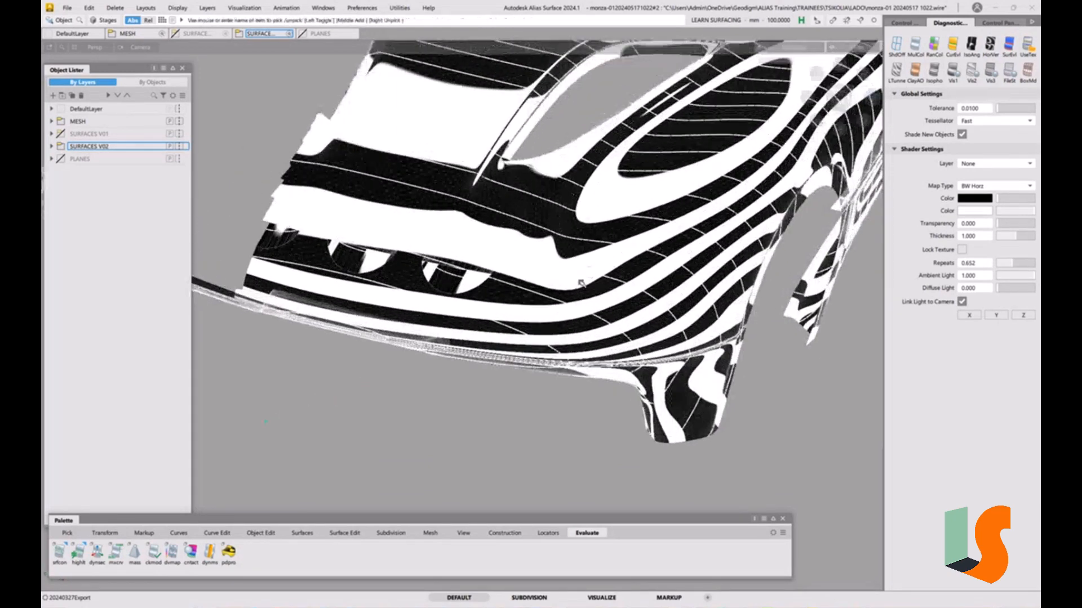
right_click_drag(542, 341, 532, 314, "alt+shift")
middle_click_drag(531, 314, 541, 312, "alt+shift")
left_click_drag(493, 310, 516, 318, "alt+shift")
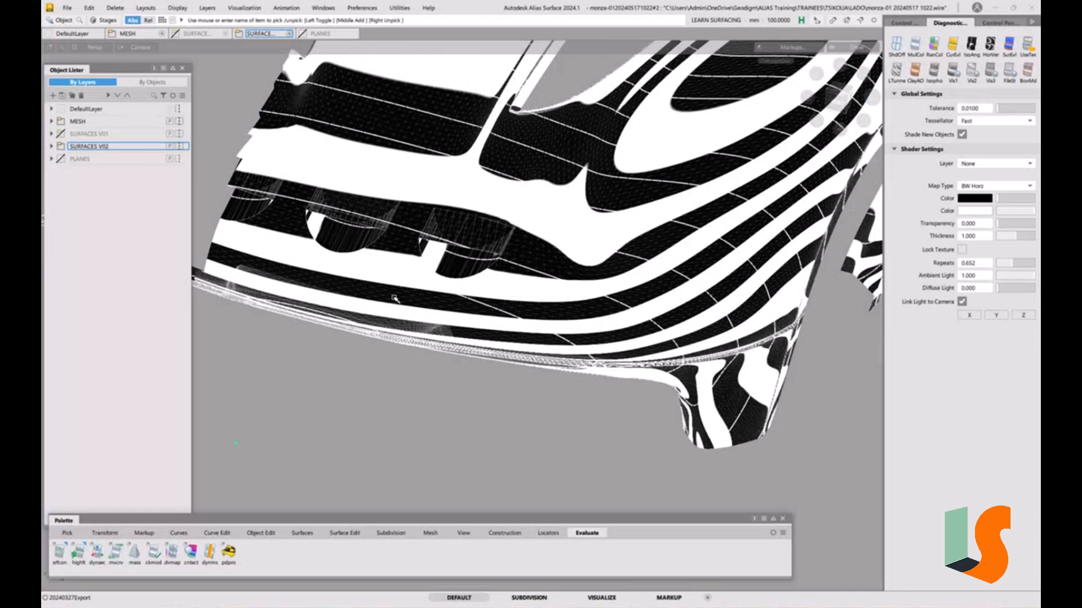
mouse_move(486, 307)
left_mouse_down("alt+shift")
mouse_move(569, 358)
mouse_move(420, 306)
left_mouse_up("alt+shift")
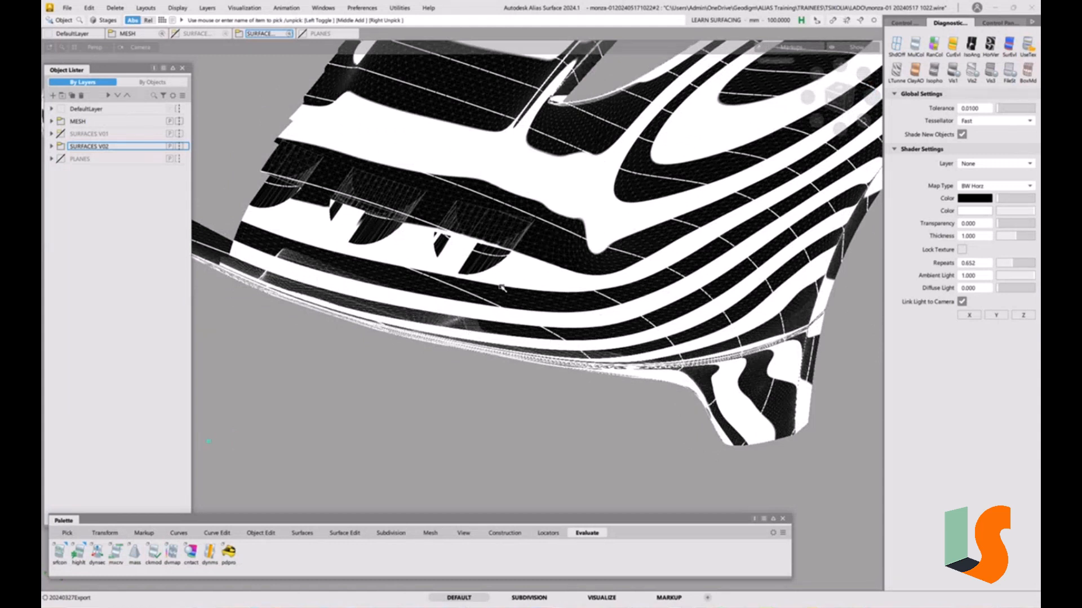
mouse_move(599, 301)
left_mouse_down("alt+shift")
mouse_move(610, 244)
mouse_move(598, 310)
left_mouse_up("alt+shift")
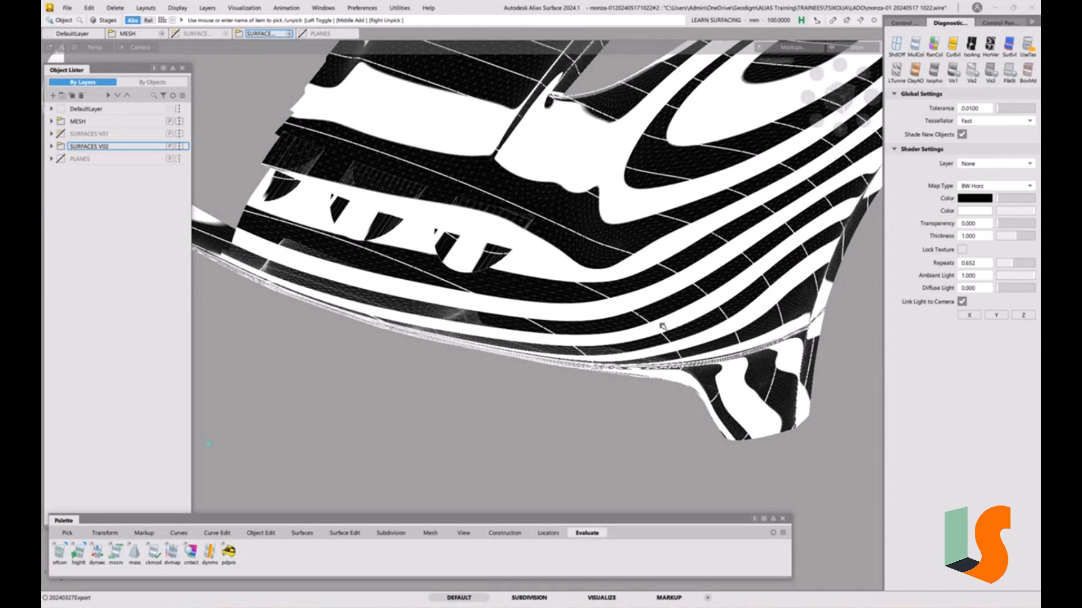
Step: Remove the zebra shading from the mesh and show the hidden surfaces again
left_click(896, 45)
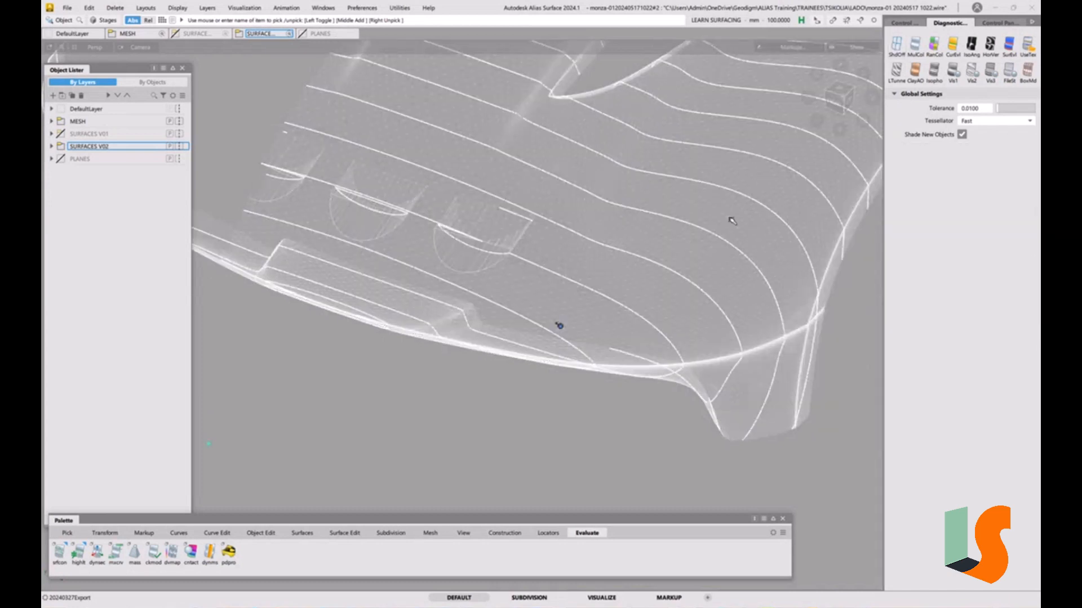
left_click_drag(731, 221, 693, 319, "ctrl+shift")
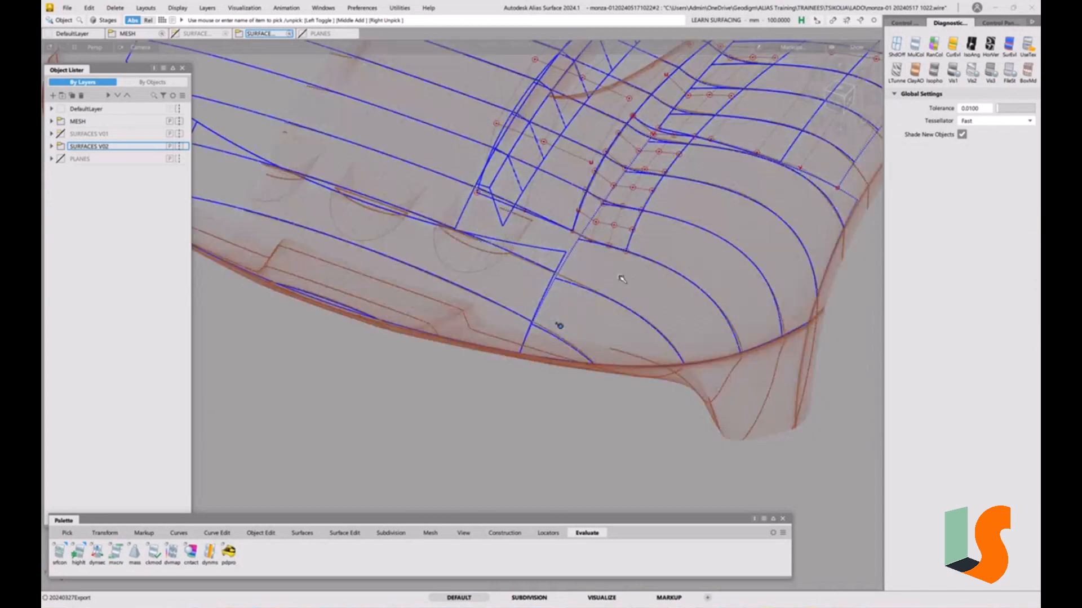
Step: Apply the horizontal black-and-white shader to the nose and front wing surfaces to compare their stripes with the mesh
left_click_drag(553, 321, 558, 297, "ctrl+shift")
left_click(561, 300)
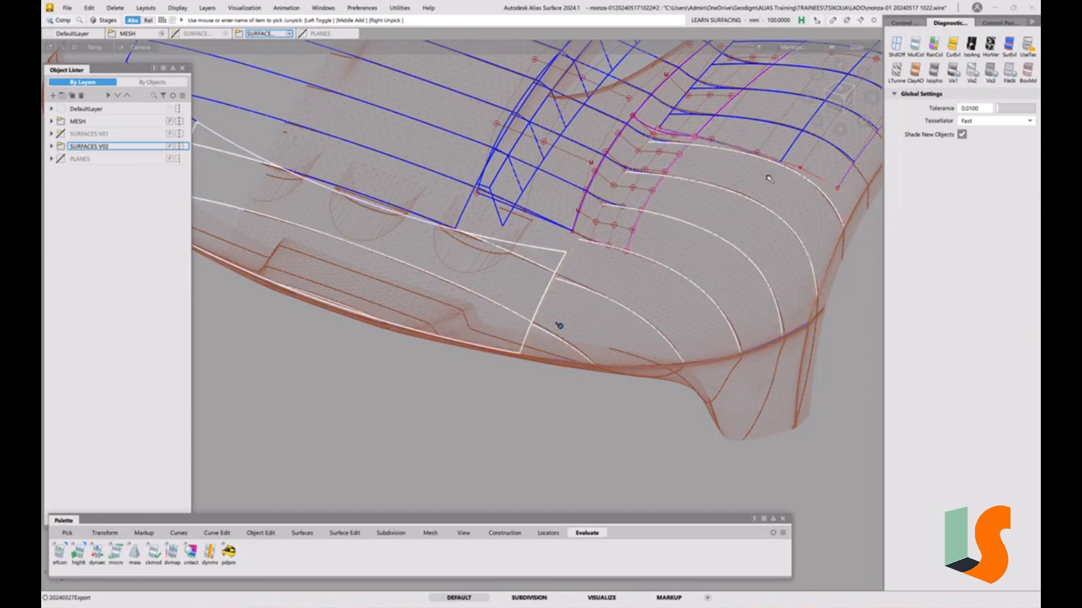
left_click(987, 46)
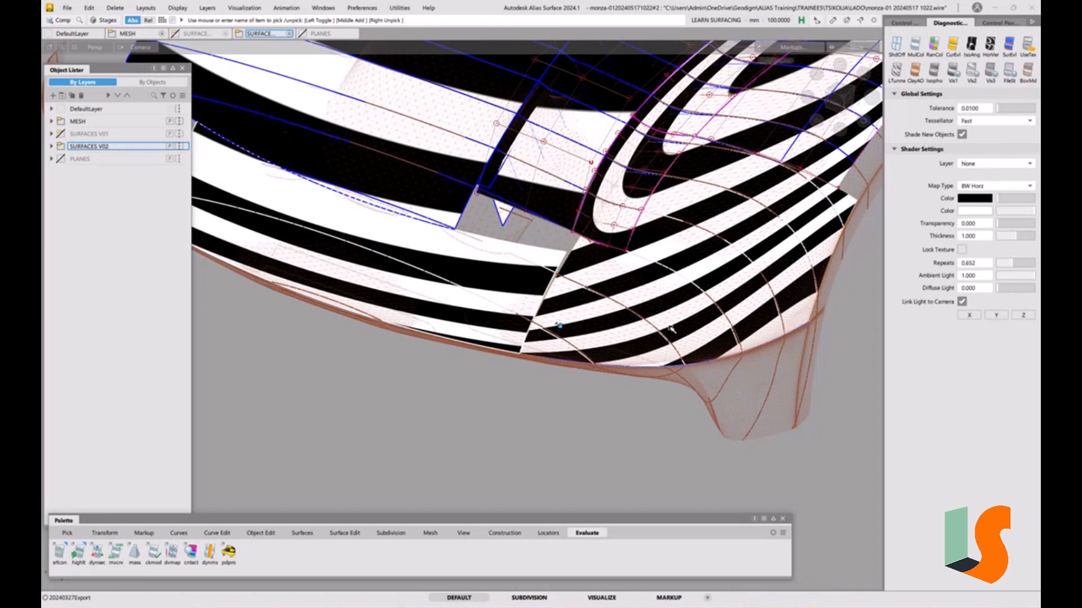
left_click_drag(680, 330, 547, 353, "alt+shift")
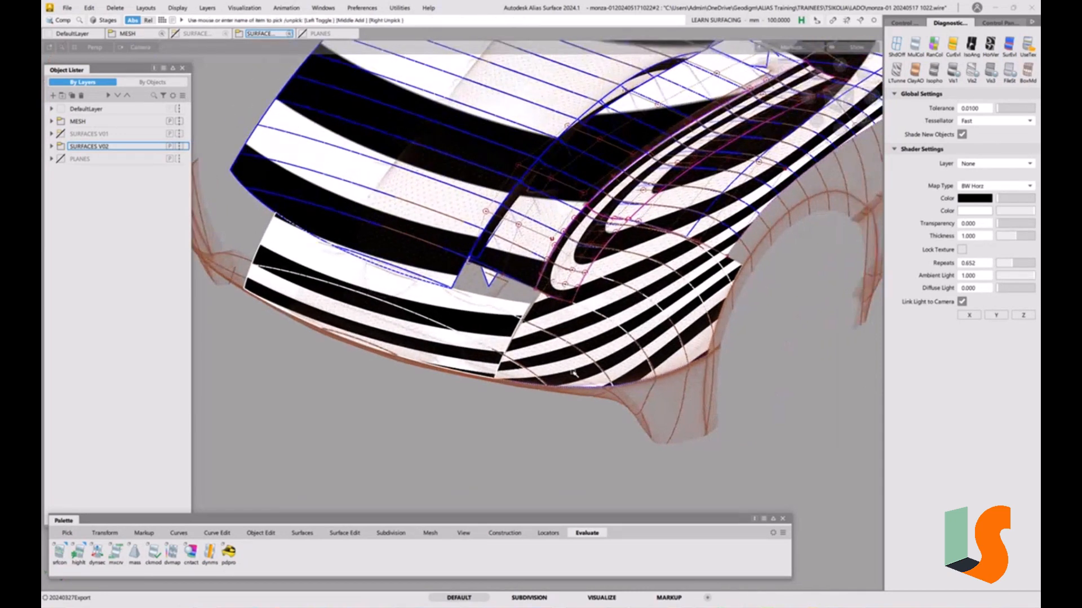
mouse_move(612, 252)
left_mouse_down("alt+shift")
mouse_move(563, 282)
mouse_move(451, 315)
left_mouse_up("alt+shift")
Step: Turn off the diagnostic shading and return the mesh and surfaces to wireframe with nothing picked
left_click(896, 45)
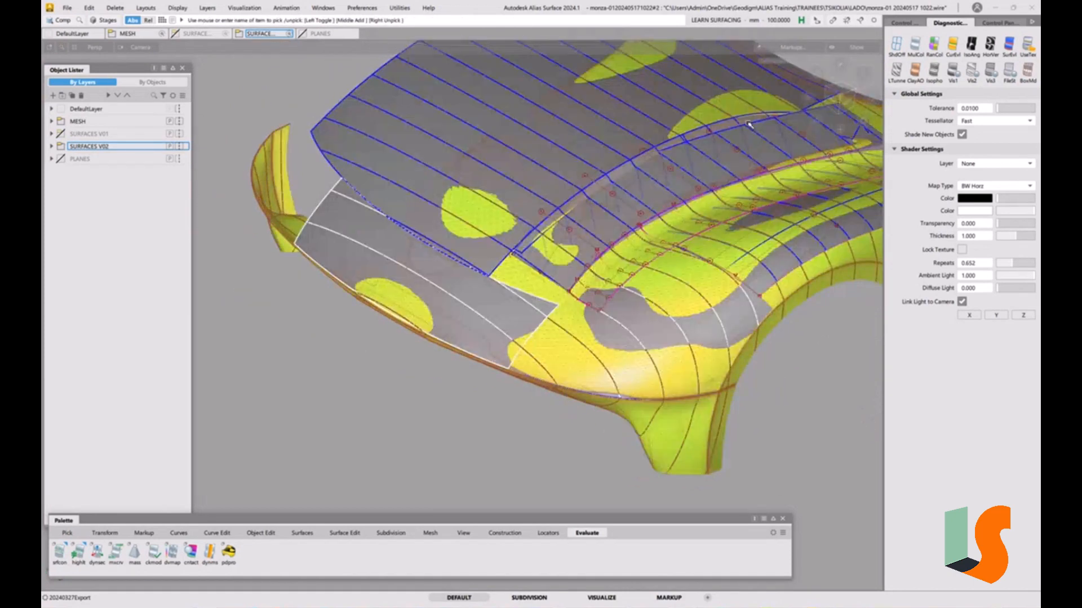
left_click(894, 49)
key("F5")
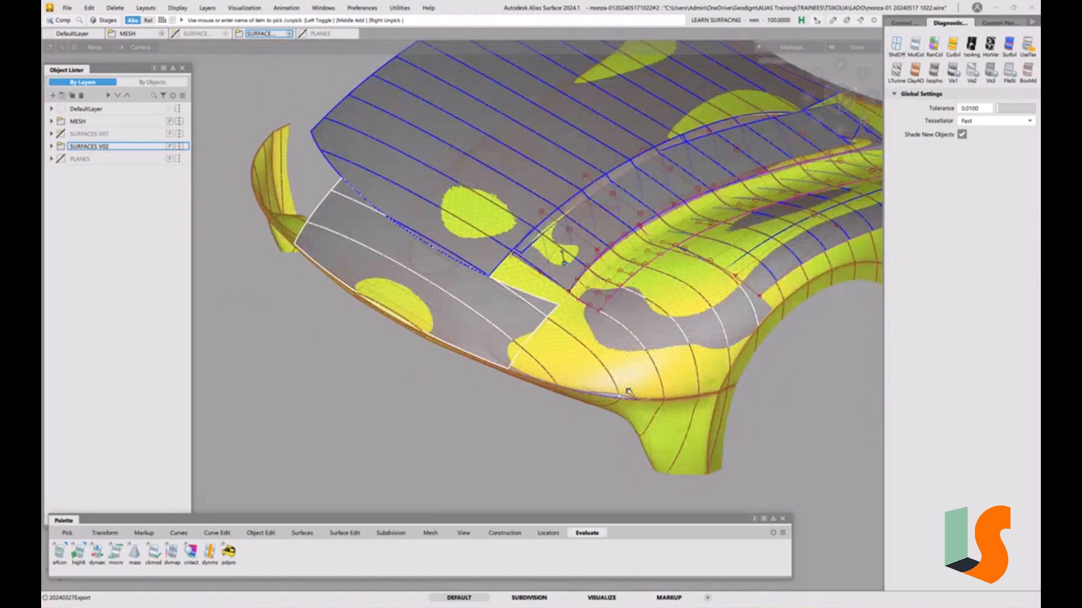
left_click(628, 391)
key("F5")
left_click_drag(654, 357, 572, 343, "alt+shift")
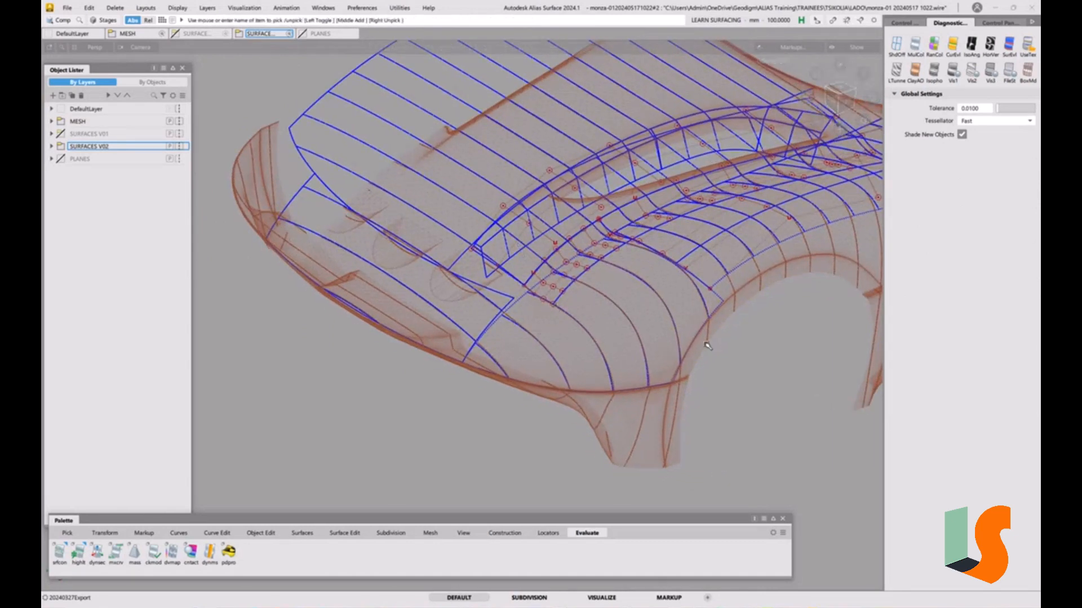
Step: Expand the SURFACES V02 folder and make the WHEEL ARCH F and BODYSIDE layers visible
mouse_move(720, 330)
right_mouse_down("alt+shift")
mouse_move(729, 258)
mouse_move(705, 327)
right_mouse_up("alt+shift")
middle_click_drag(704, 327, 701, 290, "alt+shift")
left_click(51, 146)
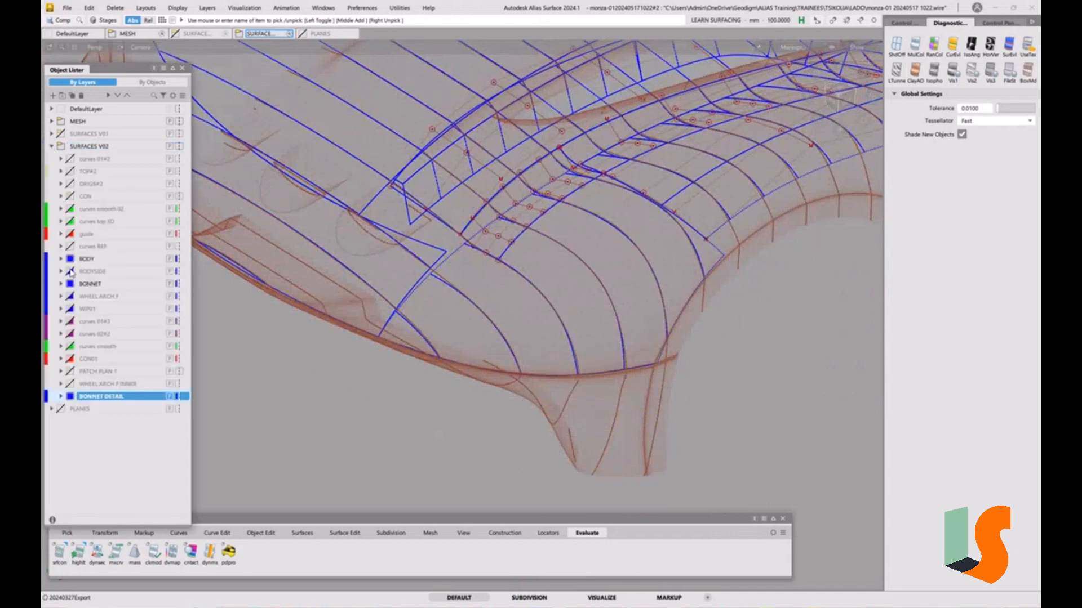
left_click(70, 296)
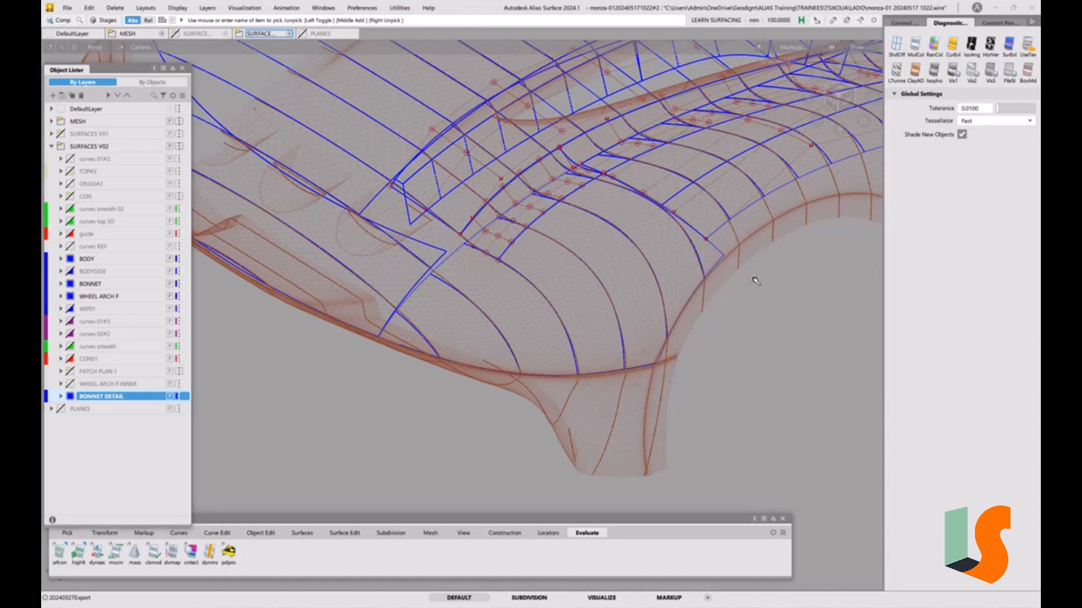
left_click(707, 288)
left_click(742, 373)
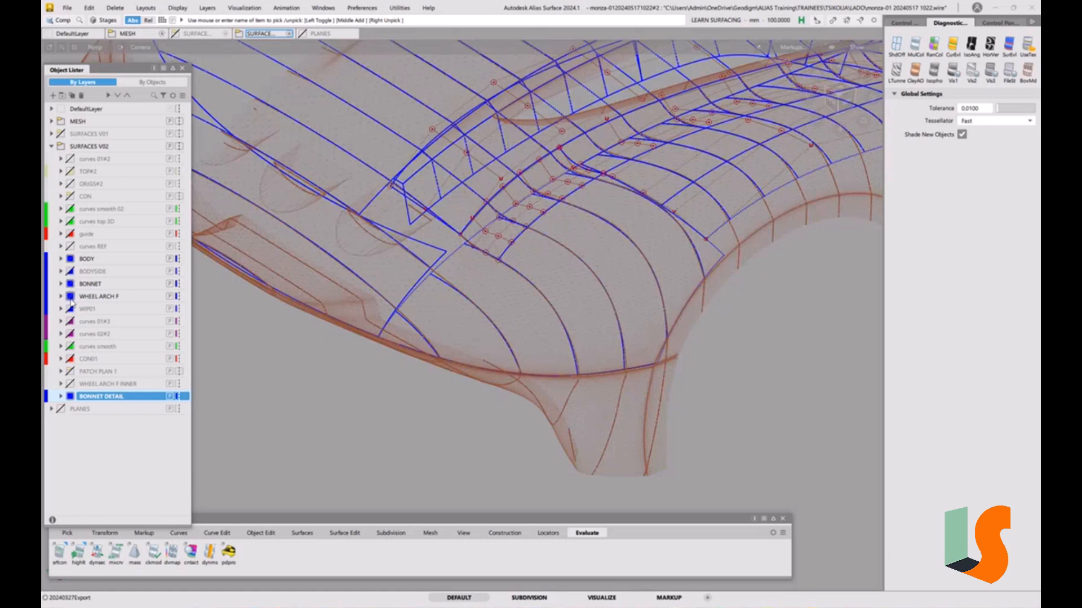
left_click(70, 271)
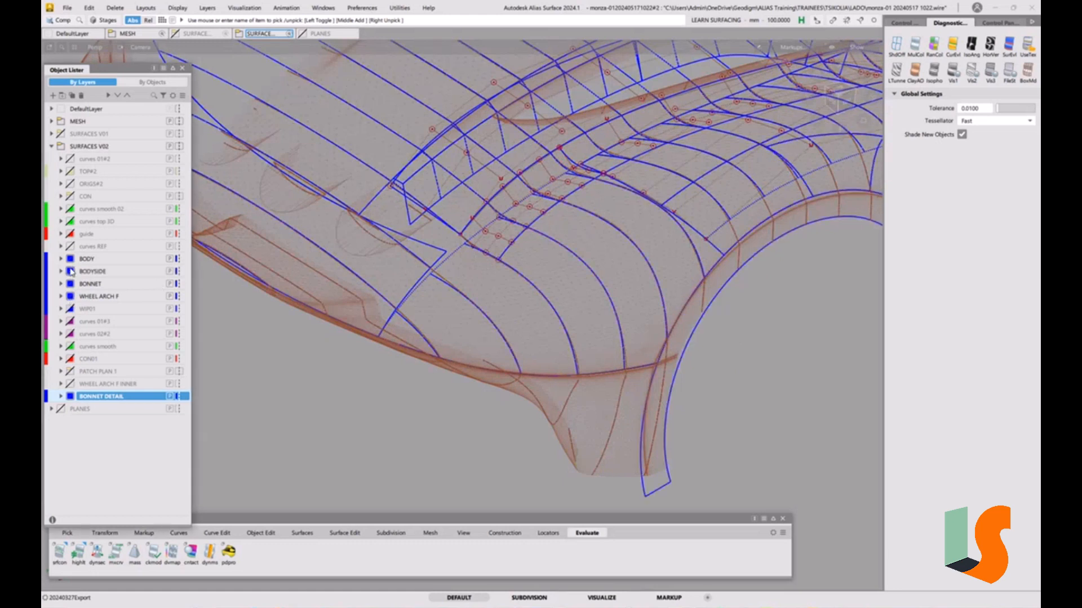
Step: Assign the narrow strip surface around the front wheel opening to the WHEEL ARCH F layer
left_click_drag(806, 293, 782, 305, "ctrl+shift")
left_click(740, 260)
right_click(105, 298)
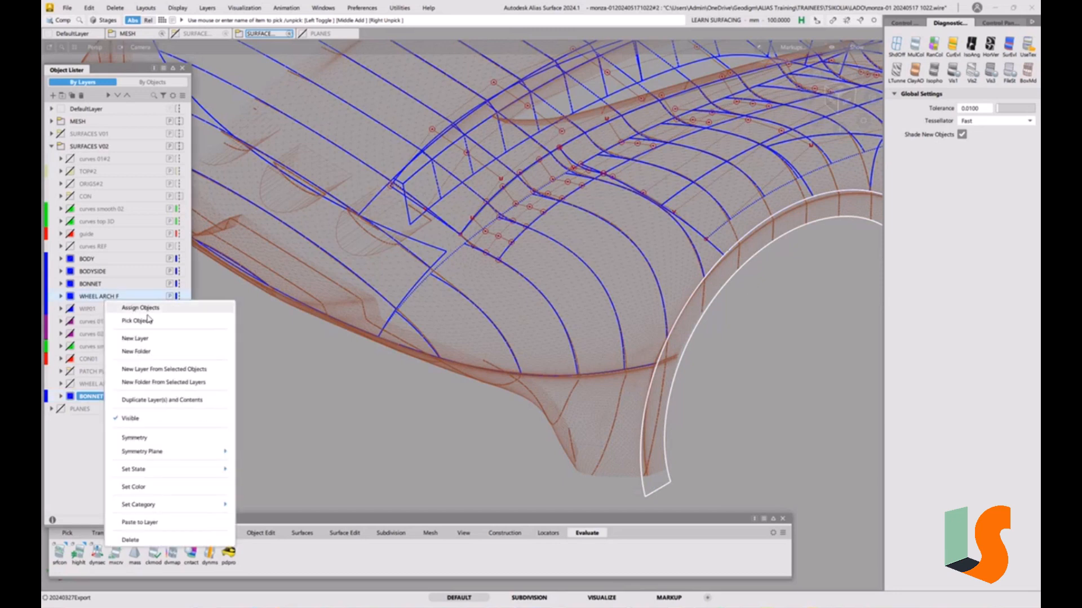
left_click(141, 308)
Step: Examine the front corner between nose, wing and wheel arch, checking the contents of the curves smooth layer
left_click_drag(595, 273, 634, 320, "alt+shift")
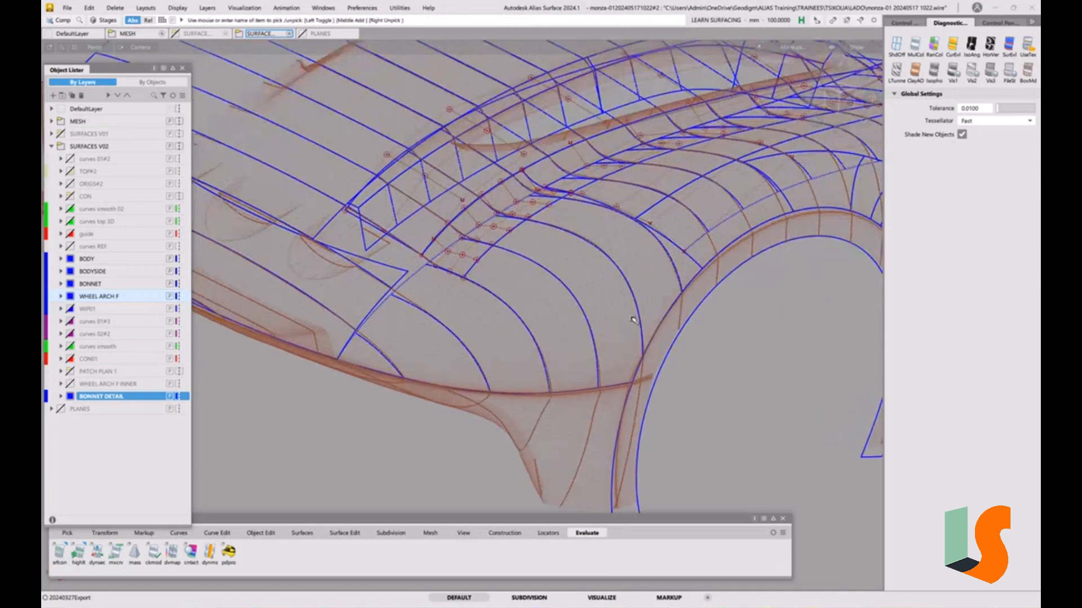
right_click_drag(649, 317, 493, 292, "alt+shift")
middle_click_drag(443, 301, 580, 295, "alt+shift")
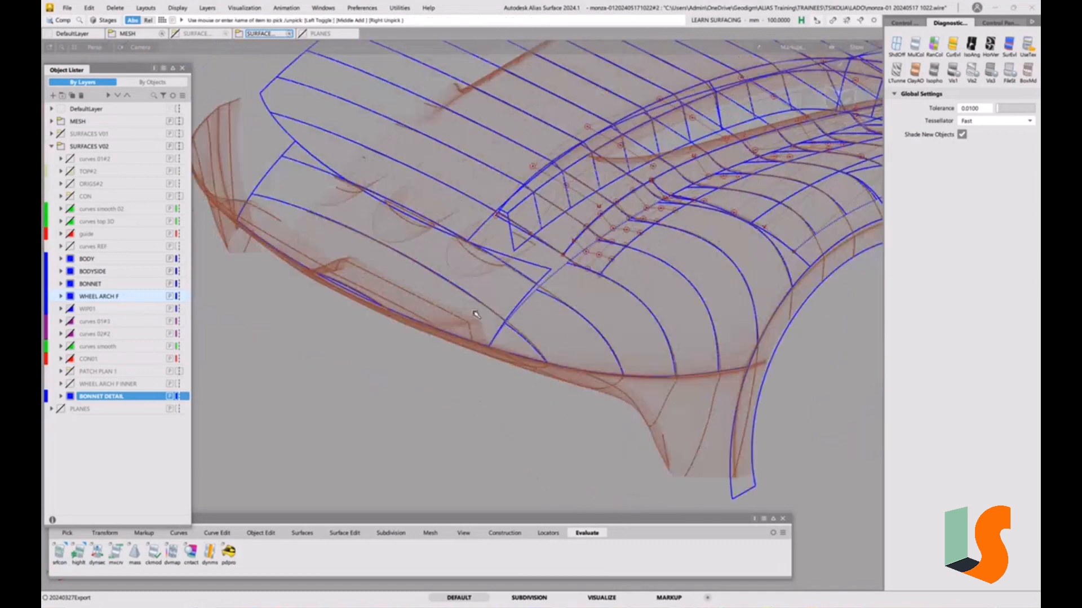
left_click_drag(693, 343, 491, 368, "alt+shift")
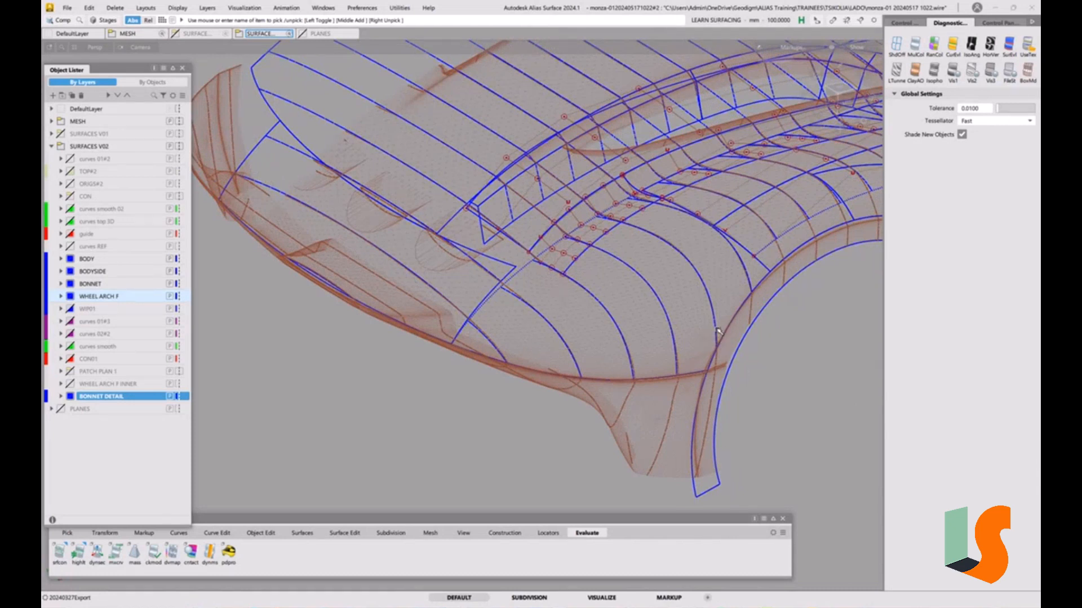
left_click_drag(471, 306, 629, 362, "alt+shift")
left_click_drag(592, 313, 545, 320, "alt+shift")
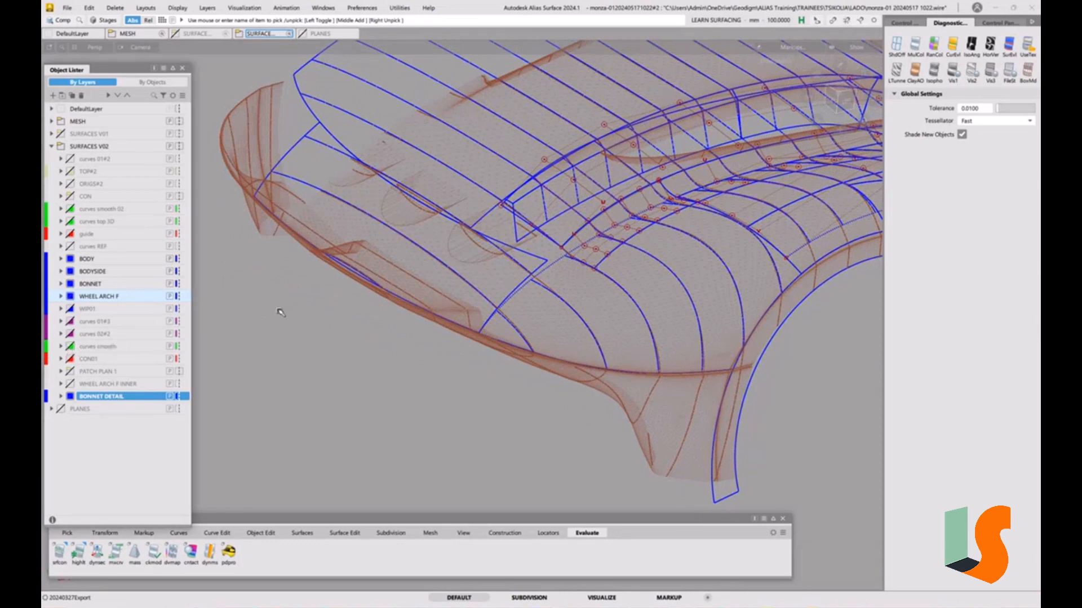
left_click(70, 347)
mouse_move(463, 286)
right_mouse_down("alt+shift")
mouse_move(472, 310)
mouse_move(468, 285)
right_mouse_up("alt+shift")
middle_click_drag(469, 285, 435, 273, "alt+shift")
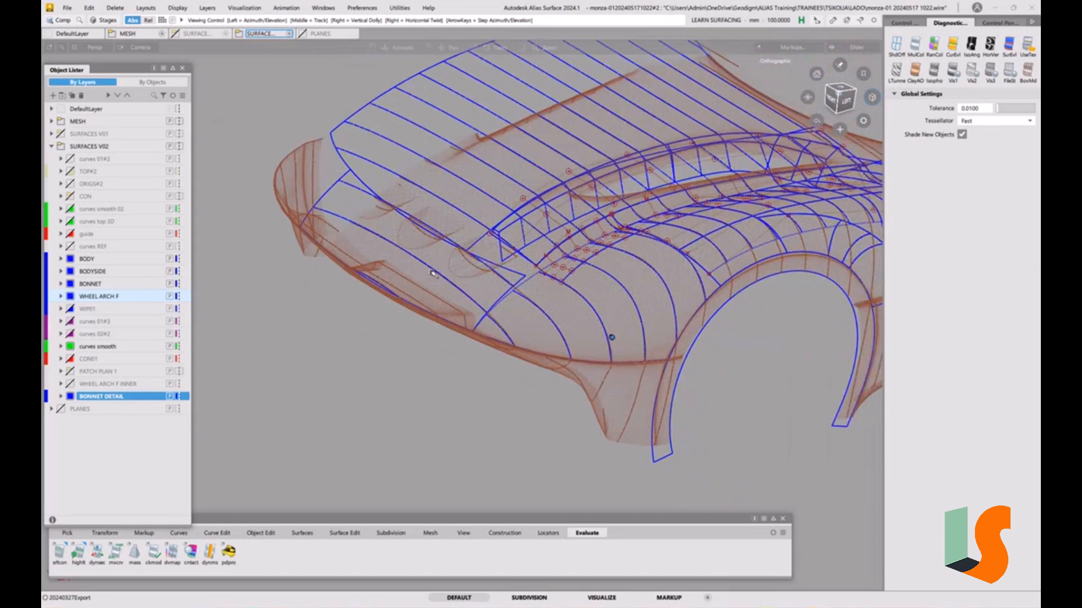
mouse_move(434, 273)
right_mouse_down("alt+shift")
mouse_move(430, 306)
mouse_move(427, 273)
right_mouse_up("alt+shift")
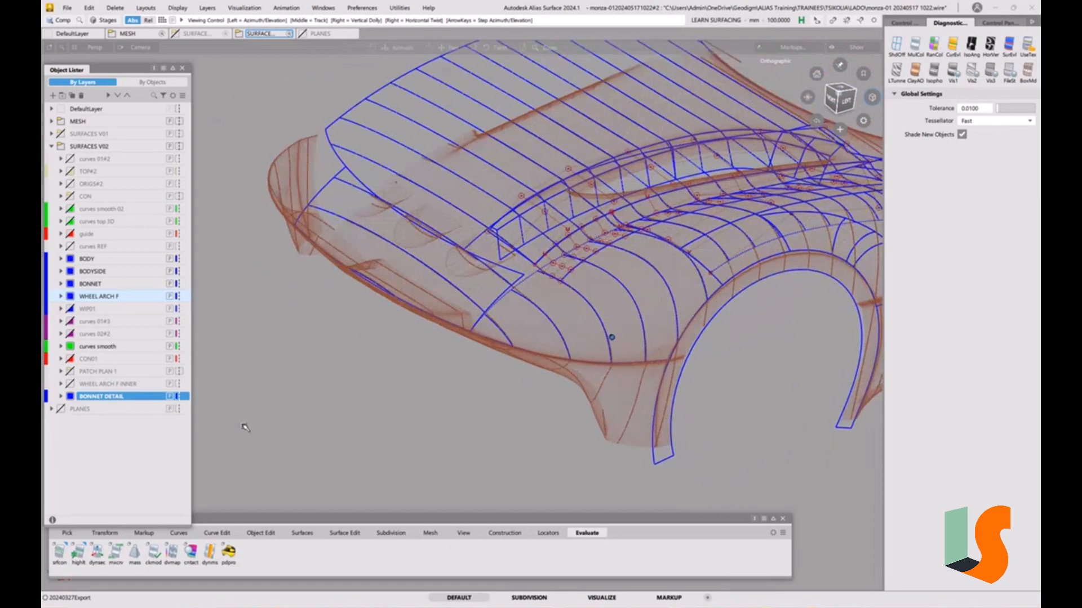
left_click(71, 347)
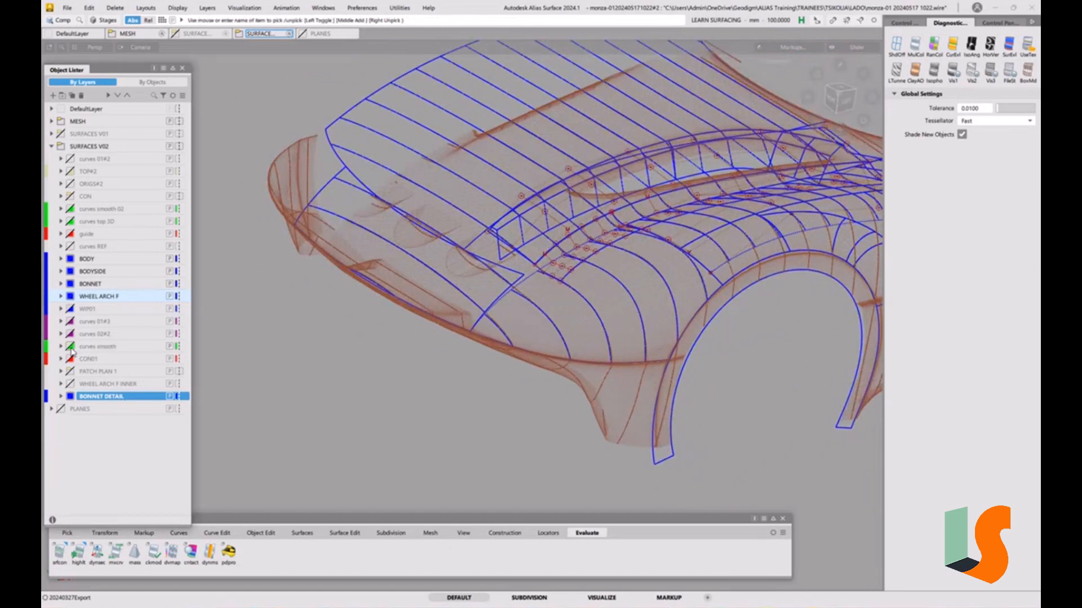
Step: Create a new layer in the SURFACES V02 folder, name it curves 03 and colour it green
right_click(82, 148)
left_click(115, 193)
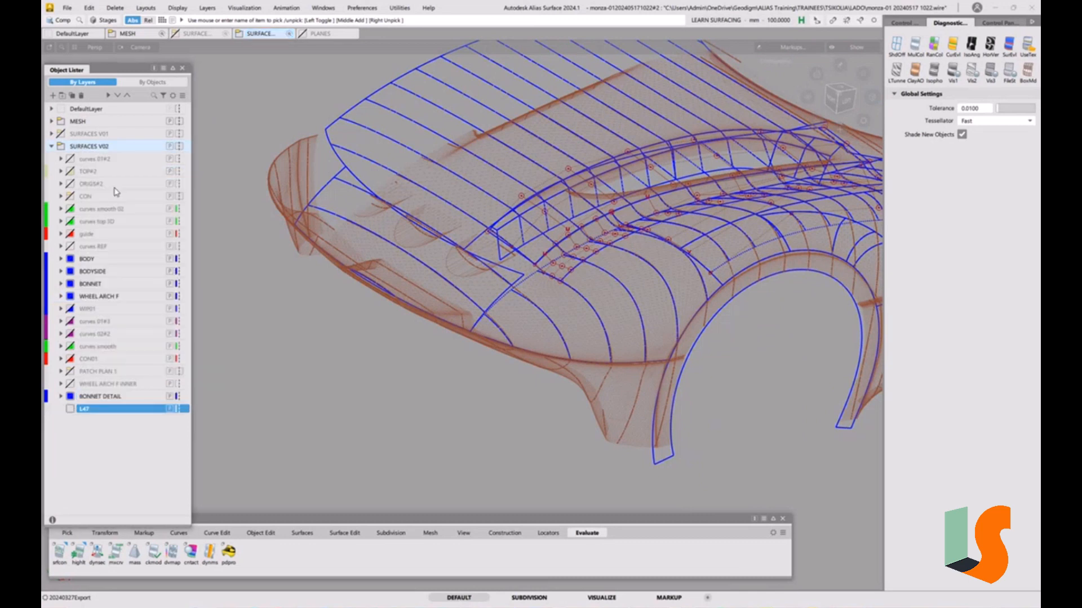
double_click(90, 409)
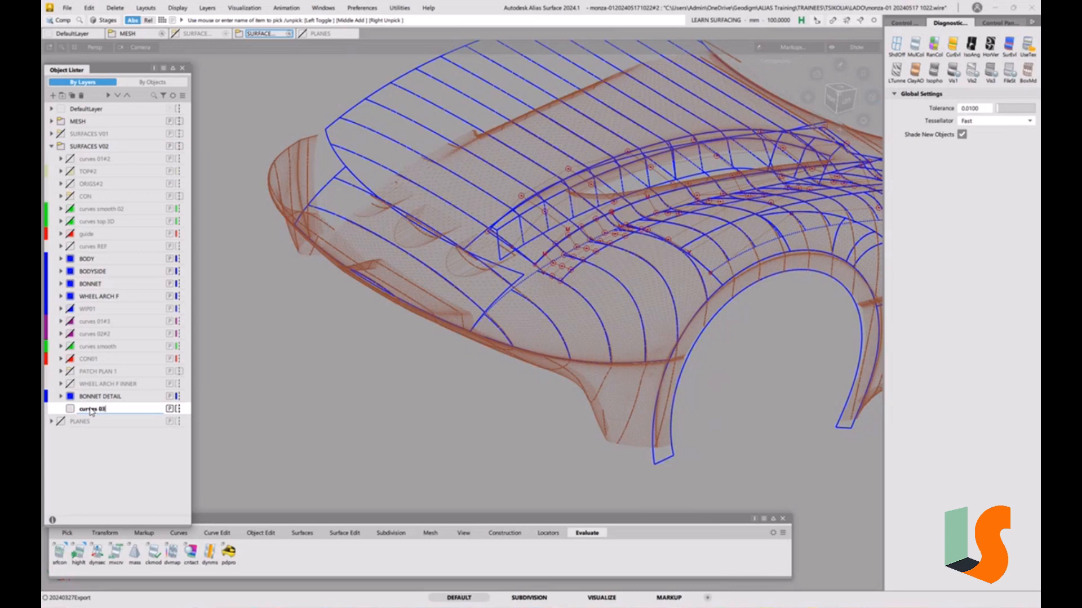
type("curves 03")
key("Return")
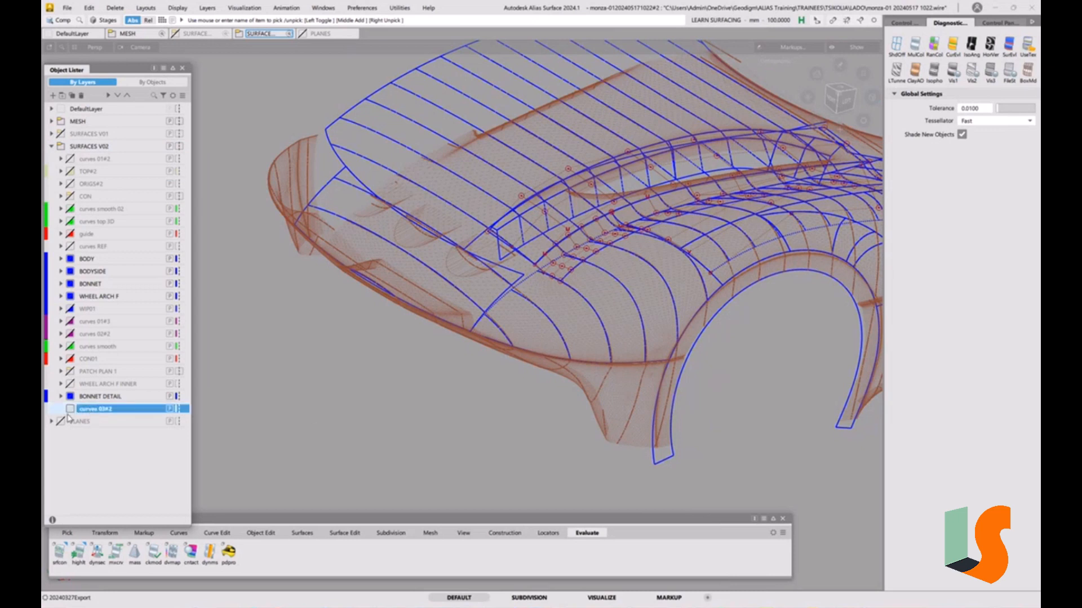
left_click(70, 409)
left_click(120, 435)
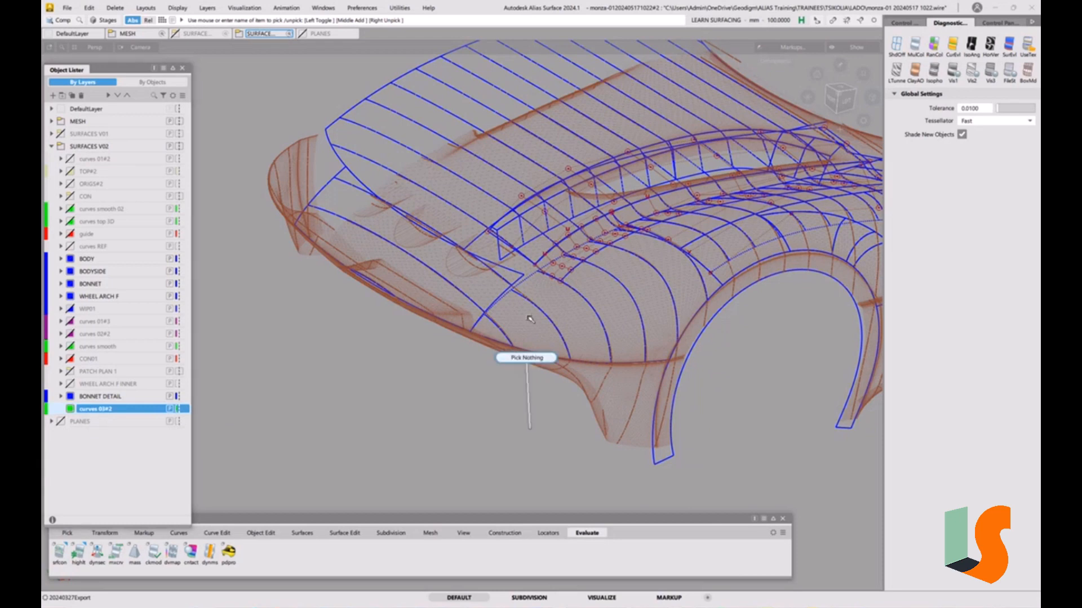
Step: Duplicate the lower edges of the nose surface and the adjoining wing surface as curves, with no rebuild
left_click_drag(602, 322, 605, 341, "alt+shift")
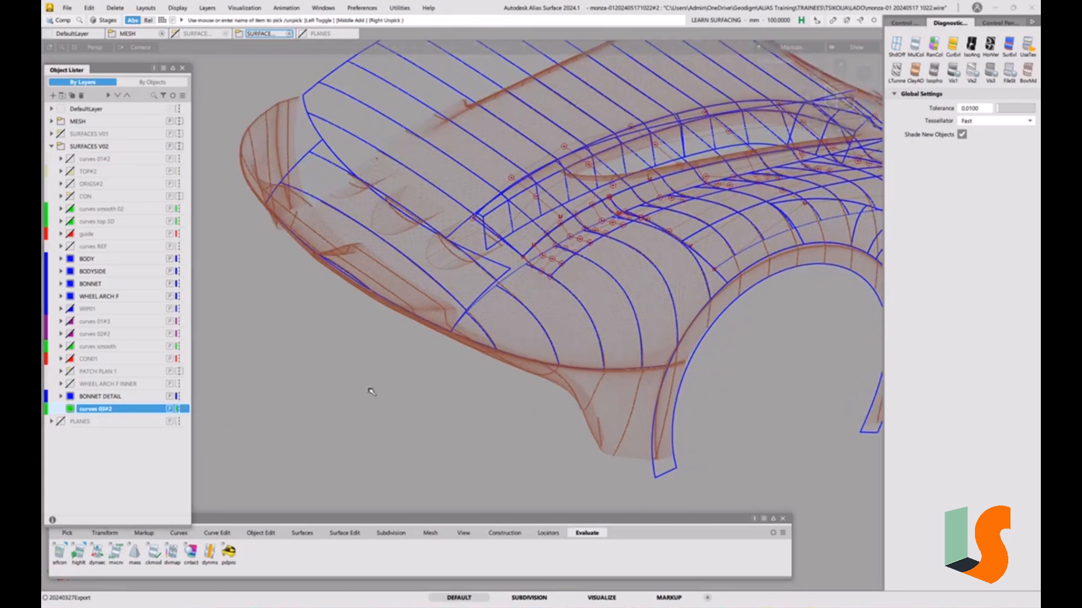
mouse_move(439, 345)
left_mouse_down("alt+shift")
mouse_move(481, 368)
mouse_move(486, 331)
mouse_move(474, 364)
left_mouse_up("alt+shift")
middle_click_drag(473, 365, 501, 359, "alt+shift")
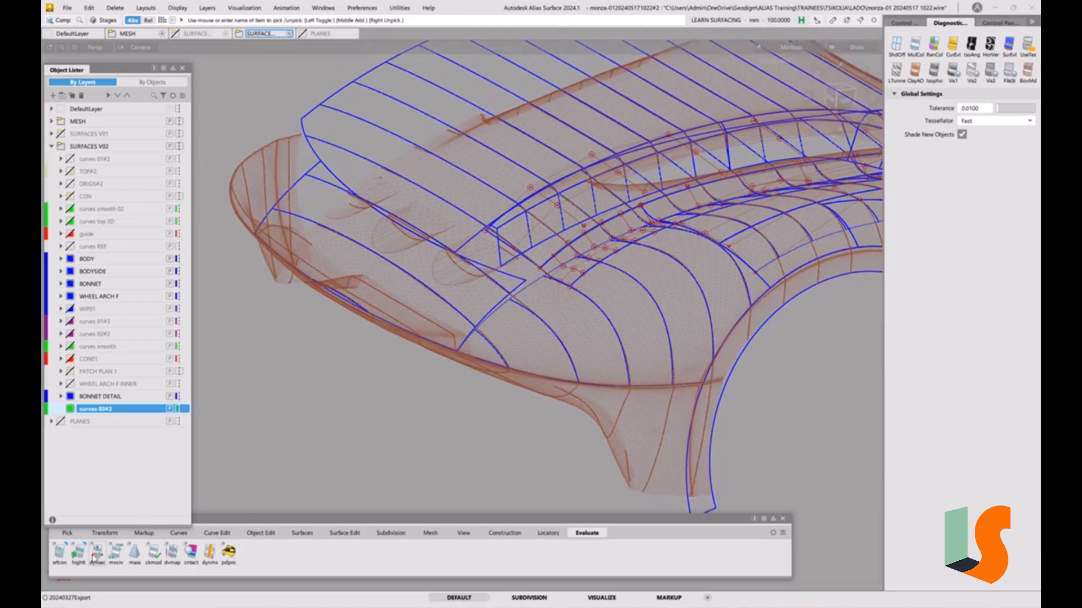
left_click(217, 533)
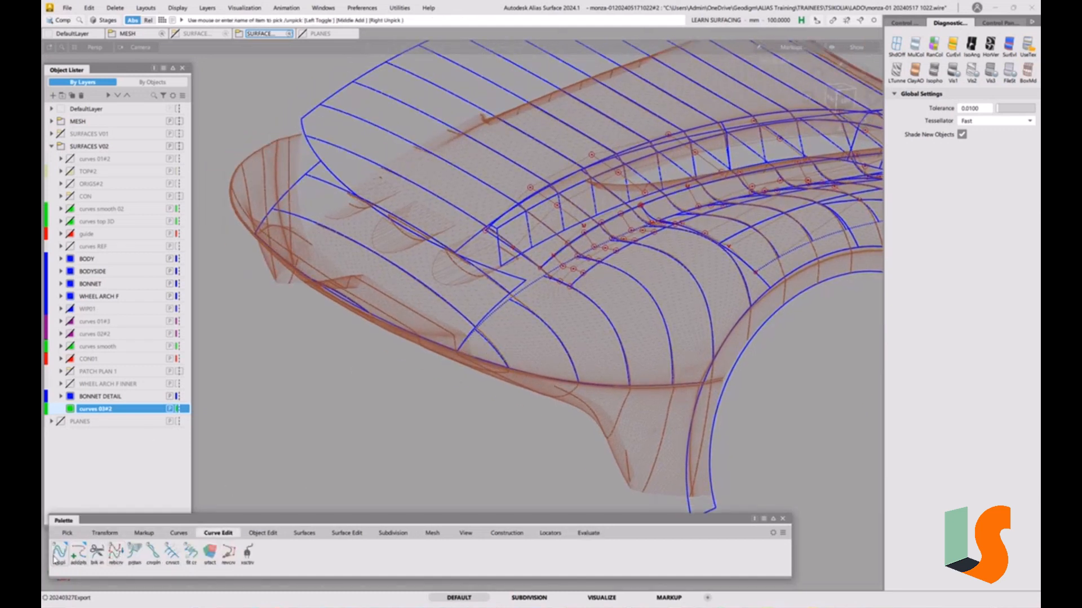
double_click(55, 558)
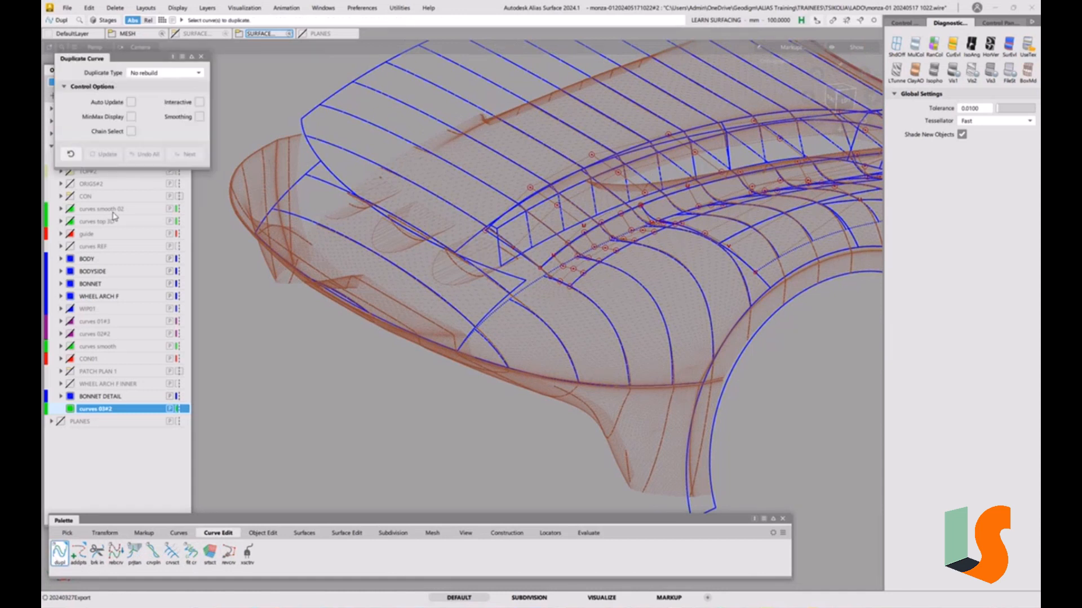
left_click(379, 322)
left_click(512, 376)
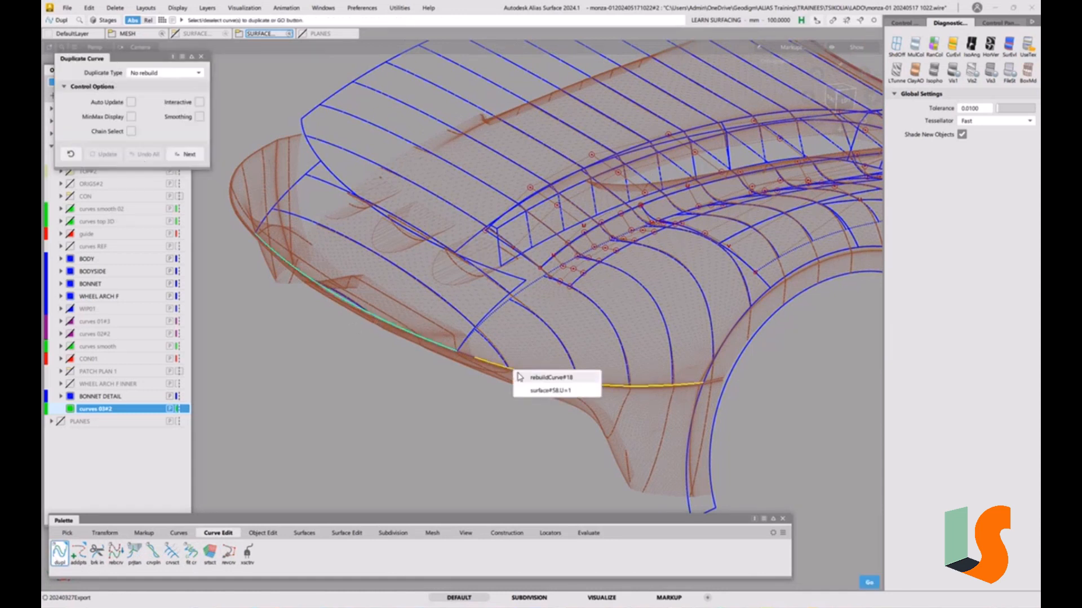
left_click(557, 391)
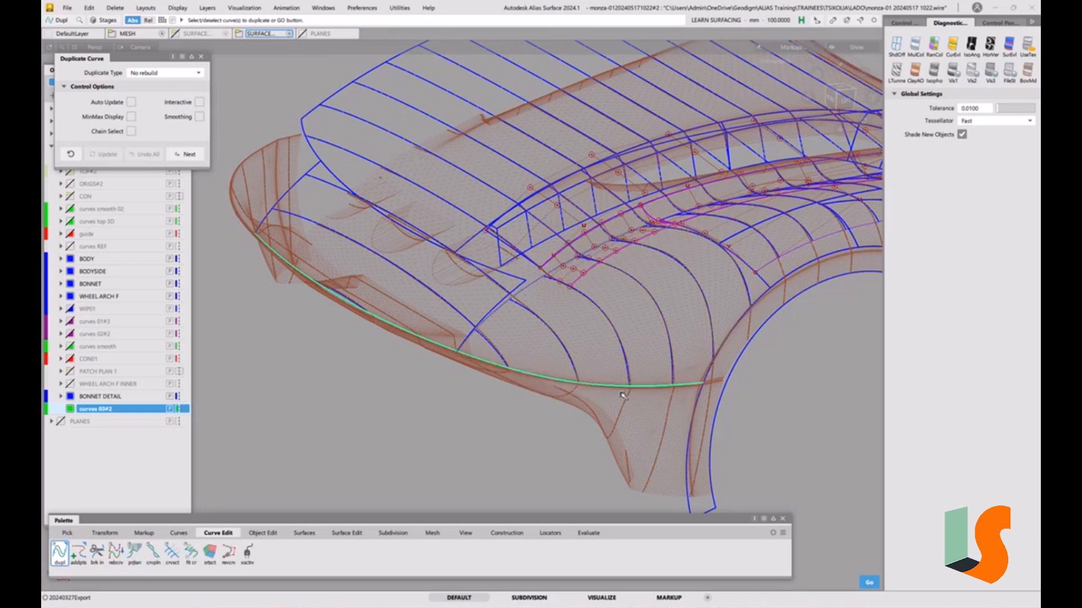
key("space")
Step: Delete the old curve rebuildCurve#18 that overlaps the duplicated lower edge of the wing surface
left_click_drag(558, 387, 590, 399, "ctrl+shift")
left_click(582, 386)
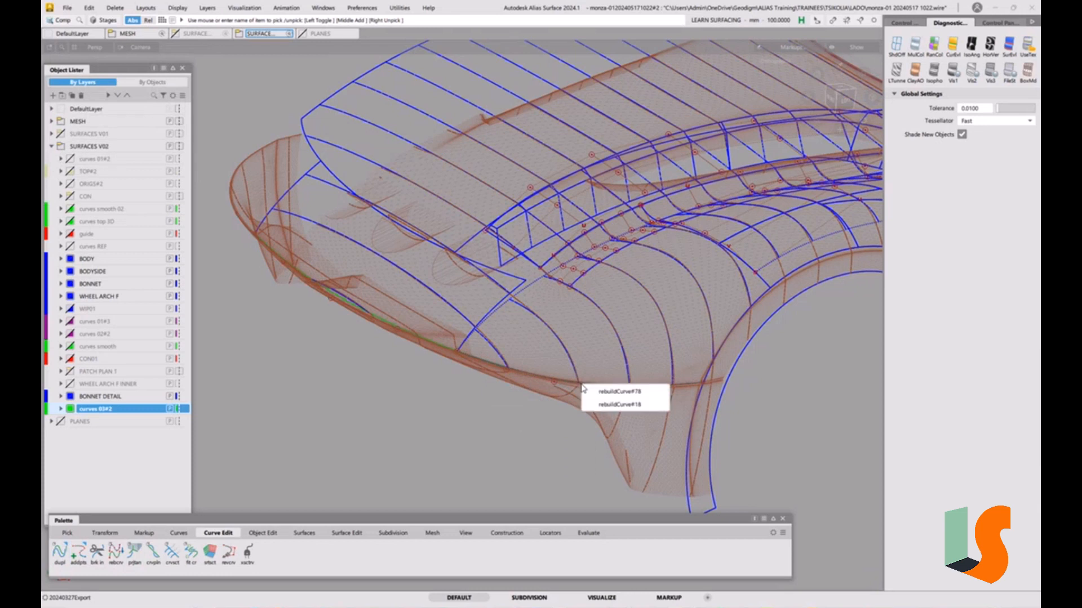
left_click(622, 405)
key("Delete")
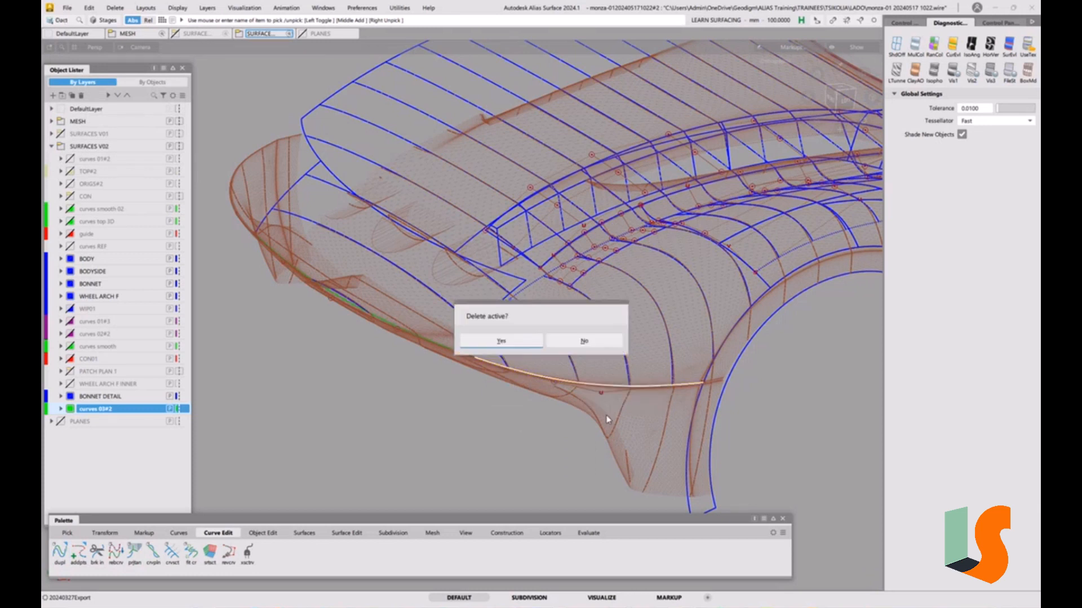
left_click(529, 344)
Step: Check the degree and spans of the two duplicated lower edge curves, leaving nothing selected
left_click_drag(497, 404, 520, 386, "ctrl+shift")
left_click(474, 356)
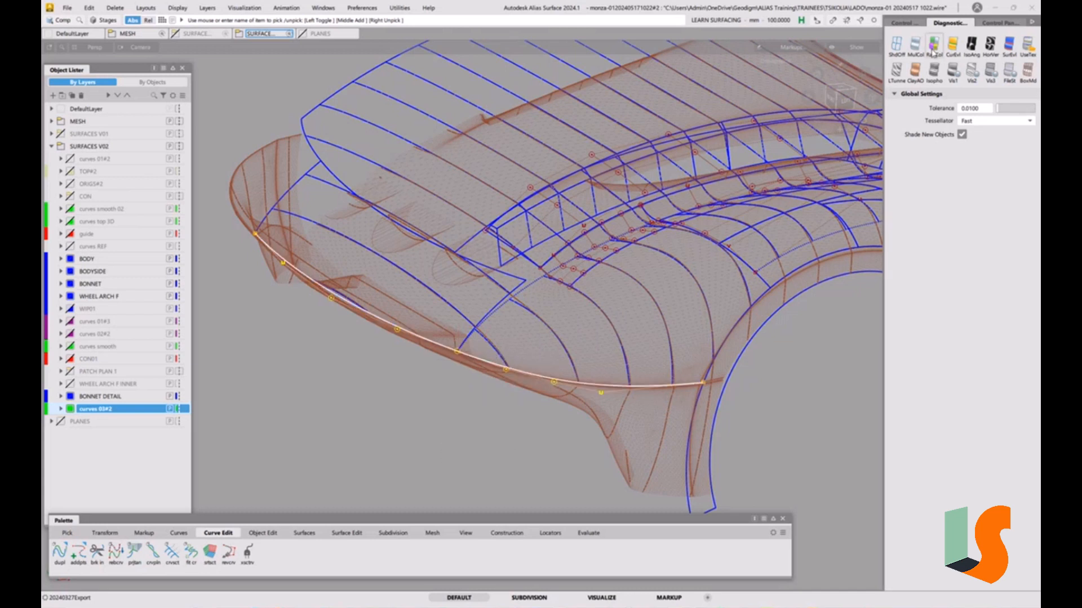
left_click(905, 23)
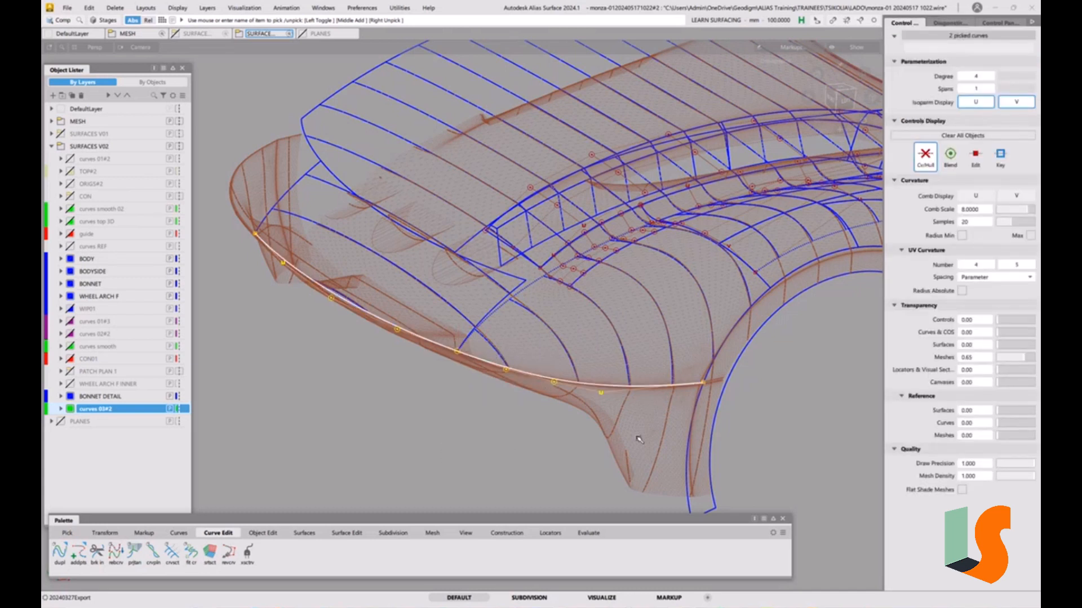
left_click_drag(639, 439, 632, 371, "ctrl+shift")
right_click_drag(478, 345, 336, 324, "alt+shift")
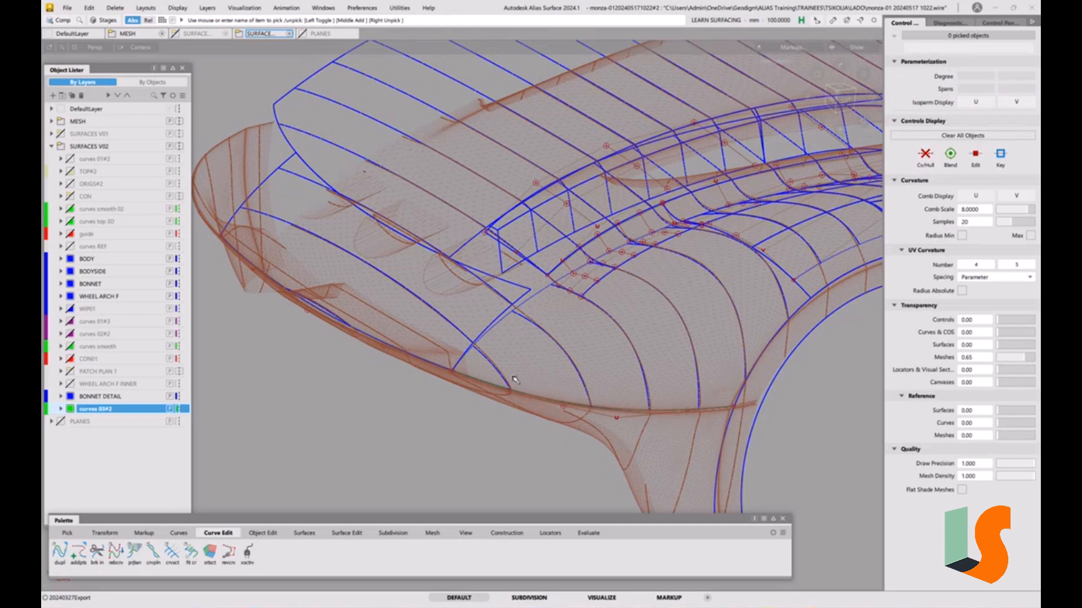
Step: Start the Profile surface tool with its options open and make BODY the active layer
left_click_drag(591, 335, 601, 346, "alt+shift")
middle_click_drag(580, 345, 597, 340, "alt+shift")
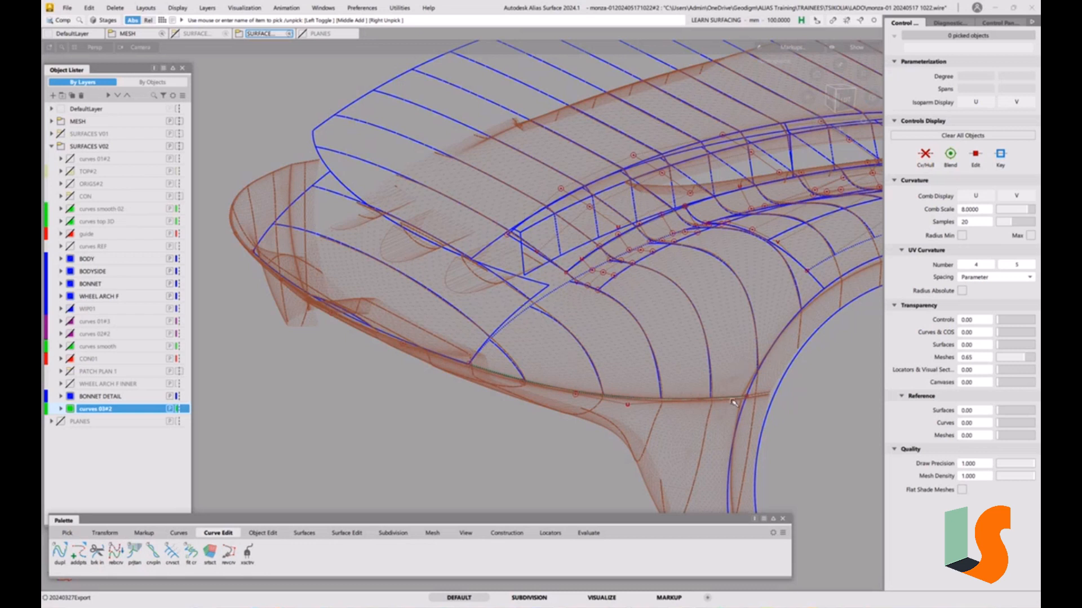
middle_click_drag(598, 340, 608, 327, "alt+shift")
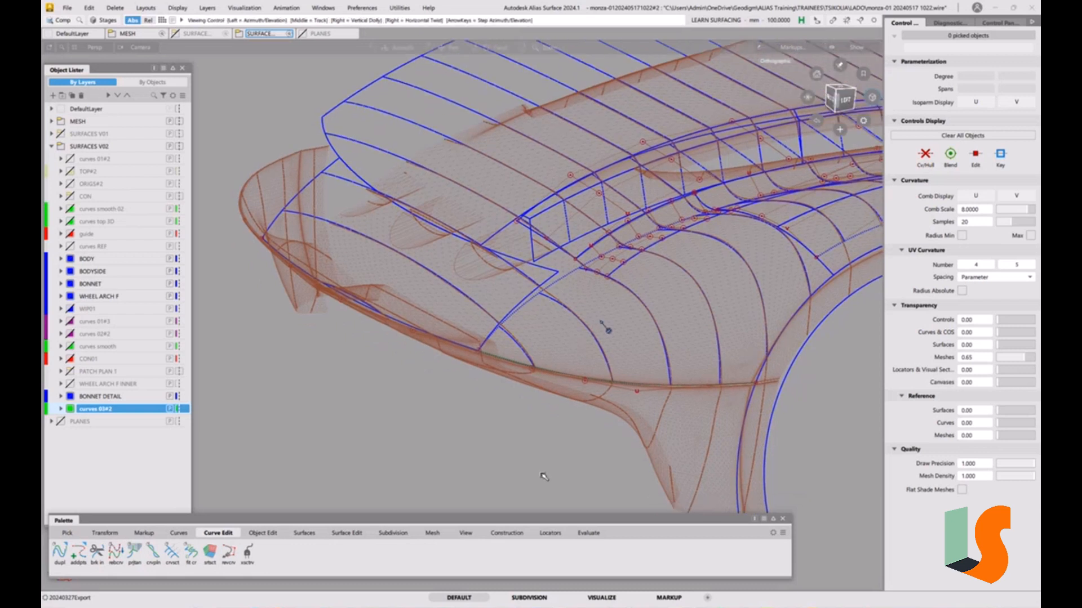
left_click(308, 534)
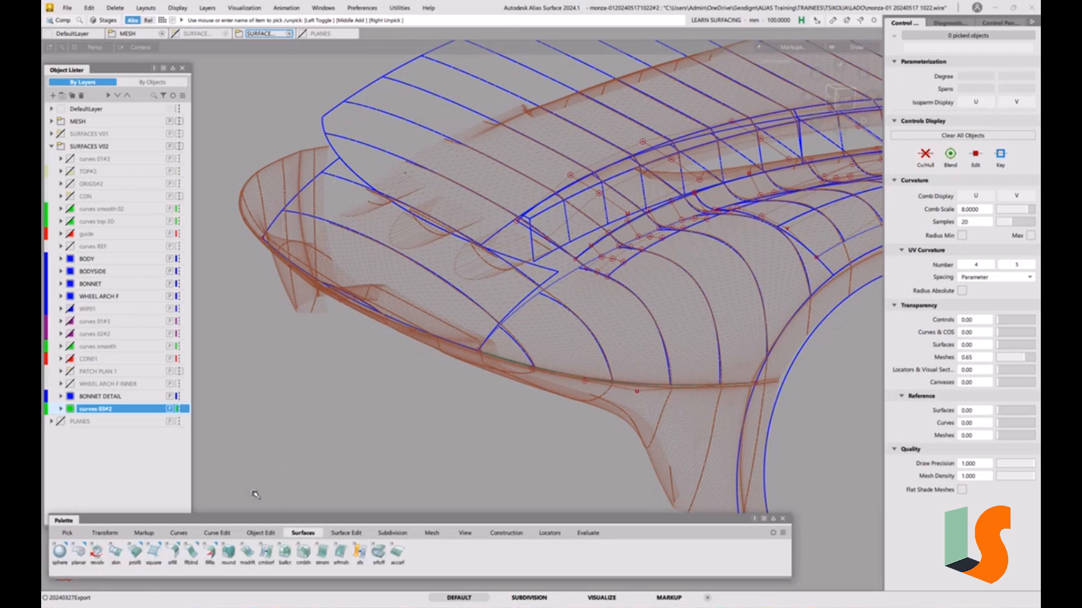
left_click(136, 553)
left_click_drag(136, 553, 206, 570)
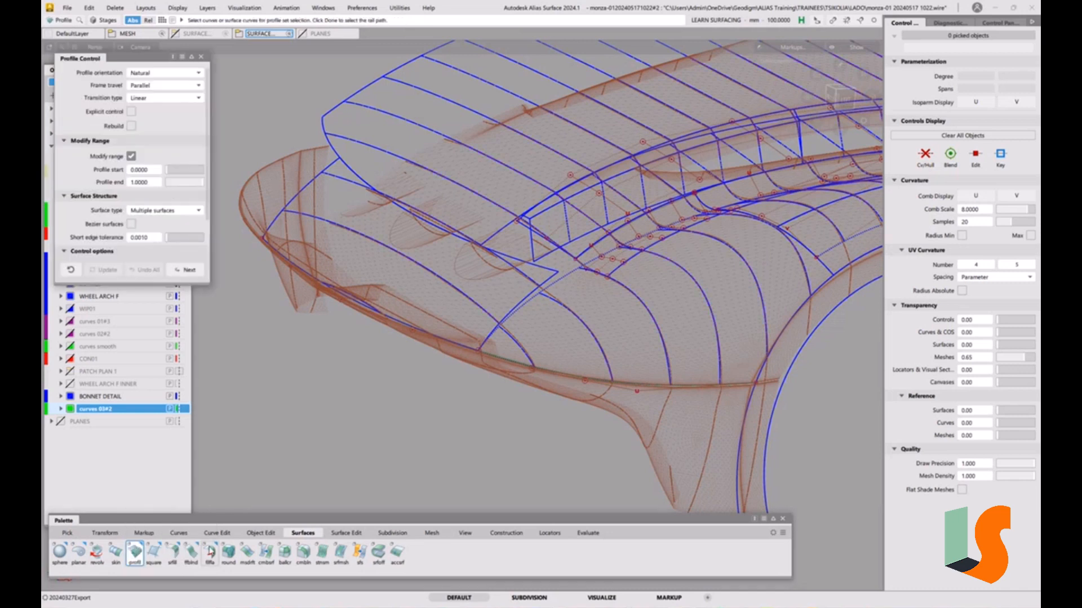
left_click_drag(158, 64, 179, 105)
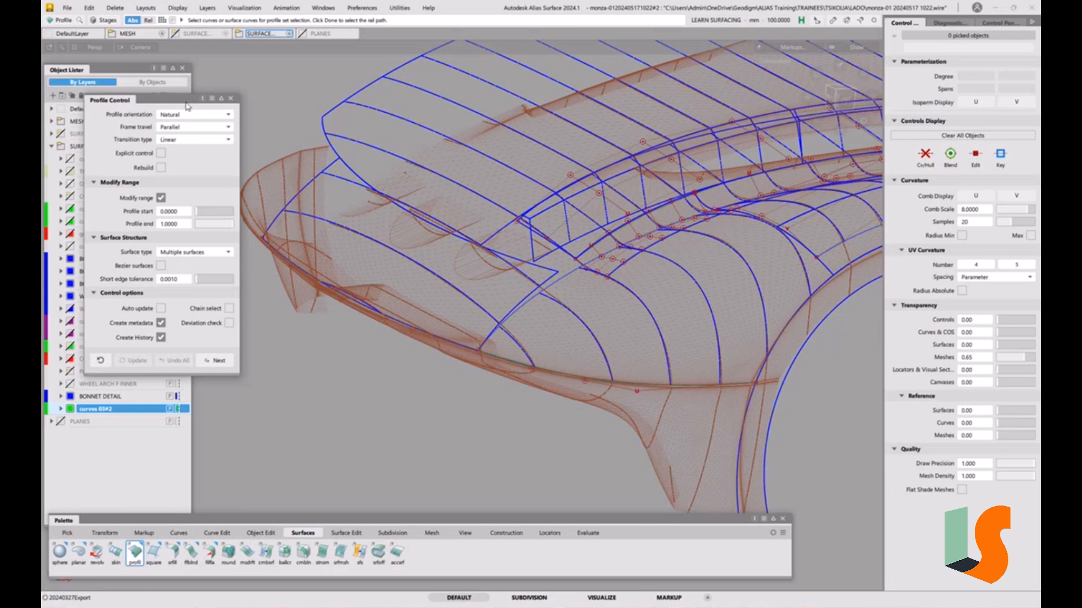
left_click_drag(186, 101, 246, 74)
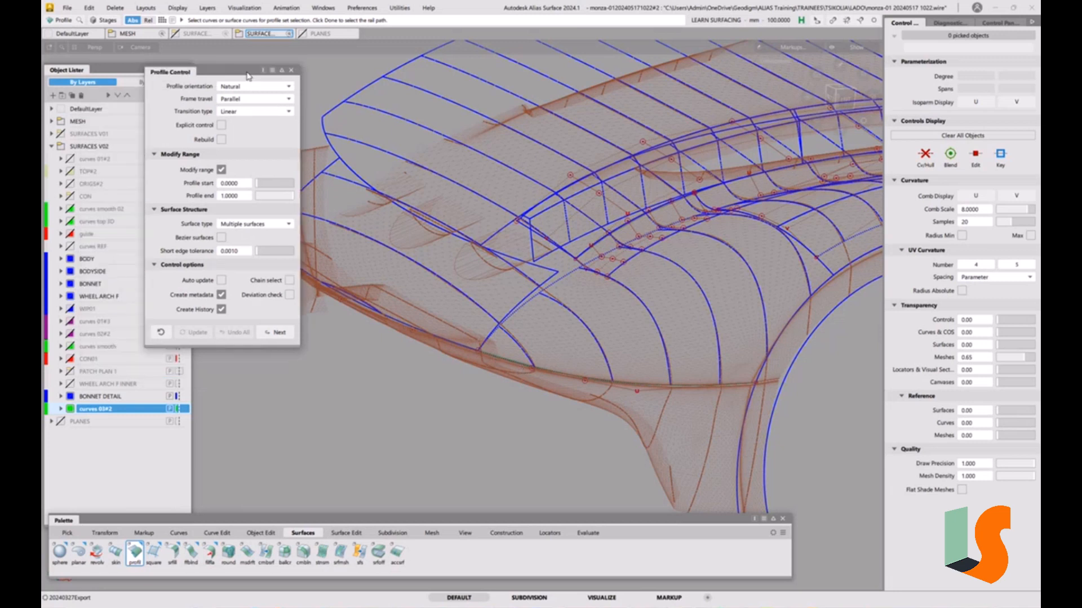
left_click(88, 260)
left_click_drag(228, 72, 217, 73)
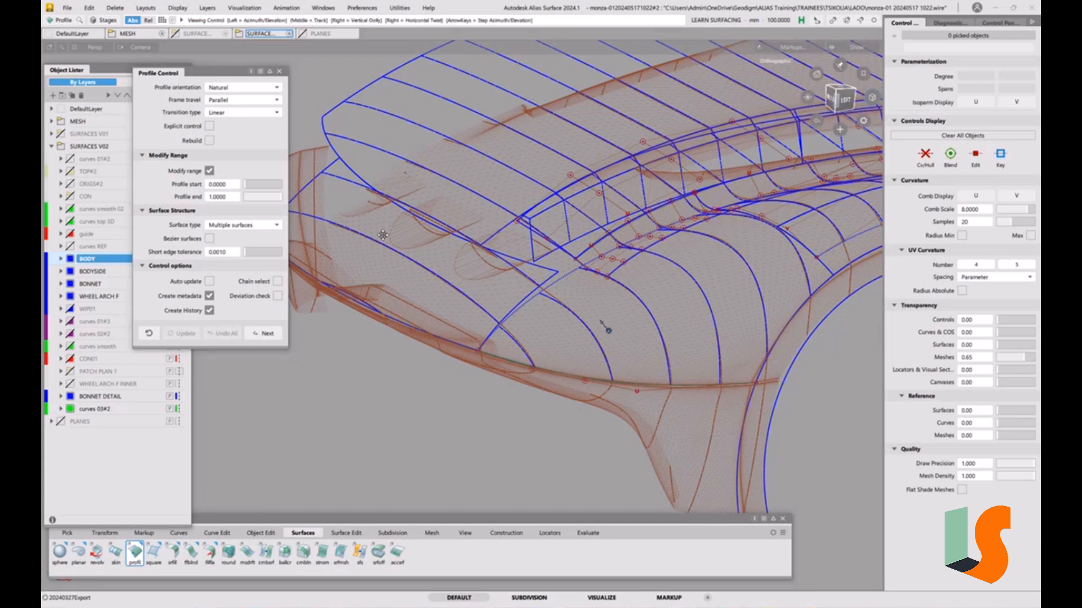
Step: Define three profile sets: the nose surface's front edge, the nose-to-wing seam edge and the wing surface's wheel arch edge
left_click_drag(382, 240, 338, 206, "alt+shift")
left_click(361, 222)
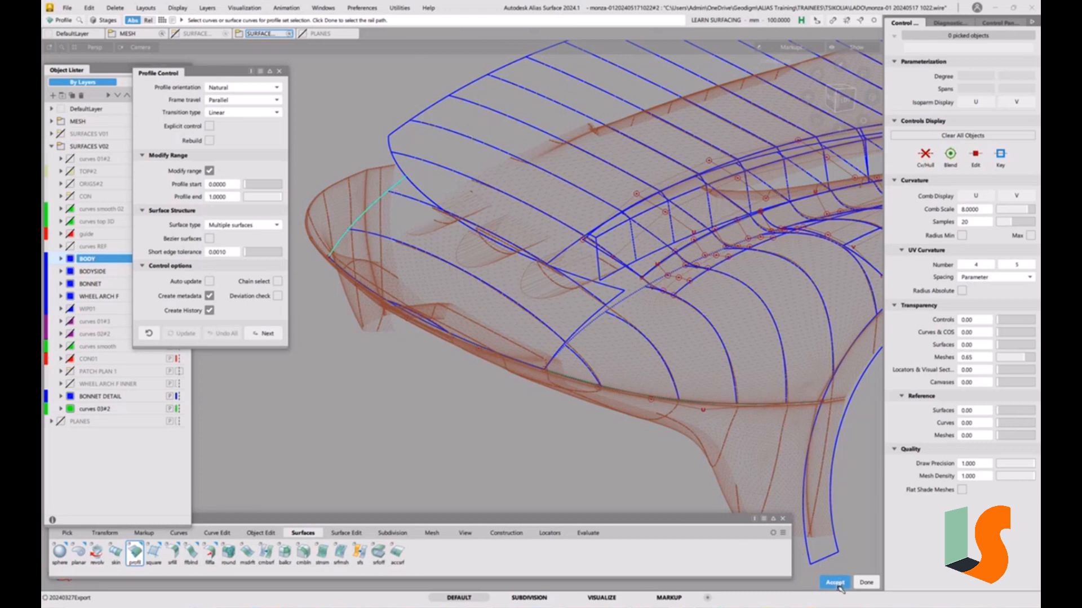
key("space")
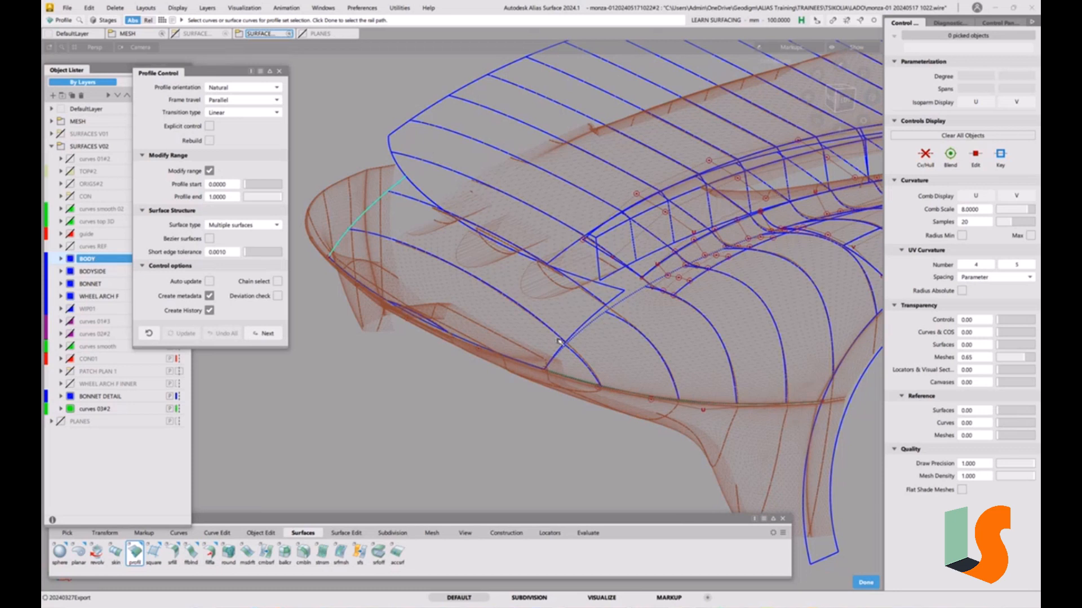
left_click(594, 318)
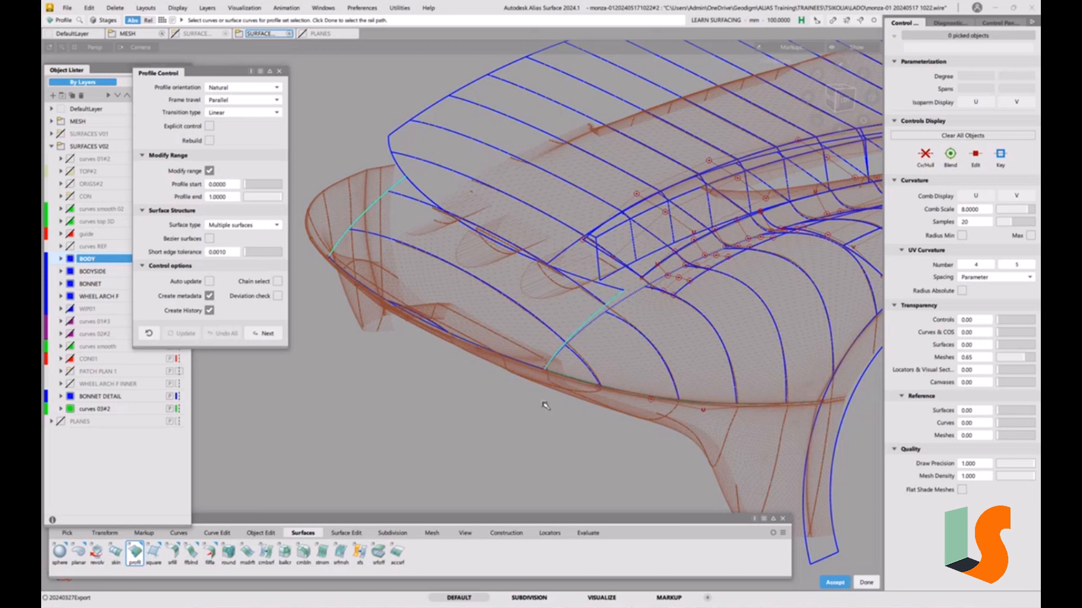
key("space")
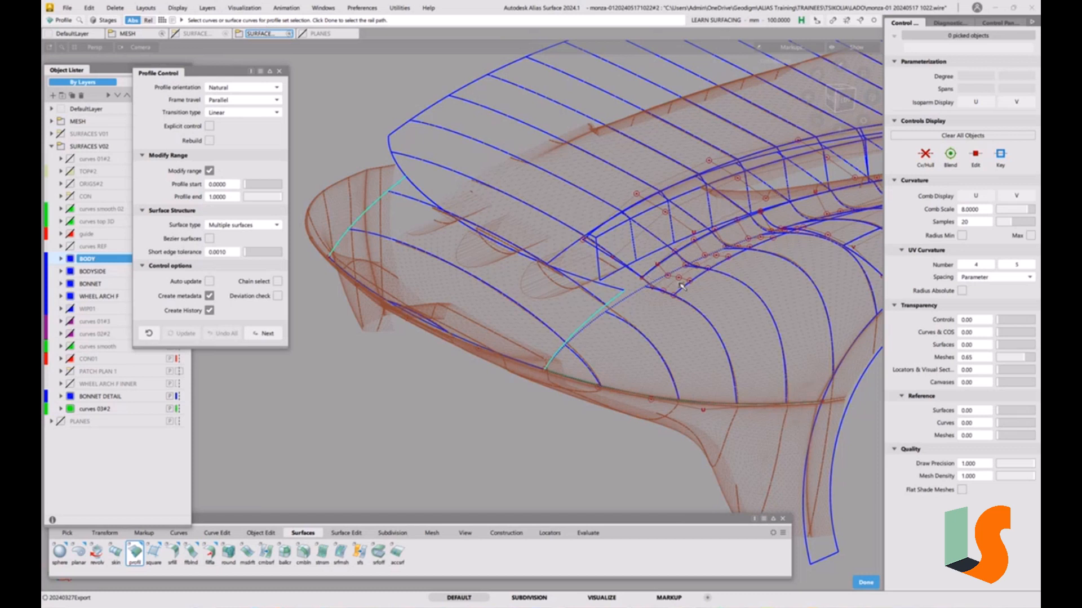
left_click(832, 388)
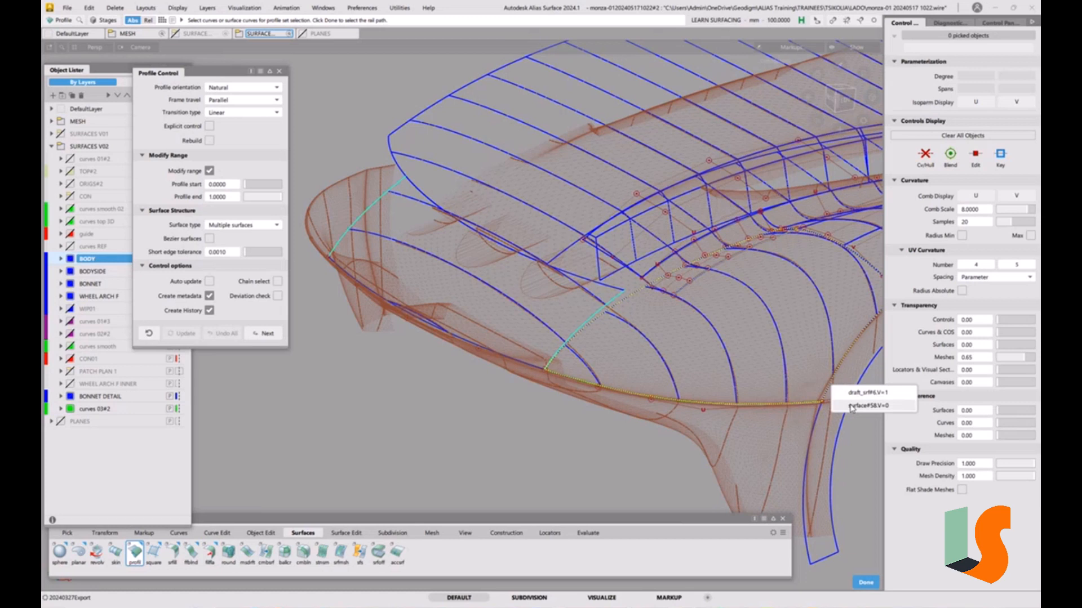
left_click(852, 406)
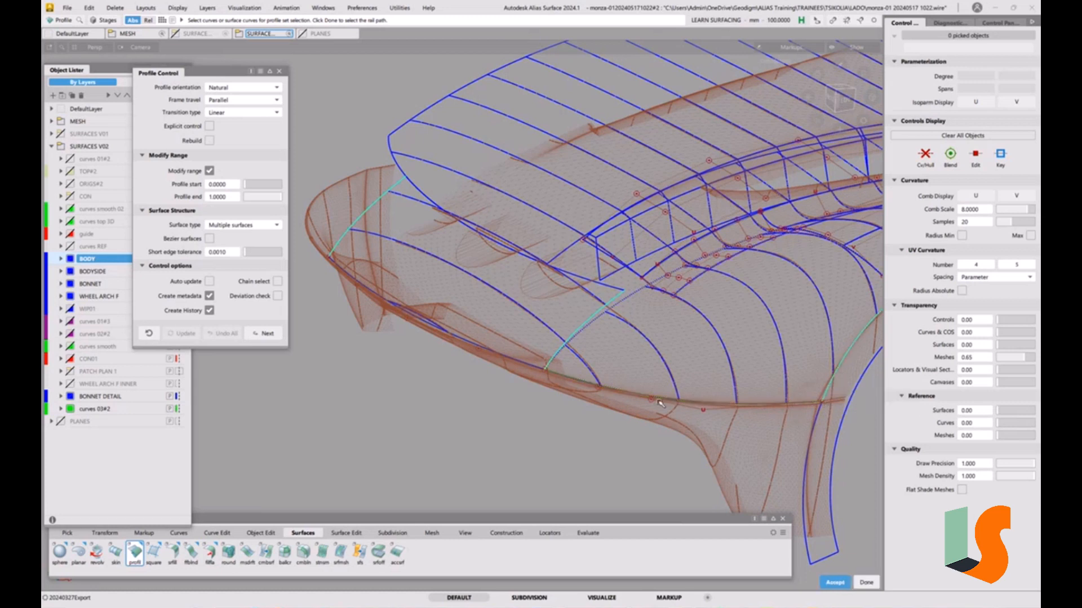
left_click_drag(688, 397, 642, 406, "alt+shift")
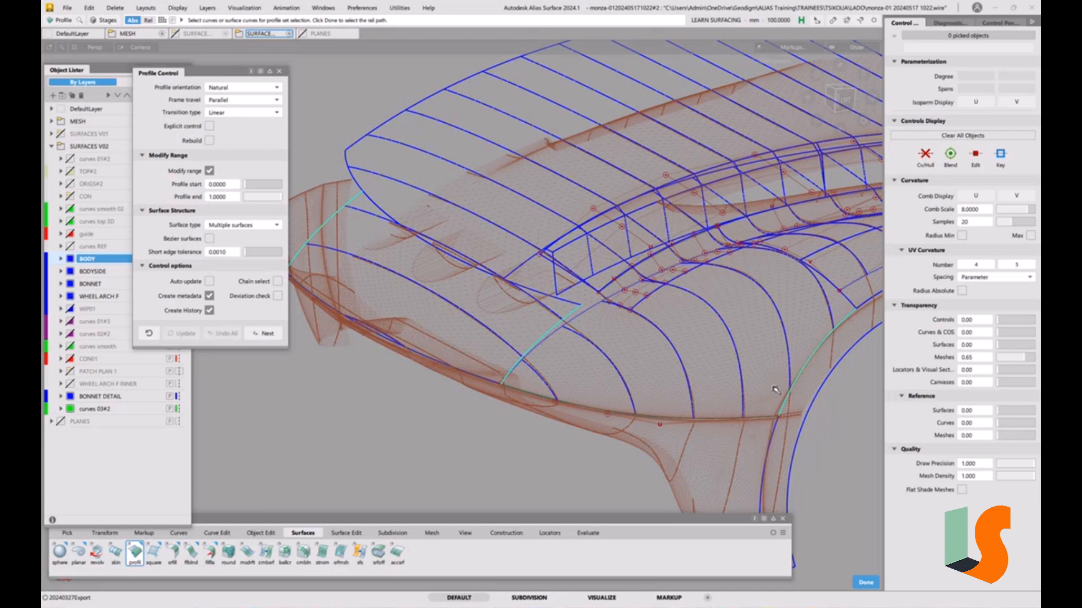
key("space")
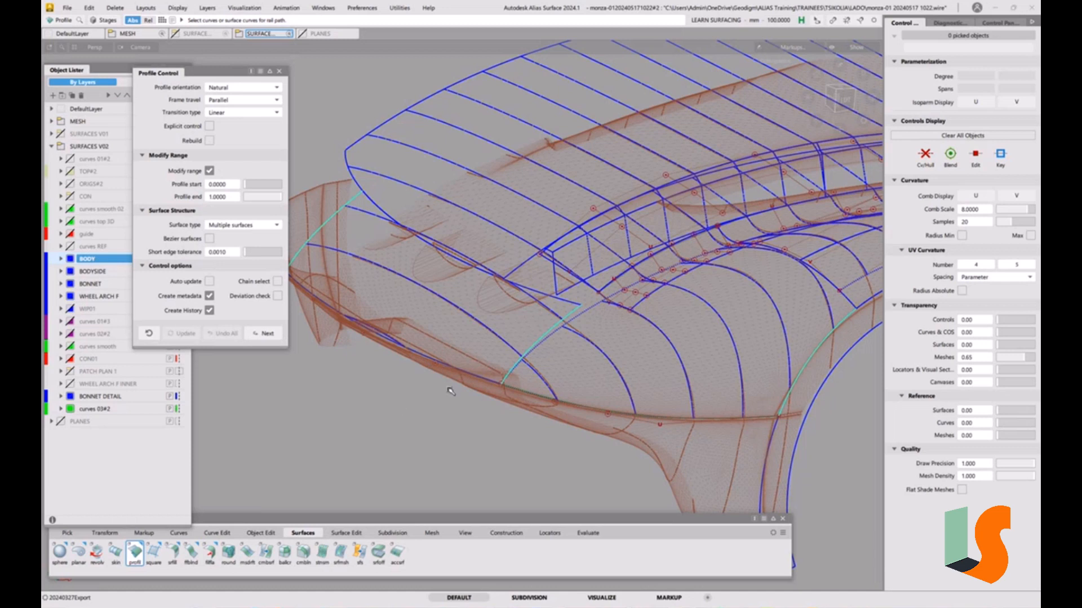
Step: Use the two duplicated lower edge curves of nose and wing as the rail path and build the profile surfaces
left_click(432, 360)
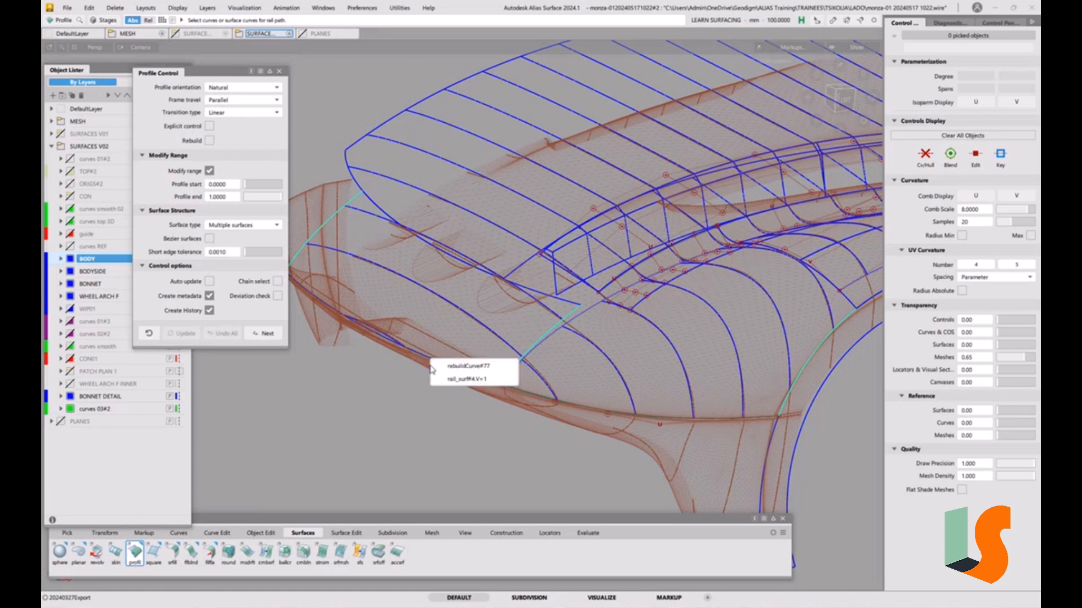
left_click(467, 367)
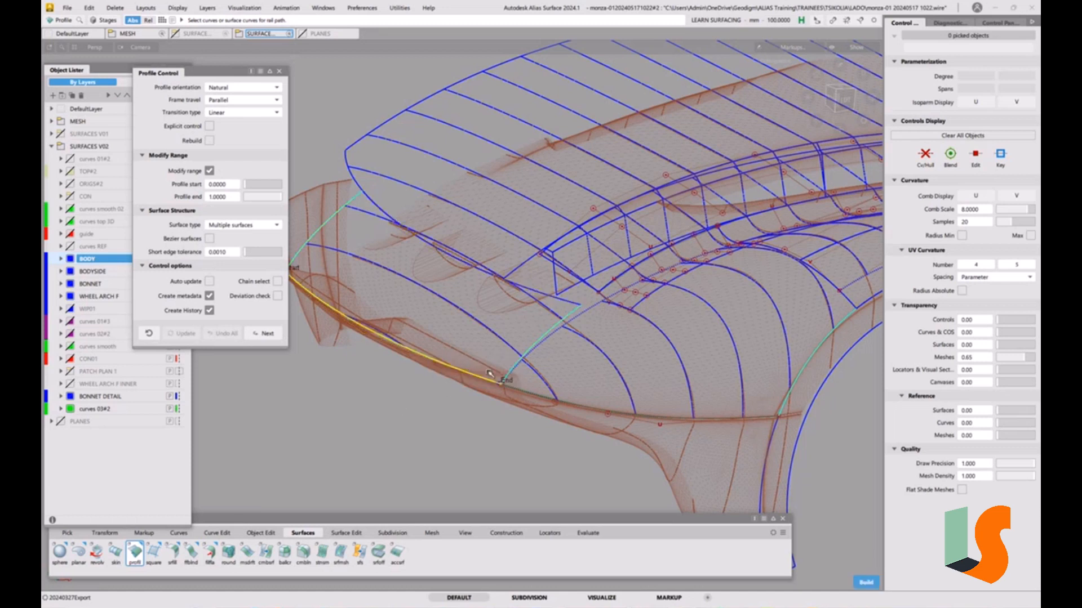
left_click(528, 394)
left_click(552, 401)
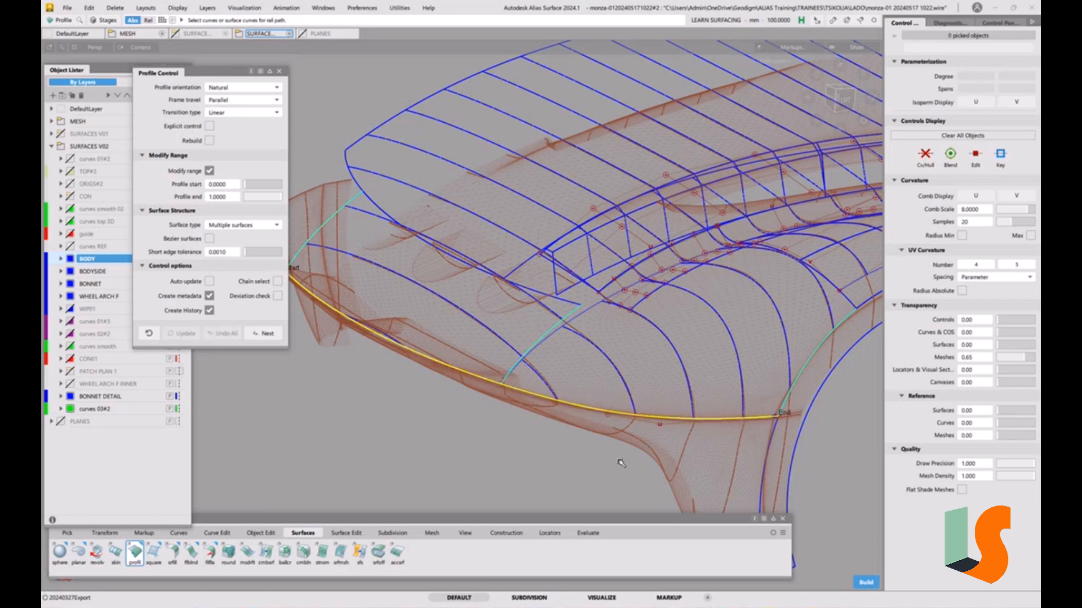
key("Return")
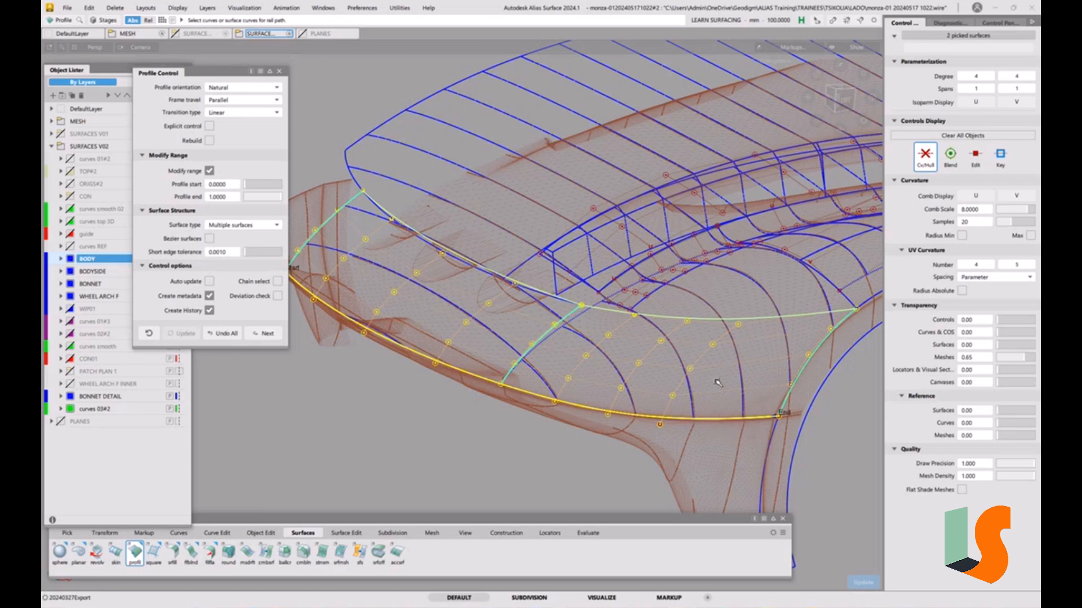
Step: Set the profile end of the built surfaces to 0.35 and turn on automatic updating
left_click_drag(718, 382, 703, 379, "alt+shift")
middle_click_drag(703, 379, 677, 390, "alt+shift")
left_click_drag(676, 389, 560, 383, "alt+shift")
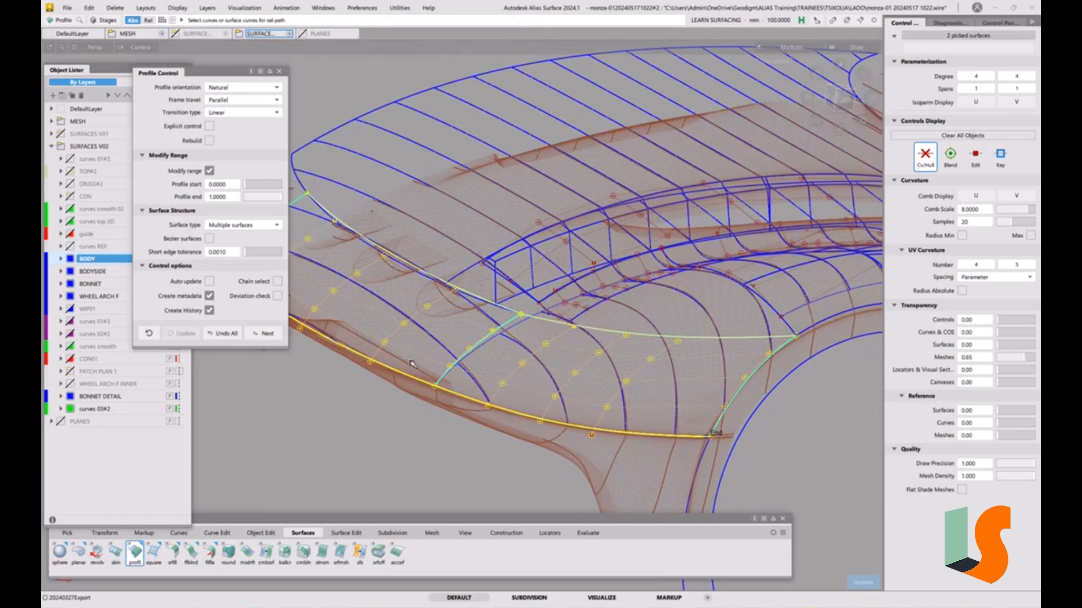
right_click_drag(623, 326, 670, 406, "alt+shift")
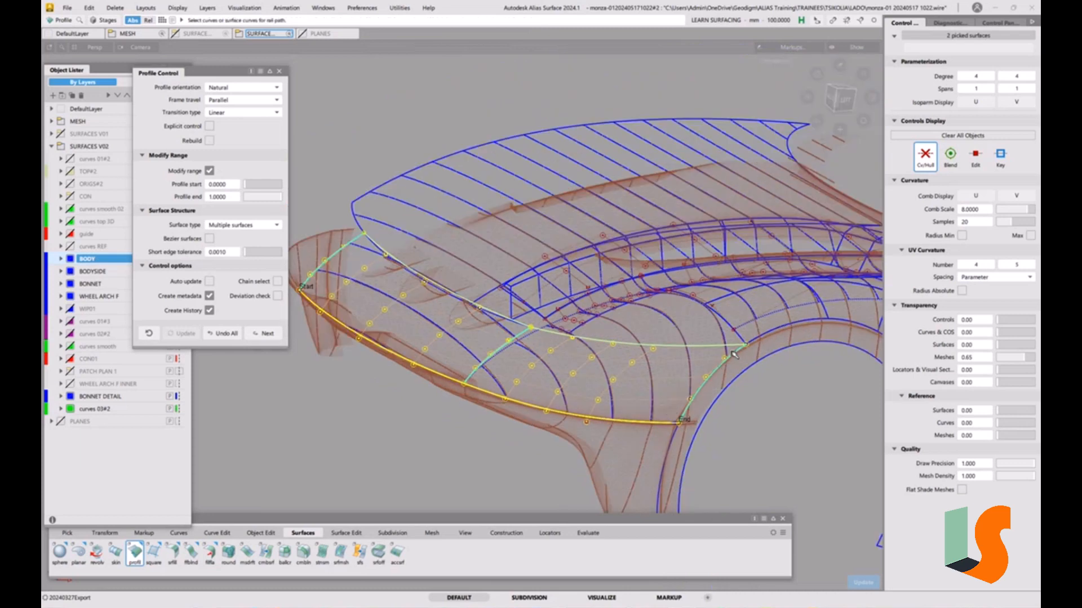
left_click_drag(700, 361, 645, 373, "alt+shift")
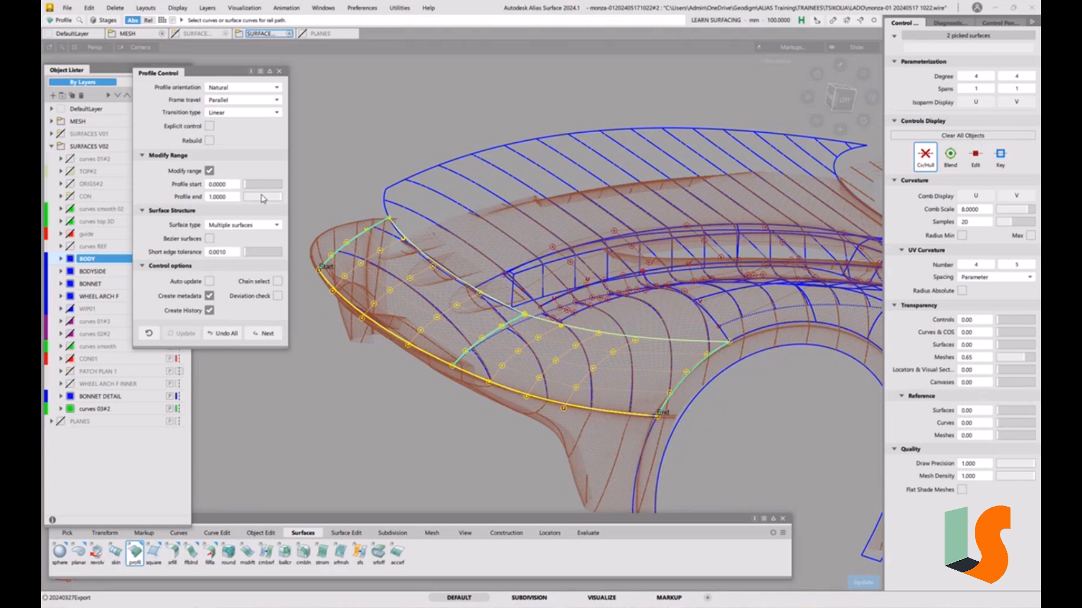
left_click_drag(263, 196, 257, 198)
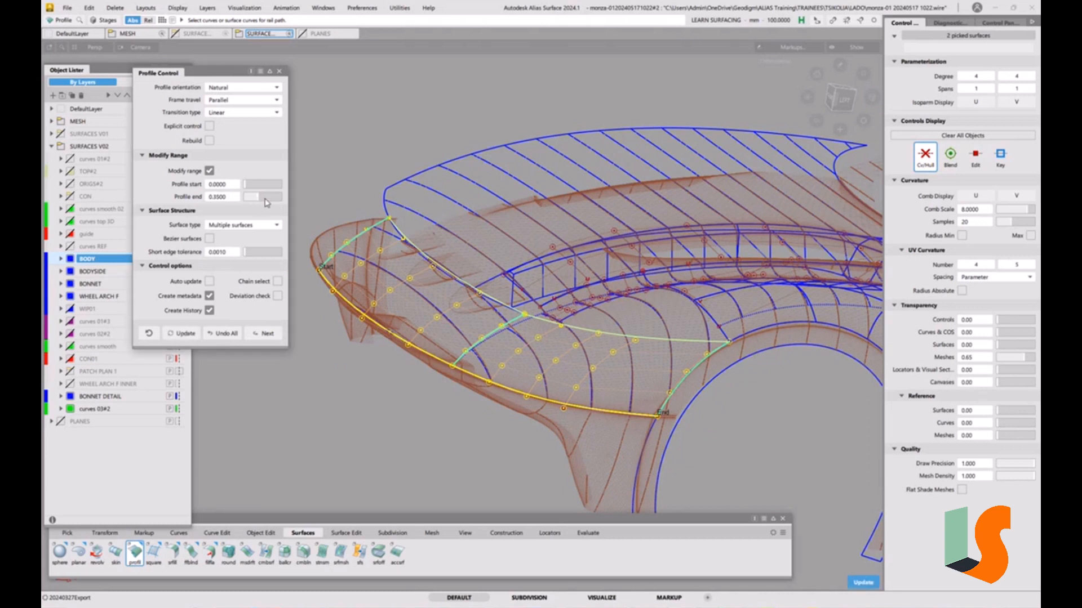
left_click(210, 281)
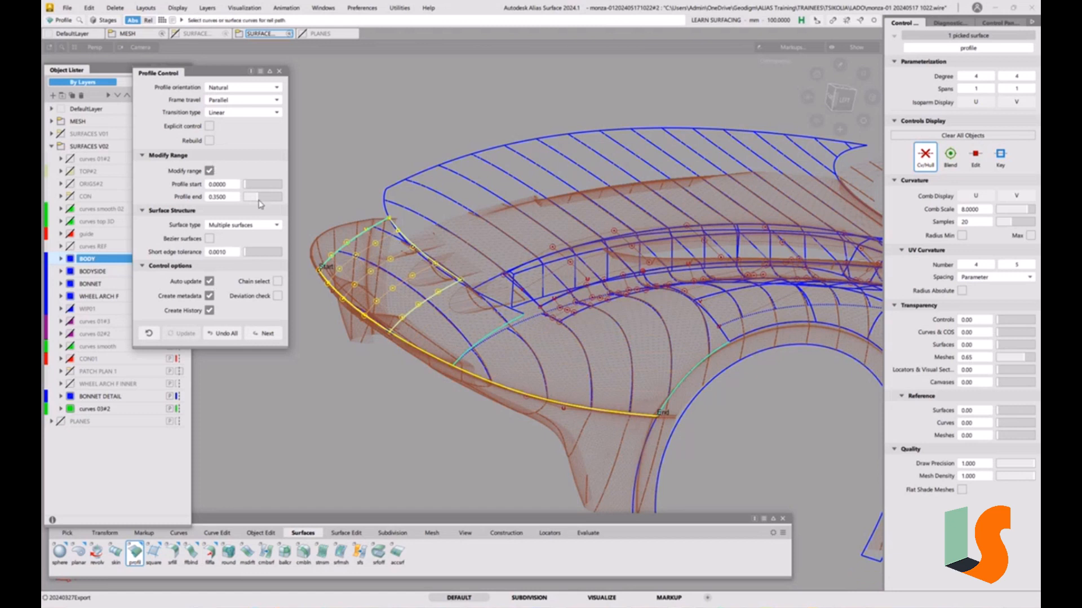
Step: Set the profile end to 1.0000 and apply X and Y axis aligned cross sections to all objects
left_click_drag(260, 185, 237, 190)
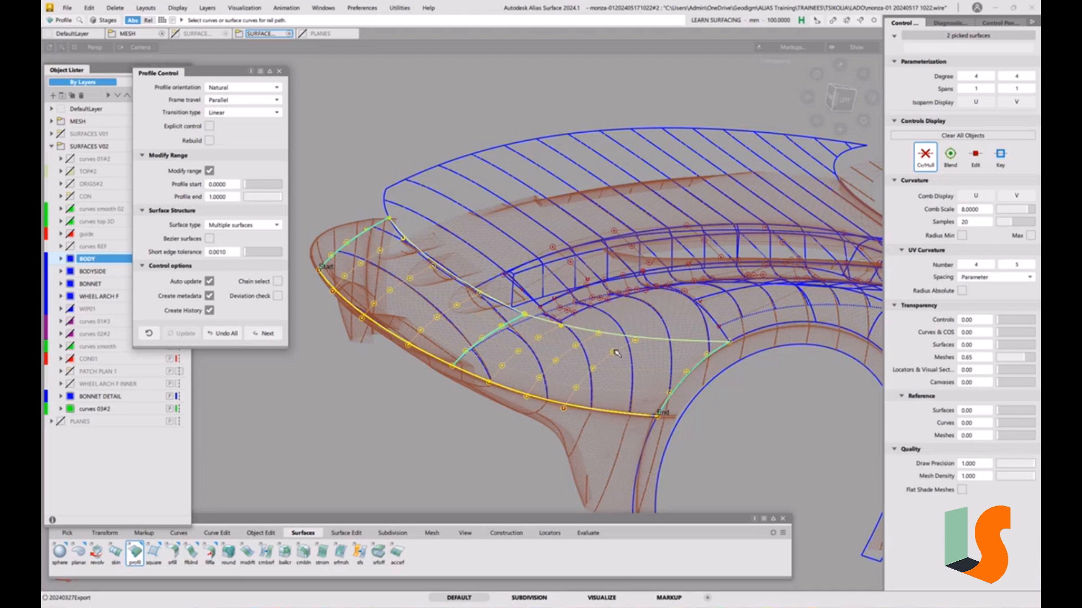
left_click(994, 23)
left_click(914, 43)
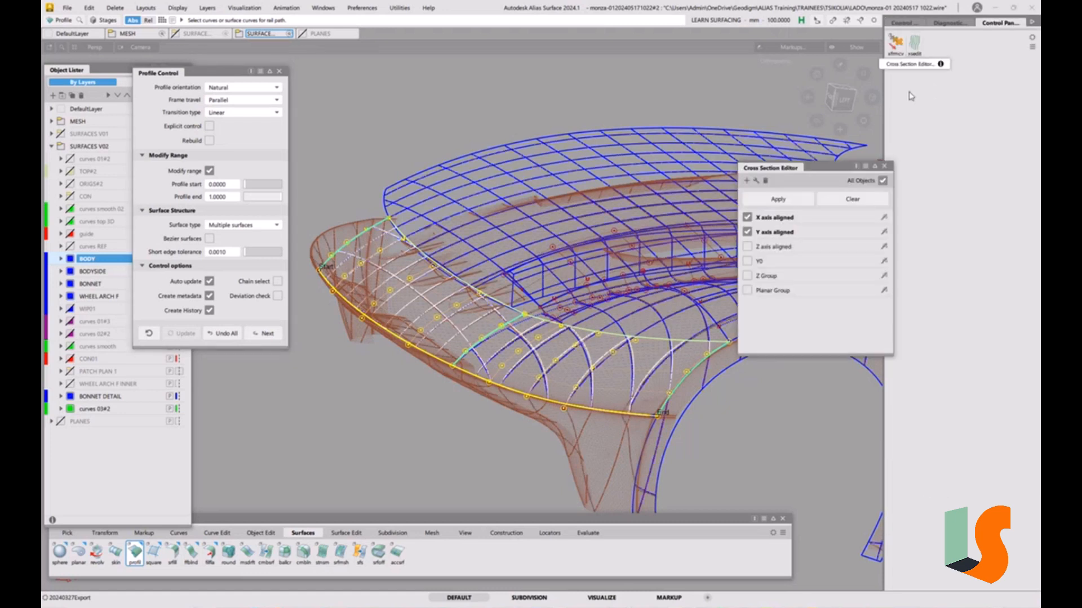
left_click(884, 166)
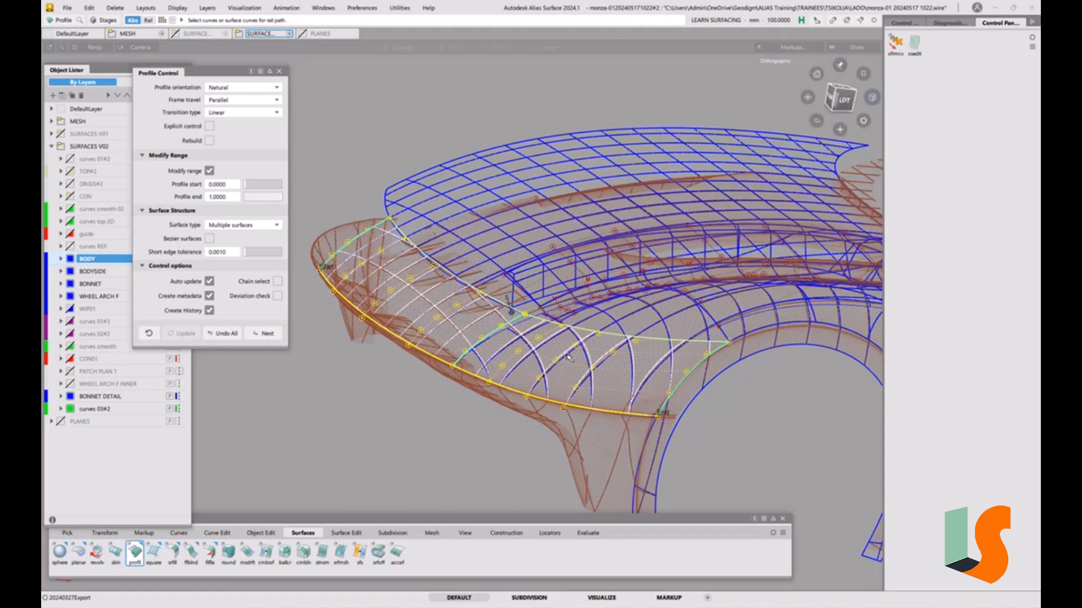
Step: Examine the cross sections of the nose and wing profile surfaces from several angles and close the Profile options
scroll(566, 306, "up", 3)
left_click_drag(567, 306, 578, 307, "alt+shift")
middle_click_drag(508, 302, 538, 305, "alt+shift")
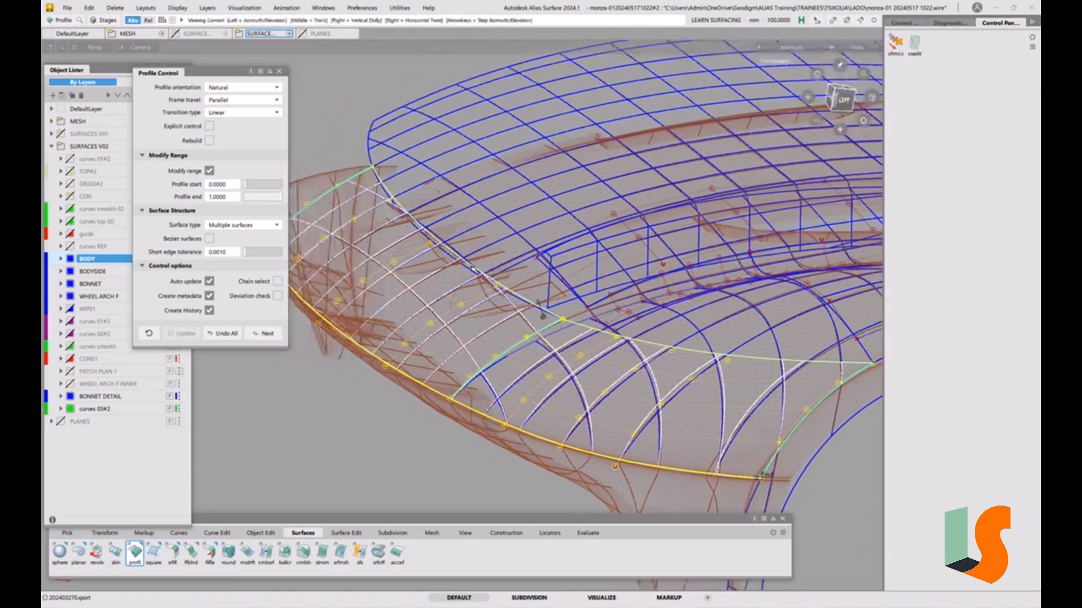
left_click_drag(394, 282, 461, 288, "alt+shift")
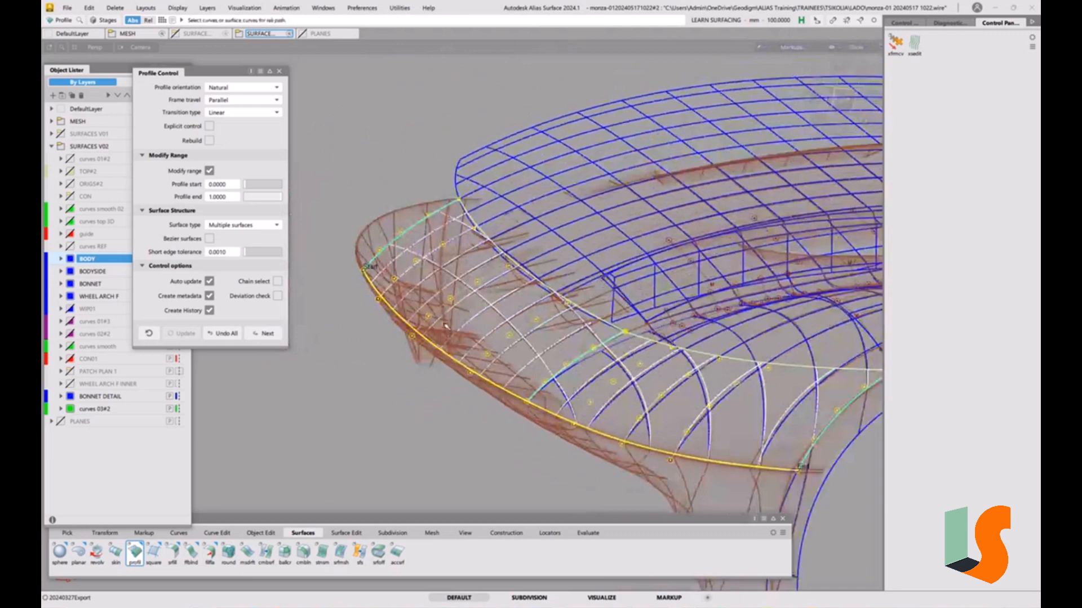
left_click_drag(547, 341, 568, 387, "alt+shift")
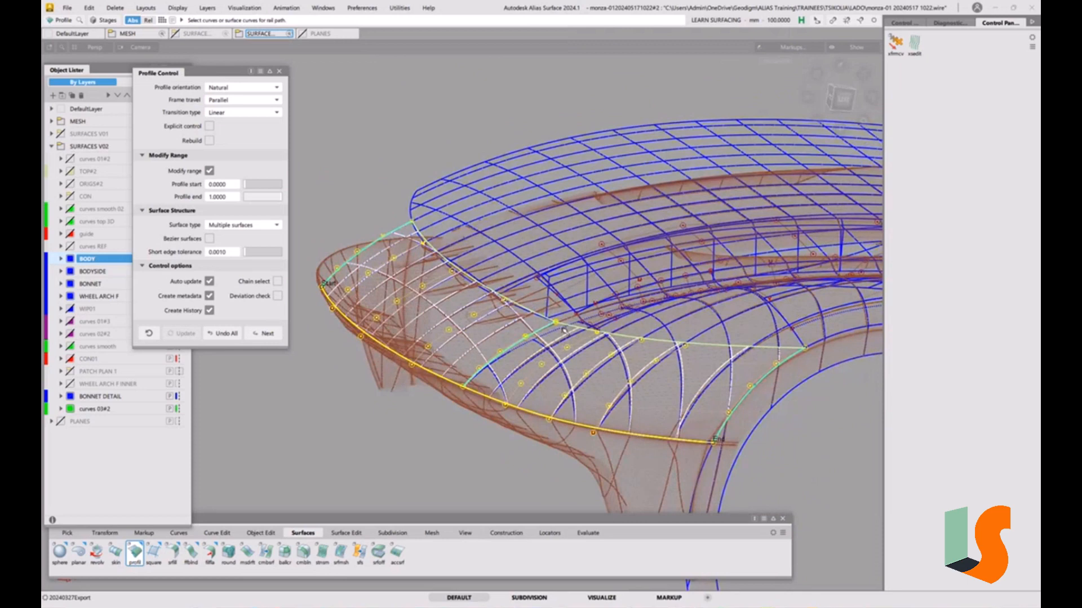
left_click_drag(572, 358, 587, 376, "alt+shift")
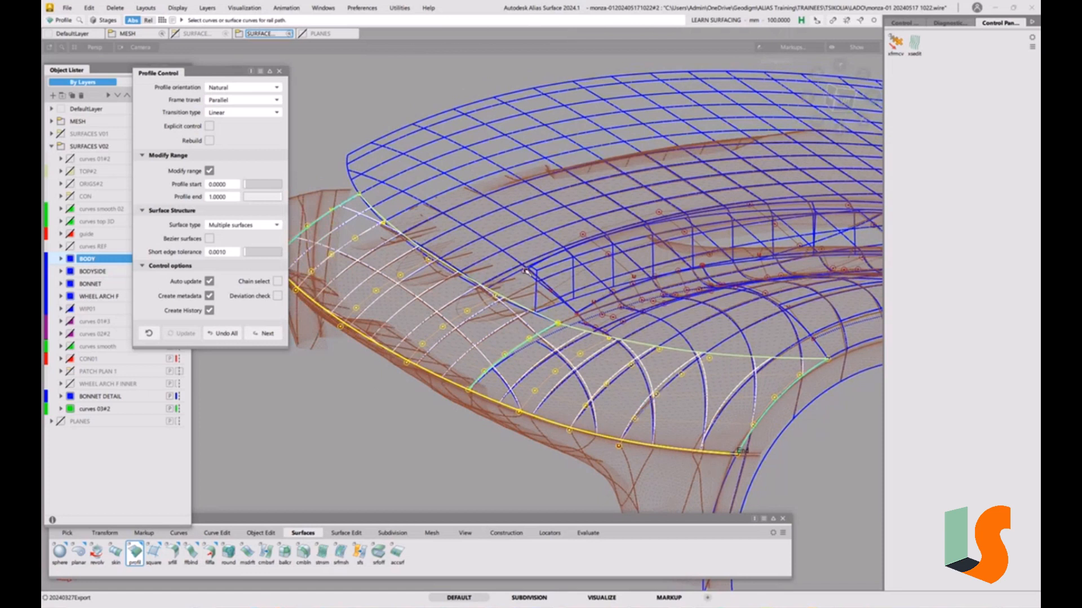
left_click(280, 72)
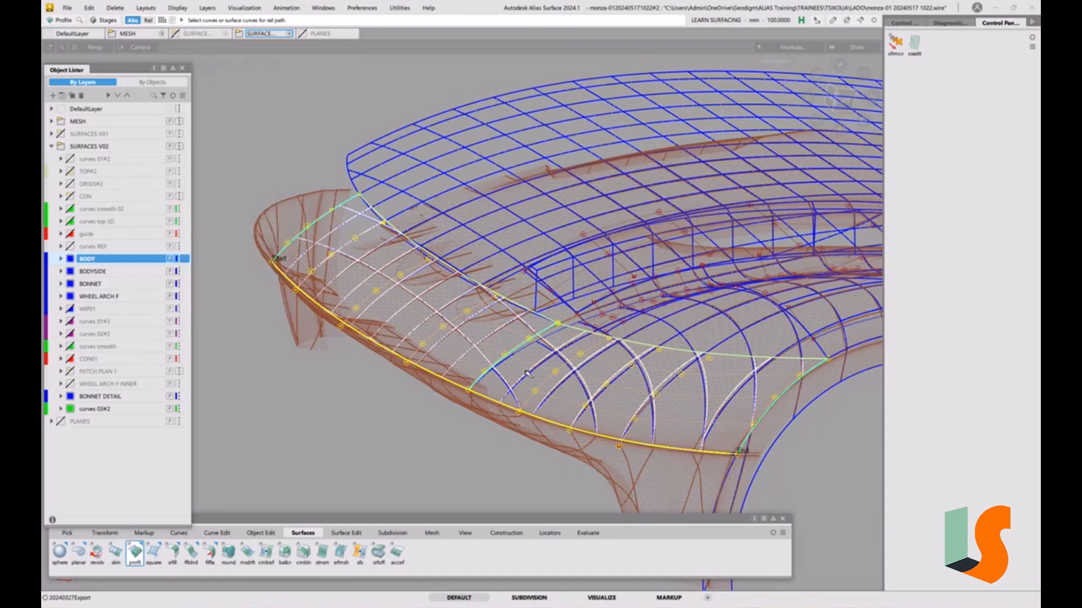
left_click_drag(586, 374, 541, 332, "alt+shift")
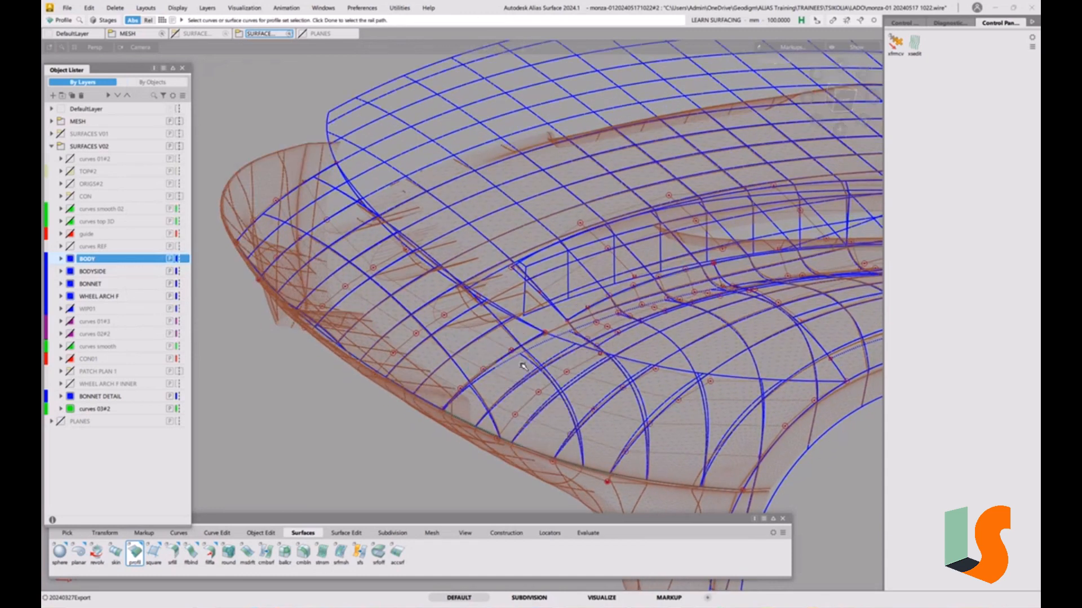
Step: Pick the overlapping nose and wing surfaces in turn to tell the new profile surfaces from the original ones
left_click(541, 332)
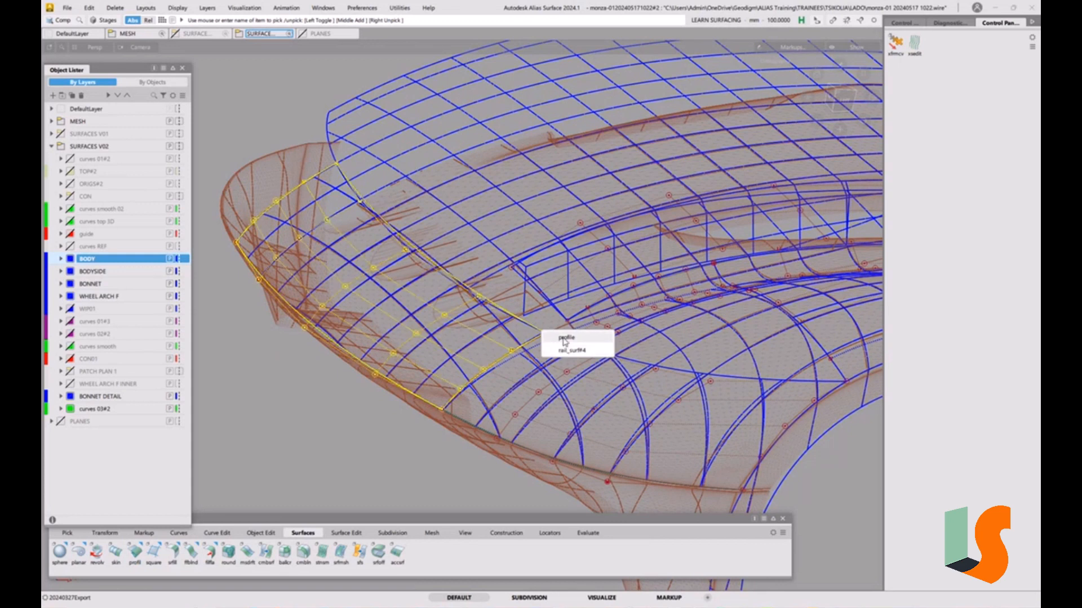
left_click(566, 339)
left_click(557, 342)
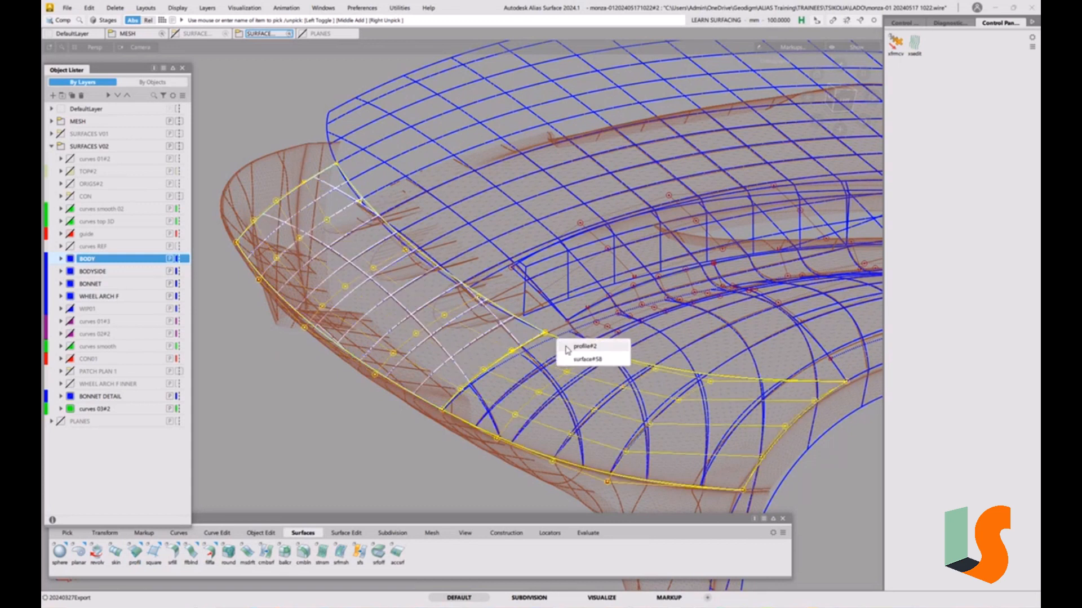
left_click(581, 347)
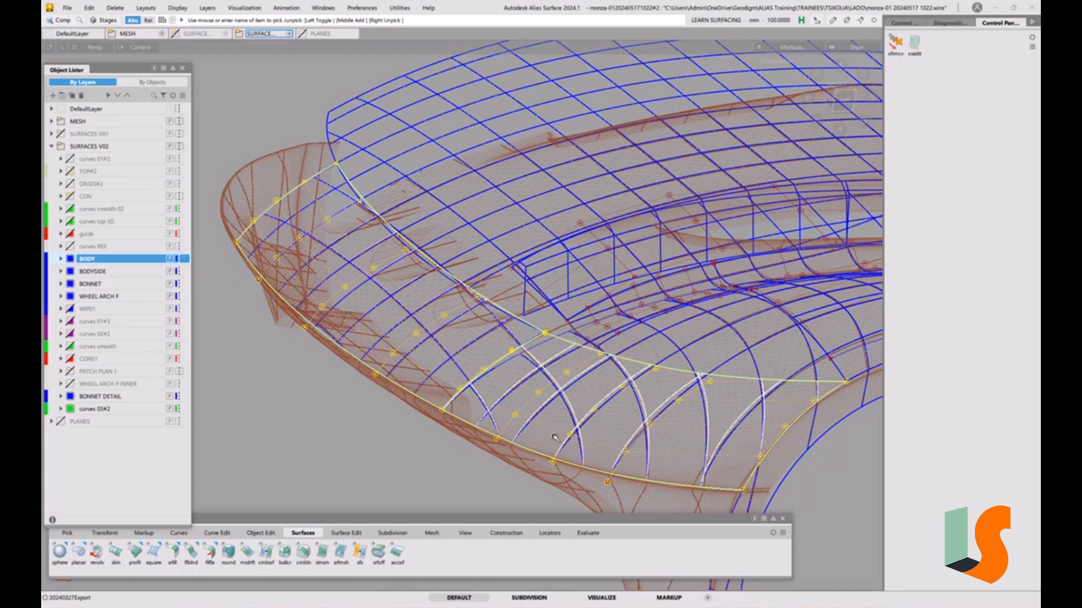
left_click_drag(555, 437, 548, 403, "ctrl+shift")
left_click_drag(451, 303, 436, 311, "ctrl+shift")
left_click(316, 179)
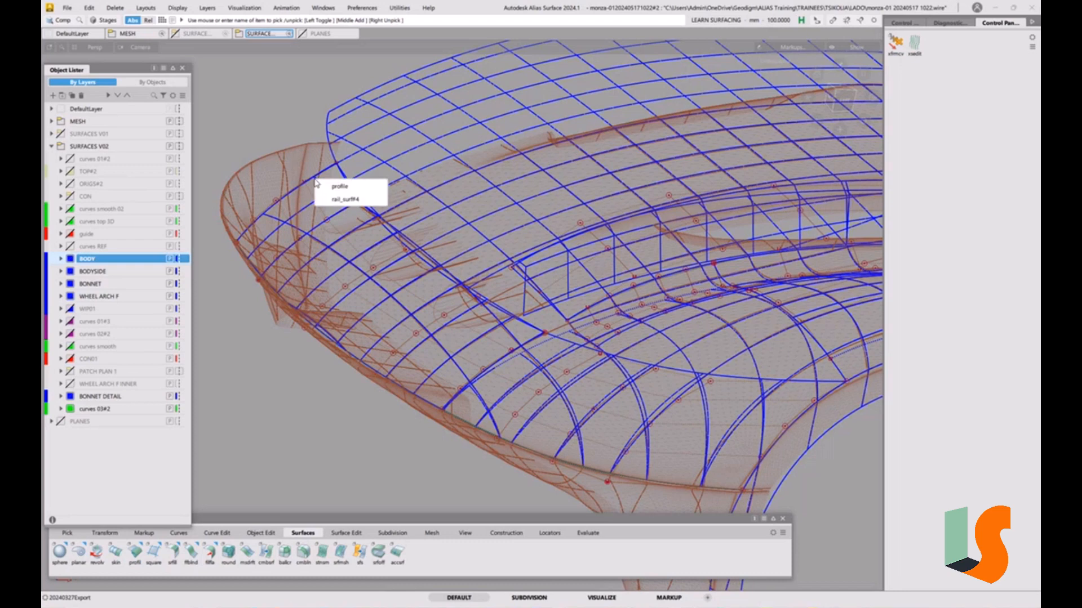
left_click(337, 201)
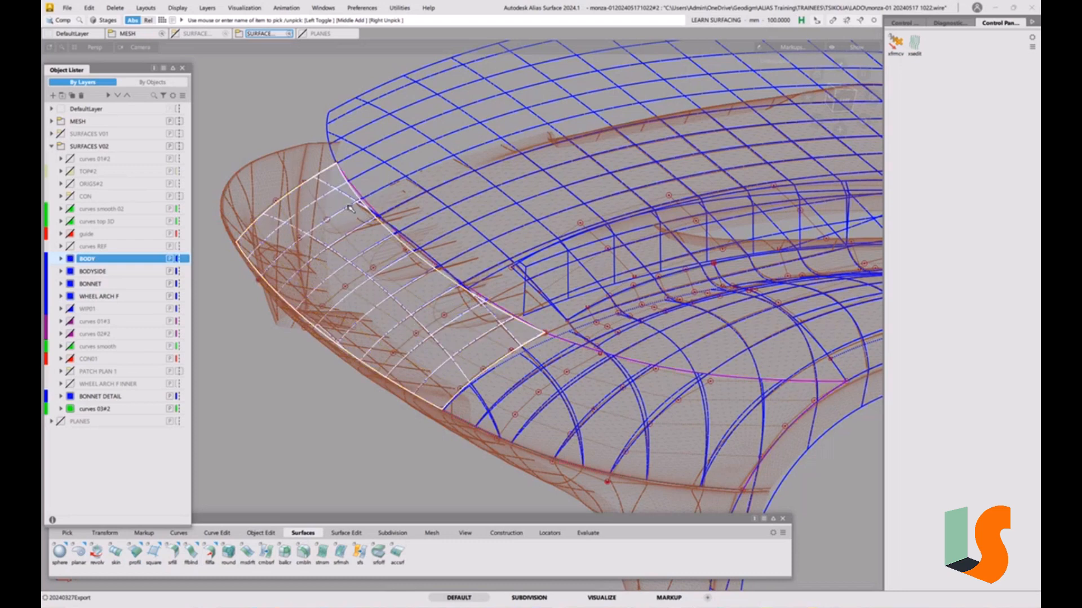
left_click(386, 206)
left_click(361, 220)
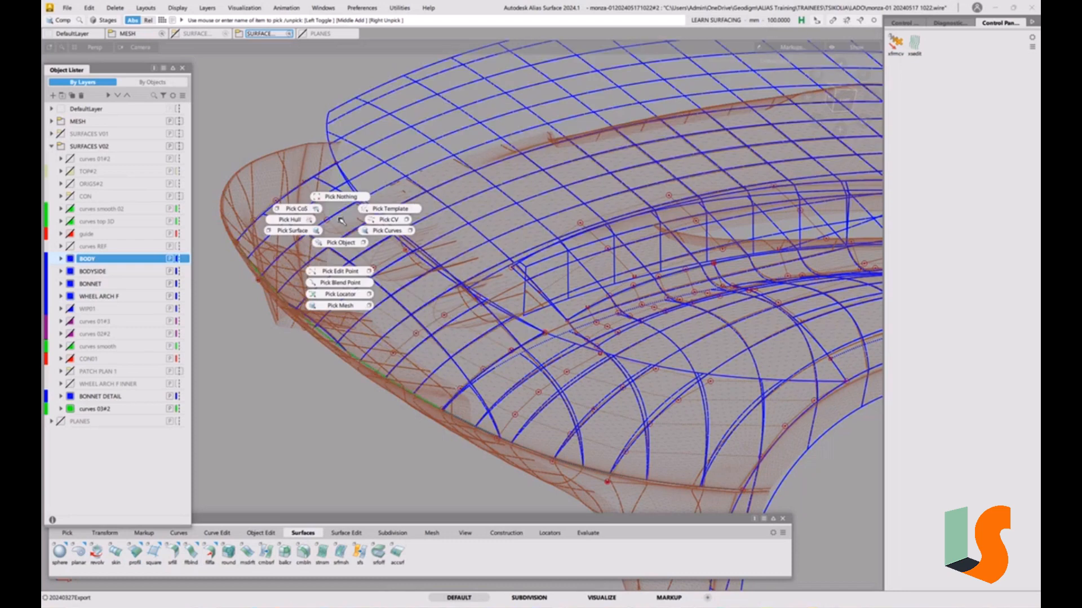
Step: Delete the new profile surface on the nose
left_click(320, 179)
left_click(344, 184)
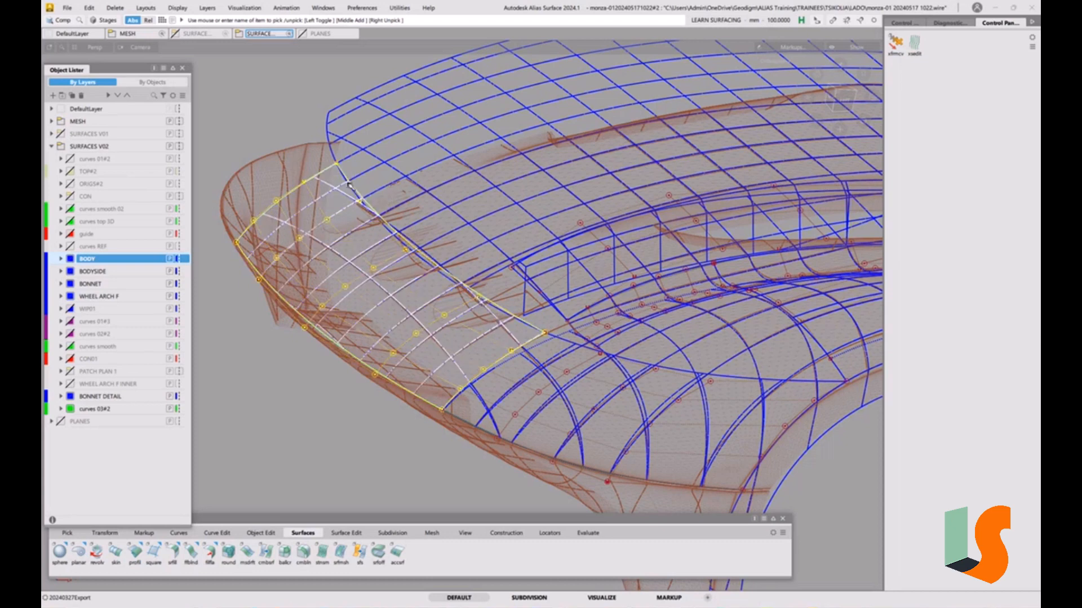
key("Delete")
left_click(506, 352)
left_click_drag(508, 356, 531, 339, "alt+shift")
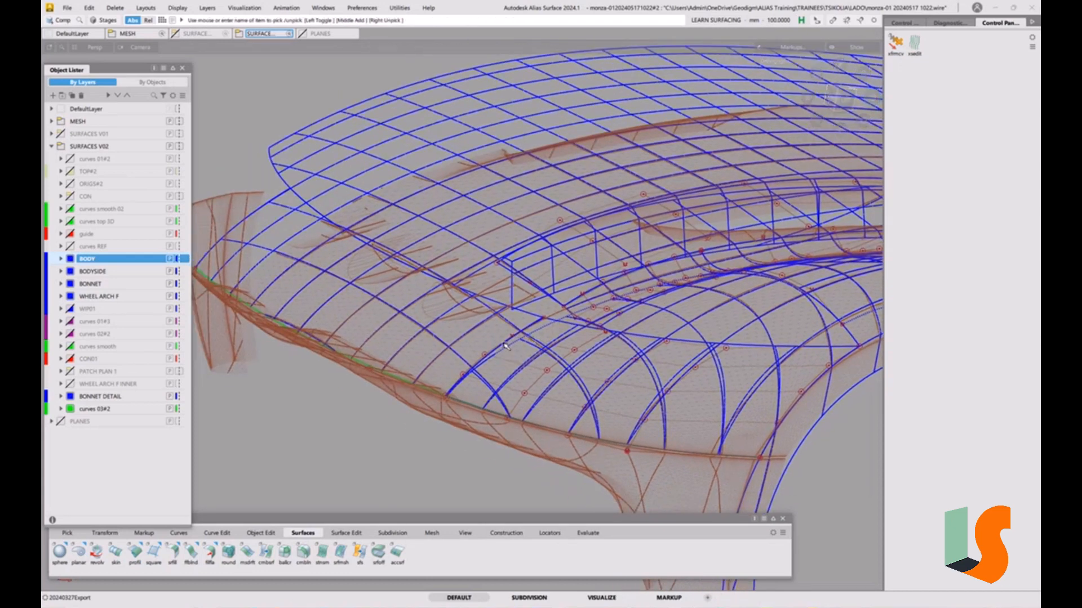
Step: Isolate the wing profile surface with the original nose surface and examine the transition between them in shaded display
left_click(541, 331, "ctrl+shift")
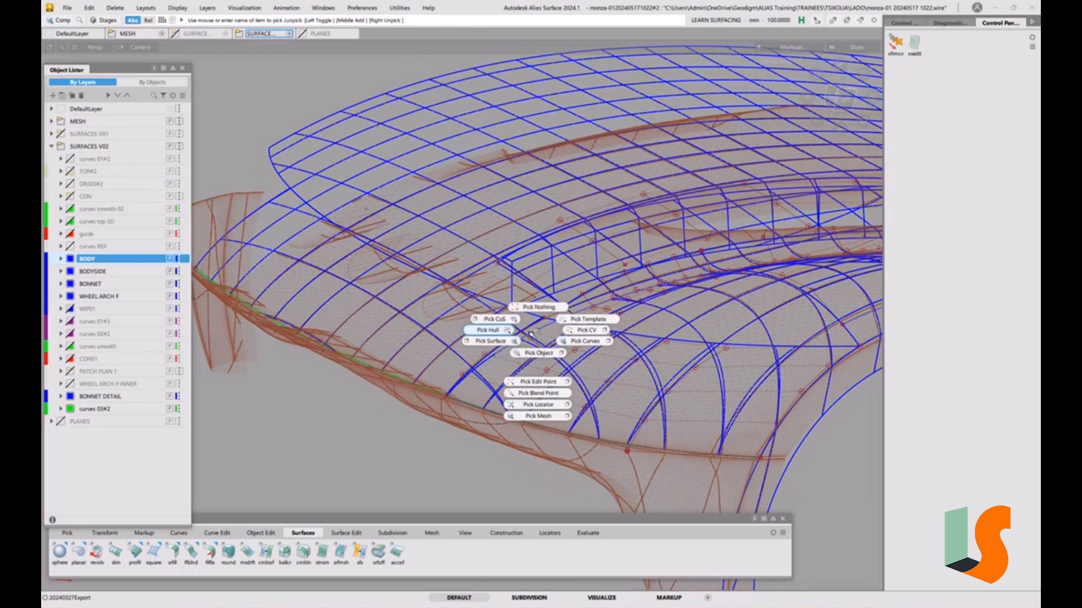
left_click(562, 326)
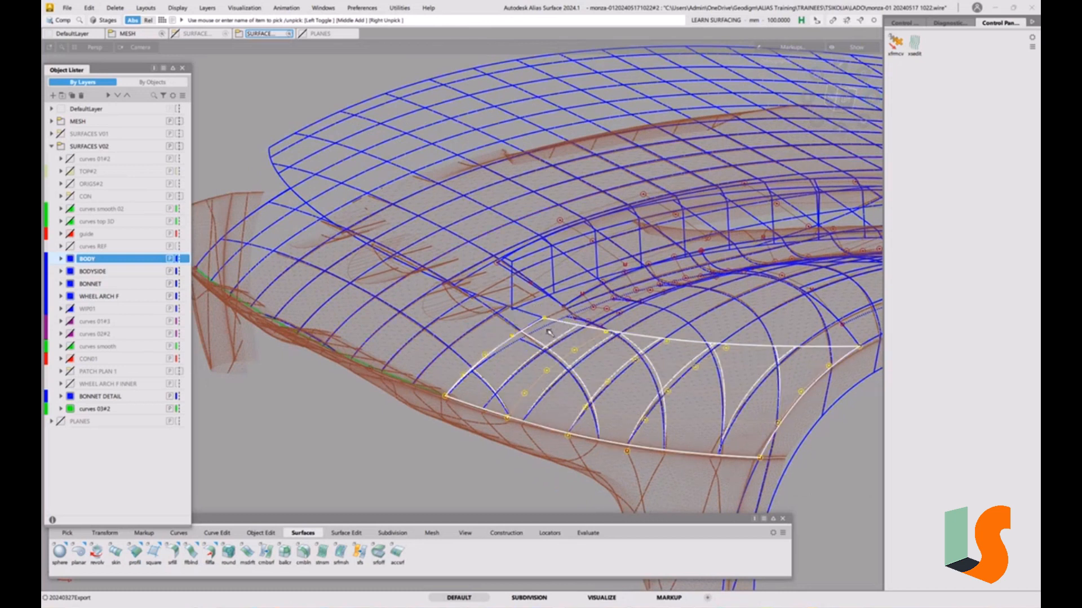
left_click(288, 198)
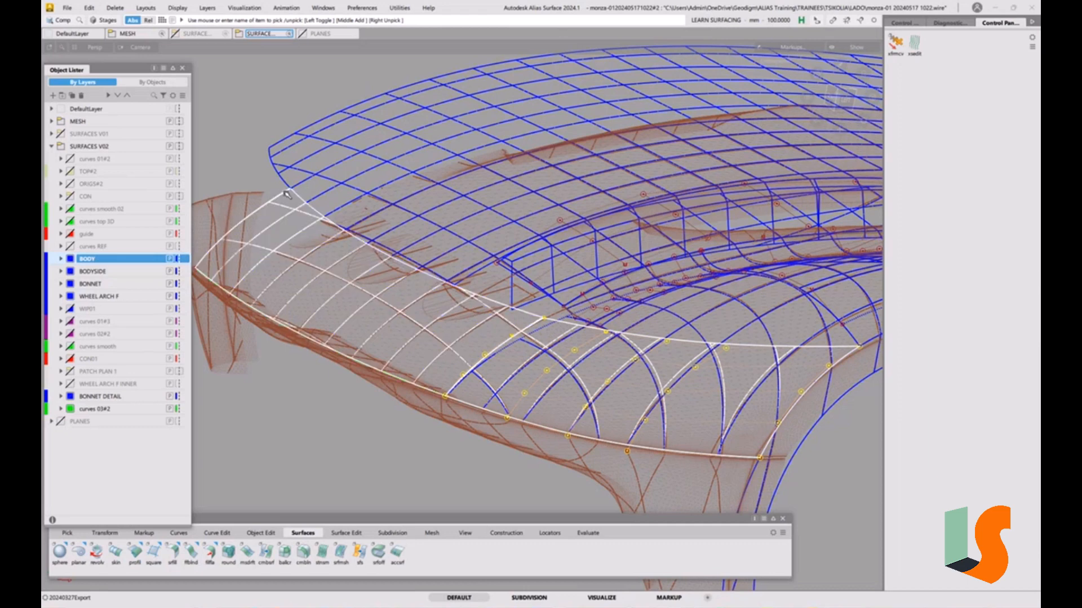
left_click_drag(681, 380, 595, 420, "alt+shift")
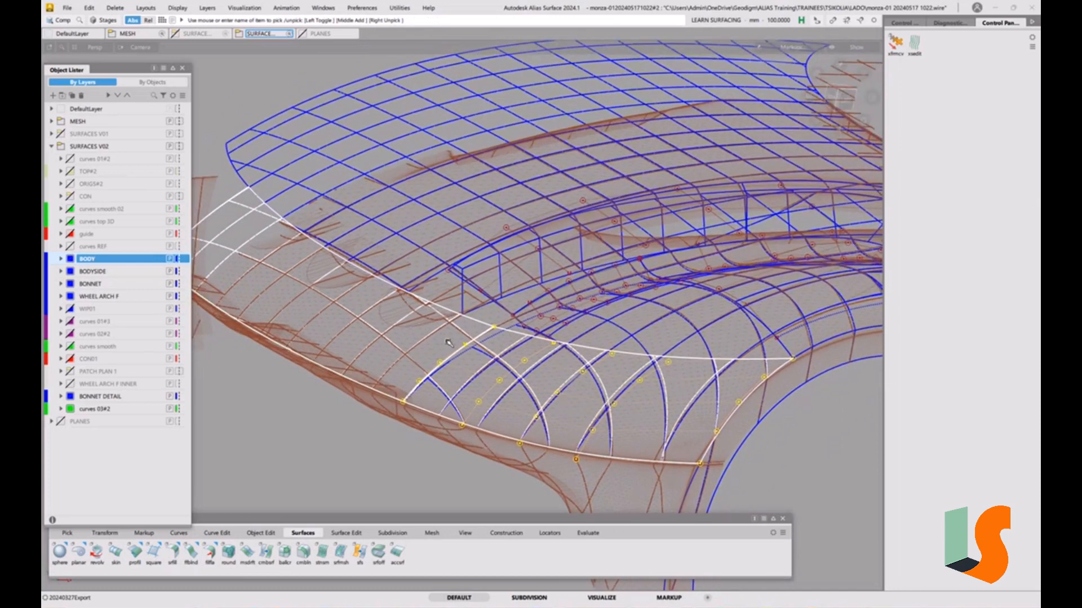
key("alt+h")
key("alt+s")
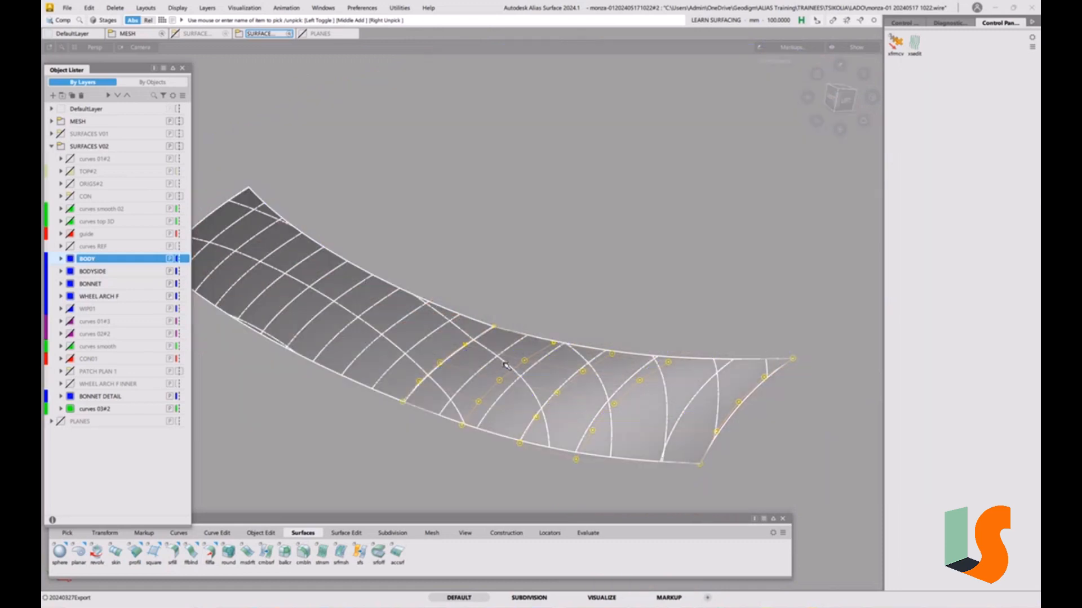
key("alt+s")
mouse_move(531, 411)
left_mouse_down("ctrl+shift")
mouse_move(538, 376)
mouse_move(522, 306)
mouse_move(495, 372)
mouse_move(498, 362)
left_mouse_up("ctrl+shift")
left_click(588, 534)
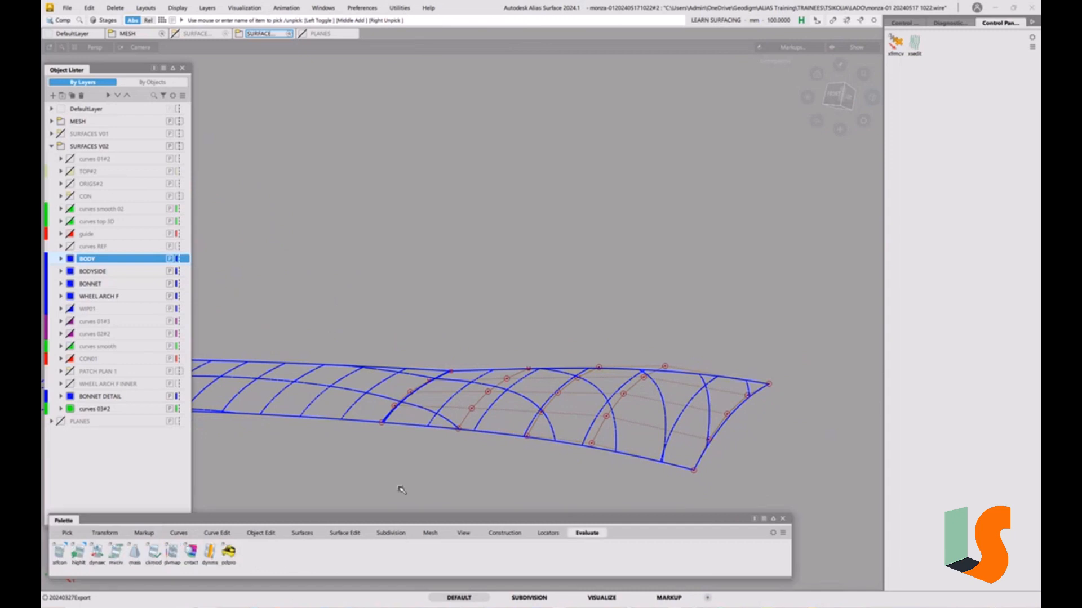
left_click_drag(428, 405, 490, 371, "alt+shift")
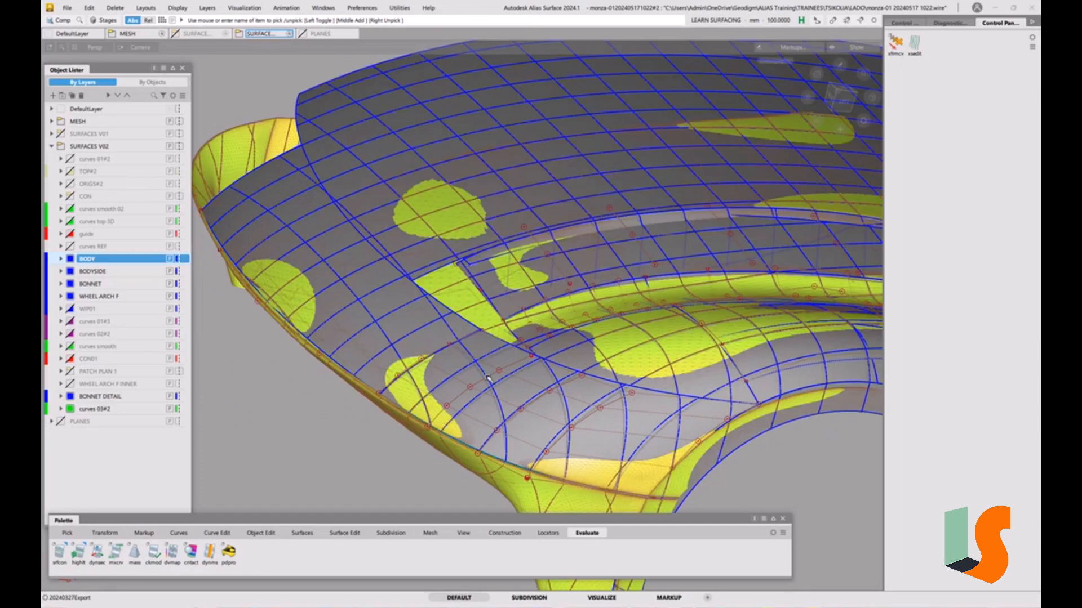
Step: Untrim the large upper body surface inboard of the wing
mouse_move(490, 360)
left_mouse_down("alt+shift")
mouse_move(465, 366)
mouse_move(555, 344)
mouse_move(596, 392)
mouse_move(565, 366)
left_mouse_up("alt+shift")
scroll(527, 362, "up", 3)
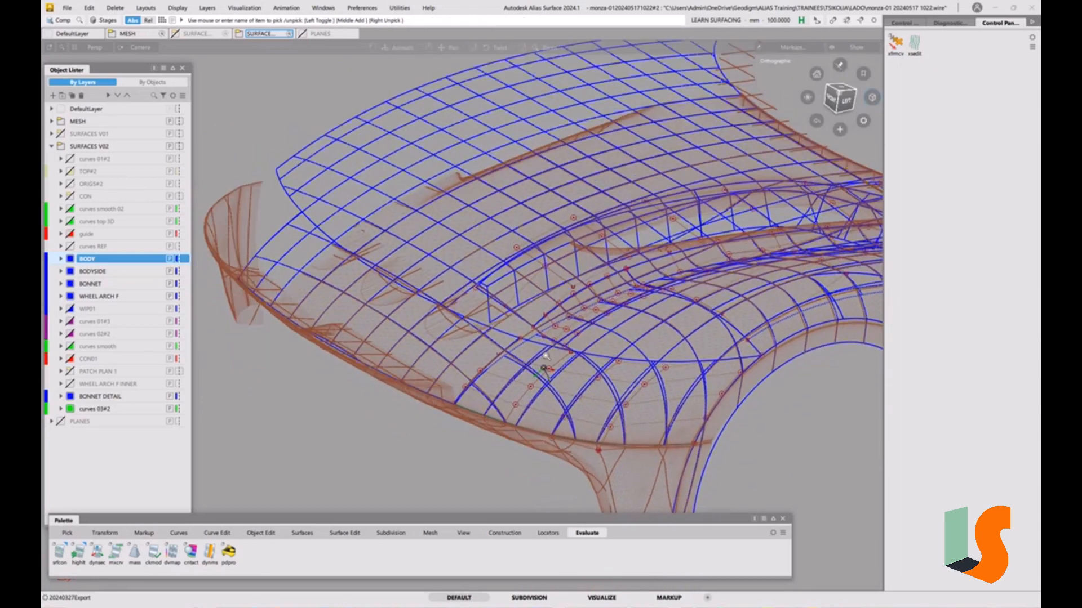
middle_click_drag(527, 362, 539, 377, "alt+shift")
left_click_drag(539, 376, 559, 372, "alt+shift")
left_click_drag(475, 368, 447, 379, "ctrl+shift")
left_click(396, 270)
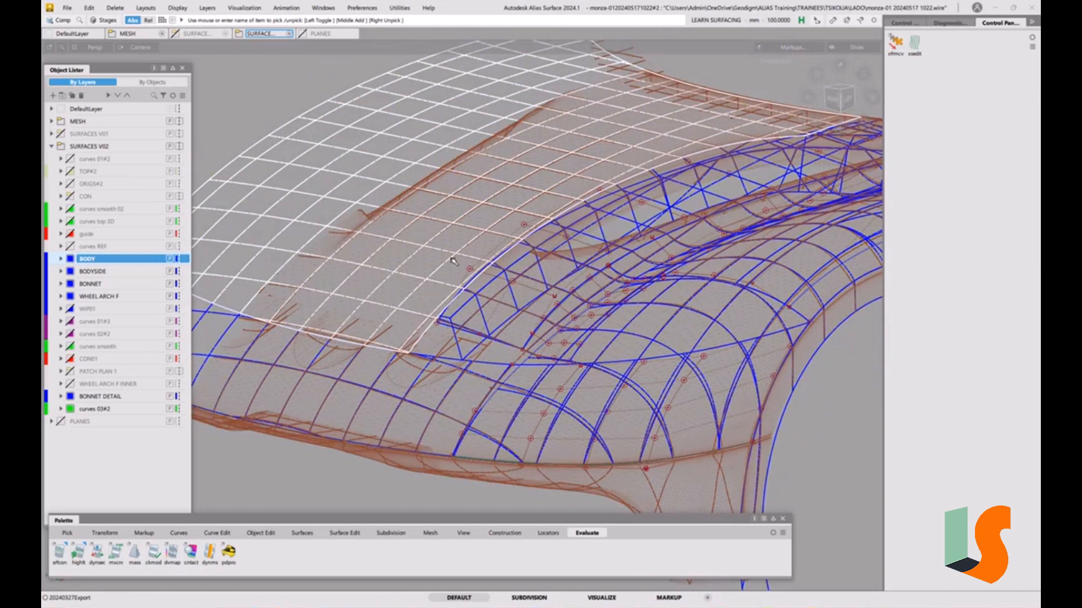
key("ctrl+u")
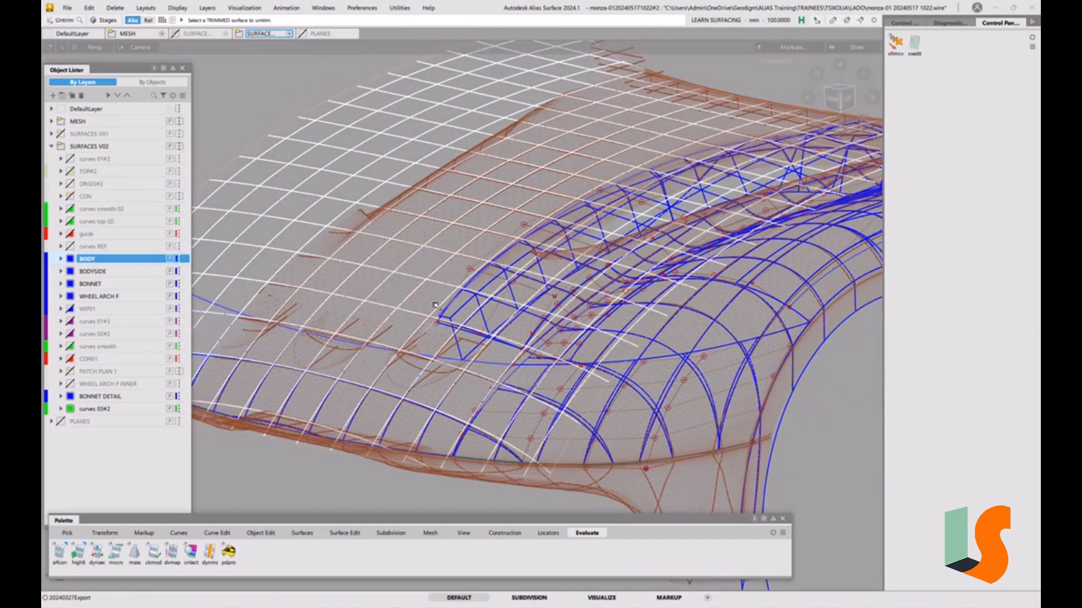
Step: Examine where the untrimmed upper surface meets the nose's lower edge and the wing surface
left_click_drag(513, 386, 423, 346, "alt+shift")
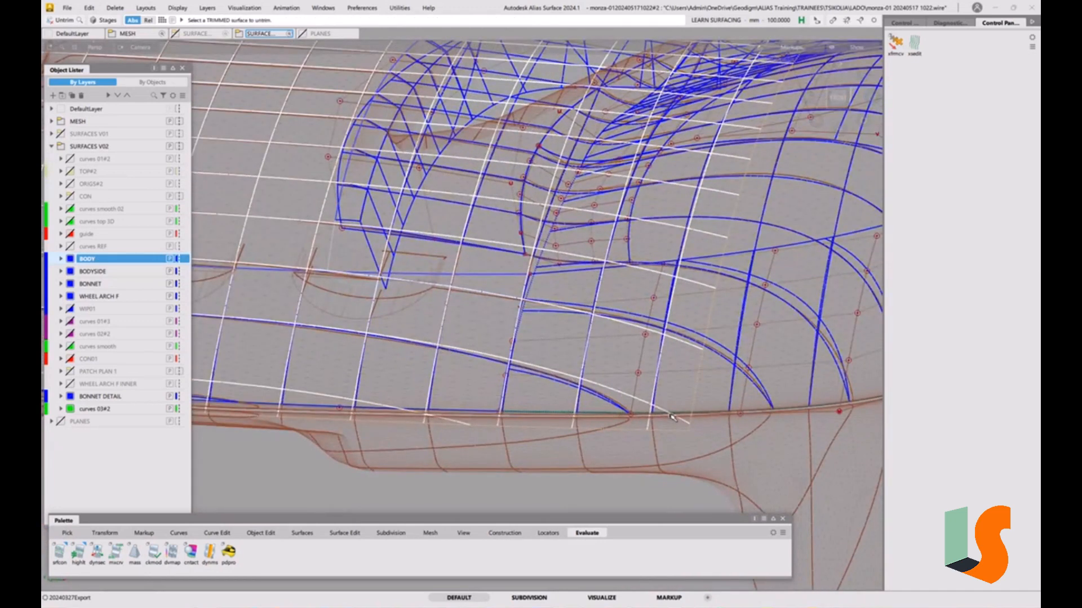
left_click_drag(646, 357, 620, 277, "alt+shift")
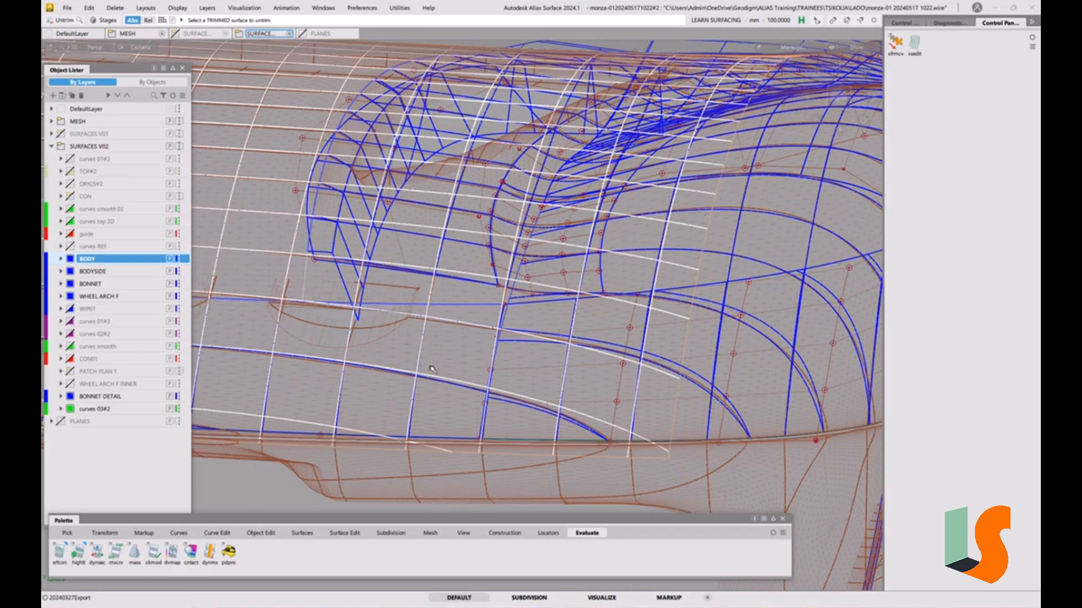
left_click_drag(513, 382, 565, 365, "alt+shift")
middle_click_drag(565, 365, 576, 380, "alt+shift")
left_click_drag(576, 381, 553, 382, "alt+shift")
middle_click_drag(552, 381, 466, 374, "alt+shift")
left_click_drag(467, 374, 490, 369, "alt+shift")
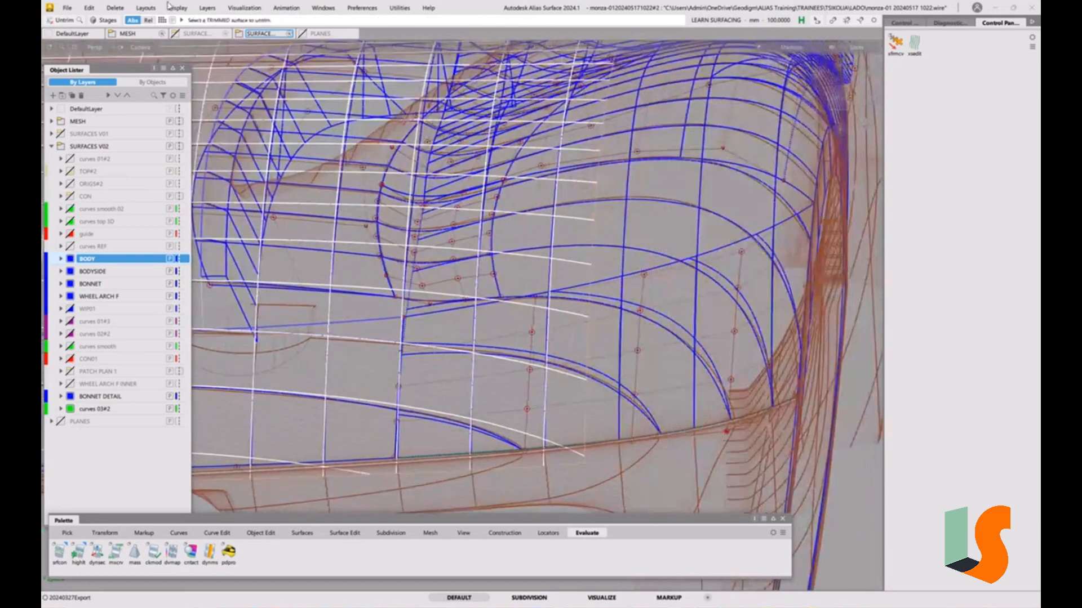
Step: Hide the control vertices of all objects and display only those of the untrimmed upper surface
left_click(170, 7)
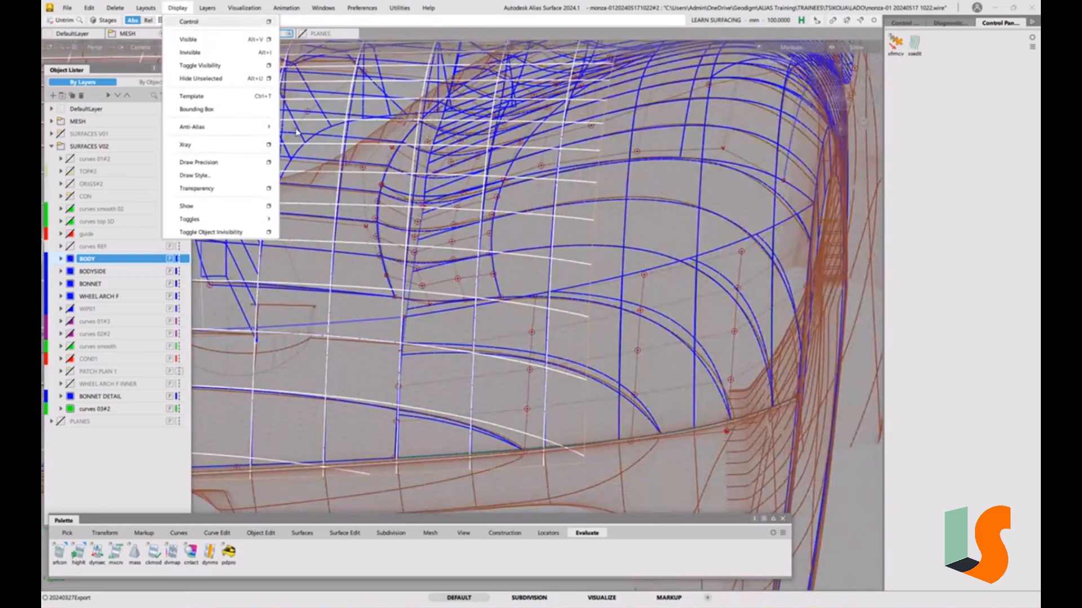
left_click(188, 22)
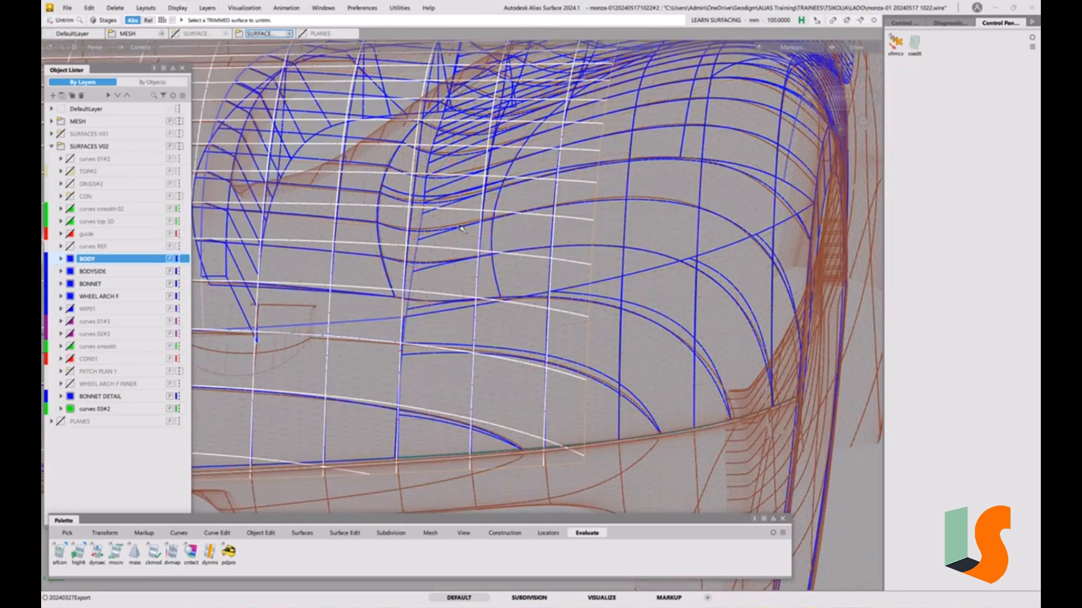
left_click(593, 344)
left_click(904, 23)
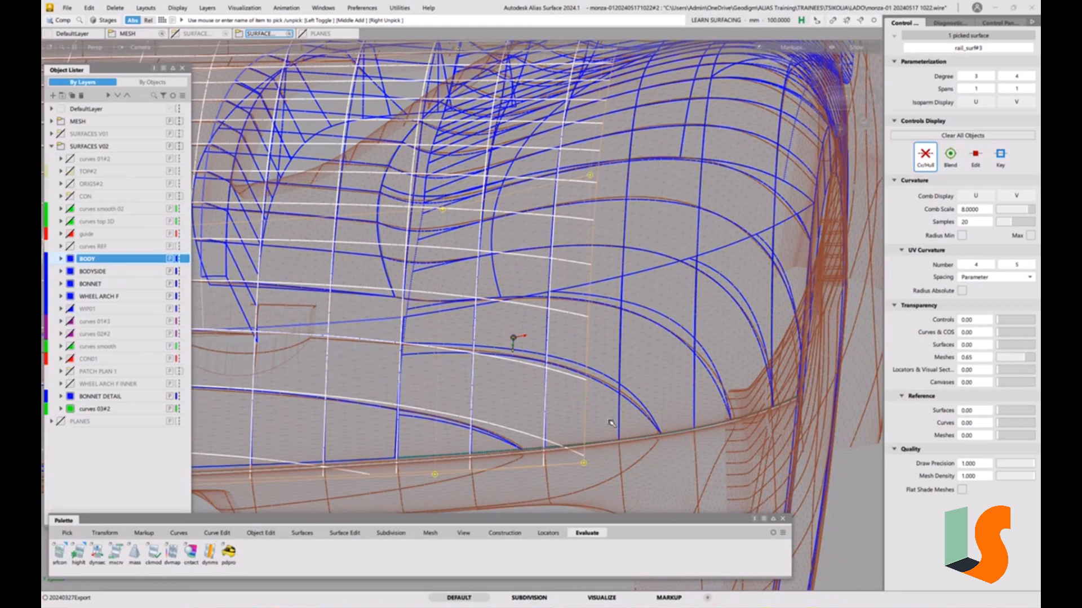
Step: Examine the untrimmed upper surface's control vertices and outboard edge against the nose and wing surfaces
left_click(593, 369)
left_click_drag(594, 369, 612, 336, "alt+shift")
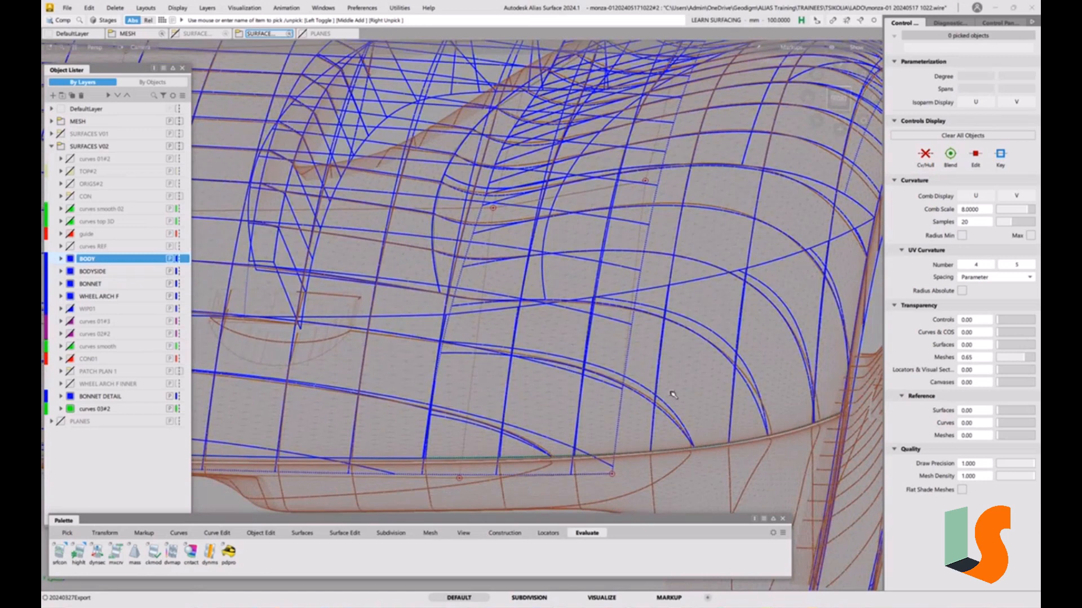
left_click_drag(617, 438, 417, 270, "ctrl+shift")
left_click(616, 438)
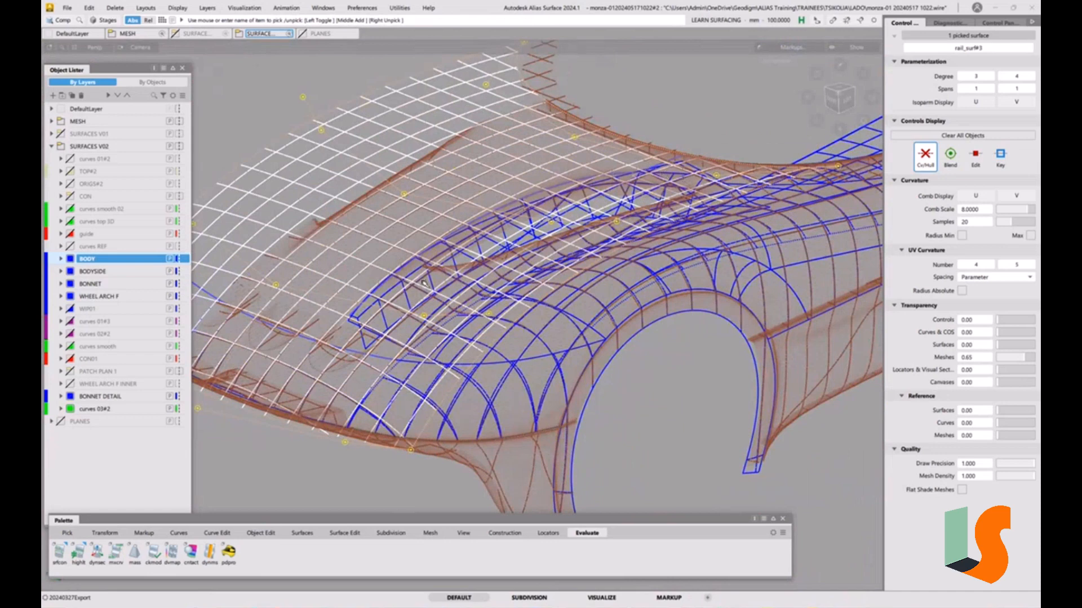
left_click_drag(402, 279, 484, 367, "alt+shift")
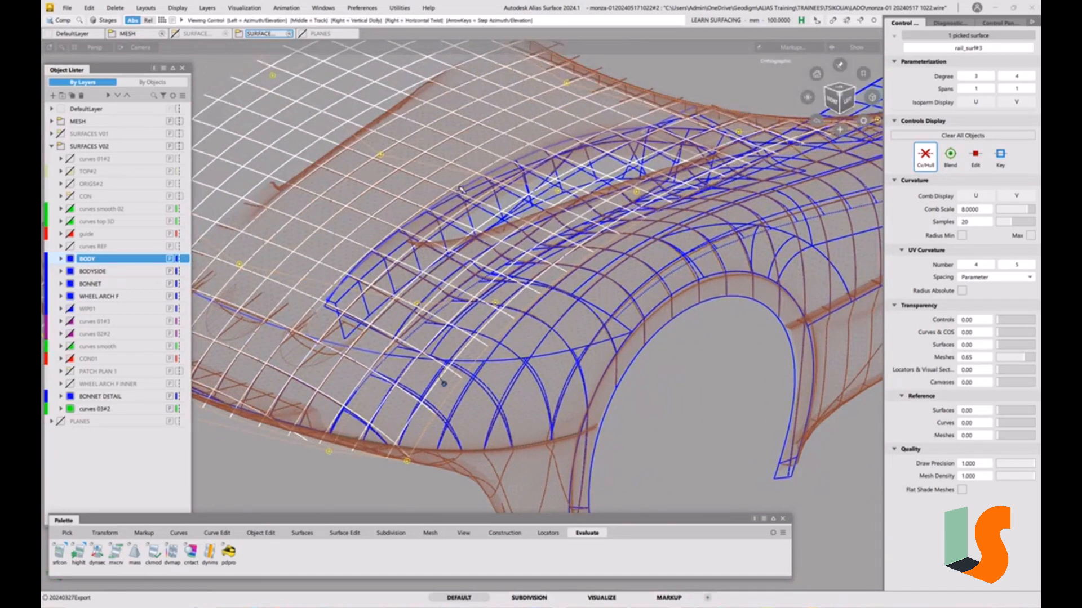
left_click_drag(459, 192, 460, 188, "alt+shift")
right_click_drag(459, 188, 461, 225, "alt+shift")
middle_click_drag(461, 225, 445, 243, "alt+shift")
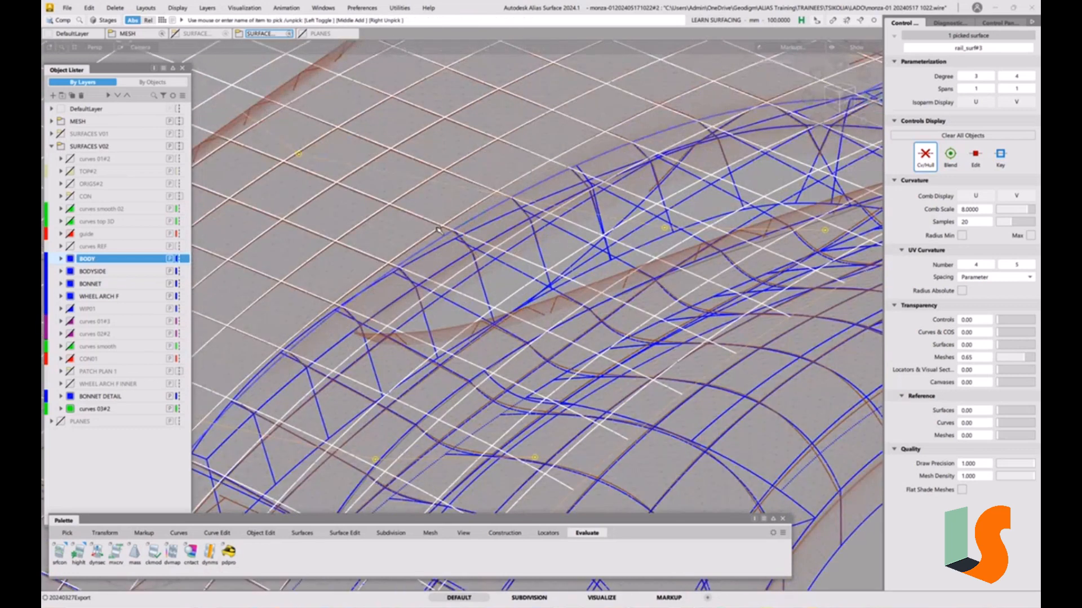
left_click(524, 363)
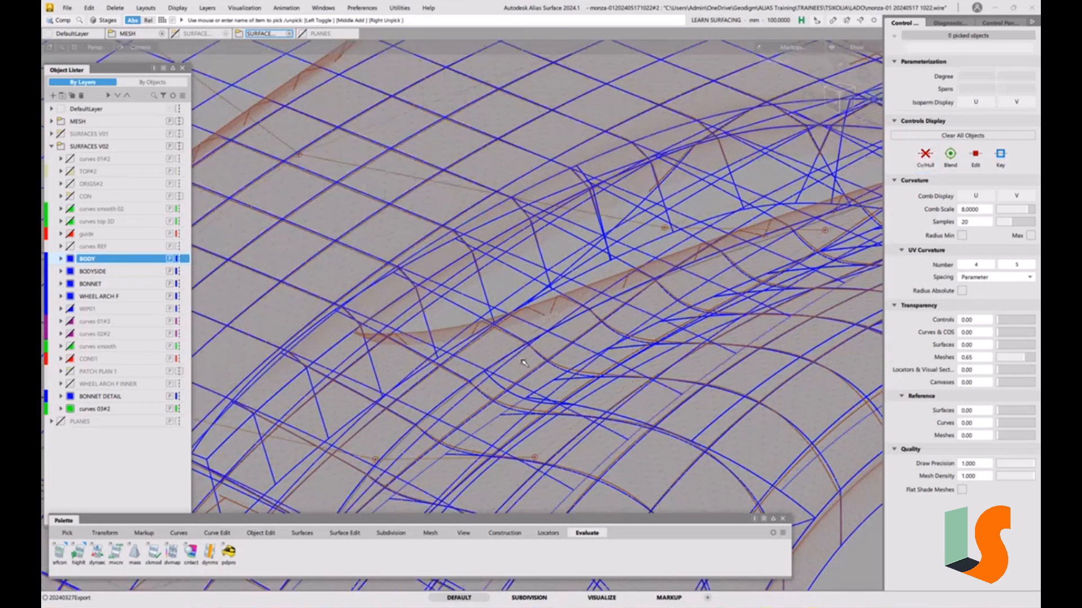
left_click(548, 532)
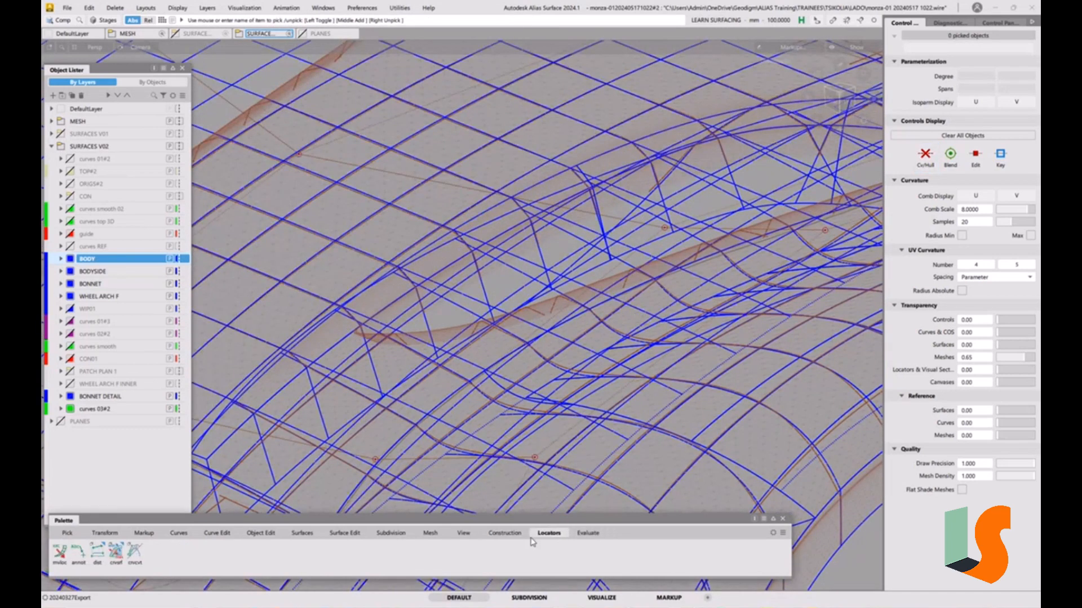
left_click(117, 554)
left_click(449, 264)
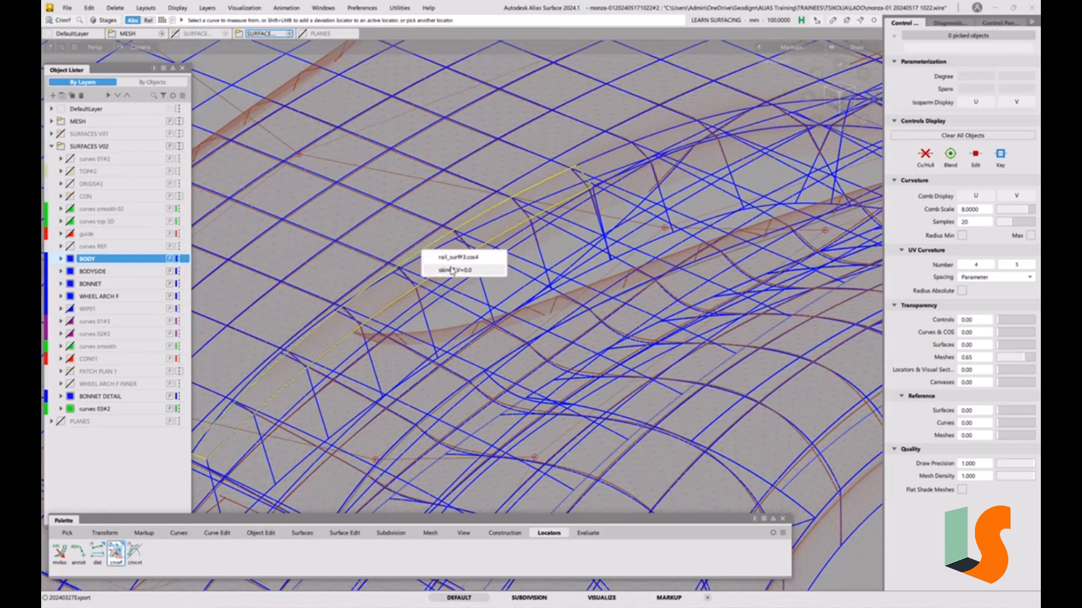
left_click(467, 258)
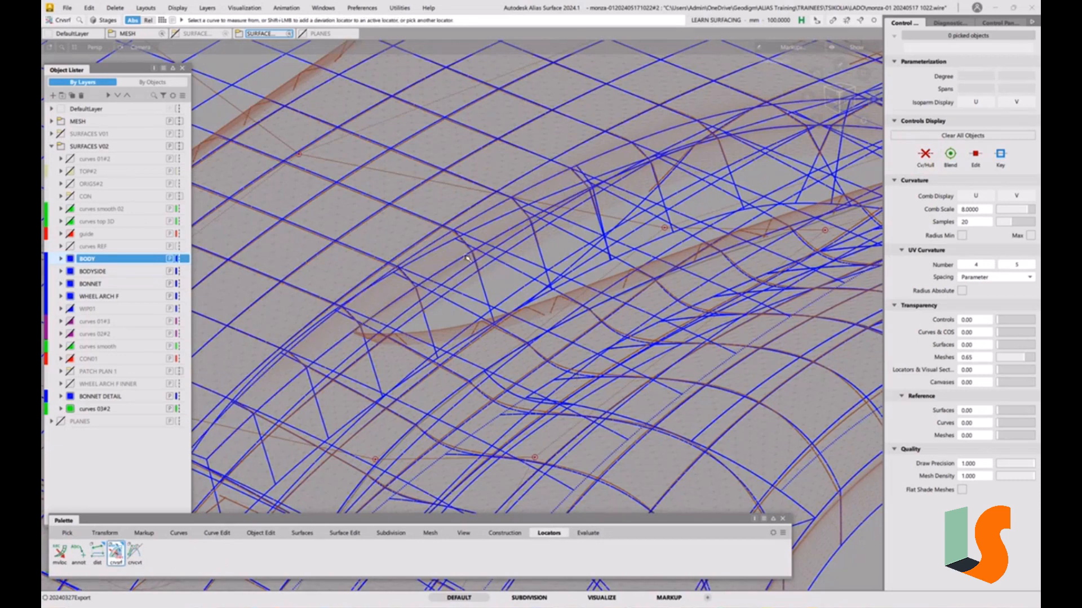
Step: Add a G0 positional continuity locator where the upper surface meets the inner edge of the recessed detail
left_click(588, 532)
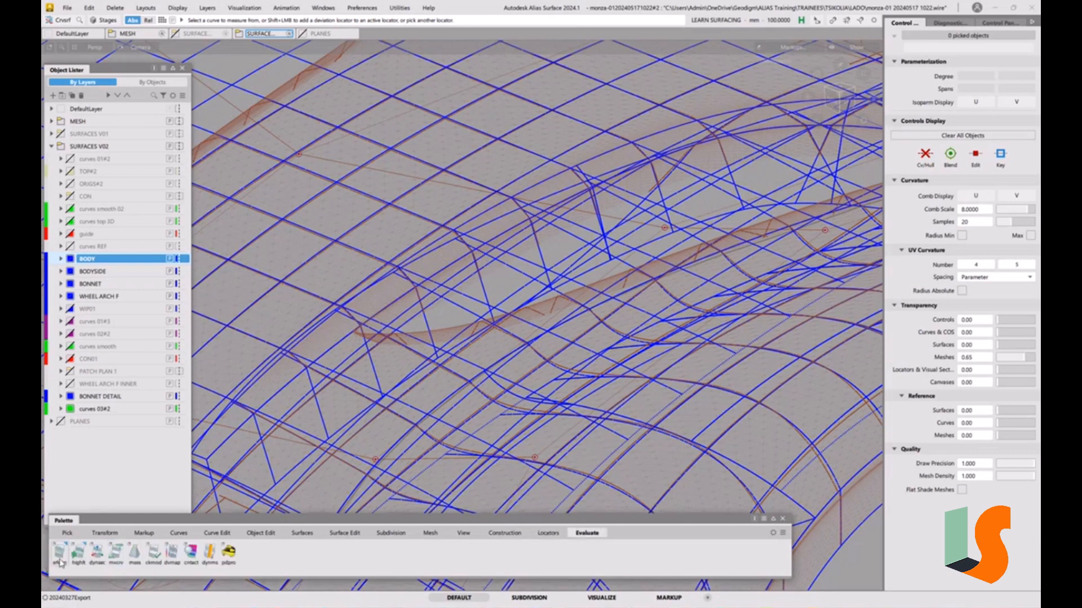
double_click(60, 559)
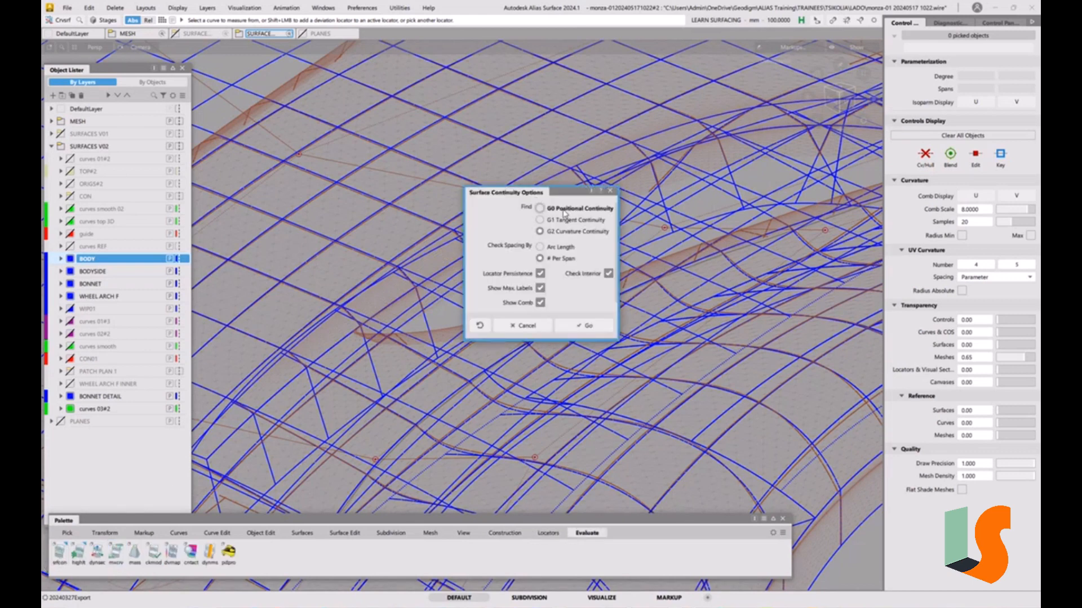
left_click(589, 325)
left_click(447, 236)
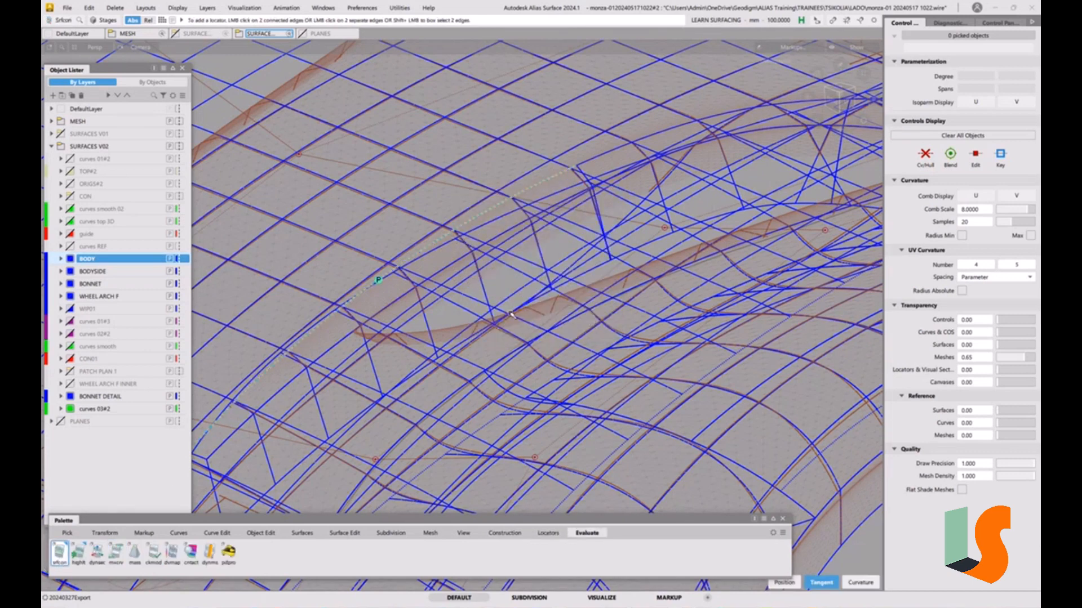
left_click(499, 202)
Step: Inspect the untrimmed upper surface's control vertices and isoparms where it extends across the nose and wing
left_click_drag(499, 208, 476, 272, "alt+shift")
middle_click_drag(477, 272, 517, 209, "alt+shift")
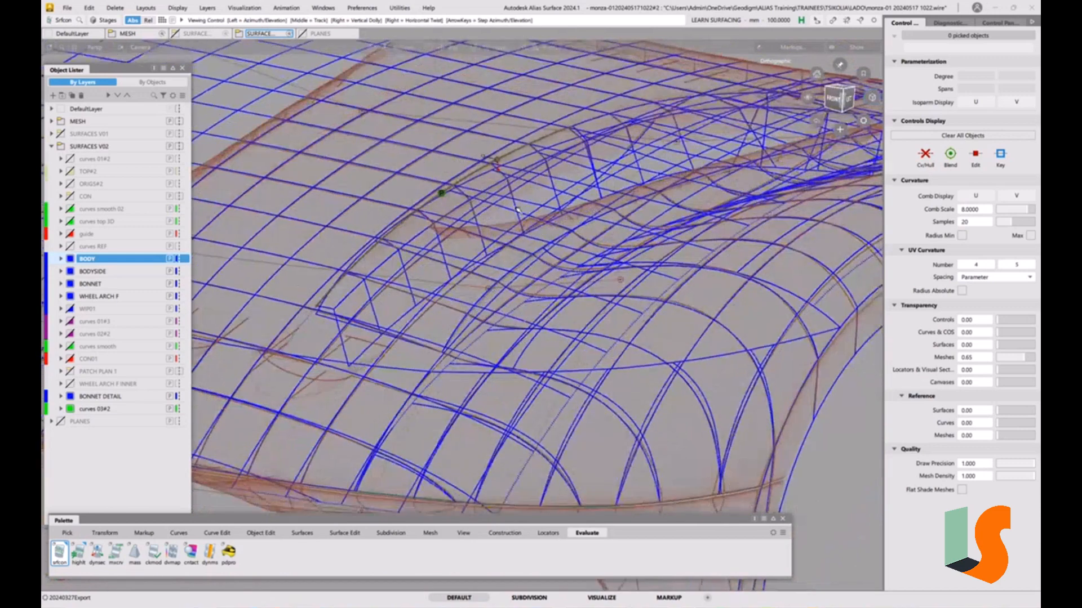
right_click_drag(518, 210, 490, 221, "alt+shift")
middle_click_drag(490, 221, 440, 131, "alt+shift")
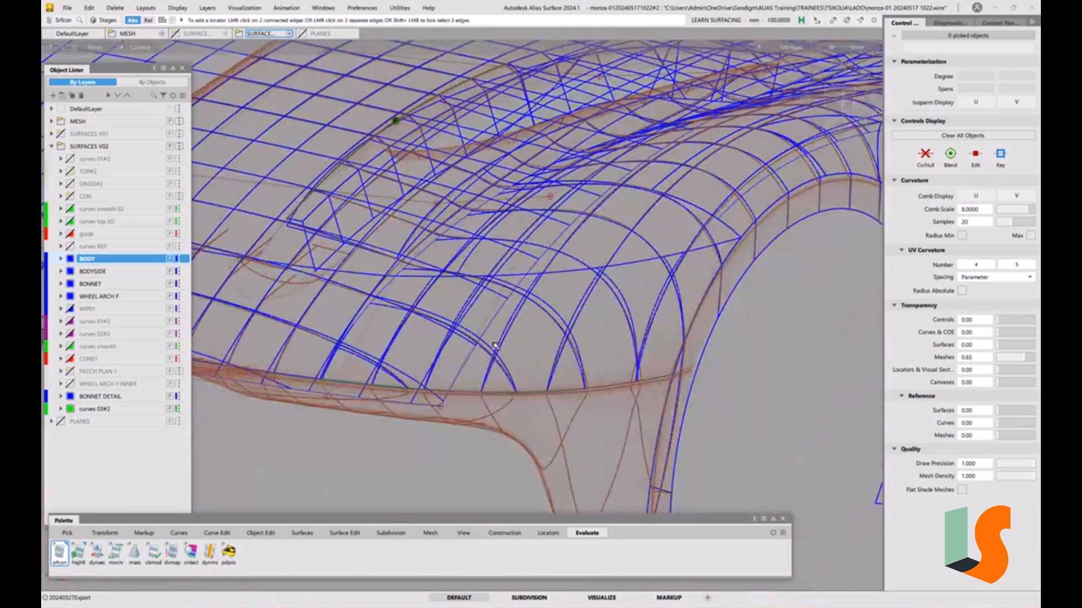
left_click_drag(495, 345, 478, 358, "ctrl+shift")
left_click(475, 357)
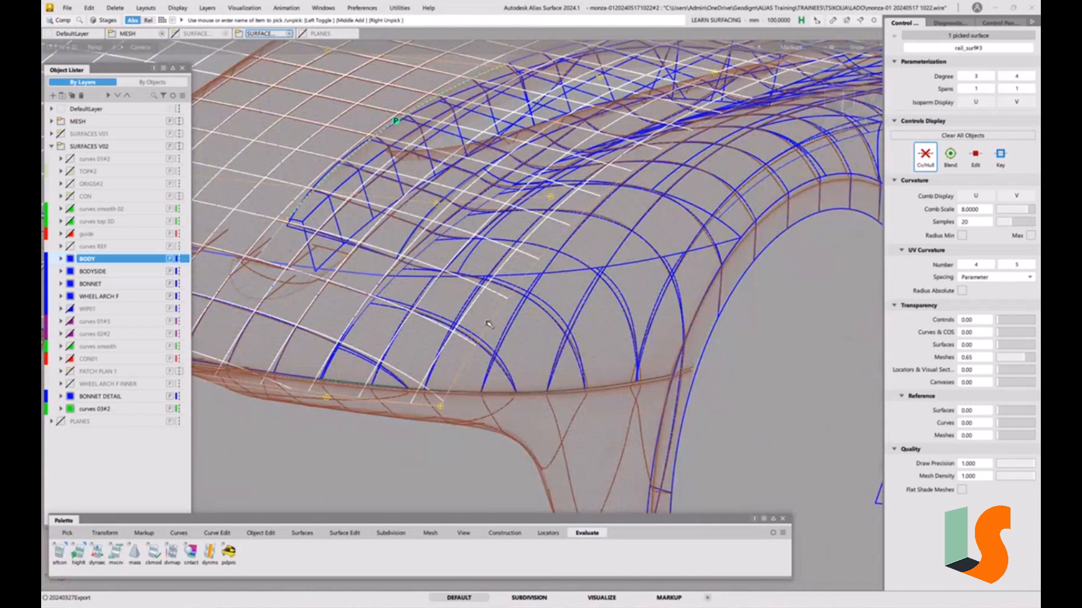
right_click_drag(489, 325, 478, 340, "alt+shift")
left_click_drag(477, 341, 430, 327, "alt+shift")
middle_click_drag(418, 103, 407, 206, "alt+shift")
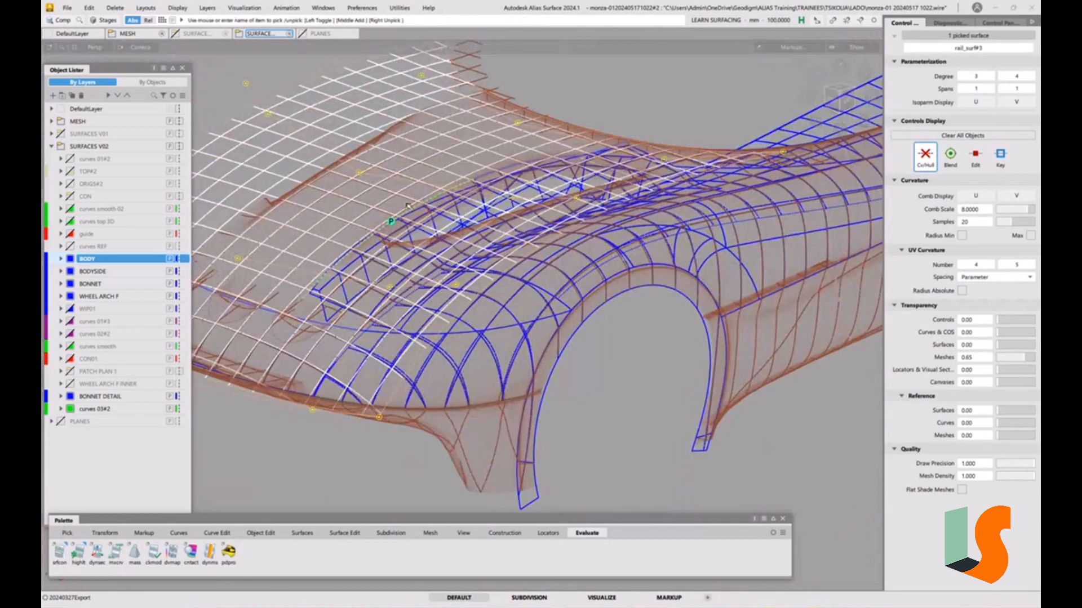
left_click_drag(518, 242, 524, 198, "alt+shift")
middle_click_drag(524, 198, 545, 233, "alt+shift")
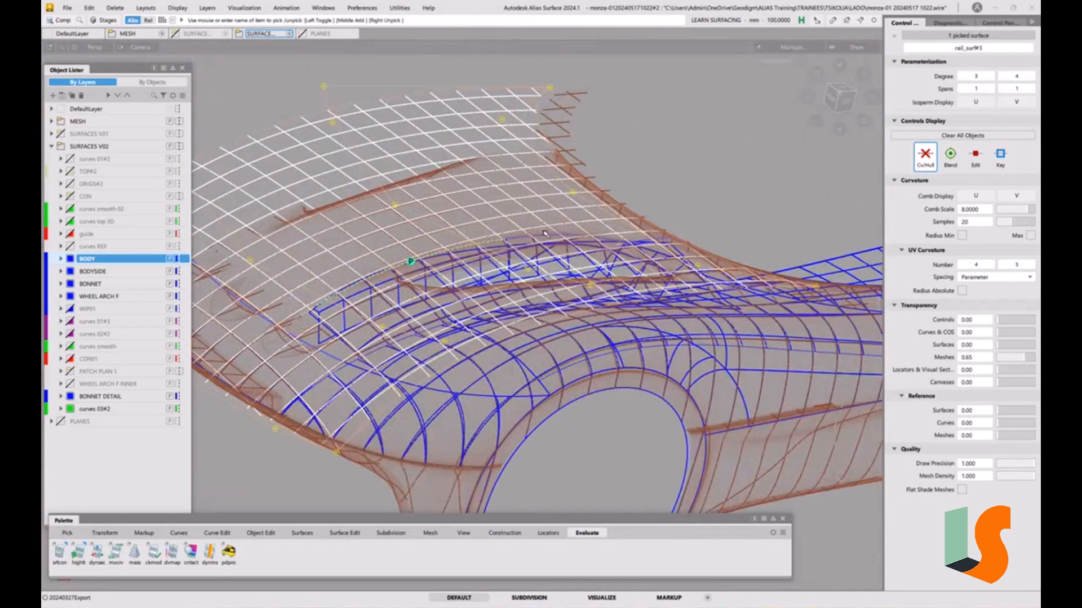
left_click_drag(544, 233, 534, 248, "alt+shift")
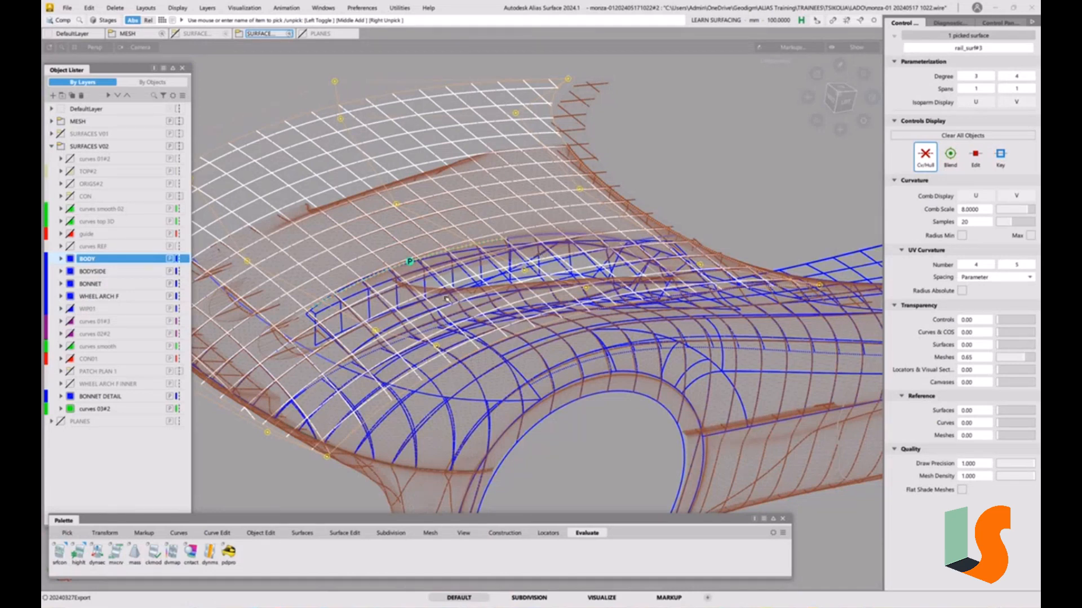
left_click_drag(462, 274, 445, 244, "alt+shift")
left_click_drag(403, 278, 420, 258, "alt+shift")
middle_click_drag(420, 258, 499, 261, "alt+shift")
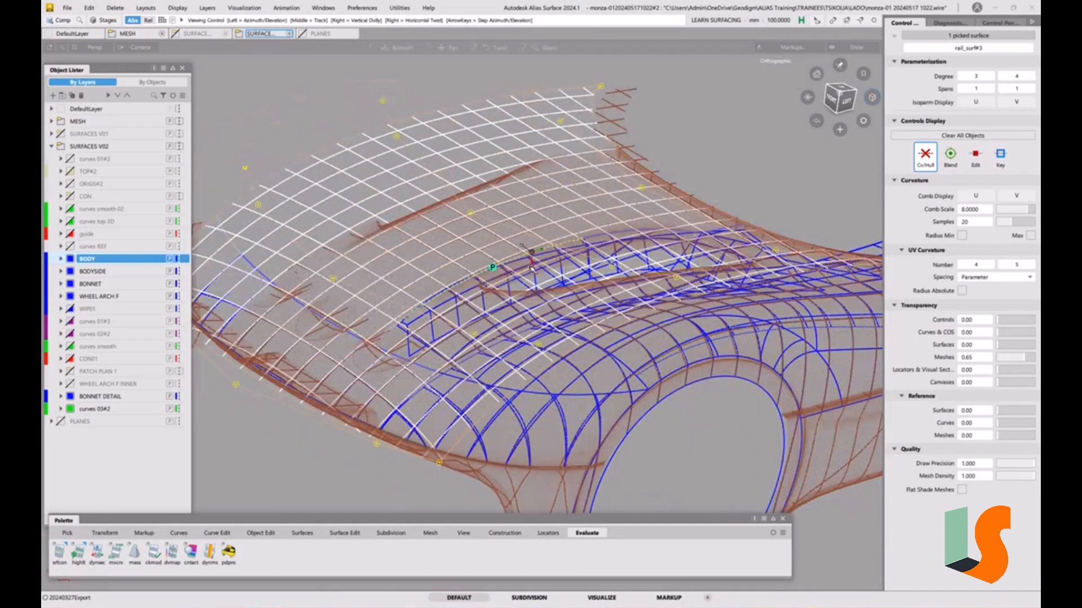
left_click_drag(499, 261, 540, 267, "alt+shift")
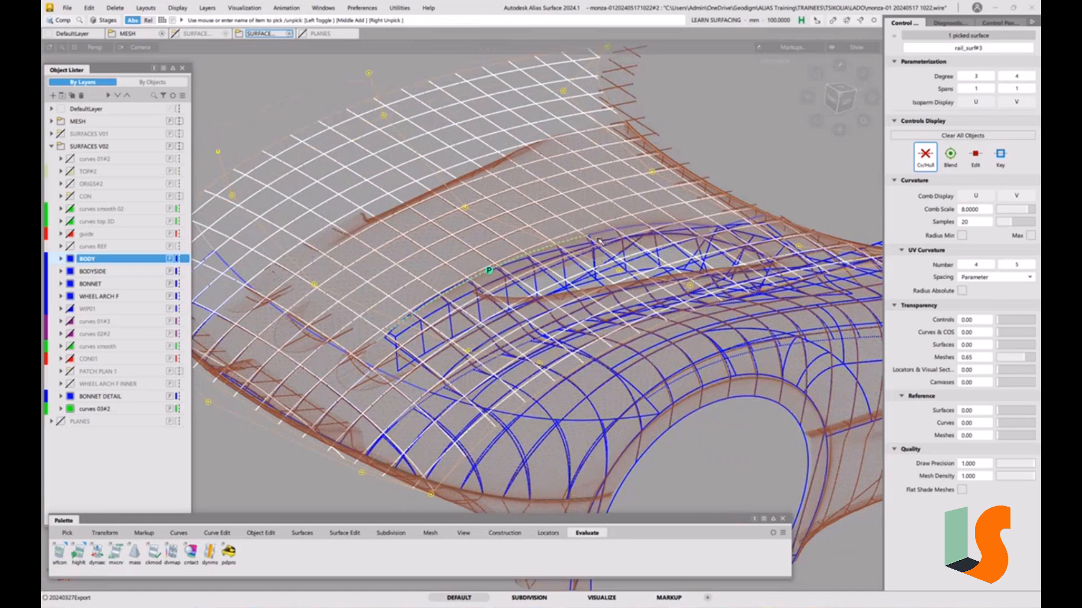
left_click_drag(610, 262, 542, 344, "alt+shift")
middle_click_drag(542, 344, 538, 316, "alt+shift")
left_click(540, 321)
left_click_drag(548, 332, 587, 371, "alt+shift")
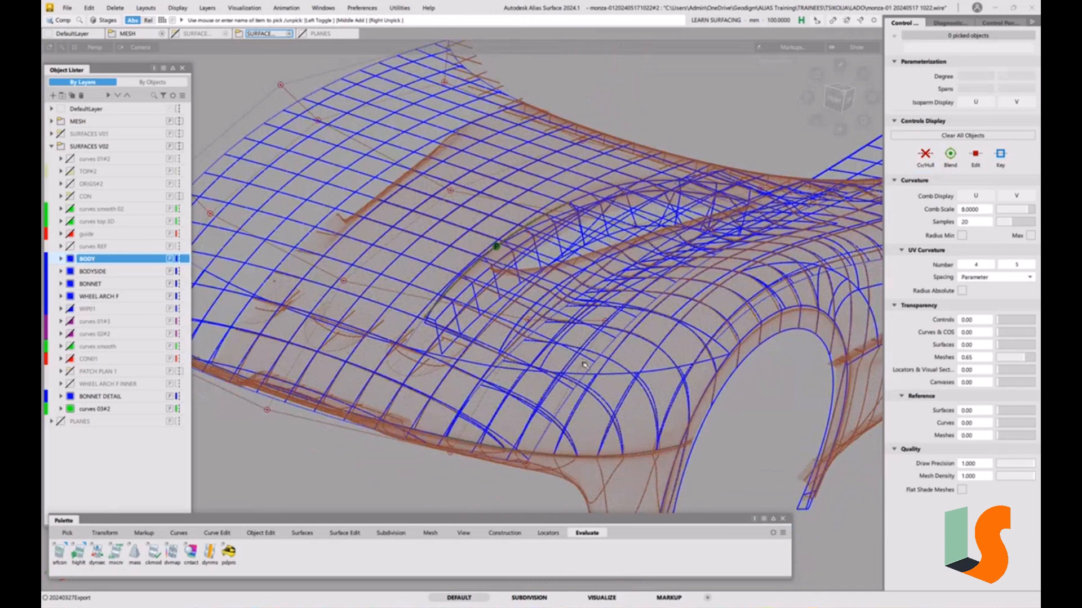
Step: Raise the untrimmed upper surface's first-direction degree to 5, keeping single spans in both directions
left_click(584, 364)
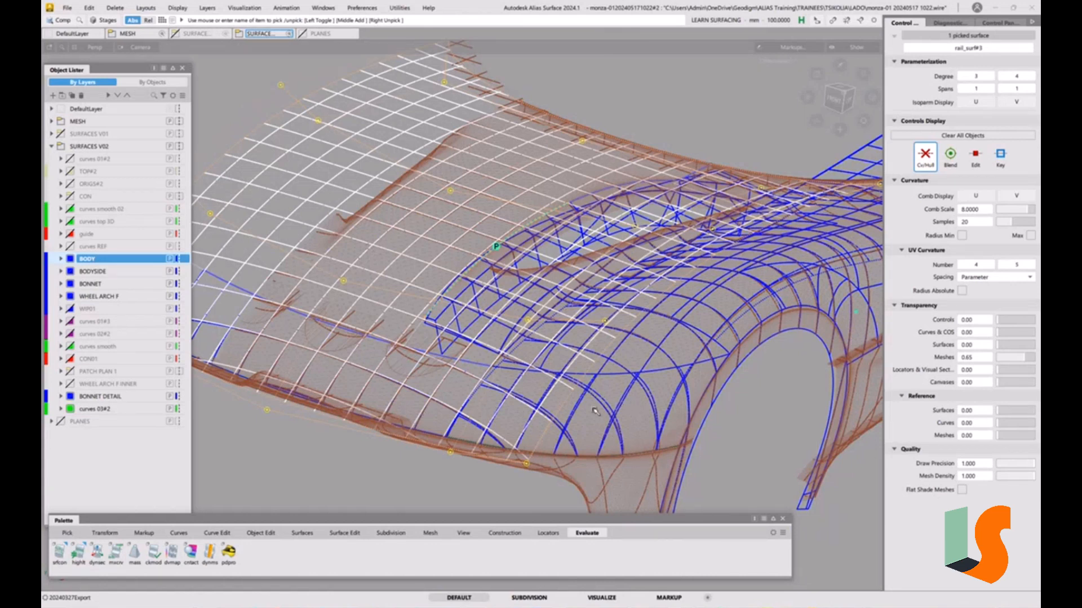
key("ctrl+d")
left_click(699, 431)
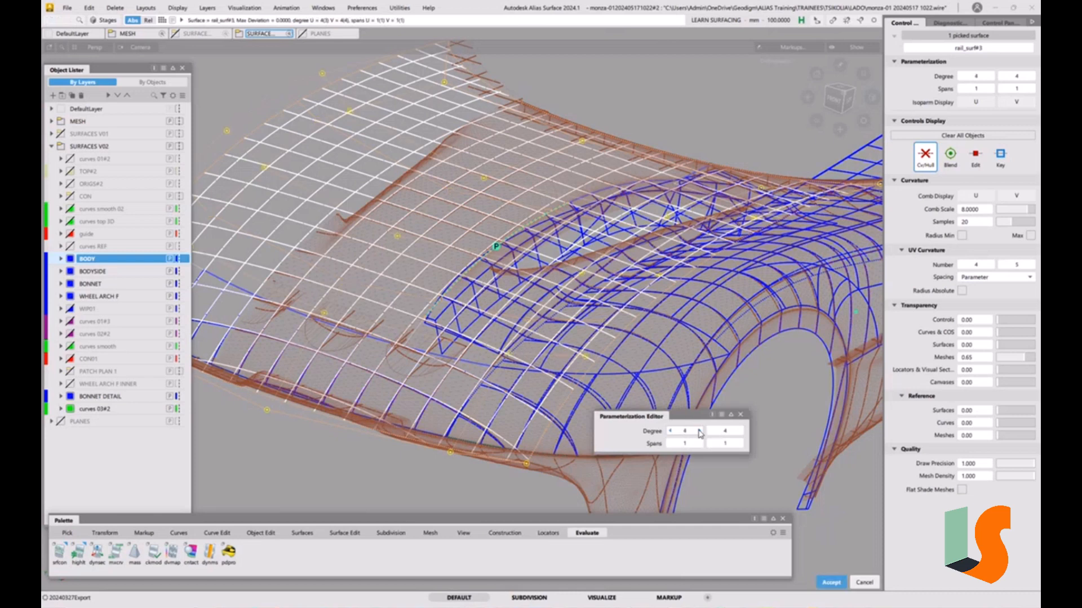
left_click(699, 431)
key("Return")
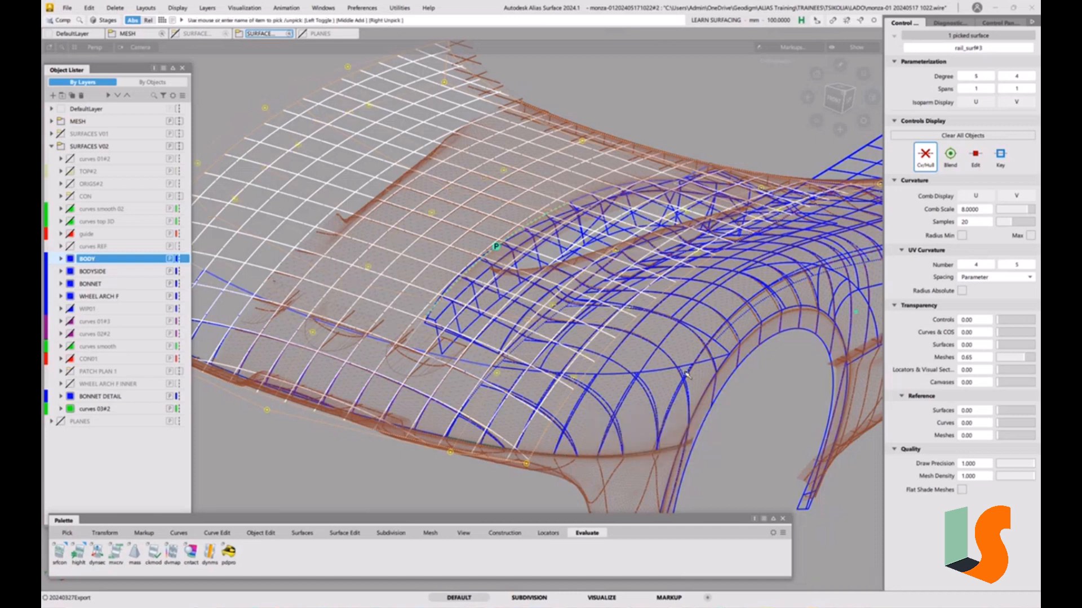
Step: Move the second control vertex from the front corner on the upper surface's outboard edge up about 33.2 mm in Z
left_click_drag(665, 431, 630, 349, "ctrl+shift")
scroll(569, 374, "up", 5)
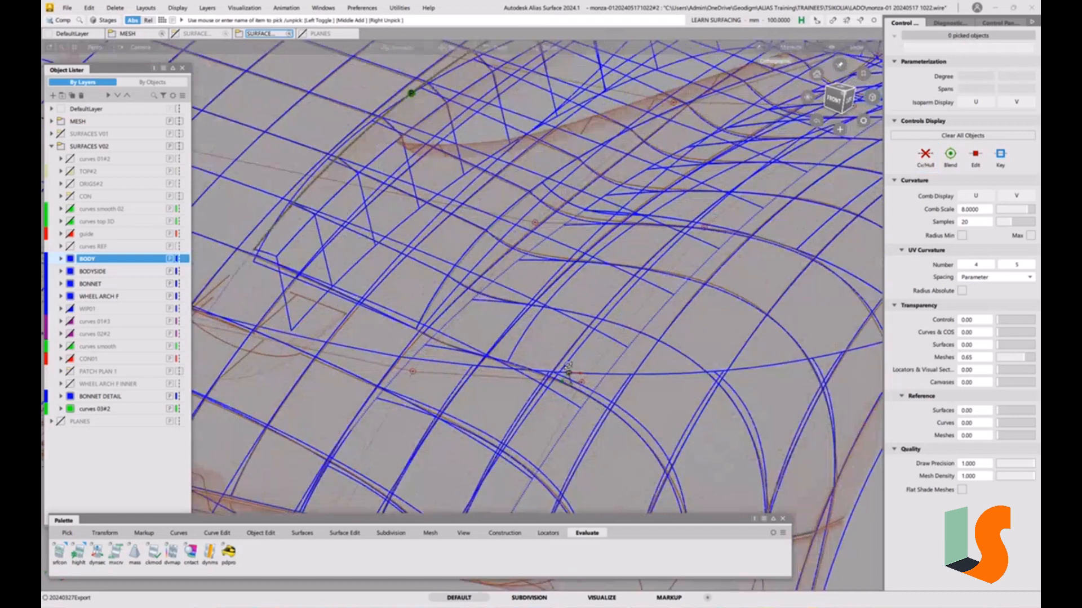
left_click_drag(569, 375, 621, 334, "alt+shift")
middle_click_drag(623, 336, 630, 188, "ctrl+shift")
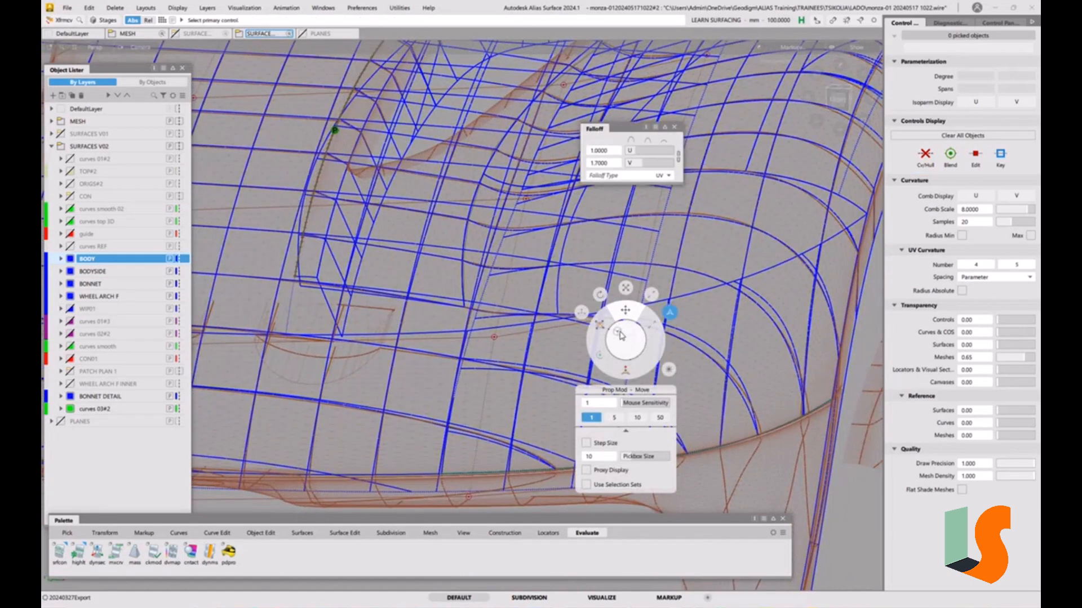
left_click(582, 312)
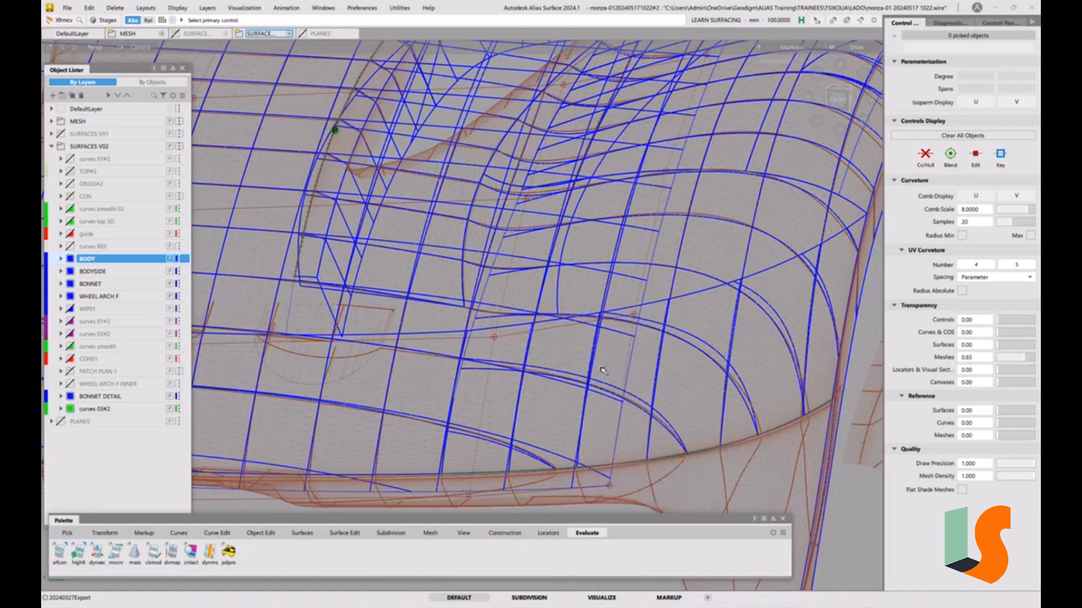
left_click(634, 313)
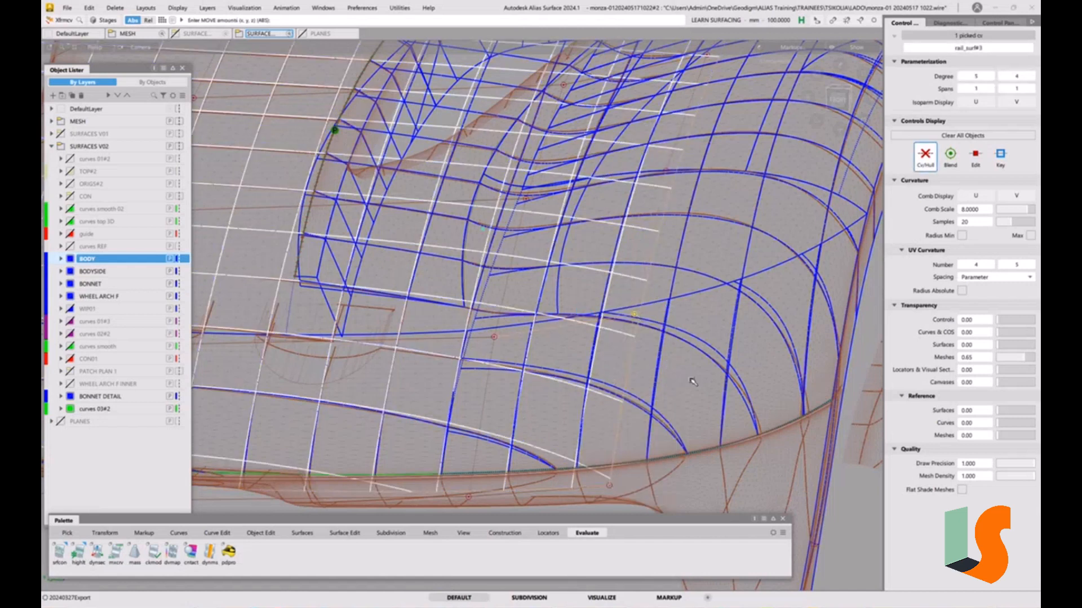
right_click_drag(688, 395, 691, 374)
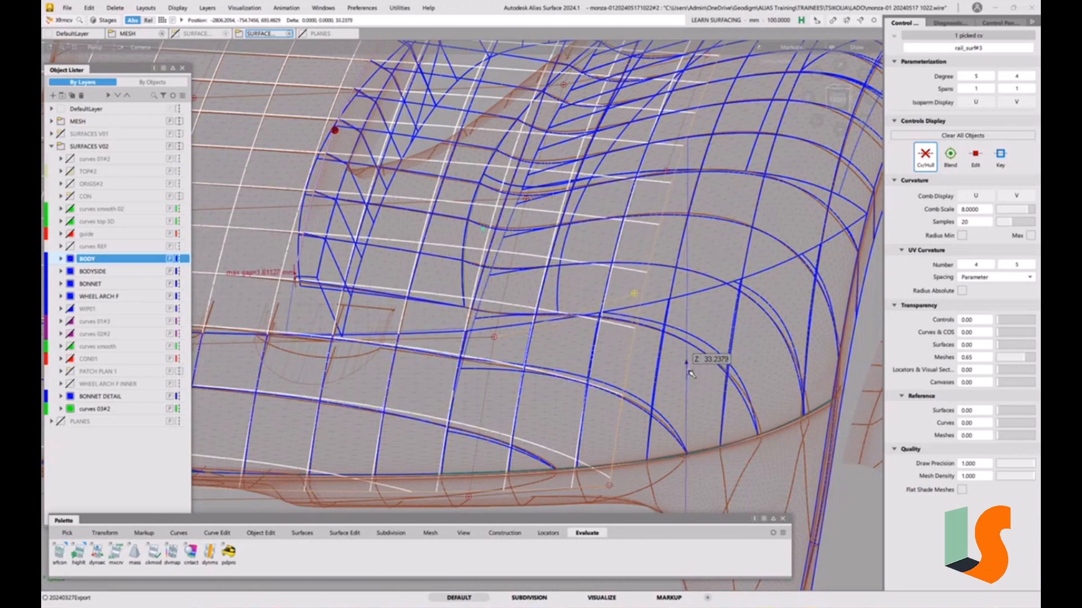
Step: Examine the maximum gap at the continuity locator and how the reshaped upper surface runs beside the nose and wing
mouse_move(690, 373)
left_mouse_down("alt+shift")
mouse_move(700, 373)
mouse_move(677, 378)
left_mouse_up("alt+shift")
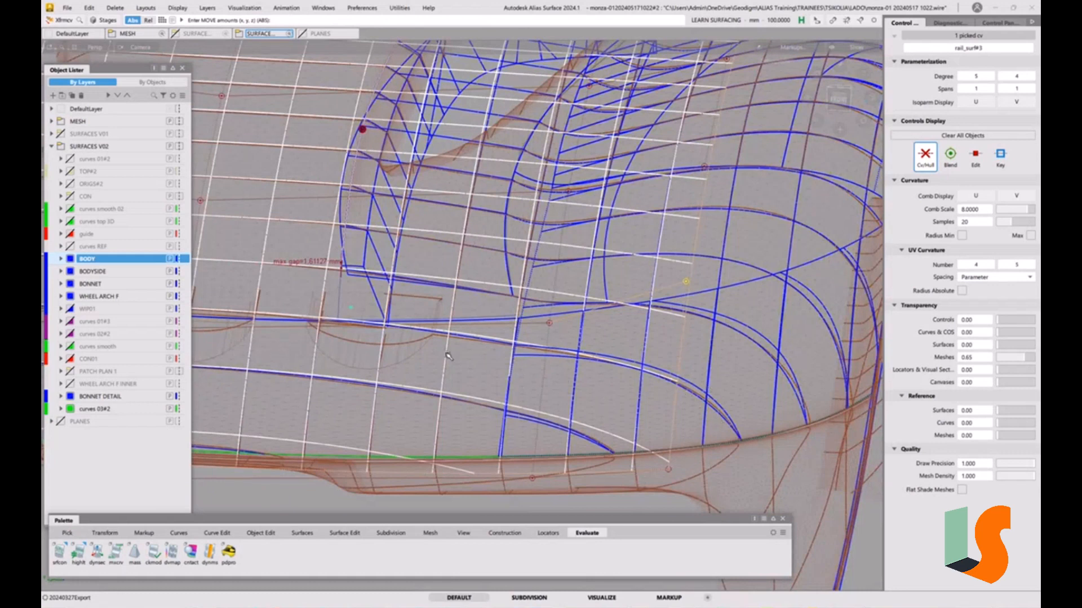
left_click_drag(700, 330, 404, 261, "alt+shift")
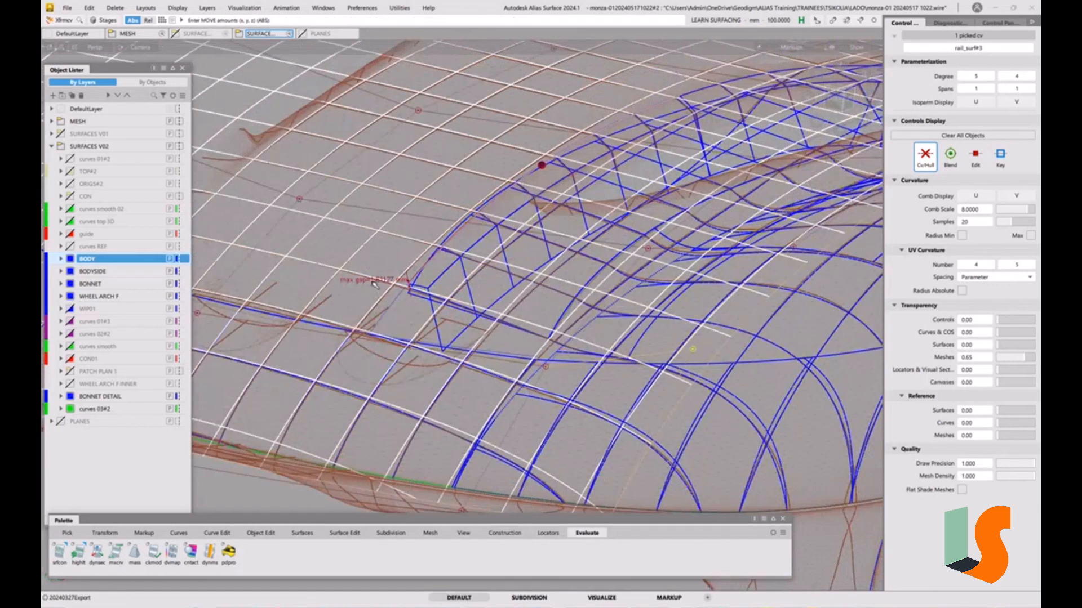
left_click_drag(406, 287, 516, 303, "alt+shift")
right_click_drag(527, 298, 502, 307, "alt+shift")
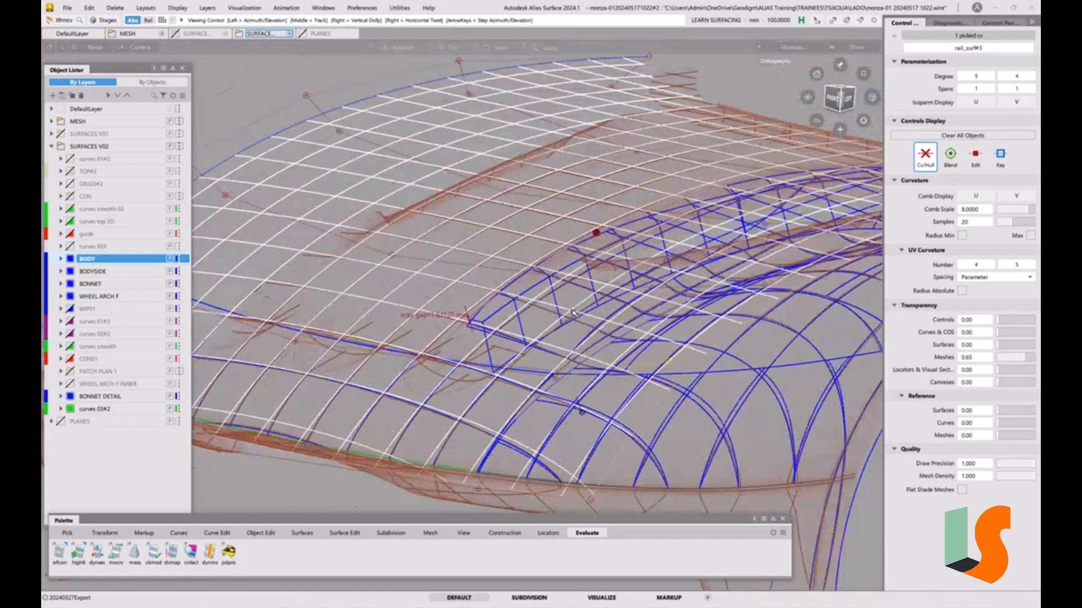
middle_click_drag(502, 308, 352, 334, "alt+shift")
Step: Add another G0 positional continuity locator along the rearward stretch of the upper surface's boundary with the recessed detail
left_click(603, 210)
left_click_drag(603, 209, 594, 276, "alt+shift")
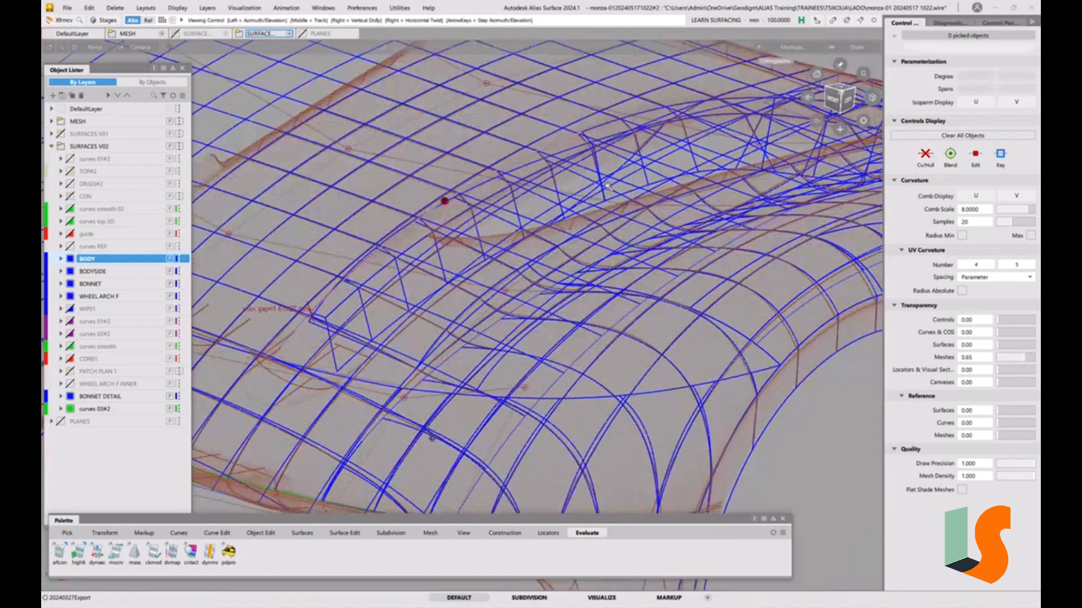
right_click_drag(595, 276, 574, 335, "alt+shift")
middle_click_drag(574, 334, 471, 469, "alt+shift")
double_click(60, 552)
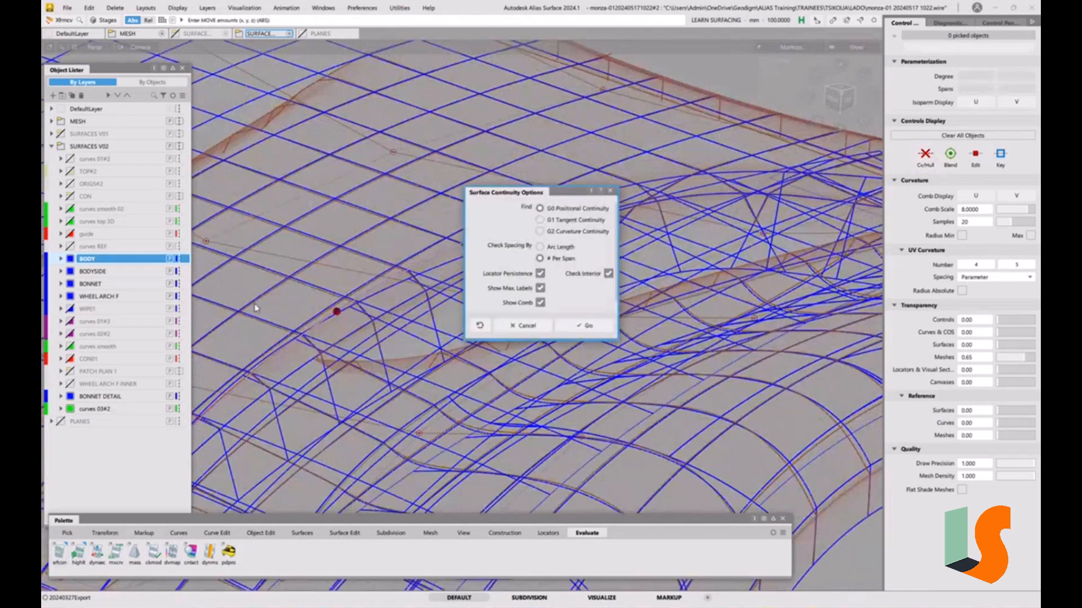
left_click(586, 326)
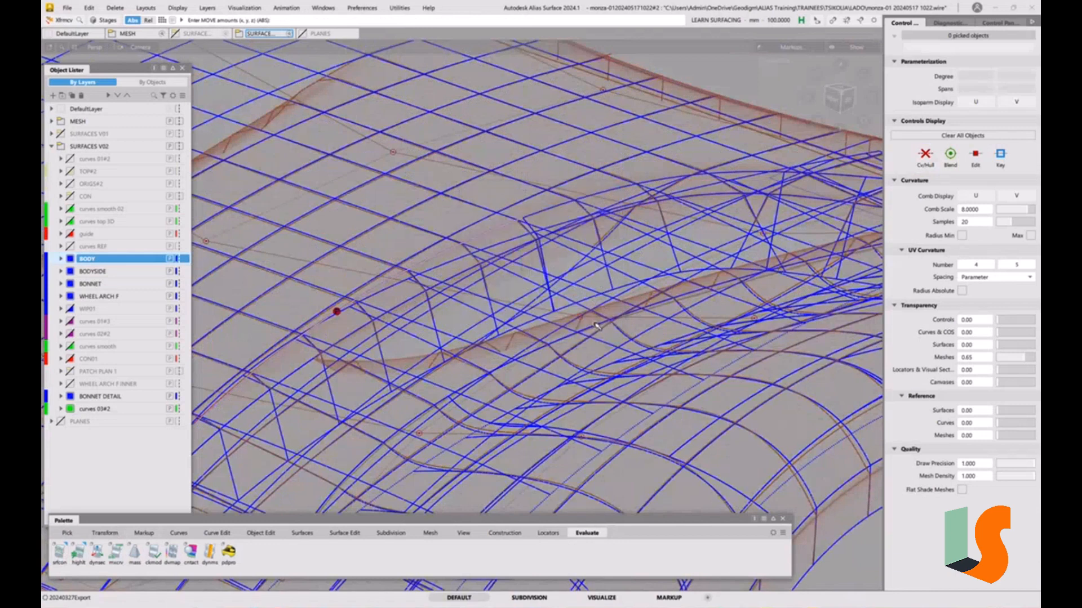
left_click(607, 192)
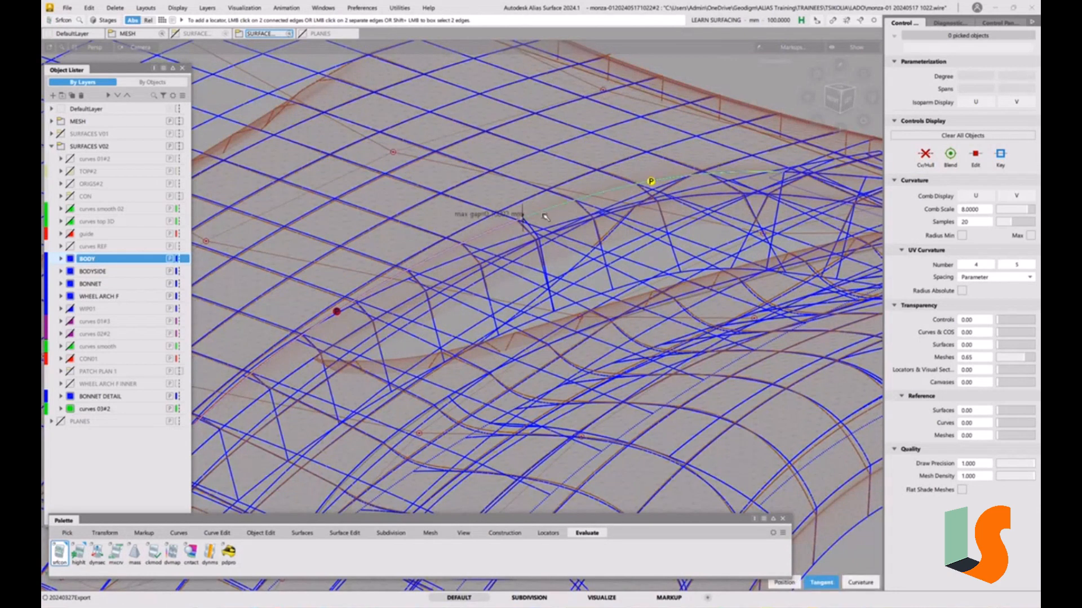
Step: Pick the front nose surface and the large upper surface, and clear all cross sections from the model
left_click_drag(555, 242, 379, 256, "alt+shift")
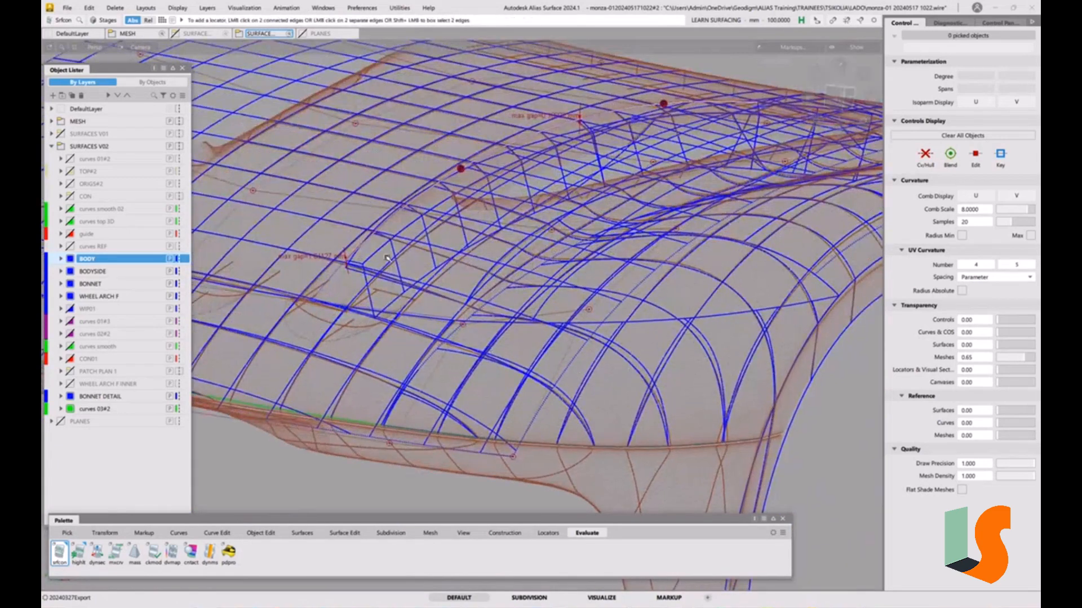
right_click_drag(387, 258, 373, 114, "alt+shift")
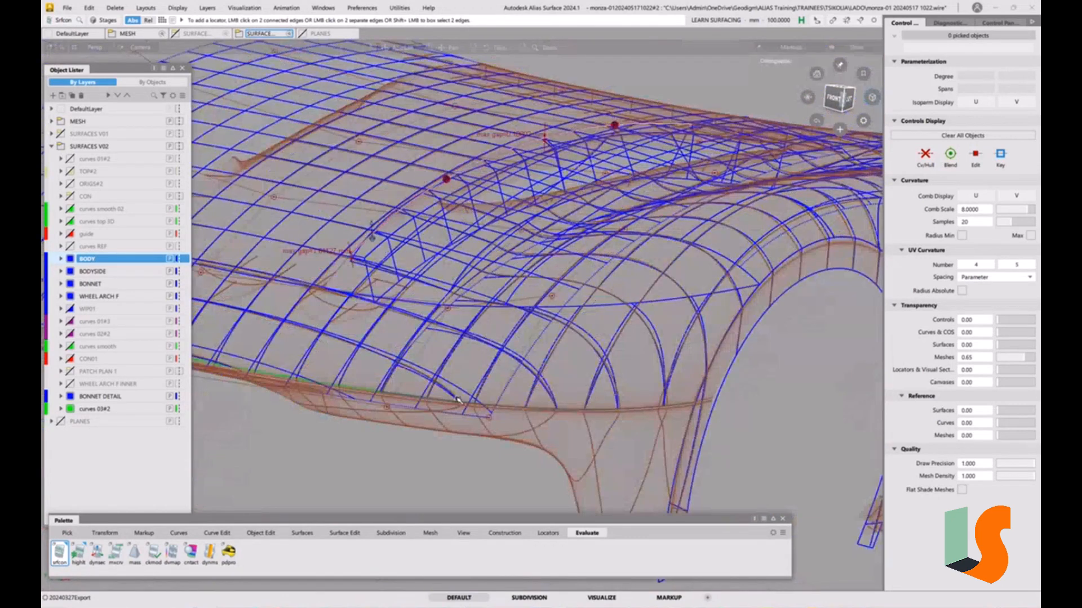
left_click_drag(537, 336, 587, 387, "alt+shift")
left_click_drag(353, 278, 312, 261, "ctrl+shift")
left_click(293, 252)
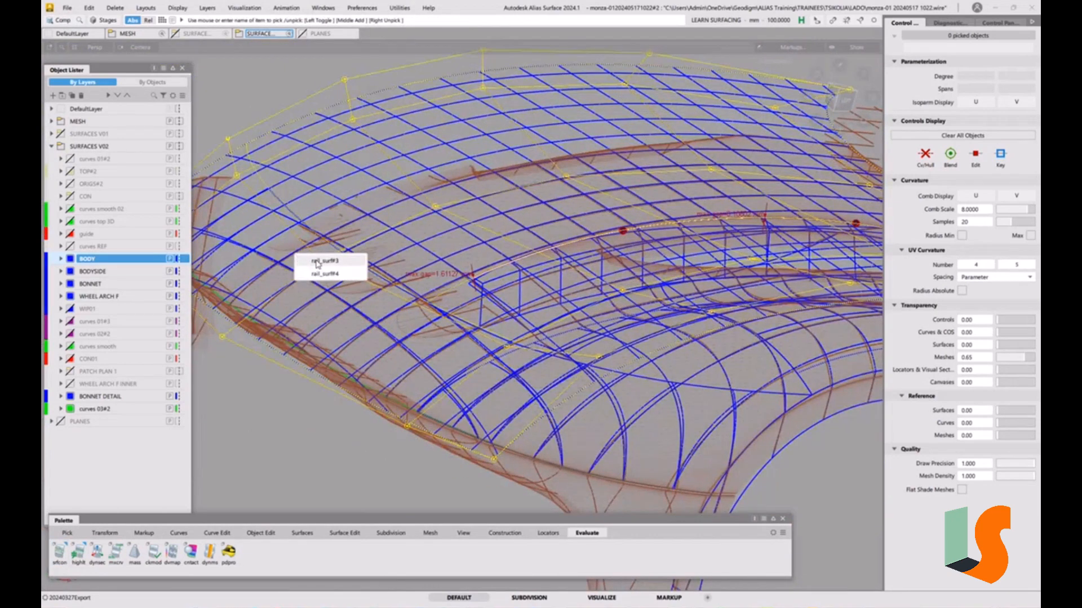
left_click(323, 273)
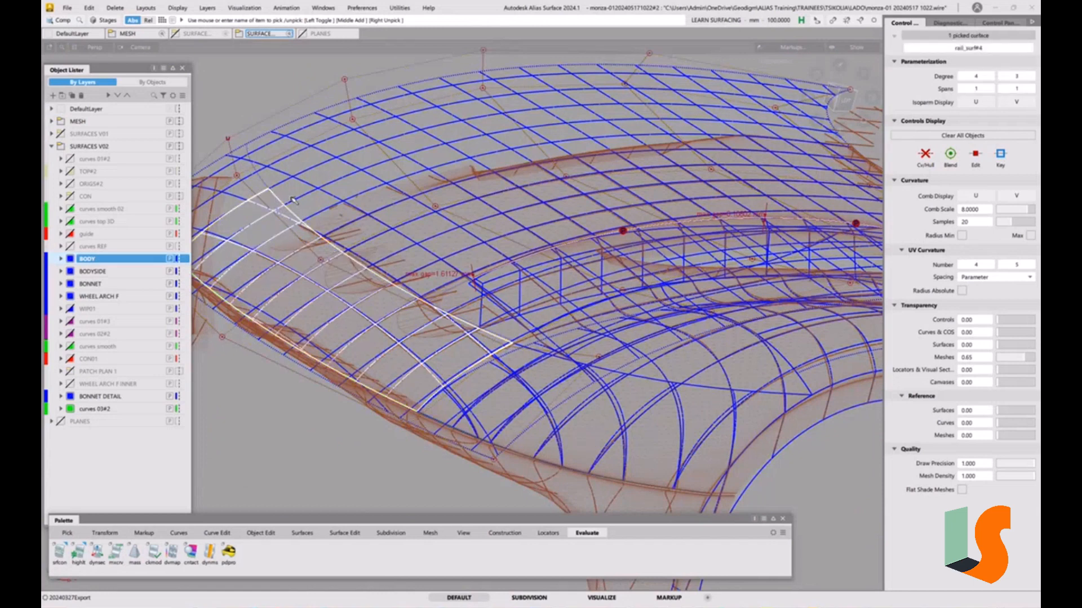
left_click(284, 156)
right_click_drag(533, 403, 496, 242, "alt+shift")
middle_click_drag(496, 242, 439, 243, "alt+shift")
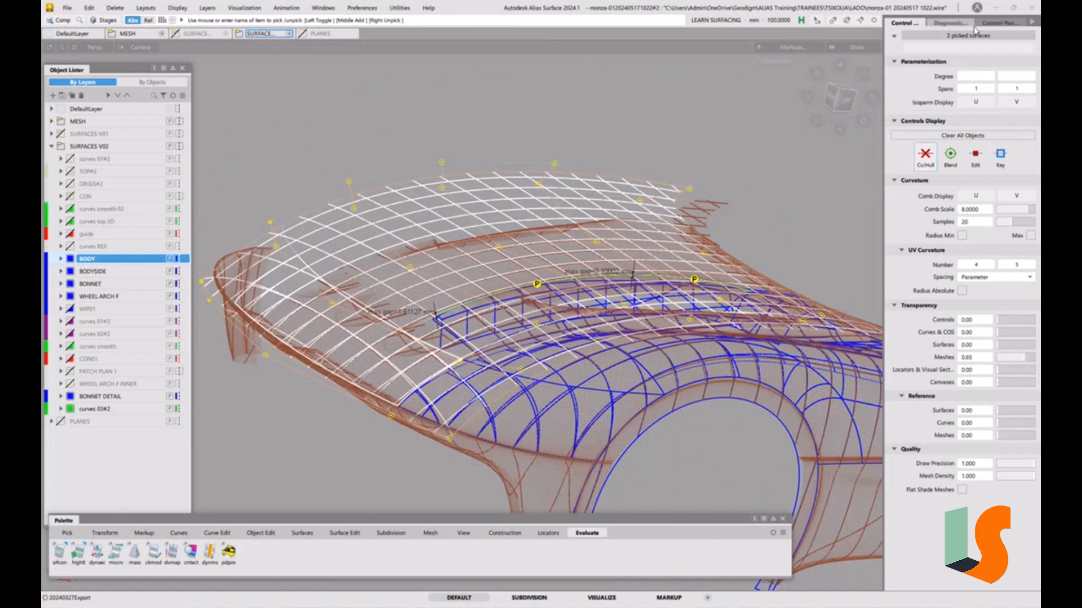
left_click(1002, 23)
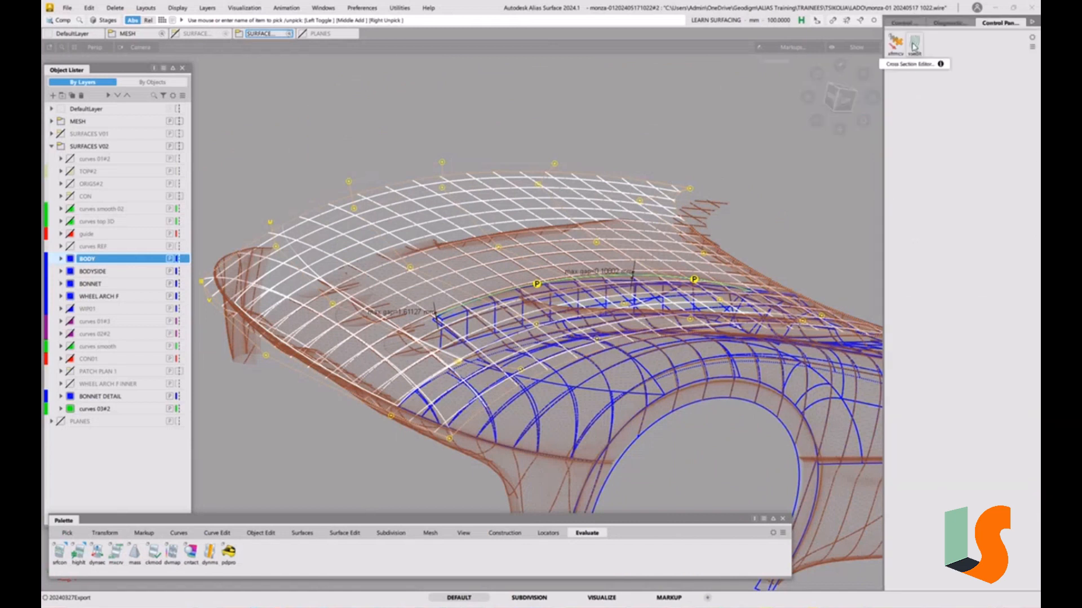
left_click(914, 44)
left_click(853, 199)
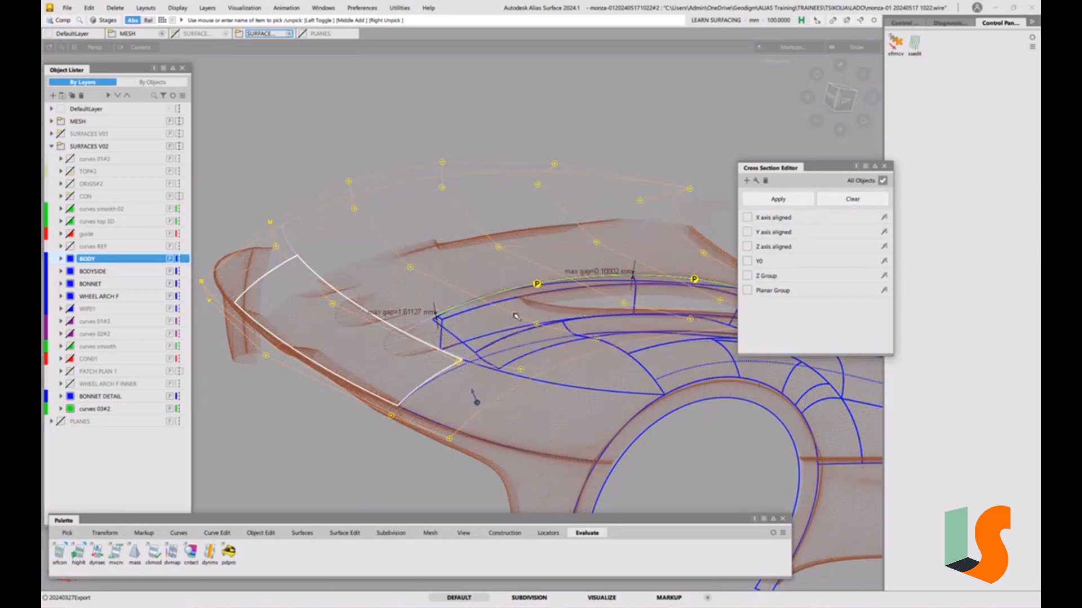
Step: Isolate the nose and upper surfaces, and show the nose surface's control vertices and hull
left_click_drag(516, 317, 519, 342, "alt+shift")
middle_click_drag(541, 342, 477, 348, "alt+shift")
left_click_drag(487, 348, 473, 352, "alt+shift")
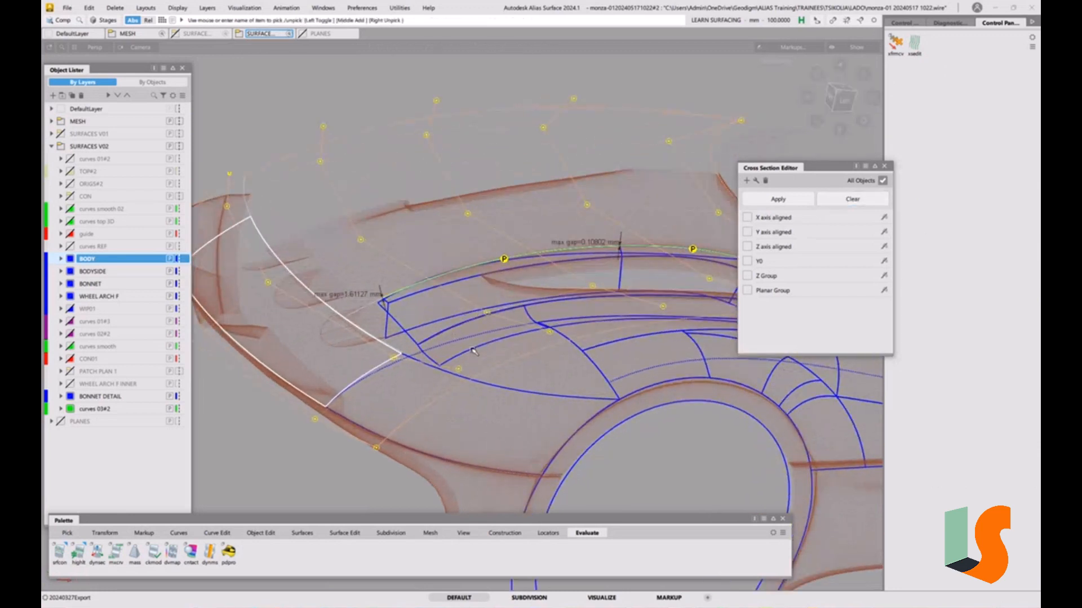
key("alt+h")
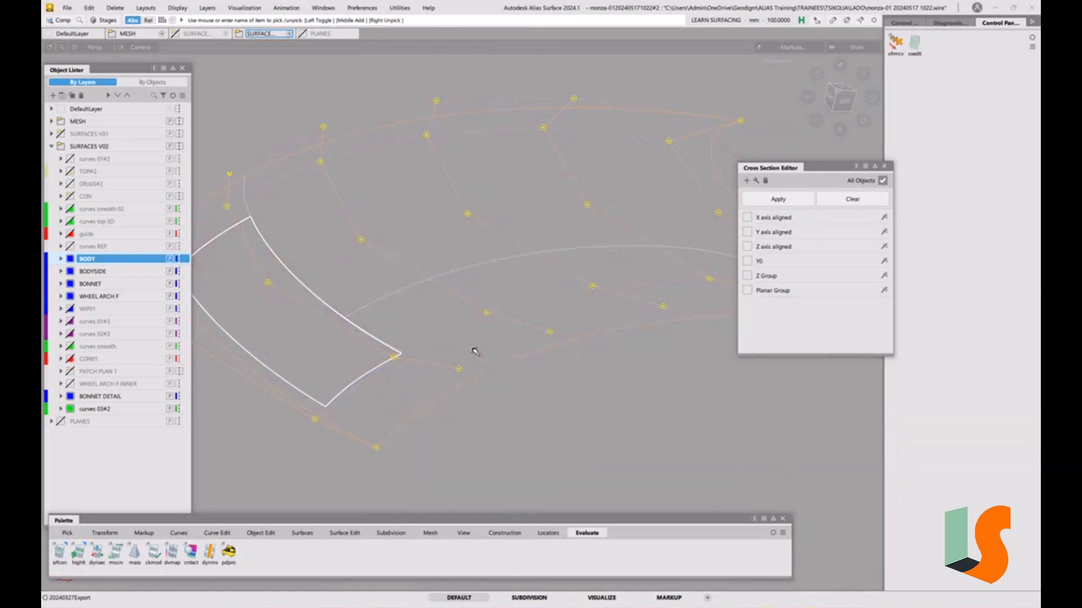
left_click_drag(449, 407, 446, 384, "ctrl+shift")
left_click_drag(403, 377, 382, 377, "ctrl+shift")
left_click(355, 382)
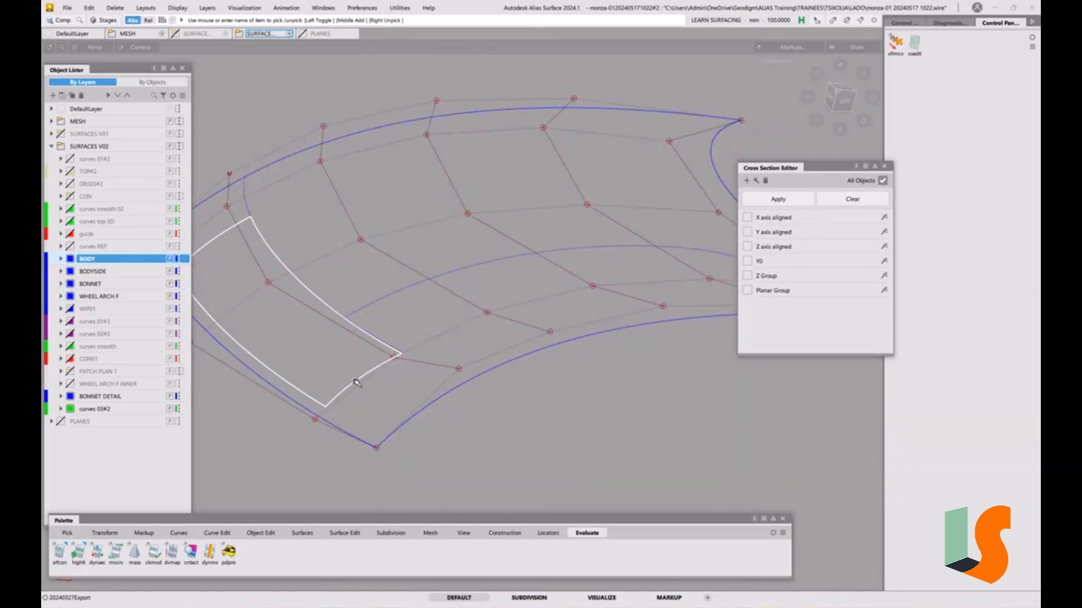
left_click(905, 23)
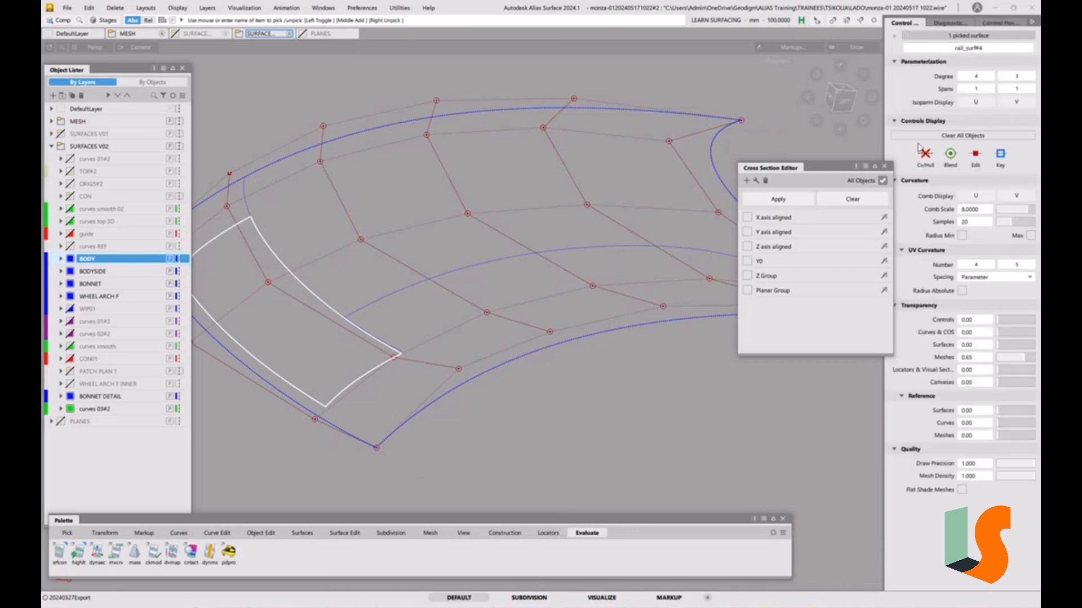
left_click(930, 155)
left_click(447, 340)
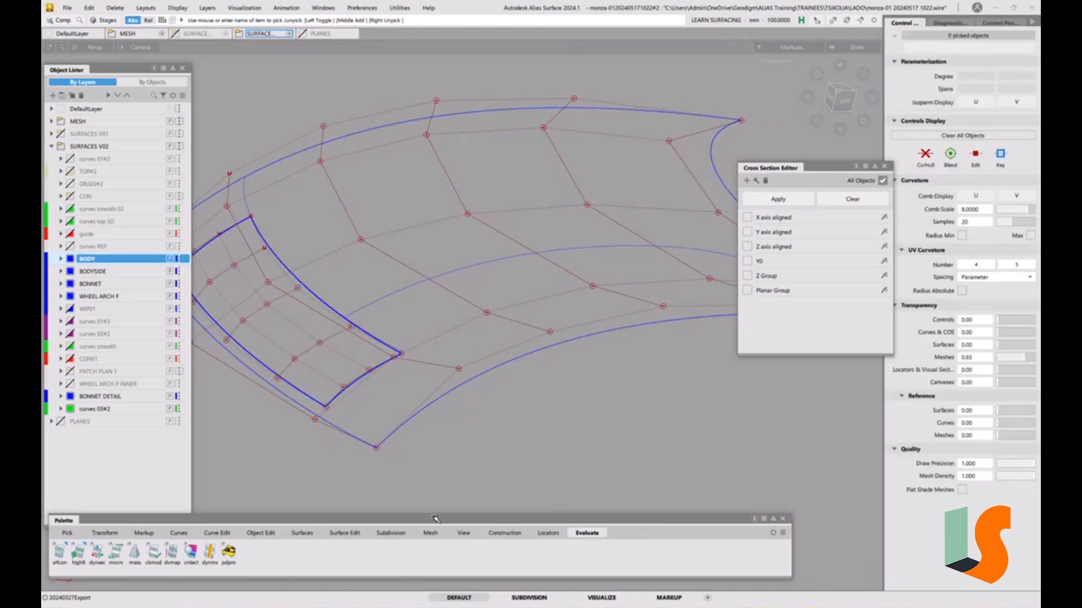
Step: Check surface continuity along the nose surface's edge on the upper surface, using G2 curvature and per-span spacing
left_click(55, 555)
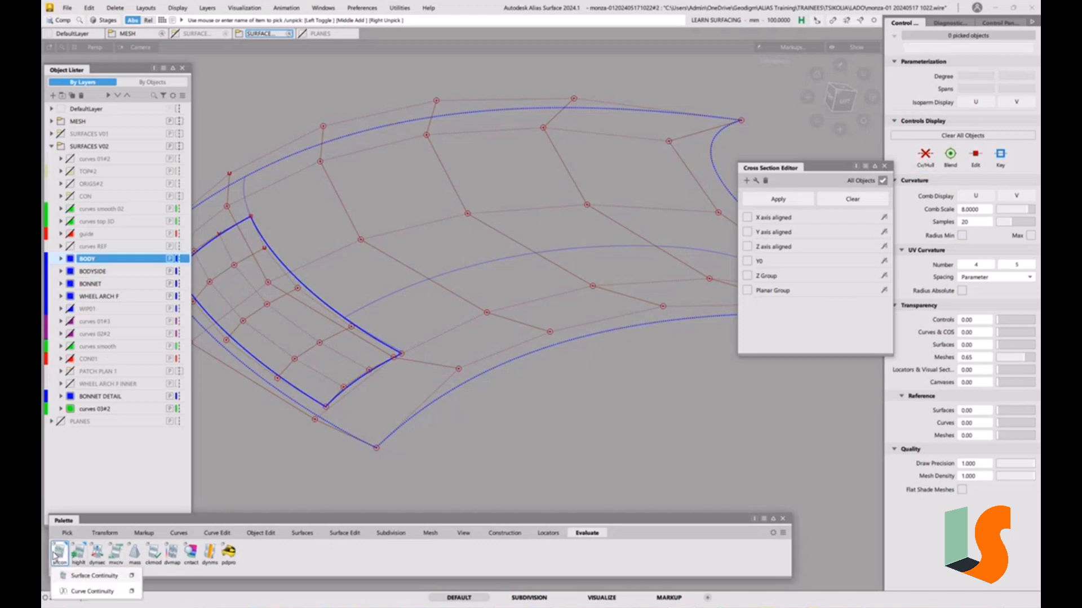
left_click(59, 555)
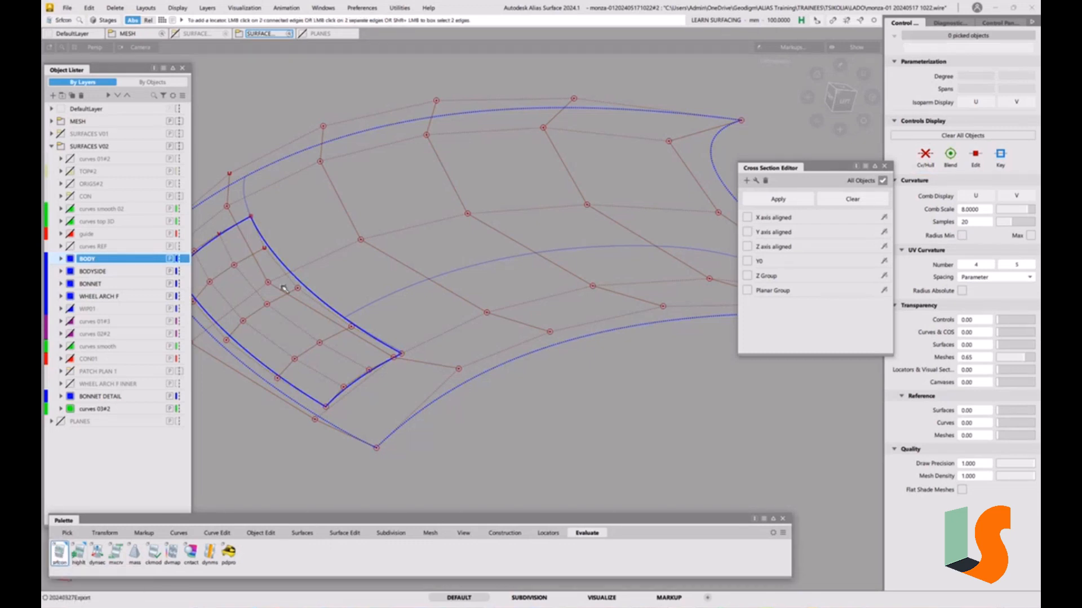
double_click(66, 556)
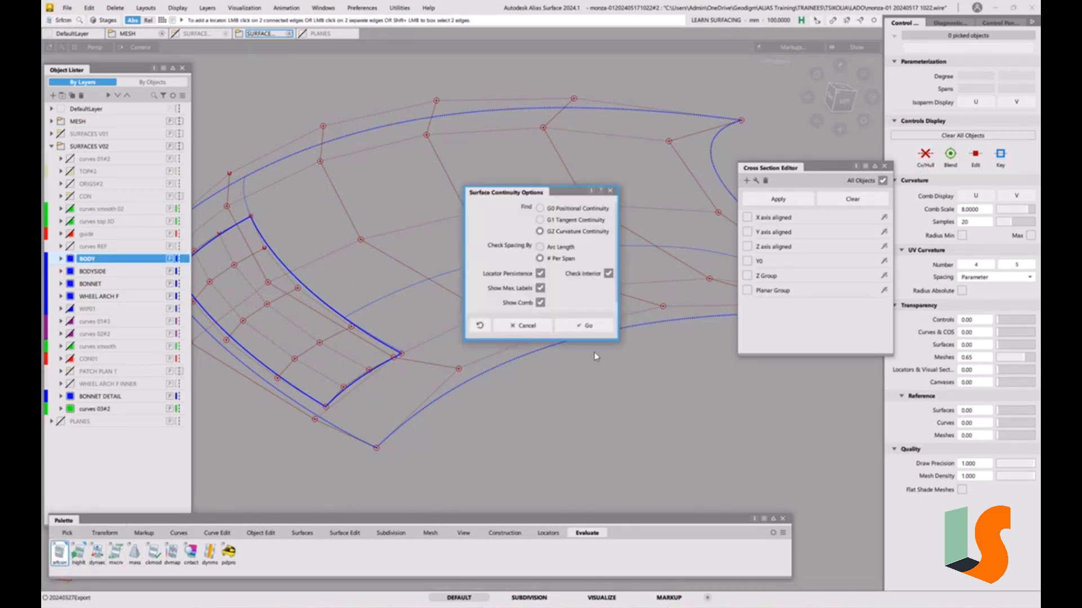
left_click(589, 328)
left_click(367, 334)
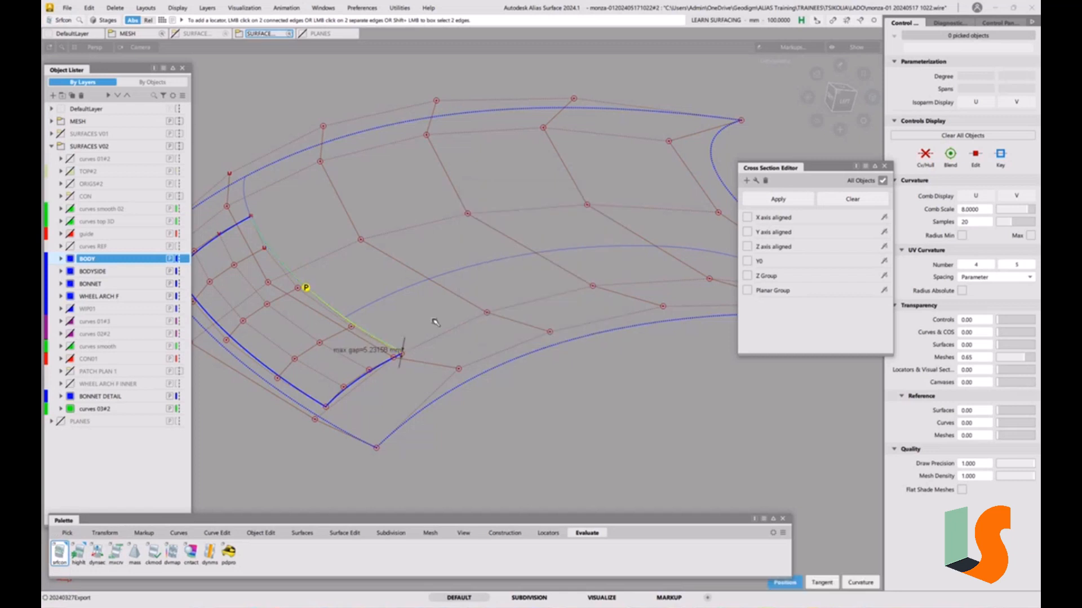
Step: Delete the curve-on-surface that runs along the nose surface's inner edge on the upper surface
left_click_drag(472, 387, 414, 374, "alt+shift")
left_click(411, 321)
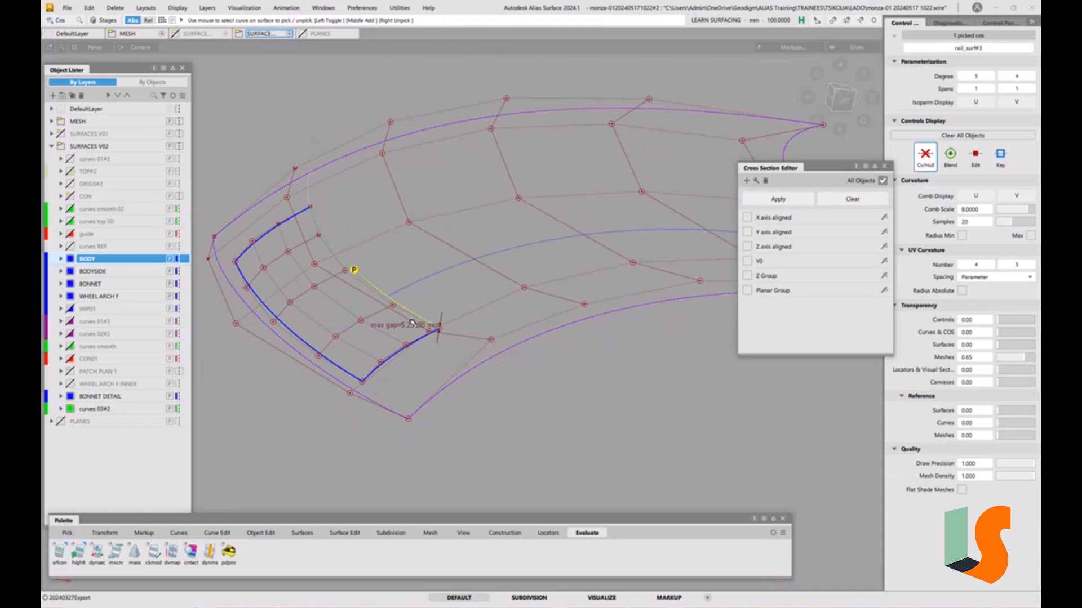
key("Delete")
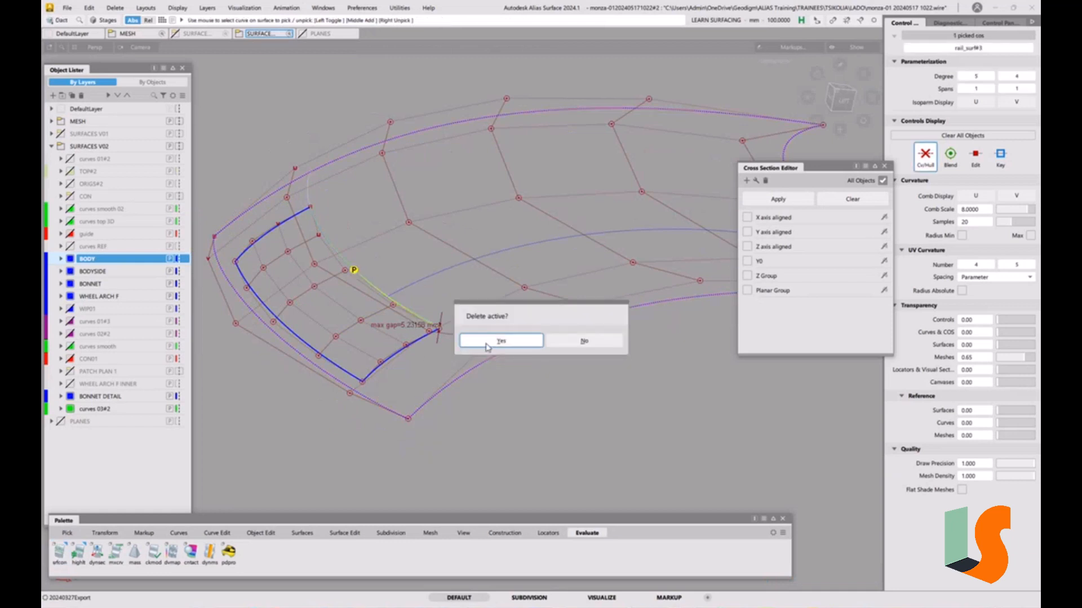
key("Return")
Step: Align the nose surface's inner edge to the upper surface with G2 continuity, using Project alignment along the Z vector
left_click(261, 533)
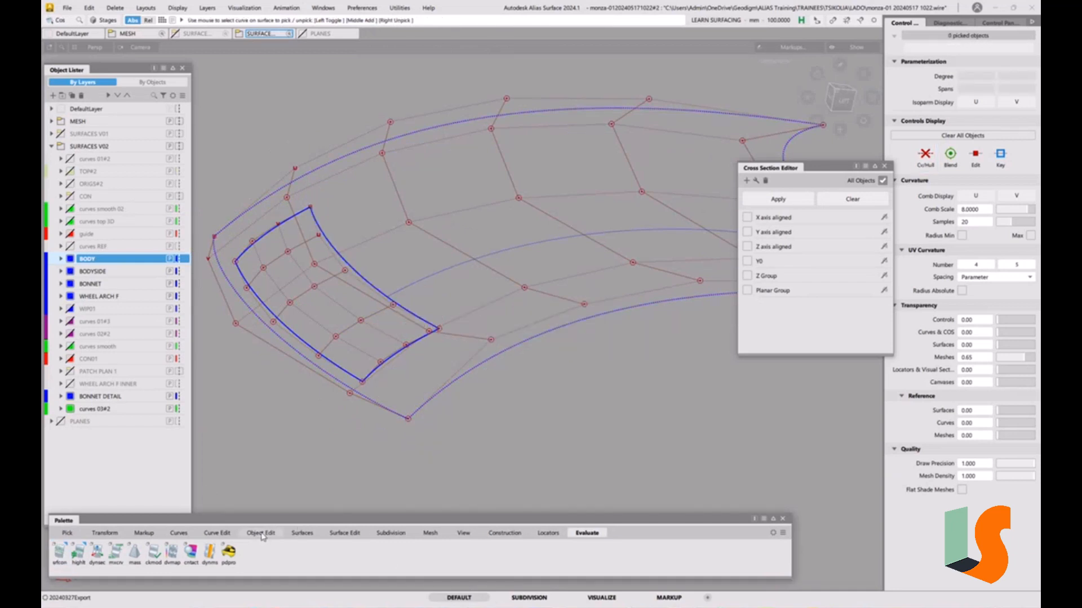
double_click(153, 552)
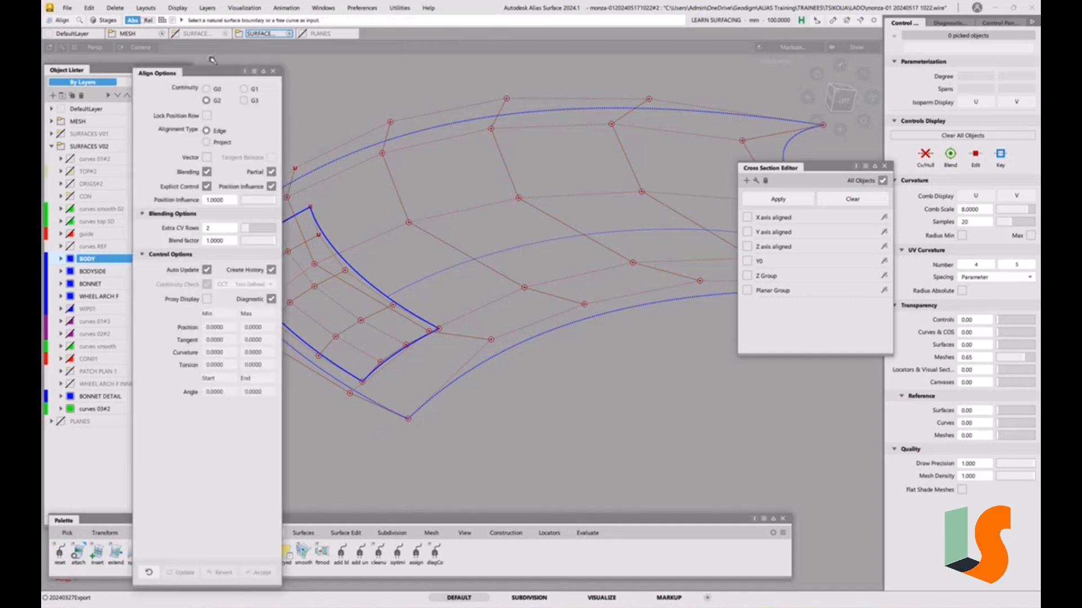
left_click(206, 142)
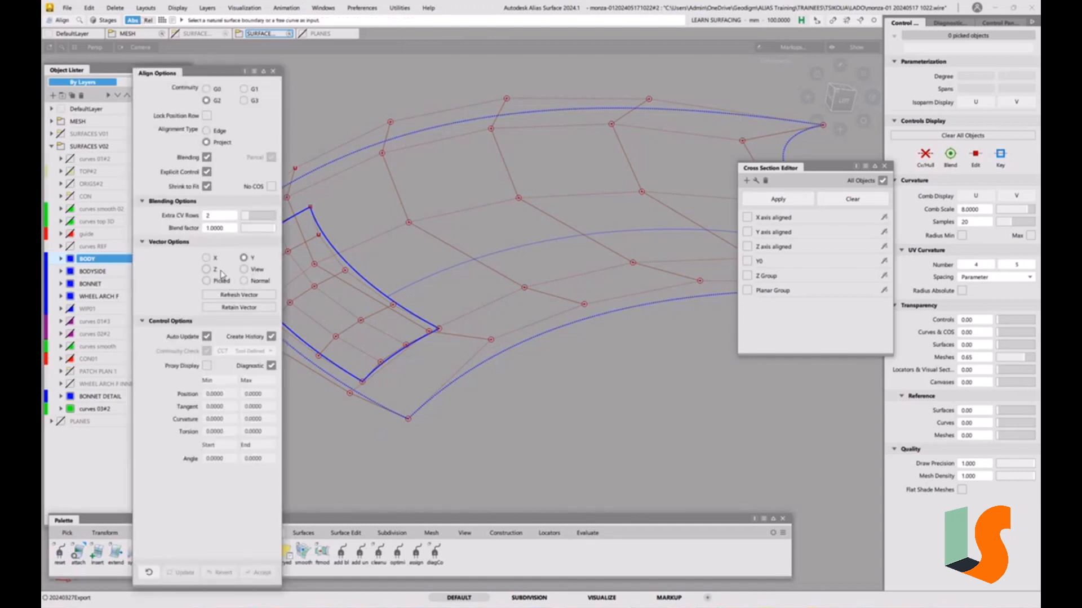
left_click(207, 269)
left_click(348, 269)
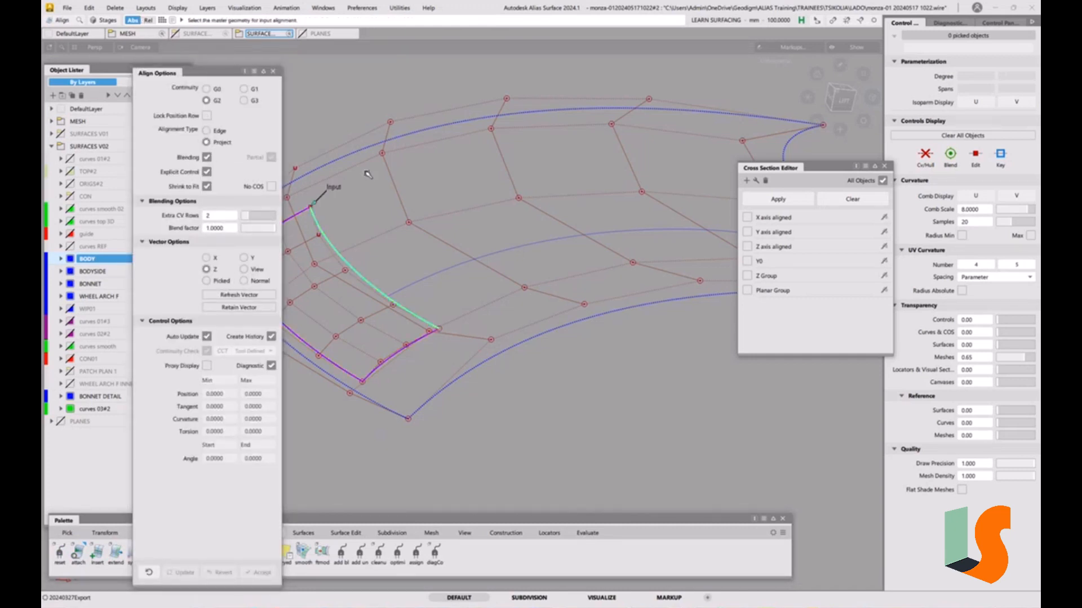
middle_click_drag(377, 234, 470, 222, "alt+shift")
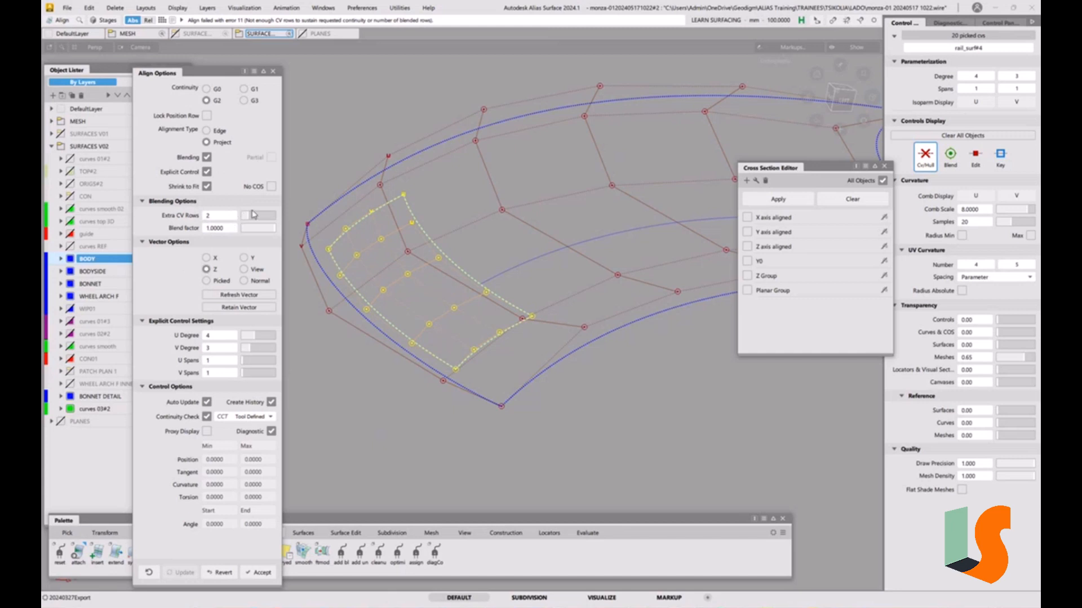
Step: Turn off blending for the nose surface's alignment and raise its U degree to 5
left_click(207, 158)
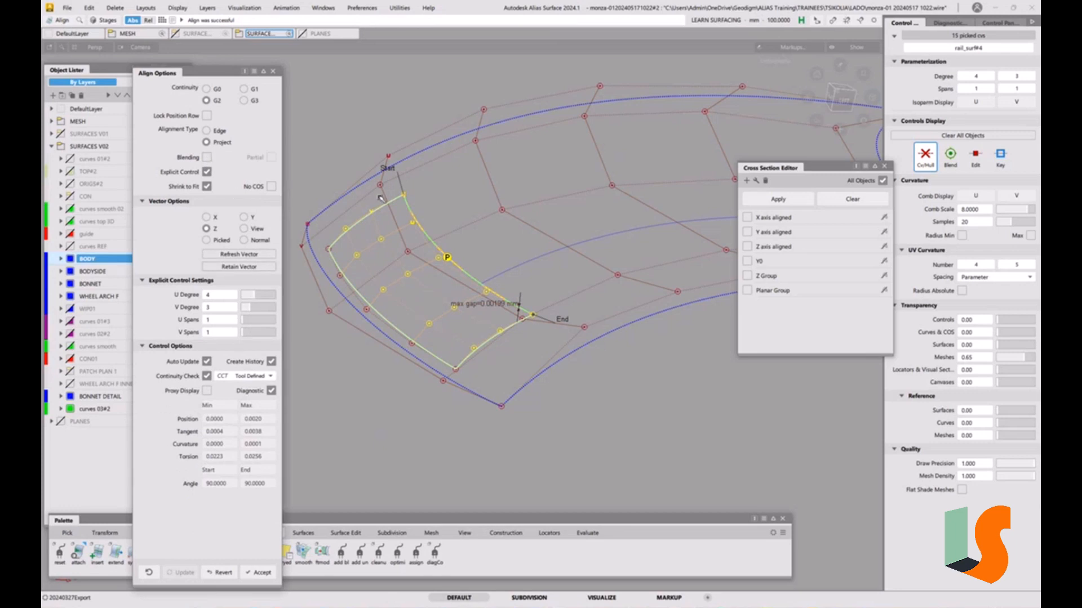
left_click(259, 294)
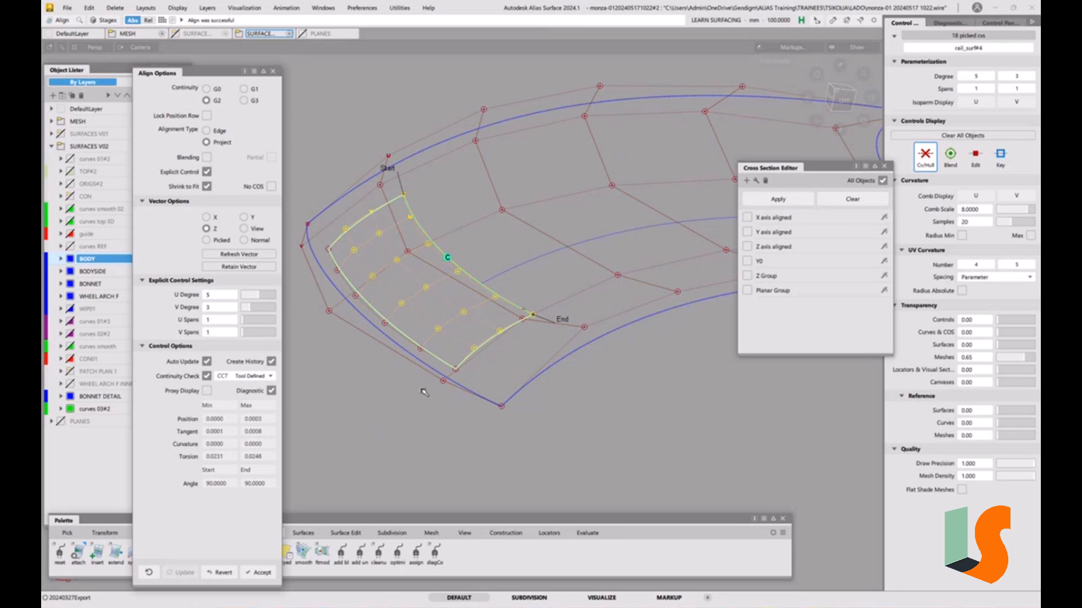
left_click_drag(459, 412, 460, 364, "ctrl+shift")
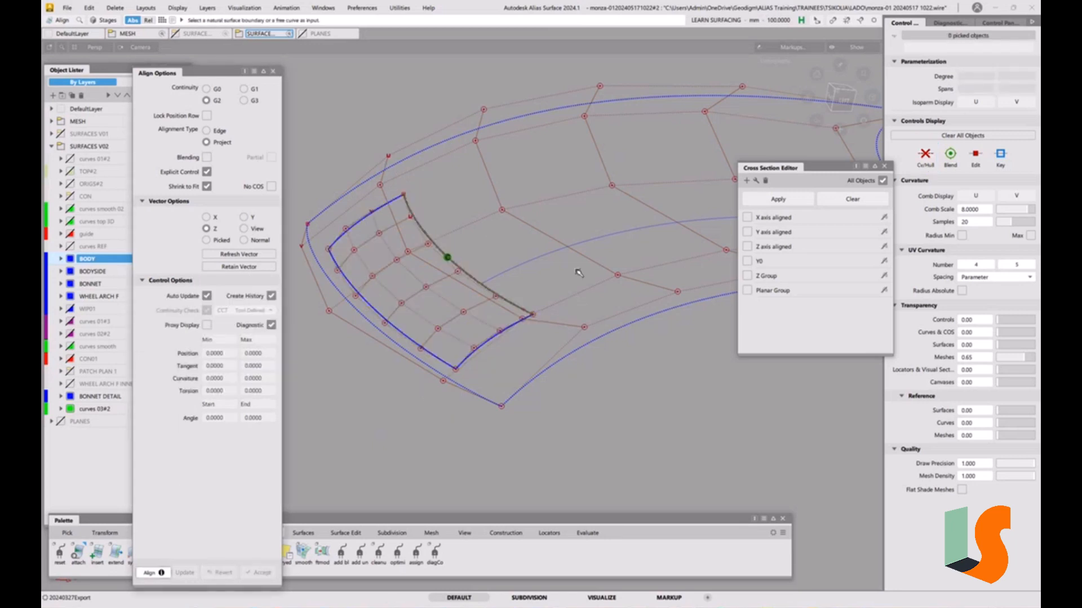
Step: Restore the hidden geometry and display Y axis aligned cross sections to examine the nose, upper and wing surface junction
key("alt+v")
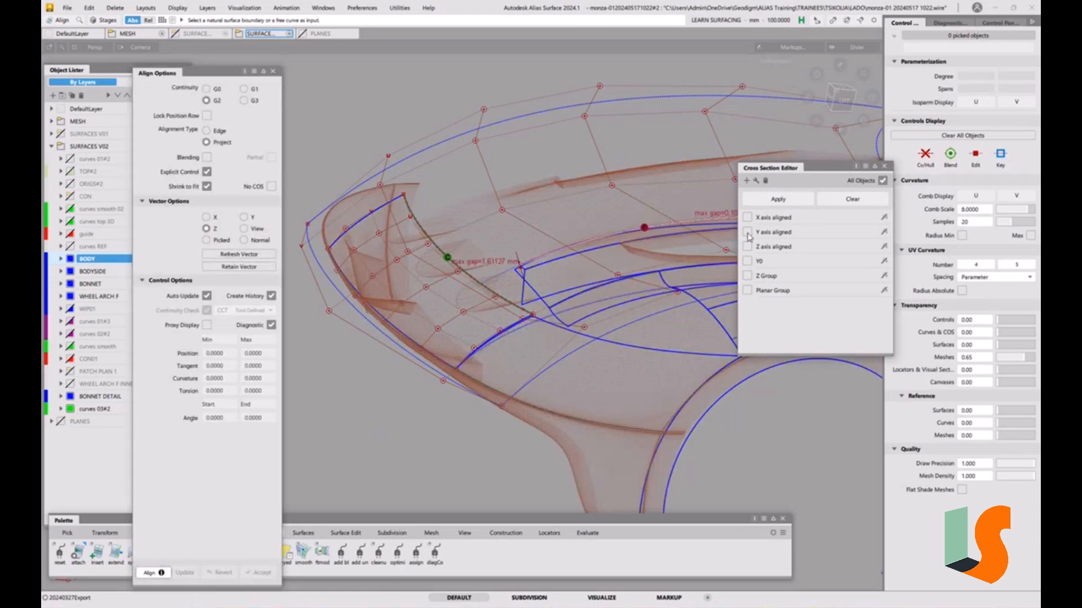
left_click(747, 233)
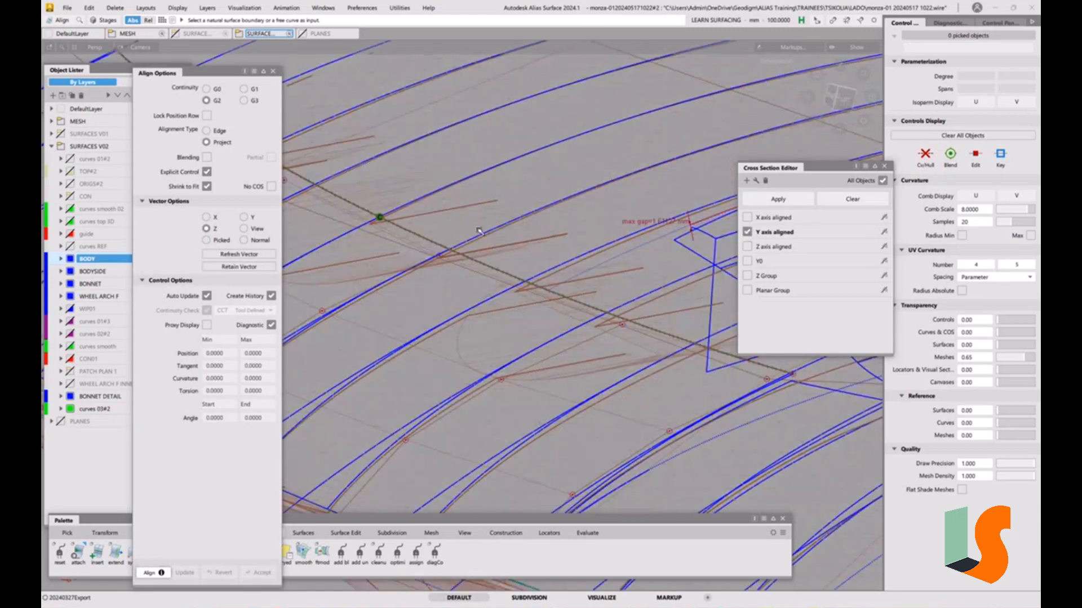
left_click_drag(481, 229, 490, 269, "alt+shift")
middle_click_drag(490, 269, 647, 238, "alt+shift")
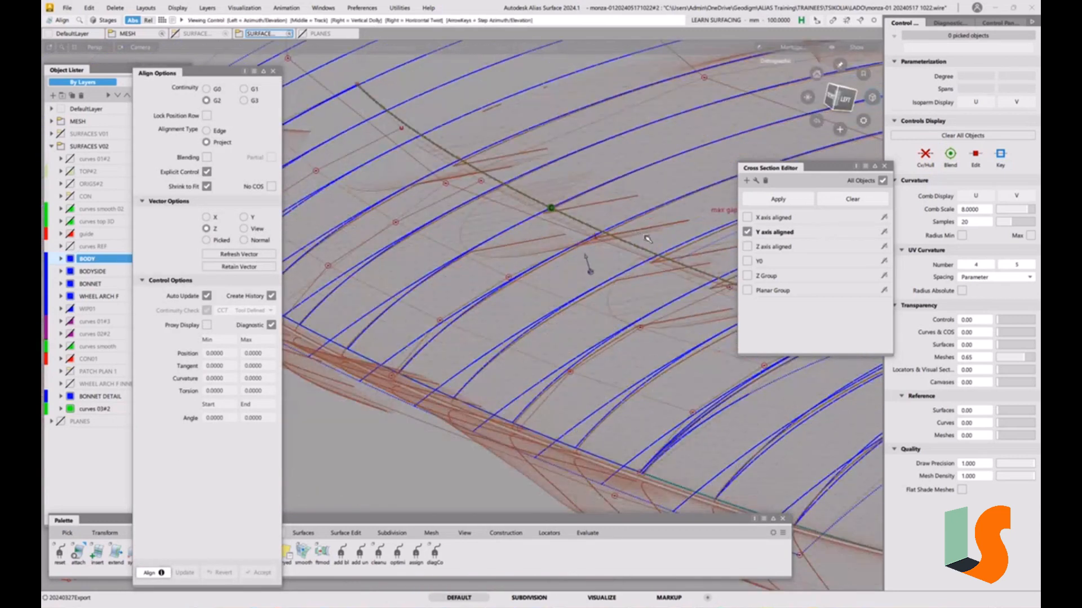
right_click_drag(646, 238, 639, 304, "alt+shift")
middle_click_drag(639, 304, 480, 283, "alt+shift")
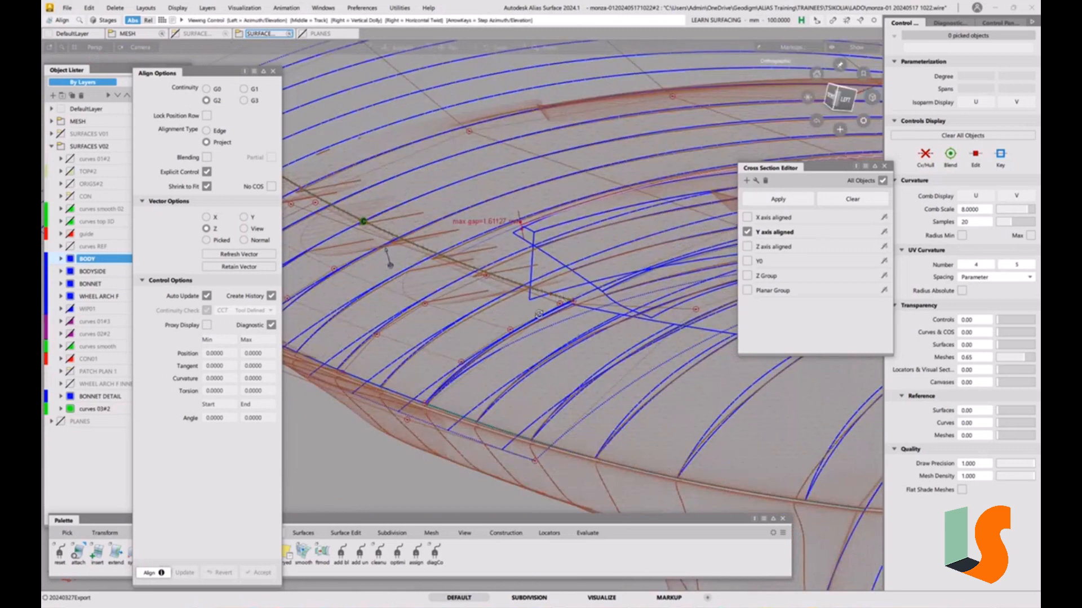
left_click_drag(539, 315, 520, 375, "alt+shift")
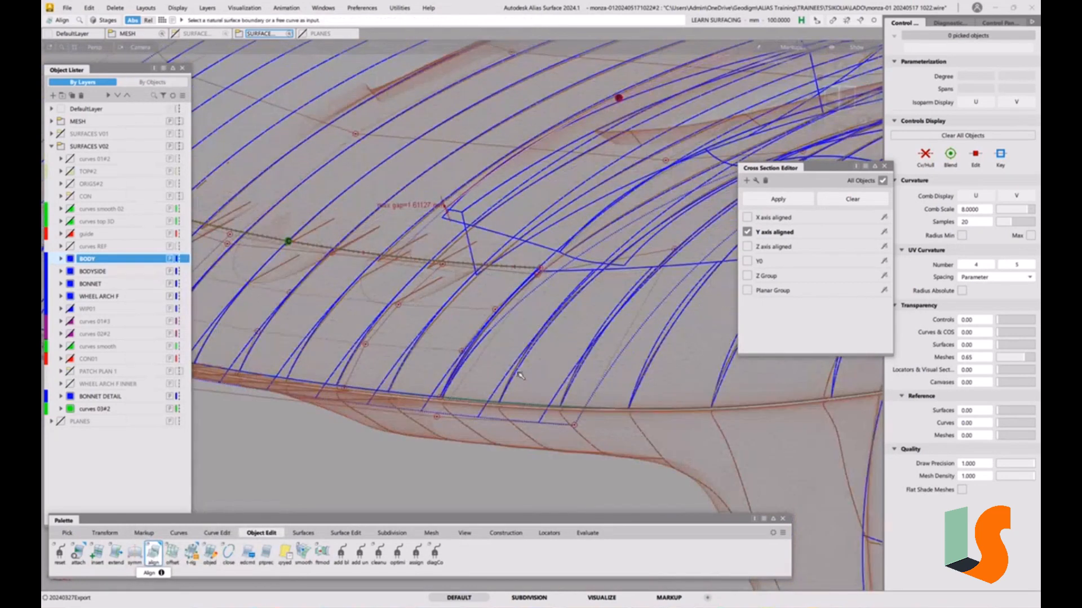
Step: Display the control vertices and hulls of the wing surface profile#2, and leave it unpicked
left_click(513, 375)
left_click(574, 272)
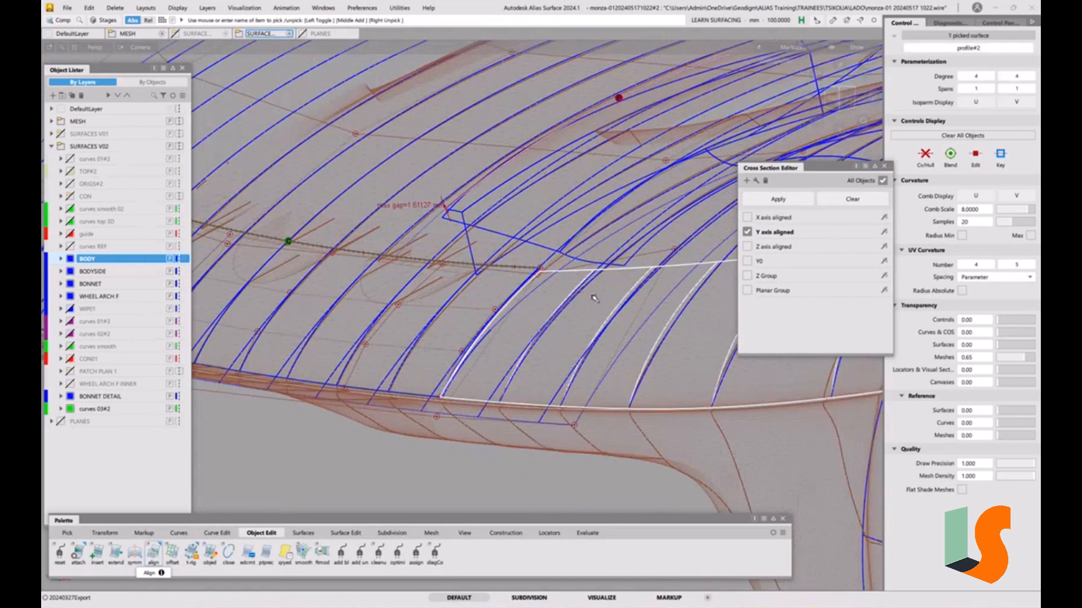
left_click(924, 158)
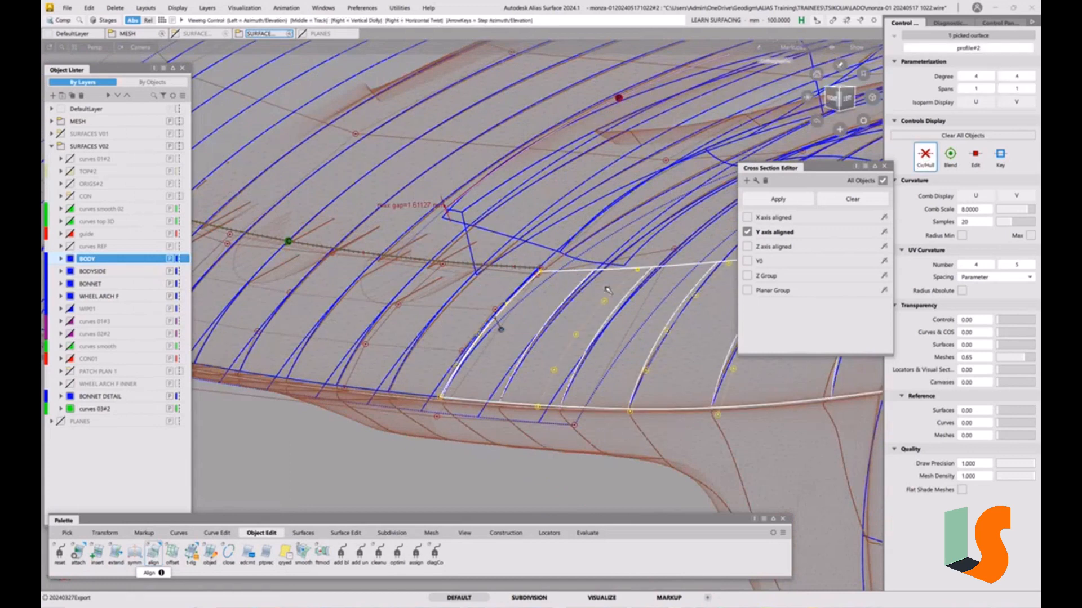
left_click_drag(495, 321, 393, 421, "alt+shift")
left_click(392, 421)
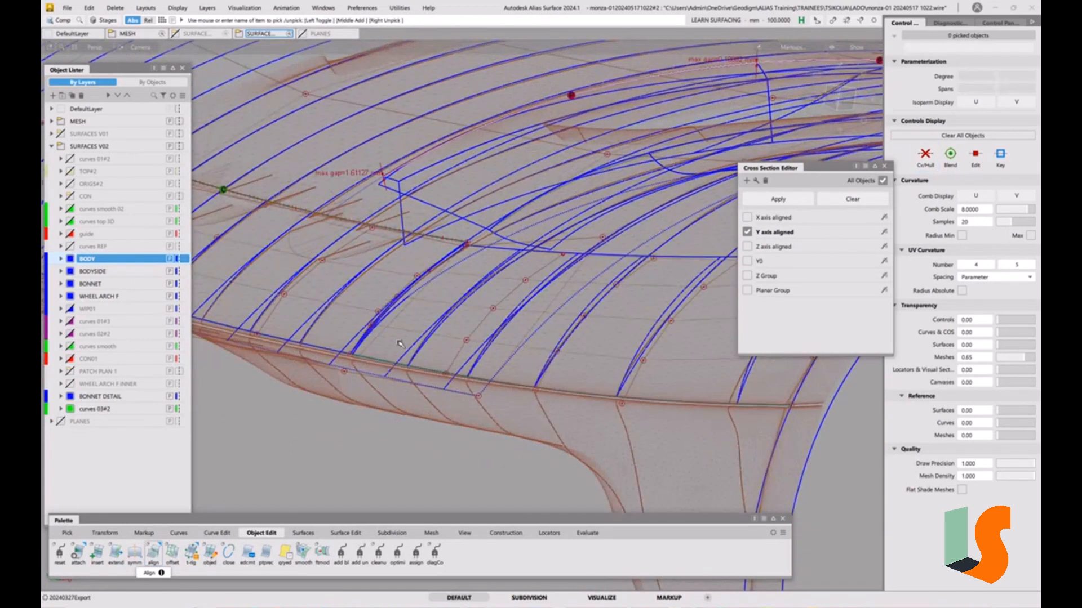
Step: Set the alignment type to Edge and align profile#2's U=1 edge to the U=1 edge of rail_surf#4 with G2 continuity
double_click(153, 553)
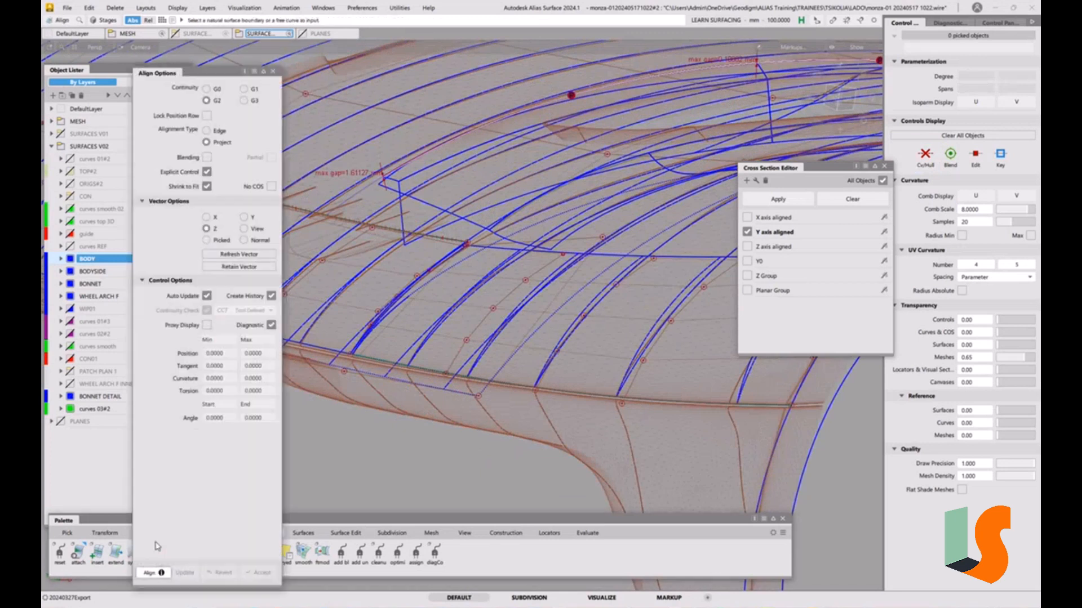
left_click(209, 130)
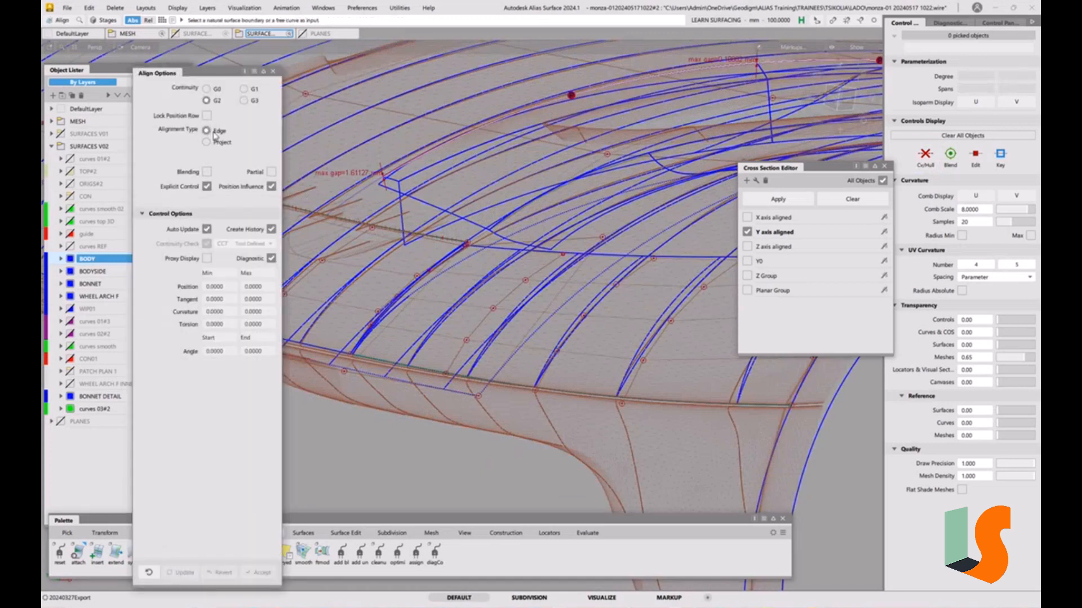
left_click(372, 331)
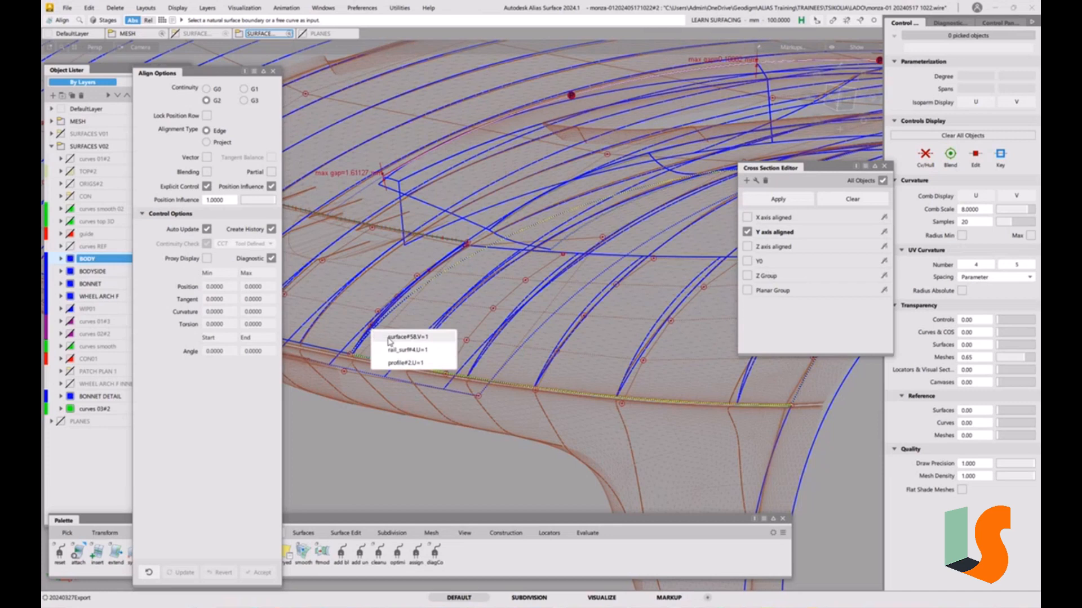
left_click(397, 364)
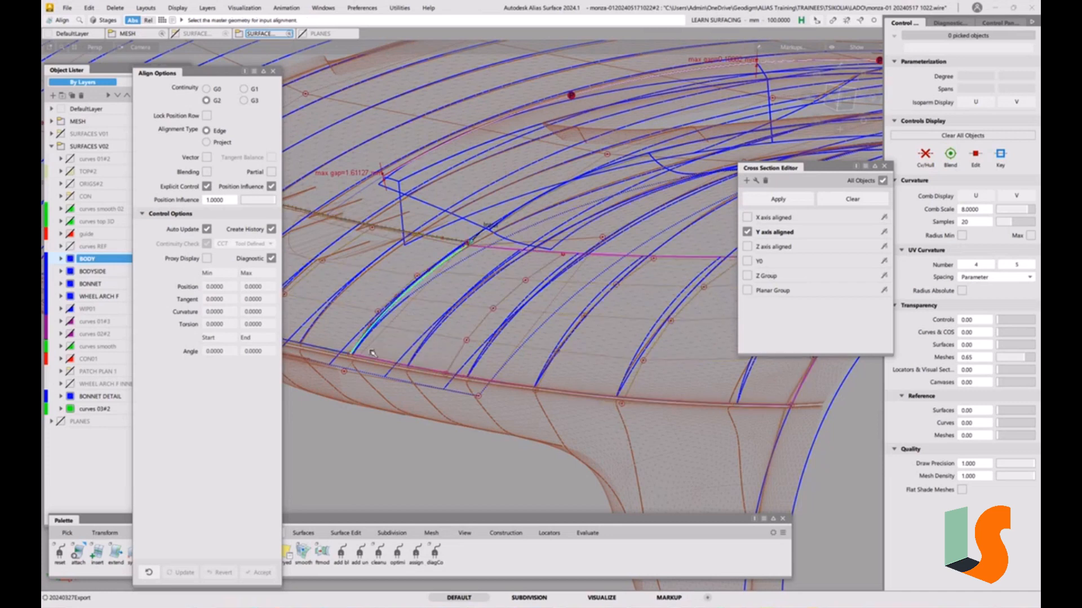
left_click(360, 346)
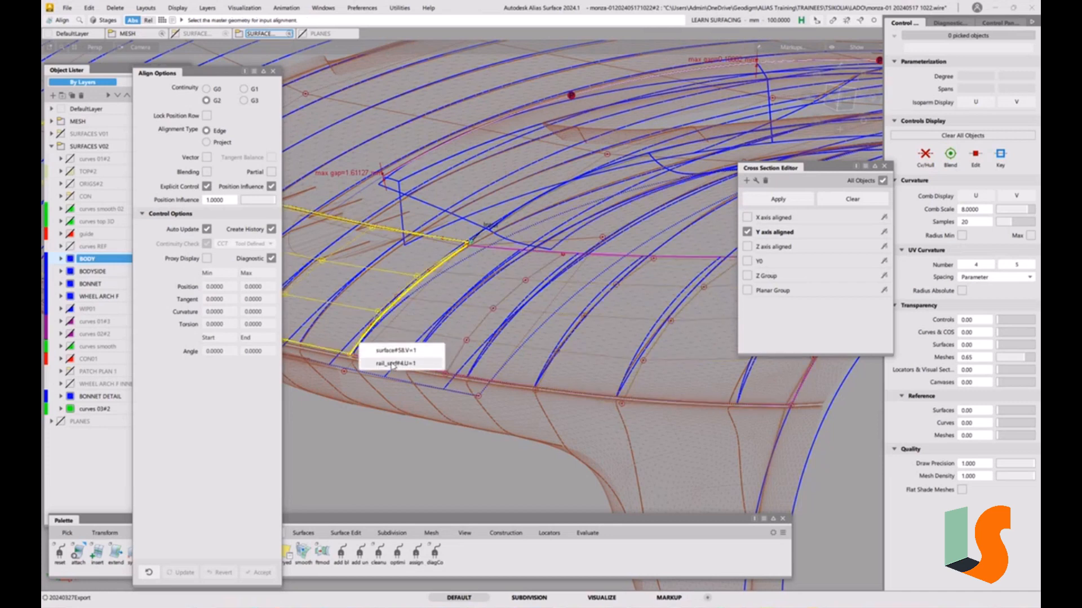
left_click(393, 363)
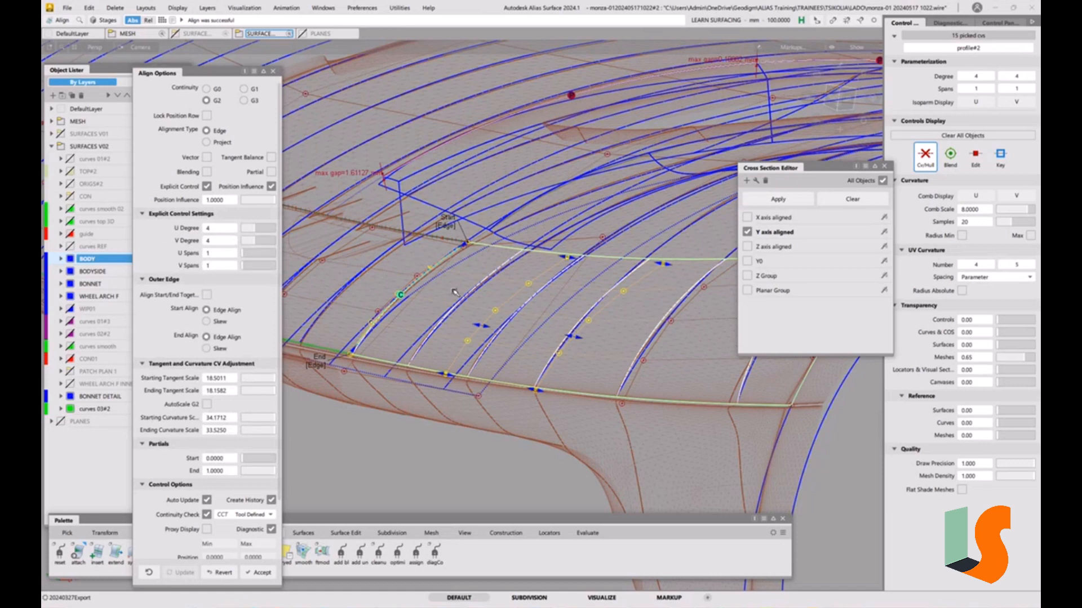
Step: Add X axis aligned cross sections to check the junction, and revert the wing surface's edge alignment
left_click_drag(455, 292, 434, 332, "alt+shift")
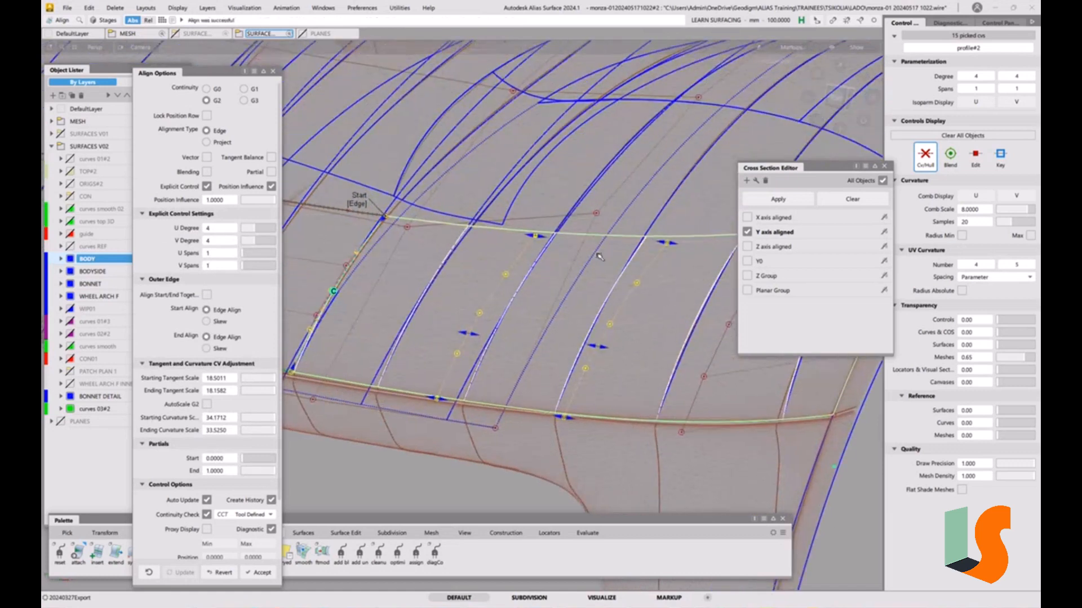
left_click(748, 218)
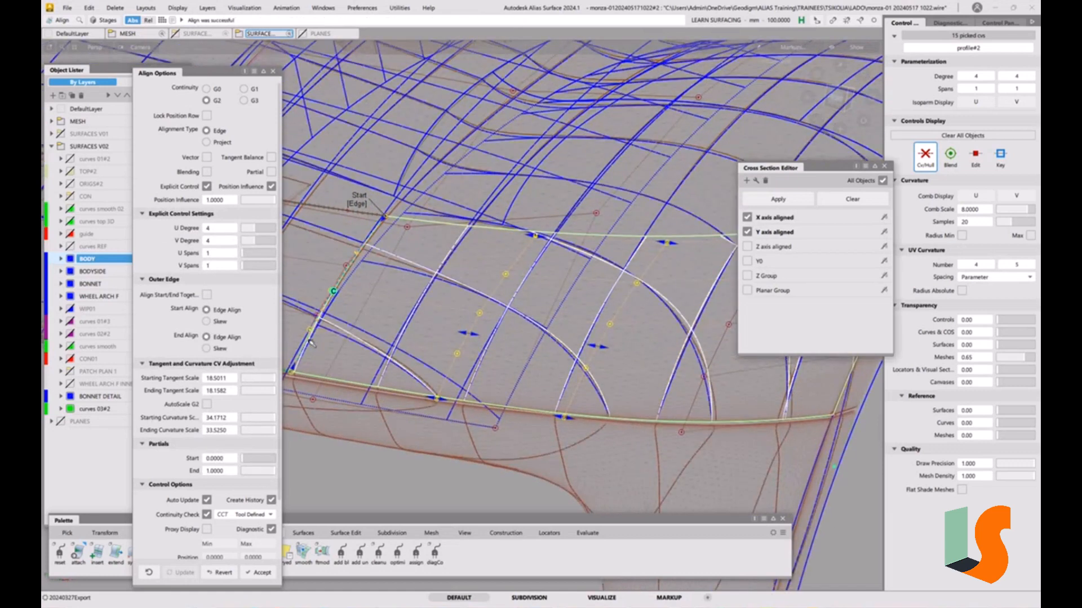
left_click(224, 573)
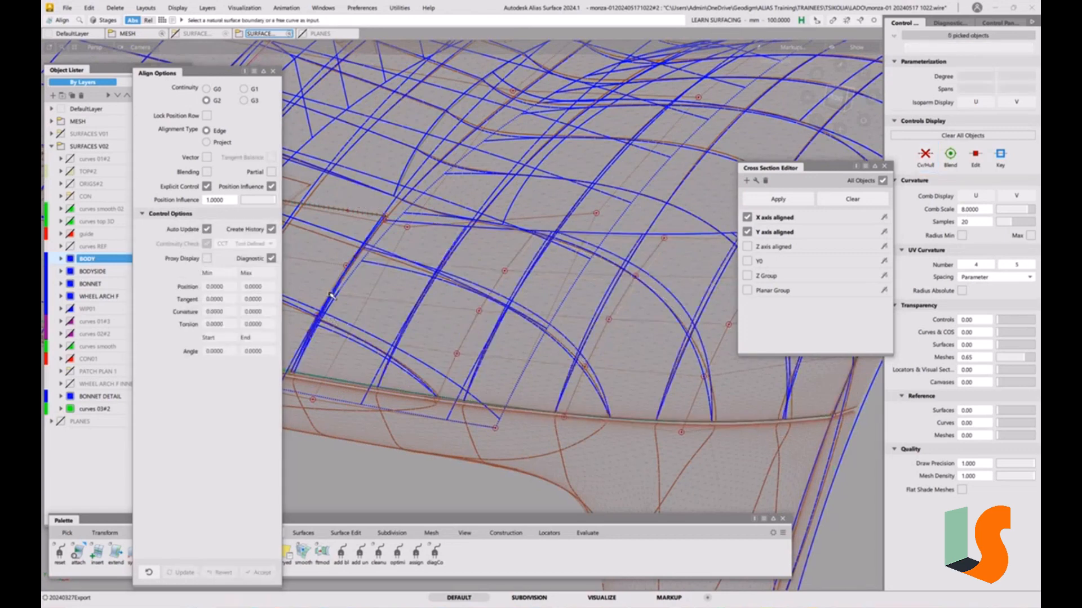
Step: Realign the wing surface's edge to rail_surf#4's U=1 edge with G2 continuity, check the cross sections and close the alignment options
left_click(332, 301)
left_click(351, 305)
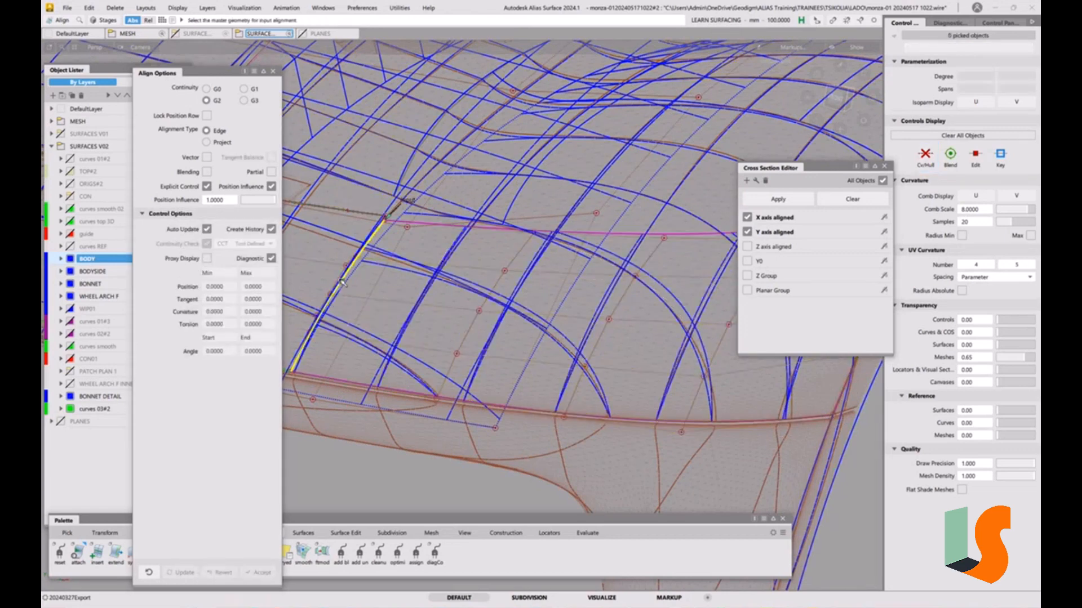
left_click(342, 281)
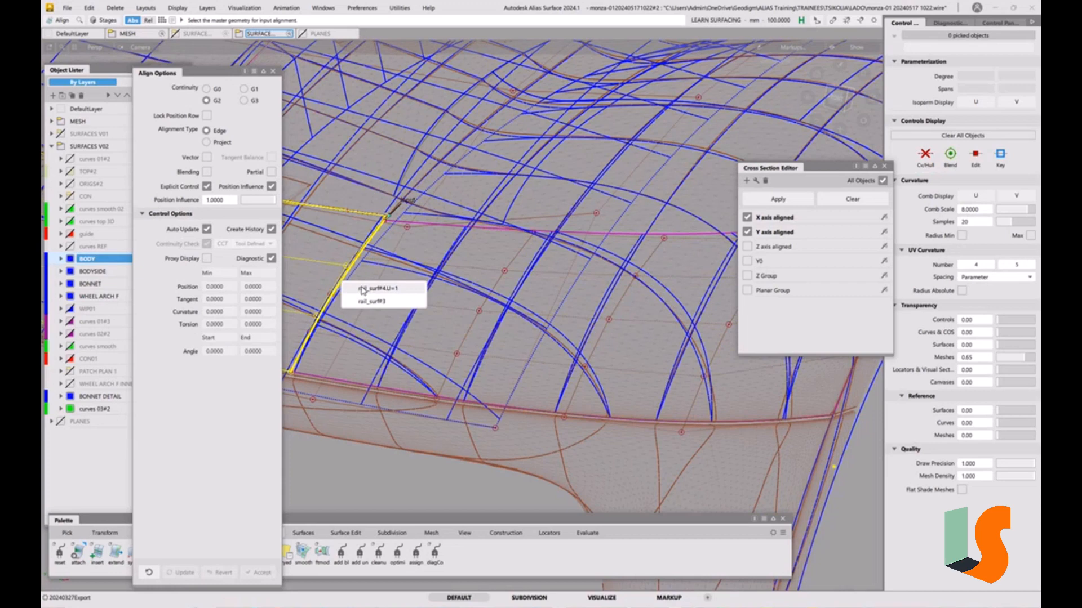
left_click(363, 290)
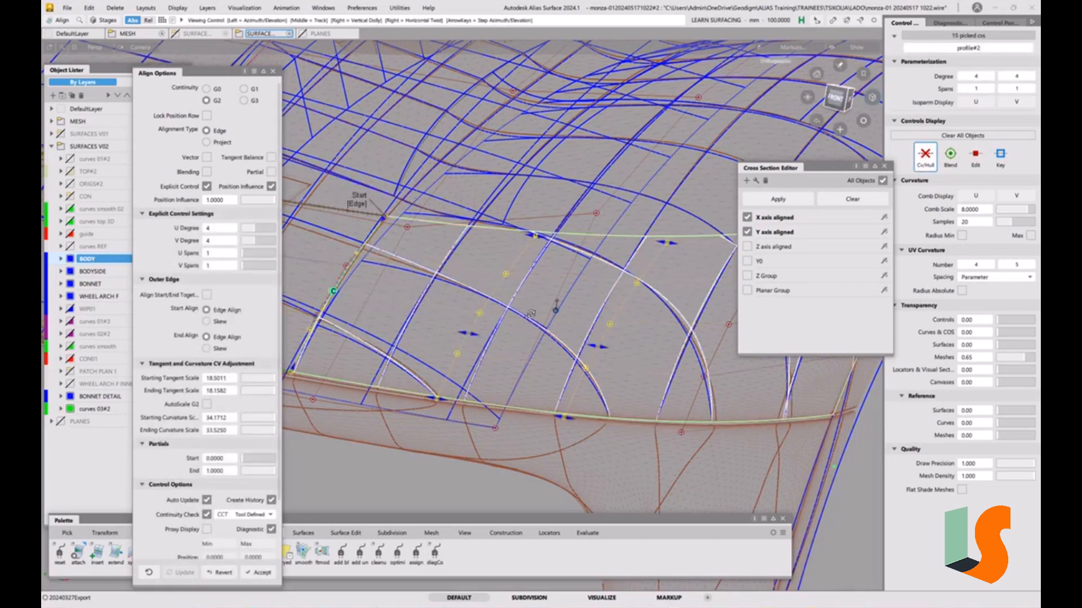
left_click_drag(529, 325, 574, 357, "alt+shift")
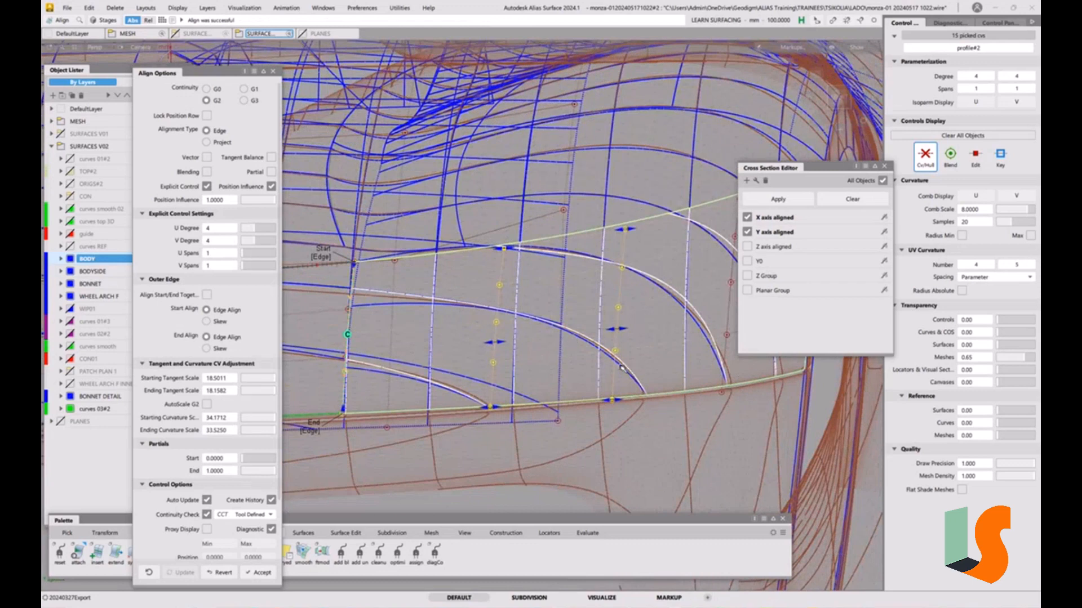
left_click_drag(641, 369, 565, 319, "alt+shift")
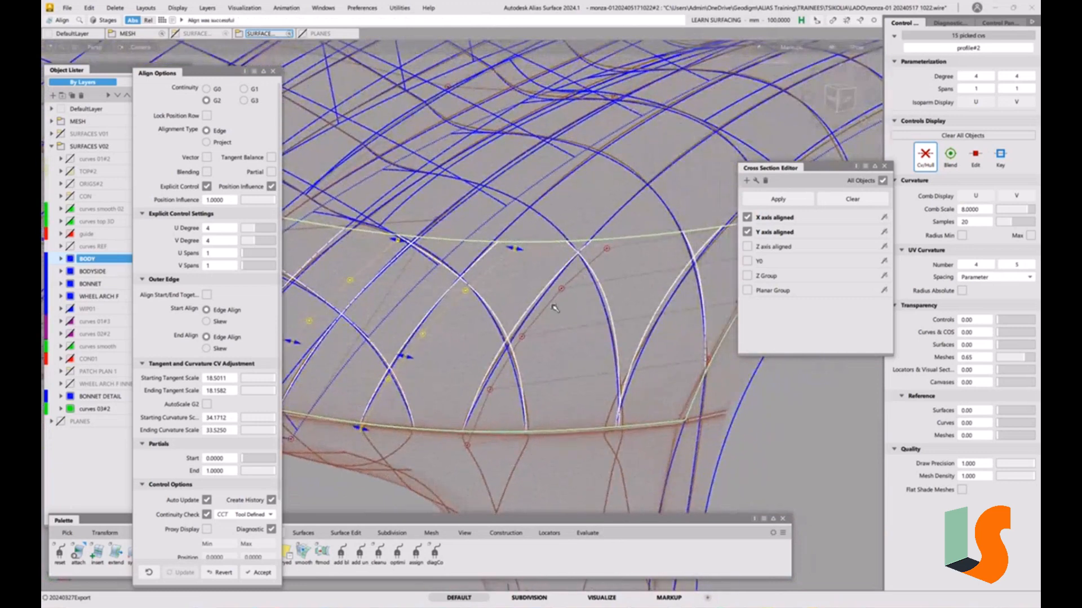
left_click_drag(640, 283, 627, 317, "alt+shift")
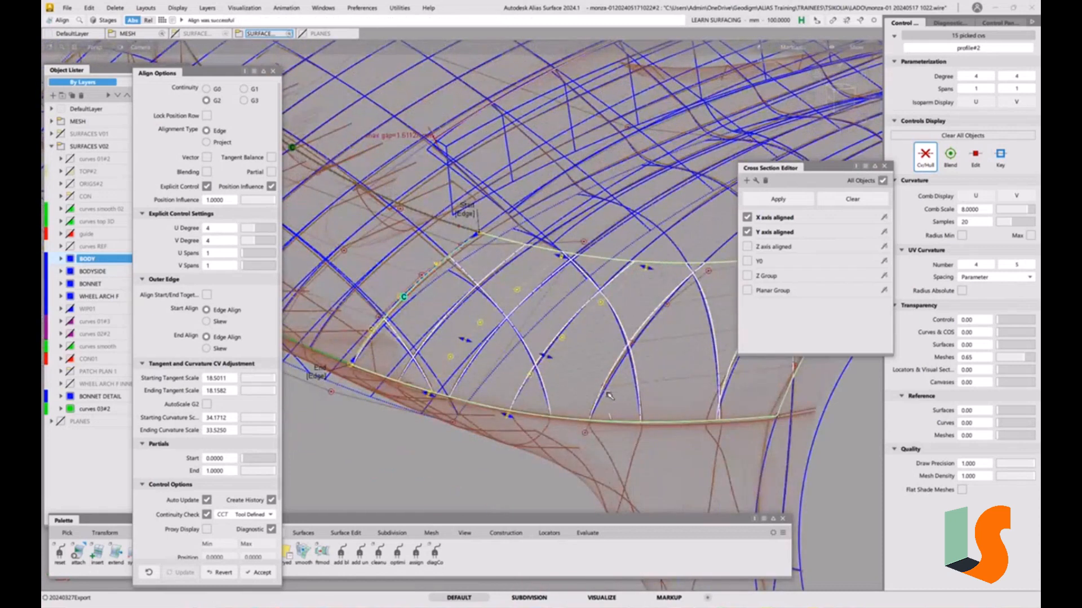
left_click(308, 136)
left_click(274, 71)
middle_click_drag(613, 318, 546, 316, "alt+shift")
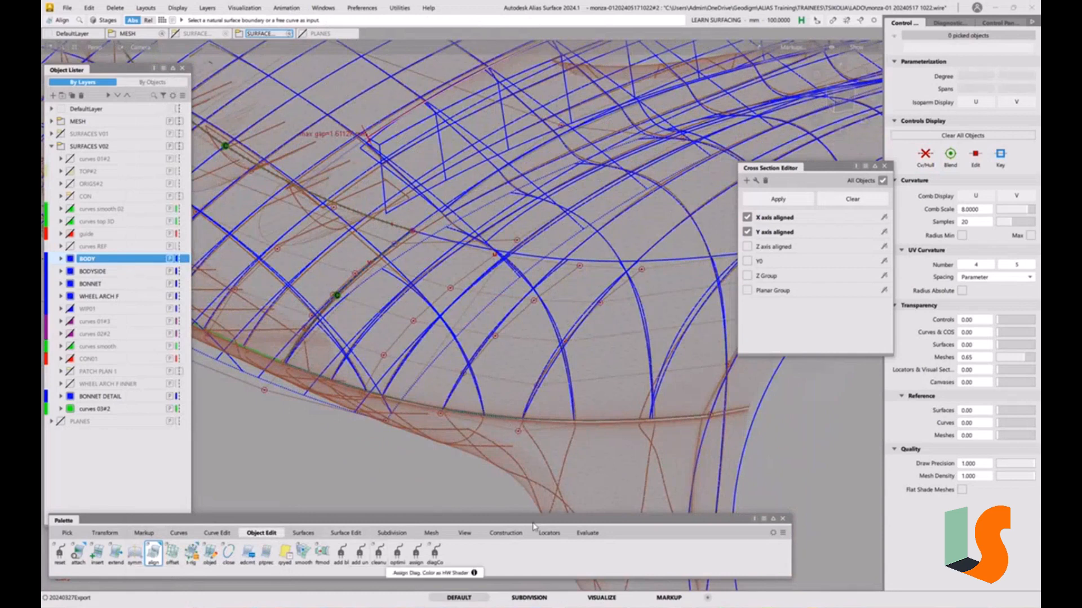
Step: Measure the curve-to-curve deviation from the wing surface's V=1 edge, profile#2, to rebuildCurve#78 and examine the junction along it
left_click(552, 533)
left_click_drag(116, 551, 140, 494)
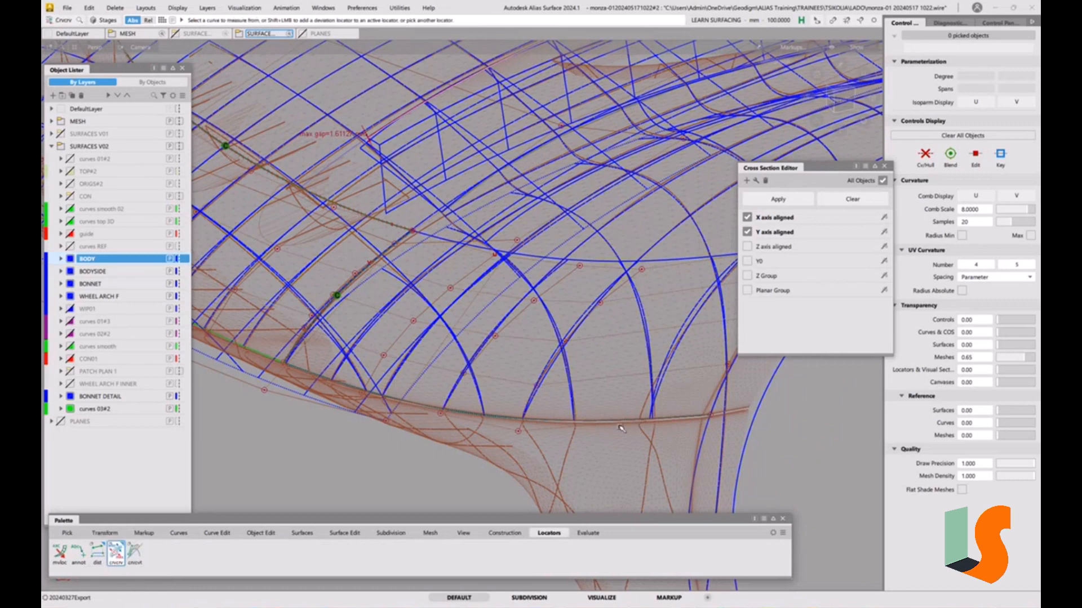
left_click(628, 433)
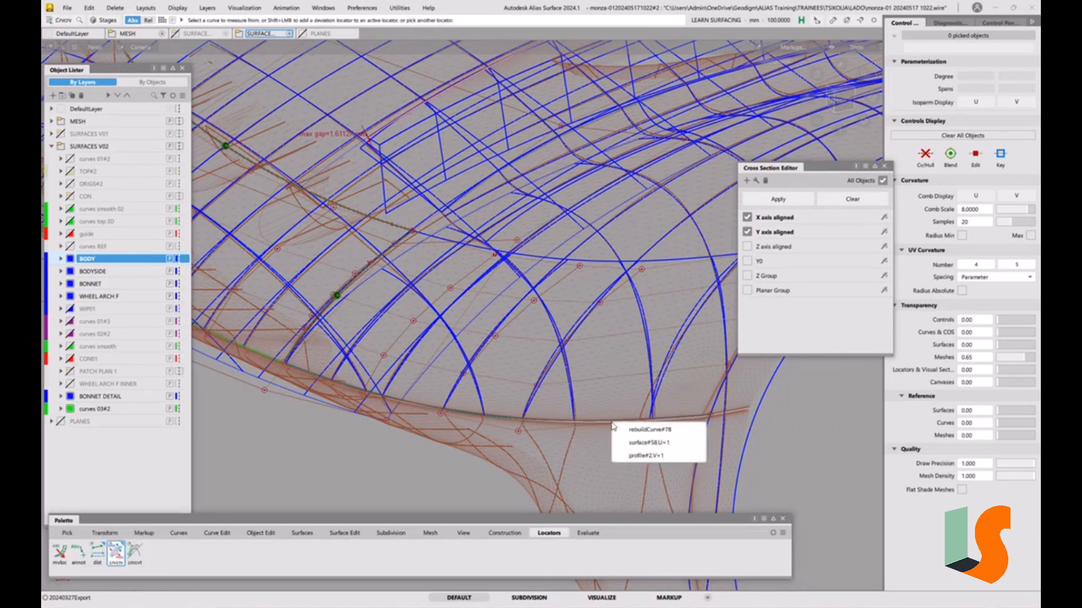
left_click(635, 455)
left_click(618, 421)
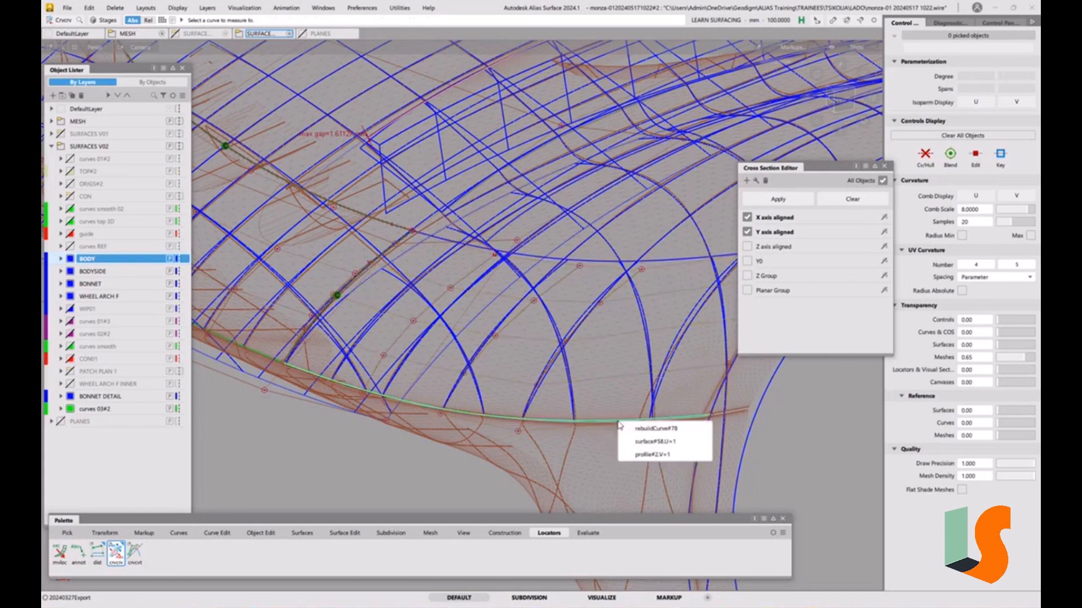
left_click(632, 431)
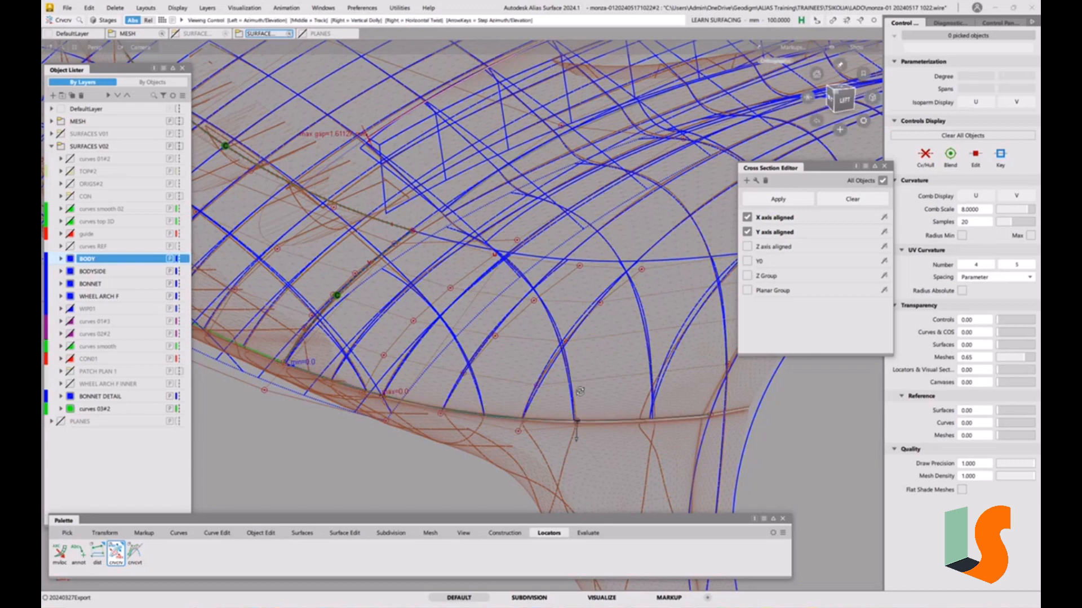
left_click_drag(488, 409, 566, 417, "alt+shift")
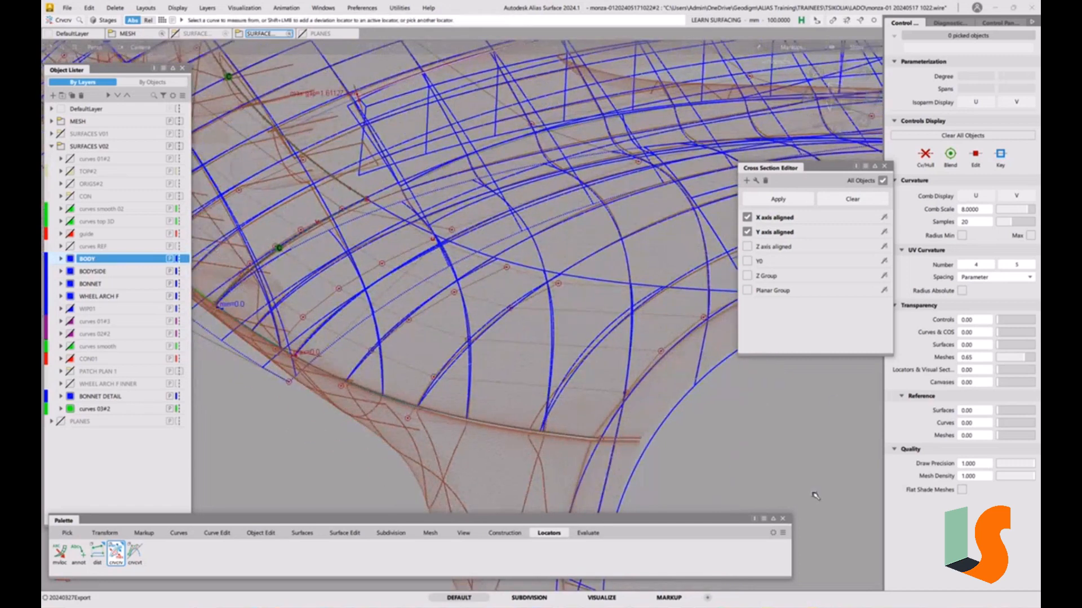
right_click_drag(566, 366, 570, 403, "alt+shift")
left_click_drag(570, 403, 462, 366, "alt+shift")
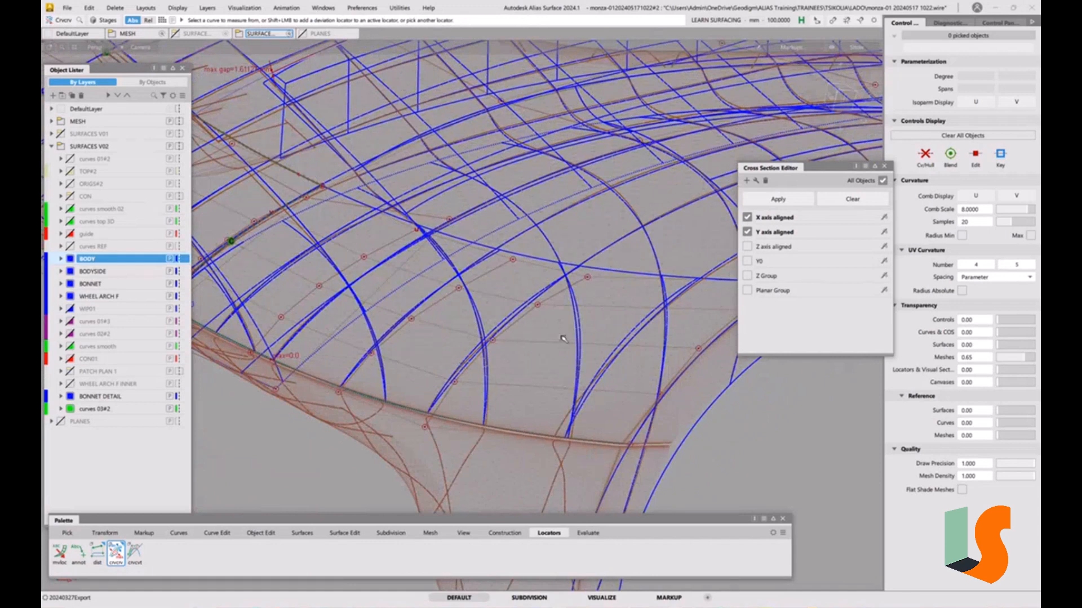
Step: Use Transform CV on profile#2 to pick an upper-edge CV near the corner, extend the range by three CVs, and shift all four
key("t")
left_click(561, 314)
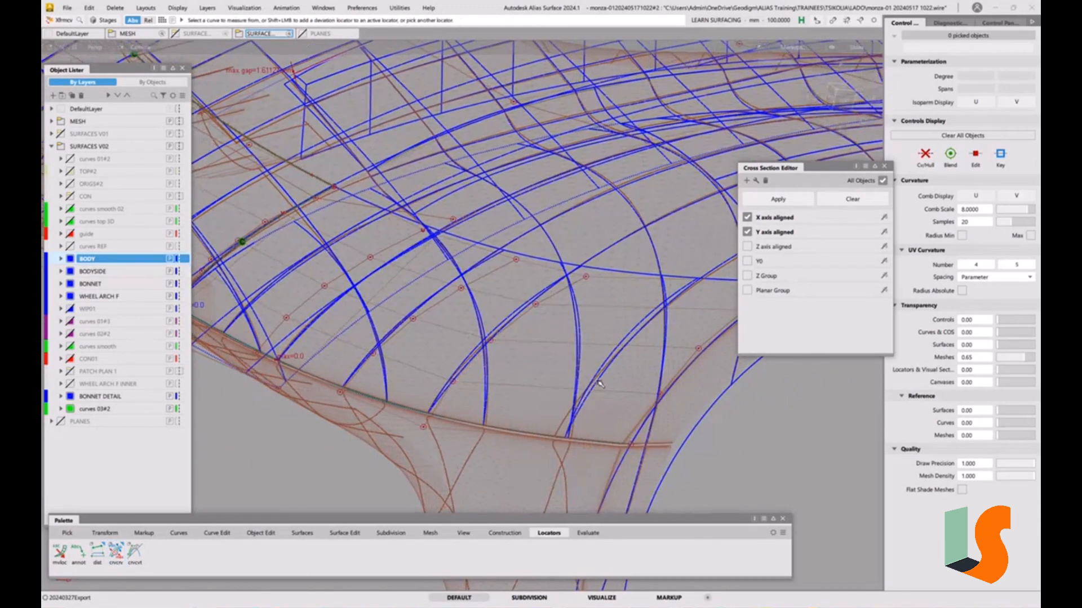
left_click(498, 367, "alt+shift")
mouse_move(606, 325)
left_mouse_down("alt+shift")
mouse_move(612, 415)
mouse_move(698, 446)
left_mouse_up("alt+shift")
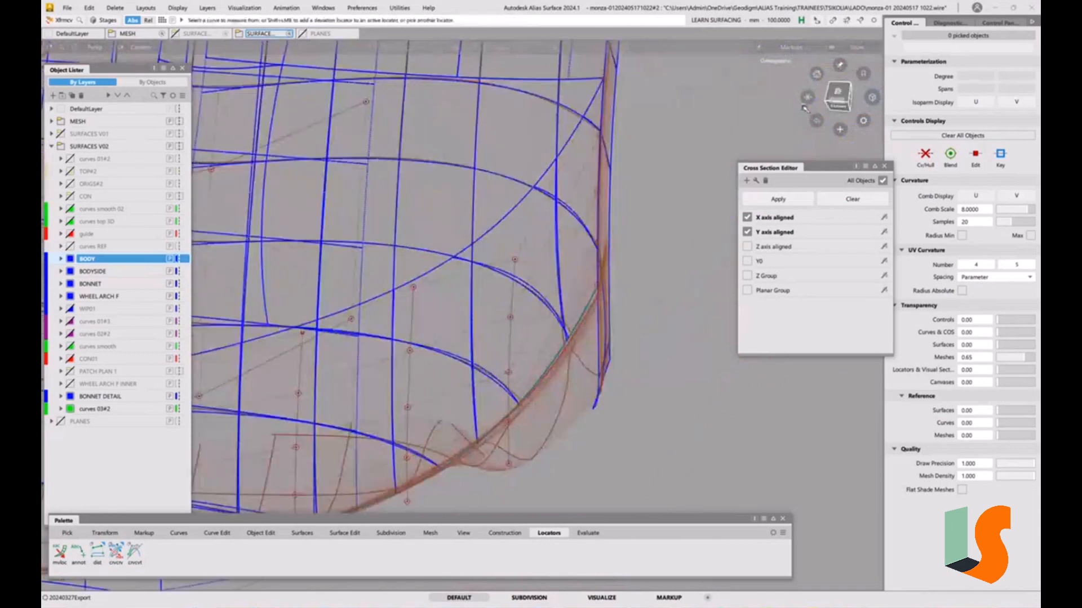
left_click(840, 94)
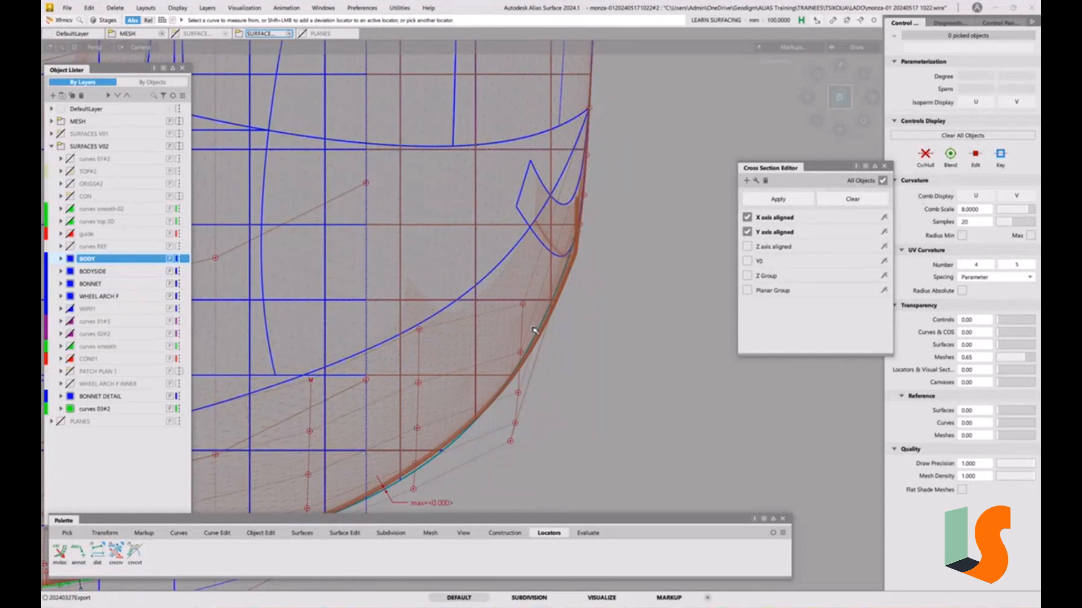
key("space")
left_click(579, 300)
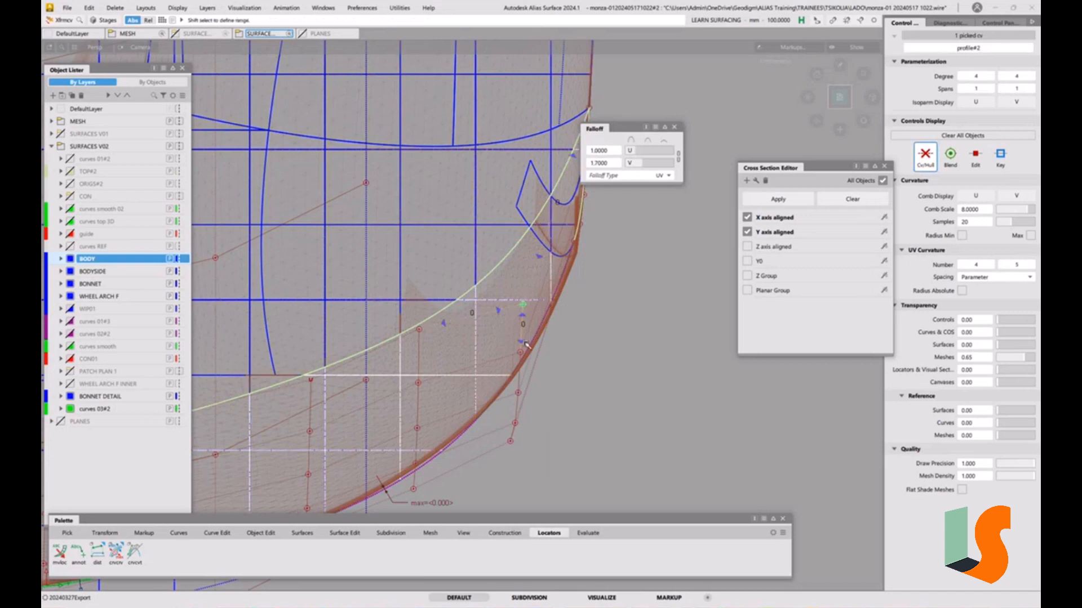
left_click(520, 341)
left_click(520, 341)
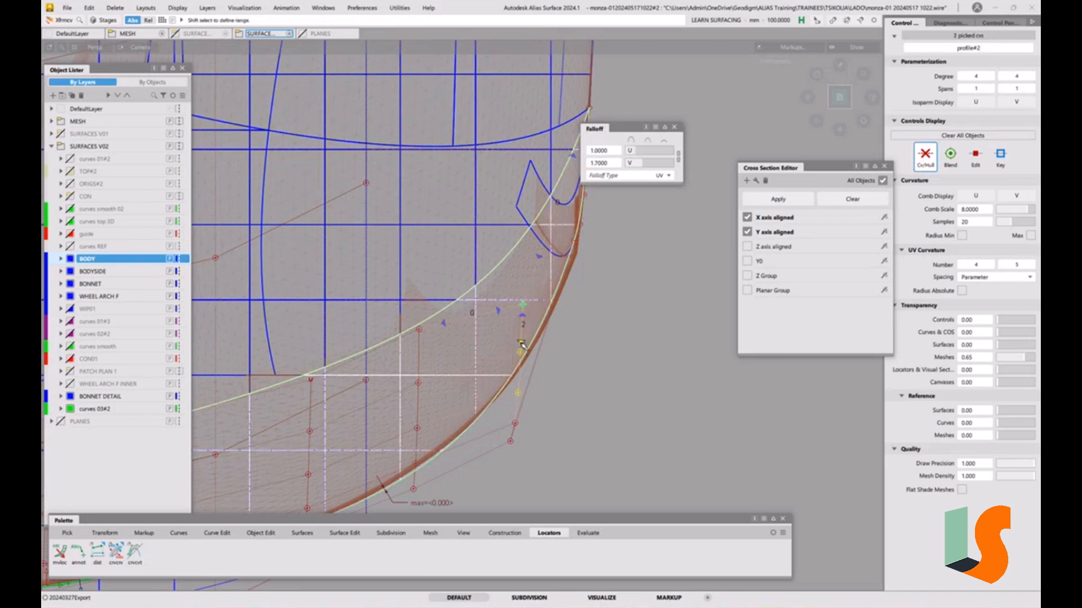
left_click(521, 342)
left_click_drag(587, 438, 593, 405)
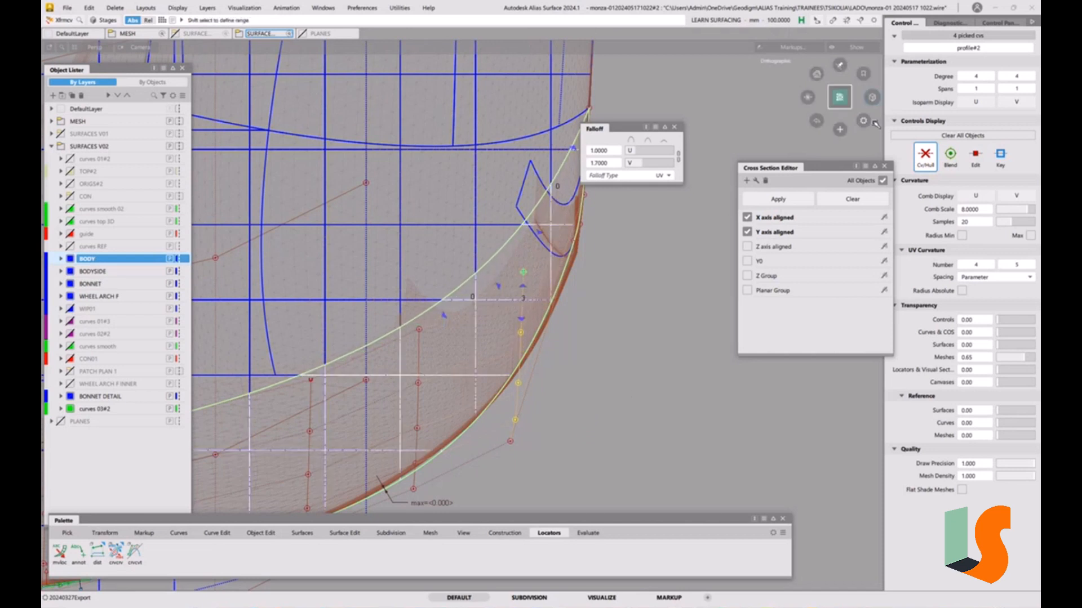
Step: Add Z axis aligned cross sections and fine-tune the position of the four picked wing surface CVs against the mesh
left_click(747, 247)
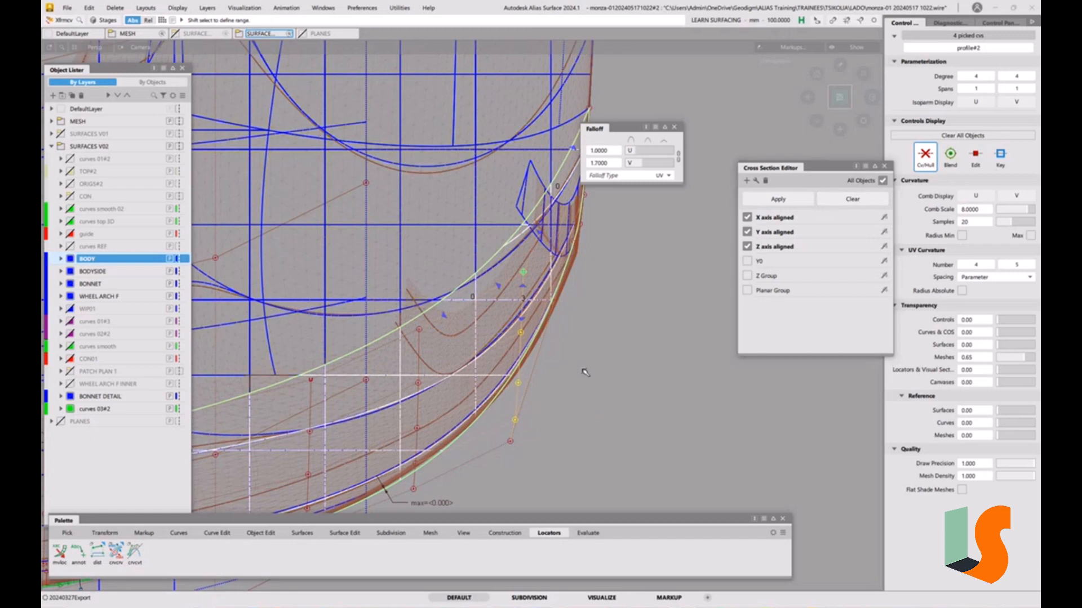
mouse_move(580, 374)
left_mouse_down()
mouse_move(584, 359)
mouse_move(583, 376)
left_mouse_up()
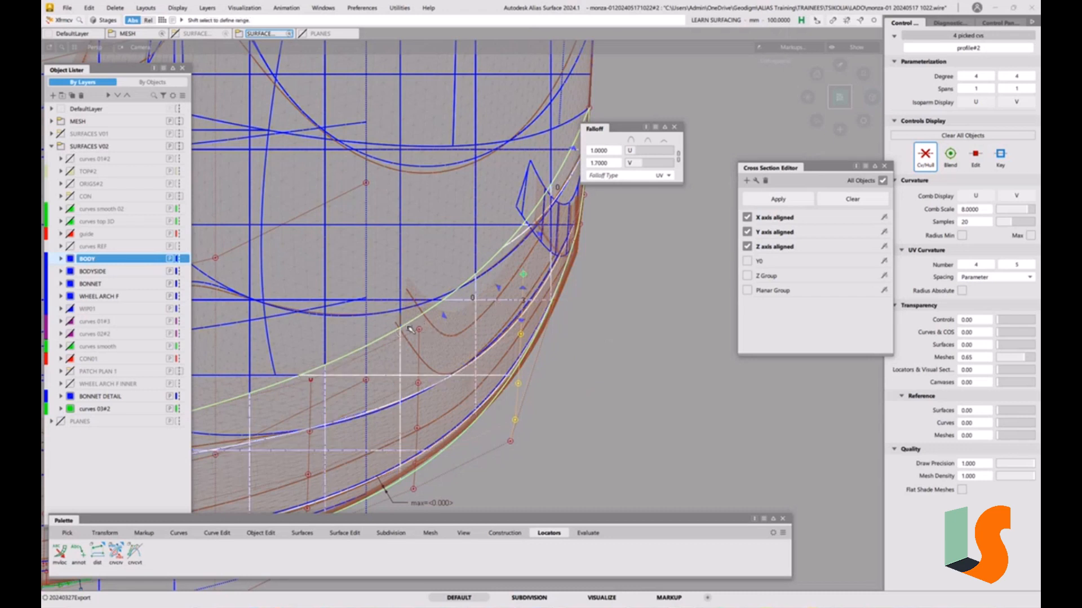
left_click_drag(581, 307, 596, 282)
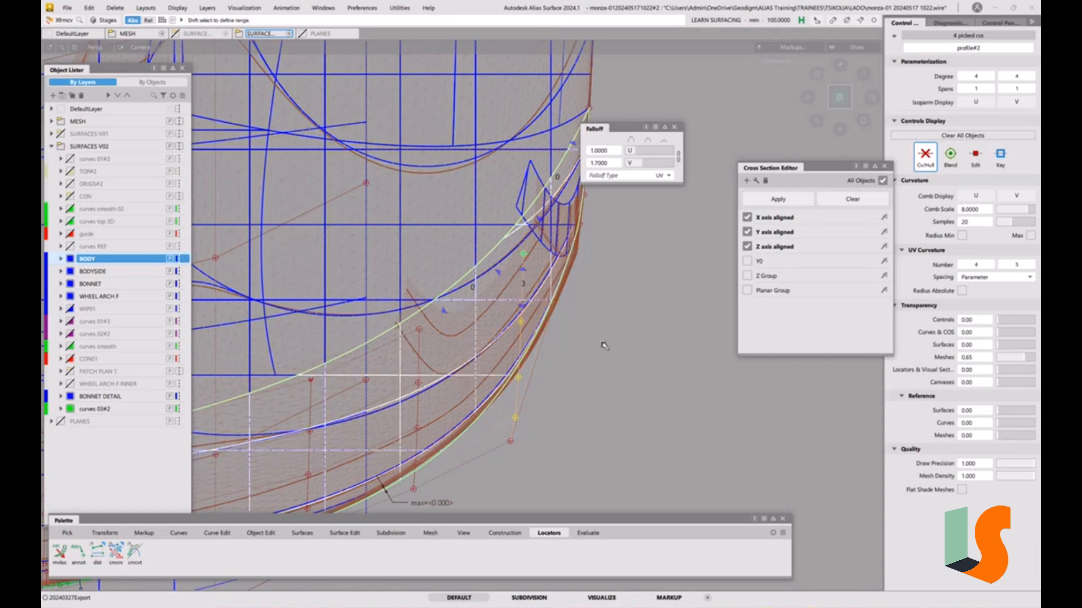
left_click_drag(604, 346, 417, 349, "alt+shift")
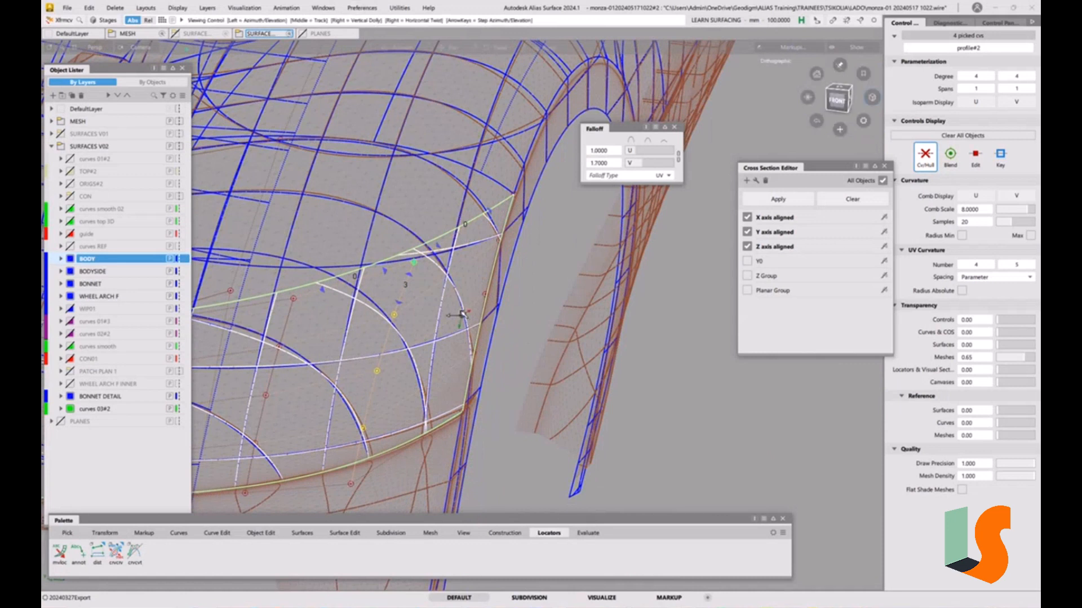
Step: Review the Modeling and Navigation settings in General Preferences, close the preferences, and clear the CV selection
left_click(362, 9)
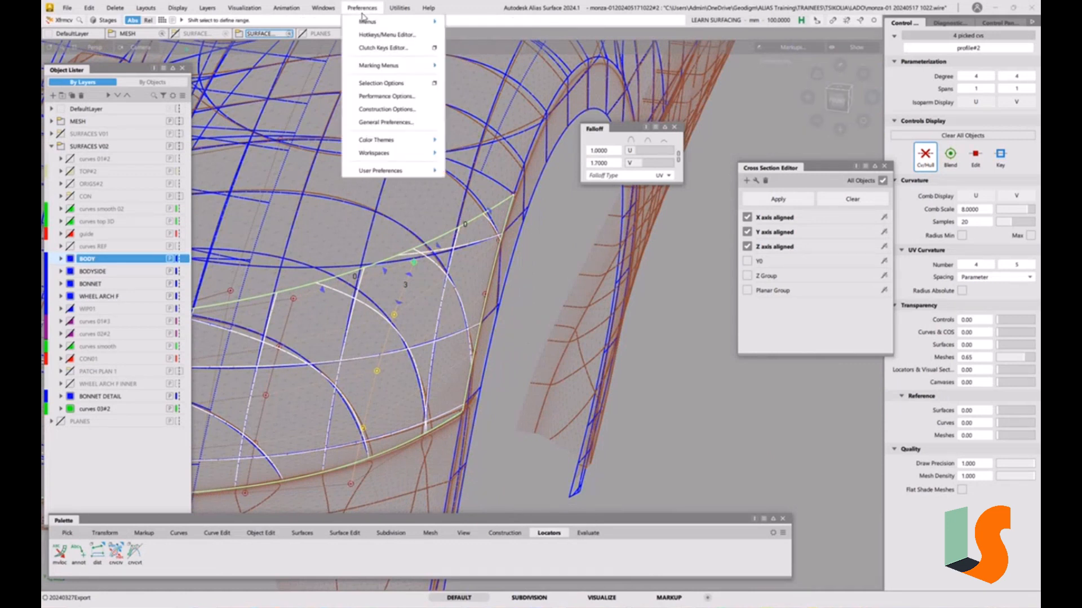
left_click(397, 123)
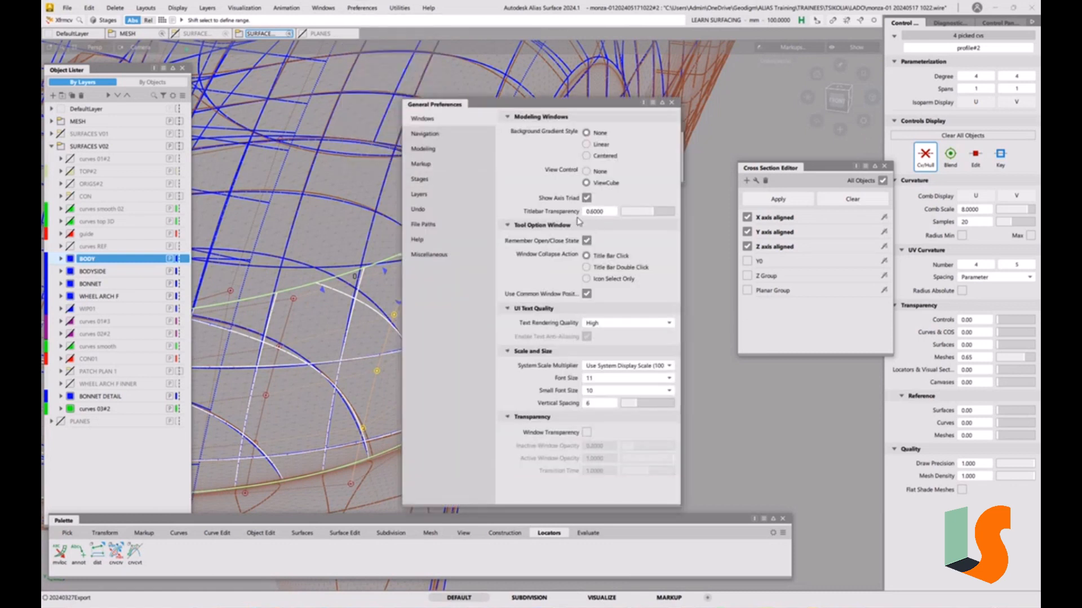
left_click(431, 150)
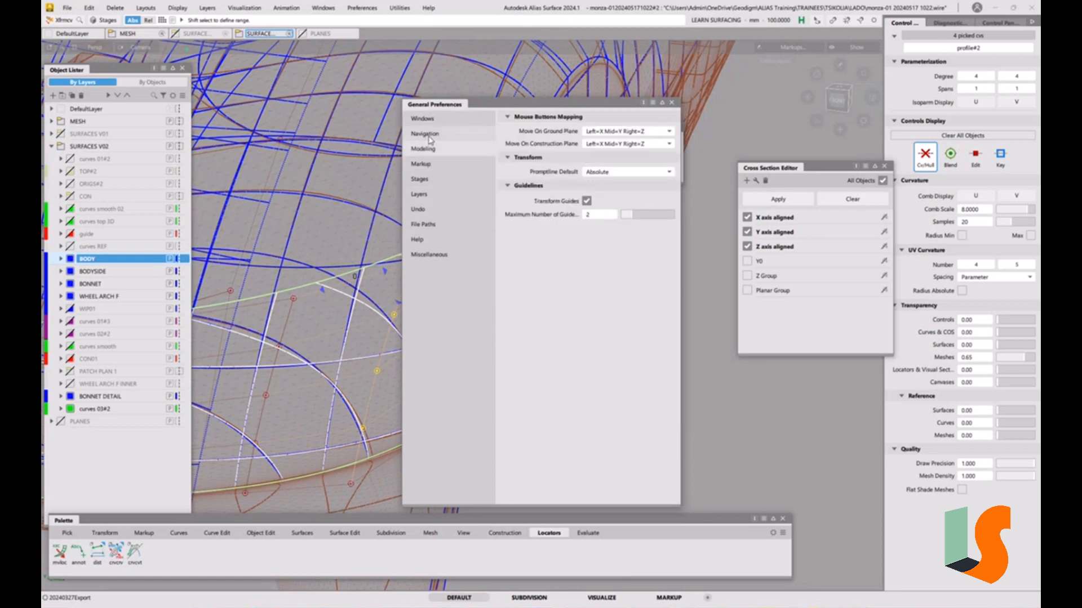
left_click(428, 135)
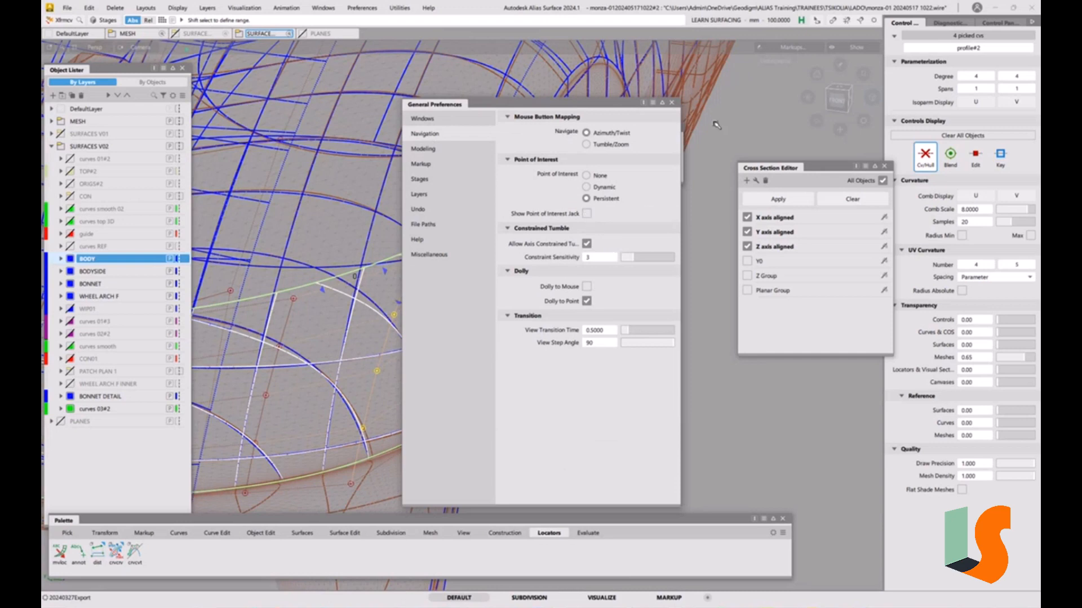
left_click(672, 102)
left_click(653, 327)
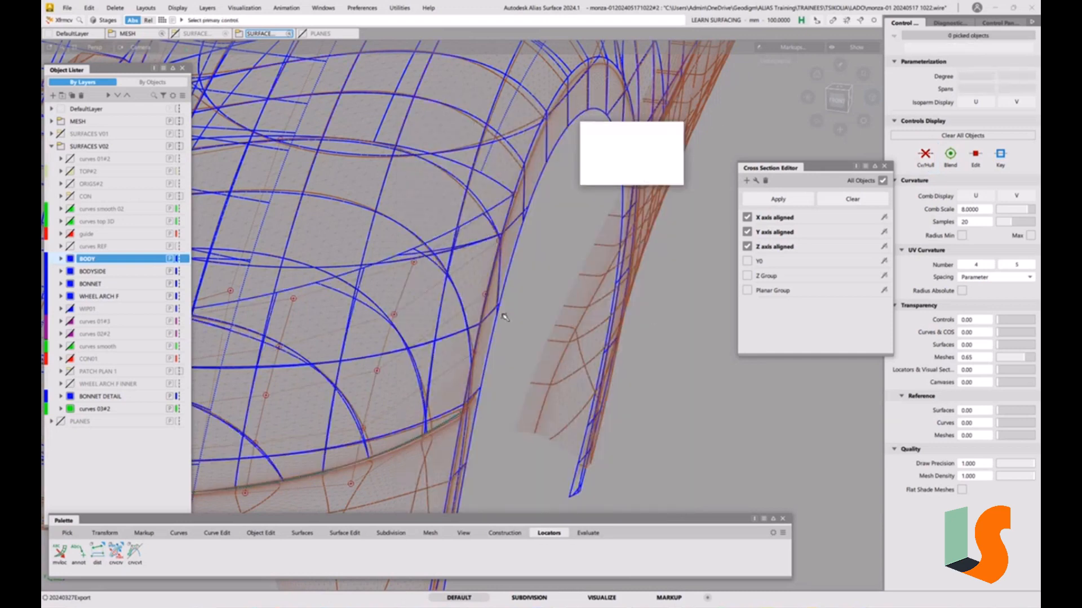
Step: Inspect the corner where nose, wing and upper surface meet, and close the Falloff and Cross Section Editor windows
left_click_drag(514, 309, 575, 325, "alt+shift")
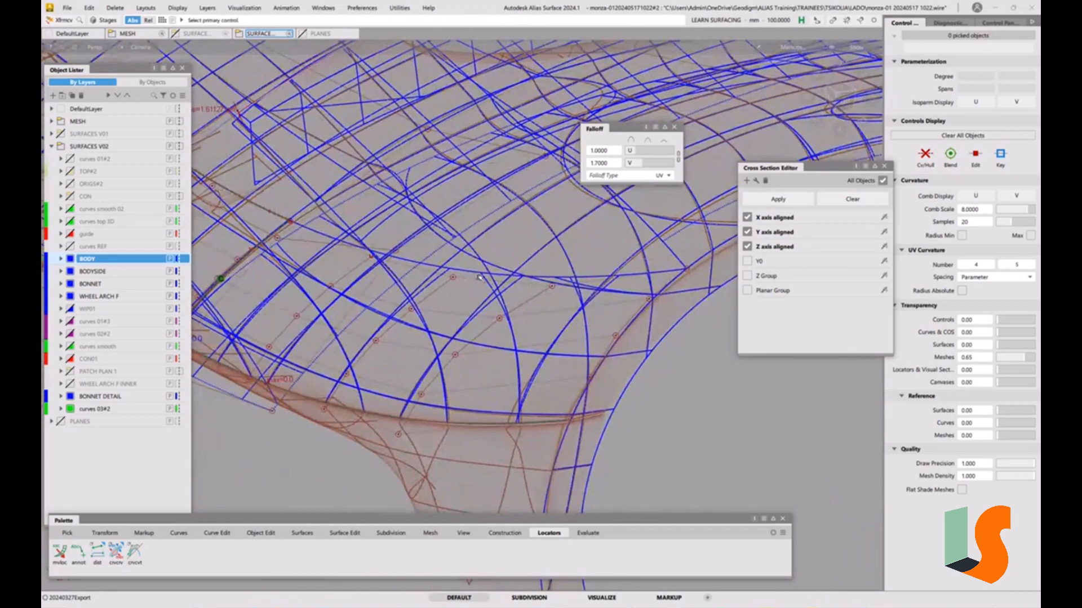
left_click_drag(516, 277, 523, 290, "alt+shift")
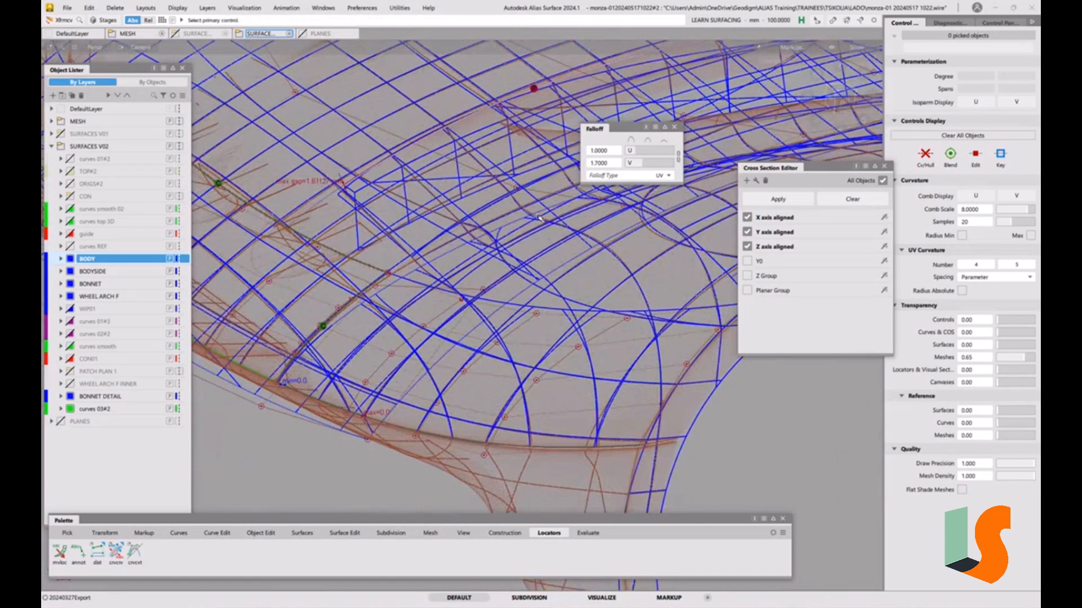
left_click(675, 128)
left_click(884, 168)
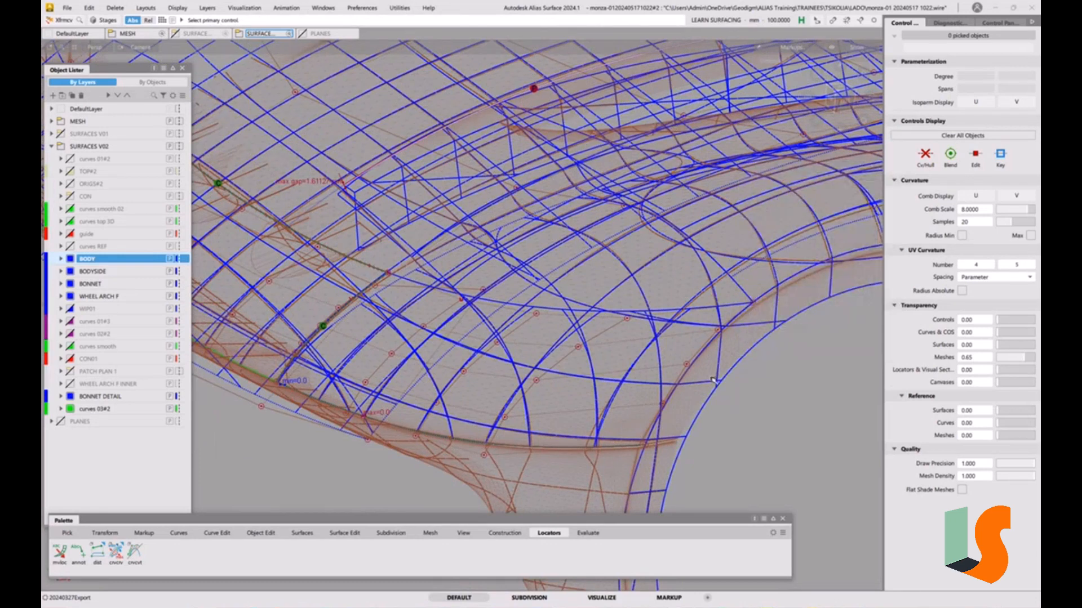
Step: Pick a single rail_surf#3 CV near the upper surface junction and raise it along Z in two small Move adjustments
left_click_drag(702, 380, 643, 322, "ctrl+shift")
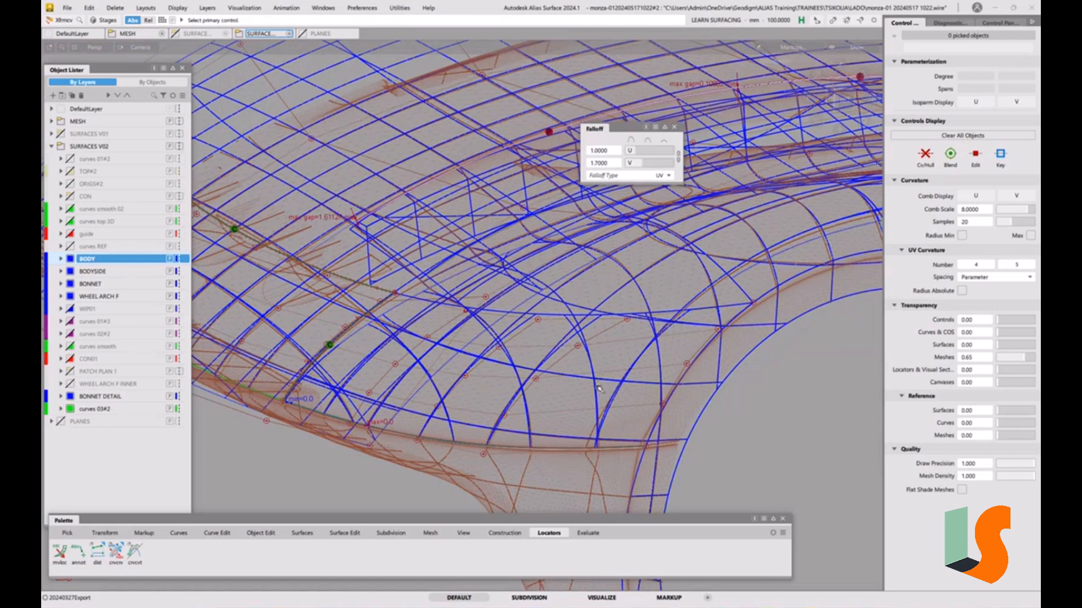
left_click_drag(599, 388, 635, 374, "alt+shift")
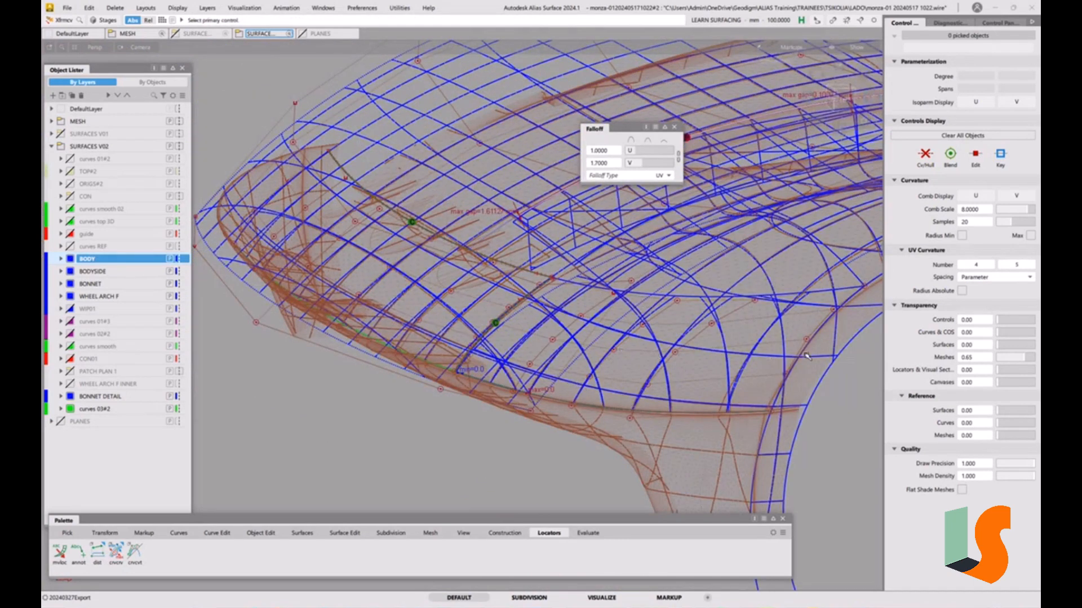
right_click_drag(704, 349, 702, 338, "alt+shift")
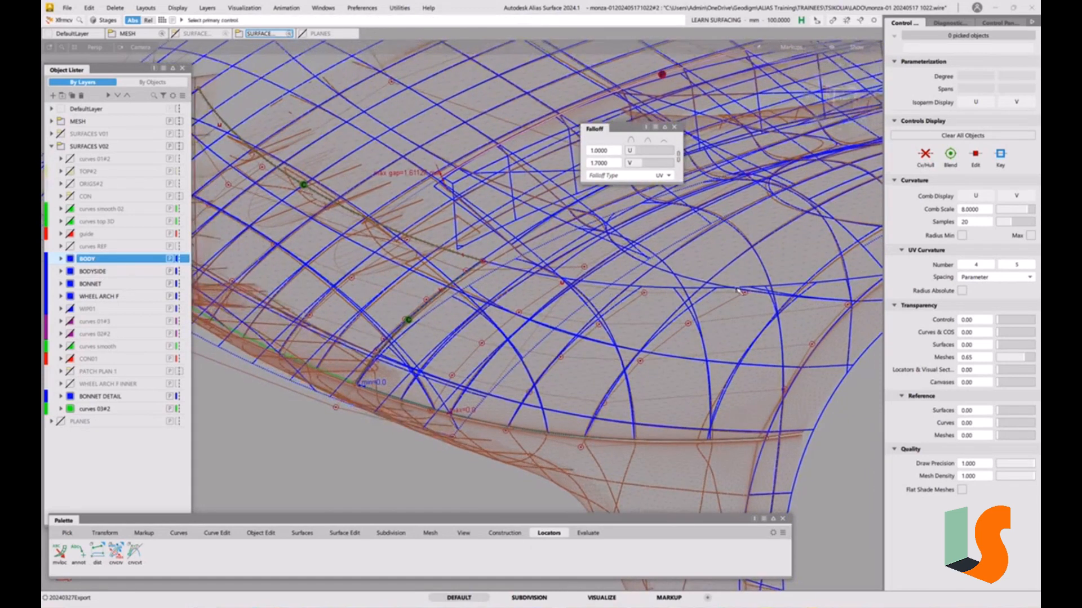
left_click_drag(743, 322, 538, 341, "alt+shift")
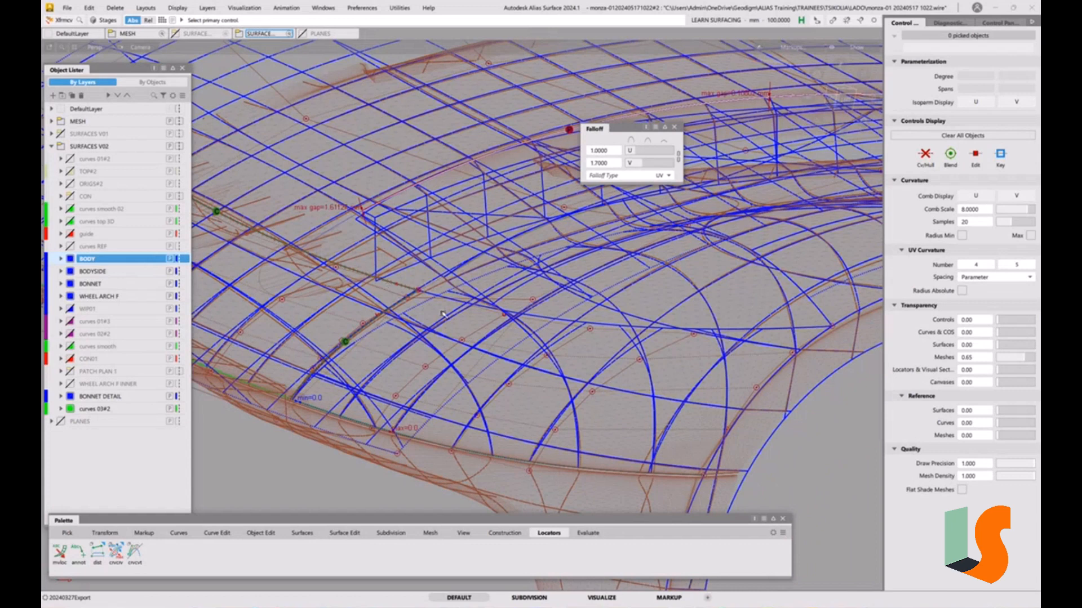
left_click(535, 300)
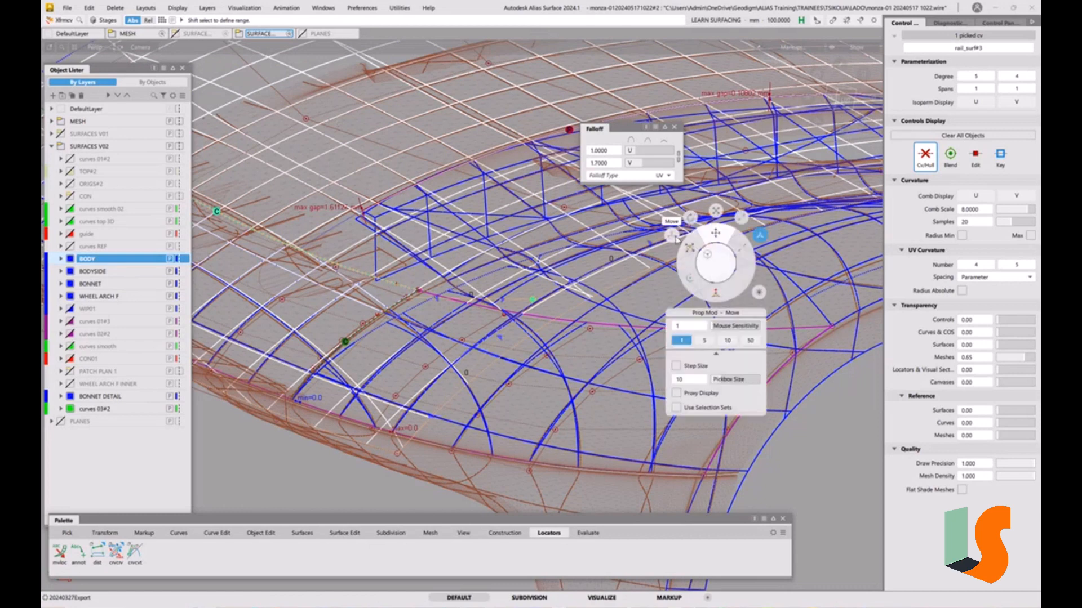
left_click(674, 237)
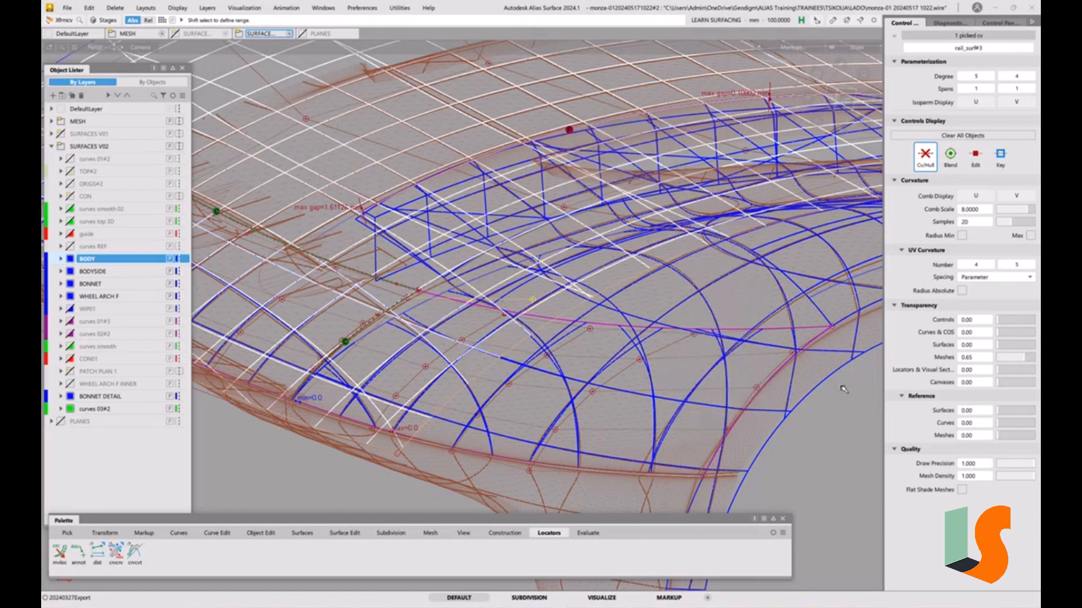
right_click_drag(827, 445, 826, 431)
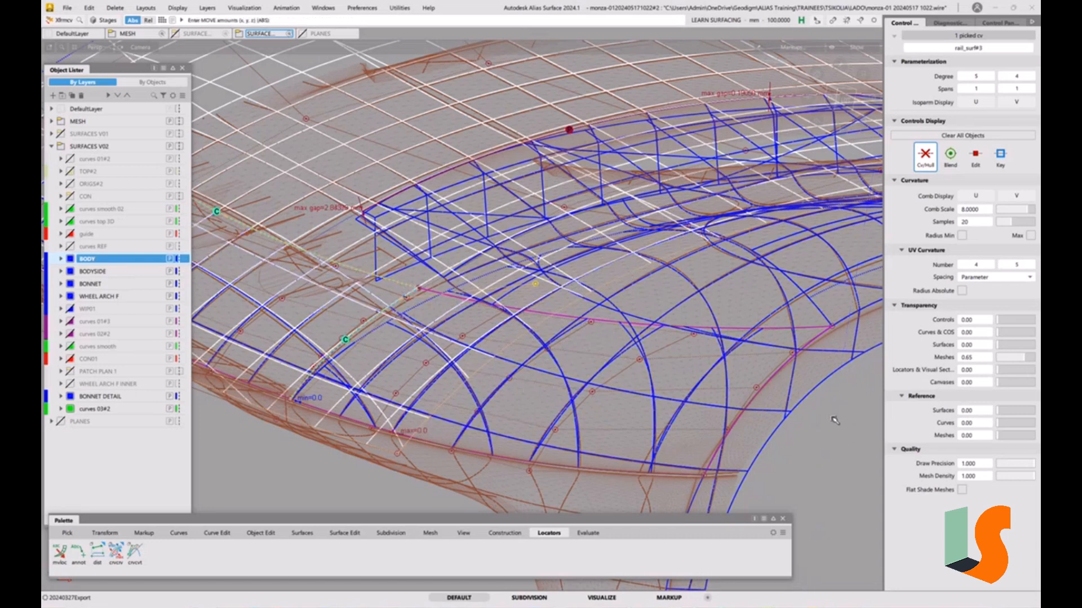
left_click_drag(567, 339, 802, 424, "alt+shift")
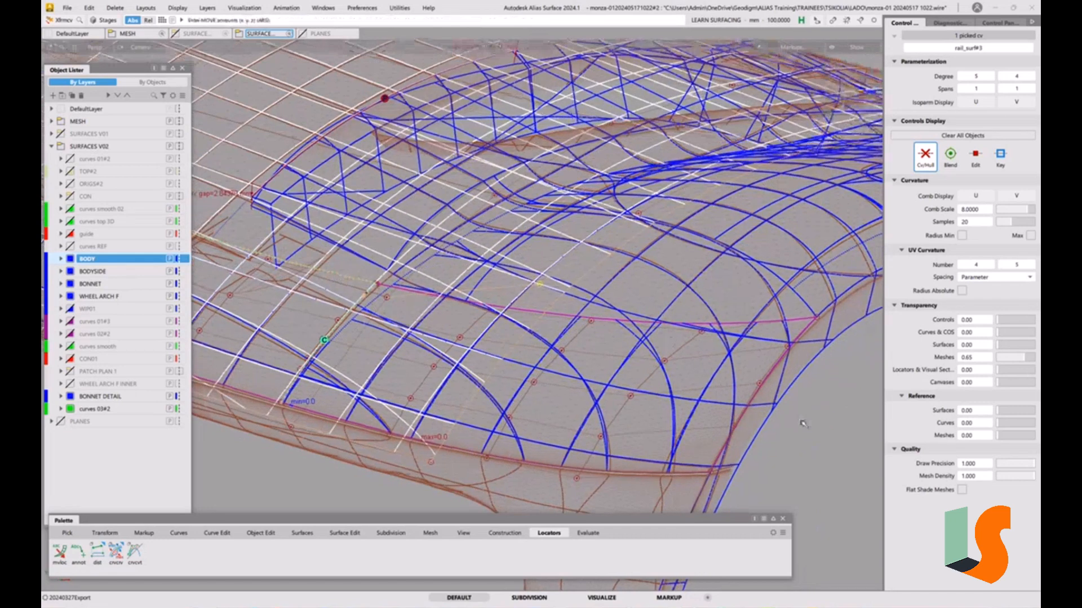
right_click_drag(803, 424, 803, 422)
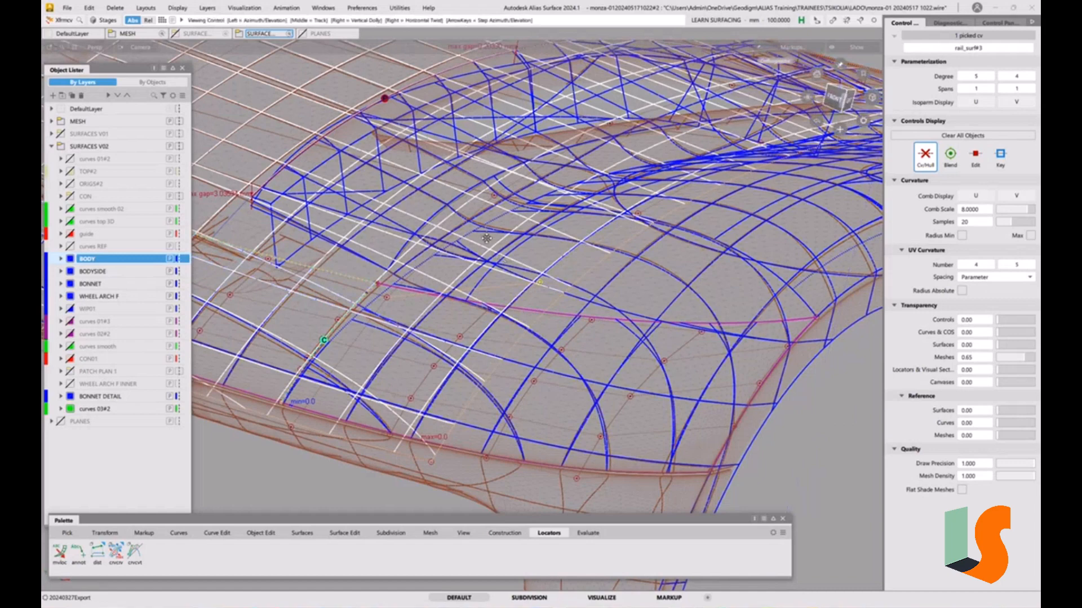
Step: Examine the gap around the junction, hide all displayed CVs, and show CVs and hulls only on rail_surf#3
middle_click_drag(340, 214, 560, 297, "alt+shift")
left_click_drag(459, 258, 422, 239, "alt+shift")
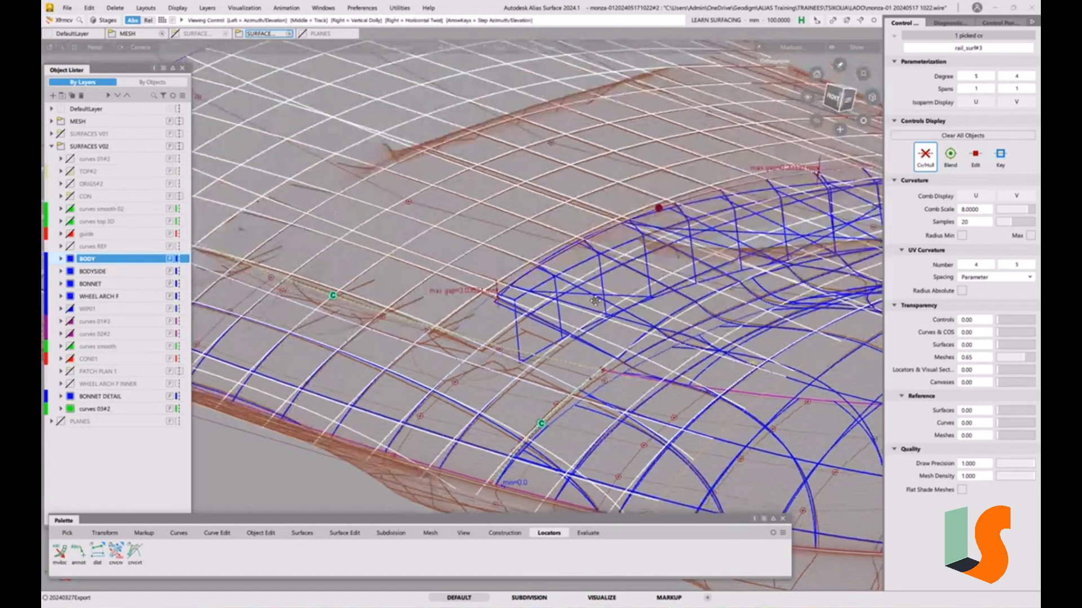
middle_click_drag(676, 349, 570, 296, "alt+shift")
right_click_drag(586, 297, 572, 298, "alt+shift")
middle_click_drag(572, 298, 541, 303, "alt+shift")
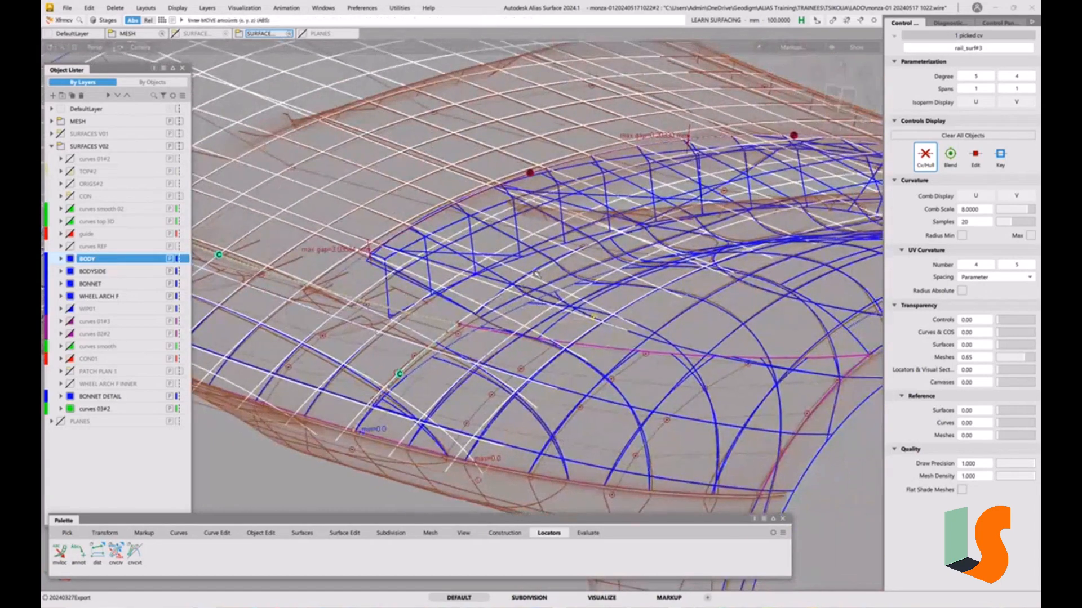
left_click_drag(525, 259, 524, 233, "ctrl+shift")
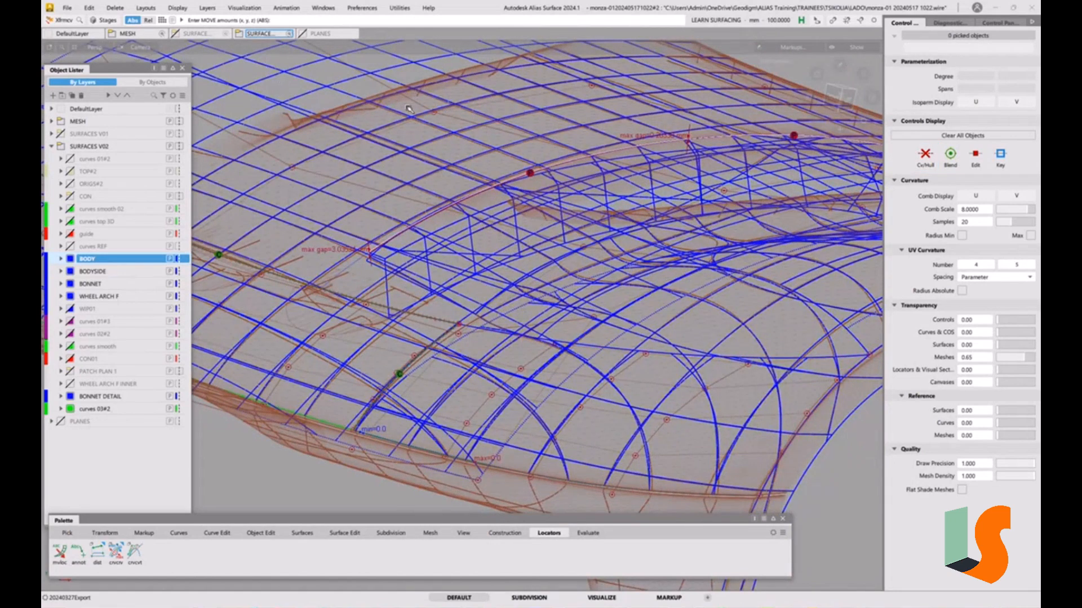
left_click(177, 7)
left_click(189, 23)
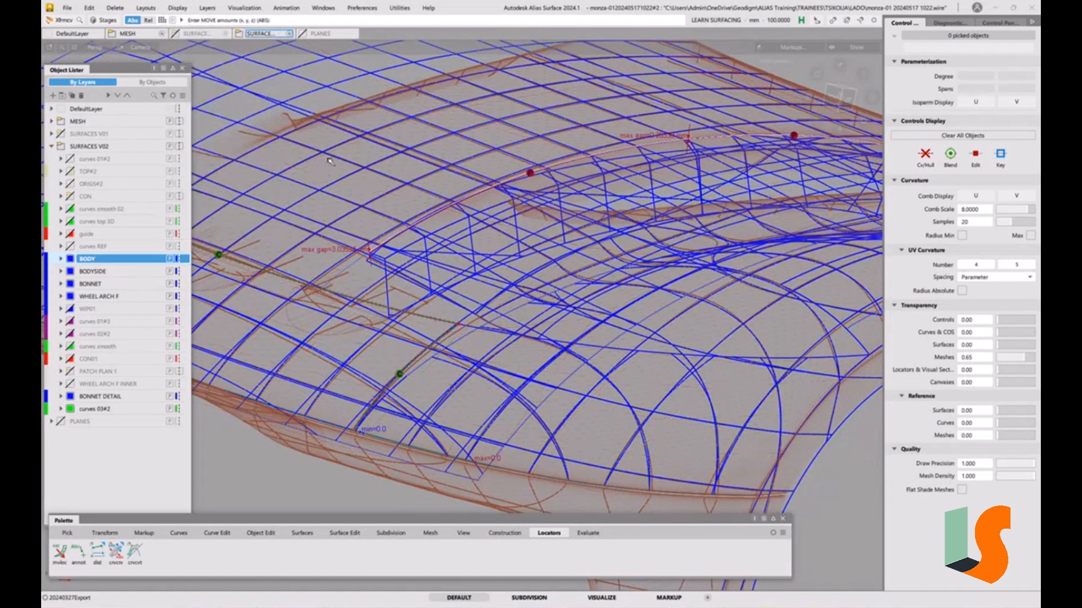
left_click_drag(319, 147, 292, 148, "ctrl+shift")
left_click(335, 160)
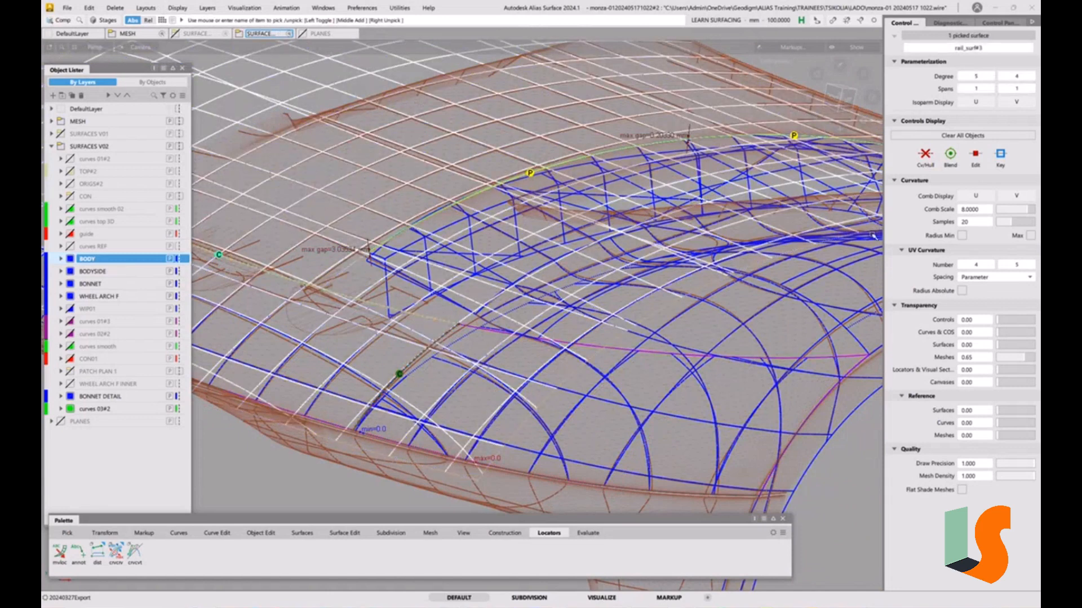
left_click(922, 163)
left_click_drag(478, 350, 555, 356, "alt+shift")
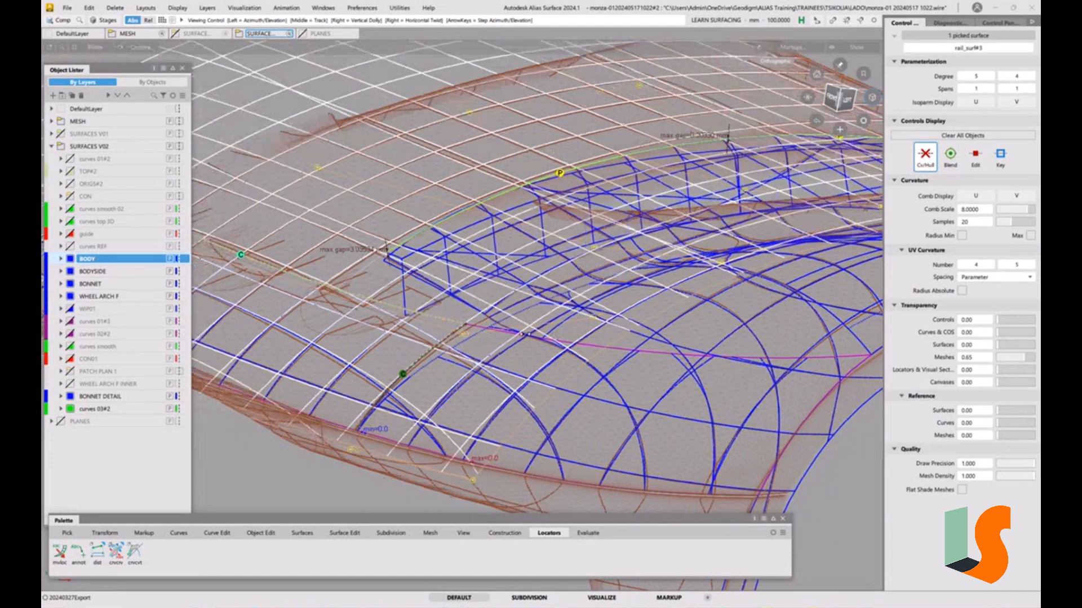
Step: Pick rail_surf#3's CV at the corner where it meets the wing surface and adjust its Z position with Move
middle_click_drag(556, 357, 563, 342, "alt+shift")
left_click_drag(567, 380, 562, 325, "ctrl+shift")
mouse_move(562, 326)
left_mouse_down("alt+shift")
mouse_move(521, 334)
mouse_move(544, 333)
left_mouse_up("alt+shift")
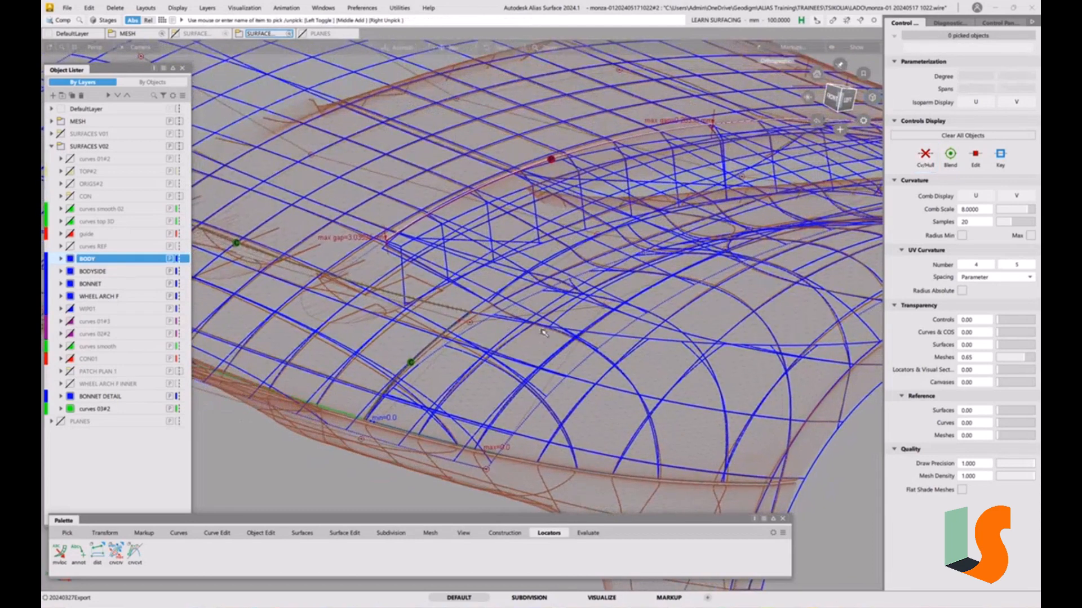
left_click(472, 323)
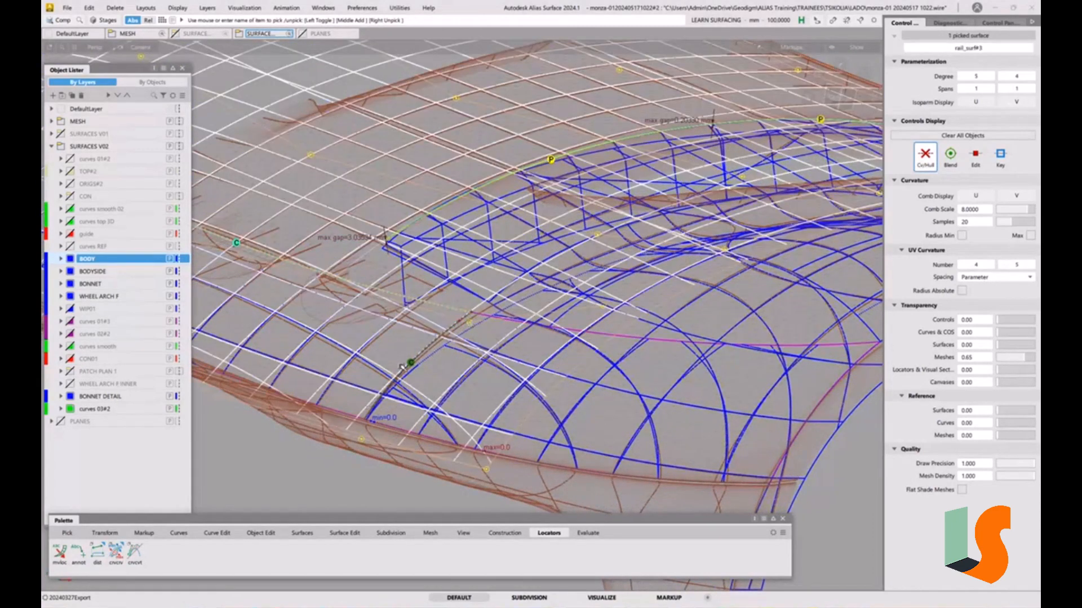
left_click_drag(324, 468, 324, 467, "ctrl+shift")
key("alt+shift")
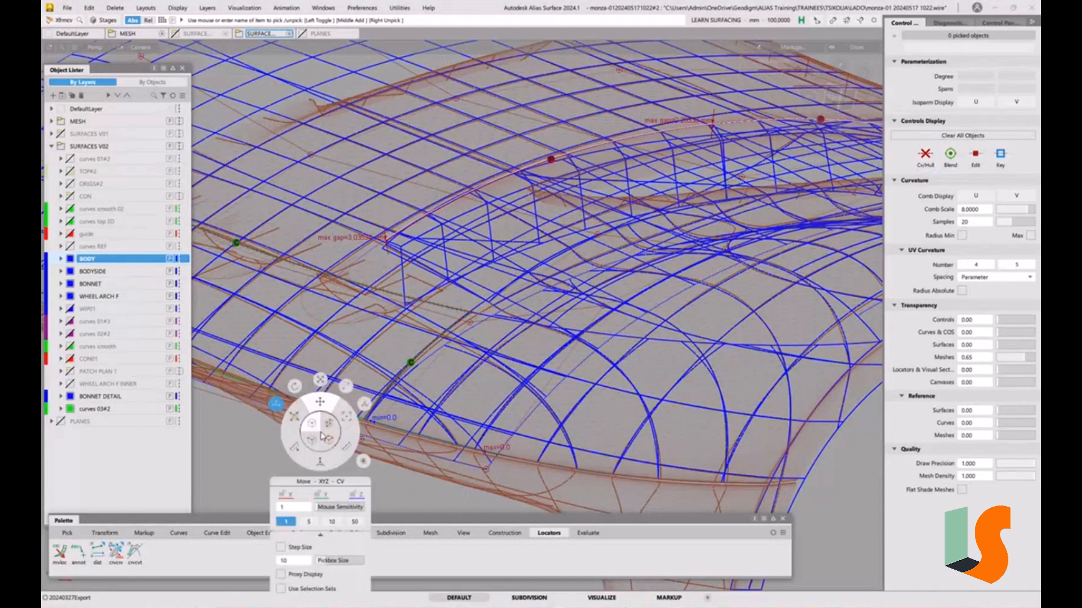
left_click(469, 324)
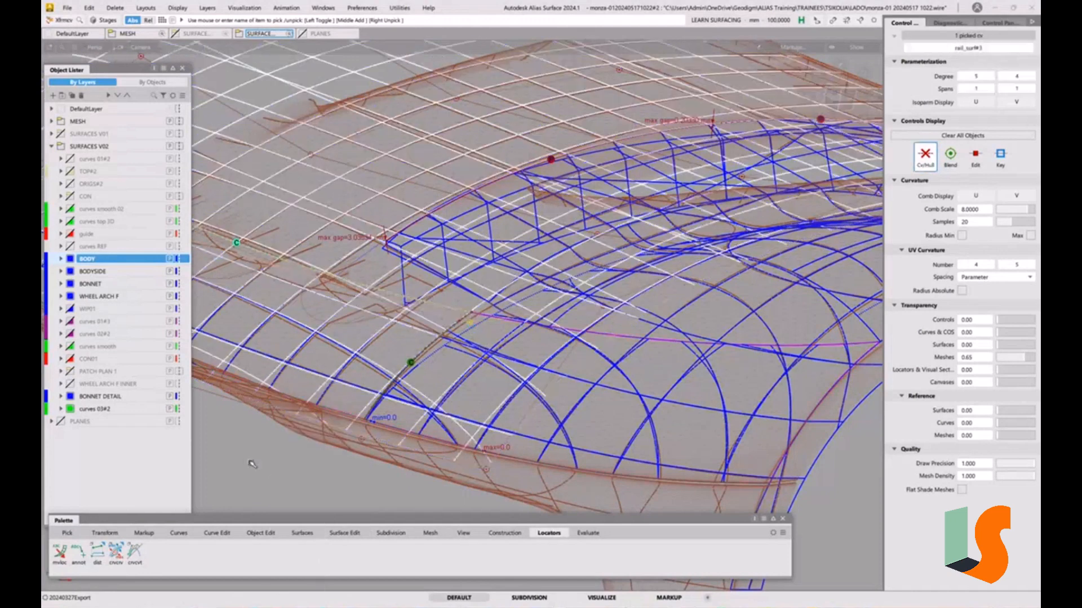
right_click_drag(243, 457, 291, 460)
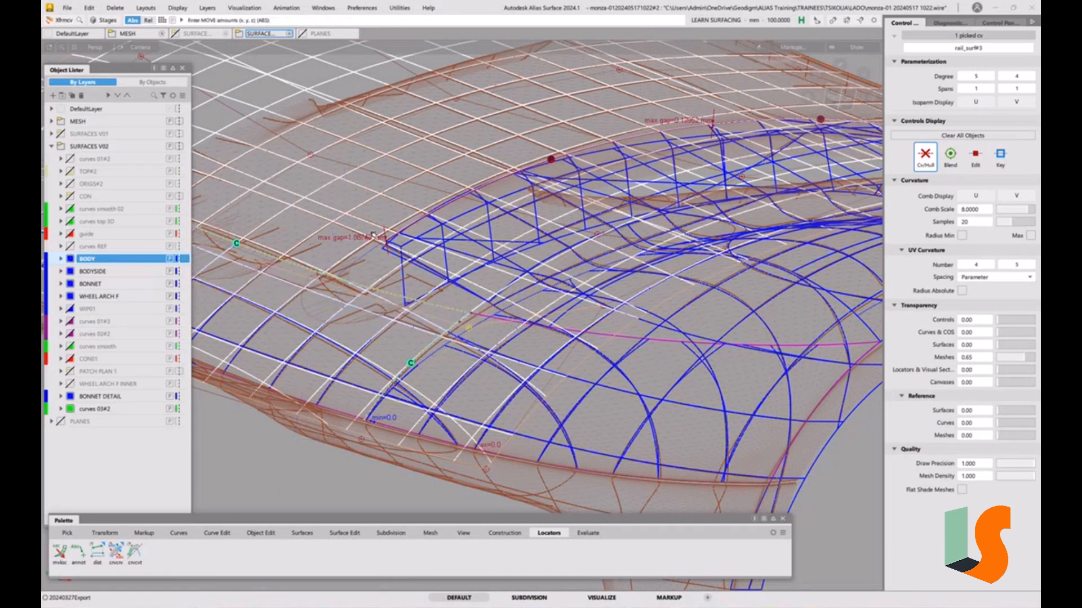
Step: Examine the max gap location and the flow of the cross sections across the corner junction, with nothing picked
scroll(386, 237, "up", 6)
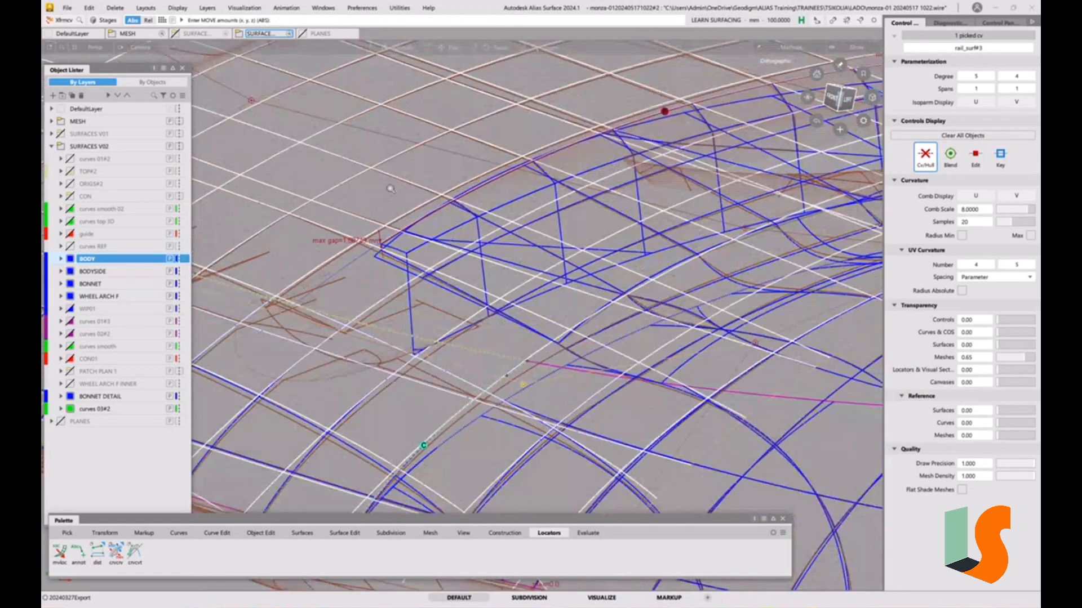
left_click_drag(357, 232, 370, 208, "alt+shift")
right_click_drag(396, 235, 361, 248, "alt+shift")
left_click_drag(440, 299, 474, 305, "alt+shift")
middle_click_drag(474, 304, 459, 290, "alt+shift")
left_click_drag(584, 350, 605, 301, "ctrl+shift")
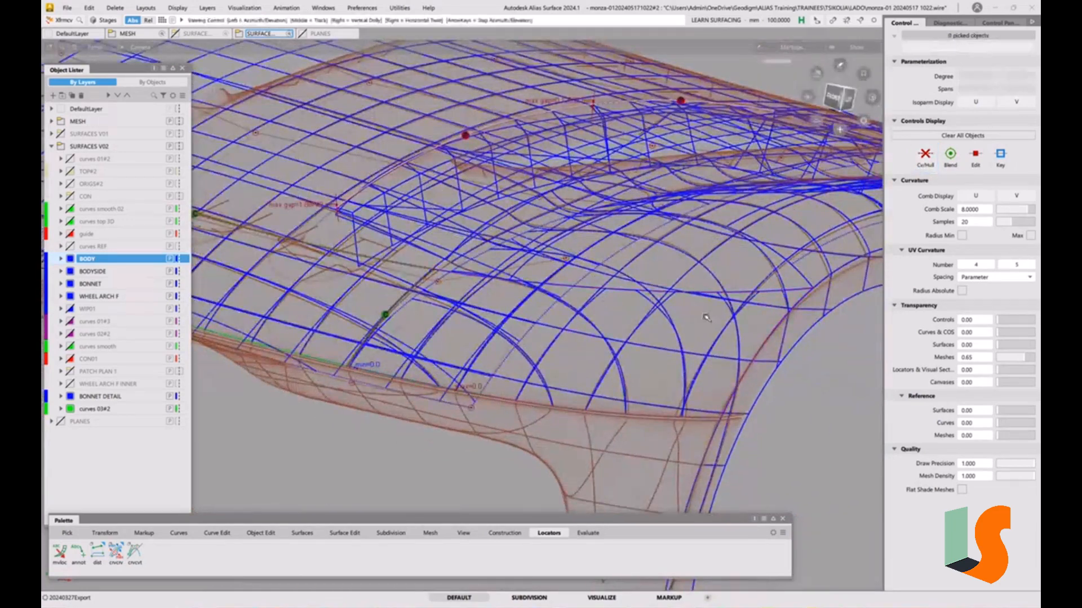
left_click_drag(707, 314, 732, 289, "alt+shift")
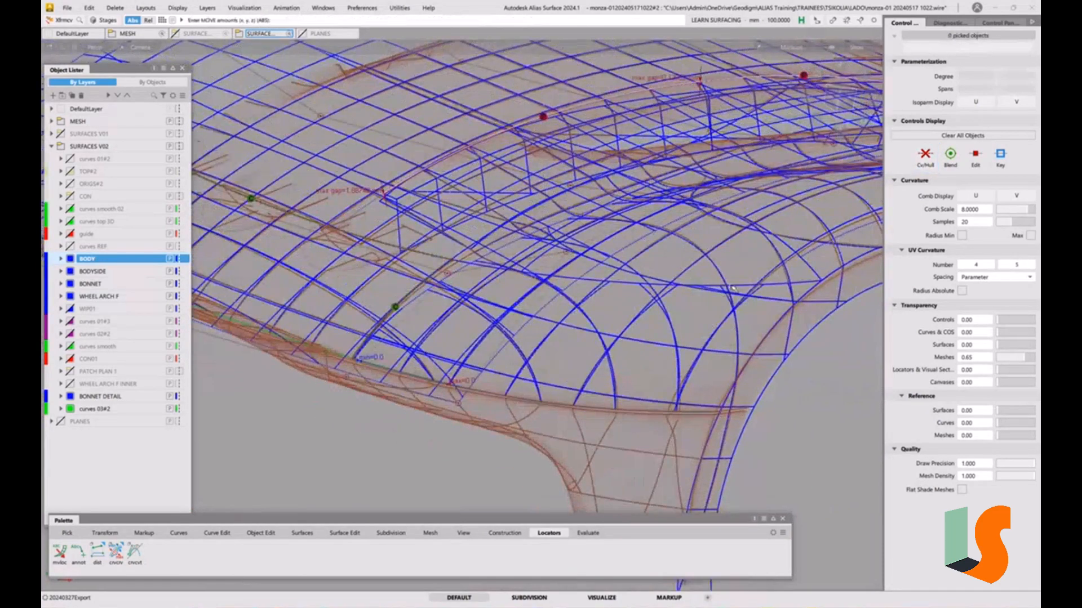
Step: Pick the eight surfaces around the front corner and delete their construction history
mouse_move(682, 337)
left_mouse_down("alt+shift")
mouse_move(624, 379)
mouse_move(567, 366)
mouse_move(563, 382)
left_mouse_up("alt+shift")
left_click_drag(435, 331, 390, 345, "ctrl+shift")
left_click_drag(302, 414, 448, 326)
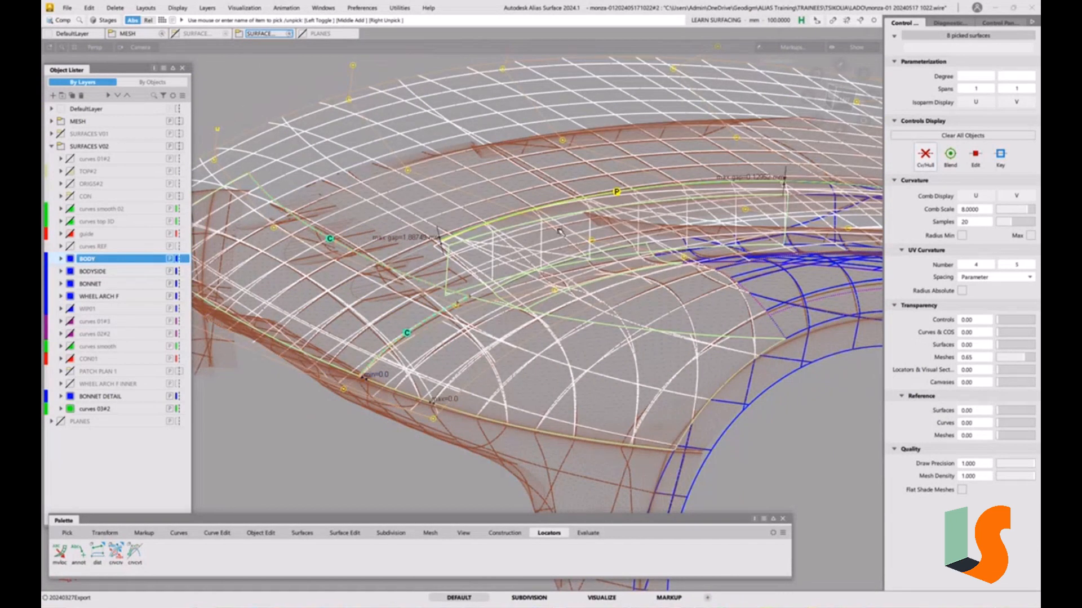
key("alt+shift+d")
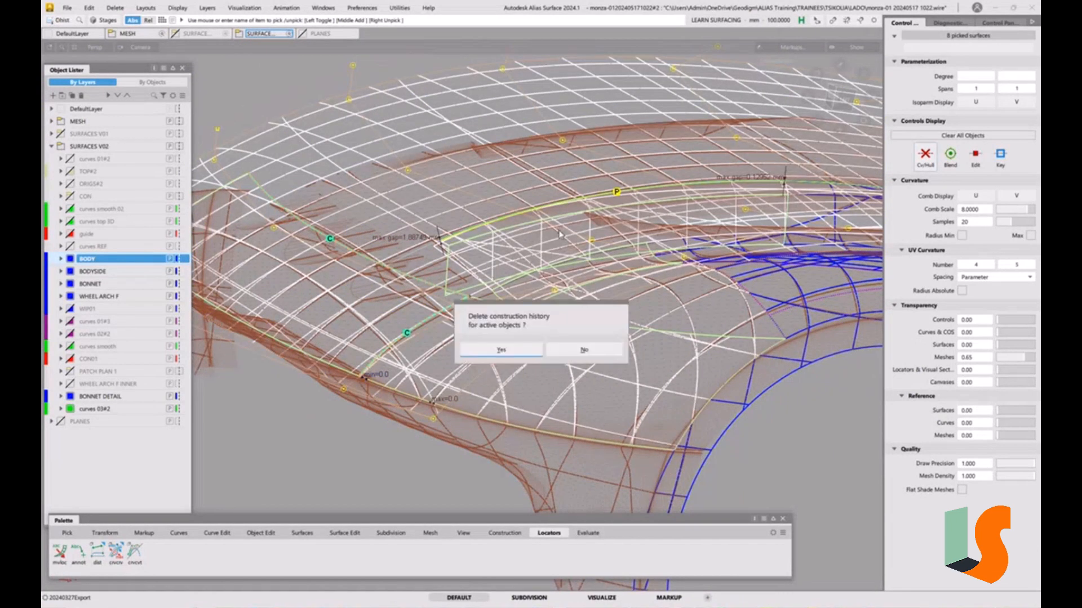
left_click(501, 350)
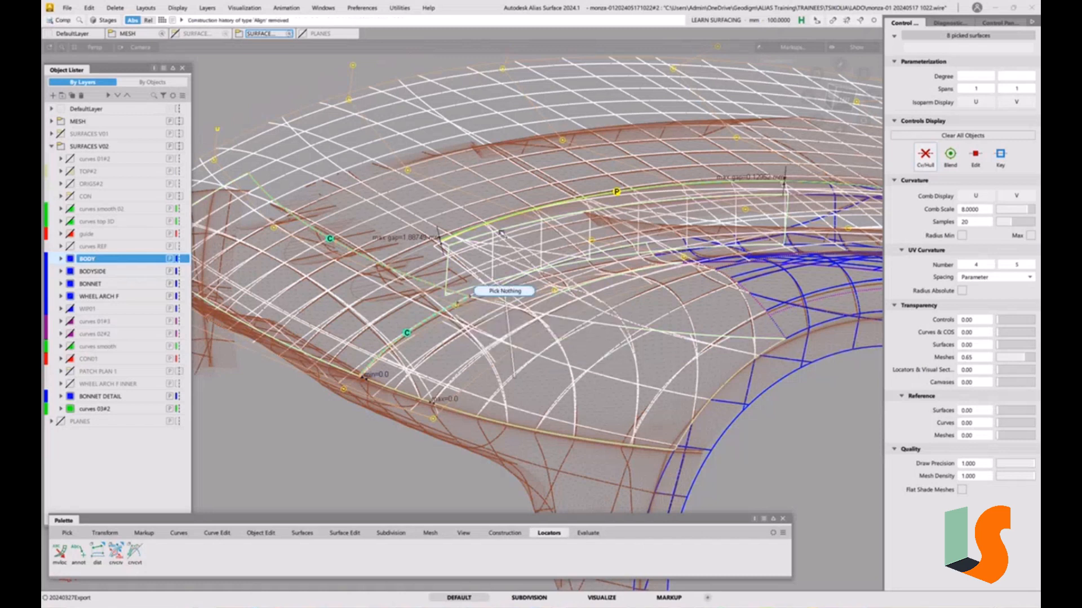
left_click(69, 11)
left_click(87, 109)
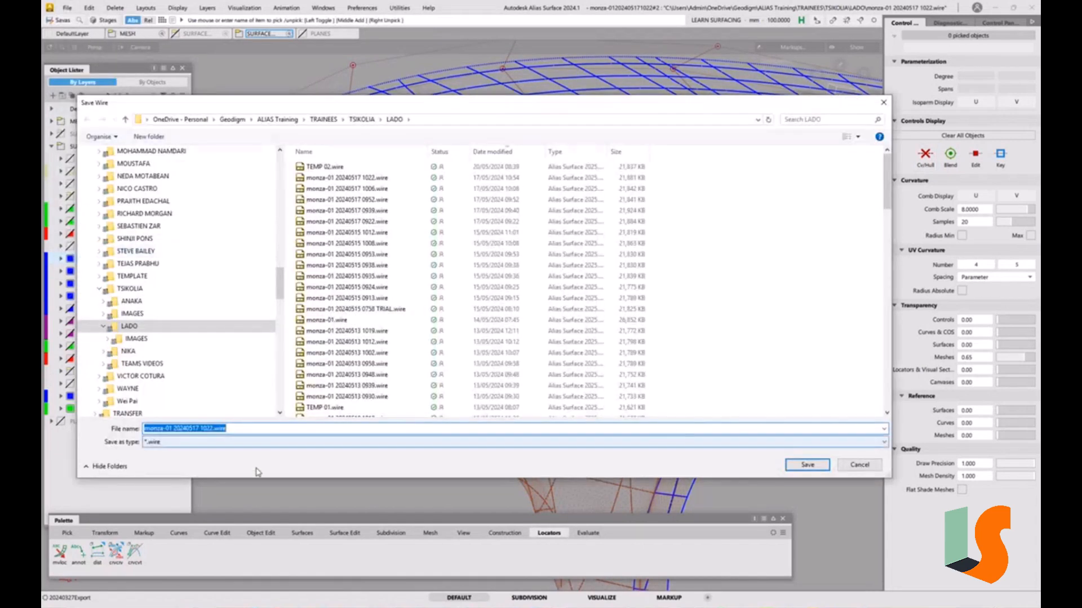
left_click(209, 428)
left_click_drag(191, 427, 286, 427)
type("20")
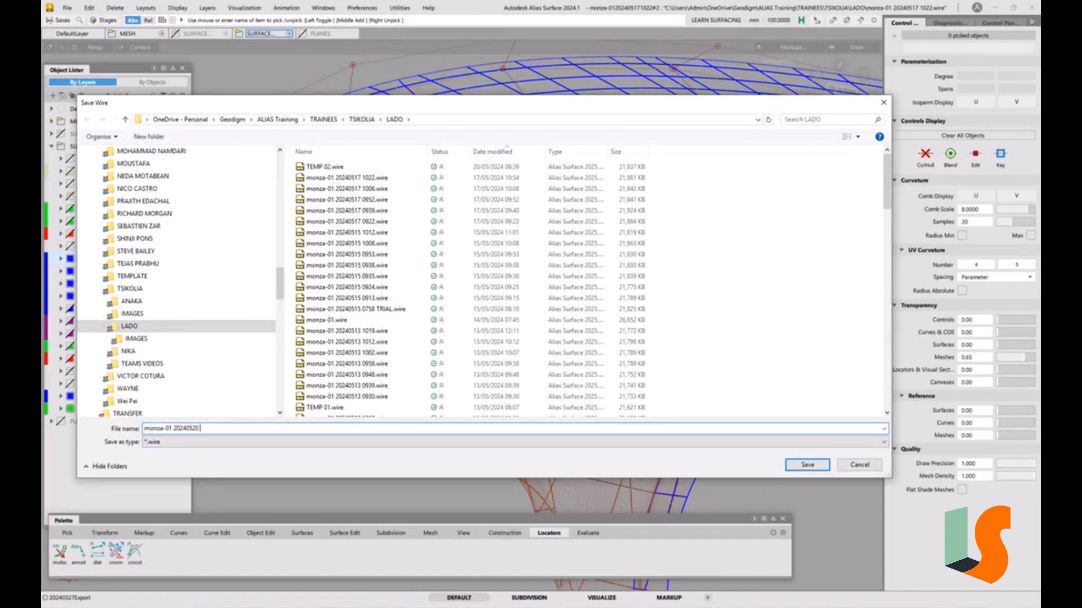
type(" 0920")
key("Return")
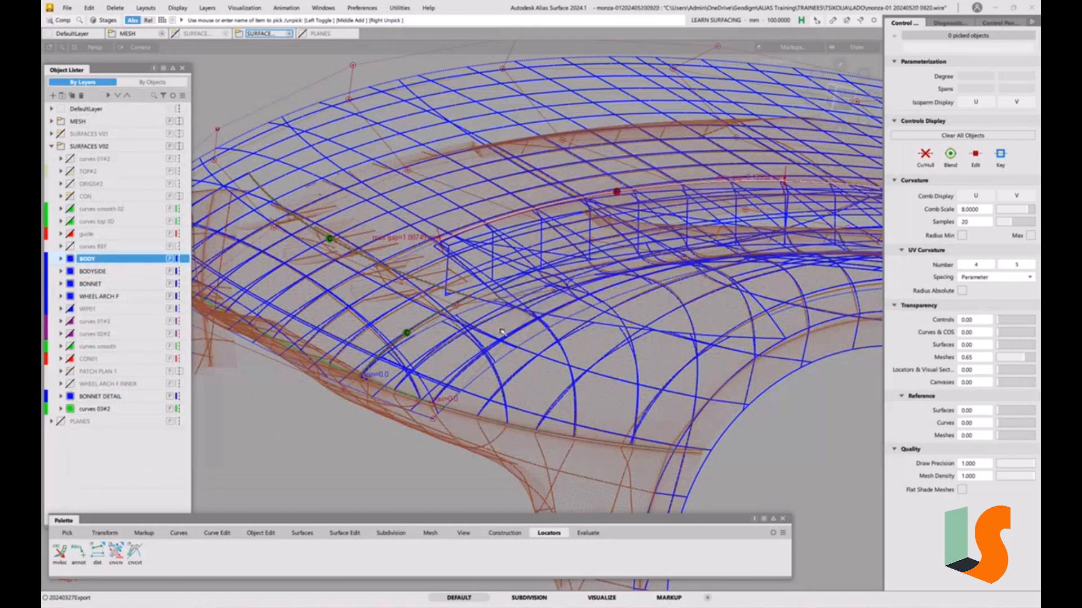
Step: Shorten the lower wing surface from its upper edge by about 159 mm with the Extend tool
left_click_drag(502, 332, 589, 328, "alt+shift")
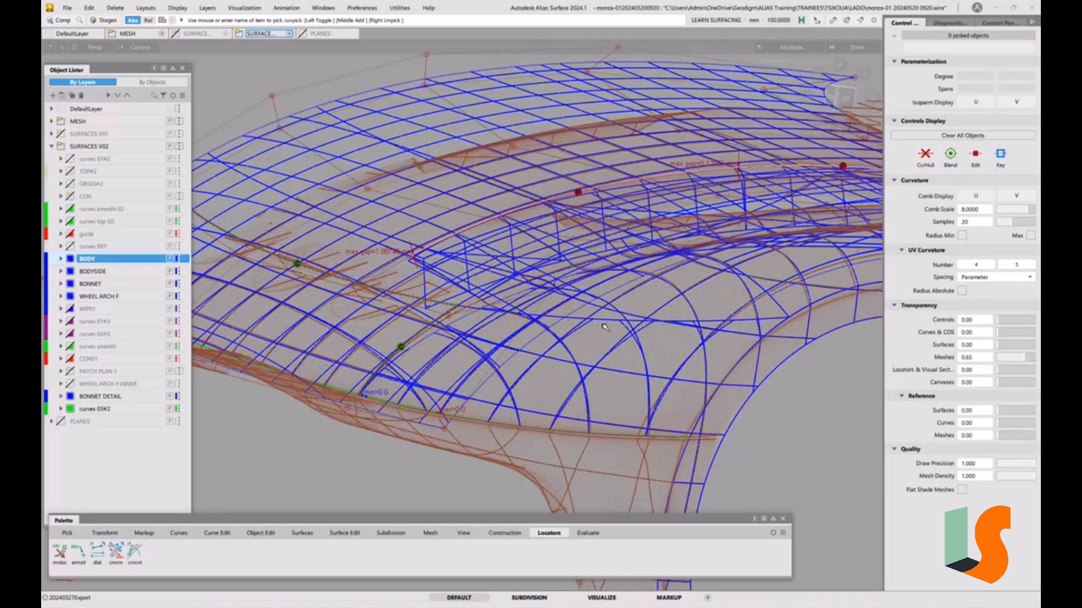
left_click(601, 320)
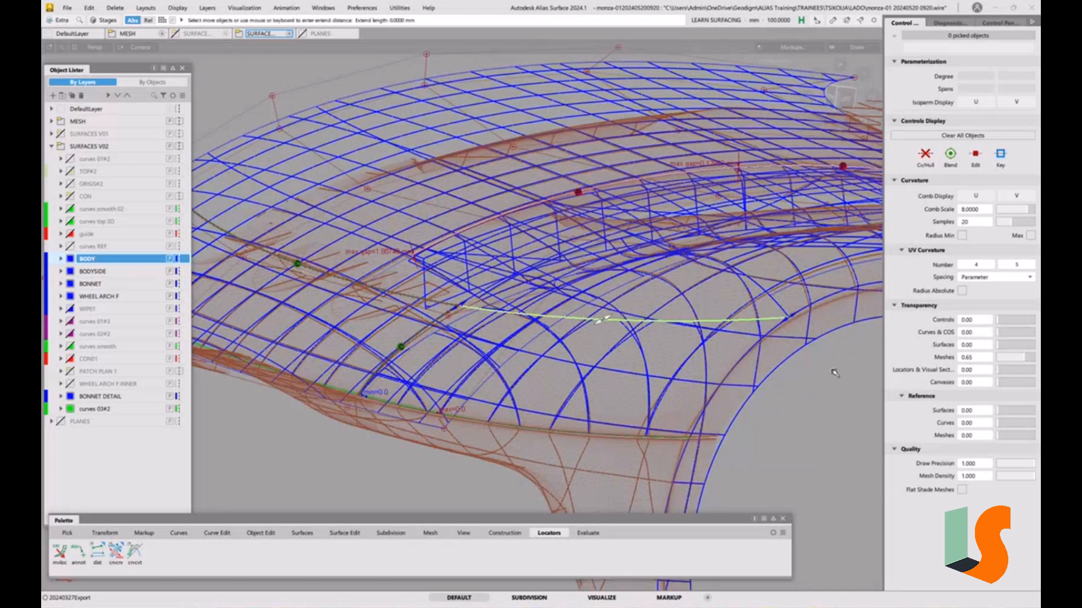
left_click_drag(834, 373, 815, 433)
left_click_drag(726, 403, 653, 357, "alt+shift")
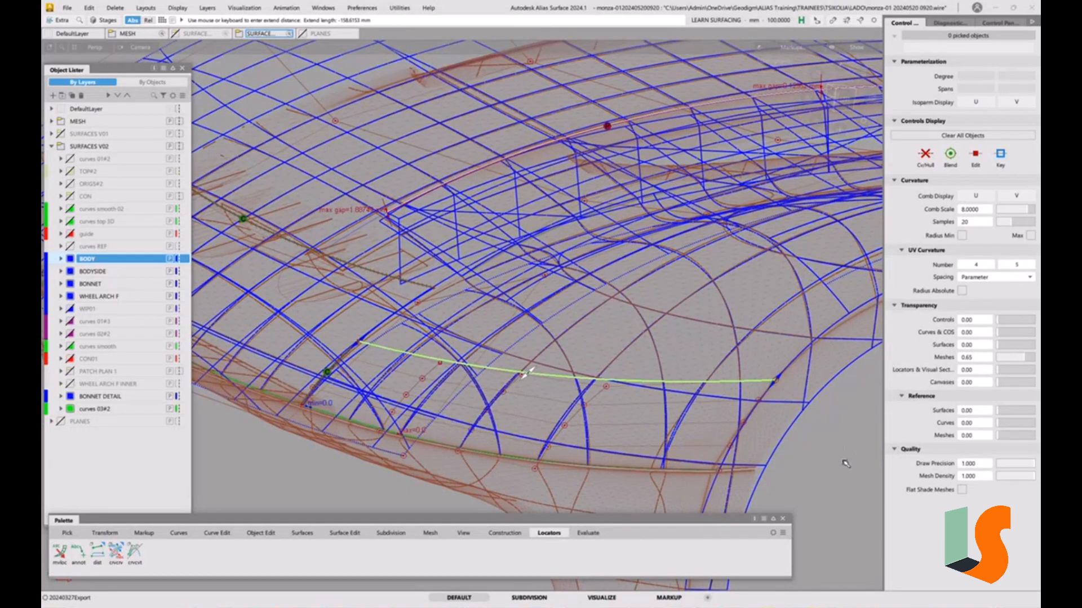
left_click_drag(837, 466, 833, 378)
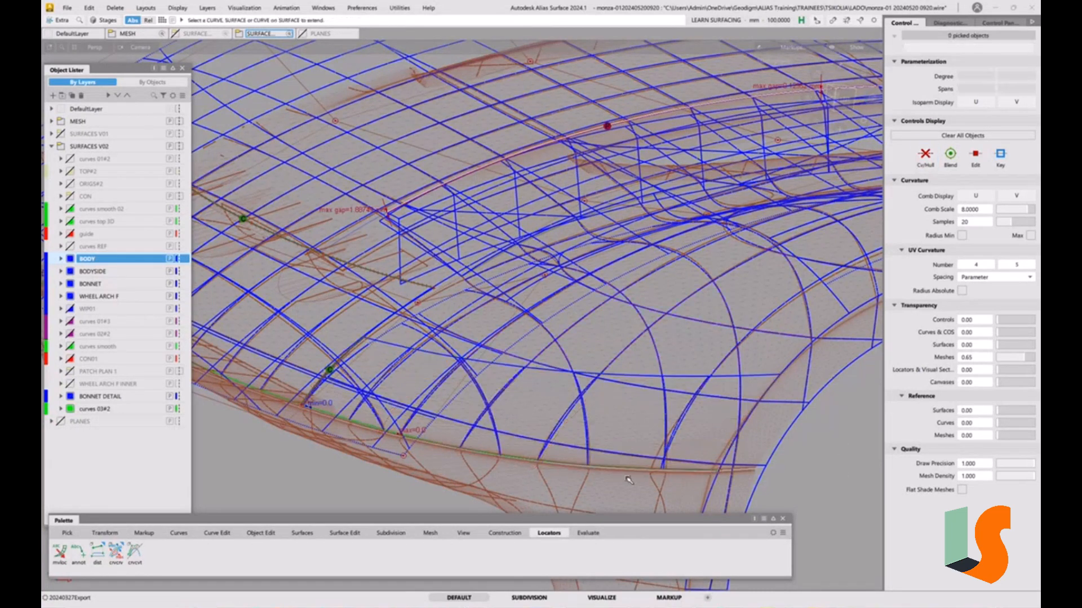
Step: Shorten surface#58 from its lower edge U=1 by about 169 mm with the Extend tool
left_click(564, 465)
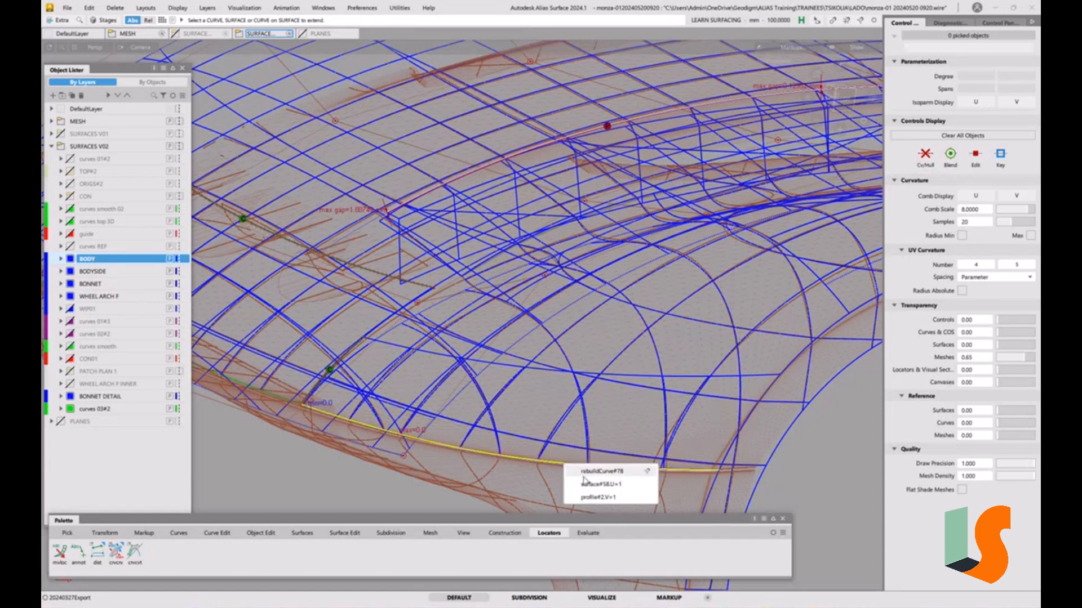
left_click(587, 485)
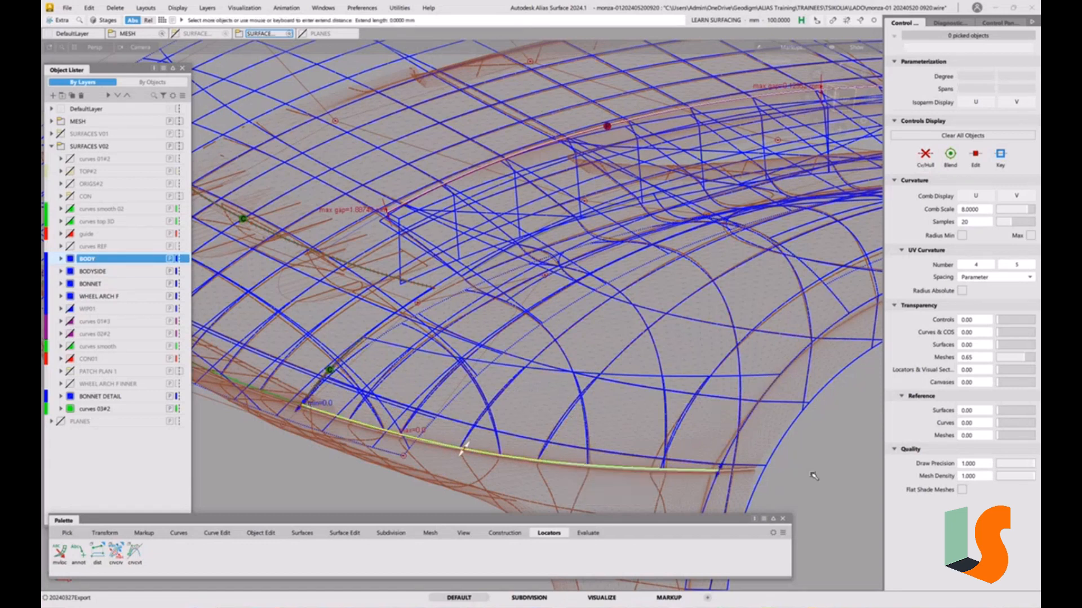
left_click_drag(816, 472, 839, 417)
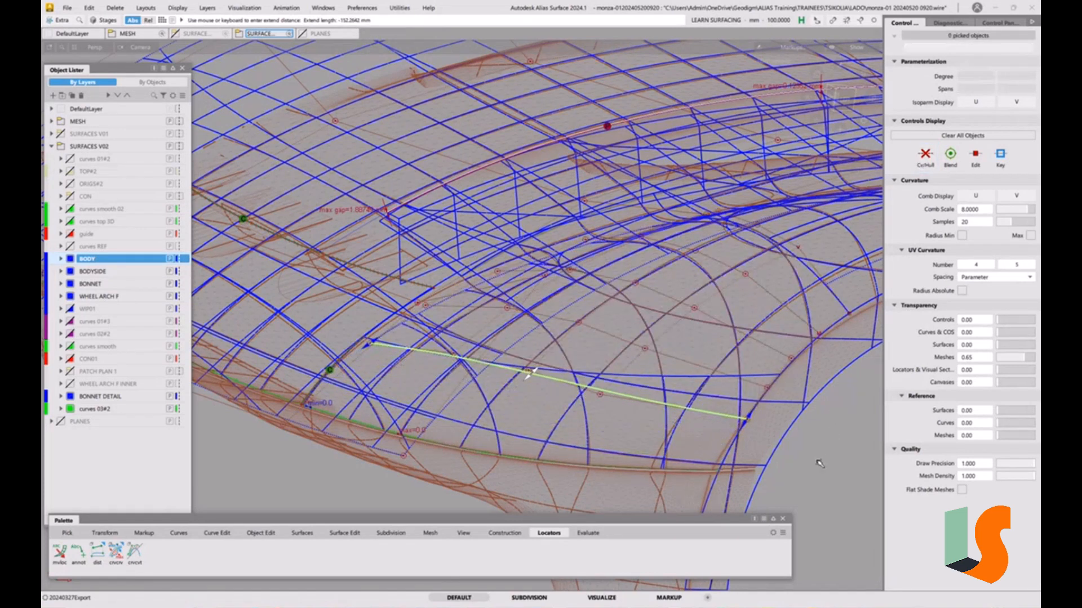
left_click_drag(820, 463, 822, 445)
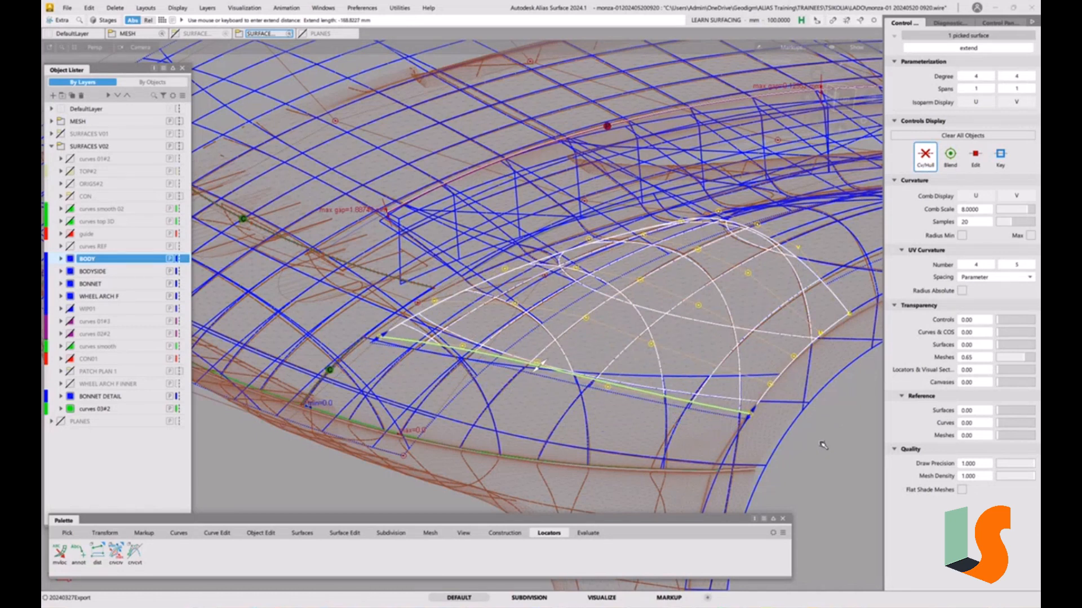
left_click_drag(823, 445, 822, 445)
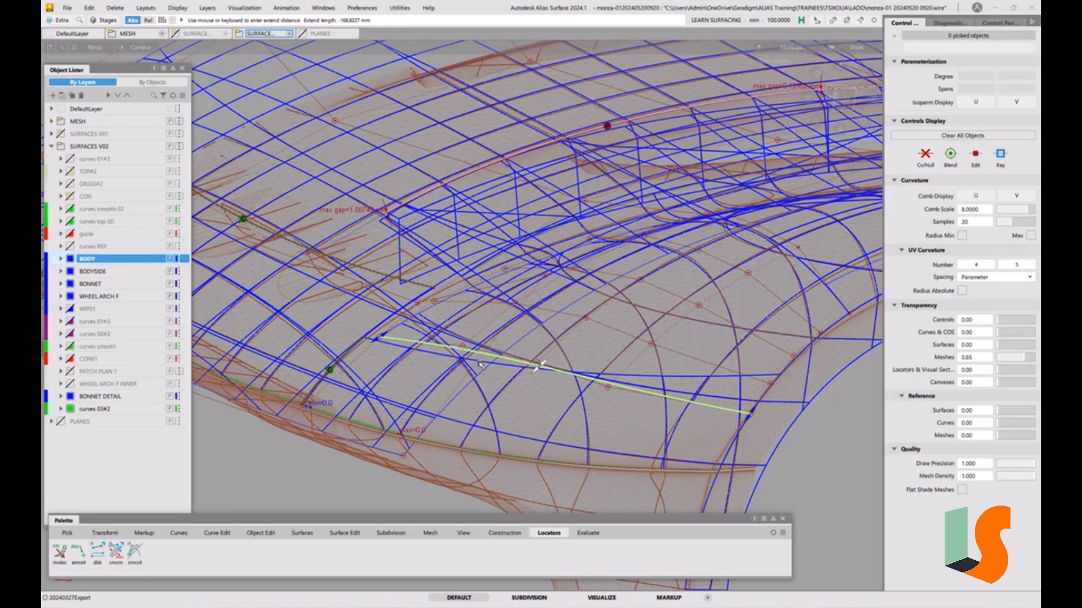
Step: Extend the lower wing surface's upper edge by about 40 mm and pick nothing
left_click(498, 365)
left_click_drag(821, 475, 839, 492)
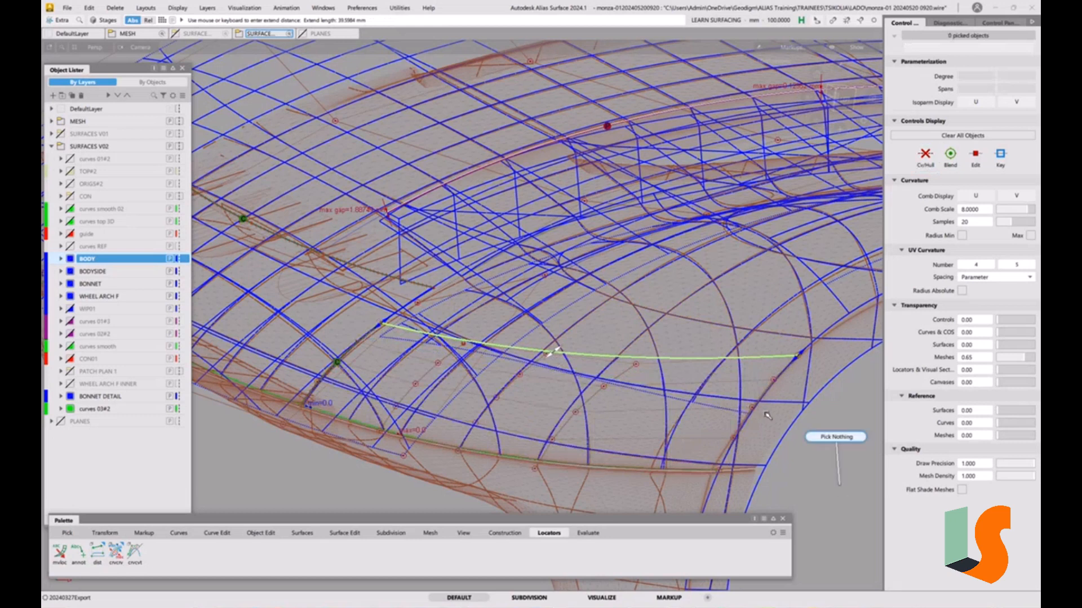
left_click(833, 437)
Step: Pick surface#58 and clear the cross sections from all objects with the Cross Section Editor
left_click(639, 392)
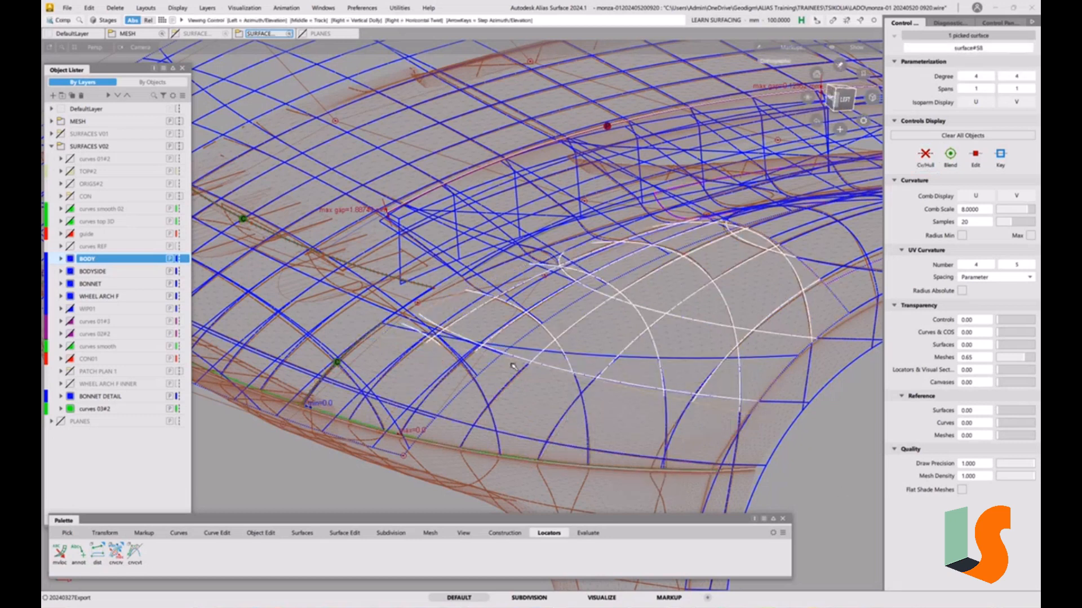
left_click_drag(639, 393, 605, 389, "alt+shift")
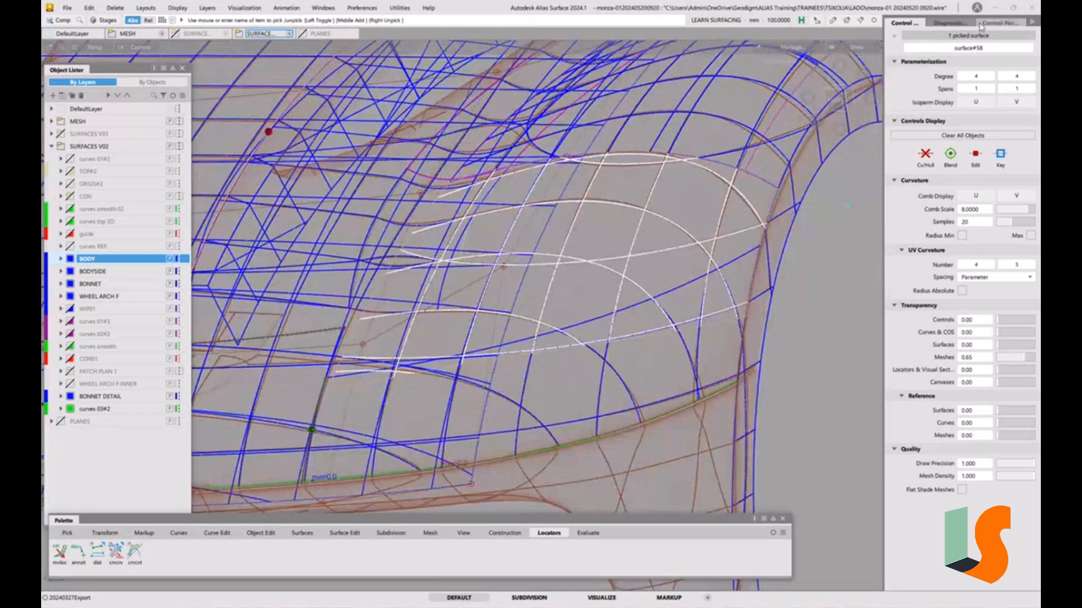
left_click(1000, 23)
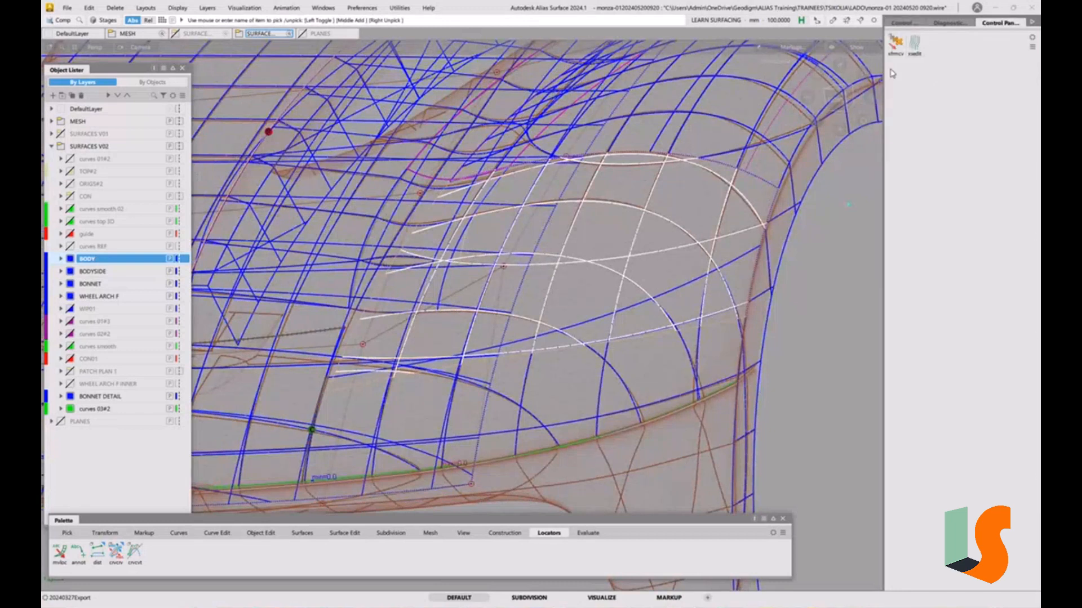
left_click(915, 42)
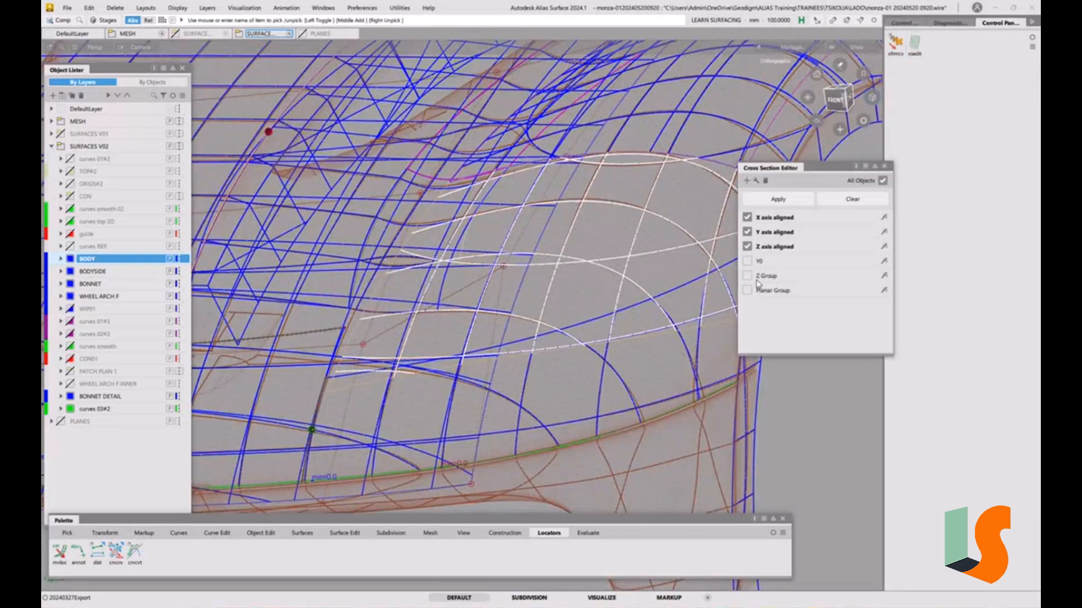
left_click(829, 200)
left_click(884, 168)
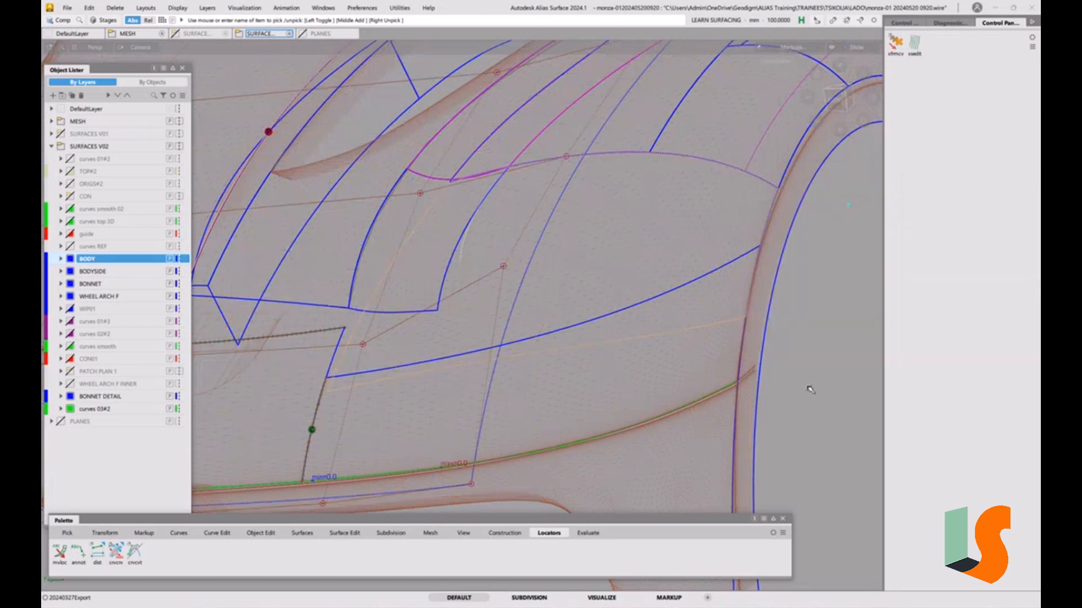
Step: Show CVs and hulls on surface#58 and leave nothing picked
left_click_drag(678, 343, 678, 343)
left_click_drag(664, 280, 673, 305)
left_click_drag(704, 371, 697, 322, "ctrl+shift")
left_click_drag(704, 322, 665, 319, "alt+shift")
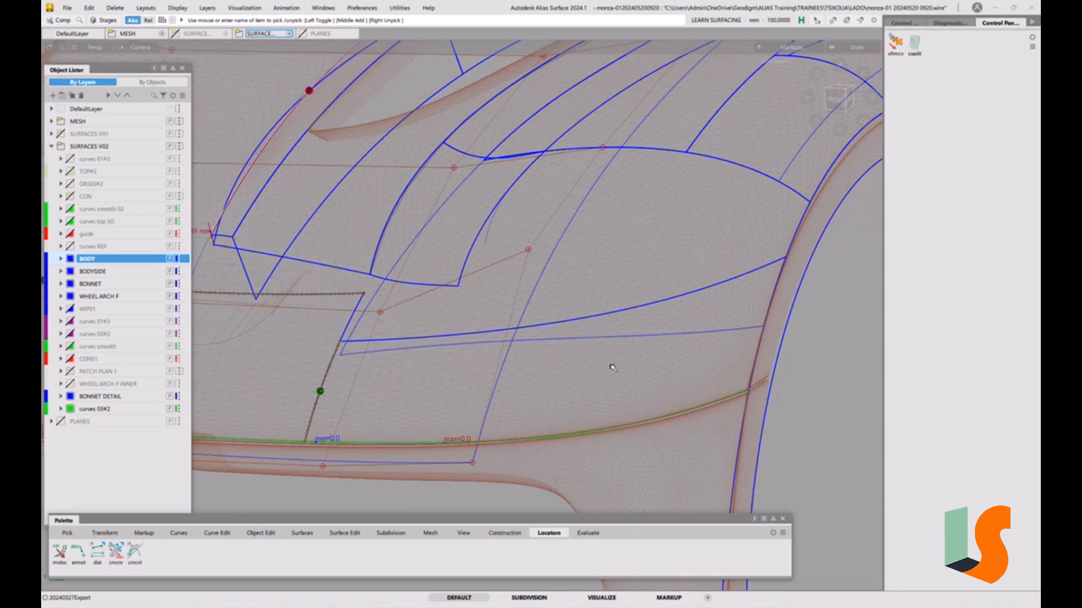
mouse_move(613, 334)
left_mouse_down("alt+shift")
mouse_move(640, 350)
mouse_move(582, 350)
mouse_move(599, 341)
left_mouse_up("alt+shift")
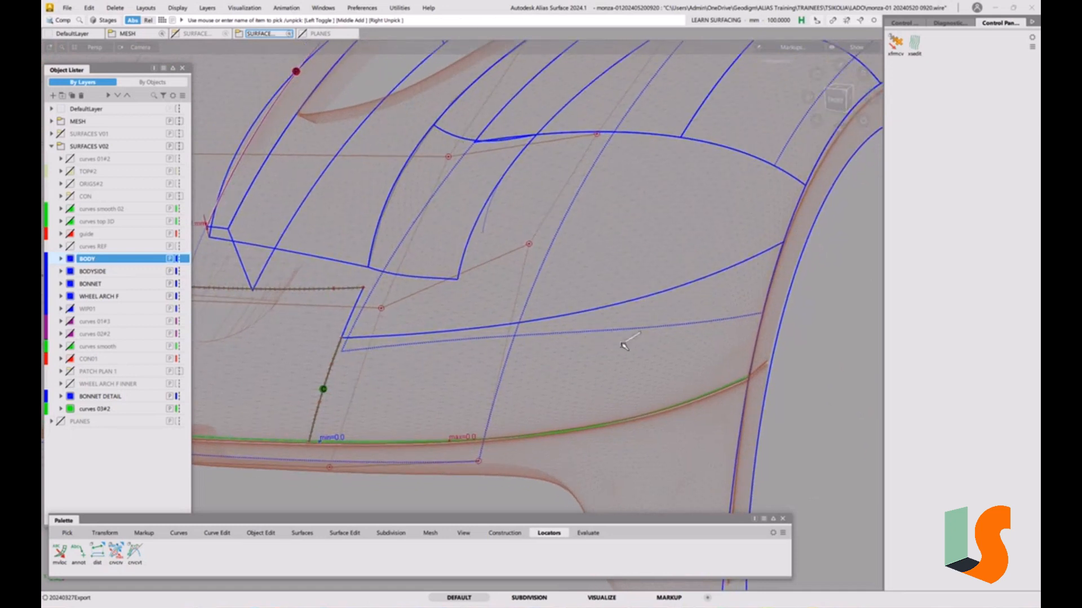
left_click(624, 328)
left_click(916, 25)
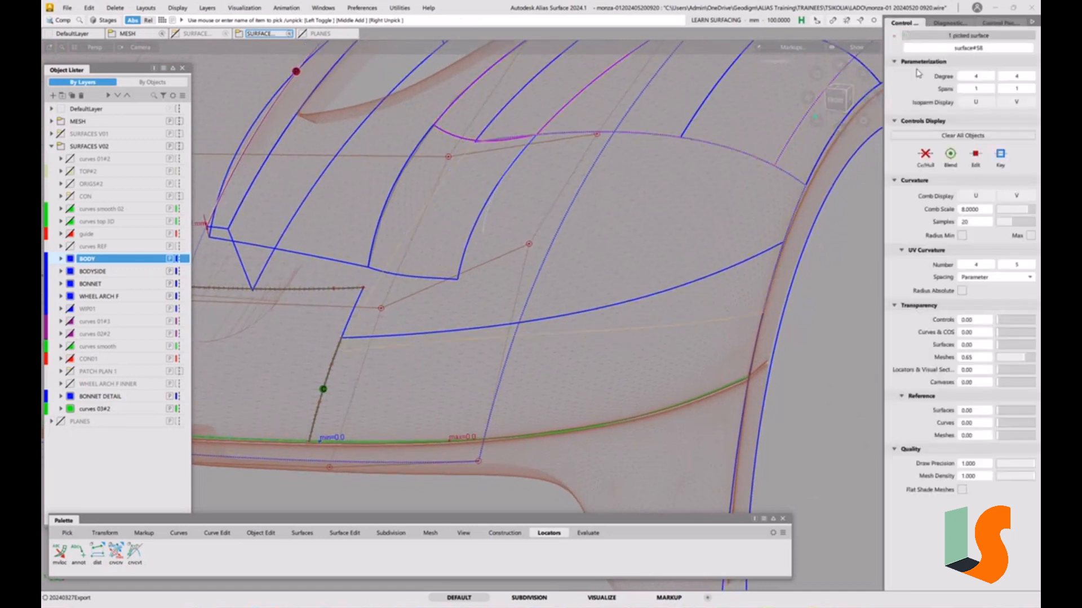
left_click(924, 156)
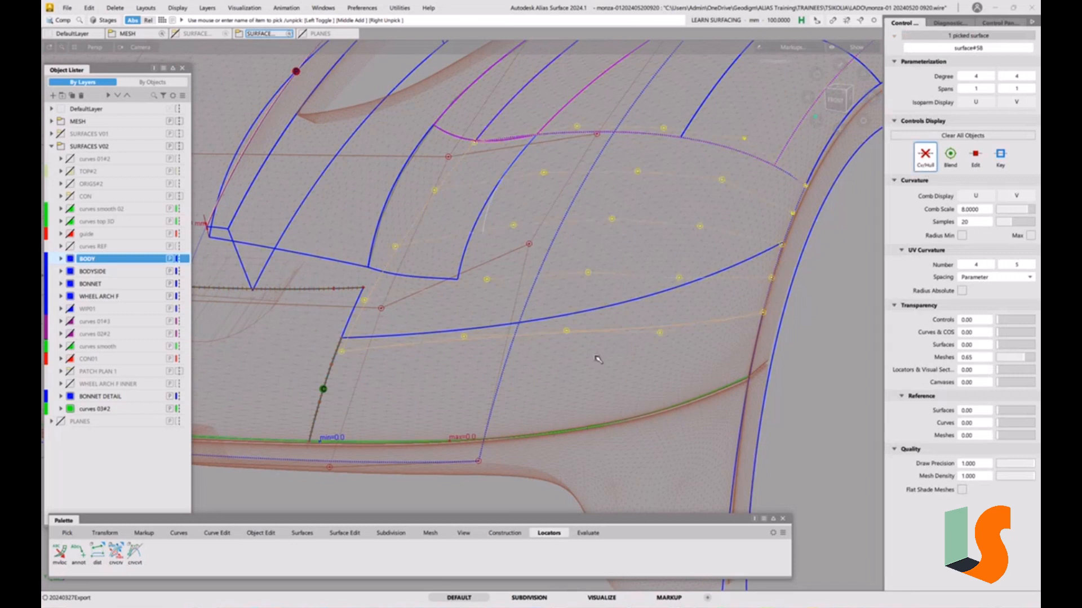
left_click(620, 407)
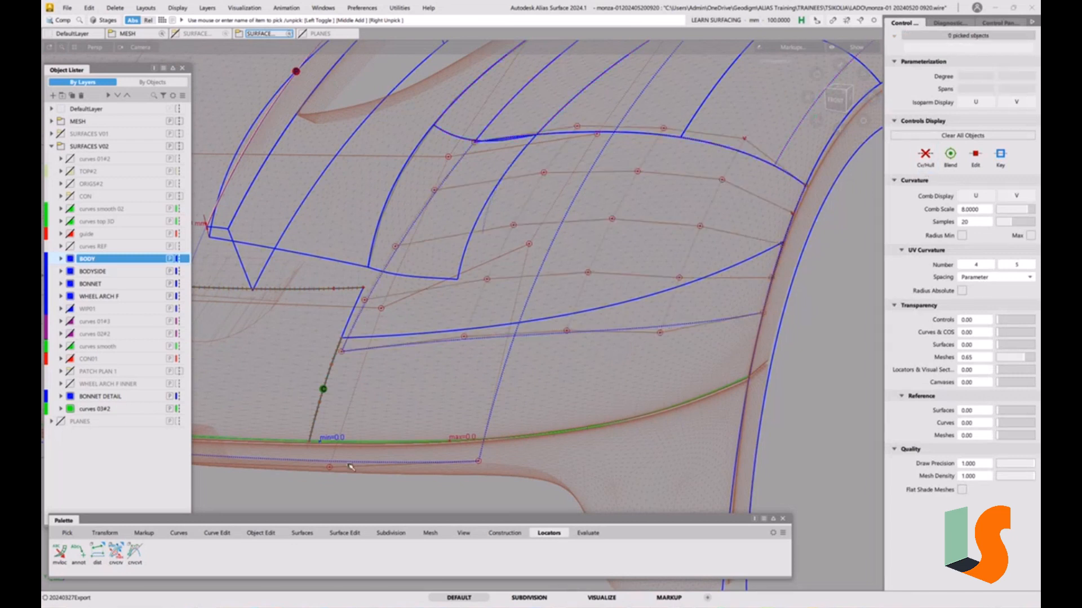
Step: Draw a straight CV curve just above surface#58's lower edge, from its front corner to the wheel arch edge
left_click(181, 535)
left_click(60, 555)
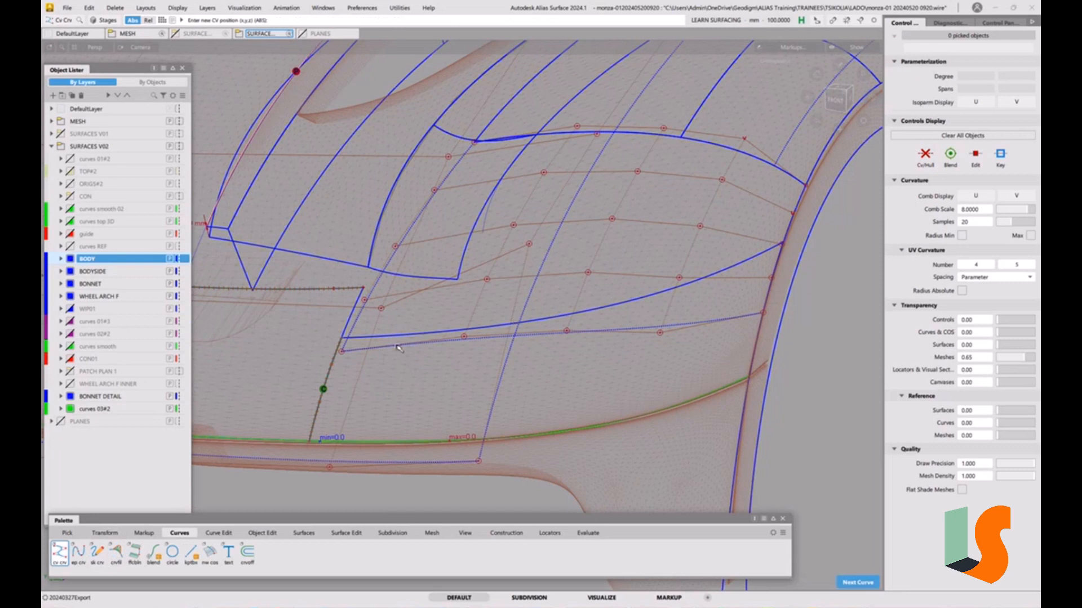
left_click(345, 347)
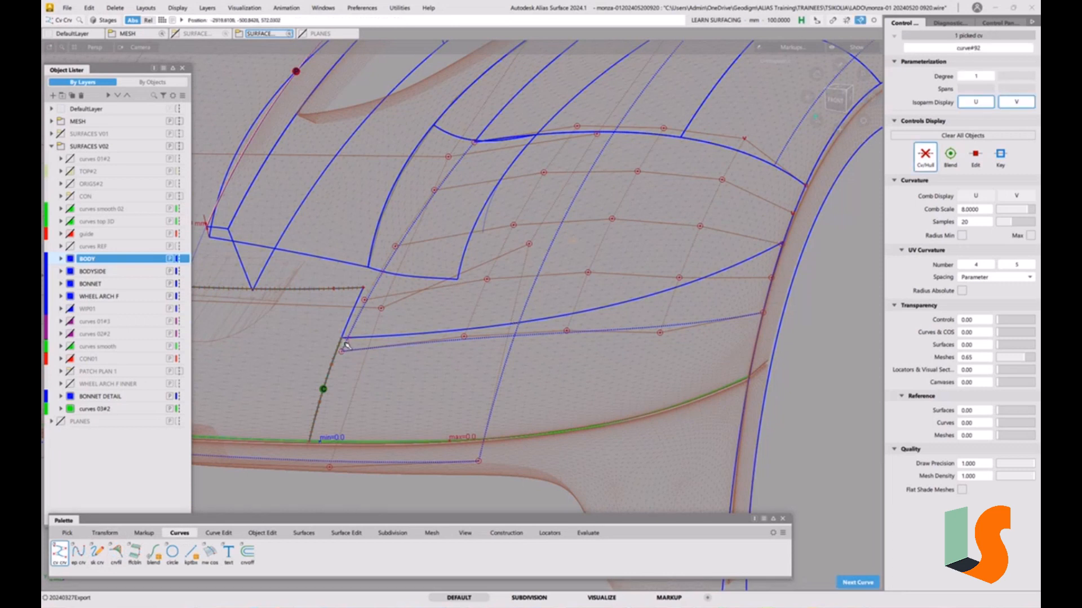
left_click(765, 313)
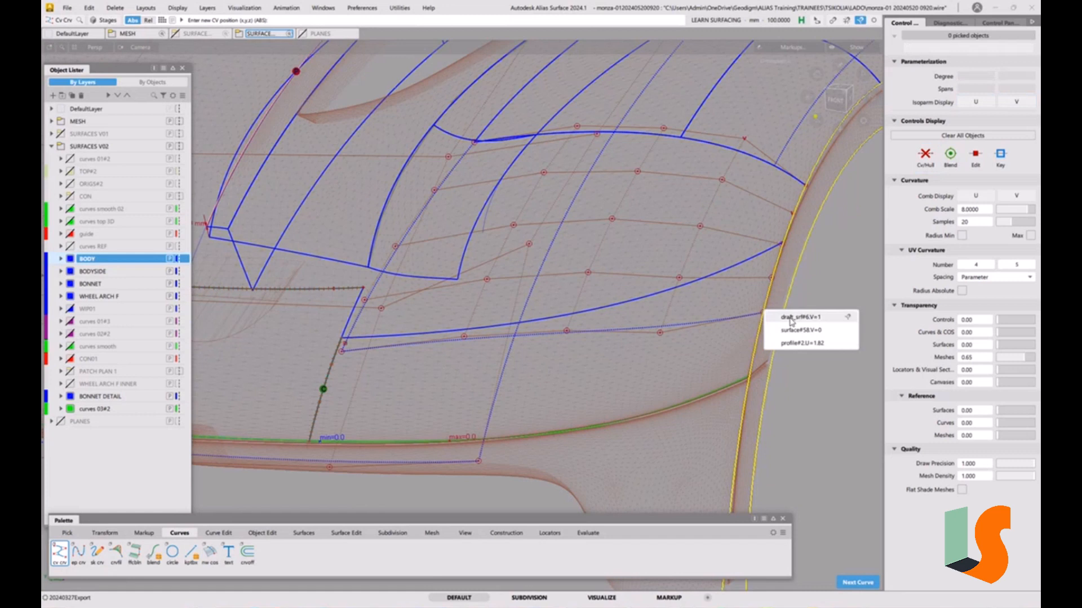
left_click(847, 318)
left_click_drag(847, 319, 836, 332)
key("space")
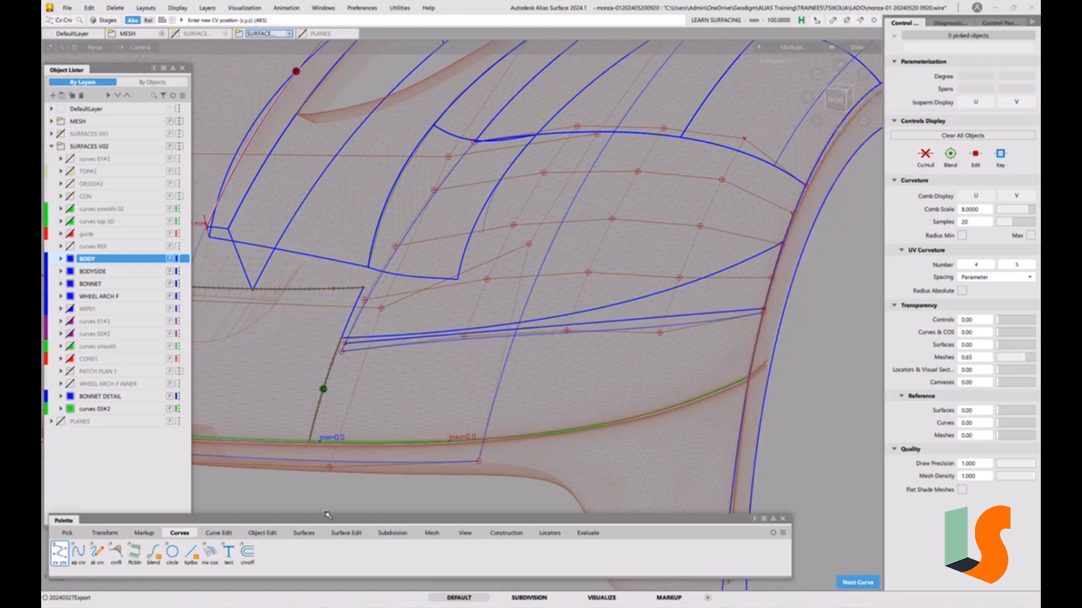
Step: Trim convert surface#58 with the new straight curve projected along the view, keeping the region above it
left_click(261, 533)
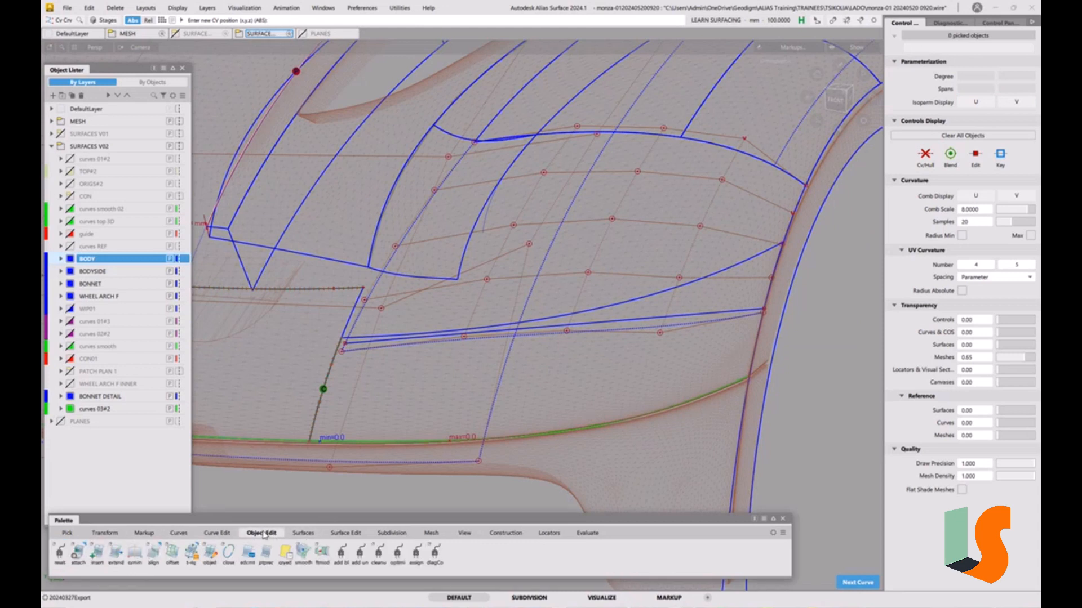
left_click(342, 533)
double_click(78, 554)
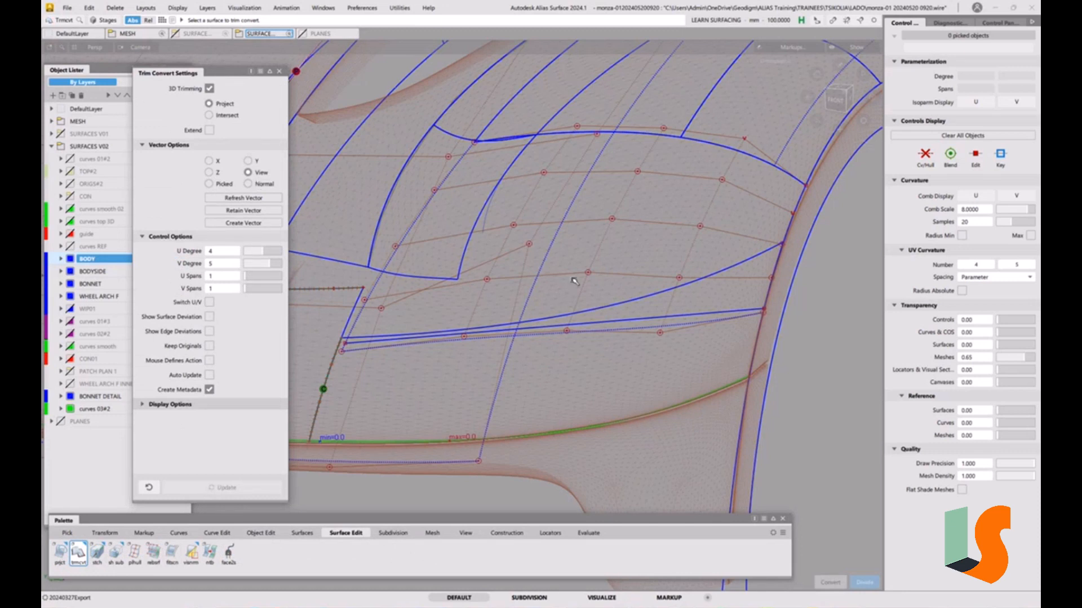
left_click(653, 327)
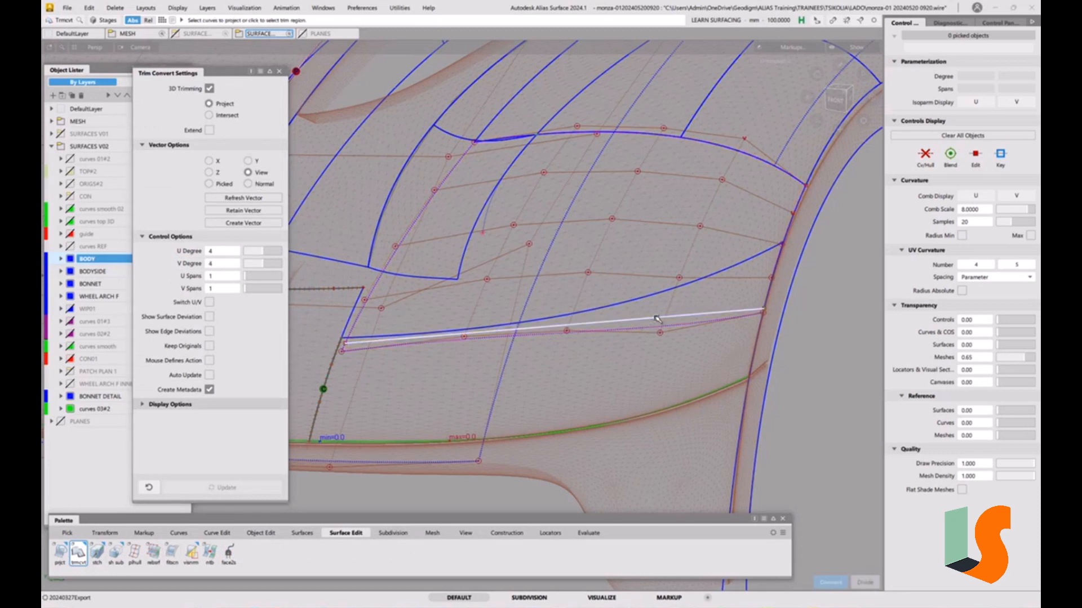
left_click(667, 261)
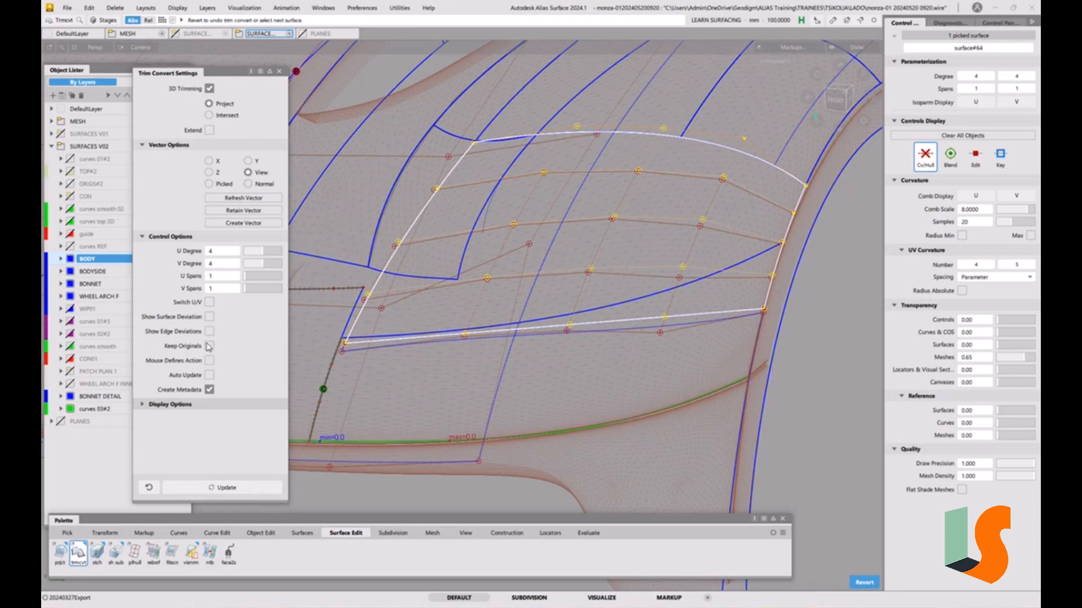
Step: Turn on Show Surface Deviations for the trim conversion and finalise the converted surface
left_click(209, 317)
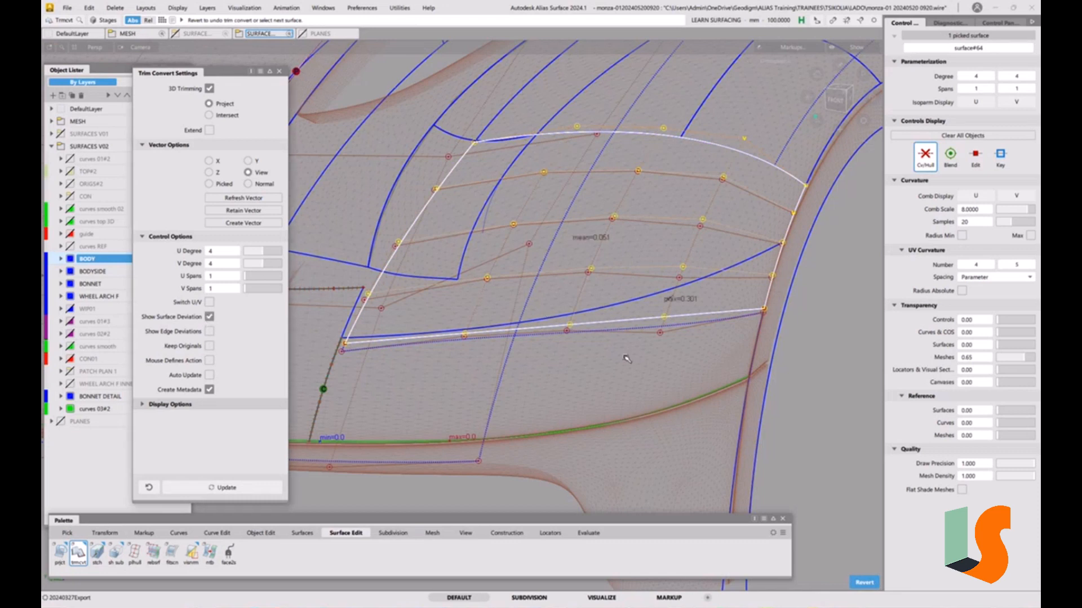
left_click(666, 367)
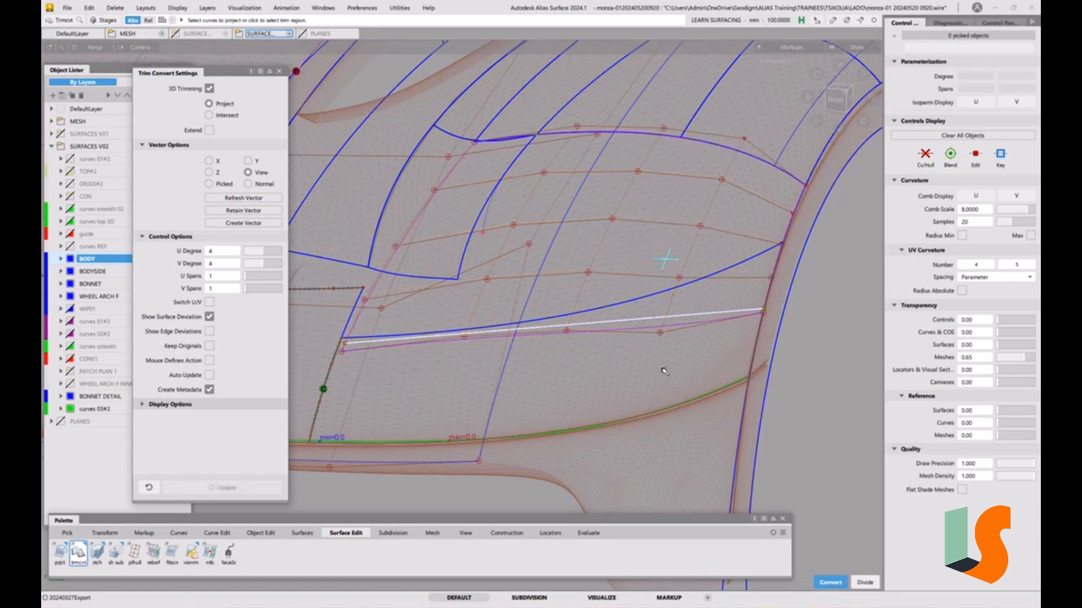
left_click(663, 370)
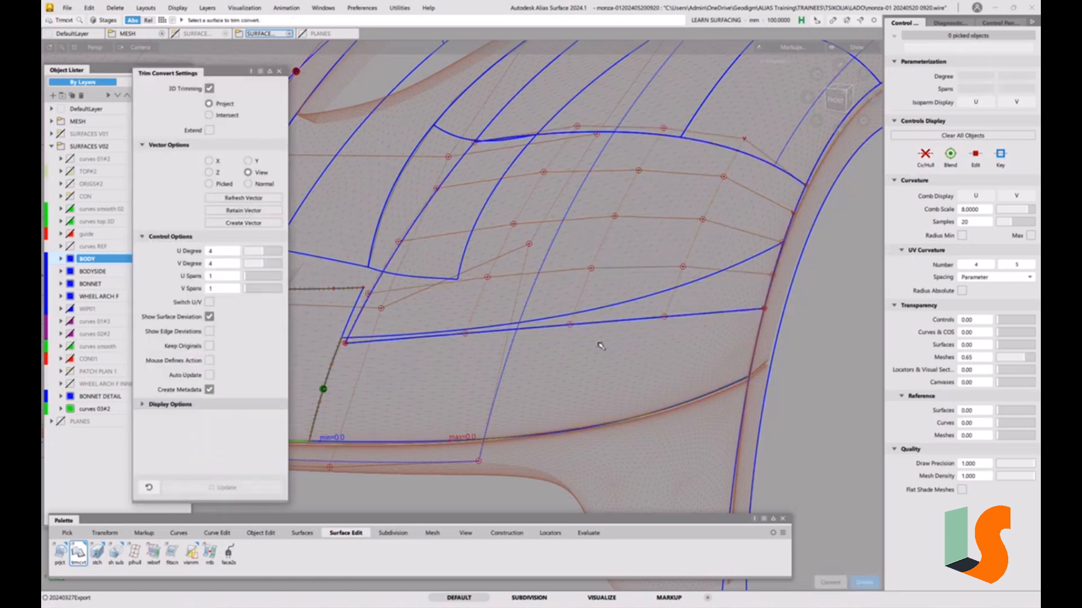
Step: Extend the straight trimming curve (curve#92) past the front corner of the upper wing surface
key("e")
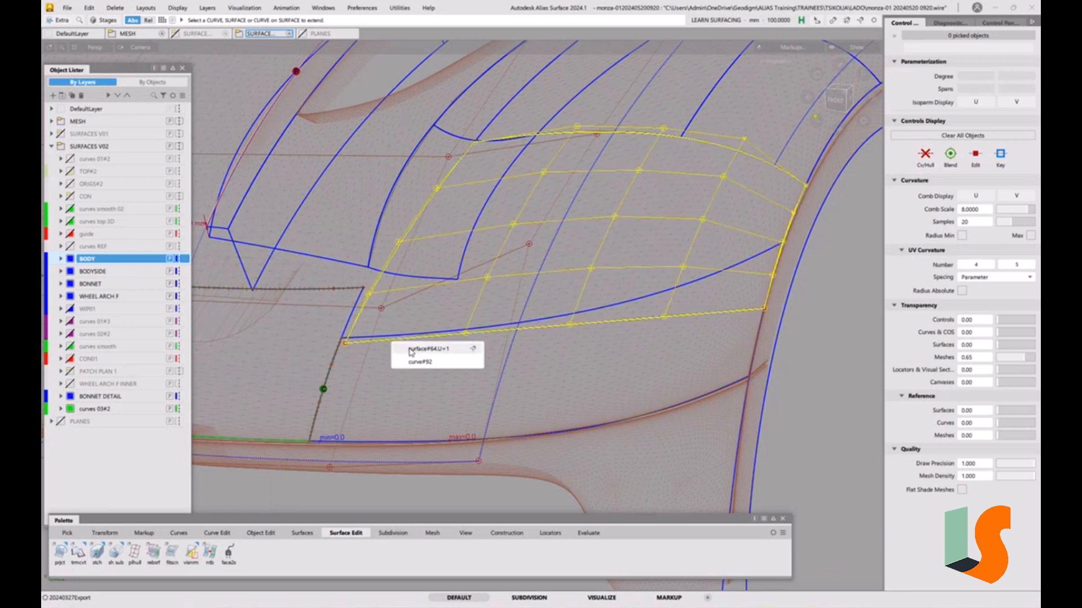
left_click(392, 342)
left_click(642, 401)
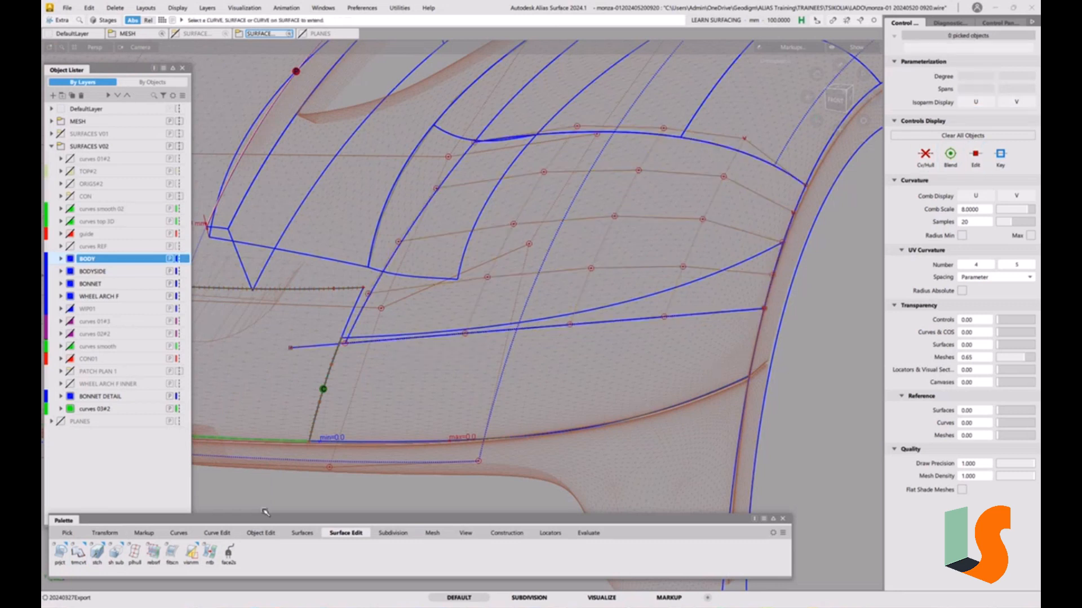
Step: Show CVs and hulls on the lower wing surface profile#2 and leave nothing picked
left_click_drag(523, 308, 638, 307, "ctrl+shift")
left_click(640, 304)
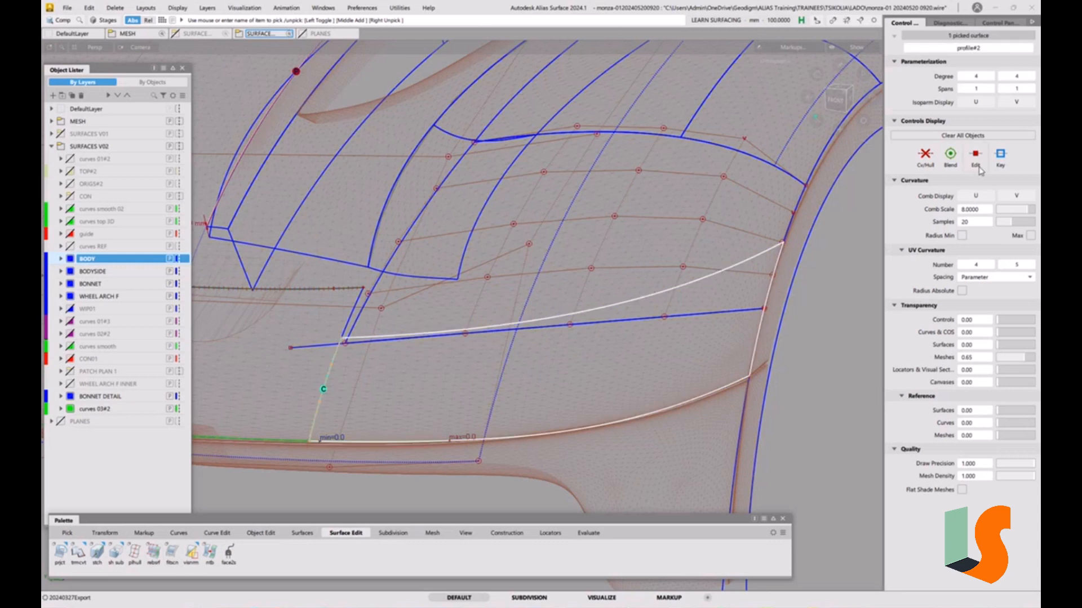
left_click(925, 156)
left_click(791, 449)
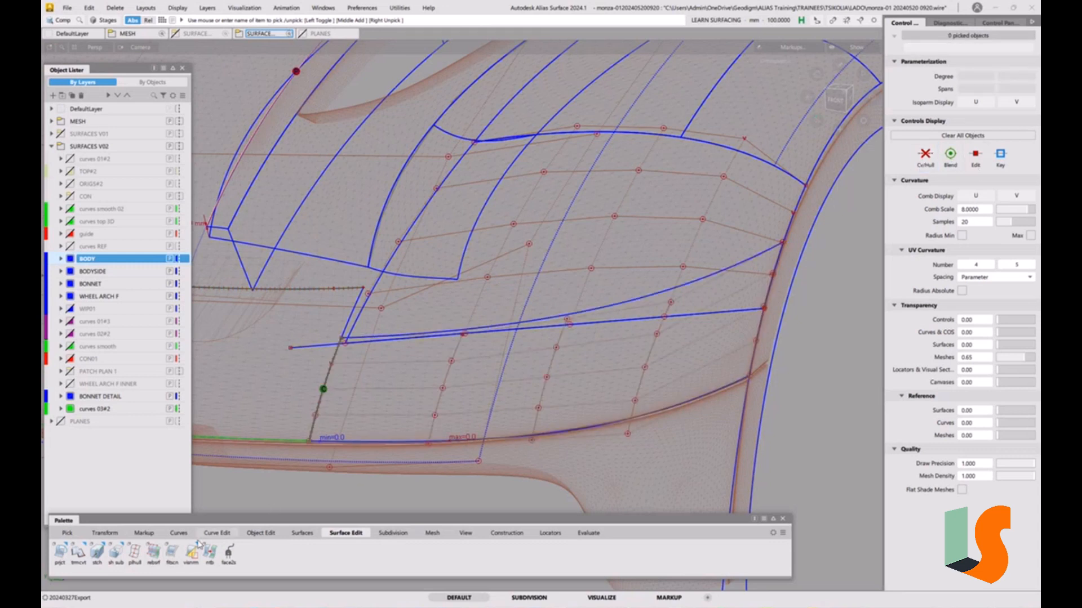
Step: Trim convert profile#2 with the extended straight curve projected along the view, keeping the region below it
double_click(78, 554)
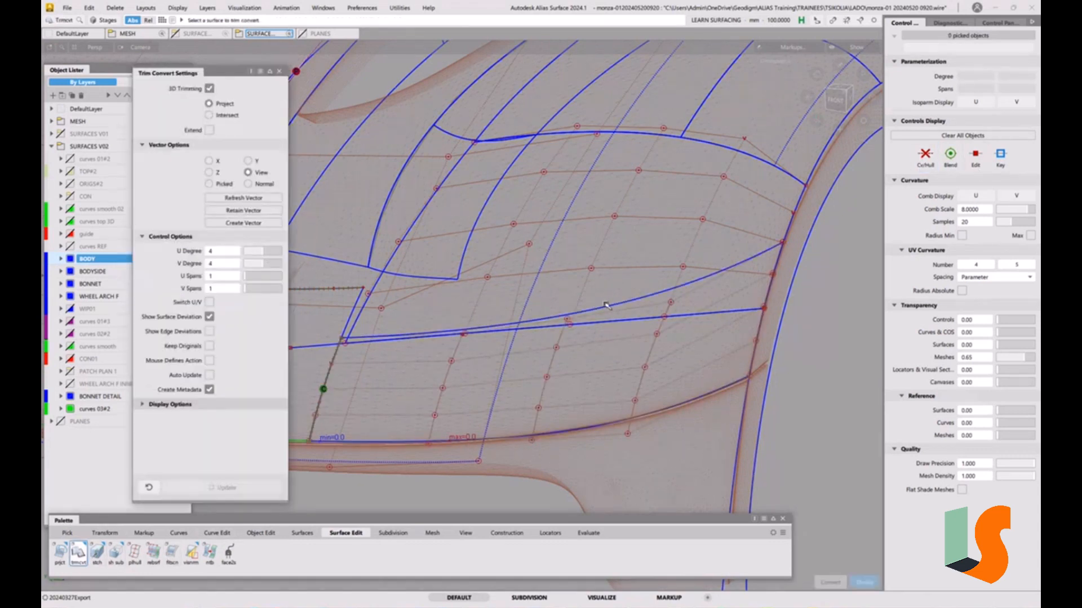
left_click(311, 347)
left_click(395, 376)
key("space")
key("space")
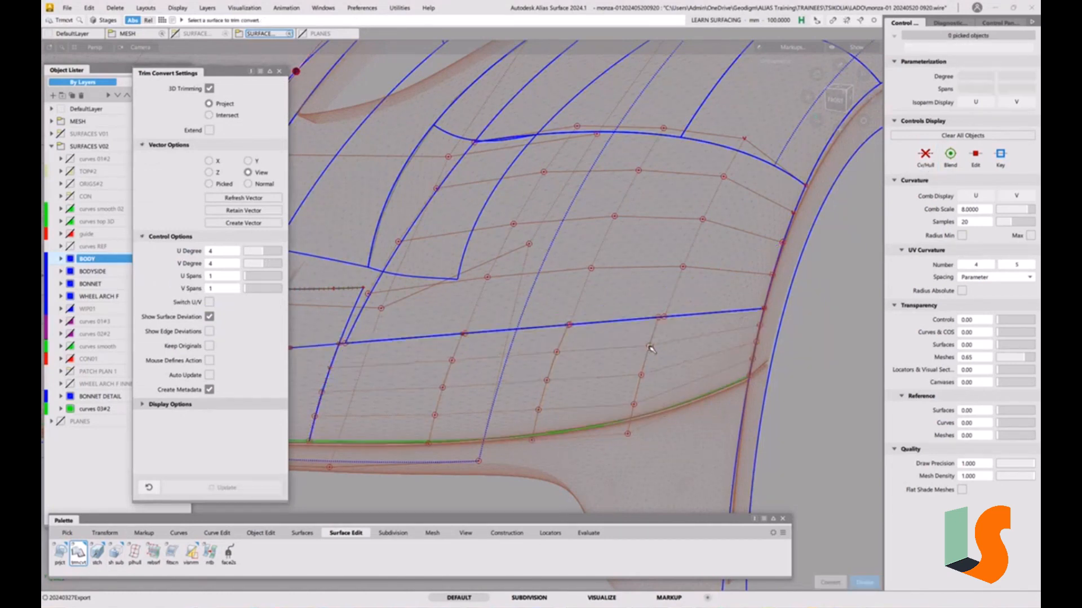
key("grave")
key("grave")
Step: Delete the straight trimming curve curve#92 at the wing split
left_click_drag(695, 313, 652, 333, "alt+shift")
left_click(660, 296)
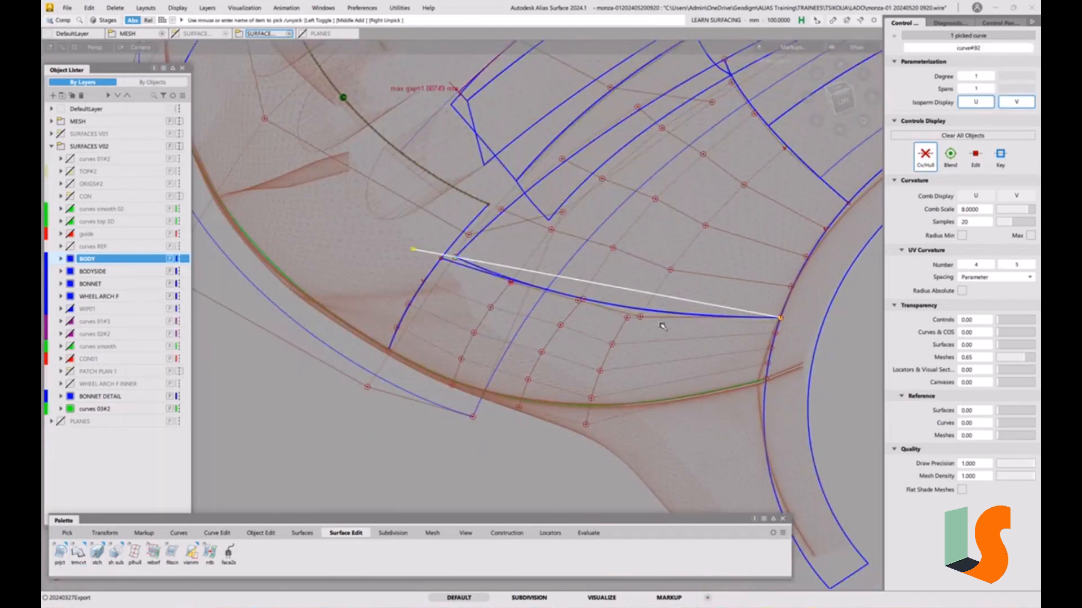
key("Delete")
left_click(501, 338)
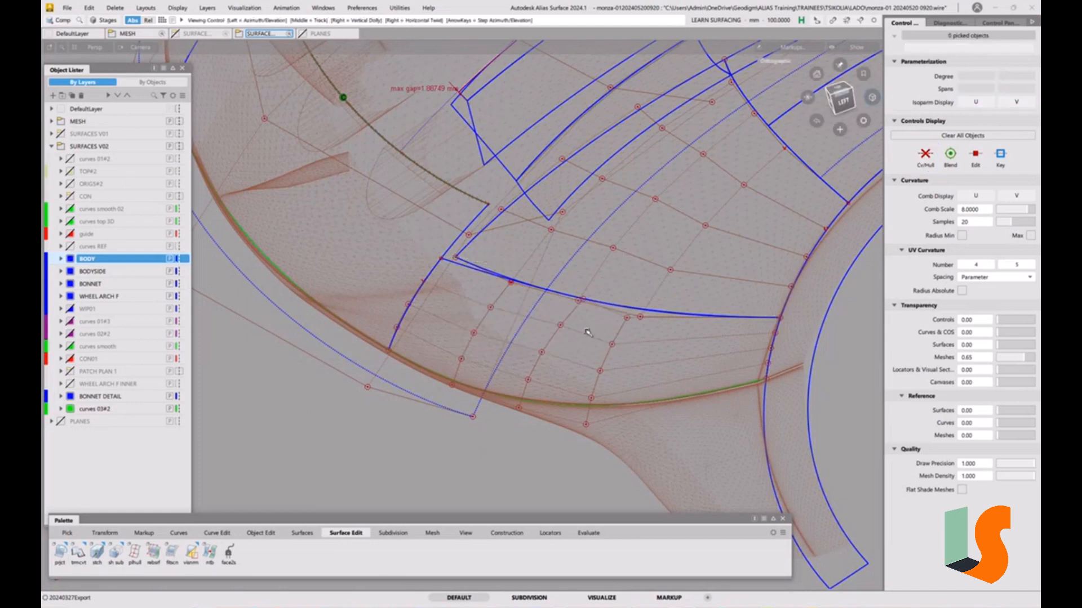
Step: Check G0 positional continuity along the wheel arch edges of the upper and lower wing surfaces
left_click_drag(584, 330, 559, 395, "alt+shift")
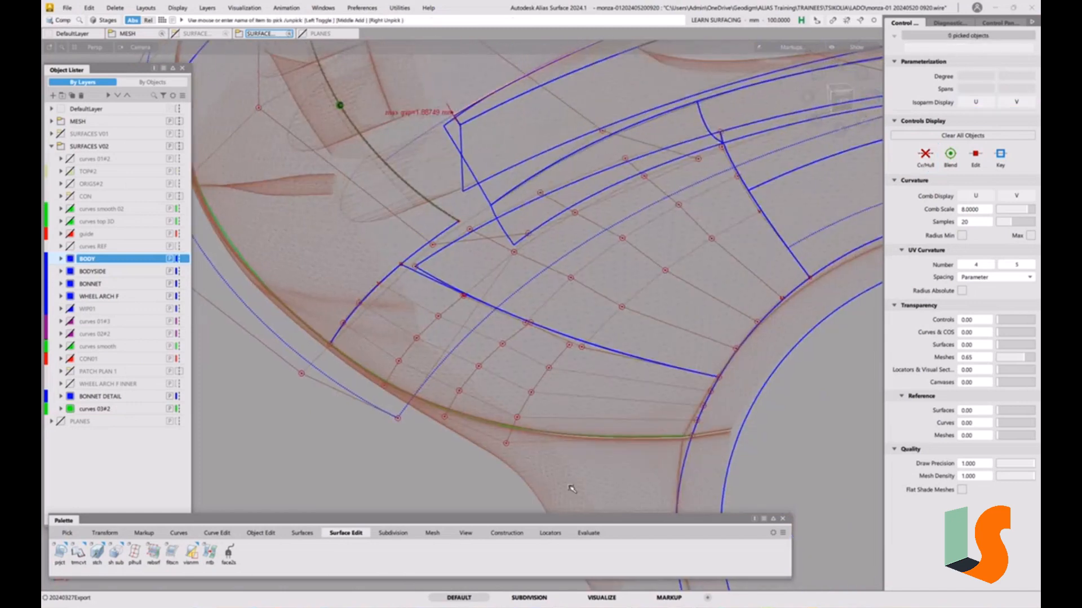
left_click(589, 533)
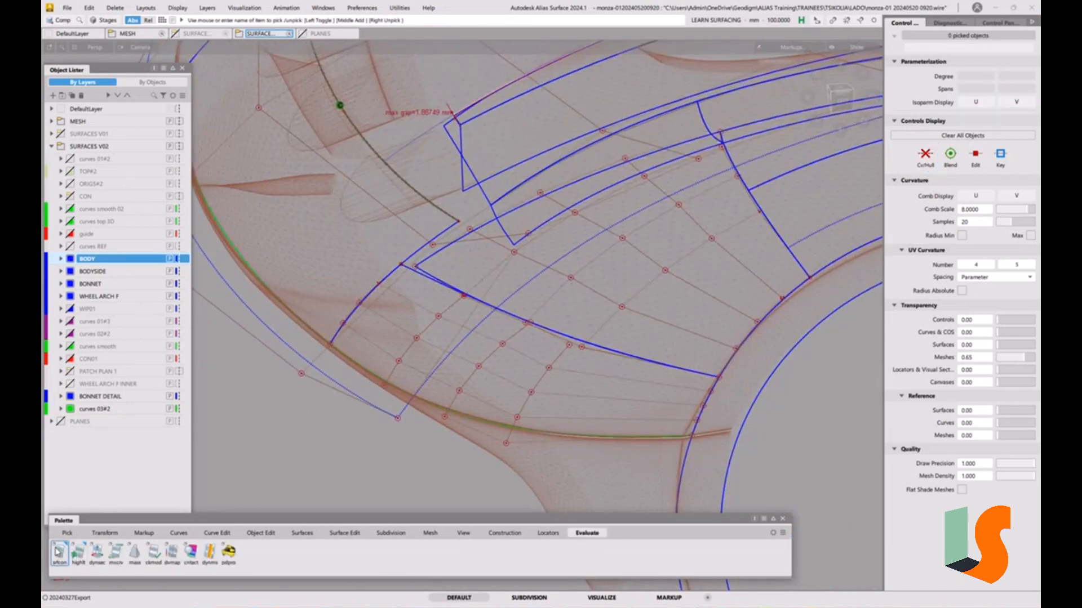
double_click(58, 551)
left_click(552, 221)
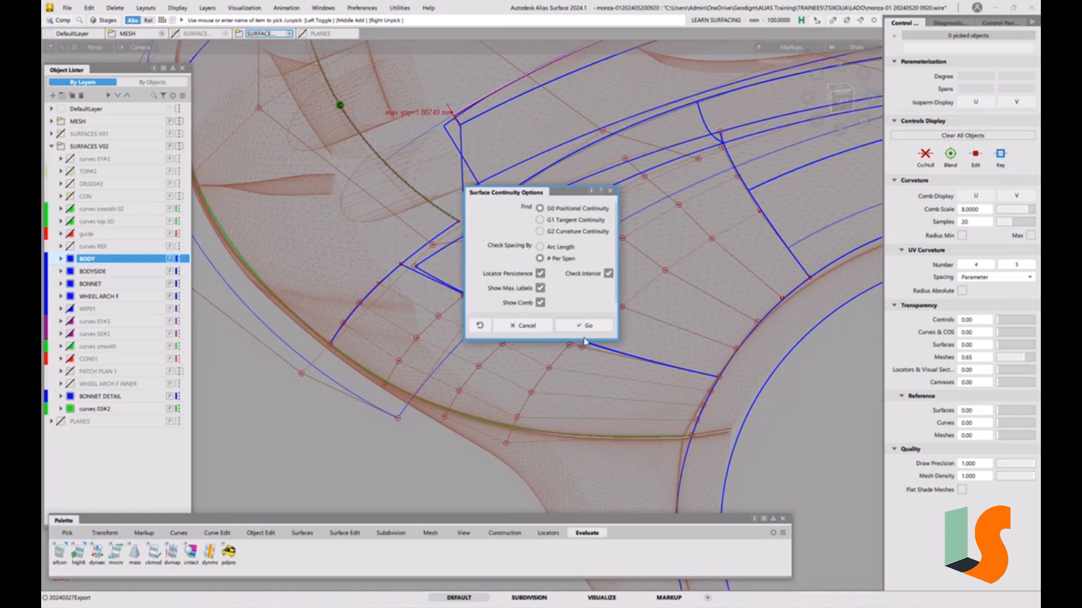
left_click(586, 326)
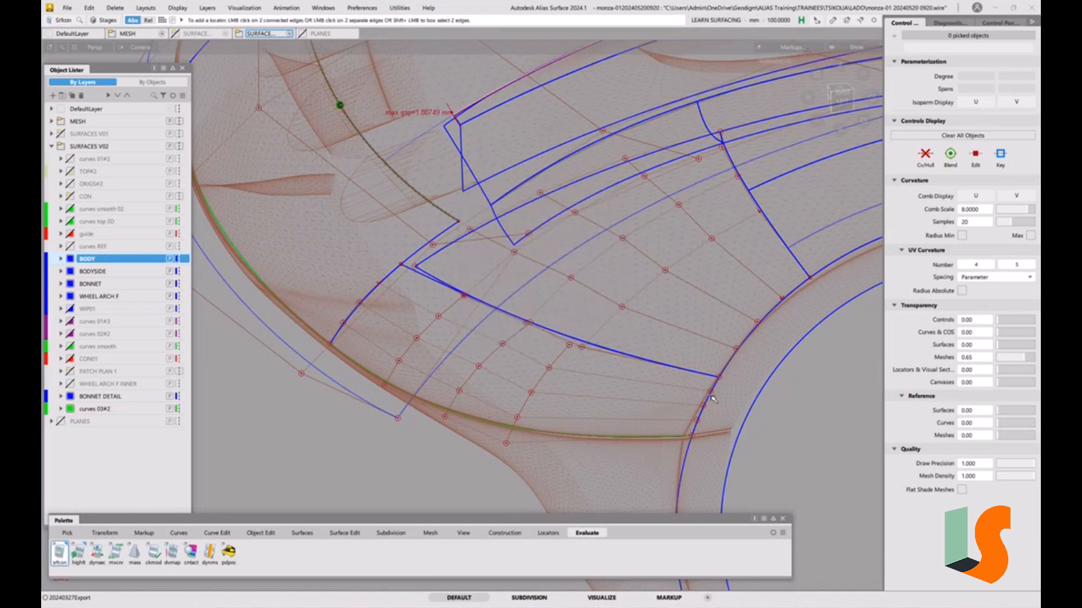
left_click(738, 350)
left_click_drag(782, 385, 779, 365, "ctrl+shift")
left_click_drag(624, 406, 634, 397, "alt+shift")
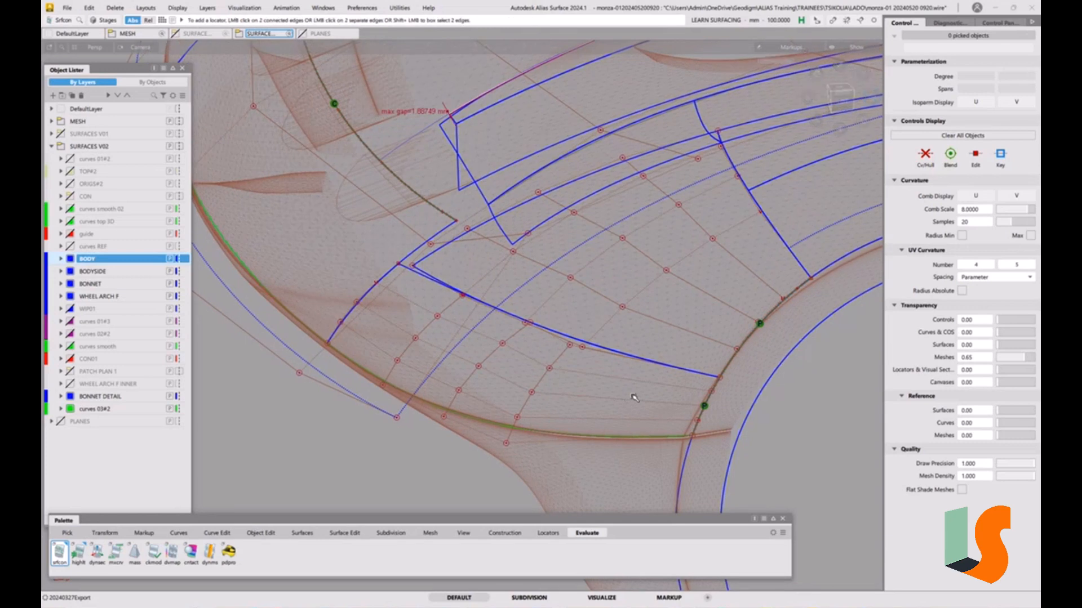
Step: Turn on the Y axis aligned cross sections and close the Cross Section Editor
left_click(1000, 22)
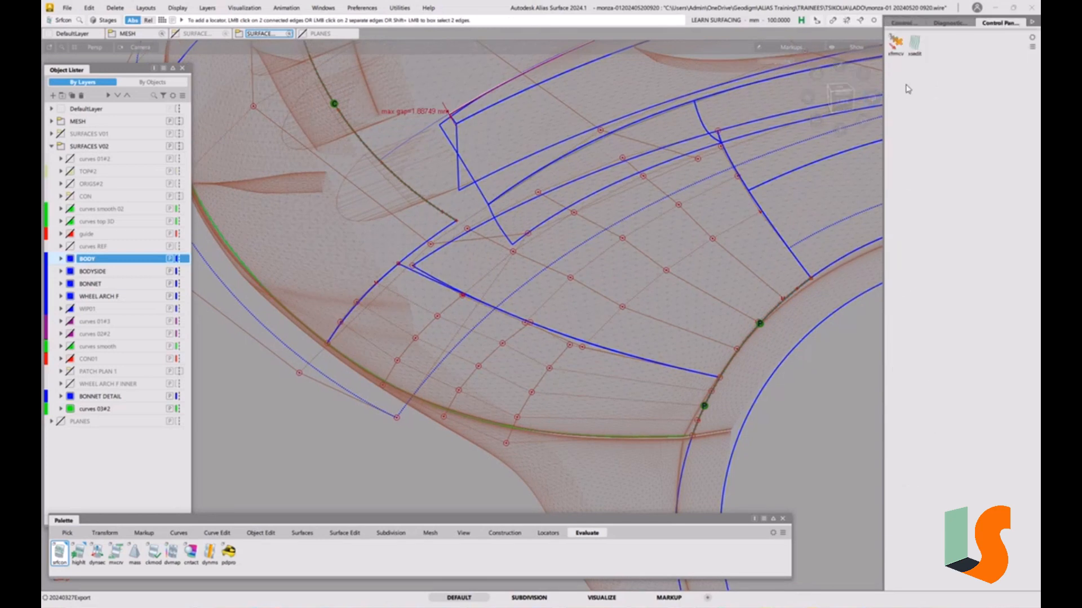
left_click(915, 44)
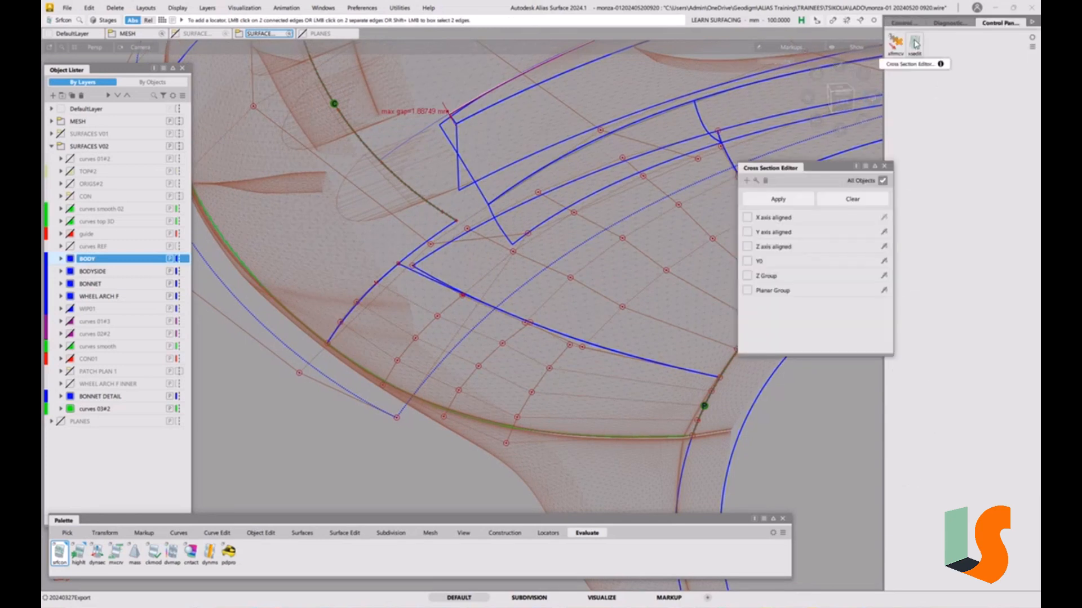
left_click(747, 232)
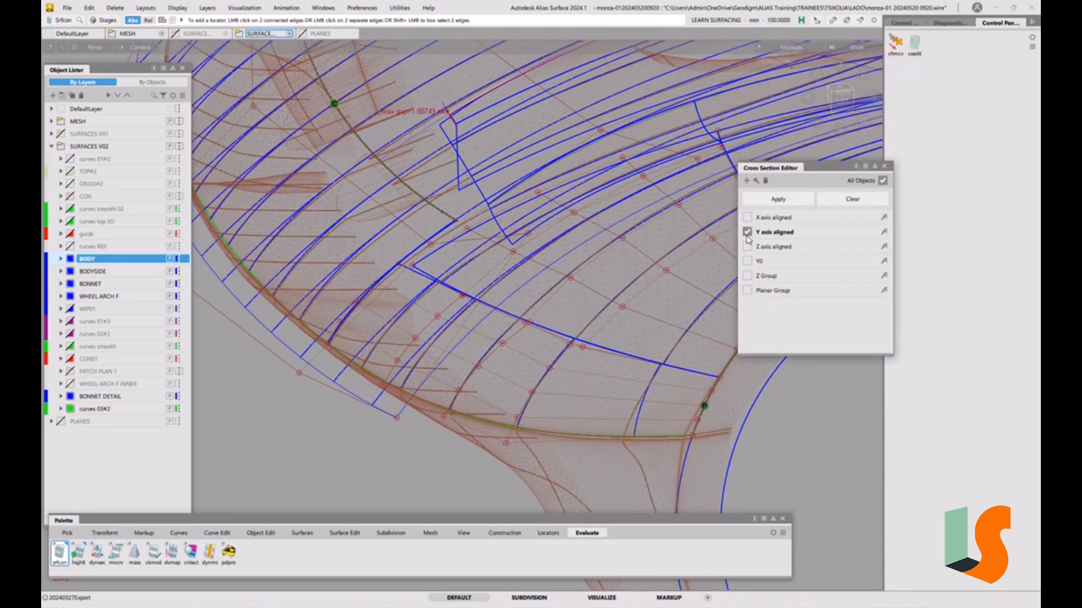
left_click(885, 167)
Step: Examine how the Y axis cross sections flow across the wing split and compare with the mesh
left_click_drag(626, 336, 539, 324, "ctrl+shift")
middle_click_drag(538, 323, 506, 341, "alt+shift")
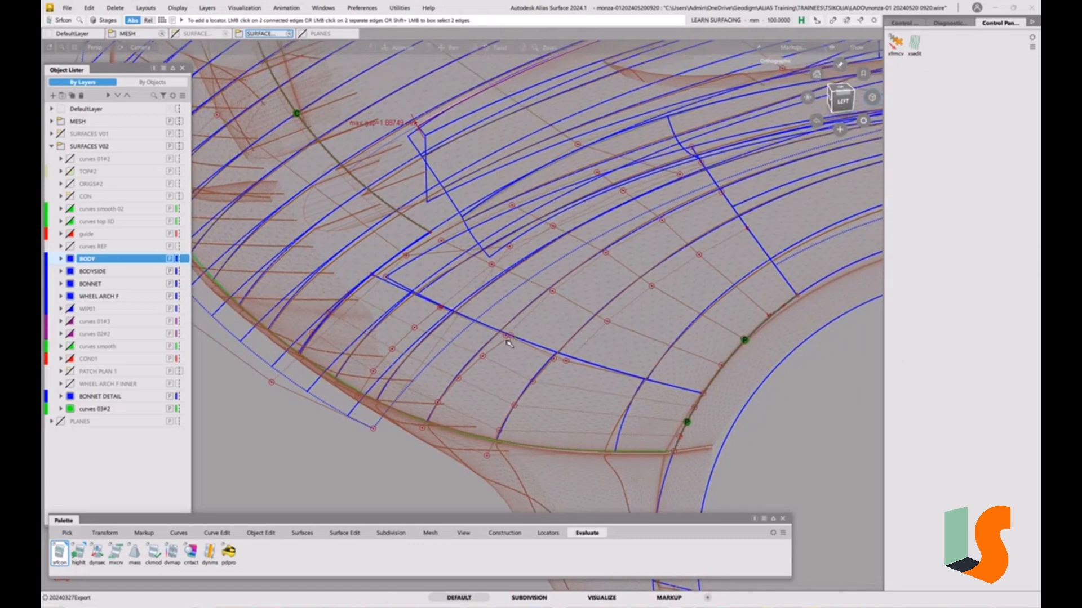
left_click_drag(509, 343, 524, 379, "alt+shift")
middle_click_drag(524, 379, 533, 384, "alt+shift")
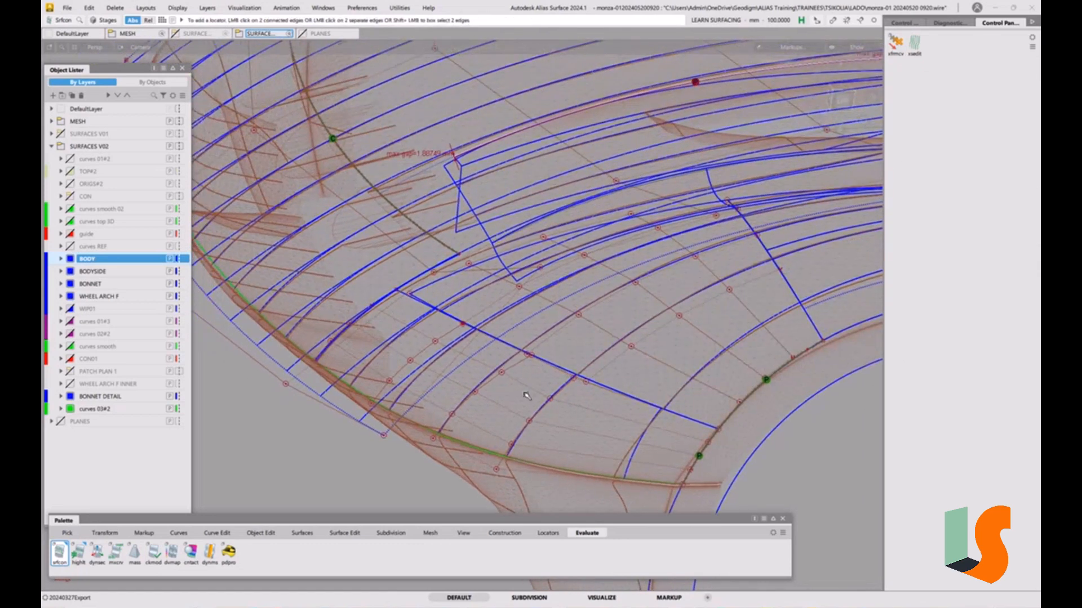
left_click_drag(548, 329, 478, 316, "alt+shift")
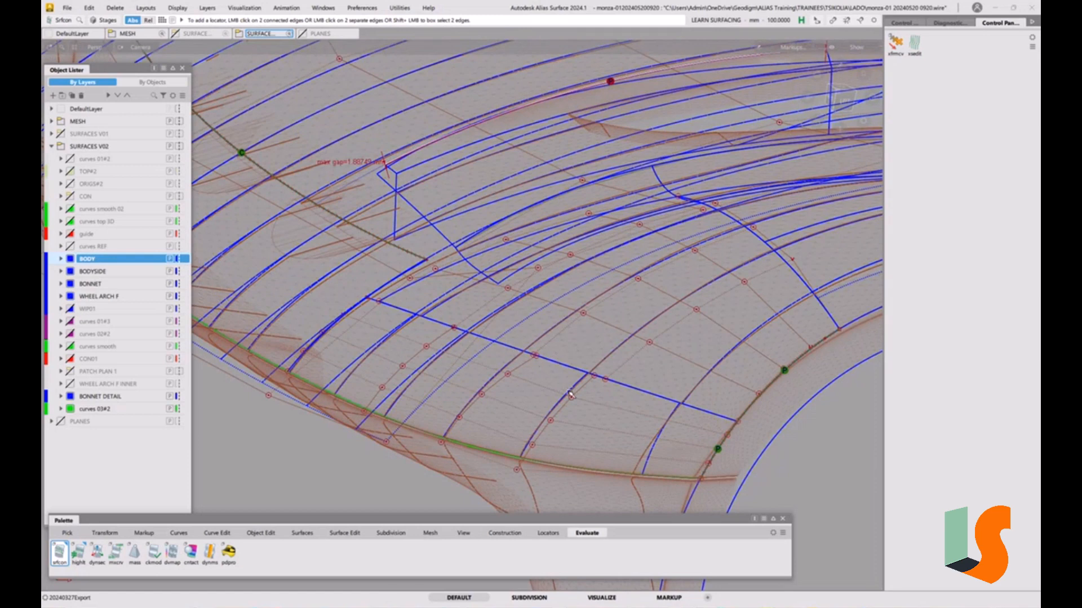
left_click_drag(560, 376, 541, 372, "alt+shift")
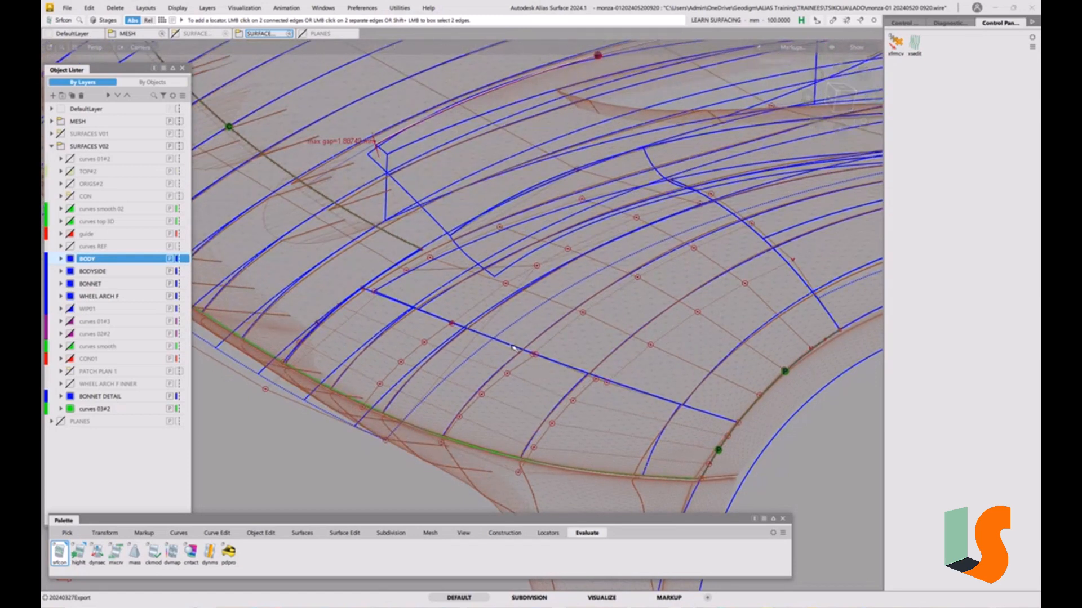
left_click_drag(530, 327, 546, 320, "alt+shift")
middle_click_drag(576, 336, 507, 324, "alt+shift")
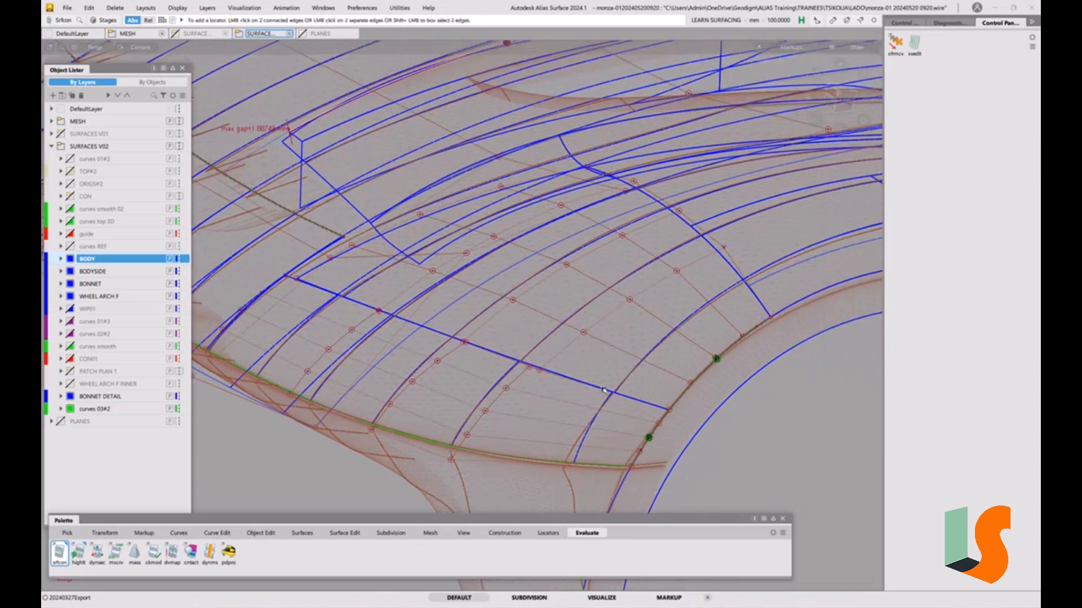
Step: Check surface continuity along the rear edge of the upper wing surface above the wheel arch
double_click(59, 553)
left_click(574, 325)
left_click(709, 247)
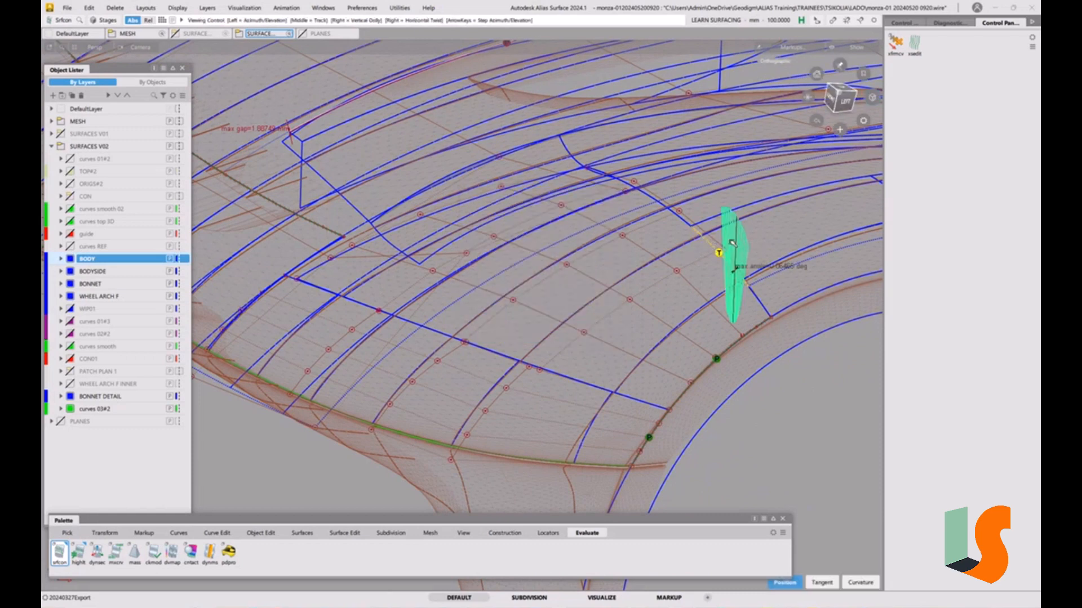
left_click_drag(752, 248, 555, 269, "alt+shift")
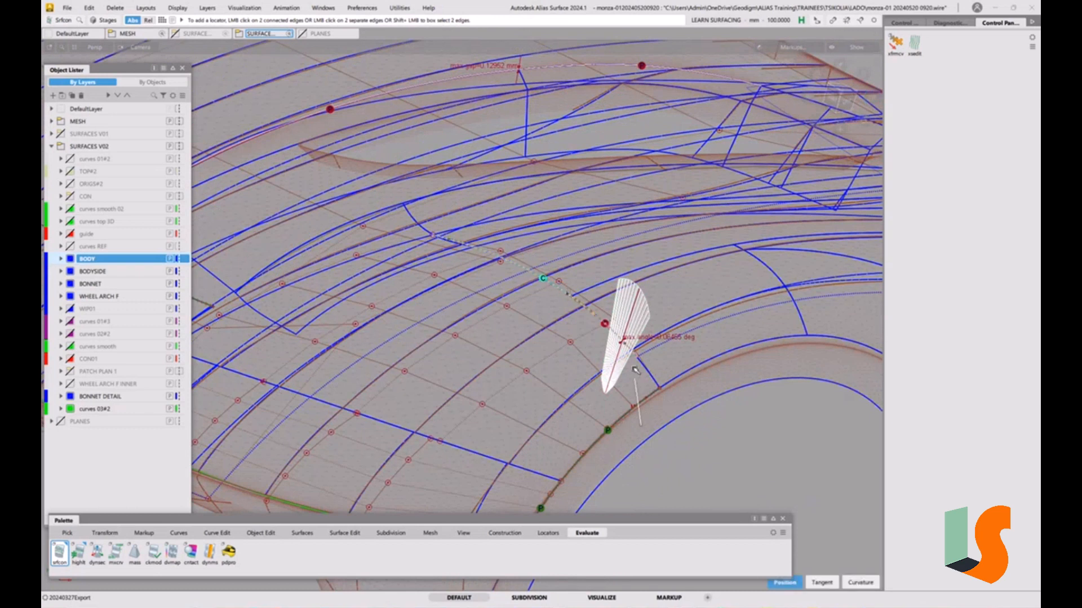
Step: Delete the tangent continuity locator near the wheel arch end of the upper wing surface's rear edge
left_click_drag(626, 379, 627, 451, "ctrl+shift")
left_click(613, 335)
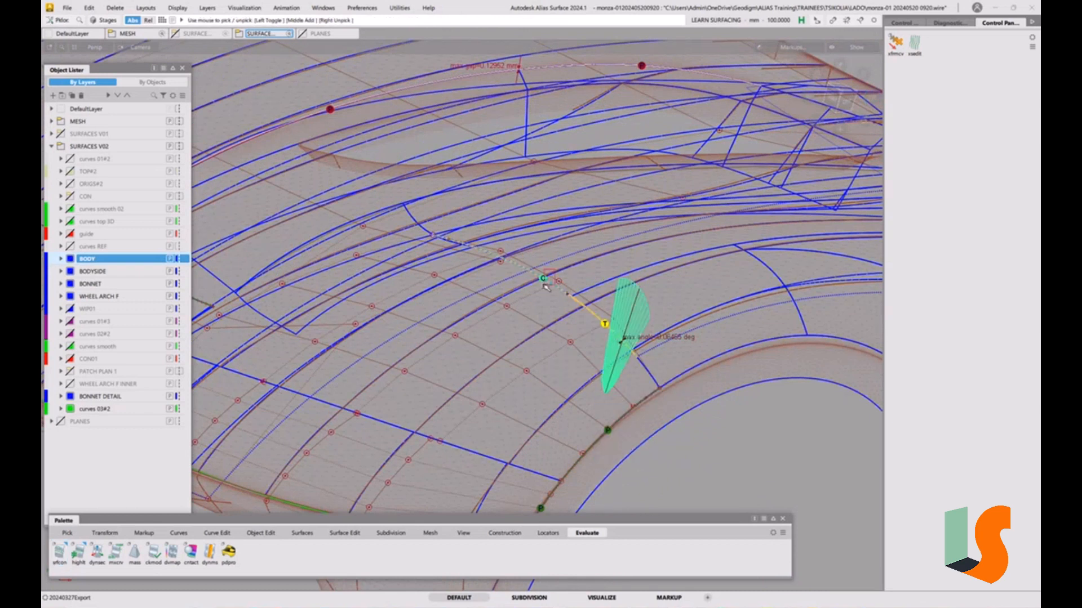
key("Delete")
left_click(556, 344)
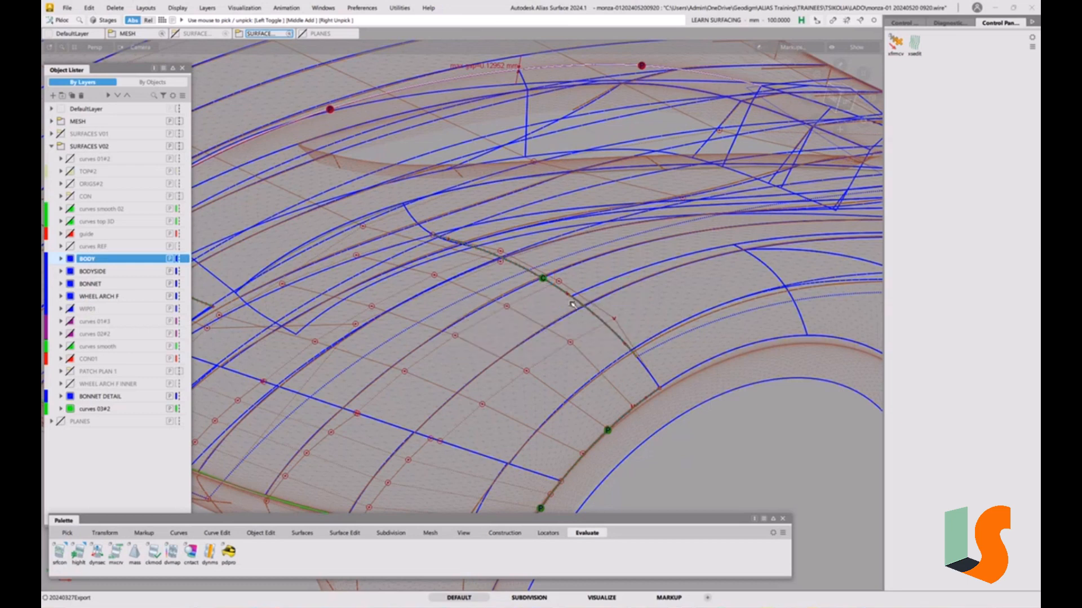
Step: Compare the wing surfaces with the shaded mesh and inspect surface#54 behind the upper wing surface's rear edge
mouse_move(609, 341)
left_mouse_down("alt+shift")
mouse_move(614, 321)
mouse_move(741, 296)
left_mouse_up("alt+shift")
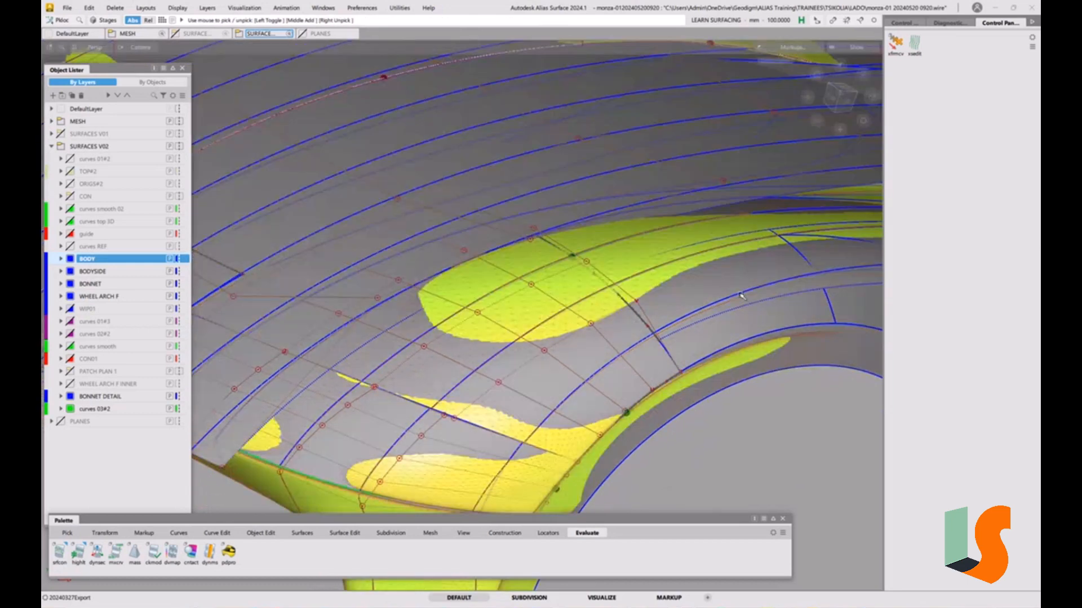
key("F2")
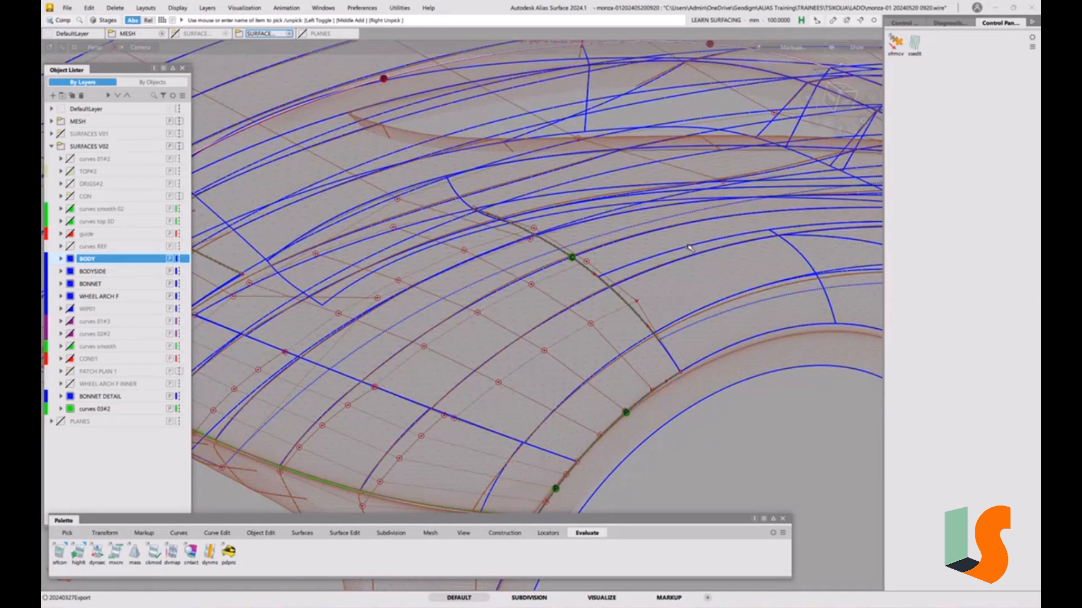
left_click(690, 248)
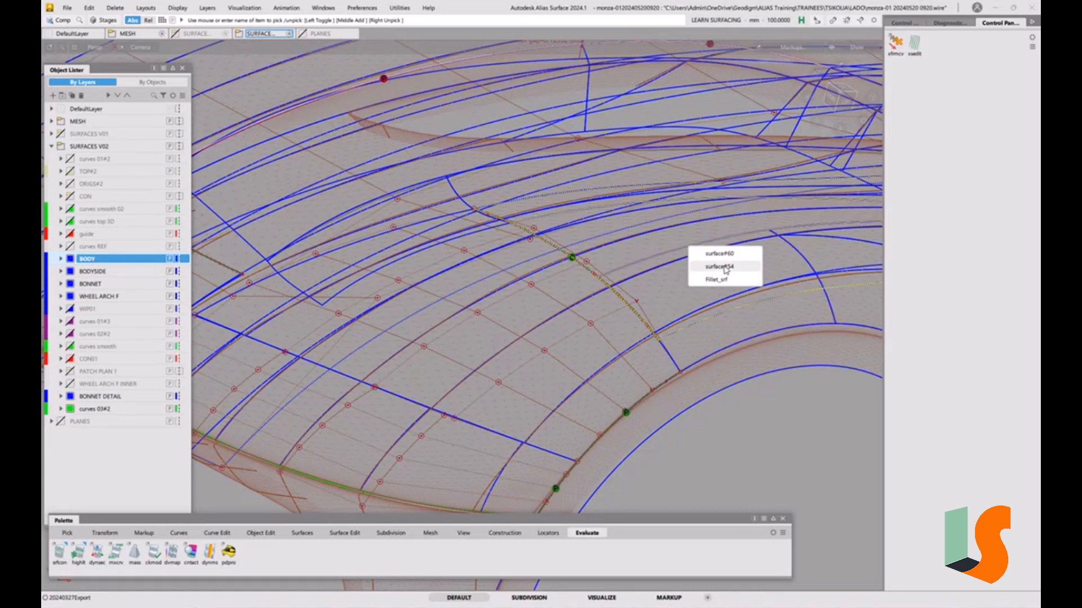
left_click(719, 266)
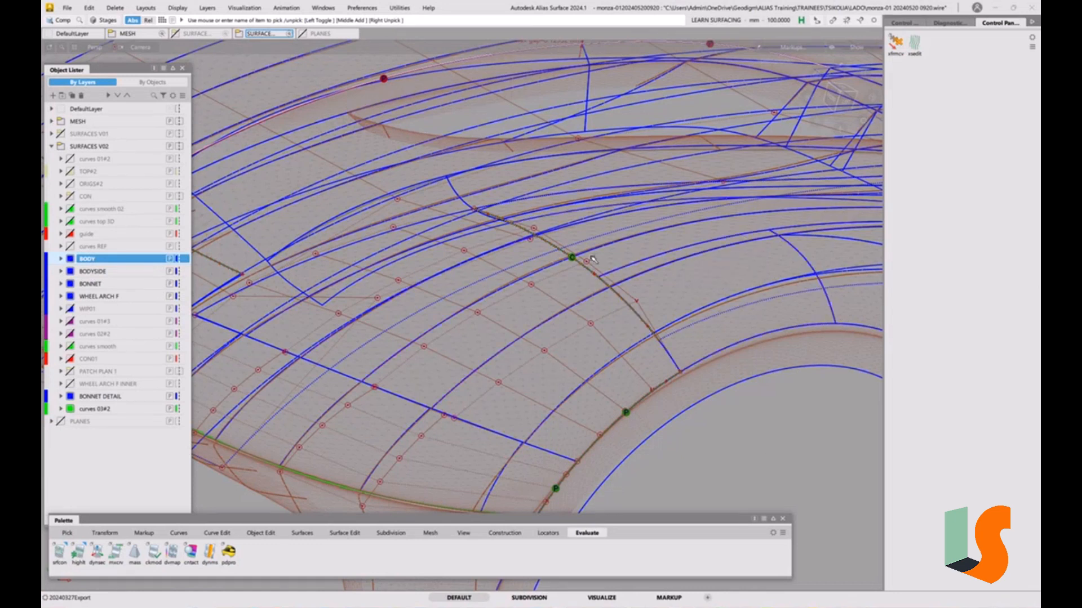
left_click_drag(763, 430, 599, 259, "alt+shift")
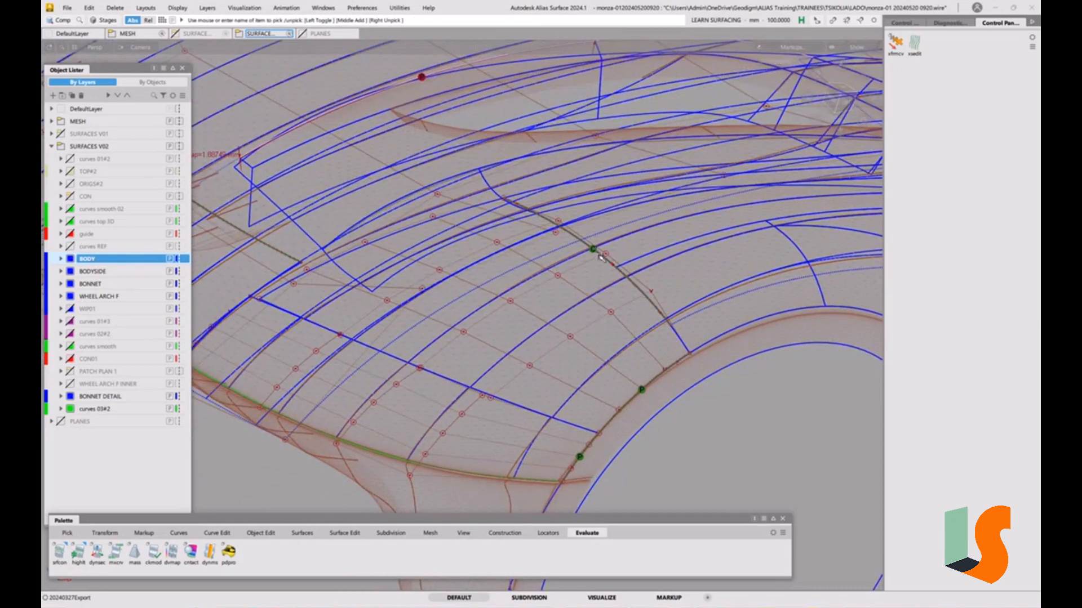
left_click_drag(562, 319, 422, 336, "alt+shift")
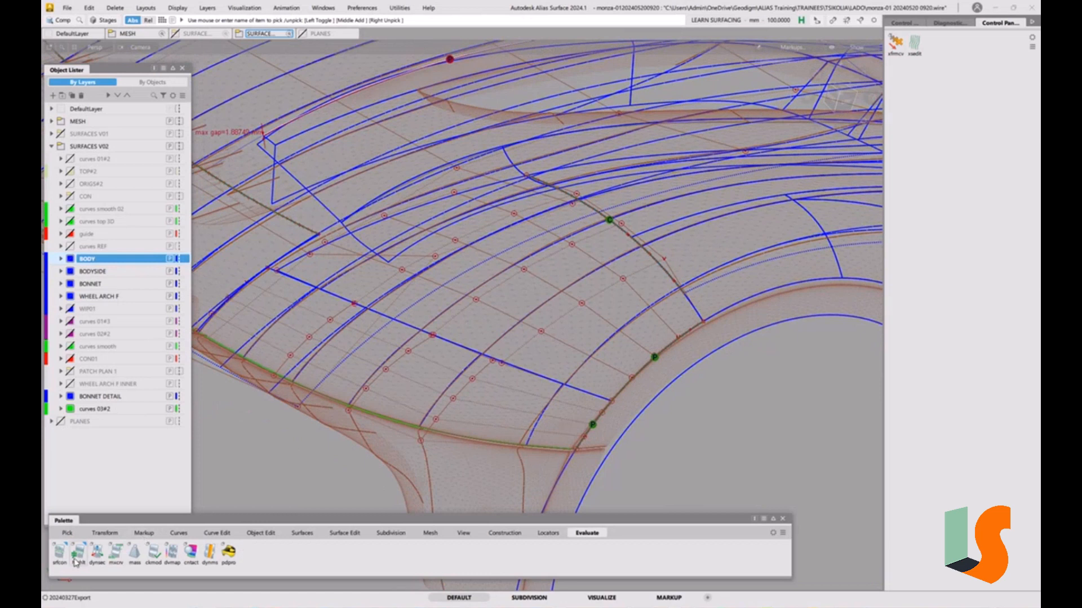
Step: Open the Align tool's options for working on the wing surface edges
left_click(261, 533)
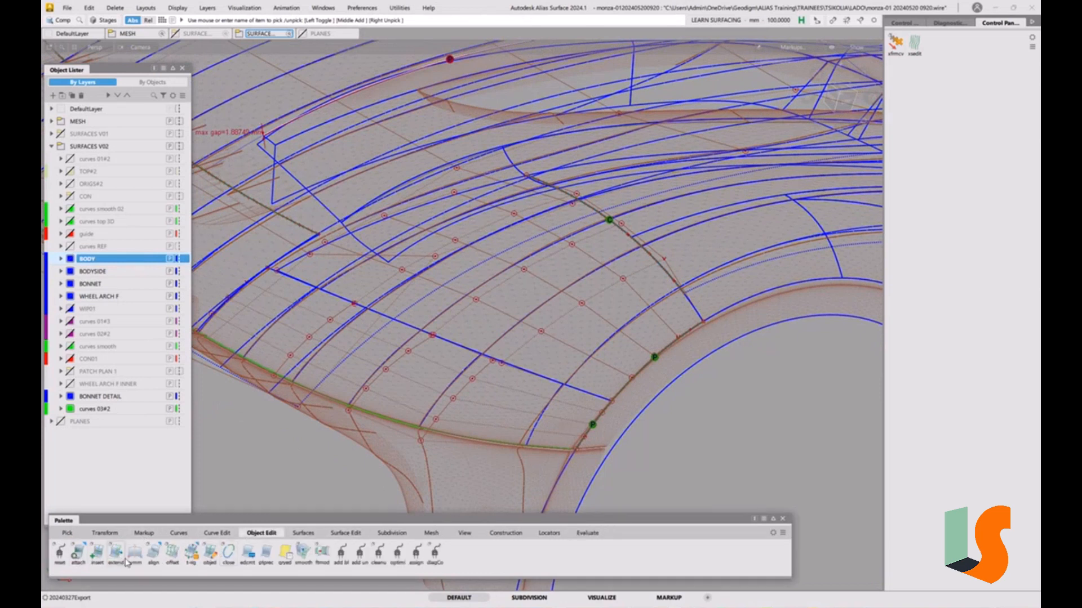
double_click(153, 553)
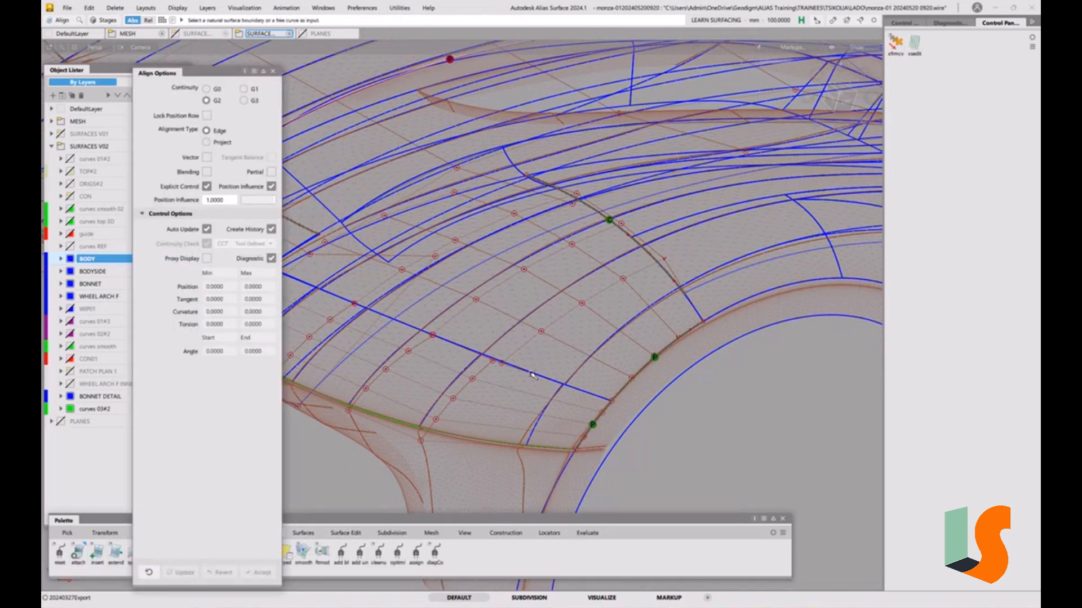
Step: Align the upper edge of the front wing patch to the adjoining surface edge surface#64 U=1 with G2 continuity
middle_click_drag(435, 346, 485, 326, "alt+shift")
left_click(502, 321)
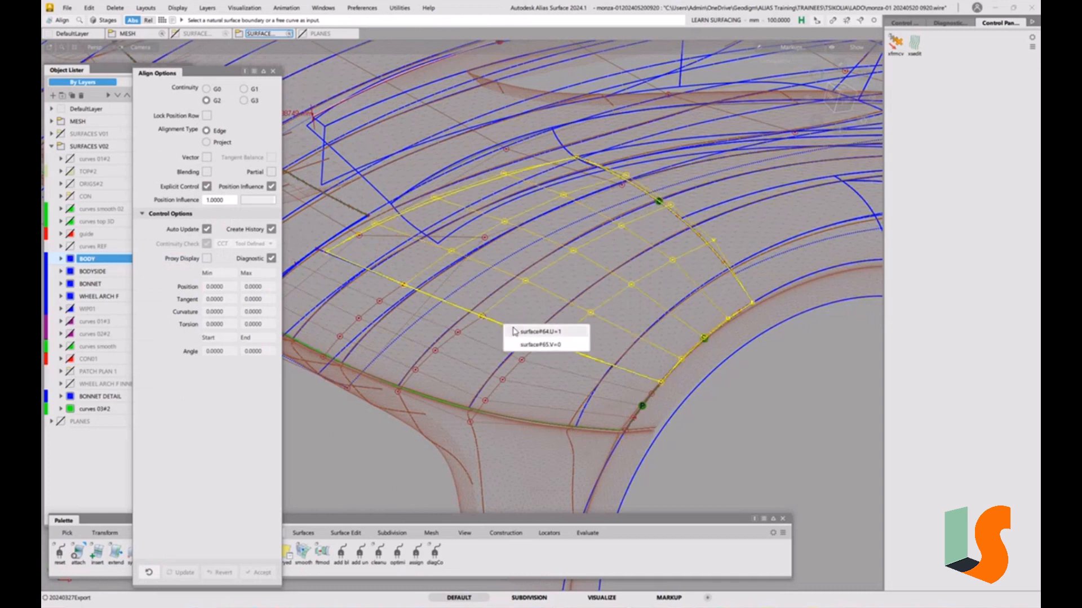
left_click(513, 335)
left_click(514, 332)
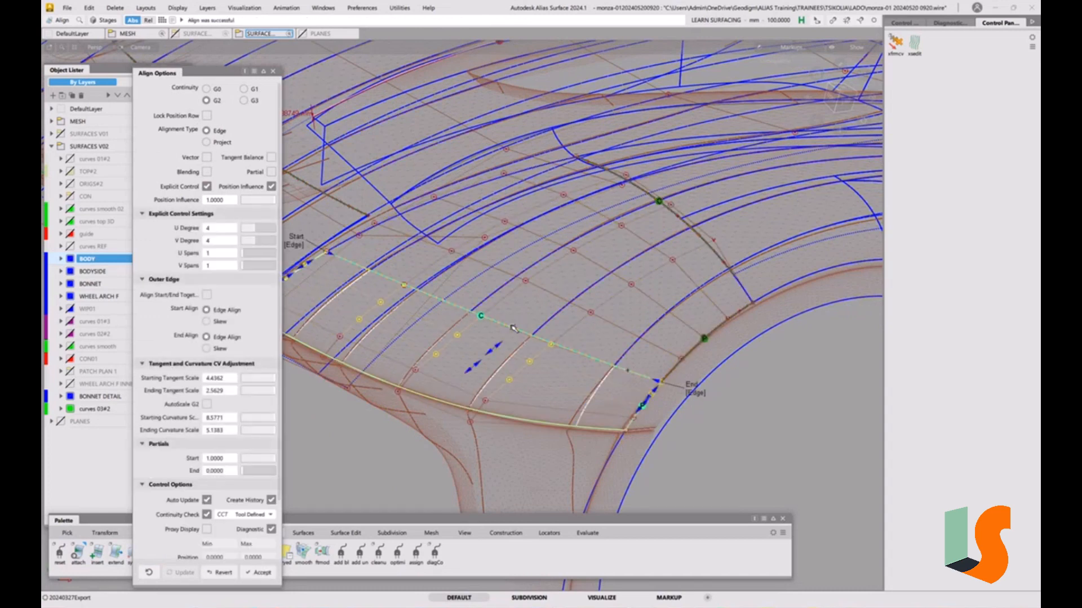
Step: Set the aligned patch's explicit control to U degree 4 and V degree 3, and finish the alignment
left_click_drag(561, 310, 646, 299, "alt+shift")
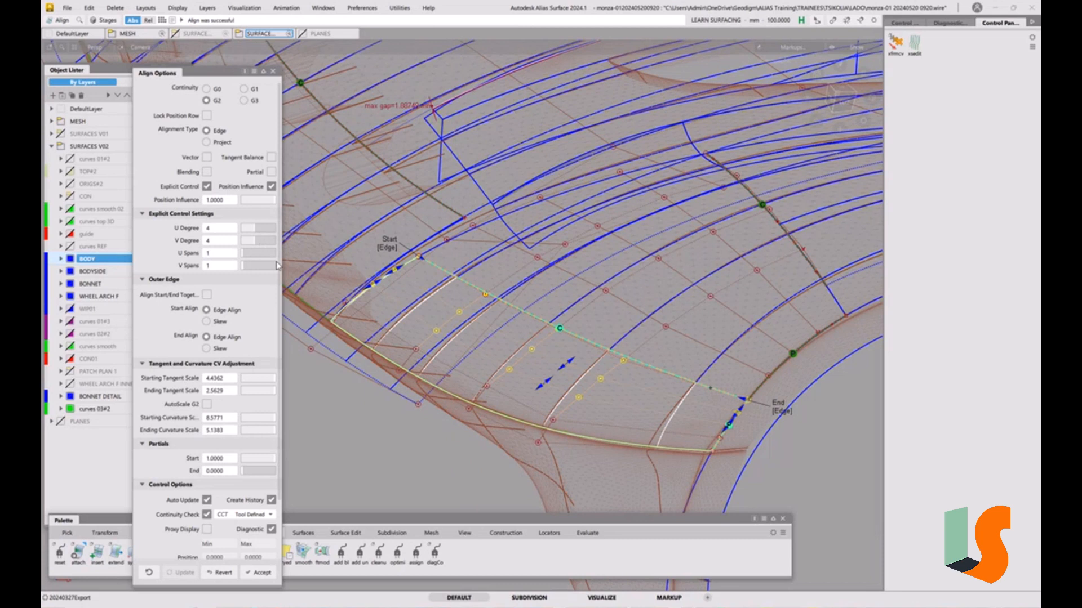
left_click(250, 229)
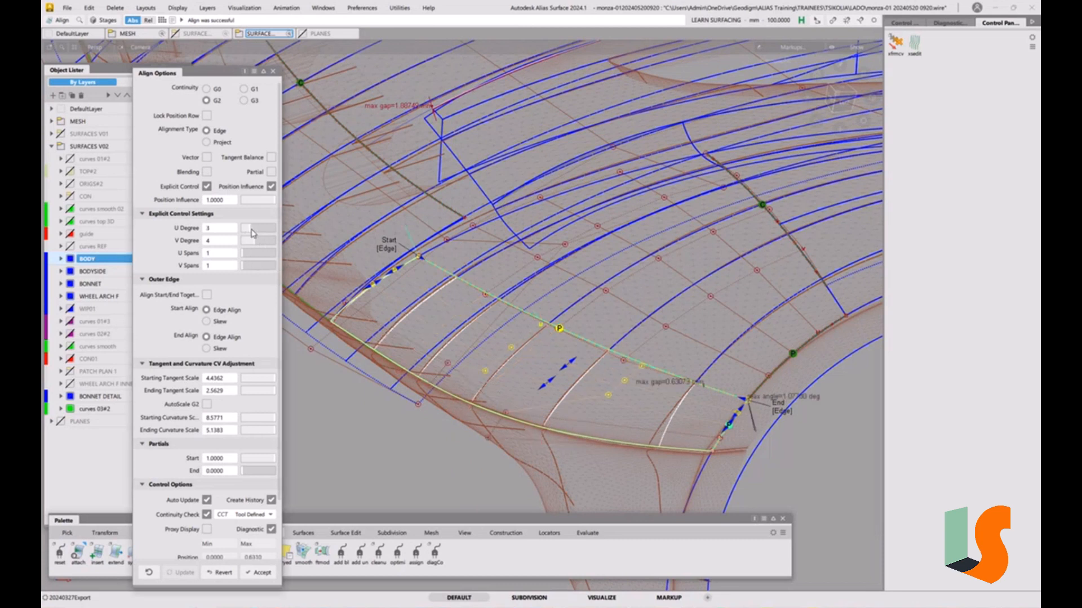
left_click(256, 229)
left_click(252, 242)
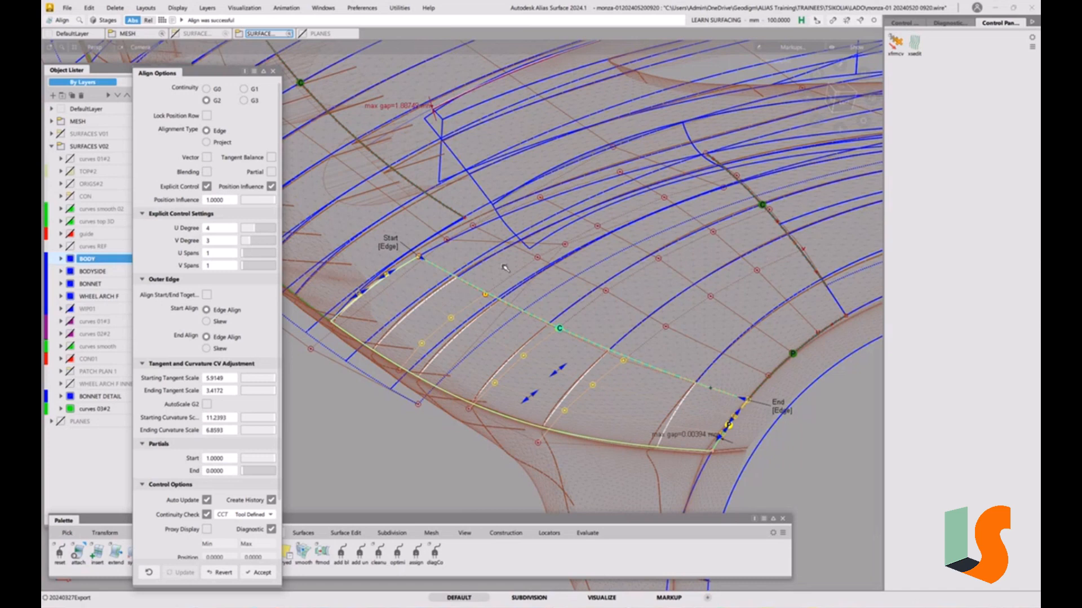
middle_click_drag(571, 299, 546, 267, "alt+shift")
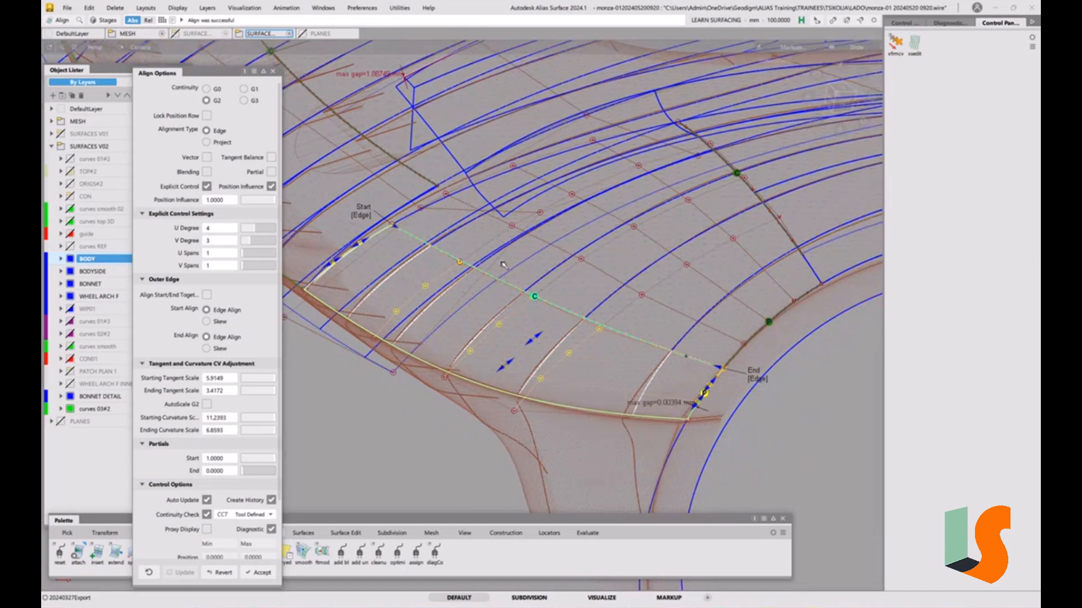
left_click_drag(648, 306, 550, 322, "alt+shift")
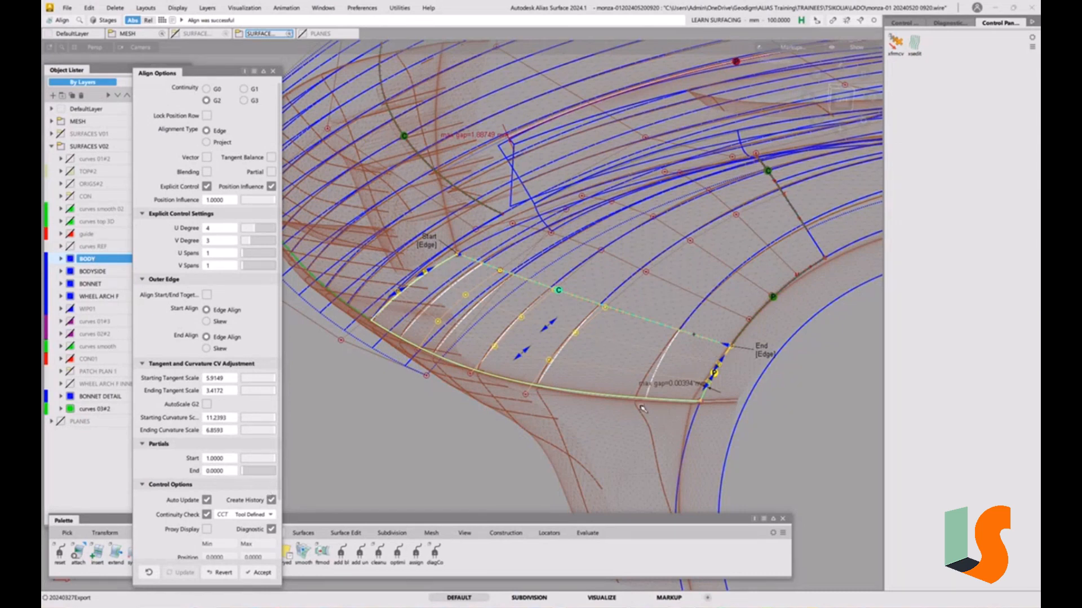
left_click(764, 449)
Step: Examine the aligned patch from several angles, checking its fit to the mesh, the lower guide curve and the wheel arch
right_click_drag(764, 449, 701, 379, "alt+shift")
left_click_drag(701, 379, 677, 413, "alt+shift")
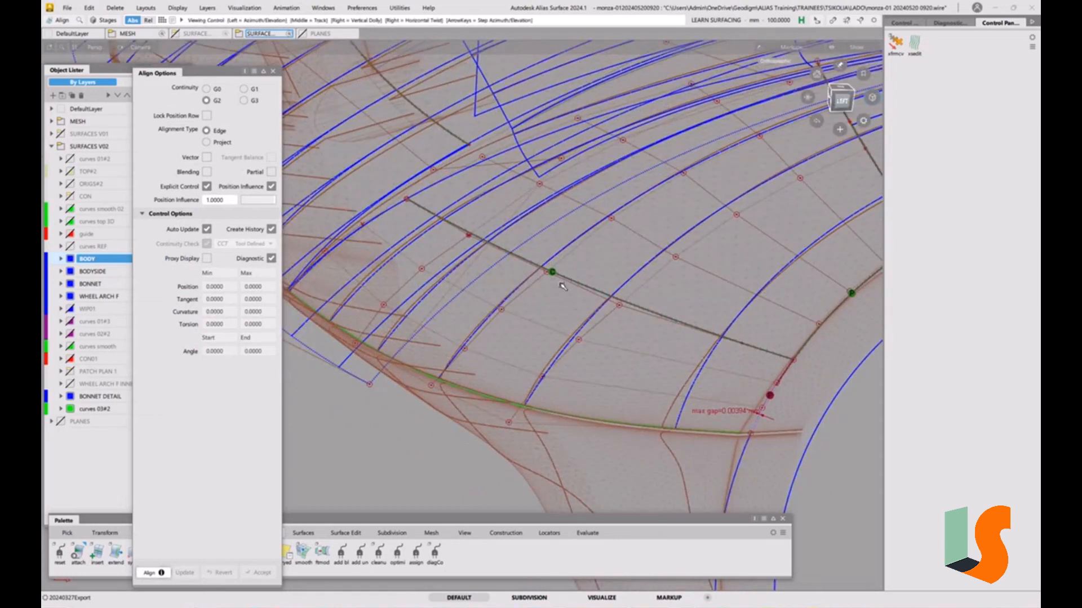
left_click_drag(561, 299, 625, 312, "alt+shift")
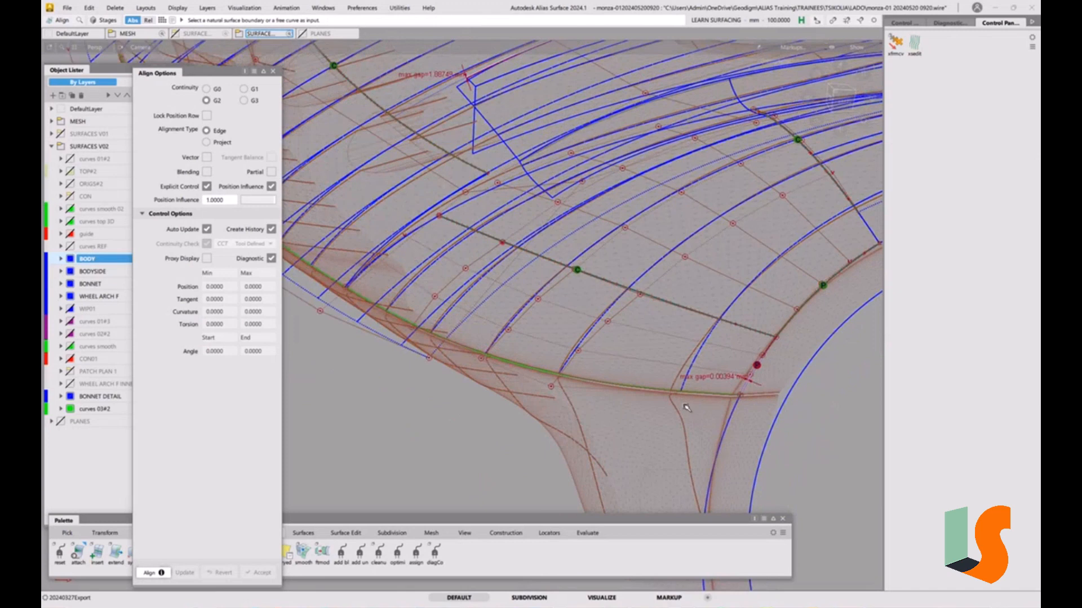
left_click_drag(687, 408, 780, 307, "alt+shift")
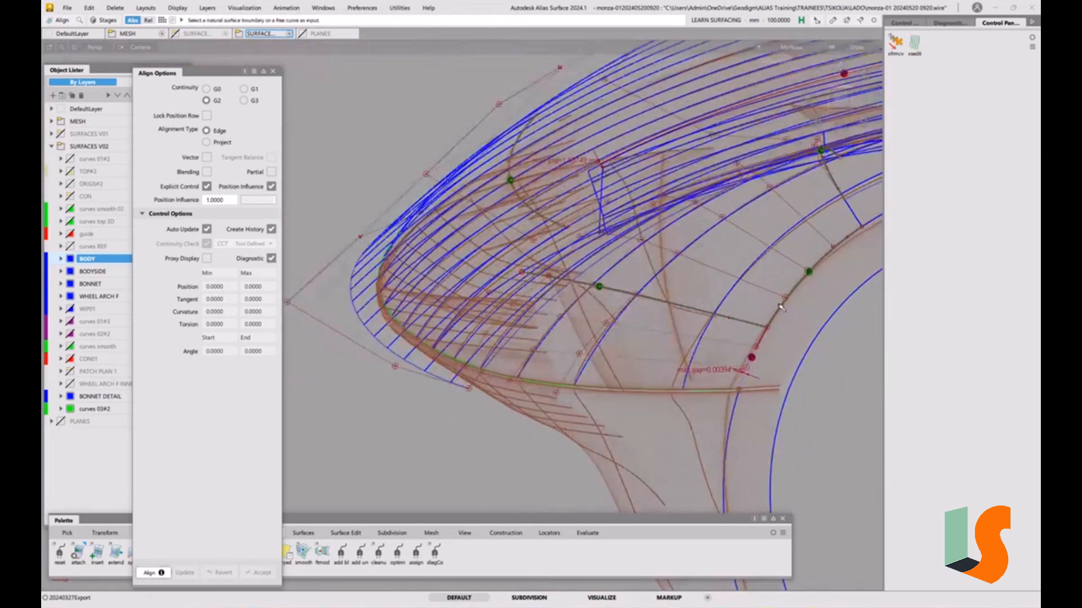
key("shift+alt")
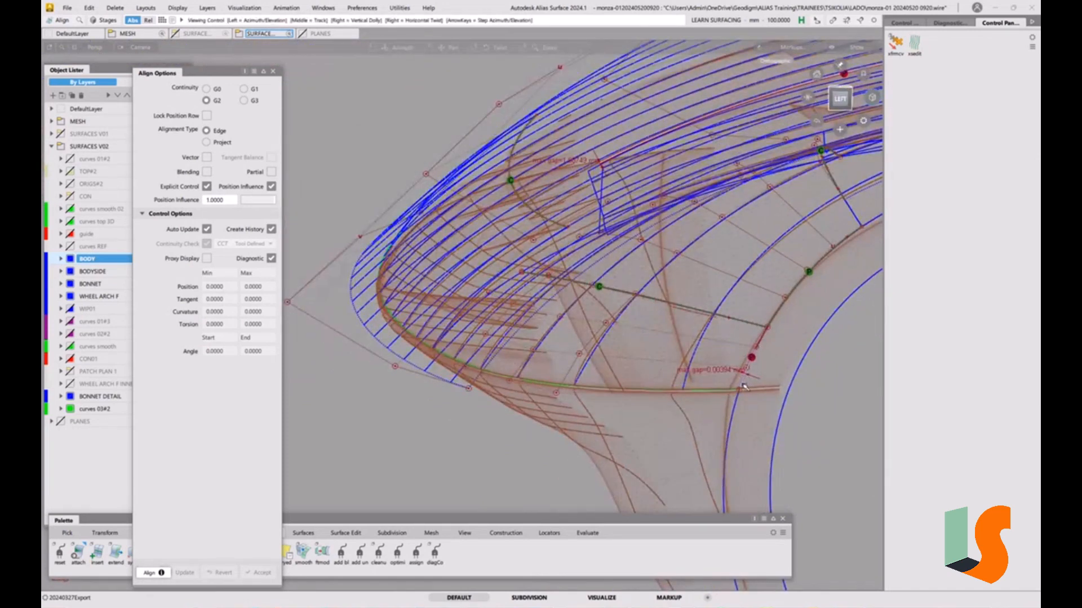
left_click_drag(614, 367, 539, 401, "alt+shift")
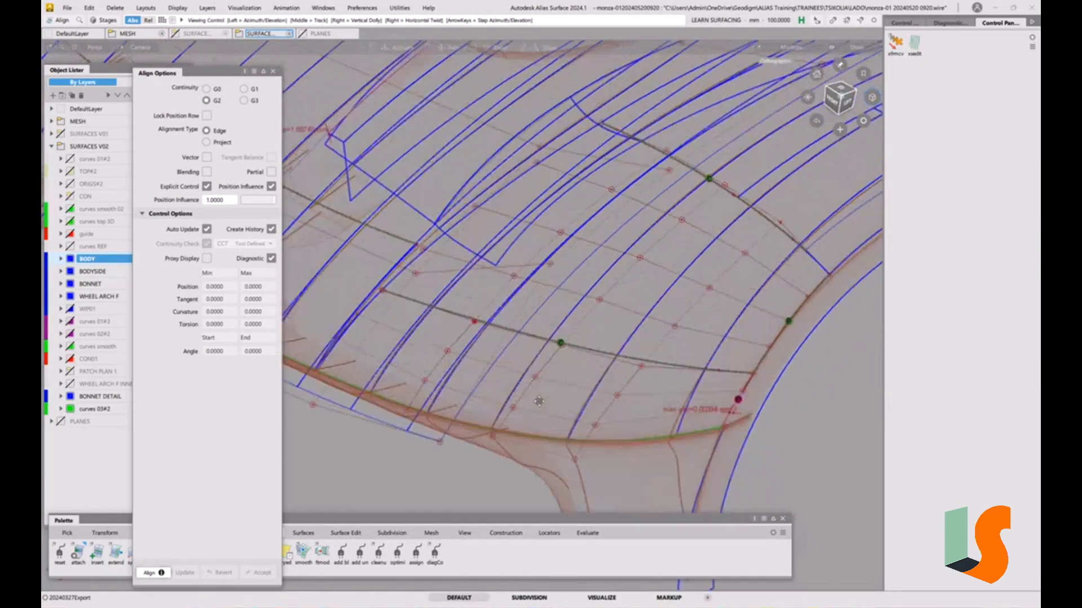
middle_click_drag(539, 402, 534, 405, "alt+shift")
Step: Isolate the aligned front patch together with the adjoining wing surface above it, leaving out the large bonnet surface
left_click_drag(638, 440, 621, 396, "ctrl+shift")
right_click_drag(620, 396, 664, 376, "alt+shift")
left_click_drag(664, 376, 641, 387, "ctrl+shift")
left_click(691, 331)
left_click_drag(709, 289, 701, 304)
left_click(692, 313)
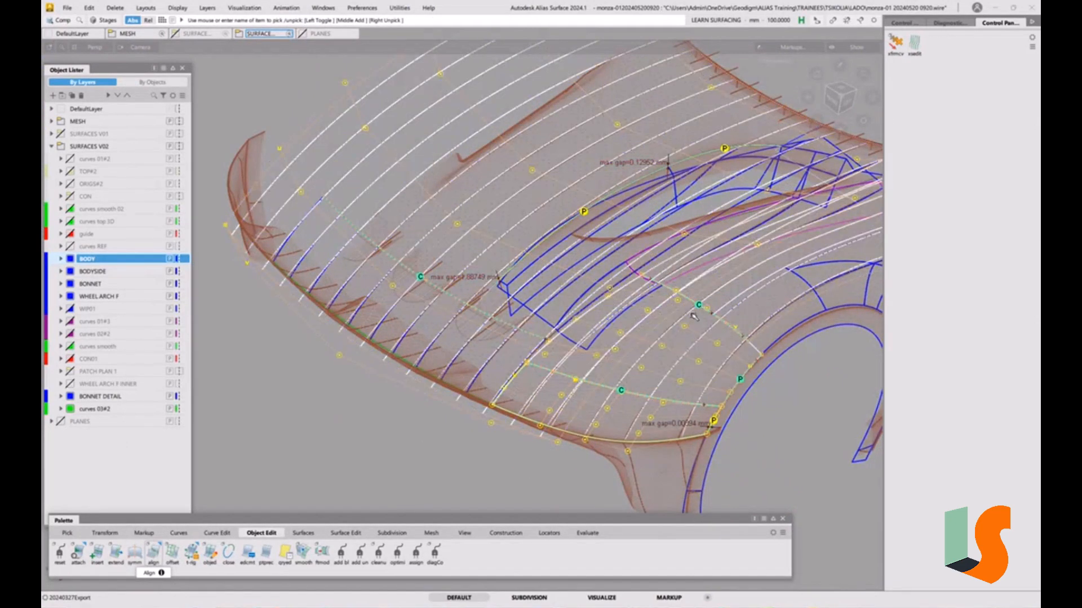
left_click(516, 250)
key("alt+h")
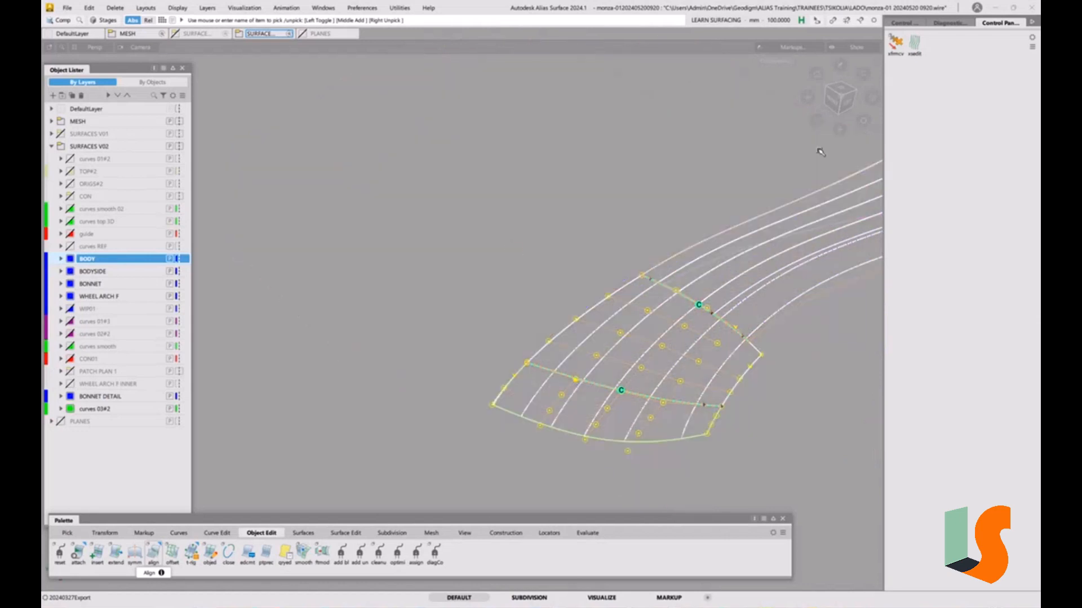
Step: Apply Horizontal/Vertical zebra shading to the isolated surfaces and inspect the highlight flow across their joint
left_click(950, 23)
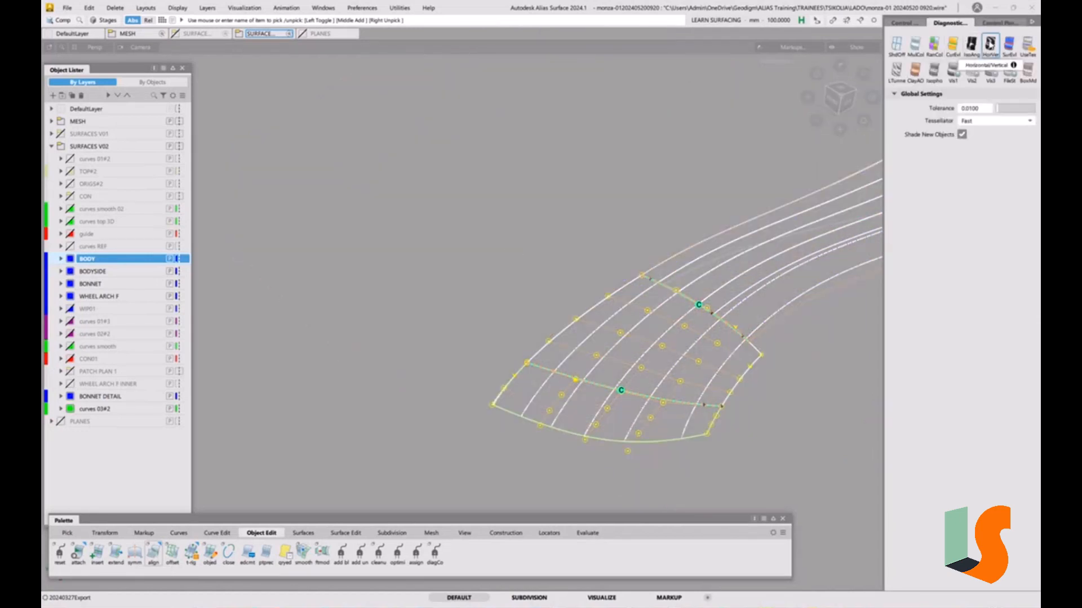
left_click(990, 44)
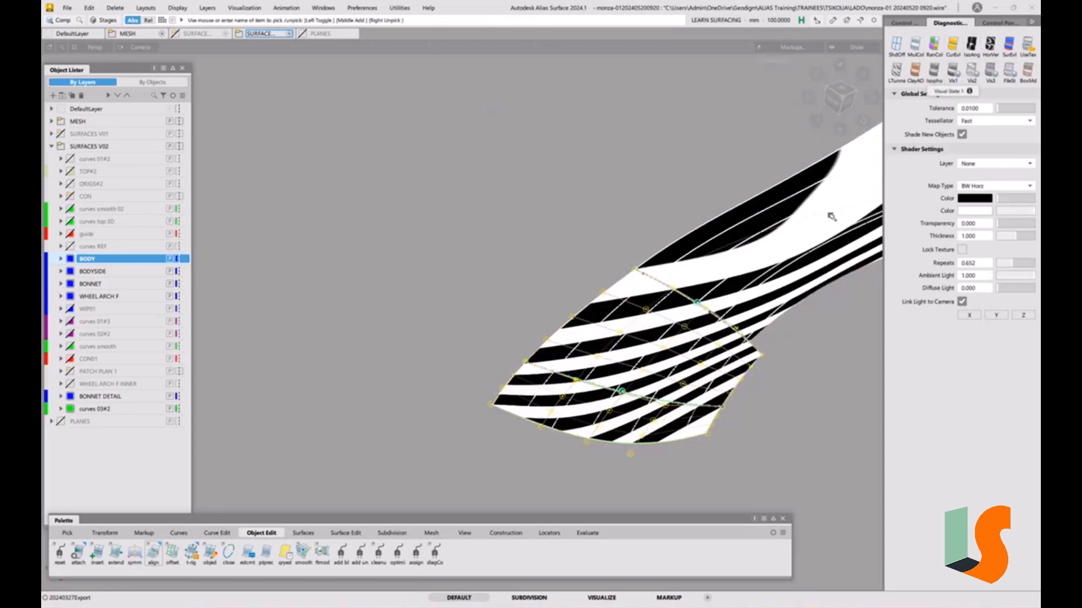
left_click_drag(832, 217, 732, 384, "alt+shift")
mouse_move(614, 376)
left_mouse_down("alt+shift")
mouse_move(674, 408)
mouse_move(691, 366)
mouse_move(674, 361)
left_mouse_up("alt+shift")
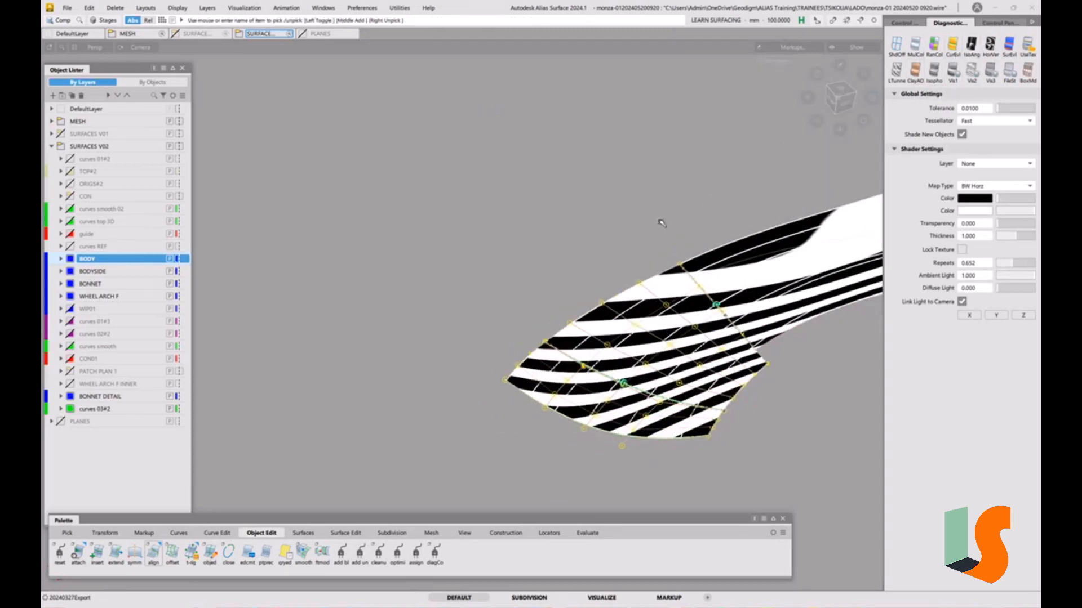
right_click_drag(682, 241, 684, 301, "ctrl+shift")
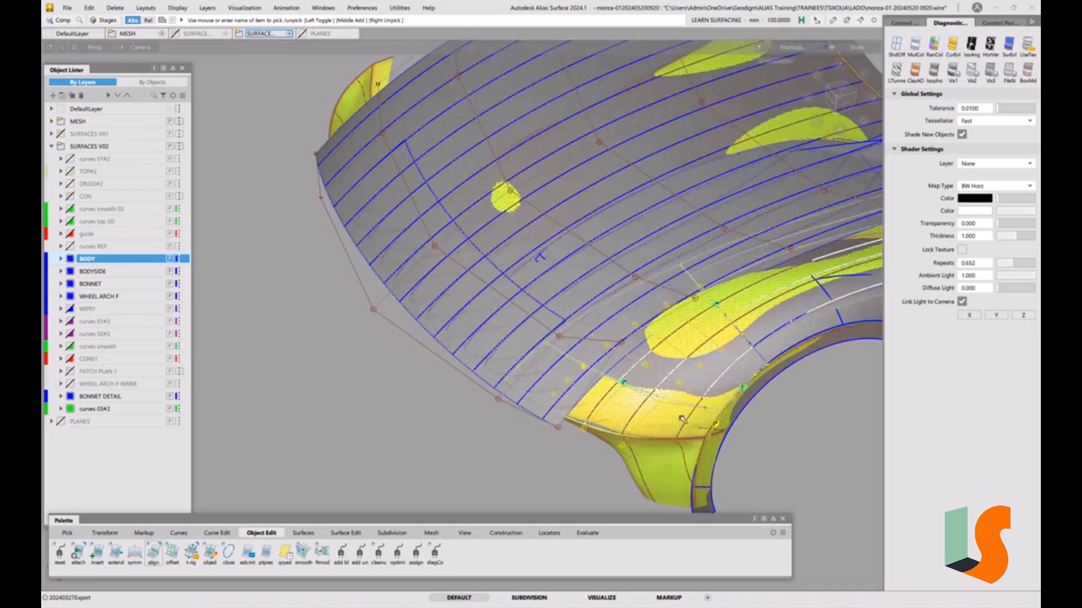
Step: Restore the wireframe view with the mesh and isolate the large bonnet surface
left_click_drag(682, 419, 648, 386, "alt+shift")
right_click_drag(648, 386, 529, 353, "alt+shift")
middle_click_drag(529, 352, 569, 366, "alt+shift")
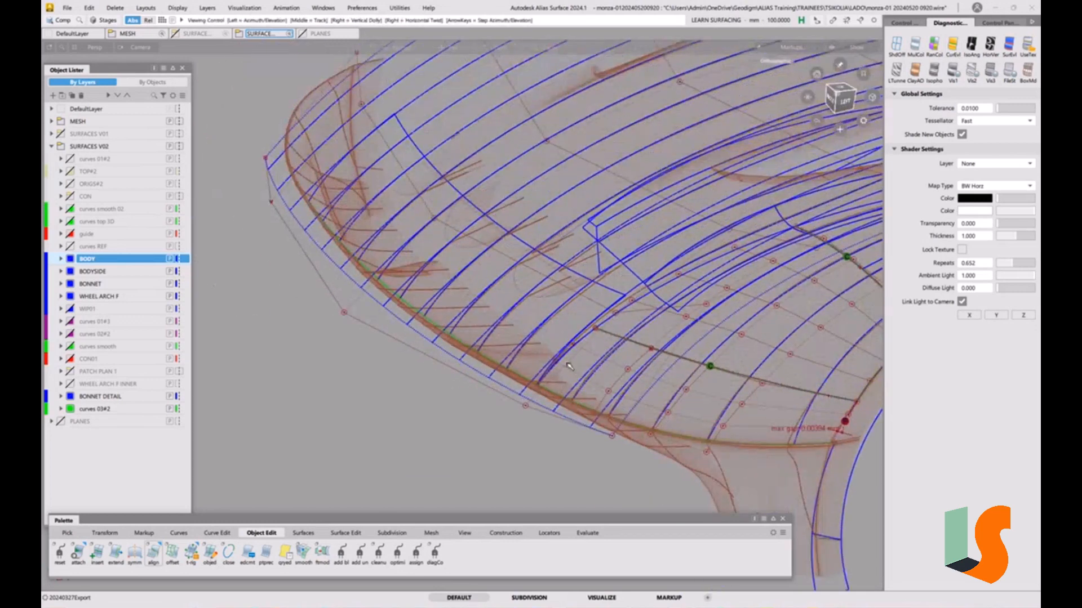
left_click_drag(569, 366, 584, 361, "alt+shift")
middle_click_drag(584, 361, 558, 367, "alt+shift")
left_click_drag(557, 333, 528, 333, "alt+shift")
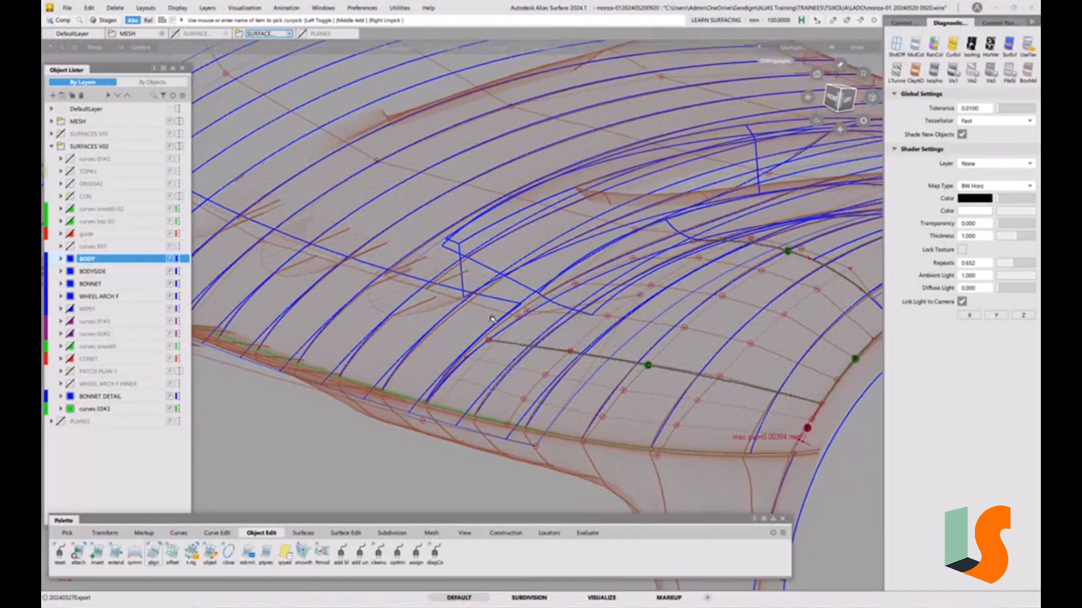
middle_click_drag(512, 320, 482, 343, "alt+shift")
key("F2")
mouse_move(483, 343)
left_mouse_down("alt+shift")
mouse_move(521, 334)
mouse_move(555, 356)
mouse_move(513, 389)
left_mouse_up("alt+shift")
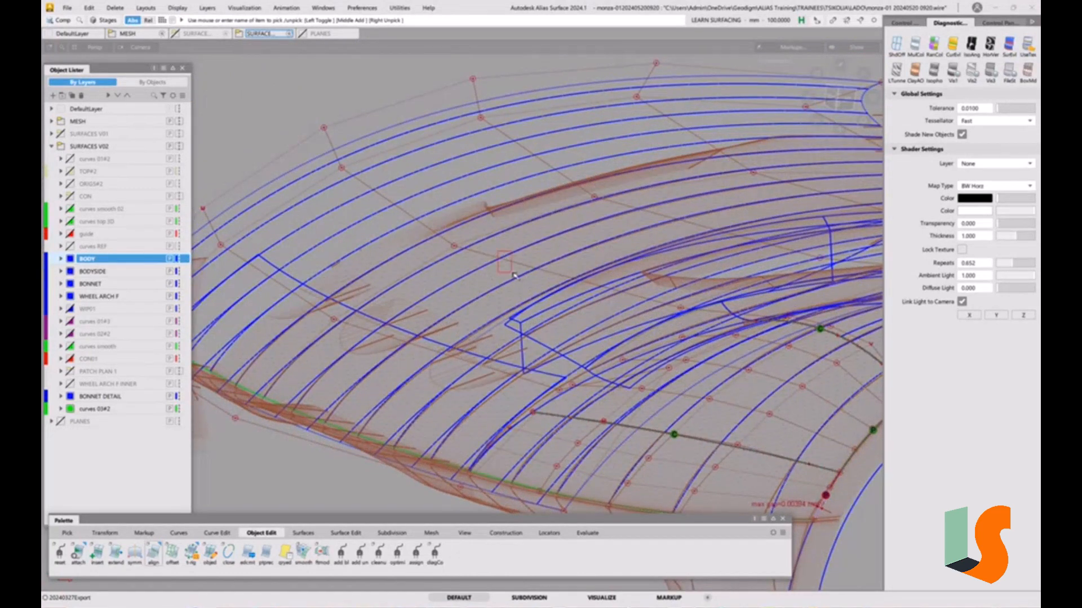
left_click_drag(498, 252, 527, 300)
key("alt+h")
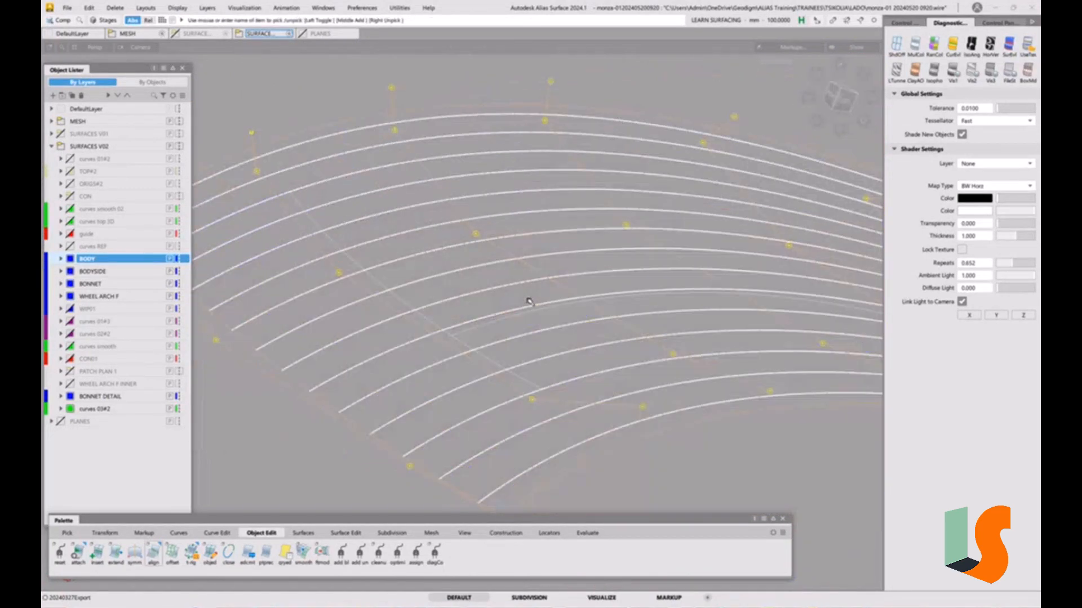
Step: Delete the curve on surface running across the front of the bonnet surface and show the hidden objects again
left_click_drag(428, 304, 387, 291, "ctrl+shift")
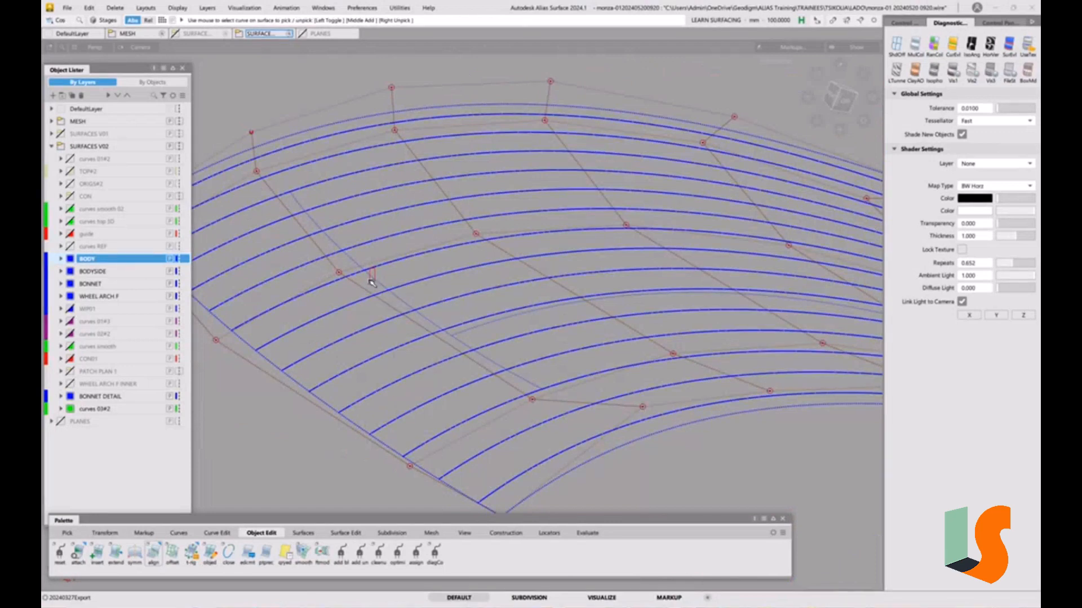
left_click(371, 283)
key("Delete")
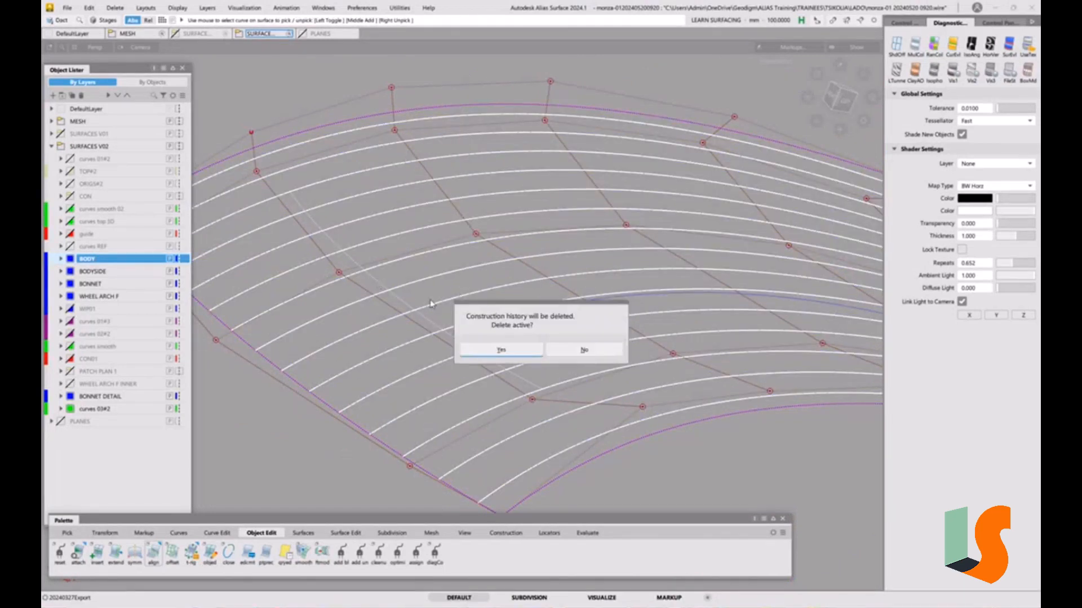
left_click_drag(417, 299, 416, 301, "ctrl+shift")
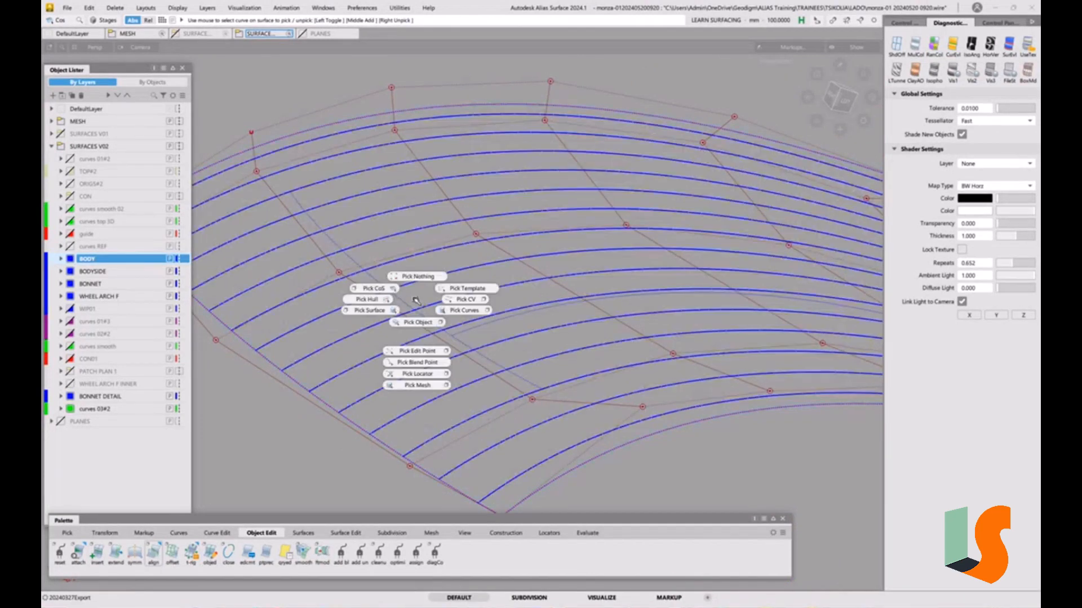
left_click(401, 303)
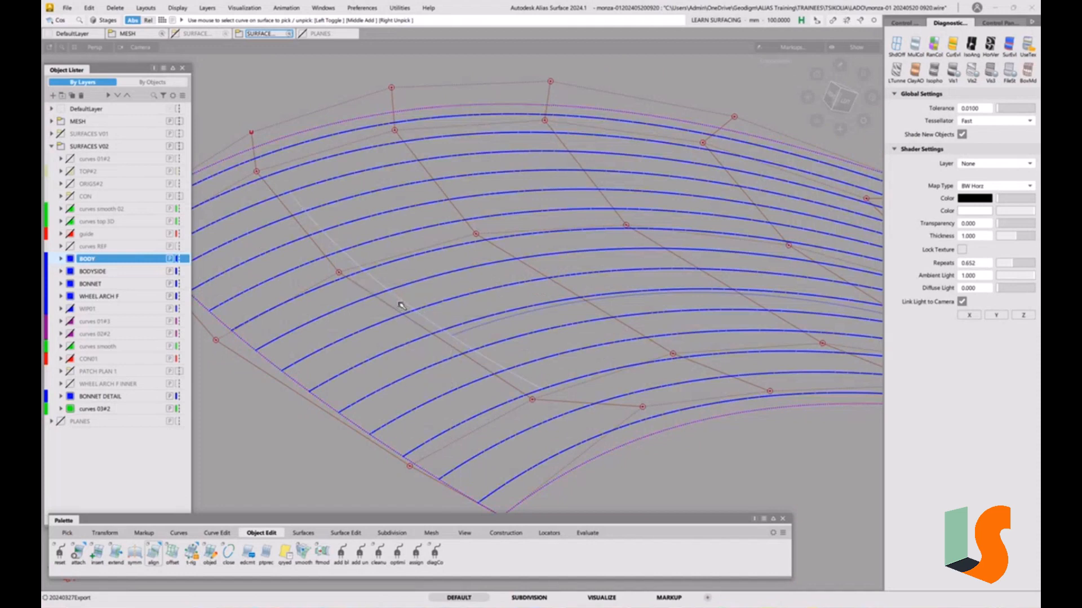
left_click(513, 346)
key("ctrl+i")
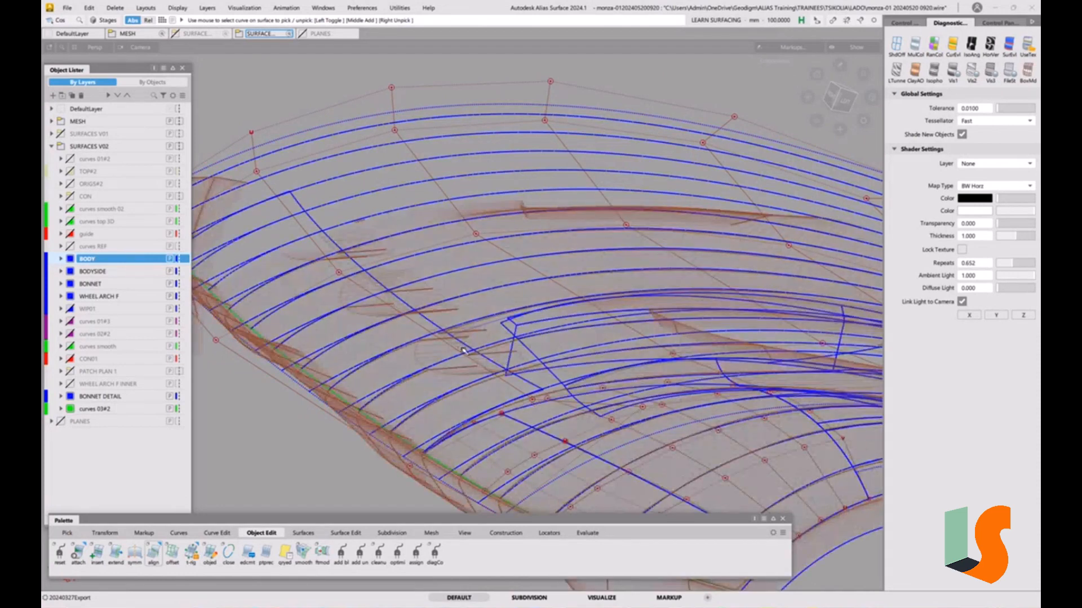
Step: Enable the X axis aligned cross sections alongside the Y axis aligned ones in the Cross Section Editor
right_click_drag(474, 345, 501, 350, "alt+shift")
left_click_drag(500, 349, 522, 313, "alt+shift")
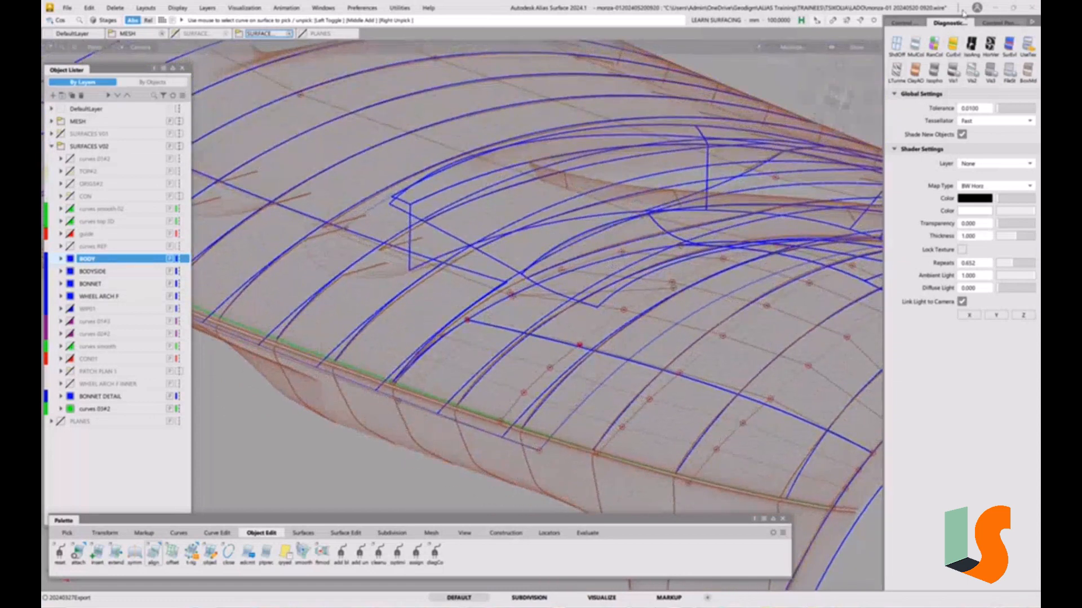
left_click(1000, 22)
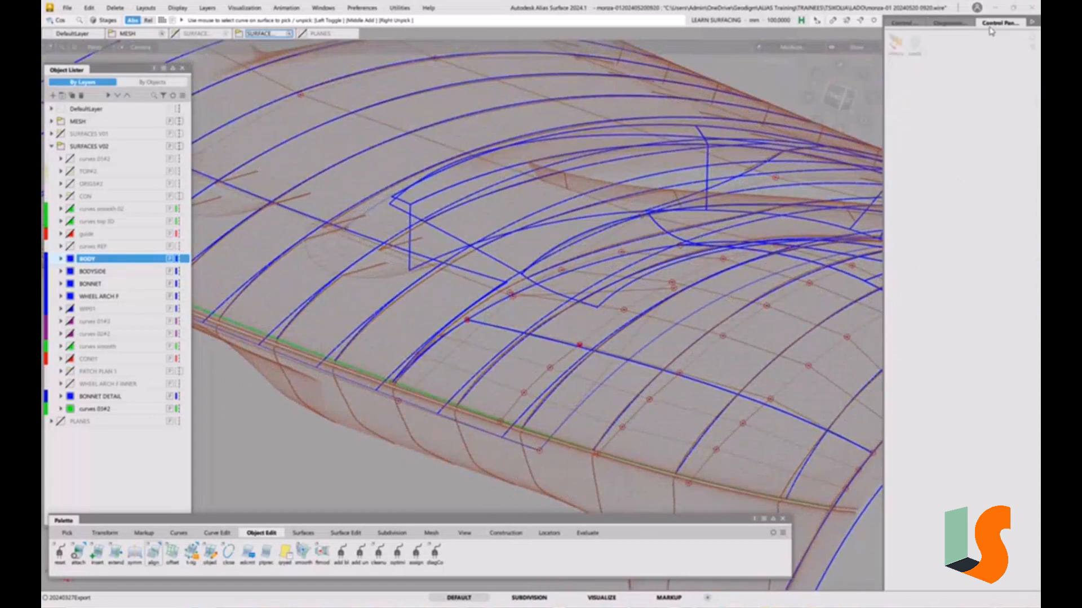
left_click(896, 43)
left_click(913, 45)
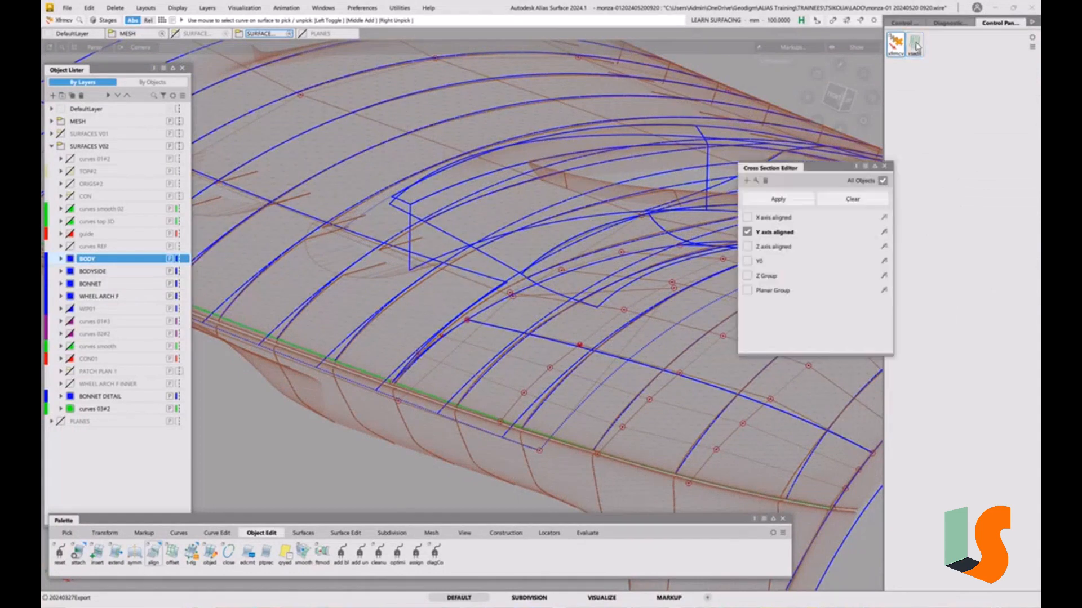
left_click(748, 218)
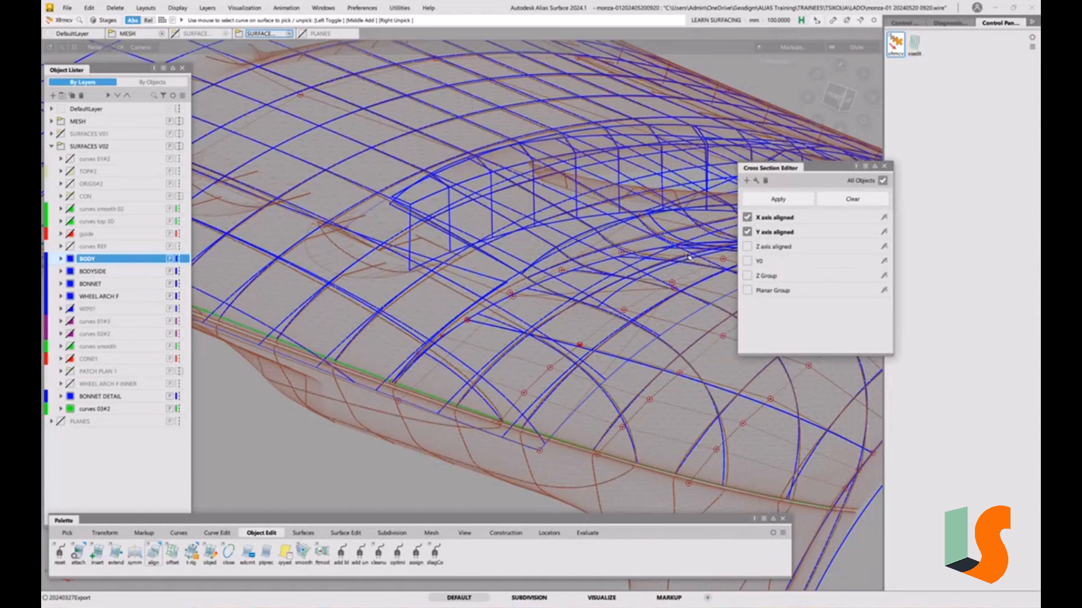
left_click(884, 166)
Step: Display the CVs and hulls of the front nose surface below the bonnet, and clear the selection
left_click_drag(645, 318, 567, 353, "alt+shift")
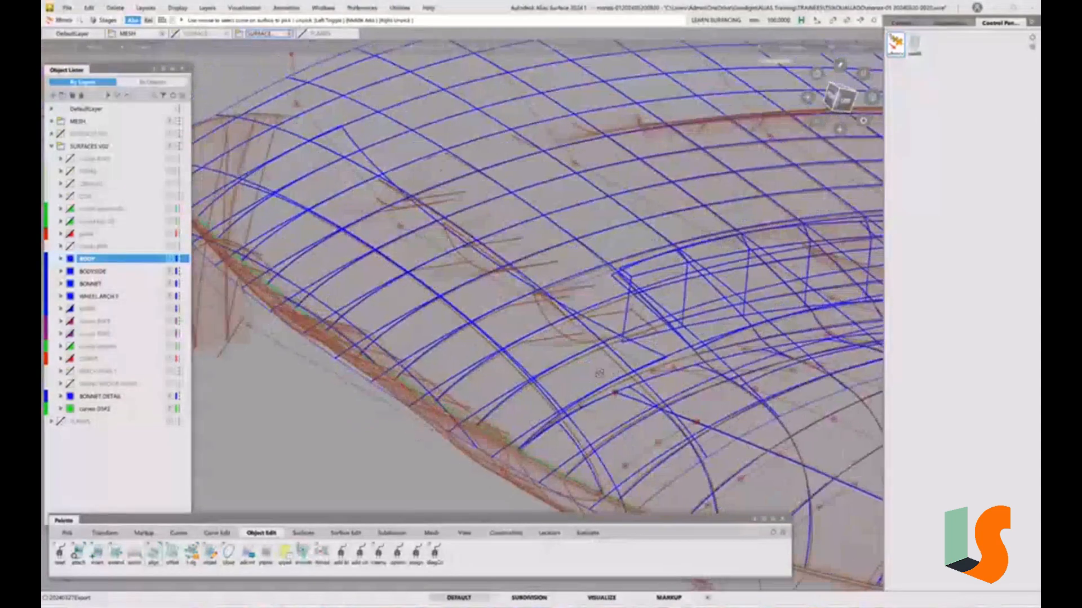
middle_click_drag(568, 354, 579, 378, "alt+shift")
left_click_drag(572, 371, 555, 378, "ctrl+shift")
left_click(589, 355)
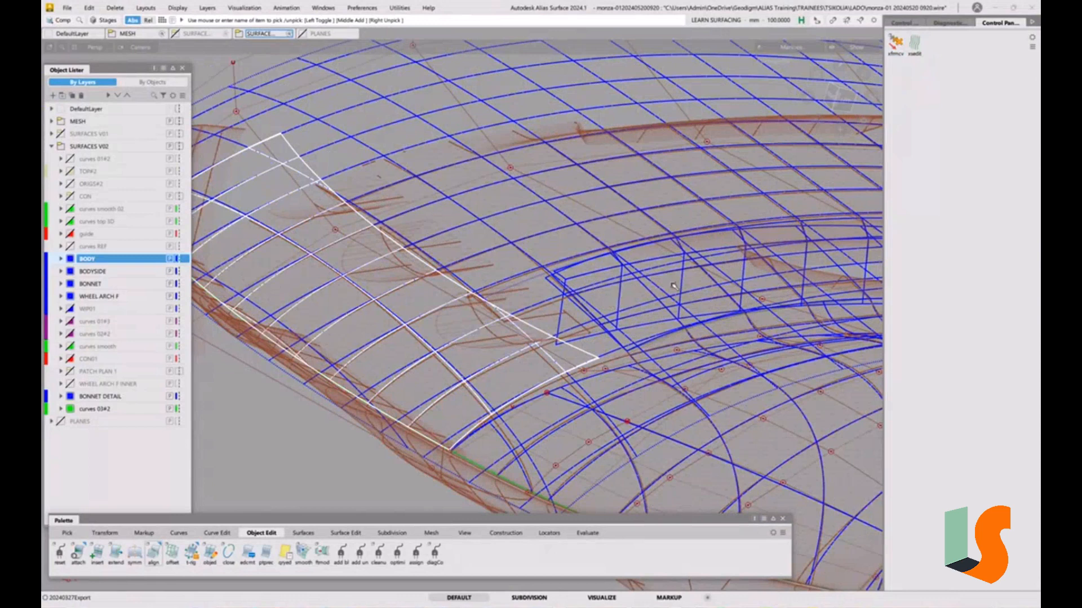
left_click(904, 22)
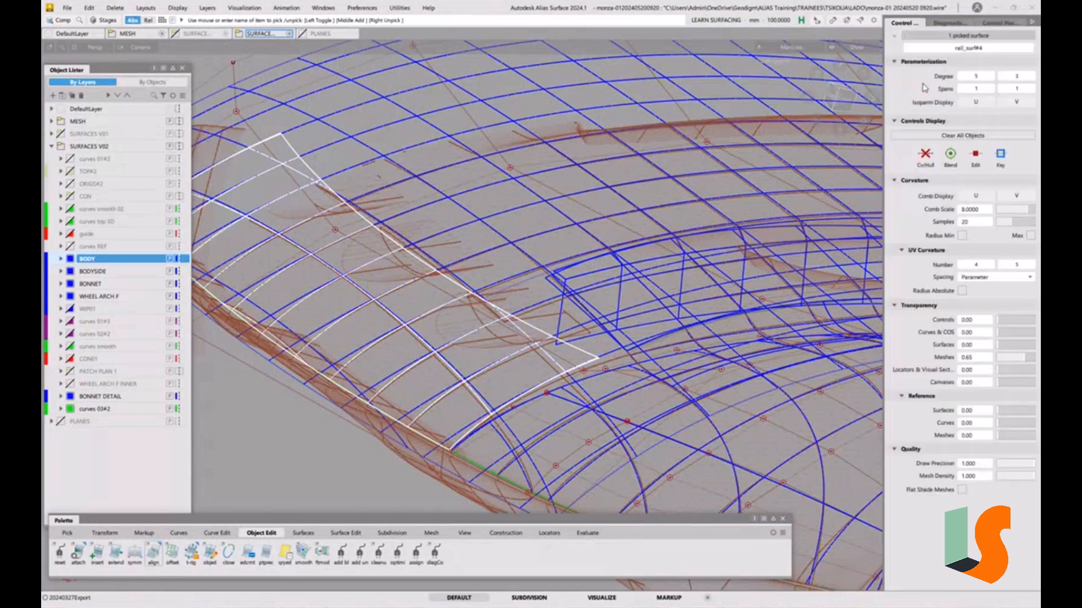
left_click(926, 159)
left_click_drag(618, 422, 581, 325, "ctrl+shift")
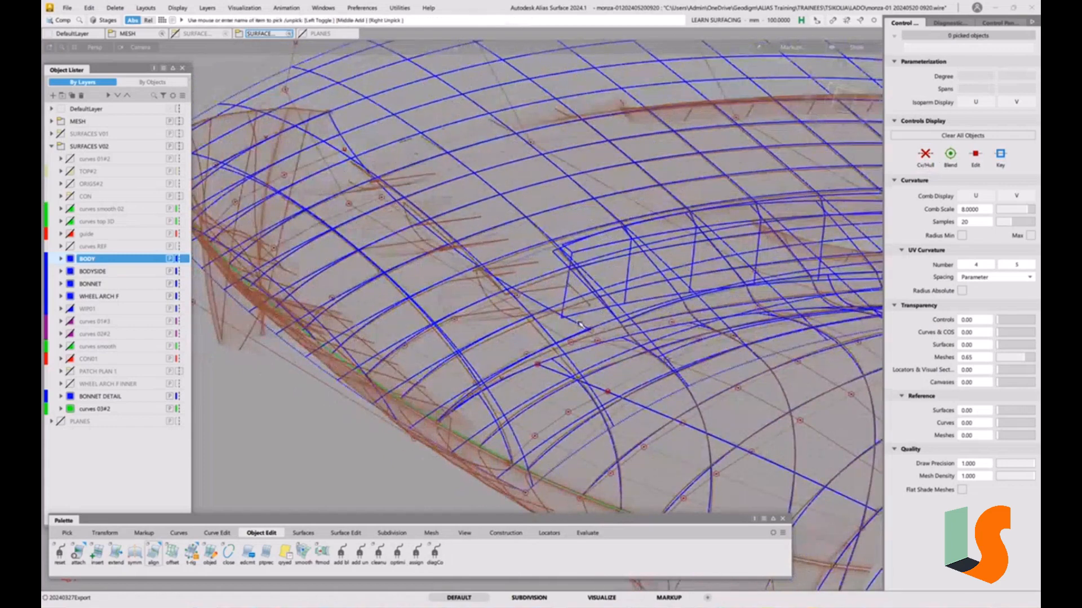
Step: Extend the front nose surface's upper edge below the bonnet by about -92 mm
left_click_drag(478, 304, 515, 353, "ctrl+shift")
key("e")
left_click(583, 329)
right_click_drag(515, 352, 612, 347, "alt+shift")
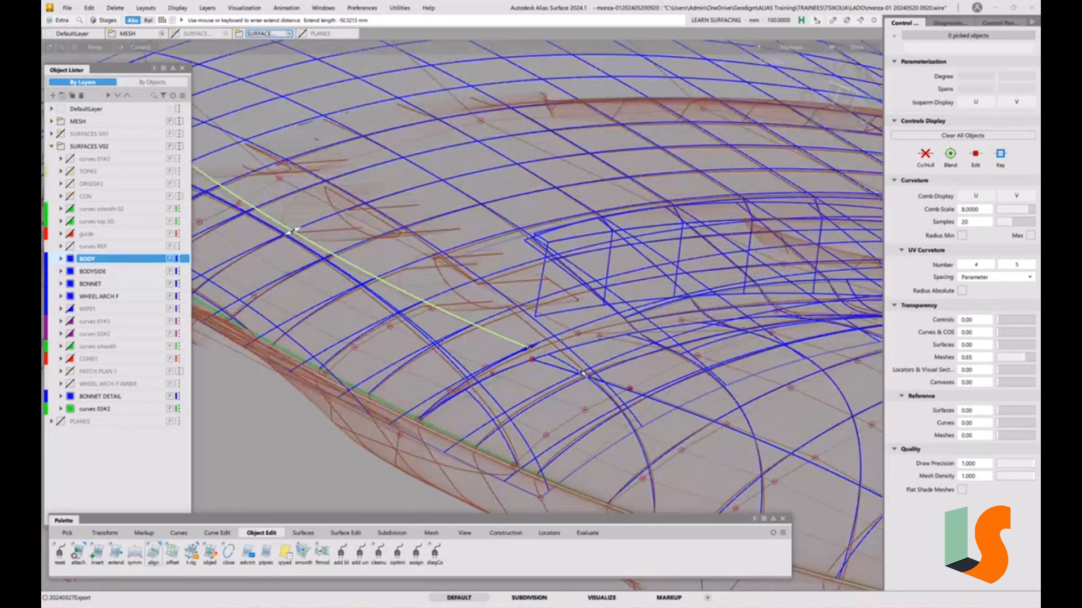
left_click_drag(577, 371, 552, 372, "alt+shift")
middle_click_drag(554, 375, 590, 414, "alt+shift")
left_click_drag(558, 432, 581, 413, "ctrl+shift")
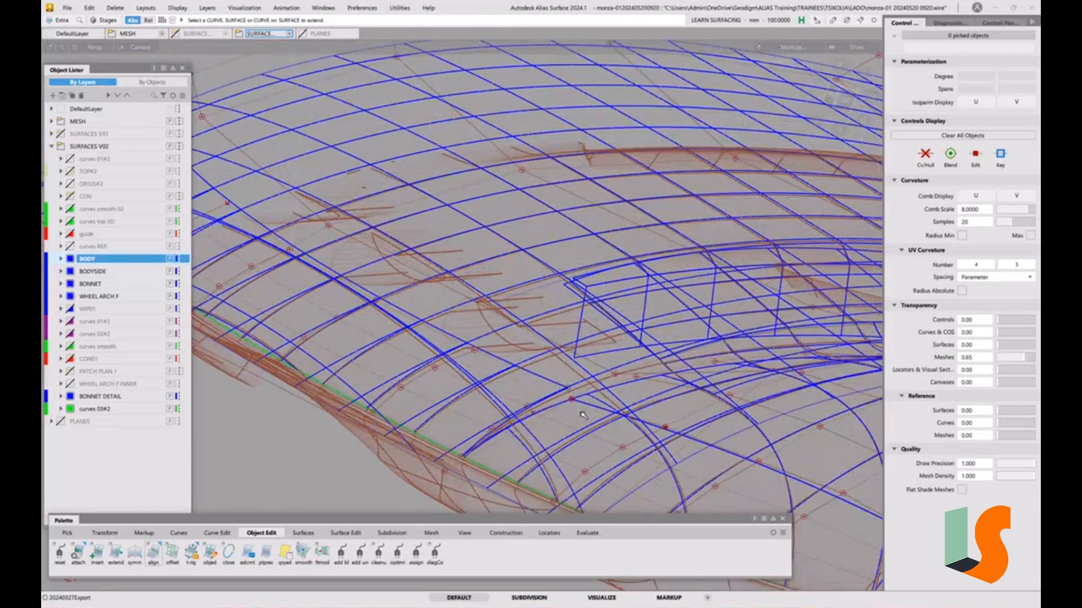
Step: Align the nose surface's upper edge to the bonnet surface using G2 continuity and Project alignment along the Z vector
double_click(157, 555)
left_click(220, 142)
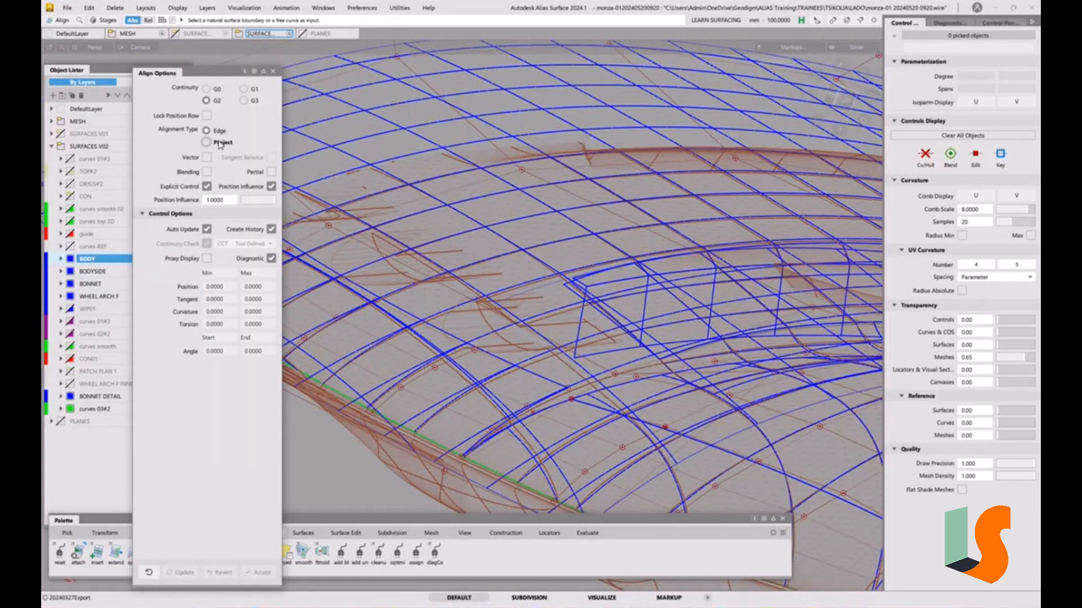
left_click(544, 379)
left_click(620, 371)
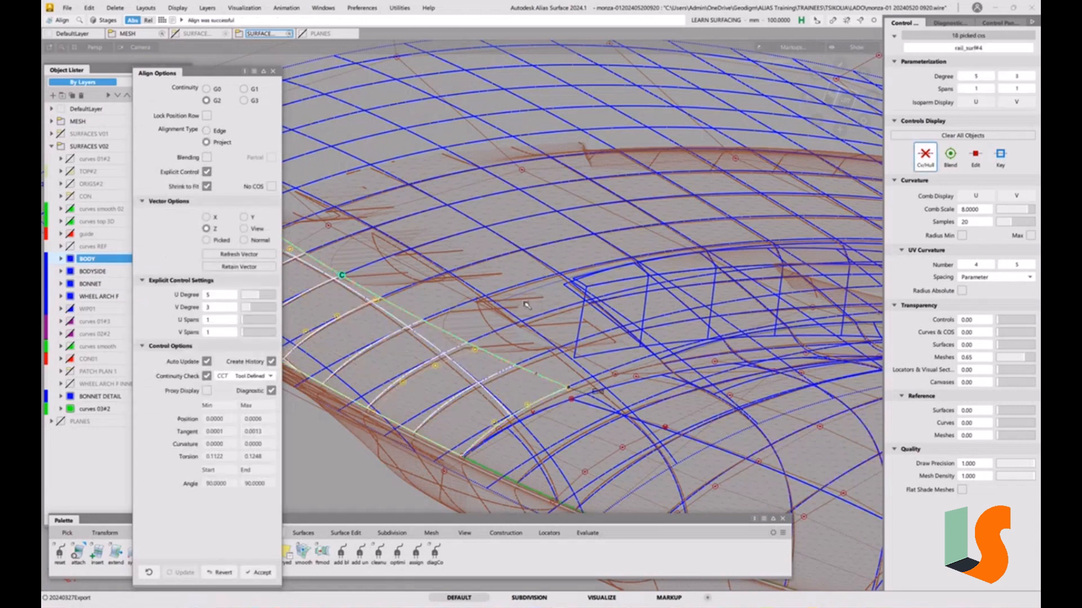
Step: Examine the projected alignment between the nose surface and the bonnet from several angles and clear the selection
left_click_drag(526, 305, 407, 347, "alt+shift")
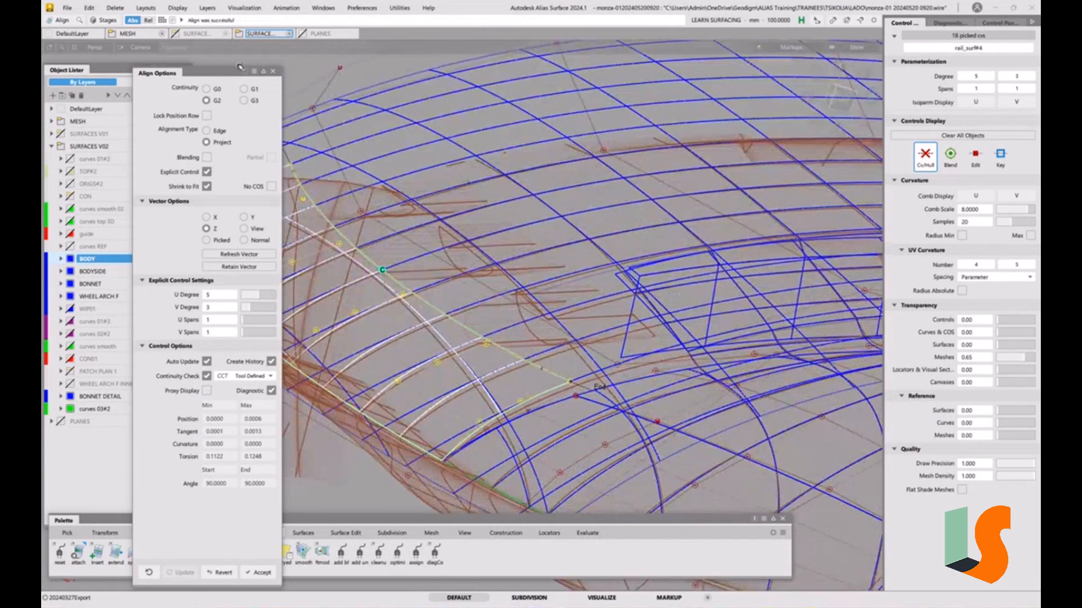
left_click_drag(228, 73, 173, 72)
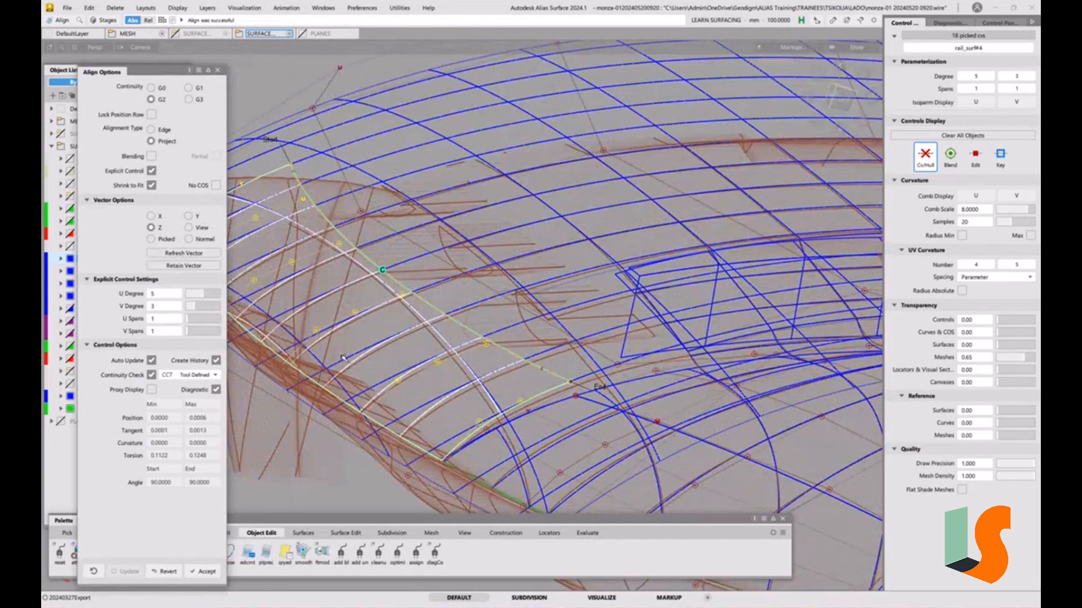
left_click_drag(479, 374, 552, 352, "alt+shift")
left_click_drag(531, 359, 553, 380, "alt+shift")
right_click_drag(553, 380, 567, 359, "alt+shift")
middle_click_drag(521, 374, 570, 378, "alt+shift")
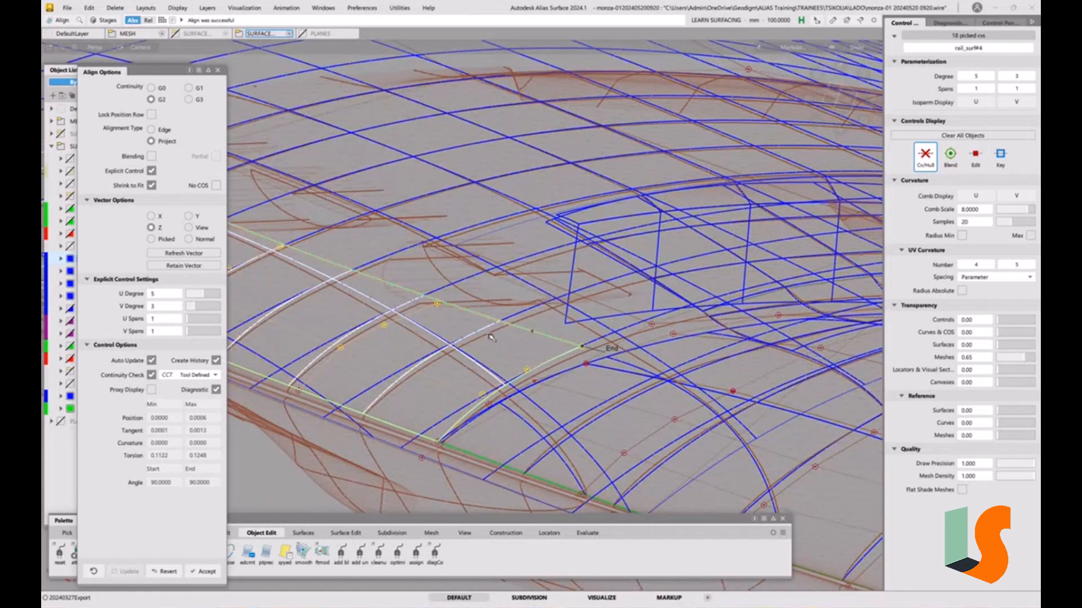
key("shift+alt")
left_click_drag(511, 321, 631, 325, "alt+shift")
left_click_drag(713, 354, 728, 426, "ctrl+shift")
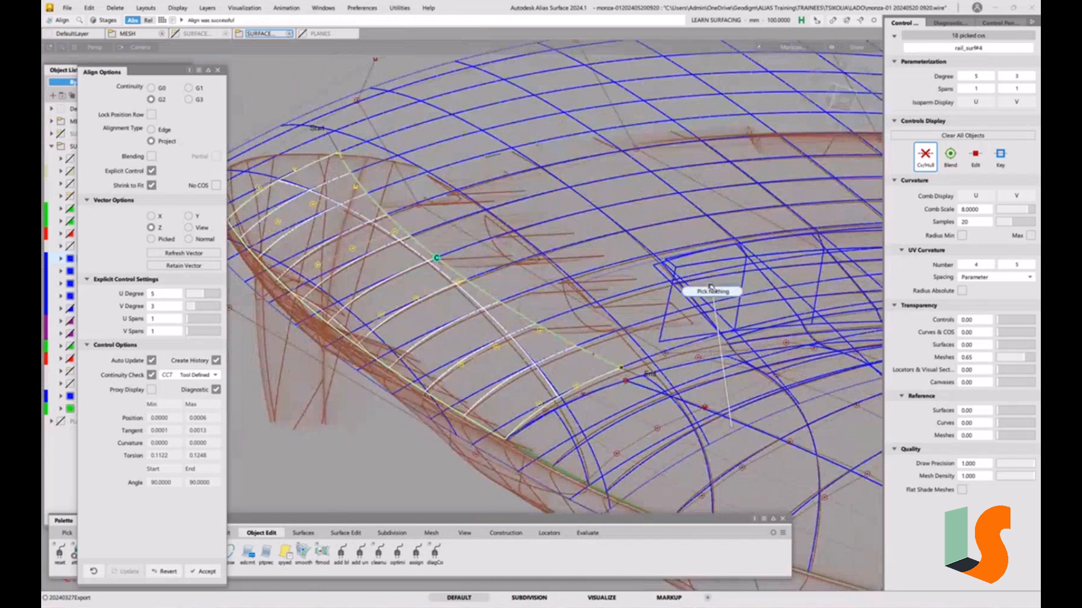
Step: Pick the front CV row of the large bonnet surface and move it slightly to adjust its front end over the mesh
left_click_drag(662, 327, 634, 310, "ctrl+shift")
left_click(609, 257)
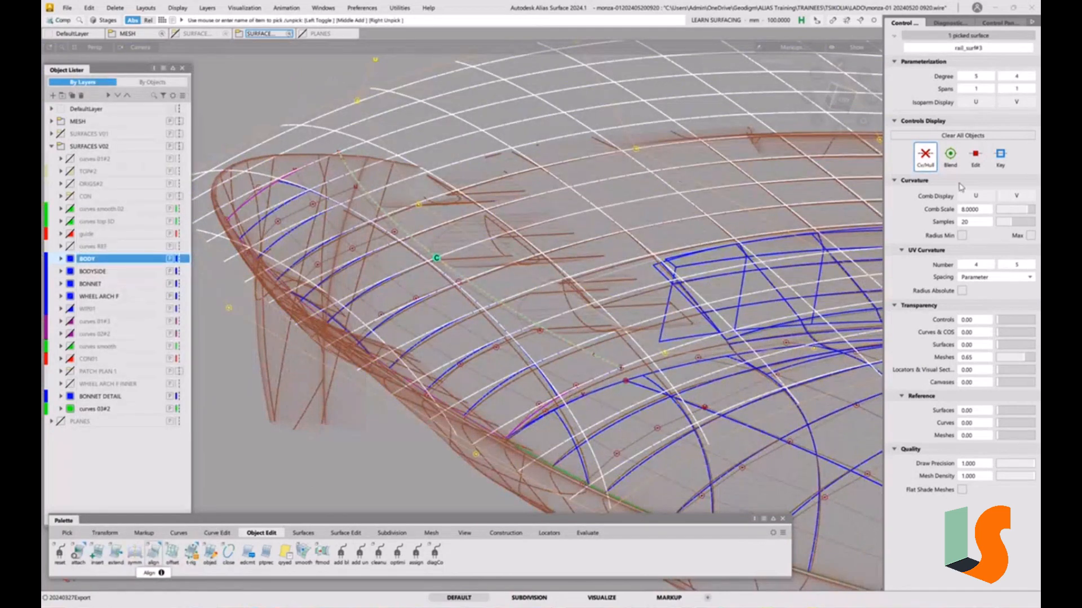
left_click_drag(550, 265, 472, 344, "alt+shift")
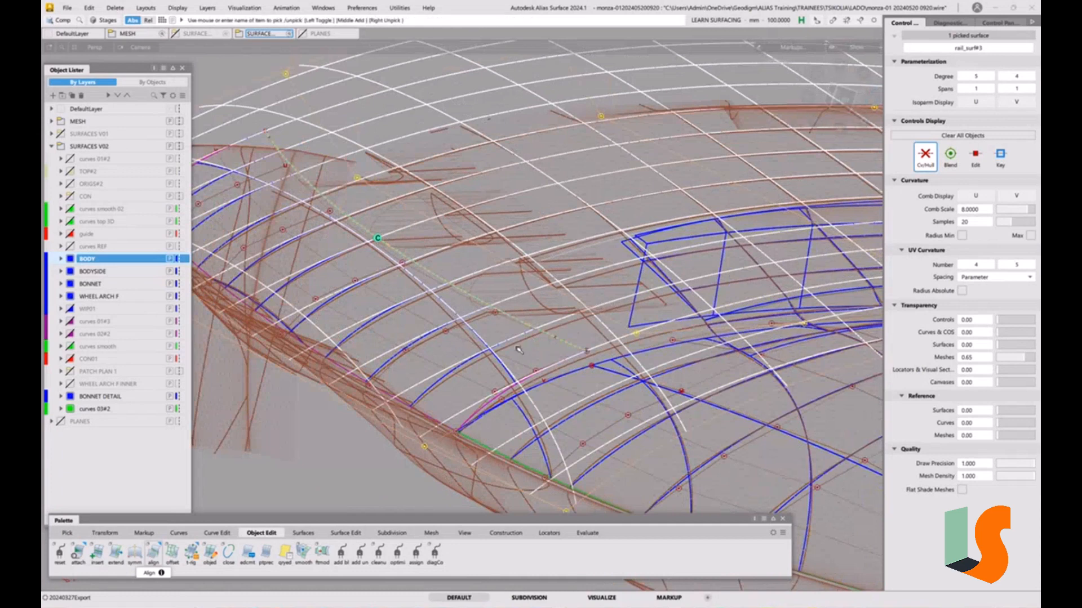
left_click(470, 356)
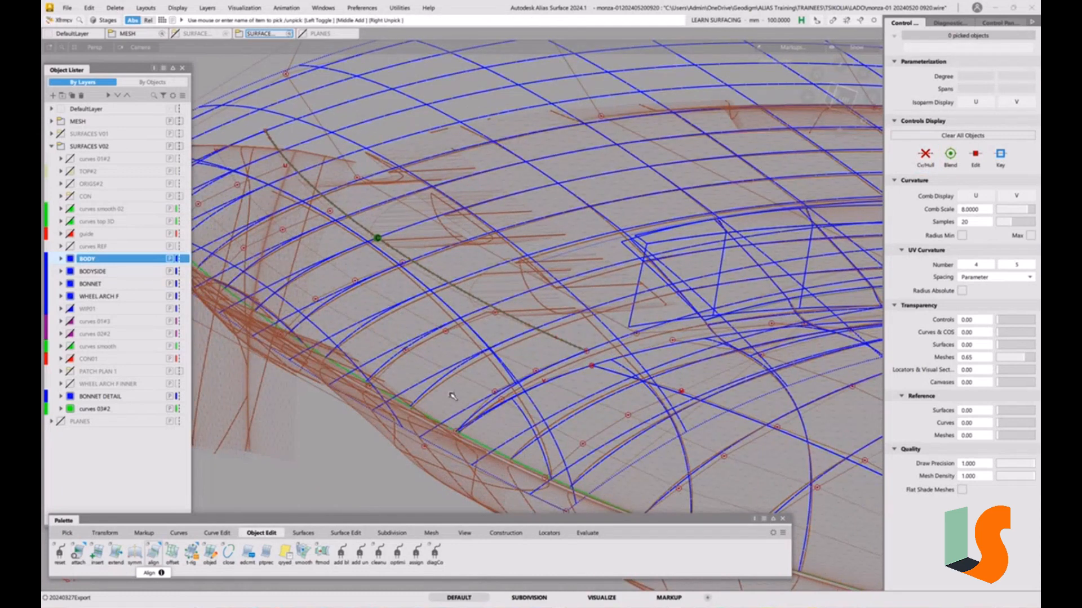
key("q")
left_click(409, 440)
left_click_drag(410, 440, 402, 367, "alt+shift")
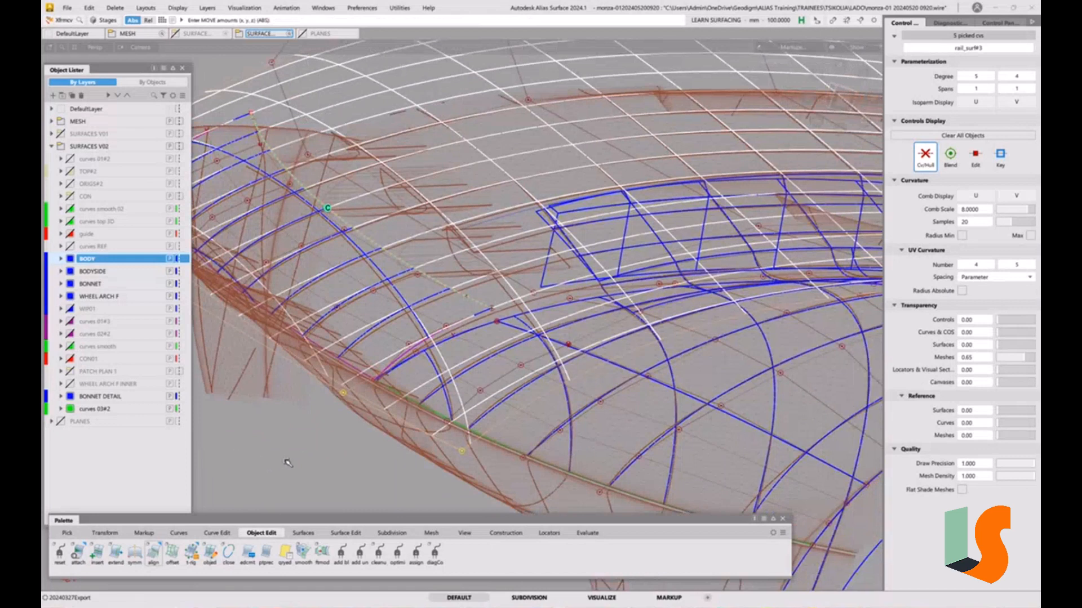
left_click_drag(287, 462, 298, 456)
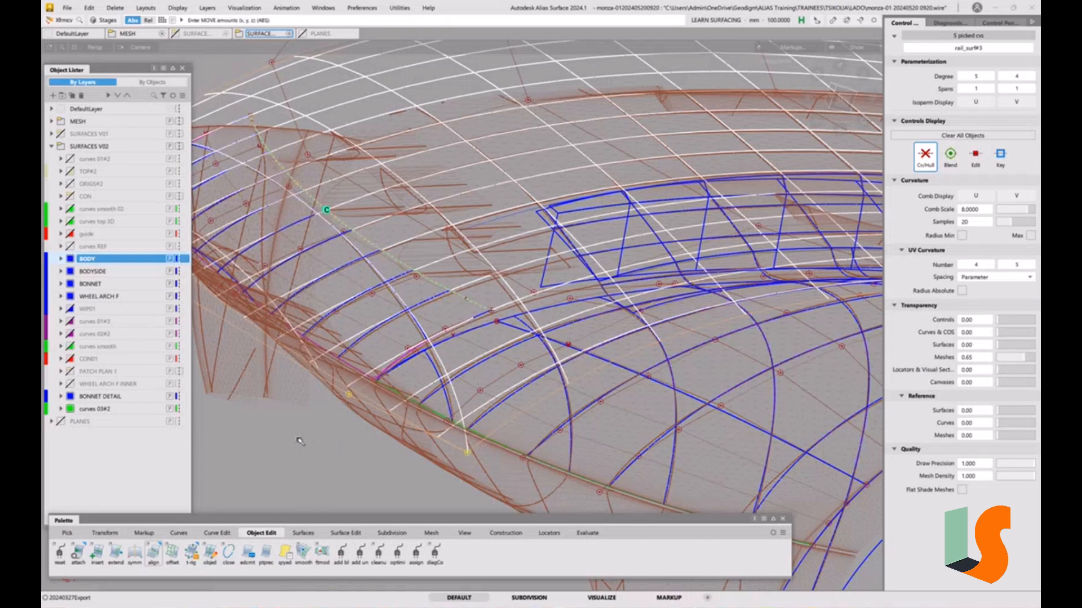
Step: Fine-tune the position of the bonnet's front CV row against the scan mesh sections and deselect the surface
right_click_drag(386, 349, 391, 457, "alt+shift")
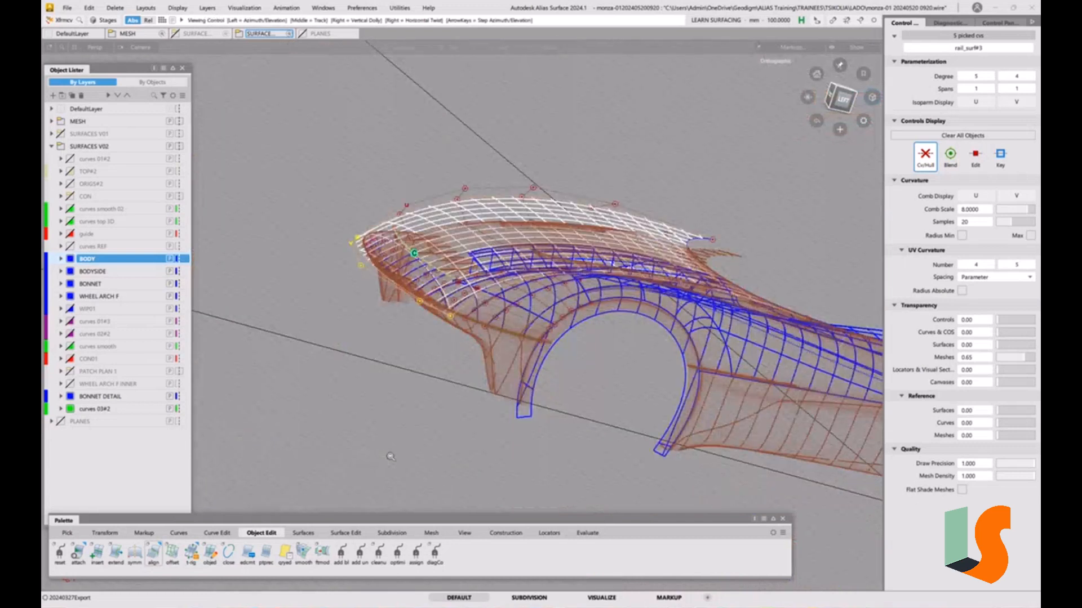
left_click_drag(391, 458, 394, 389, "alt+shift")
right_click_drag(395, 389, 372, 344, "alt+shift")
left_click_drag(372, 343, 365, 329, "alt+shift")
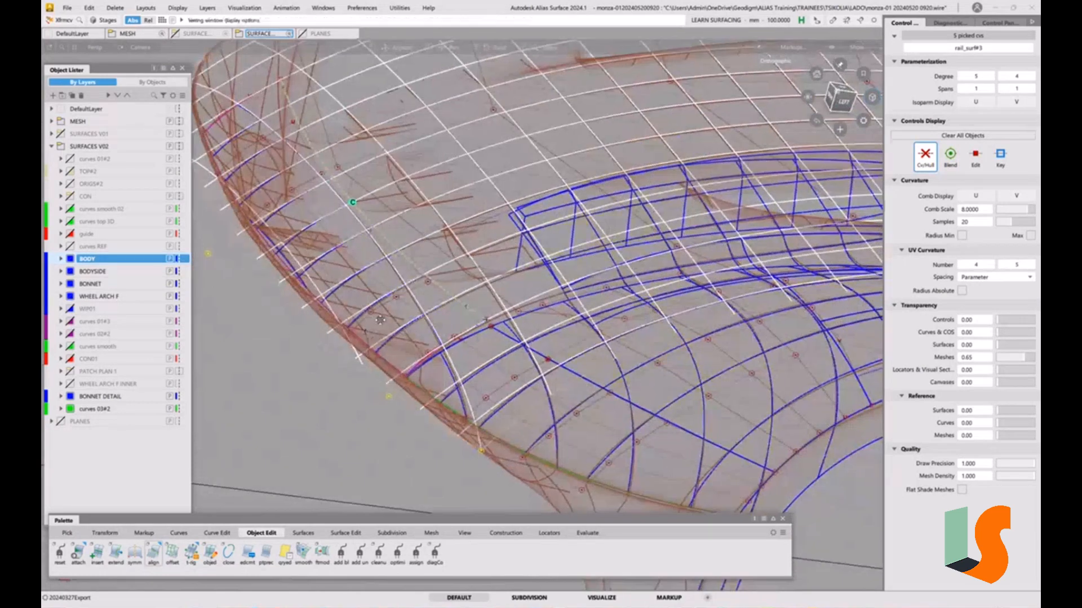
right_click_drag(333, 389, 319, 354, "alt+shift")
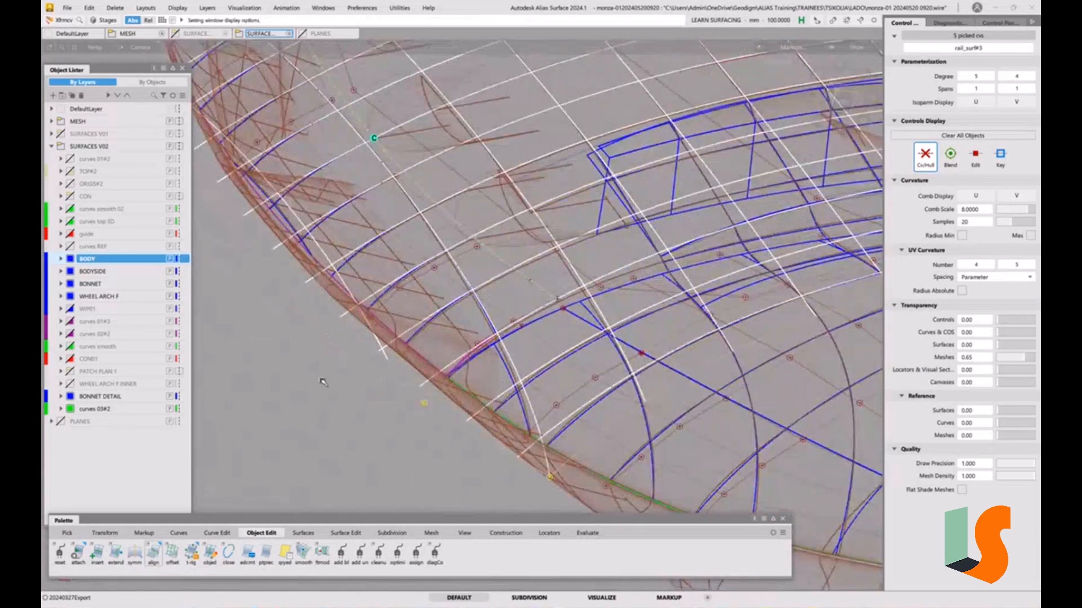
left_click_drag(315, 386, 319, 387)
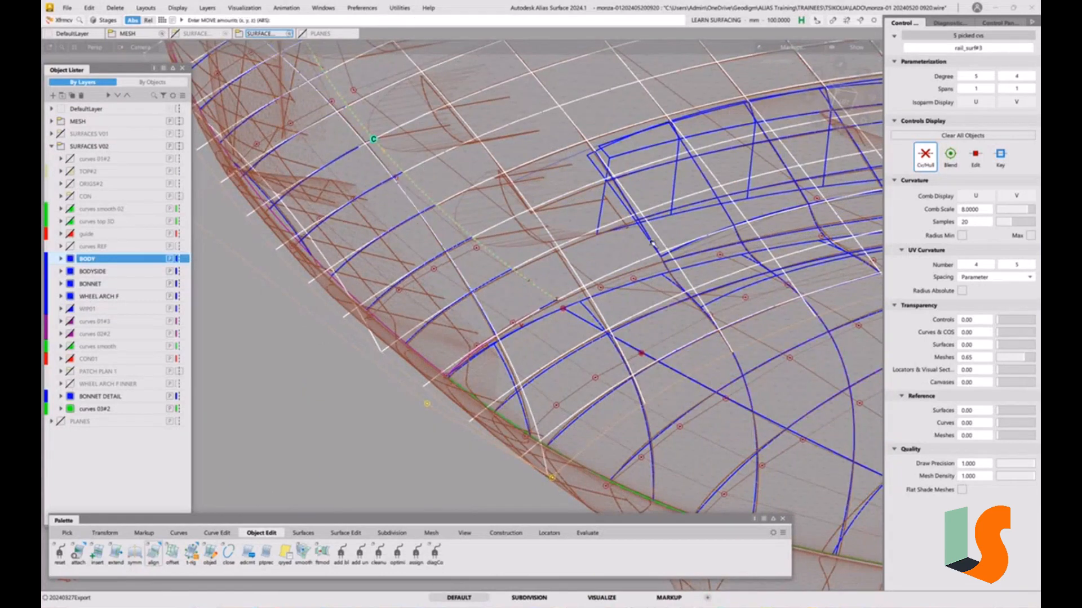
left_click_drag(451, 299, 512, 281, "alt+shift")
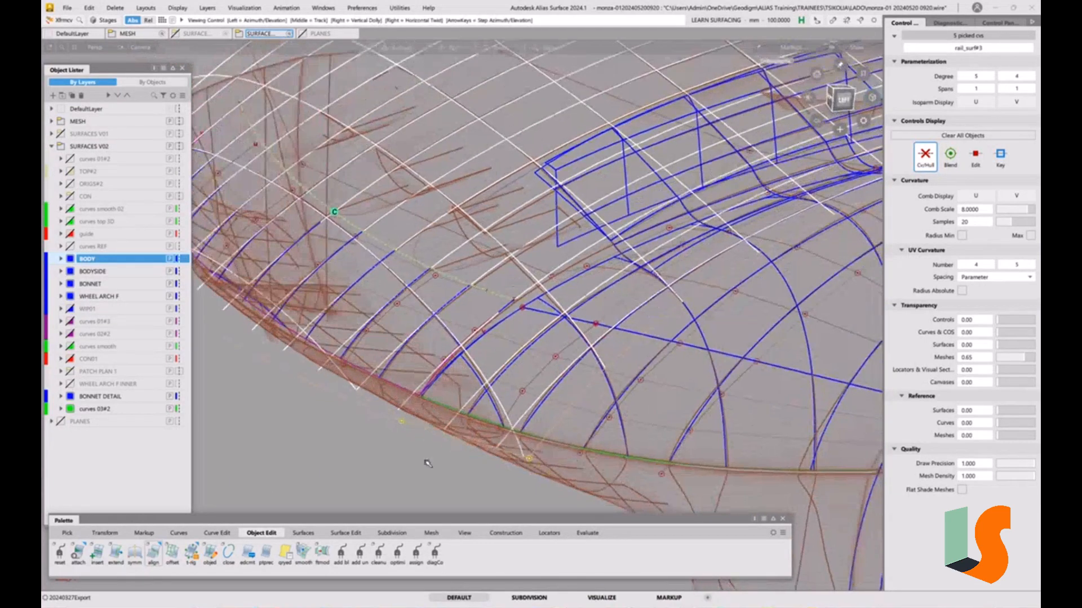
left_click_drag(403, 455, 401, 456)
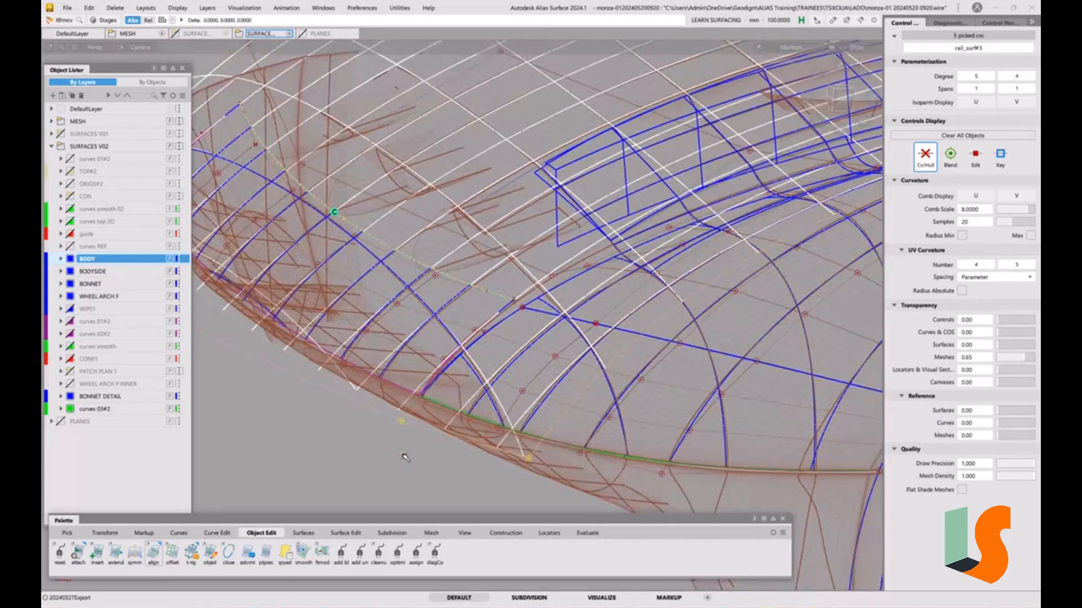
left_click_drag(489, 314, 578, 361, "alt+shift")
left_click(552, 435)
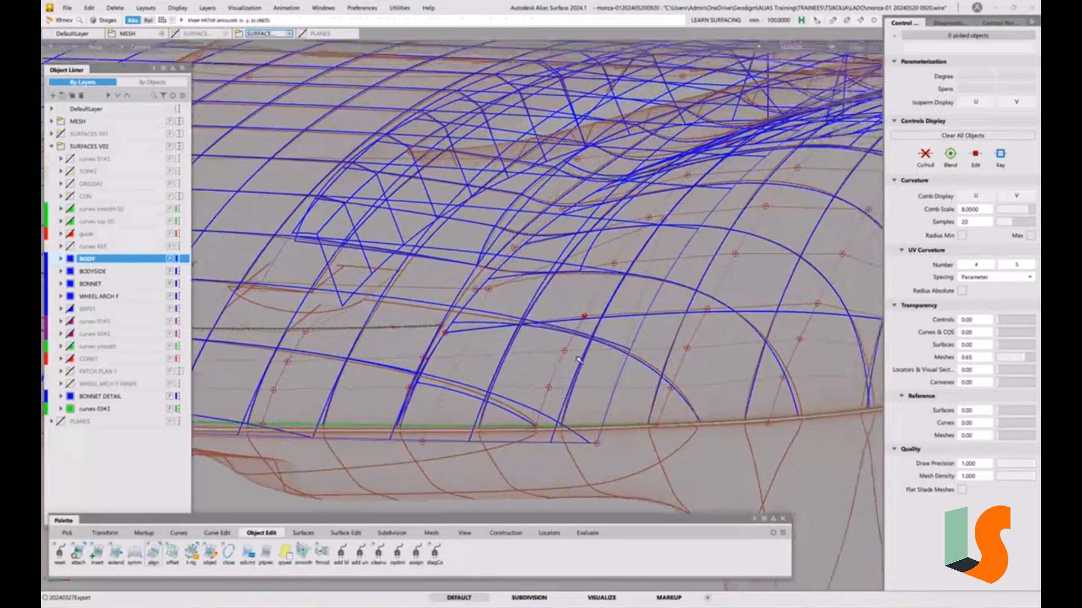
left_click_drag(692, 318, 665, 327, "ctrl+shift")
key("ctrl+q")
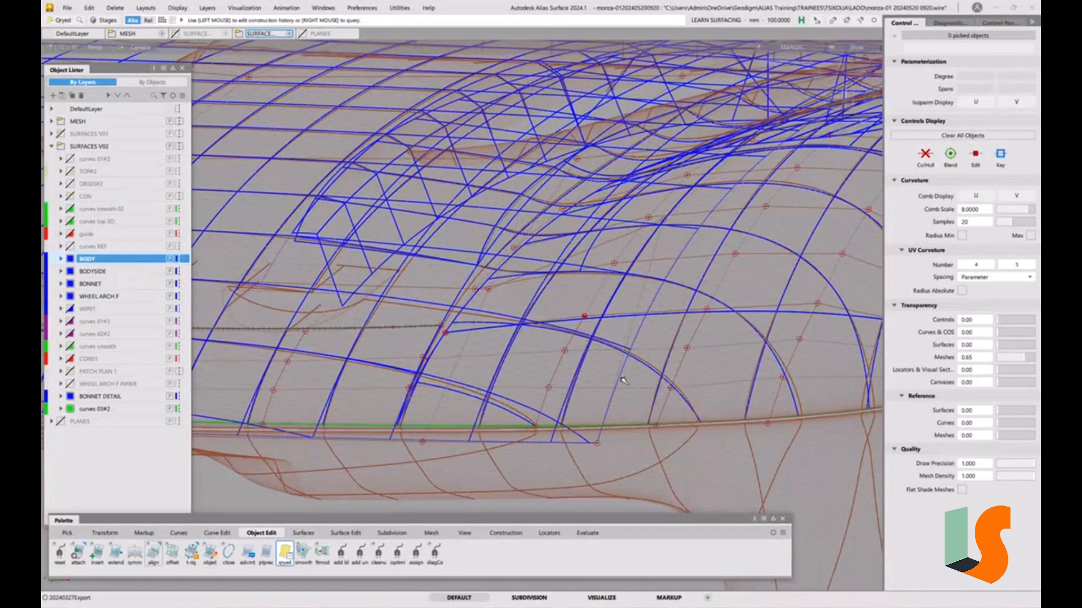
left_click_drag(625, 407, 634, 325, "ctrl+shift")
left_click_drag(387, 373, 370, 386, "alt+shift")
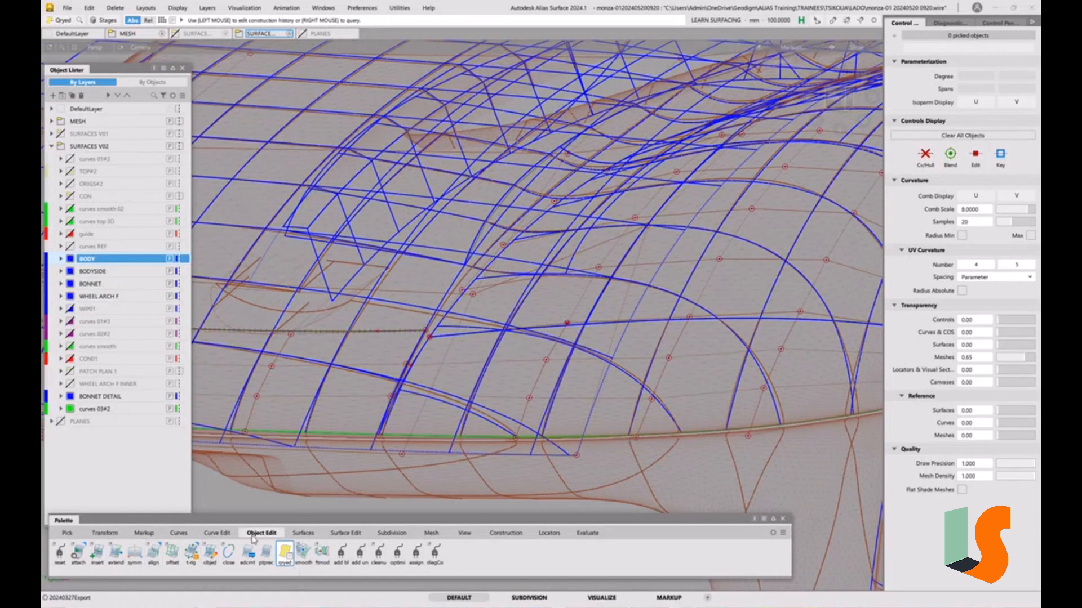
Step: Align the lower front wing surface's front edge to the end edge of nose surface rail_surf#4 with G2 Edge alignment, removing its existing history
double_click(155, 555)
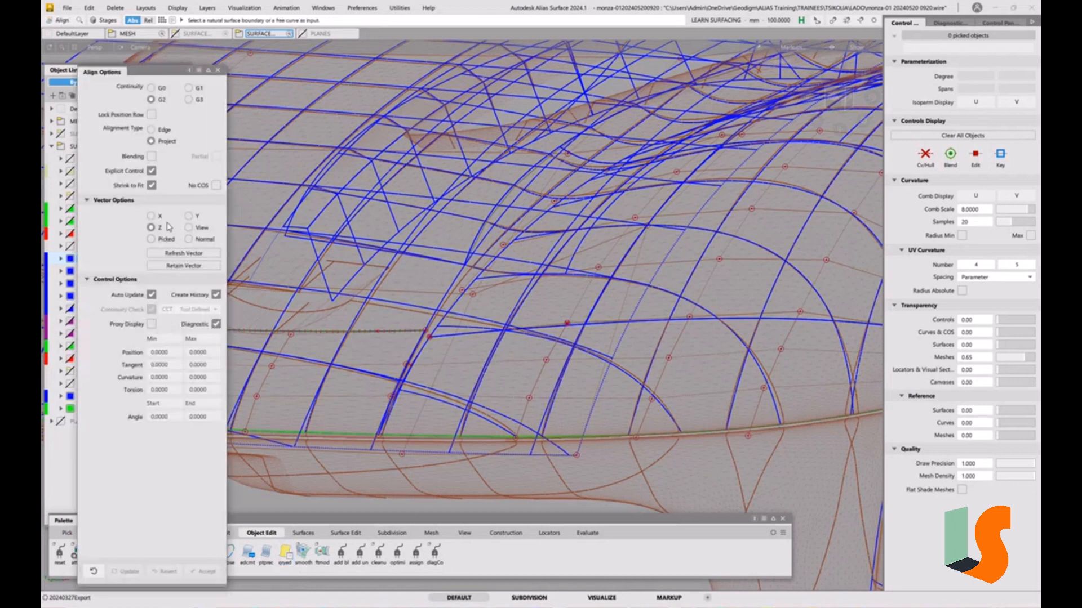
left_click(152, 130)
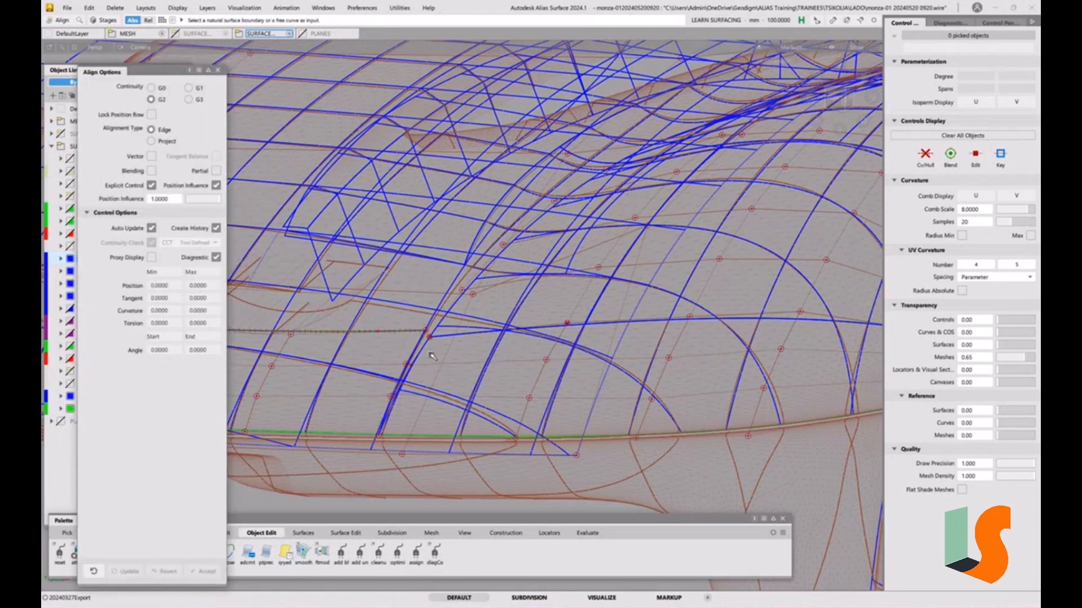
left_click(428, 344)
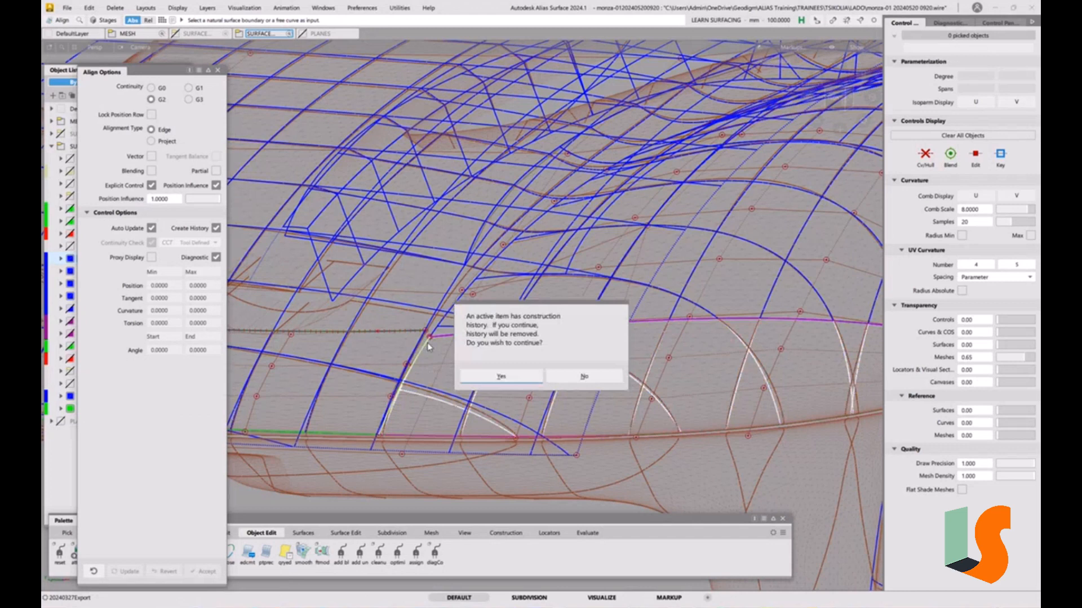
left_click(501, 377)
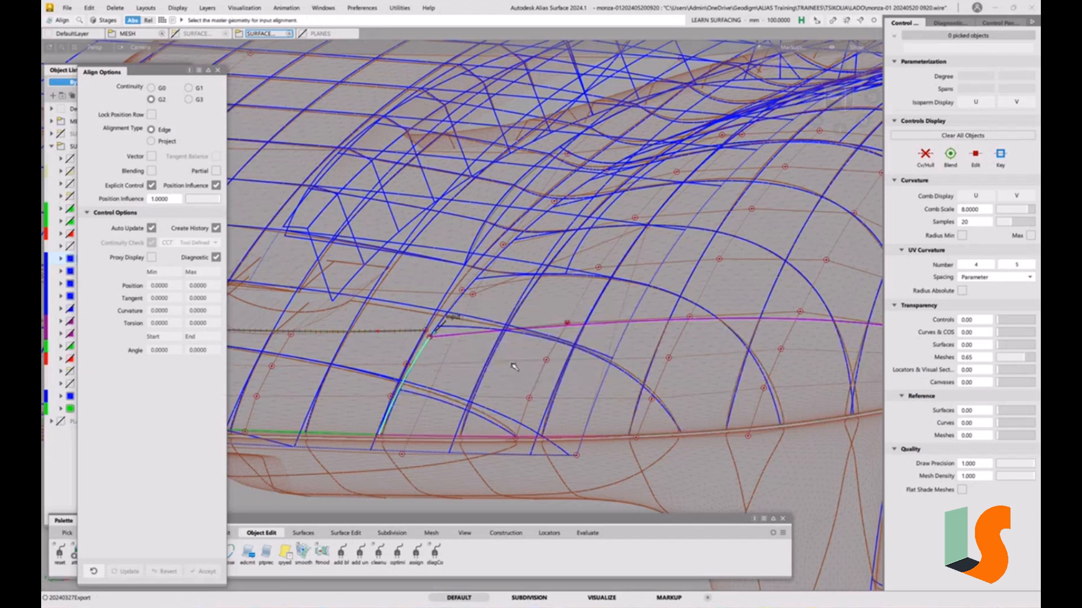
left_click(422, 338)
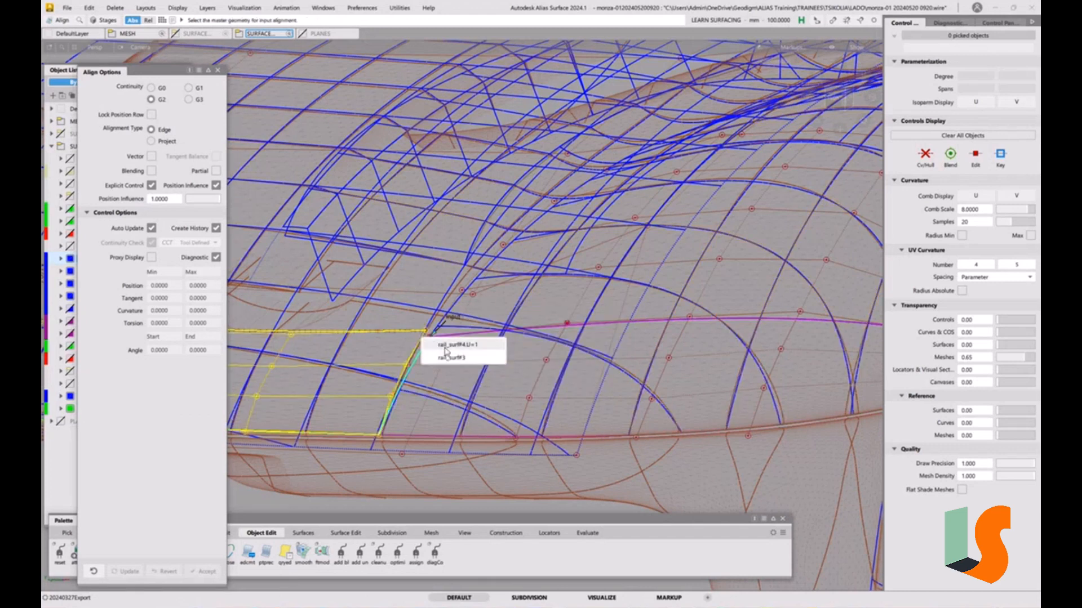
left_click(438, 345)
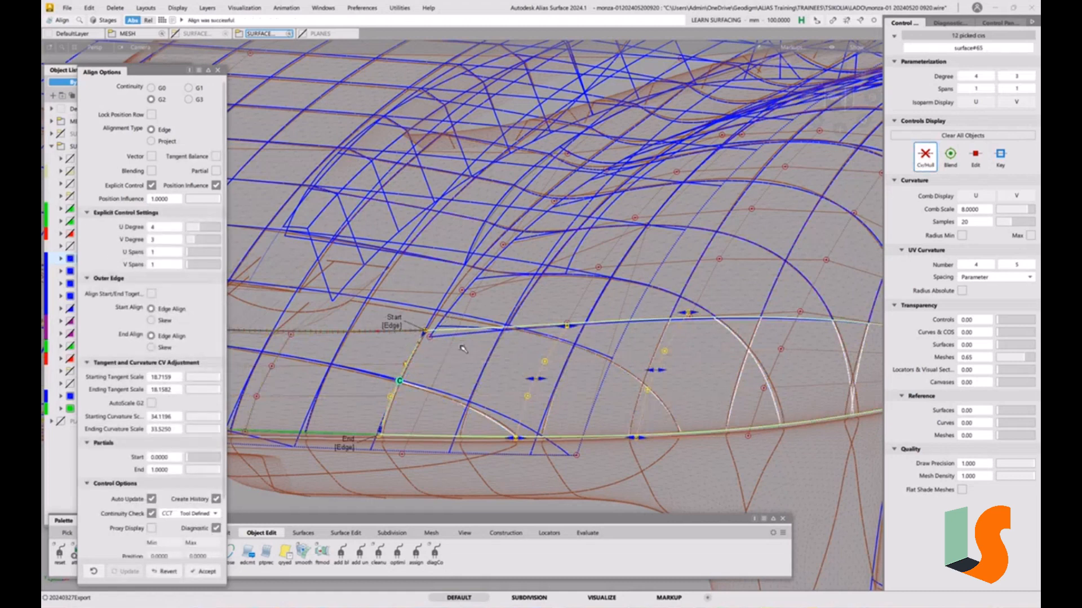
Step: Check the wing-to-nose alignment with Proxy Display switched on and off again, and end the alignment
left_click_drag(463, 348, 507, 354, "alt+shift")
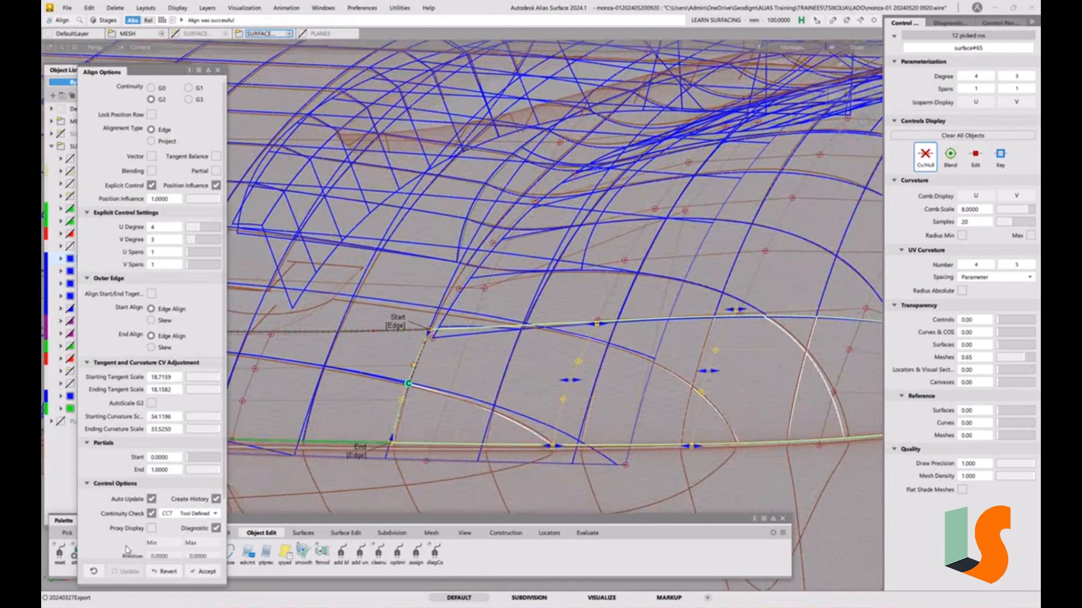
left_click(152, 529)
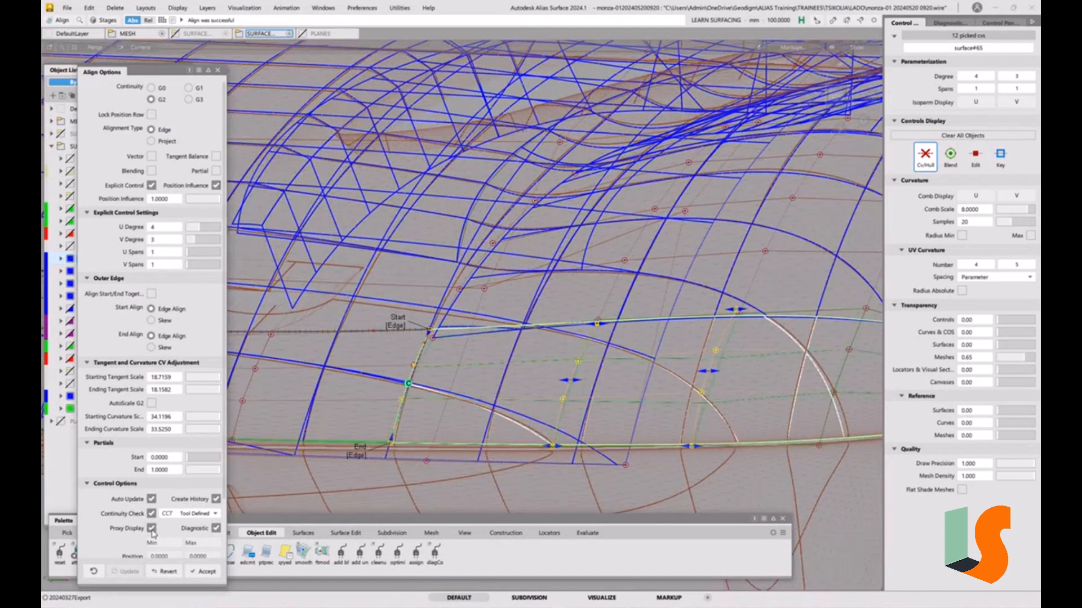
left_click(152, 529)
left_click_drag(754, 382, 533, 390, "alt+shift")
left_click(601, 393)
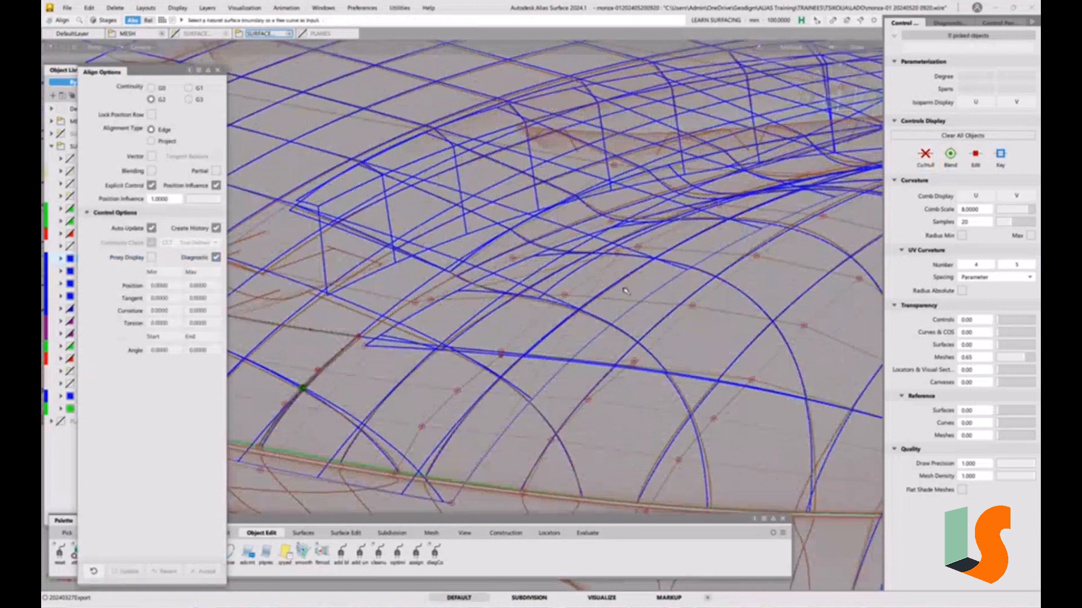
Step: Align the upper front wing surface's lower edge to the upper edge of the lower wing surface with G2 Edge alignment
left_click_drag(626, 291, 623, 334, "alt+shift")
right_click_drag(623, 333, 597, 349, "alt+shift")
left_click_drag(597, 348, 532, 356, "alt+shift")
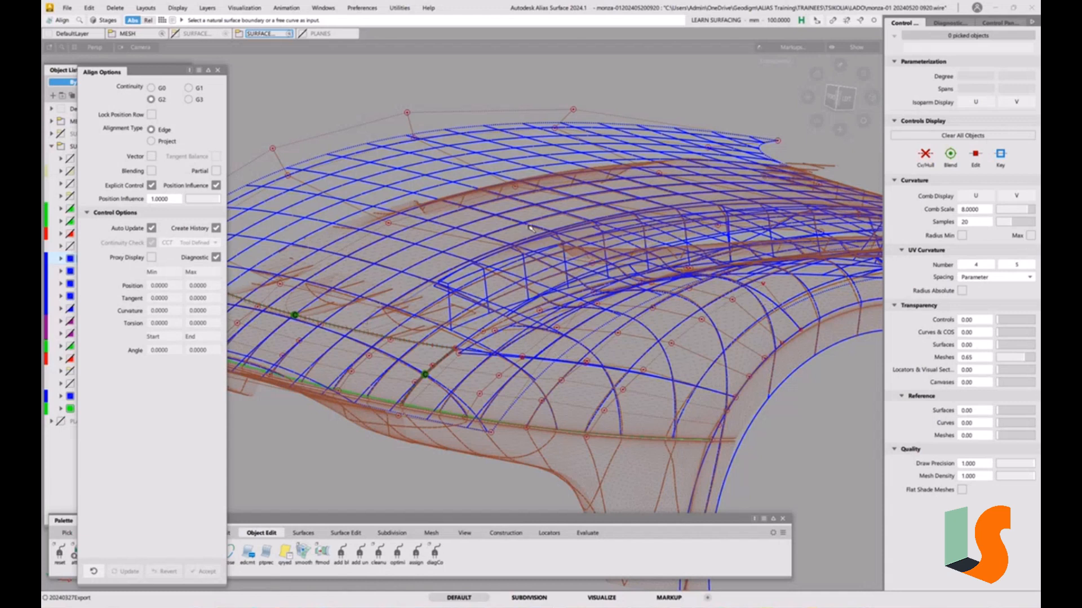
left_click_drag(532, 277, 521, 302, "alt+shift")
right_click_drag(512, 351, 485, 349, "alt+shift")
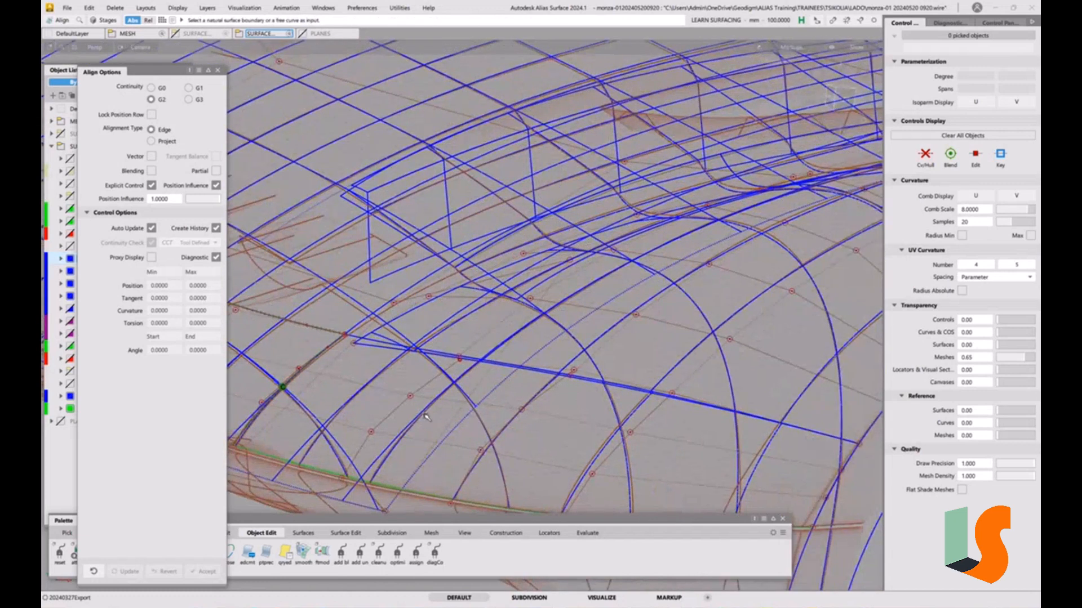
left_click(388, 349)
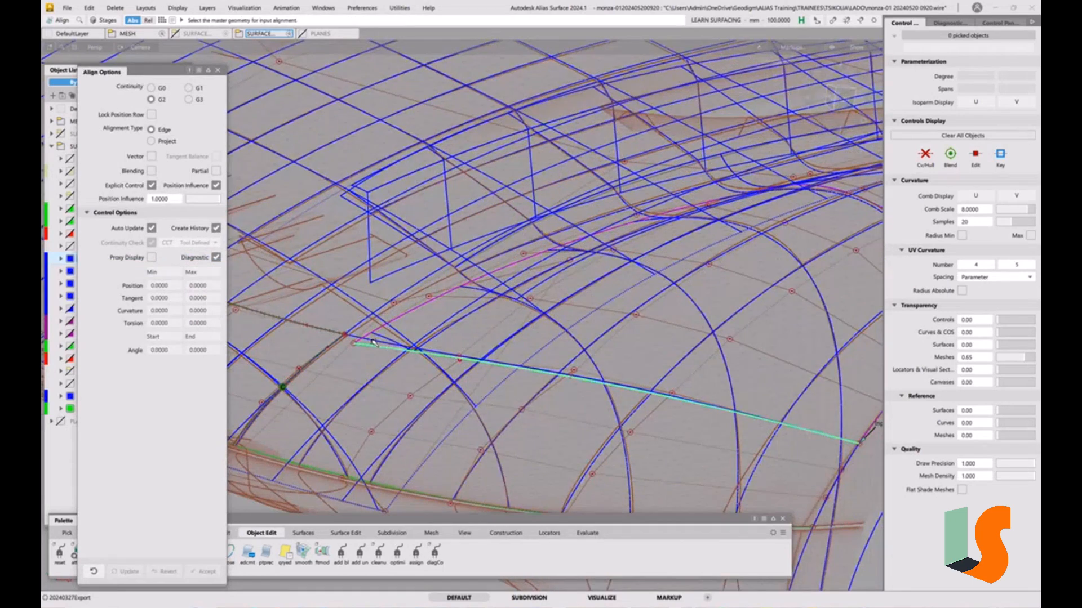
left_click(372, 341)
right_click_drag(781, 324, 759, 328, "alt+shift")
middle_click_drag(758, 328, 644, 389, "alt+shift")
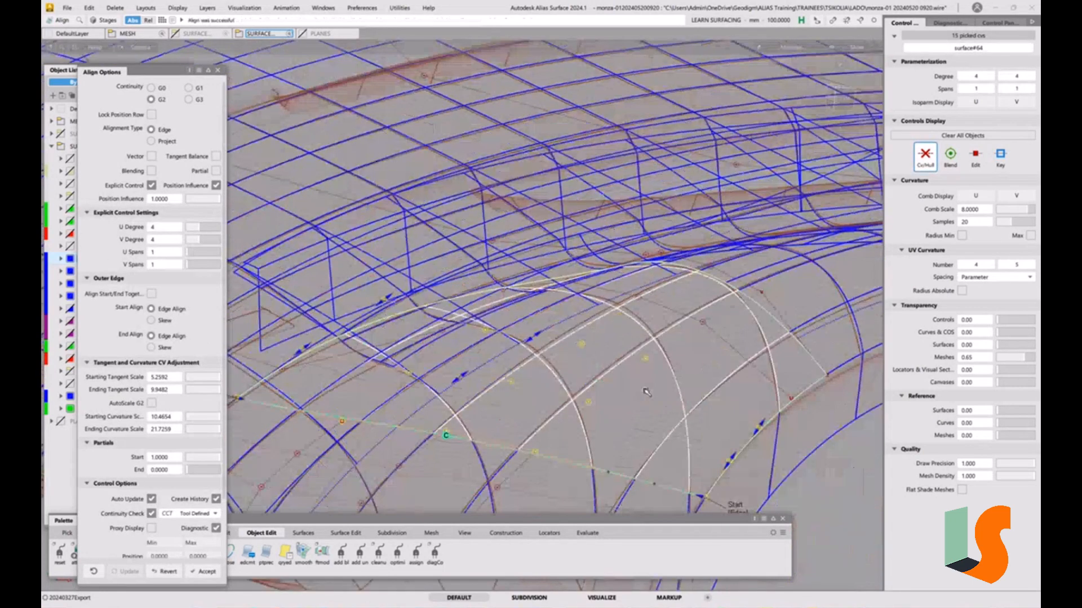
Step: Examine the aligned upper front wing surface from several angles against the scan mesh and the neighbouring surfaces
left_click_drag(646, 392, 610, 361, "alt+shift")
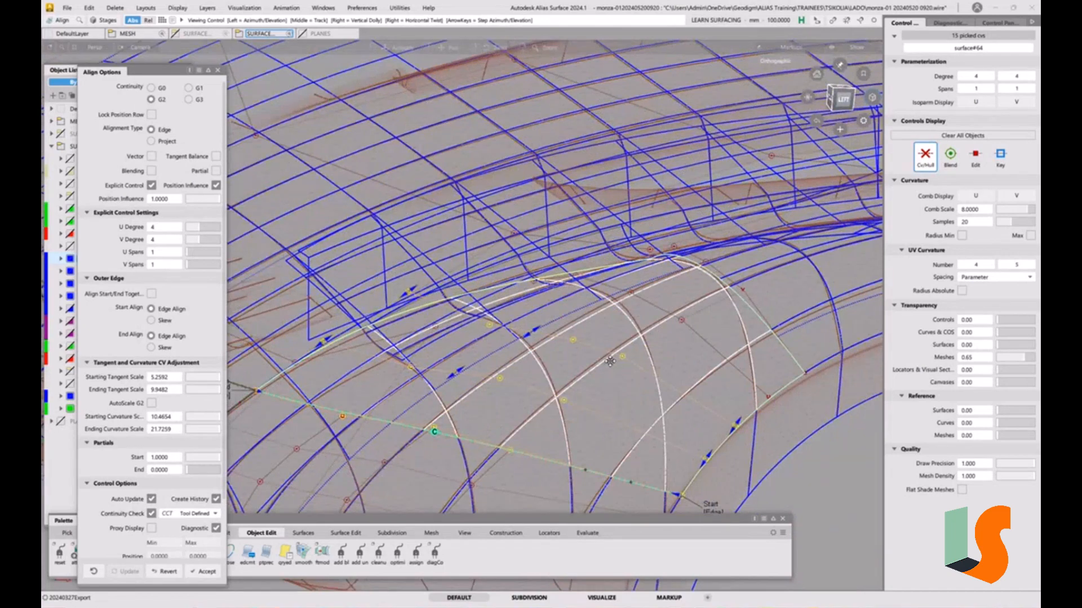
left_click_drag(611, 361, 477, 268, "alt+shift")
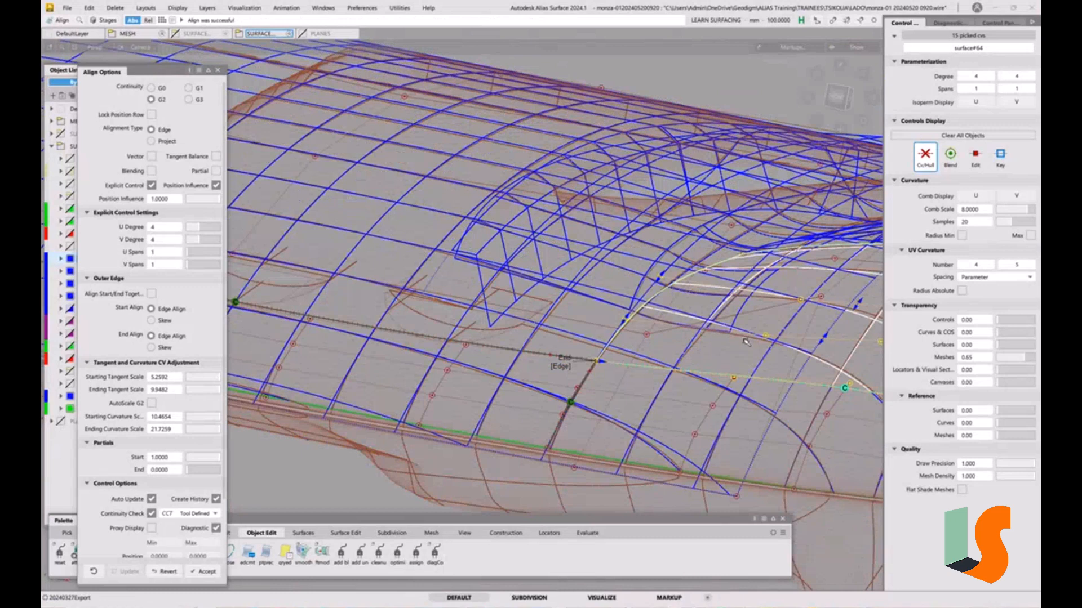
left_click_drag(746, 342, 607, 343, "alt+shift")
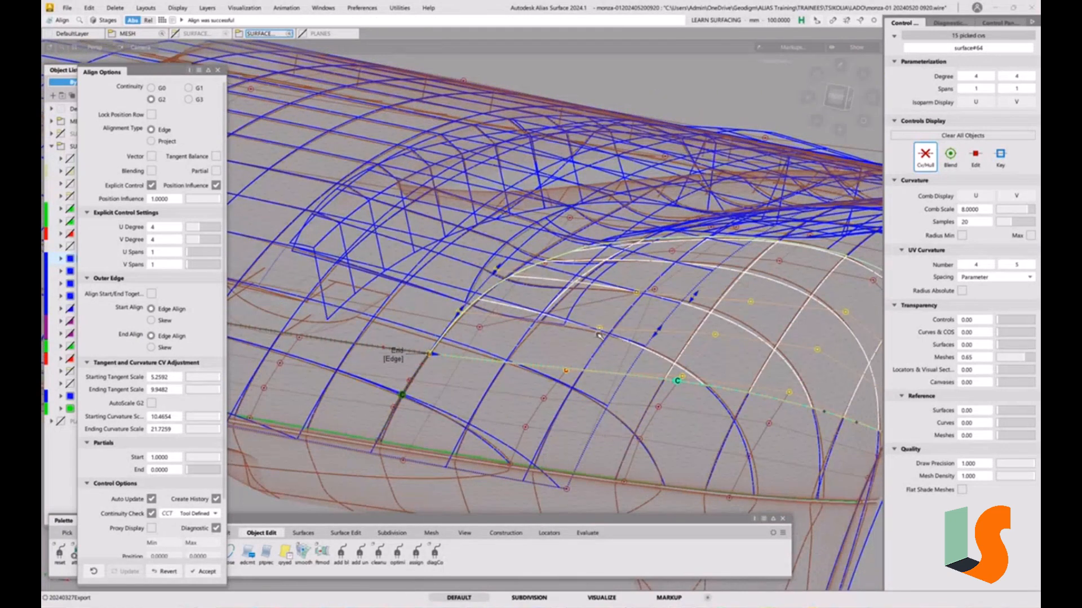
left_click_drag(598, 336, 571, 314, "alt+shift")
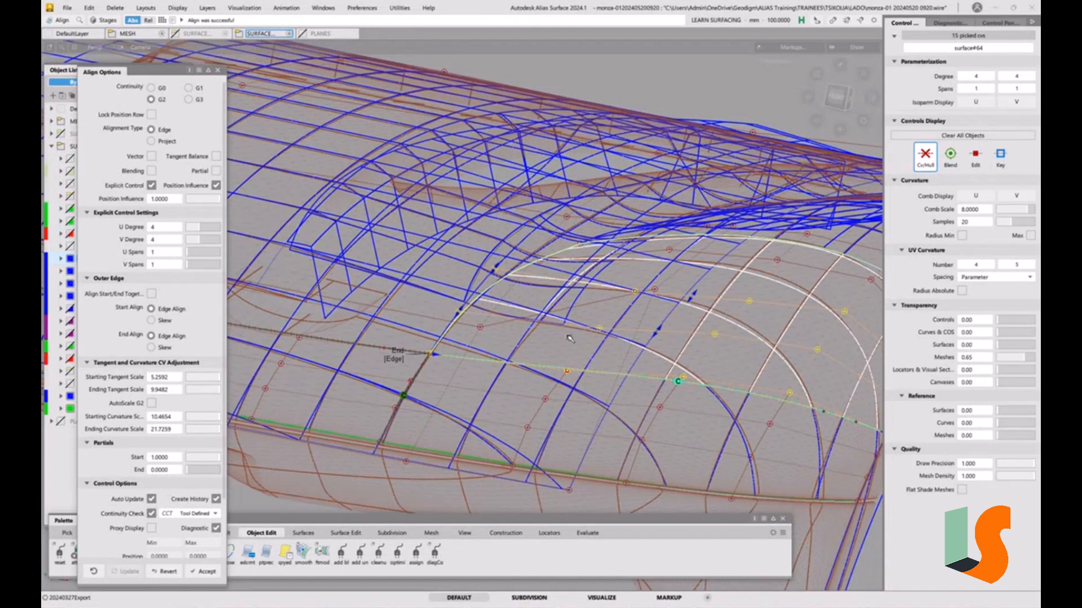
right_click_drag(570, 338, 590, 388, "alt+shift")
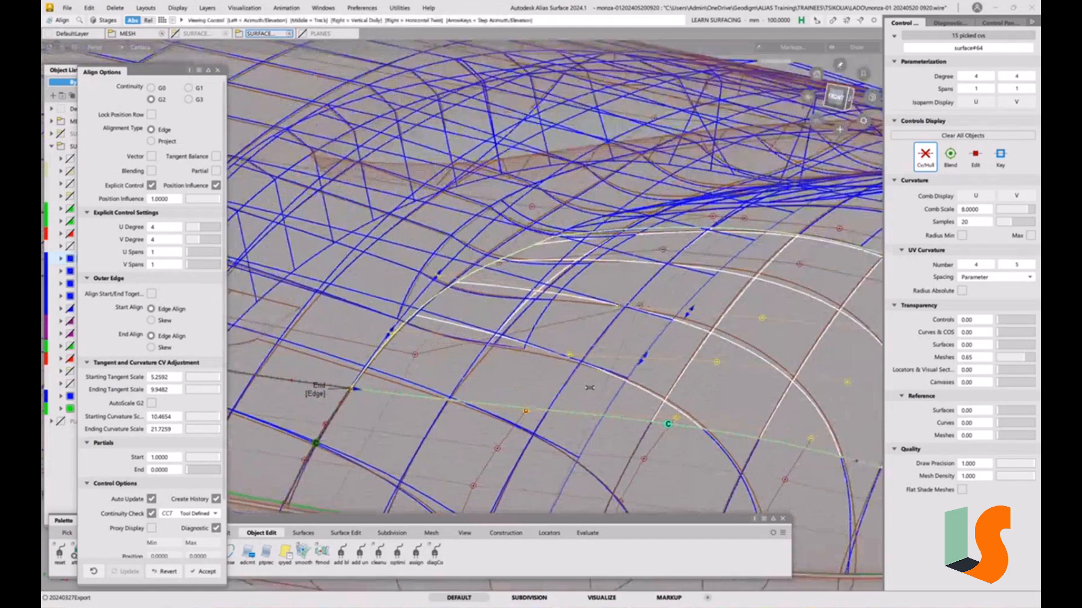
middle_click_drag(590, 388, 562, 339, "alt+shift")
left_click_drag(535, 343, 506, 385, "alt+shift")
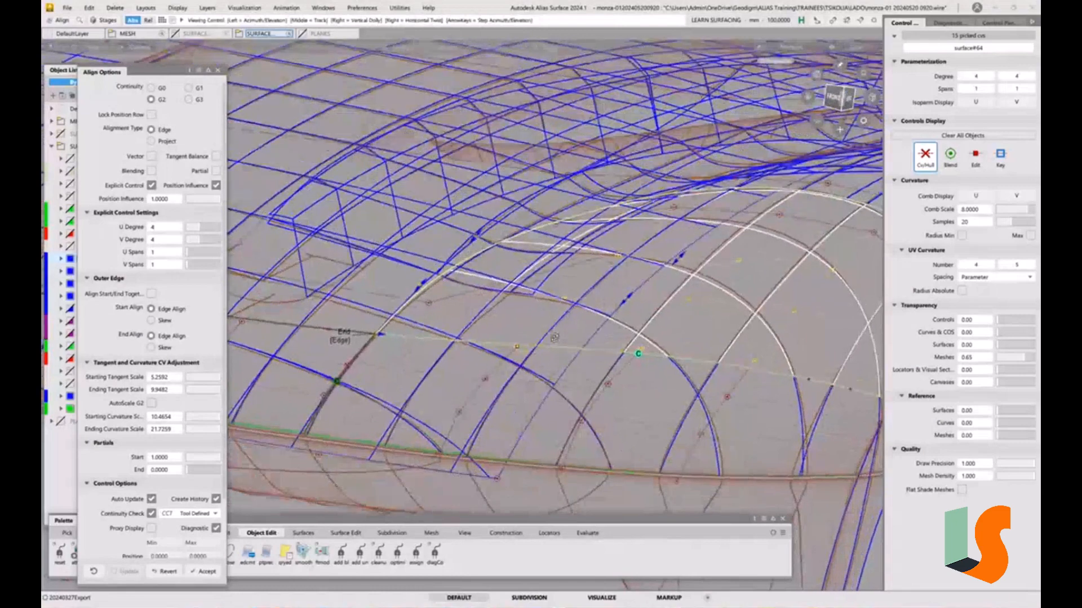
left_click_drag(528, 350, 494, 353, "alt+shift")
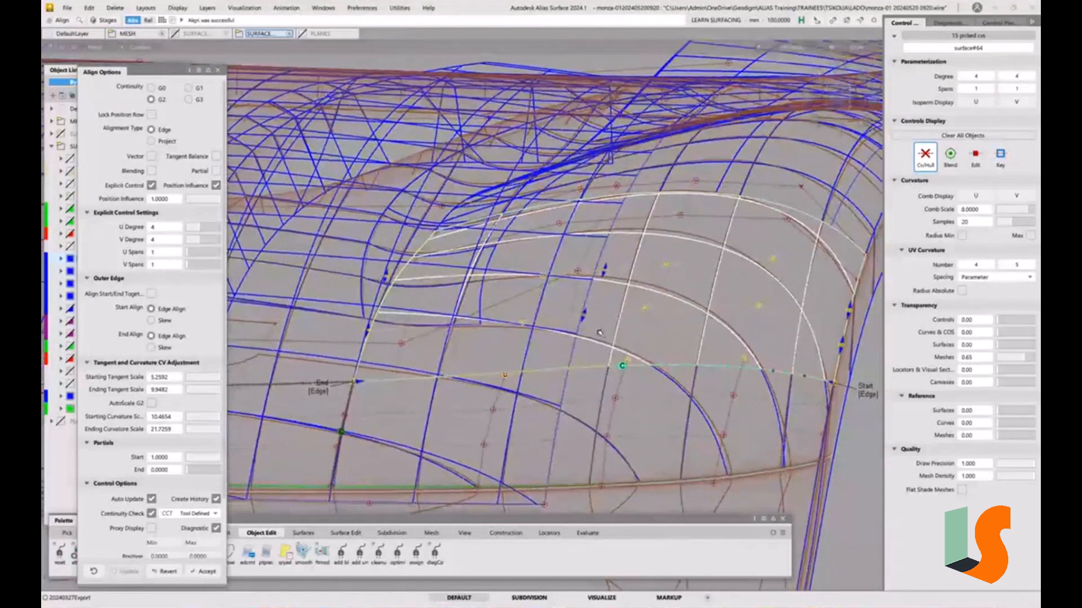
left_click_drag(731, 286, 93, 589, "alt+shift")
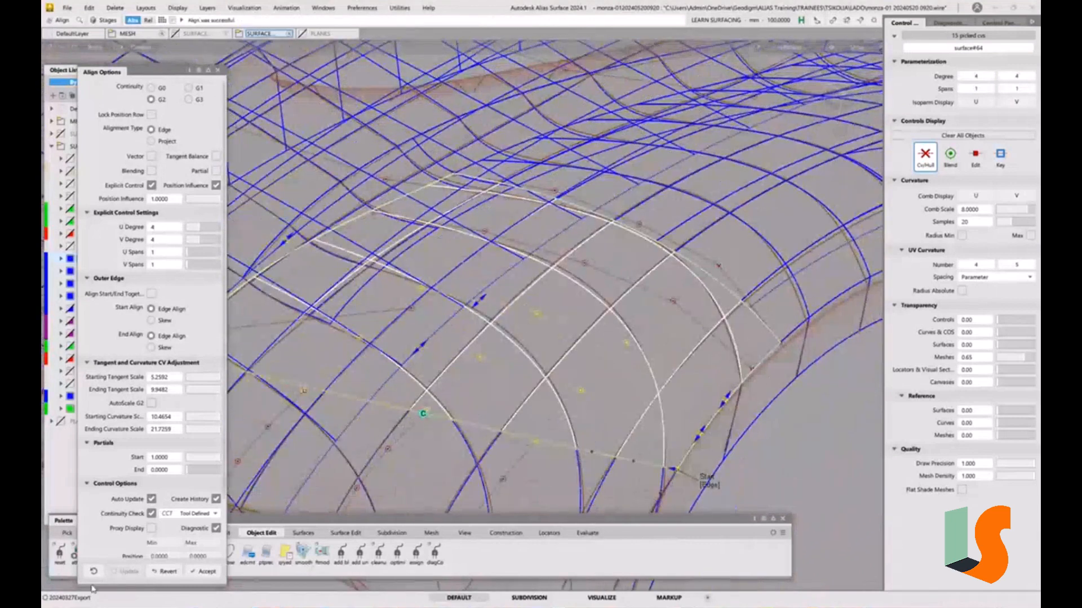
Step: Revert the upper front wing surface's alignment and add a surface continuity check along its upper edge
left_click(167, 572)
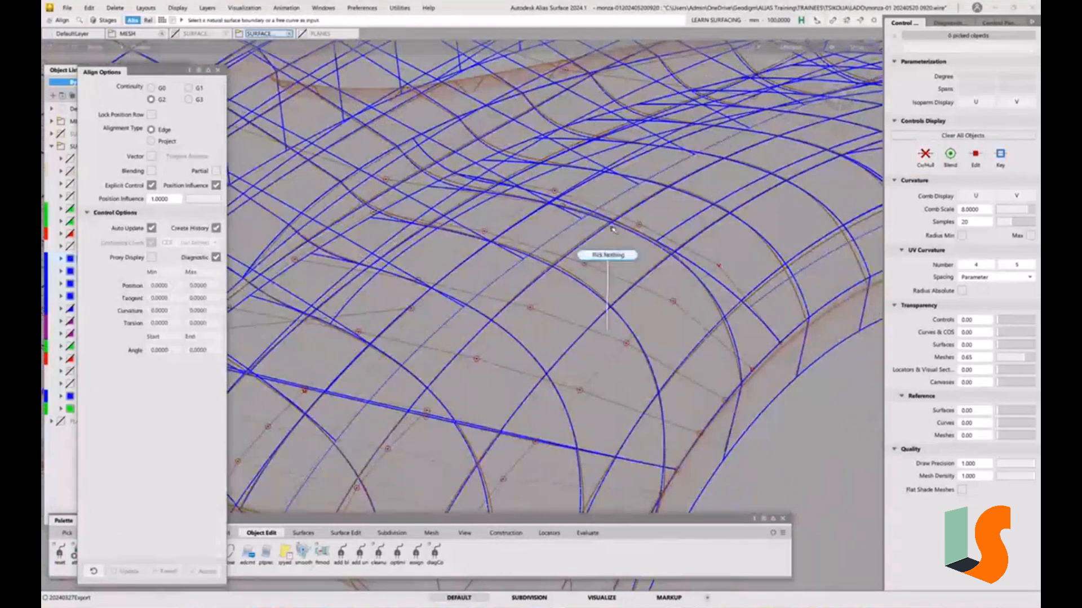
left_click(586, 533)
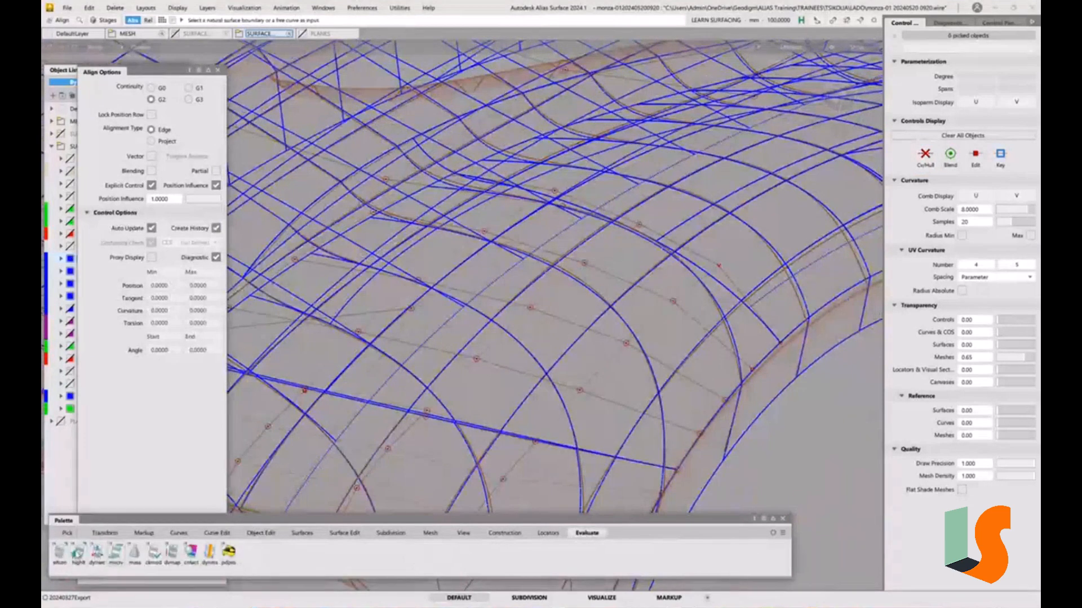
double_click(60, 553)
left_click(586, 326)
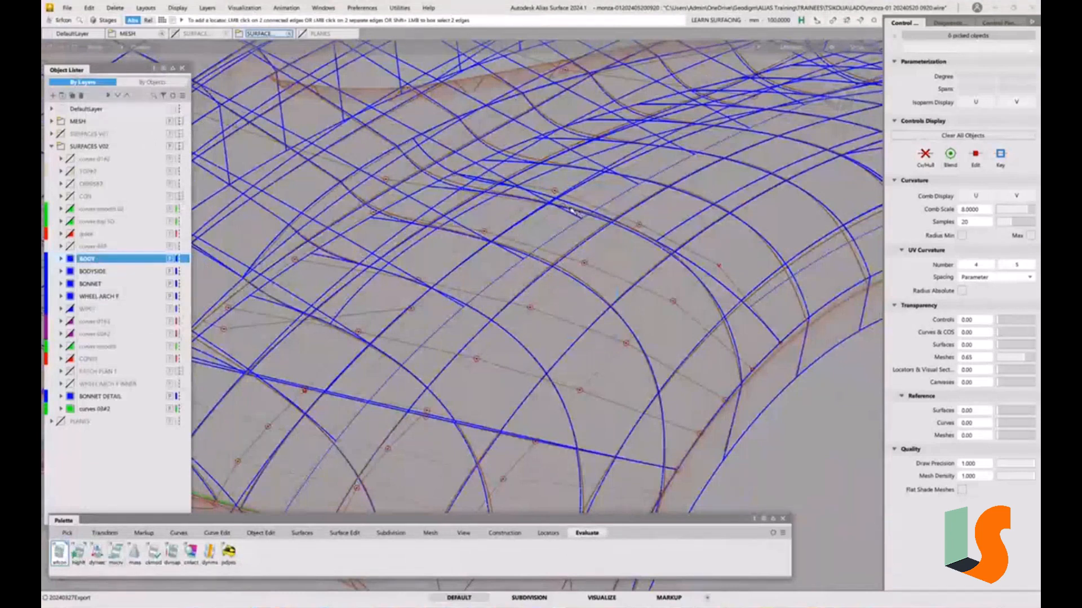
left_click_drag(573, 212, 511, 375, "alt+shift")
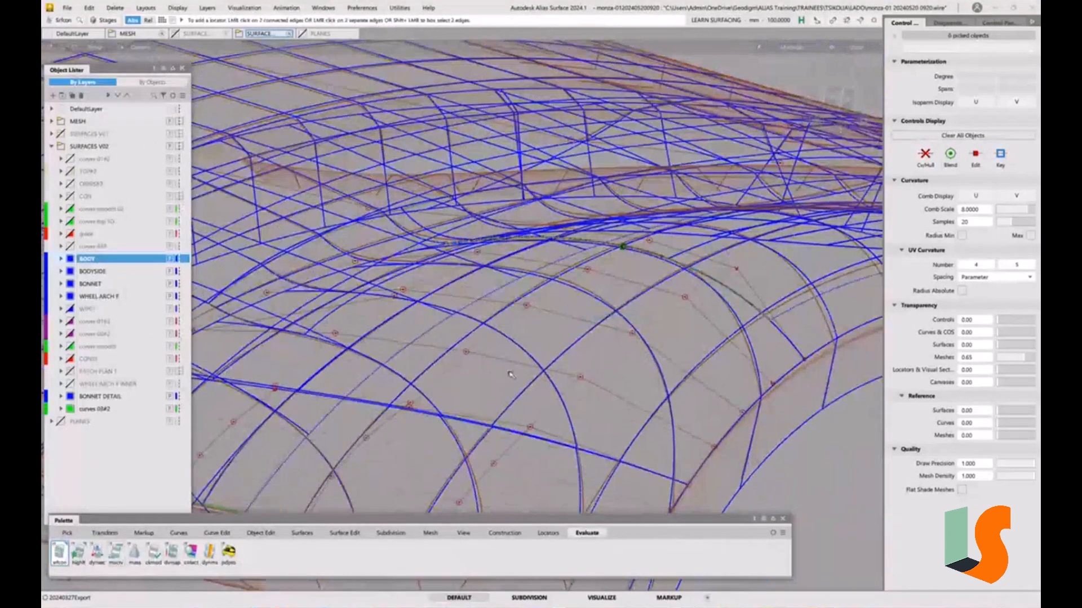
middle_click_drag(365, 441, 489, 363, "alt+shift")
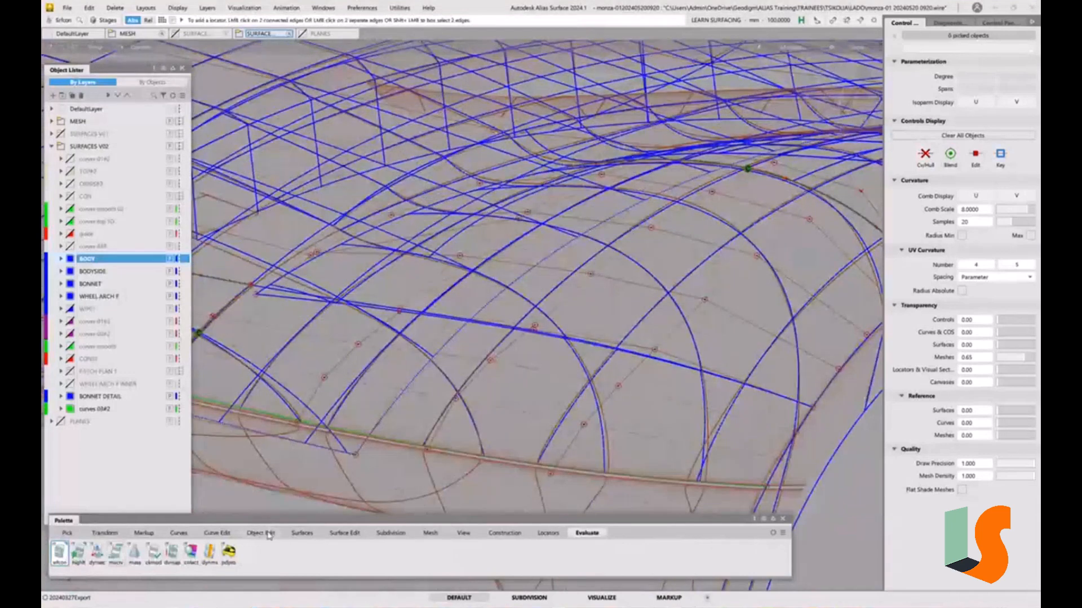
Step: Realign the lower edge of upper wing surface#64 to the lower wing surface's upper edge with G2 Edge alignment
left_click(261, 533)
double_click(148, 555)
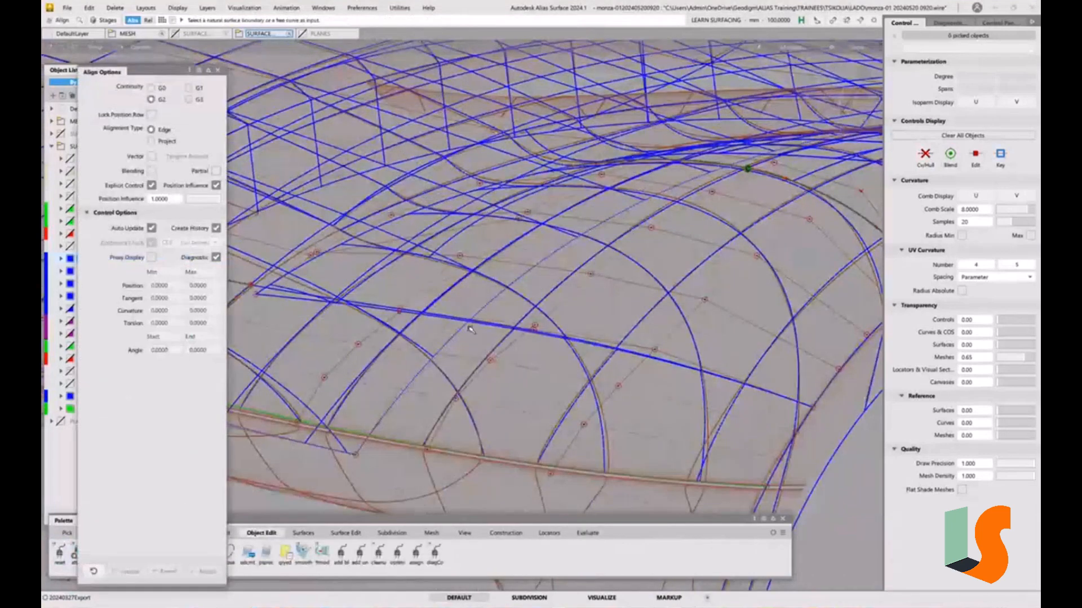
left_click(471, 323)
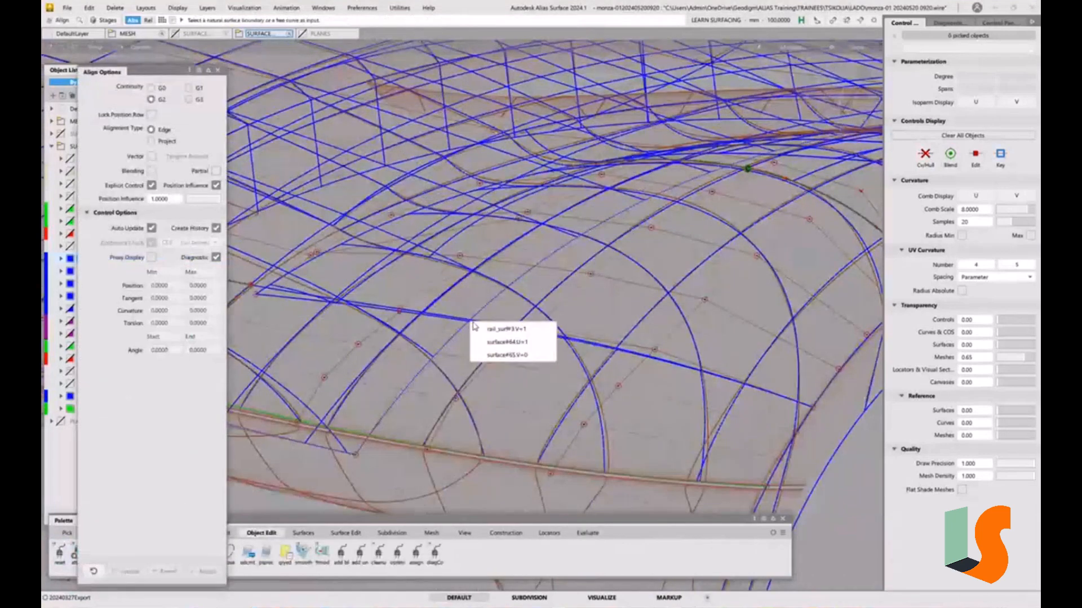
left_click(505, 349)
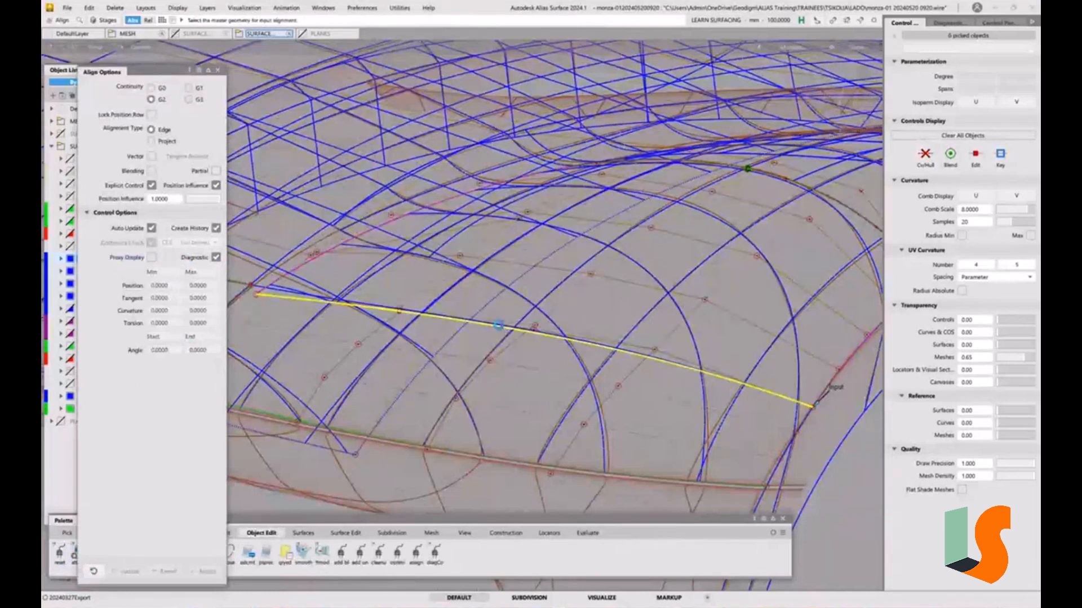
left_click(498, 326)
left_click_drag(502, 324, 622, 222, "alt+shift")
middle_click_drag(530, 290, 620, 273, "alt+shift")
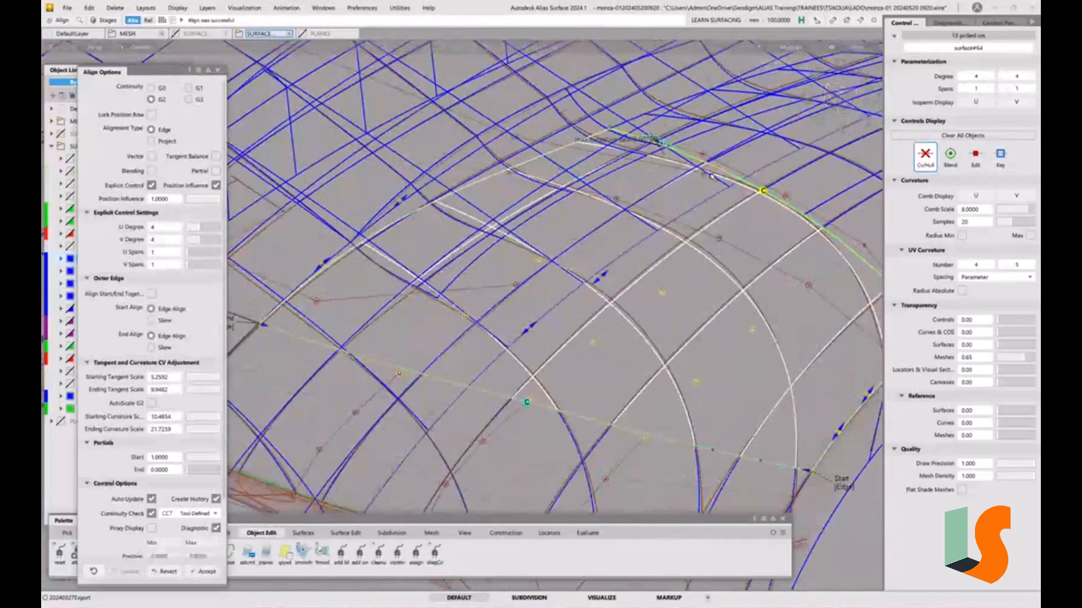
left_click_drag(519, 307, 659, 299, "alt+shift")
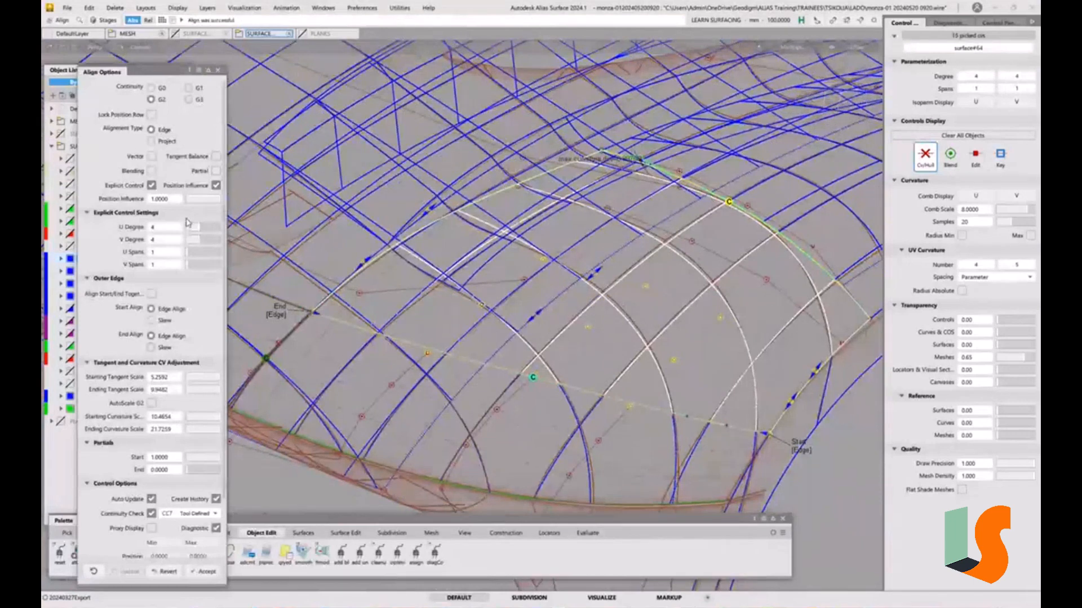
Step: Raise the aligned wing surface's explicit U degree to 5, check its flow against the scan mesh and end the alignment
left_click(206, 228)
left_click_drag(510, 276, 508, 307, "alt+shift")
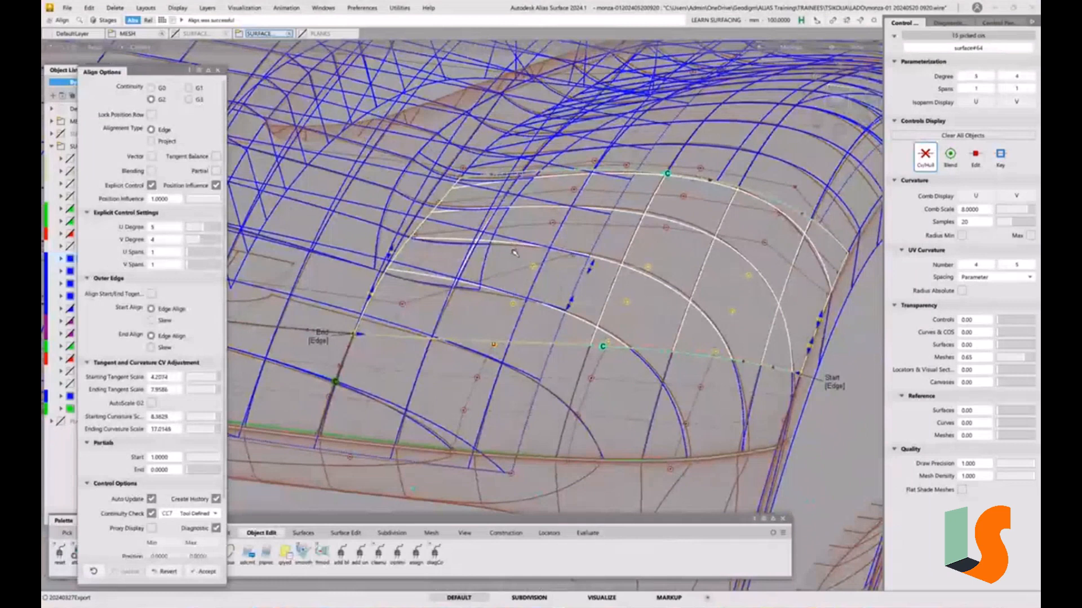
left_click_drag(514, 256, 566, 377, "alt+shift")
middle_click_drag(566, 376, 502, 362, "alt+shift")
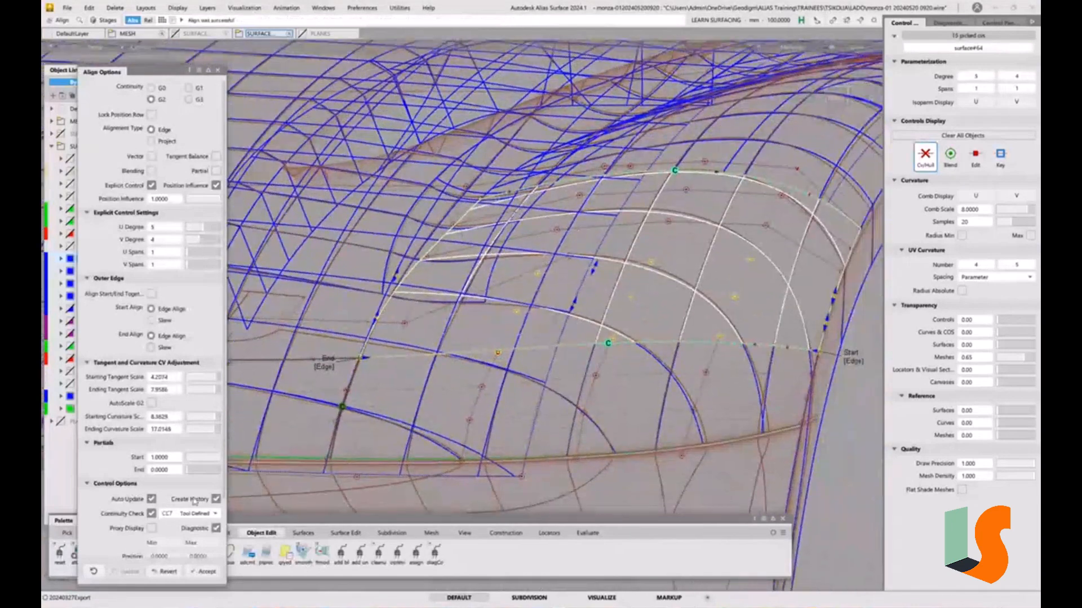
left_click(605, 393)
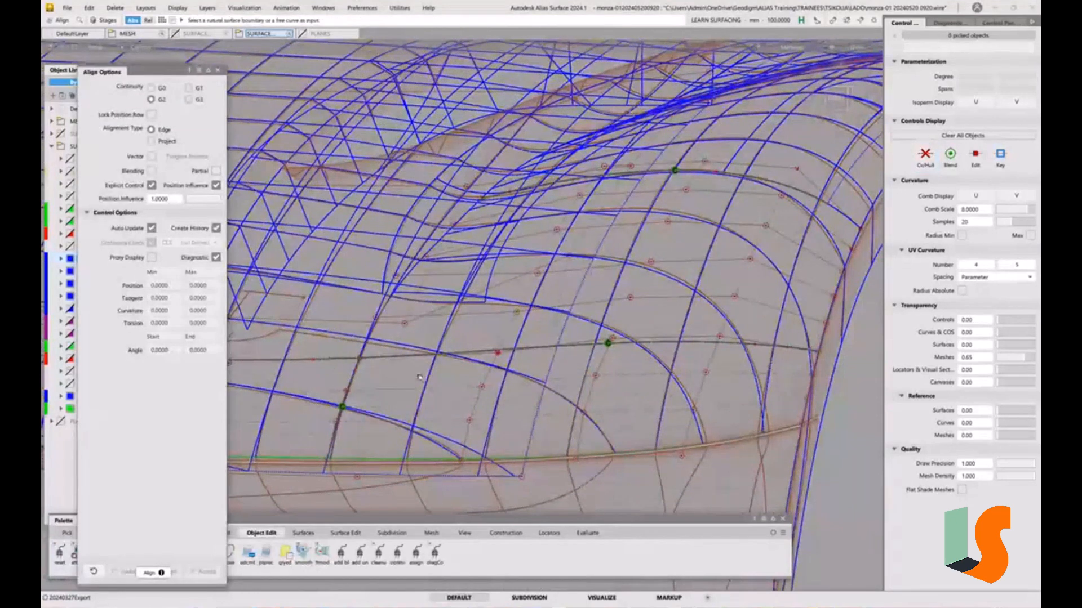
Step: Hide the CVs of all surfaces, show them only on bonnet surface rail_surf#3, and clear the selection
left_click_drag(401, 337, 363, 347, "ctrl+shift")
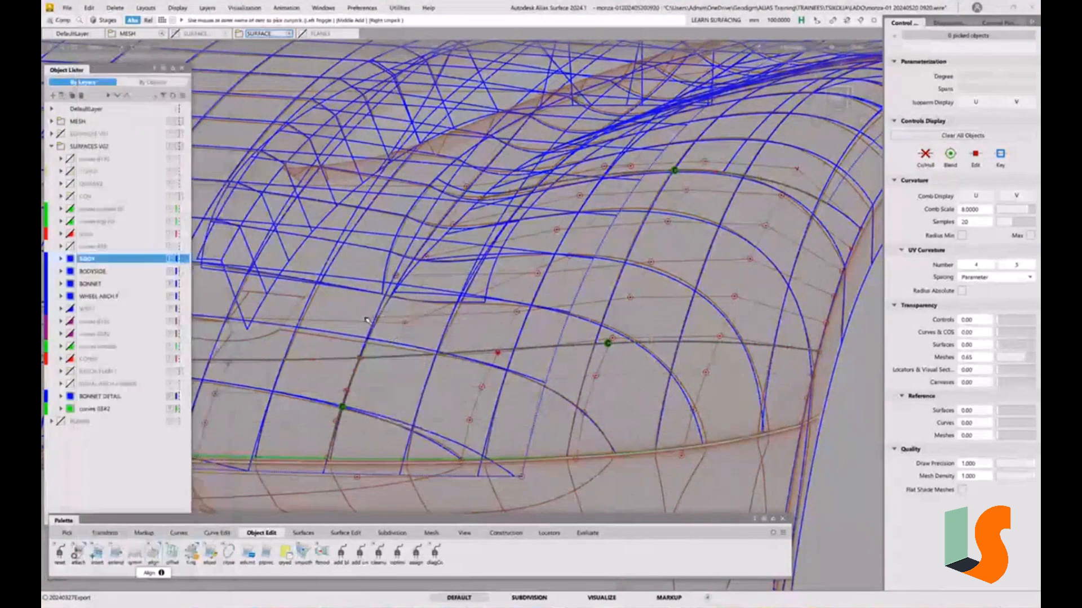
key("shift+alt")
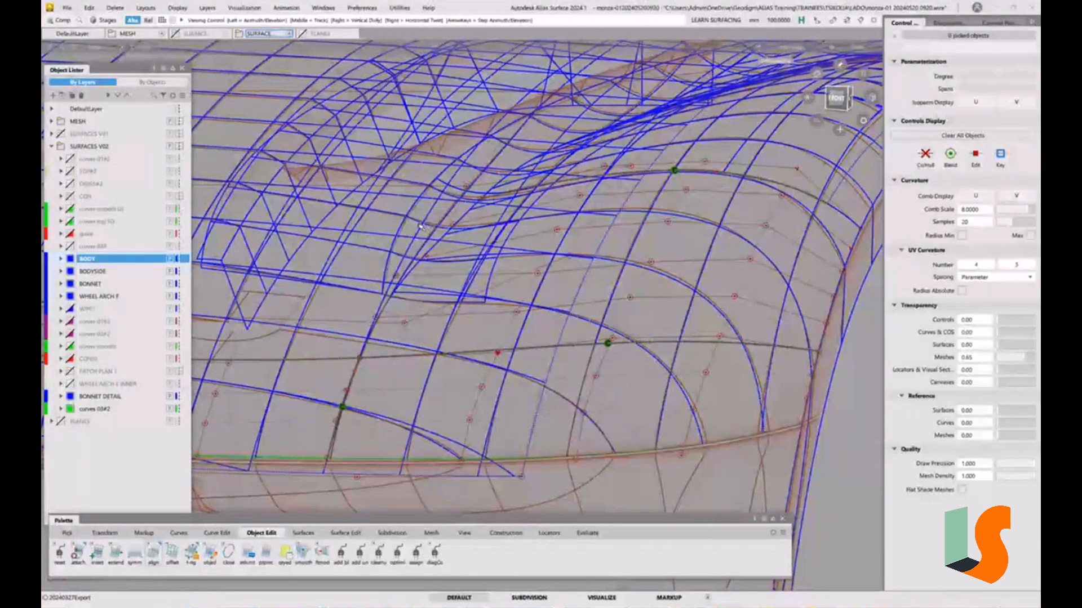
middle_click_drag(421, 227, 541, 280, "alt+shift")
left_click_drag(541, 280, 553, 283, "alt+shift")
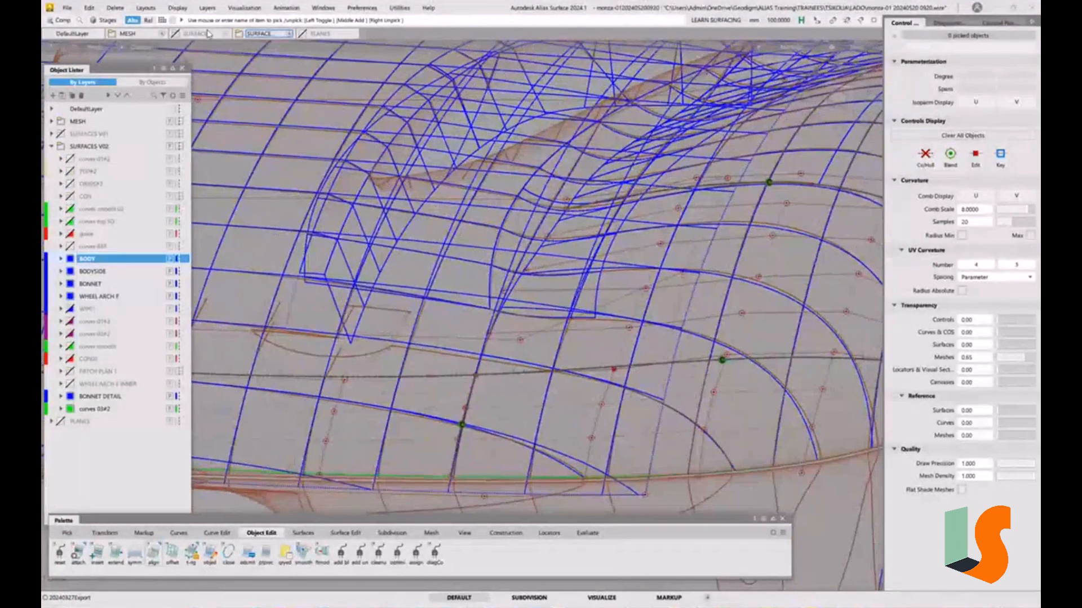
left_click(177, 8)
left_click(184, 23)
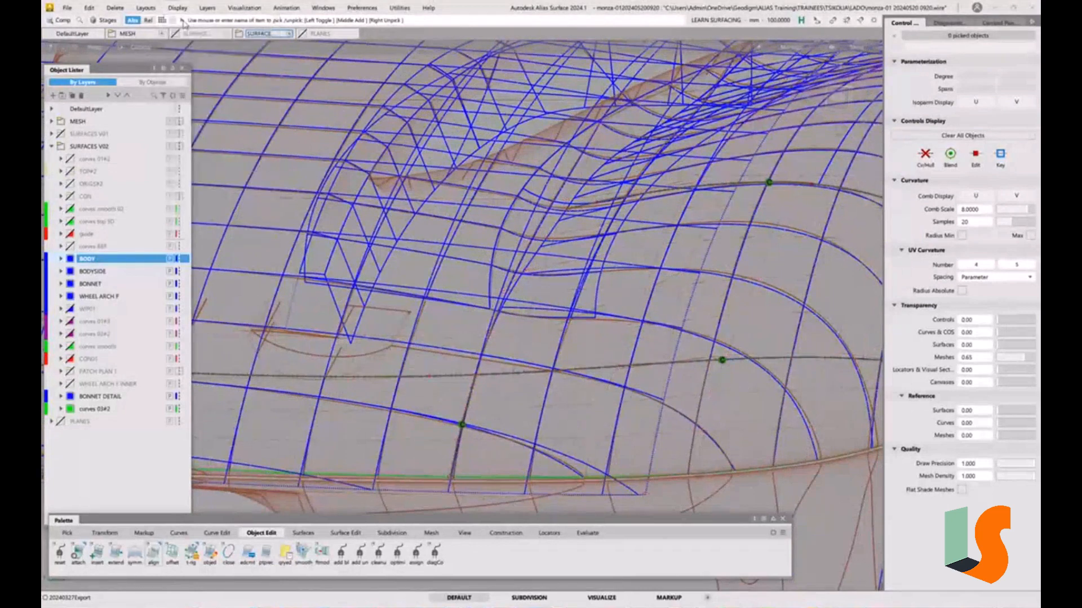
left_click_drag(614, 361, 590, 374, "ctrl+shift")
left_click(683, 353)
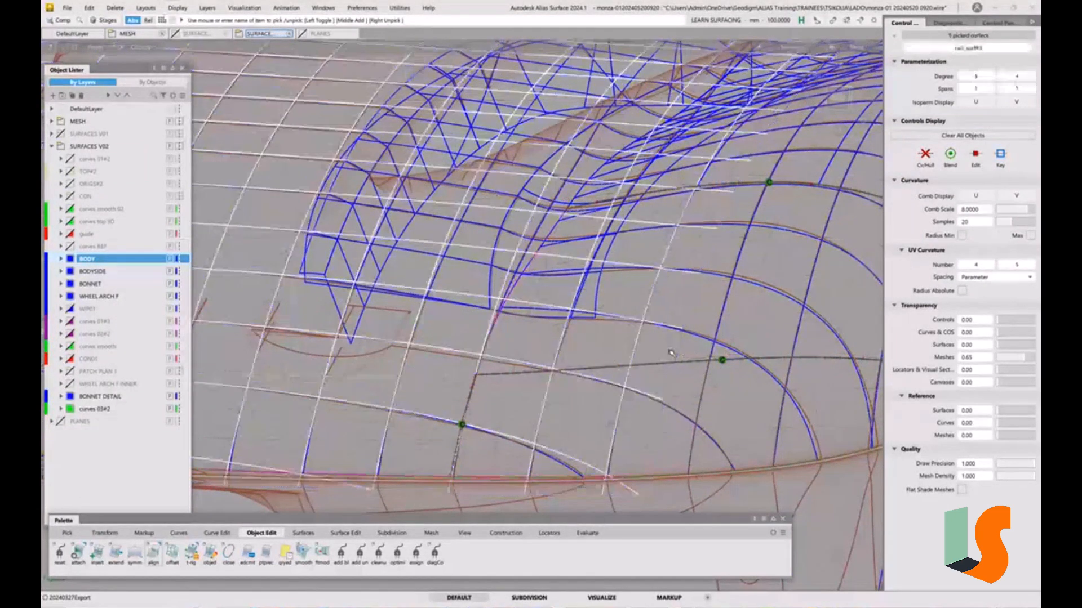
left_click(925, 155)
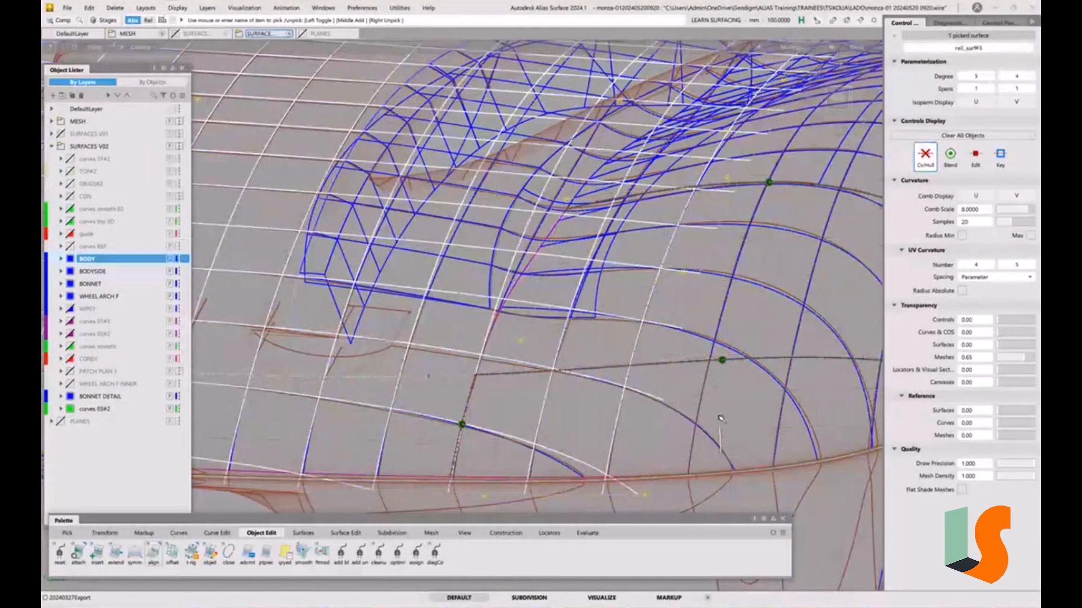
left_click(720, 417)
Step: Move the CV near the front wing-side corner of rail_surf#3 vertically towards the scan sections, with mouse sensitivity 5
left_click_drag(690, 369, 658, 344, "alt+shift")
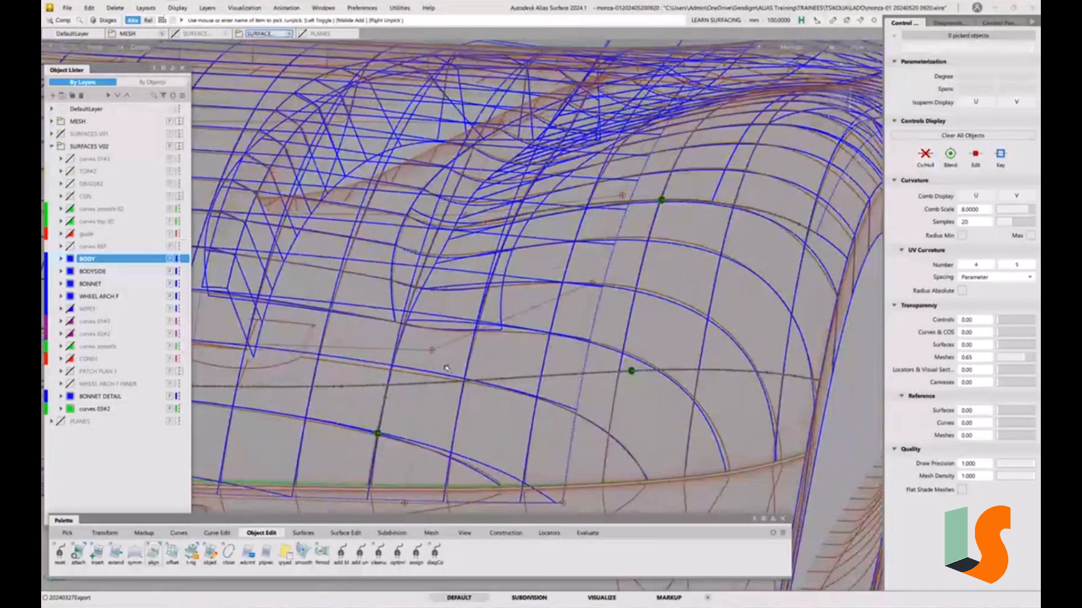
middle_click_drag(486, 363, 579, 368, "alt+shift")
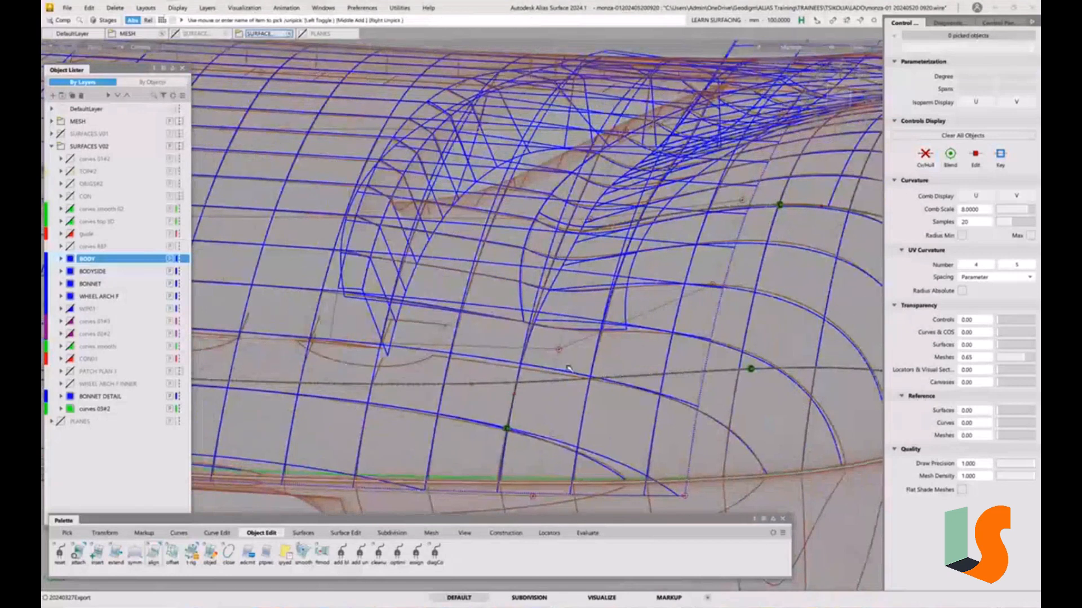
left_click_drag(568, 367, 563, 361, "ctrl+shift")
left_click(558, 351)
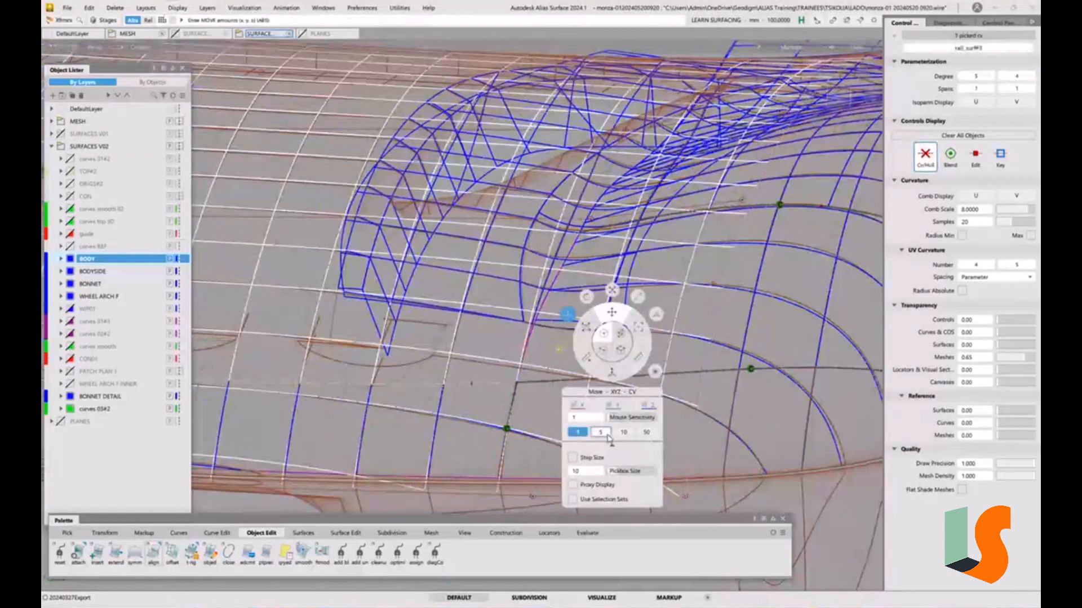
left_click(603, 435)
right_click_drag(760, 329, 748, 406)
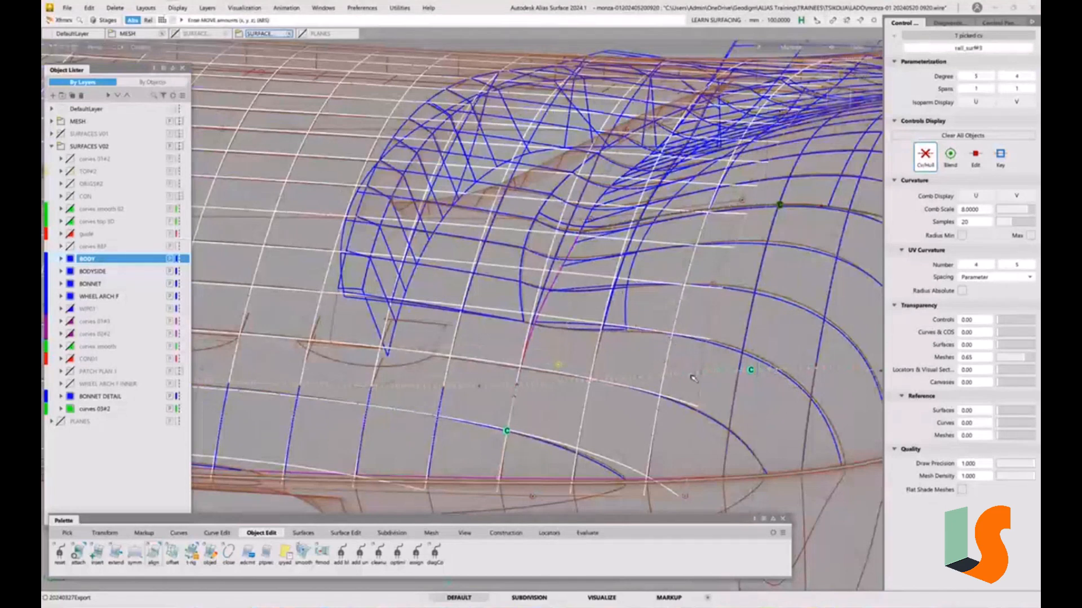
Step: Adjust the next CV further back on the wing side of rail_surf#3 vertically and check the whole surface against the mesh
middle_click_drag(718, 290, 633, 303, "alt+shift")
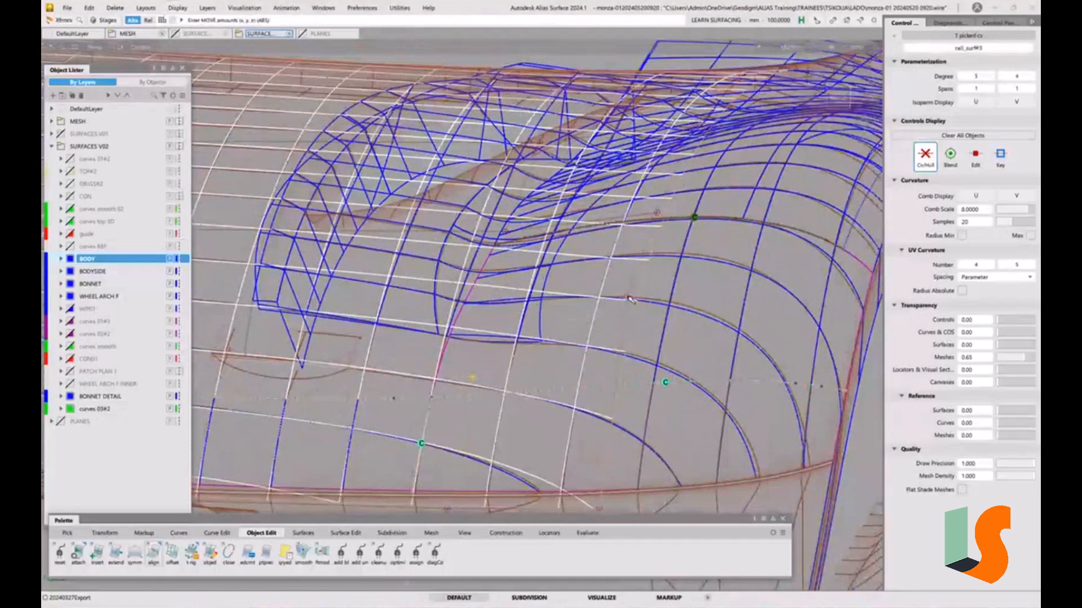
right_click_drag(688, 328, 684, 298)
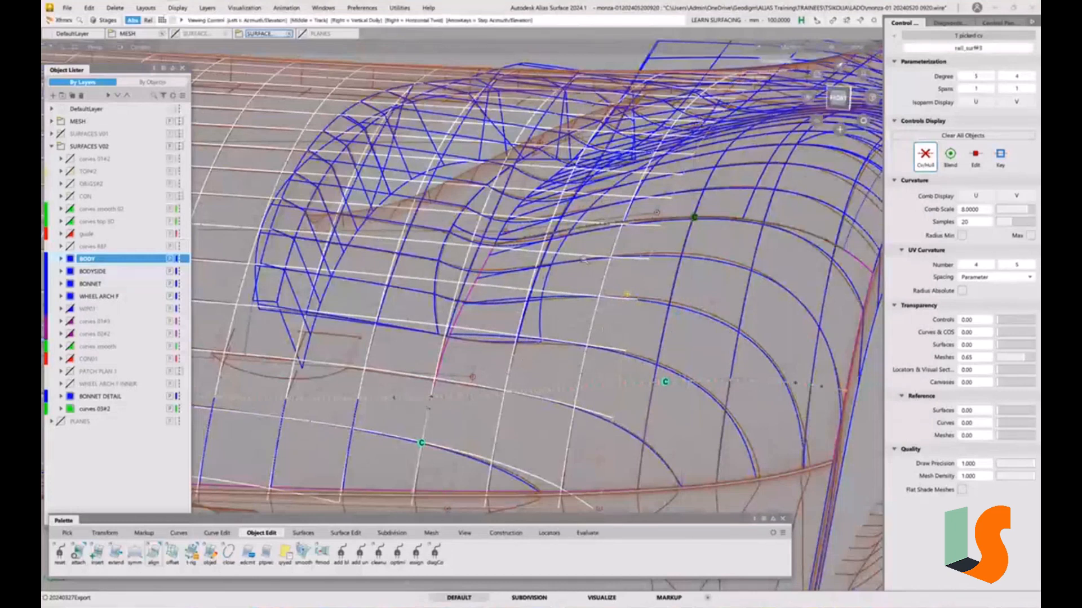
right_click_drag(608, 293, 593, 299, "alt+shift")
middle_click_drag(592, 300, 770, 330, "alt+shift")
left_click_drag(528, 315, 237, 307, "alt+shift")
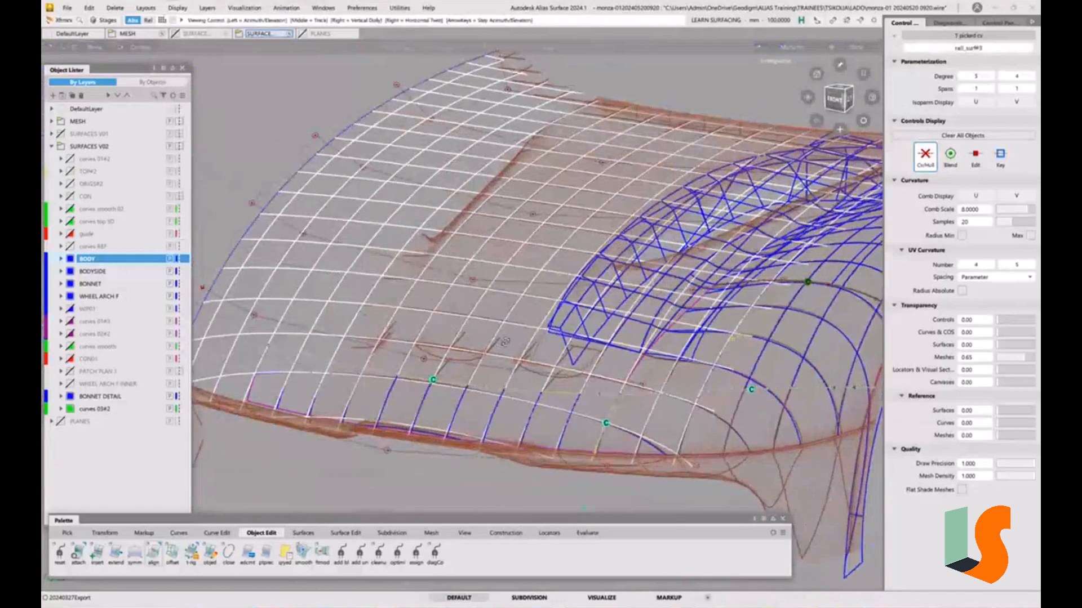
left_click_drag(465, 347, 519, 349, "alt+shift")
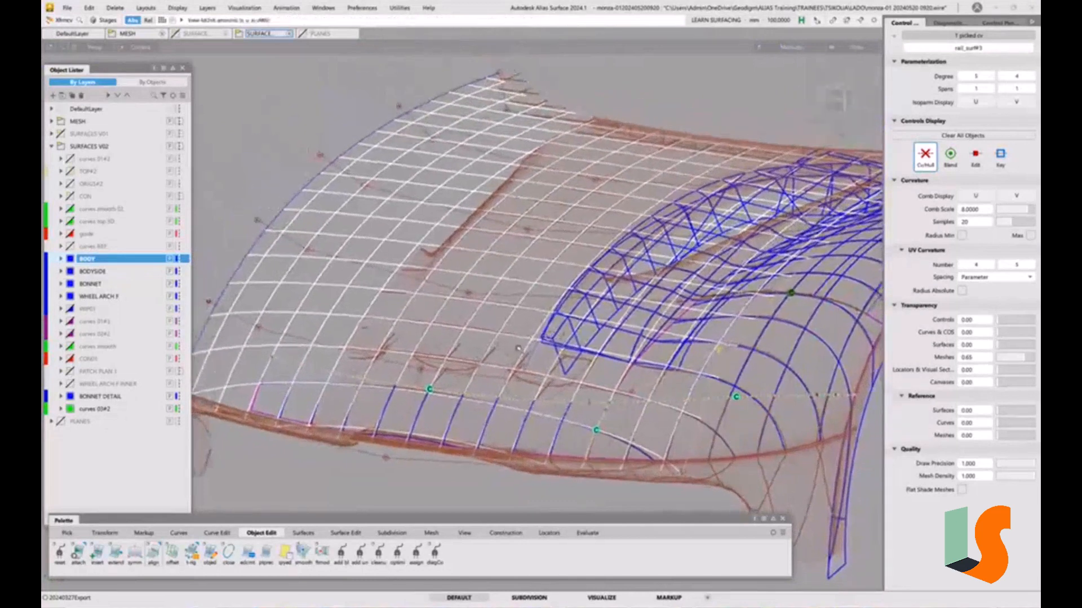
Step: Raise the V degree of bonnet surface rail_surf#3 to 6, accept the change and clear the selection
left_click_drag(440, 310, 366, 278, "ctrl+shift")
left_click(360, 262)
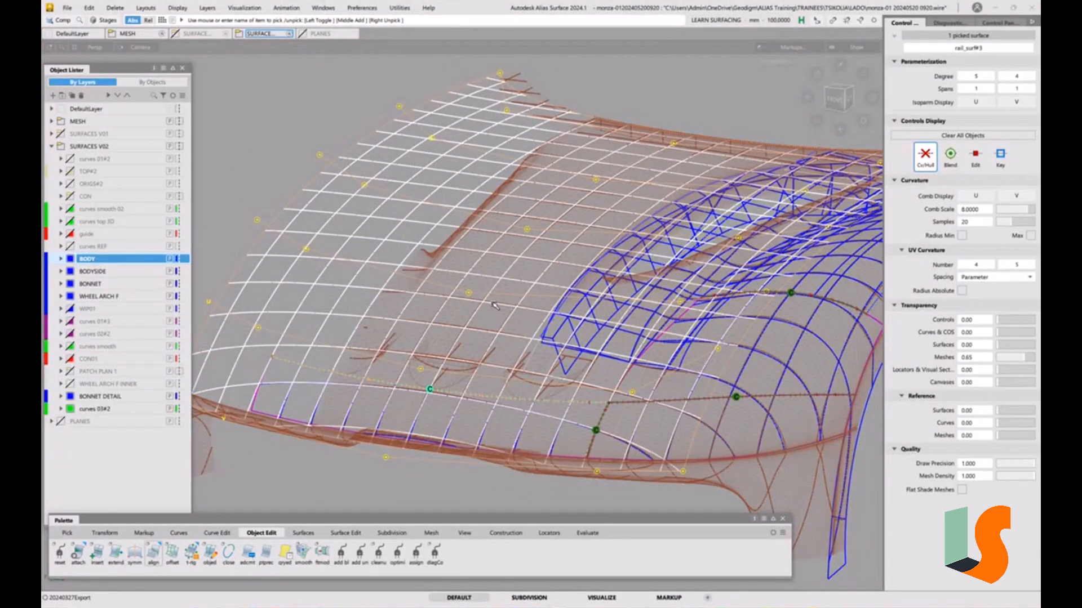
key("ctrl+p")
left_click(651, 327)
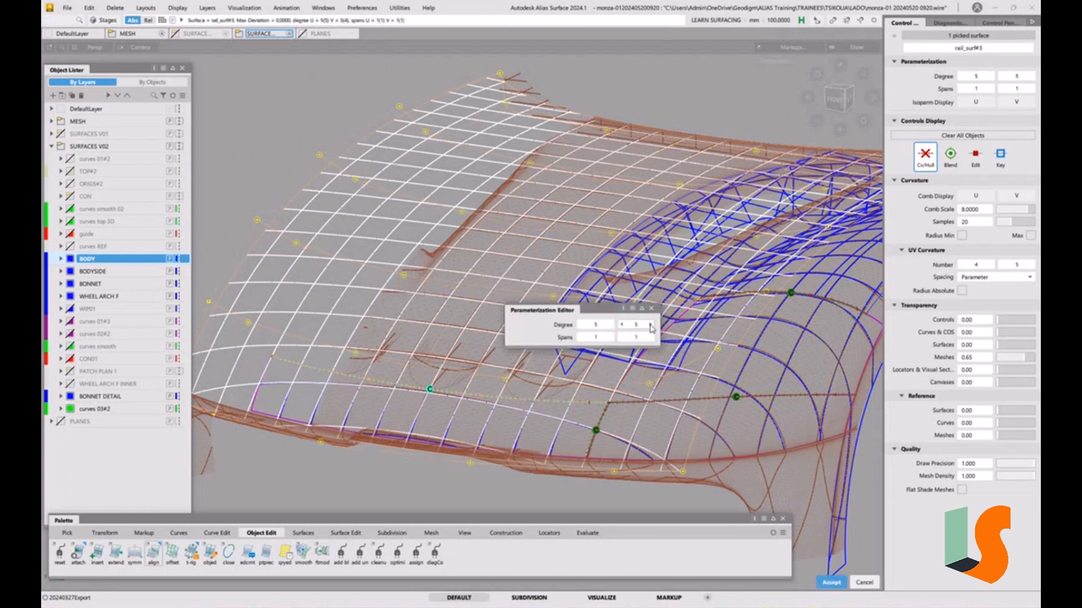
left_click(651, 327)
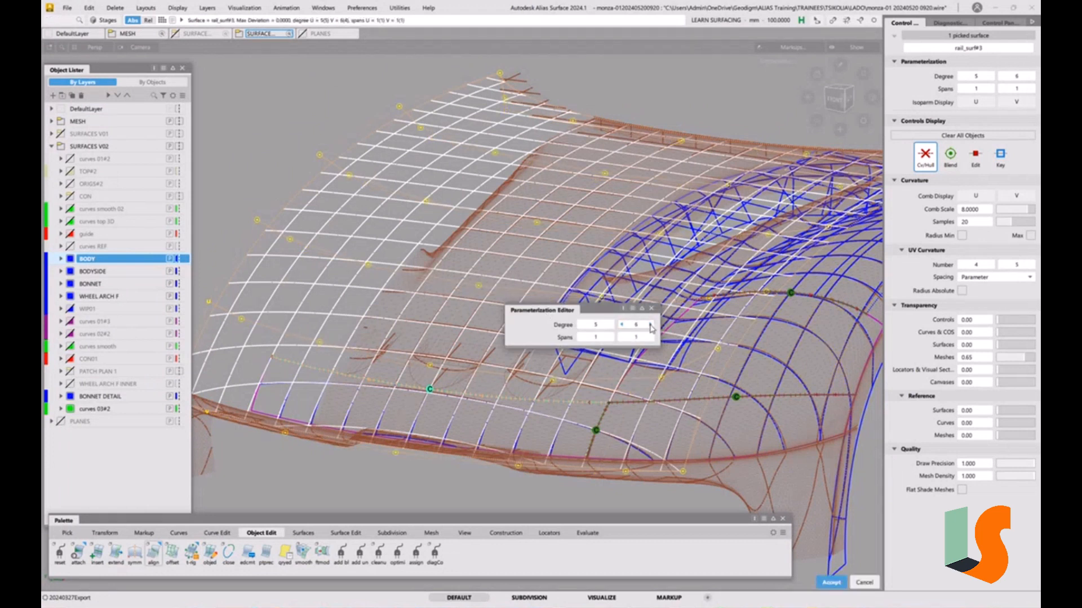
key("space")
left_click(685, 403)
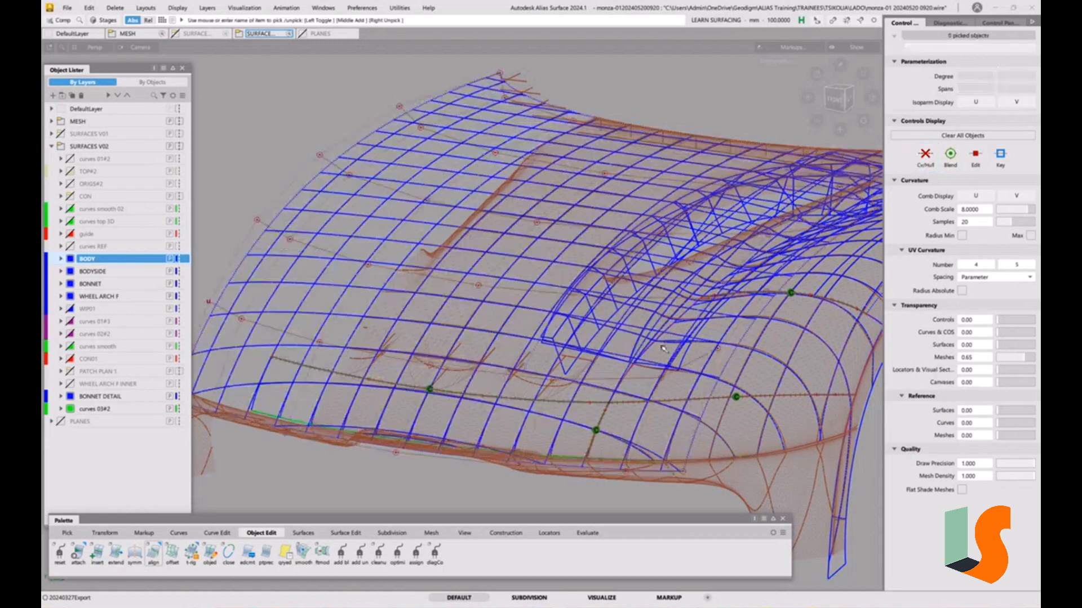
Step: Lower the CV one in from the wing-side edge of rail_surf#3, near its front corner, towards the scan sections
left_click_drag(685, 403, 626, 403, "alt+shift")
right_click_drag(524, 389, 587, 360, "alt+shift")
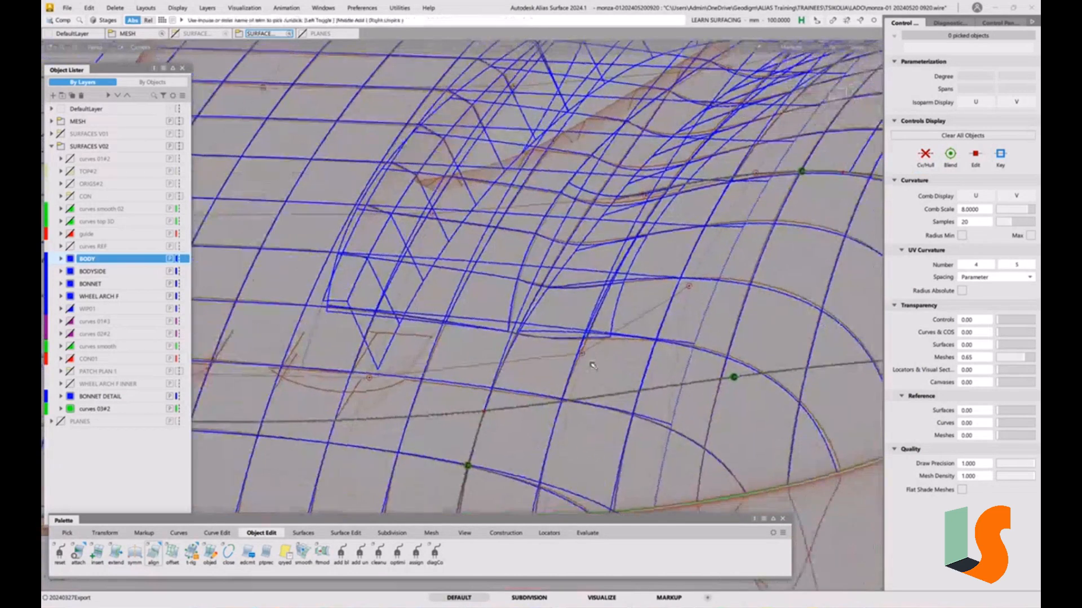
left_click(586, 357)
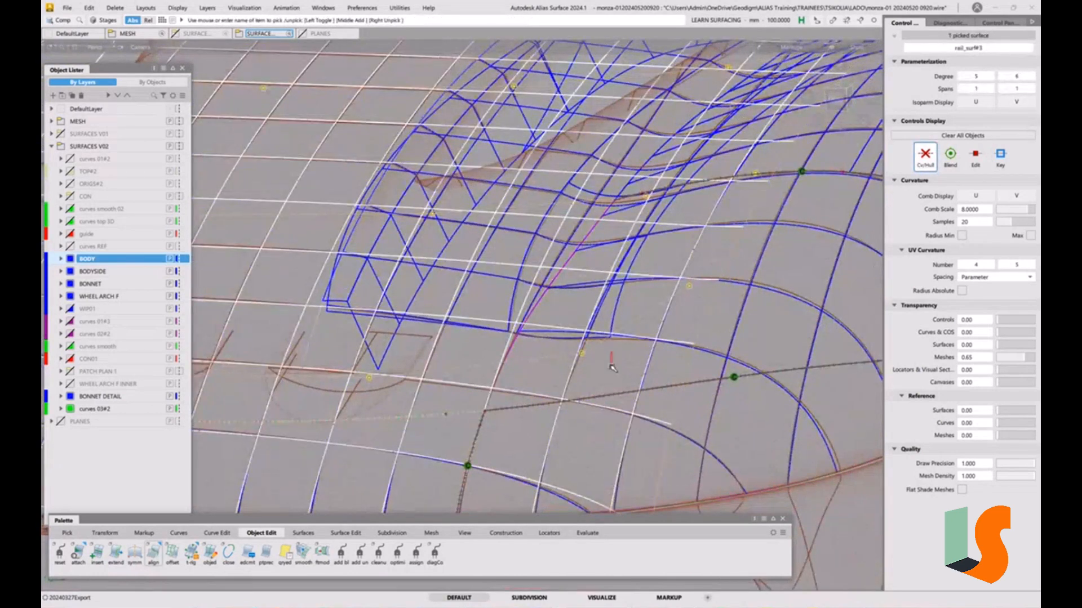
left_click_drag(611, 367, 637, 350, "ctrl+shift")
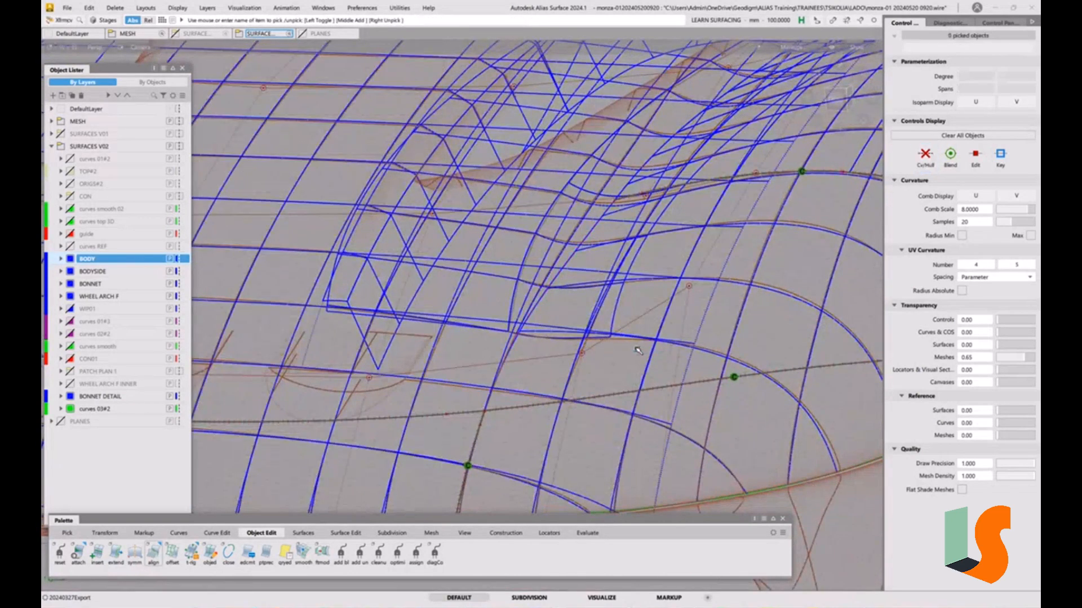
key("space")
left_click(583, 355)
right_click_drag(601, 355, 599, 369)
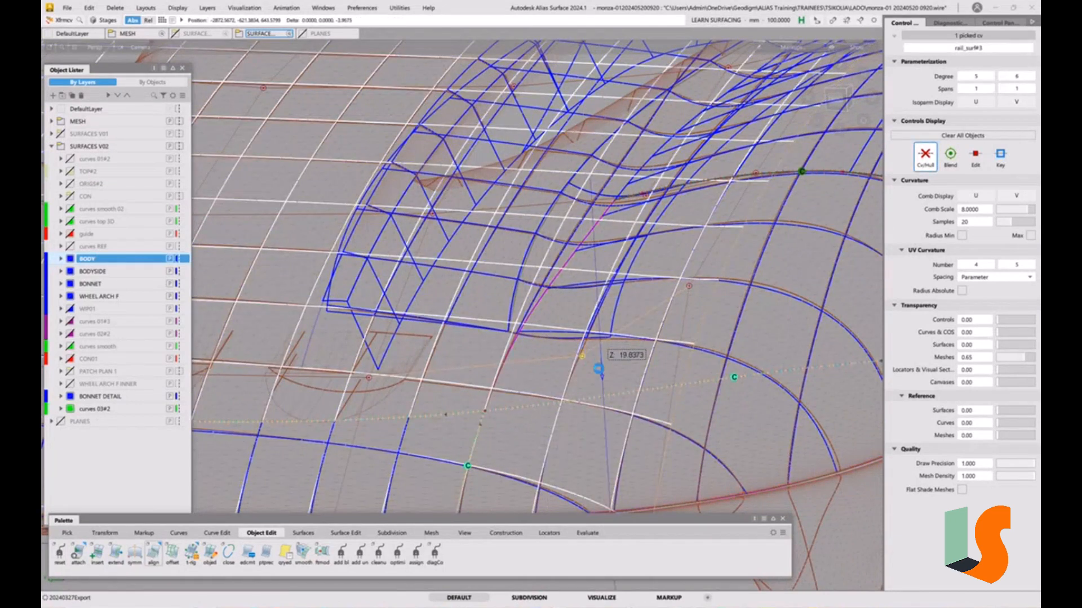
Step: Adjust the neighbouring CV on the wing-side edge of rail_surf#3 vertically and clear the selection
left_click_drag(598, 369, 667, 299, "alt+shift")
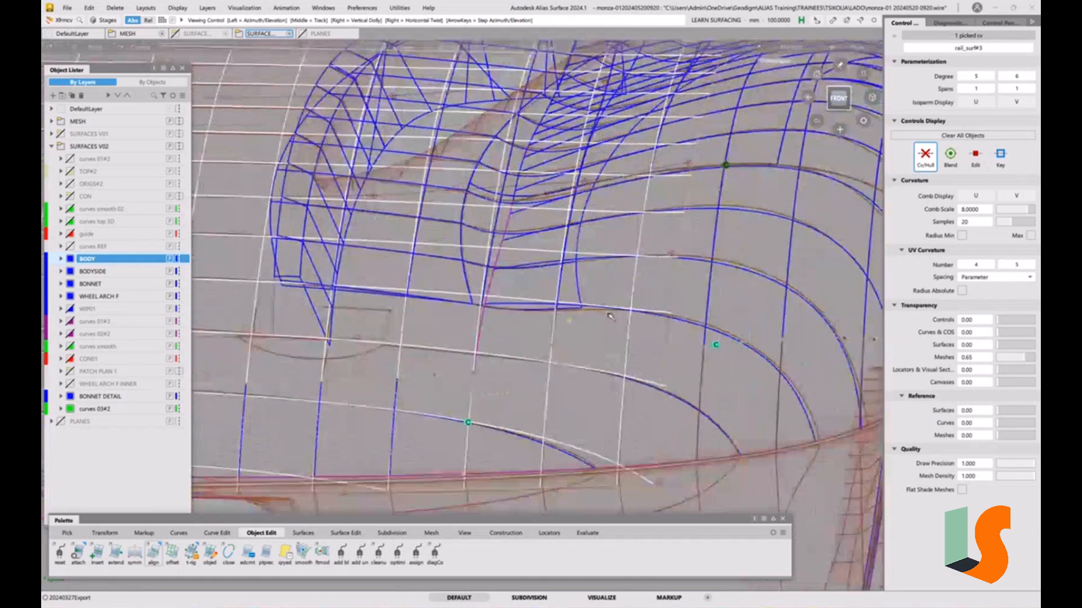
left_click(672, 255)
right_click_drag(686, 306, 686, 302)
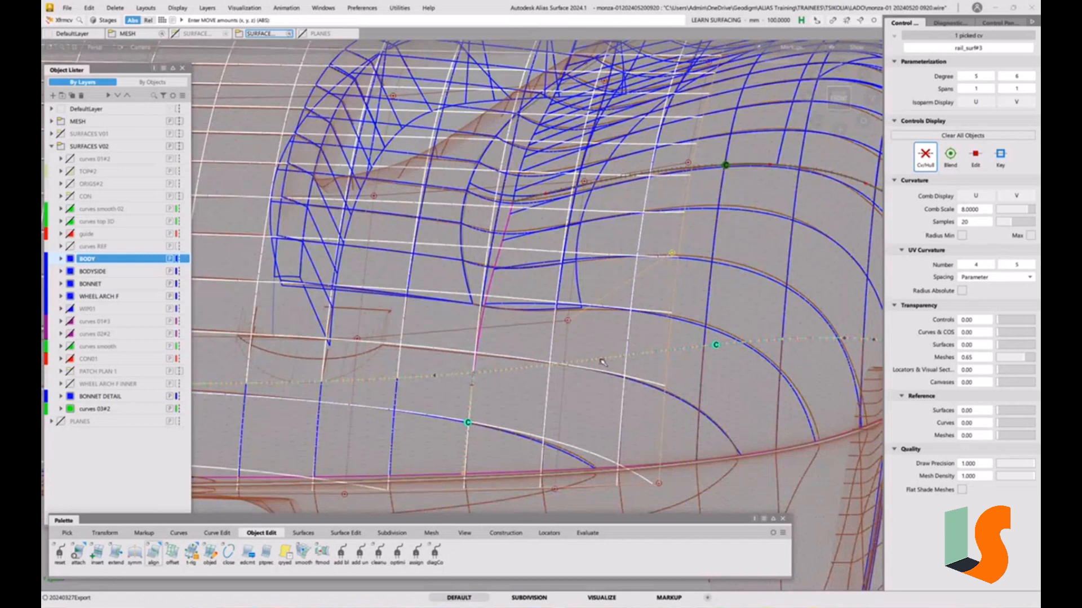
mouse_move(687, 301)
left_mouse_down("alt+shift")
mouse_move(650, 361)
mouse_move(683, 319)
left_mouse_up("alt+shift")
left_click(651, 361)
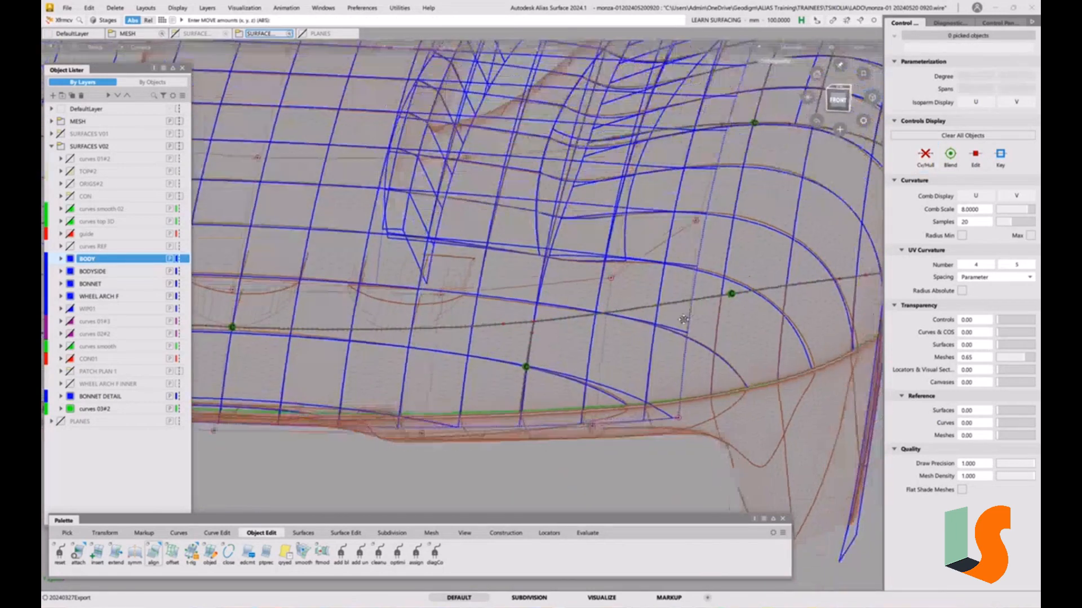
middle_click_drag(683, 319, 665, 381, "alt+shift")
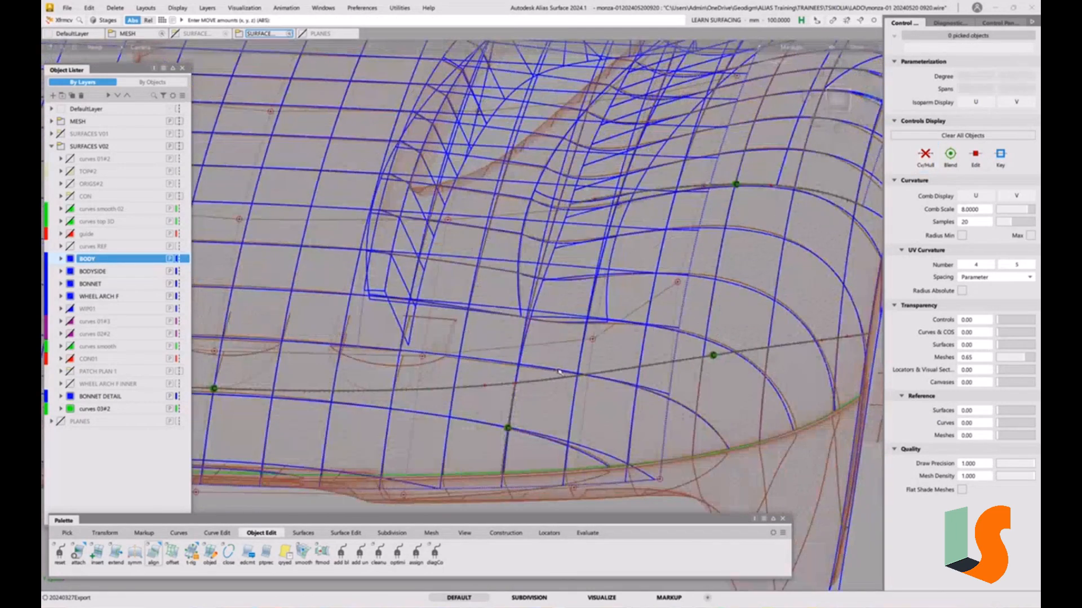
Step: Fine-tune the CV further inboard and the one beside the wing-side edge vertically, and check the front end against the mesh
left_click(423, 357)
left_click_drag(482, 330, 482, 333)
left_click_drag(594, 342, 594, 350)
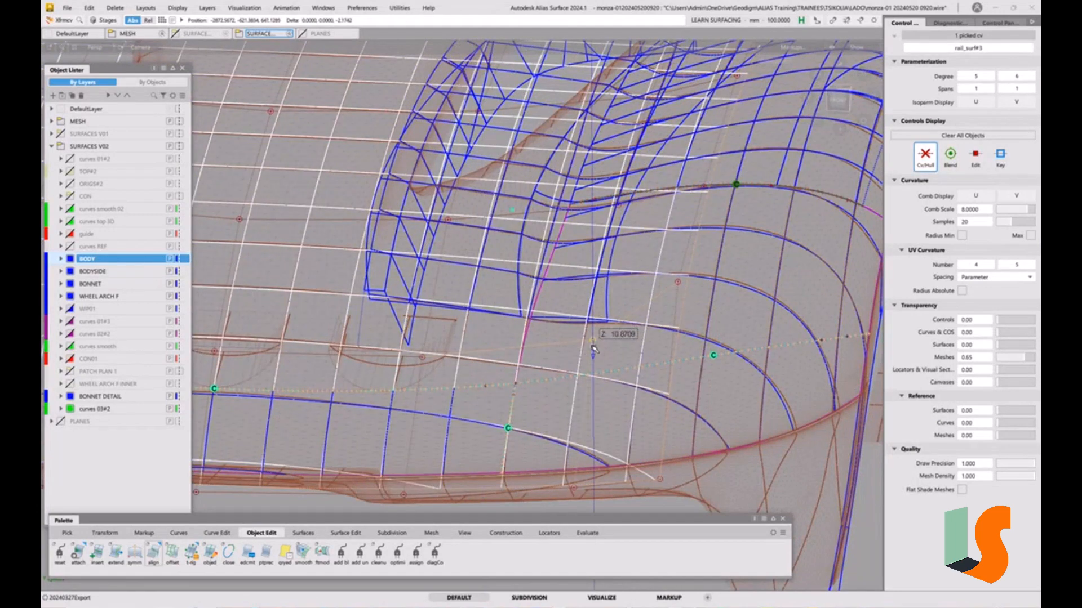
left_click_drag(638, 378, 620, 313, "ctrl+shift")
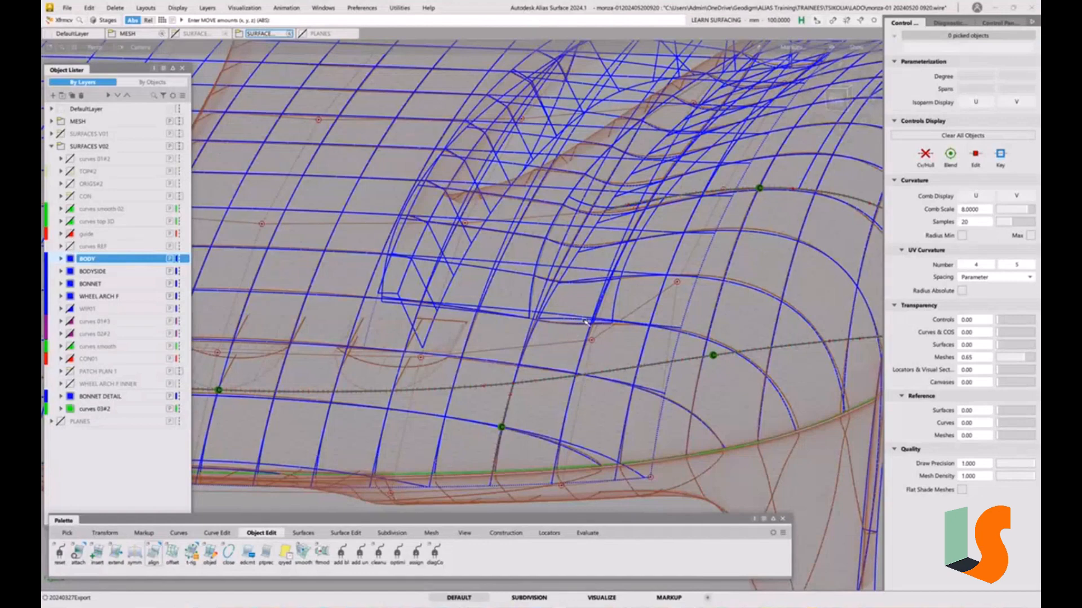
left_click_drag(609, 385, 502, 406, "alt+shift")
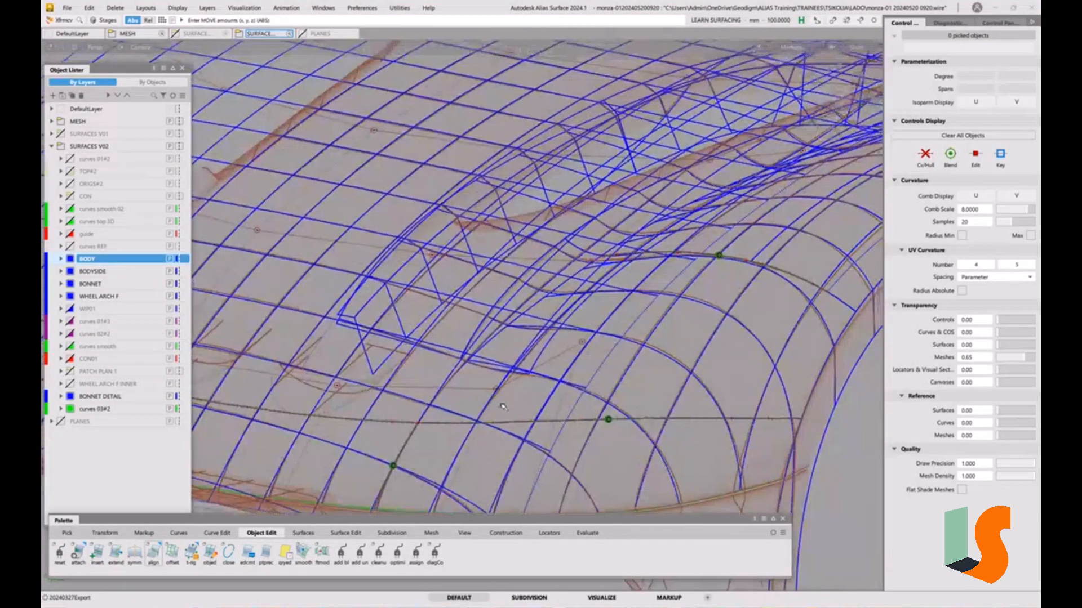
left_click_drag(520, 318, 490, 395, "alt+shift")
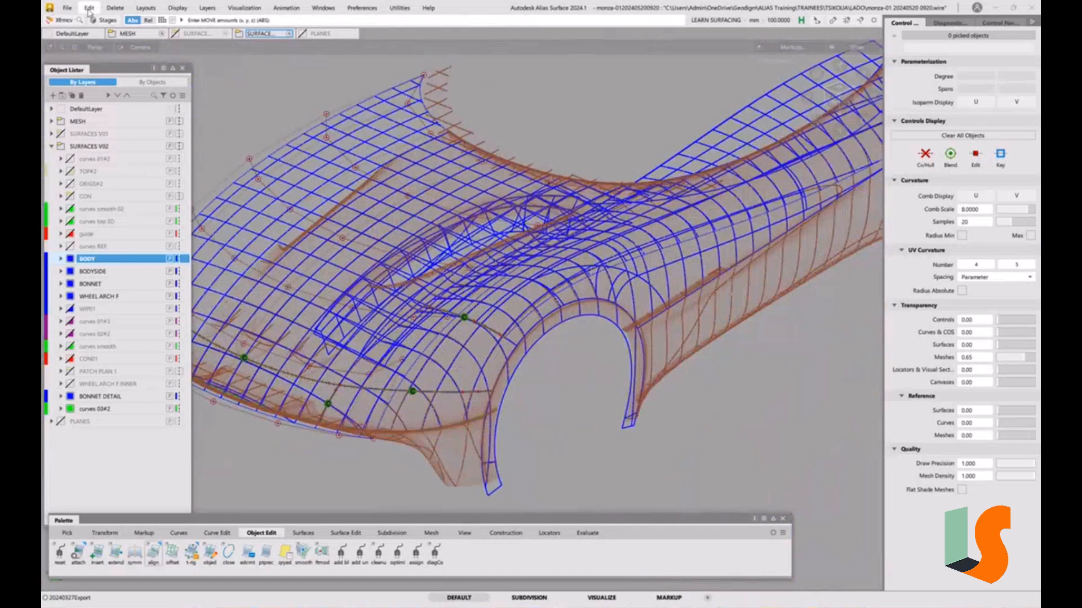
left_click(67, 8)
left_click(80, 111)
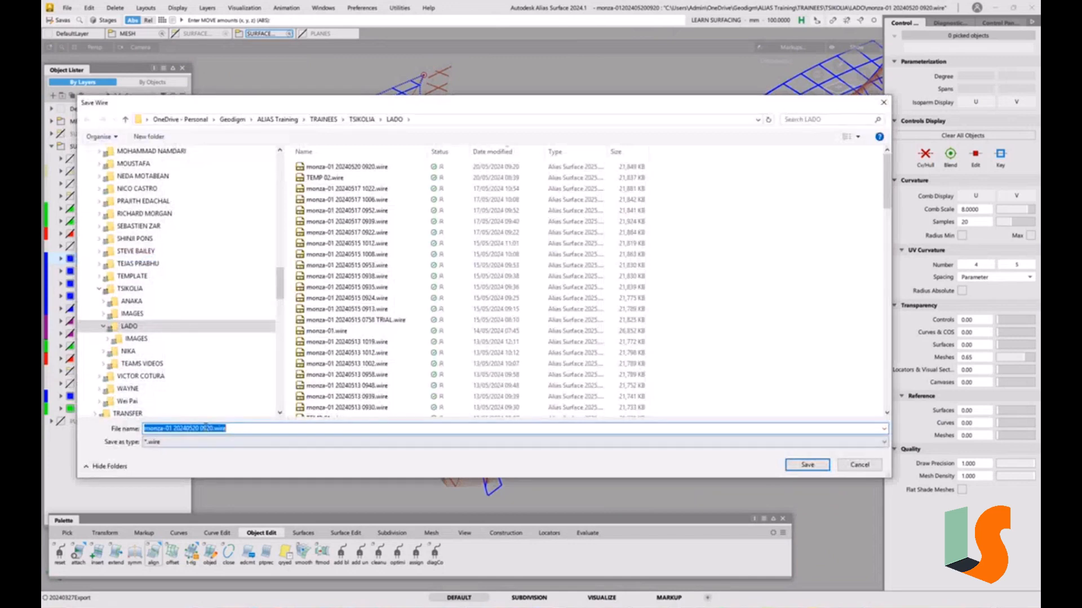
left_click_drag(204, 429, 256, 434)
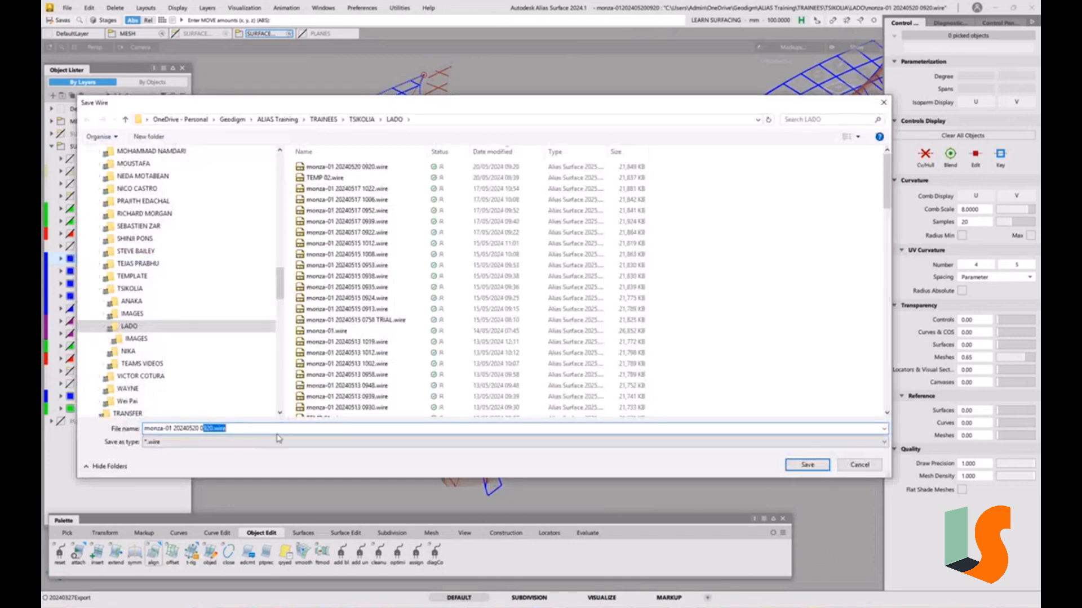
type("938")
key("Return")
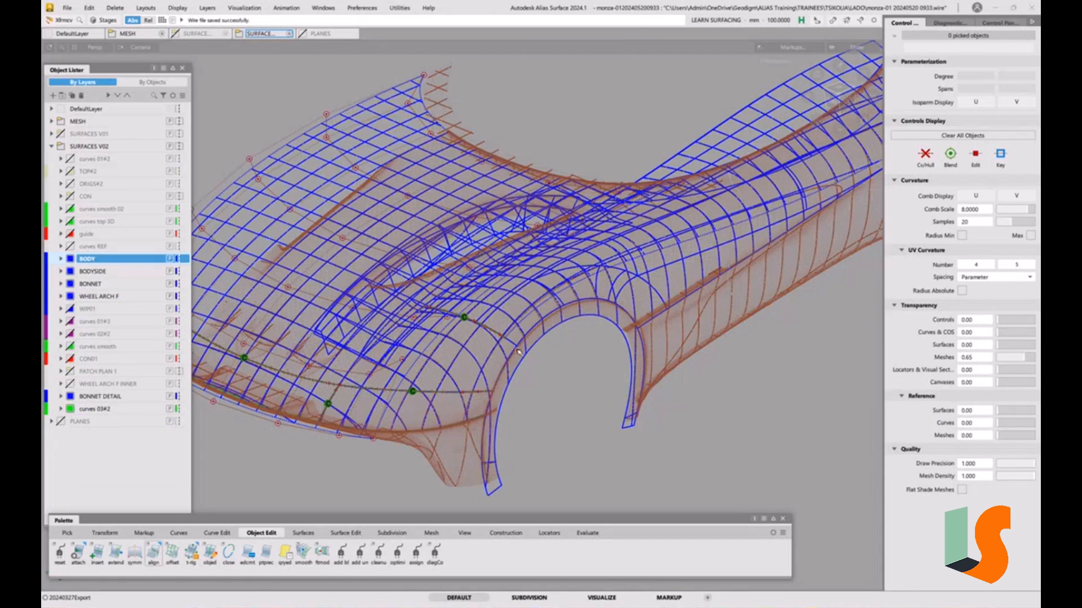
Step: Select all front-end surfaces and turn off their isoparm display
mouse_move(250, 459)
left_mouse_down()
mouse_move(587, 387)
mouse_move(633, 201)
left_mouse_up()
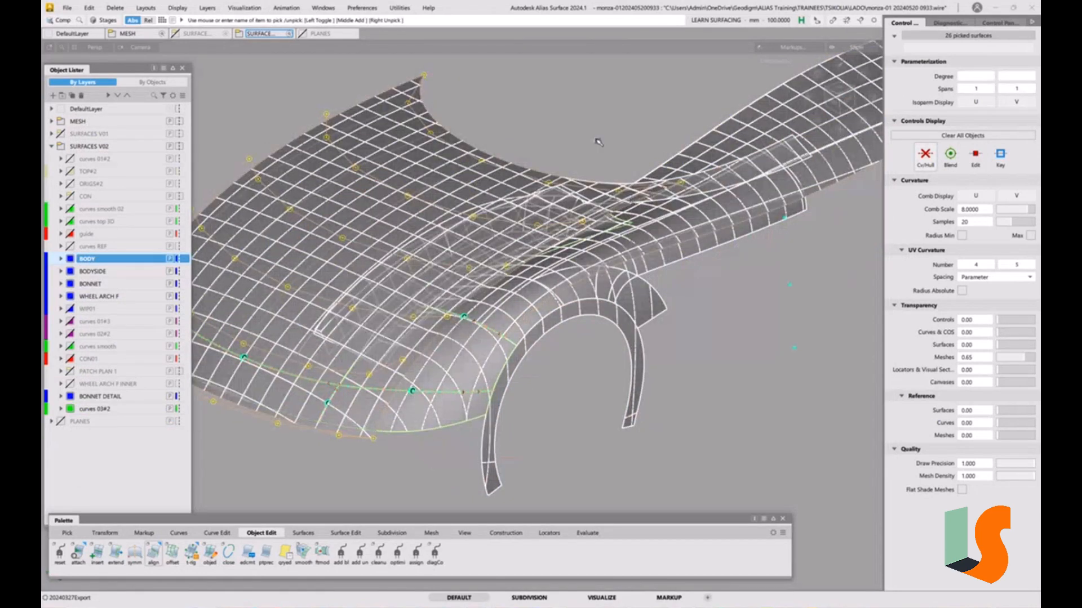
left_click(1000, 22)
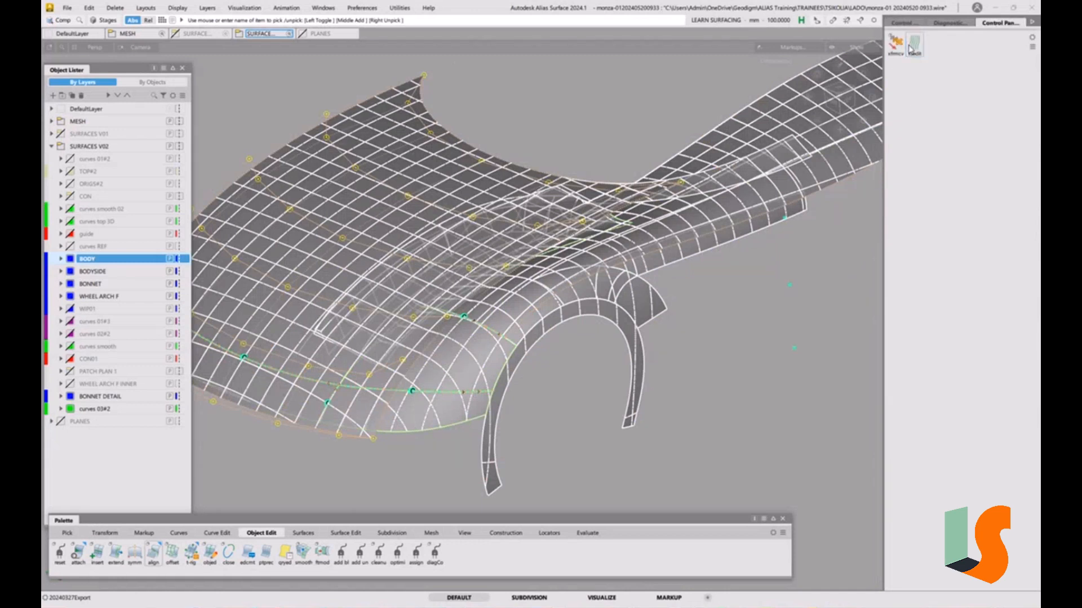
left_click(910, 50)
left_click(855, 201)
left_click(886, 166)
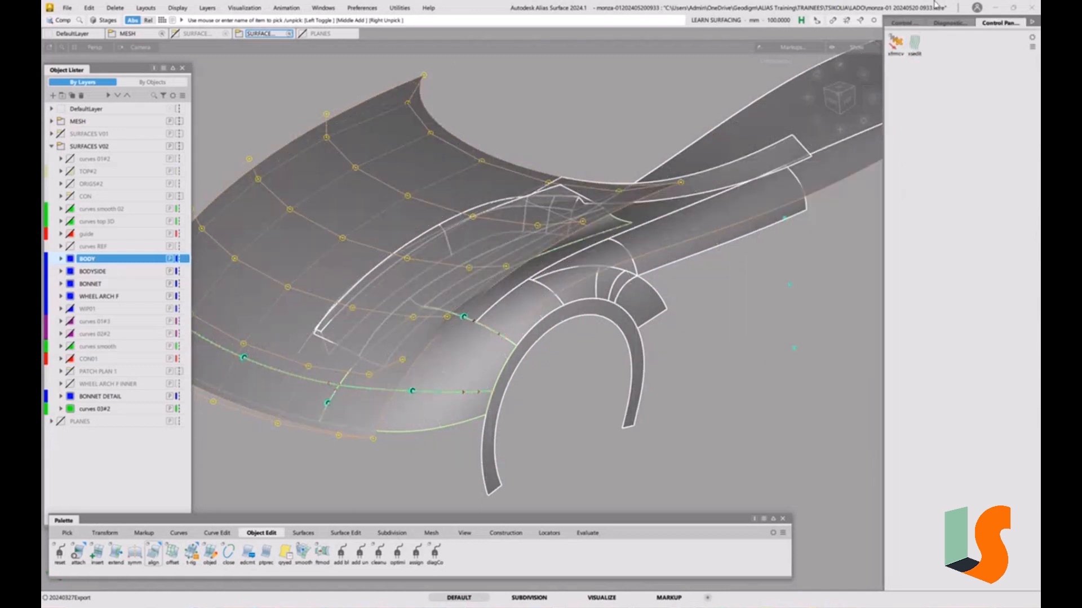
Step: Shade the selected surfaces with black-and-white horizontal stripes and examine the stripe flow between bonnet, nose and front wing
left_click(942, 23)
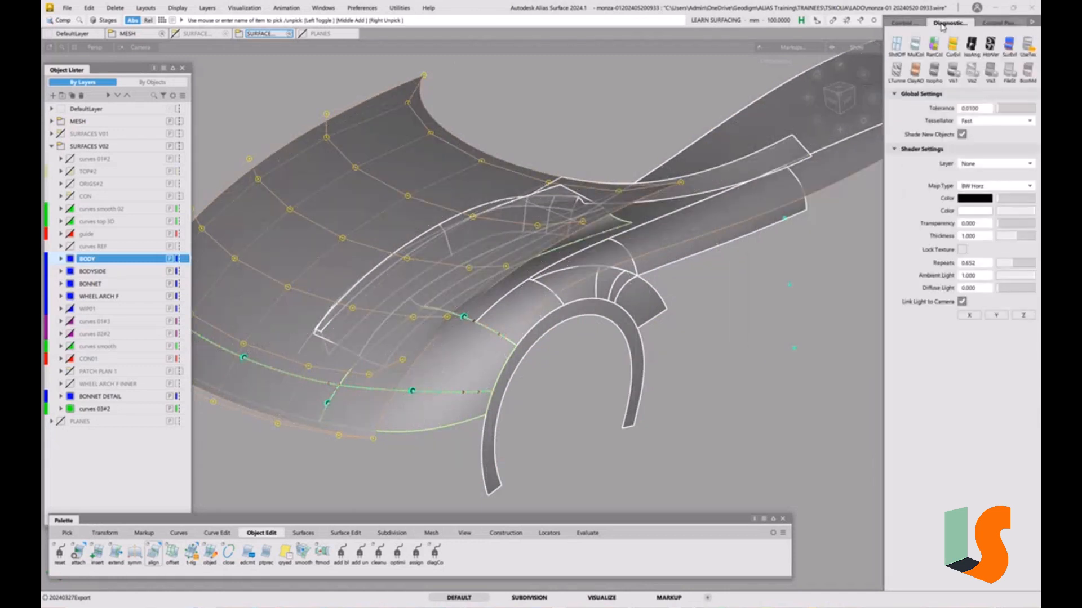
left_click(991, 45)
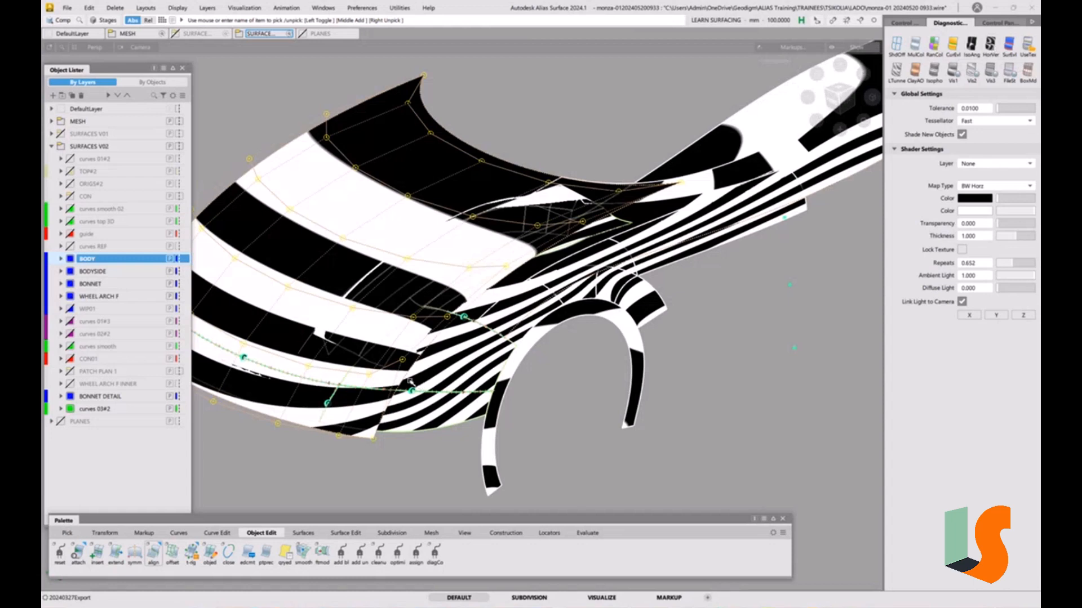
left_click_drag(433, 398, 569, 420, "alt+shift")
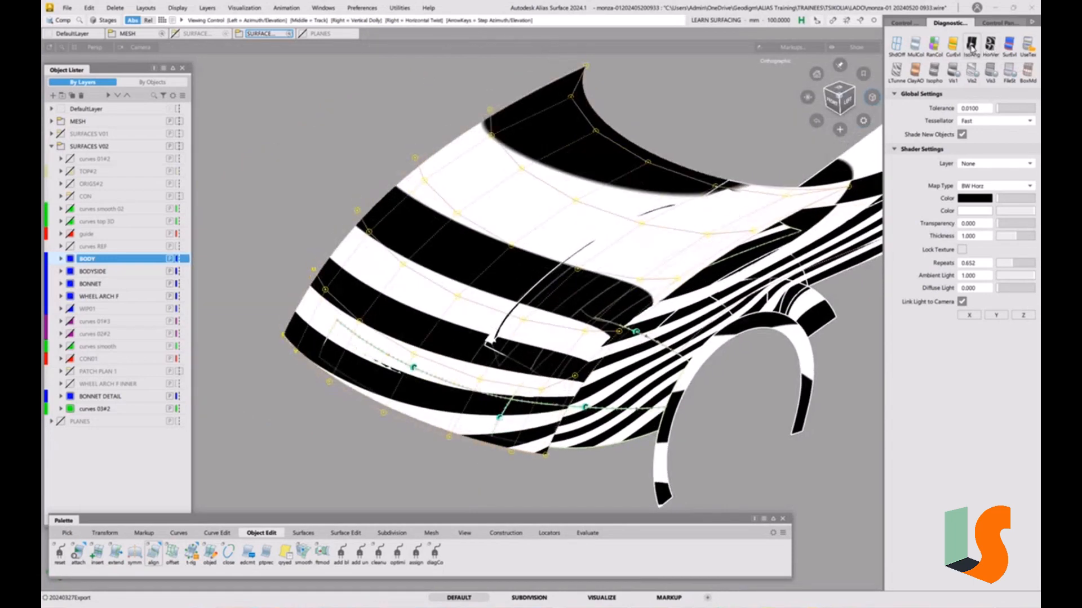
left_click_drag(605, 403, 575, 236, "alt+shift")
left_click_drag(586, 214, 514, 183, "alt+shift")
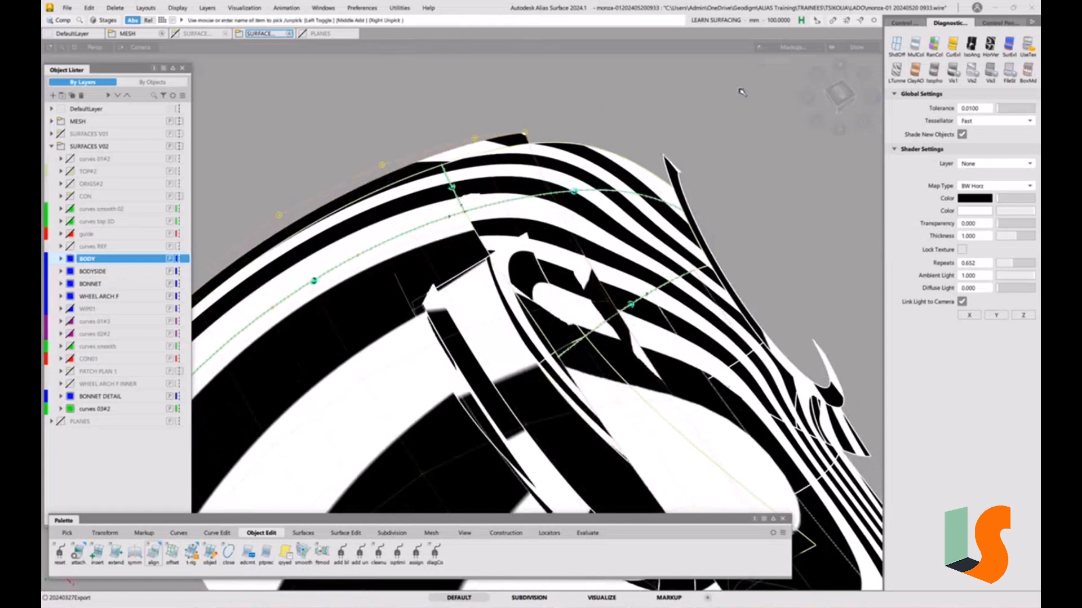
Step: Try the Double-horizon map, switch to the iso-angle shader with the Double map type, and examine the highlights around the wing corner
left_click(972, 46)
left_click_drag(667, 159, 721, 211, "alt+shift")
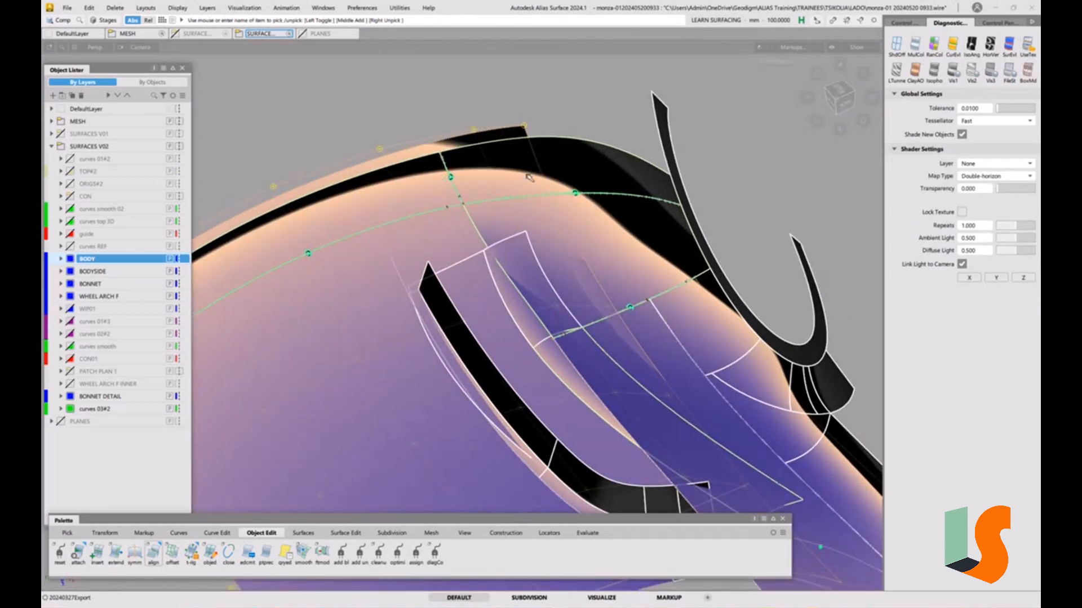
left_click_drag(535, 183, 547, 190, "alt+shift")
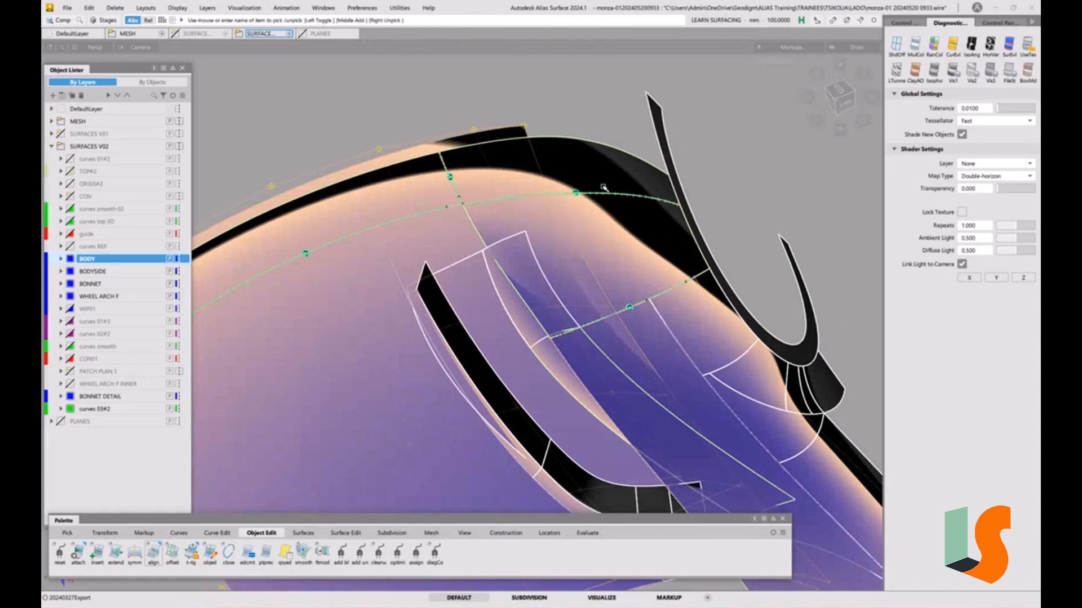
left_click(971, 43)
mouse_move(749, 234)
left_mouse_down("alt+shift")
mouse_move(727, 181)
mouse_move(733, 229)
mouse_move(659, 237)
mouse_move(657, 226)
left_mouse_up("alt+shift")
right_click_drag(656, 227, 614, 202, "alt+shift")
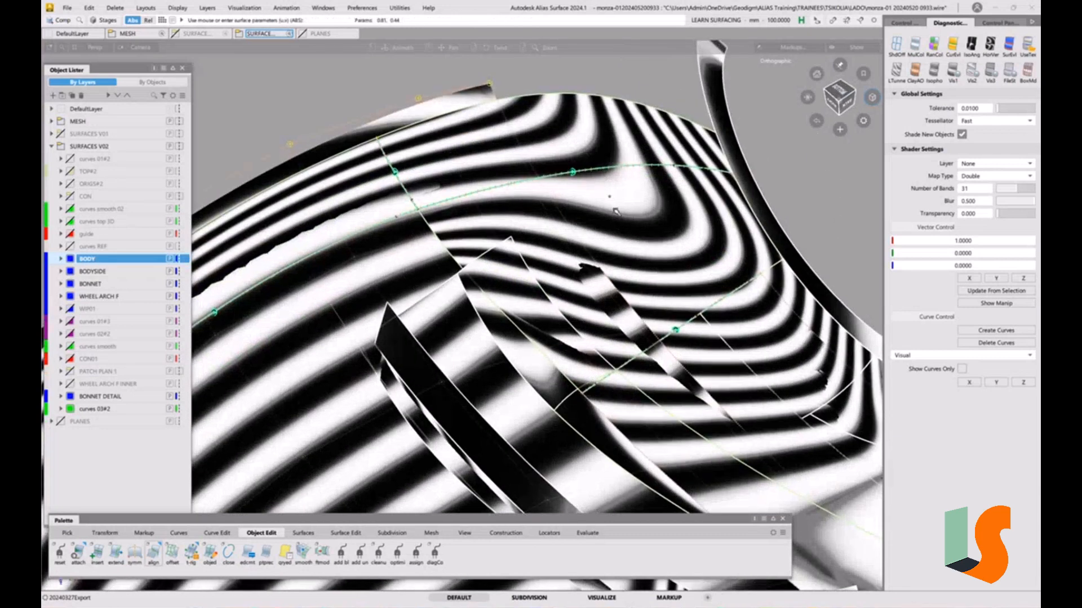
left_click_drag(758, 271, 735, 256, "alt+shift")
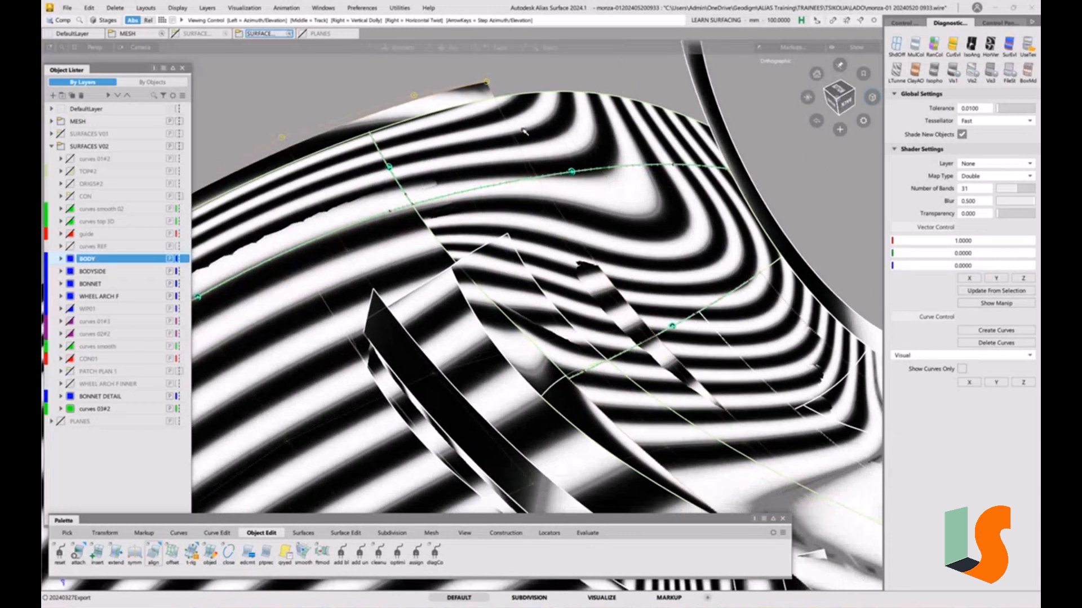
Step: Set the iso-angle shader's vector to the Z direction and examine the highlight flow from bonnet to wing
left_click(1023, 278)
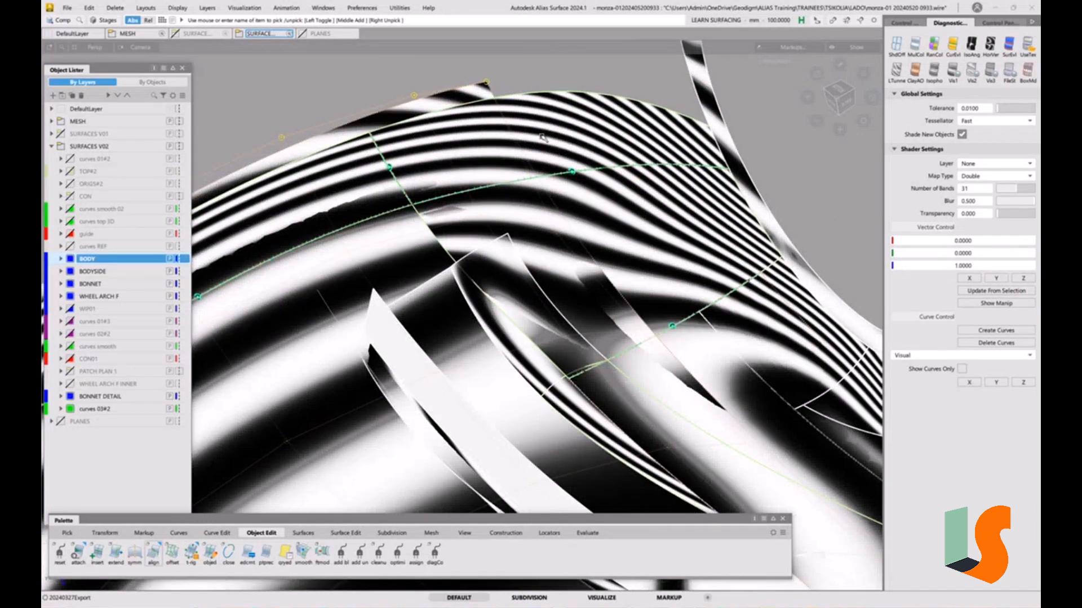
mouse_move(542, 138)
left_mouse_down("alt+shift")
mouse_move(581, 180)
mouse_move(722, 282)
mouse_move(565, 186)
left_mouse_up("alt+shift")
mouse_move(643, 229)
left_mouse_down("alt+shift")
mouse_move(557, 247)
mouse_move(581, 225)
mouse_move(606, 149)
mouse_move(687, 176)
mouse_move(644, 262)
mouse_move(754, 252)
left_mouse_up("alt+shift")
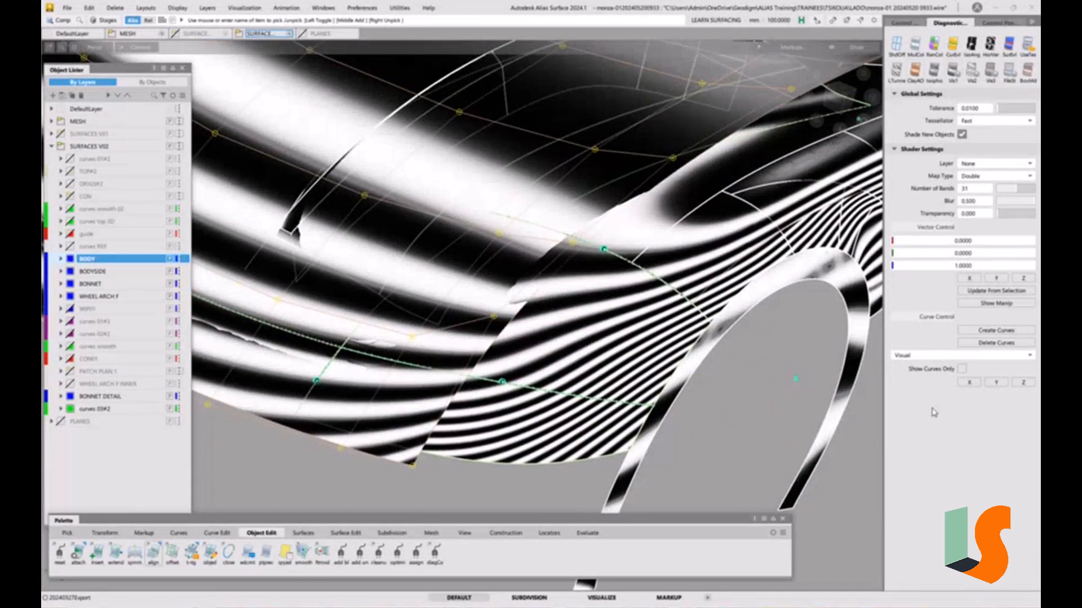
Step: Create iso-angle highlight curves on the selected surfaces and set the shader's number of bands to 13
key("F2")
key("F1")
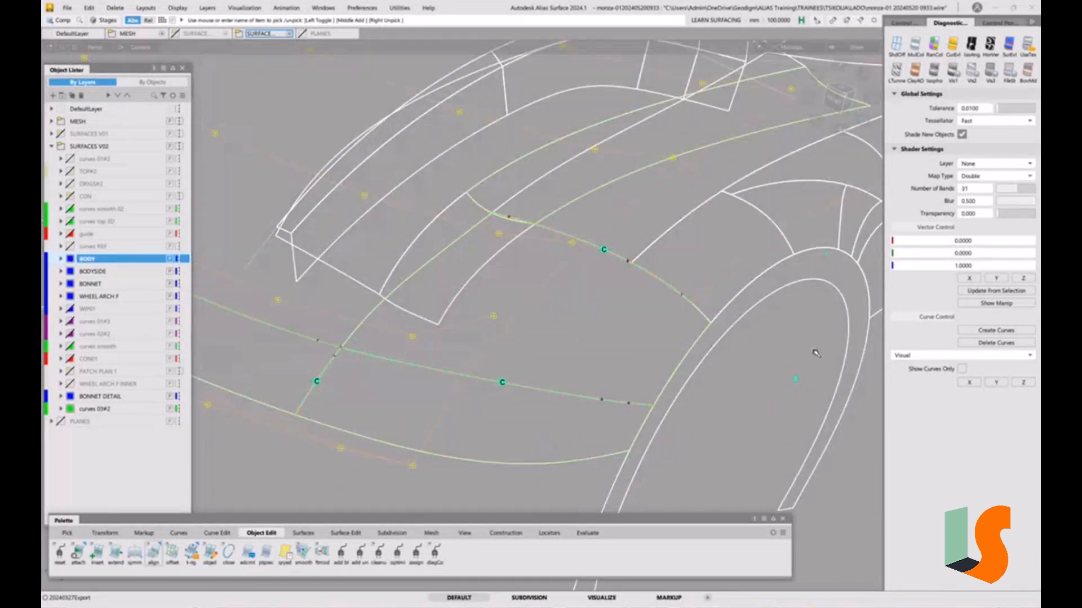
left_click(987, 331)
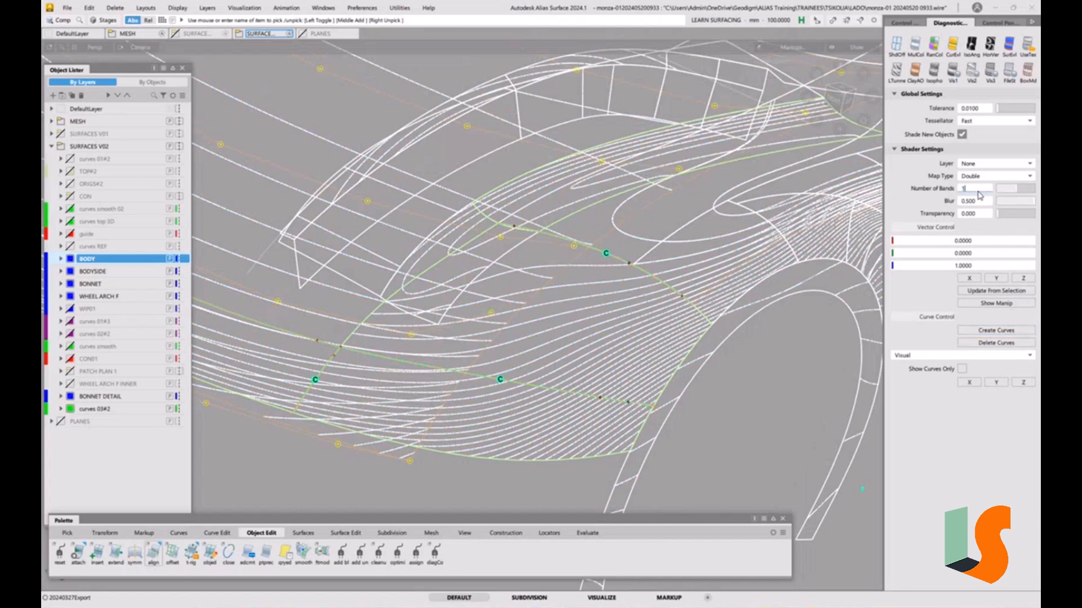
key("Return")
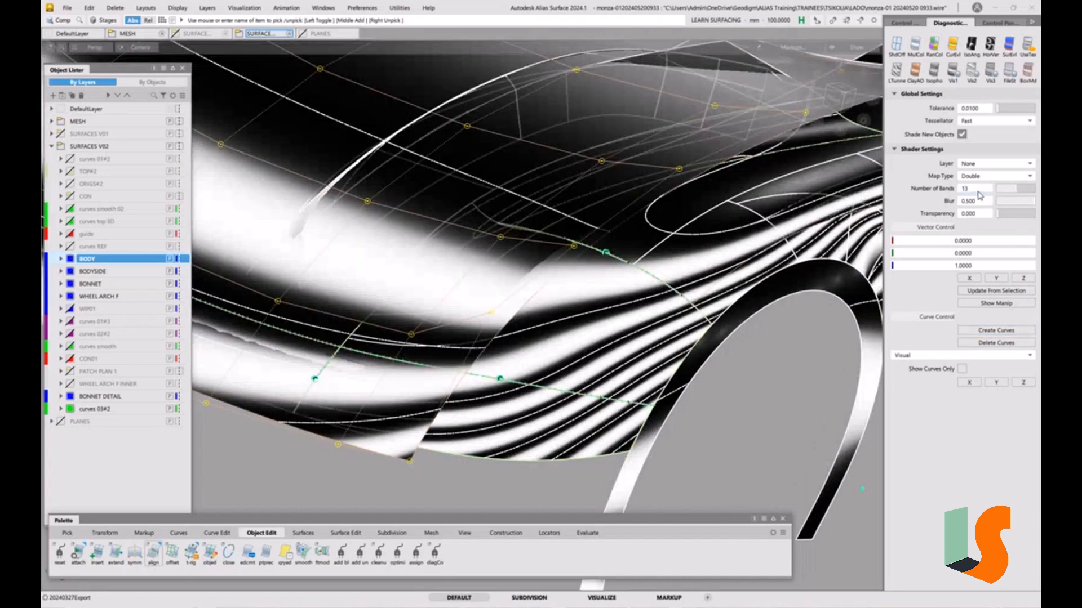
Step: Show only the iso-angle highlight curves, pick the front wing surface between bonnet and wheel arch, and display its CVs and hulls
left_click(962, 370)
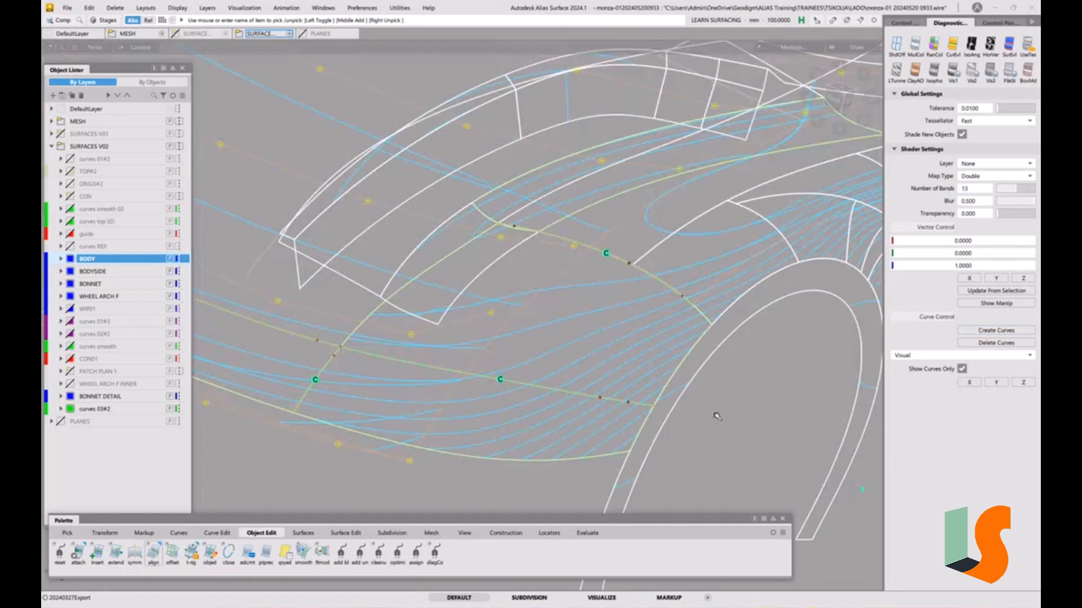
left_click_drag(717, 416, 714, 407, "alt+shift")
left_click_drag(713, 408, 712, 383, "ctrl+shift")
left_click_drag(595, 351, 583, 361, "ctrl+shift")
left_click(585, 329)
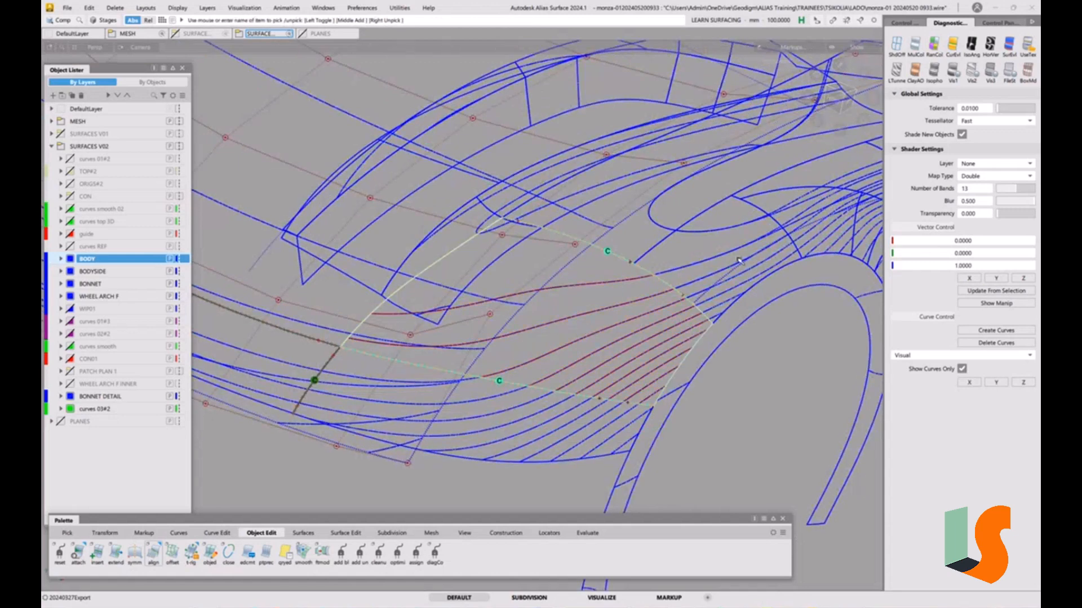
left_click(904, 23)
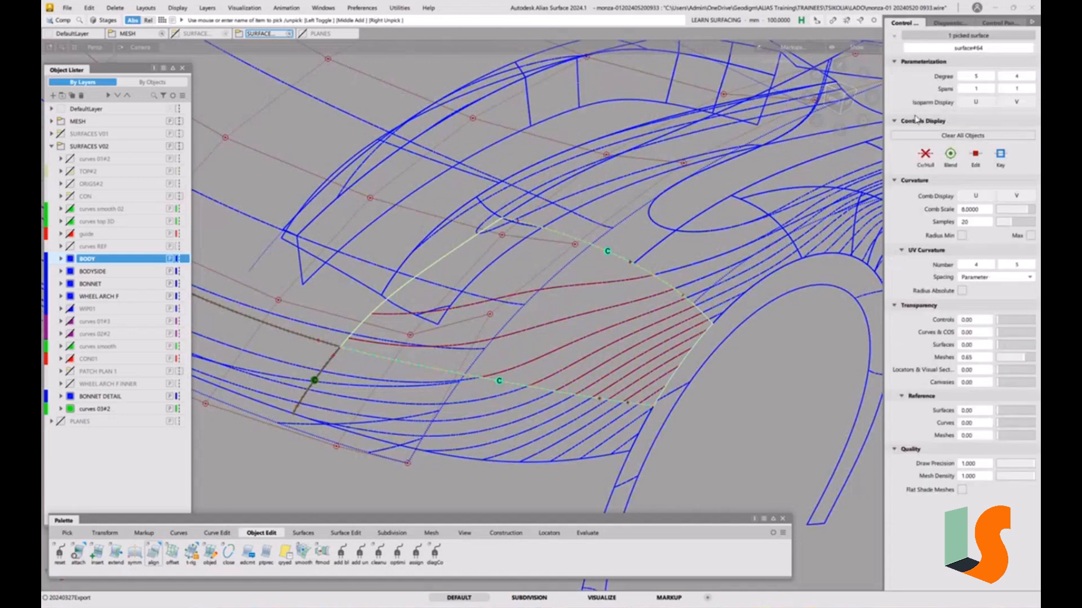
left_click(925, 157)
Step: Delete the picked front wing surface's construction history while viewing it from the top
left_click_drag(534, 349, 717, 337, "alt+shift")
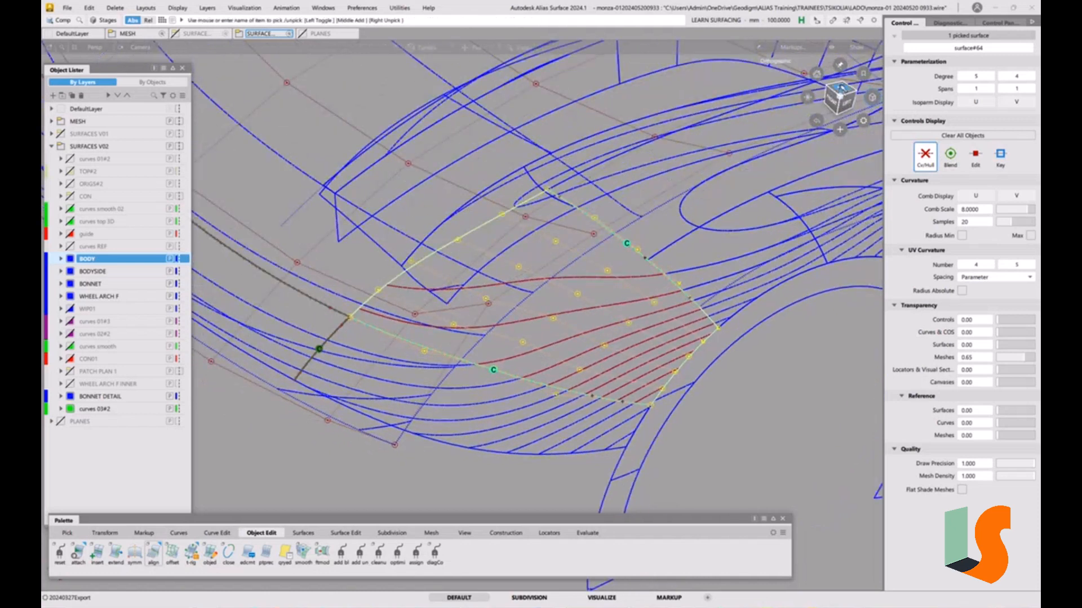
left_click(840, 89)
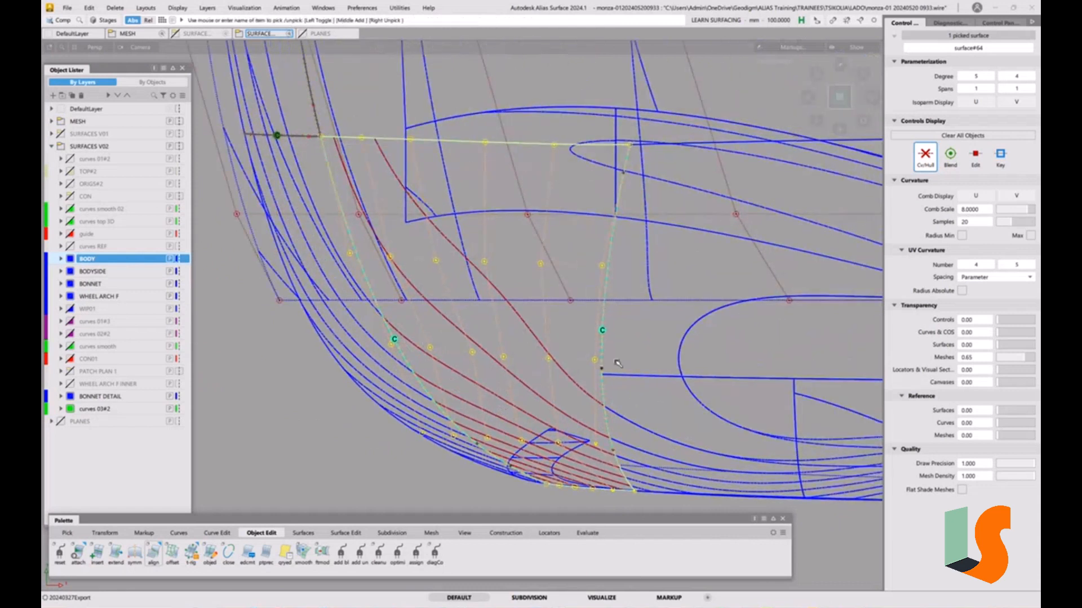
right_click_drag(524, 428, 531, 442, "alt+shift")
middle_click_drag(531, 442, 520, 415, "alt+shift")
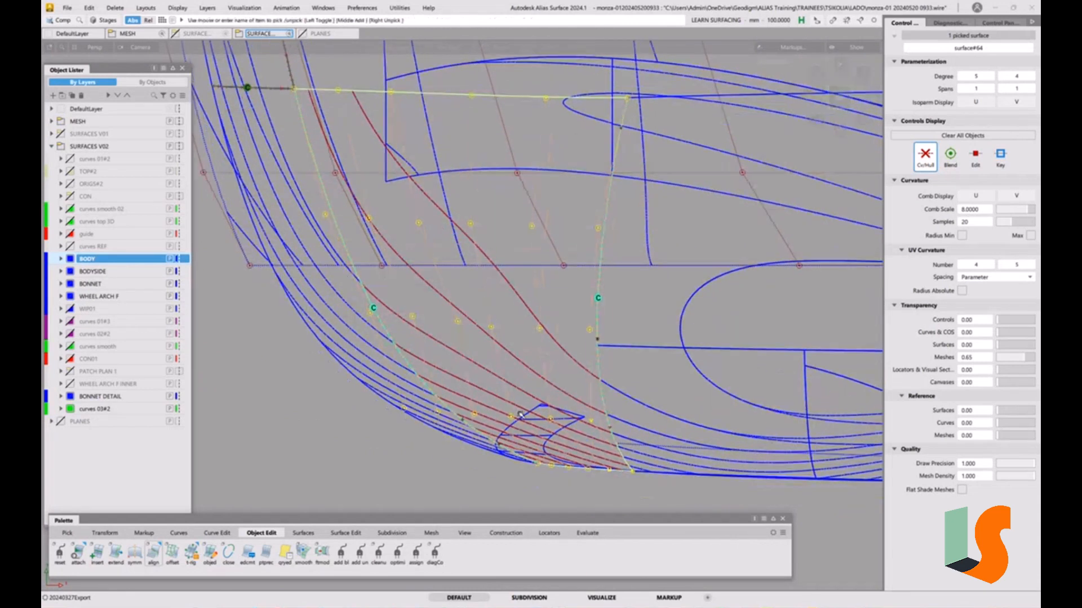
left_click(520, 415)
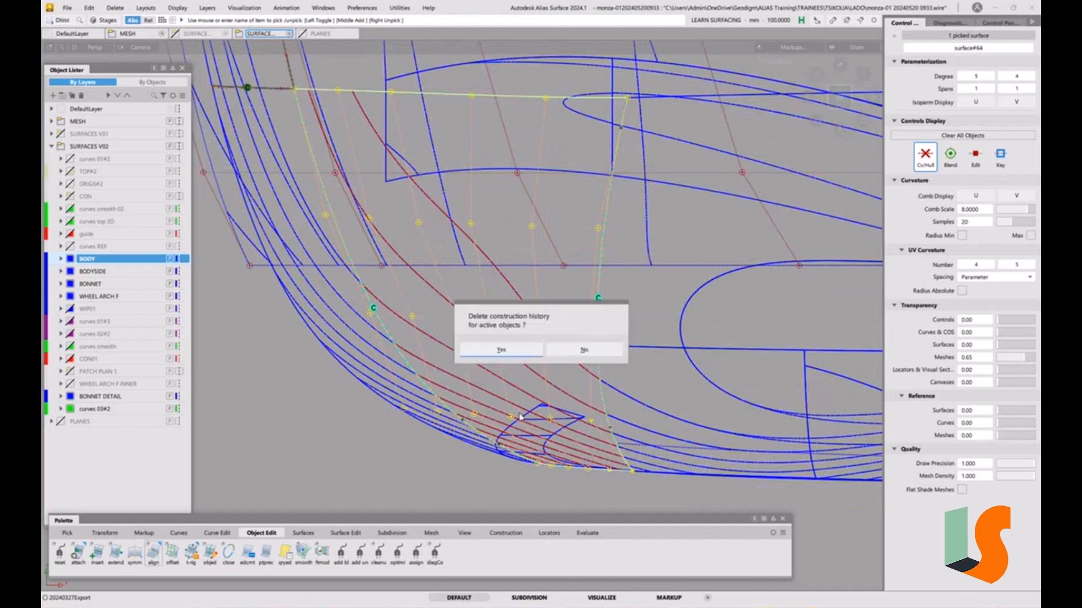
key("Return")
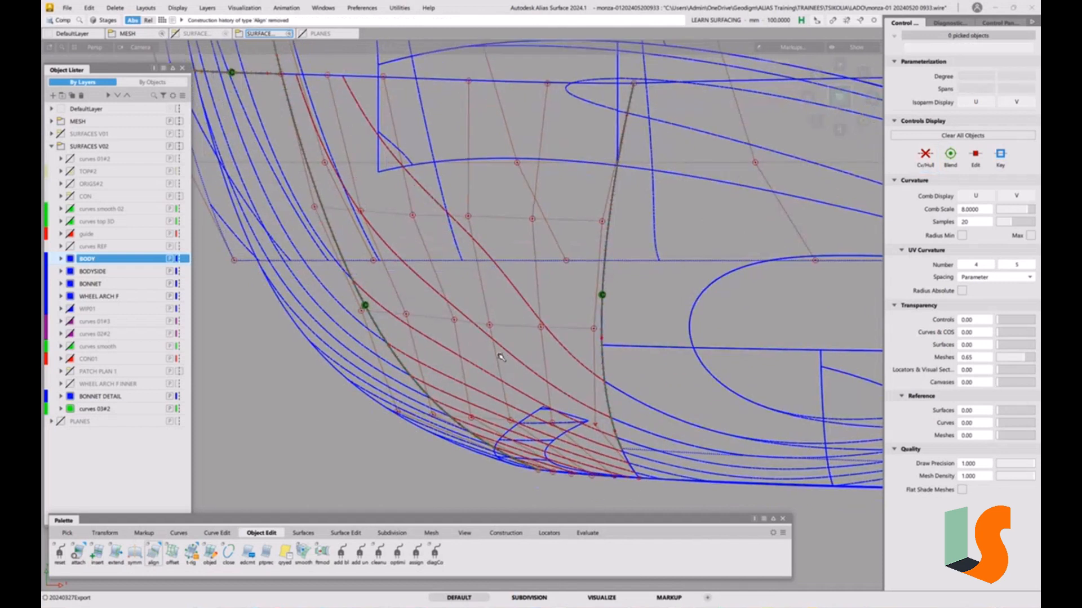
Step: With Transform CV in Slide mode at mouse sensitivity 1, slide the wing's two lower inner CVs nearest the nose edge toward that edge
key("ctrl+t")
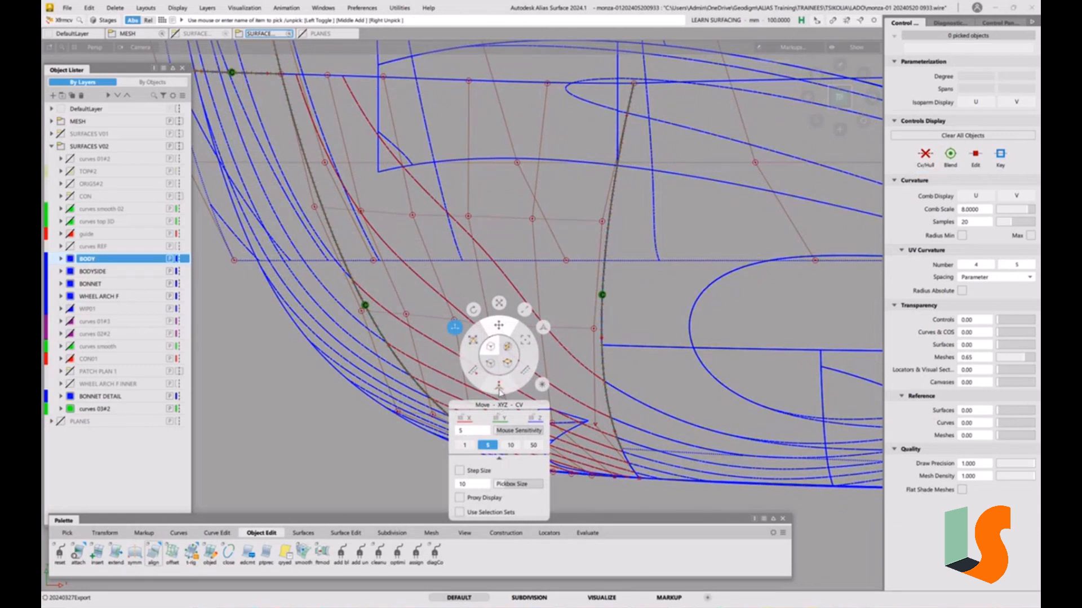
left_click(499, 388)
left_click(472, 339)
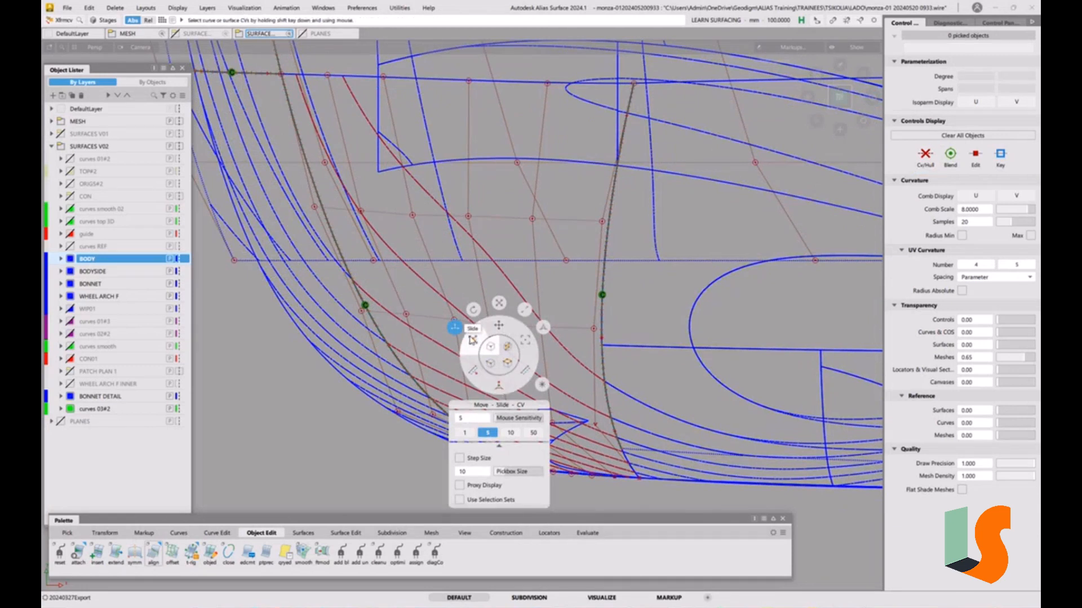
key("space")
key("space")
left_click(435, 415)
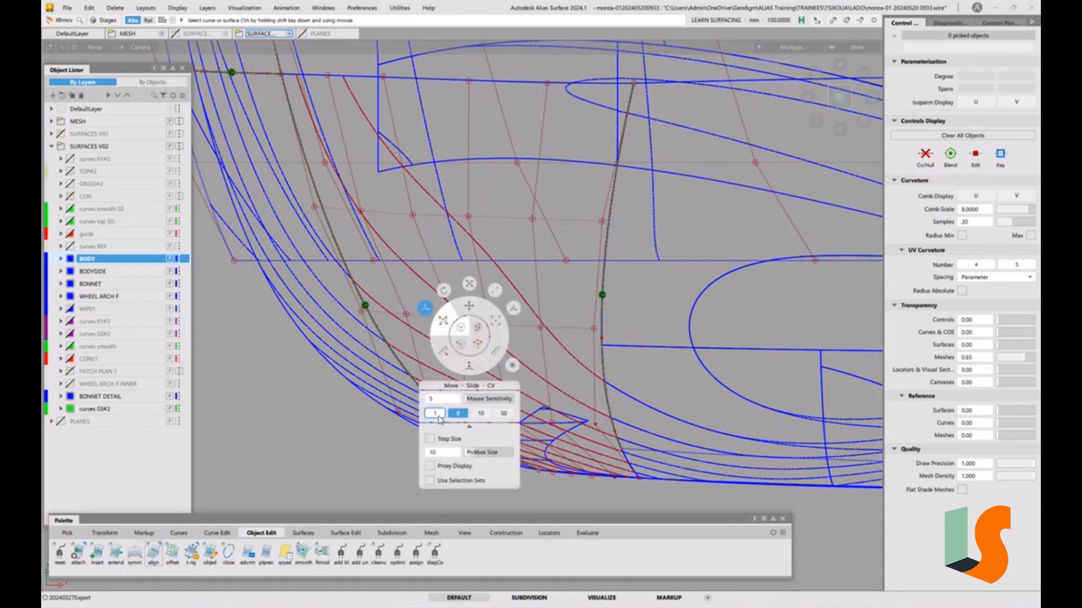
key("space")
left_click(407, 314)
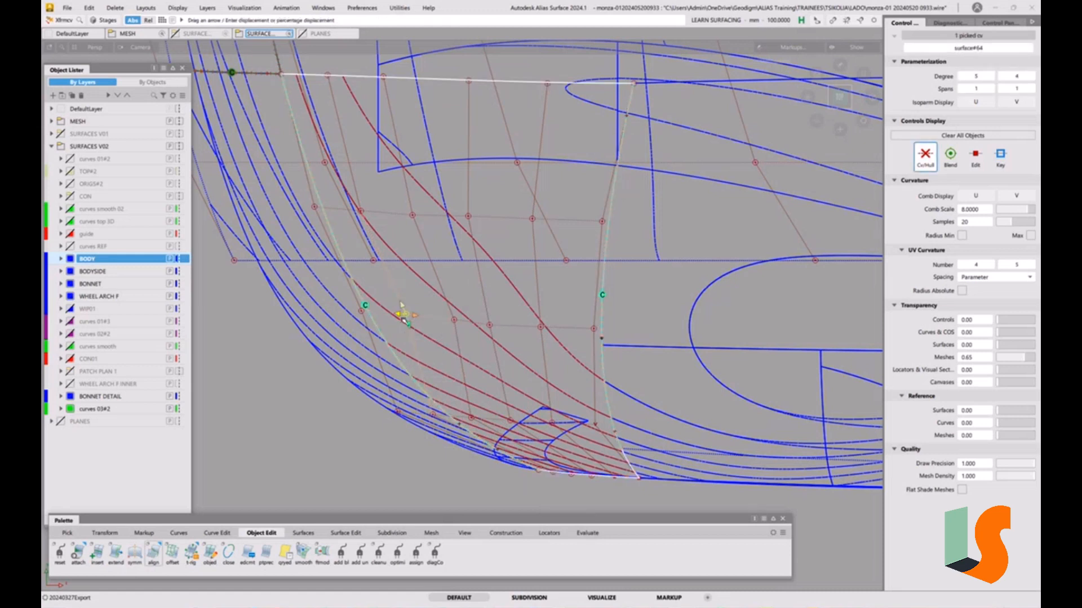
left_click_drag(398, 318, 391, 315)
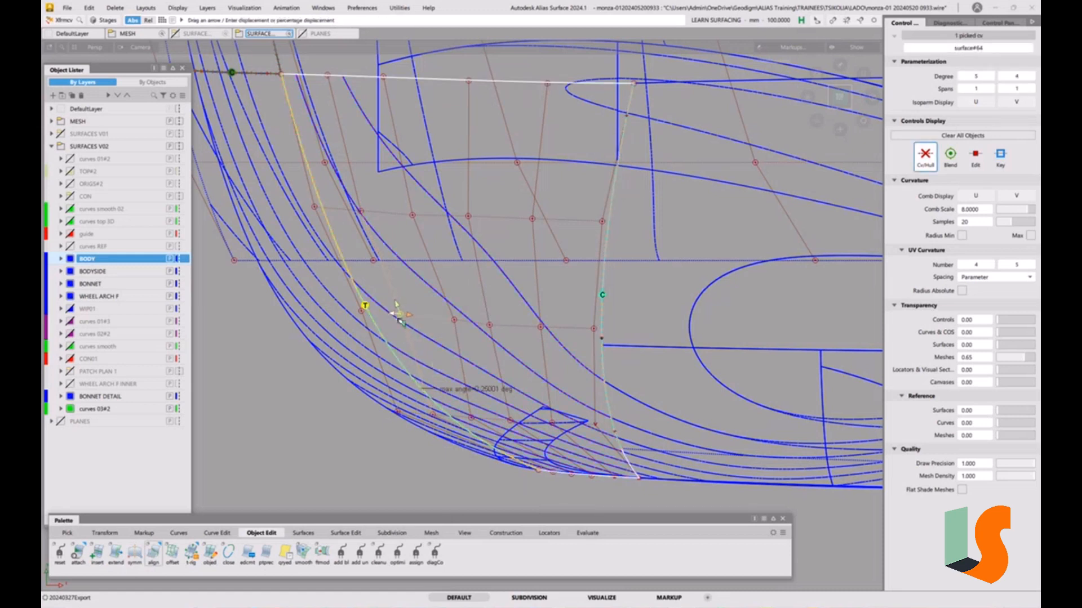
left_click(453, 321)
left_click_drag(447, 320, 361, 314)
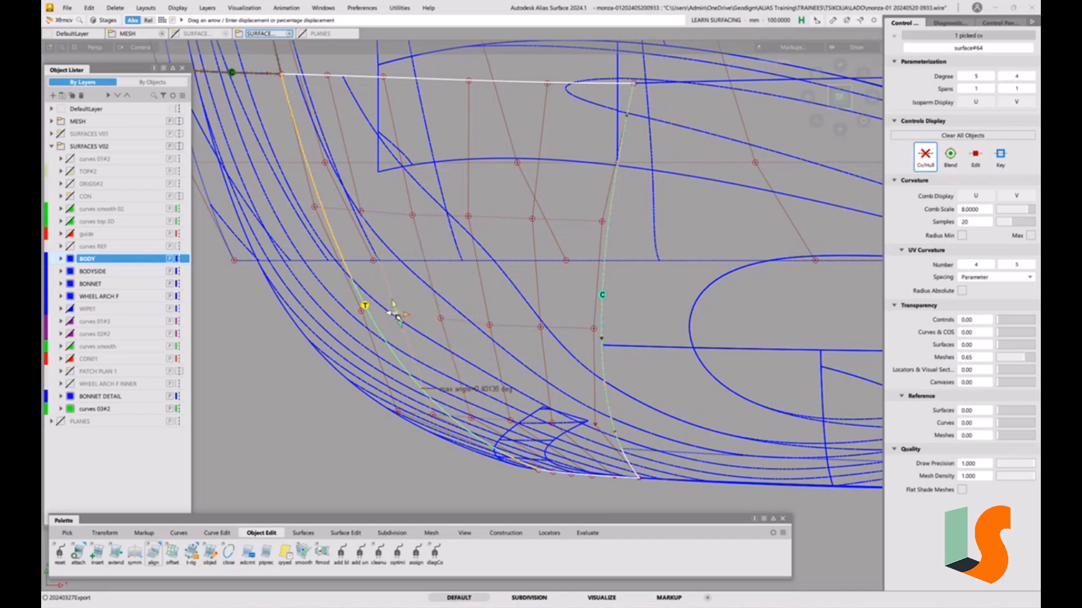
Step: Slide individual inner CVs along the wing surface's upper inner hull row to refine the highlight curves
left_click(363, 212)
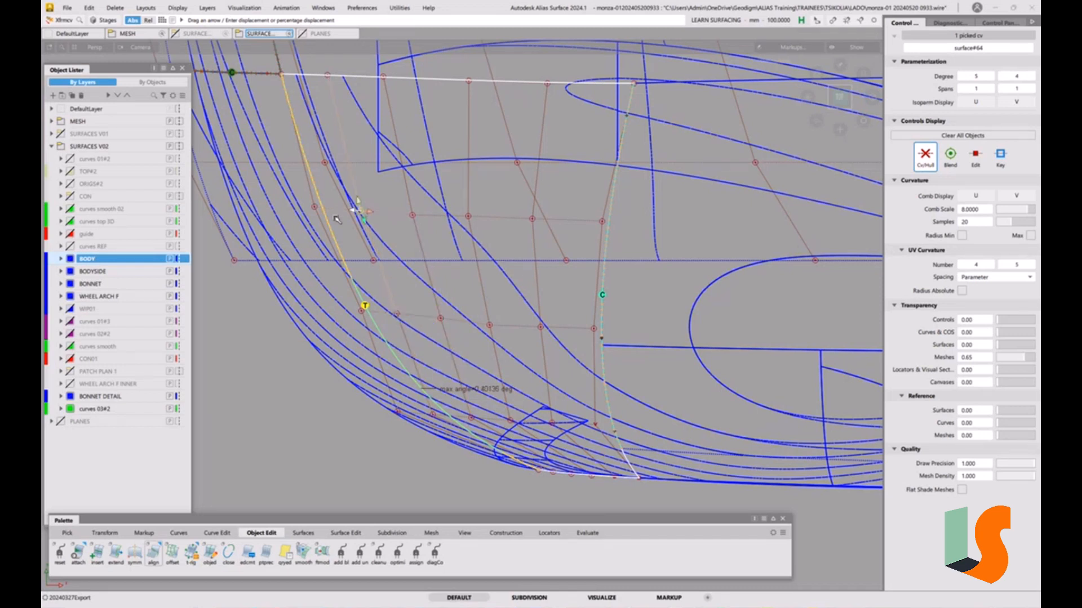
left_click_drag(353, 212, 355, 213)
left_click(413, 217)
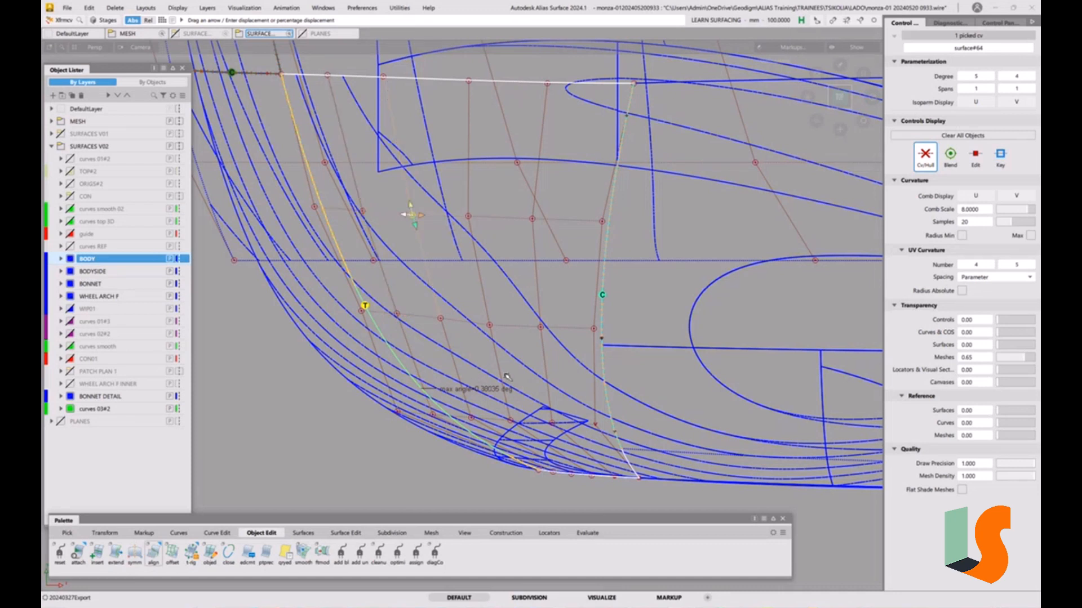
left_click(468, 217)
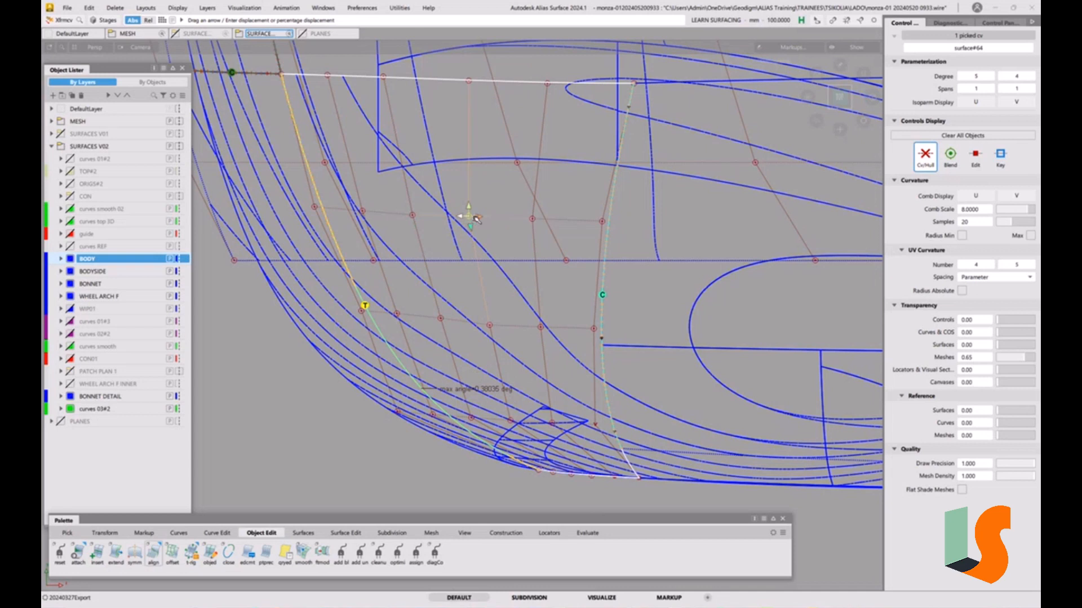
left_click(531, 221)
left_click_drag(547, 220, 550, 221)
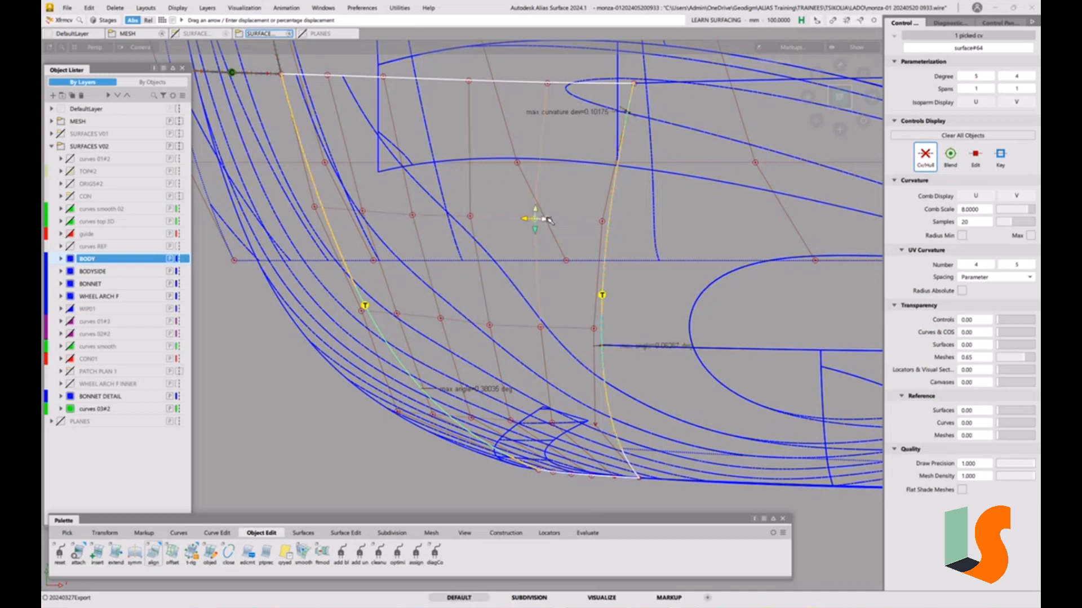
Step: Fine-tune the middle CVs of the upper inner row and the nose-side CVs of the row below, still in Slide mode
left_click(472, 218)
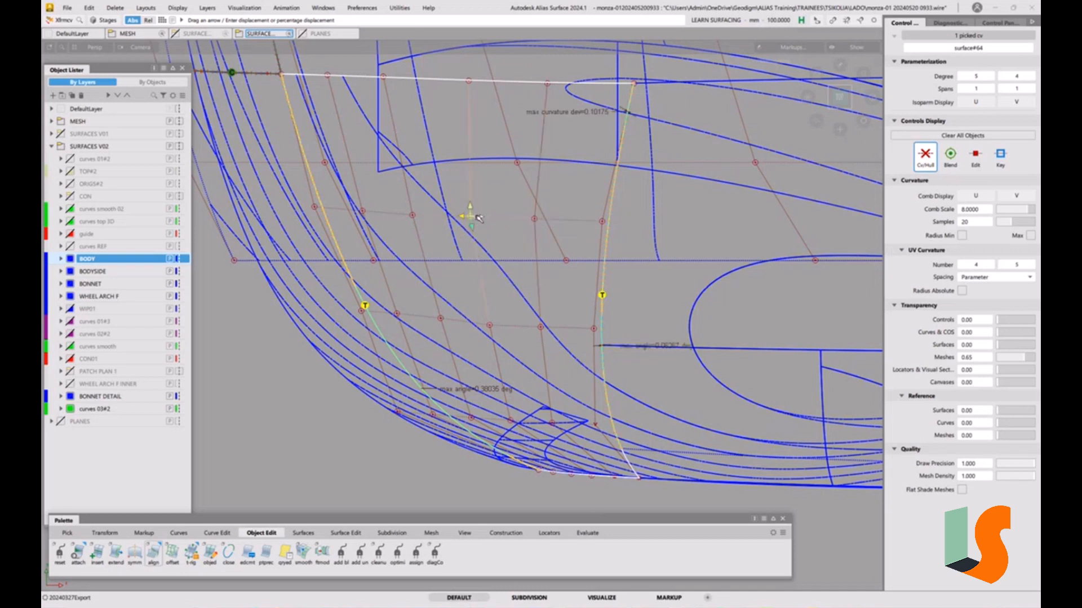
left_click(415, 216)
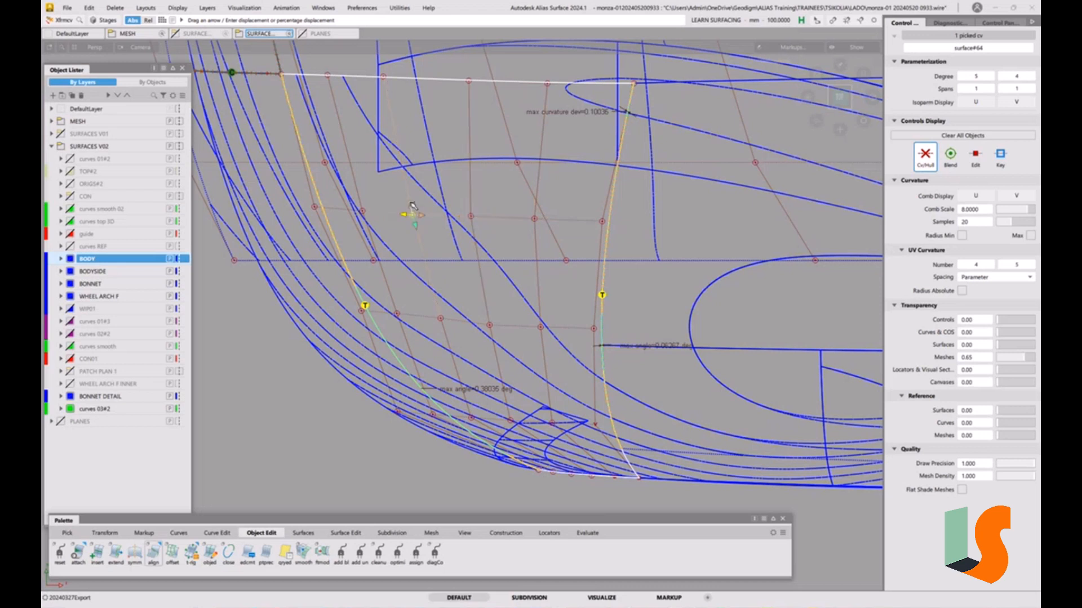
left_click_drag(412, 205, 411, 204)
left_click(441, 319)
left_click_drag(438, 309, 438, 309)
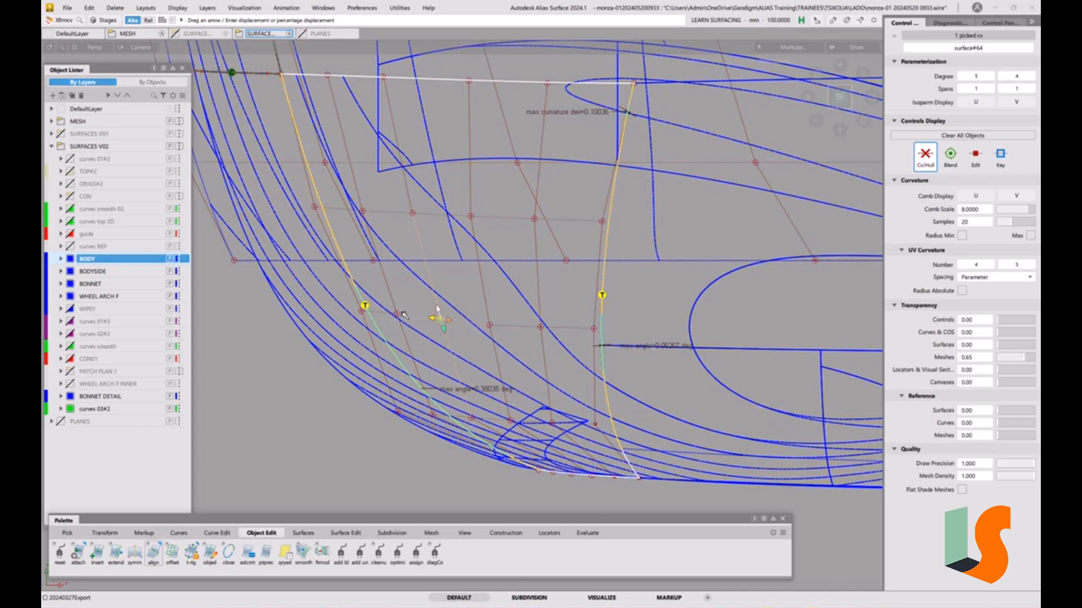
left_click(397, 313)
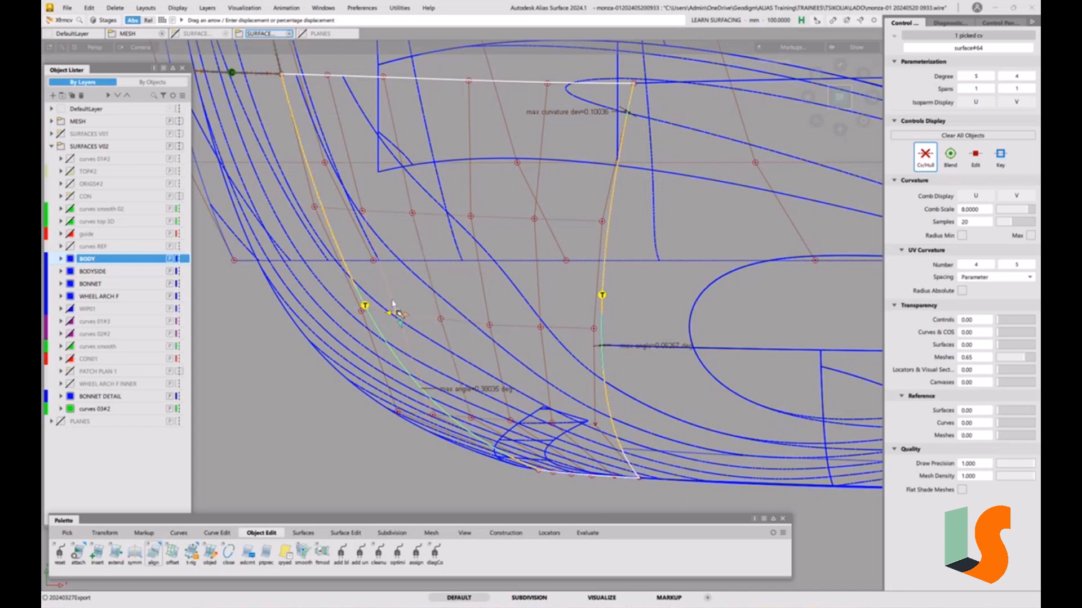
left_click(526, 454)
Step: Examine the wing surface's CV layout, continuity markers and highlight curves from several side angles
key("alt+shift")
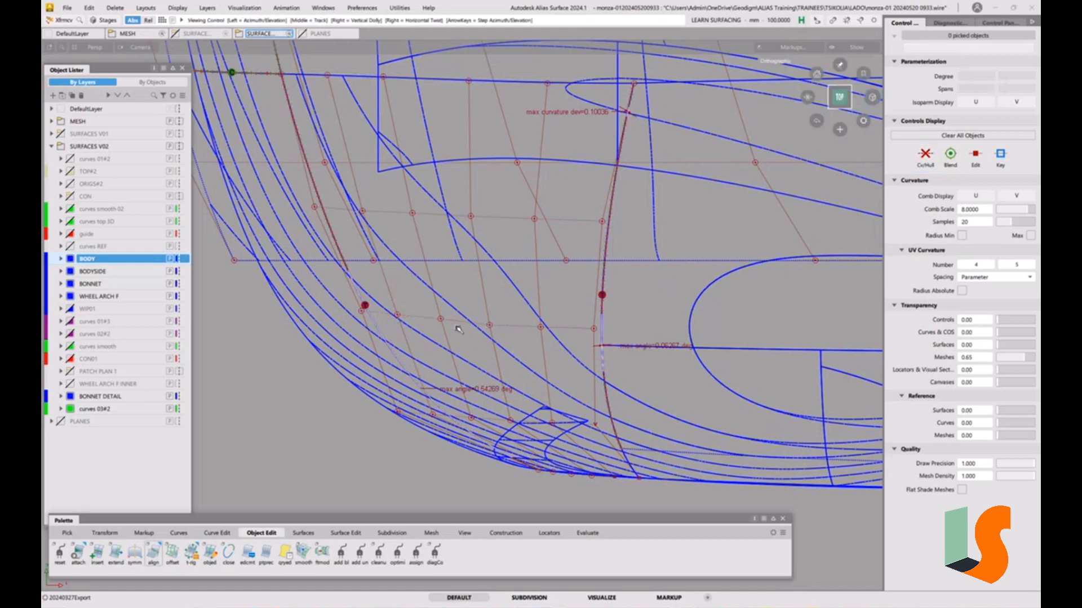
left_click_drag(458, 330, 579, 314, "alt+shift")
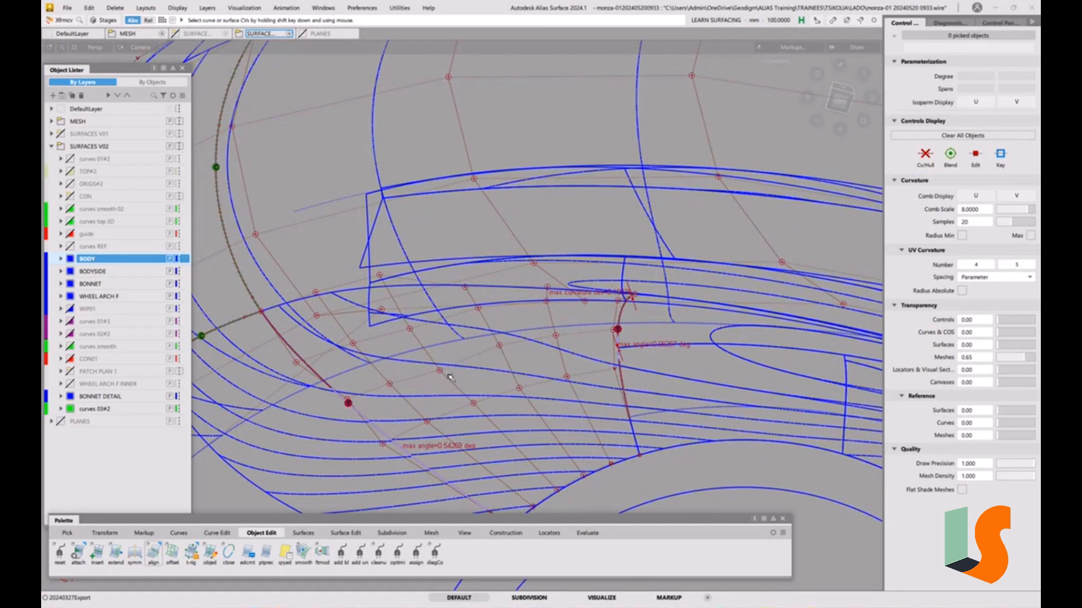
left_click(838, 101)
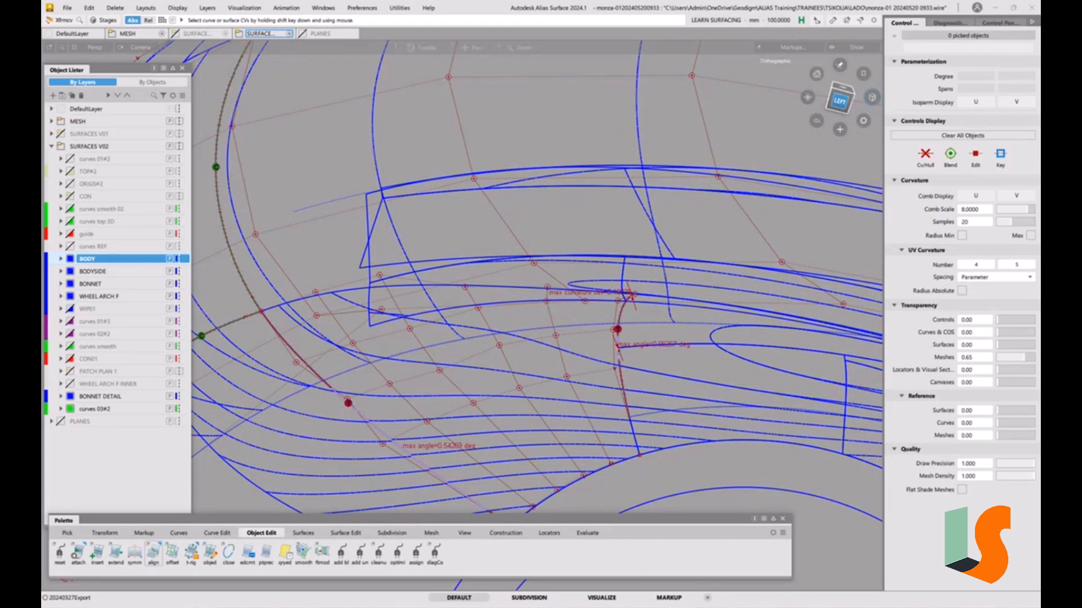
left_click_drag(462, 344, 514, 422, "alt+shift")
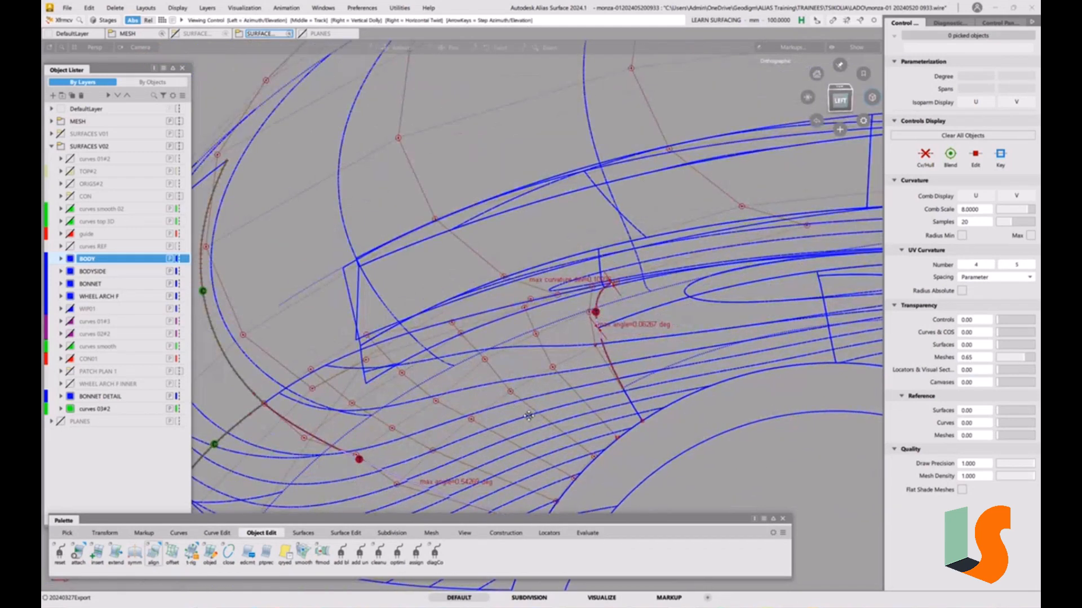
middle_click_drag(514, 422, 509, 318, "alt+shift")
left_click_drag(484, 306, 532, 322, "alt+shift")
middle_click_drag(532, 322, 534, 374, "alt+shift")
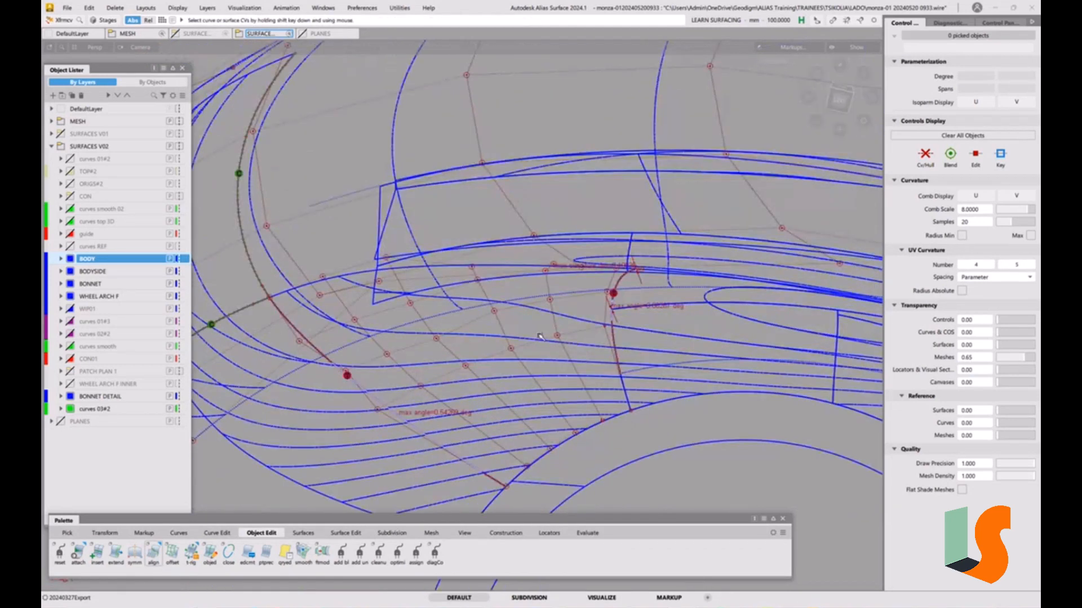
right_click_drag(572, 339, 307, 408, "alt+shift")
middle_click_drag(307, 408, 384, 380, "alt+shift")
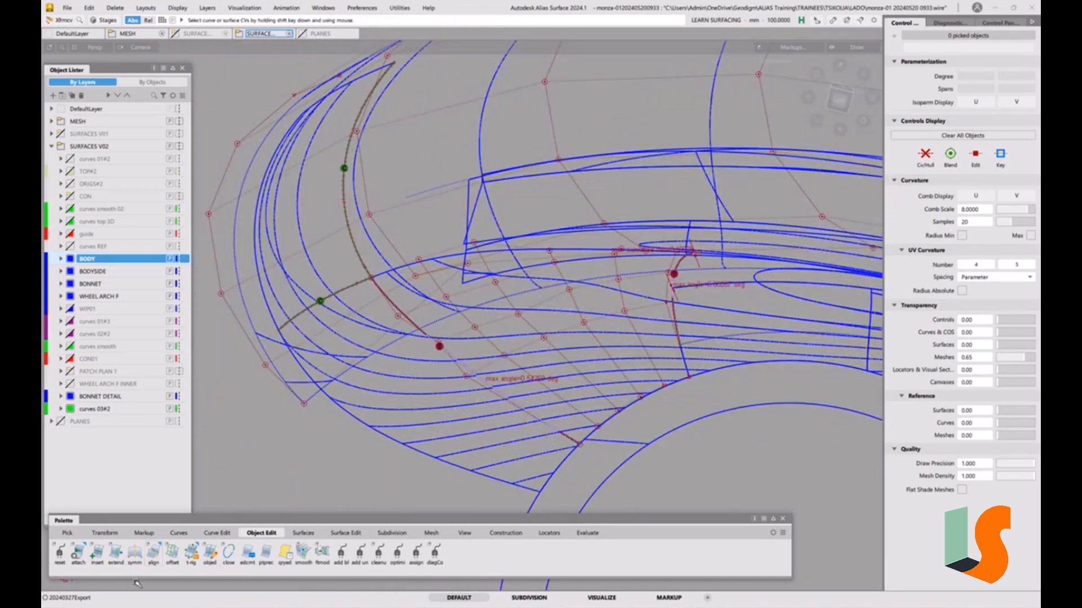
Step: Align the wing surface's lower edge to the adjoining lower surface with G2 continuity, using the Vector option along Z
double_click(153, 555)
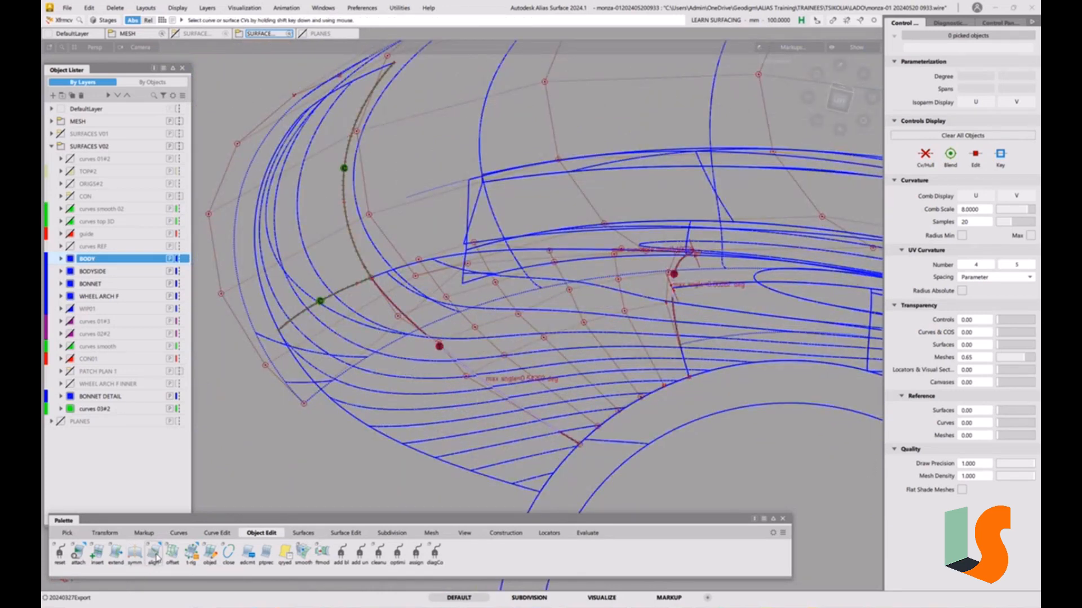
left_click(446, 352)
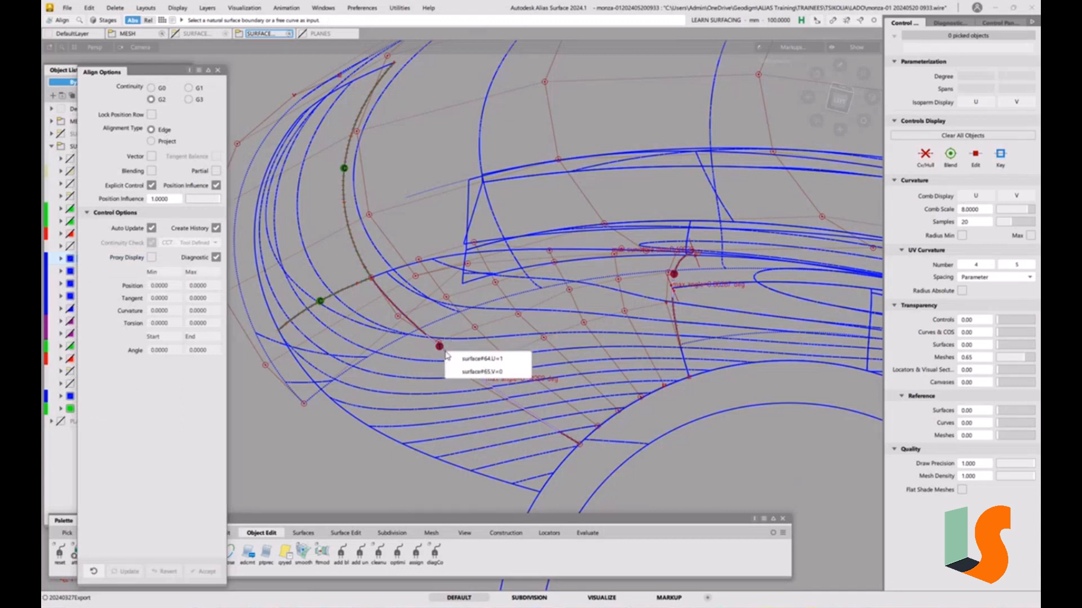
left_click(460, 360)
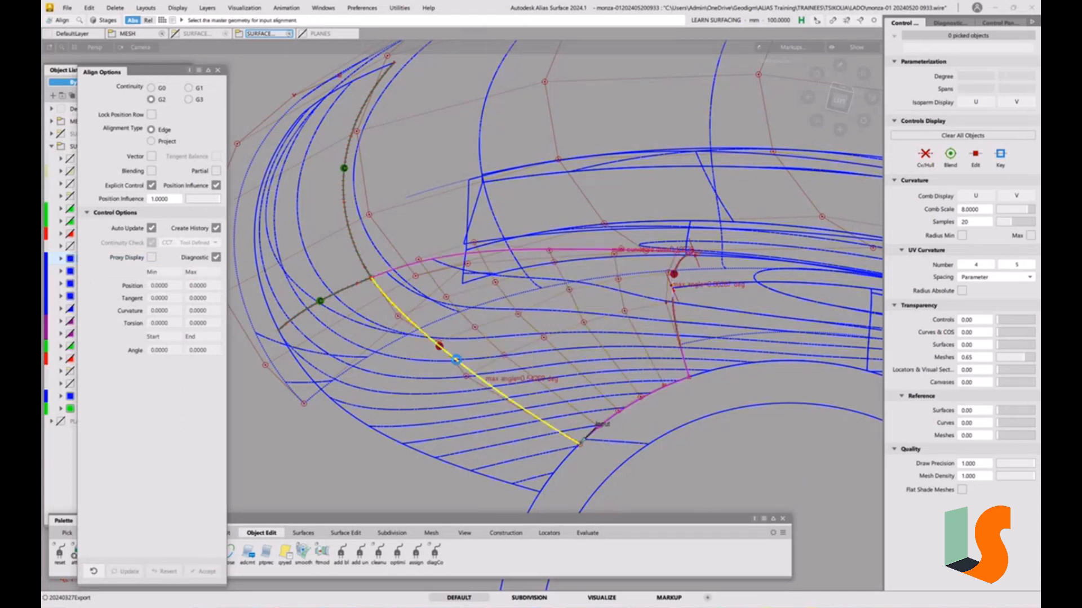
left_click(456, 359)
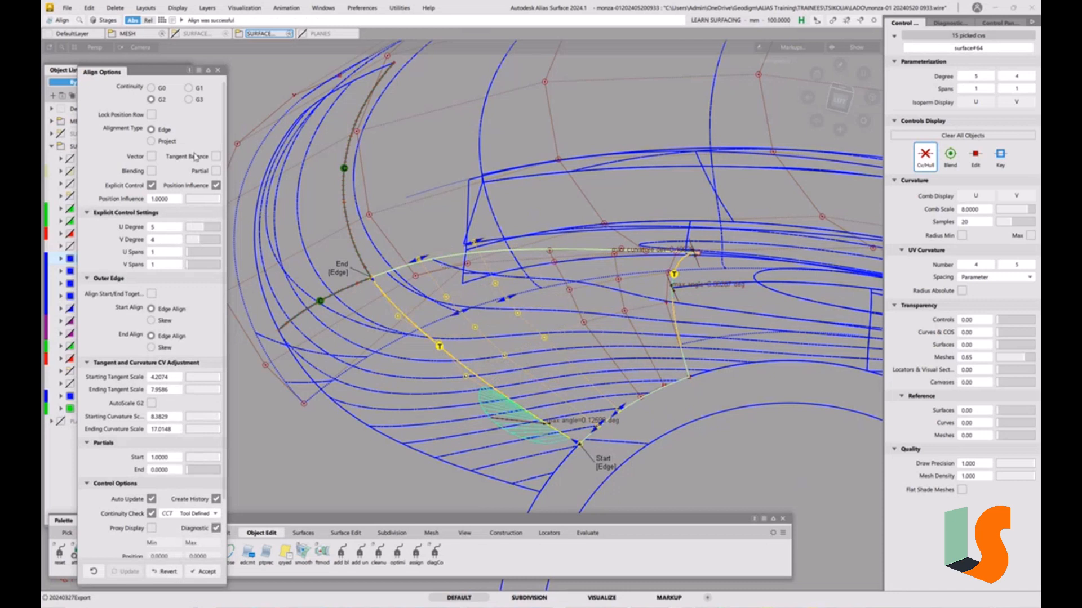
left_click(152, 157)
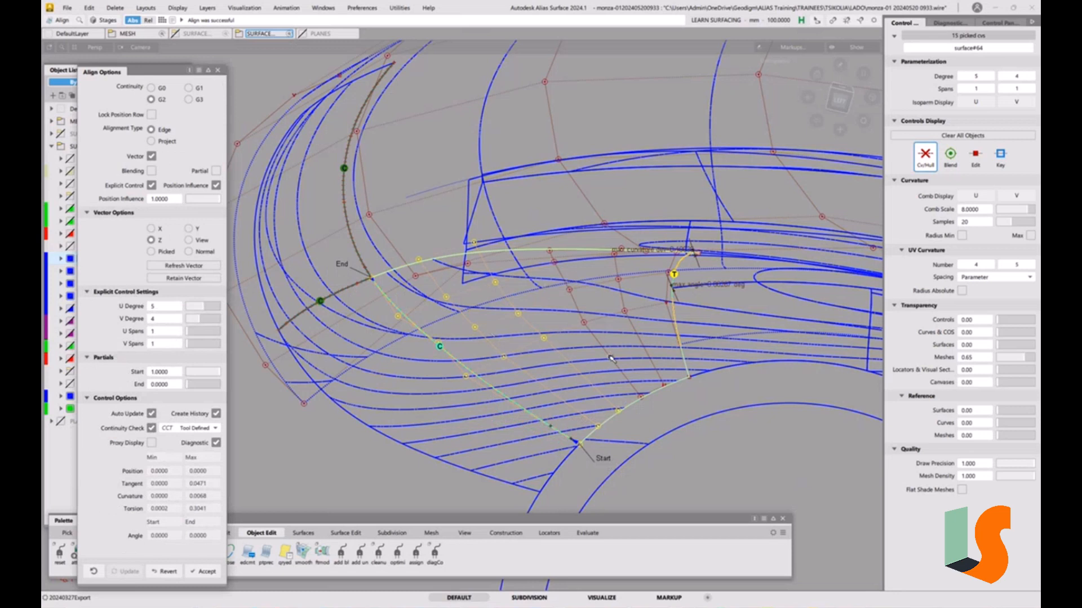
Step: Leave the alignment and hide the CVs and hulls on all surfaces
left_click_drag(556, 444, 556, 398, "ctrl+shift")
left_click_drag(489, 413, 461, 427, "ctrl+shift")
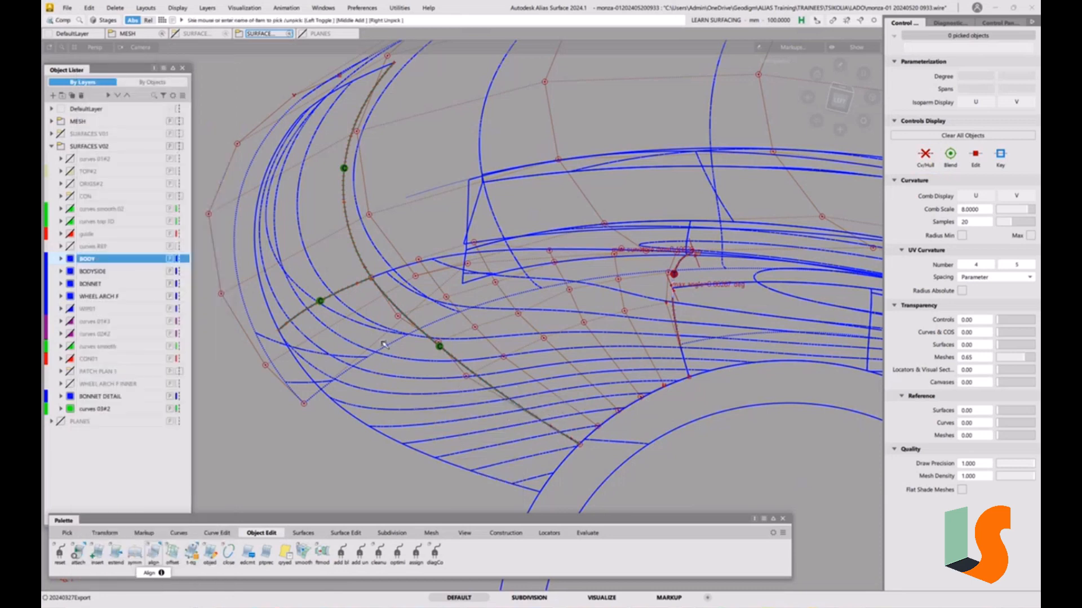
left_click(390, 344)
left_click_drag(450, 314, 518, 279, "alt+shift")
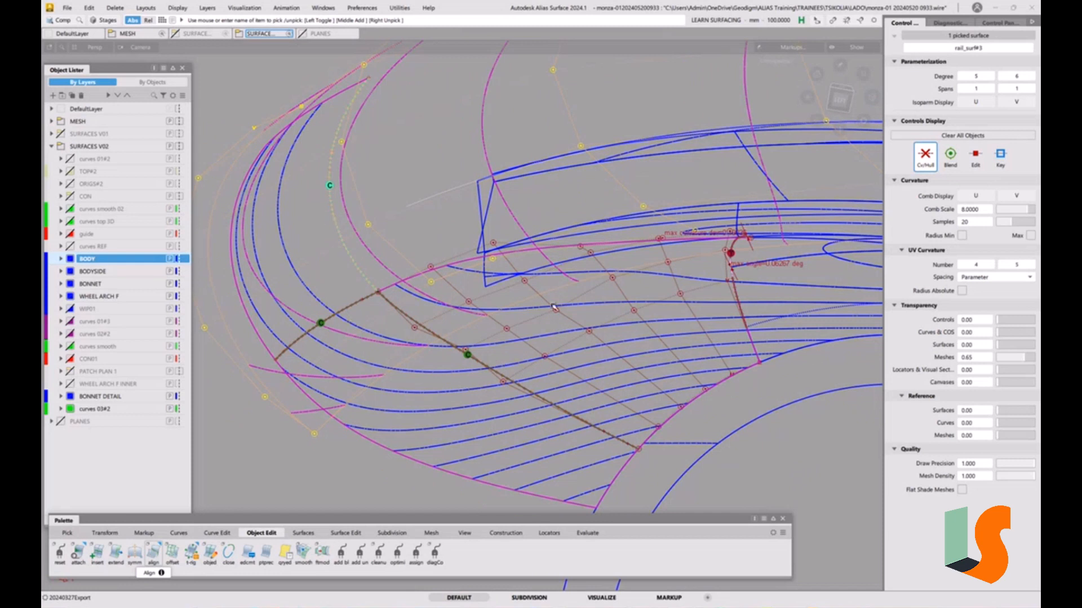
left_click_drag(628, 170, 629, 239, "ctrl+shift")
left_click(174, 11)
left_click(189, 22)
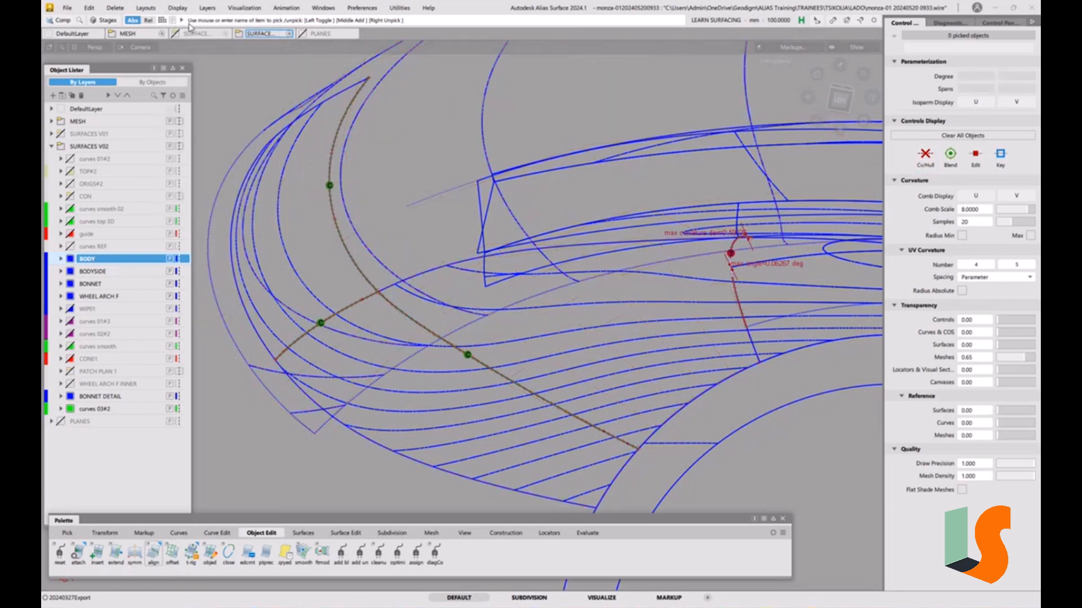
Step: Show the CVs and hulls of the large adjoining rail surface only
left_click_drag(491, 339, 467, 325, "ctrl+shift")
left_click(467, 325)
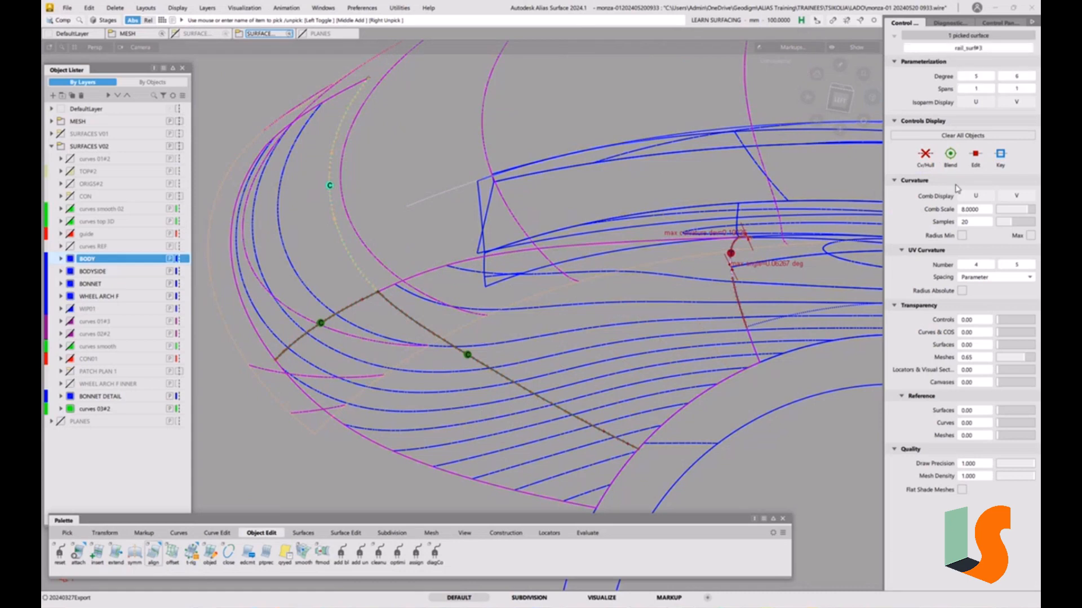
left_click(925, 155)
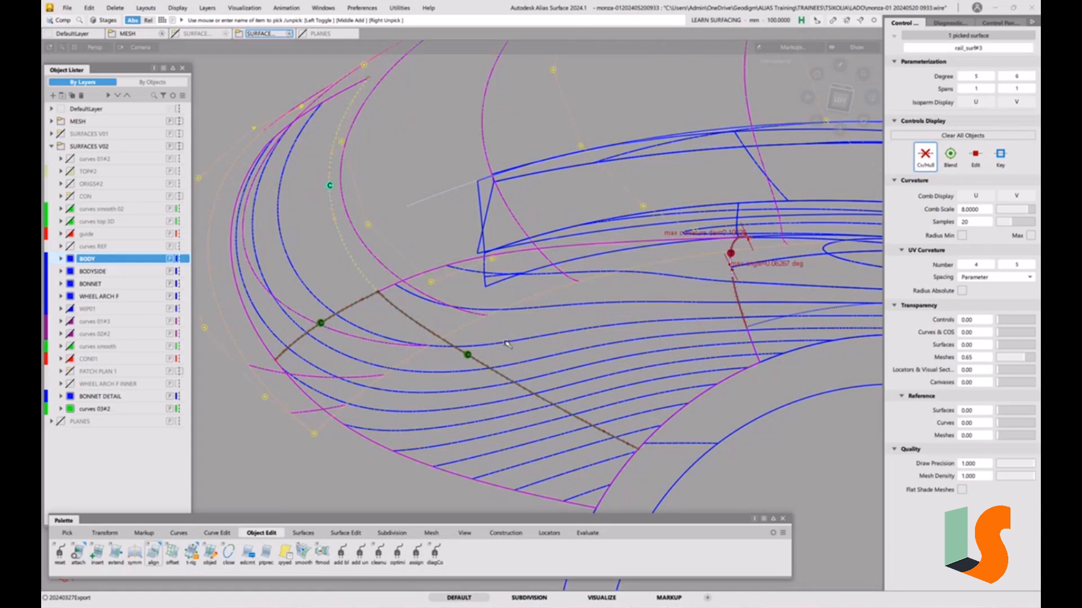
left_click(519, 361)
left_click_drag(519, 361, 524, 351, "alt+shift")
Step: Pick the rail surface's inner CV just above the wing patch's front corner and change the CV move mode from Slide
middle_click_drag(499, 351, 473, 336, "ctrl+shift")
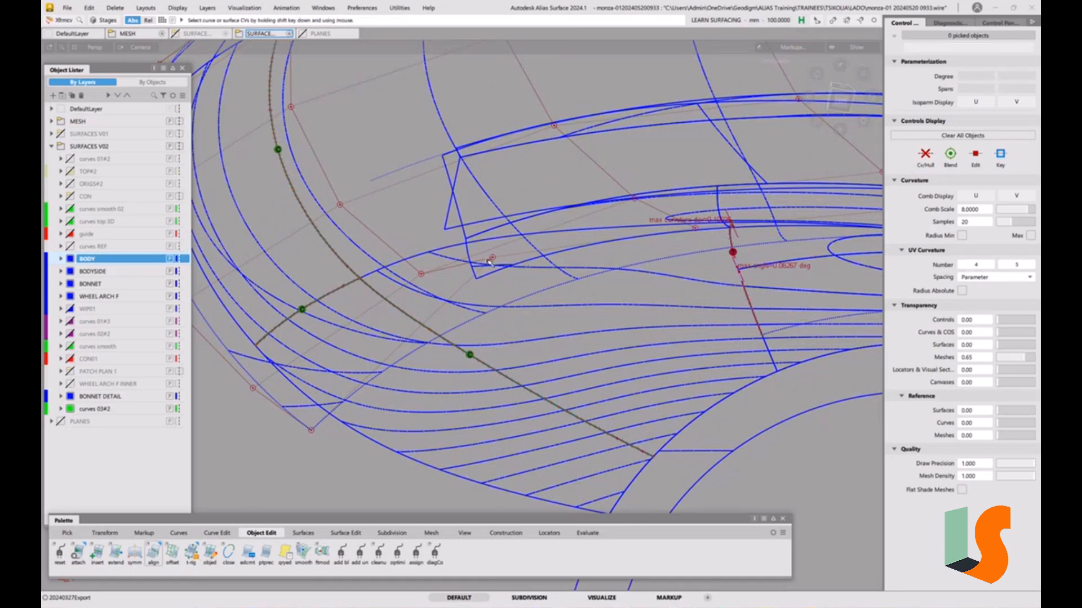
left_click_drag(491, 262, 516, 265, "alt+shift")
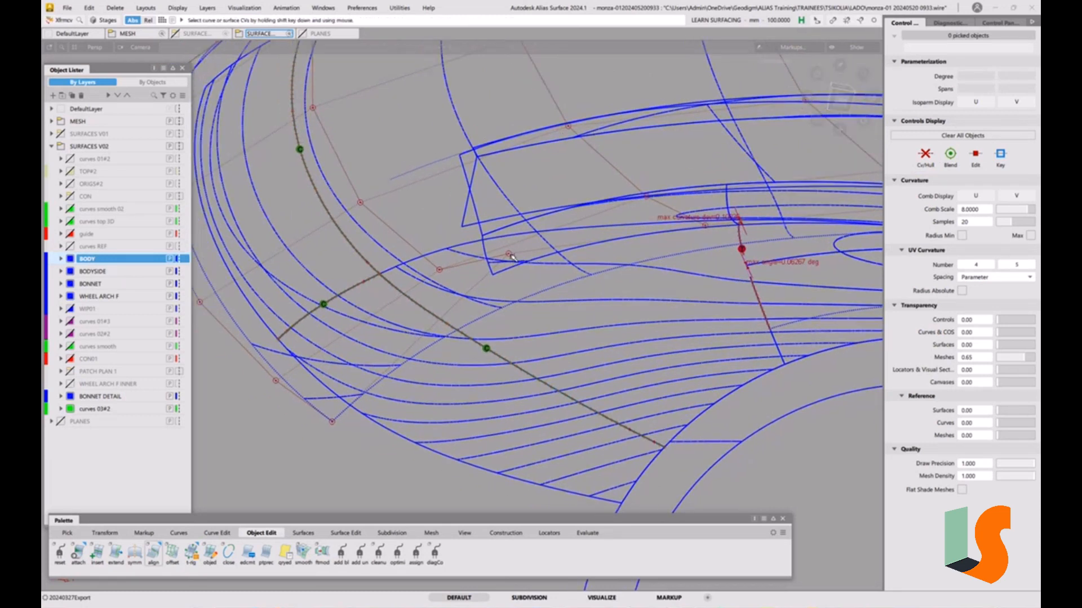
left_click(510, 255, "shift")
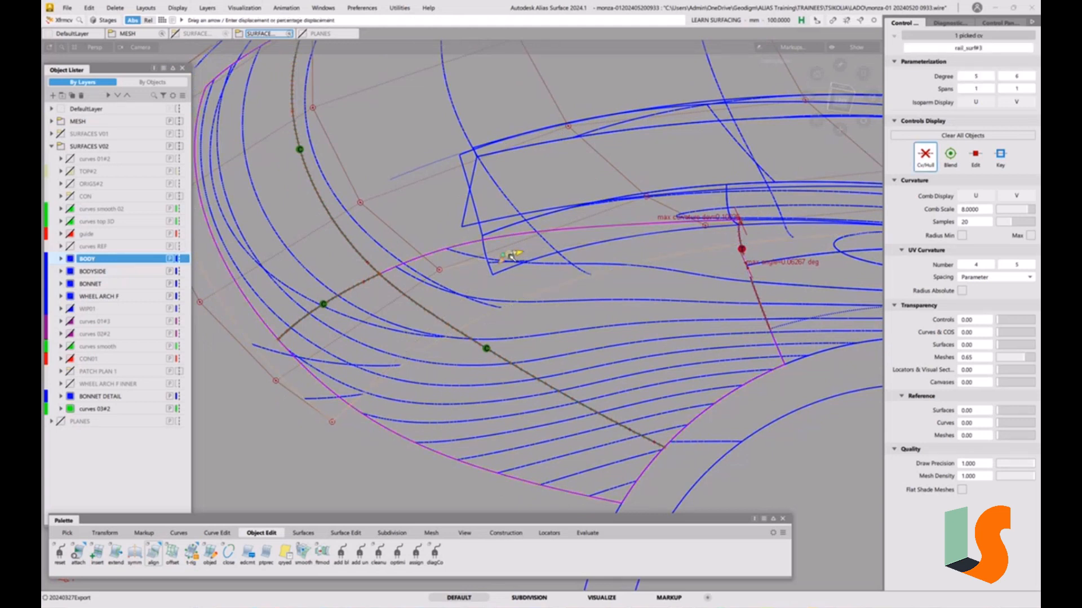
right_click(527, 286)
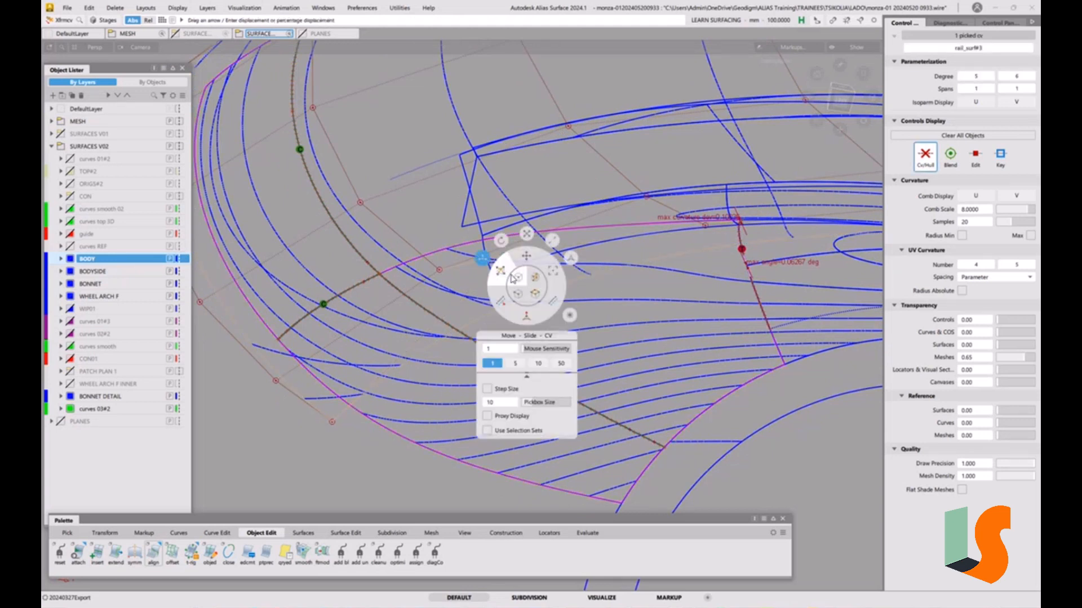
left_click(525, 250)
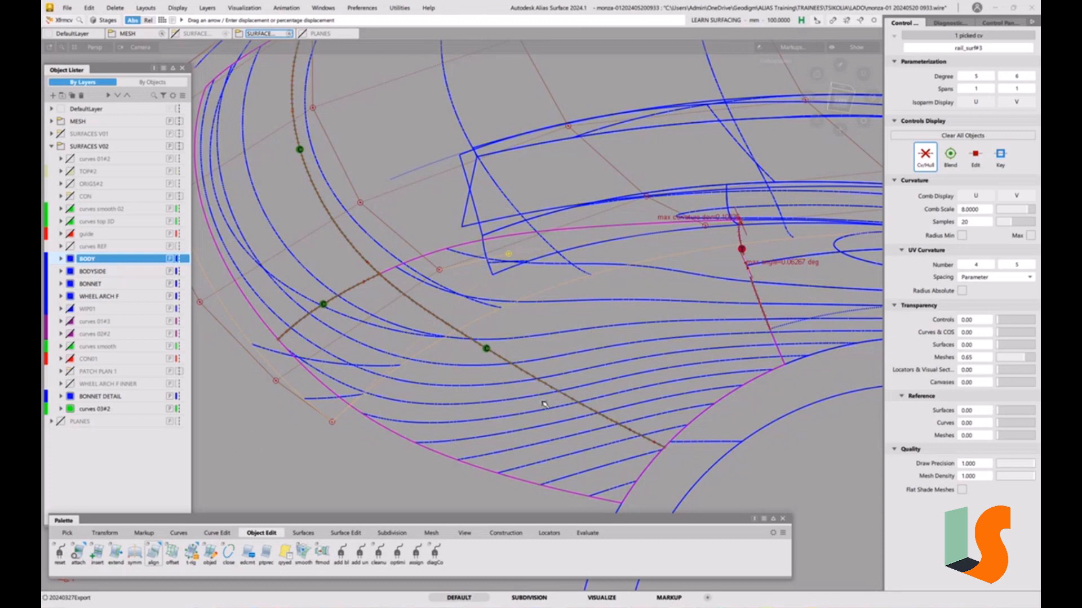
Step: Show the CVs and hulls of the wing patch alongside those of the rail surface
left_click_drag(606, 434, 571, 426, "ctrl+shift")
left_click(591, 347)
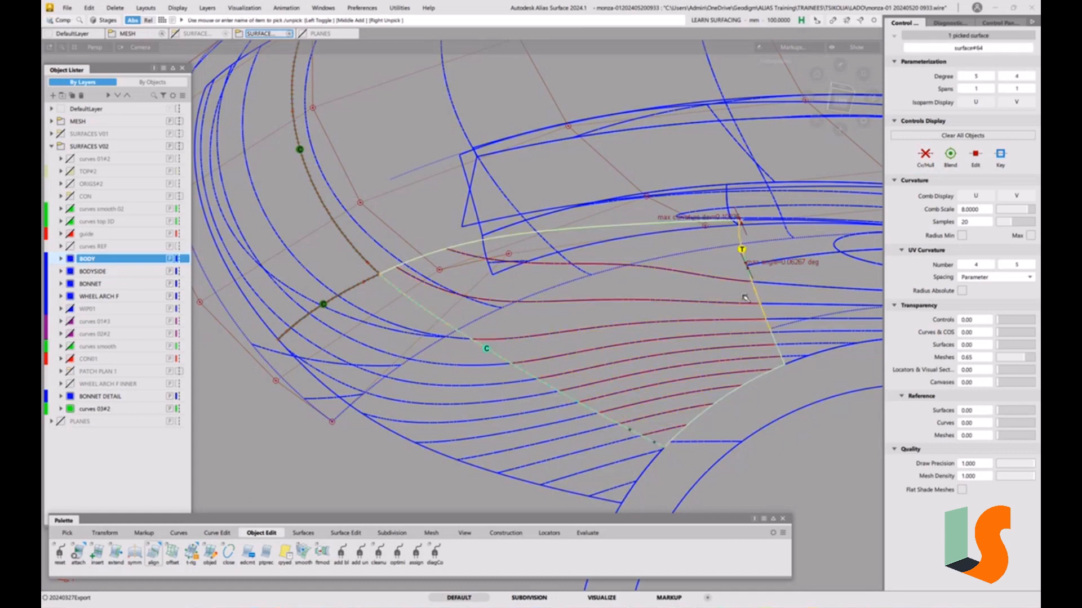
left_click(925, 156)
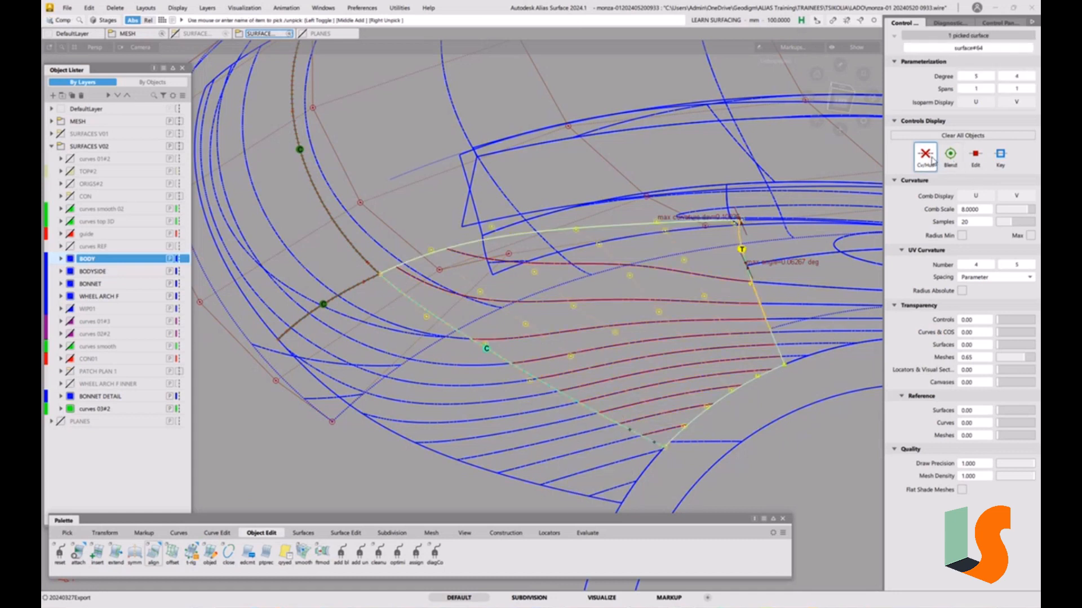
left_click(622, 343)
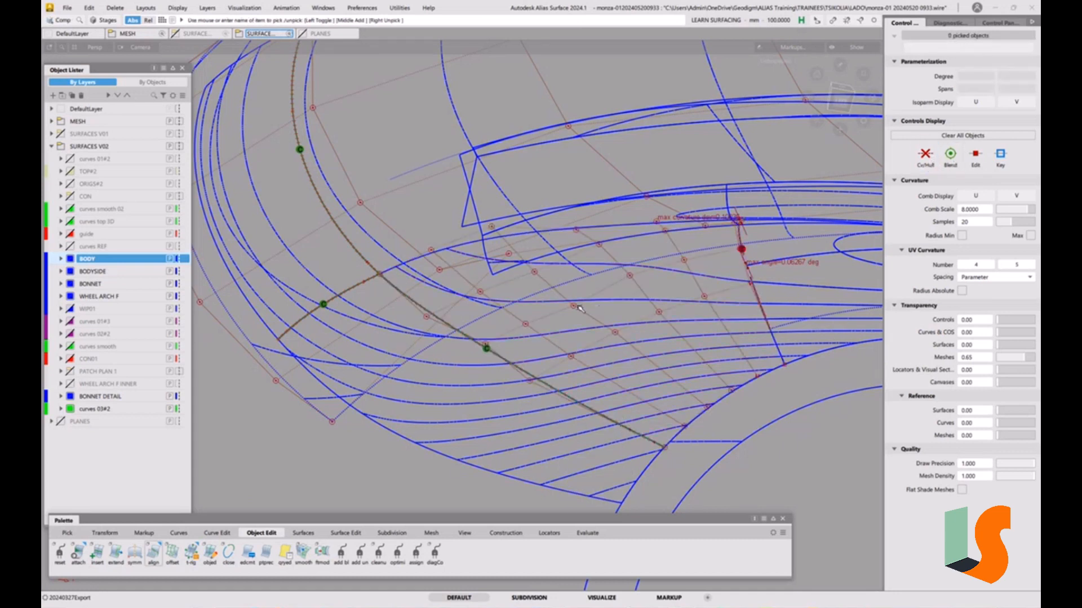
Step: Move the rail surface's inner CV near the wing patch's front corner slightly along Z to adjust the highlight flow
left_click(512, 256)
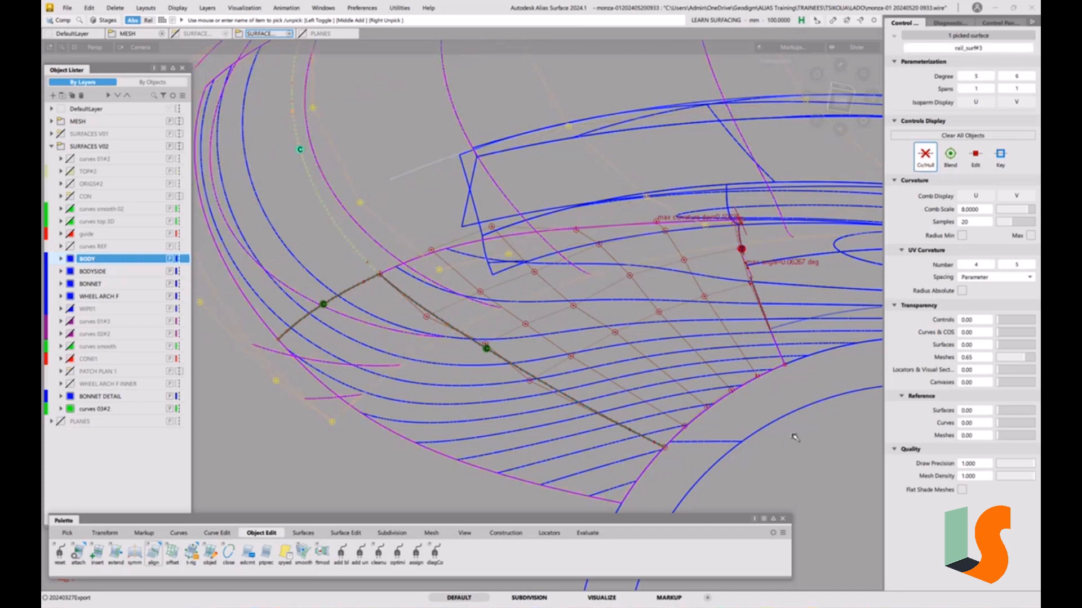
left_click_drag(794, 437, 817, 425, "ctrl+shift")
key("alt+shift")
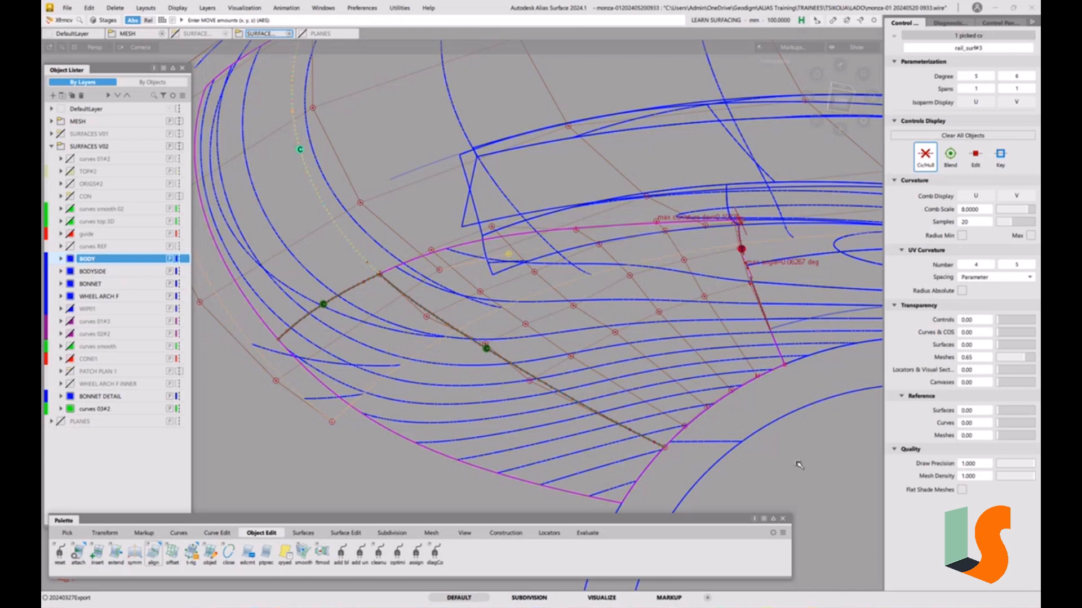
right_click_drag(804, 472, 806, 443)
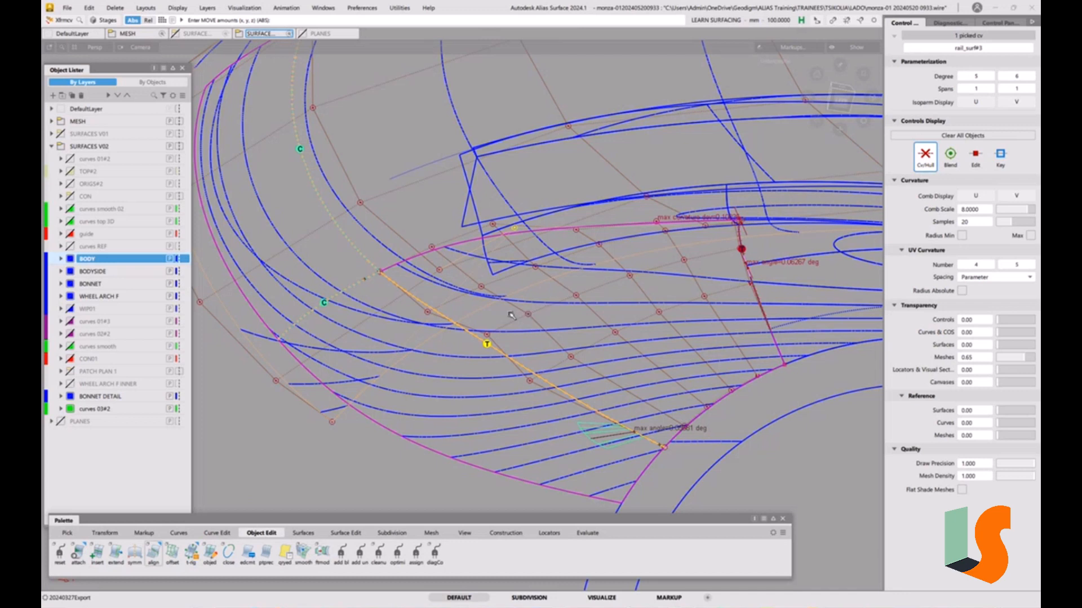
right_click_drag(822, 438, 822, 441)
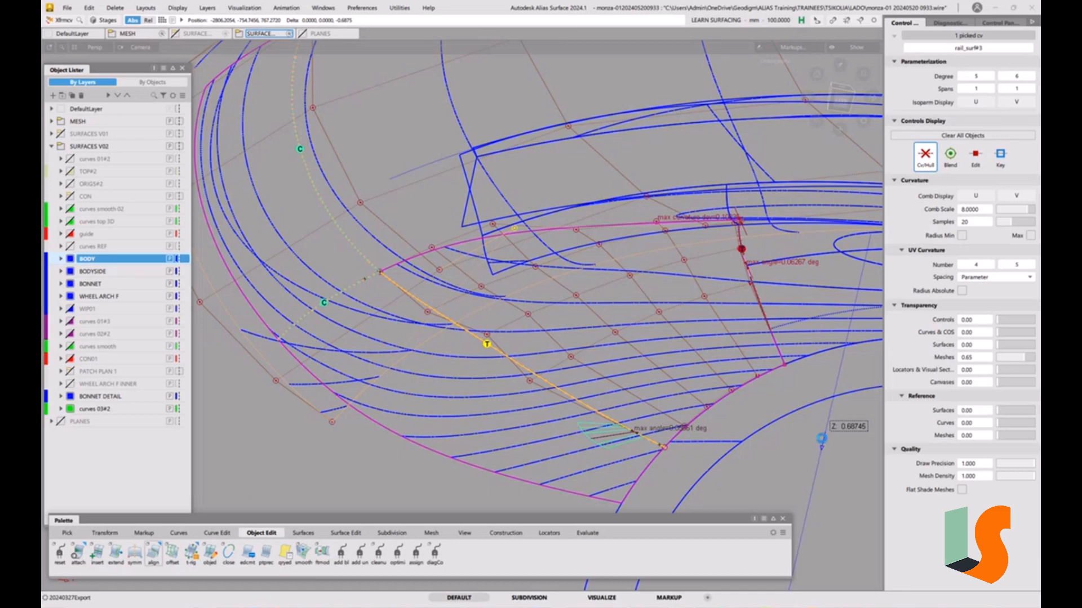
right_click_drag(822, 438, 821, 439)
left_click_drag(801, 416, 792, 400, "ctrl+shift")
Step: Delete the construction history of the wing patch
left_click_drag(617, 369, 573, 403, "alt+shift")
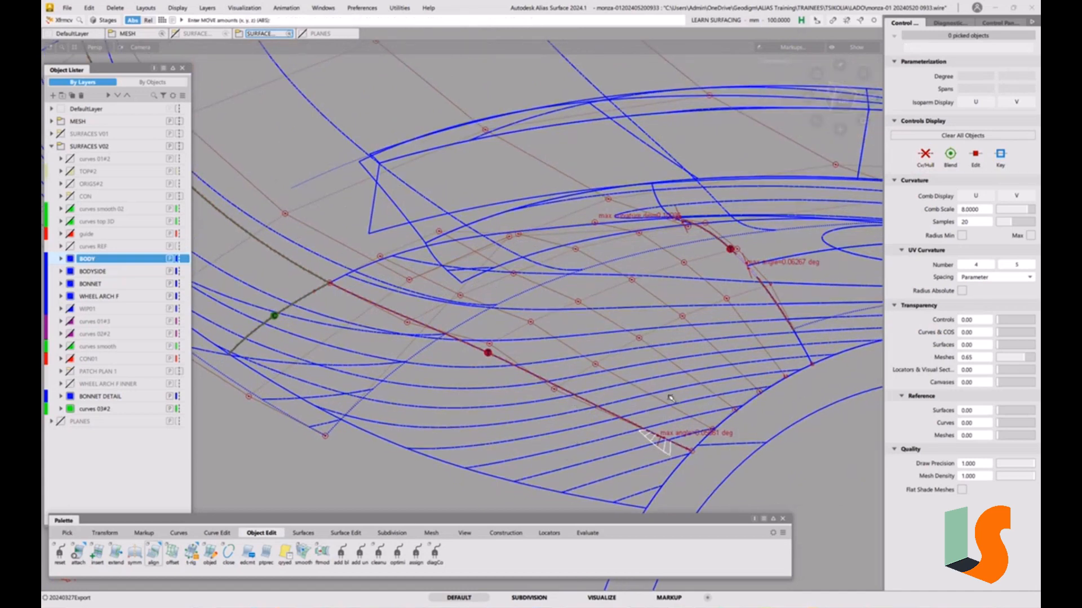
right_click_drag(710, 435, 700, 380, "alt+shift")
middle_click_drag(700, 380, 657, 378, "alt+shift")
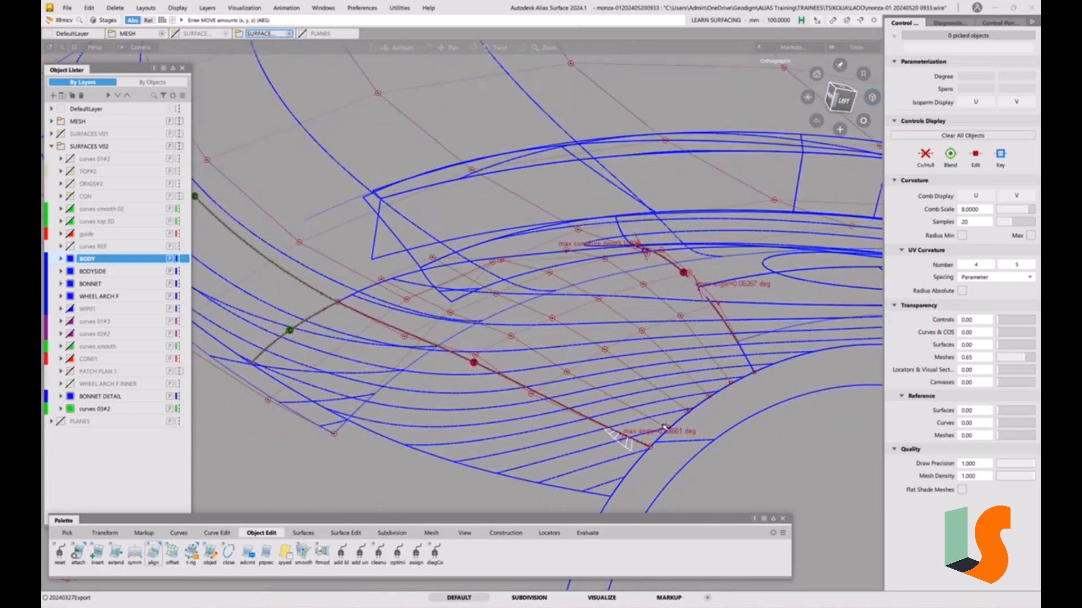
left_click_drag(564, 375, 547, 383, "ctrl+shift")
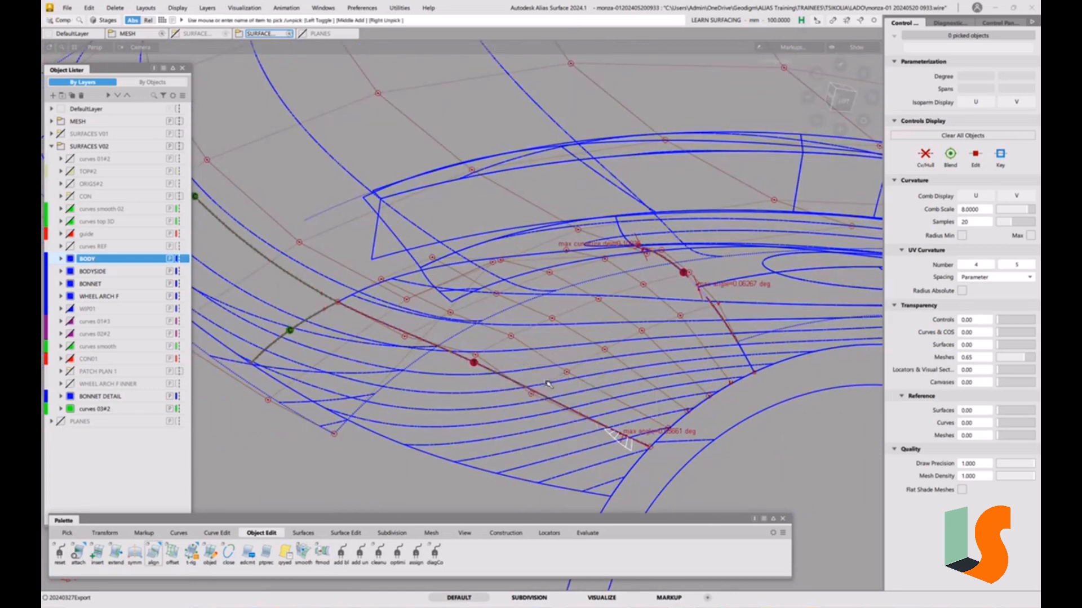
left_click(556, 381)
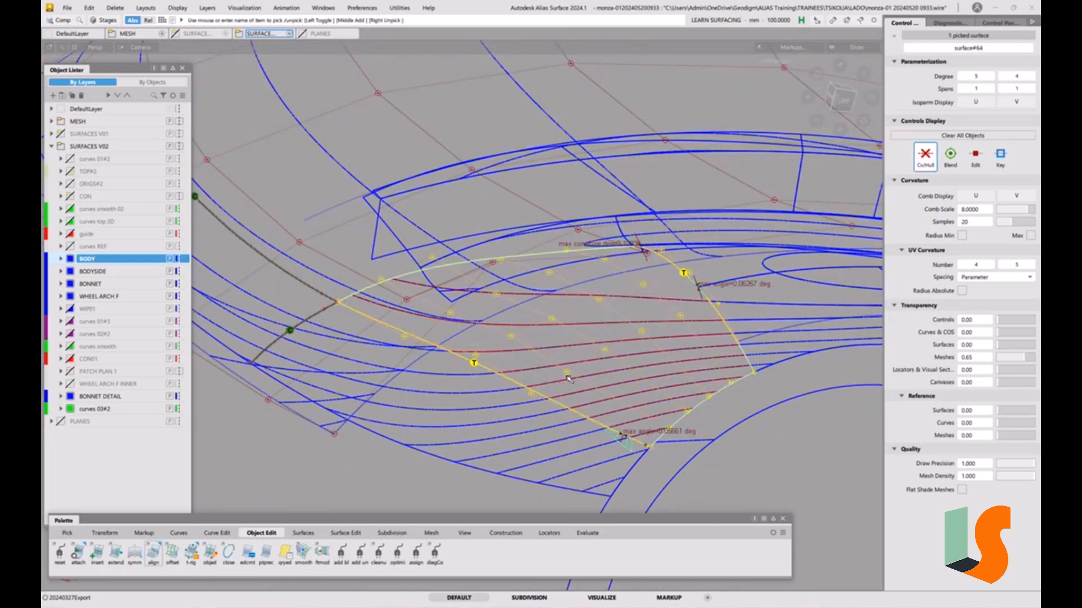
key("ctrl+h")
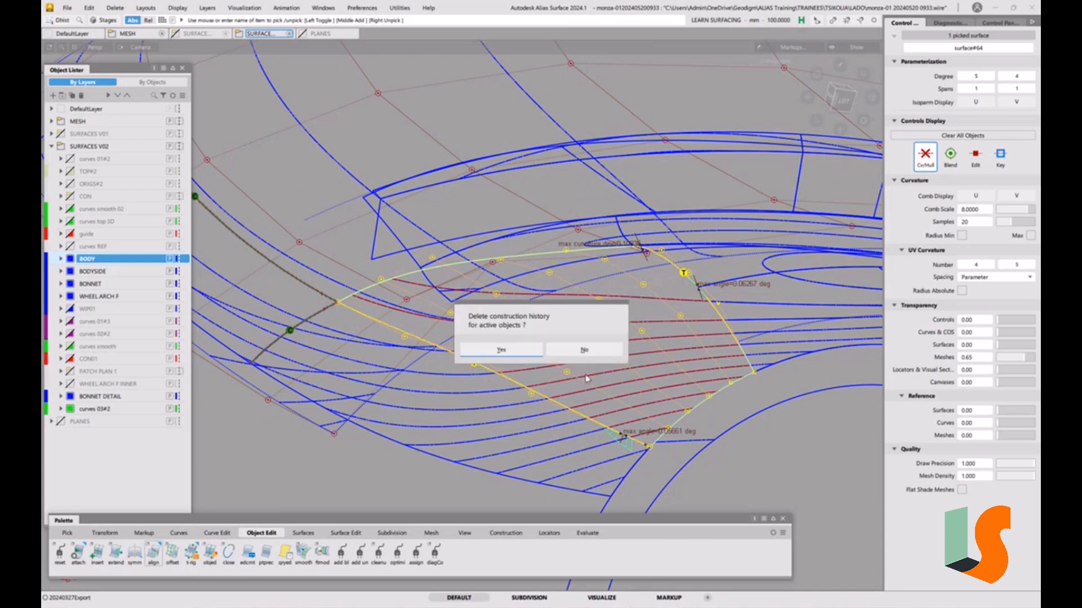
left_click(501, 350)
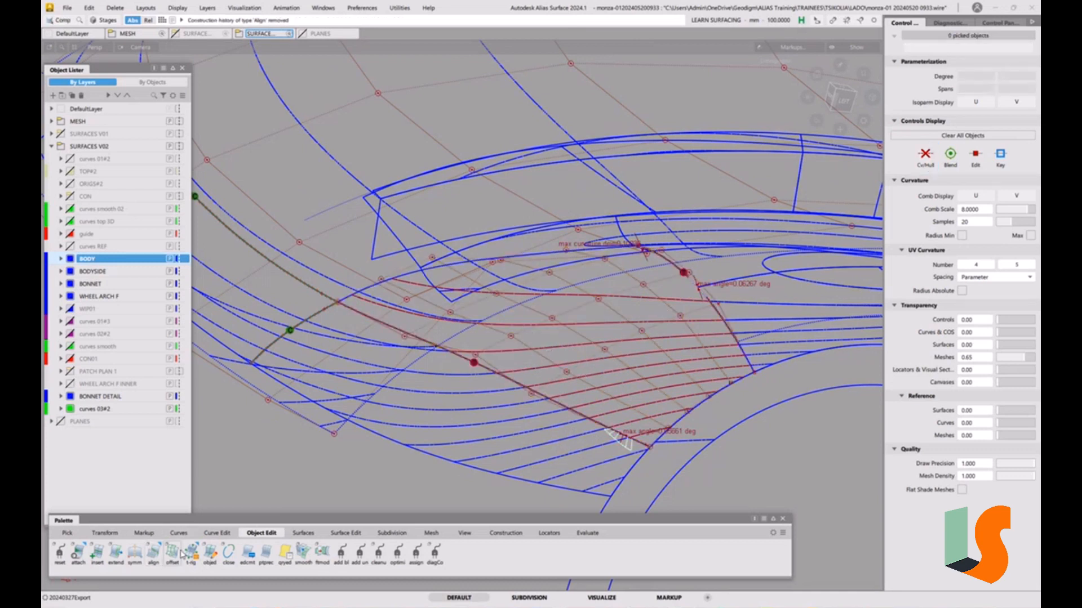
Step: Align the wing patch's lower edge to the adjoining lower surface with G1 continuity, Edge alignment and Explicit Control
left_click(161, 556)
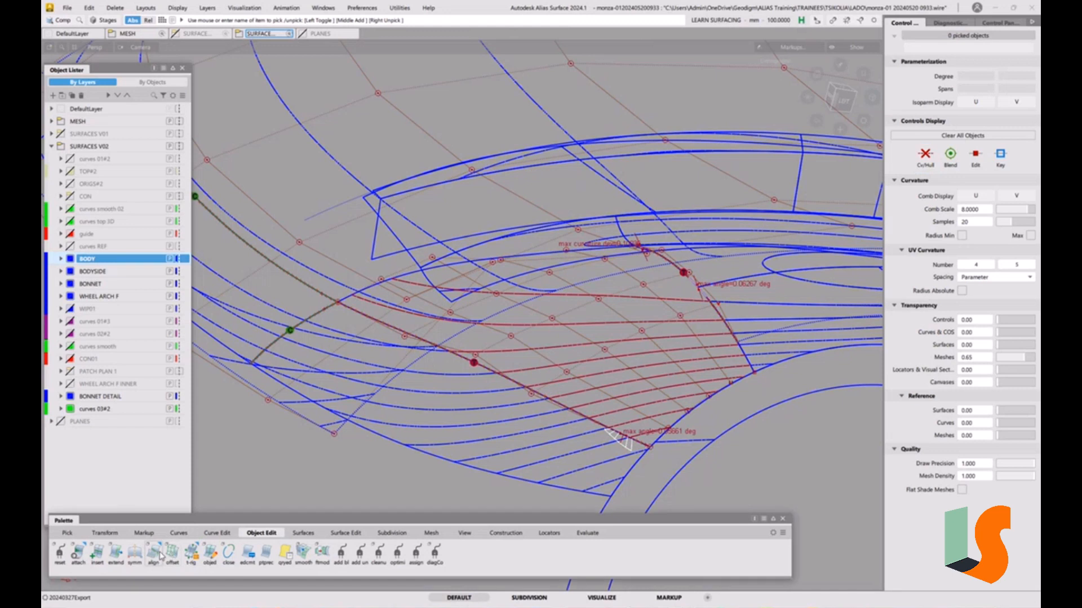
double_click(160, 555)
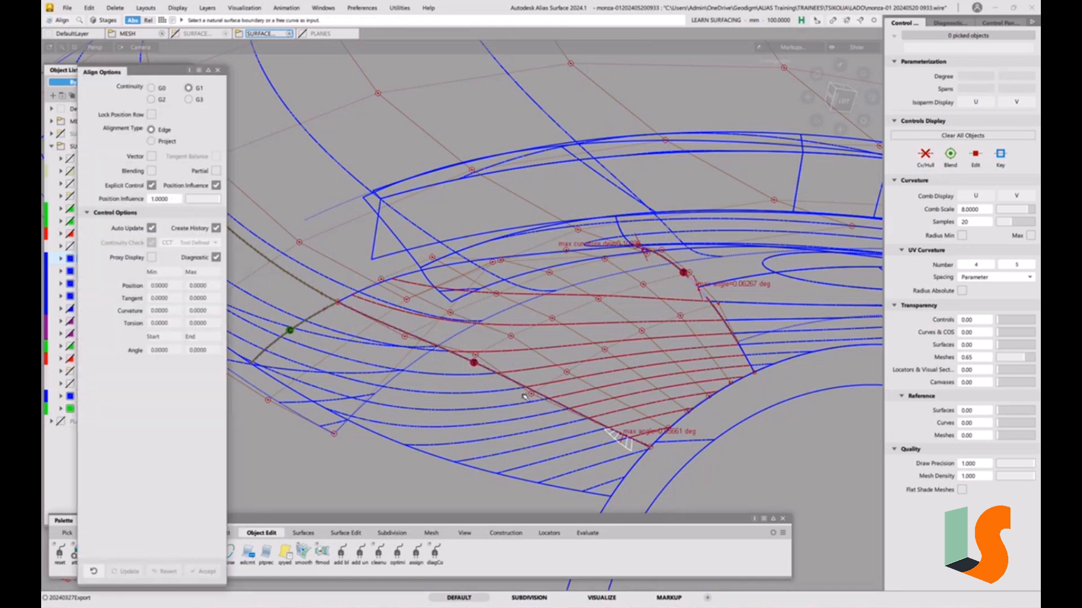
left_click(541, 398)
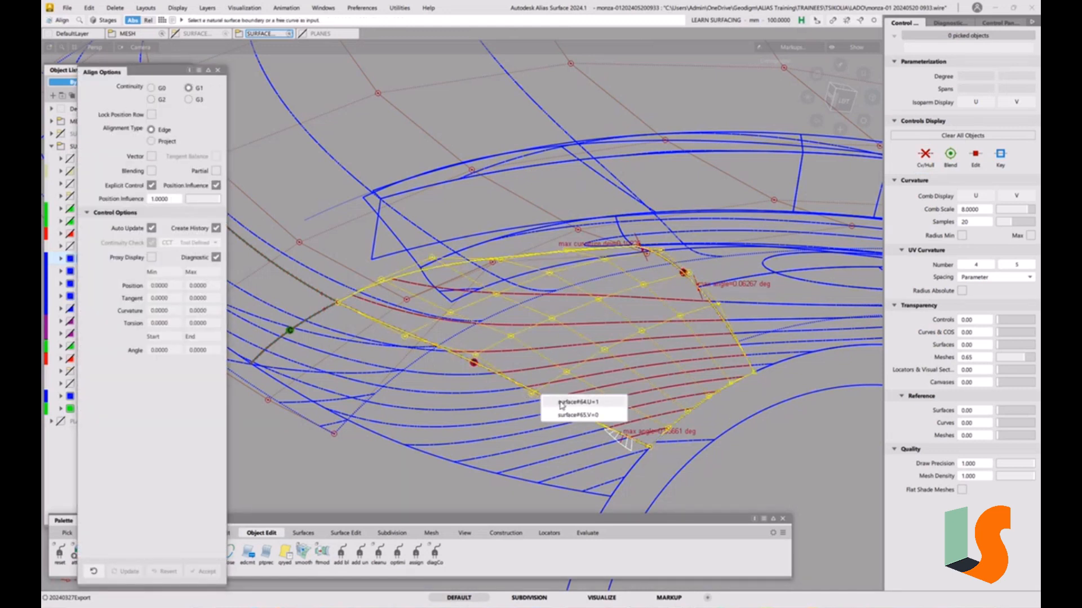
left_click(562, 402)
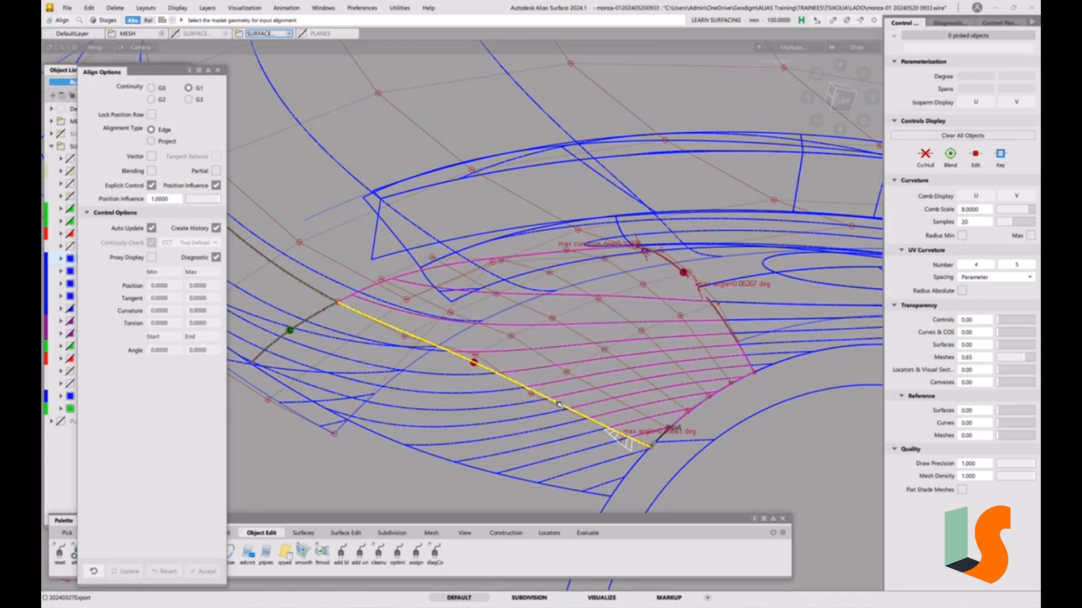
left_click(557, 403)
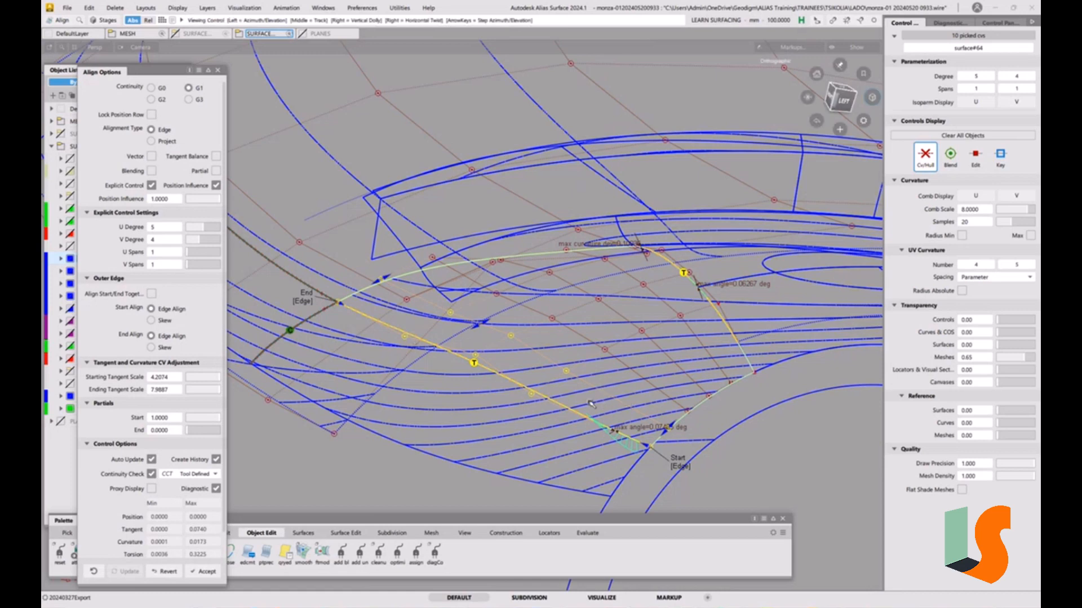
left_click_drag(607, 408, 651, 377, "alt+shift")
right_click_drag(662, 366, 652, 299, "alt+shift")
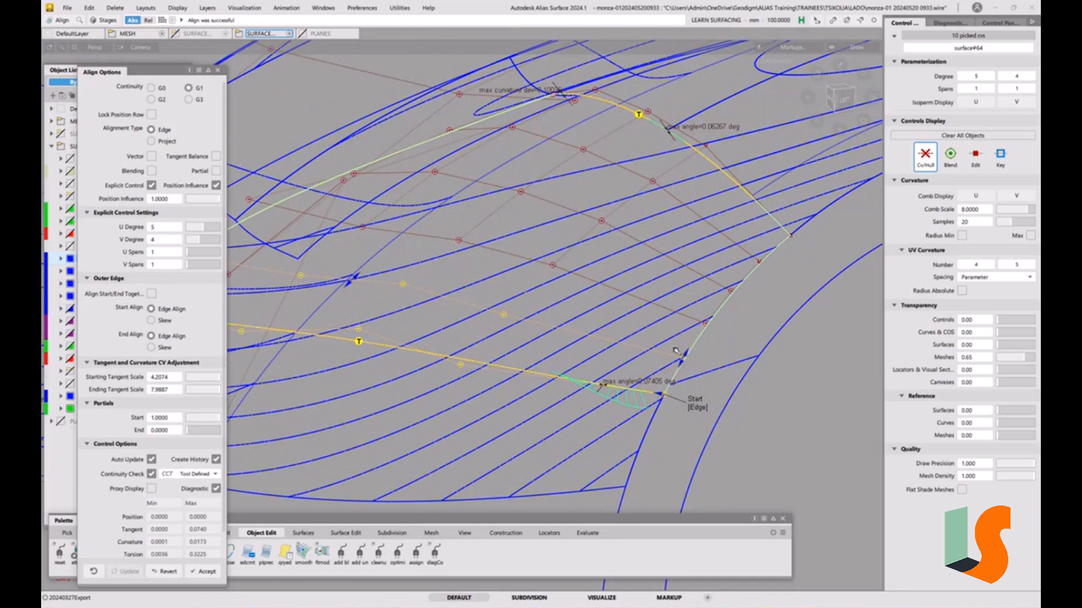
left_click(731, 339)
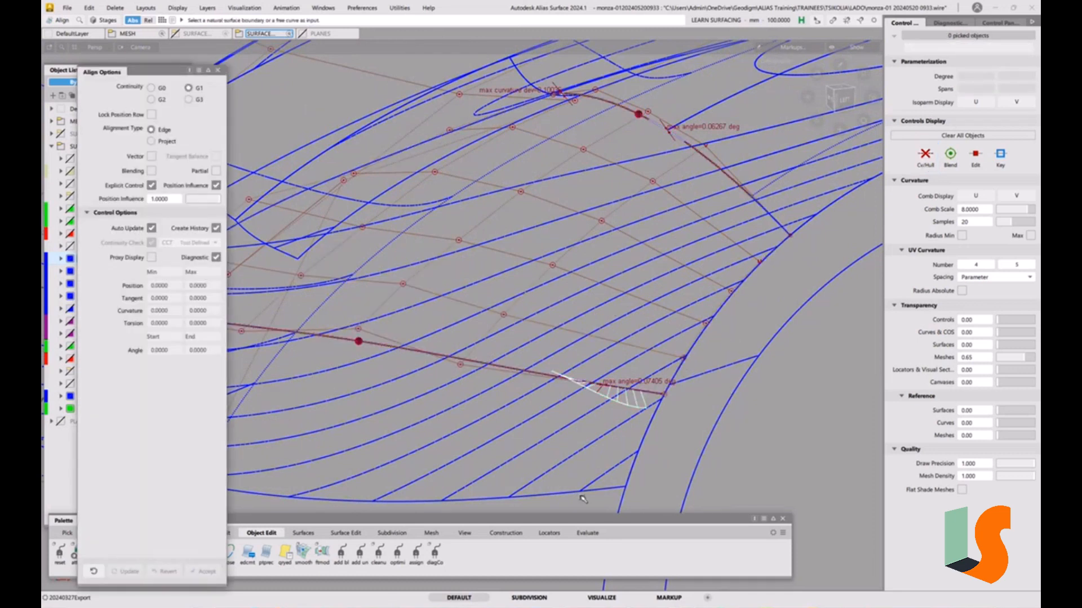
Step: Check G0 positional continuity along the wheel-arch edges of the wing patch and the lower surface
left_click(594, 538)
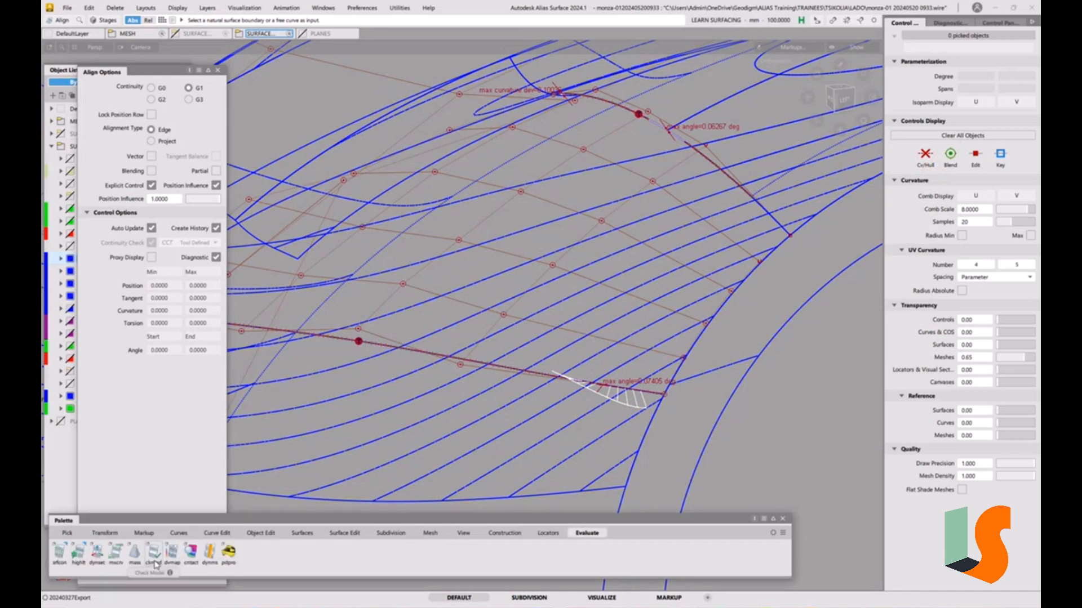
double_click(60, 553)
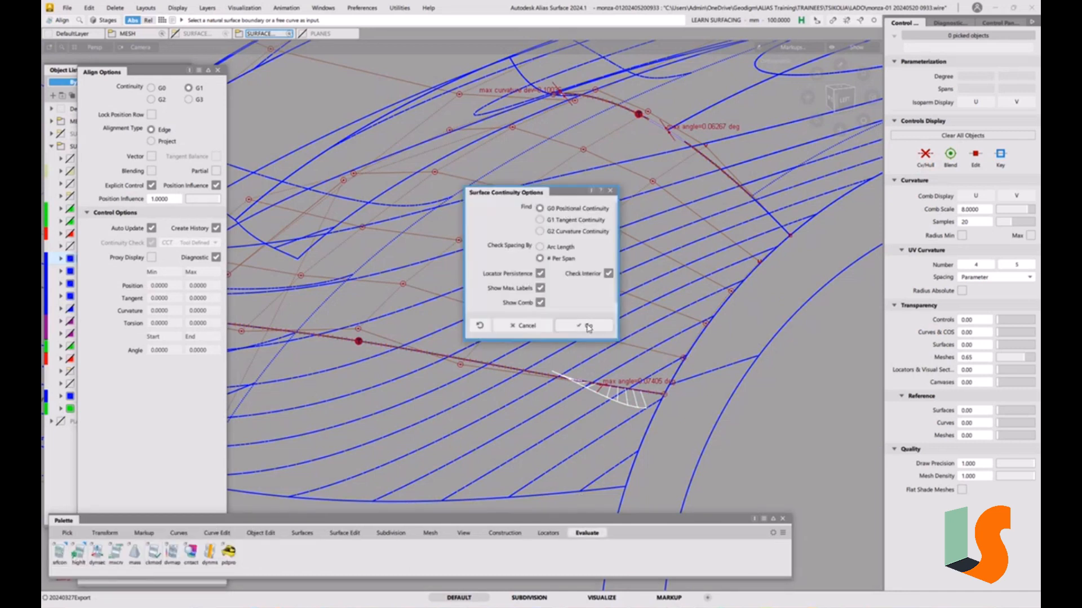
left_click(586, 326)
left_click(698, 341)
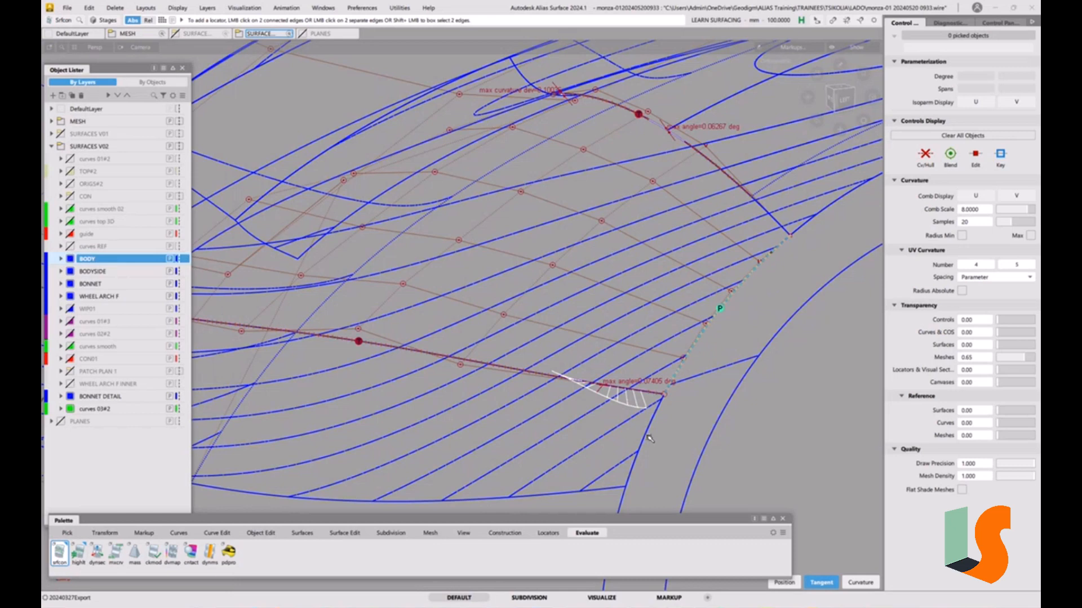
left_click(648, 438)
left_click_drag(640, 435, 572, 424, "alt+shift")
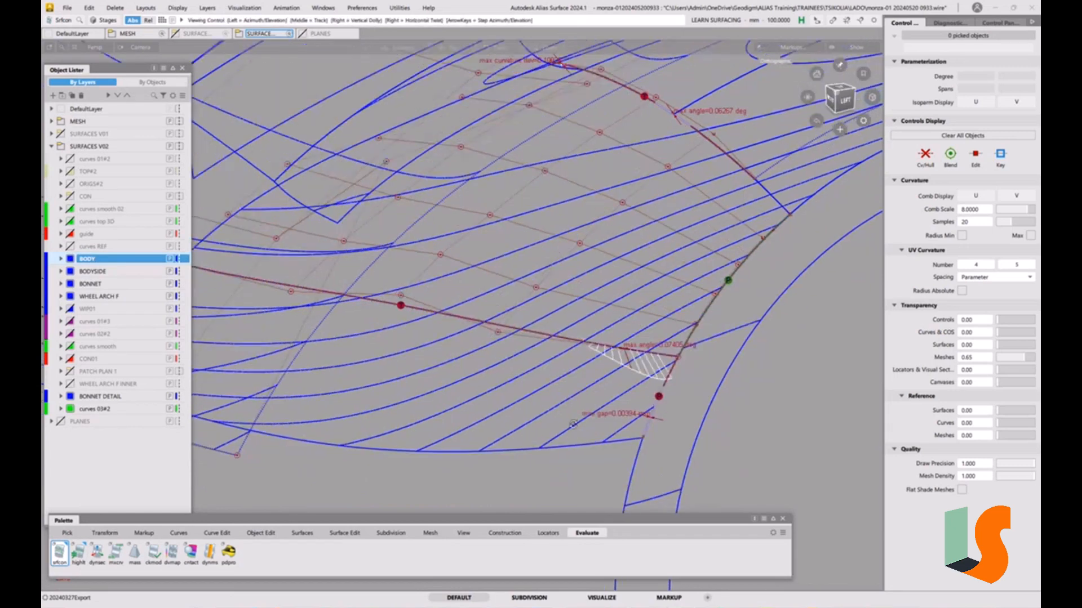
Step: Display the CVs and hulls of the lower surface below the wing patch
left_click_drag(513, 399, 489, 410, "ctrl+shift")
left_click(544, 383)
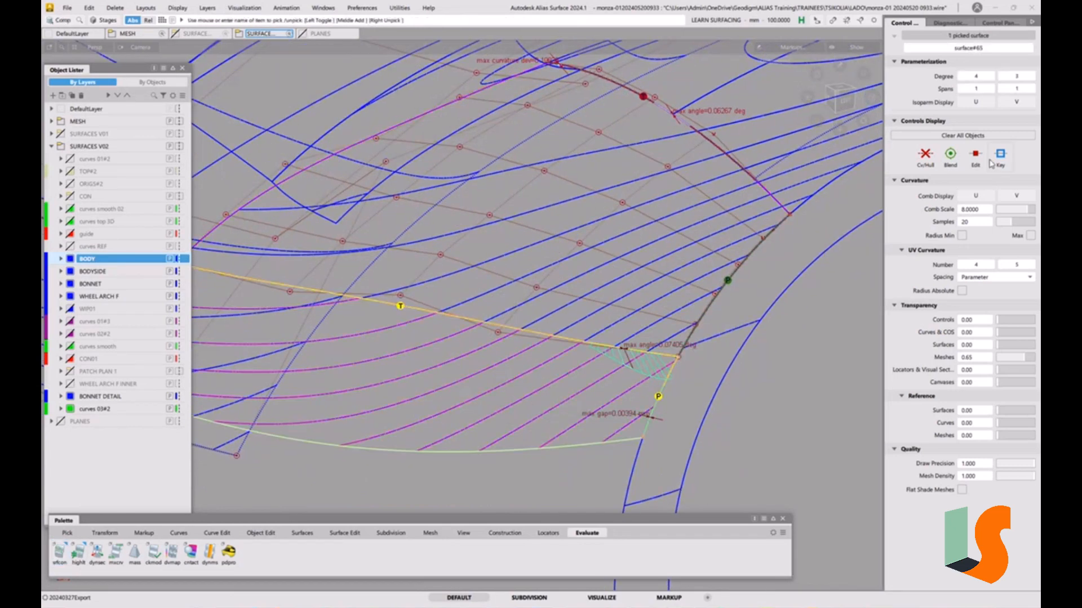
left_click(926, 160)
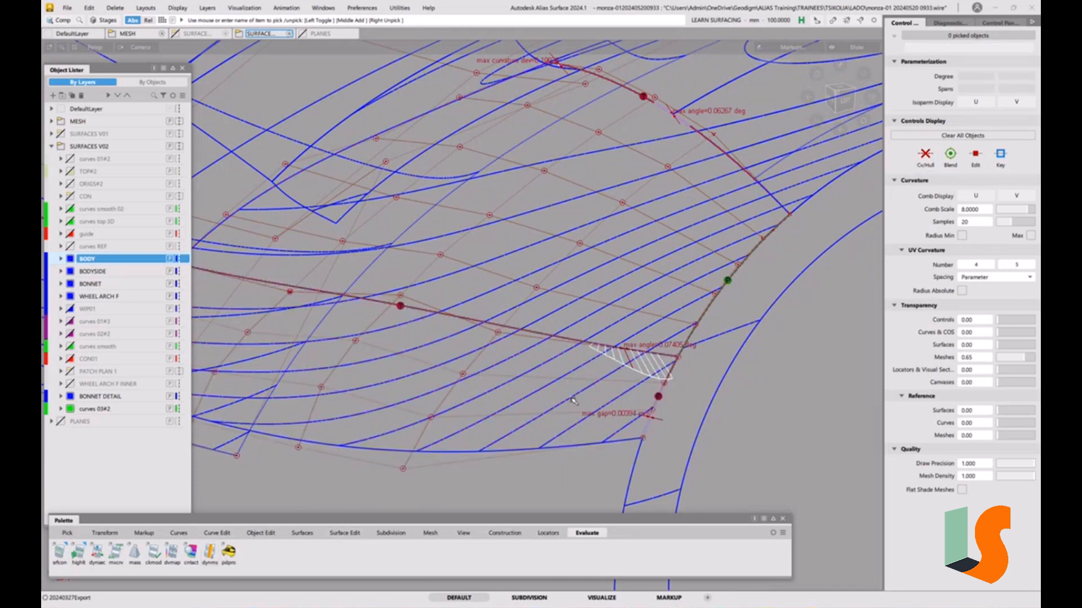
Step: Align the lower surface's wheel-arch edge to the wheel-arch surface with G0 continuity, Edge alignment and Partial enabled
left_click(261, 533)
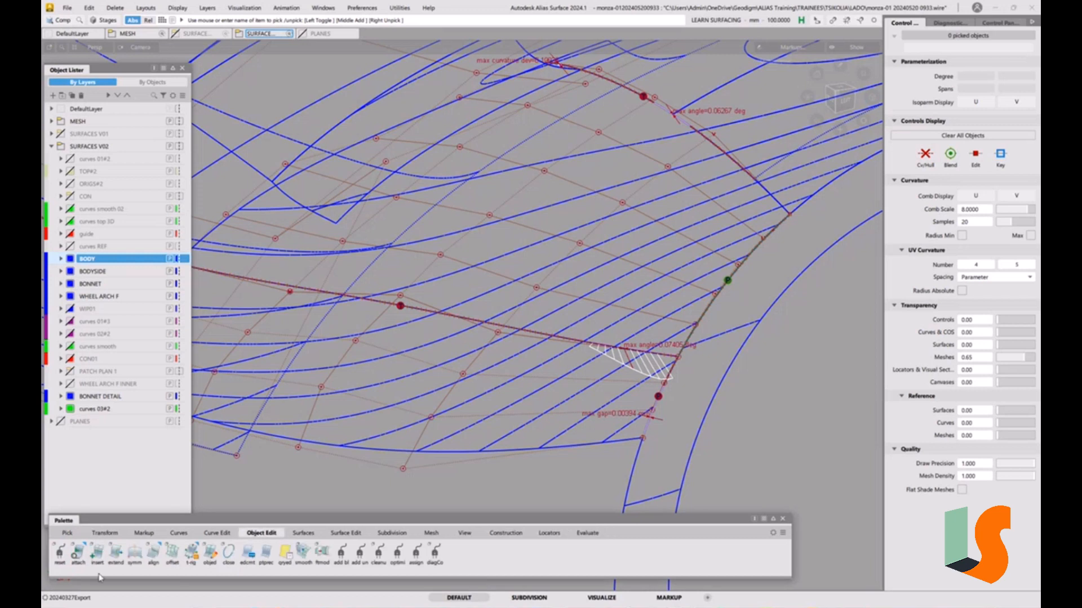
double_click(152, 553)
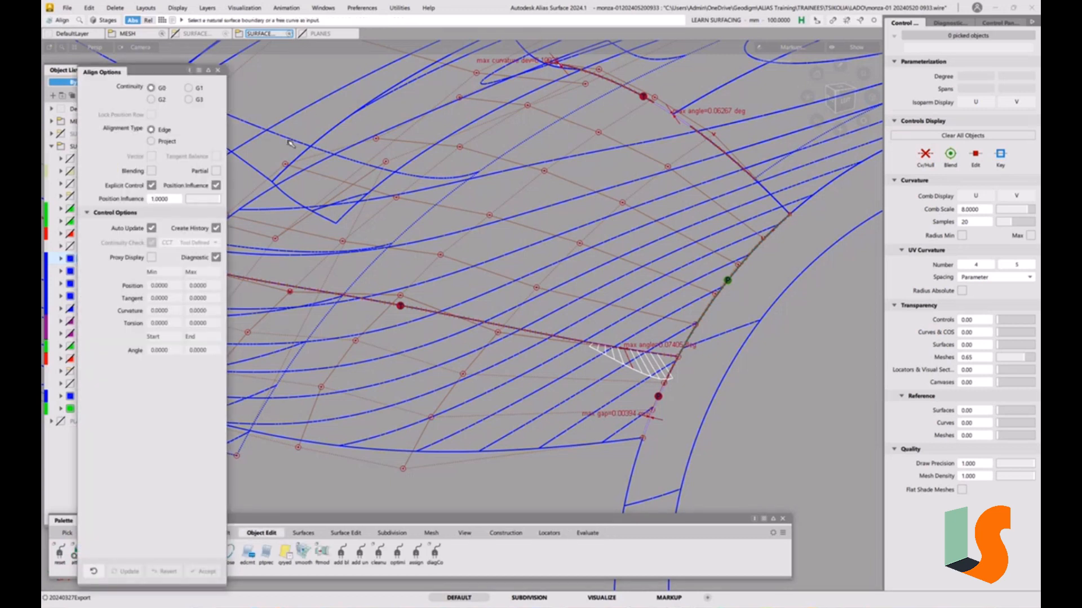
left_click(659, 399)
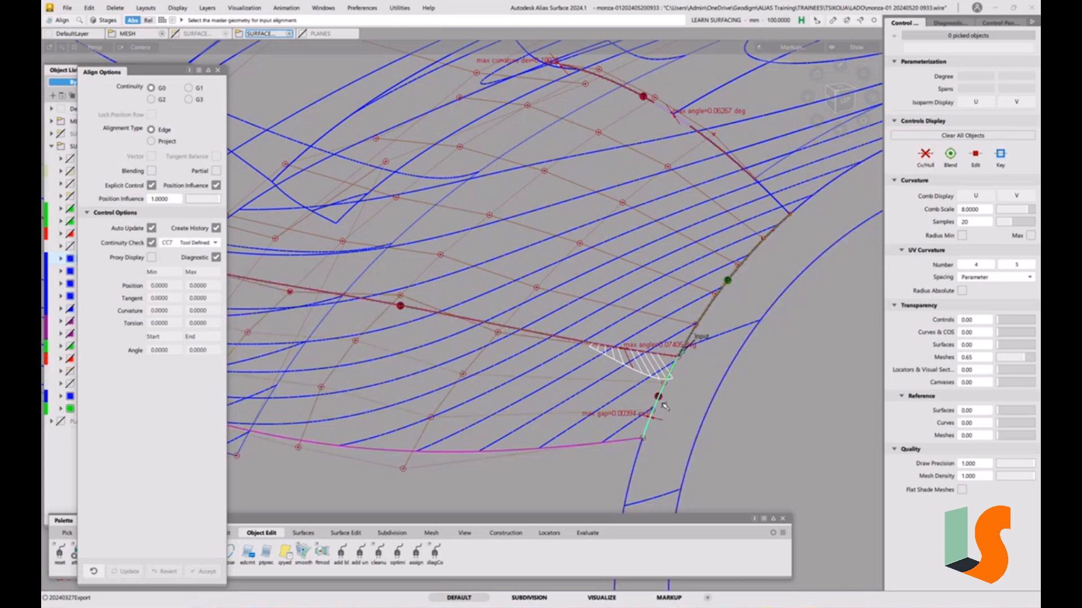
left_click(215, 170)
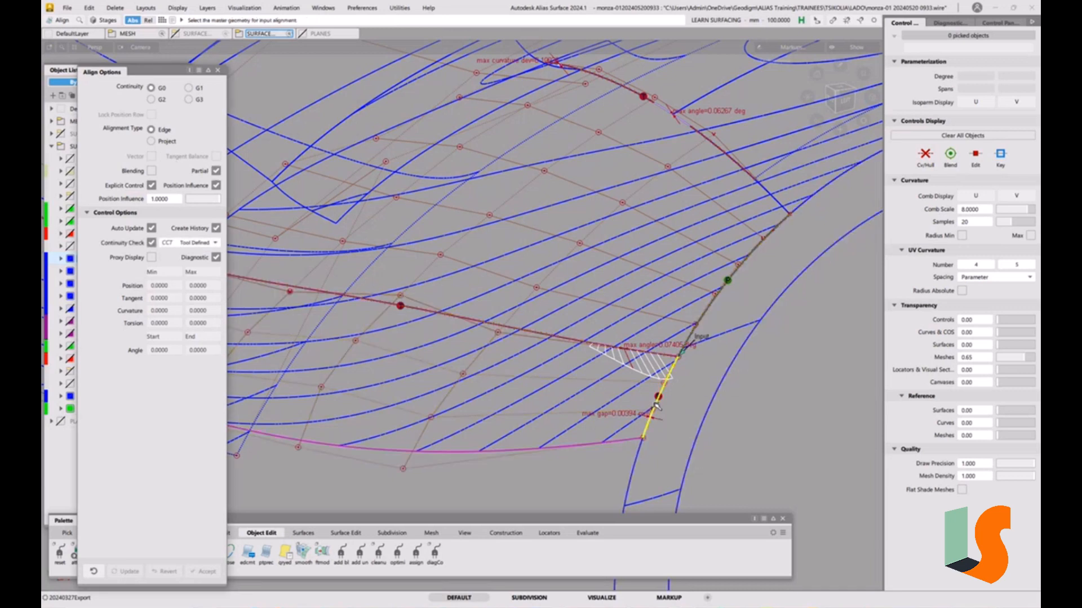
left_click(310, 292)
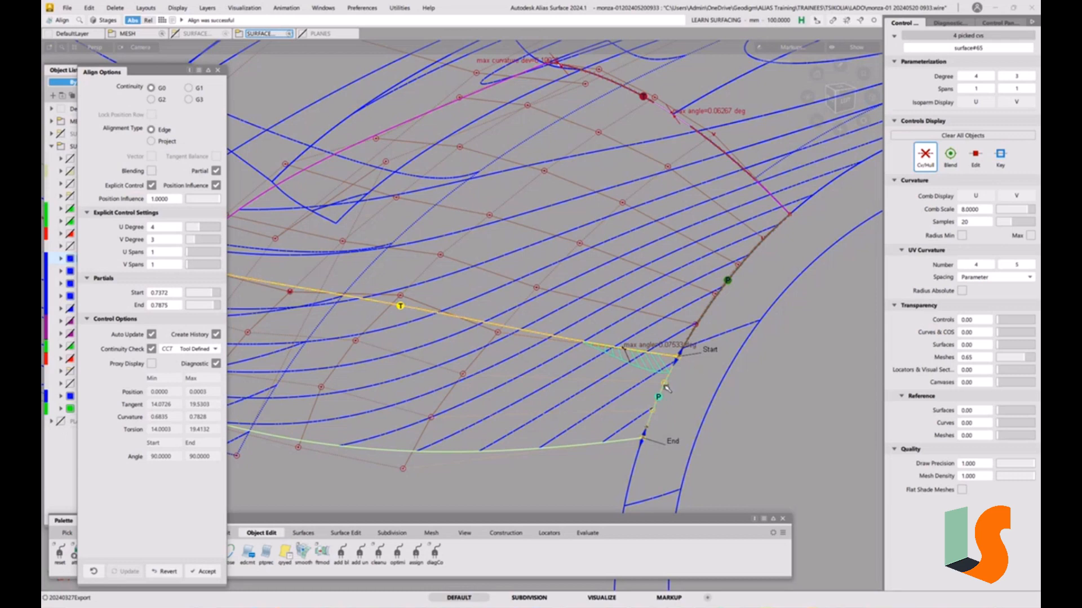
left_click_drag(707, 388, 683, 402, "alt+shift")
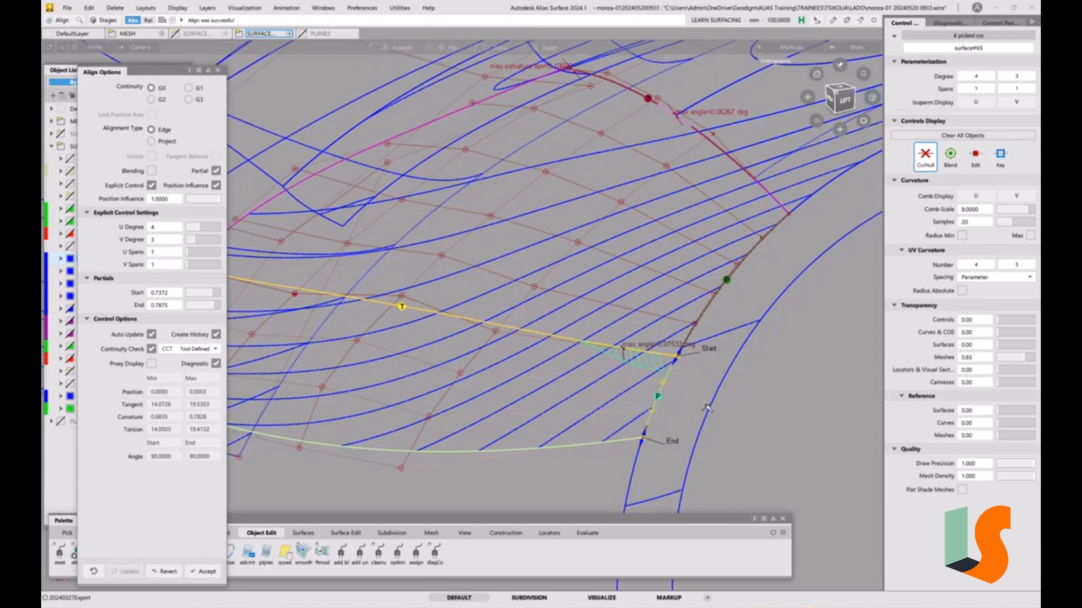
mouse_move(684, 402)
right_mouse_down("alt+shift")
mouse_move(702, 391)
mouse_move(674, 389)
right_mouse_up("alt+shift")
left_click(692, 410)
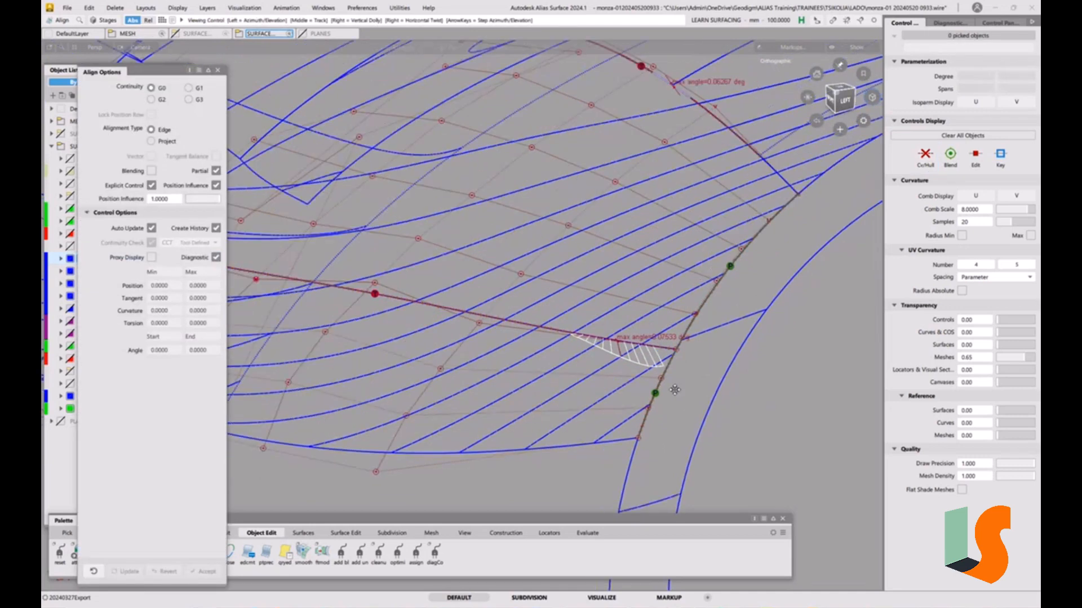
mouse_move(674, 389)
left_mouse_down("alt+shift")
mouse_move(683, 403)
mouse_move(678, 388)
left_mouse_up("alt+shift")
Step: Nudge the wing patch's inner CV near its lower wheel-arch corner in NUV mode to correct tangency with the lower surface
key("t")
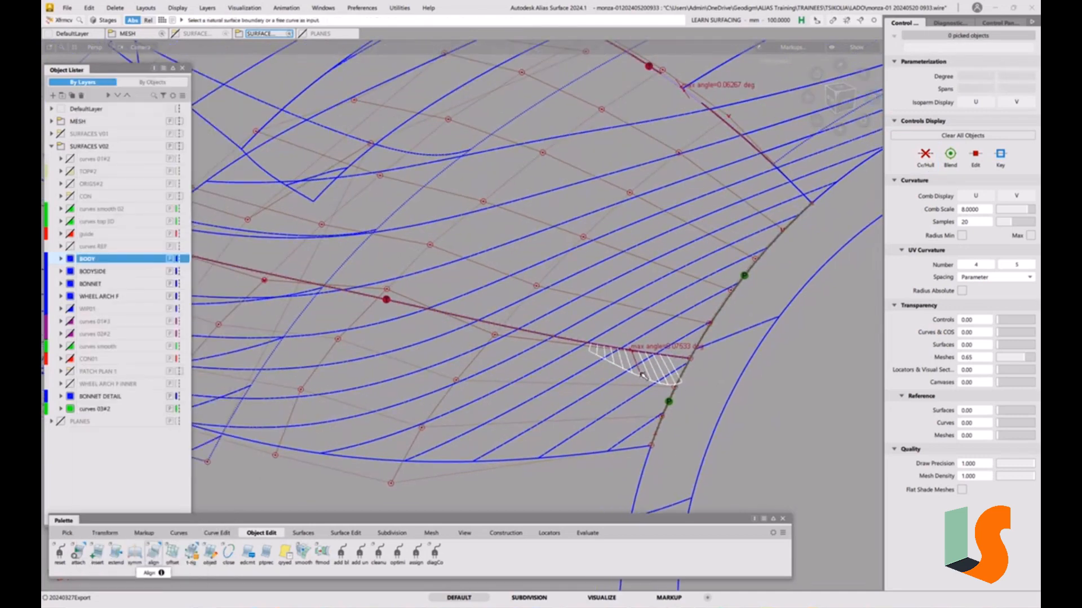
key("space")
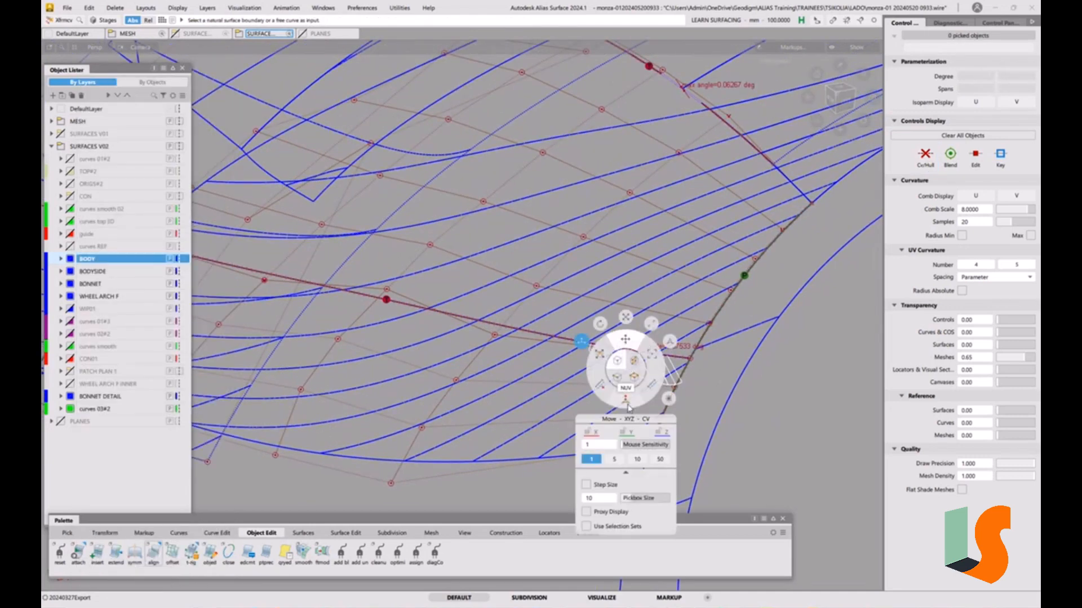
left_click(534, 290)
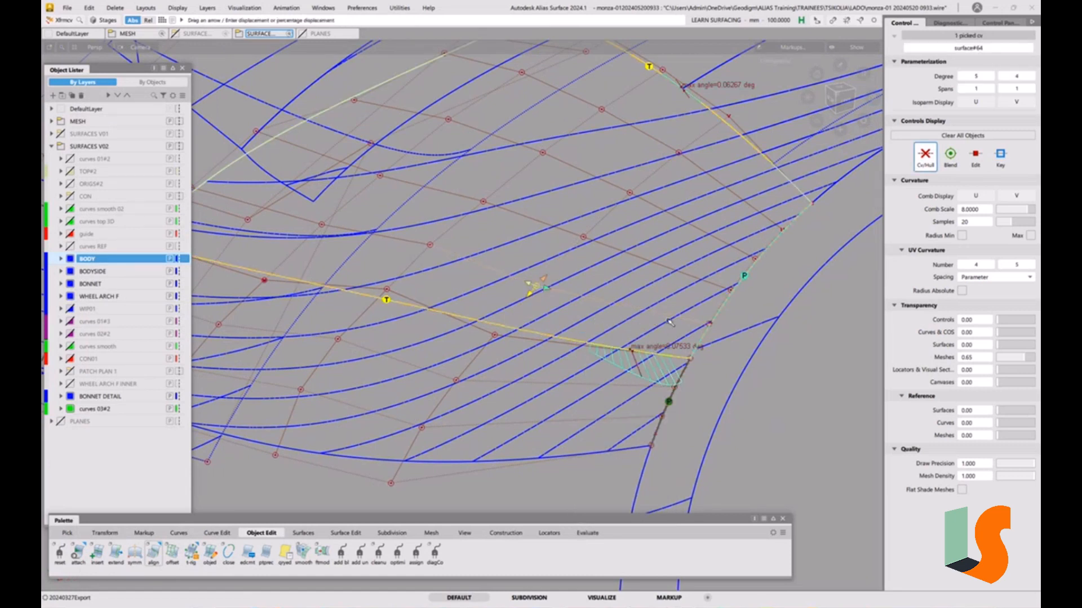
left_click_drag(527, 295, 527, 297)
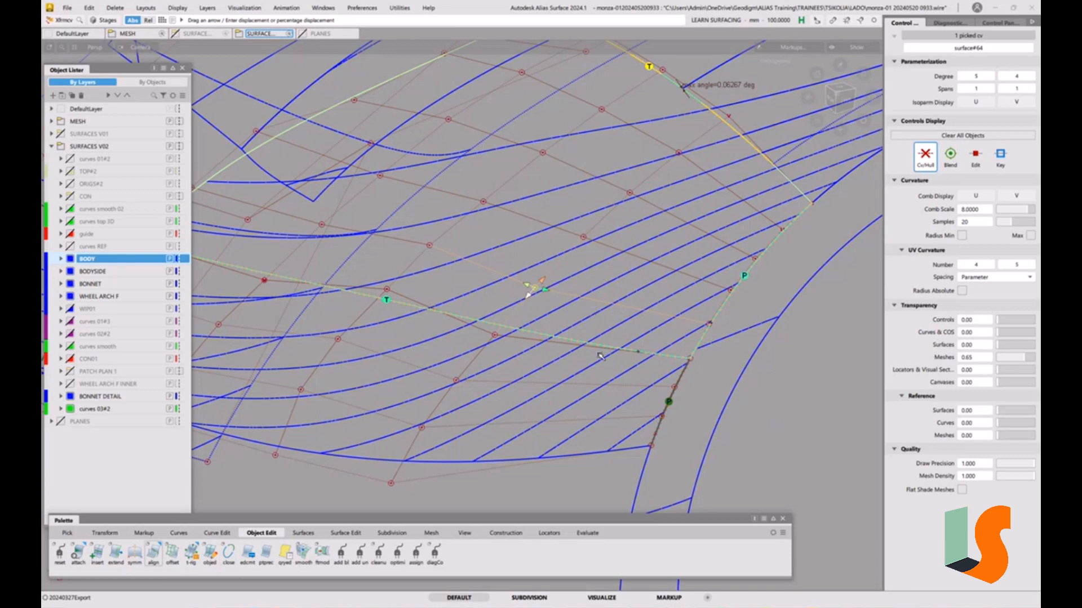
left_click(600, 380)
Step: Change the continuity check between the wing patch and the lower surface from tangent to Curvature Continuity
left_click_drag(601, 380, 590, 358, "alt+shift")
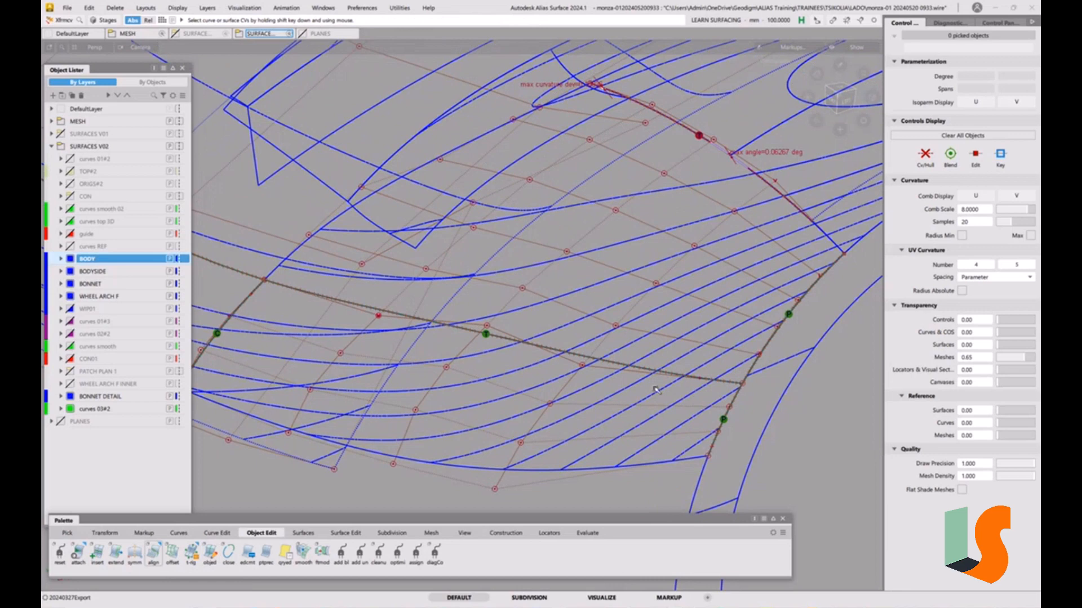
key("5")
key("5")
left_click_drag(533, 362, 540, 431, "ctrl+shift")
left_click(501, 346)
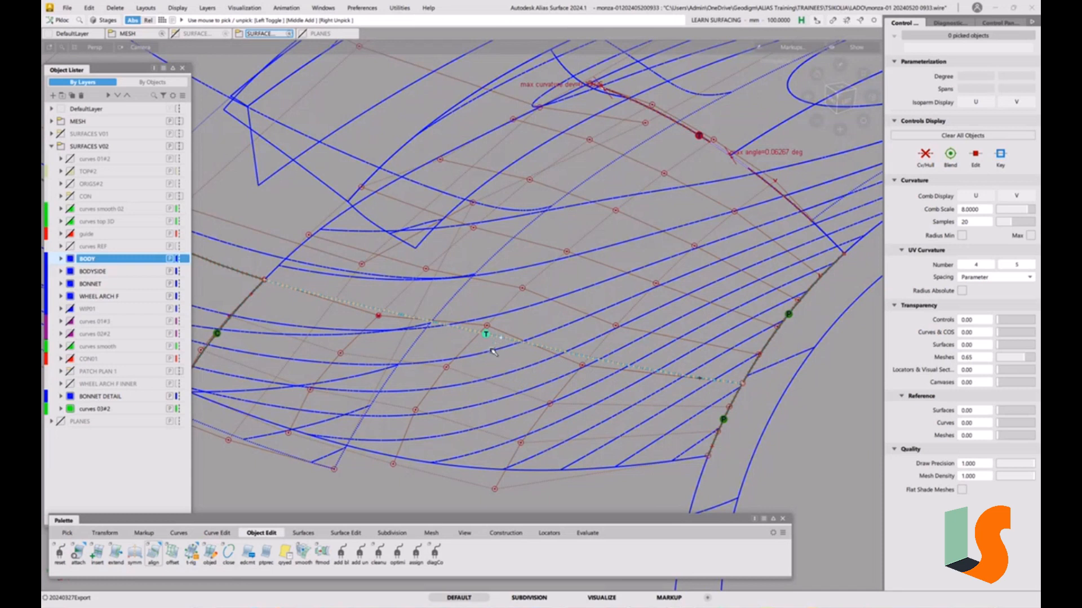
key("ctrl+5")
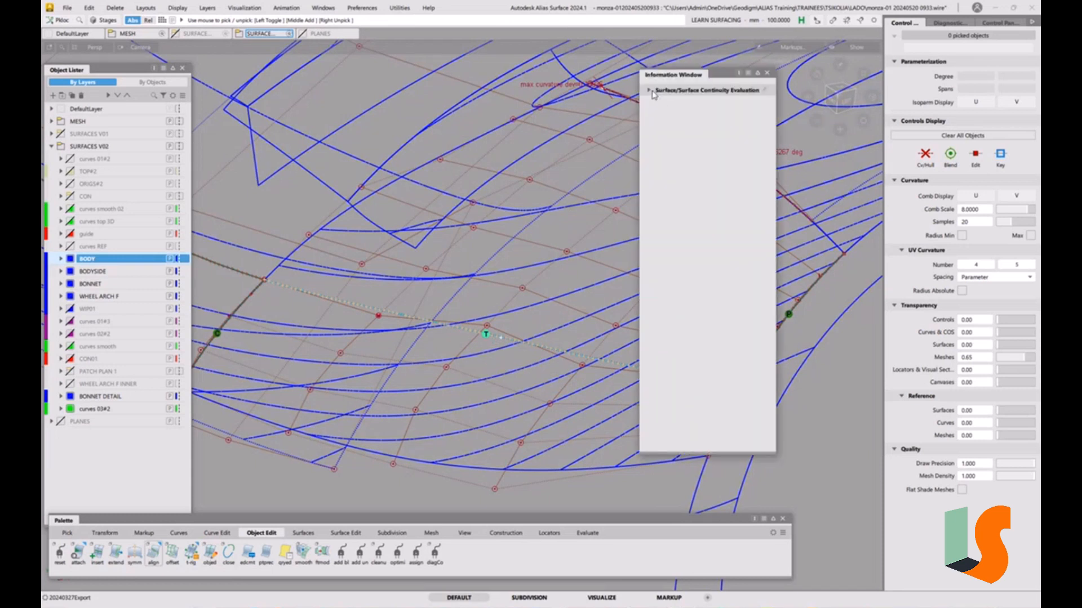
left_click(650, 91)
left_click(732, 135)
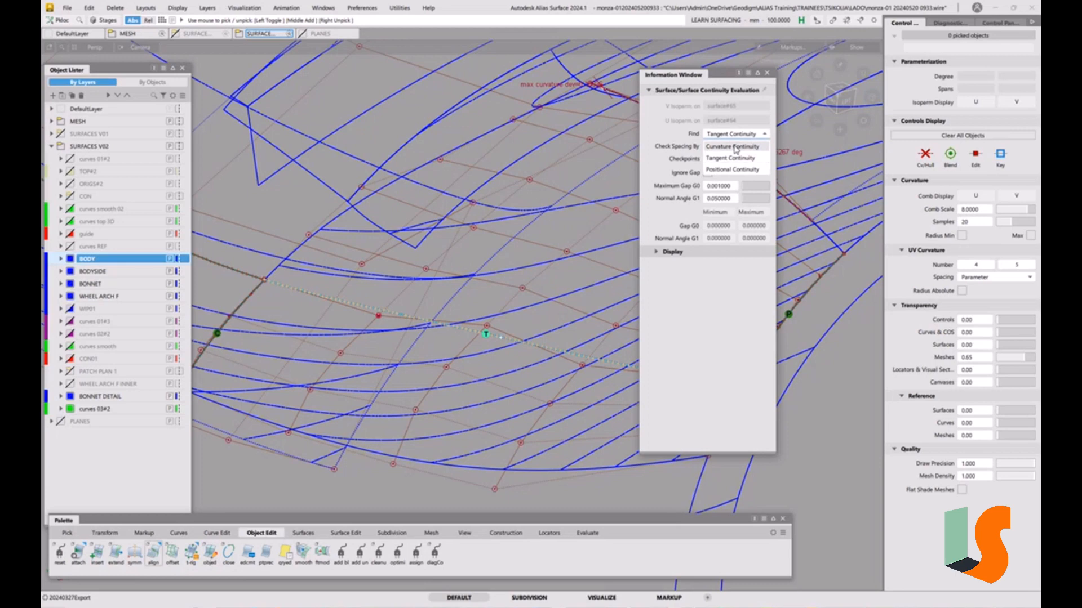
left_click(736, 148)
left_click(767, 72)
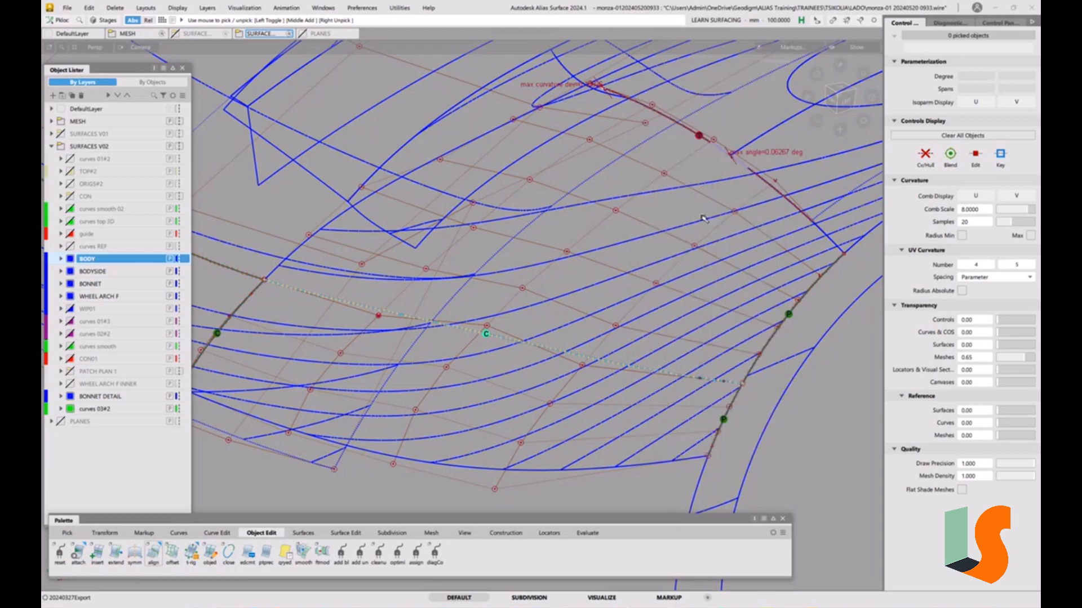
Step: Inspect the Horizontal/Vertical shading on the front end, delete the isoangle highlight curves and turn the diagnostic shading off
left_click_drag(702, 218, 581, 288, "alt+shift")
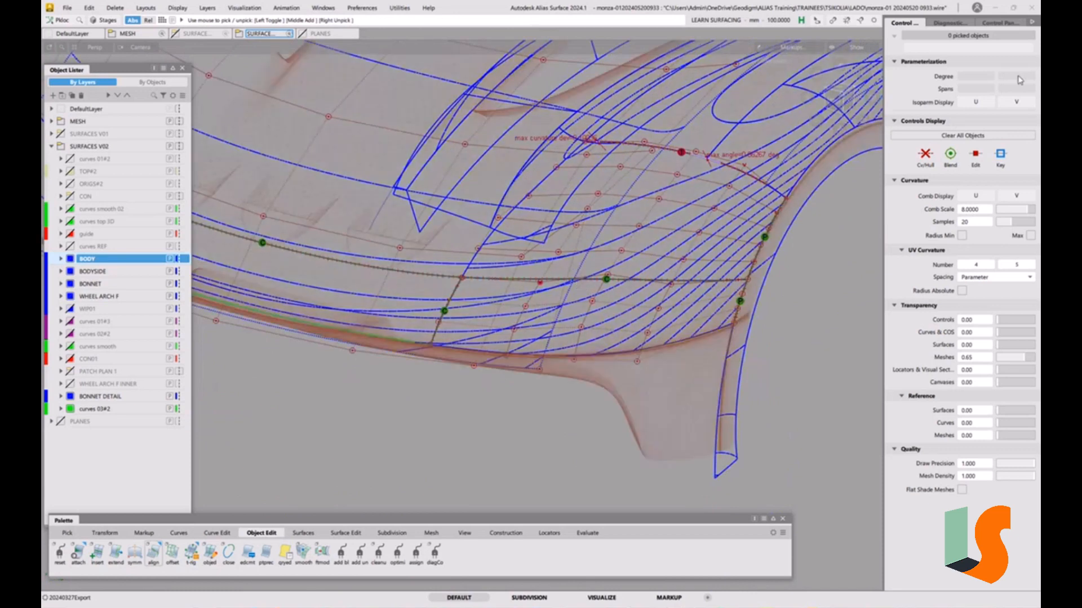
left_click(967, 24)
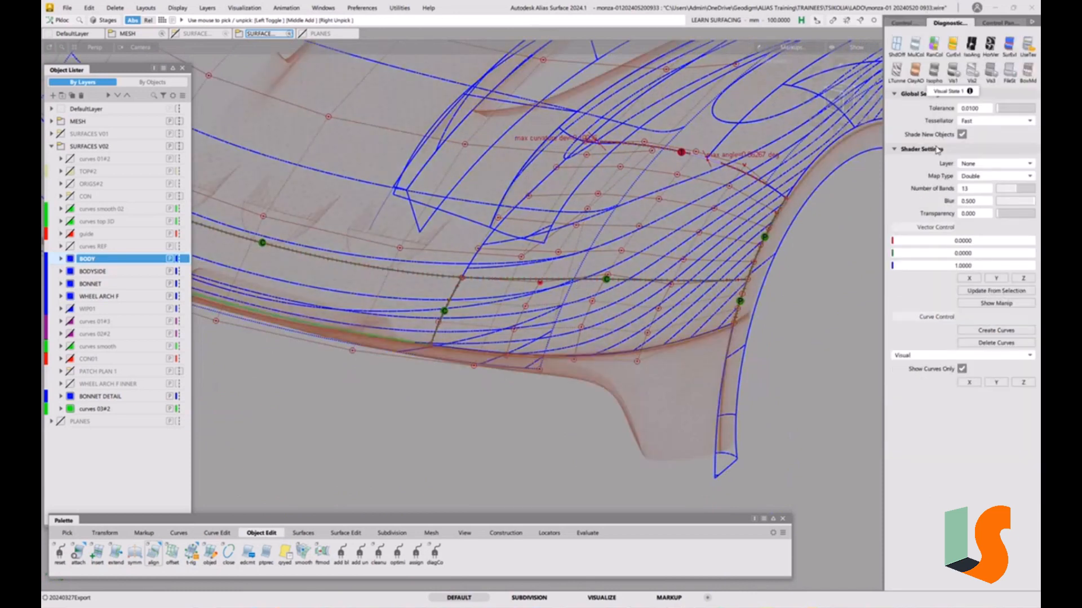
left_click(990, 45)
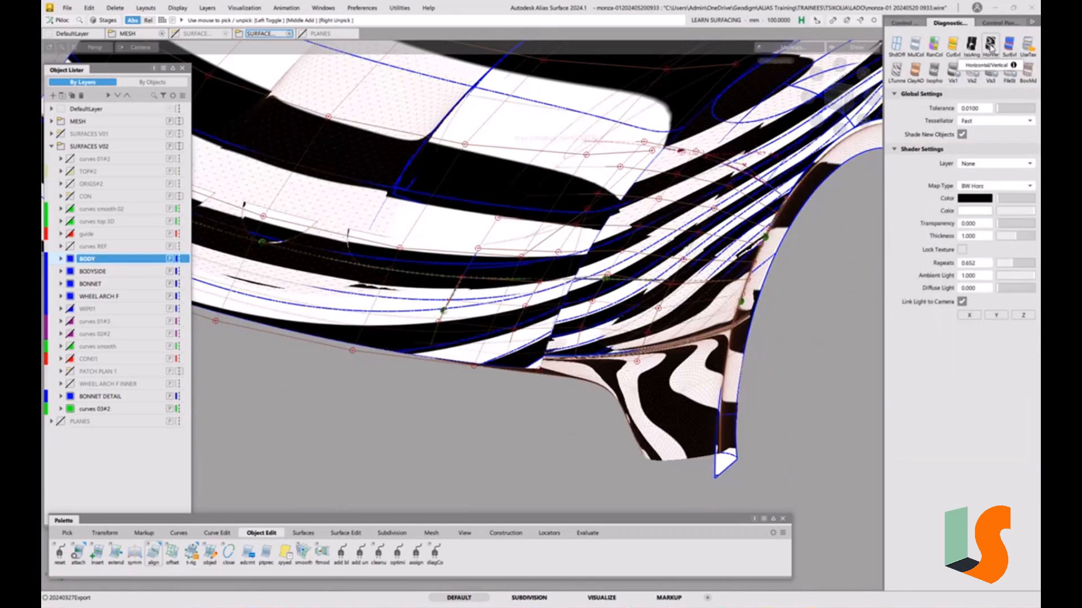
left_click(971, 45)
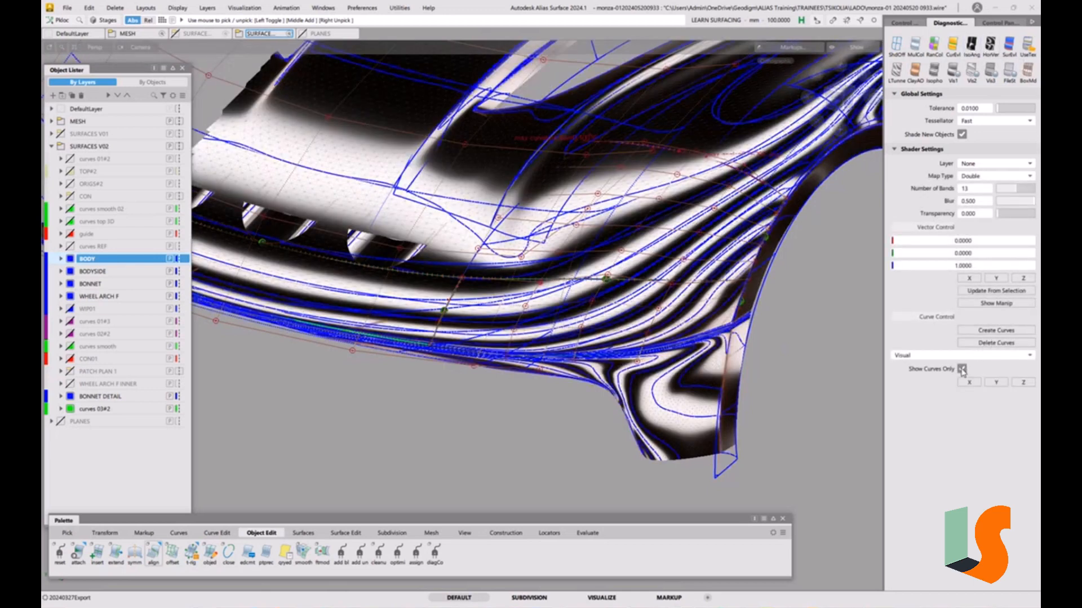
left_click(996, 341)
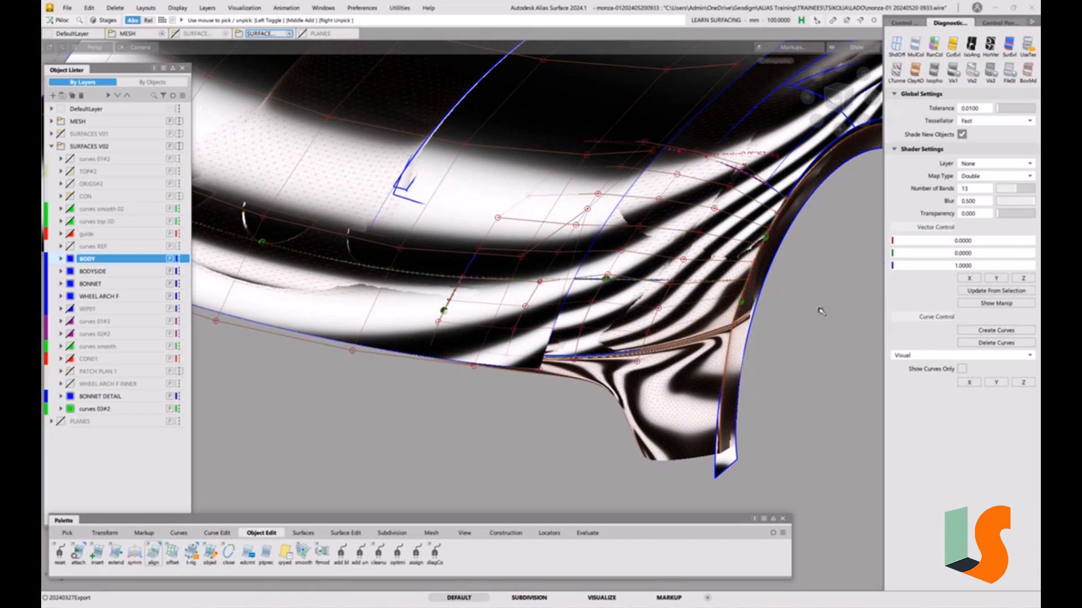
key("1")
key("1")
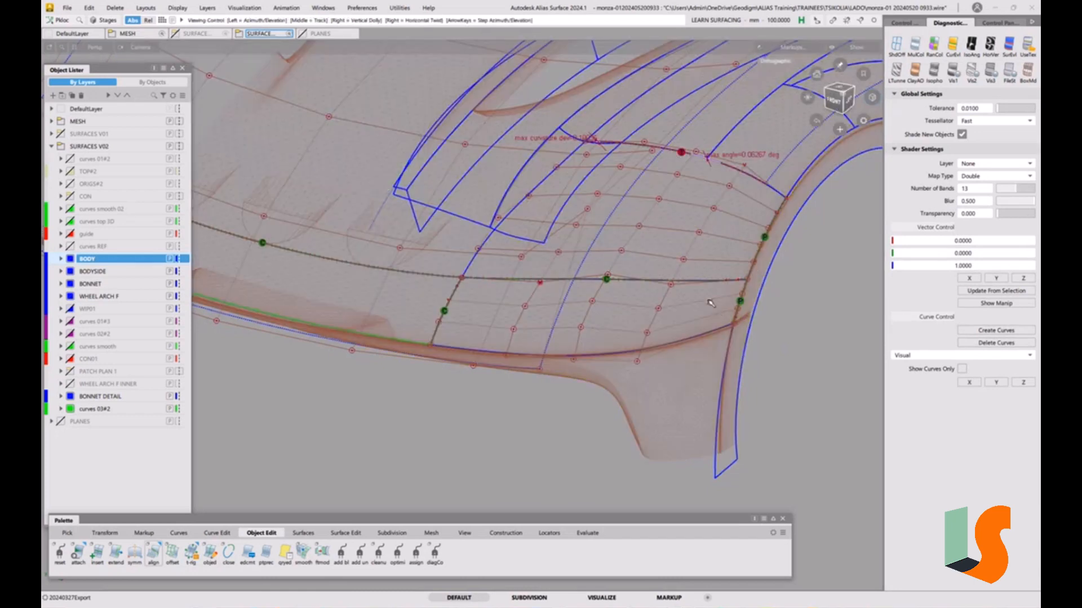
Step: Delete the tangent continuity locator along the wing patch's upper edge
mouse_move(712, 302)
left_mouse_down("alt+shift")
mouse_move(705, 316)
mouse_move(575, 280)
left_mouse_up("alt+shift")
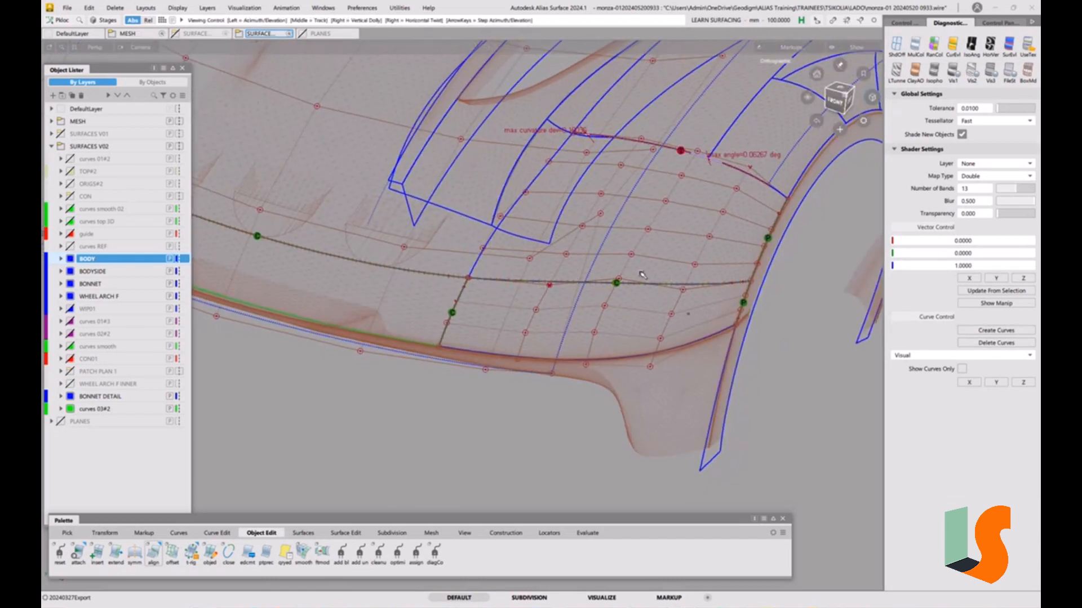
left_click_drag(676, 282, 699, 316, "alt+shift")
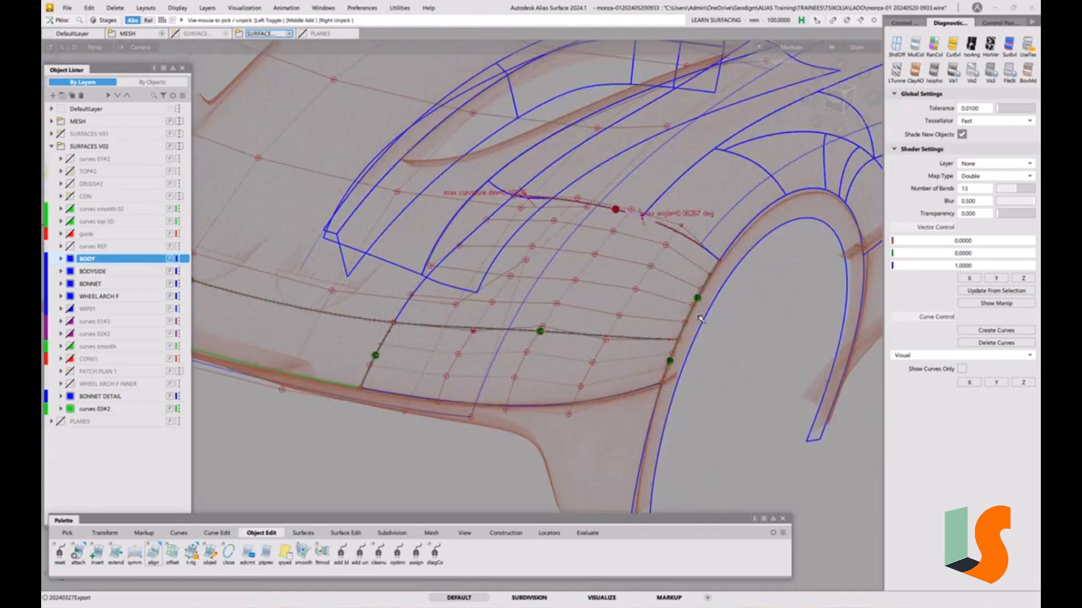
left_click_drag(557, 317, 607, 295, "alt+shift")
scroll(608, 295, "up", 4)
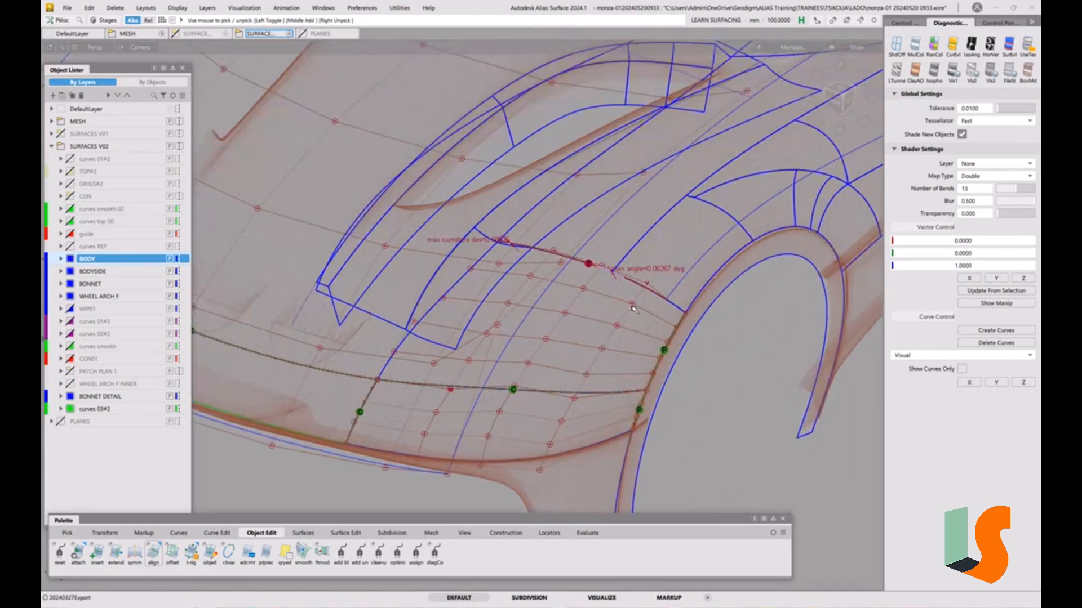
scroll(573, 299, "up", 4)
middle_click_drag(587, 321, 586, 336, "alt+shift")
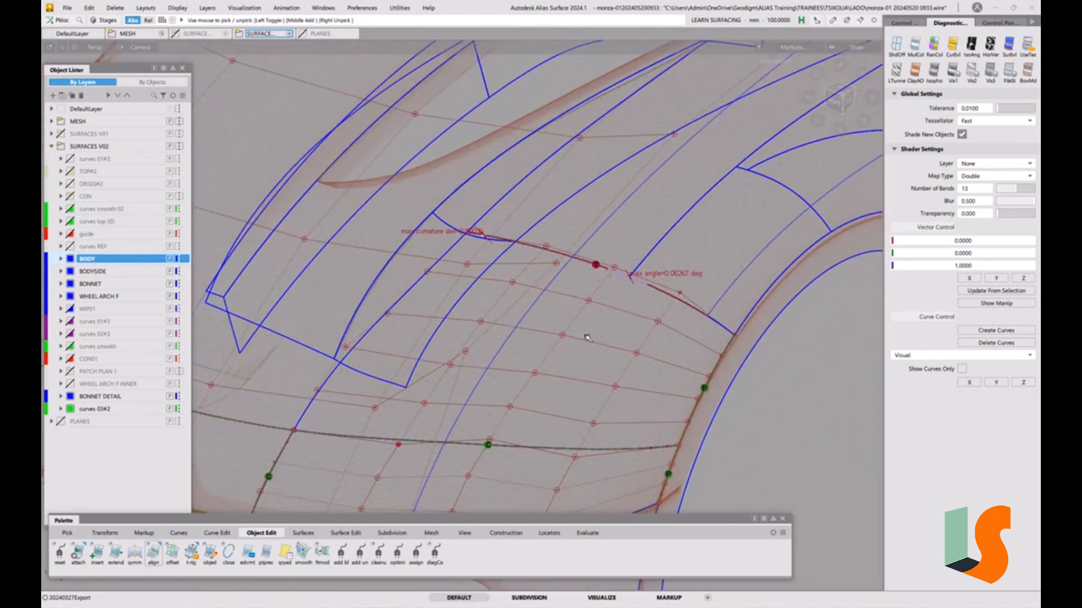
left_click_drag(587, 336, 592, 410, "ctrl+shift")
left_click(596, 261)
key("Delete")
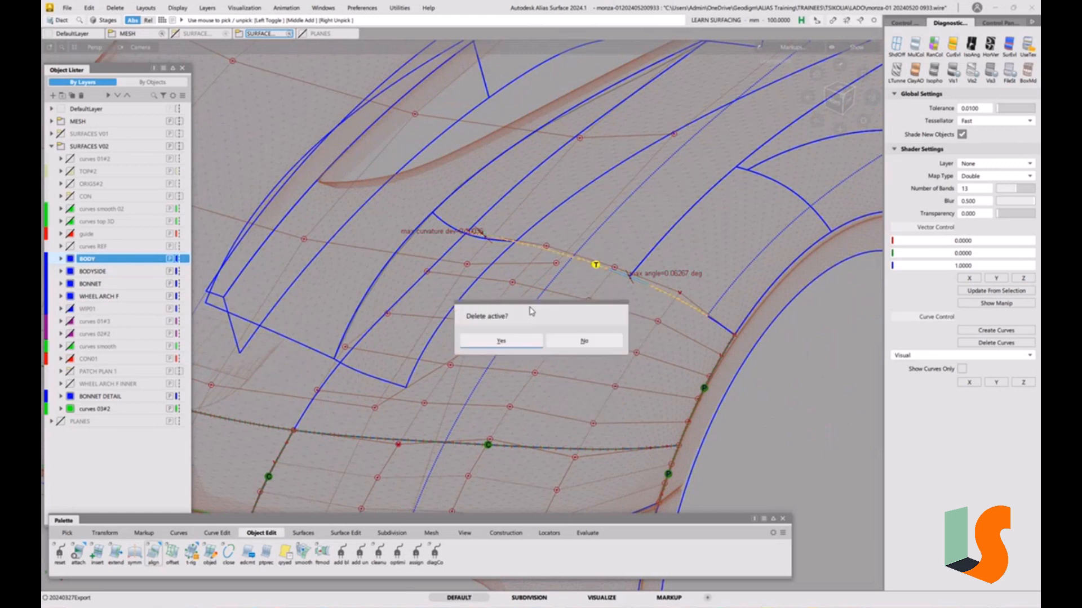
left_click(519, 340)
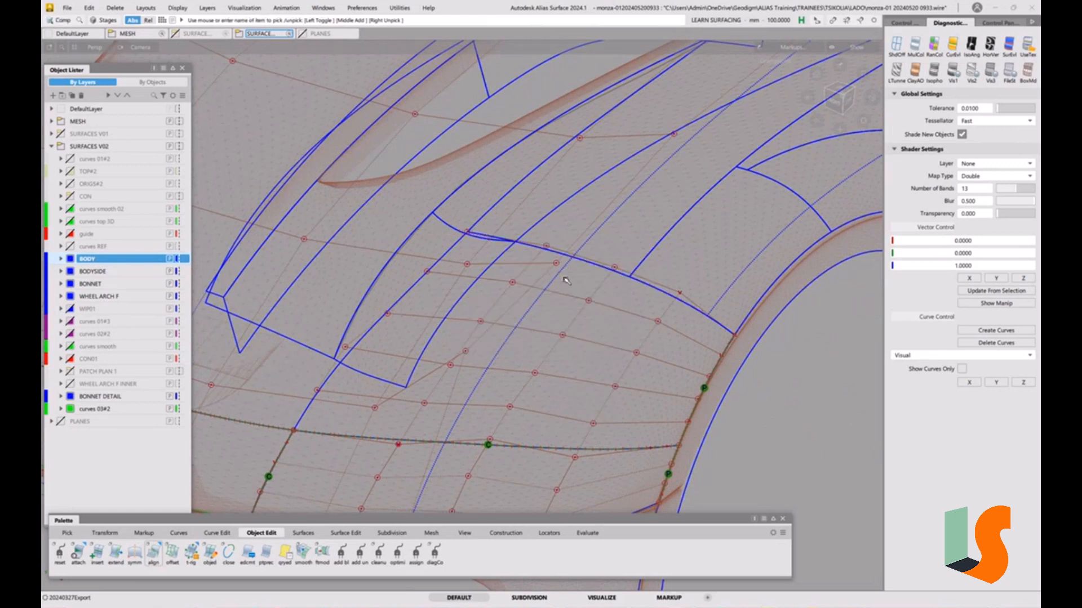
Step: Isolate the wing patch and the surface adjoining its upper edge by hiding everything else, and clear the selection
left_click(609, 283)
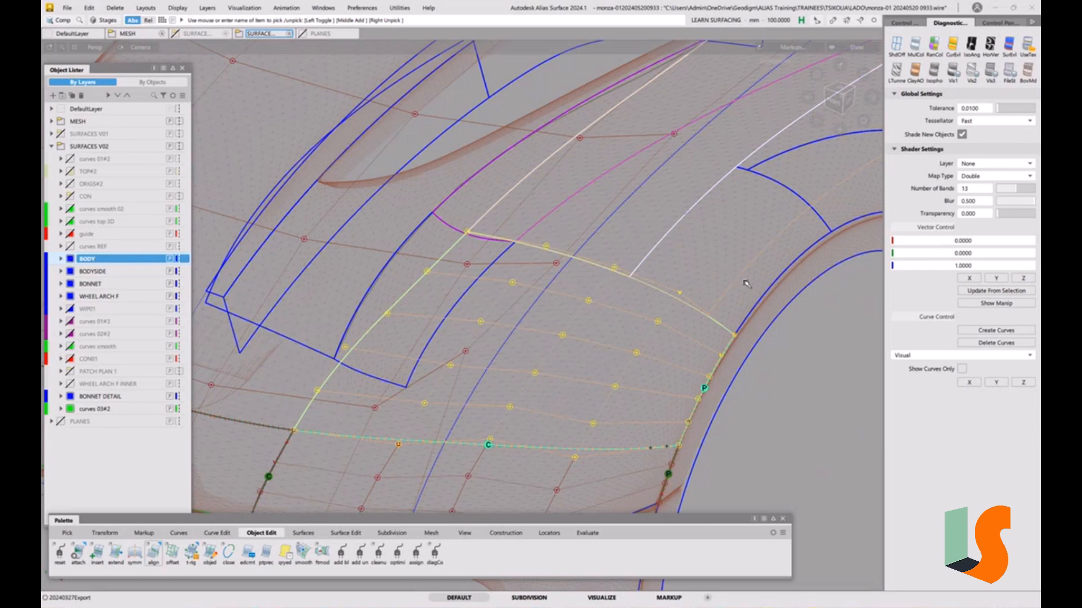
key("alt+h")
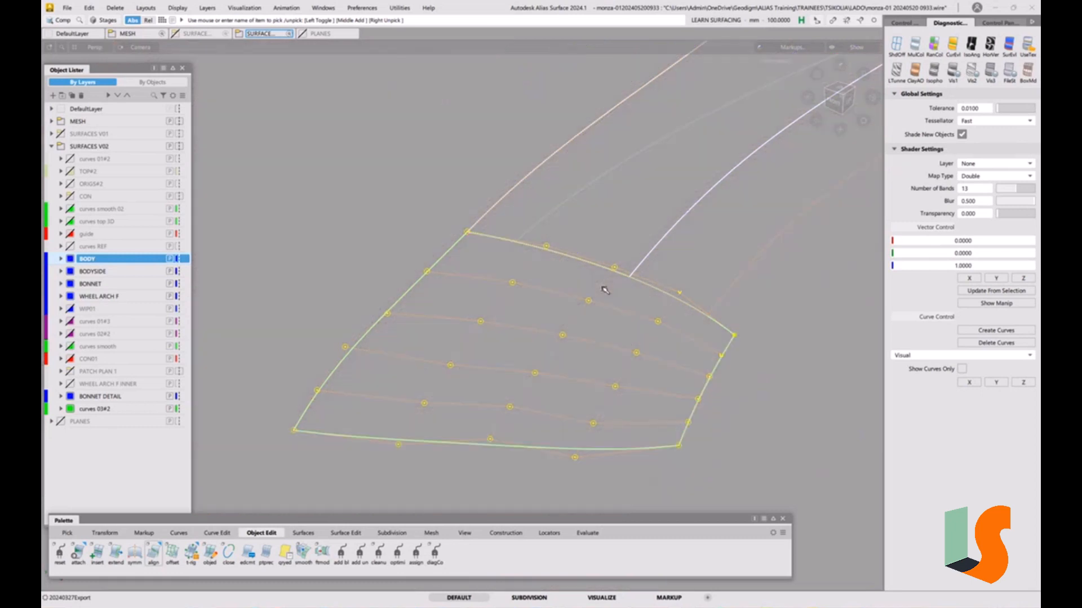
key("F2")
key("F2")
left_click_drag(632, 369, 628, 267, "ctrl+shift")
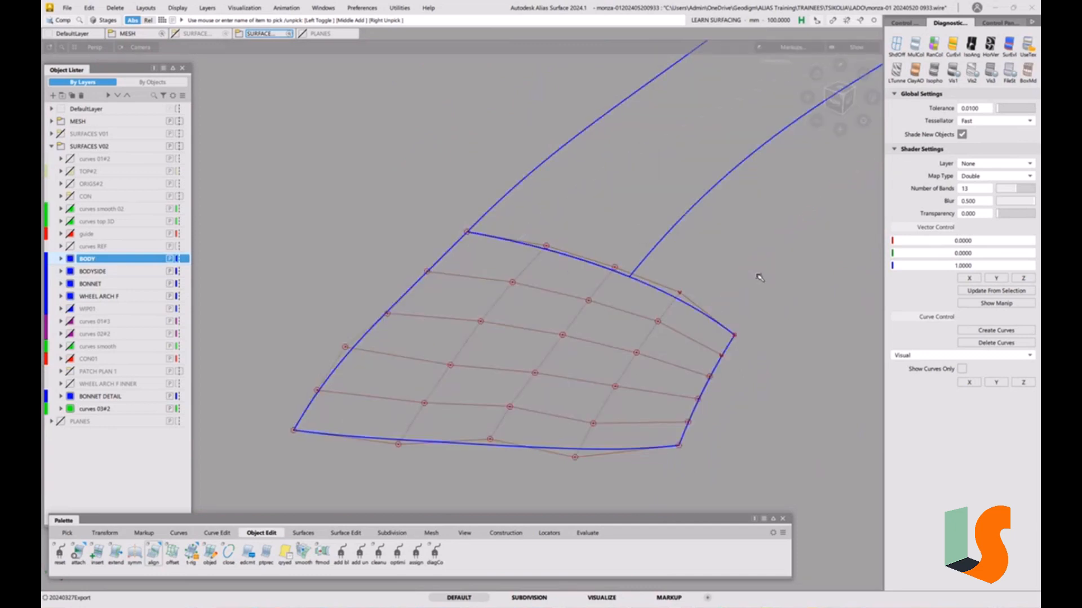
Step: Check G2 curvature continuity between the wing patch's upper edge and the surface adjoining it
left_click(589, 534)
double_click(62, 553)
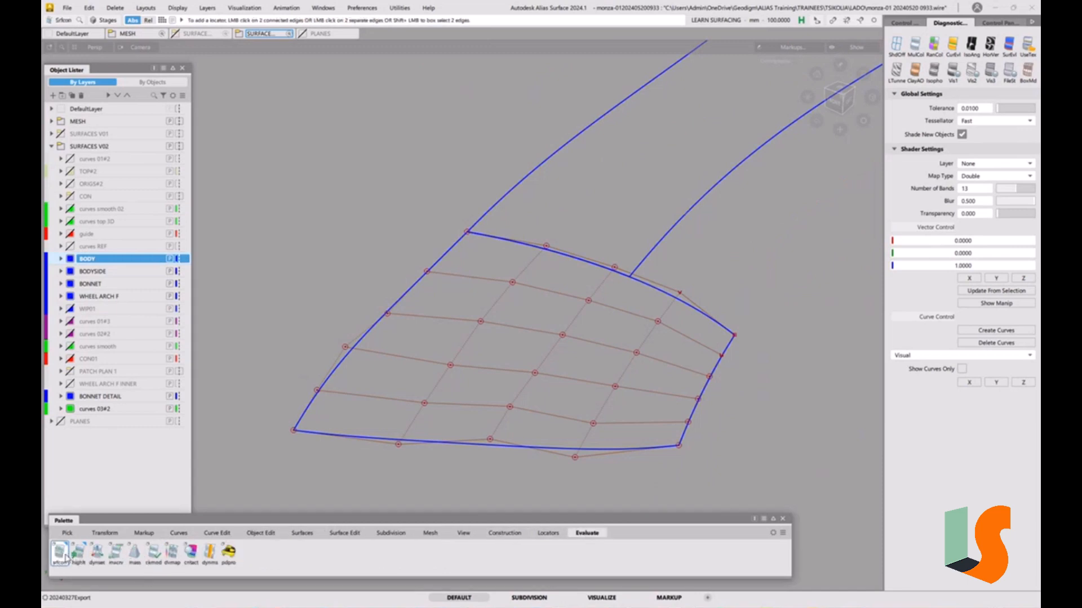
left_click(540, 231)
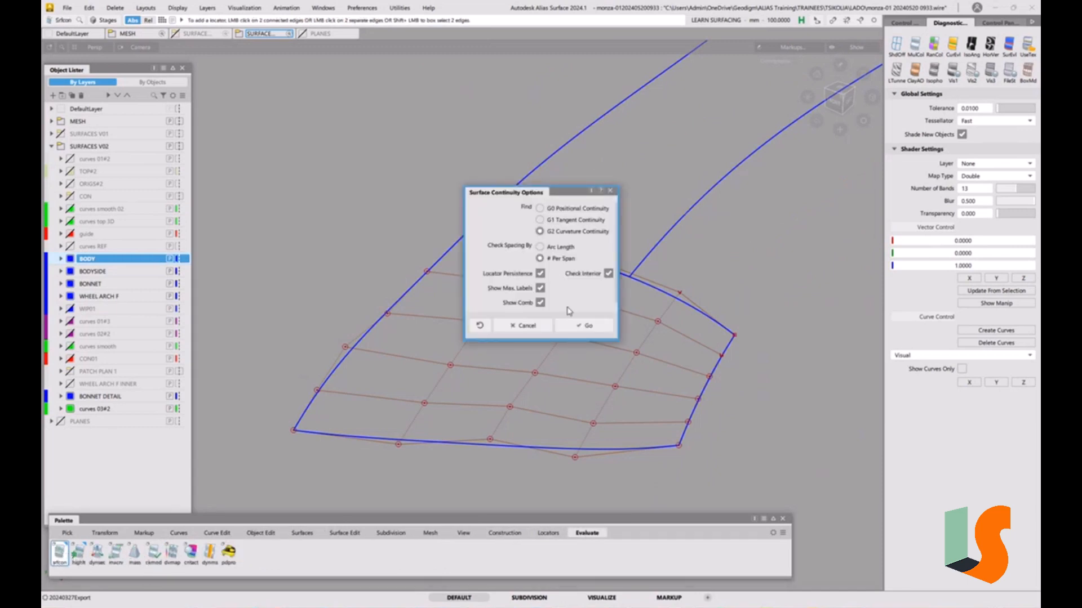
left_click(585, 325)
left_click(609, 270)
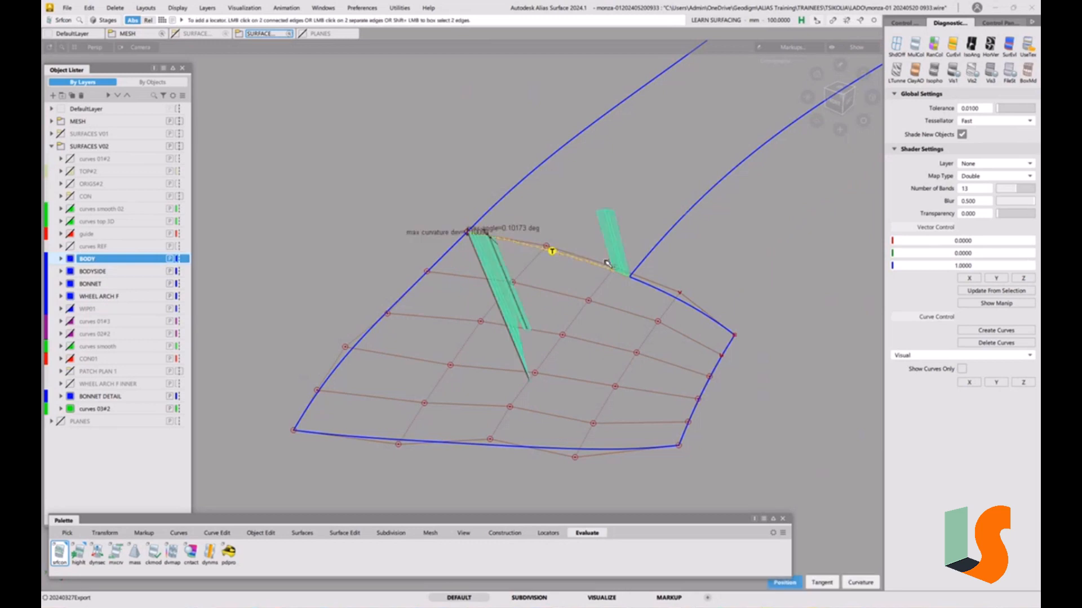
Step: Untrim the surface adjoining the wing patch's upper edge
left_click(670, 229)
left_click_drag(671, 229, 670, 236, "ctrl+shift")
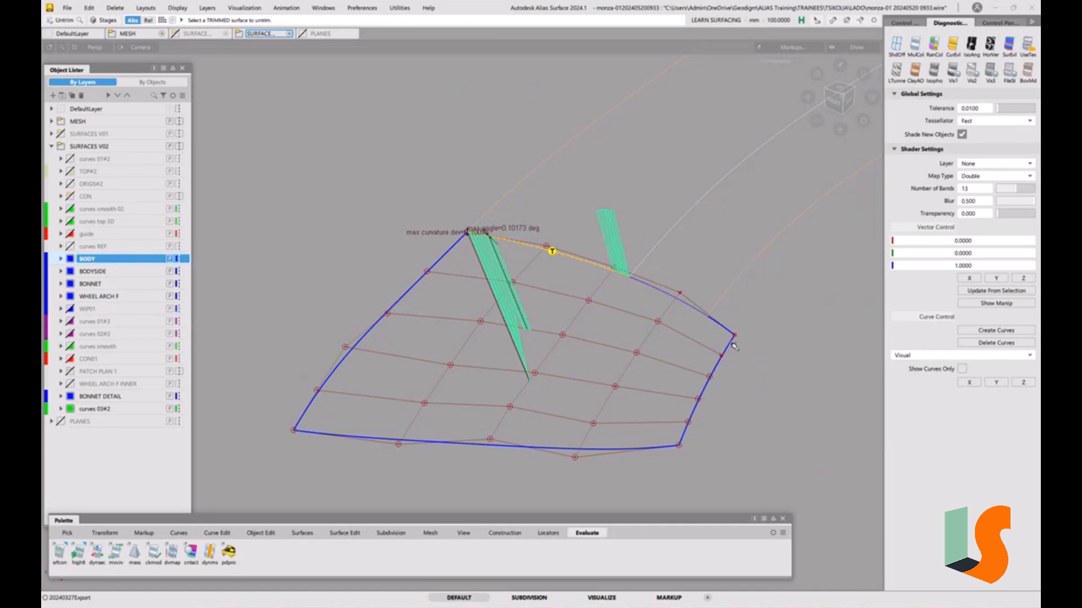
left_click(725, 287)
Step: Select the surface above the wing patch and duplicate it in place by copying and pasting
right_click_drag(735, 311, 736, 314, "alt+shift")
middle_click_drag(737, 314, 481, 349, "alt+shift")
right_click_drag(481, 350, 485, 318, "alt+shift")
left_click_drag(483, 317, 474, 330, "ctrl+shift")
left_click(484, 298)
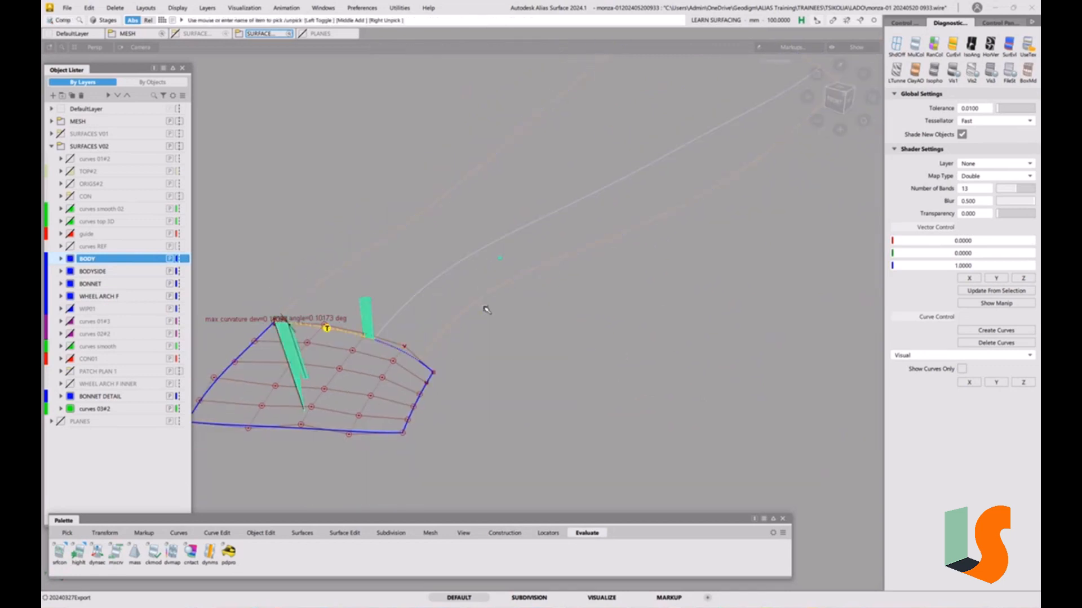
key("ctrl+c")
key("ctrl+v")
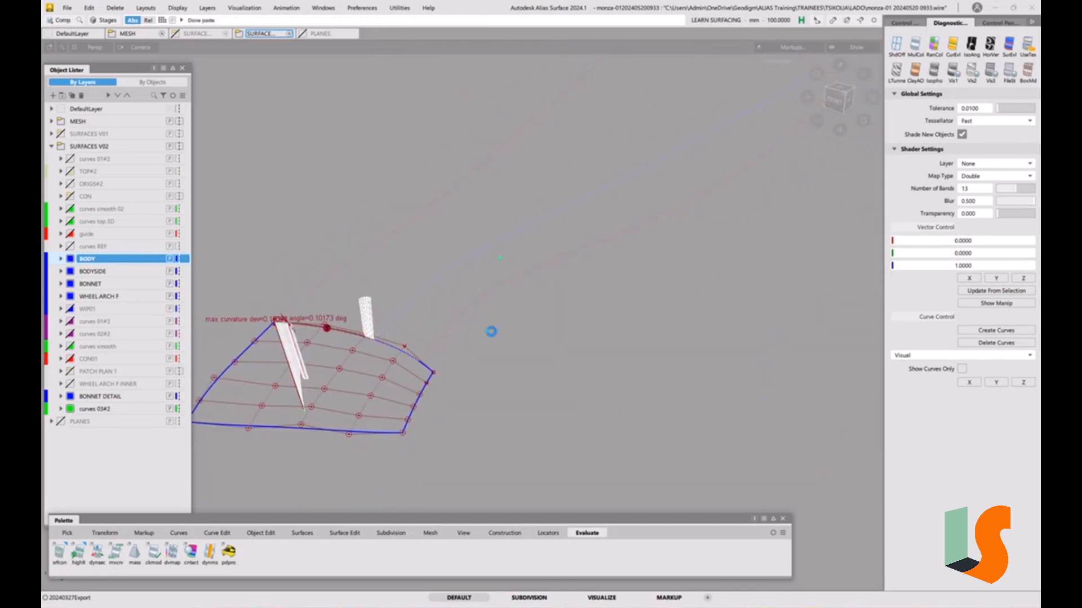
Step: Extend the outer side edge of the untrimmed surface out to the wing patch's upper corner near the wheel arch
key("e")
left_click(445, 332)
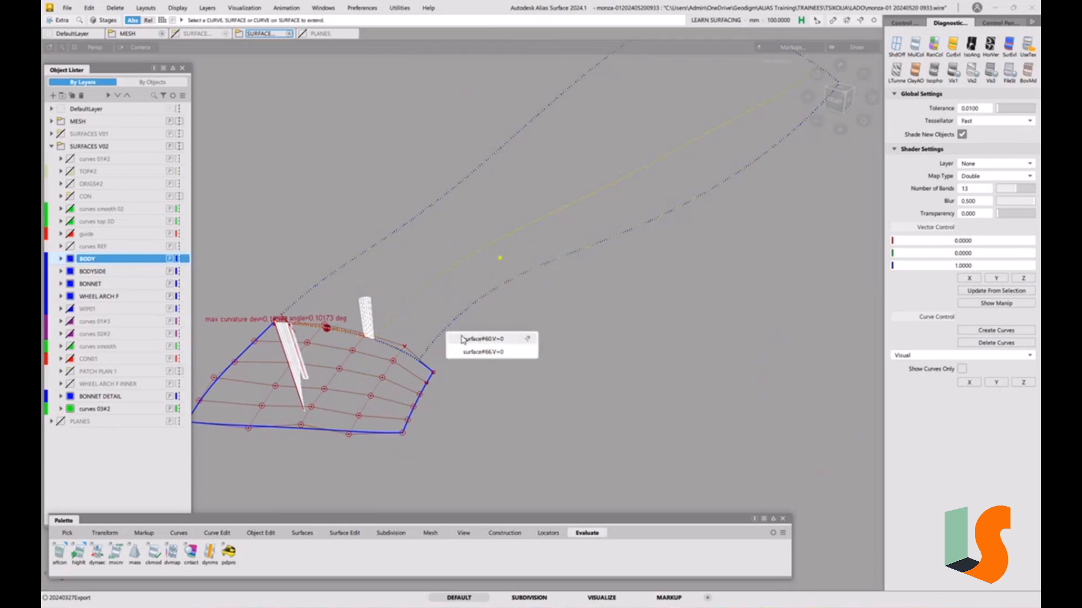
left_click(476, 339)
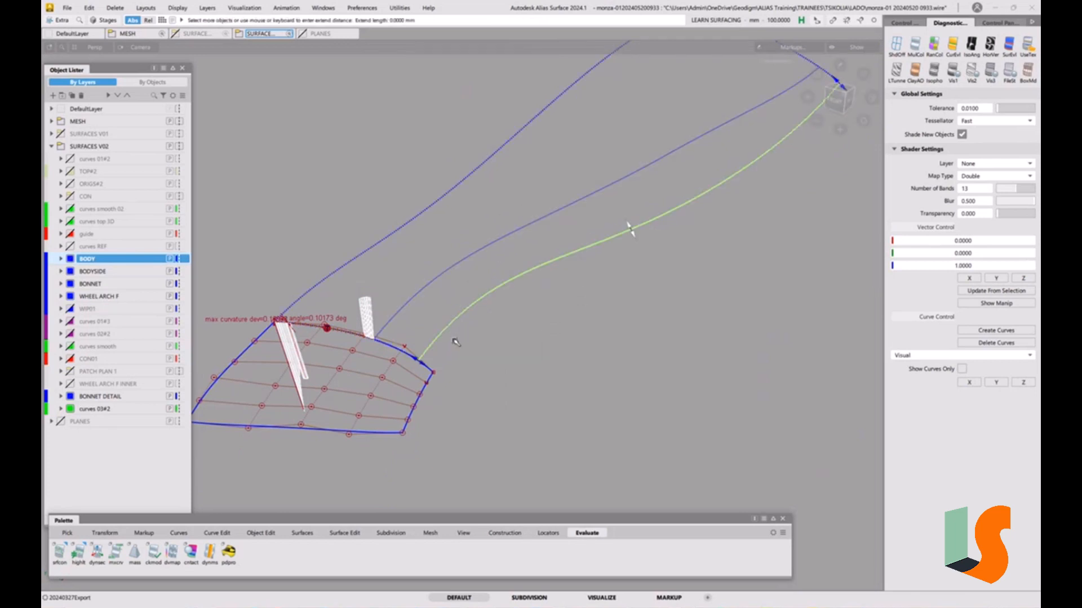
left_click(435, 376)
left_click_drag(500, 383, 499, 347, "alt+shift")
middle_click_drag(500, 348, 649, 265, "alt+shift")
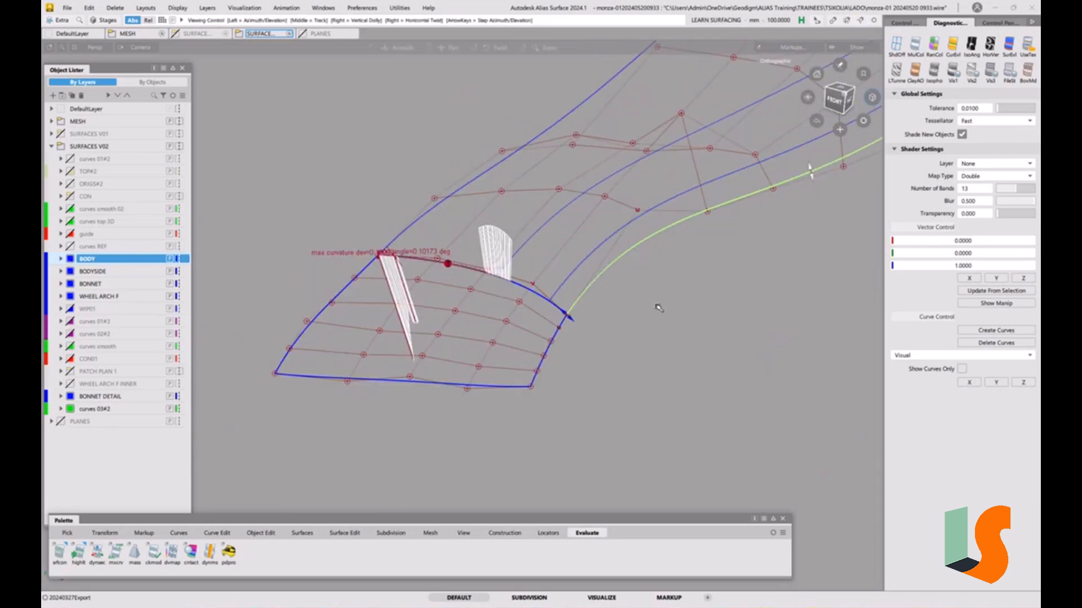
right_click_drag(659, 308, 817, 99, "alt+shift")
left_click(751, 342)
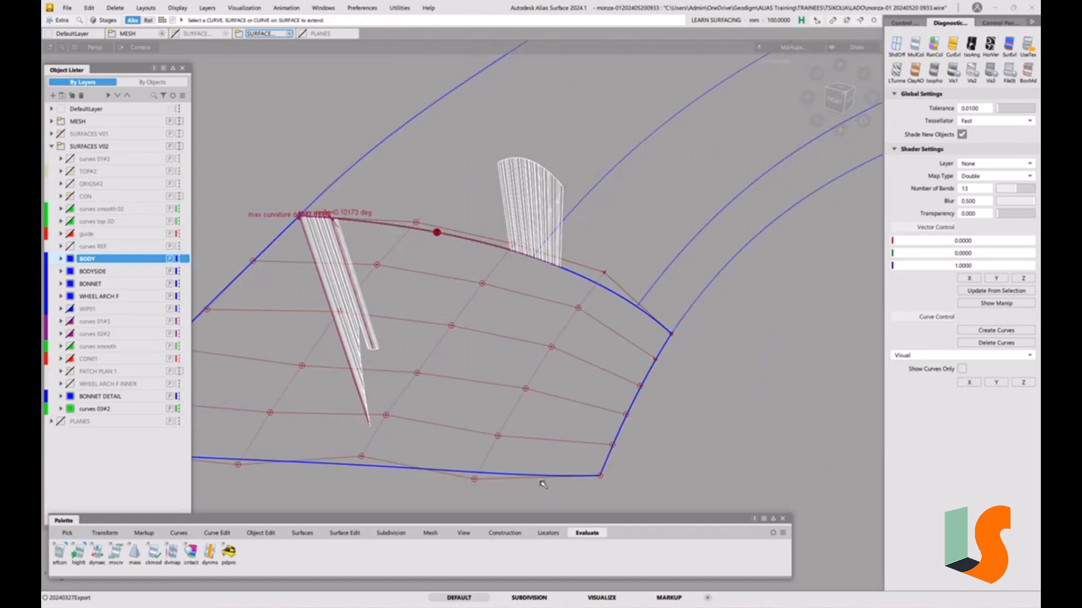
Step: Align the wing patch's upper edge to the extended surface above it with G2 continuity
left_click(261, 533)
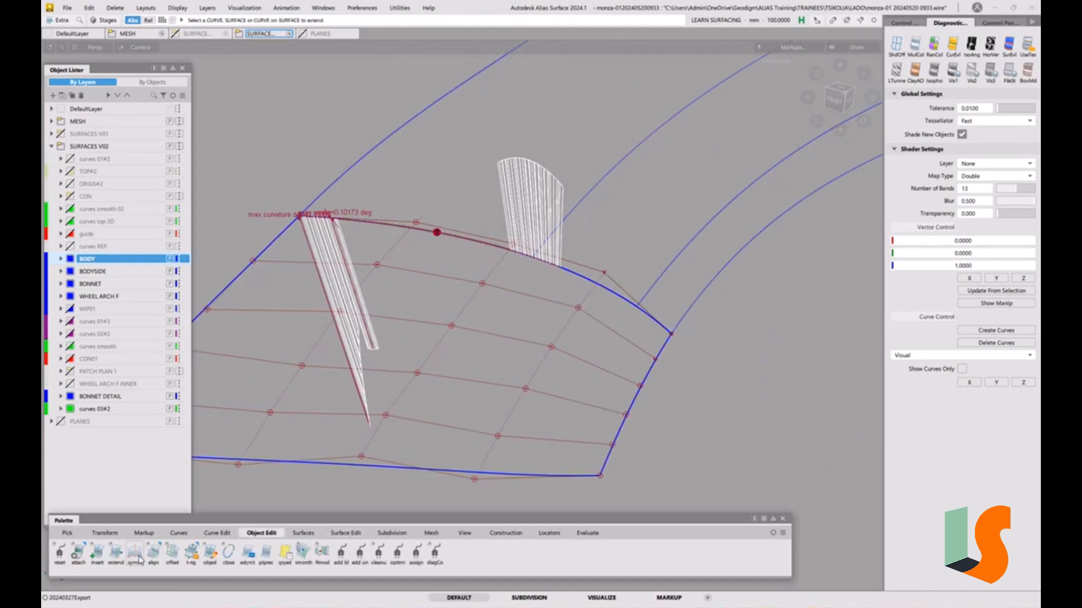
double_click(153, 558)
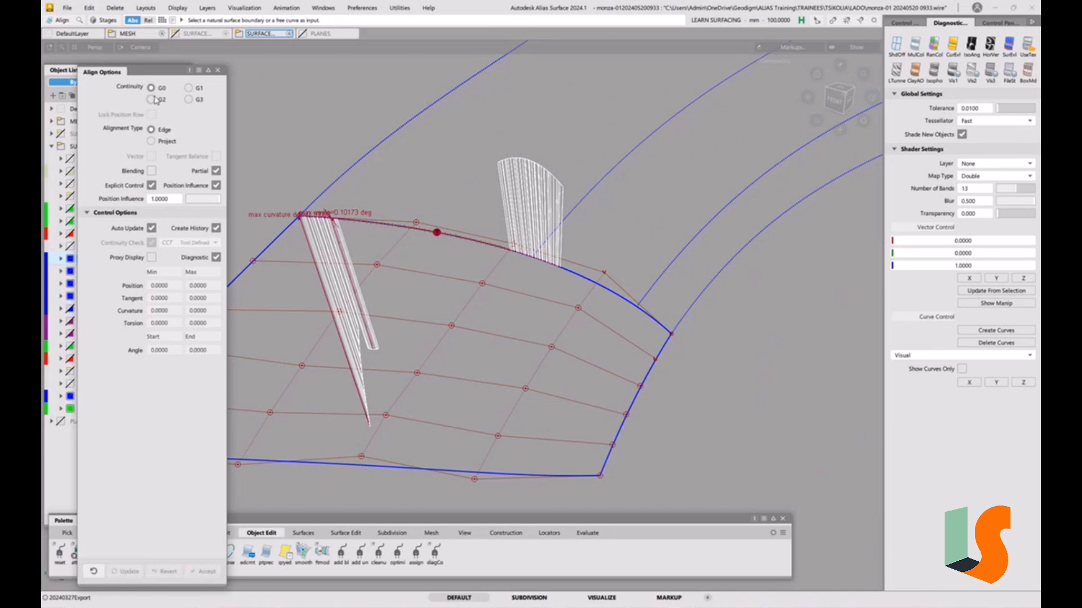
left_click(151, 99)
left_click(414, 233)
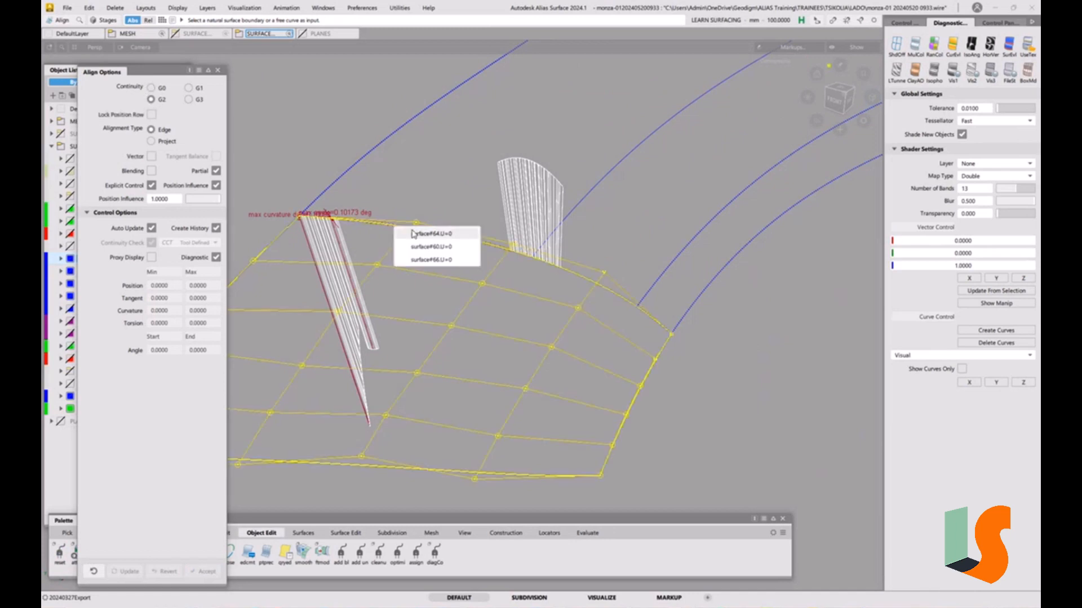
left_click(414, 233)
left_click(434, 236)
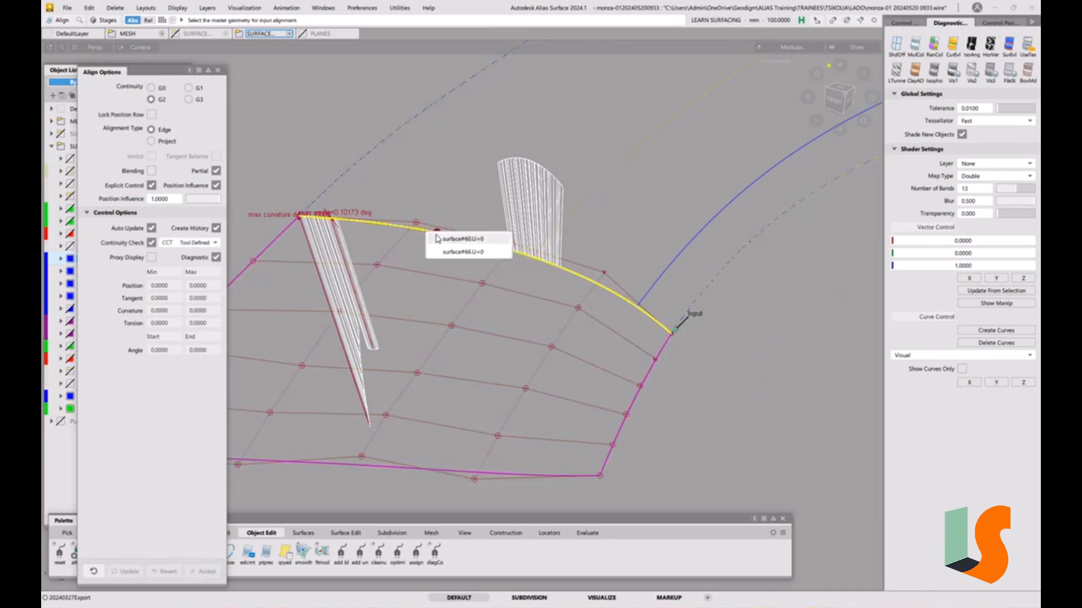
left_click(438, 239)
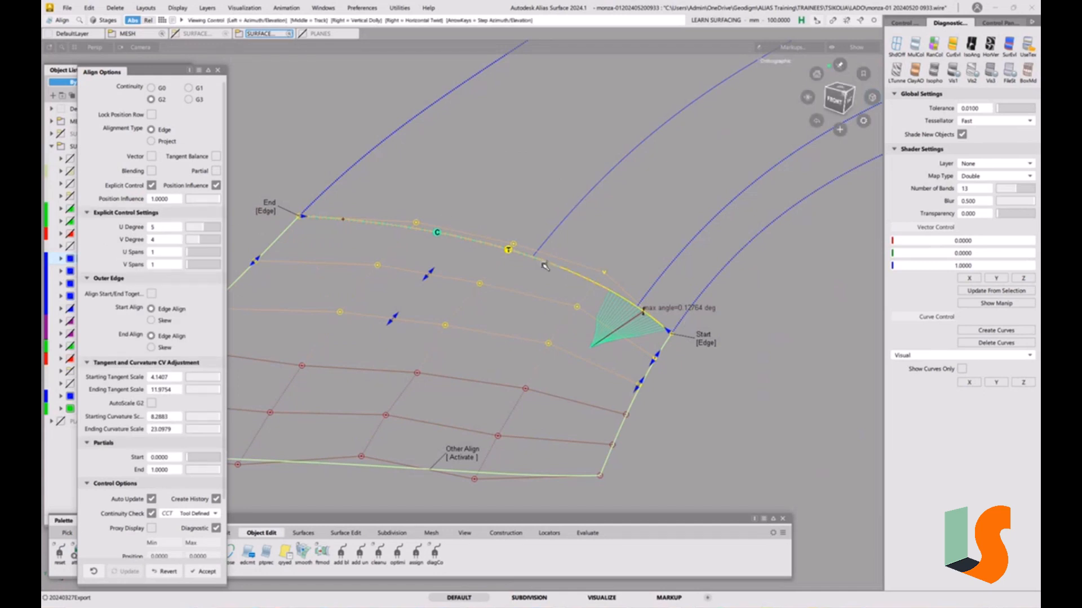
Step: Raise the aligned wing patch's V degree to 5
right_click_drag(536, 270, 551, 280, "alt+shift")
middle_click_drag(551, 280, 621, 261, "alt+shift")
mouse_move(612, 303)
left_mouse_down("alt+shift")
mouse_move(620, 319)
mouse_move(610, 318)
left_mouse_up("alt+shift")
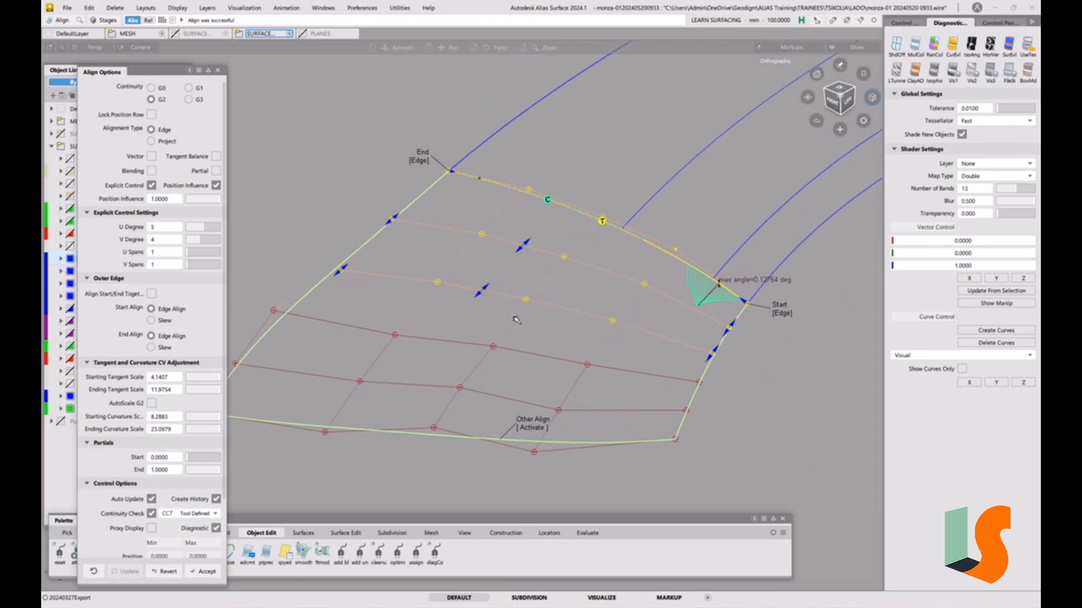
left_click(206, 243)
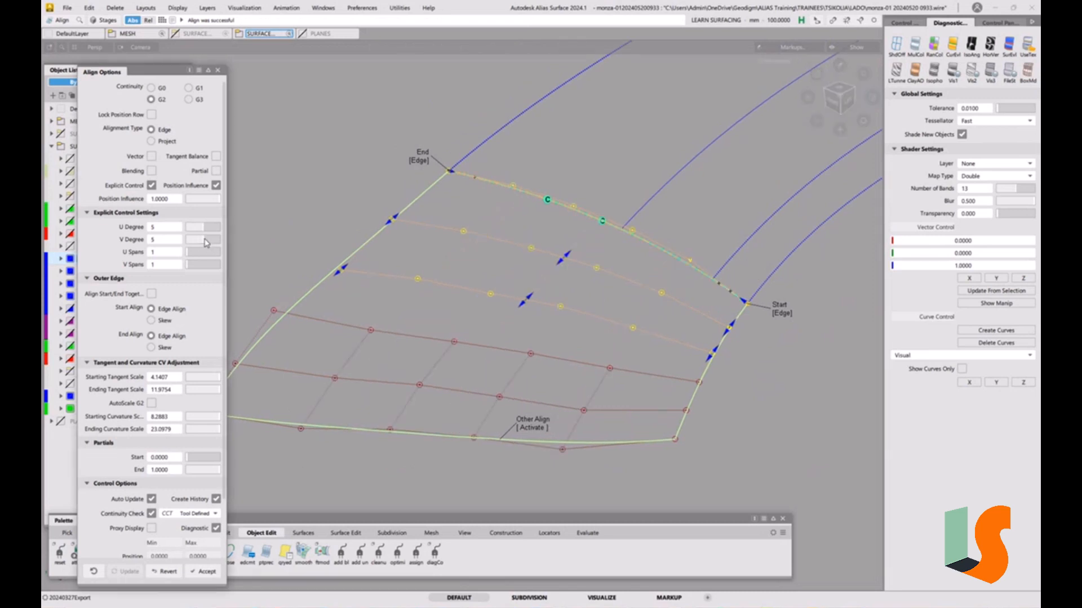
Step: Delete the extended surface above the wing patch and clear the selection
left_click_drag(700, 382, 700, 316, "ctrl+shift")
left_click_drag(633, 319, 605, 331, "ctrl+shift")
left_click(780, 273)
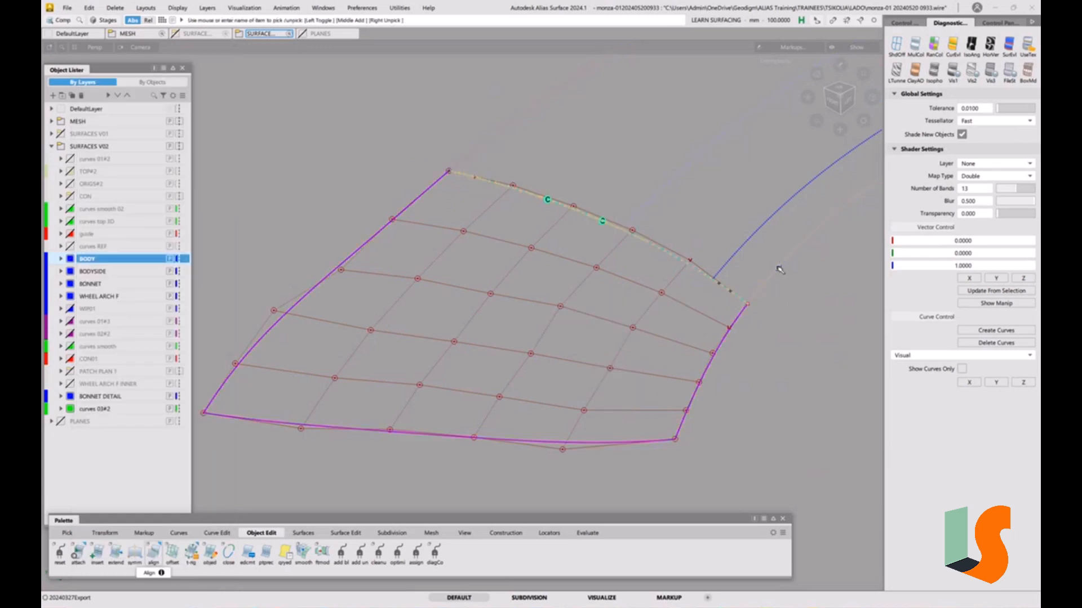
left_click(520, 348)
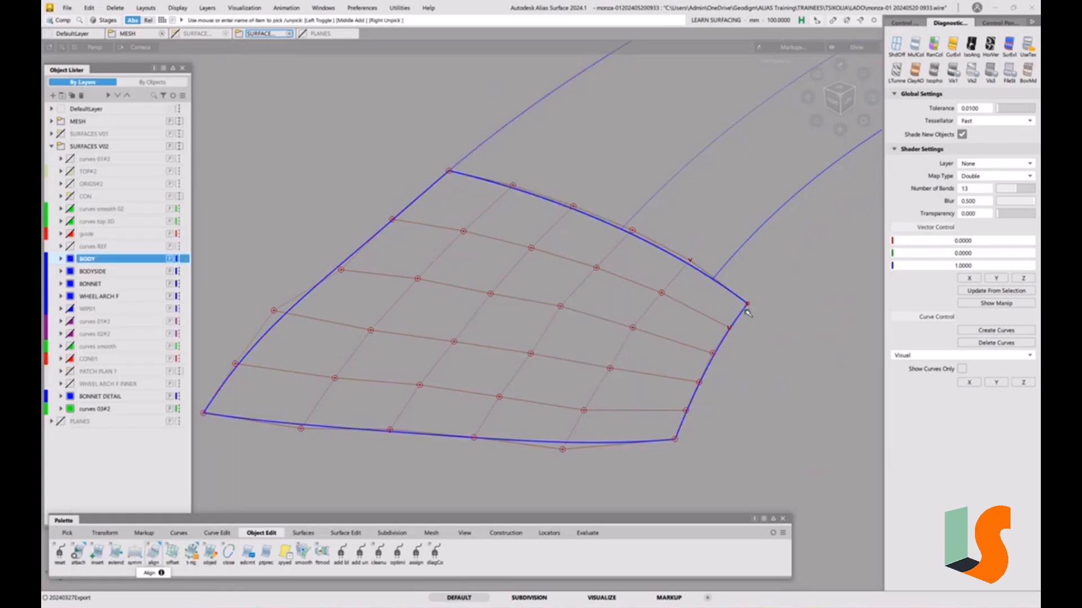
Step: Place a curvature continuity check on the wing patch's upper edge and bring back all hidden surfaces and the mesh
left_click(587, 533)
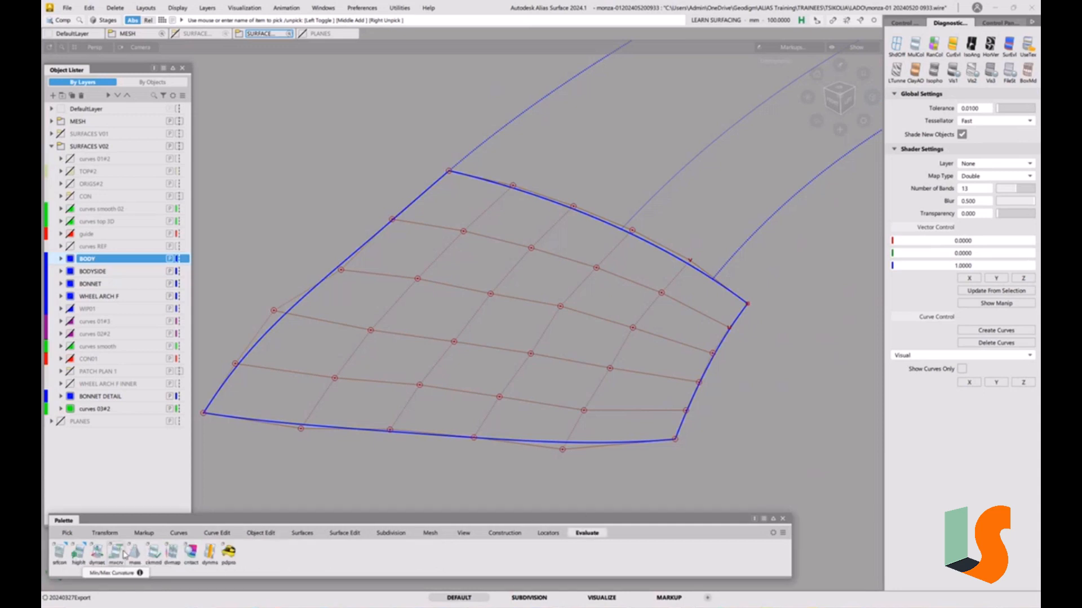
left_click(59, 552)
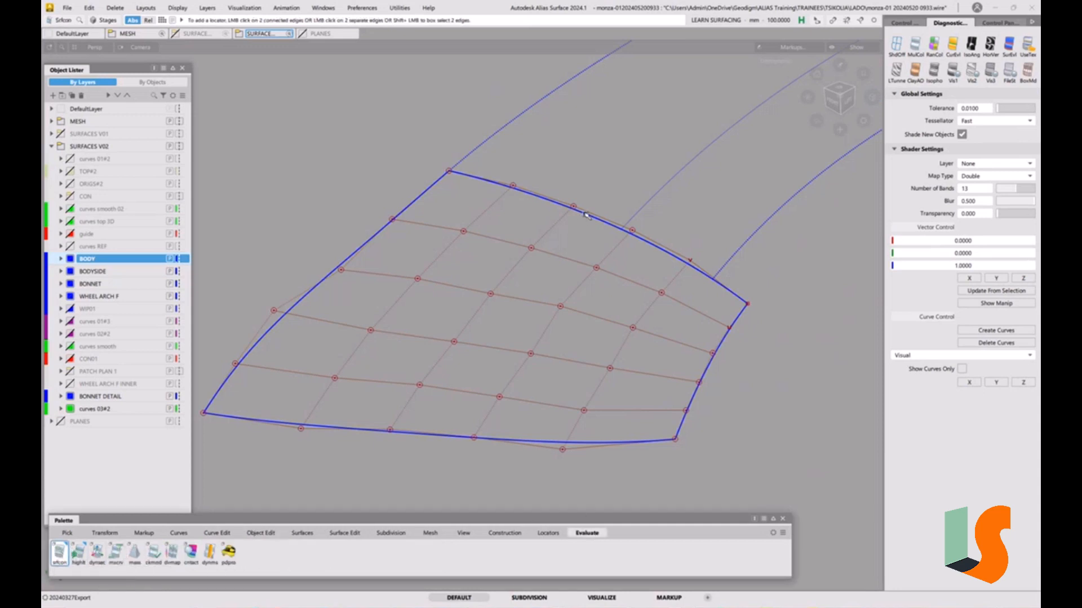
left_click(584, 214)
left_click(672, 330)
key("alt+v")
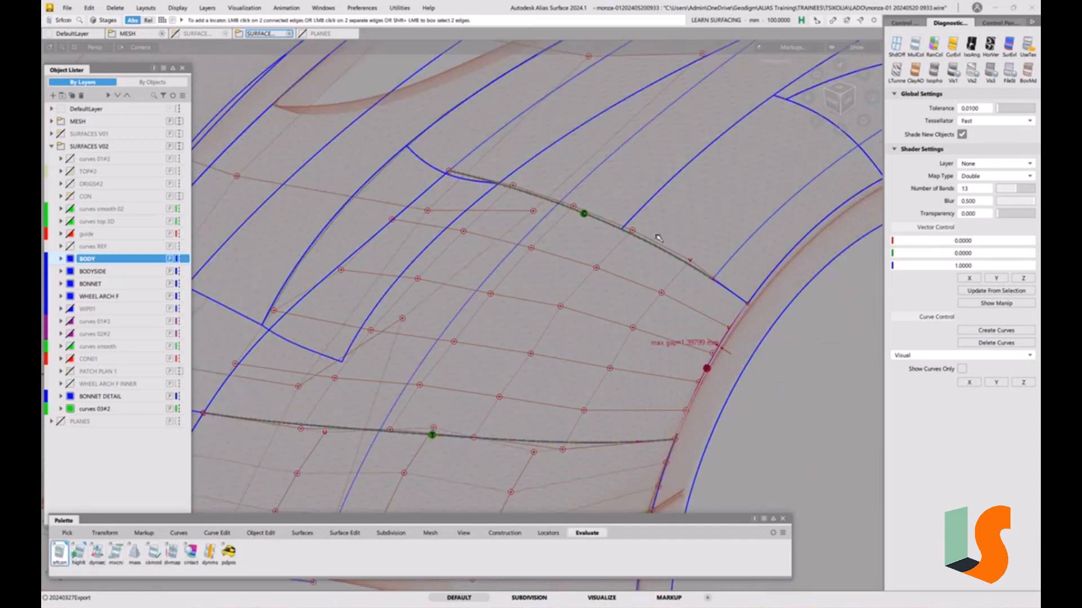
Step: Examine from several angles how the wing patch's outer edge meets the wheel arch surface and the scan mesh
right_click_drag(656, 233, 668, 271, "alt+shift")
middle_click_drag(668, 271, 604, 260, "alt+shift")
right_click_drag(661, 297, 641, 338, "alt+shift")
left_click_drag(671, 332, 685, 290, "alt+shift")
right_click_drag(675, 266, 611, 301, "alt+shift")
left_click_drag(611, 301, 627, 318, "alt+shift")
right_click_drag(627, 319, 603, 333, "alt+shift")
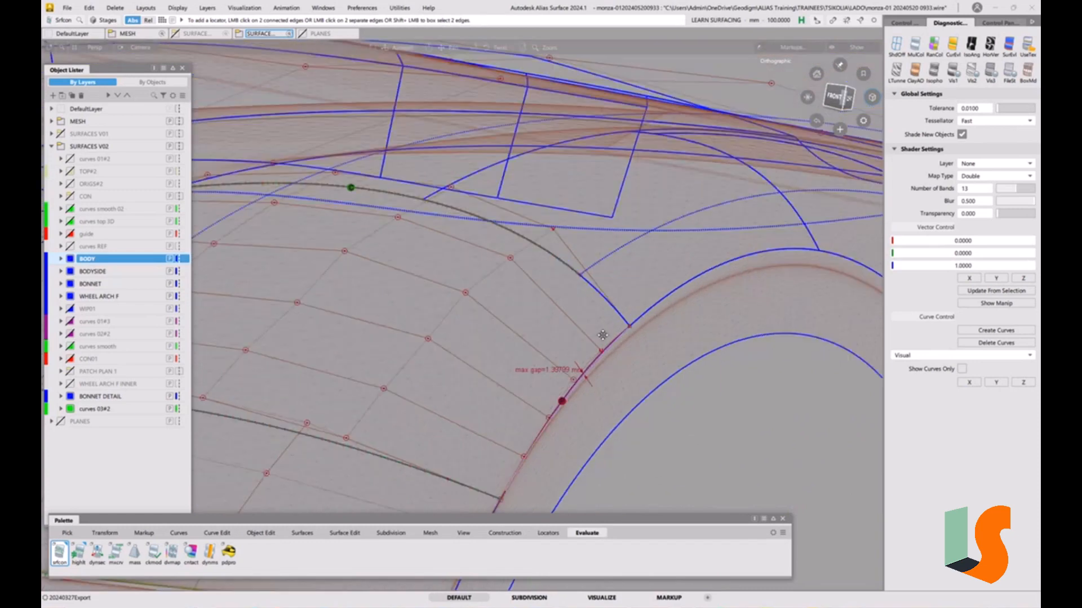
left_click_drag(603, 333, 645, 320, "alt+shift")
middle_click_drag(645, 321, 634, 370, "alt+shift")
left_click_drag(635, 369, 630, 328, "ctrl+shift")
right_click_drag(627, 332, 565, 377, "alt+shift")
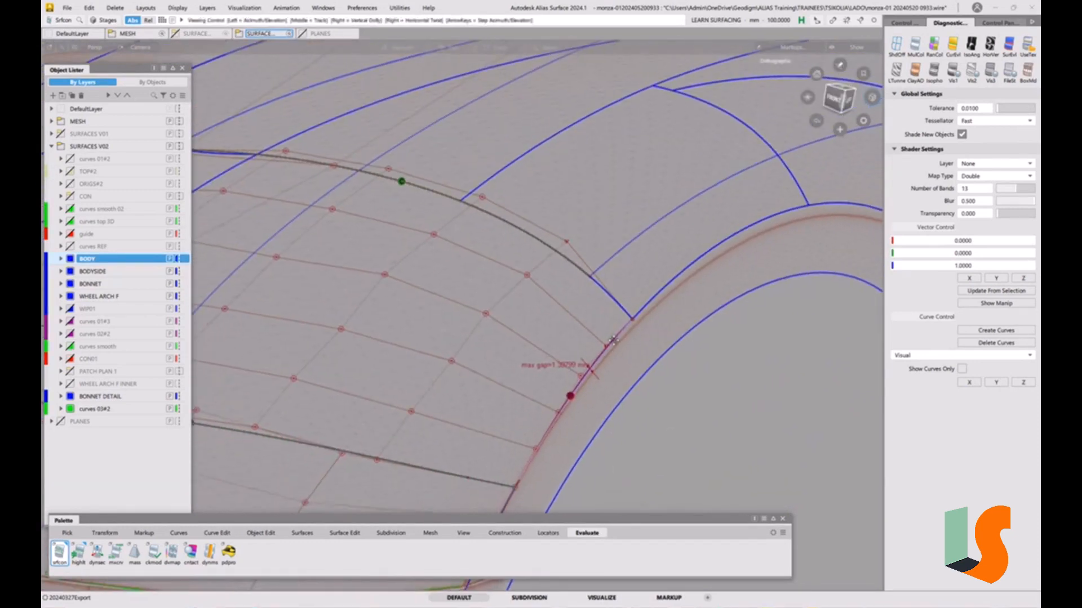
middle_click_drag(565, 377, 589, 346, "alt+shift")
right_click_drag(576, 332, 572, 346, "alt+shift")
middle_click_drag(573, 347, 644, 360, "alt+shift")
left_click_drag(727, 315, 747, 304, "alt+shift")
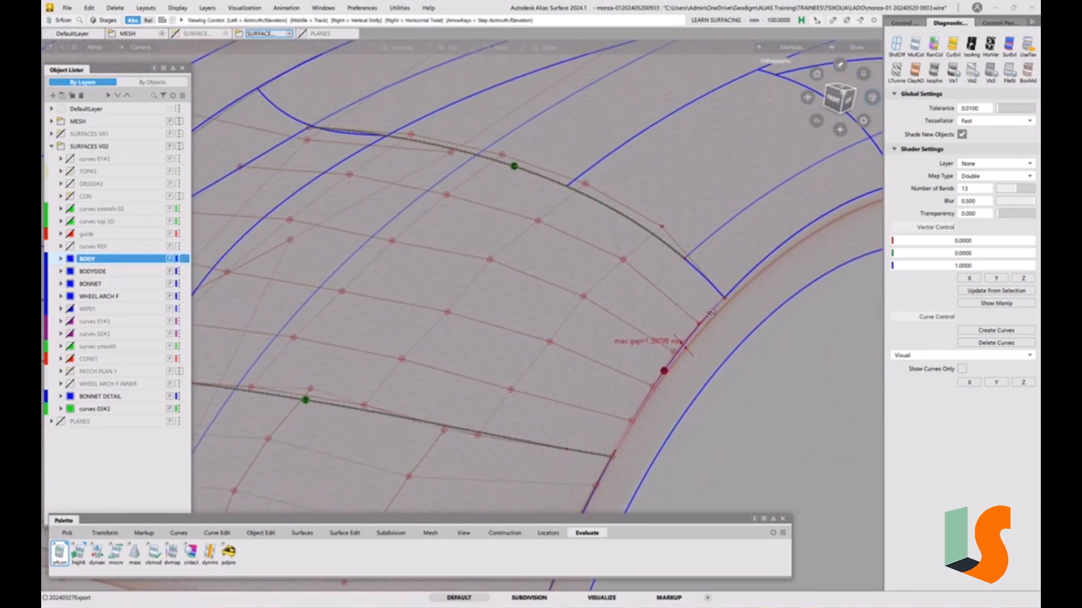
middle_click_drag(747, 304, 536, 384, "alt+shift")
right_click_drag(549, 364, 536, 352, "alt+shift")
middle_click_drag(535, 352, 579, 309, "alt+shift")
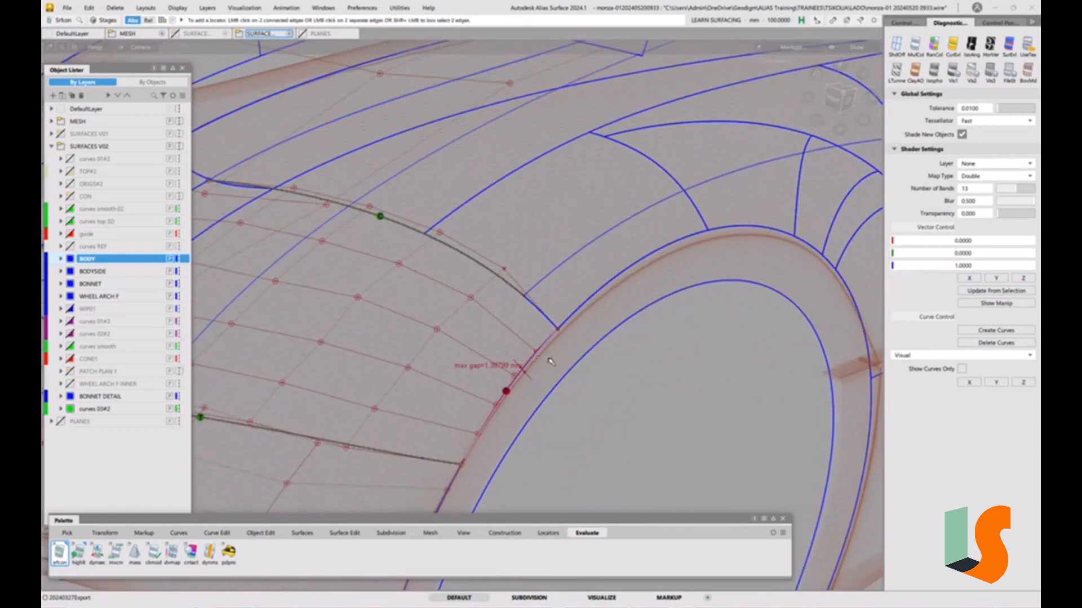
left_click_drag(545, 354, 562, 320, "ctrl+shift")
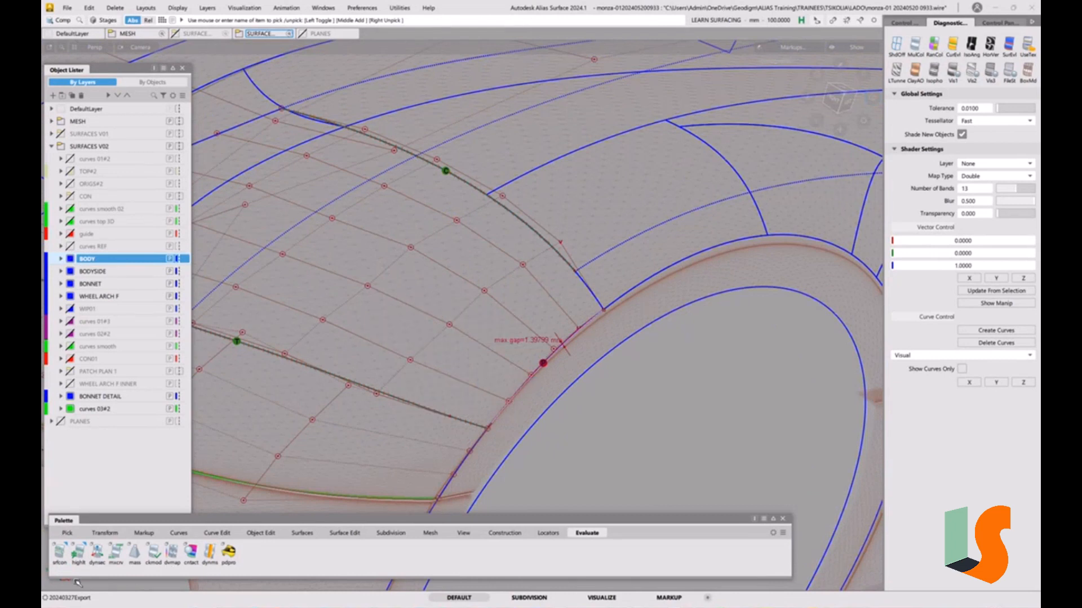
double_click(60, 553)
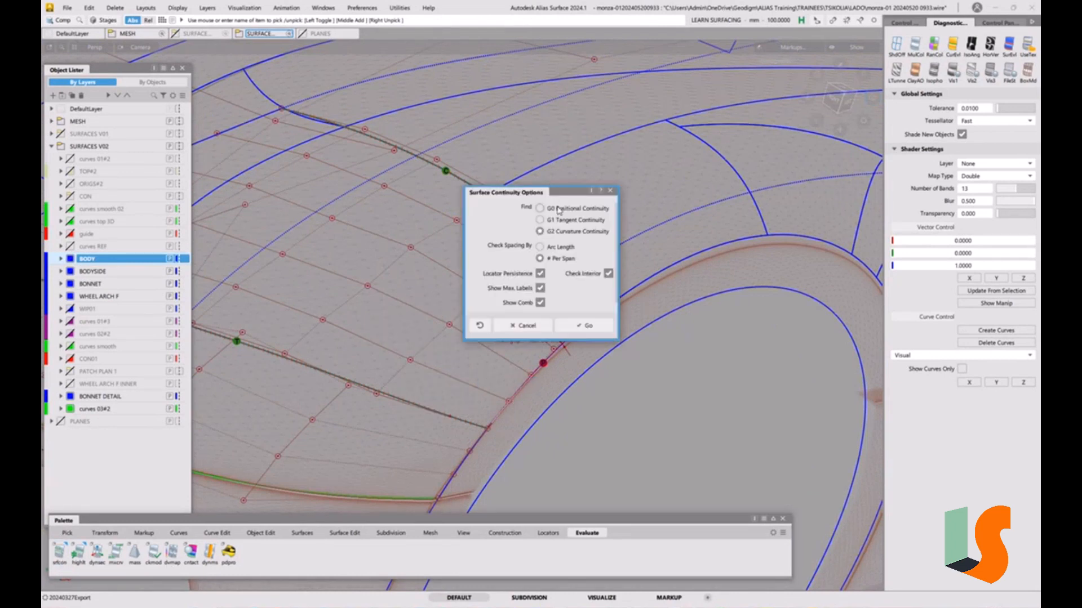
left_click(558, 209)
left_click(528, 327)
Step: Select all the front-end surfaces, delete their construction history and clear the selection
right_click_drag(571, 267, 489, 257, "alt+shift")
left_click_drag(489, 257, 478, 261, "ctrl+shift")
left_click_drag(243, 110, 842, 468)
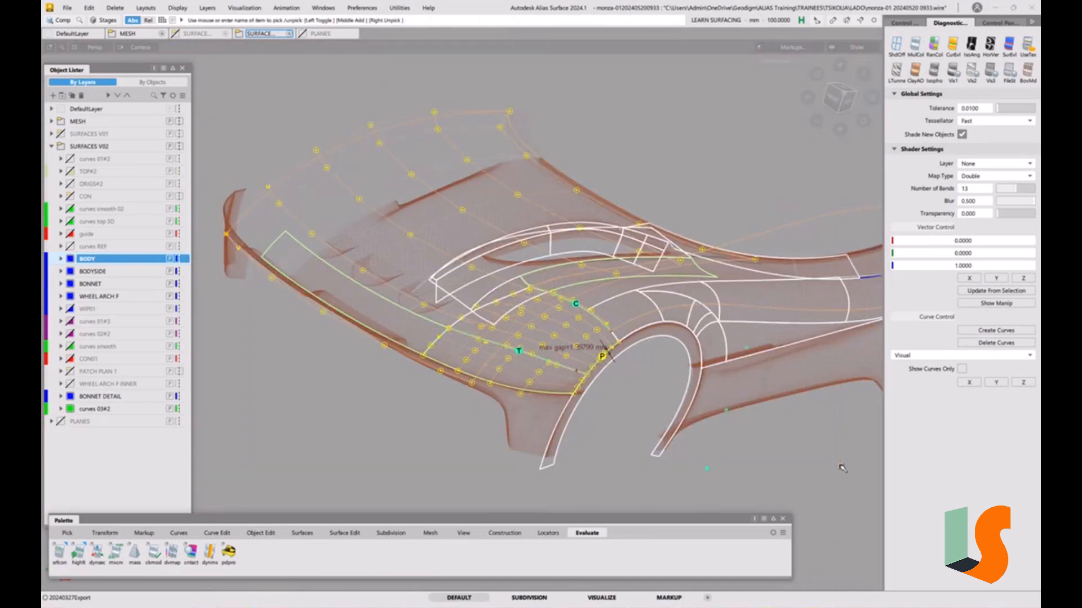
key("ctrl+h")
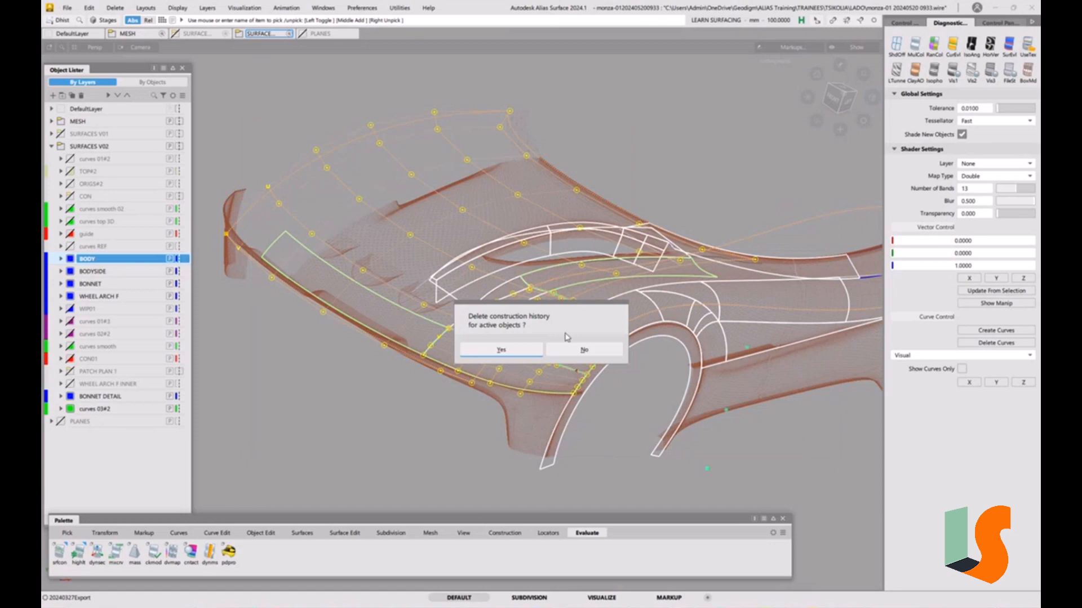
left_click(511, 353)
left_click(573, 376)
Step: Add a G2 curvature continuity check along the seam between the front nose strip's upper edge and the bonnet
right_click_drag(361, 270, 411, 255, "alt+shift")
middle_click_drag(410, 255, 580, 268, "alt+shift")
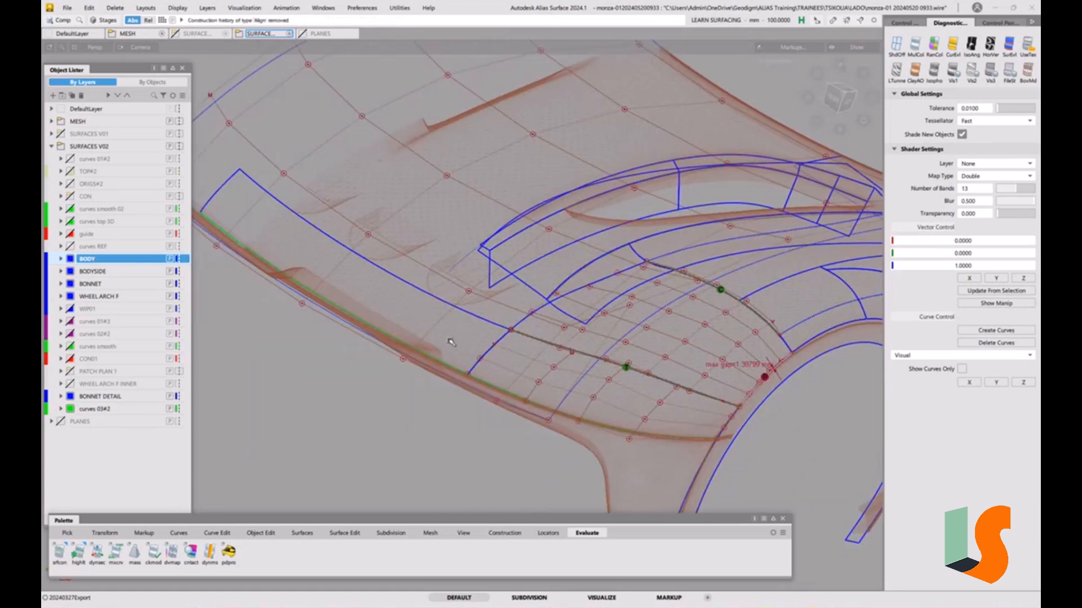
left_click_drag(433, 333, 408, 326, "ctrl+shift")
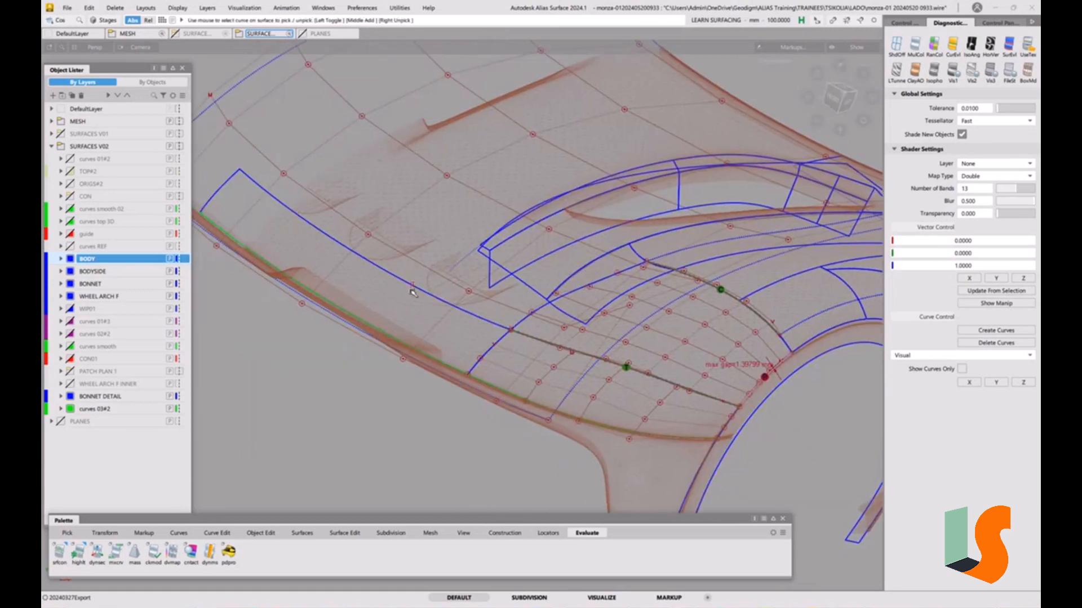
double_click(61, 554)
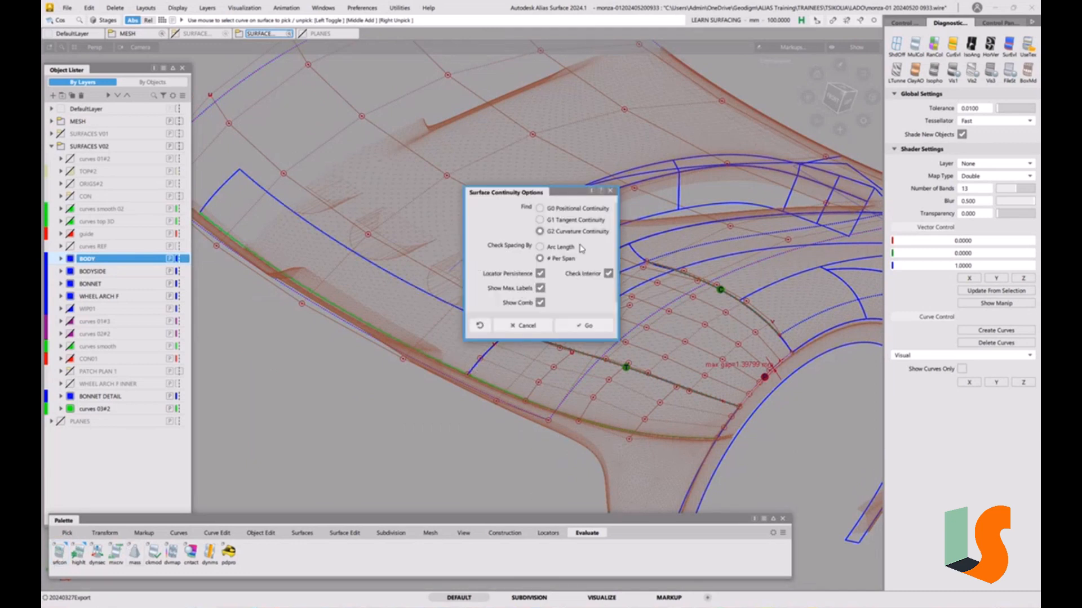
left_click(574, 325)
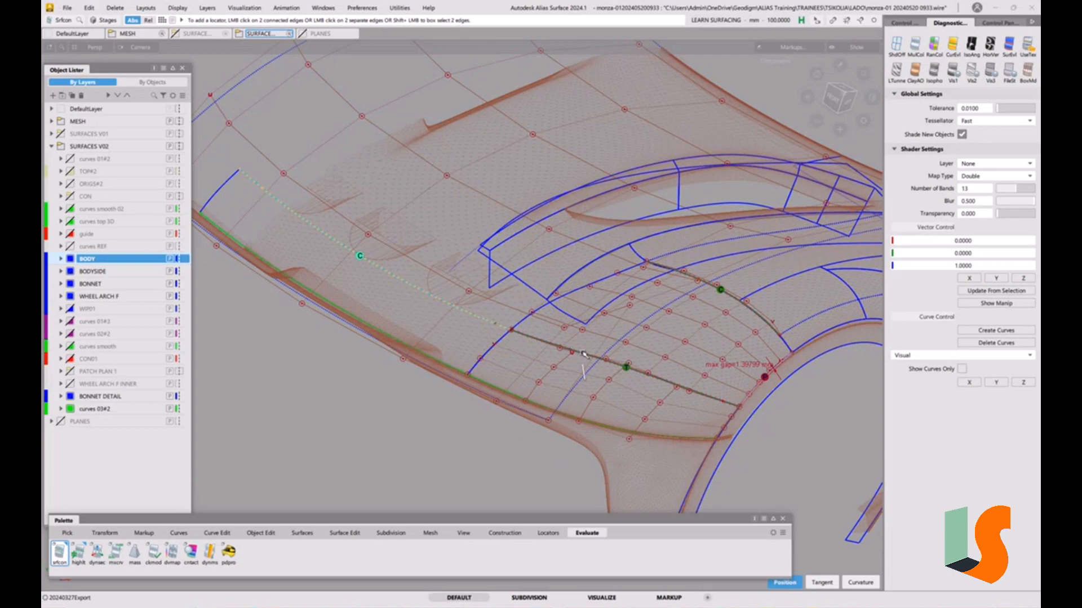
left_click(397, 282)
Step: Add a G0 positional continuity check along the seam between the rear wing surface and the wheel arch
left_click_drag(521, 377, 714, 357, "alt+shift")
right_click_drag(713, 358, 845, 429, "alt+shift")
middle_click_drag(845, 429, 708, 380, "alt+shift")
left_click_drag(701, 375, 698, 324, "ctrl+shift")
middle_click_drag(741, 297, 690, 311, "alt+shift")
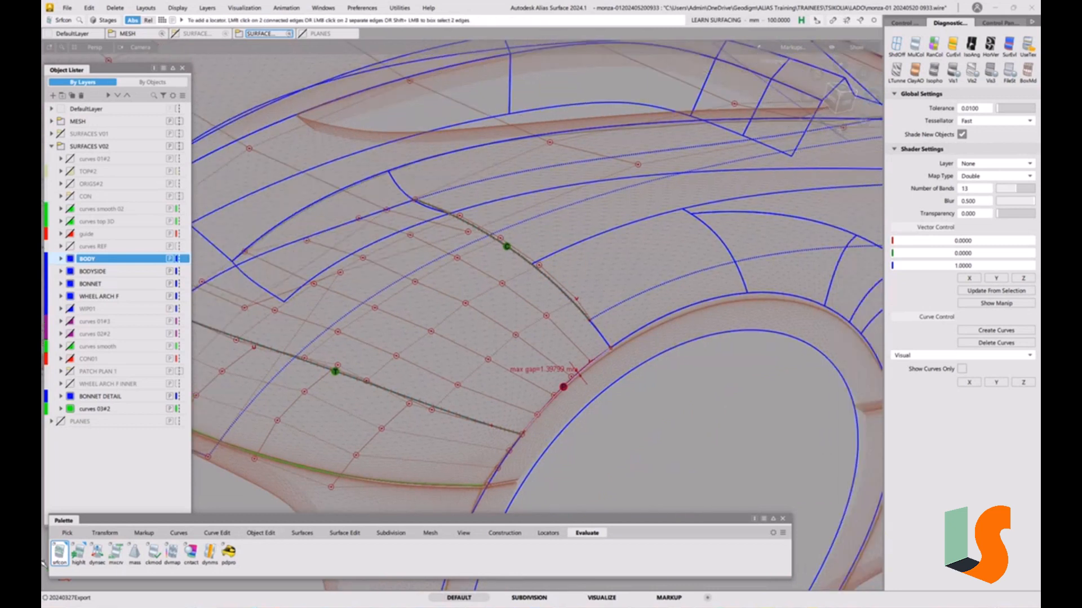
double_click(59, 555)
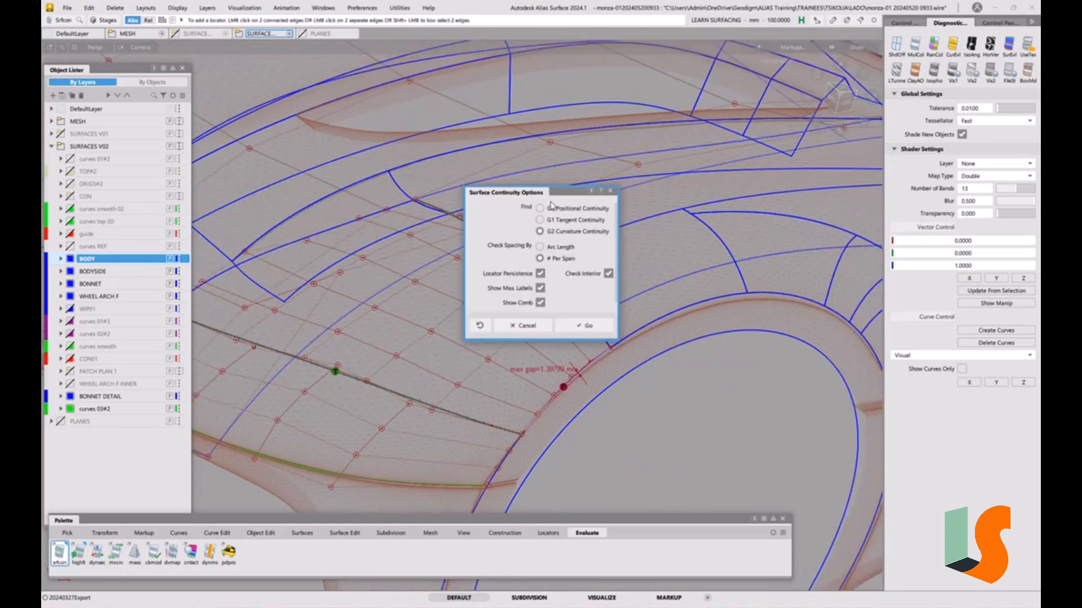
left_click(585, 326)
left_click(660, 320)
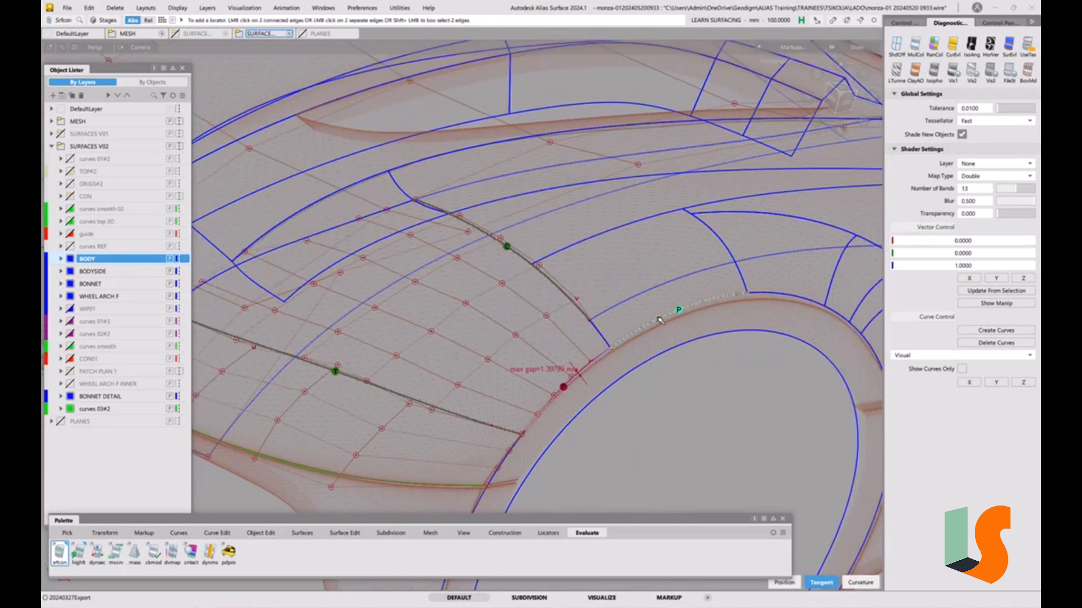
left_click(705, 317)
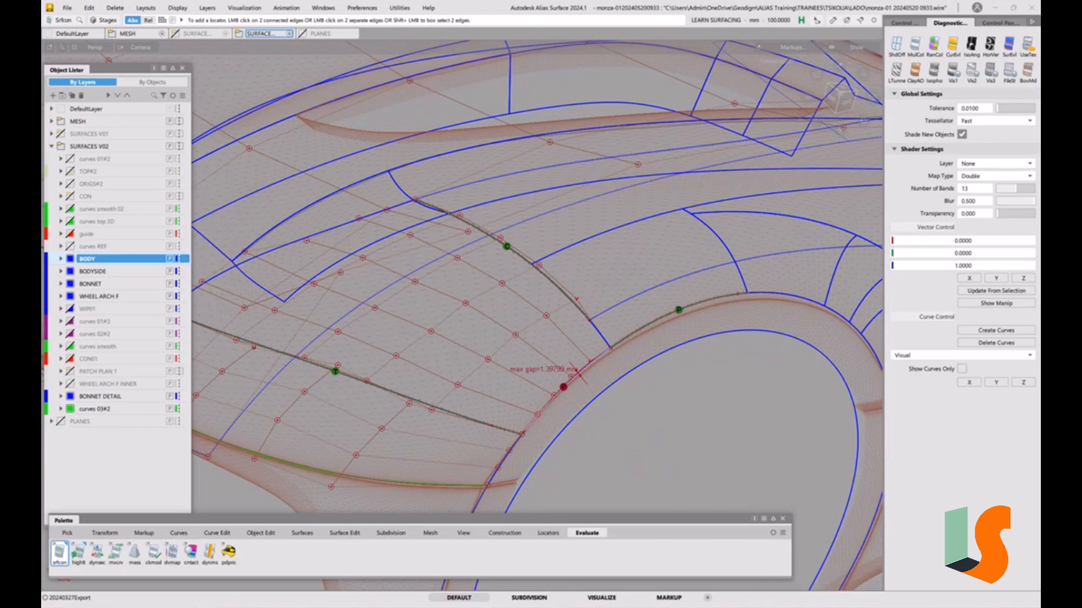
Step: Add a G2 curvature continuity check along the seam above the wheel arch, running rearwards from the front wing patch
double_click(59, 555)
left_click(539, 231)
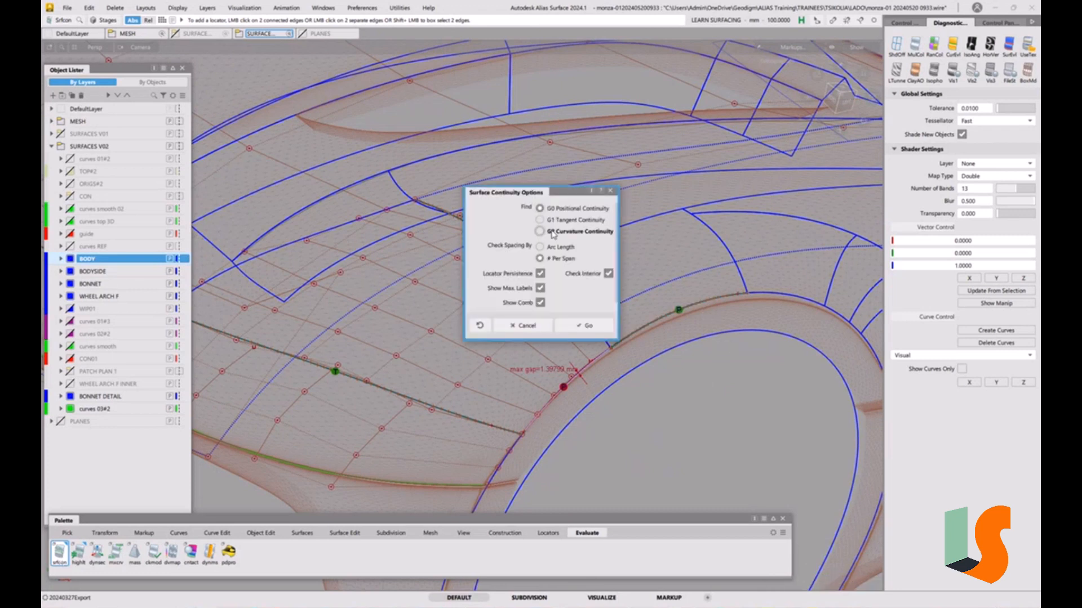
left_click(596, 329)
left_click(635, 225)
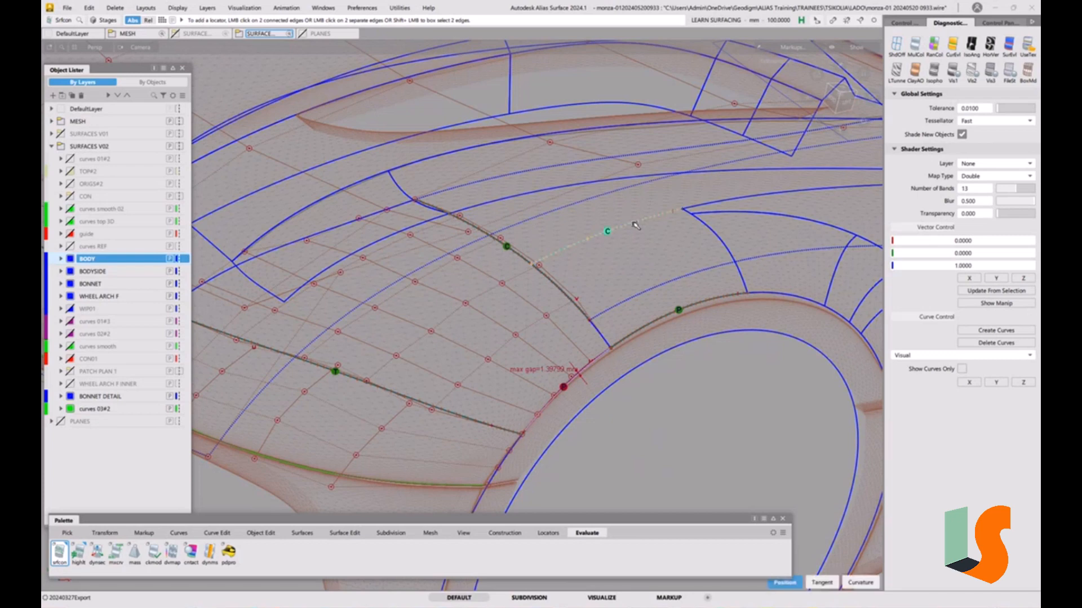
middle_click_drag(688, 239, 674, 236, "alt+shift")
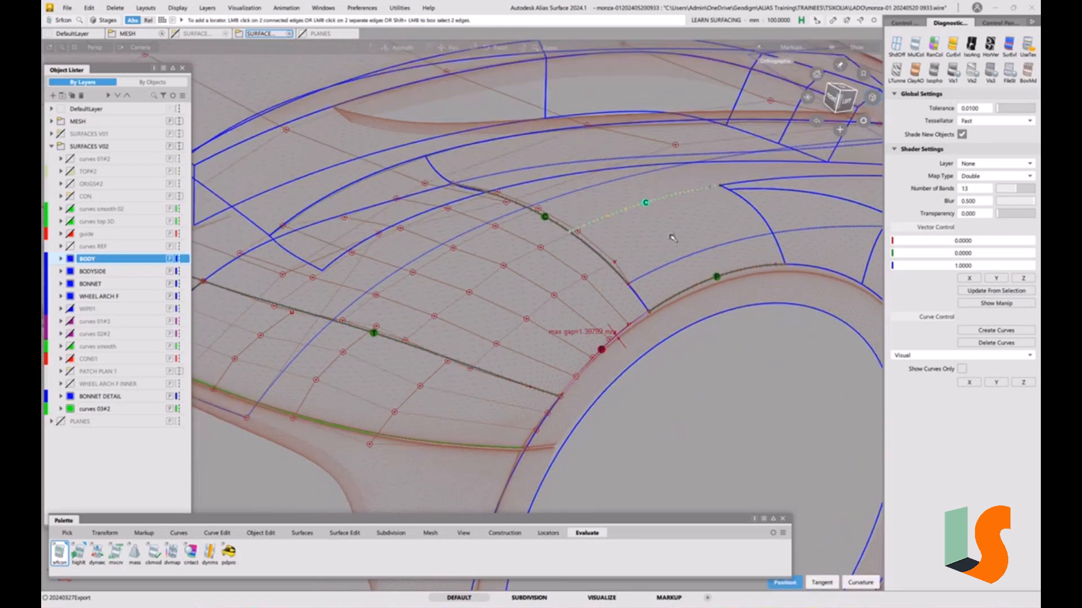
left_click_drag(675, 237, 674, 246, "alt+shift")
middle_click_drag(674, 247, 660, 286, "alt+shift")
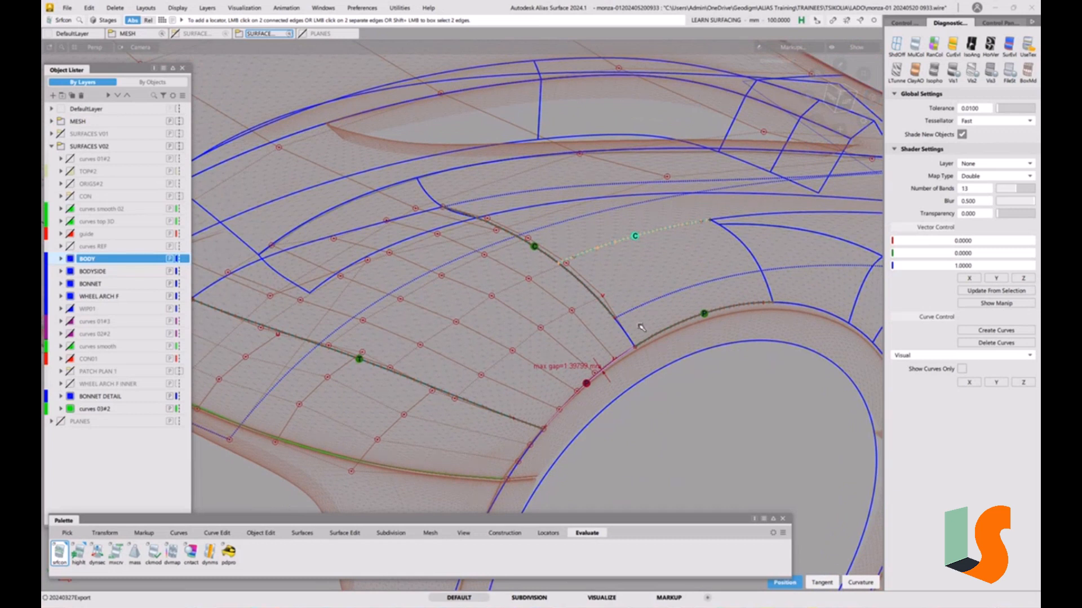
left_click_drag(652, 397, 648, 356, "ctrl+shift")
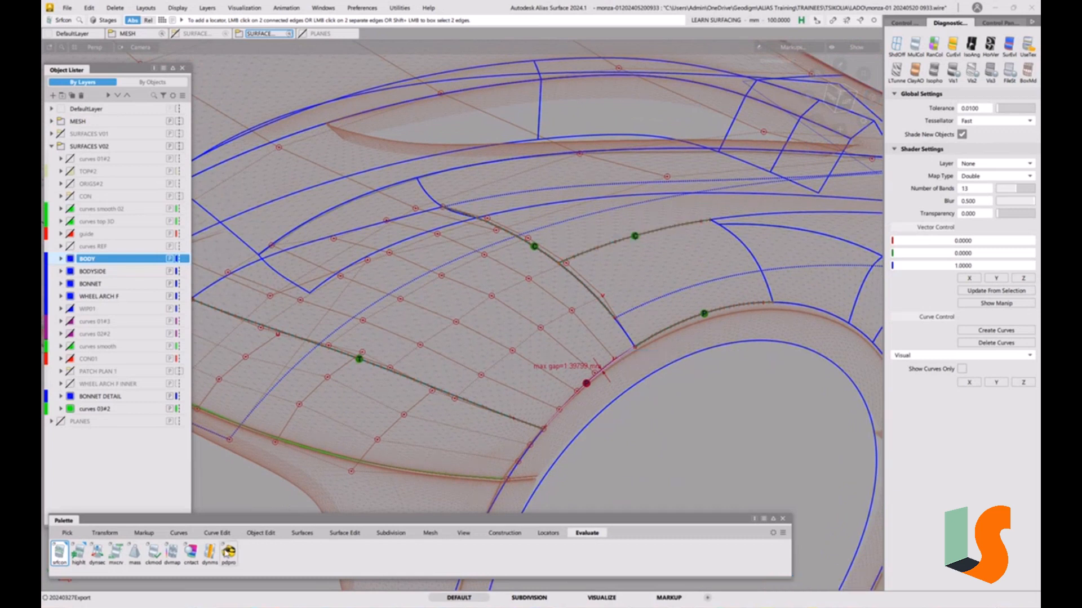
Step: Align the front wing patch's outer edge to the wheel arch edge with G0 continuity and the partial option
left_click(261, 533)
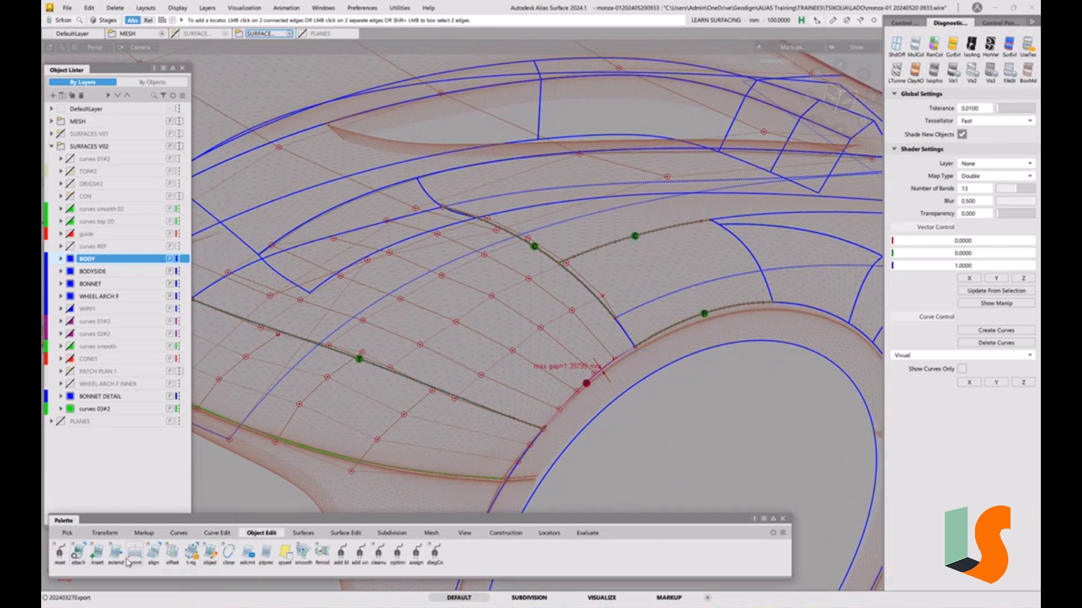
double_click(153, 553)
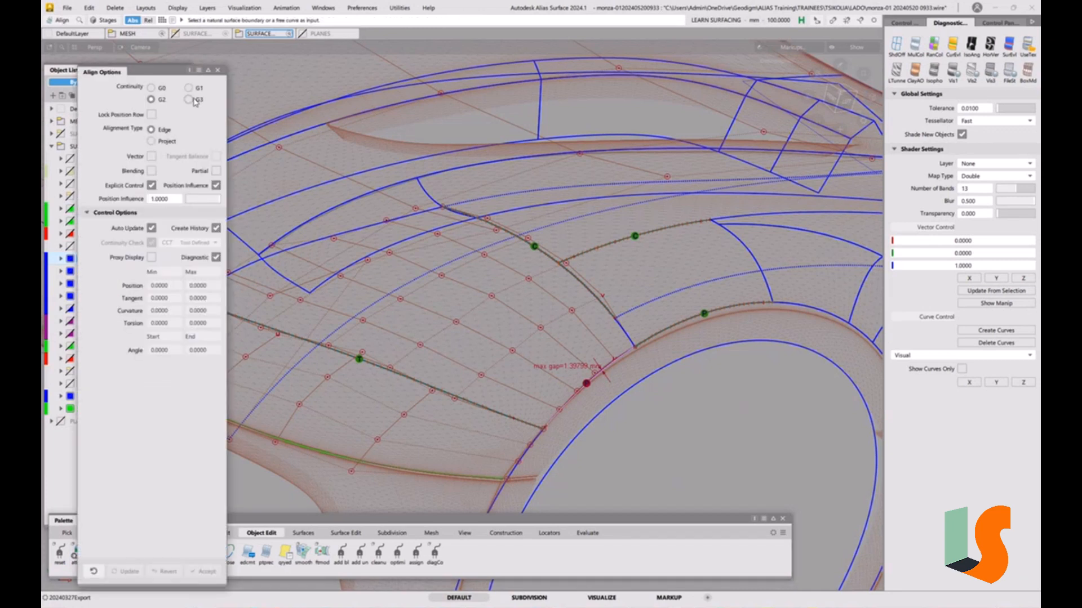
left_click(162, 89)
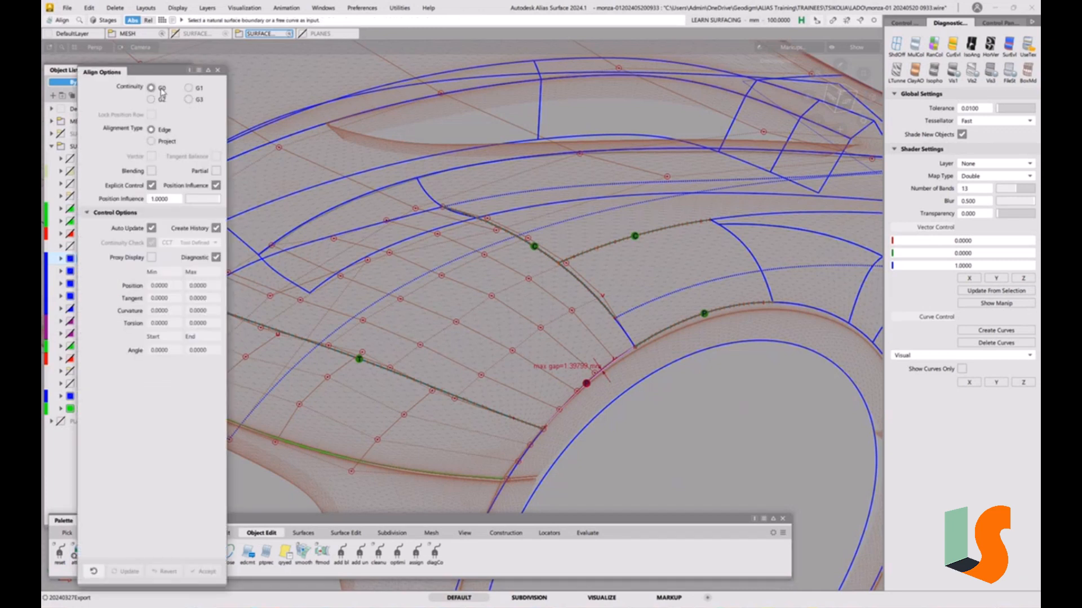
left_click(216, 171)
left_click(582, 392)
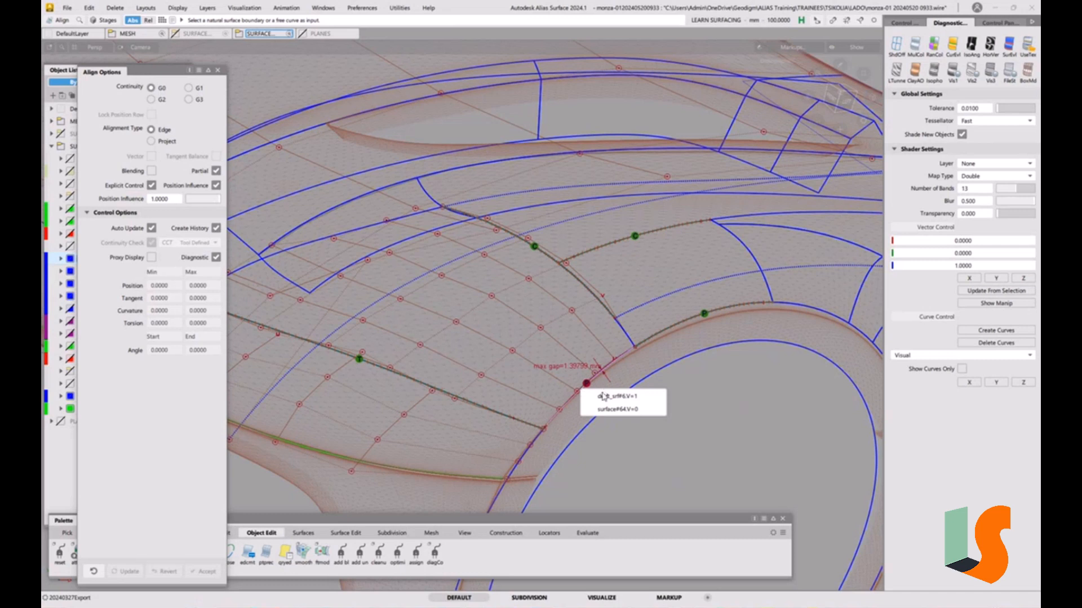
left_click(608, 409)
left_click(588, 384)
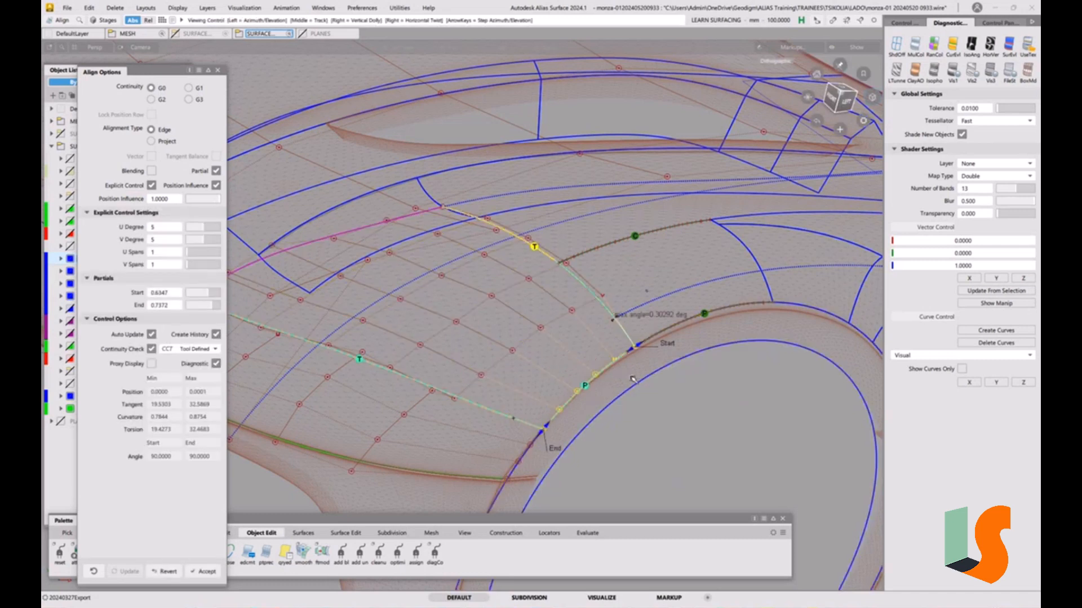
Step: Try a V degree of 6 on the aligned wing patch, restore it to 5 and finish the alignment
middle_click_drag(657, 319, 709, 317, "alt+shift")
left_click_drag(635, 330, 682, 313, "alt+shift")
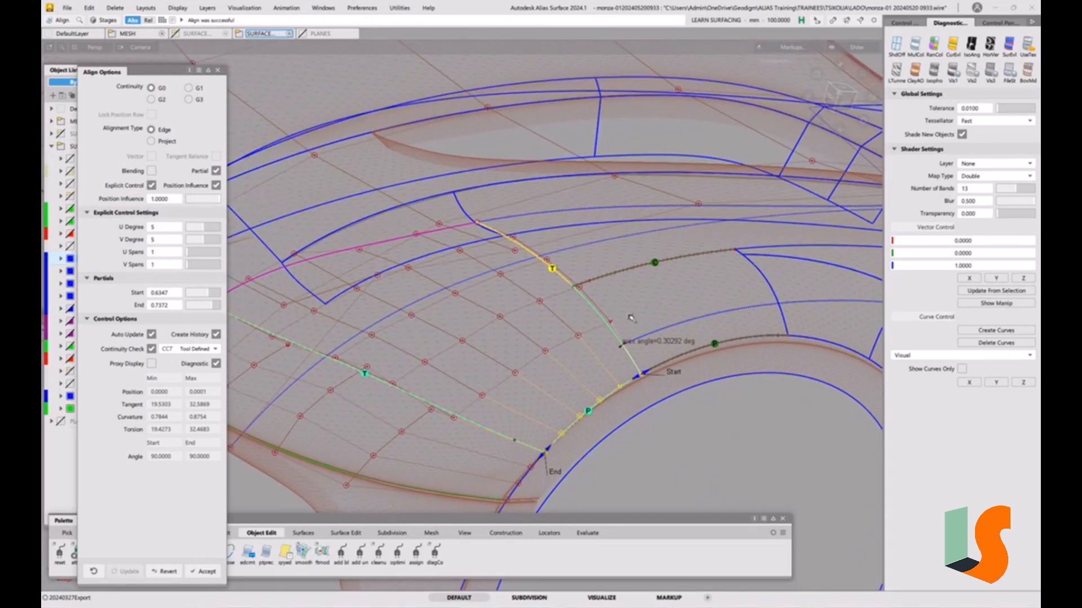
left_click(208, 238)
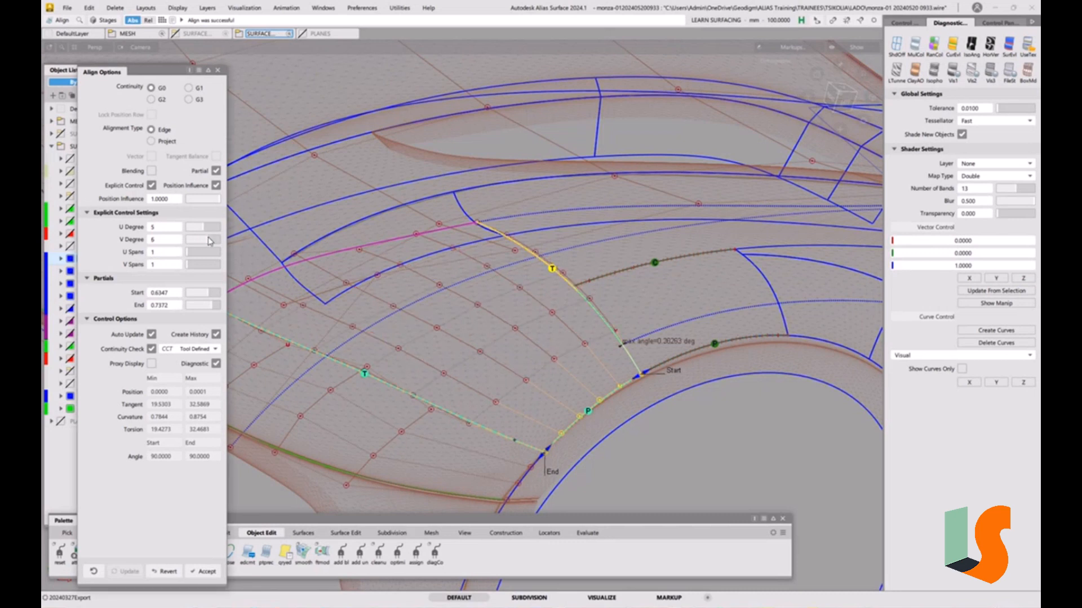
left_click(205, 242)
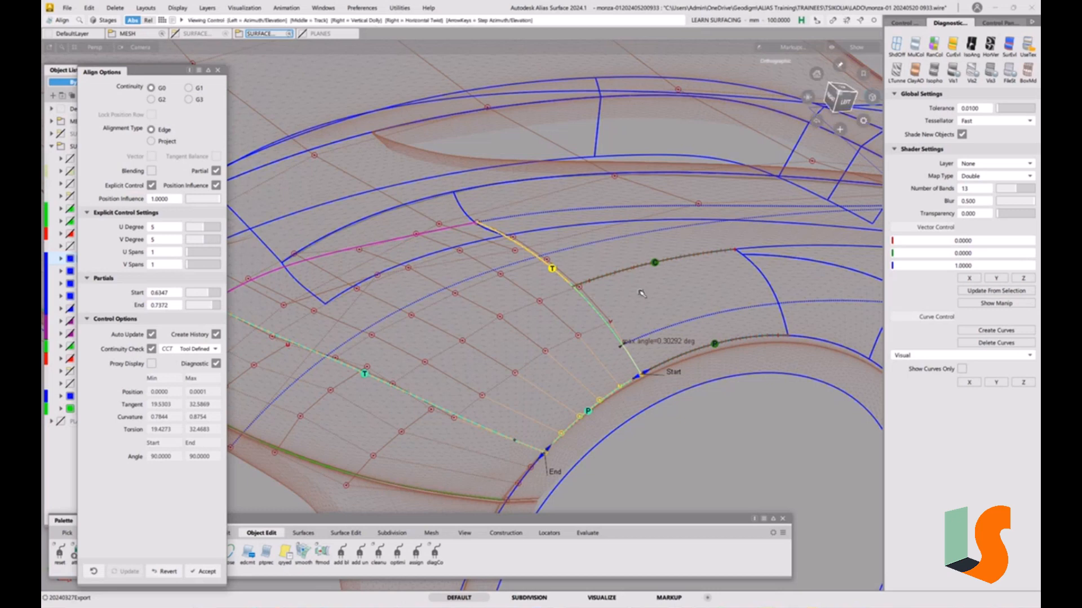
left_click_drag(593, 298, 573, 278, "alt+shift")
key("space")
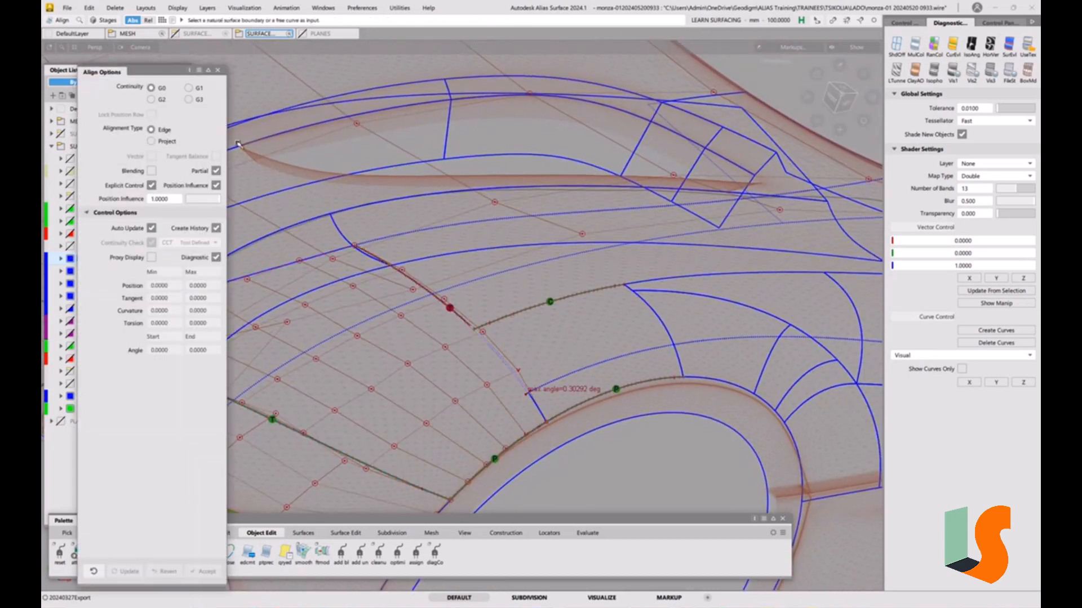
left_click(66, 8)
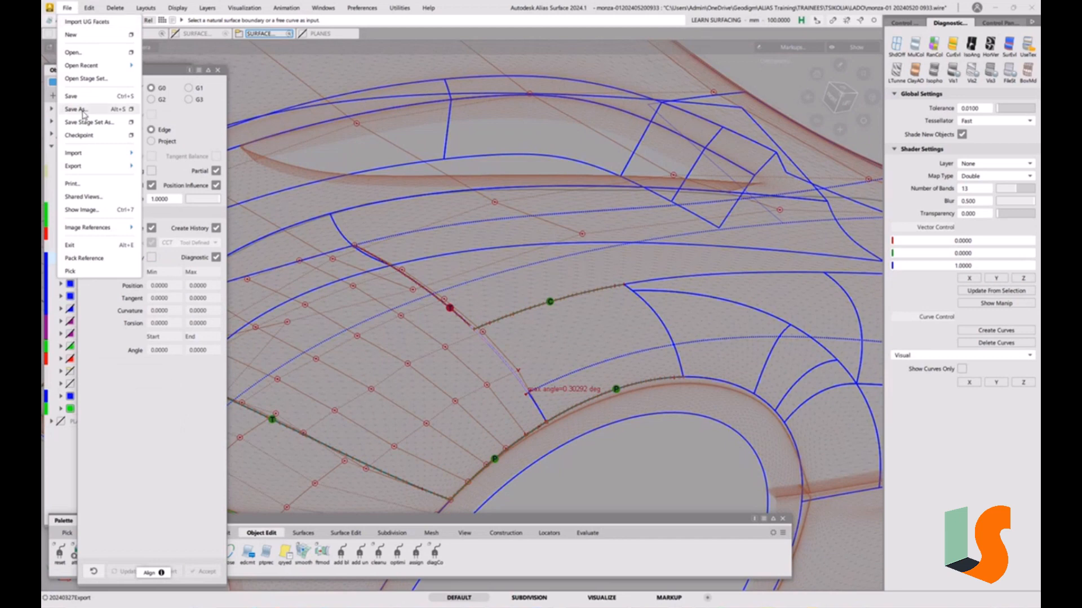
left_click(83, 110)
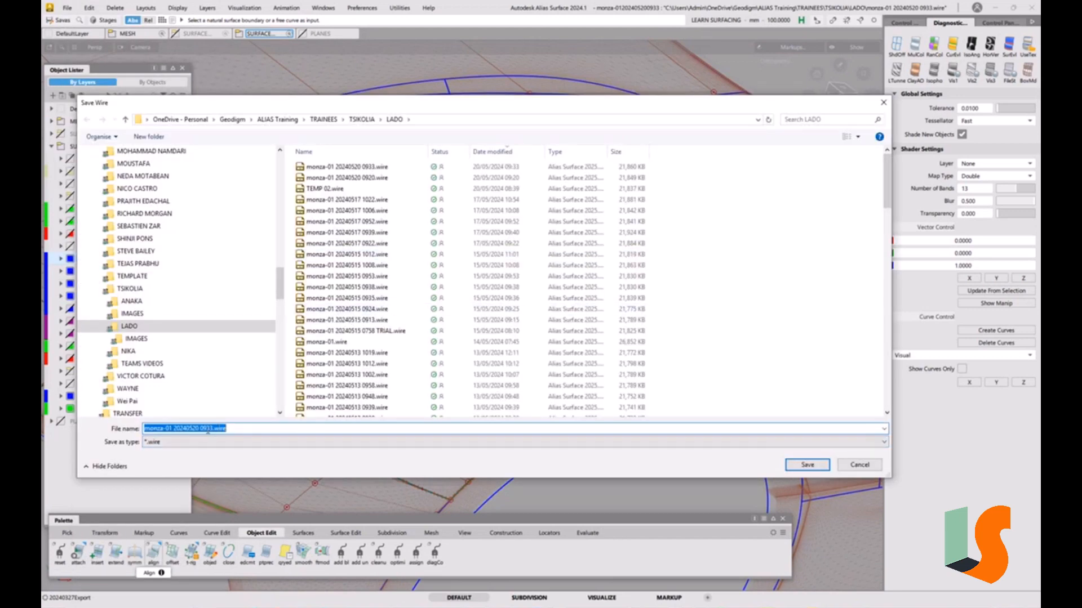
left_click_drag(206, 428, 267, 426)
type("42")
key("Return")
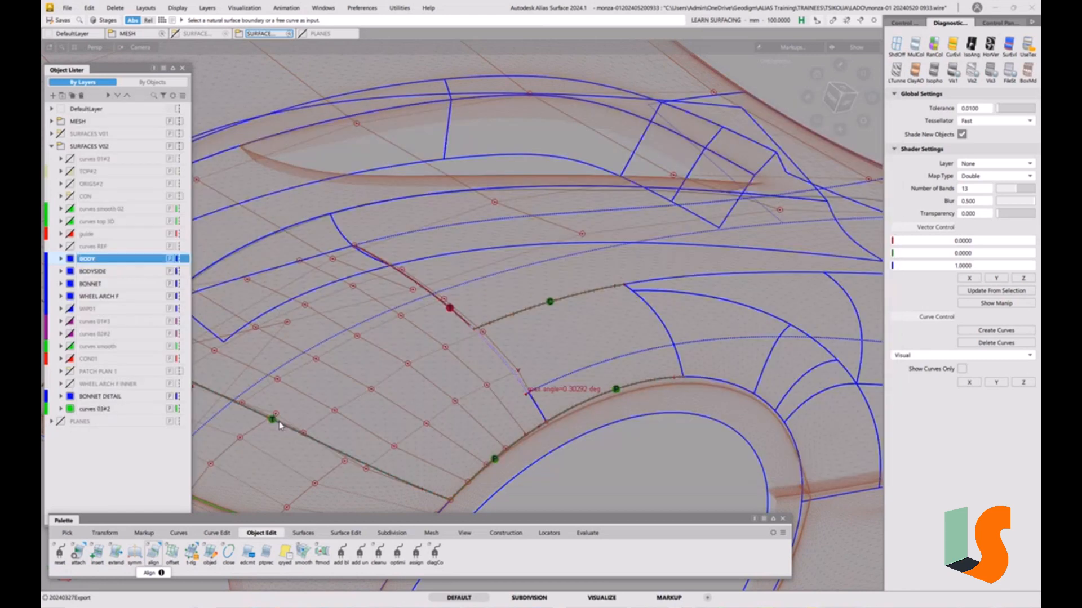
Step: Display the control vertices and hulls of the large wing surface adjoining the front wing patch and clear the selection
left_click_drag(467, 324, 460, 327, "ctrl+shift")
left_click(473, 311)
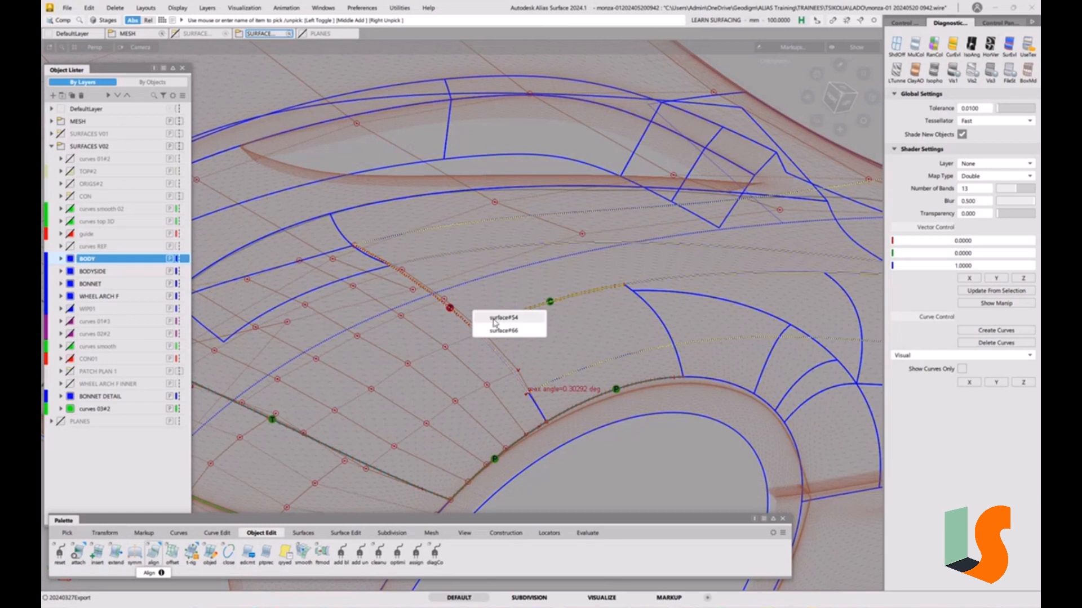
left_click(494, 320)
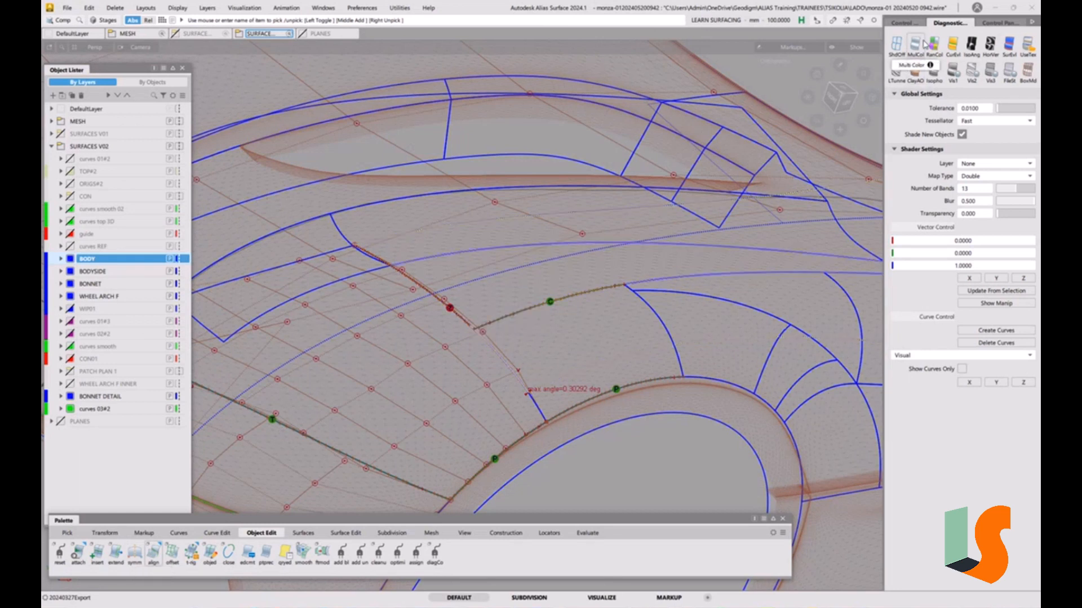
left_click(904, 23)
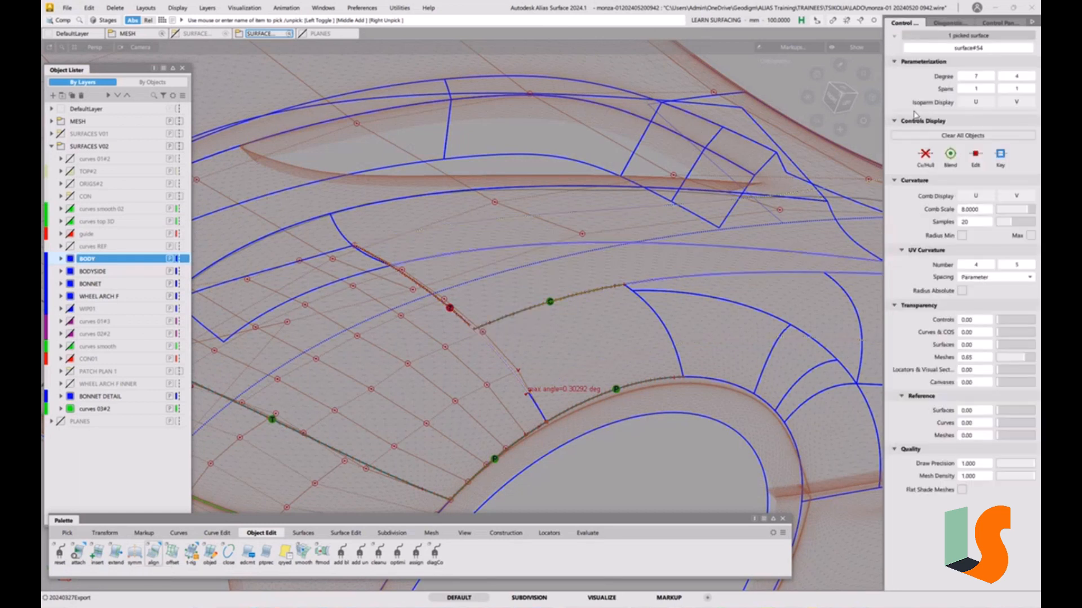
left_click(936, 163)
left_click(631, 378)
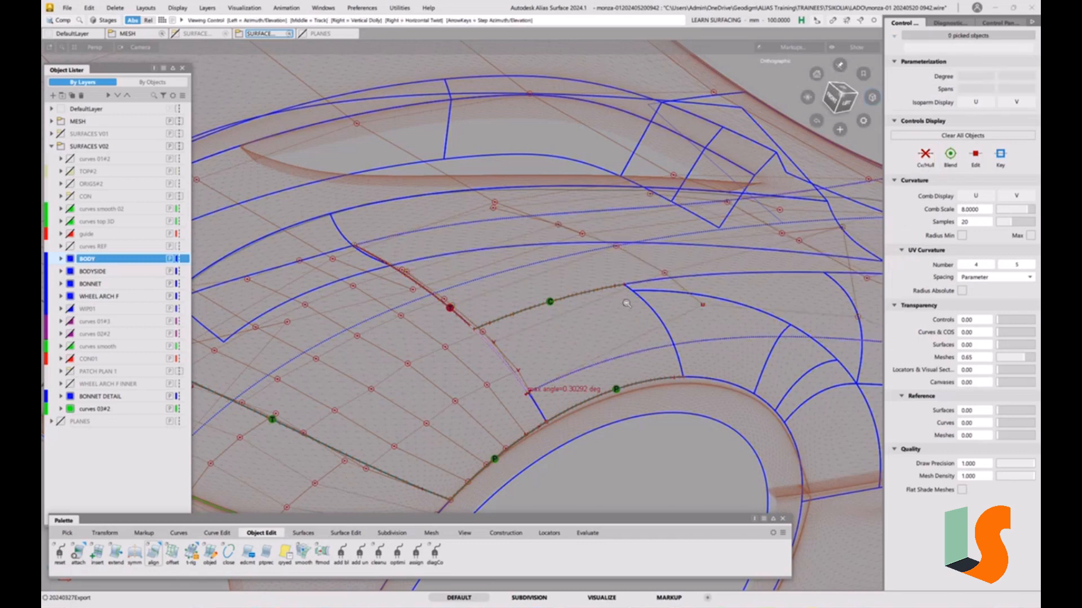
Step: Select the front wing patch and its adjoining wing surface to compare their control points across the seam, and clear the selection
right_click_drag(631, 378, 592, 374, "alt+shift")
left_click_drag(592, 375, 583, 364, "alt+shift")
left_click_drag(498, 383, 475, 393, "ctrl+shift")
left_click(473, 360)
left_click(525, 327)
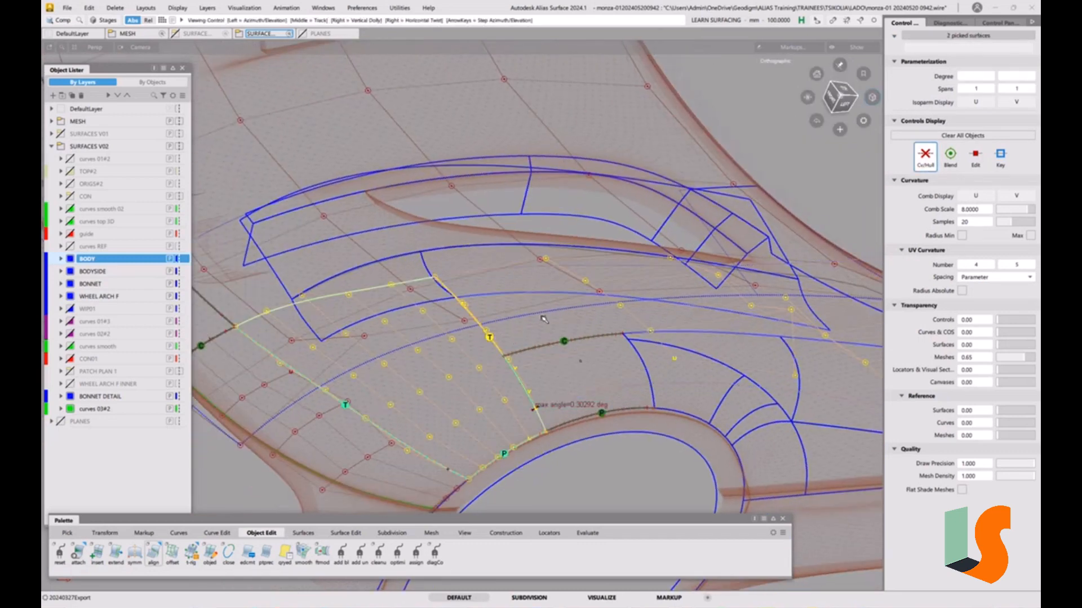
right_click_drag(699, 337, 674, 341, "alt+shift")
middle_click_drag(674, 341, 586, 357, "alt+shift")
left_click(586, 358)
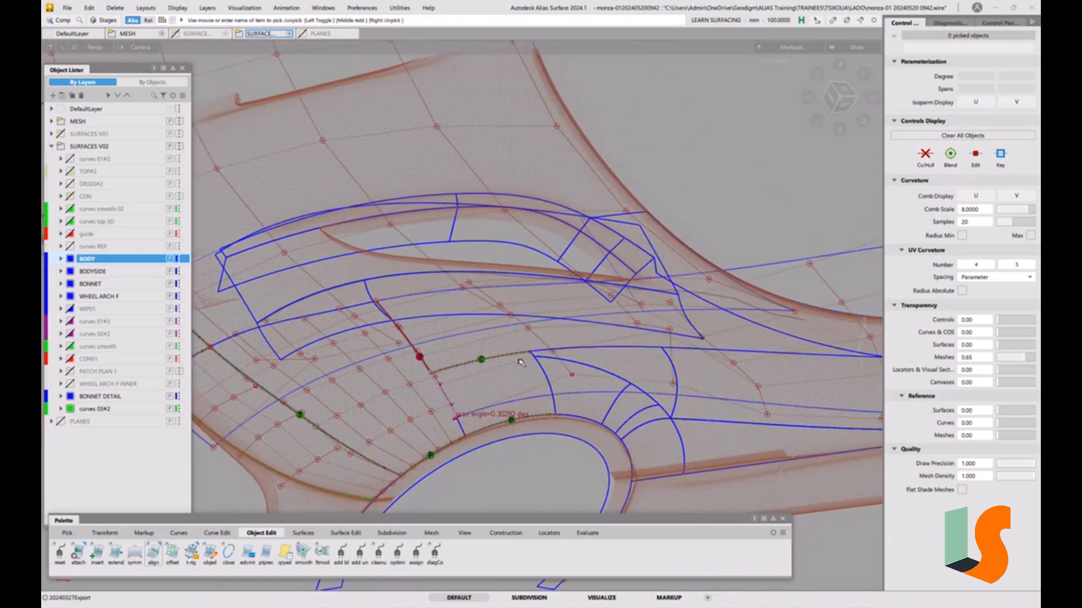
left_click_drag(586, 358, 605, 308, "alt+shift")
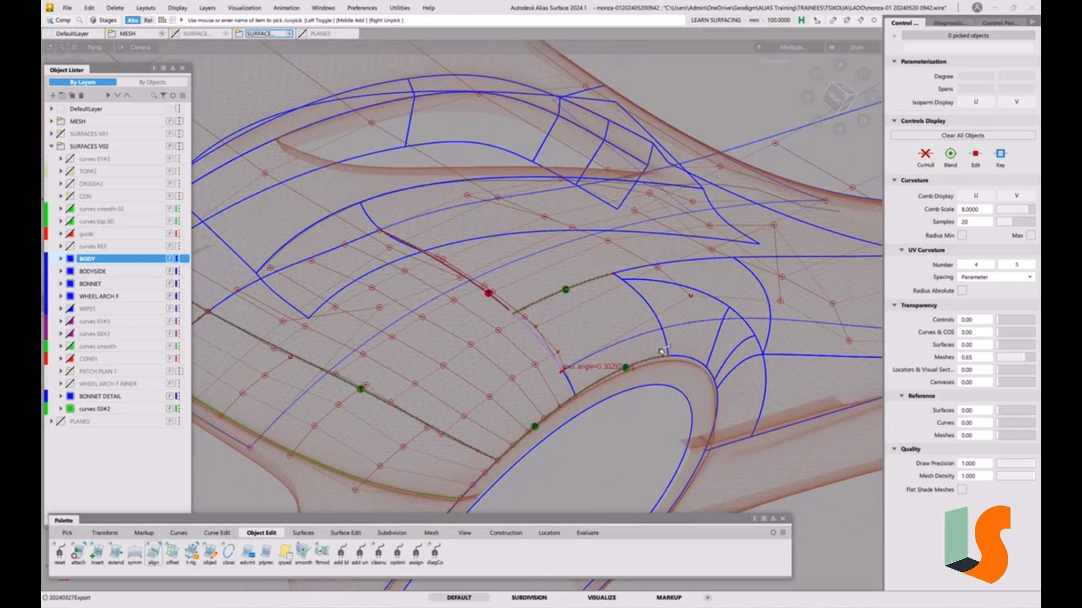
Step: Display the CVs and hulls of the fillet surface above the front wheel arch
left_click(635, 355)
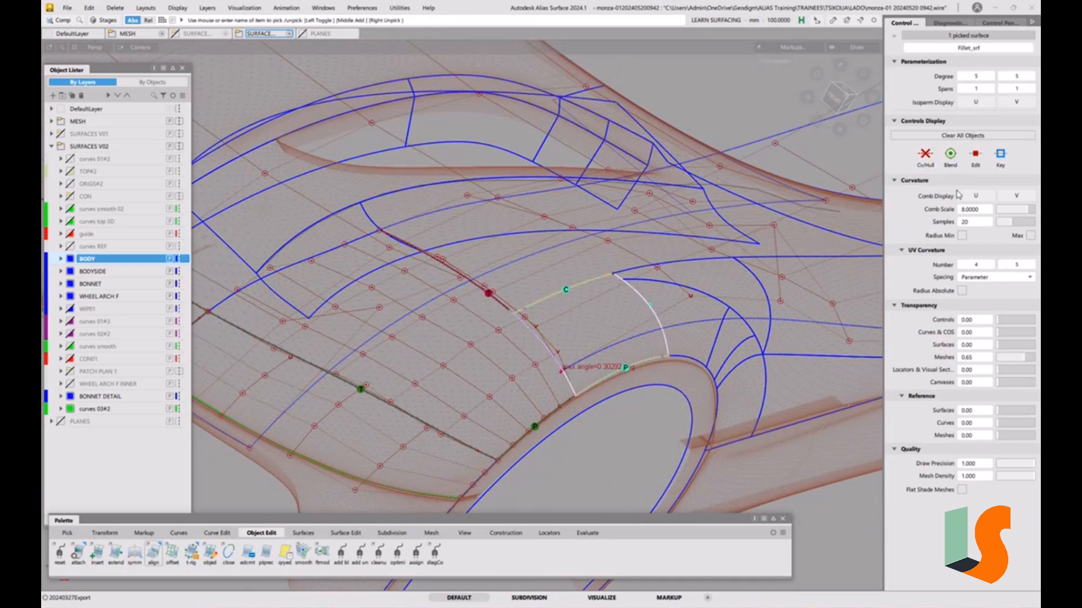
left_click(926, 163)
left_click(672, 401)
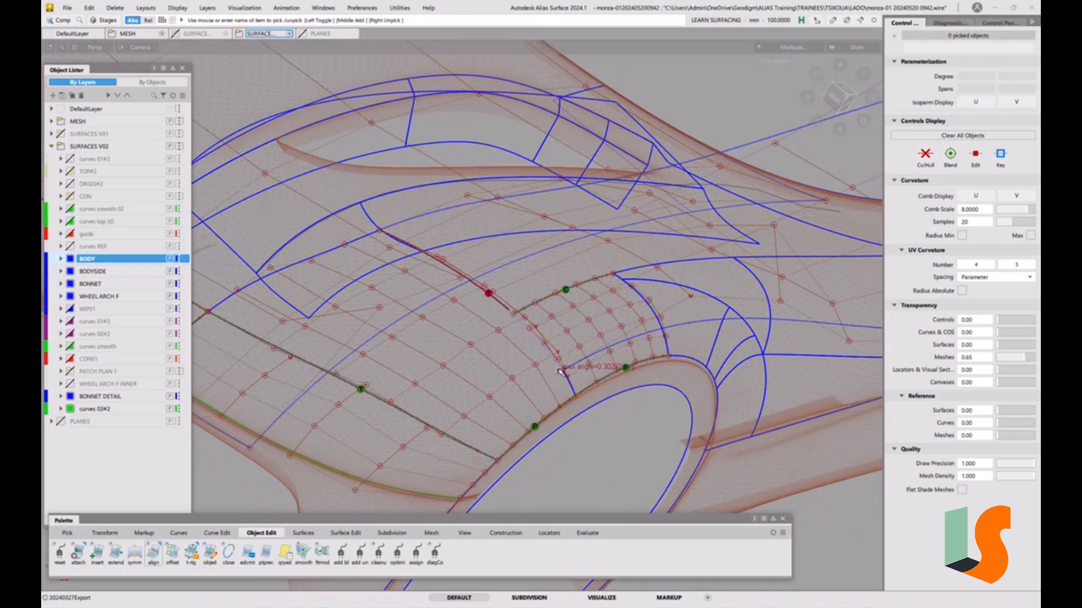
Step: Isolate the front fender panel and the overlapping surfaces that meet its rear edge
middle_click_drag(505, 321, 538, 303, "alt+shift")
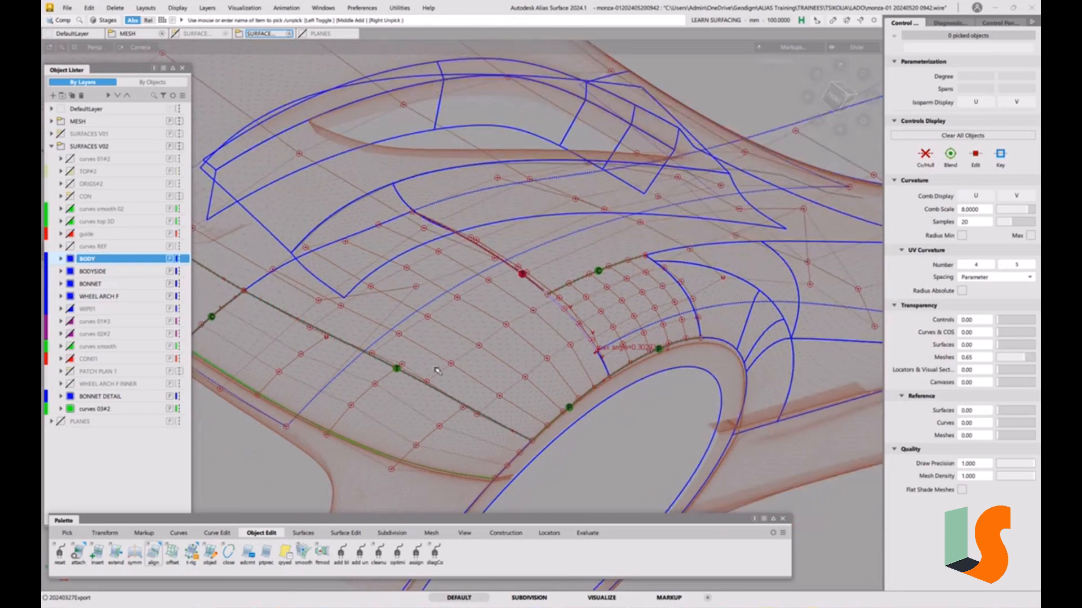
key("1")
key("1")
mouse_move(582, 332)
left_mouse_down("alt+shift")
mouse_move(544, 329)
mouse_move(582, 322)
left_mouse_up("alt+shift")
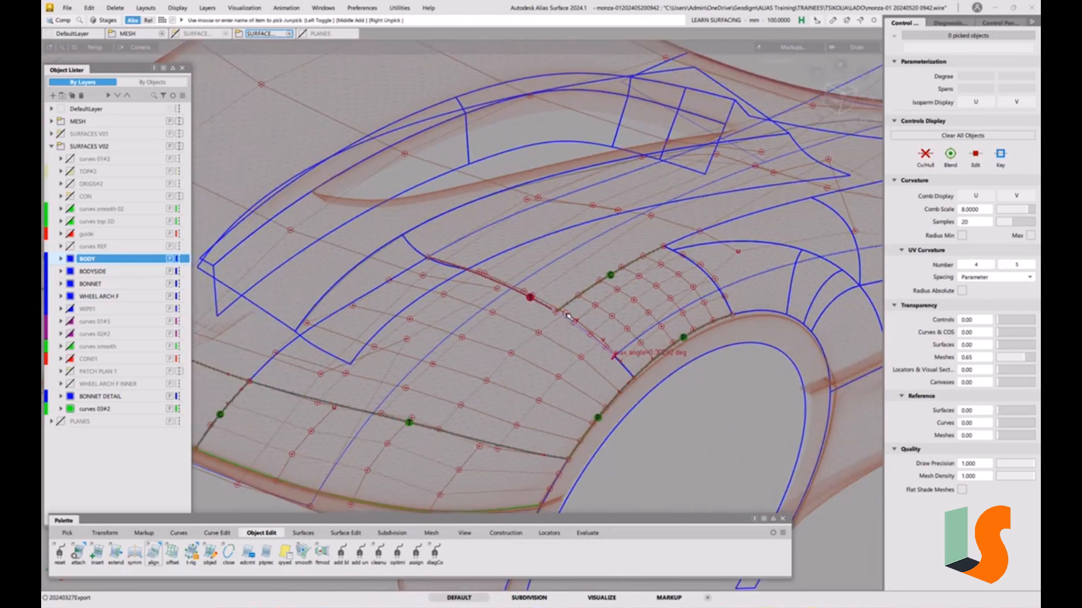
right_click_drag(580, 383, 531, 345, "alt+shift")
left_click_drag(531, 348, 504, 363, "ctrl+shift")
left_click_drag(528, 297, 528, 319)
key("alt+h")
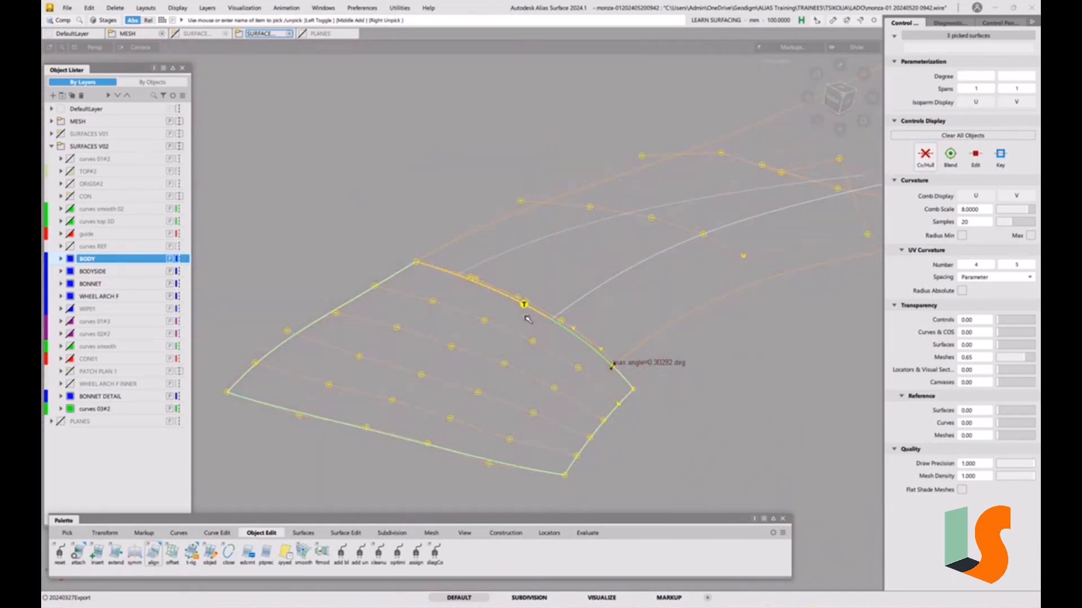
Step: Paste duplicates in place of the overlapping surfaces behind the front fender panel
key("F10")
key("F10")
mouse_move(684, 368)
left_mouse_down("ctrl+shift")
mouse_move(688, 325)
mouse_move(726, 306)
left_mouse_up("ctrl+shift")
key("ctrl+v")
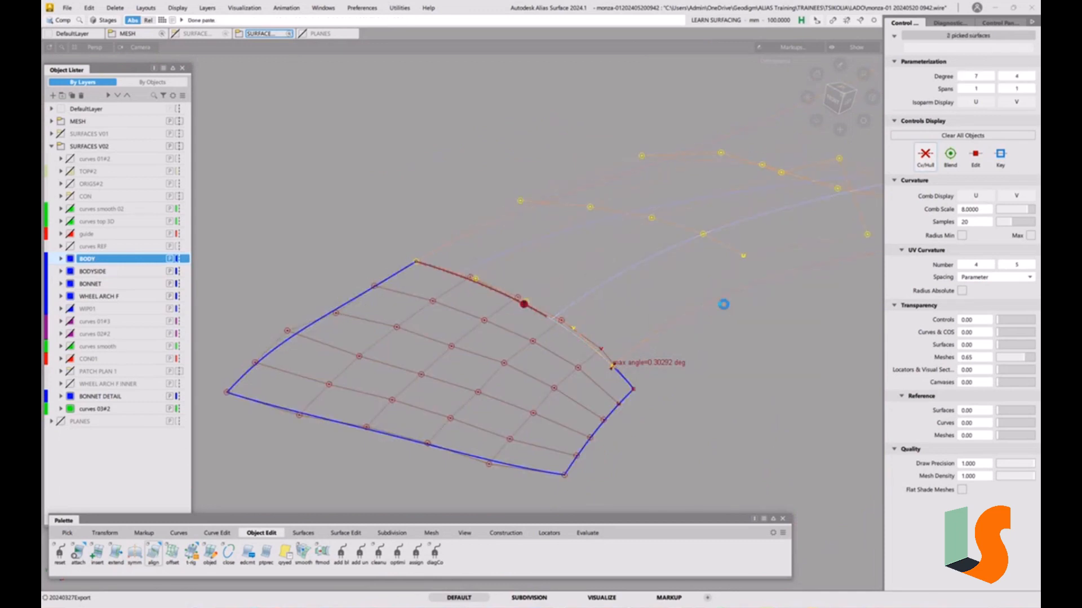
Step: Try to extend the surface behind the fender panel from its lower edge
key("ctrl+e")
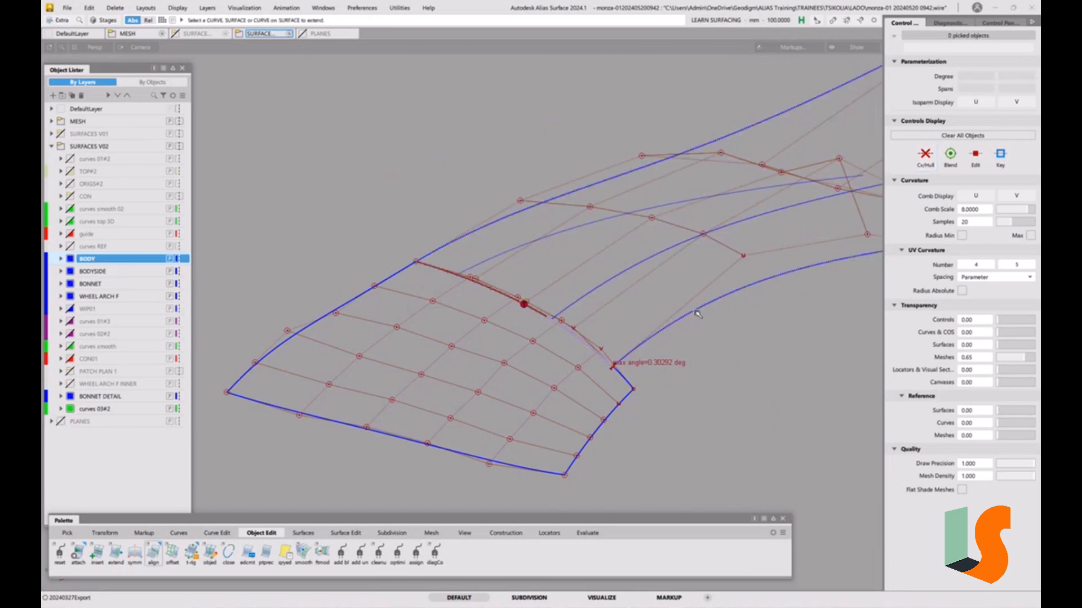
left_click(696, 312)
left_click(720, 347)
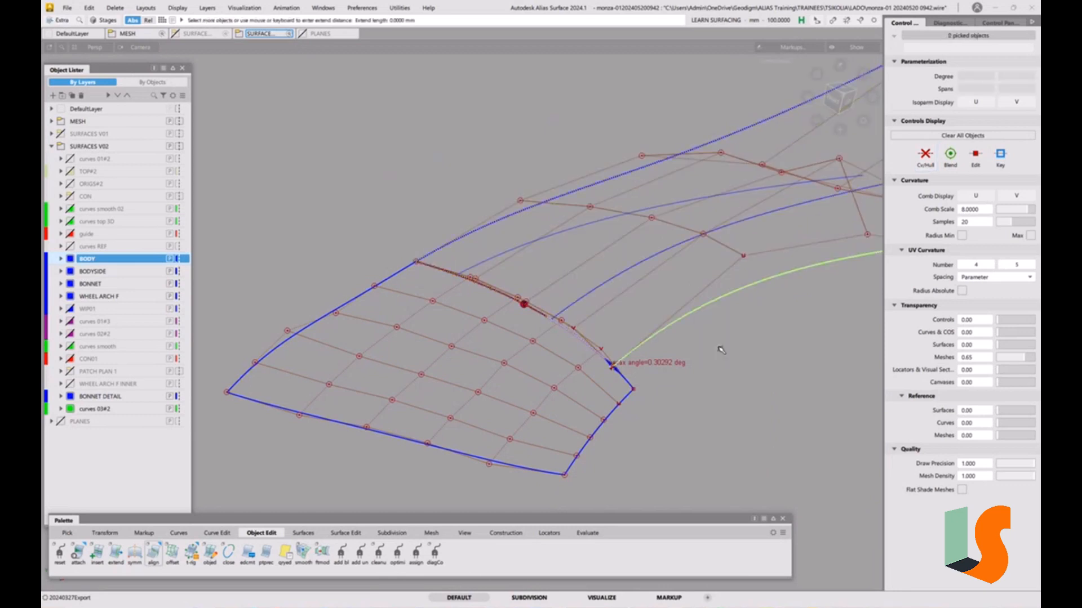
Step: Select overlapping surfaces behind the fender panel one by one, starting with surface#68, and delete the unwanted ones
left_click_drag(720, 348, 694, 360, "ctrl+shift")
left_click(703, 310)
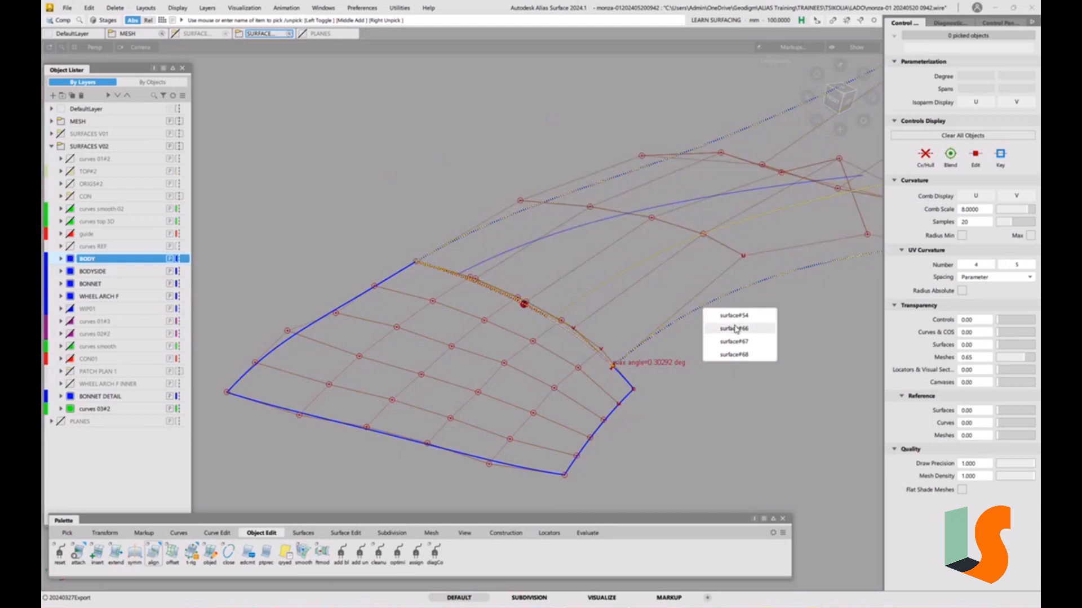
left_click(738, 353)
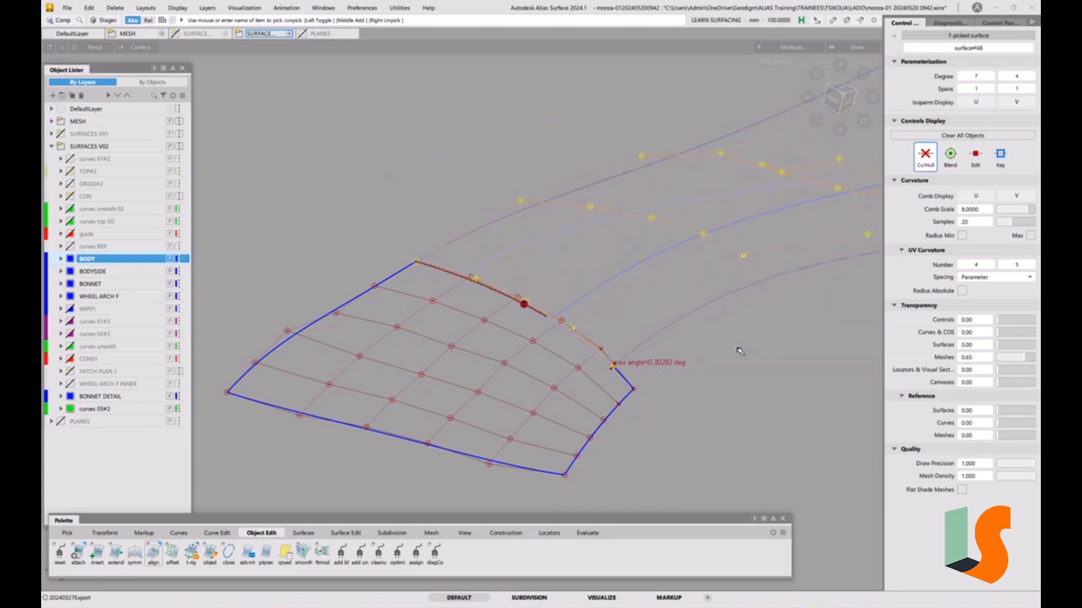
left_click(729, 297)
left_click(757, 331)
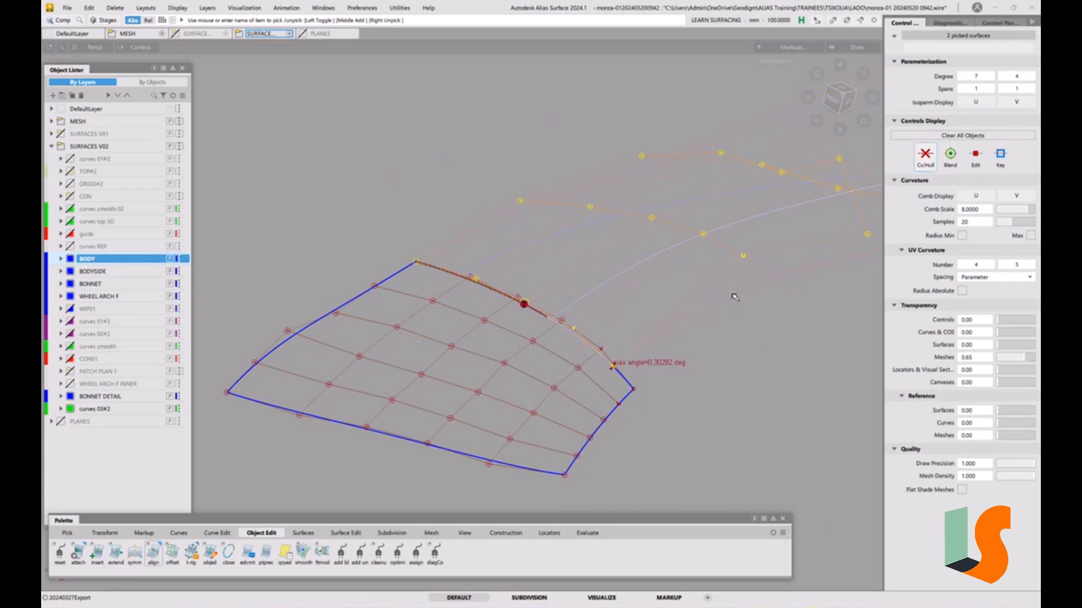
left_click(734, 296)
left_click(757, 317)
left_click(531, 344)
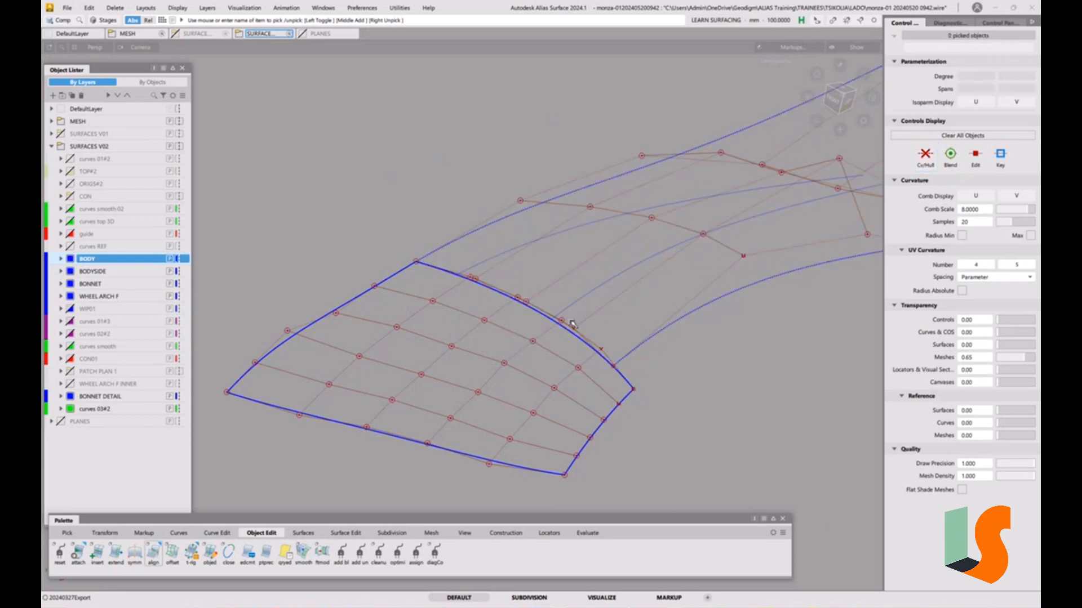
Step: Check the surface continuity along the front fender panel's rear edge with a comb and maximum labels
left_click(587, 533)
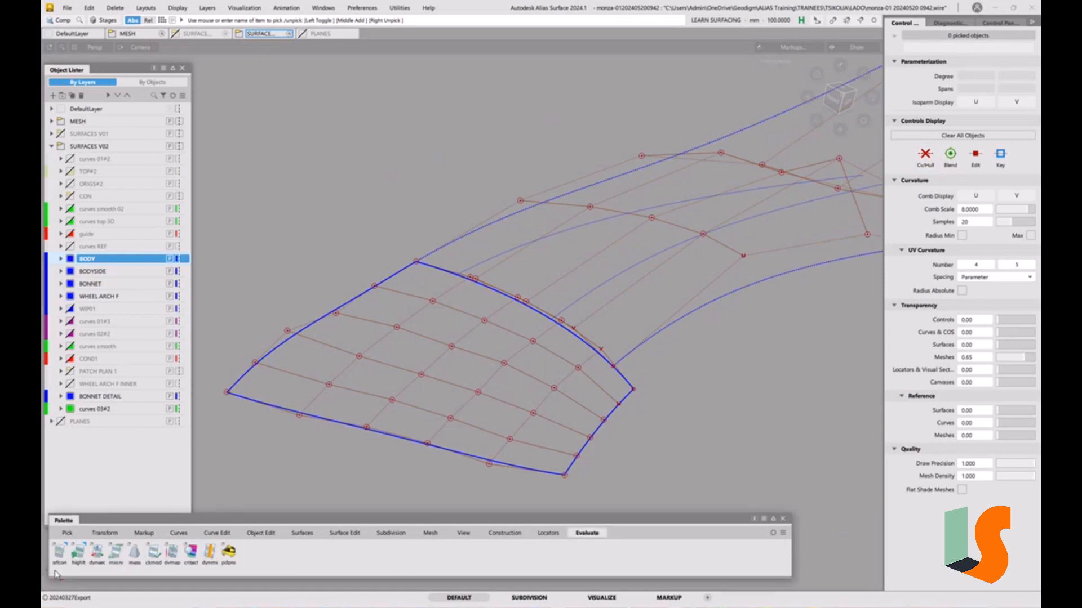
double_click(59, 551)
left_click(588, 325)
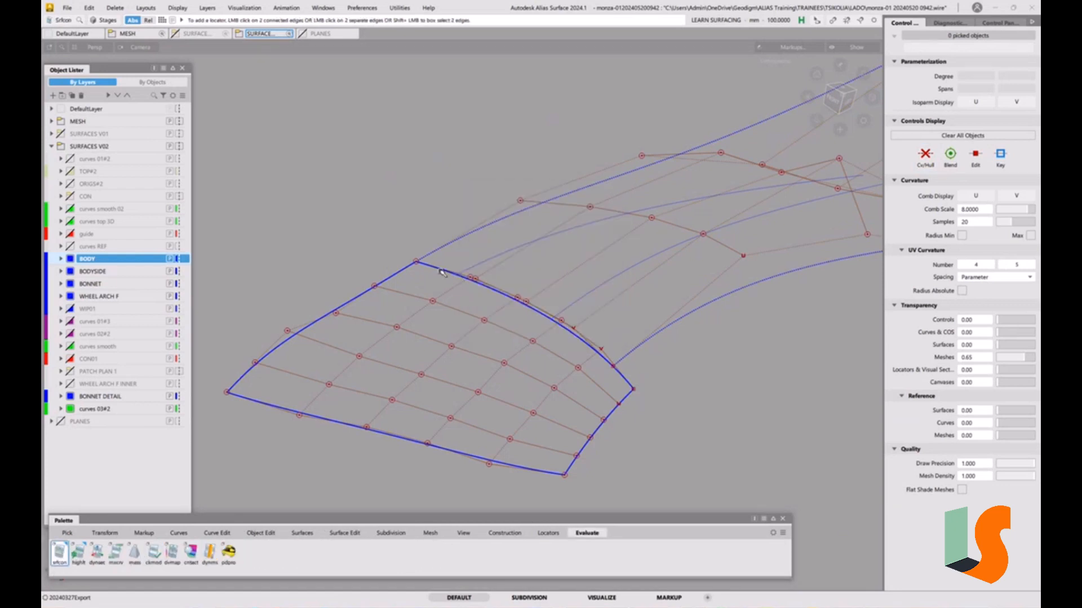
left_click(441, 273)
left_click_drag(441, 273, 549, 385, "alt+shift")
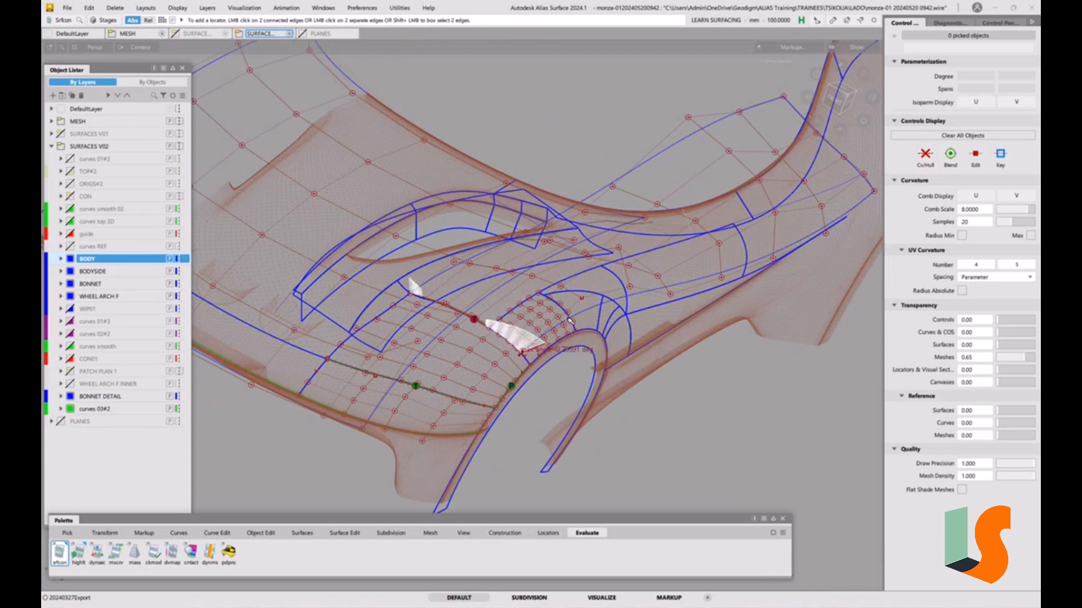
Step: Check the surface continuity along the upper edge of the fillet patch above the wheel arch, keeping the existing options
double_click(61, 558)
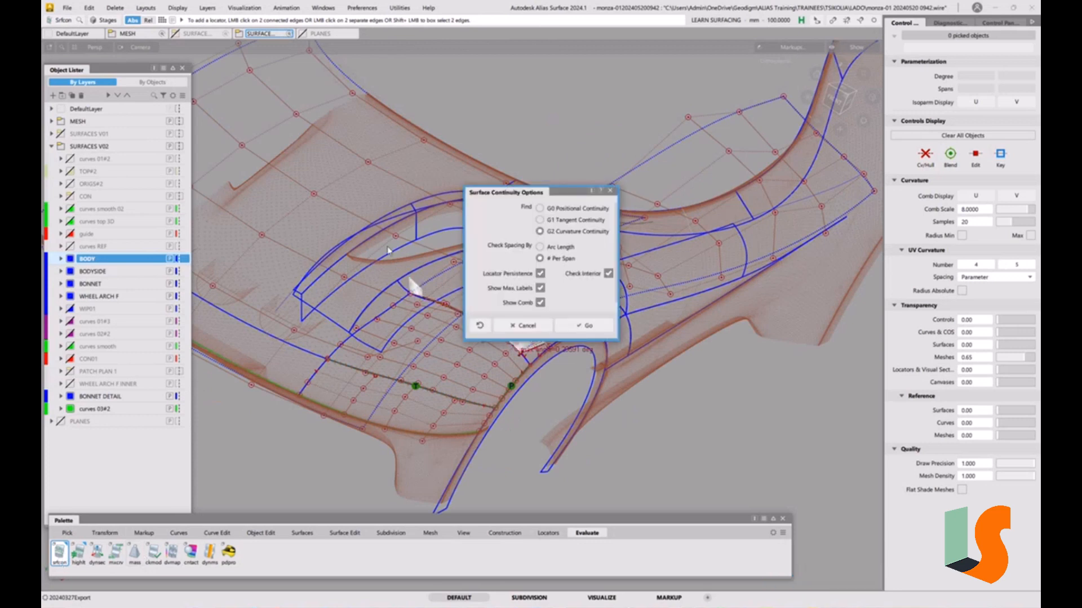
left_click(586, 326)
left_click(516, 308)
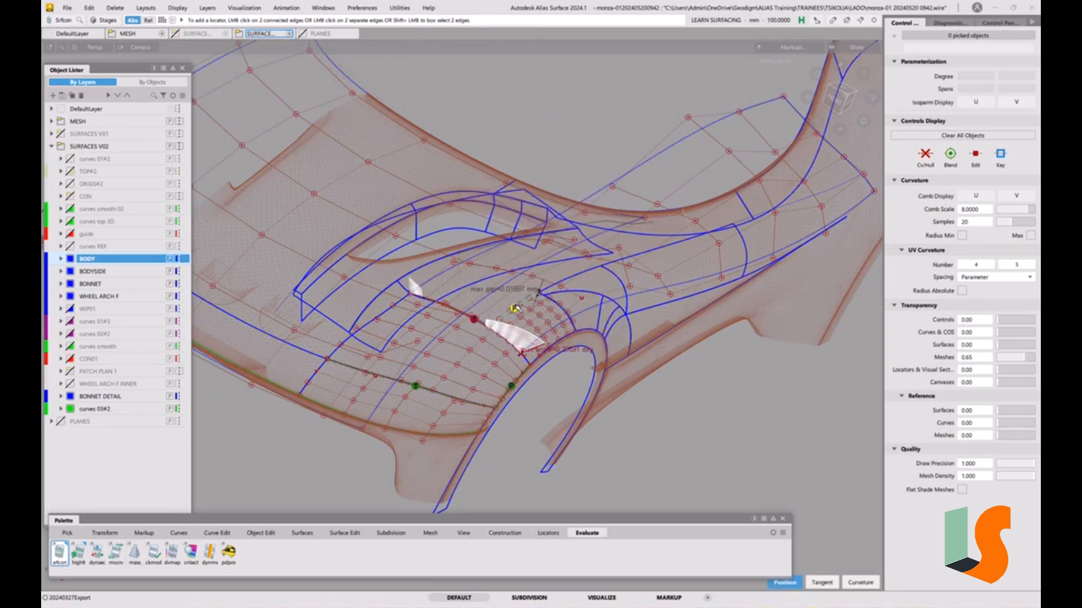
left_click(554, 357)
Step: Reopen the most recent wire file, deleting all current stages
left_click(67, 7)
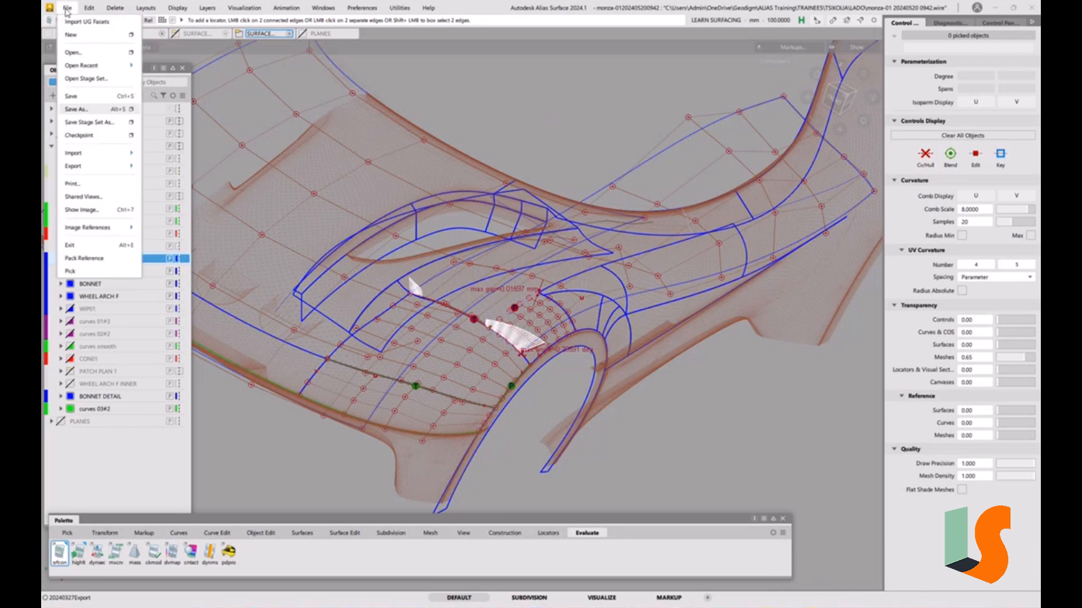
mouse_move(85, 66)
left_click(188, 84)
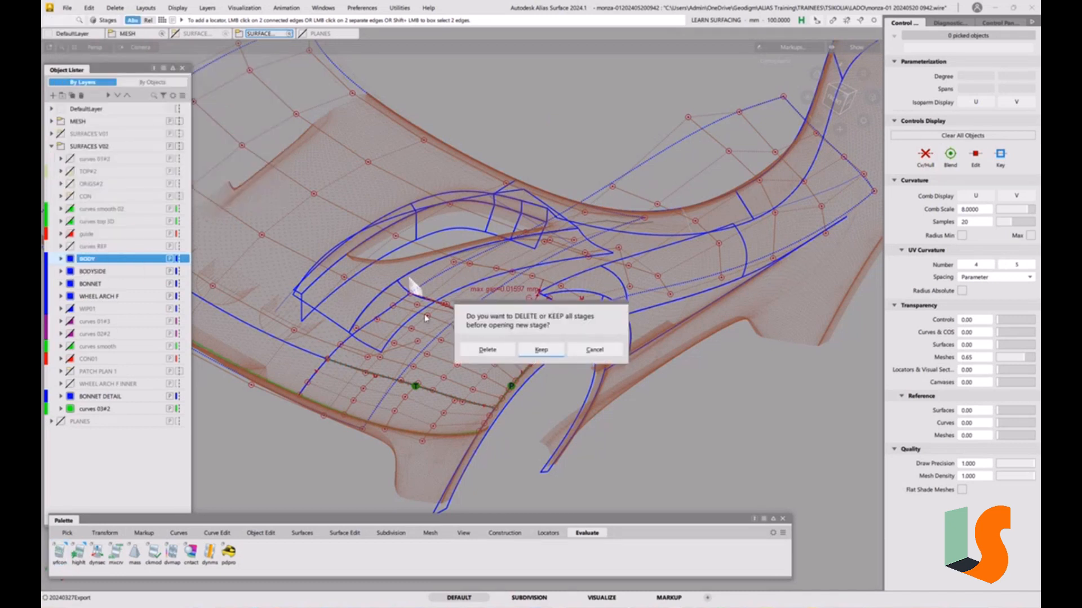
left_click(497, 351)
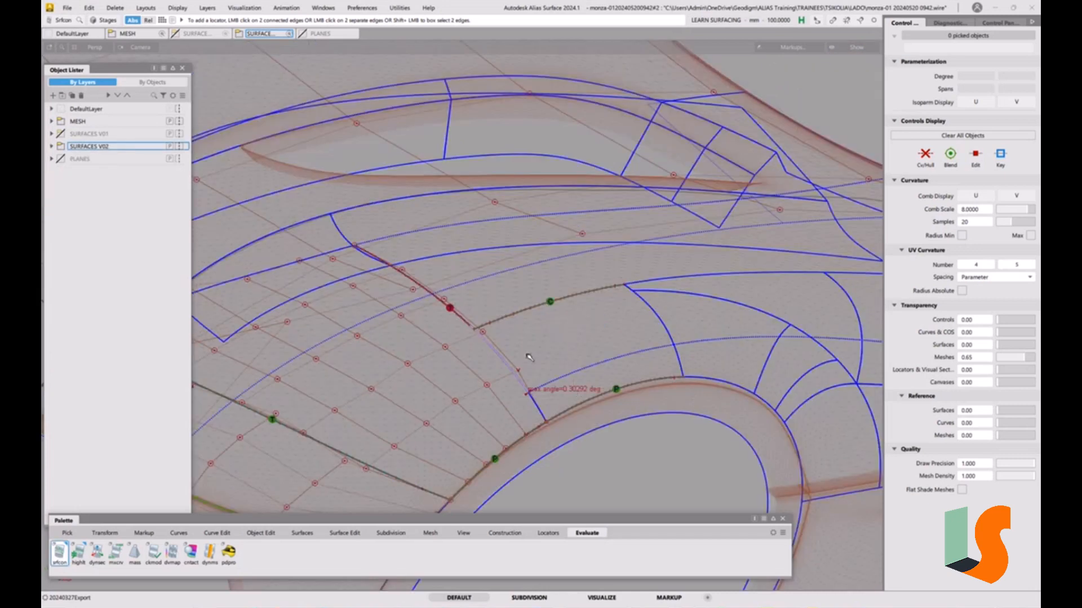
Step: Isolate the overlapping surface#66 and surface#54 by hiding everything else, and clear the selection
left_click_drag(527, 356, 513, 366, "ctrl+shift")
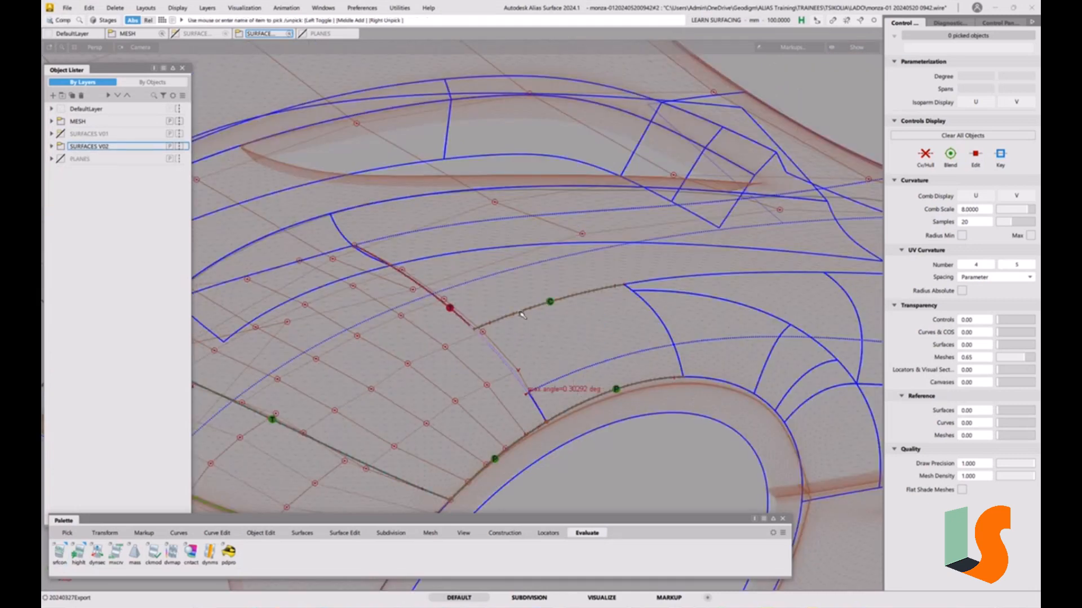
left_click(449, 231)
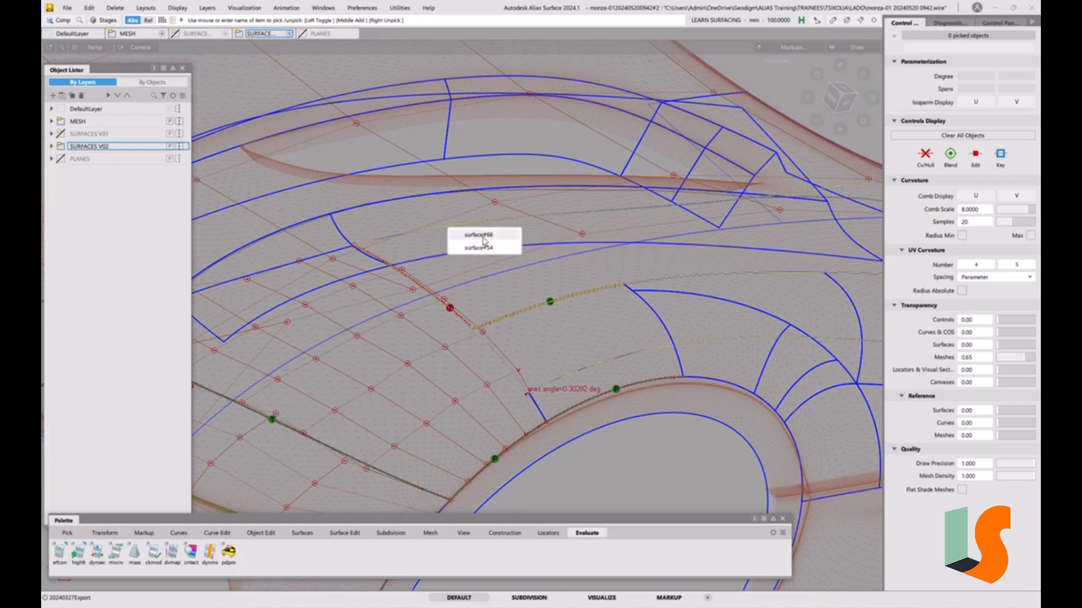
left_click(602, 369)
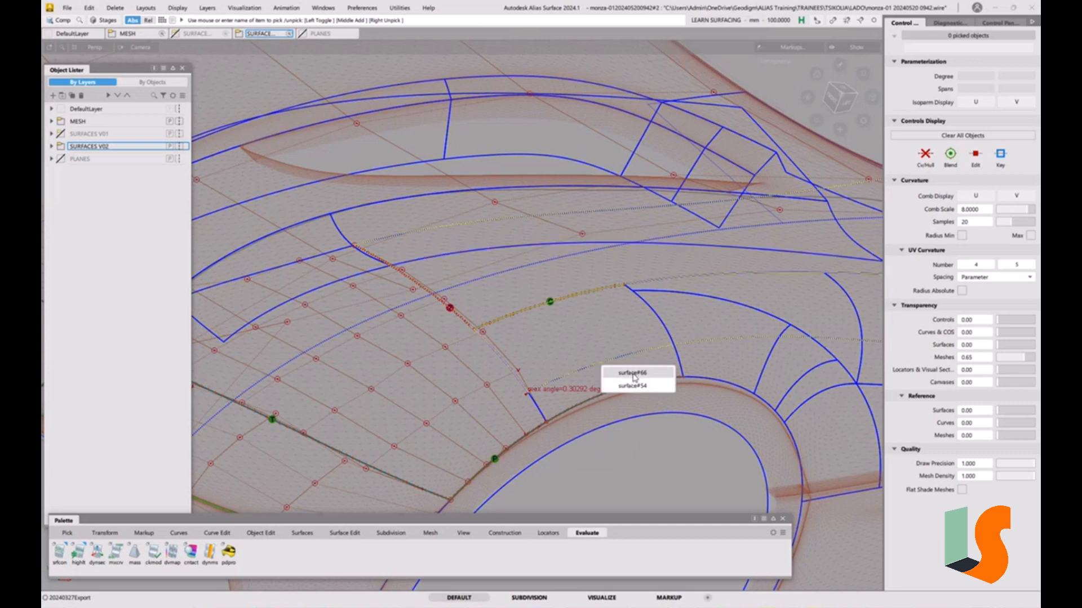
left_click(631, 374)
left_click(620, 365)
left_click(642, 376)
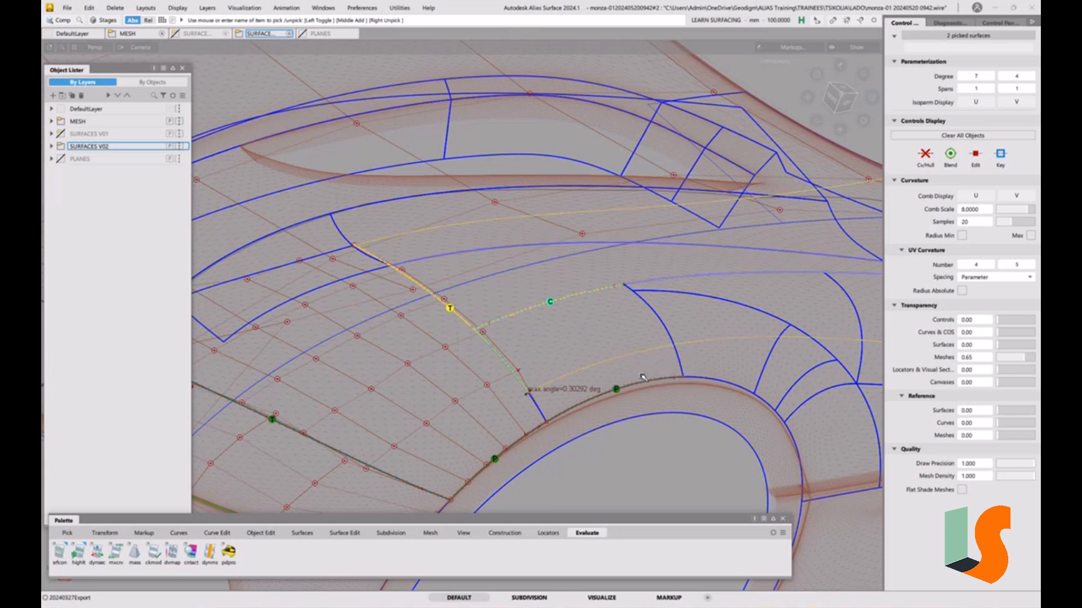
key("alt+h")
left_click(616, 422)
Step: Measure the surface-to-surface deviation from surface#66 to surface#54, showing minimum, maximum and comb
right_click_drag(606, 323, 584, 389, "alt+shift")
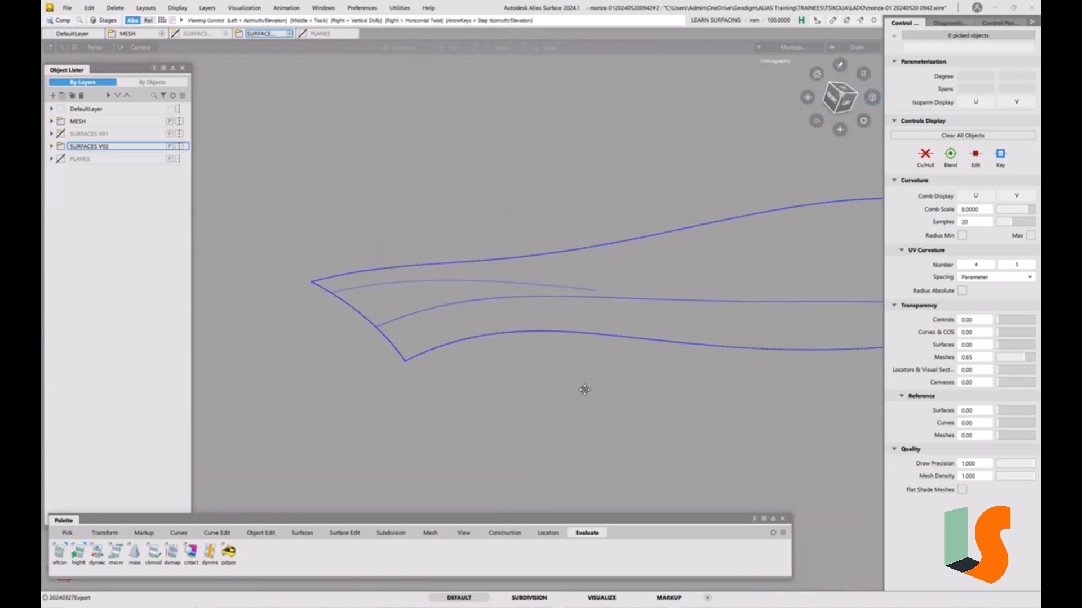
left_click_drag(584, 390, 573, 383, "alt+shift")
right_click_drag(657, 377, 657, 403, "alt+shift")
middle_click_drag(657, 403, 511, 389, "alt+shift")
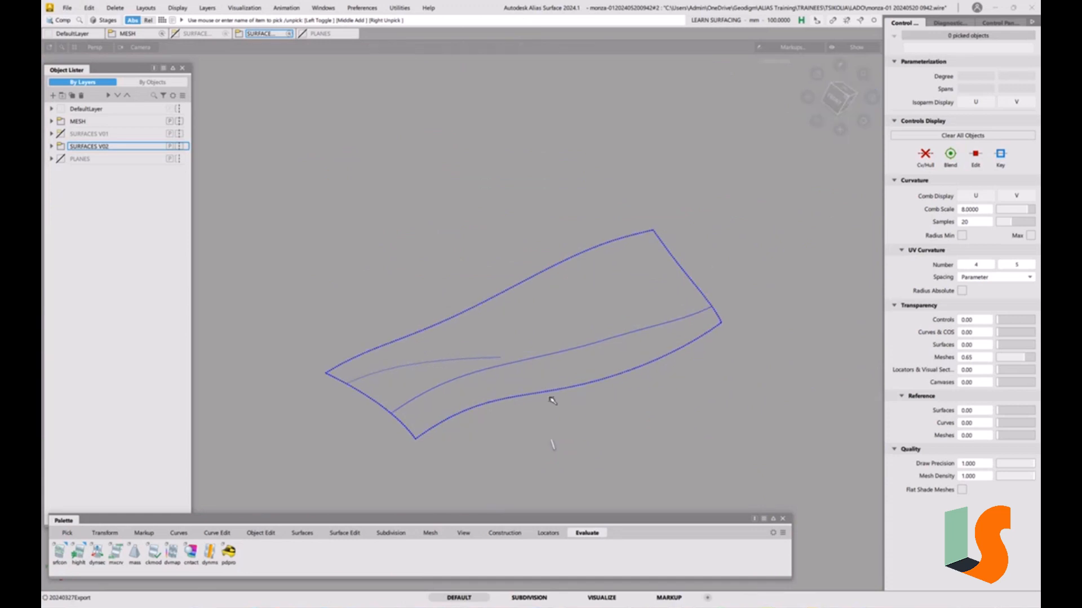
left_click(547, 533)
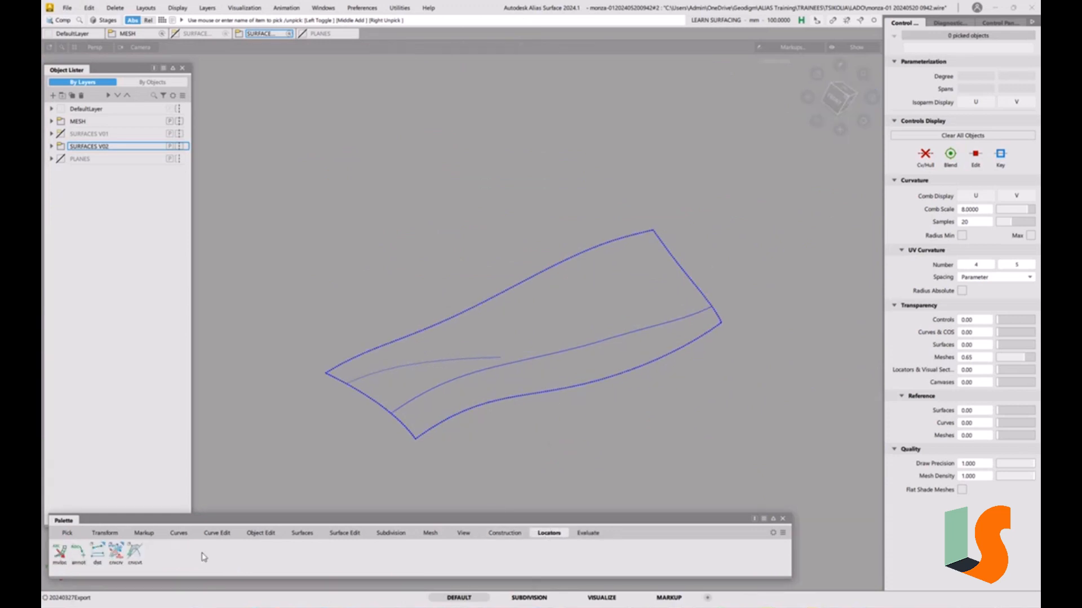
left_click(113, 557)
left_click(136, 557)
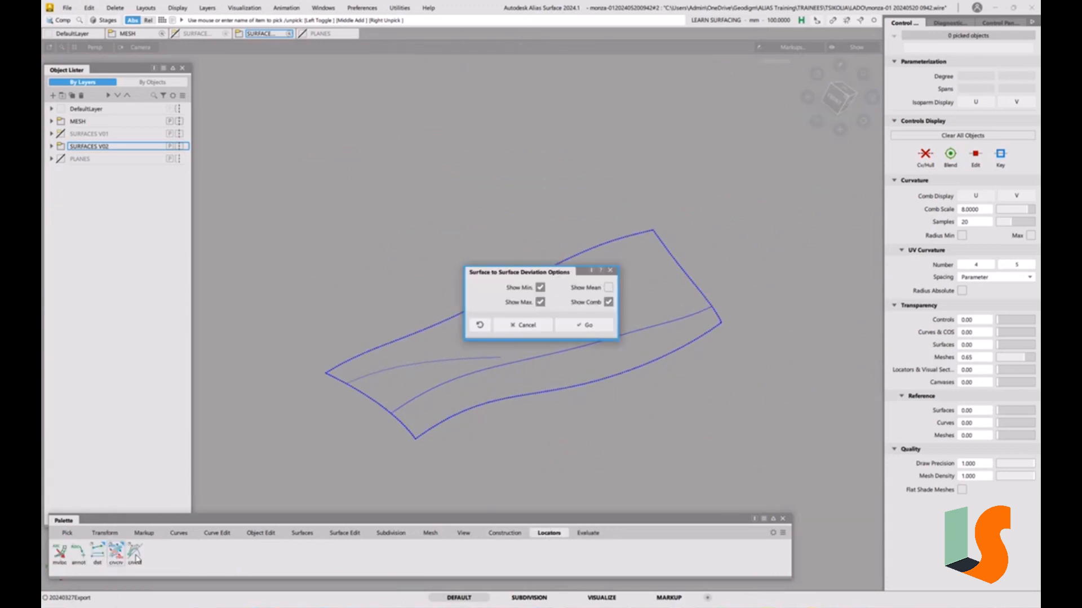
left_click(584, 326)
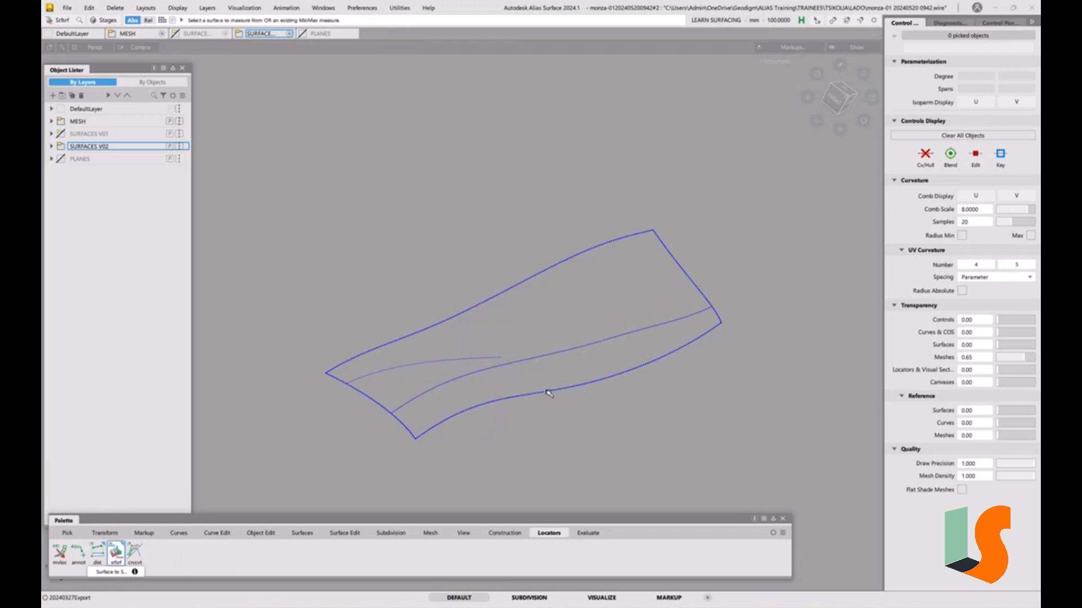
left_click(548, 393)
left_click(564, 393)
left_click(565, 390)
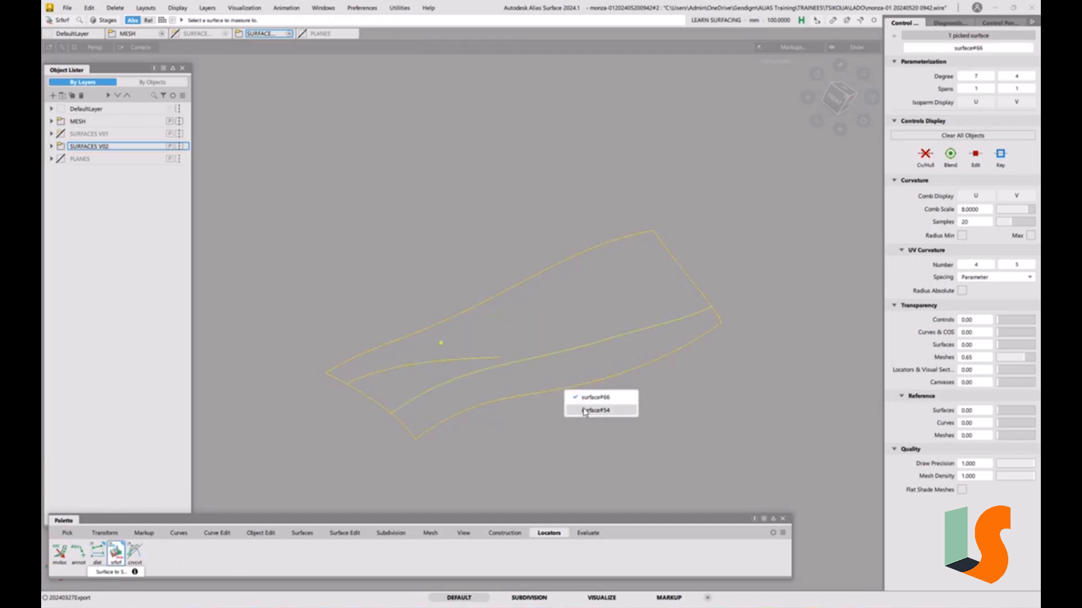
left_click(586, 411)
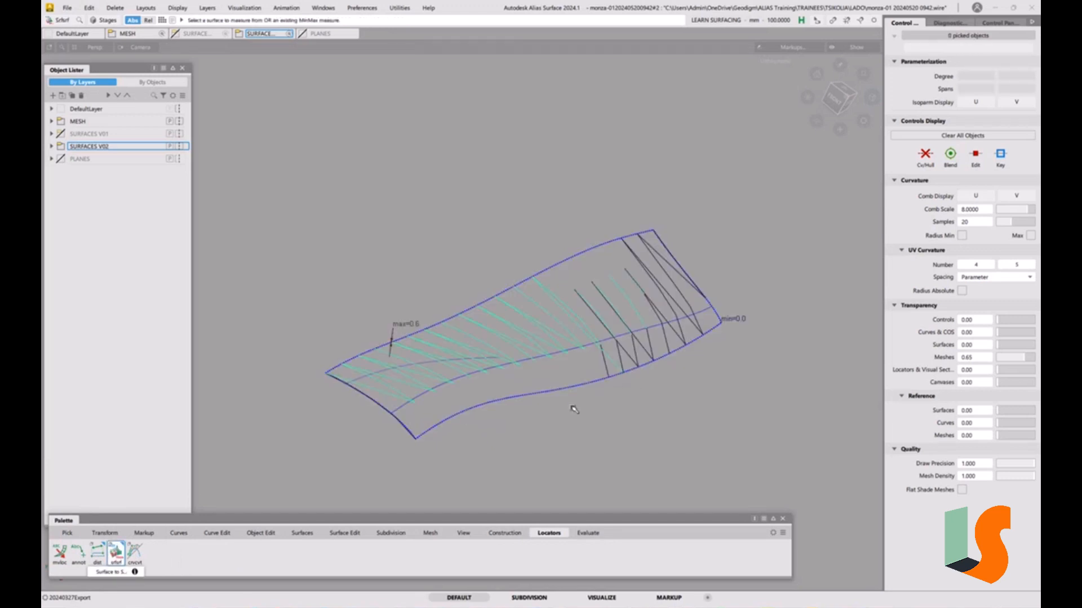
left_click(509, 384)
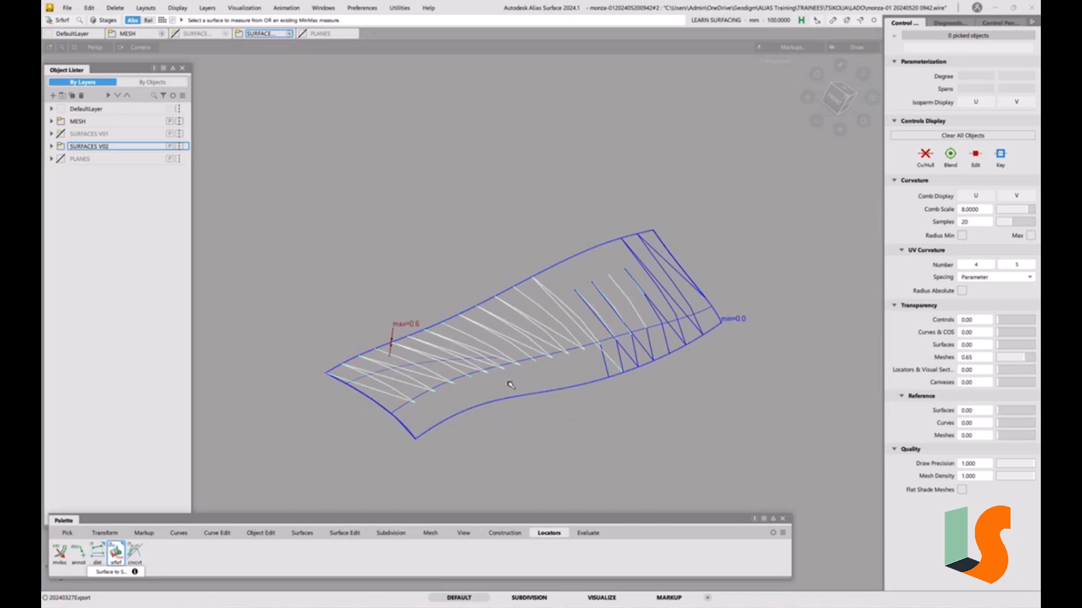
Step: Hide surface#54 so that the overlapping surface#66 can be inspected on its own
left_click_drag(446, 405, 439, 401, "alt+shift")
right_click_drag(440, 401, 372, 416, "alt+shift")
middle_click_drag(372, 415, 434, 394, "alt+shift")
left_click_drag(448, 387, 433, 393, "ctrl+shift")
left_click(434, 393, "ctrl+shift")
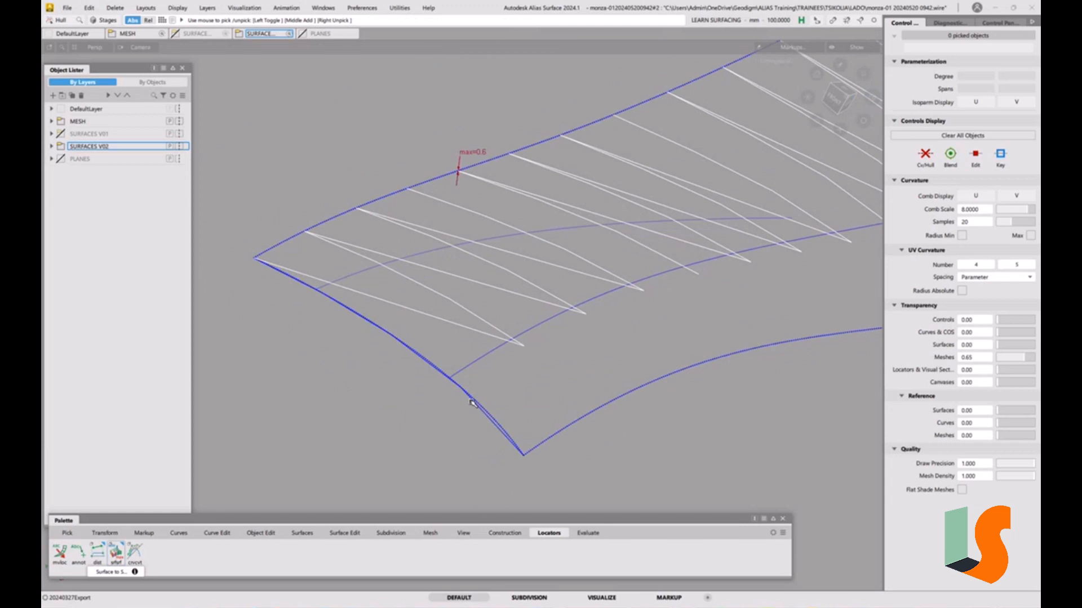
left_click_drag(496, 408, 470, 418, "ctrl+shift")
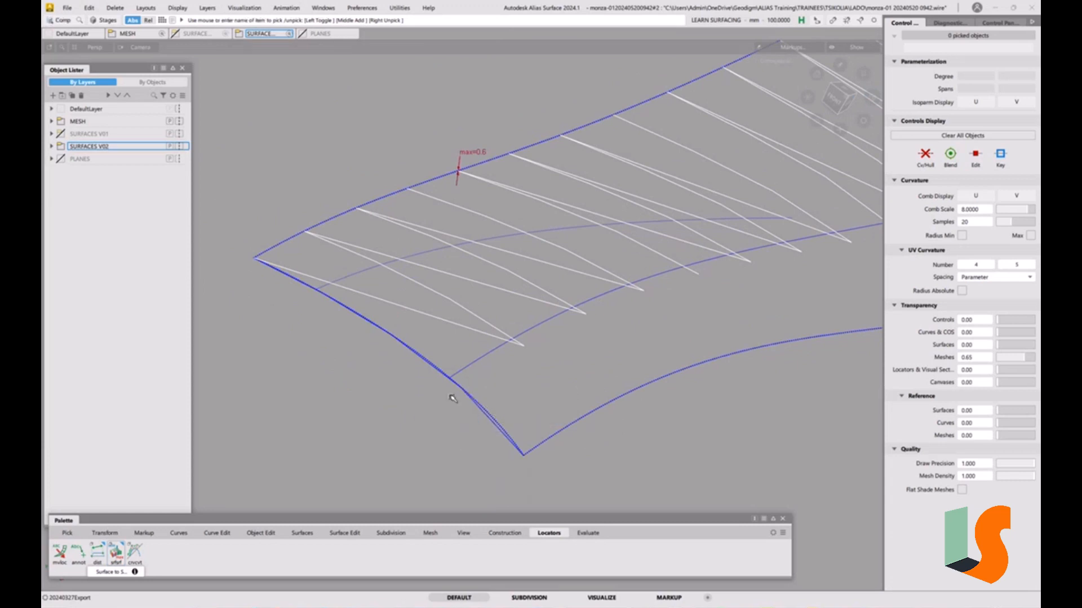
left_click(459, 388)
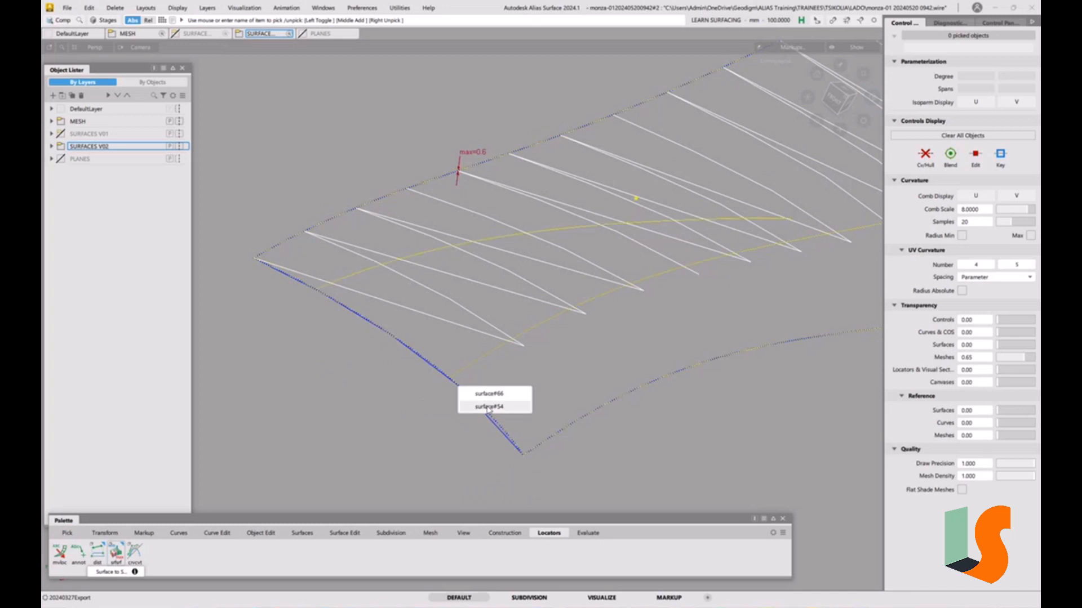
left_click(487, 408)
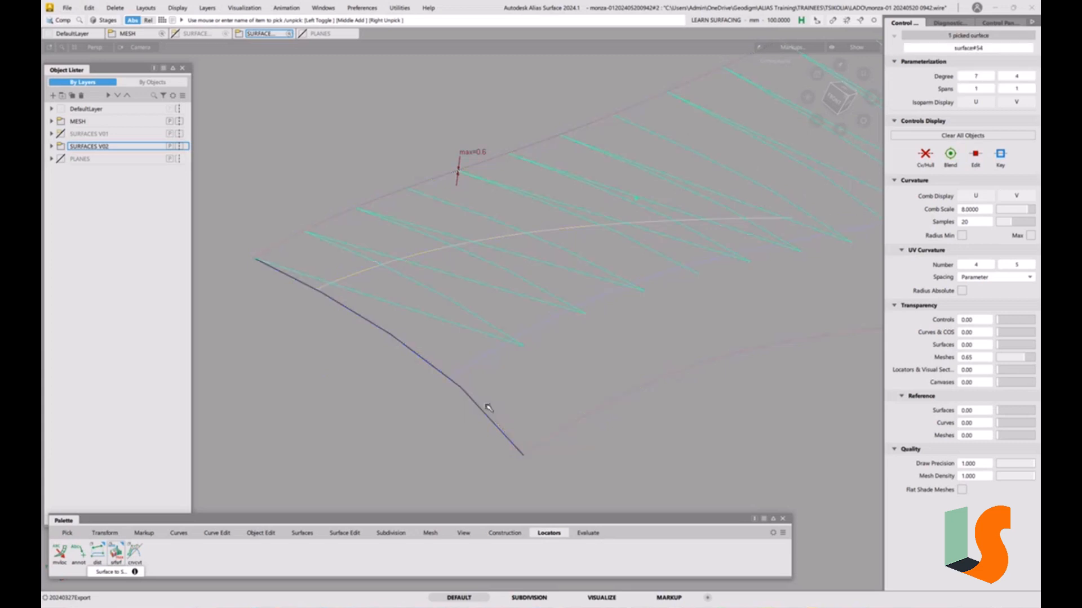
left_click(537, 395)
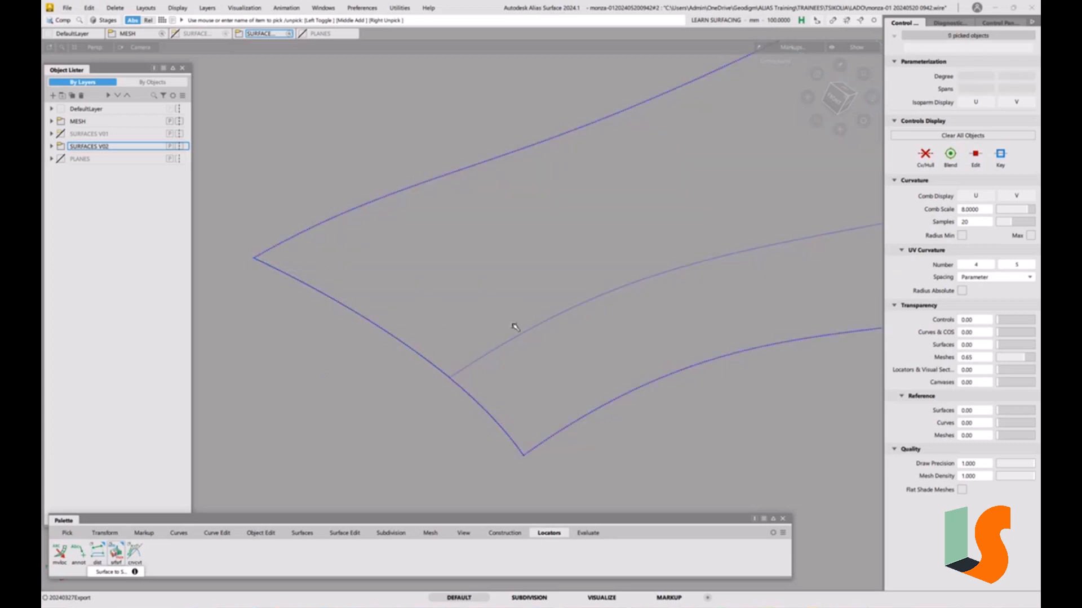
Step: Show all hidden objects again and delete the surface deviation and edge continuity locators on the fender surfaces
left_click_drag(419, 345, 424, 418, "ctrl+shift")
left_click(412, 352)
key("Delete")
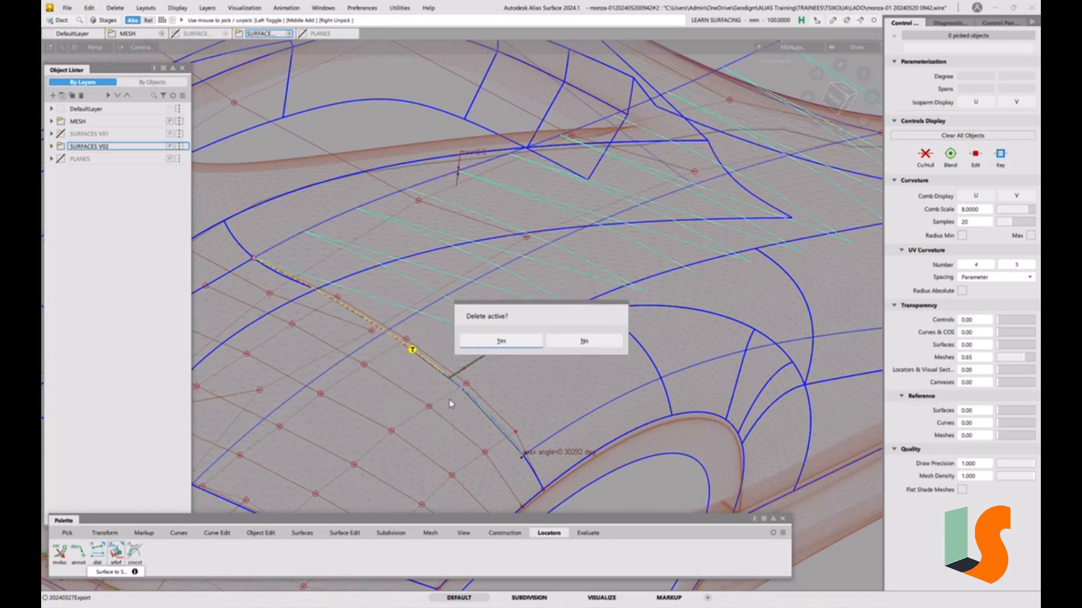
left_click(511, 349)
middle_click_drag(507, 338, 600, 338, "alt+shift")
right_click_drag(600, 338, 479, 299, "alt+shift")
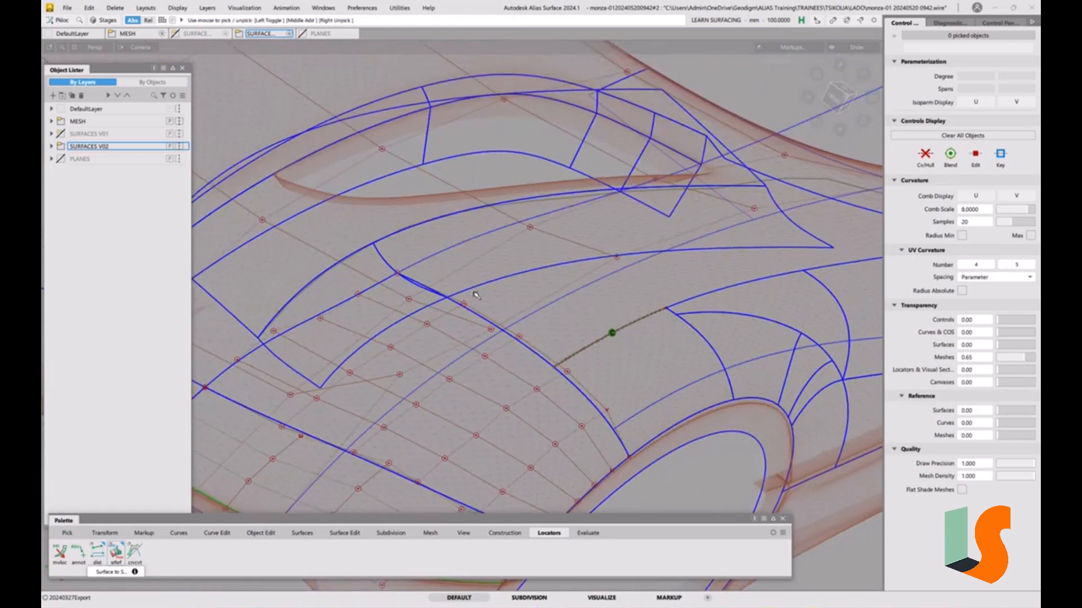
left_click_drag(472, 293, 461, 300, "ctrl+shift")
left_click(442, 255)
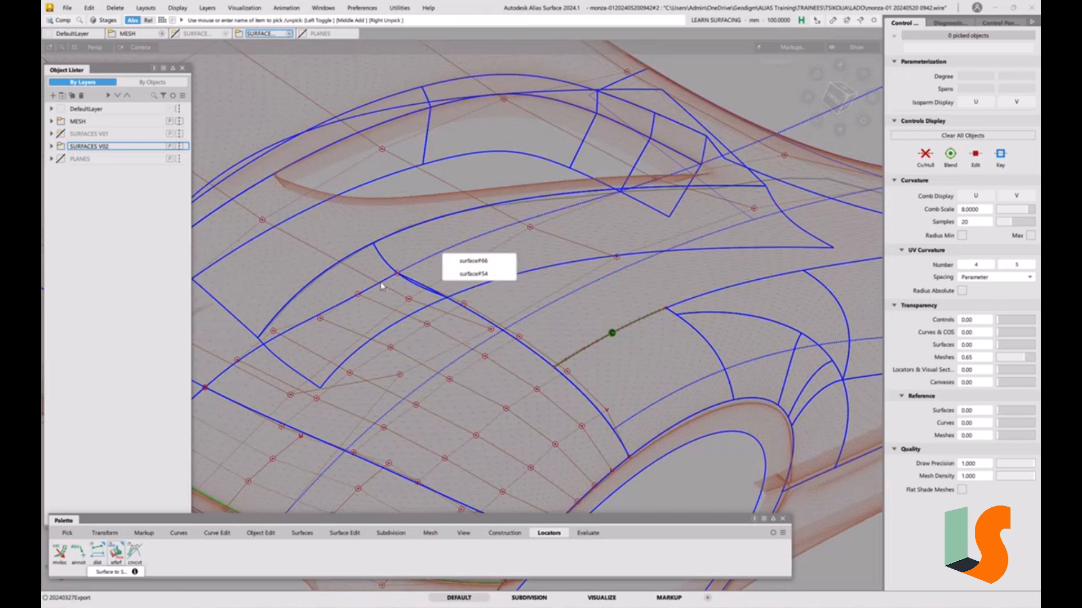
left_click_drag(607, 340, 599, 288, "ctrl+shift")
left_click_drag(544, 314, 514, 324, "ctrl+shift")
left_click(483, 238)
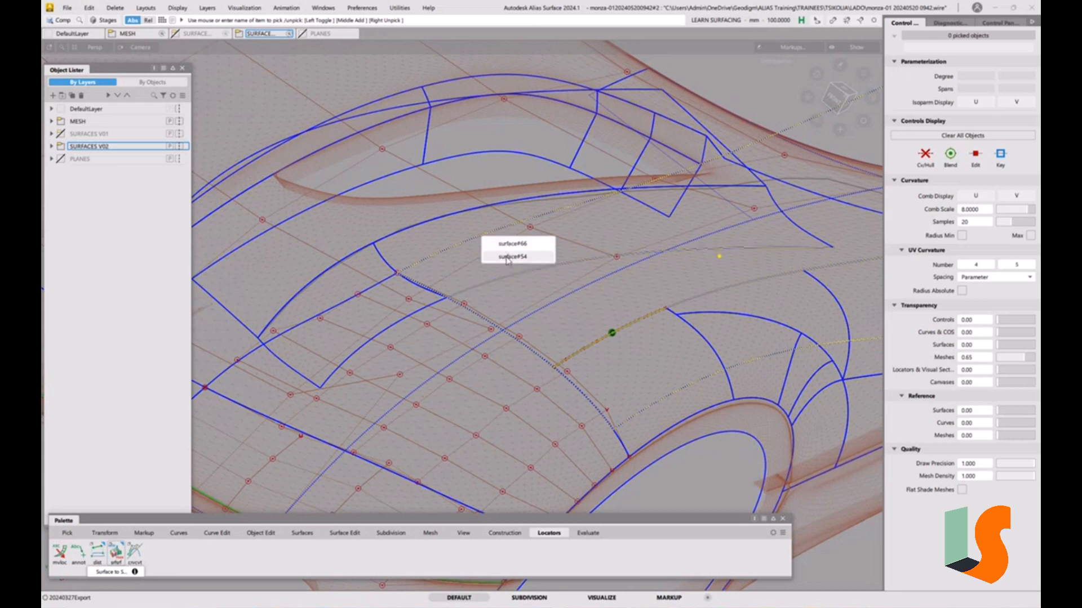
left_click(508, 258)
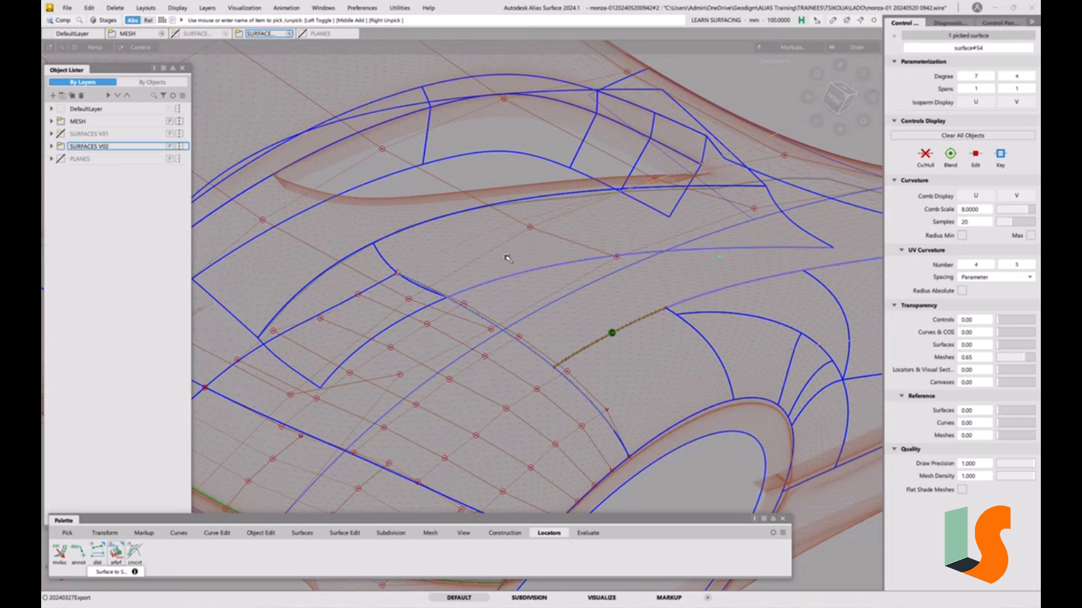
left_click(508, 259)
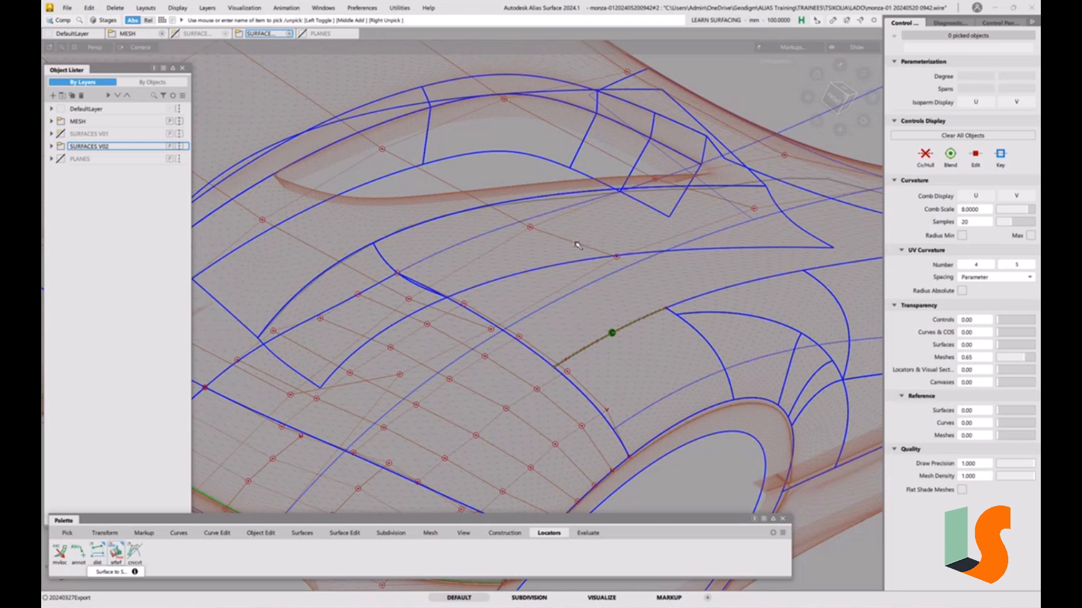
Step: Check the surface continuity along the edge where the overlapping fender surfaces meet the front surface, keeping the existing options
left_click(587, 533)
double_click(61, 557)
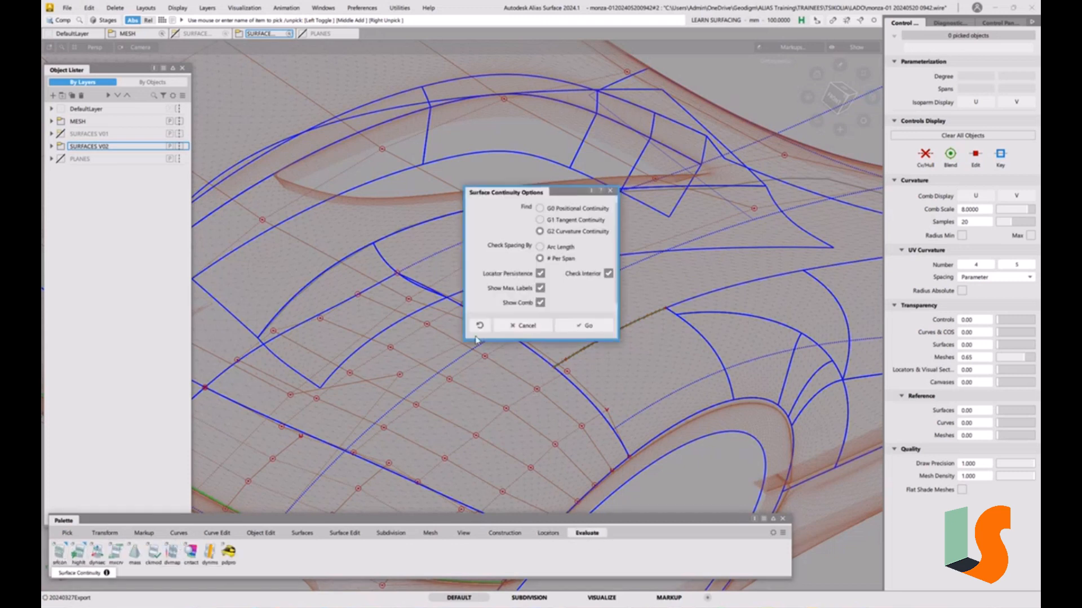
left_click(583, 326)
left_click(518, 342)
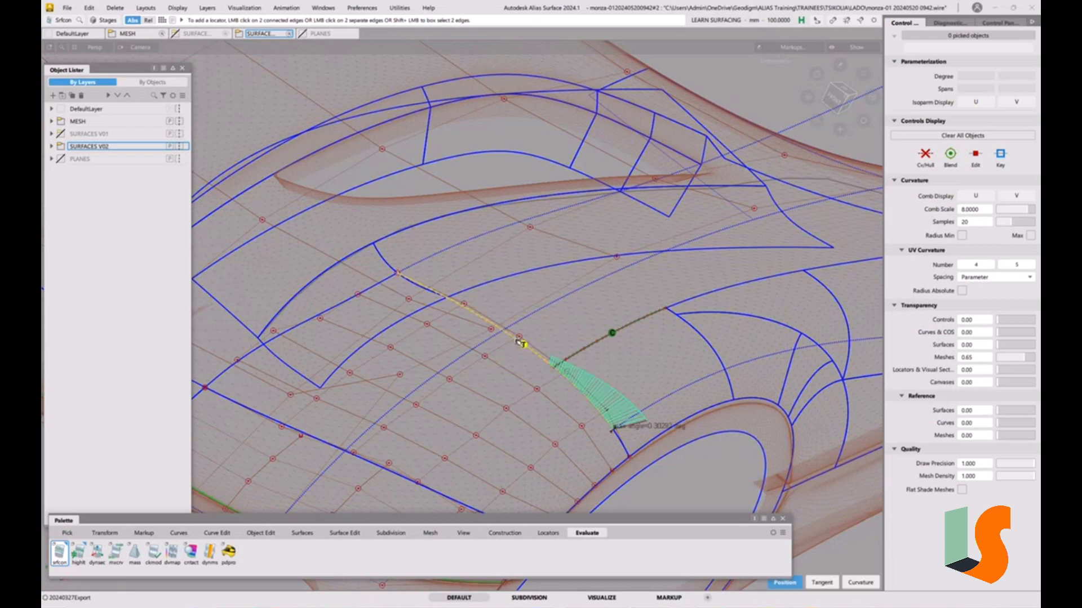
left_click_drag(560, 341, 510, 342, "alt+shift")
right_click_drag(537, 328, 558, 316, "alt+shift")
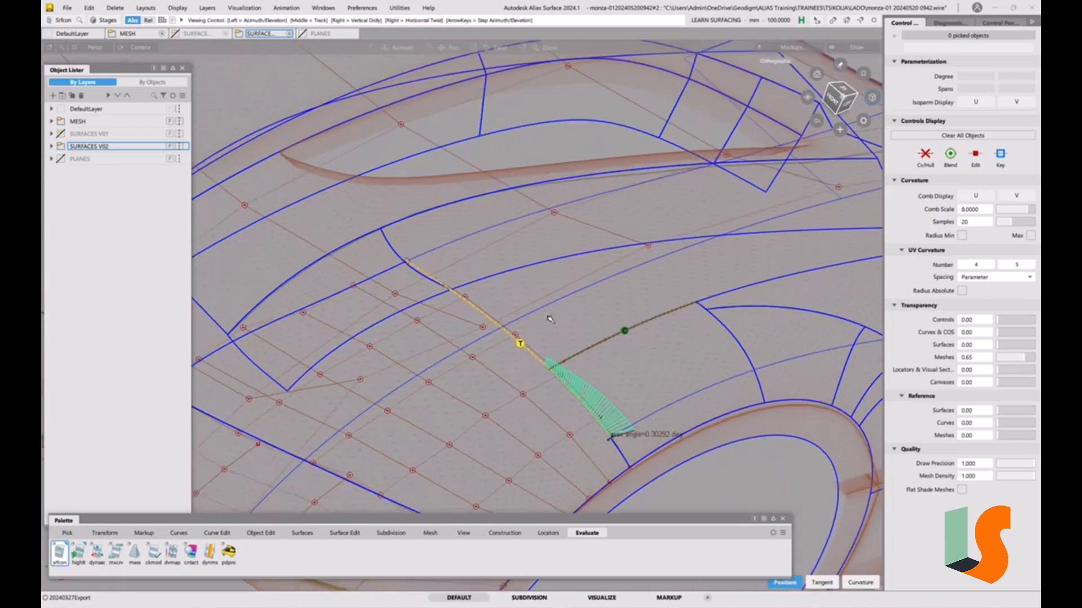
middle_click_drag(561, 316, 549, 295, "alt+shift")
left_click_drag(558, 310, 551, 240, "ctrl+shift")
left_click(499, 265, "ctrl+shift")
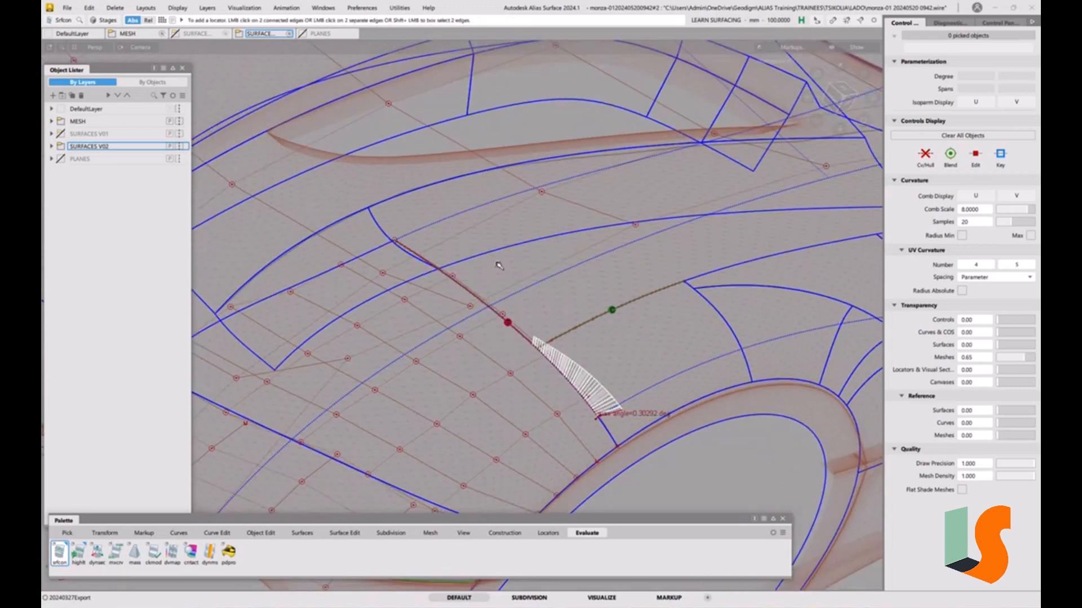
Step: Isolate surface#54 and the adjoining surface#64 by hiding everything else, and clear the selection
left_click_drag(494, 266, 469, 275, "ctrl+shift")
left_click(450, 219)
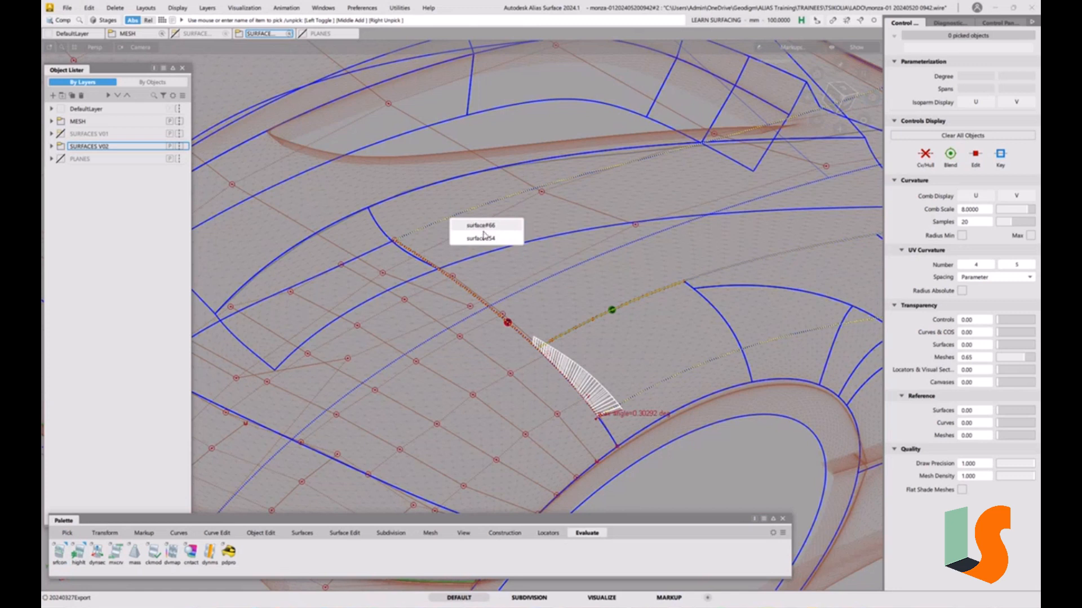
left_click(482, 238)
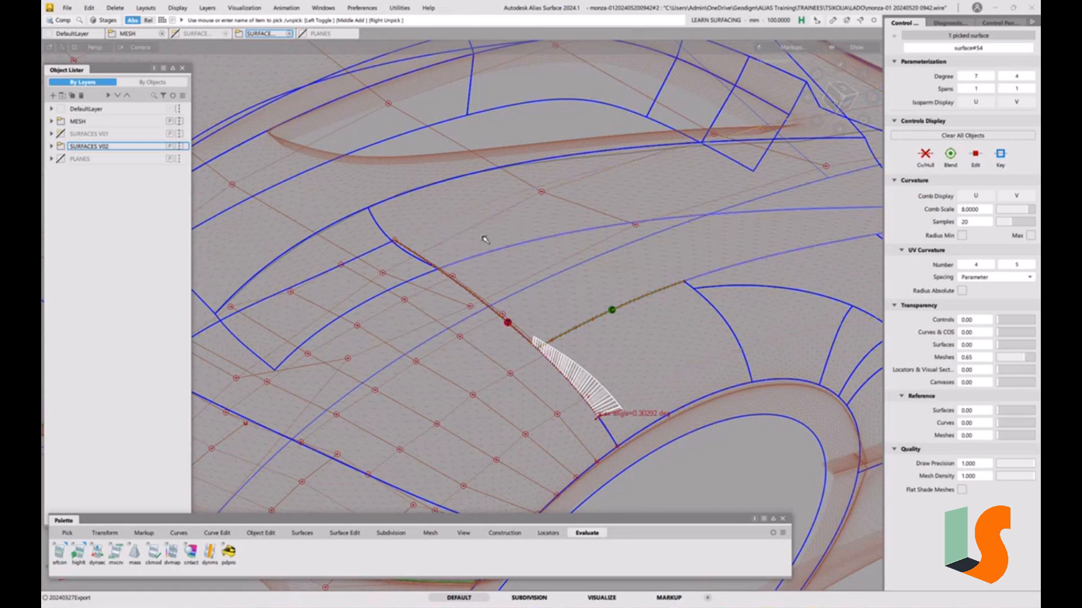
left_click(377, 252)
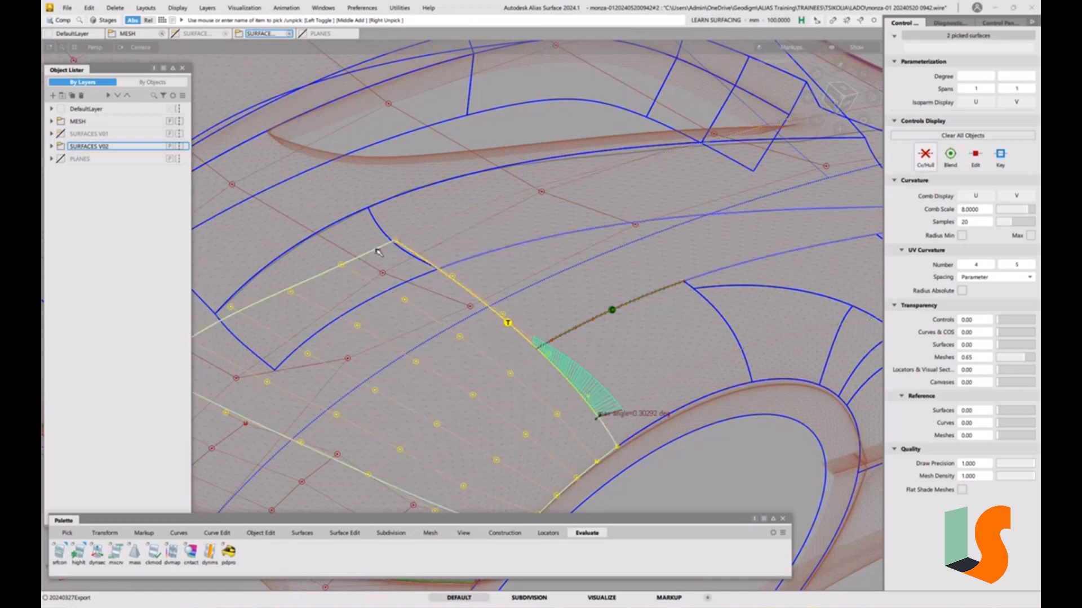
key("alt+h")
left_click_drag(484, 338, 470, 271, "ctrl+shift")
left_click_drag(460, 254, 437, 261, "ctrl+shift")
left_click(432, 263)
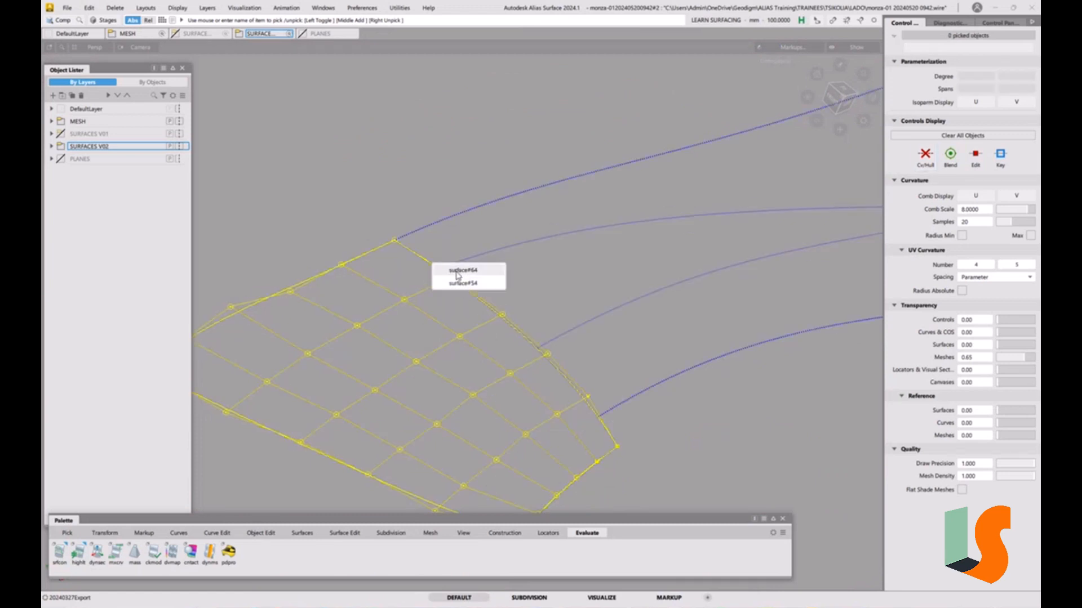
left_click(458, 283)
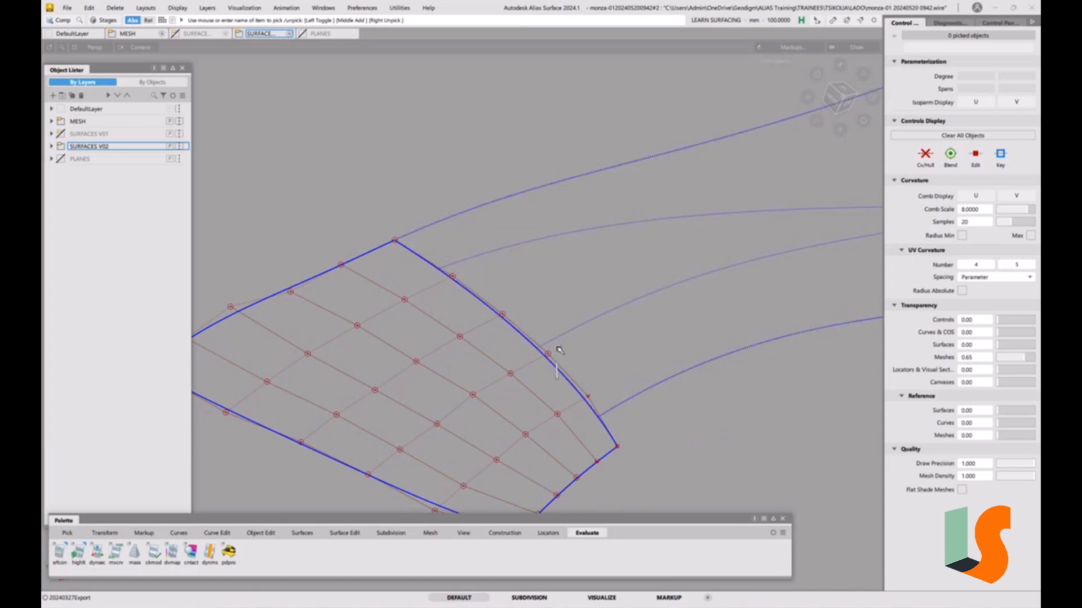
Step: Check the surface continuity along the shared edge of surface#64 and surface#54, keeping the existing options
double_click(60, 551)
left_click(586, 326)
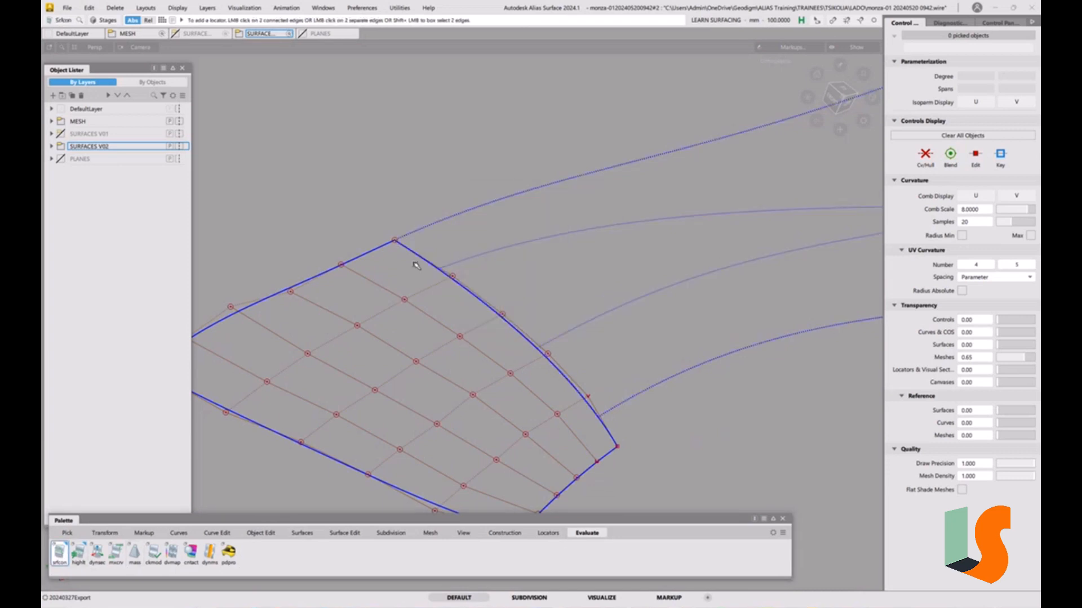
left_click(419, 256)
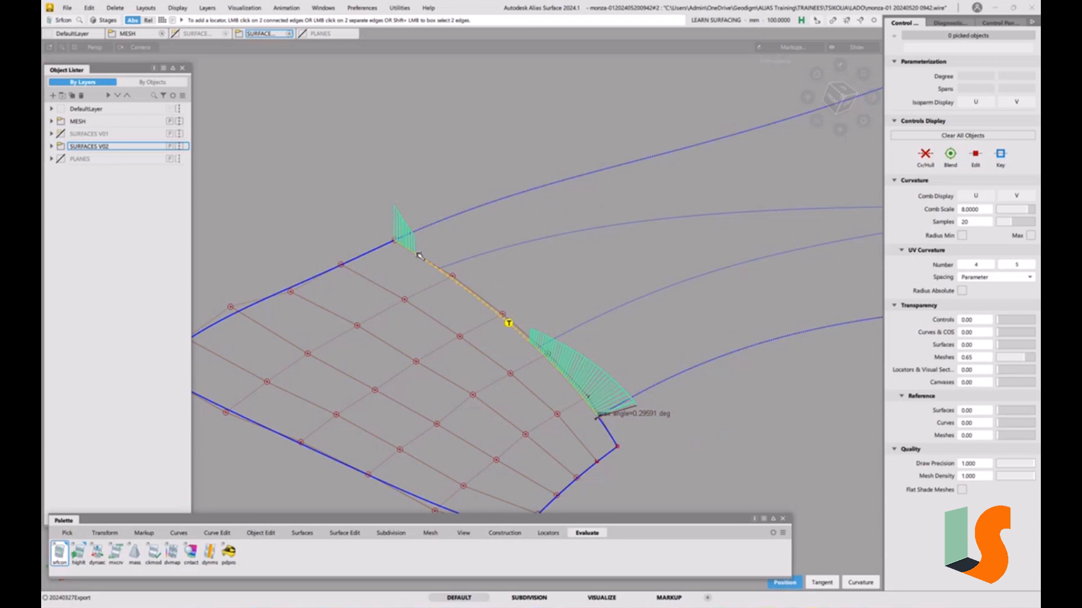
right_click_drag(505, 231, 558, 358, "alt+shift")
middle_click_drag(558, 358, 494, 357, "alt+shift")
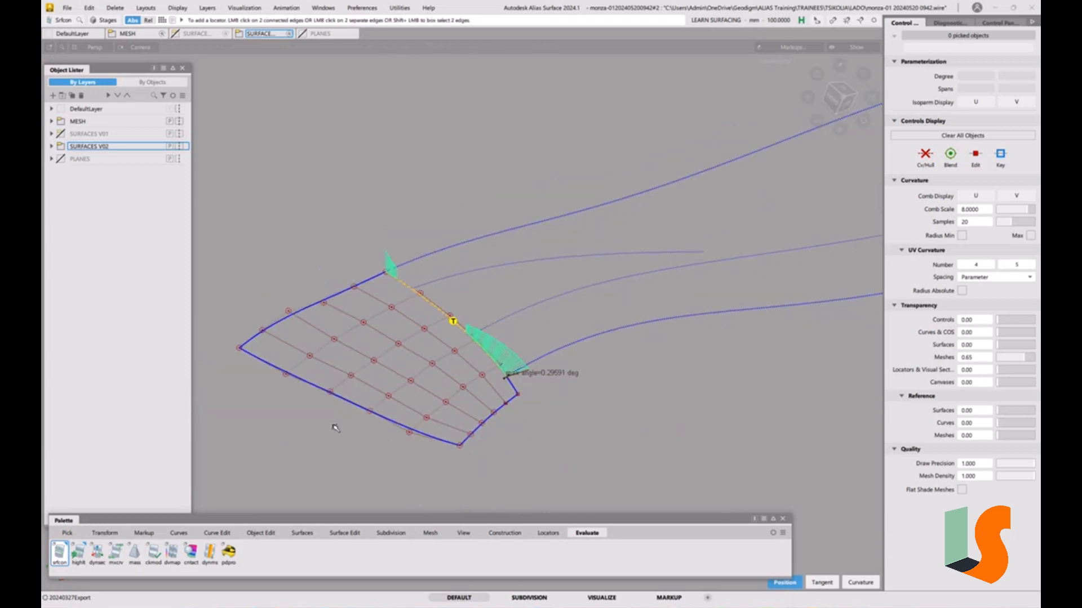
Step: Show all hidden objects again and leave nothing selected
key("alt+v")
left_click(860, 583)
left_click_drag(513, 270, 536, 281, "alt+shift")
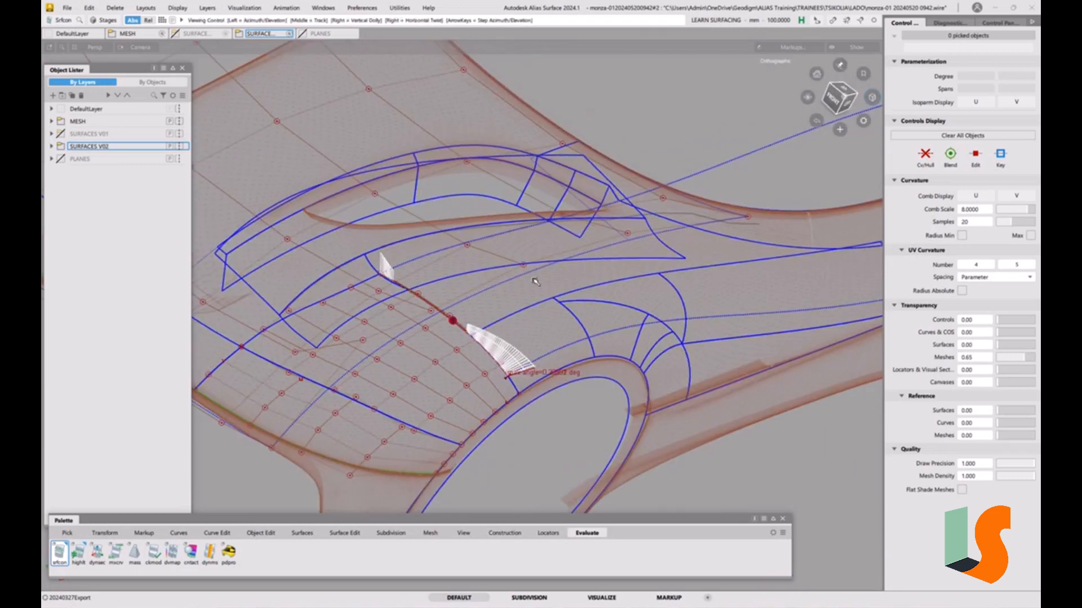
right_click_drag(535, 281, 597, 291, "alt+shift")
middle_click_drag(596, 290, 585, 258, "alt+shift")
left_click_drag(585, 258, 542, 259, "ctrl+shift")
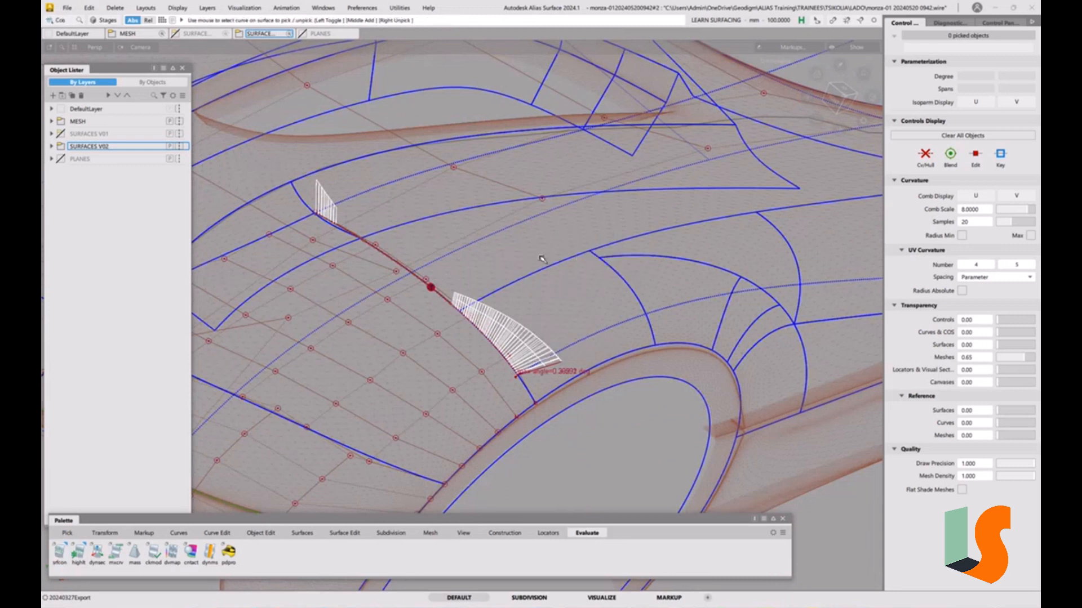
left_click(554, 283)
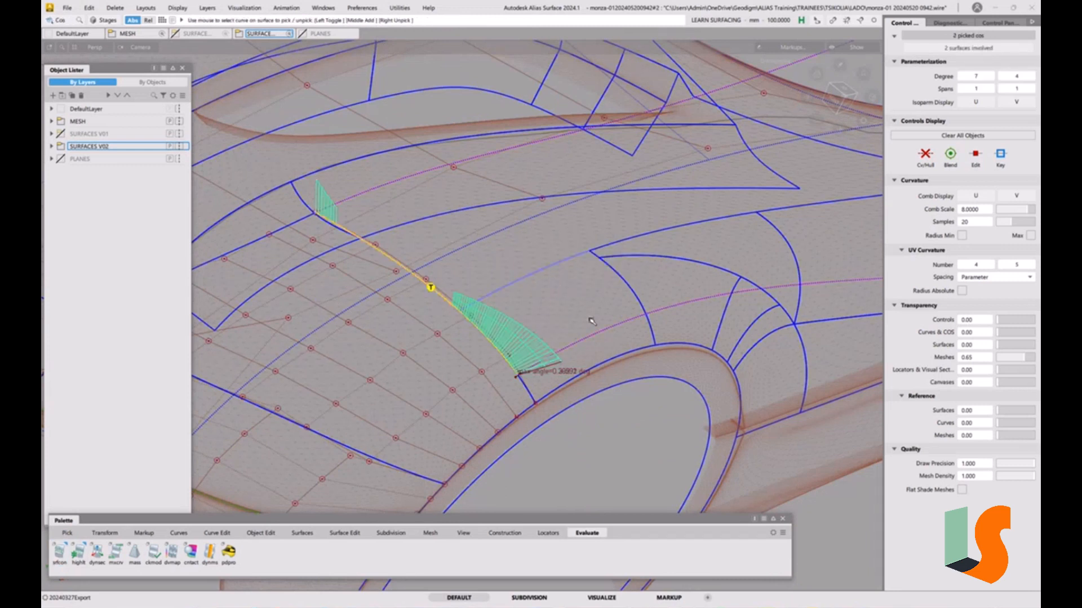
left_click_drag(590, 320, 589, 256, "ctrl+shift")
Step: Isolate surface#66 and the three adjoining patches above and behind the wheel arch by hiding everything else, and clear the selection
right_click_drag(599, 244, 658, 268, "alt+shift")
middle_click_drag(658, 268, 545, 304, "alt+shift")
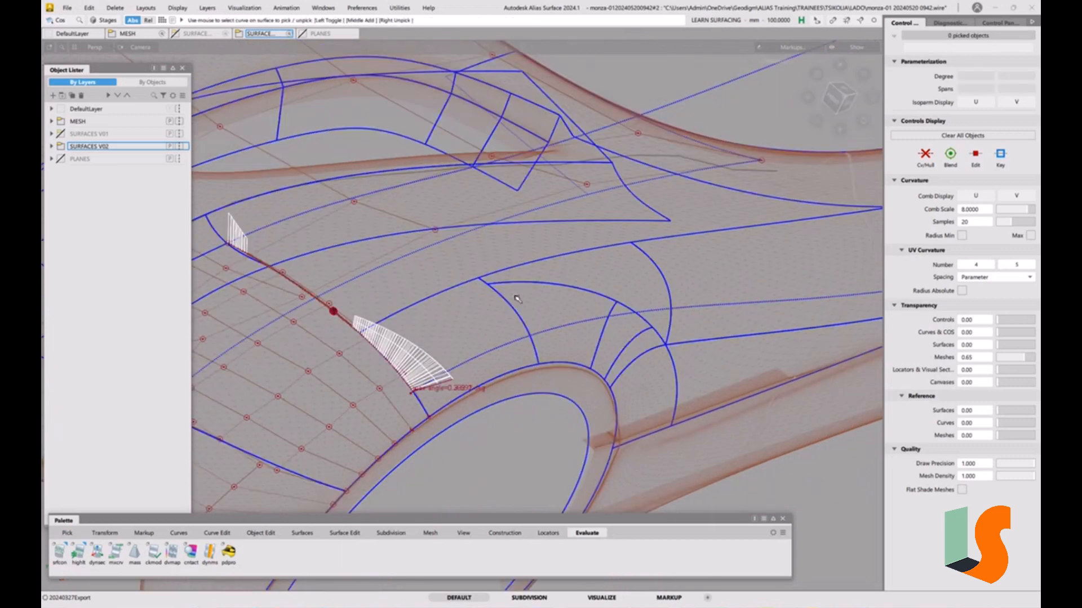
left_click_drag(517, 299, 501, 309, "ctrl+shift")
right_click_drag(551, 263, 651, 291, "alt+shift")
middle_click_drag(650, 290, 565, 322, "alt+shift")
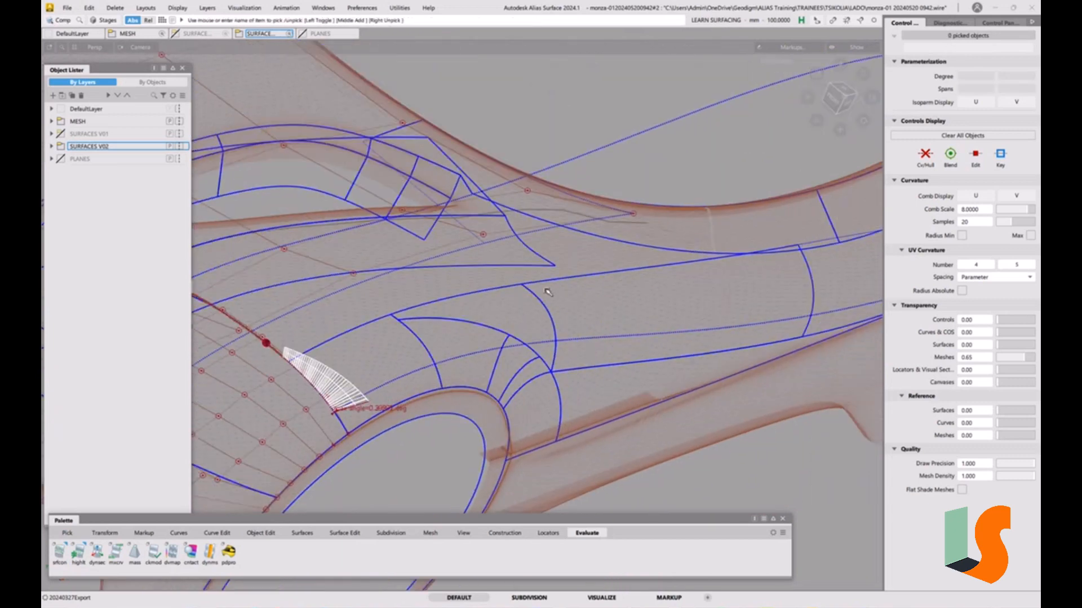
left_click(542, 301)
left_click(554, 319)
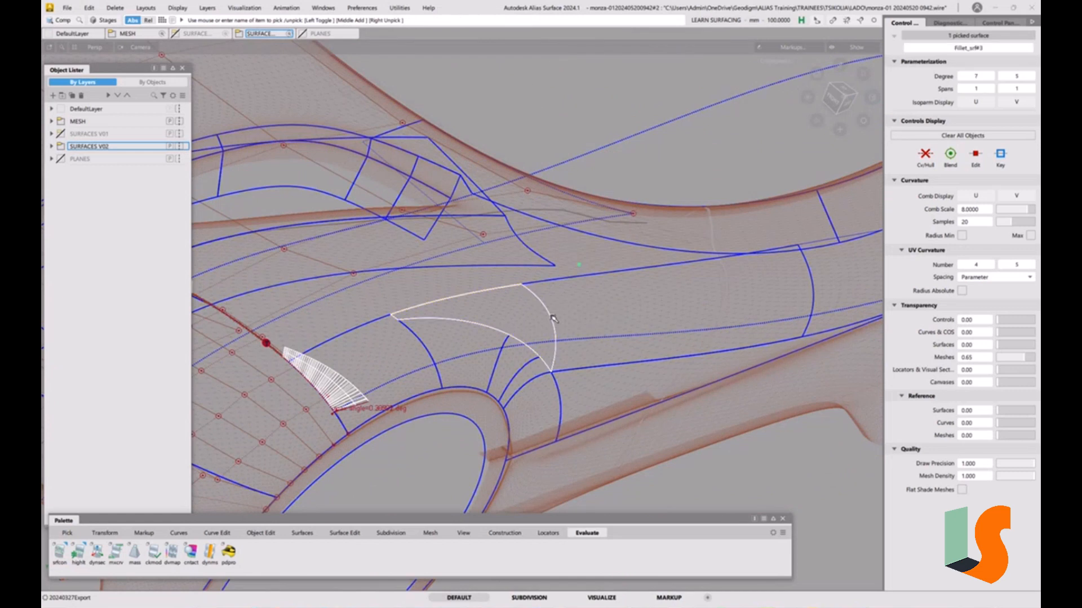
left_click(554, 319)
left_click(575, 336)
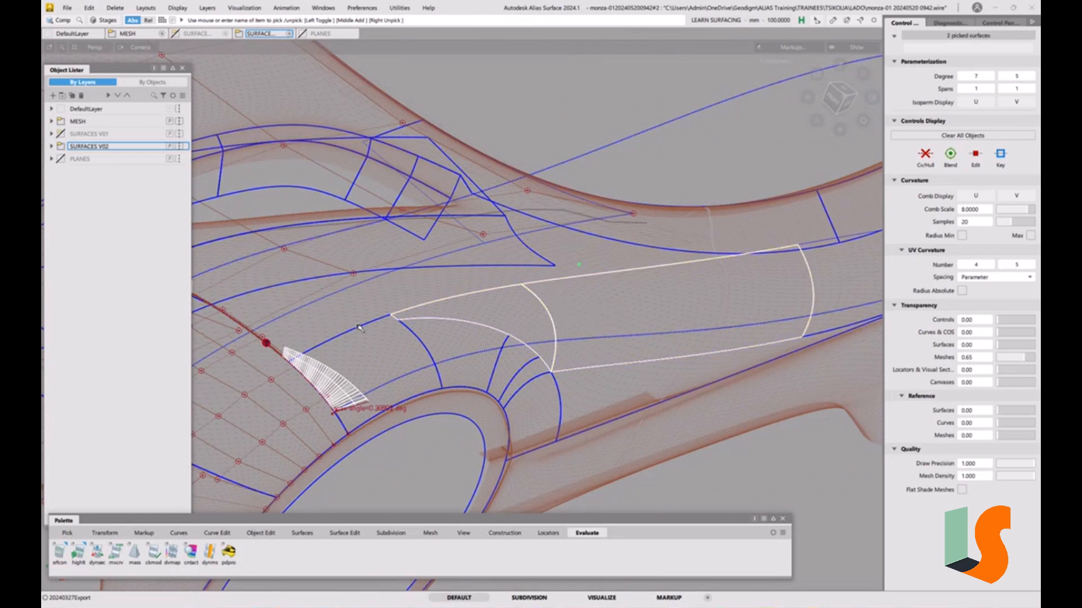
left_click(418, 336)
left_click(439, 347)
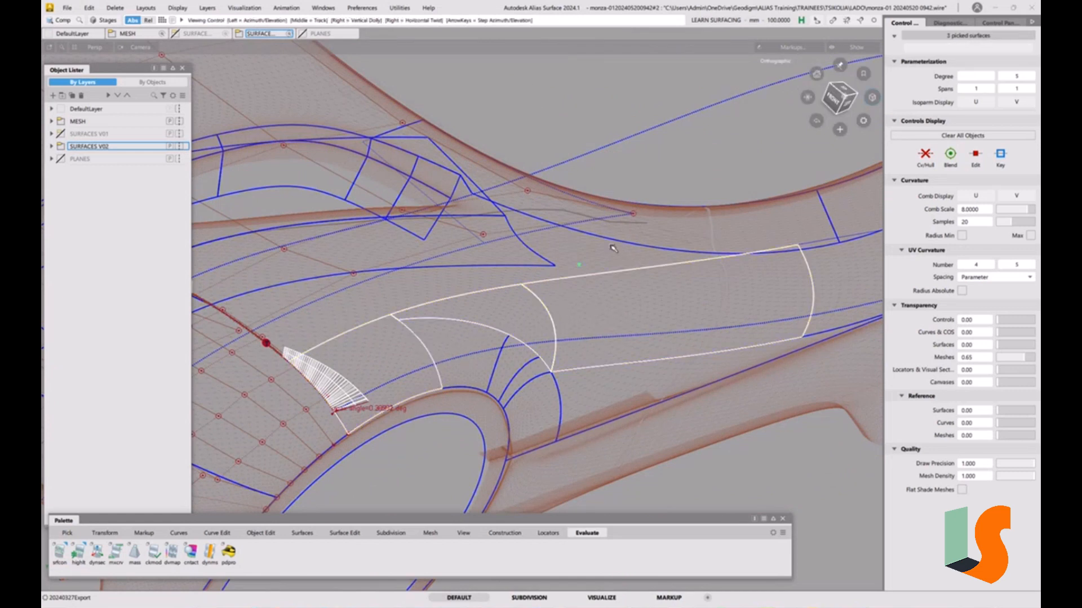
left_click_drag(613, 247, 667, 165, "alt+shift")
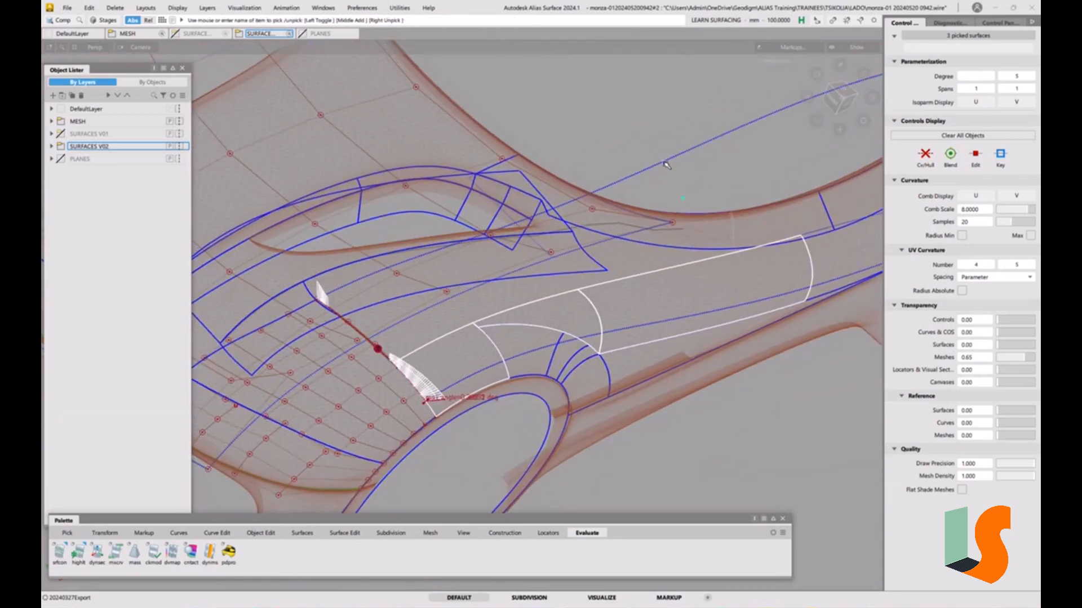
left_click(664, 164)
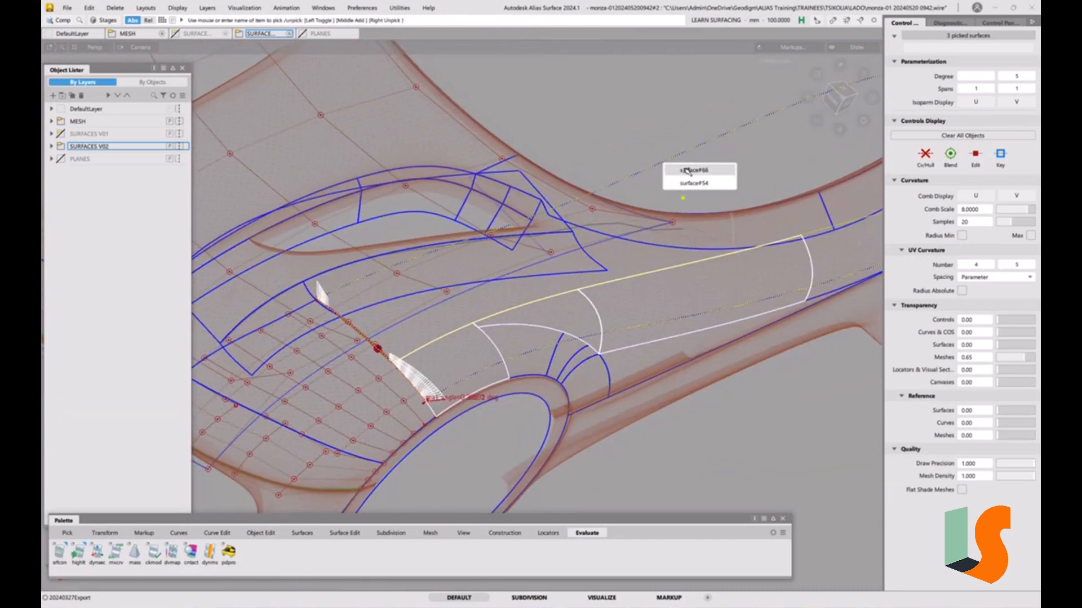
left_click(688, 170)
left_click(493, 430)
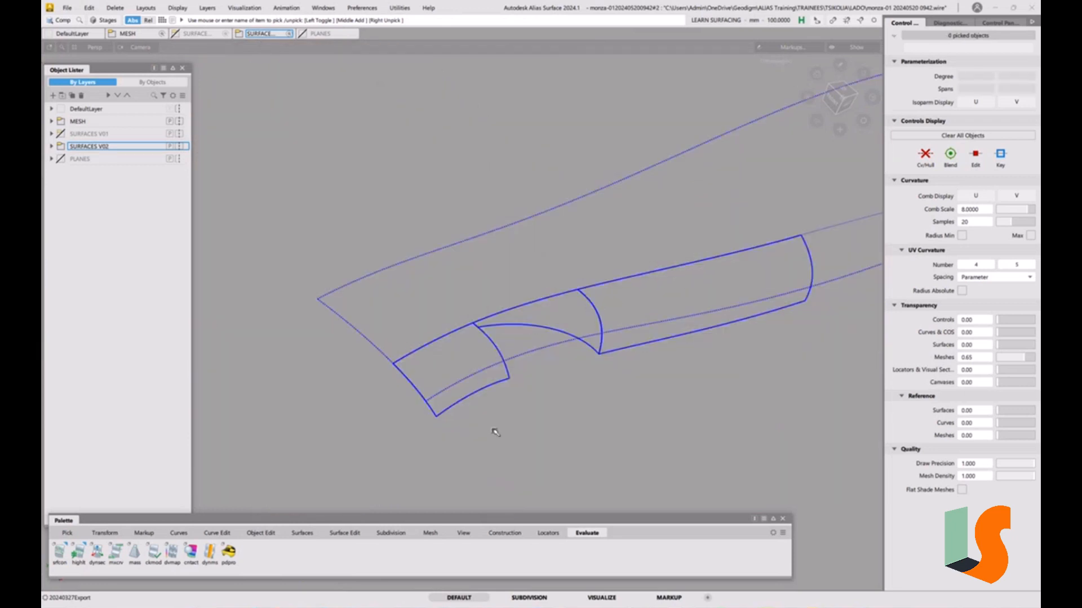
Step: Check the surface continuity along the edges where surface#66 meets the three adjoining patches above and behind the wheel arch
left_click(60, 554)
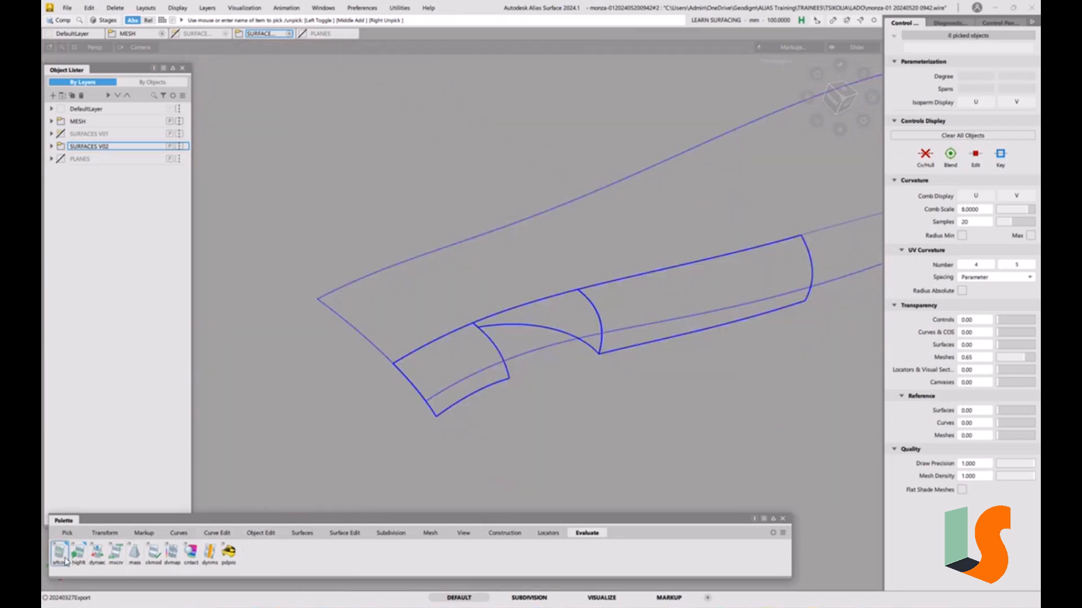
left_click(457, 336)
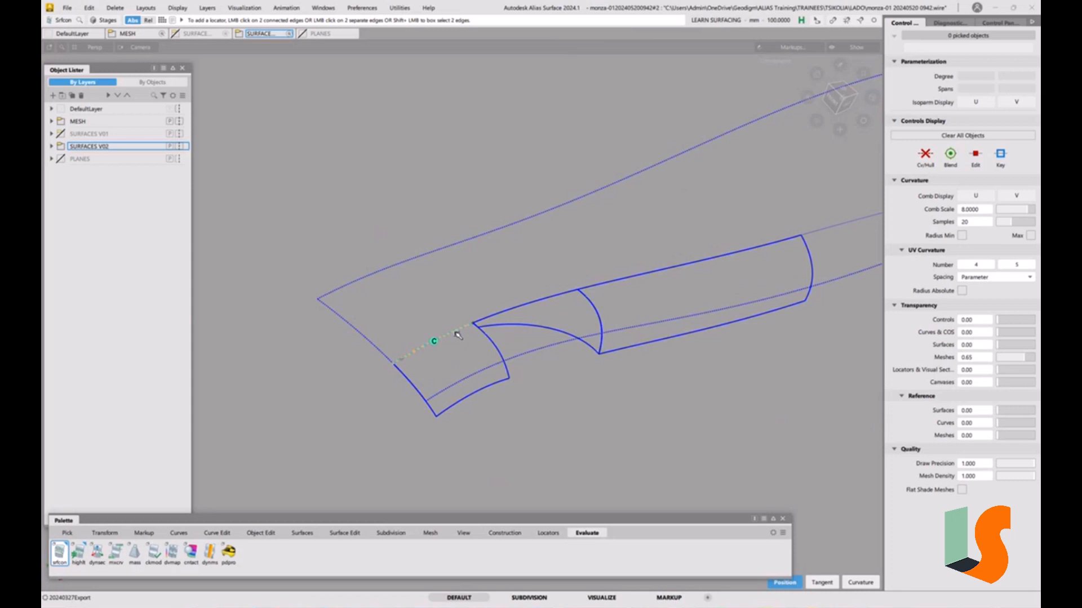
left_click(515, 306)
left_click(632, 279)
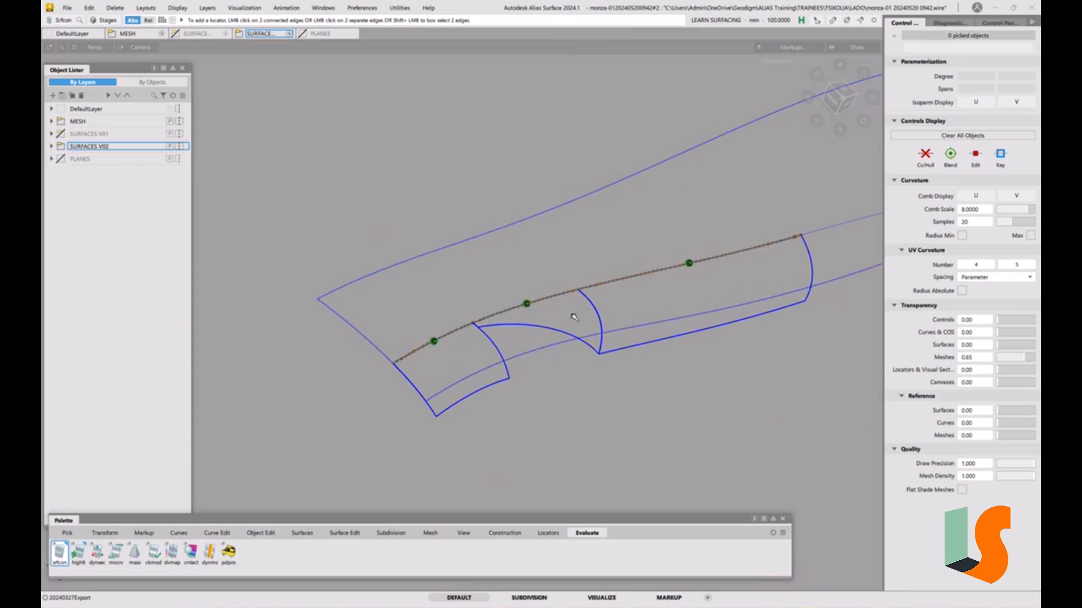
left_click_drag(567, 314, 521, 328, "ctrl+shift")
Step: Isolate the same three patches with surface#54 in place of surface#66 by hiding everything else, and clear the selection
left_click_drag(483, 411, 681, 221)
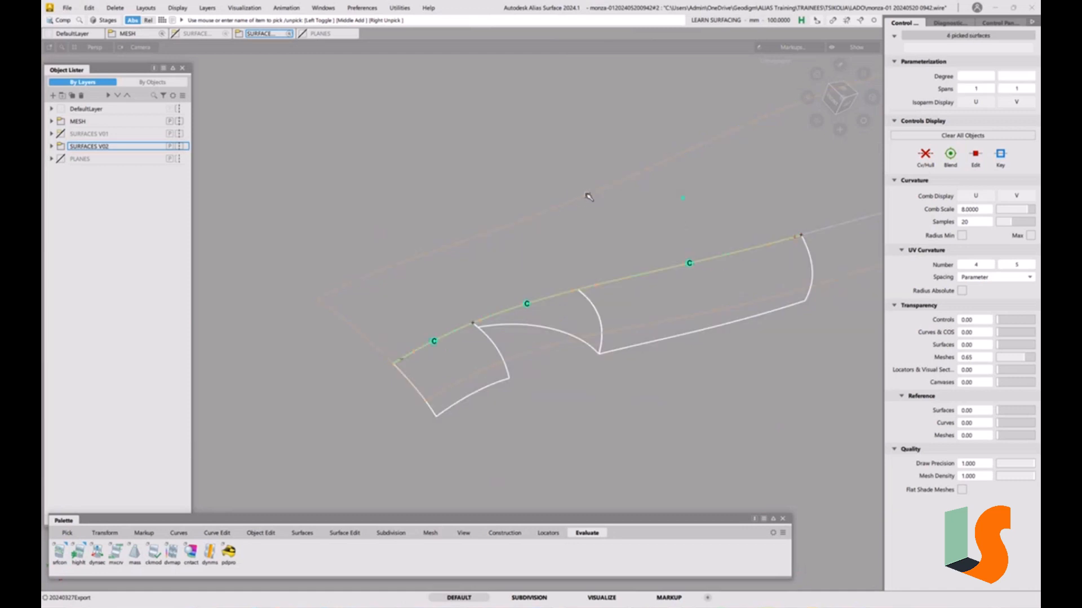
left_click(589, 196, "shift")
key("alt+h")
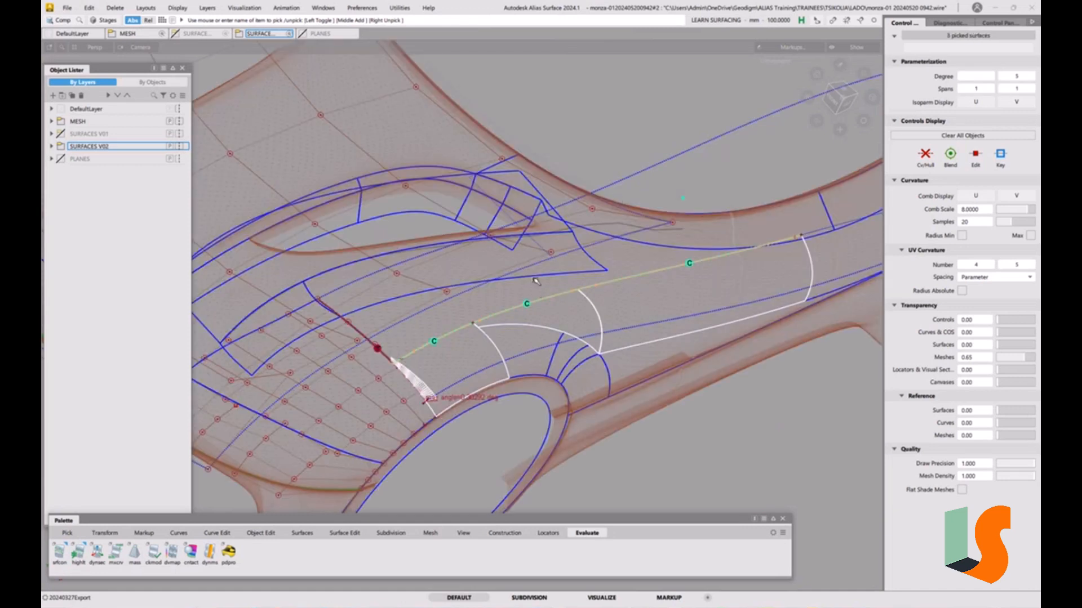
left_click_drag(534, 279, 523, 282, "ctrl+shift")
left_click(635, 173)
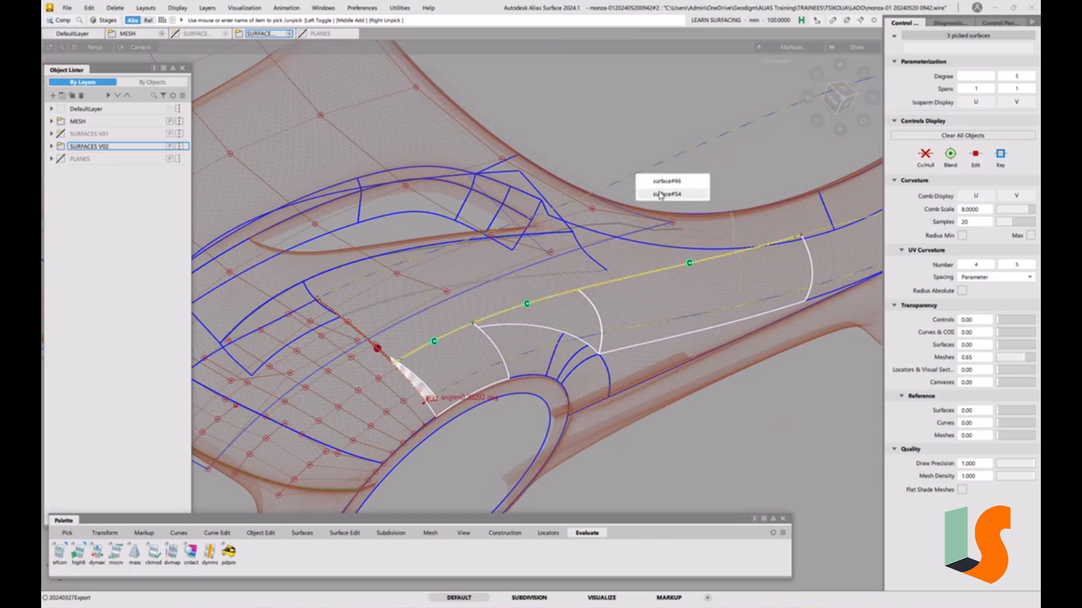
left_click(660, 195)
key("alt+h")
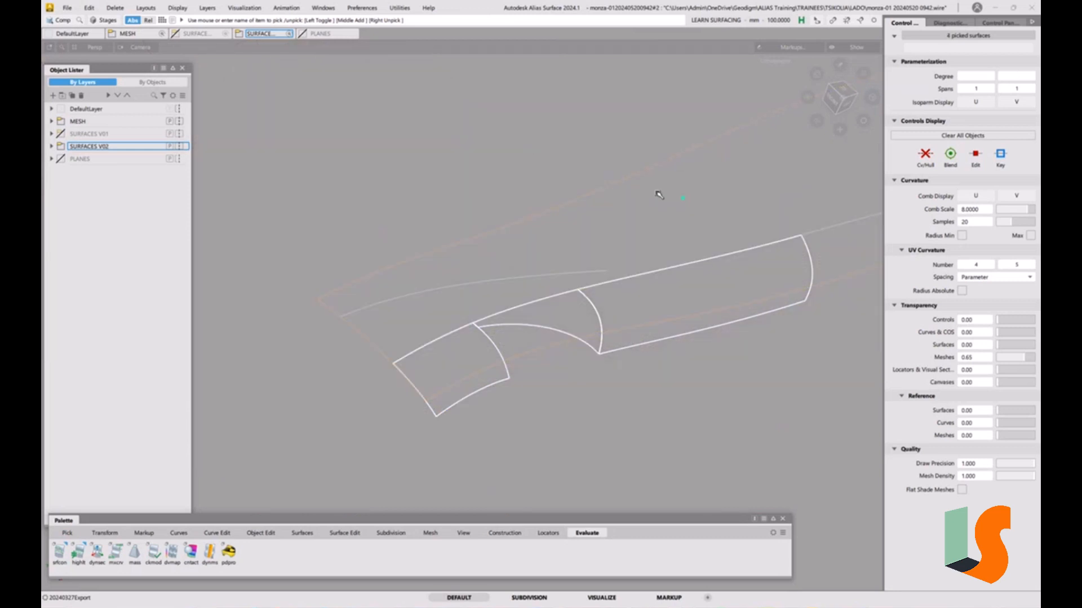
left_click(315, 483)
left_click_drag(530, 333, 483, 323, "ctrl+shift")
left_click(520, 320)
left_click(679, 267)
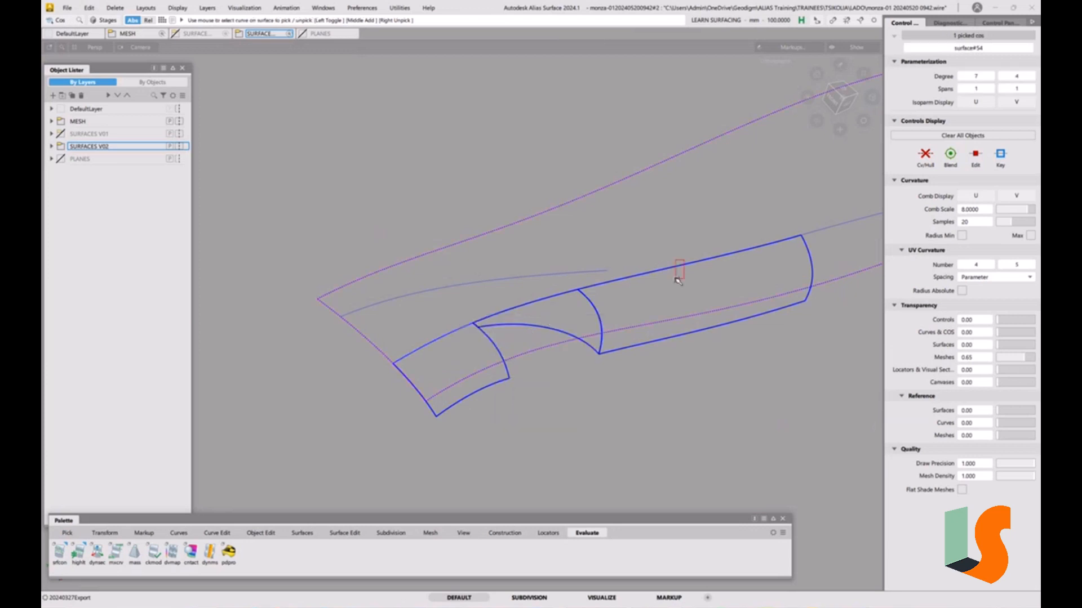
left_click(551, 298)
left_click_drag(554, 385, 552, 297, "ctrl+shift")
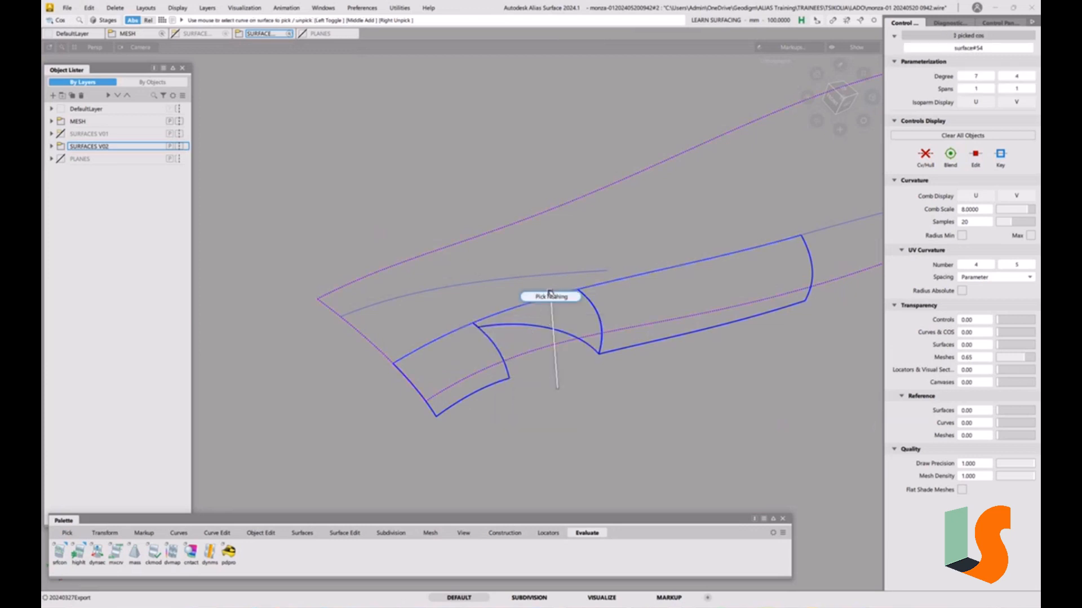
Step: Check the positional continuity along the edges where surface#54 meets the three isolated patches
left_click(59, 552)
left_click(462, 329)
left_click(520, 306)
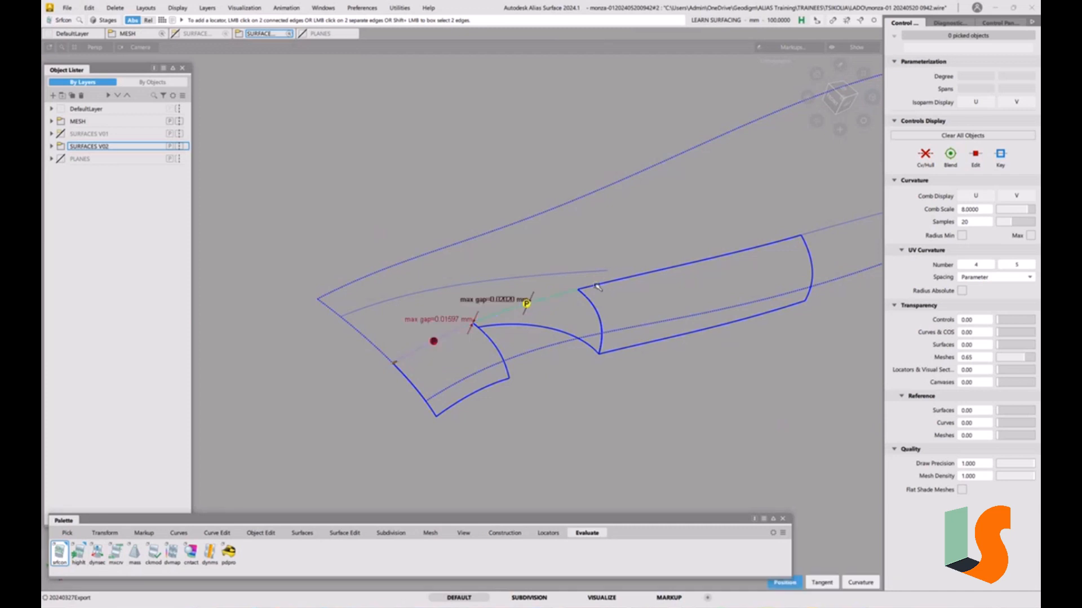
left_click(597, 285)
Step: Delete the locators of the surface#54 continuity check and show all hidden objects again
left_click_drag(568, 322, 541, 328, "ctrl+shift")
left_click(541, 218)
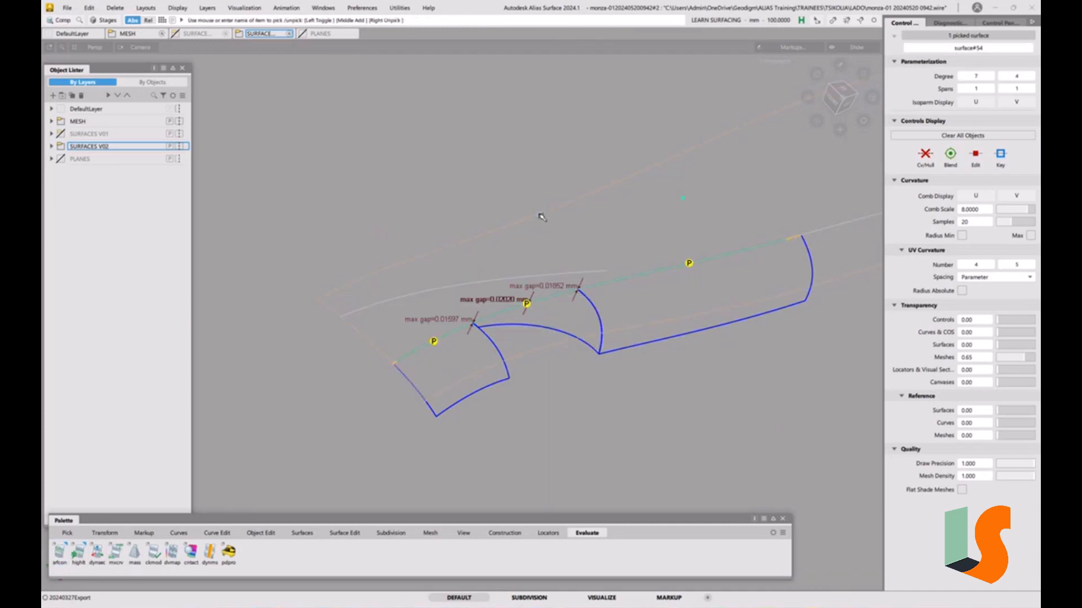
left_click(540, 217)
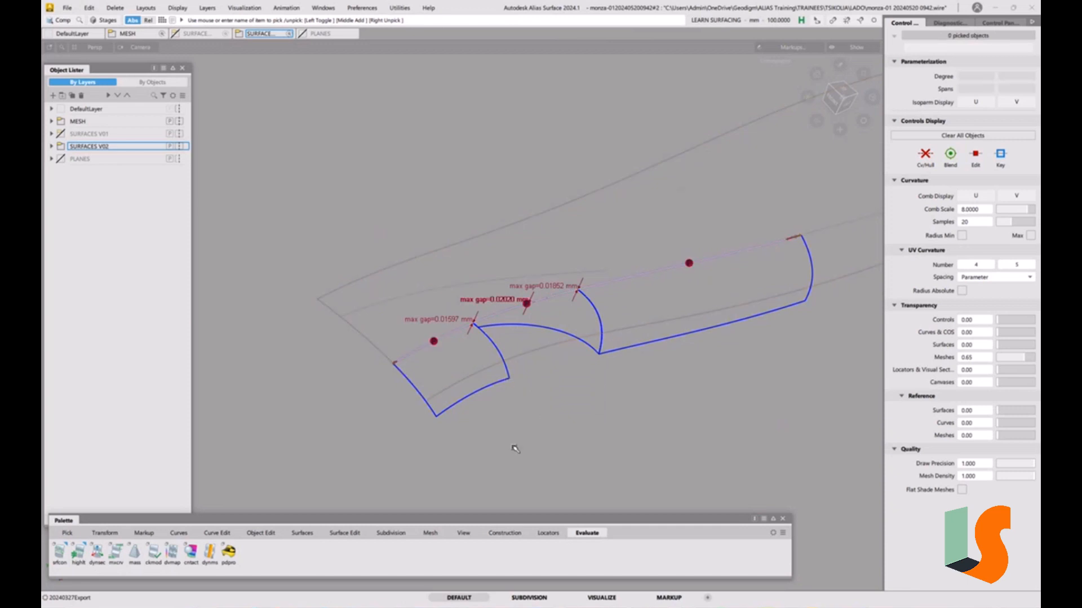
left_click(115, 8)
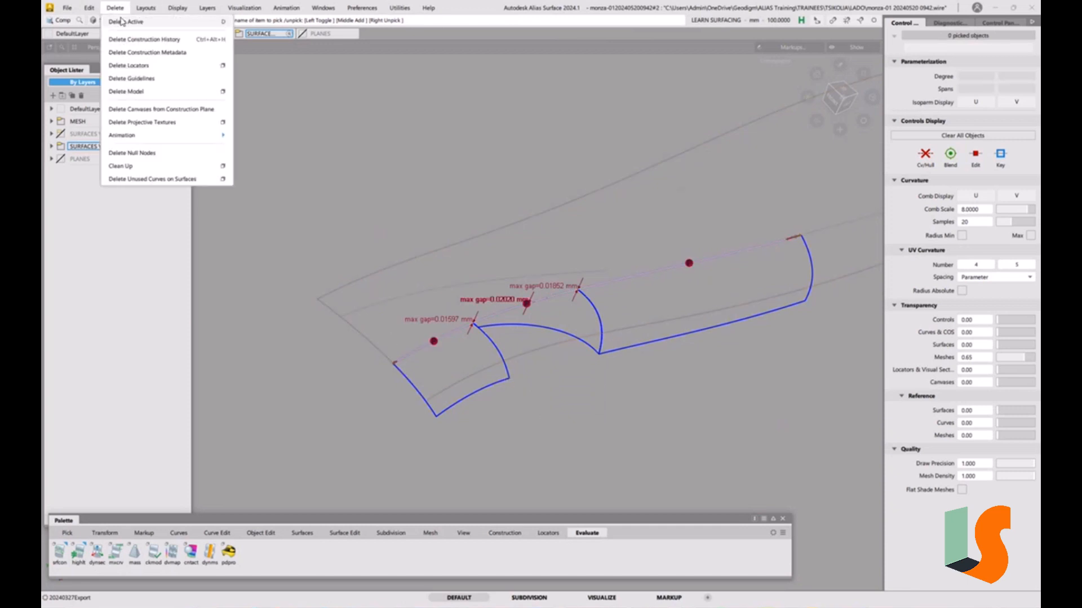
left_click(147, 67)
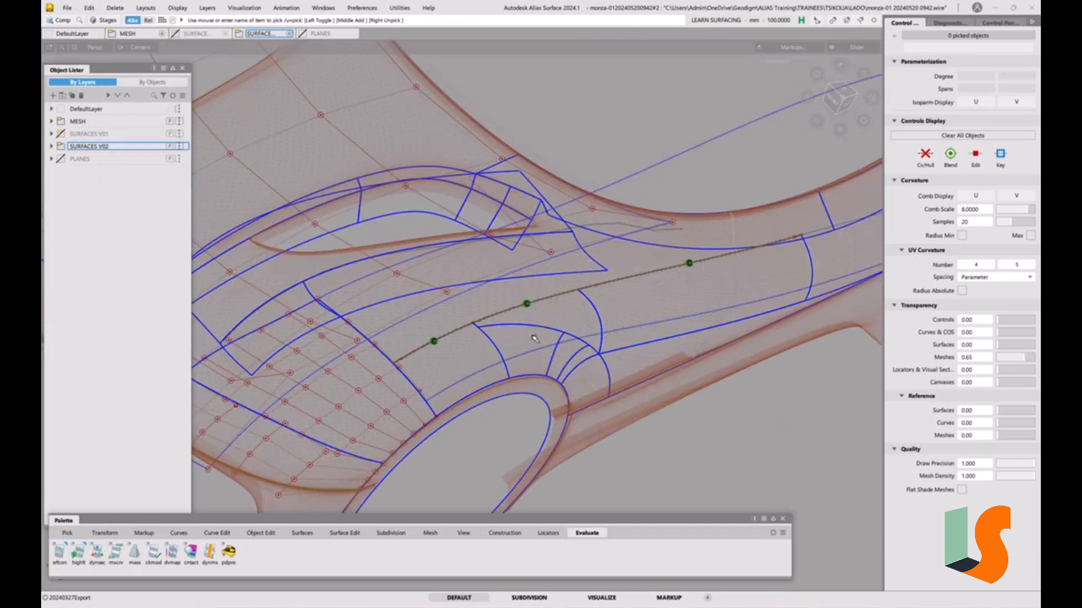
Step: Check the surface continuity along the edge between the front fender surface with visible control points and the patches behind it
left_click_drag(458, 337, 412, 335, "alt+shift")
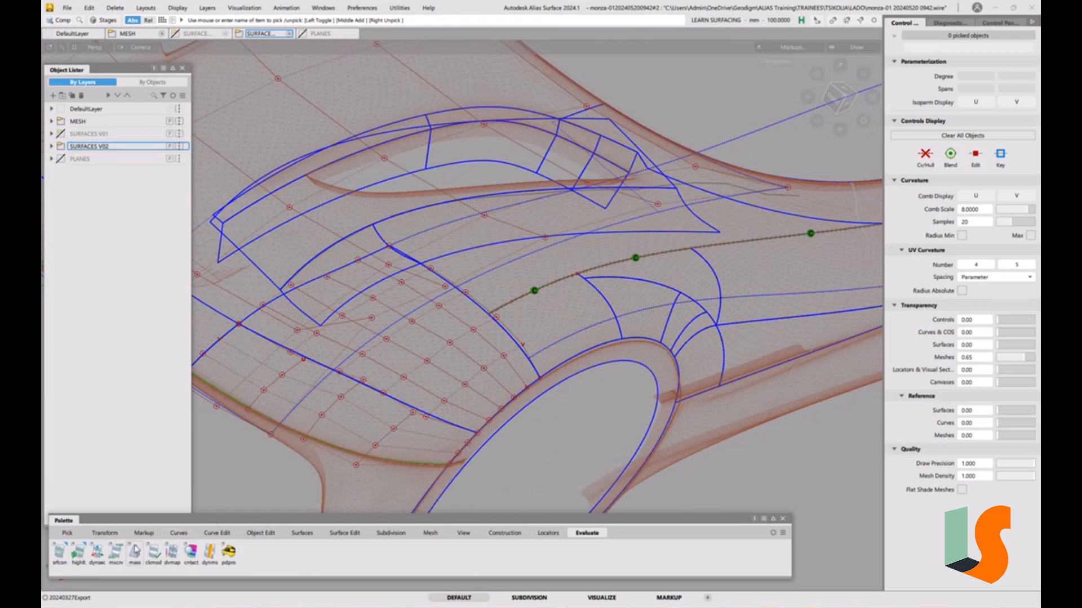
left_click(60, 553)
left_click(476, 301)
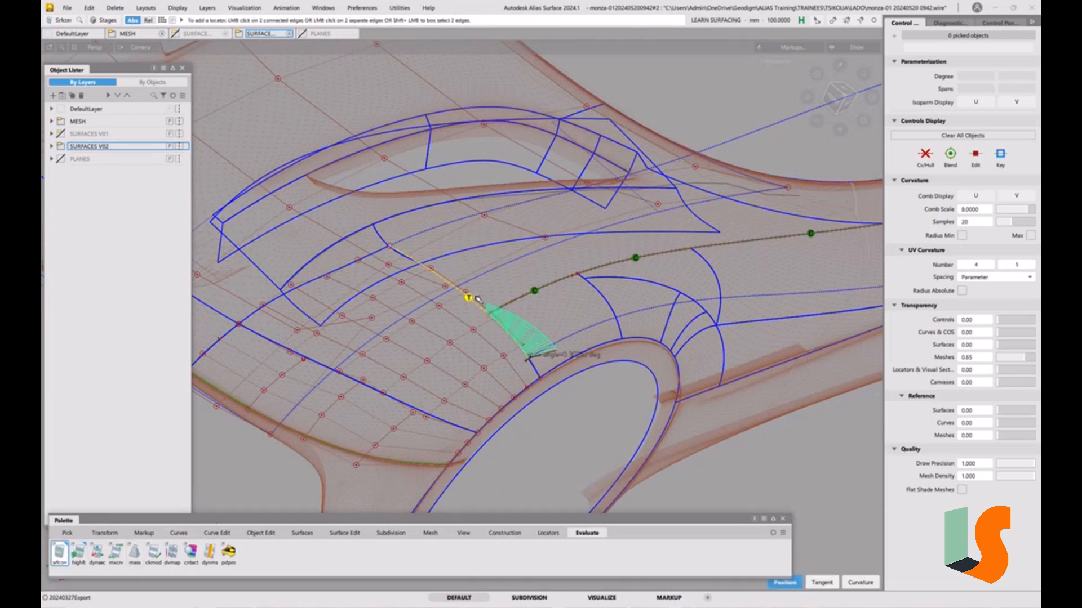
left_click_drag(565, 294, 551, 280, "alt+shift")
middle_click_drag(551, 280, 542, 265, "alt+shift")
left_click_drag(623, 323, 610, 286, "ctrl+shift")
Step: Check the surface continuity along the three curved edges dividing the patches directly above and behind the wheel arch
left_click(620, 269)
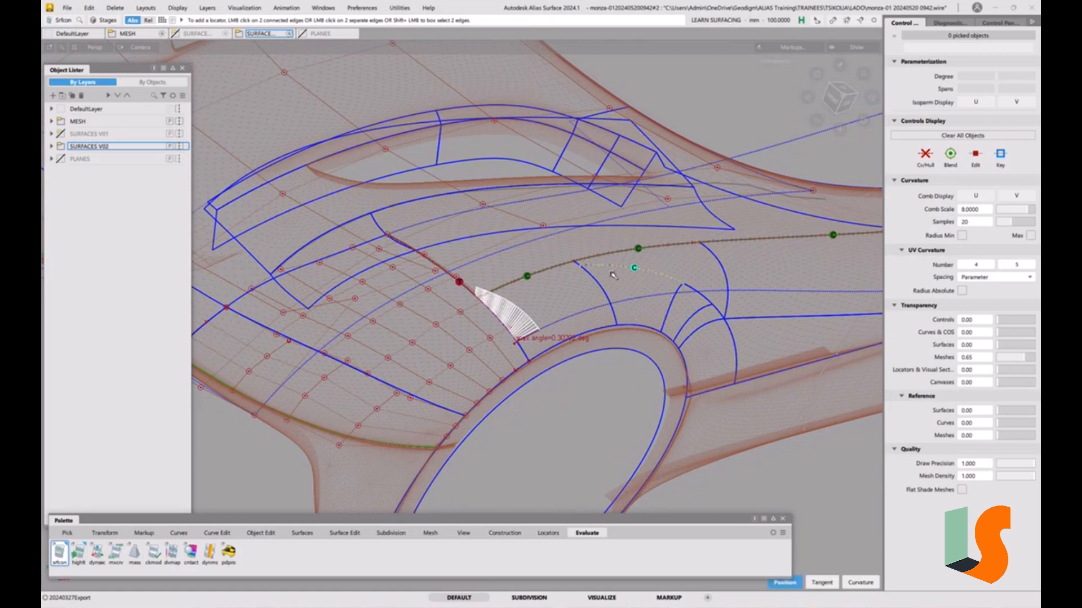
left_click(613, 312)
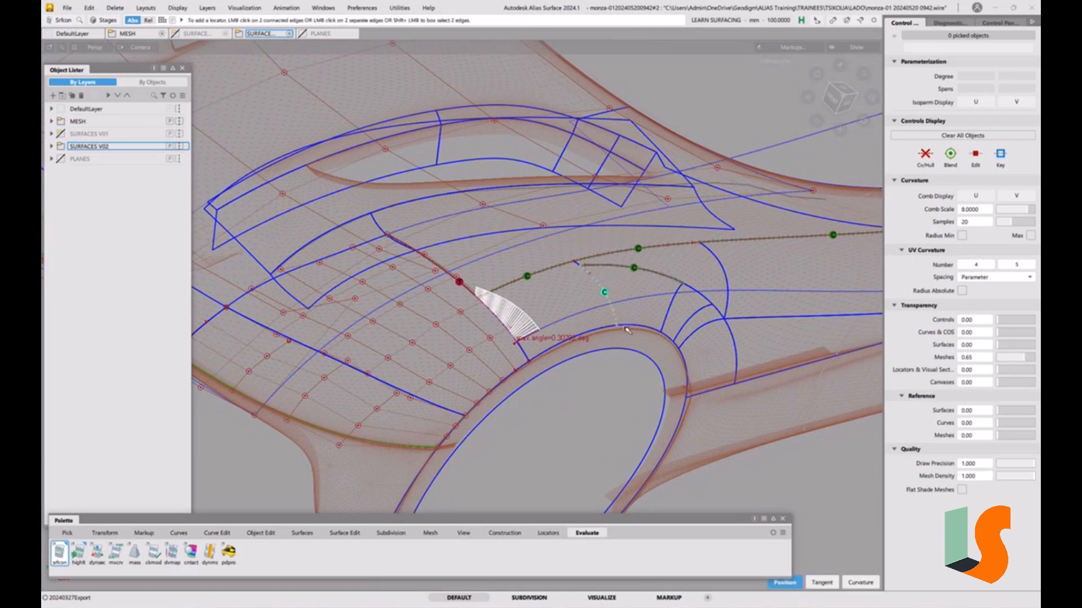
left_click(716, 260)
left_click_drag(701, 325, 700, 290, "ctrl+shift")
Step: Check the surface continuity along the lengthwise seam across the lower front fender ahead of the wheel arch
left_click_drag(701, 304, 524, 395, "alt+shift")
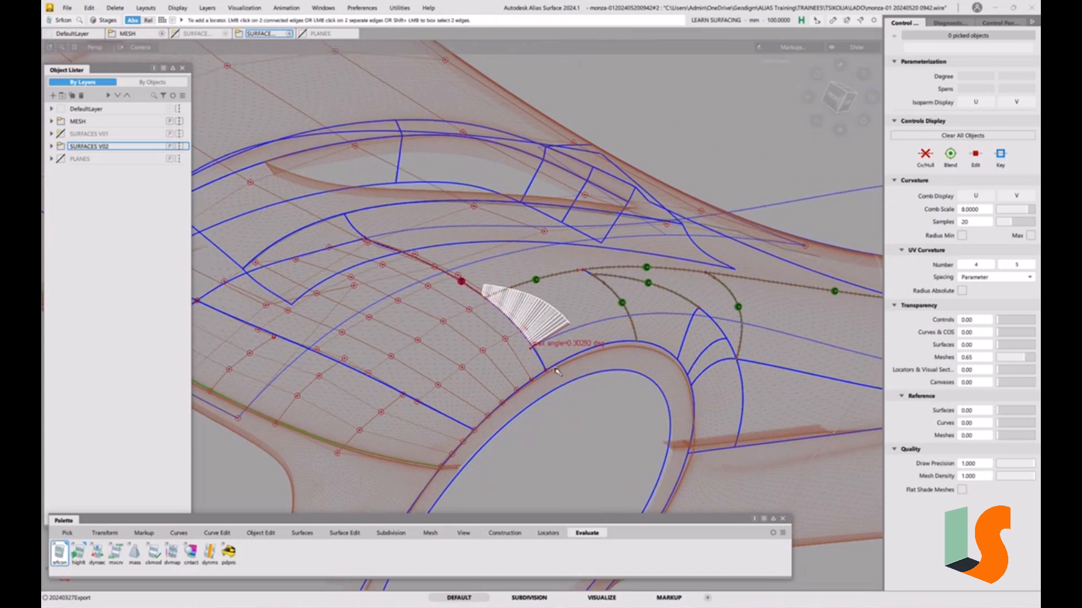
right_click_drag(557, 372, 594, 371, "alt+shift")
middle_click_drag(594, 371, 608, 317, "alt+shift")
left_click(440, 396)
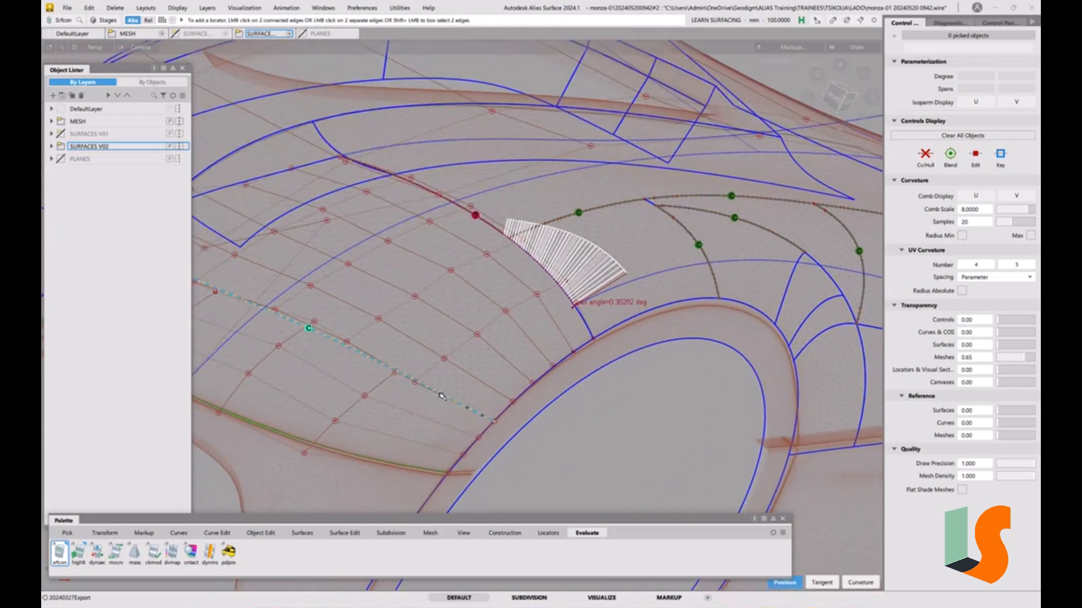
left_click_drag(574, 406, 574, 310, "ctrl+shift")
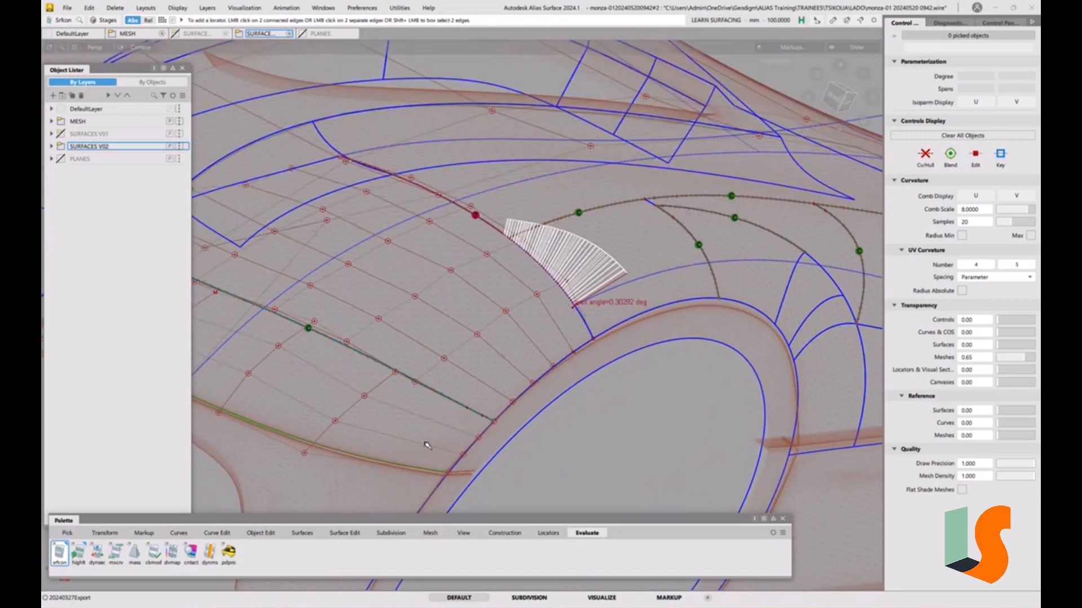
Step: Confirm the surface continuity options and check the front fender surface's edge along the wheel arch
double_click(61, 554)
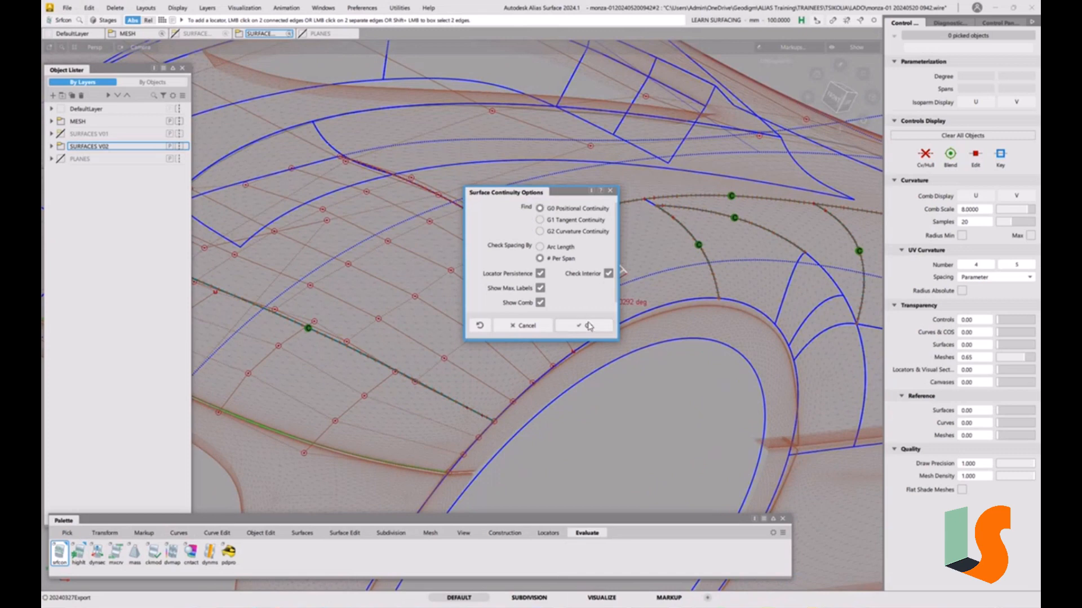
left_click(588, 326)
left_click(572, 355)
left_click_drag(588, 315, 635, 303, "alt+shift")
middle_click_drag(636, 303, 669, 323, "alt+shift")
left_click_drag(559, 219, 563, 338, "alt+shift")
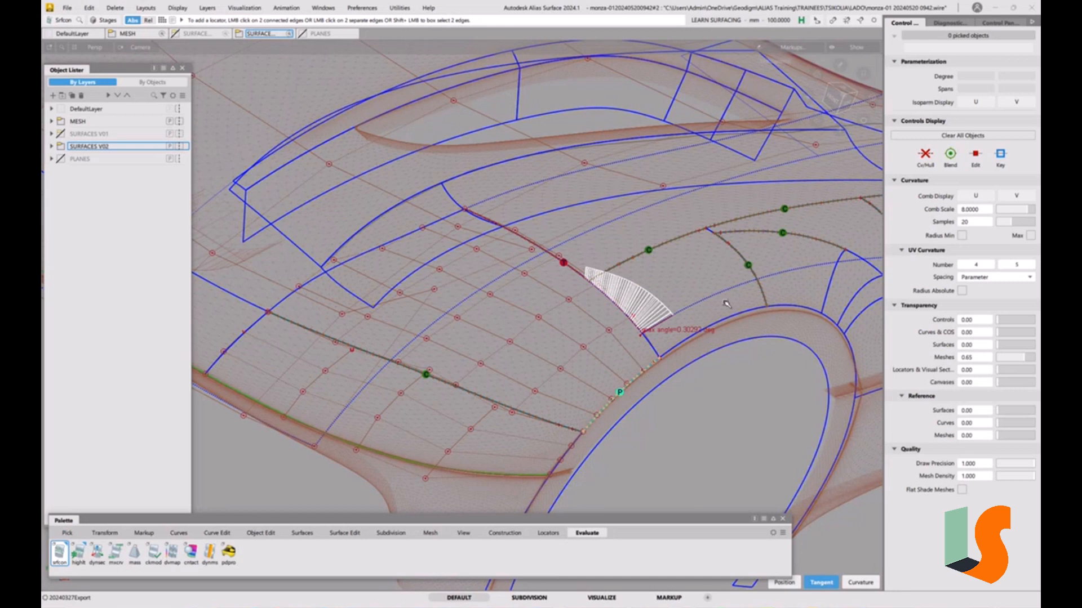
middle_click_drag(679, 311, 622, 328, "alt+shift")
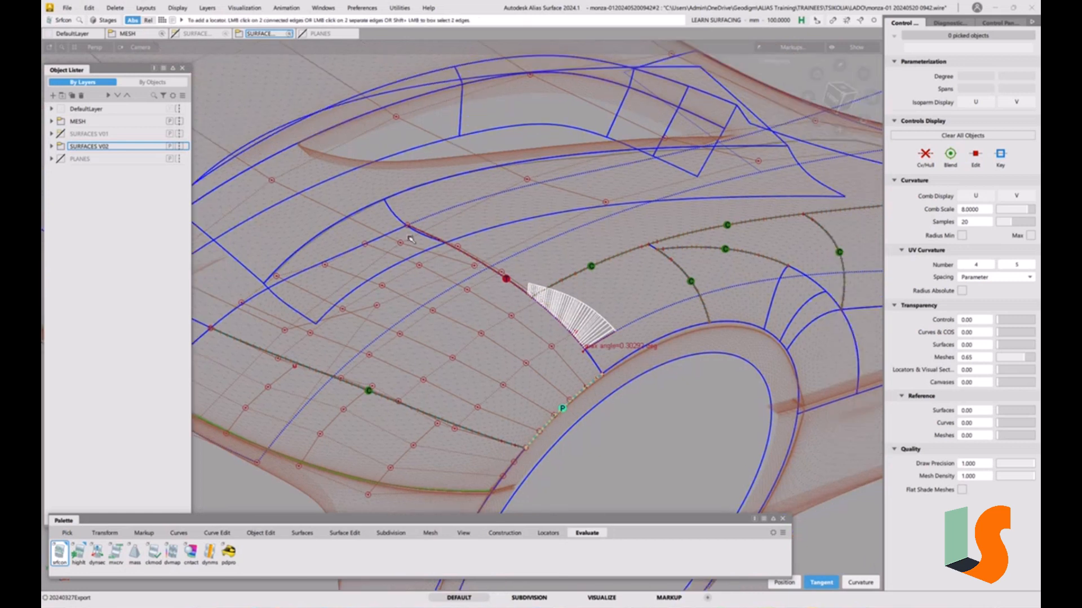
left_click(66, 8)
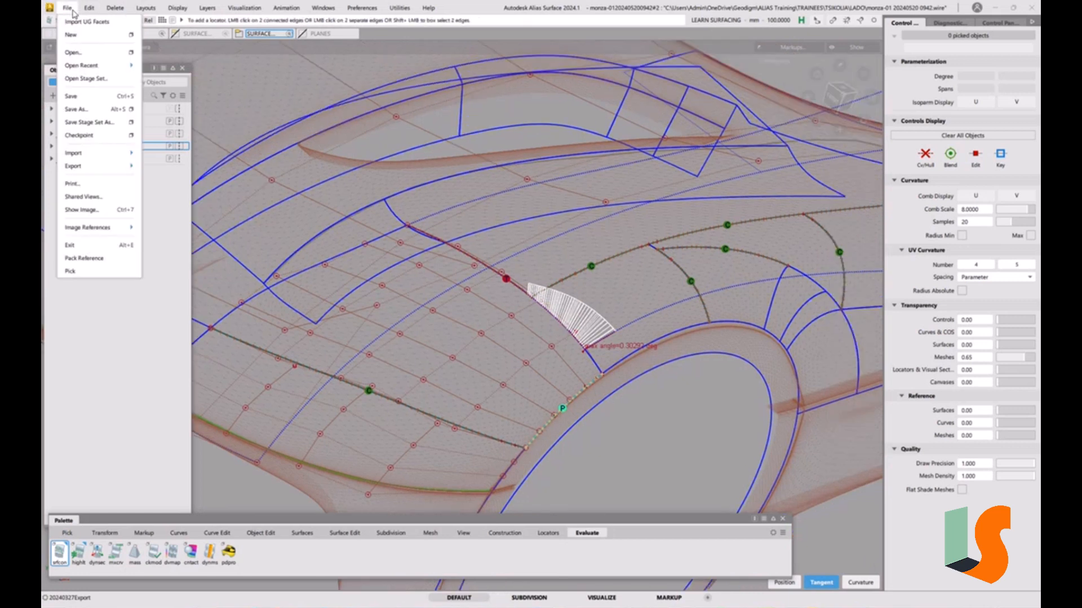
left_click(80, 112)
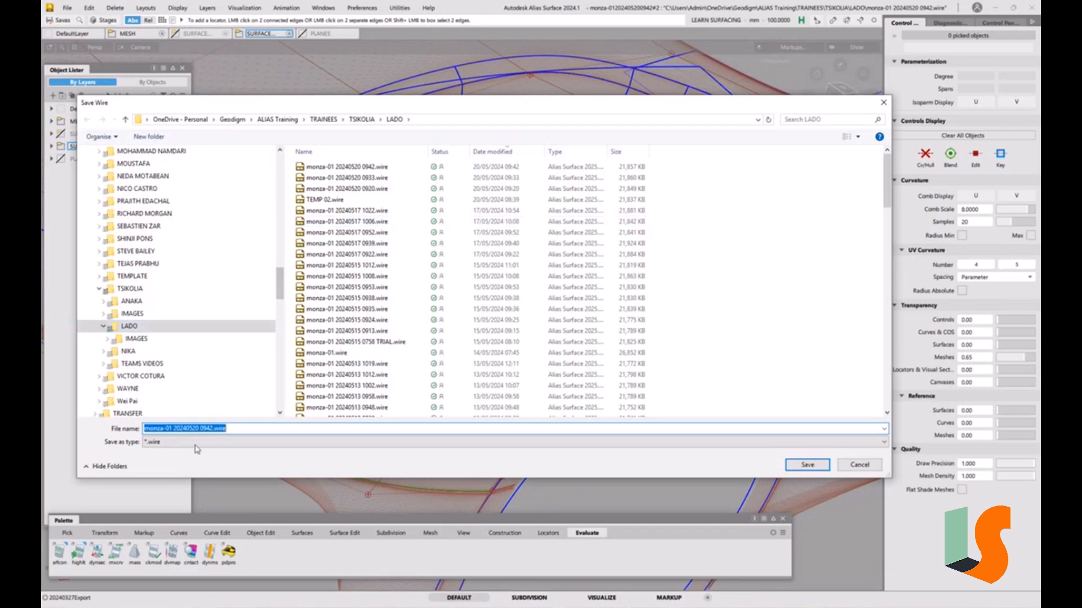
left_click_drag(209, 427, 277, 428)
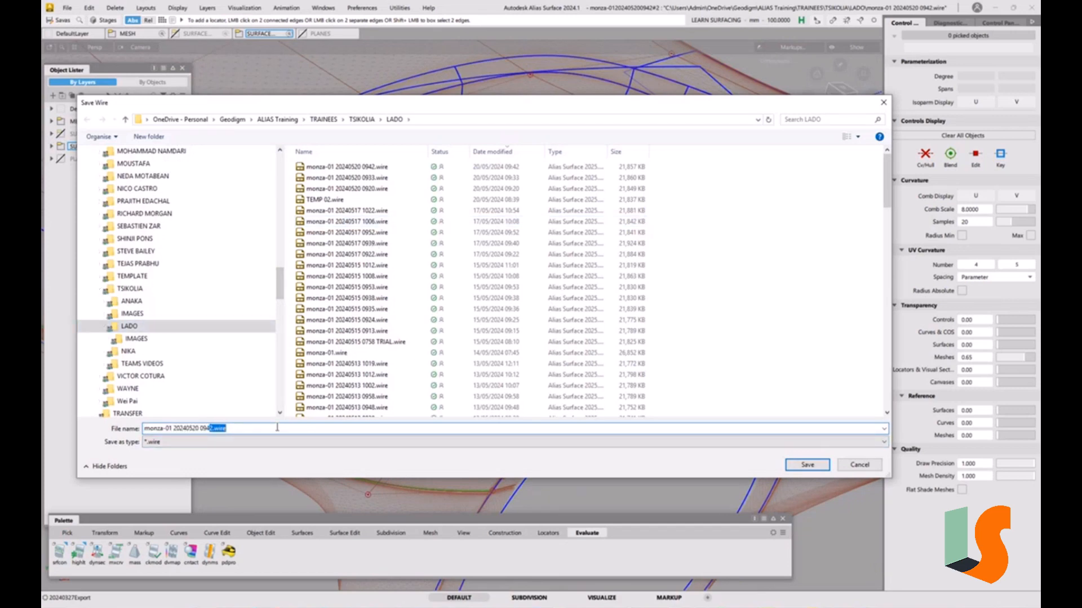
type("7")
key("Return")
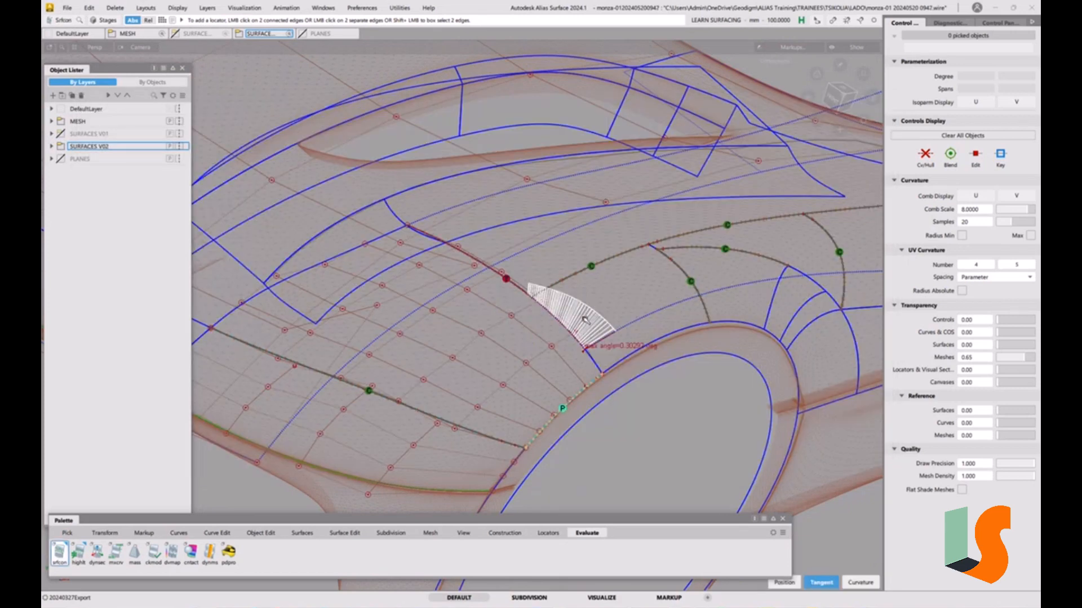
Step: Detach the front fender surface lengthwise where the fillet surface's V=1 edge meets its rear seam, accepting removal of its construction history
right_click_drag(557, 317, 574, 301, "alt+shift")
middle_click_drag(556, 290, 549, 283, "alt+shift")
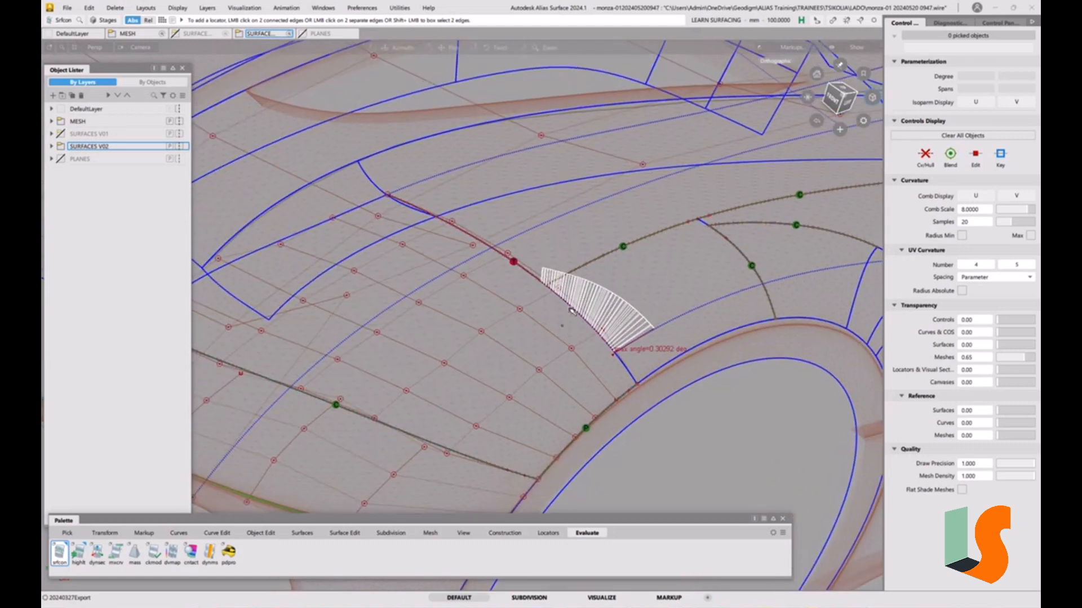
right_click_drag(531, 318, 428, 449, "alt+shift")
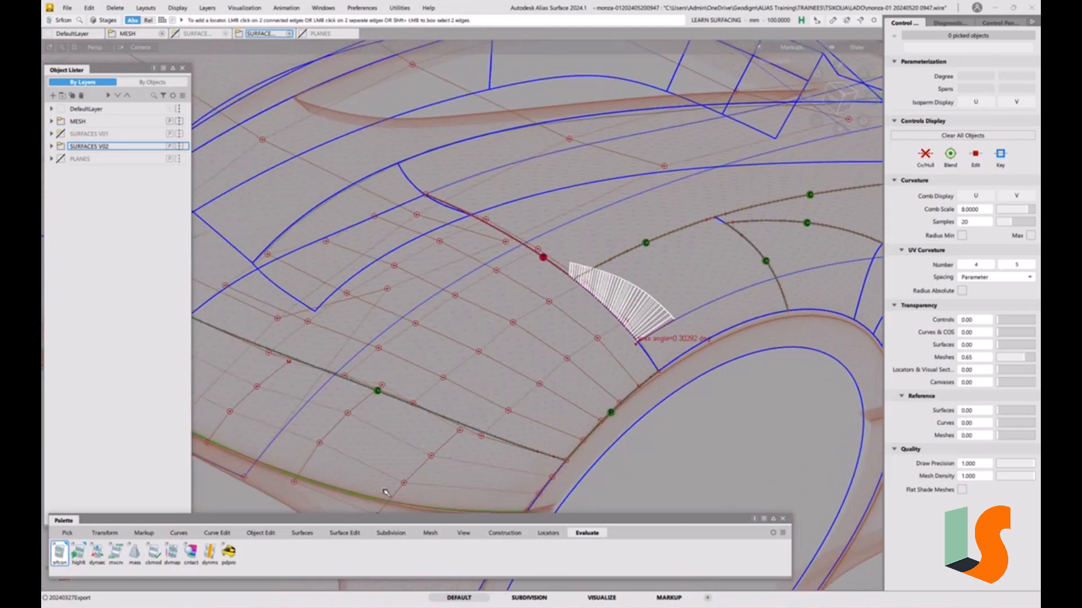
left_click(344, 534)
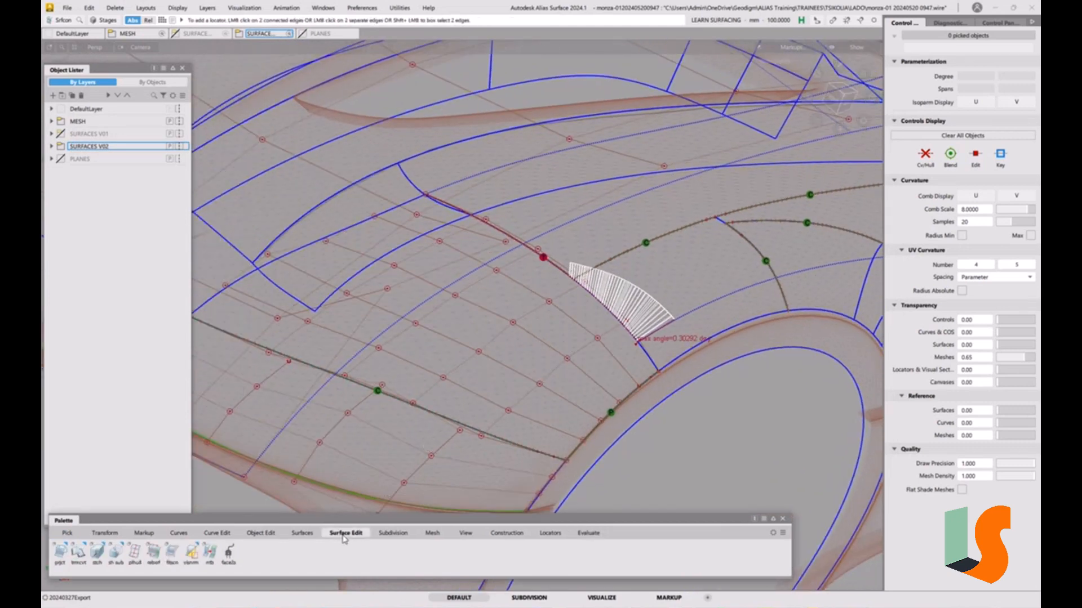
left_click(261, 533)
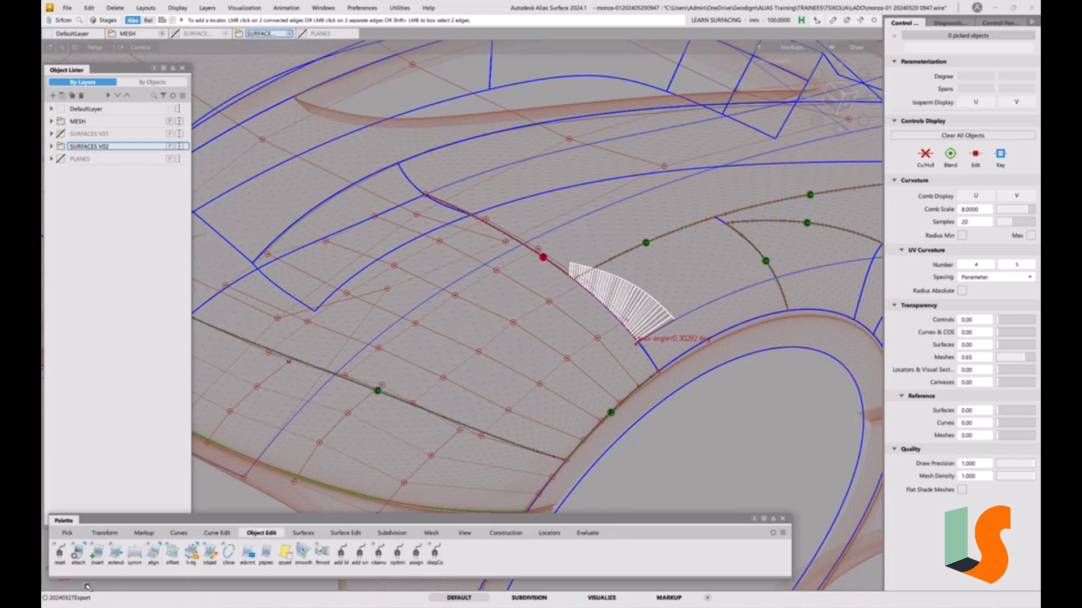
left_click_drag(78, 554, 107, 592)
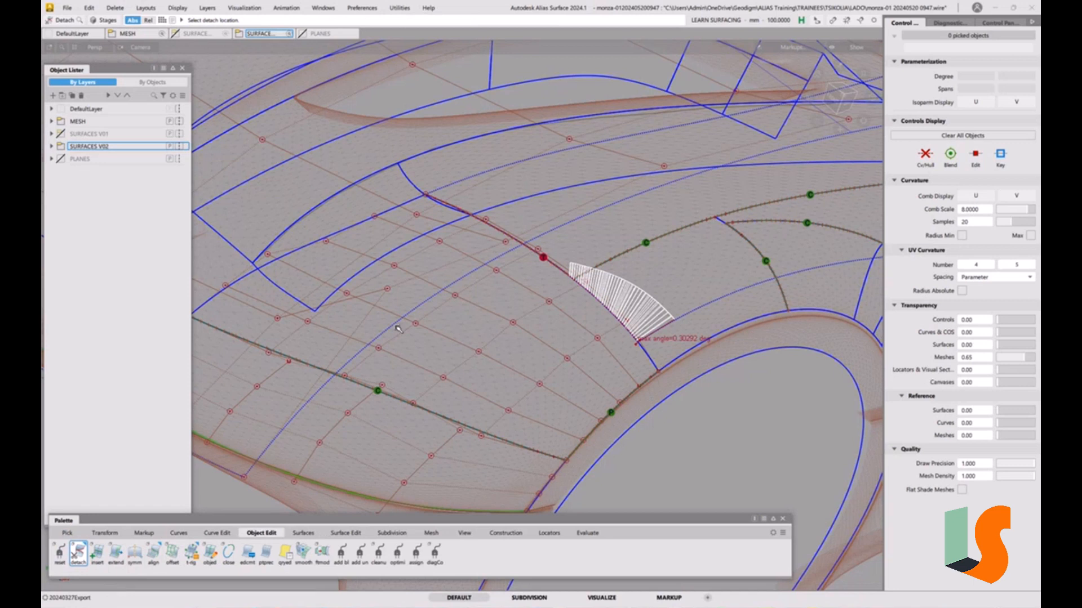
left_click(332, 243)
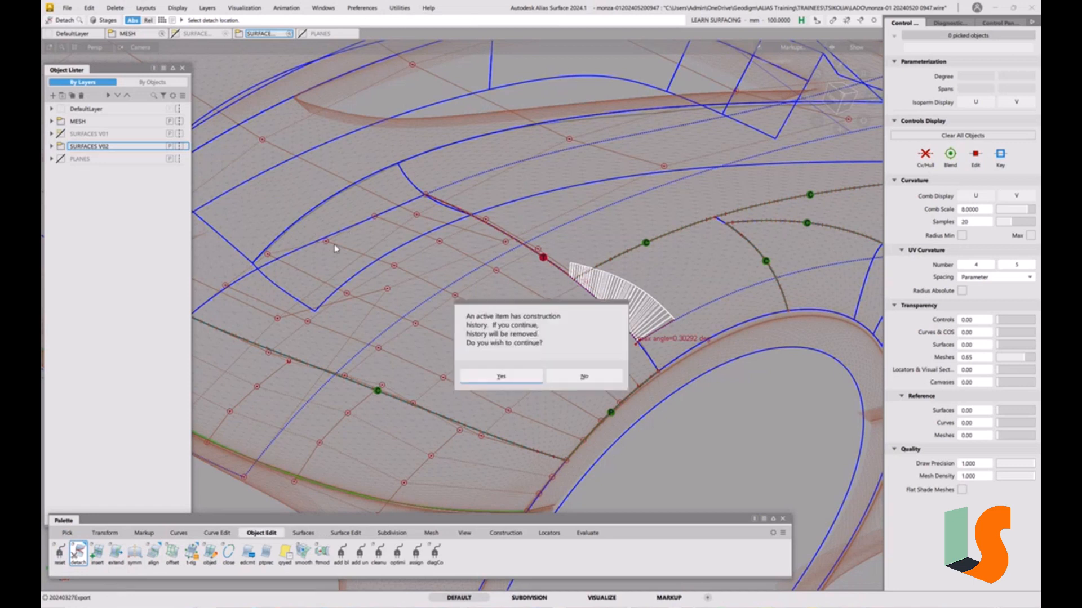
left_click(502, 374)
left_click_drag(385, 249, 506, 294)
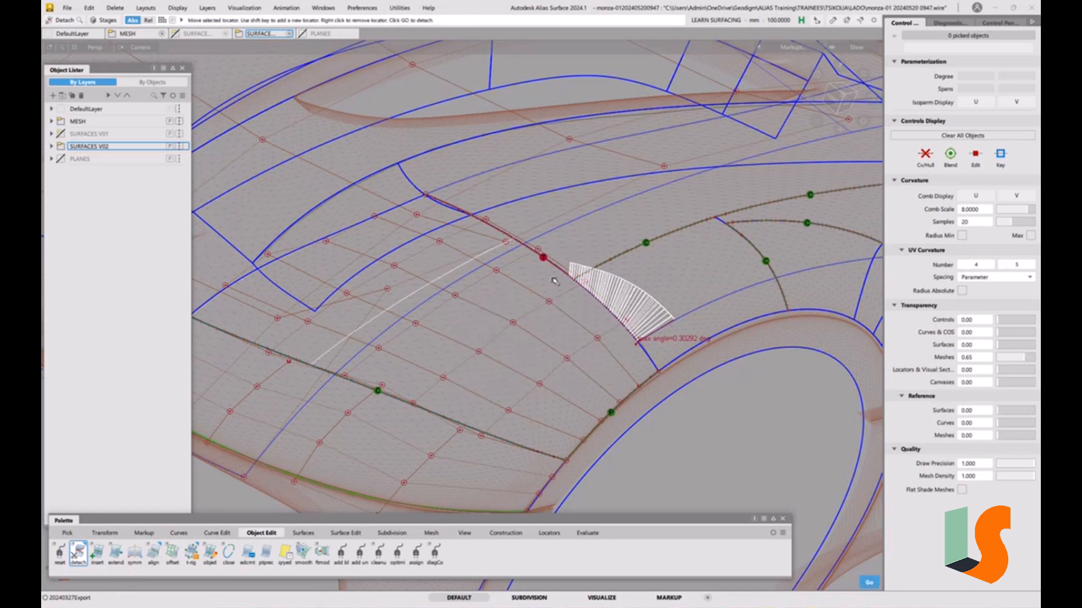
left_click(592, 270)
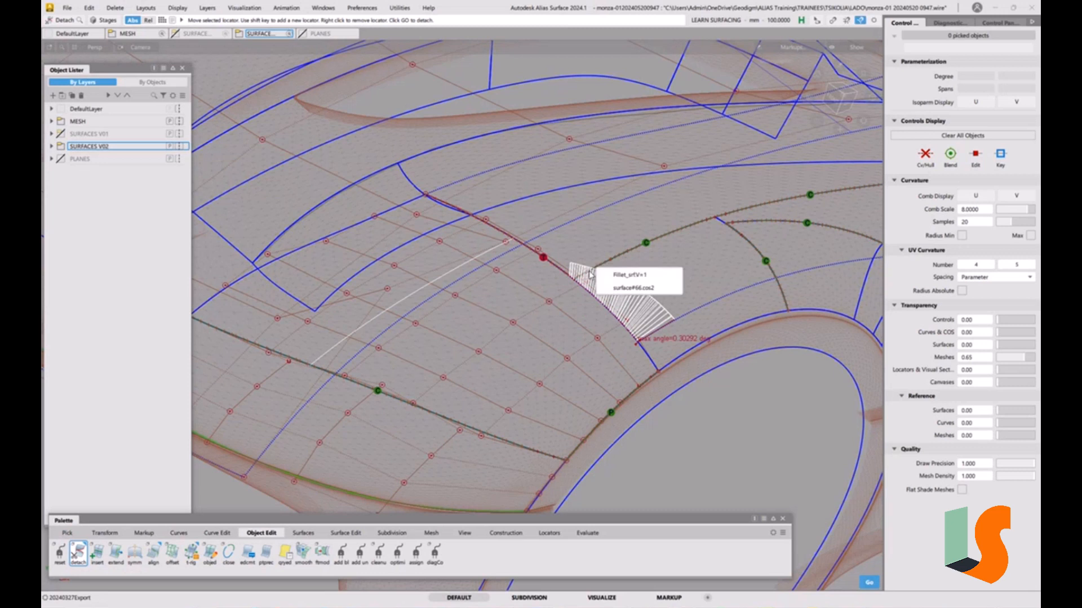
left_click(652, 276)
key("space")
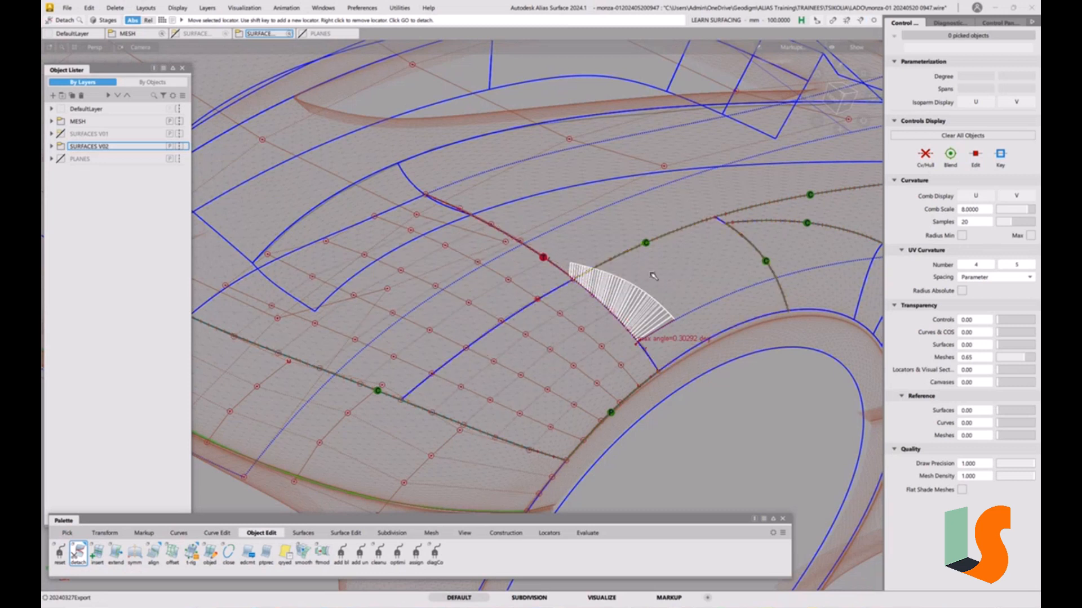
Step: Delete the continuity locators on the split fender surface's rear seam, lower seam and wheel-arch edge
left_click_drag(568, 316, 549, 384, "ctrl+shift")
left_click(542, 258)
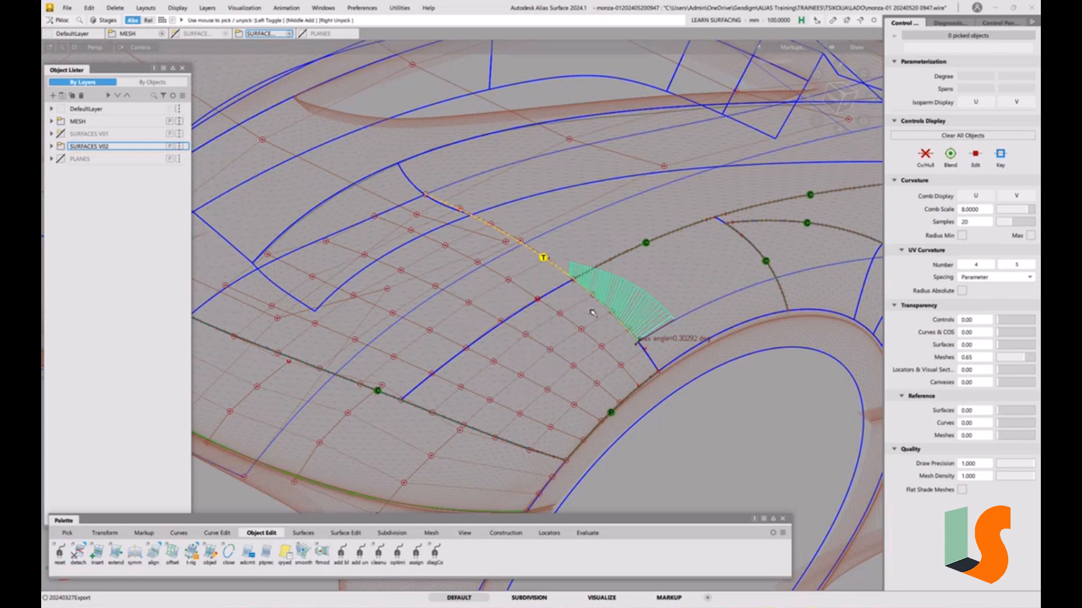
key("Delete")
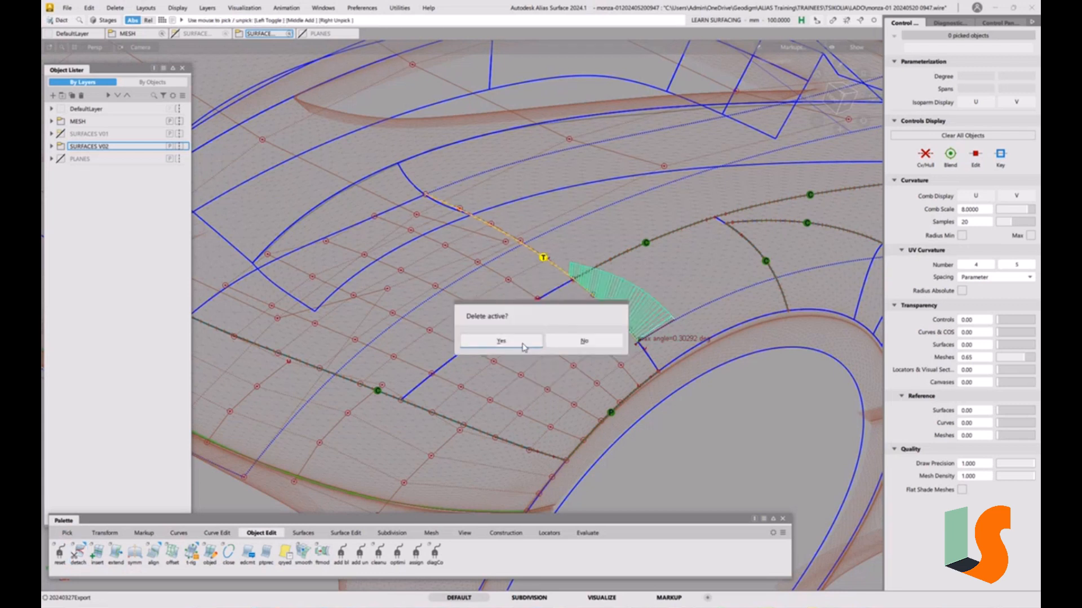
left_click(523, 343)
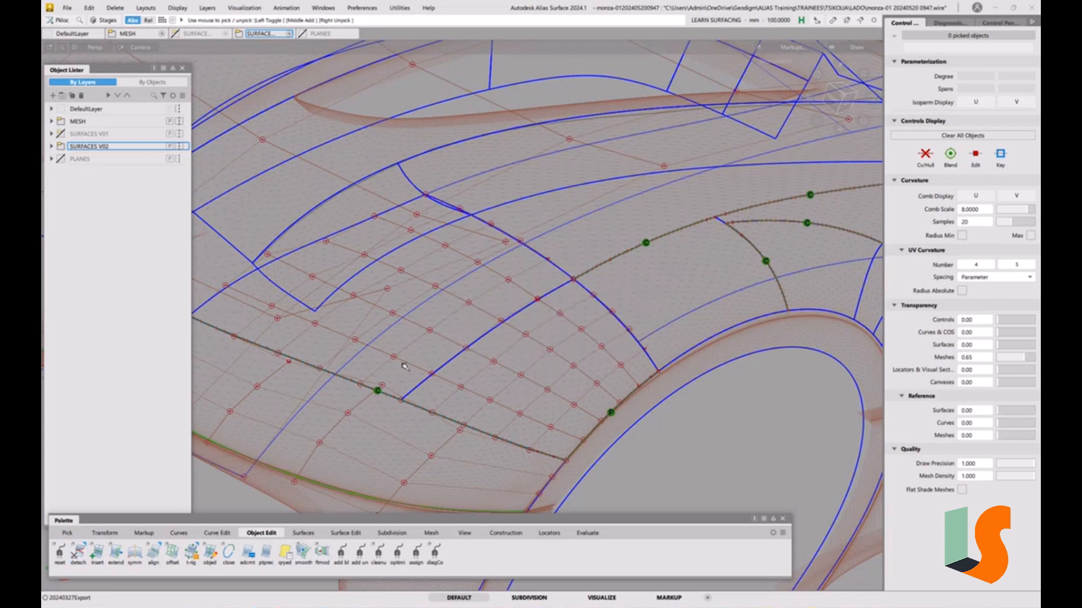
left_click(614, 410)
key("Delete")
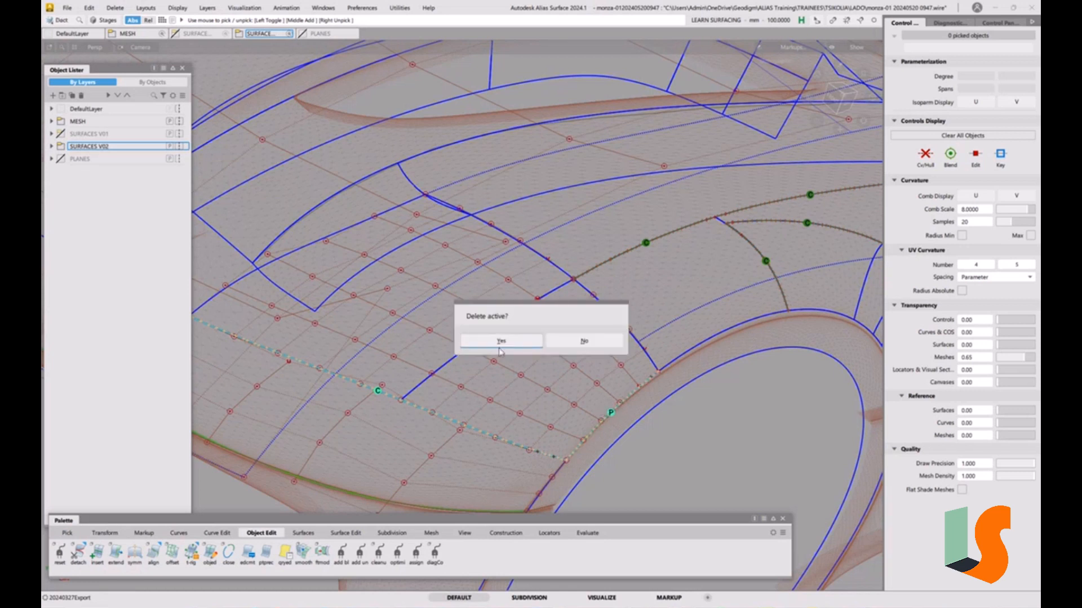
left_click(520, 337)
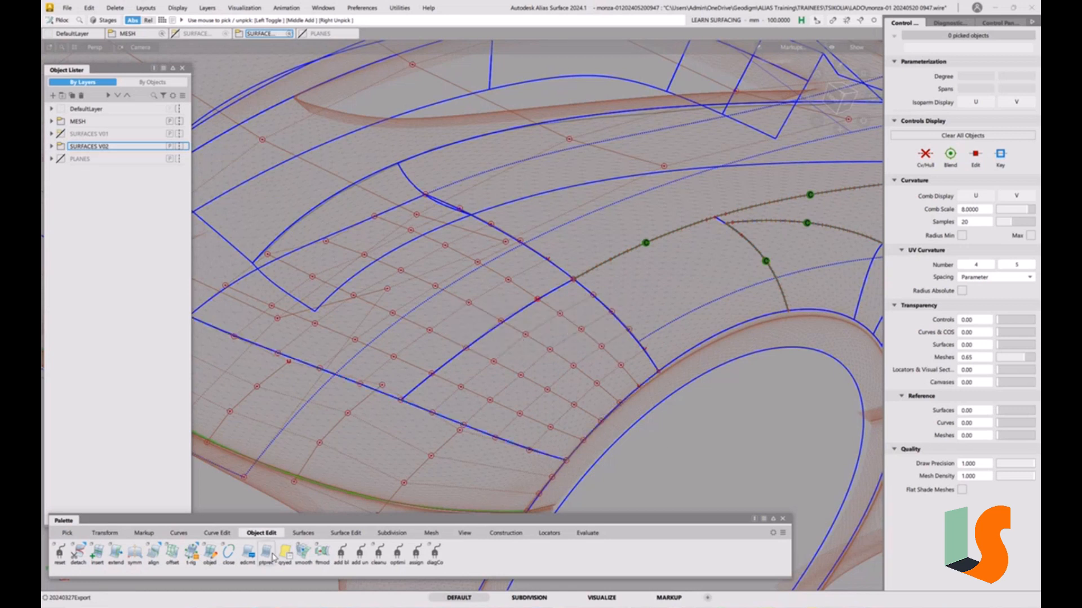
Step: Check the surface continuity along the new split line and both segments of the lower and rear seams
left_click(587, 533)
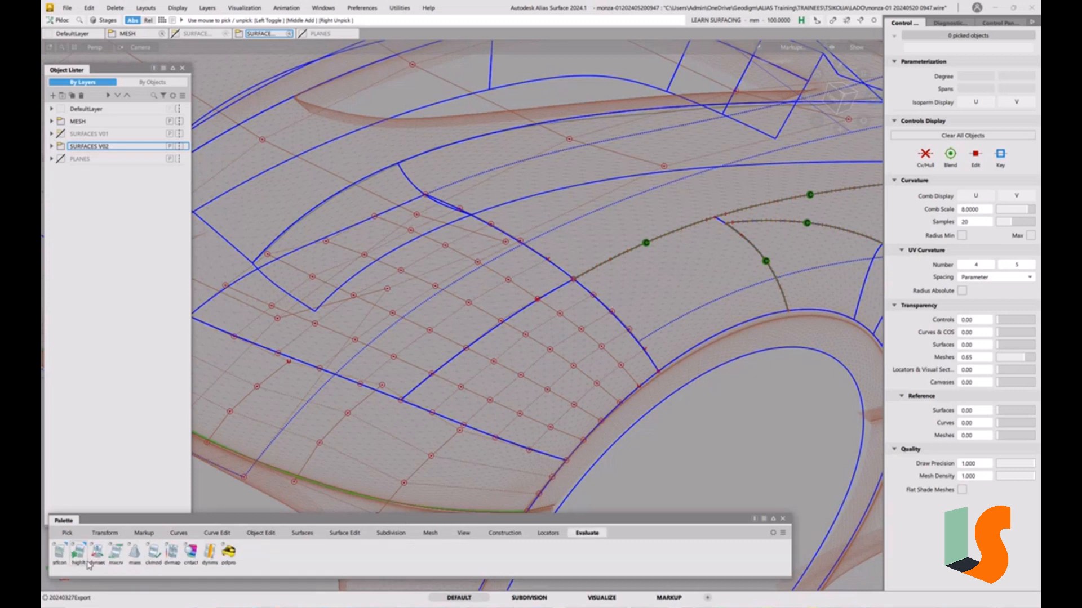
double_click(60, 552)
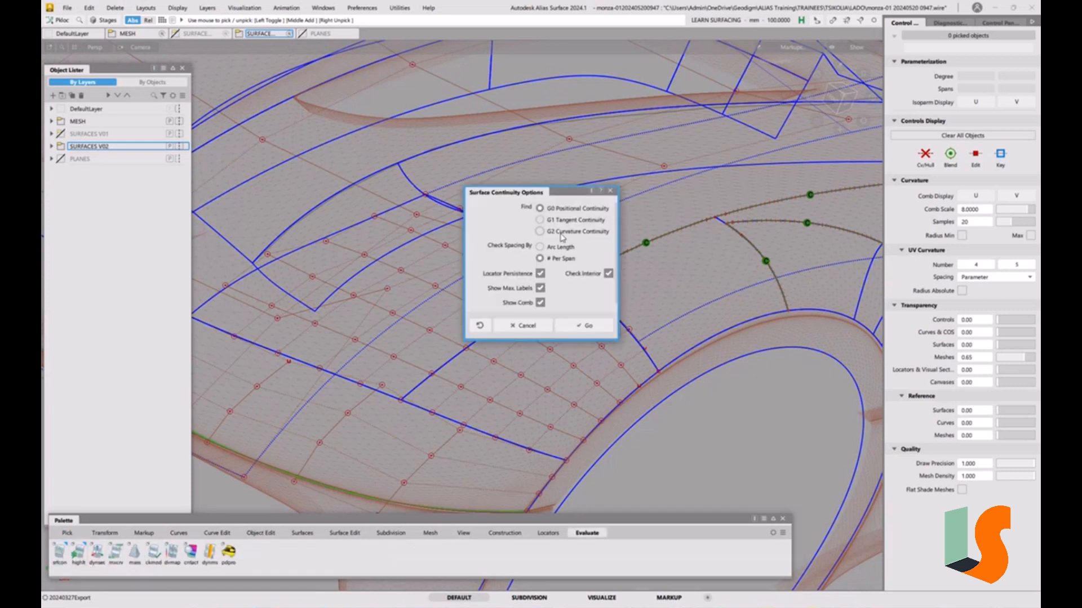
left_click(589, 326)
left_click(347, 378)
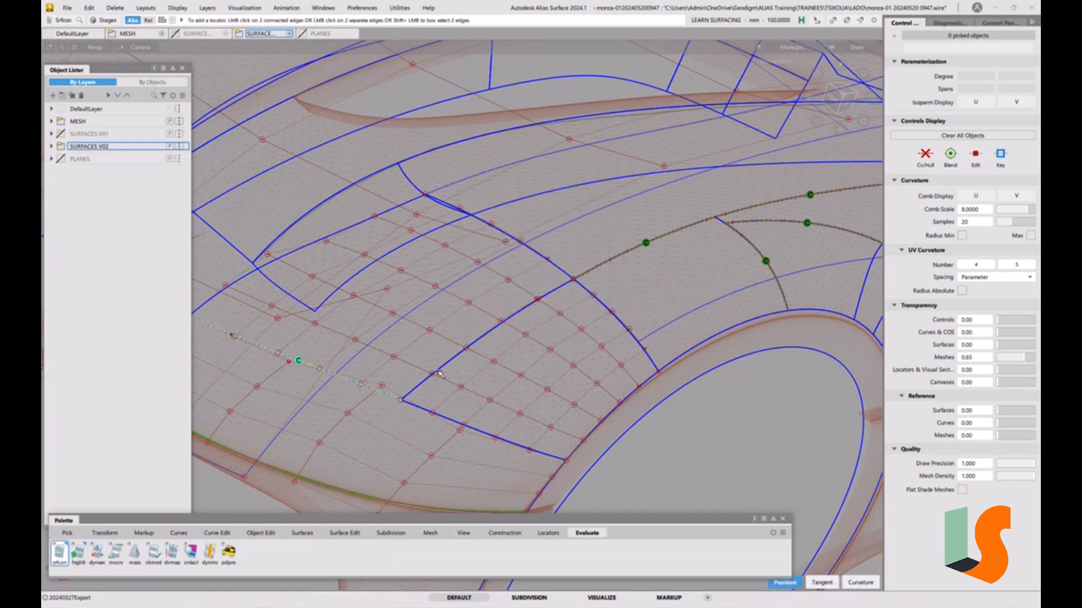
left_click(455, 422)
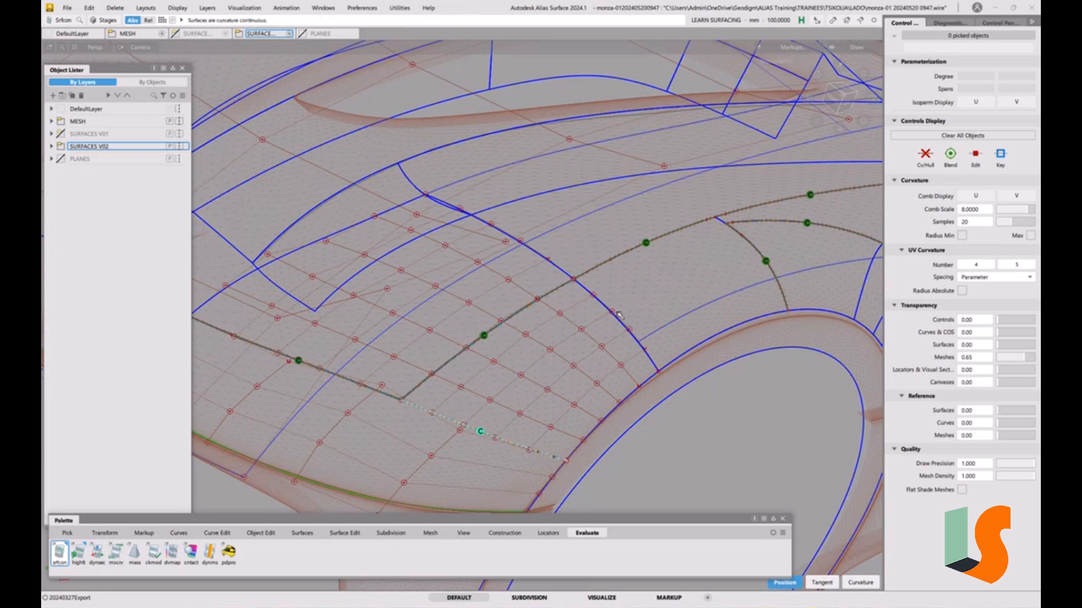
left_click(647, 355)
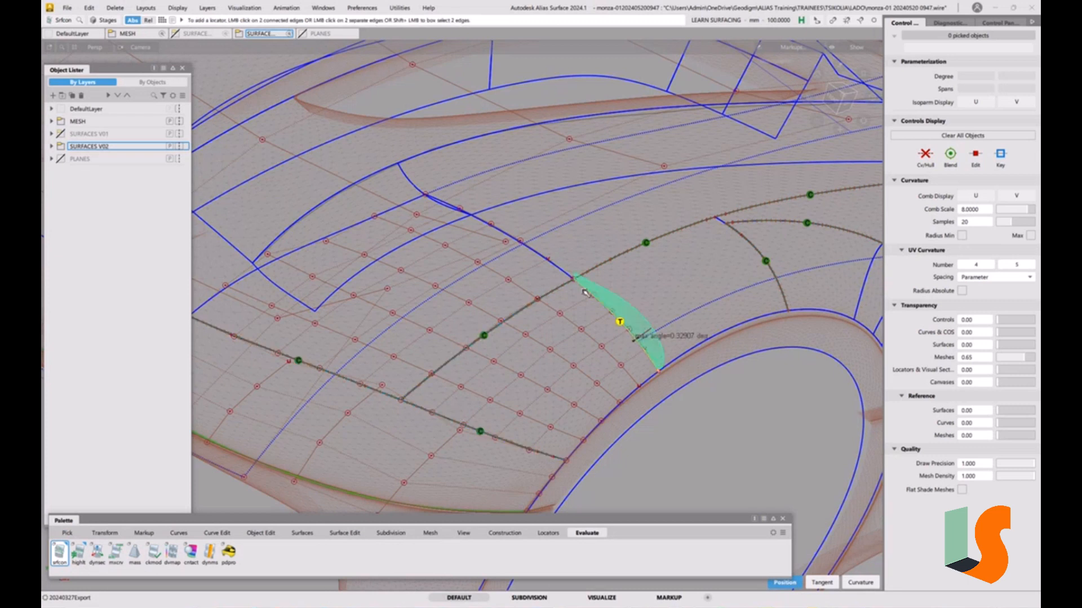
left_click(551, 263)
left_click(576, 316)
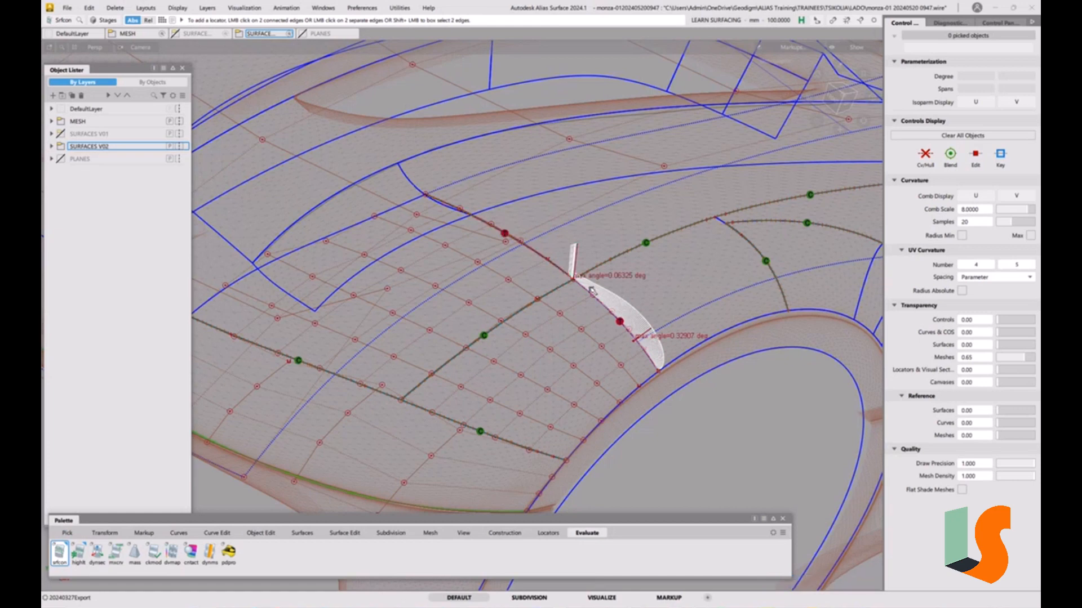
left_click_drag(576, 316, 600, 323, "alt+shift")
right_click_drag(600, 322, 611, 299, "alt+shift")
middle_click_drag(611, 299, 577, 319, "alt+shift")
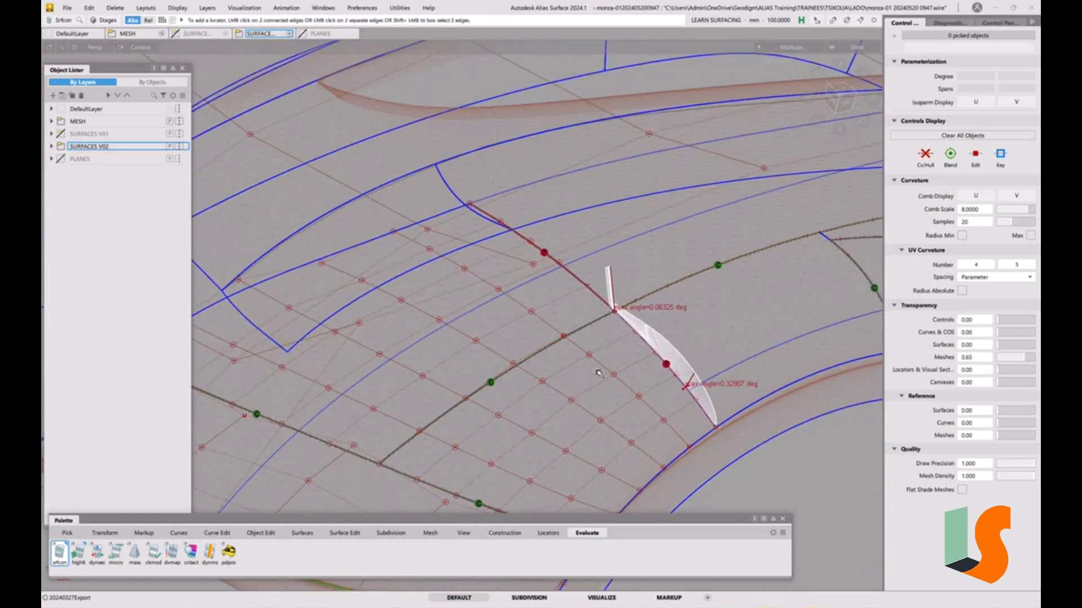
Step: Align the rear edge of the upper split fender surface to the adjoining surface with G2 continuity and partial alignment
left_click(260, 533)
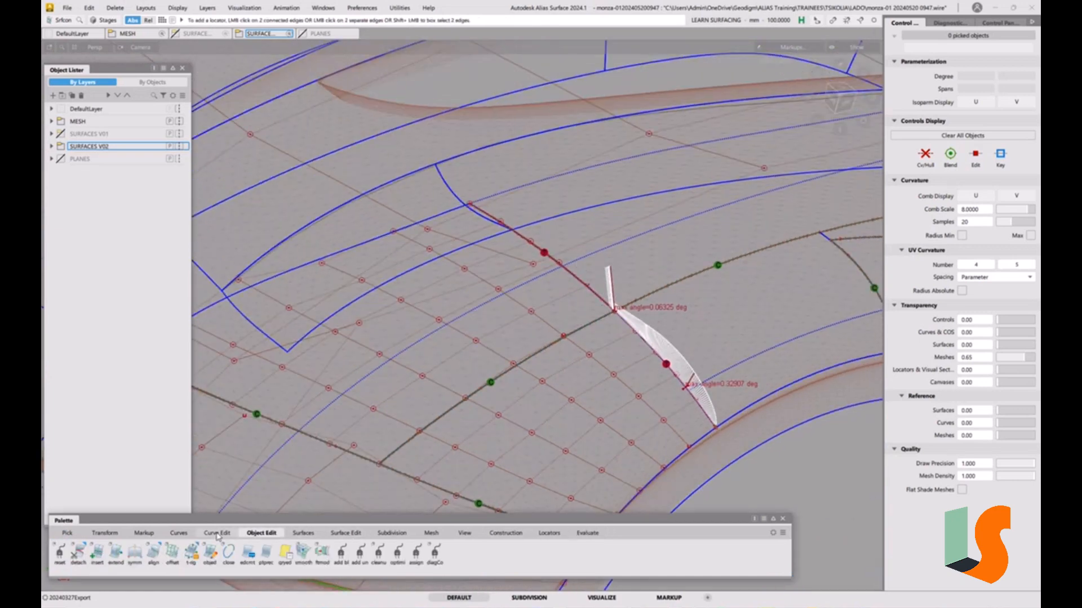
double_click(153, 551)
left_click(163, 100)
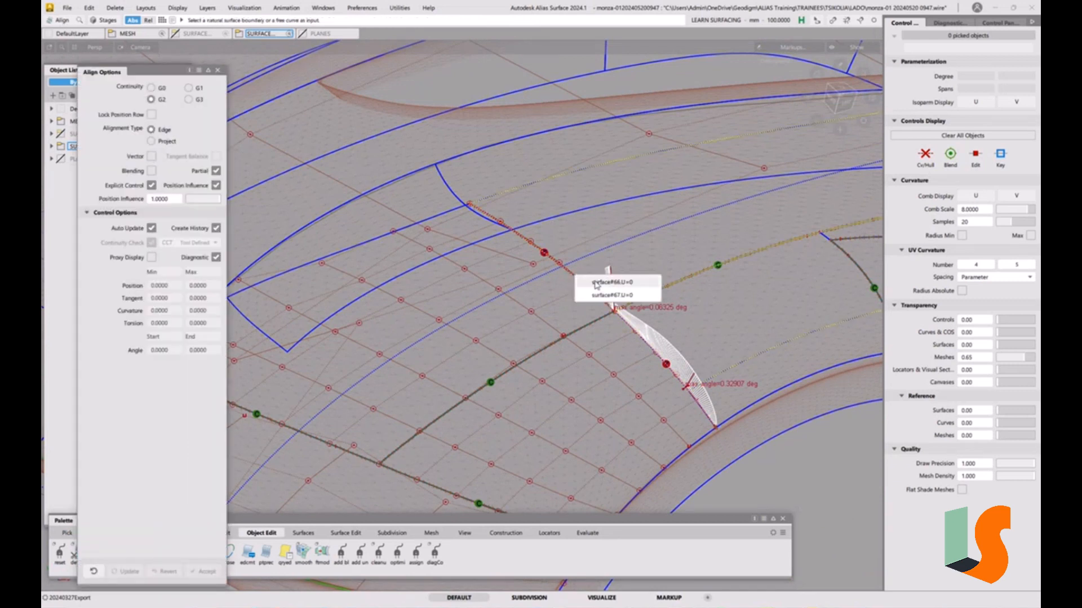
left_click(598, 294)
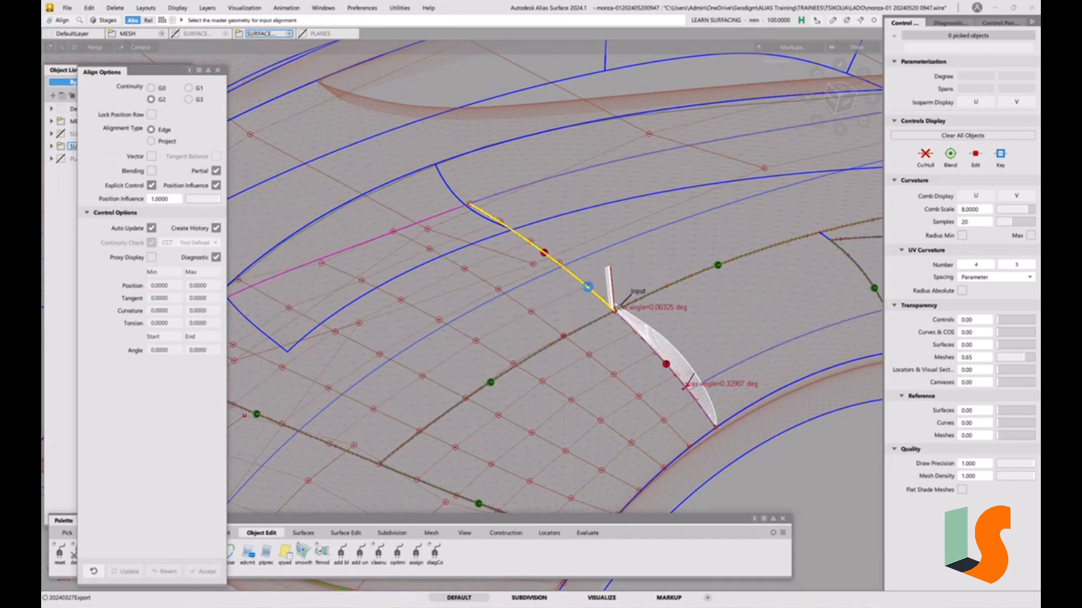
left_click(588, 287)
left_click_drag(455, 348, 475, 322, "alt+shift")
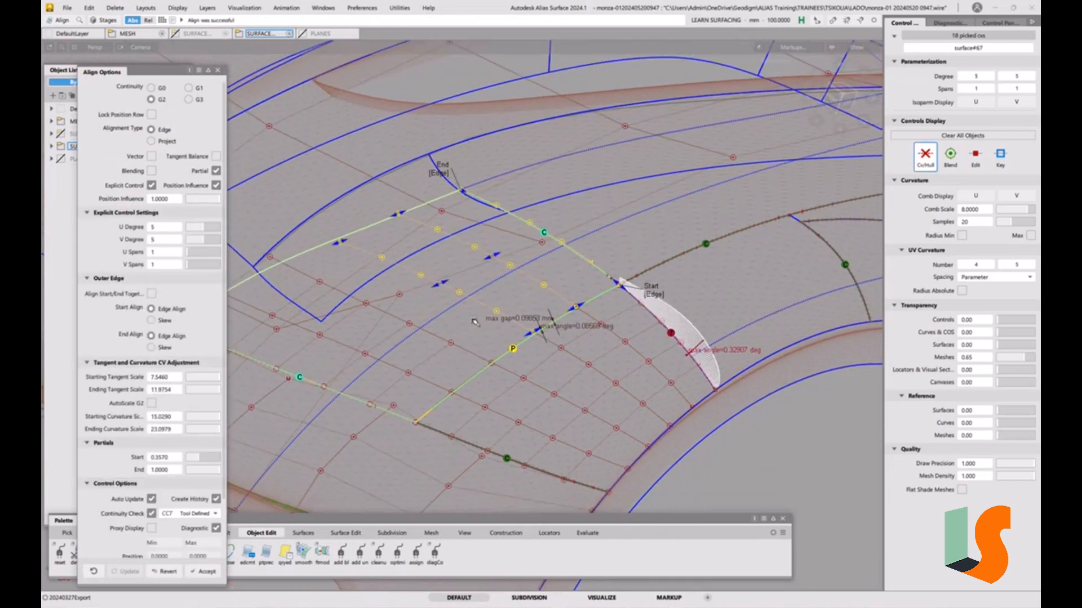
Step: Align the lower split fender surface to the upper one along the split line with G2 continuity
left_click(580, 434)
left_click(496, 365)
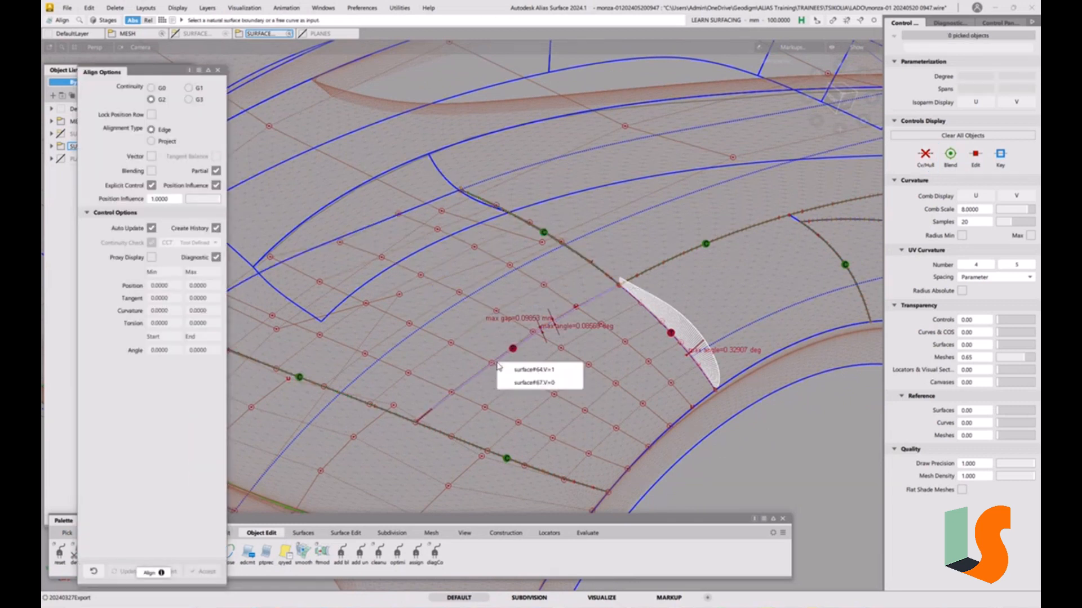
left_click(510, 368)
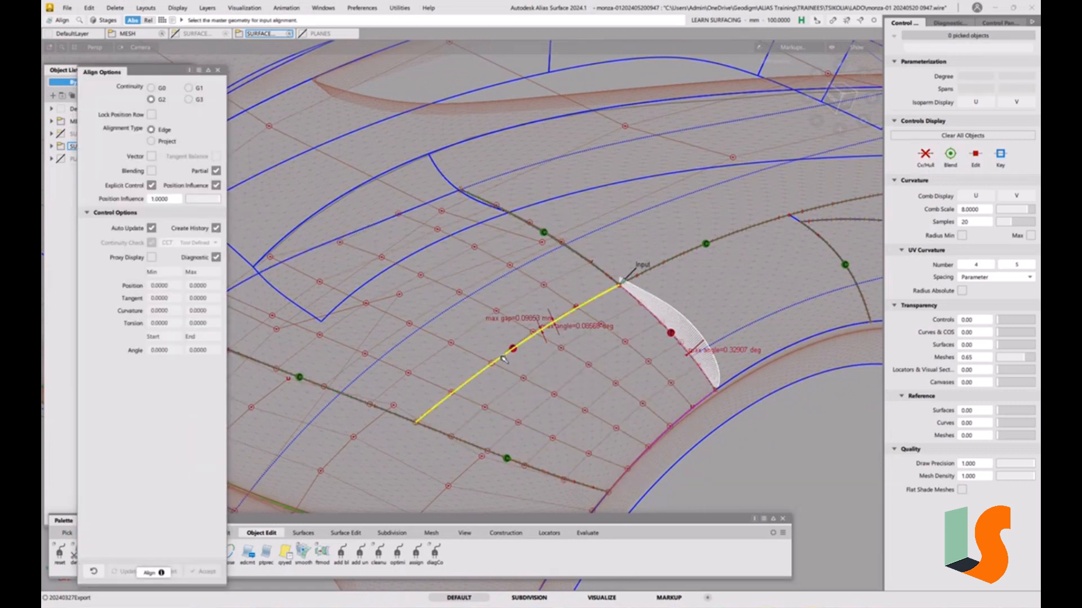
left_click(503, 359)
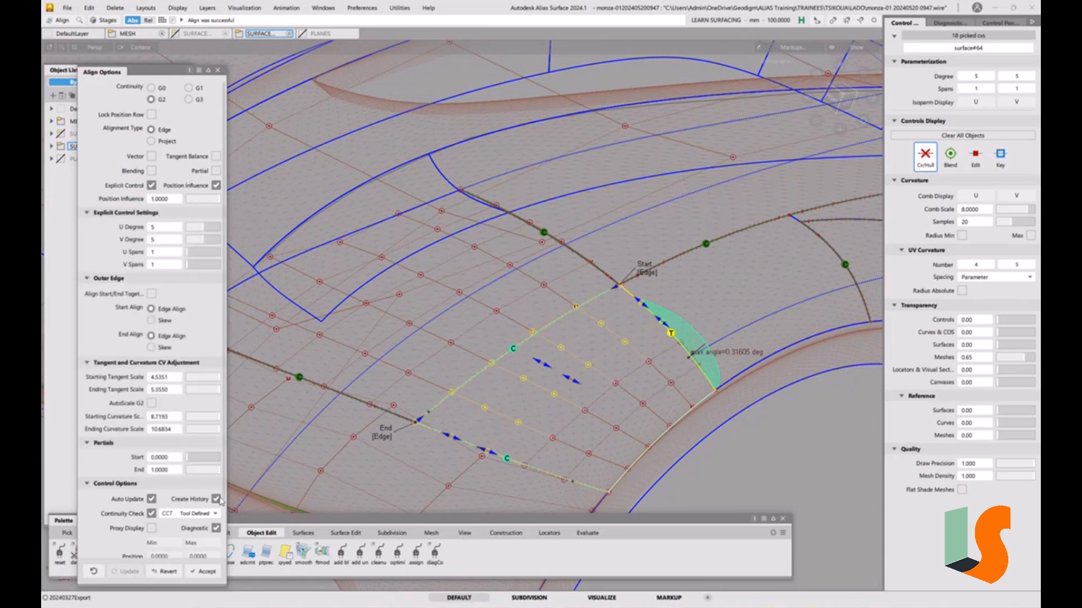
Step: Delete the construction history of the fender surfaces around the split and clear the selection
left_click_drag(628, 444, 515, 410, "ctrl+shift")
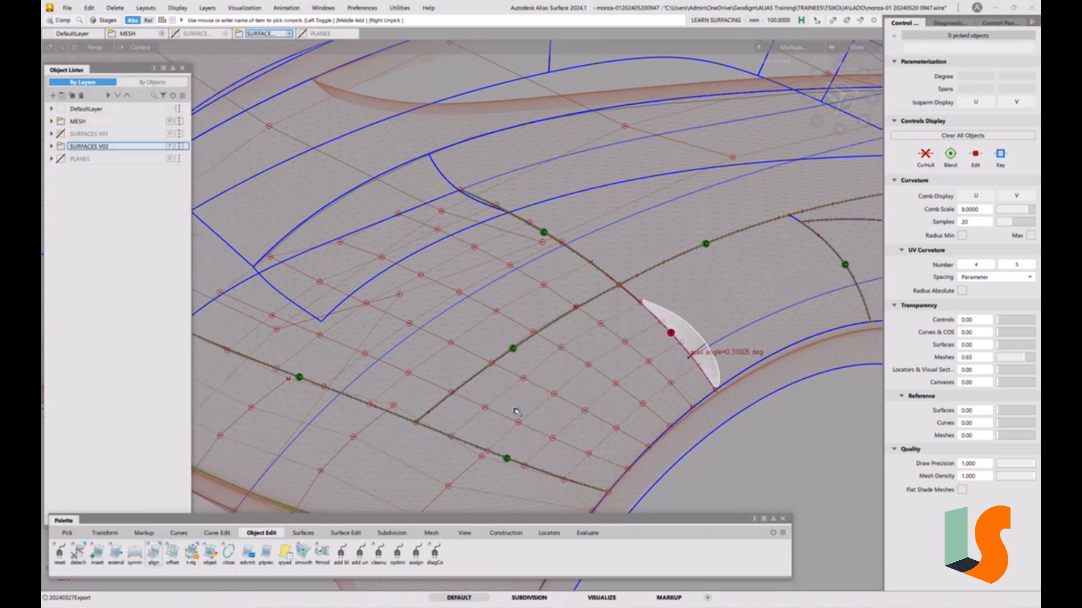
left_click_drag(346, 489, 820, 219)
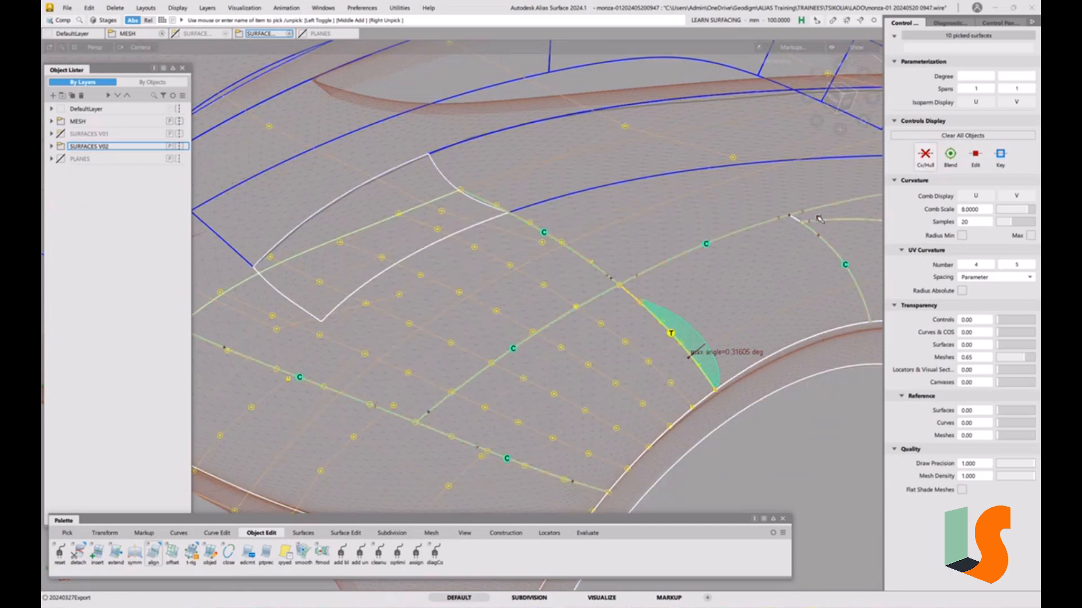
key("ctrl+h")
left_click(496, 355)
left_click_drag(643, 355, 641, 301, "ctrl+shift")
middle_click_drag(665, 363, 618, 332, "alt+shift")
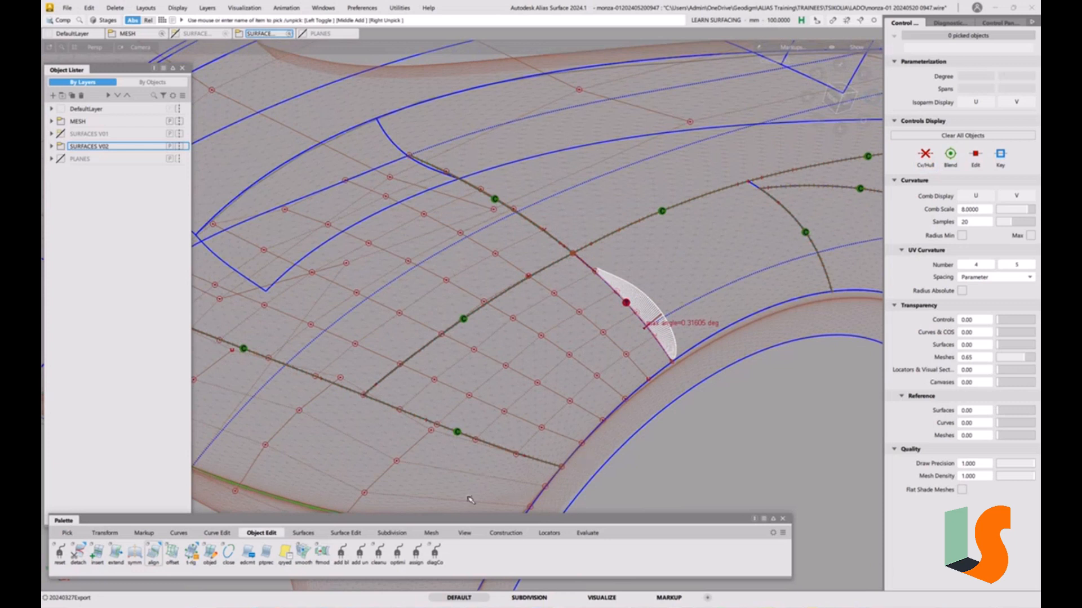
Step: Check the surface continuity along the lower split fender surface's wheel-arch edge
left_click(587, 533)
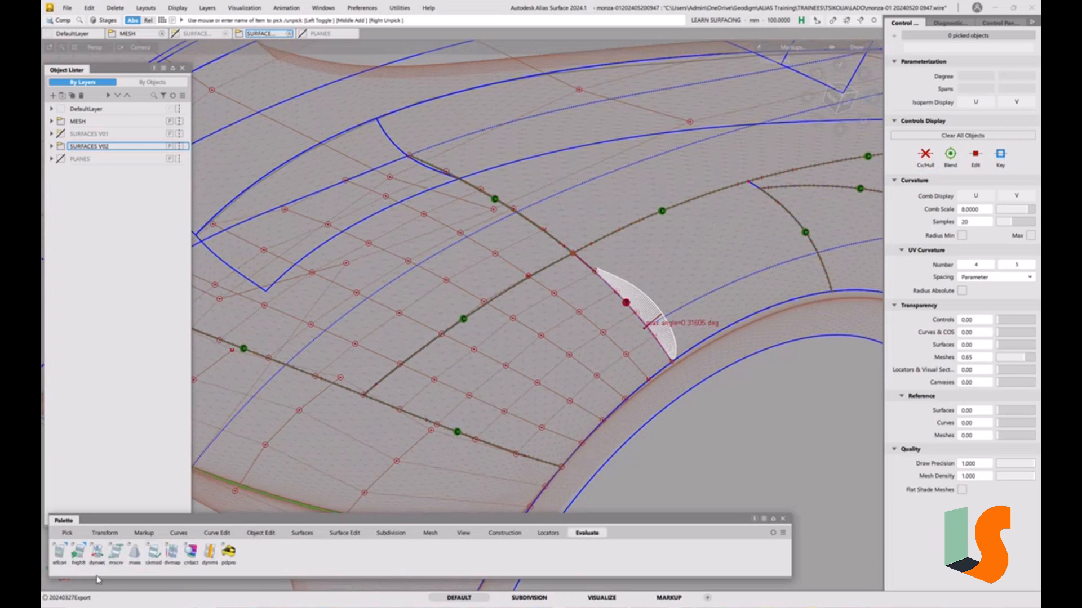
double_click(60, 553)
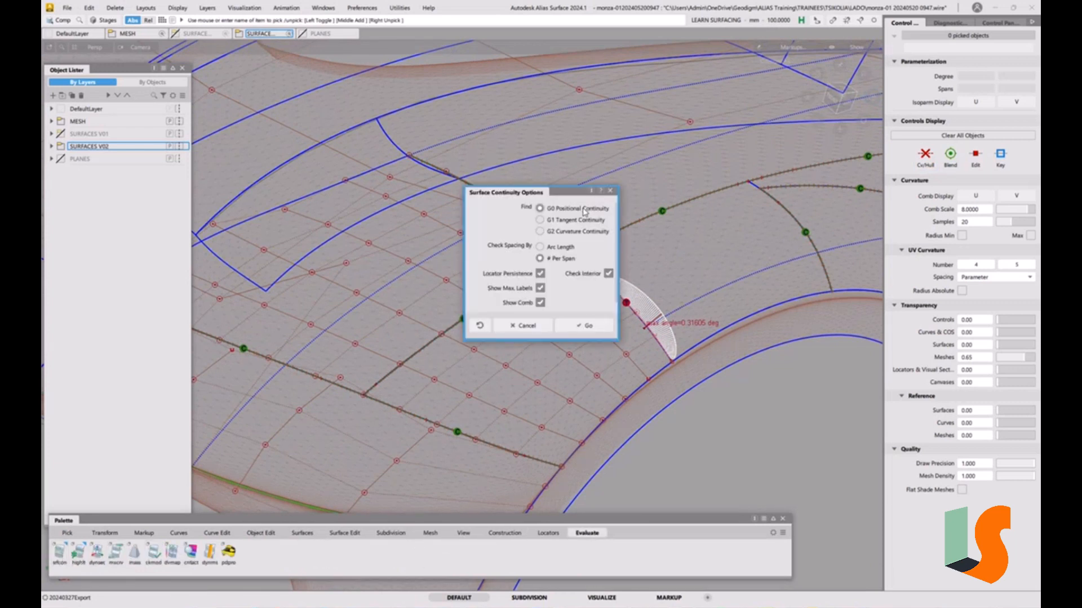
left_click(590, 326)
left_click(642, 386)
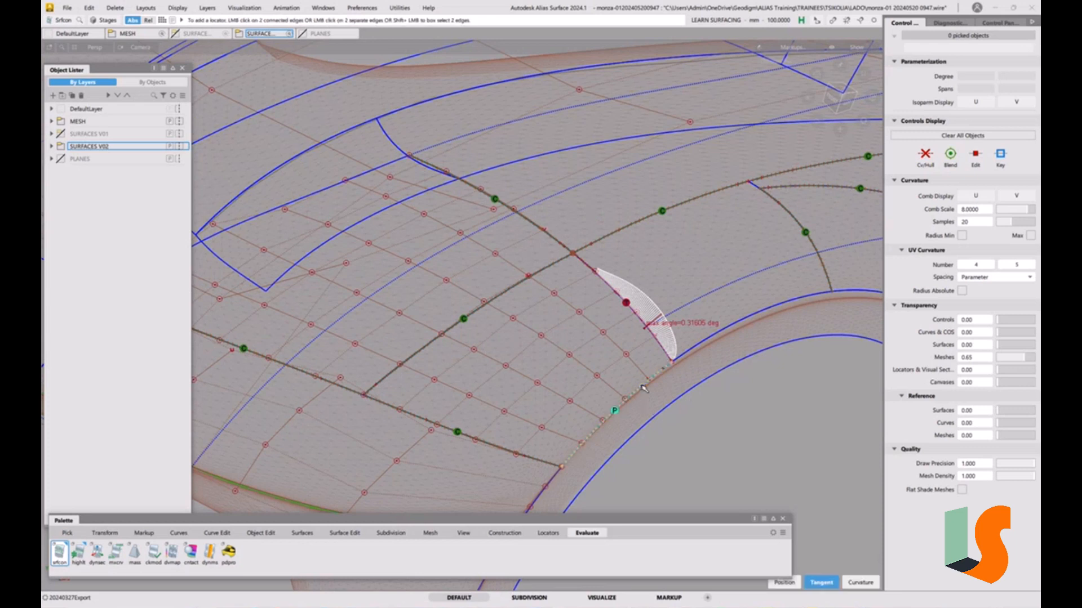
left_click_drag(705, 426, 702, 359, "ctrl+shift")
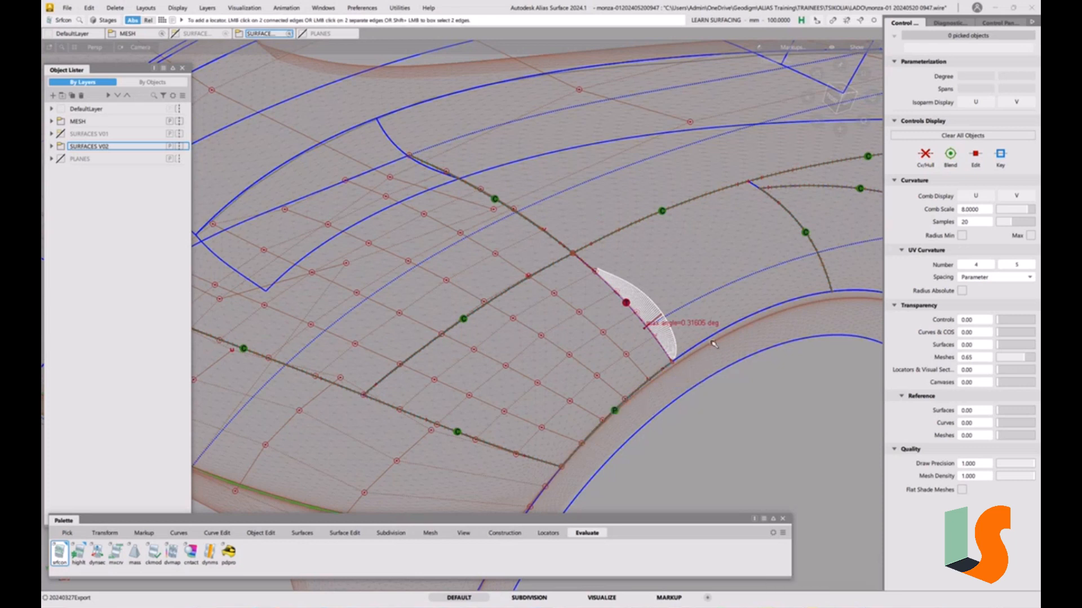
Step: Check the edge continuity above the wheel arch and align the lower split fender surface's rear edge to the adjoining surface with G2 continuity
left_click(713, 340)
left_click(261, 533)
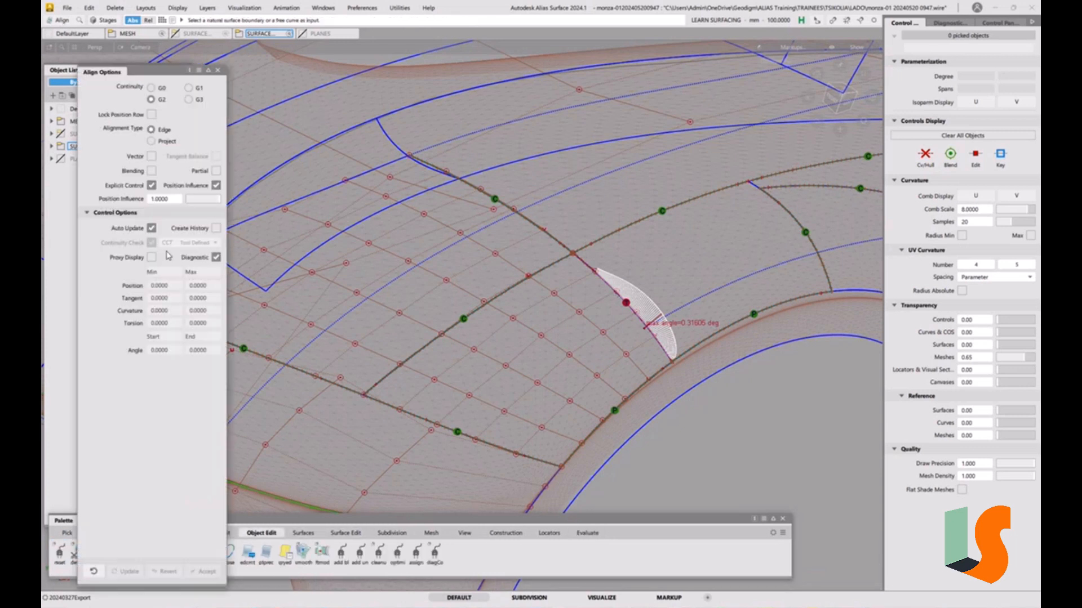
double_click(153, 552)
left_click(152, 100)
left_click(654, 340)
left_click(658, 344)
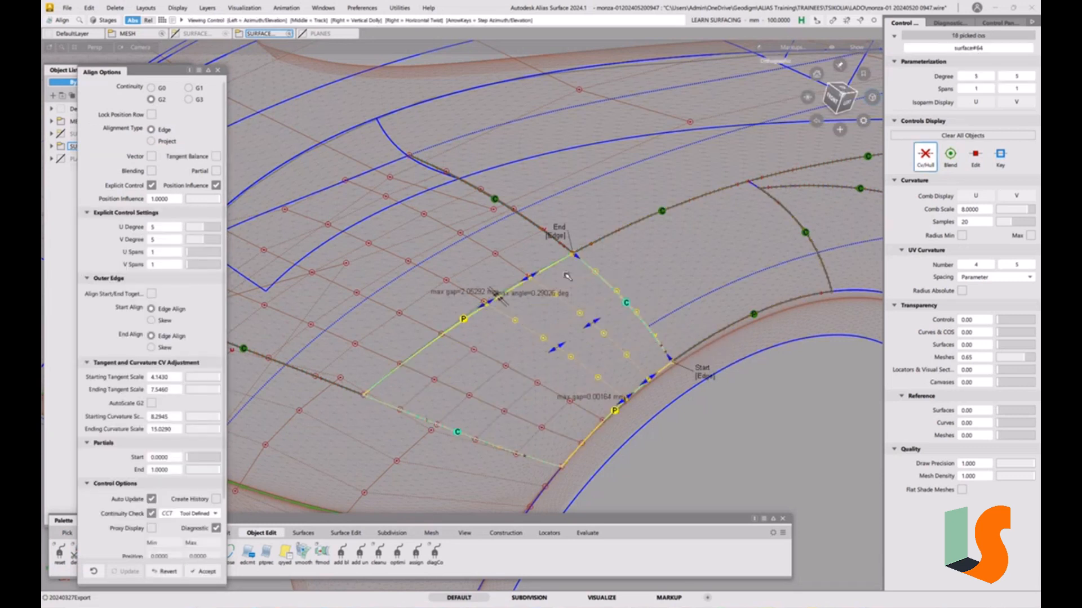
Step: Isolate the four fender surfaces around the split and examine the gap along the split line
left_click_drag(486, 294, 460, 311, "alt+shift")
right_click_drag(480, 335, 483, 310, "alt+shift")
left_click_drag(483, 311, 549, 325, "alt+shift")
right_click_drag(551, 325, 505, 262, "alt+shift")
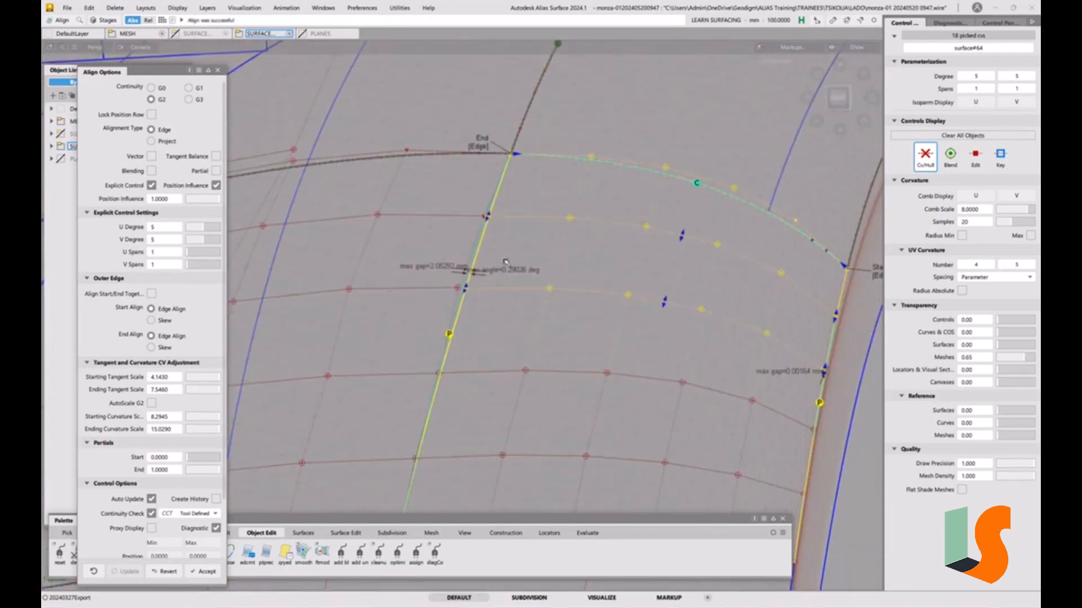
left_click_drag(504, 262, 548, 262, "alt+shift")
left_click_drag(574, 303, 570, 267, "ctrl+shift")
left_click_drag(555, 226, 528, 240, "ctrl+shift")
left_click_drag(523, 136, 484, 212)
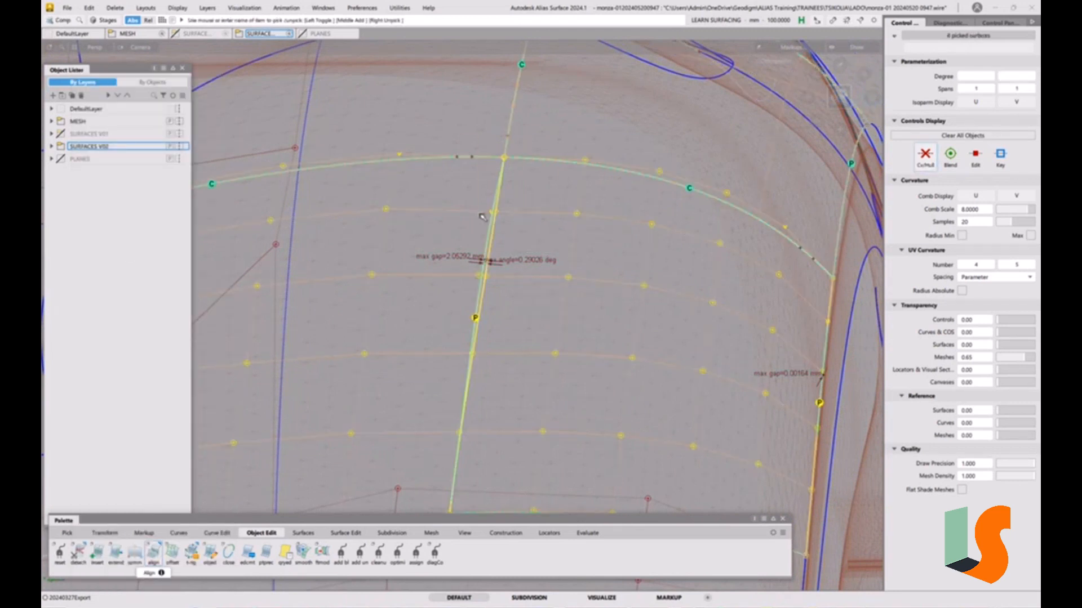
key("alt+h")
right_click_drag(513, 204, 515, 242, "alt+shift")
left_click_drag(515, 242, 519, 248, "alt+shift")
right_click_drag(518, 248, 528, 219, "alt+shift")
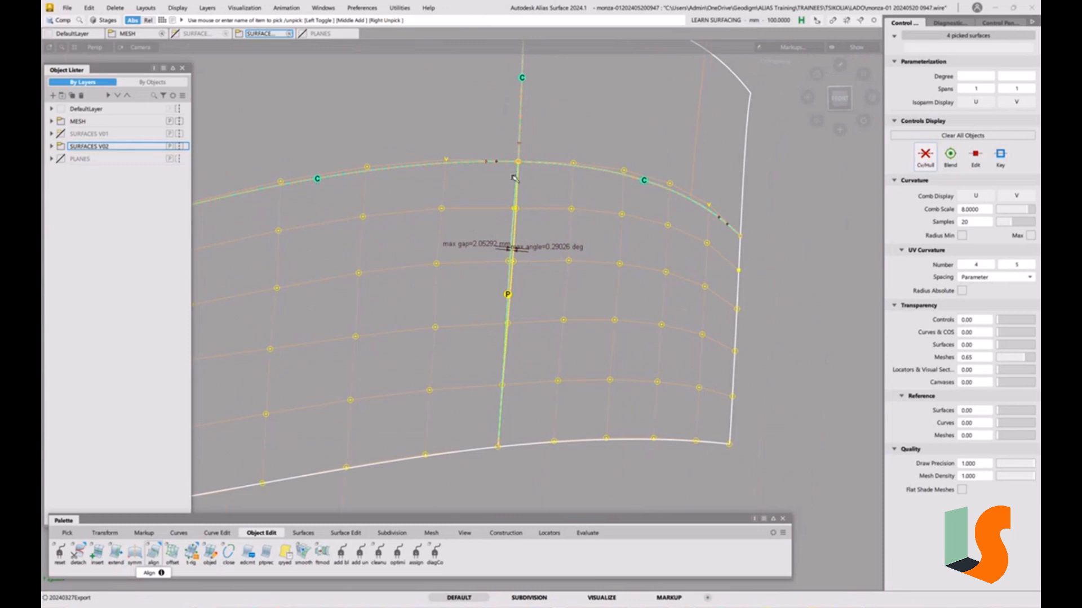
left_click_drag(515, 197, 529, 168, "alt+shift")
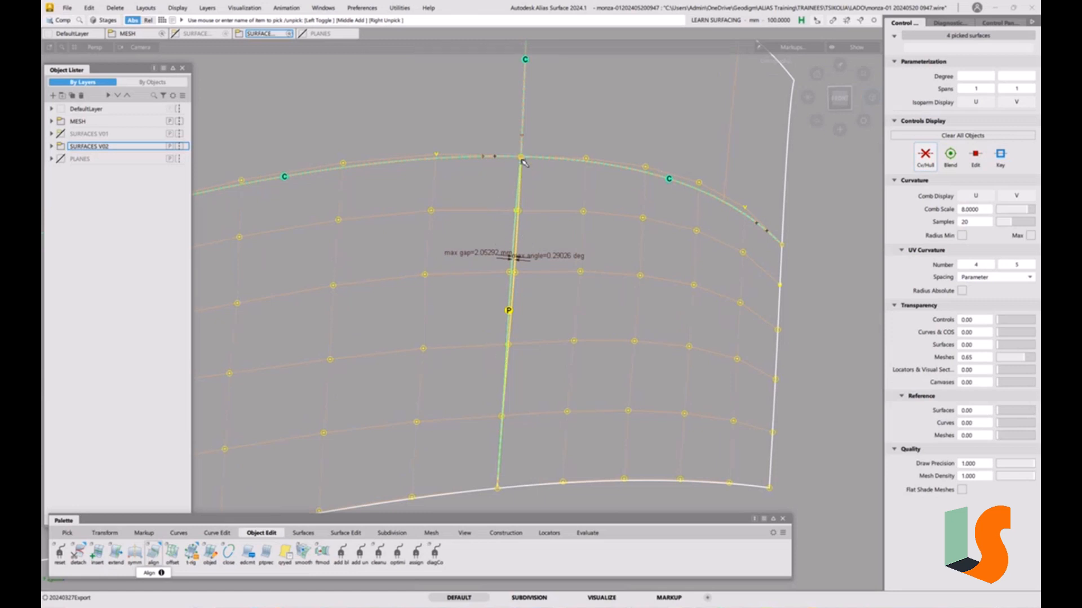
right_click_drag(517, 210, 556, 221, "alt+shift")
mouse_move(556, 221)
middle_mouse_down("alt+shift")
mouse_move(546, 215)
mouse_move(547, 228)
middle_mouse_up("alt+shift")
Step: Clear the selection and extend the upper split fender surface past the split line so it overlaps the lower one
left_click_drag(554, 302, 552, 211, "ctrl+shift")
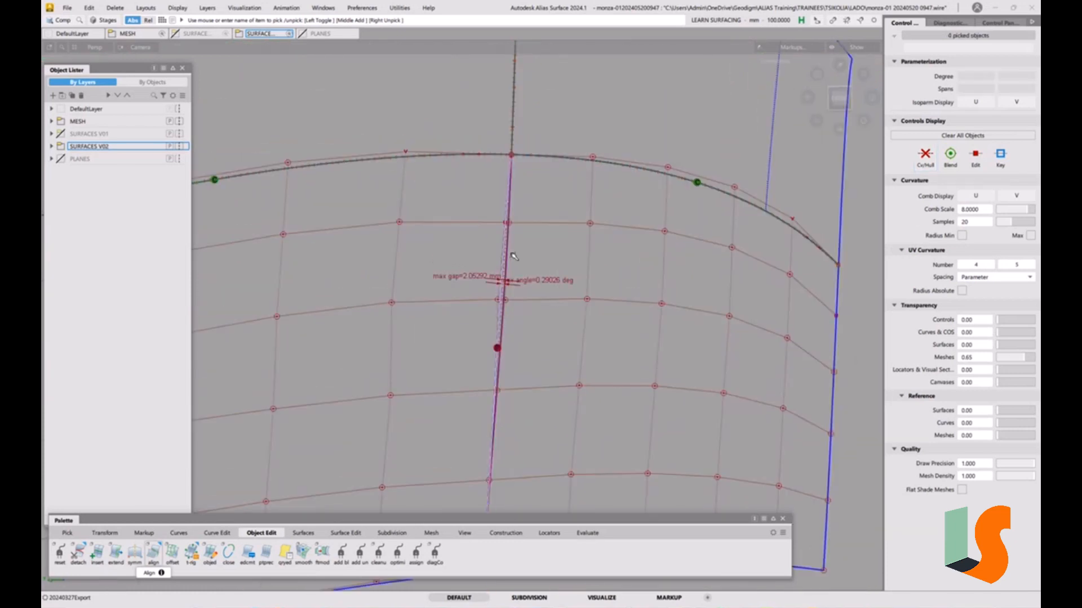
left_click(505, 256)
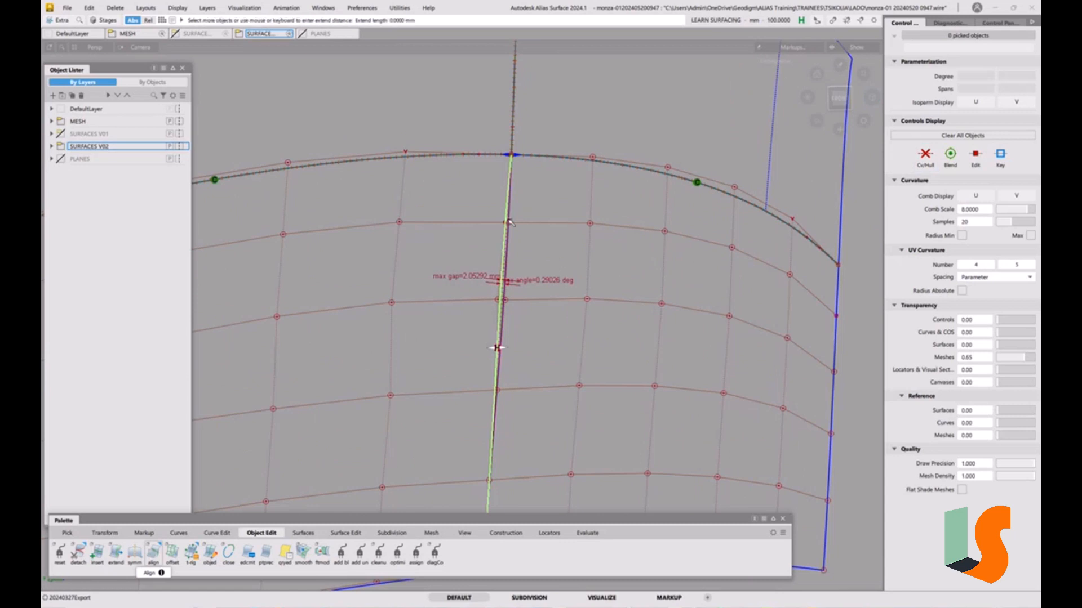
left_click_drag(452, 256, 540, 273)
Step: Isolate the surfaces around the split again, including the front fender surface that adjoins both split pieces
left_click_drag(456, 160, 627, 431)
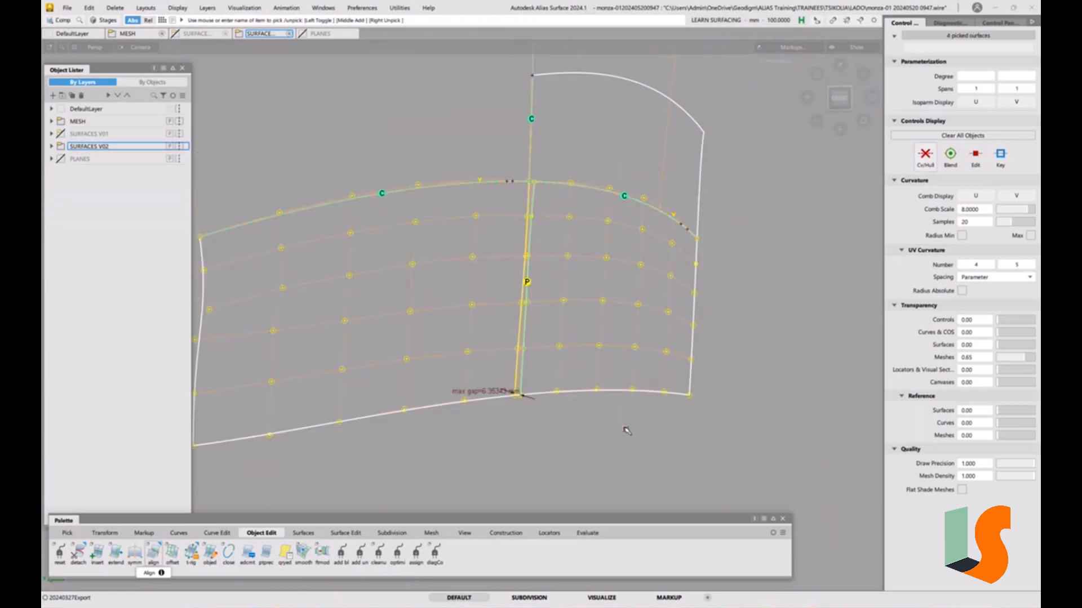
left_click_drag(510, 435, 490, 439, "ctrl+shift")
left_click(489, 435)
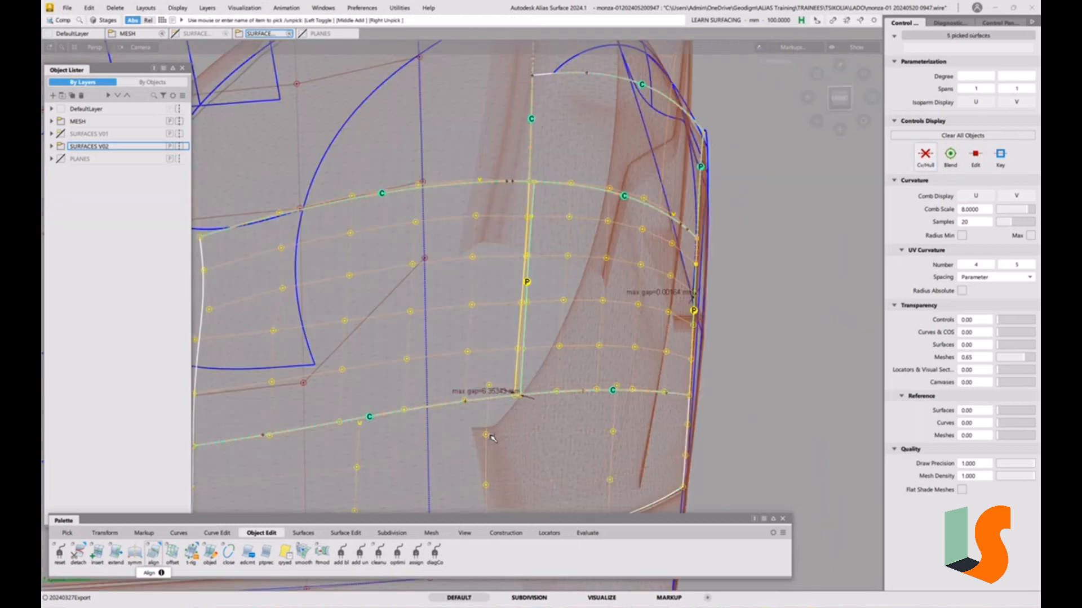
key("alt+h")
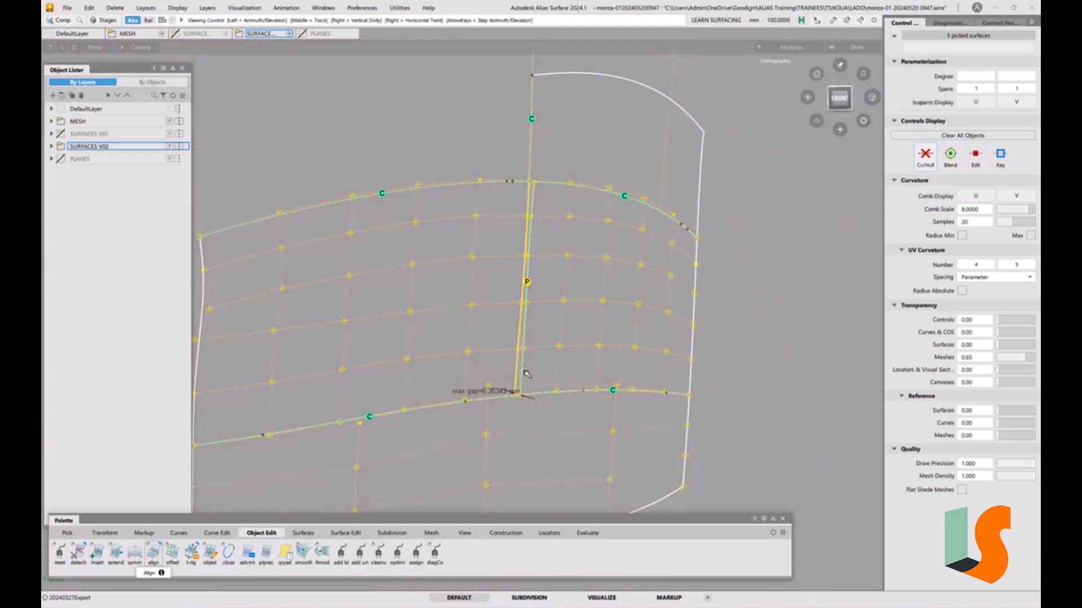
right_click_drag(523, 335, 525, 300, "alt+shift")
left_click_drag(525, 301, 534, 241, "alt+shift")
right_click_drag(472, 256, 485, 266, "alt+shift")
middle_click_drag(485, 266, 551, 251, "alt+shift")
Step: Trim-convert the extended upper split surface to the lower surface's edge, projecting along the view and keeping the upper portion
left_click(336, 533)
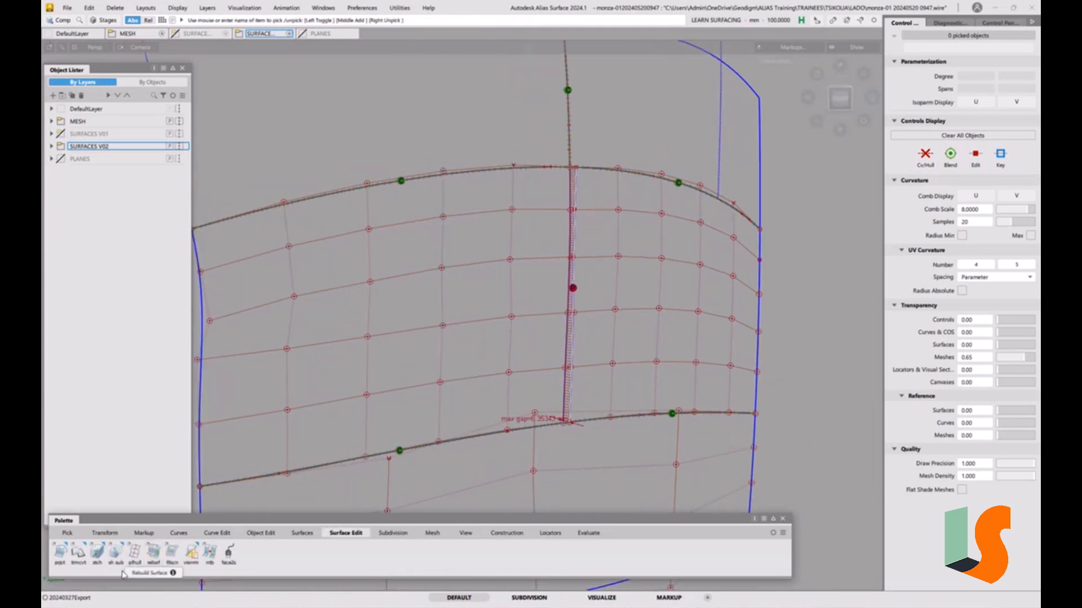
double_click(79, 552)
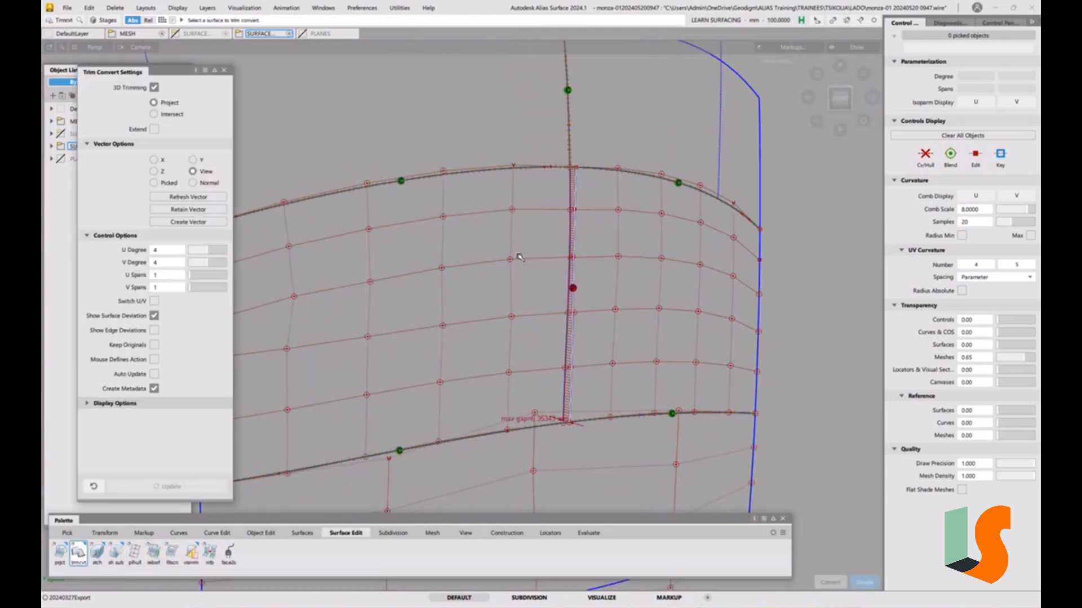
left_click(520, 257)
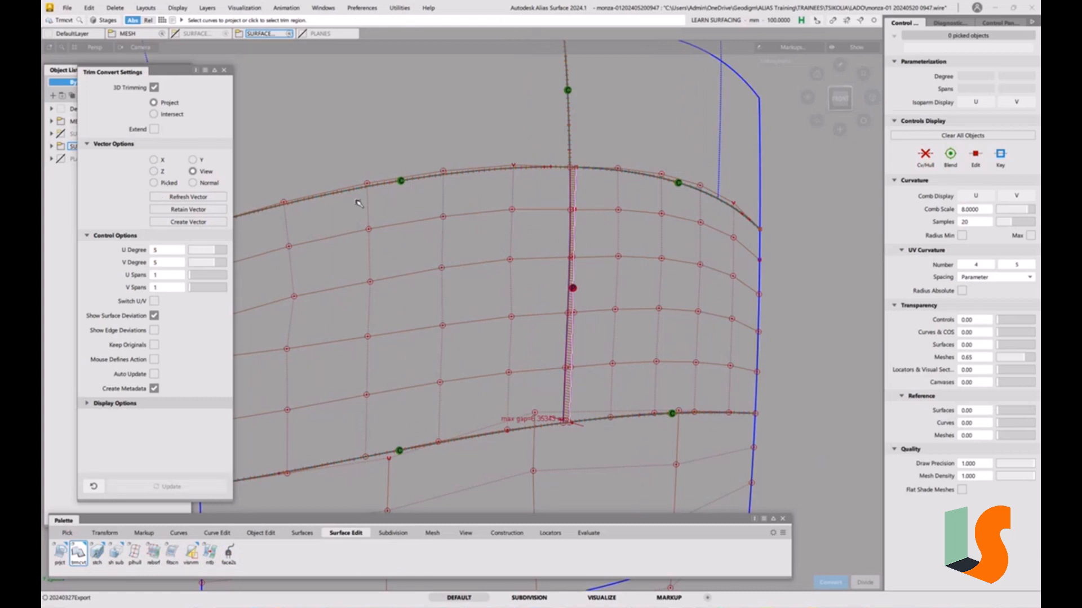
left_click(571, 256)
left_click(543, 256)
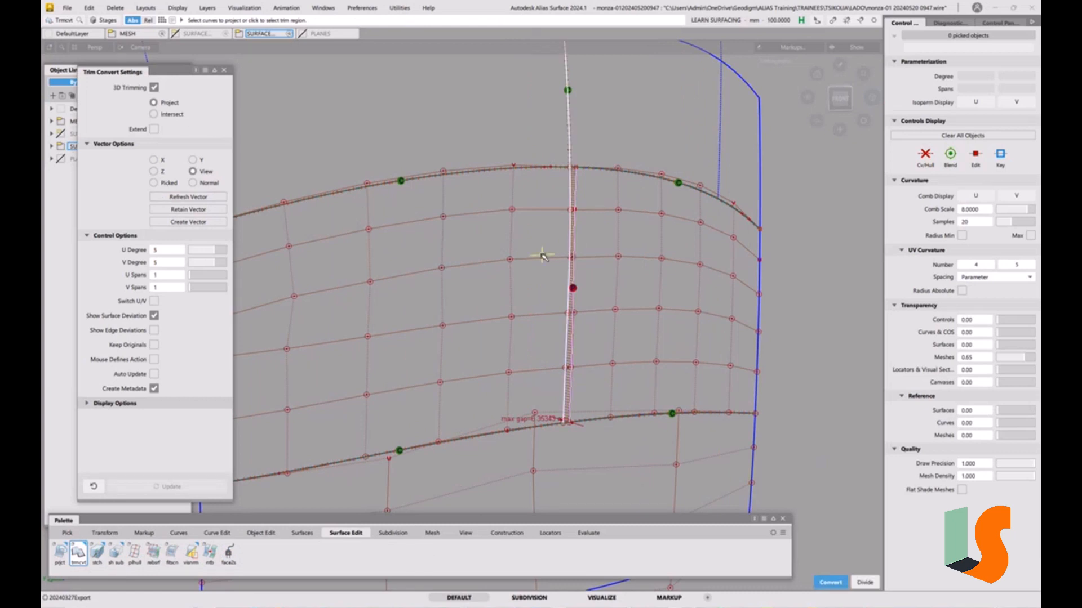
key("space")
key("space")
right_click_drag(620, 261, 633, 242, "alt+shift")
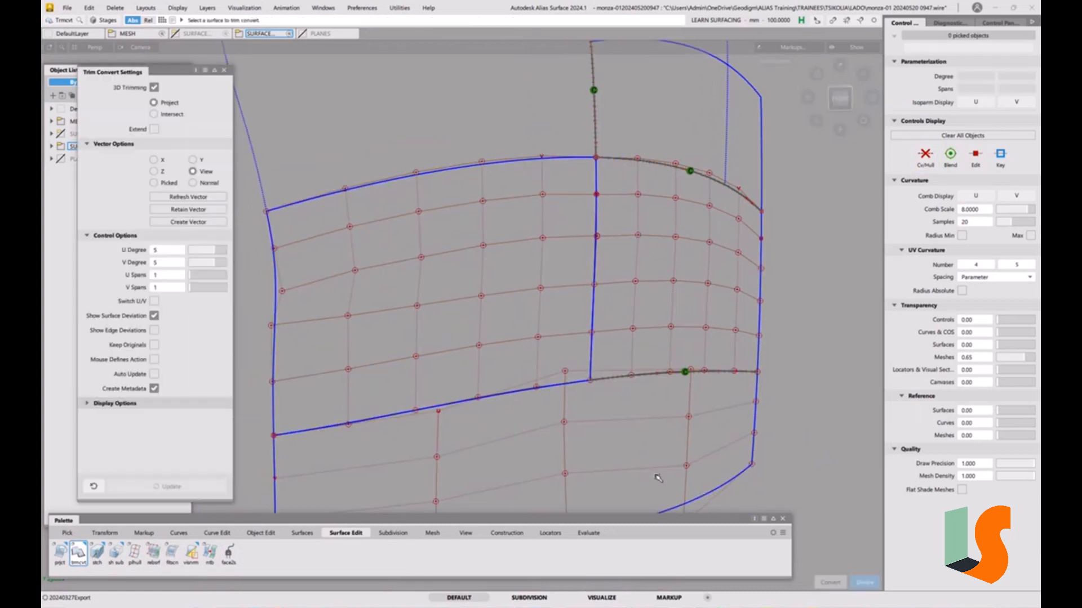
Step: Check G2 curvature continuity along the split line and along the converted surface's edges with the neighbouring surfaces
left_click(587, 533)
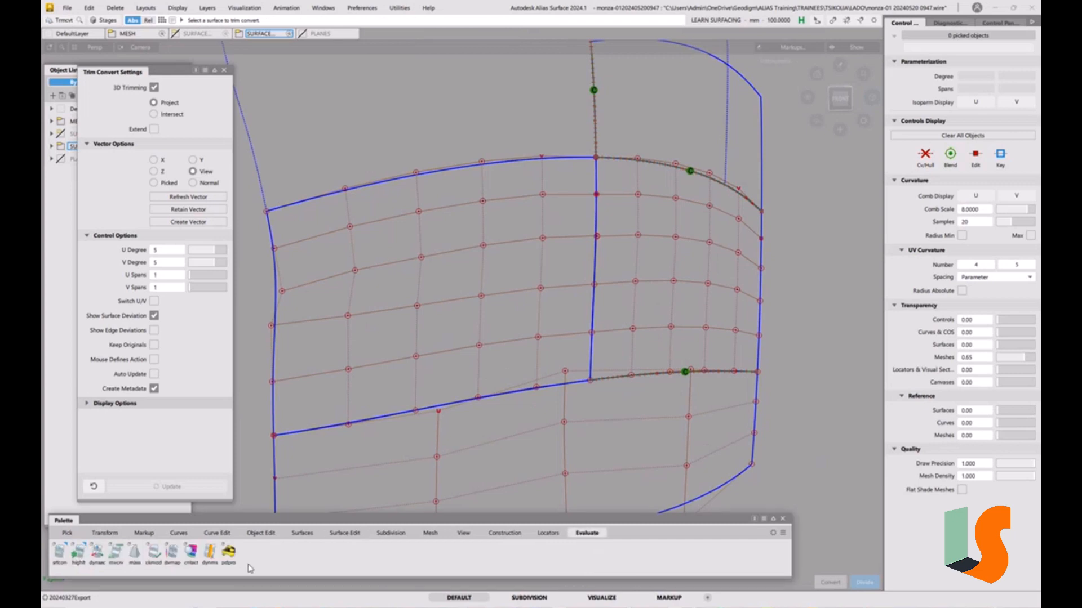
double_click(60, 551)
left_click(561, 233)
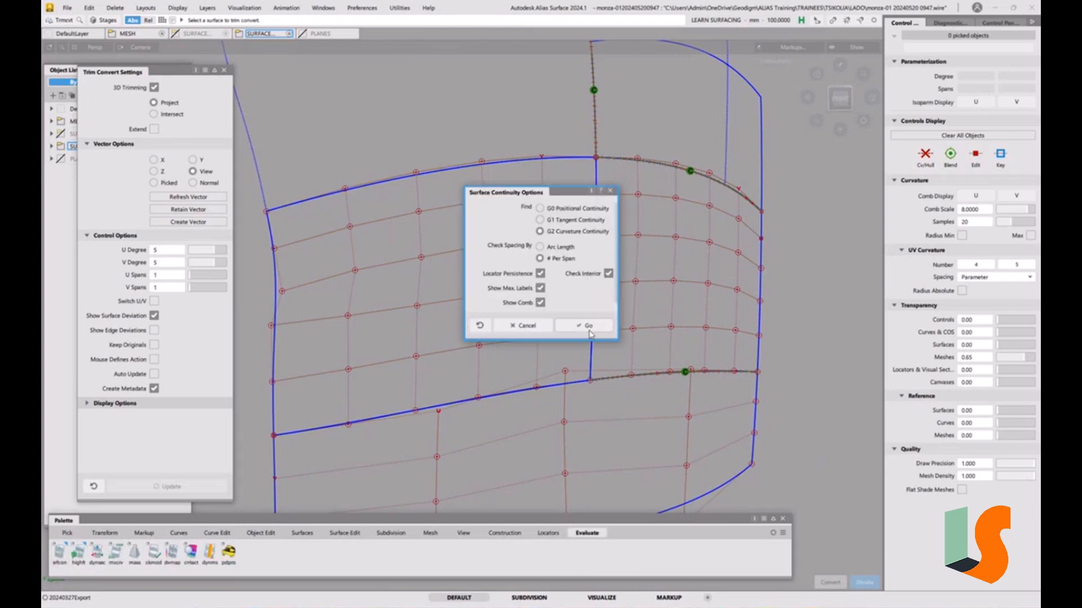
left_click(584, 325)
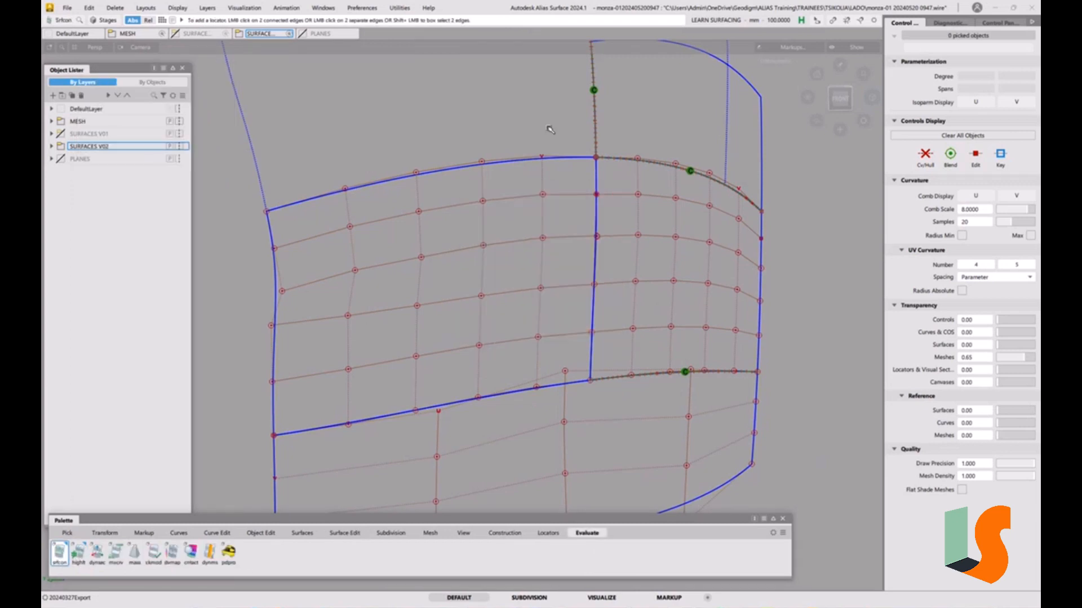
left_click(591, 276)
left_click(562, 386)
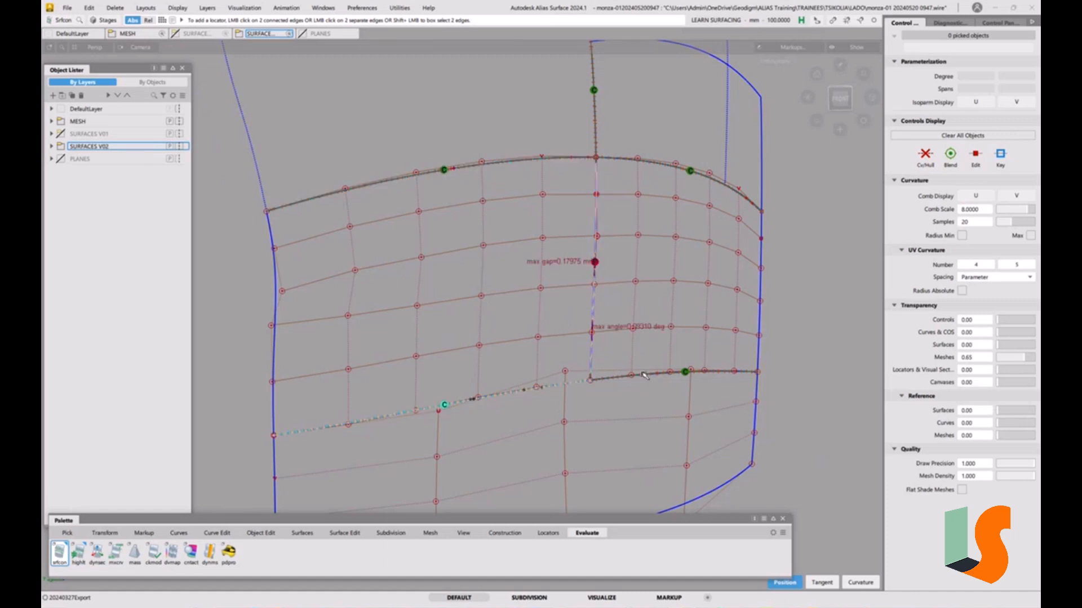
scroll(592, 250, "up", 2)
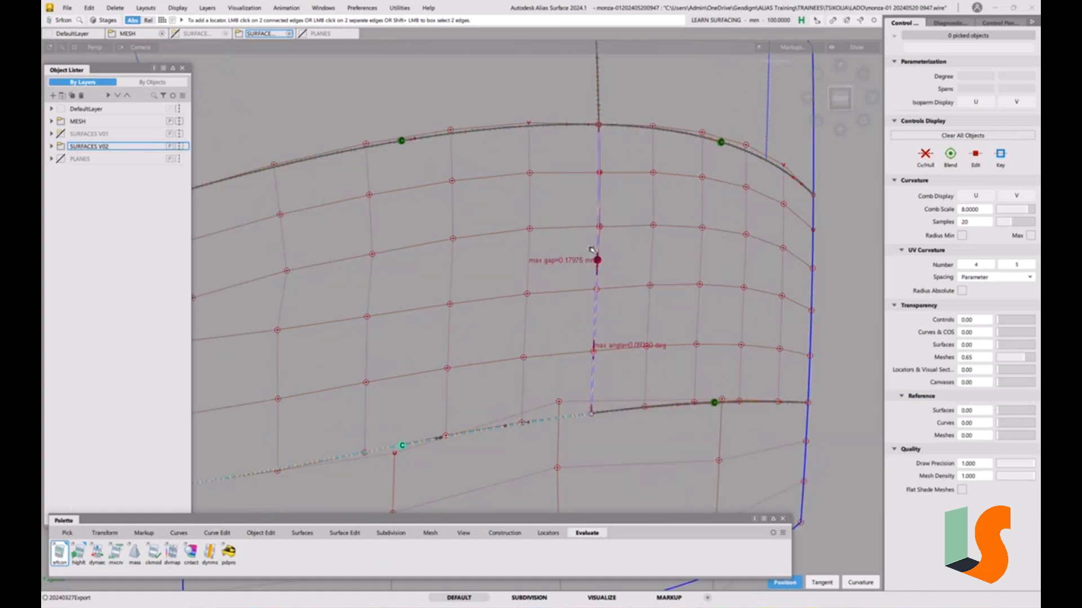
left_click(617, 339)
middle_click_drag(671, 278, 632, 260, "alt+shift")
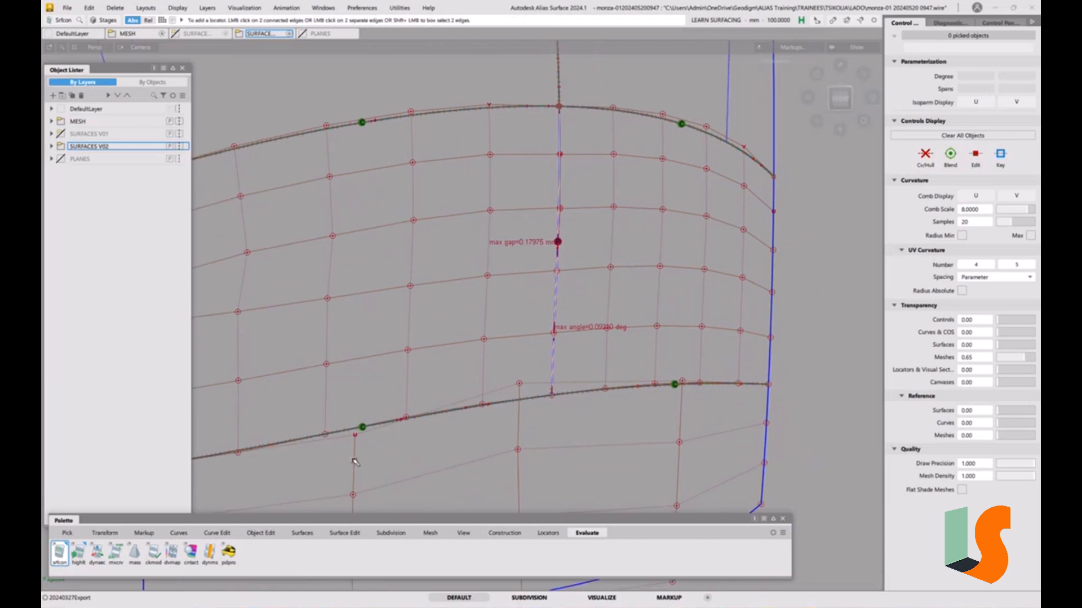
Step: Align the lower split fender surface to the converted upper surface along the split line with G2 continuity
left_click(262, 533)
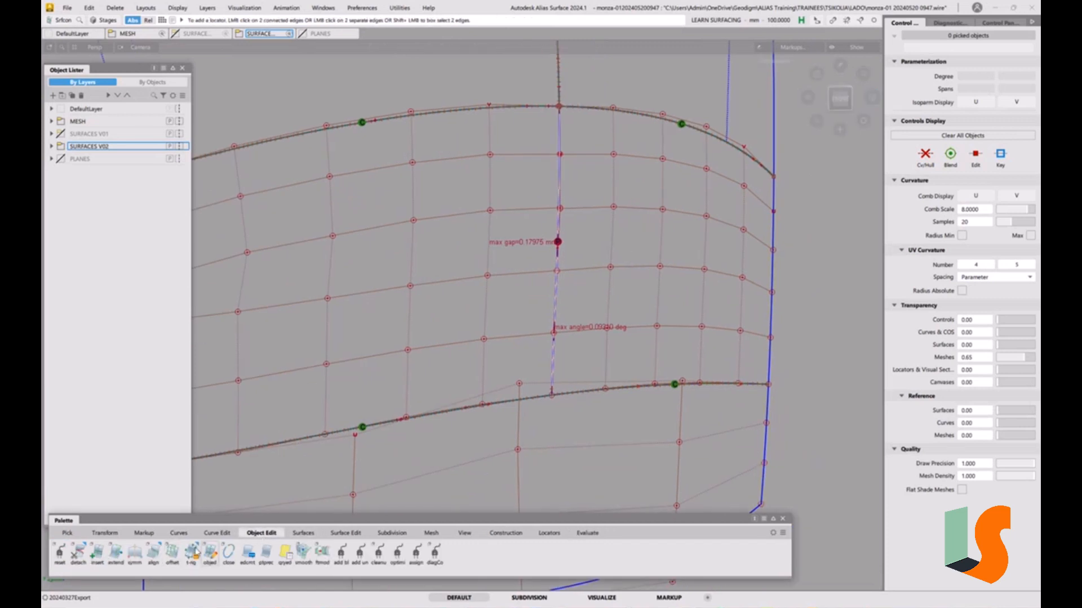
double_click(154, 557)
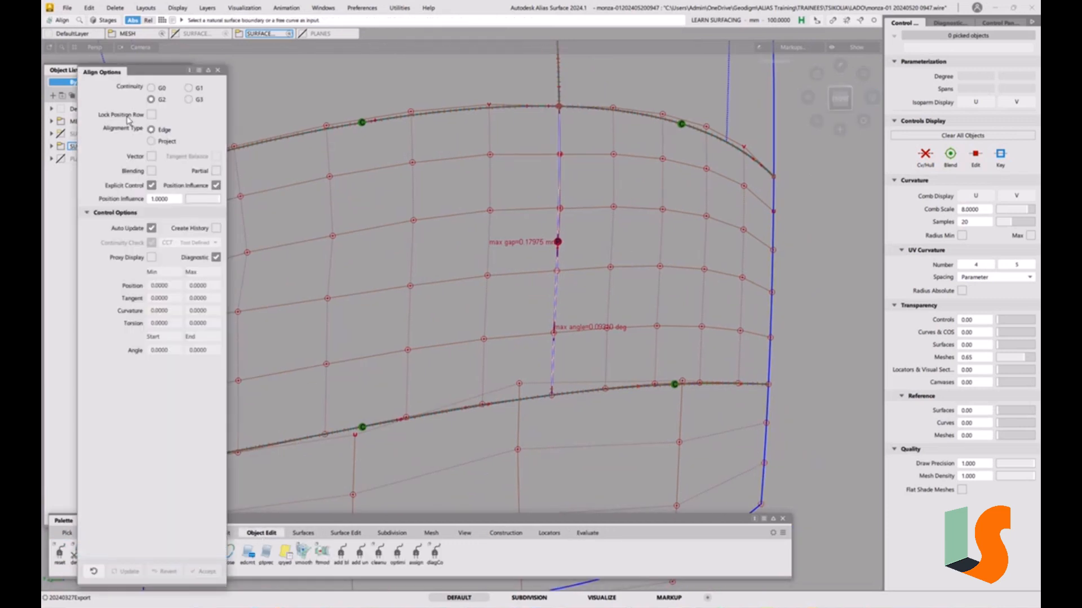
left_click(557, 268)
left_click(582, 286)
left_click(557, 270)
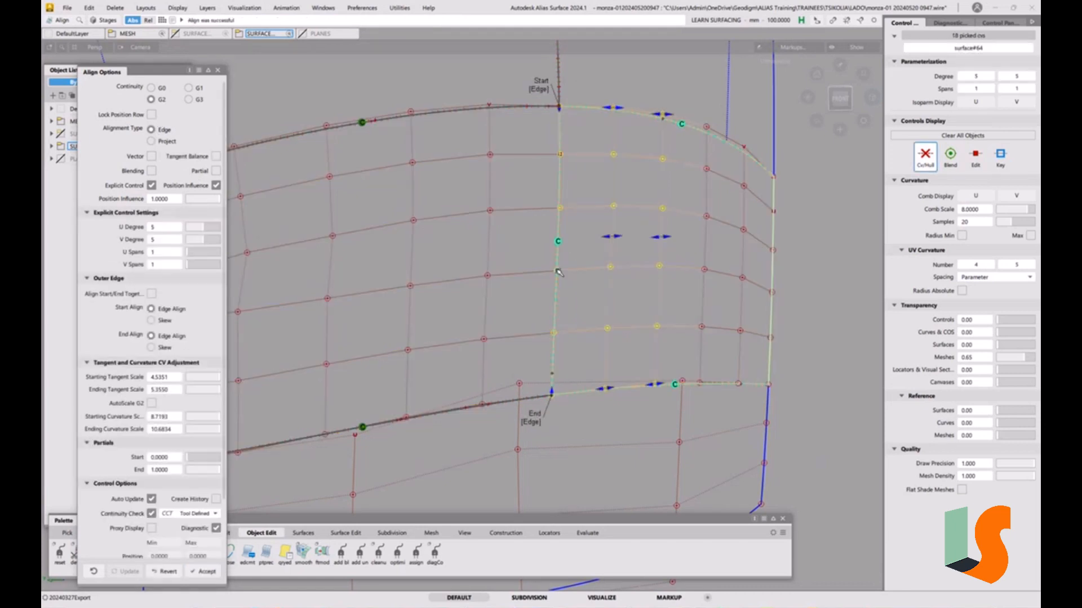
left_click_drag(723, 339, 681, 287, "ctrl+shift")
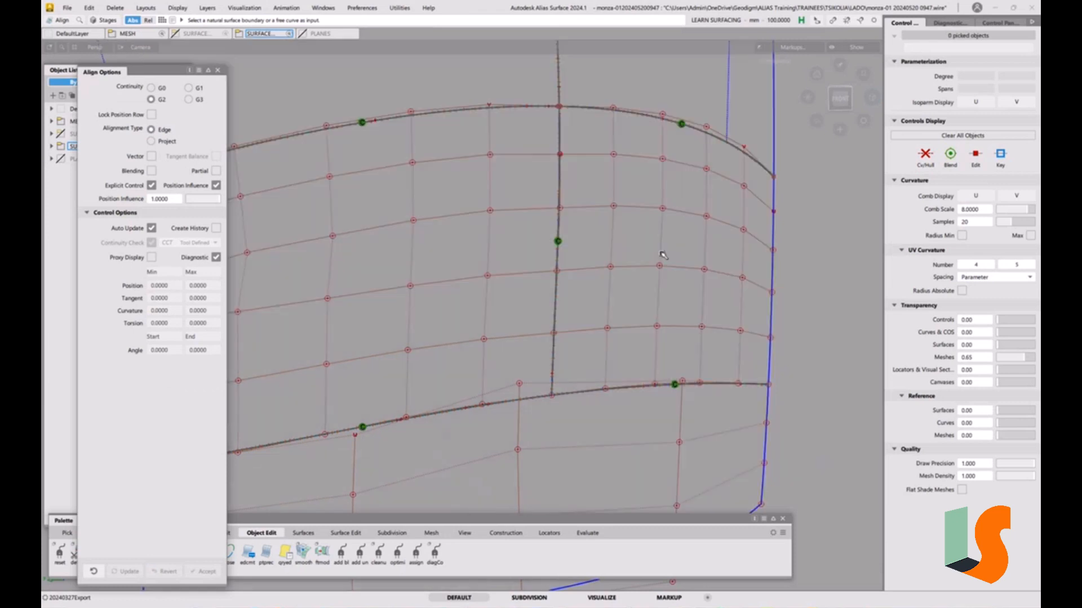
Step: Trim the long surface behind the split pieces, keeping its upper region above the wheel-arch strip
left_click_drag(707, 230, 593, 210, "alt+shift")
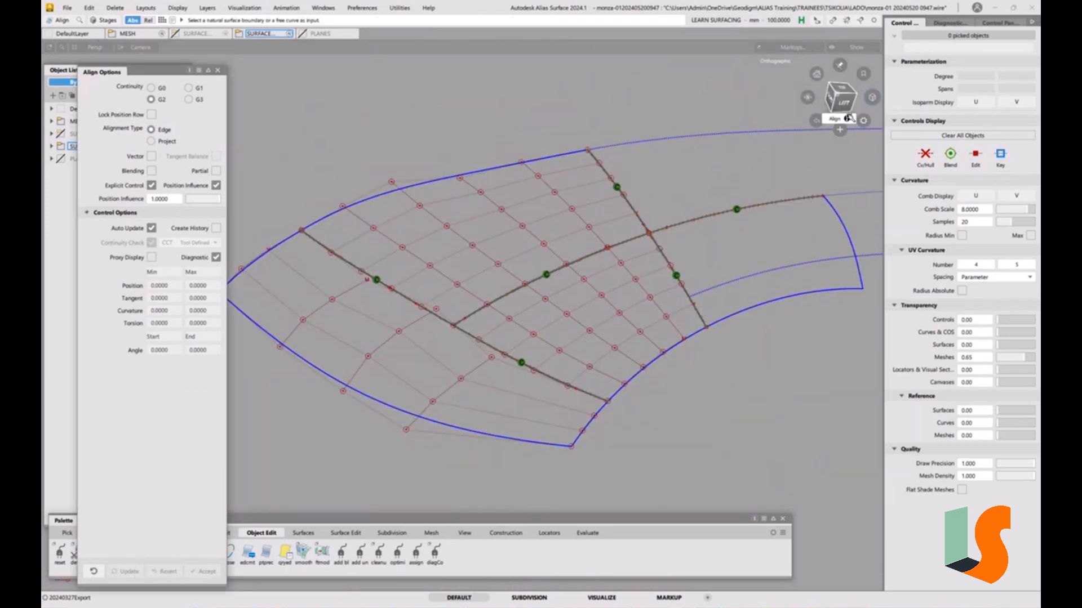
left_click_drag(784, 221, 673, 275, "alt+shift")
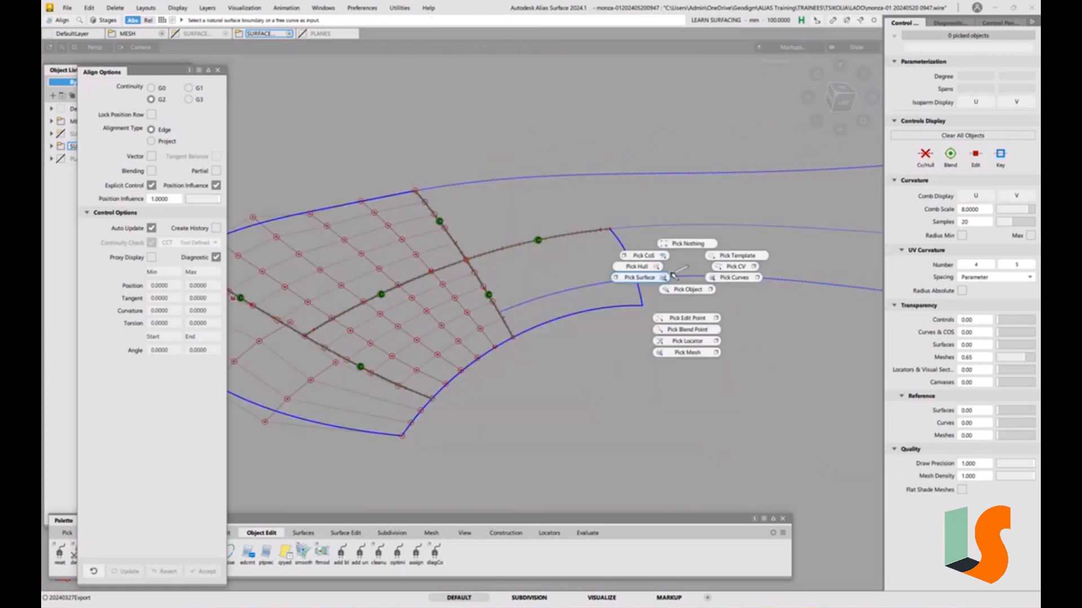
left_click(682, 282)
right_click_drag(684, 288, 661, 200, "ctrl+shift")
left_click(660, 199)
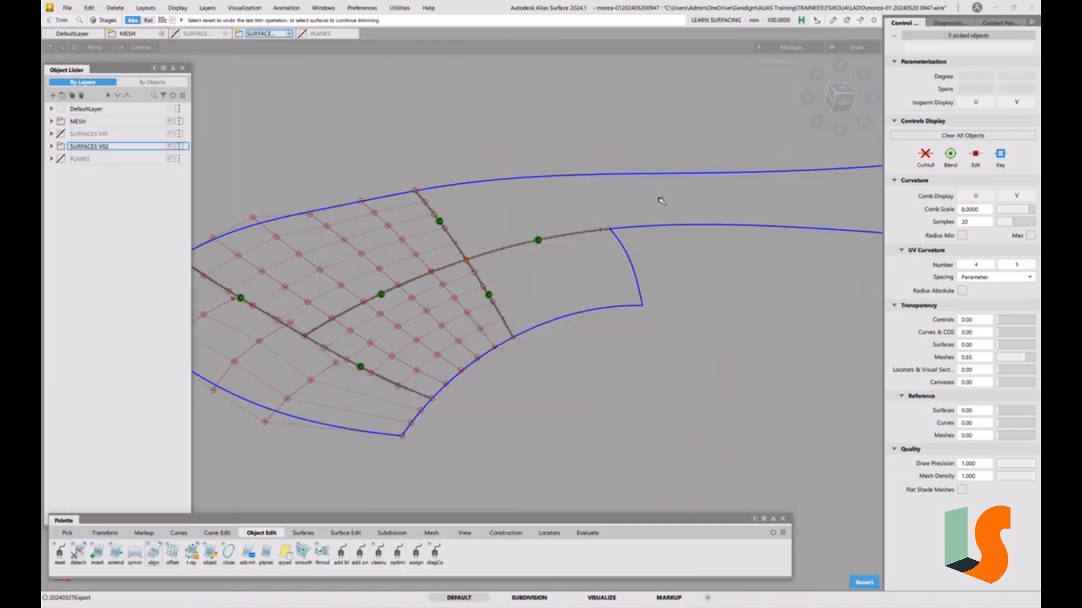
middle_click_drag(541, 276, 637, 259, "alt+shift")
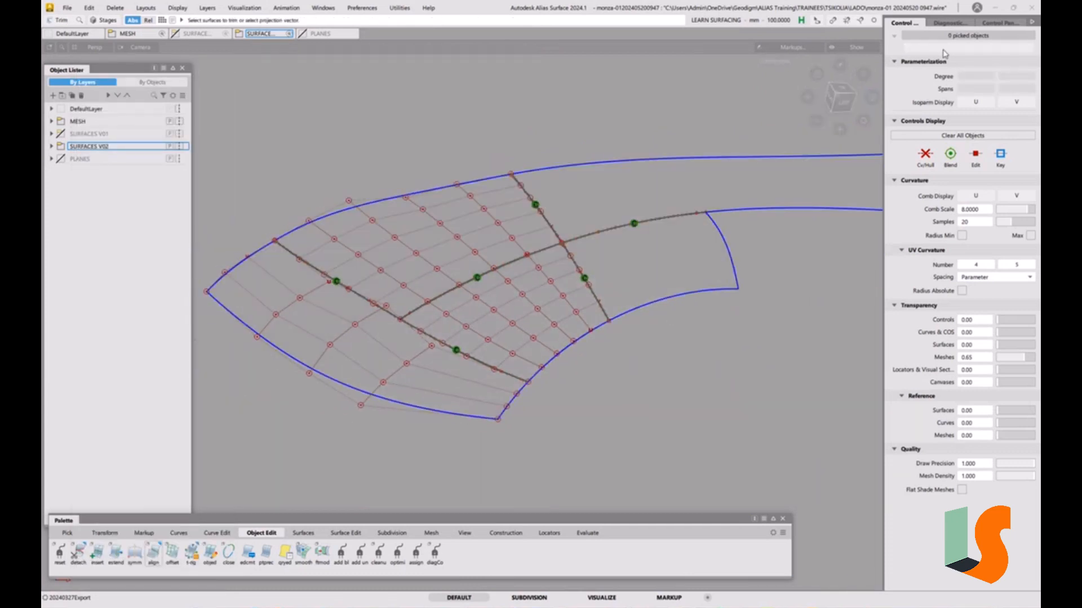
Step: Examine the highlight flow across the isolated fender surfaces with horizontal black-and-white stripes and iso-angle shading
left_click(965, 22)
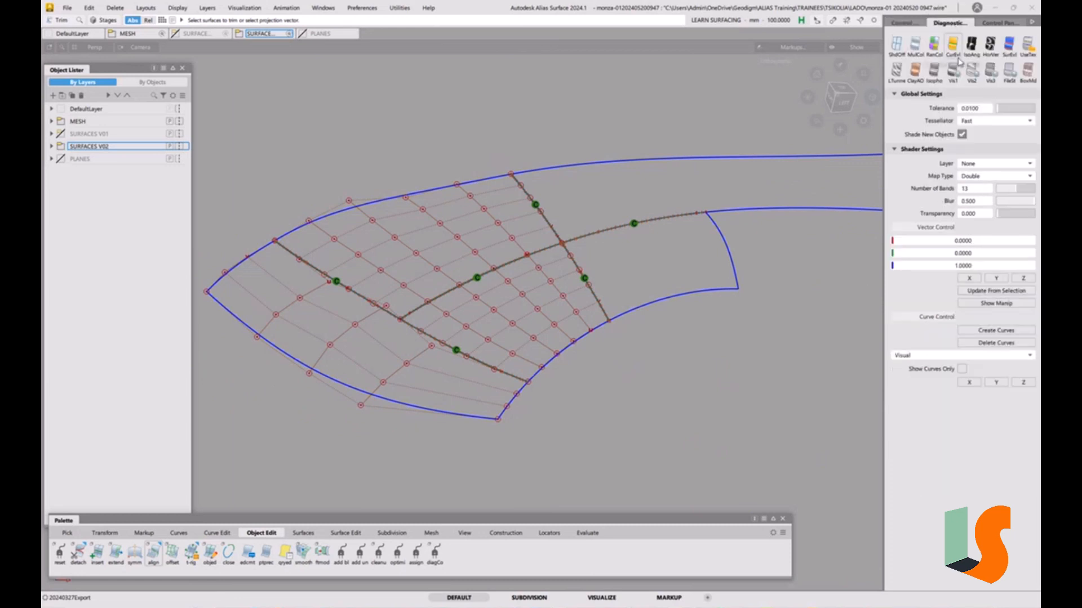
left_click(989, 47)
mouse_move(477, 240)
left_mouse_down("alt+shift")
mouse_move(523, 280)
mouse_move(603, 242)
mouse_move(571, 298)
mouse_move(572, 268)
mouse_move(475, 249)
mouse_move(596, 270)
left_mouse_up("alt+shift")
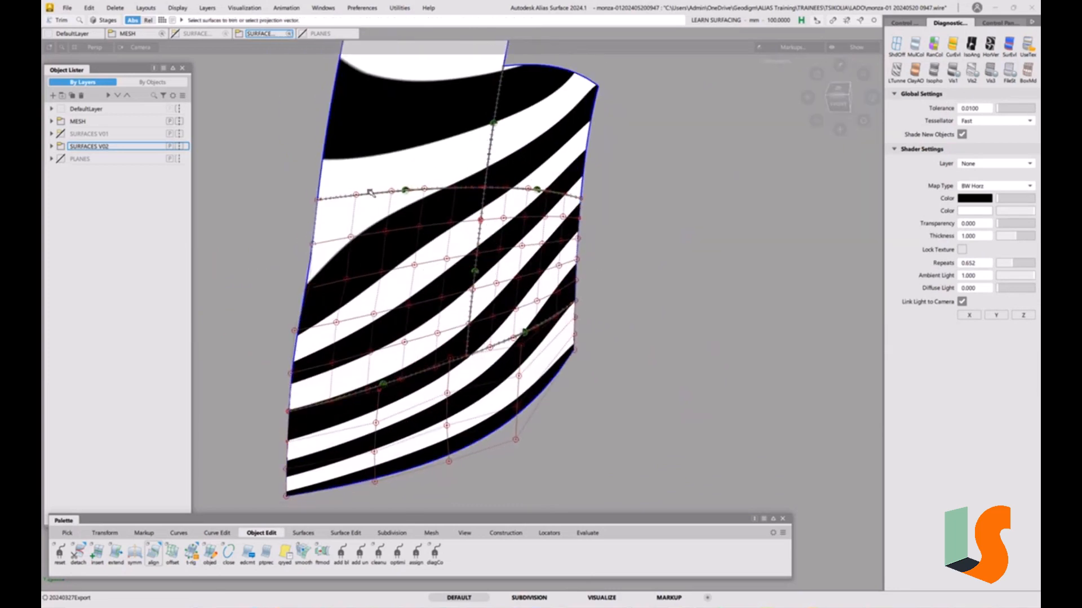
right_click_drag(378, 182, 430, 238, "alt+shift")
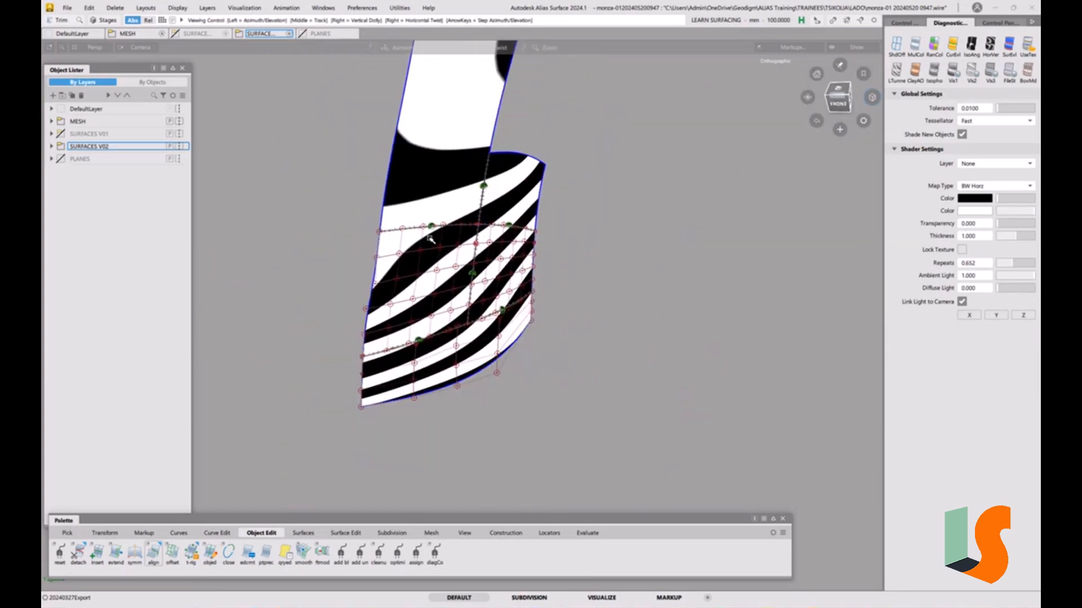
mouse_move(430, 240)
left_mouse_down("alt+shift")
mouse_move(541, 337)
mouse_move(586, 304)
mouse_move(606, 305)
mouse_move(501, 321)
mouse_move(459, 316)
left_mouse_up("alt+shift")
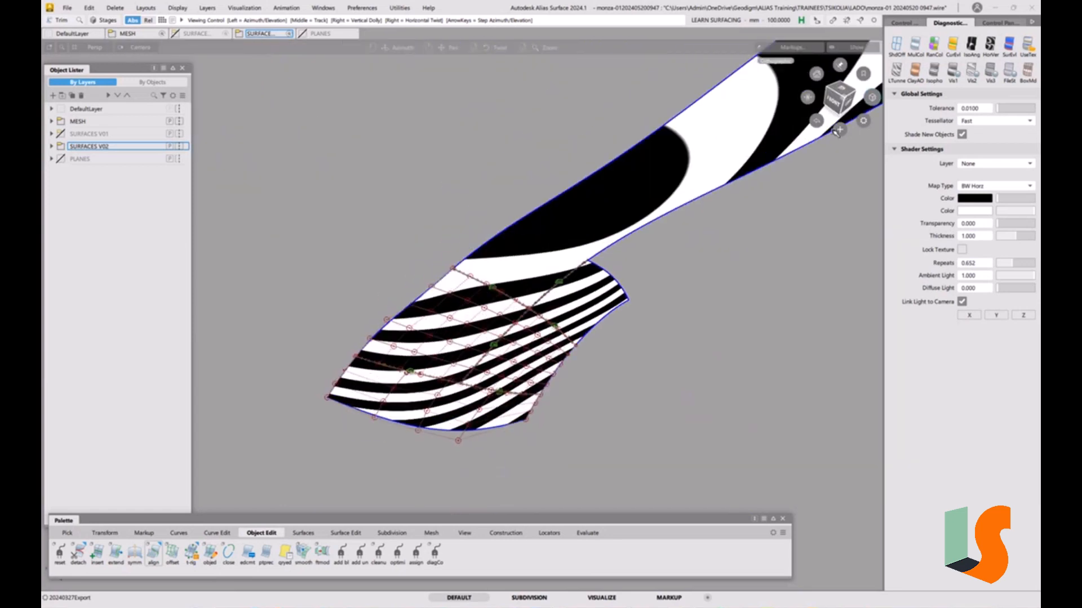
left_click(971, 45)
left_click_drag(741, 244, 685, 267, "alt+shift")
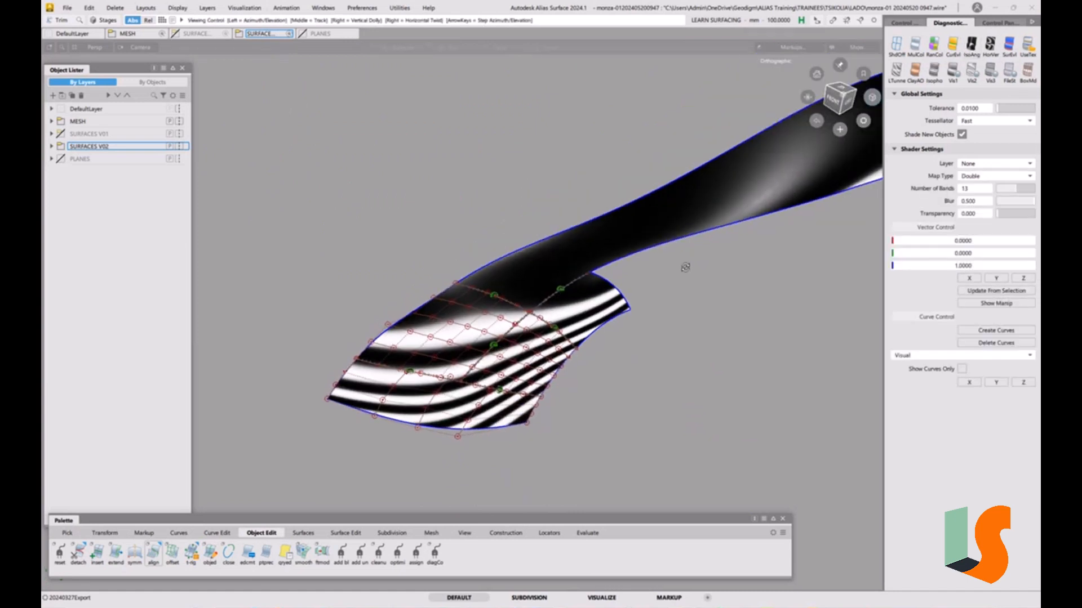
Step: Examine the isolated fender surfaces with the Double-horizon texture shading, and bring the hidden objects back into view
middle_click_drag(685, 267, 727, 235, "alt+shift")
left_click(1028, 46)
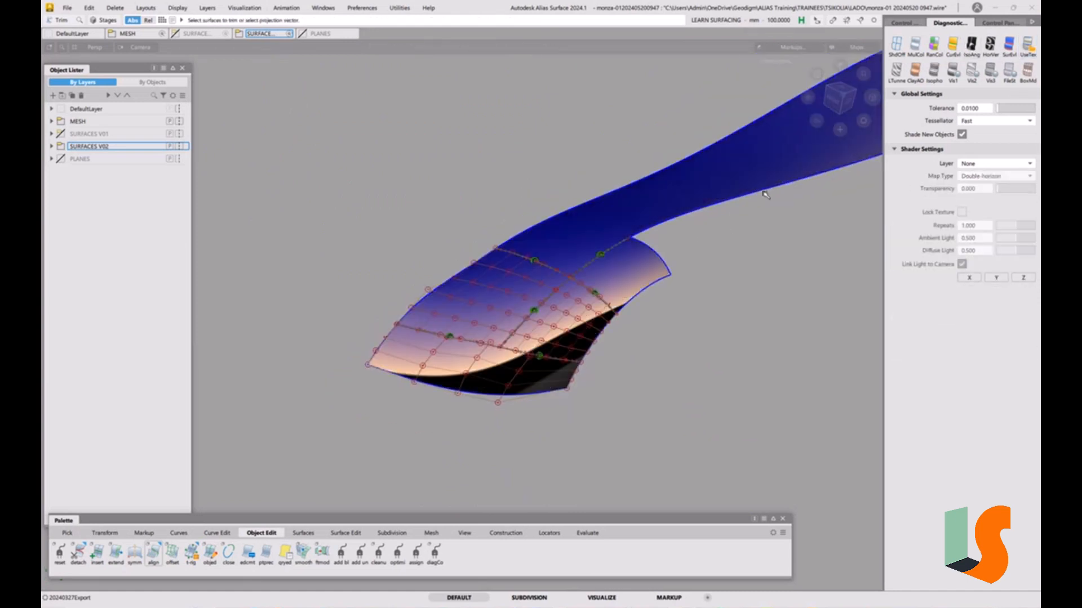
mouse_move(765, 195)
left_mouse_down("alt+shift")
mouse_move(643, 298)
mouse_move(640, 317)
mouse_move(655, 319)
left_mouse_up("alt+shift")
key("alt+v")
key("F10")
key("F10")
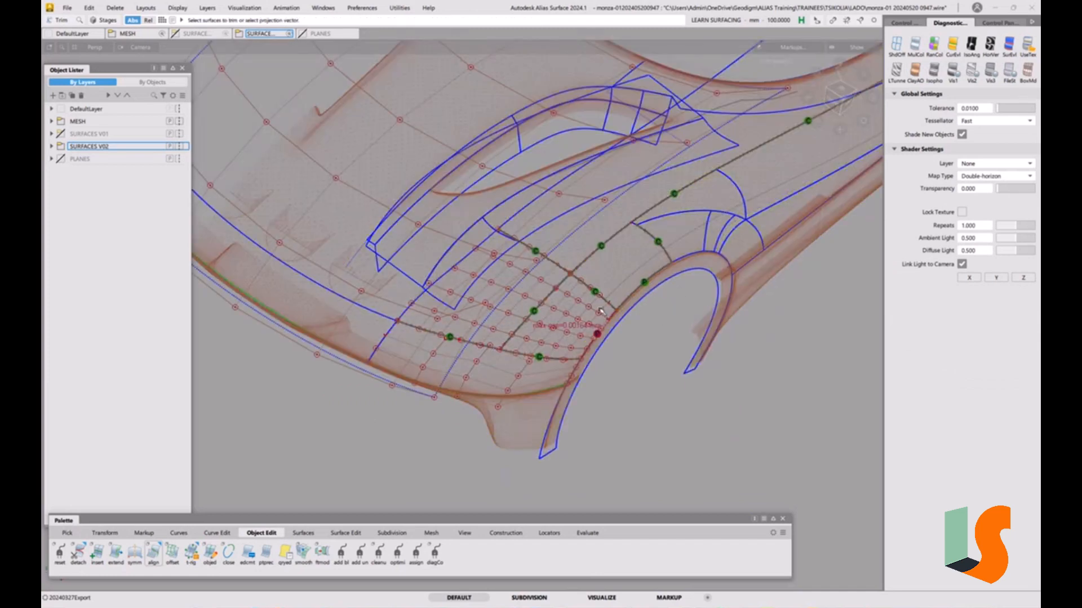
Step: Compare the shaded front surfaces with the scan mesh around the hood, fender and wheel arch
key("F10")
key("F10")
mouse_move(644, 281)
left_mouse_down("alt+shift")
mouse_move(636, 260)
mouse_move(548, 274)
mouse_move(607, 269)
mouse_move(555, 267)
left_mouse_up("alt+shift")
key("F10")
key("F10")
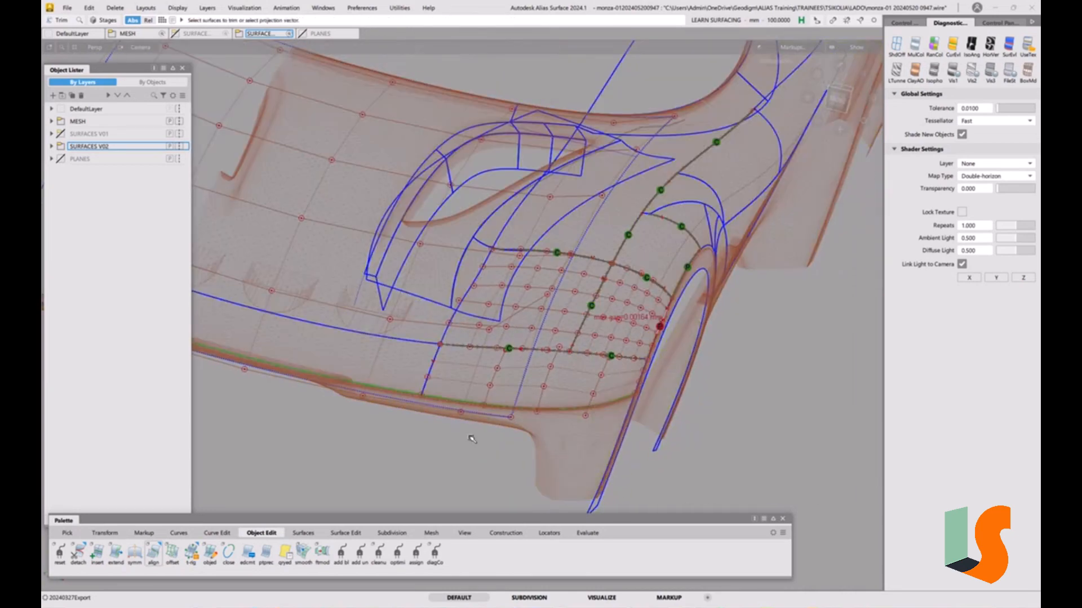
left_click_drag(473, 353, 437, 427, "alt+shift")
middle_click_drag(437, 426, 468, 435, "alt+shift")
left_click_drag(445, 437, 425, 446, "ctrl+shift")
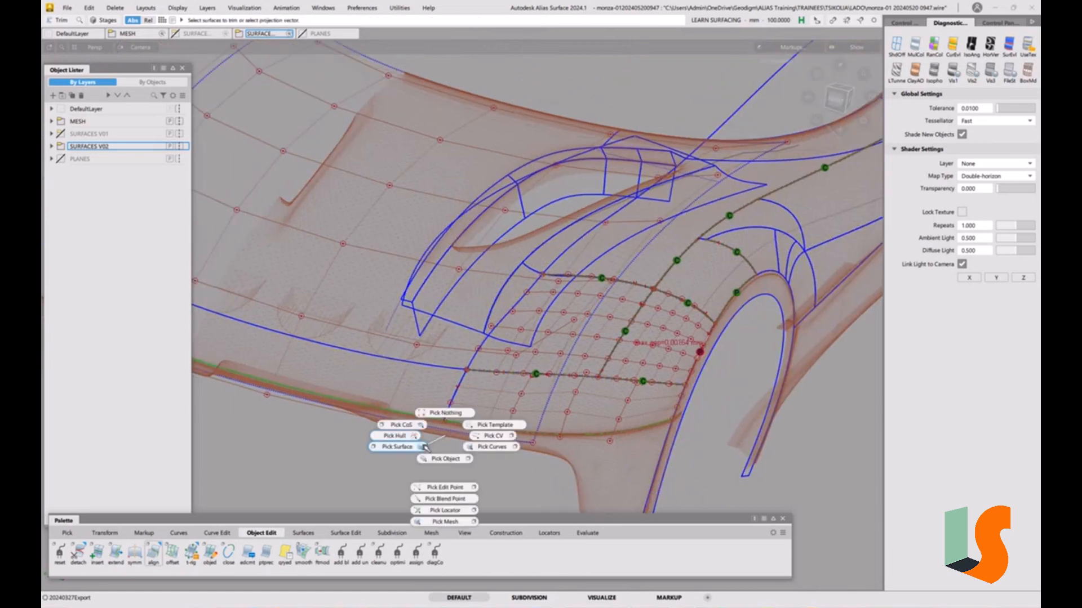
left_click_drag(523, 444, 541, 401, "alt+shift")
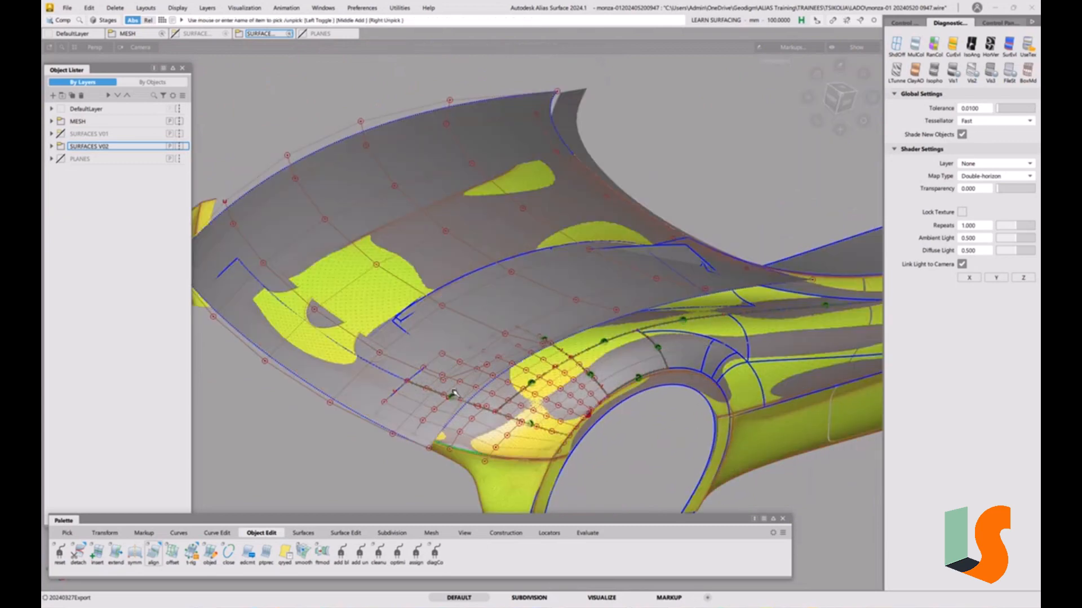
key("5")
right_click_drag(408, 395, 425, 439, "alt+shift")
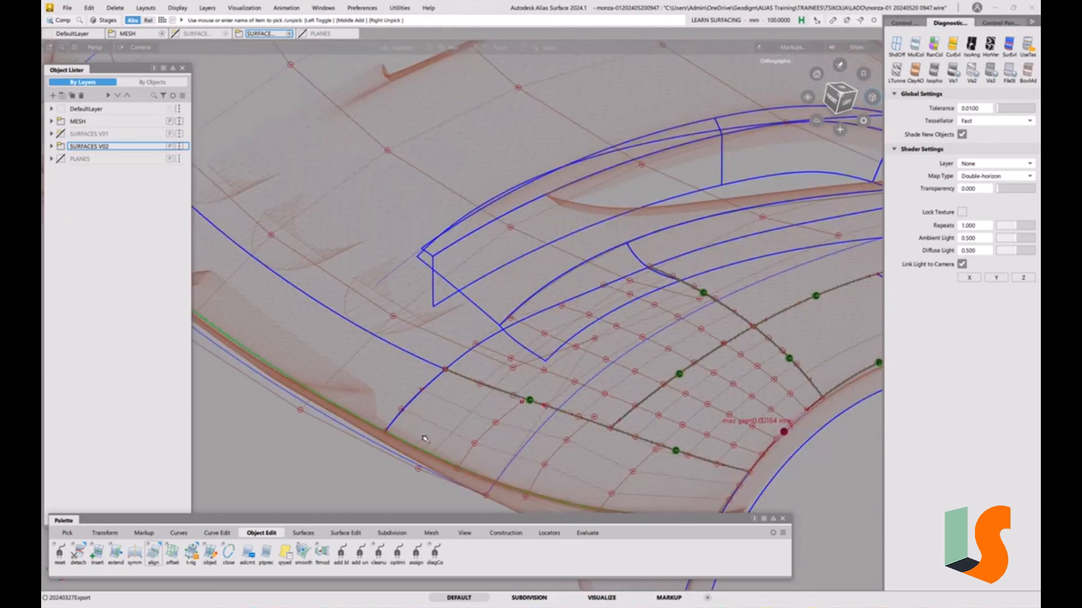
right_click_drag(538, 375, 450, 397, "alt+shift")
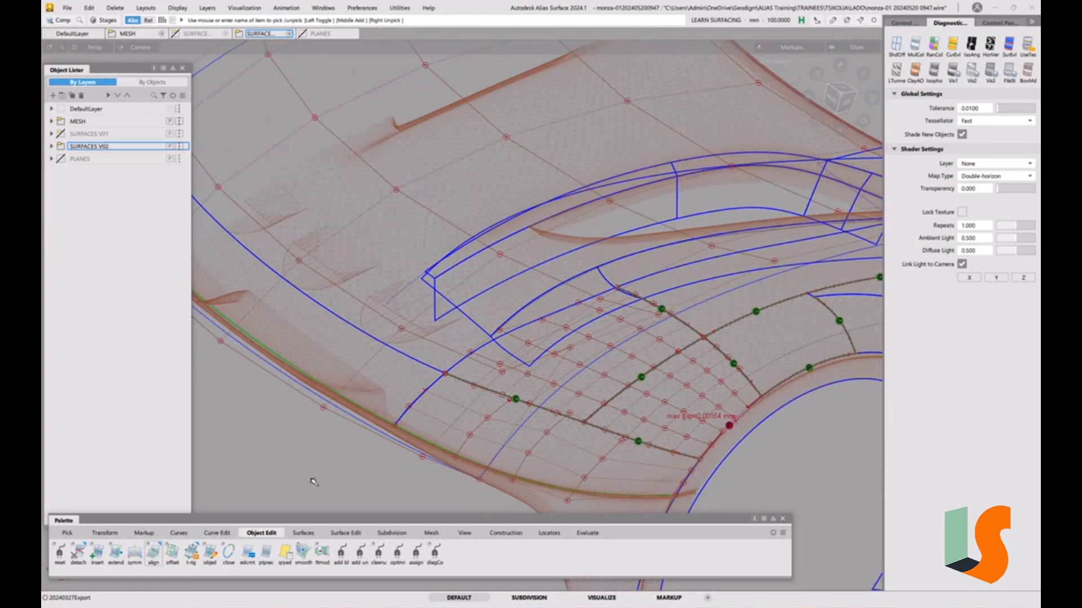
Step: Check G2 curvature continuity, spaced per span, along the short front fender edge and the long front hood edge
left_click(587, 533)
left_click(61, 553)
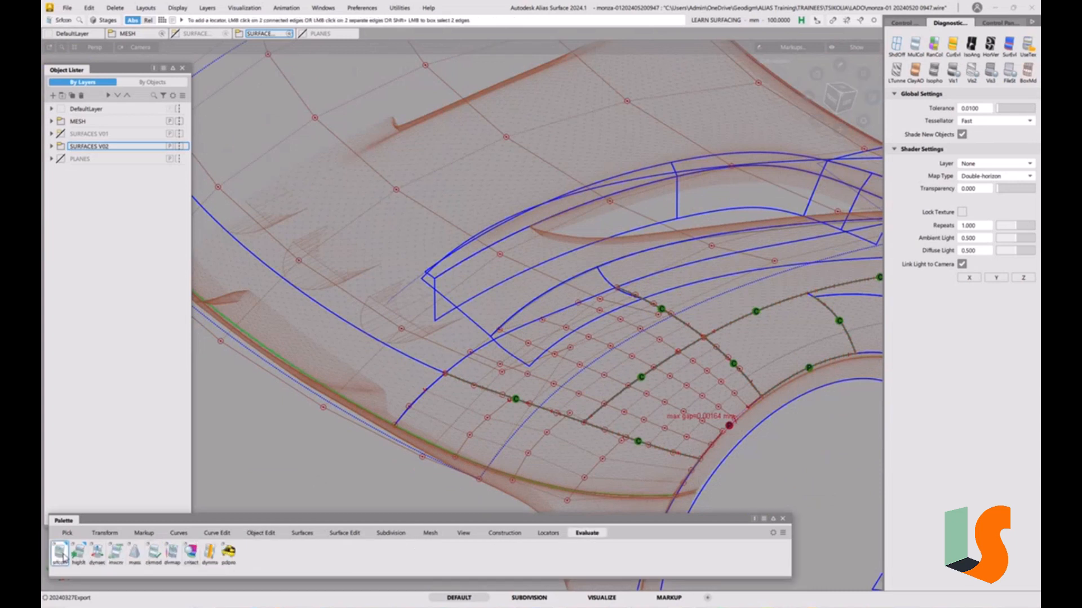
double_click(59, 555)
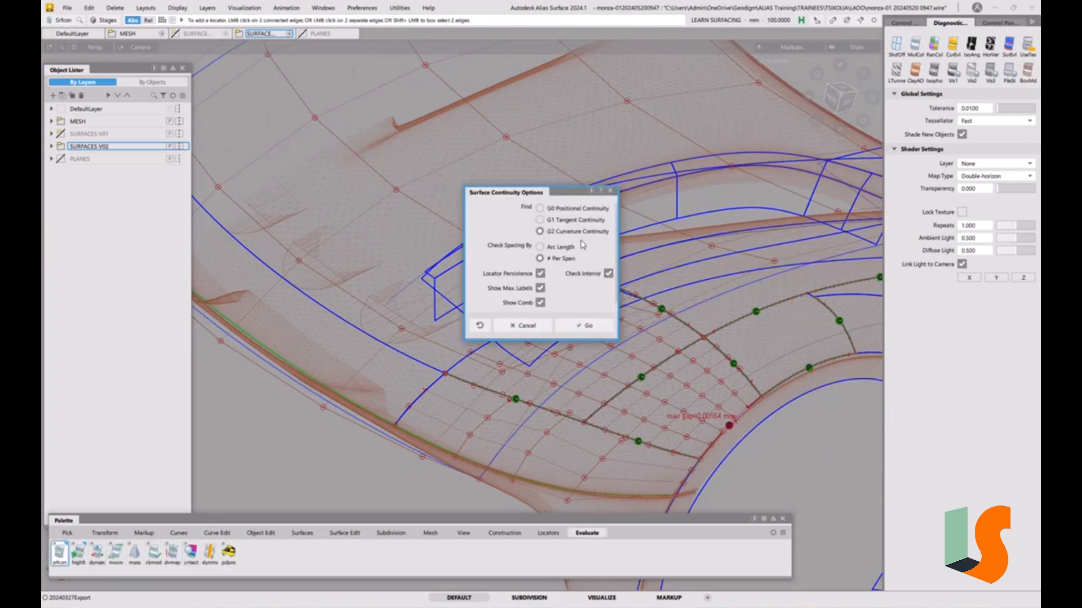
left_click(596, 324)
left_click(436, 386)
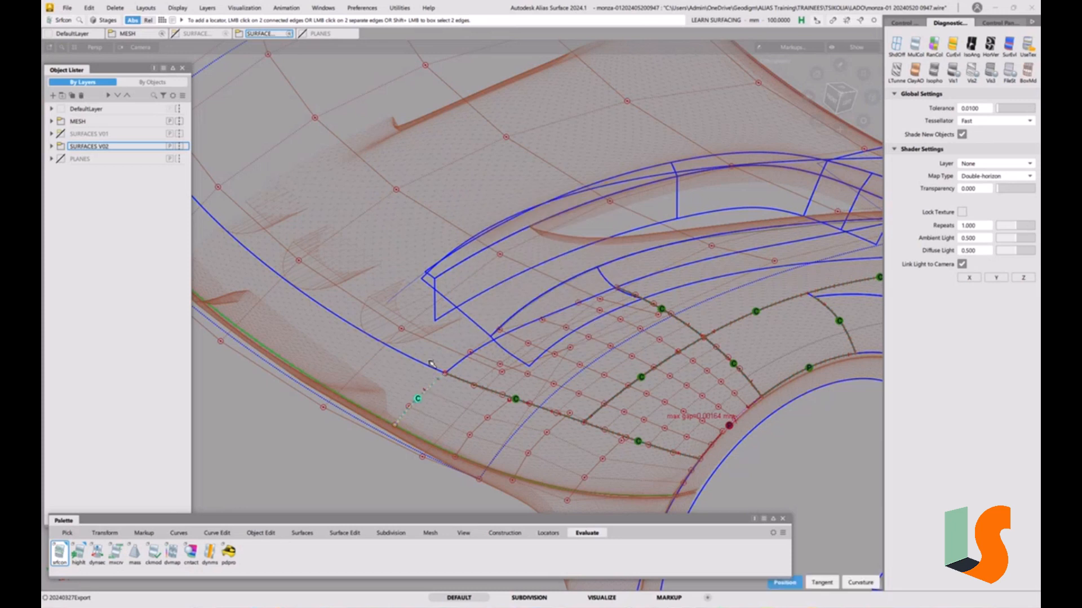
left_click_drag(521, 367, 586, 260, "alt+shift")
left_click(67, 7)
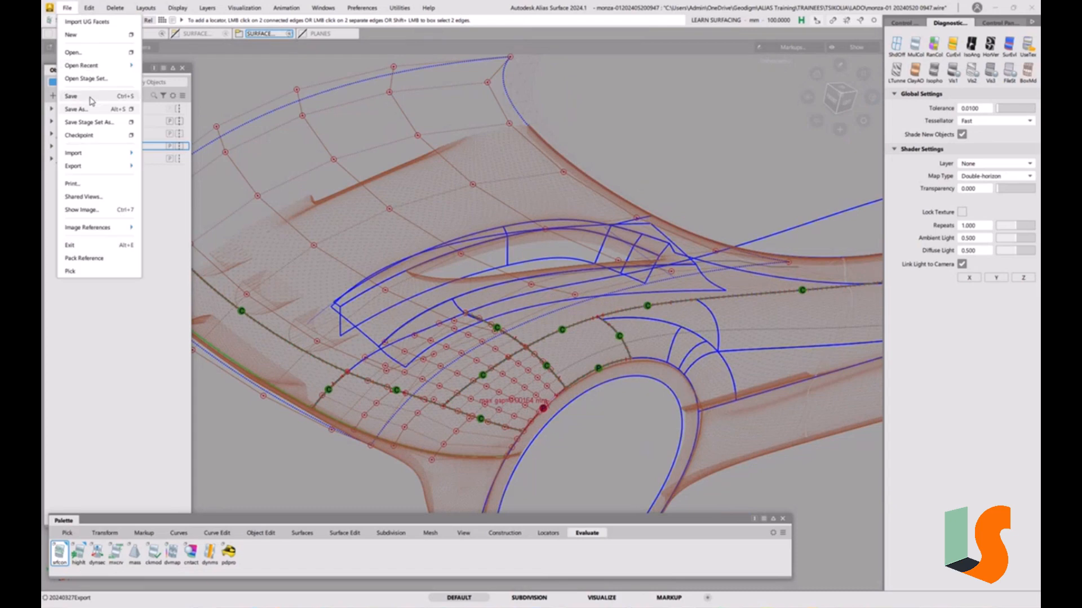
left_click(79, 109)
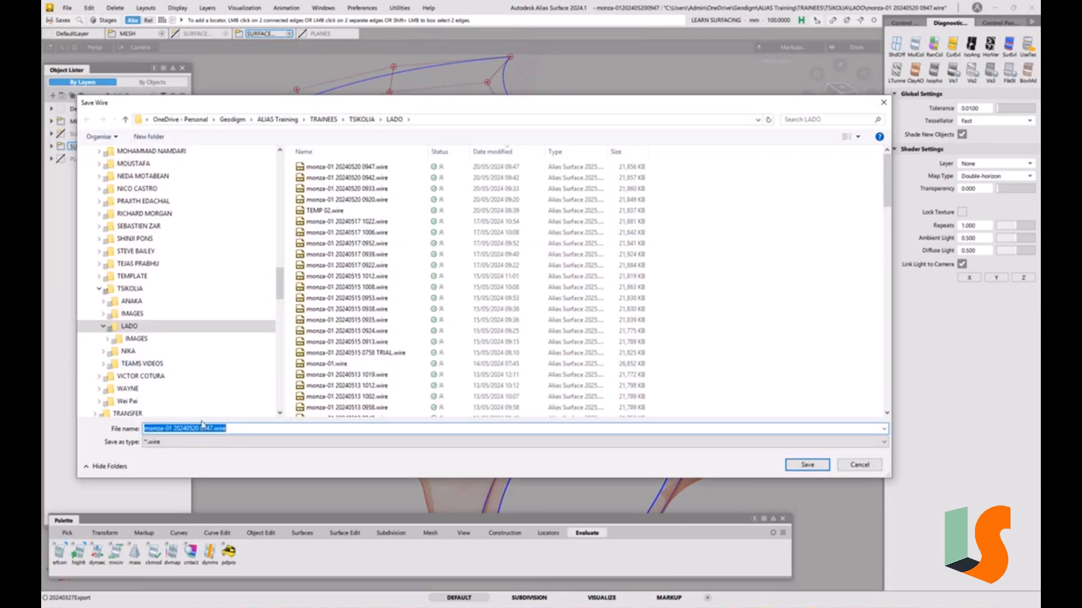
left_click_drag(207, 428, 254, 434)
type("55")
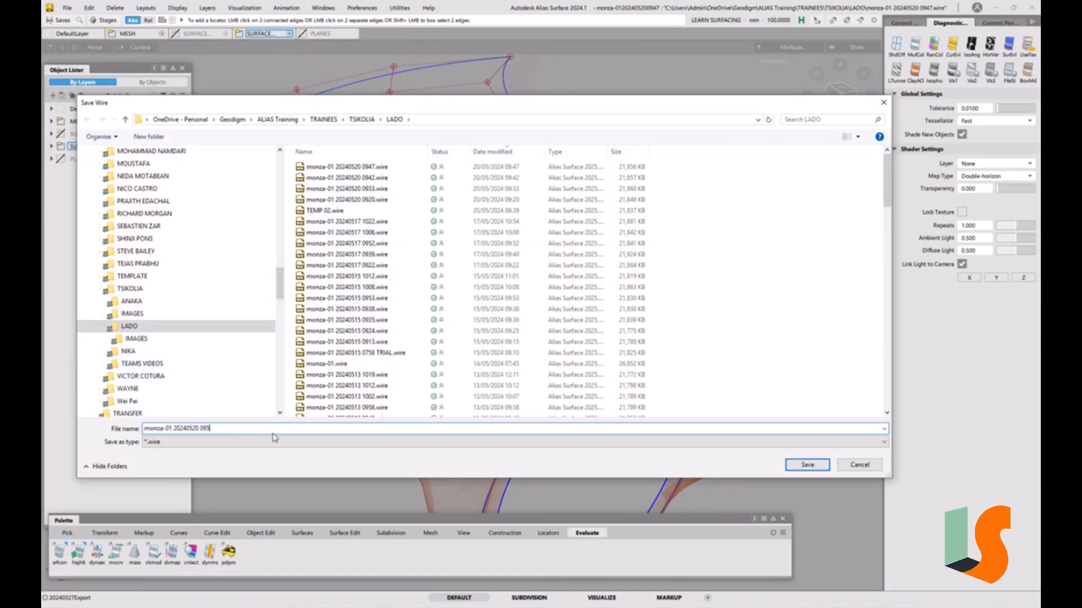
key("Return")
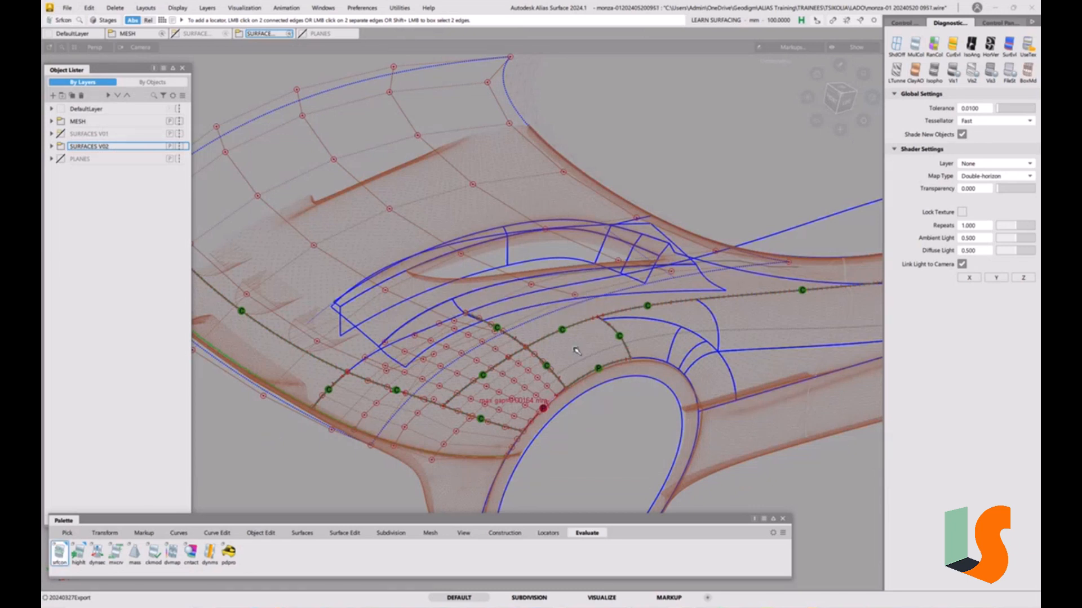
Step: Inspect the surface layout and continuity locators across the hood, front fender and wheel arch from several angles
left_click_drag(596, 420, 595, 386, "ctrl+shift")
right_click_drag(595, 394, 550, 419, "alt+shift")
middle_click_drag(550, 418, 545, 384, "alt+shift")
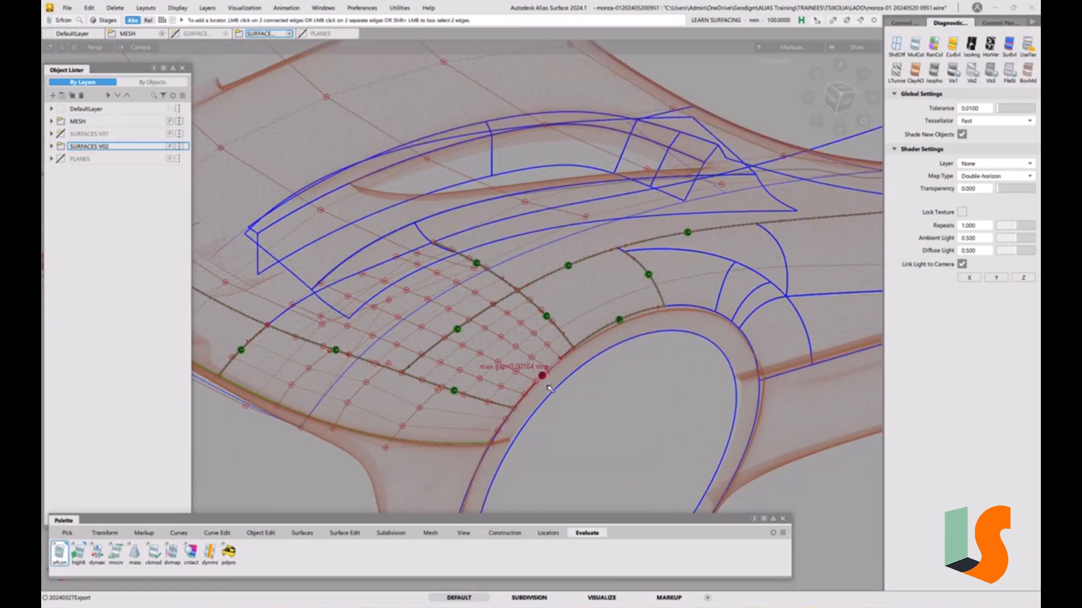
key("shift+alt")
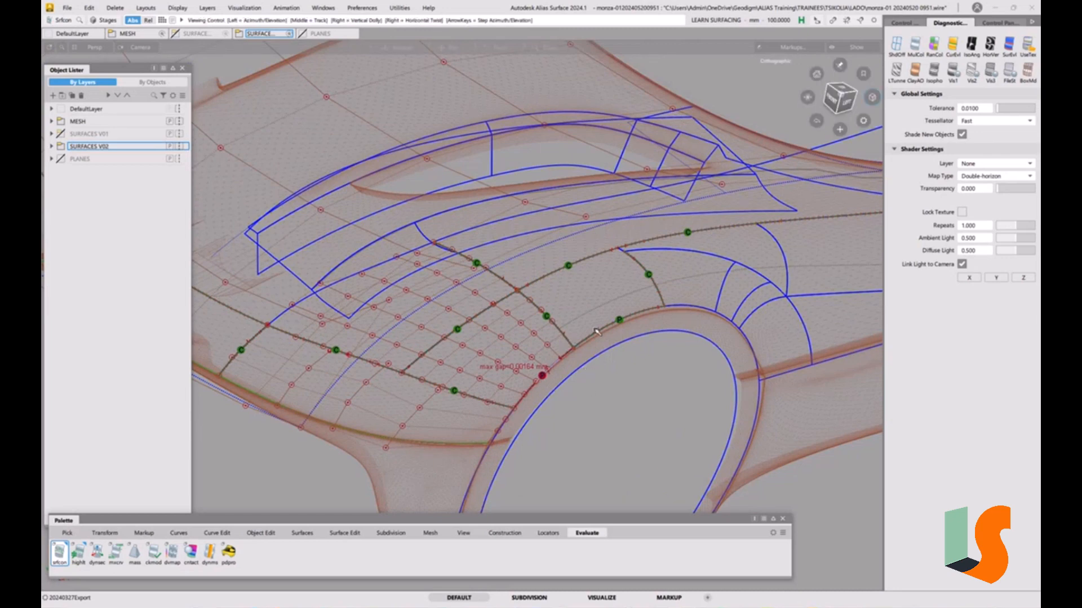
left_click_drag(541, 374, 544, 362, "alt+shift")
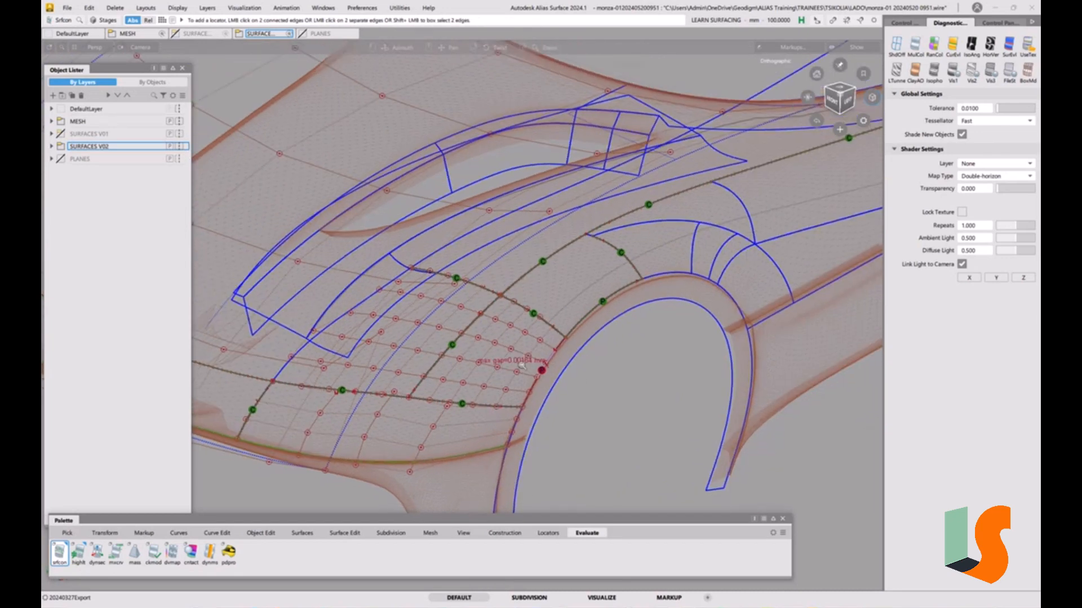
middle_click_drag(544, 361, 582, 354, "alt+shift")
mouse_move(596, 317)
right_mouse_down("alt+shift")
mouse_move(613, 292)
mouse_move(588, 307)
right_mouse_up("alt+shift")
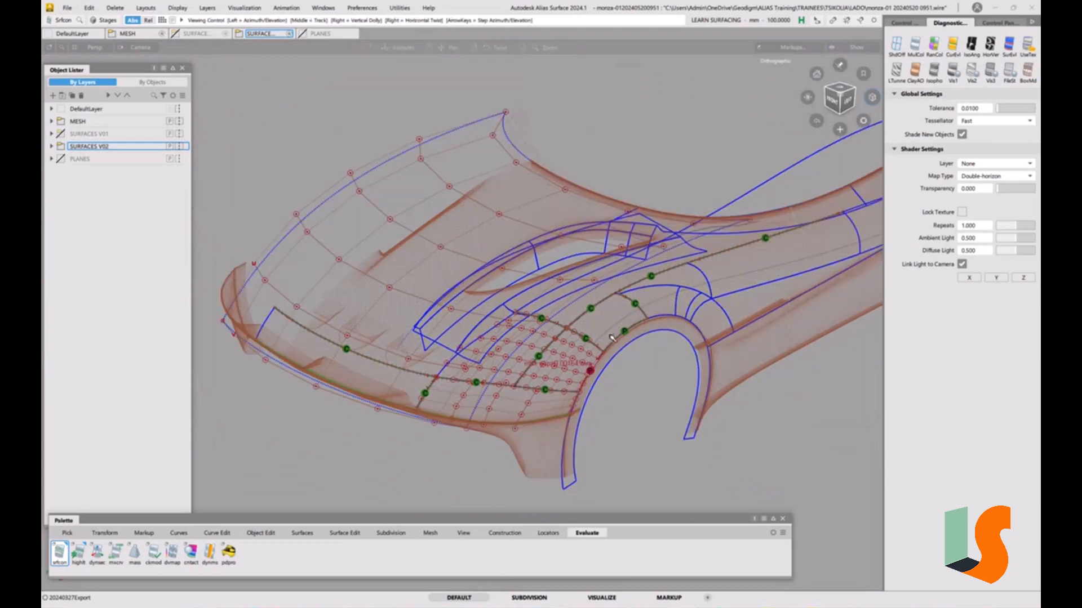
middle_click_drag(587, 307, 579, 354, "alt+shift")
left_click_drag(579, 354, 577, 360, "alt+shift")
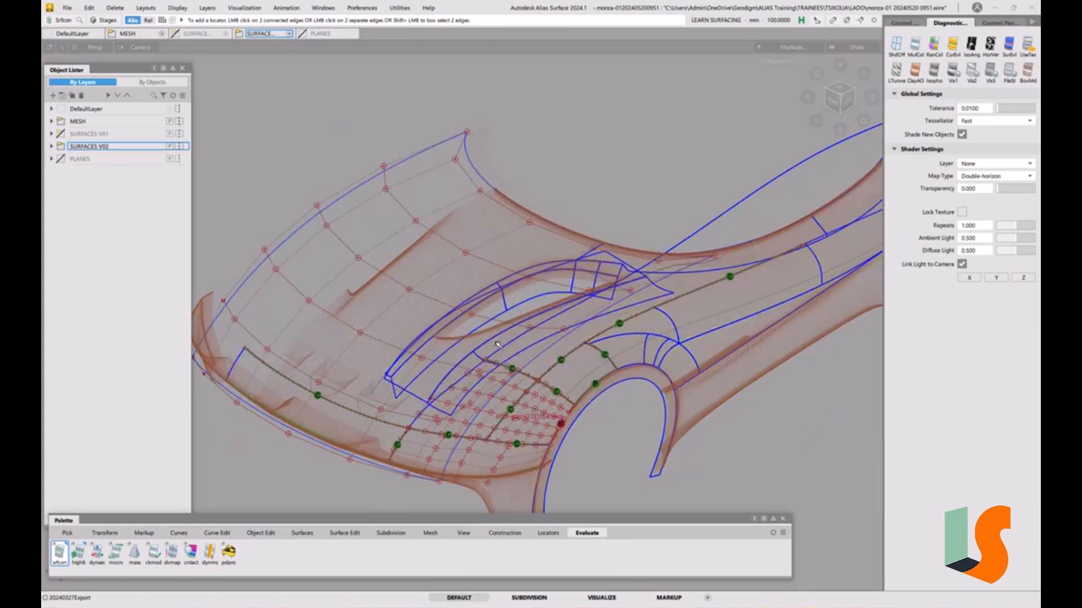
left_click_drag(498, 344, 579, 330, "alt+shift")
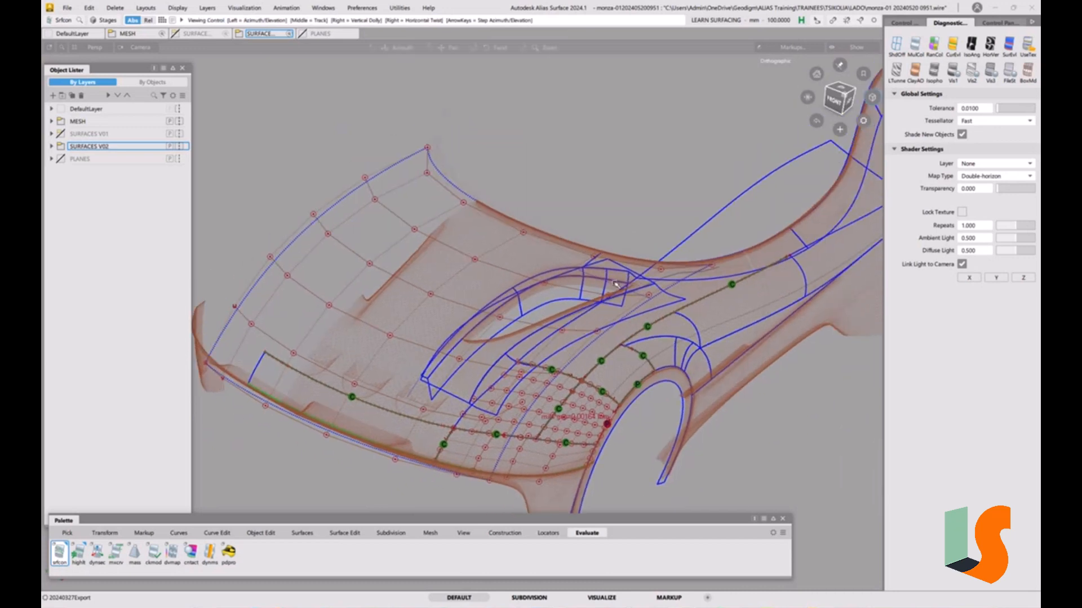
left_click_drag(615, 284, 624, 263, "alt+shift")
middle_click_drag(683, 243, 634, 275, "alt+shift")
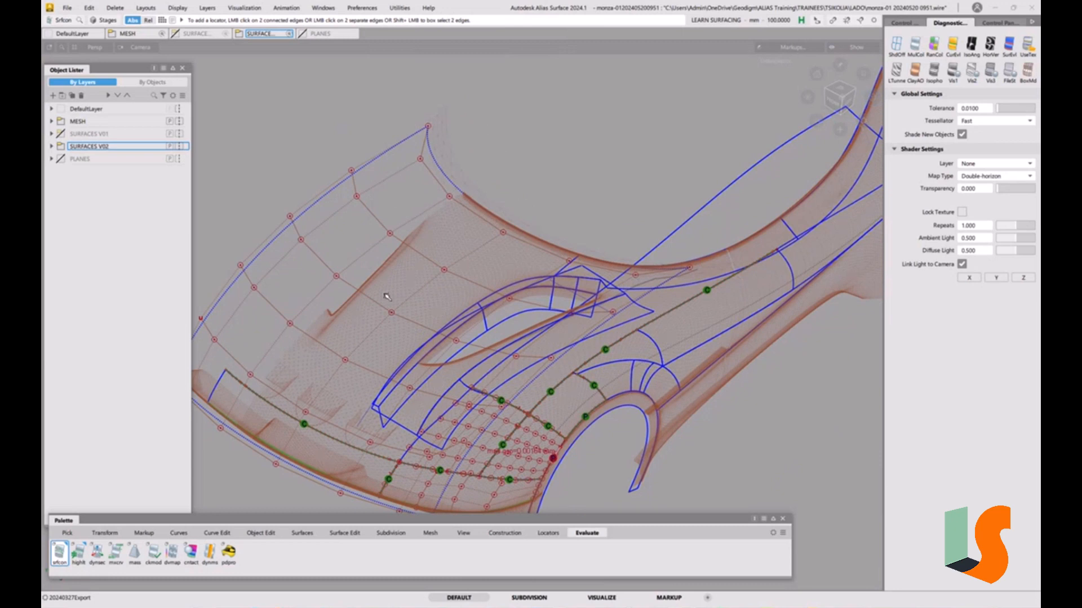
key("shift+alt")
left_click_drag(588, 296, 545, 353, "alt+shift")
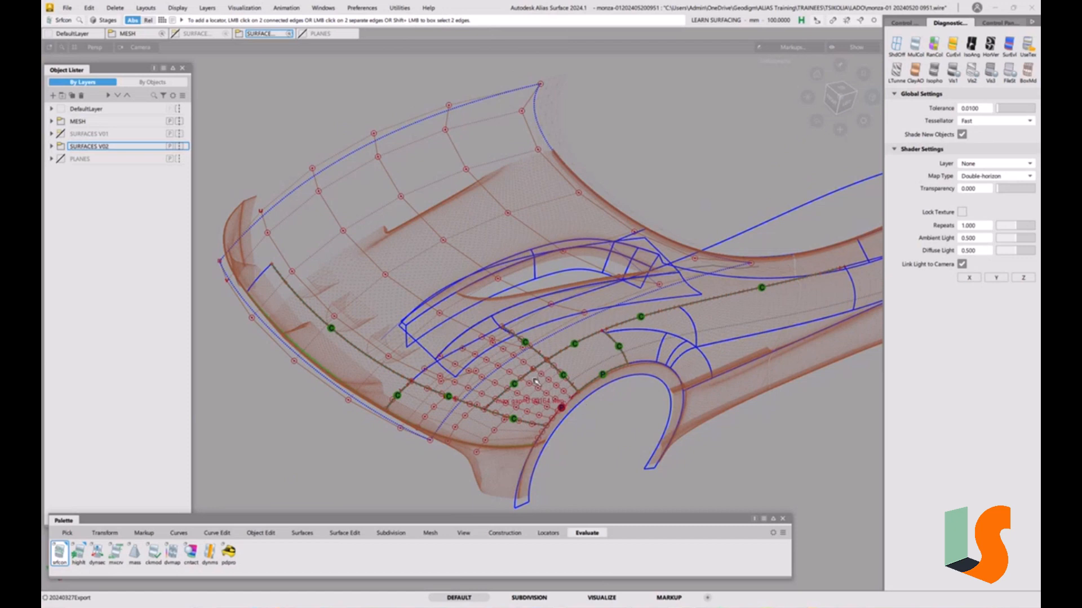
left_click_drag(582, 405, 396, 345, "alt+shift")
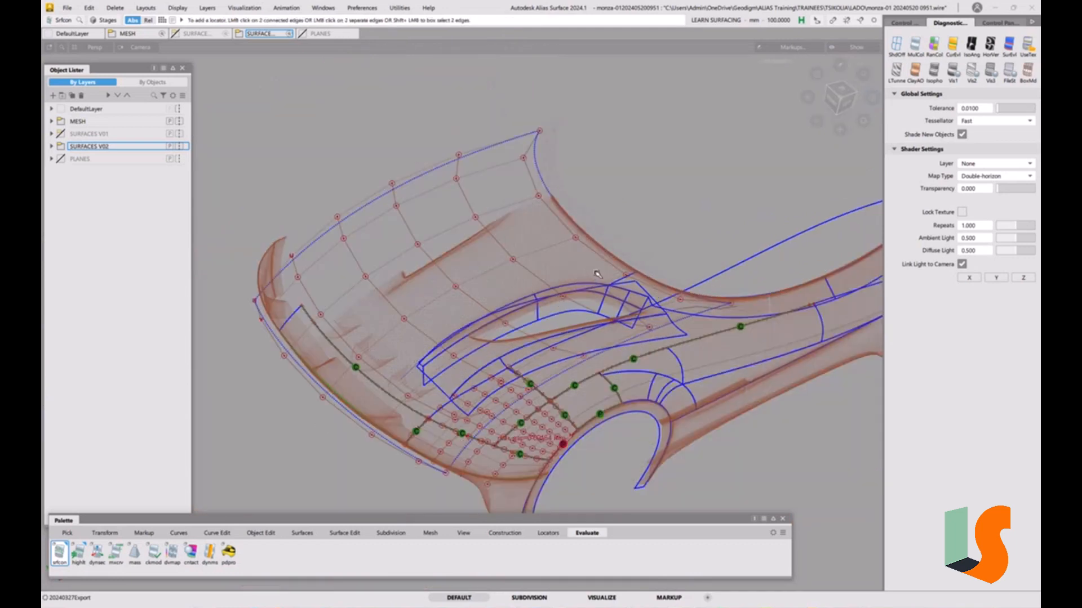
Step: Check G2 curvature continuity along the short edge by the windscreen cut-out and along the hood edge above the teardrop opening
right_click_drag(665, 256, 514, 330, "alt+shift")
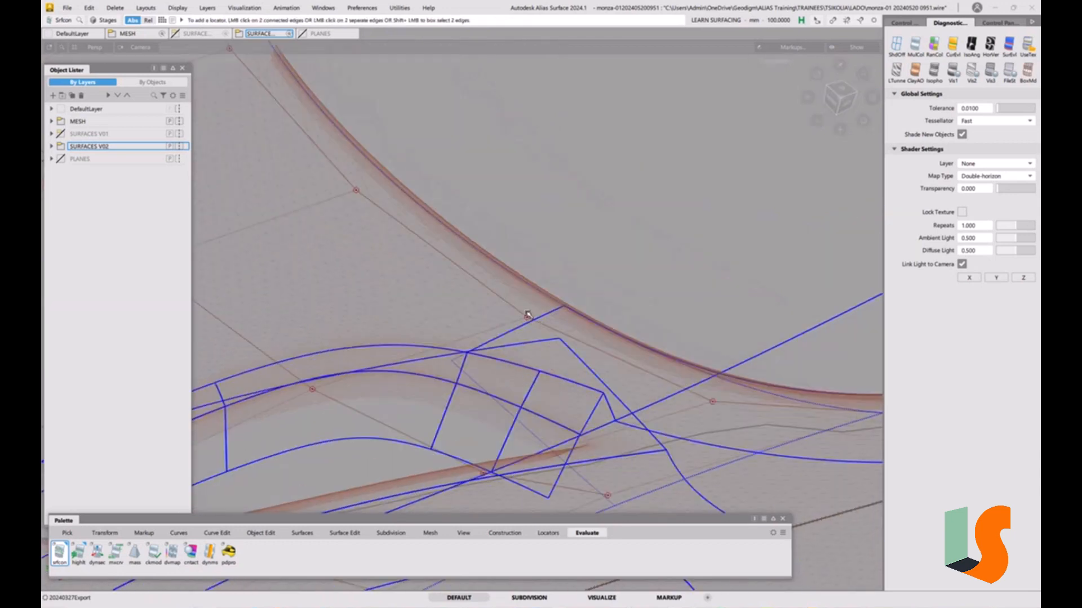
double_click(61, 553)
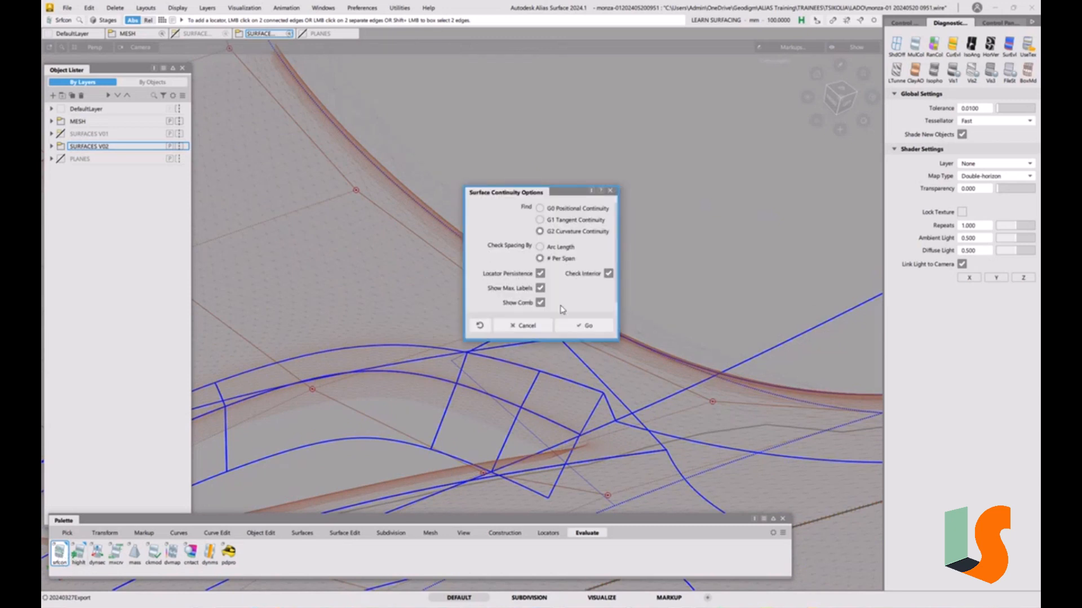
left_click(586, 326)
left_click(522, 330)
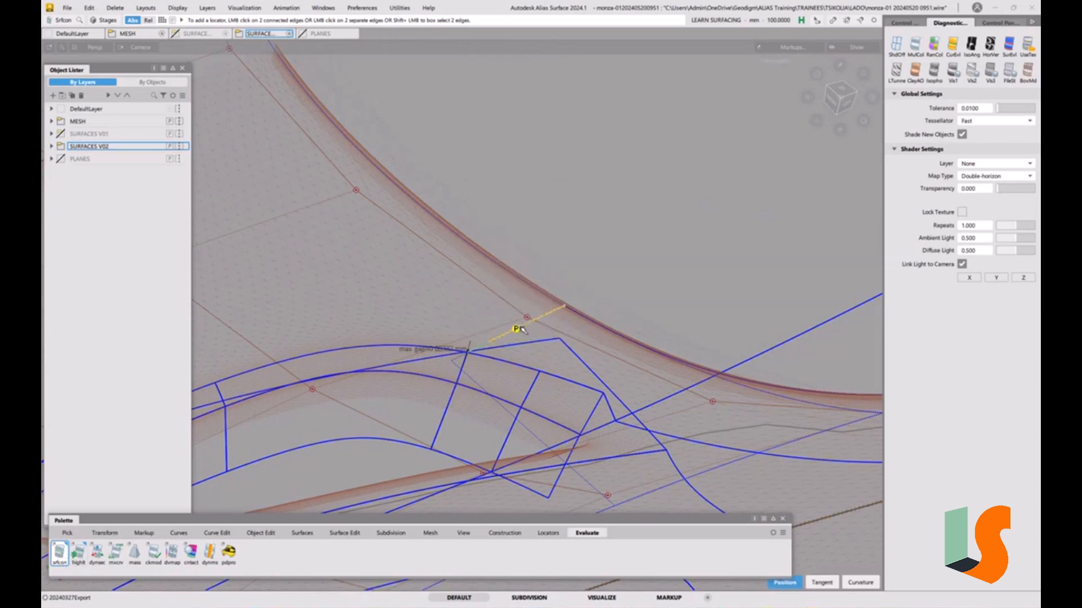
mouse_move(514, 322)
right_mouse_down("alt+shift")
mouse_move(520, 267)
mouse_move(518, 319)
right_mouse_up("alt+shift")
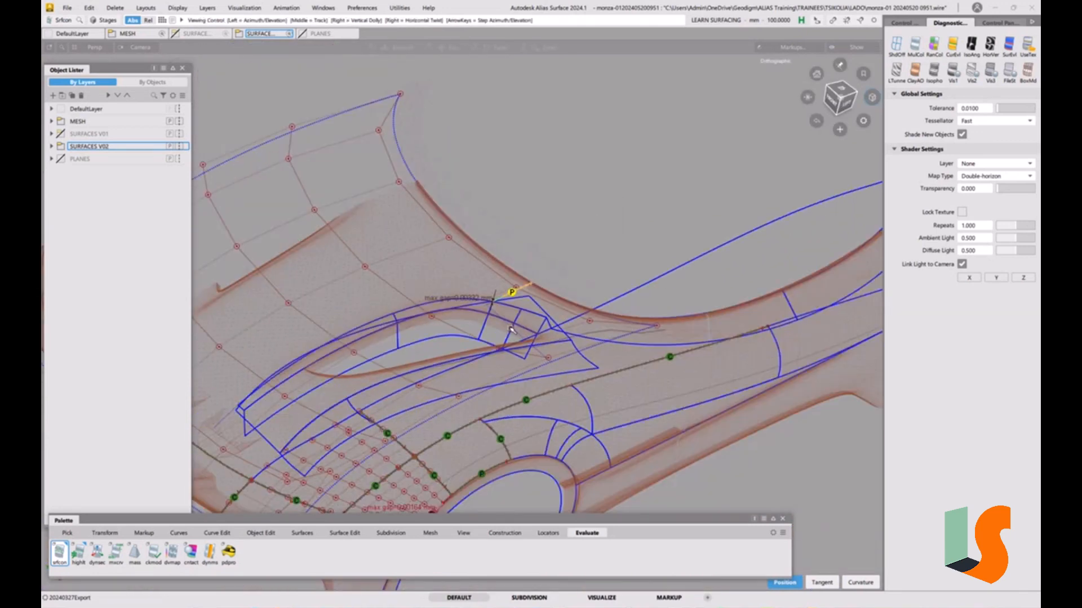
middle_click_drag(519, 319, 622, 311, "alt+shift")
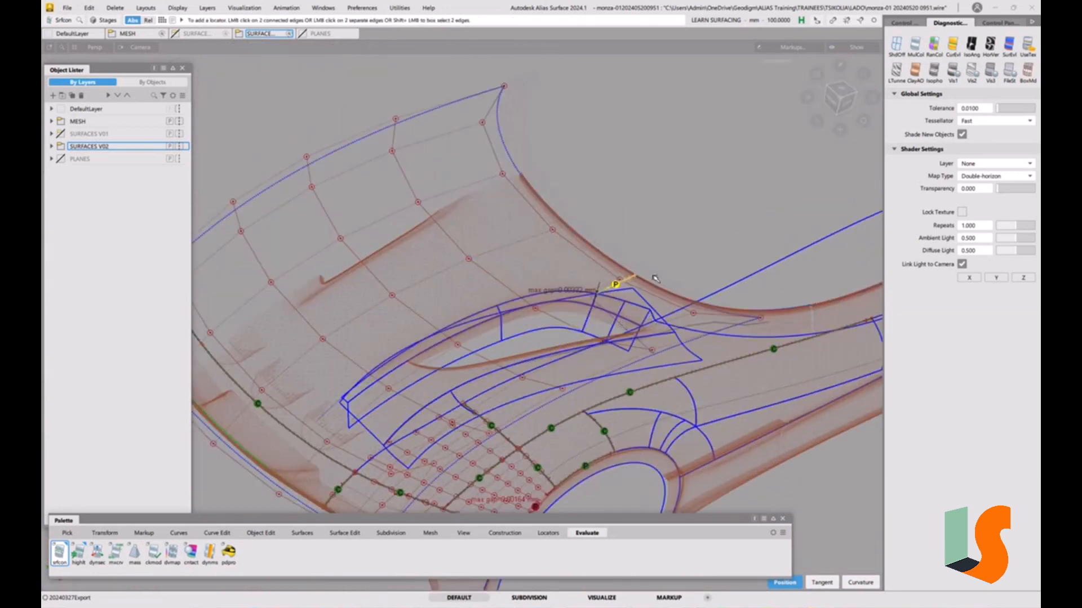
left_click_drag(653, 346, 584, 307, "ctrl+shift")
right_click_drag(584, 306, 515, 294, "alt+shift")
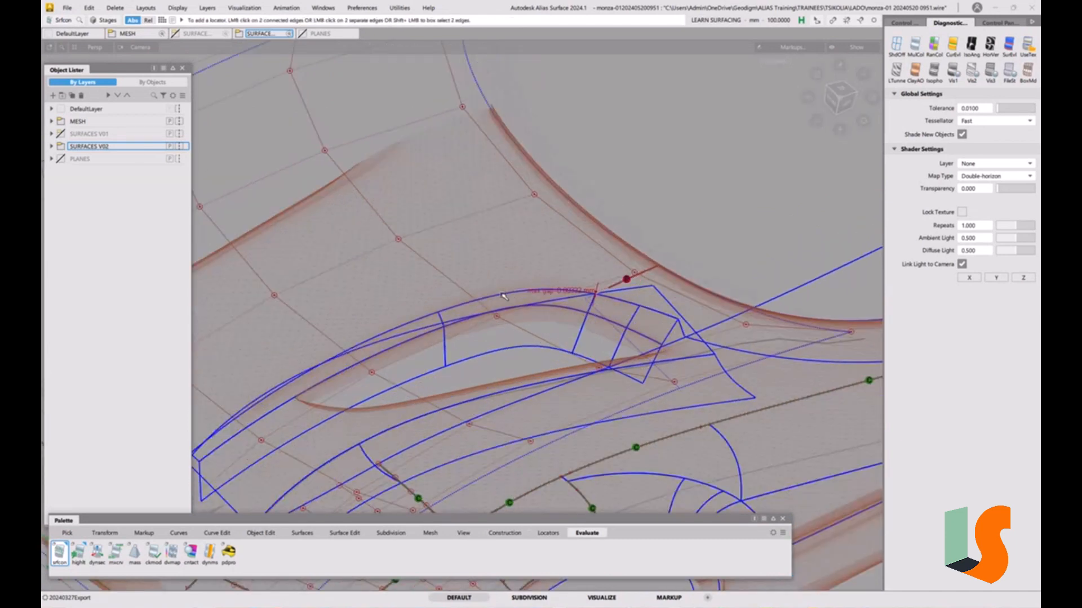
left_click(501, 294)
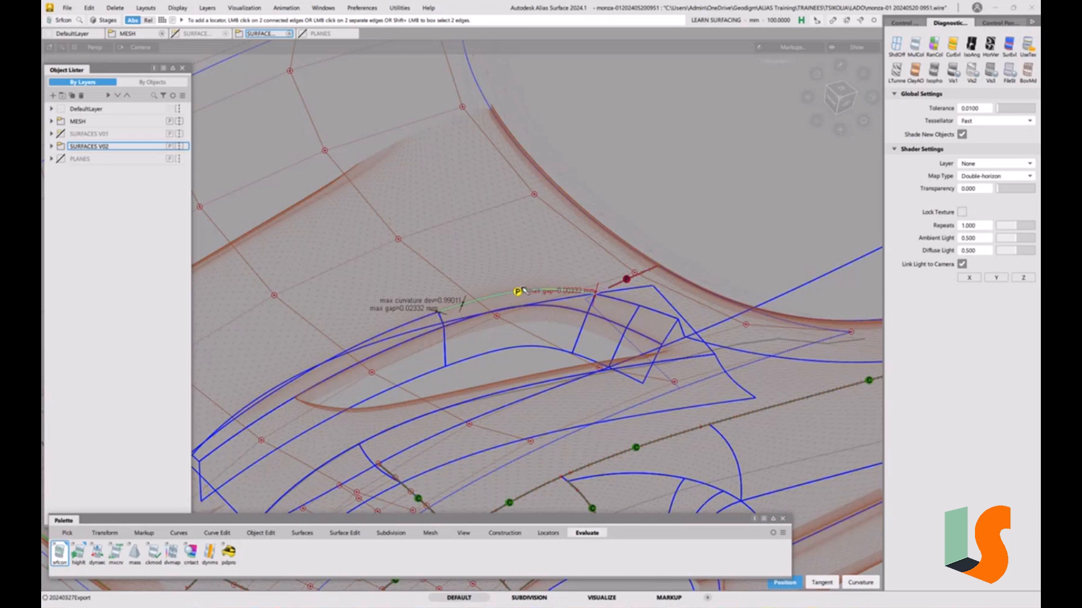
mouse_move(660, 307)
left_mouse_down("ctrl+shift")
mouse_move(629, 319)
mouse_move(648, 300)
left_mouse_up("ctrl+shift")
Step: Untrim the rail surface rail_surf#2 behind the hood, next to the windscreen cut-out
right_click_drag(648, 301, 659, 327, "alt+shift")
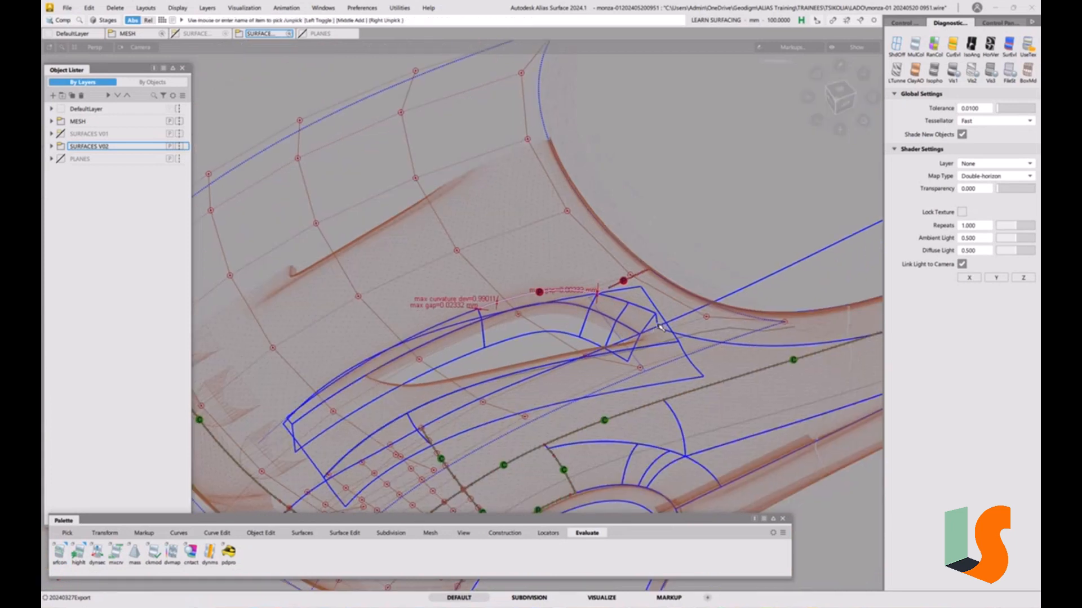
left_click_drag(648, 291, 638, 298, "ctrl+shift")
left_click(631, 283)
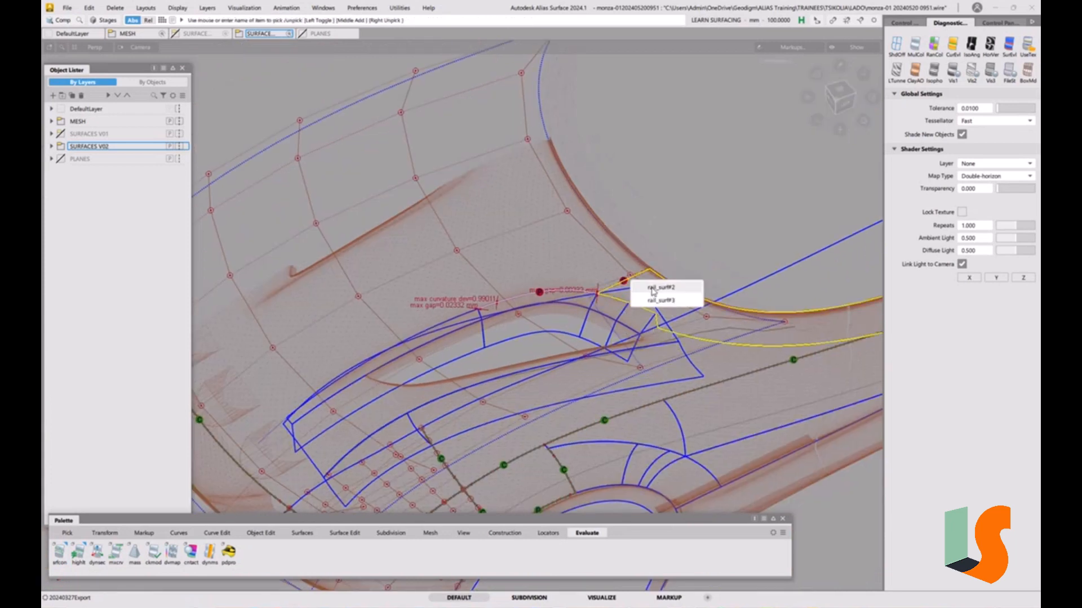
left_click(654, 291)
key("ctrl+u")
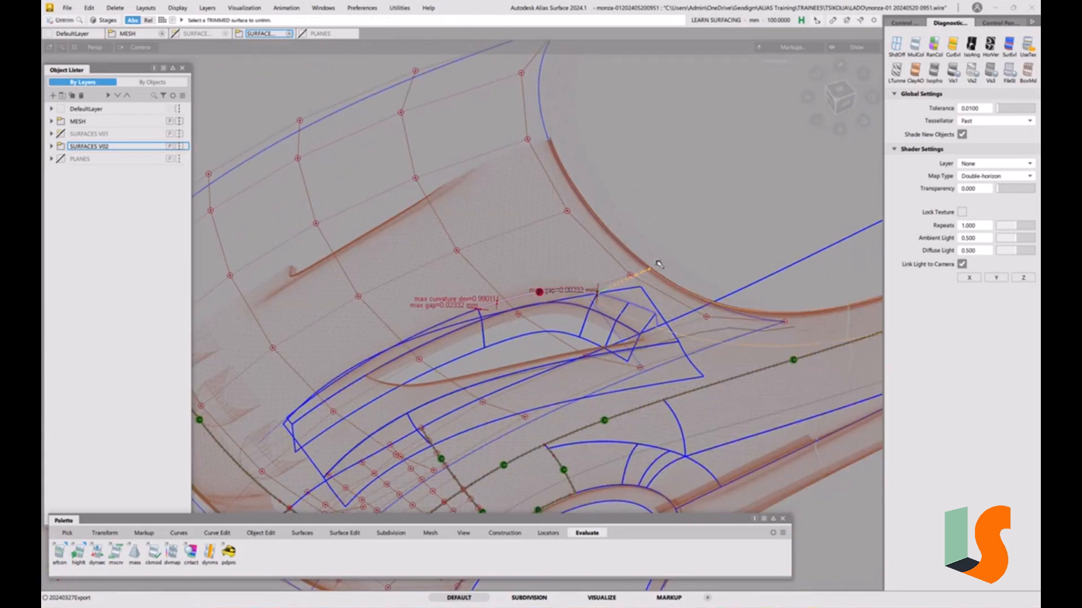
Step: Delete the leftover curve on surface along the short edge between the teardrop opening and the windscreen cut-out
right_click_drag(662, 289, 703, 311, "alt+shift")
middle_click_drag(704, 311, 579, 343, "alt+shift")
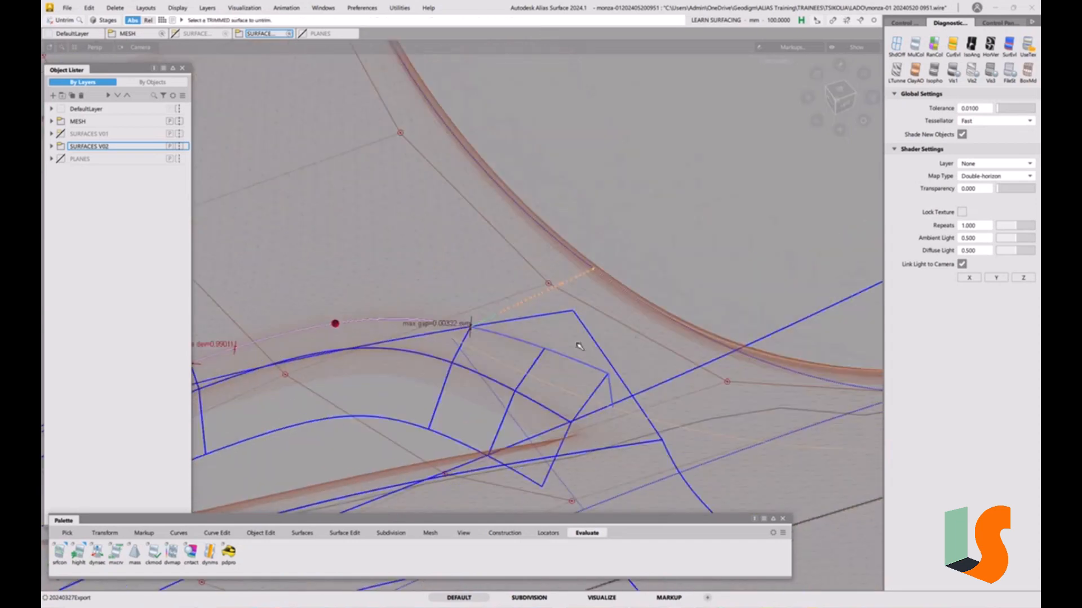
left_click(530, 322)
left_click(535, 310)
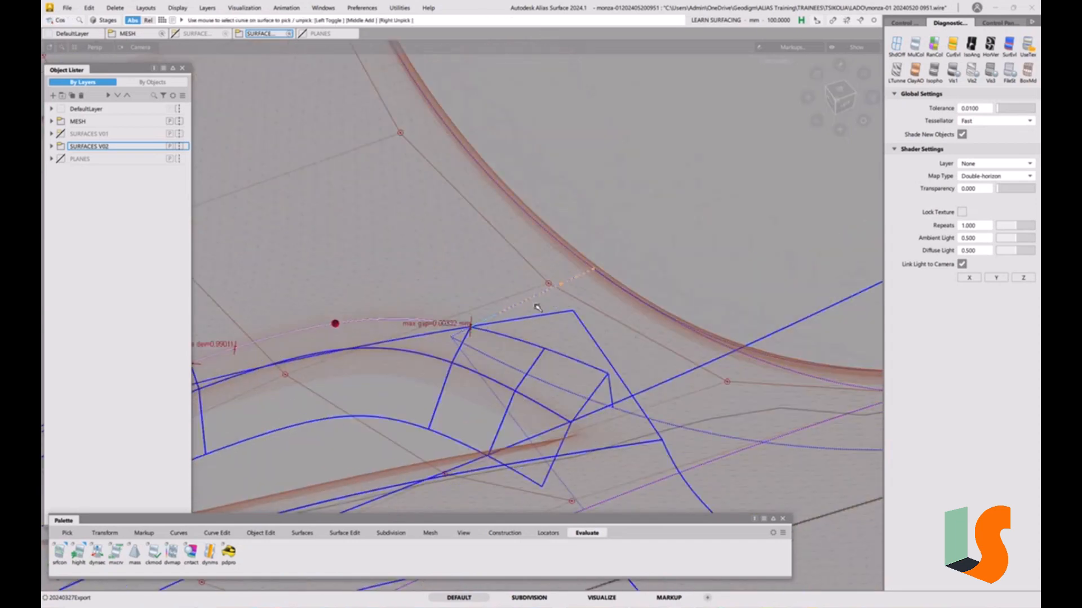
left_click(509, 341)
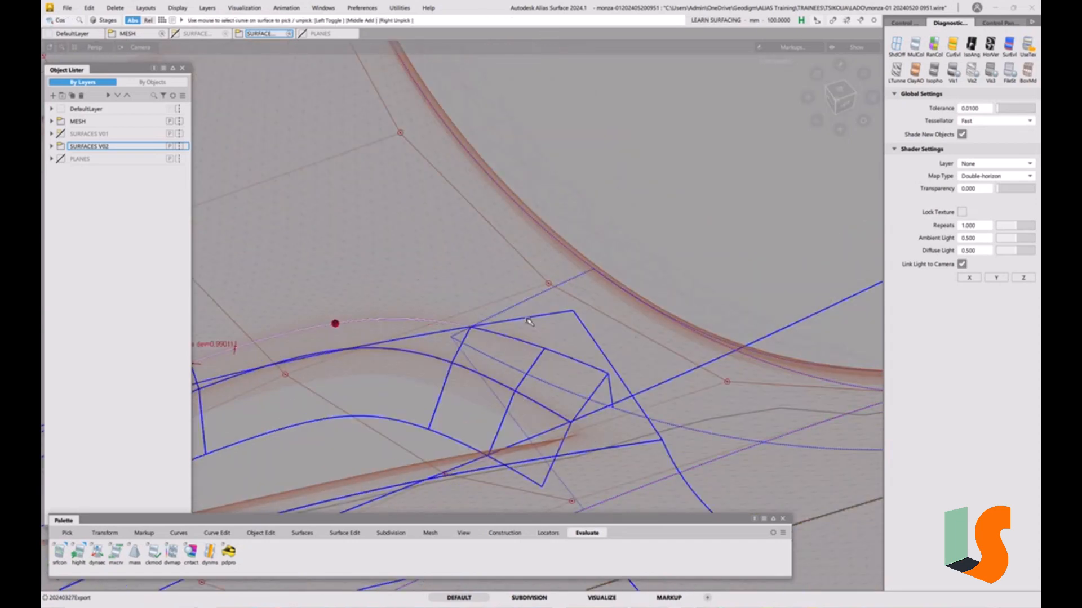
Step: Display the CVs and hulls of the rail_surf#2 surface behind the hood
left_click(613, 371)
left_click(507, 358)
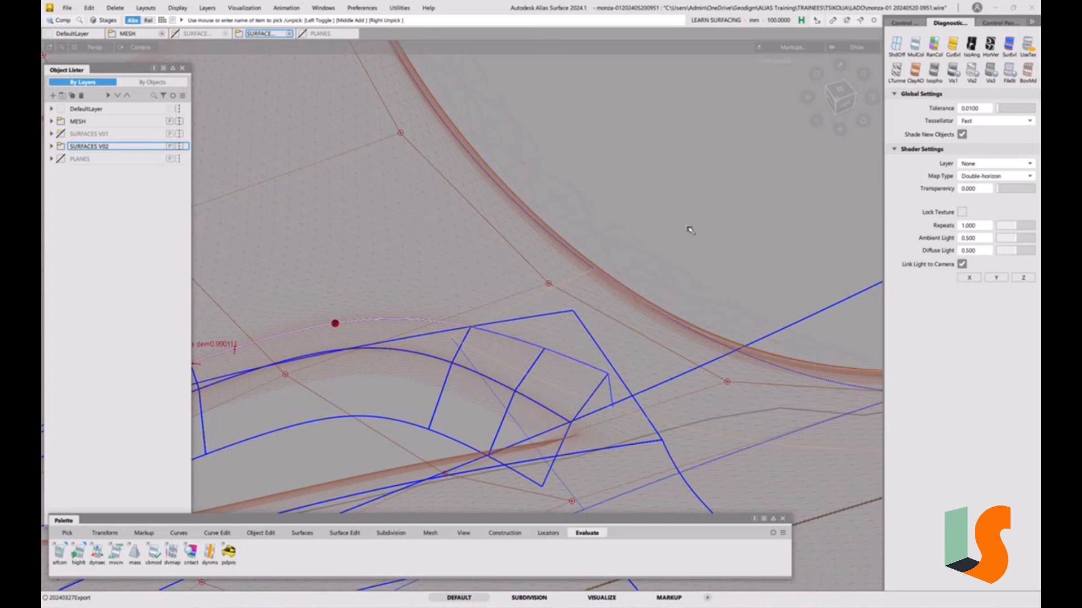
left_click(903, 22)
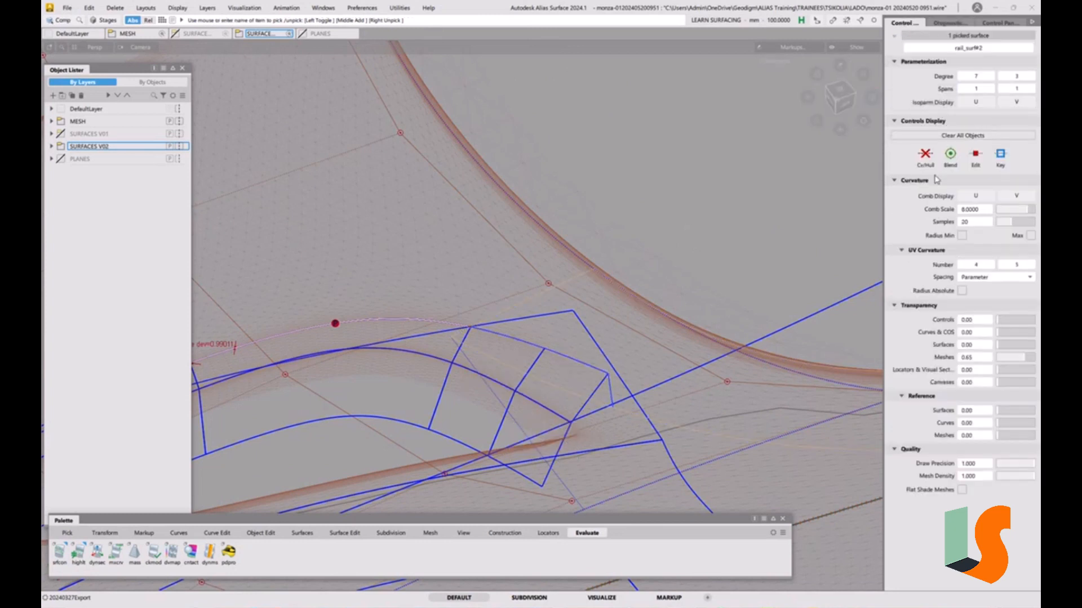
left_click(926, 156)
left_click(639, 351)
Step: Align the short front edge of rail_surf#2 to the hood surface with G2 continuity, using Project alignment along the Z vector
left_click_drag(633, 290, 623, 184, "alt+shift")
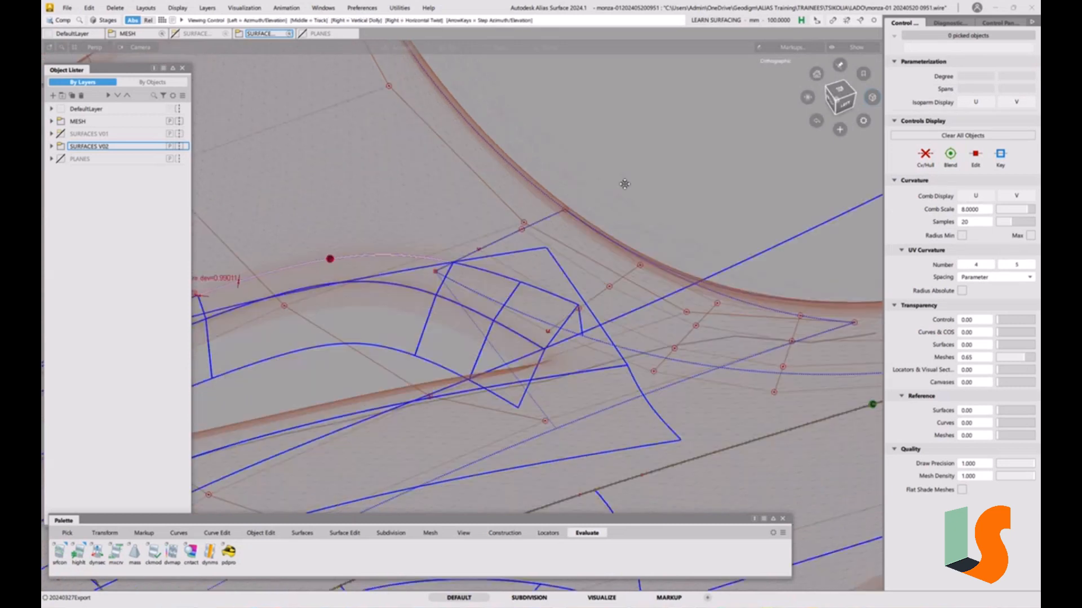
right_click_drag(623, 184, 403, 368, "alt+shift")
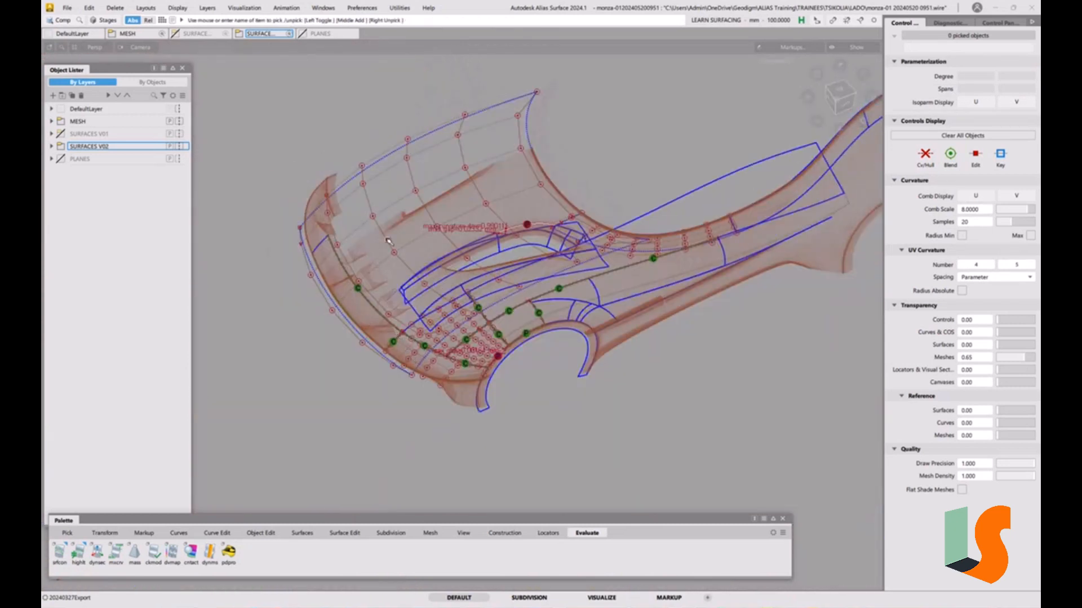
left_click(567, 214, "alt+shift")
right_click_drag(567, 215, 738, 106, "alt+shift")
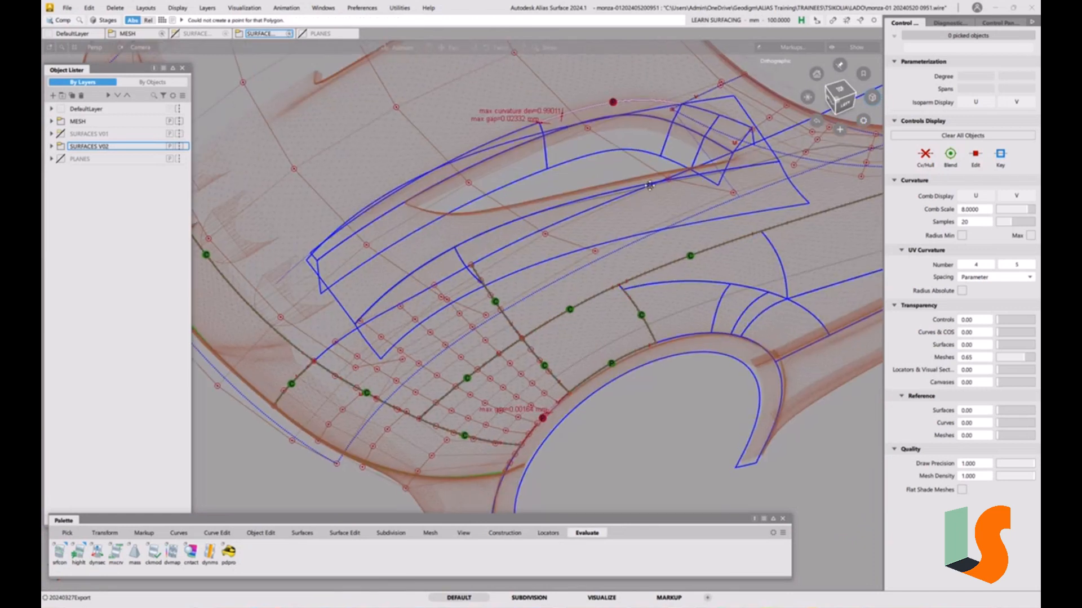
middle_click_drag(738, 106, 441, 361, "alt+shift")
right_click_drag(442, 361, 475, 376, "alt+shift")
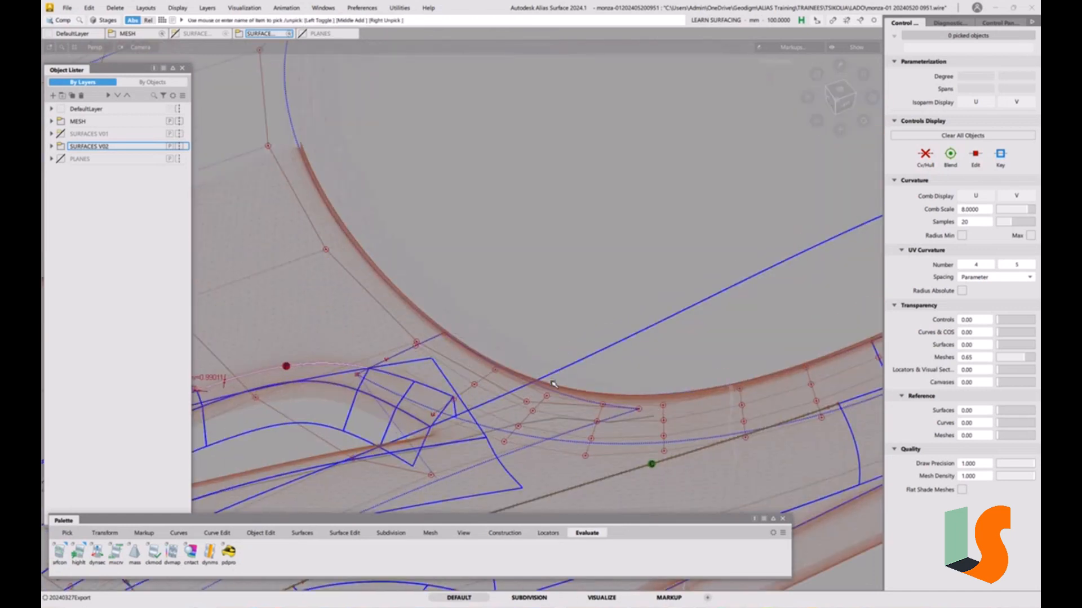
left_click(261, 533)
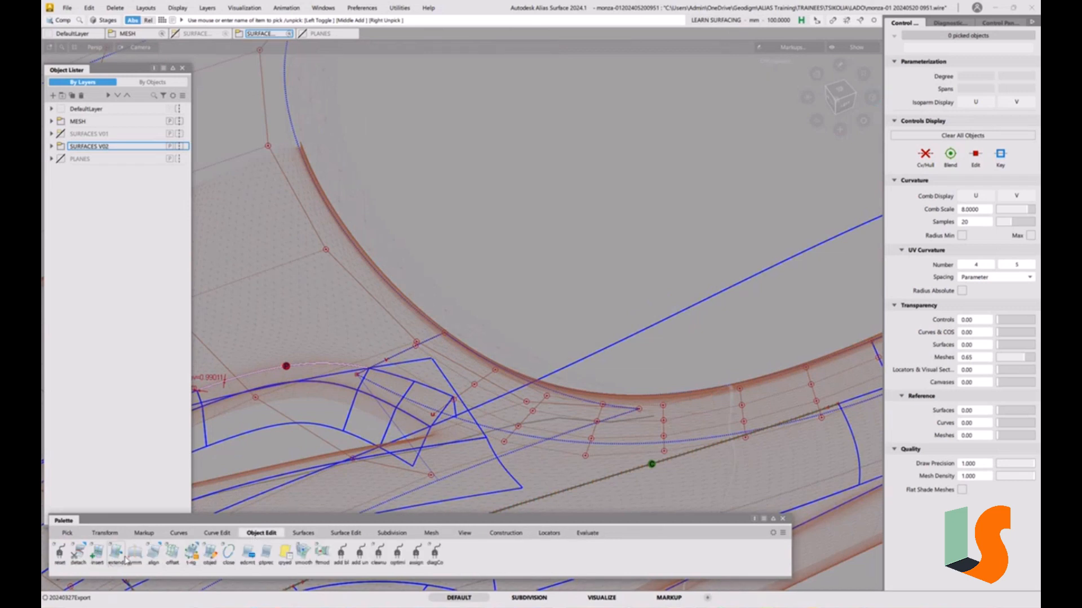
double_click(153, 551)
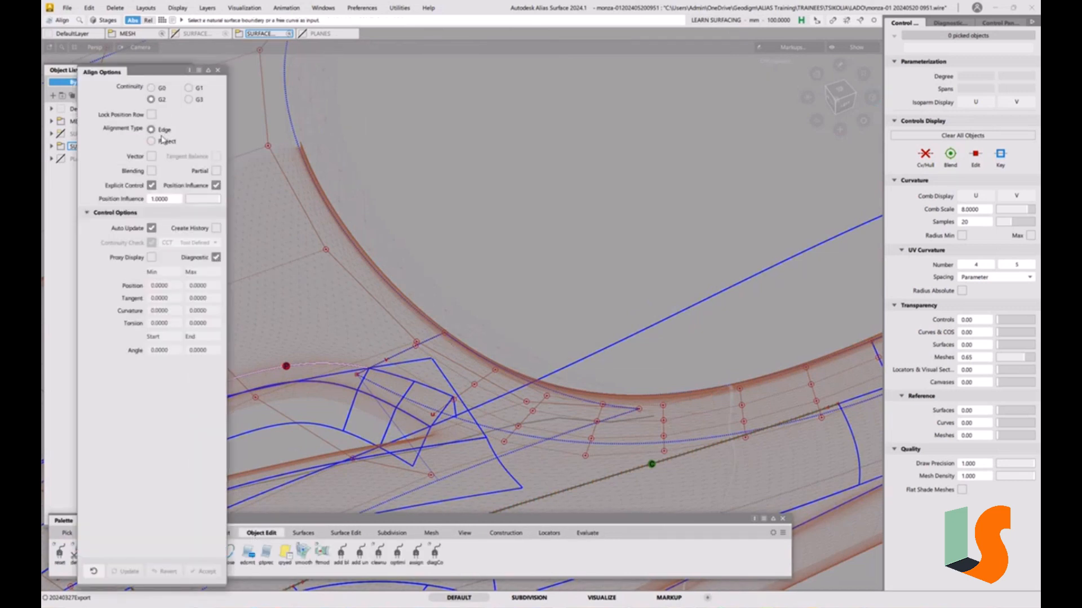
left_click(164, 143)
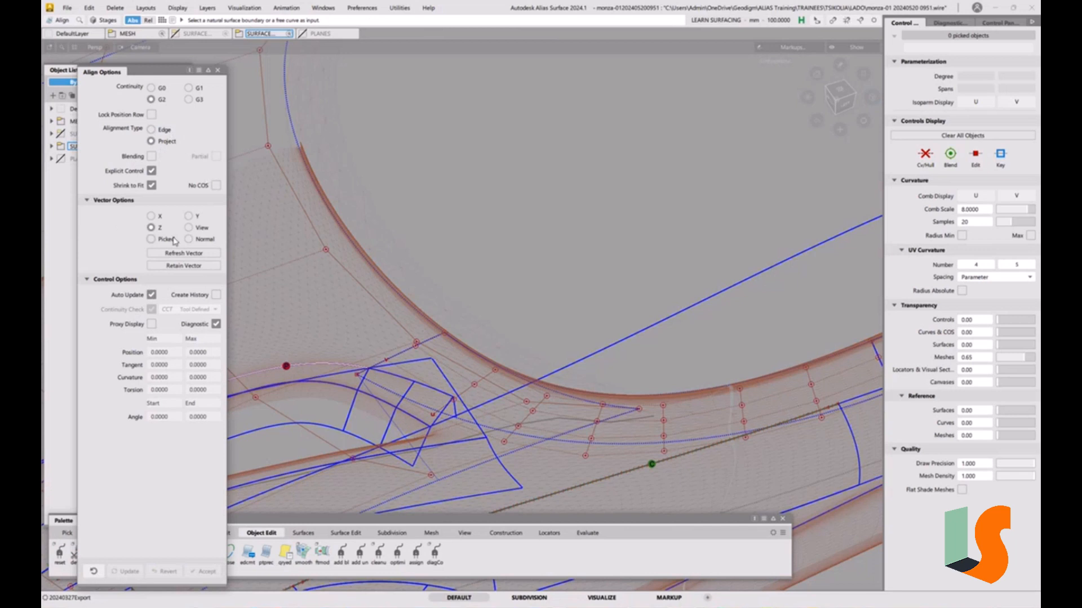
left_click(404, 352)
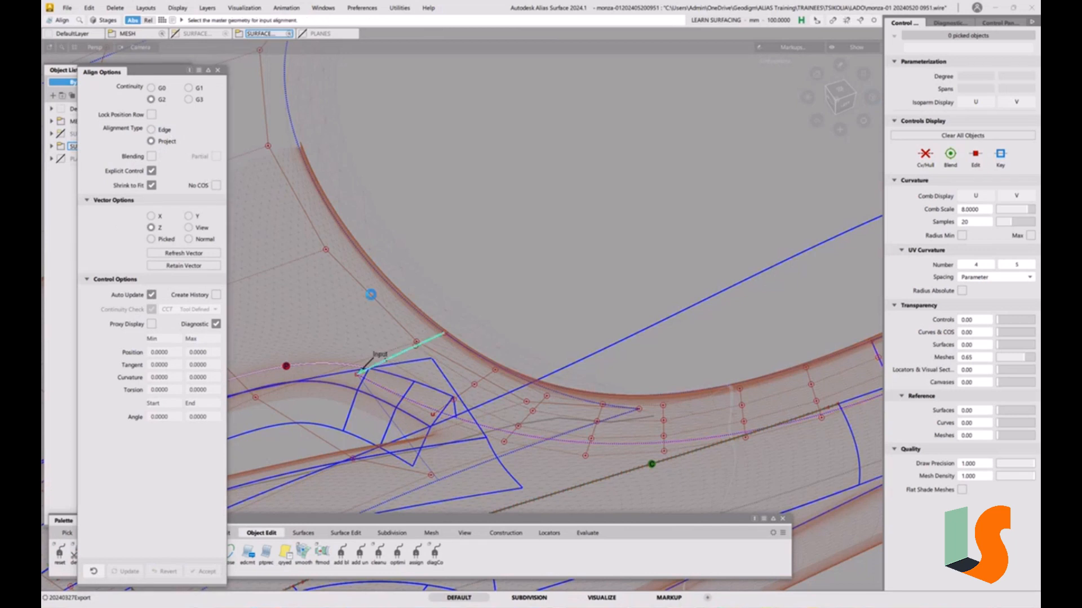
left_click(371, 295)
middle_click_drag(432, 266, 562, 197, "alt+shift")
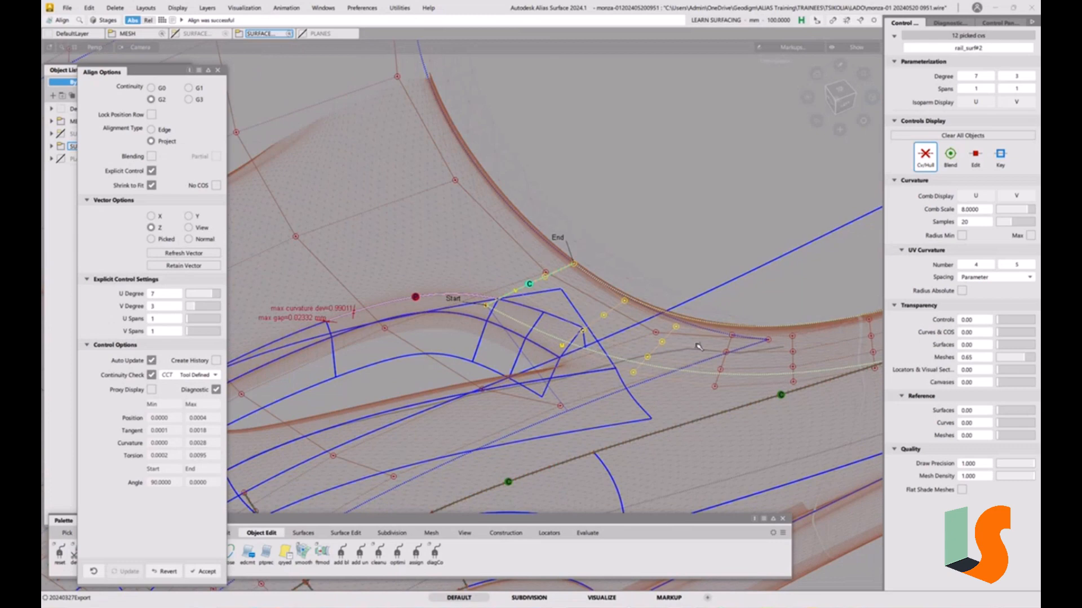
key("5")
key("ctrl+a")
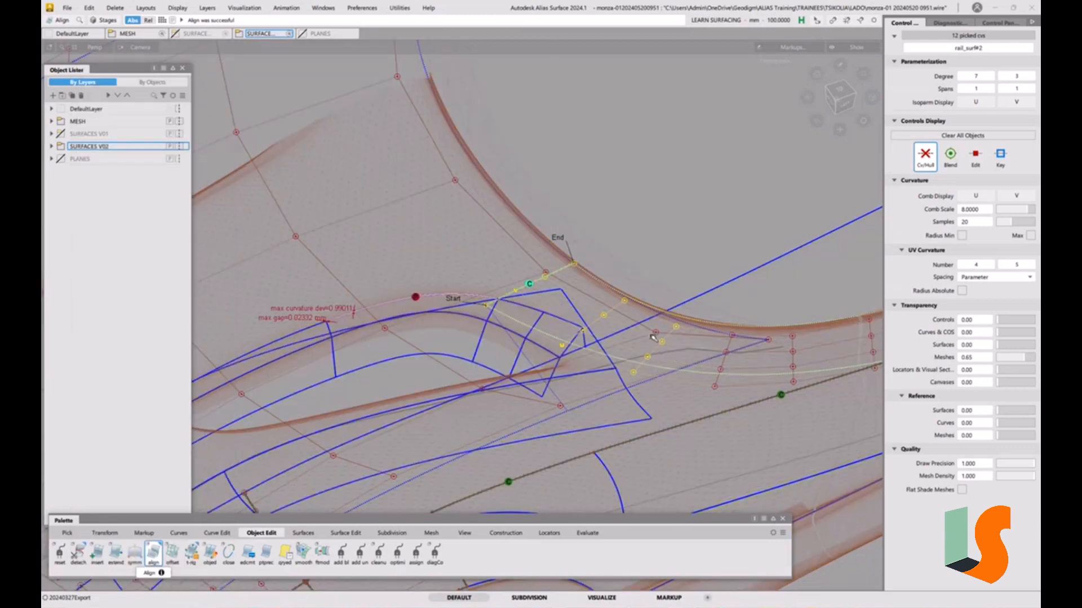
Step: Display the CVs and hulls of the two adjoining surfaces along the upper edge of the teardrop opening
right_click_drag(507, 369, 394, 369, "alt+shift")
middle_click_drag(345, 369, 541, 315, "alt+shift")
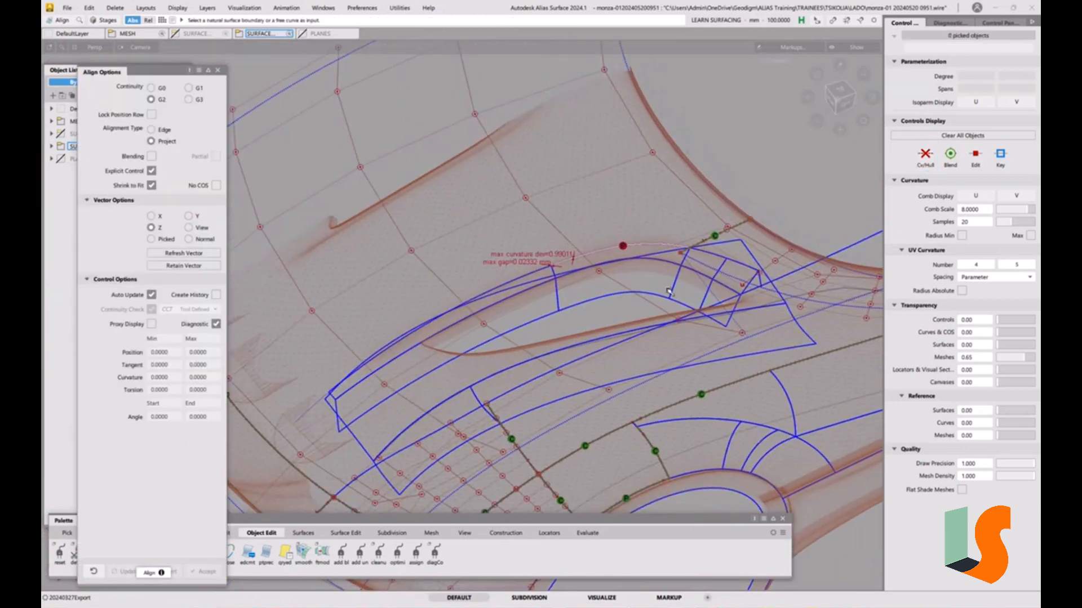
left_click_drag(683, 286, 658, 297, "ctrl+shift")
right_click_drag(558, 265, 597, 244, "alt+shift")
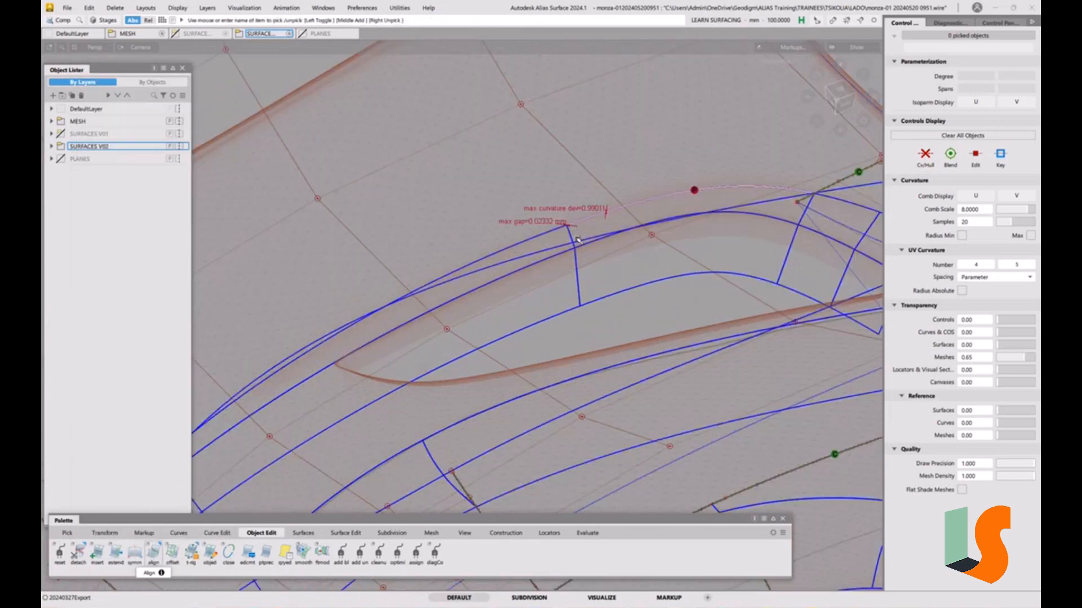
mouse_move(578, 239)
left_mouse_down("ctrl+shift")
mouse_move(566, 248)
mouse_move(574, 242)
left_mouse_up("ctrl+shift")
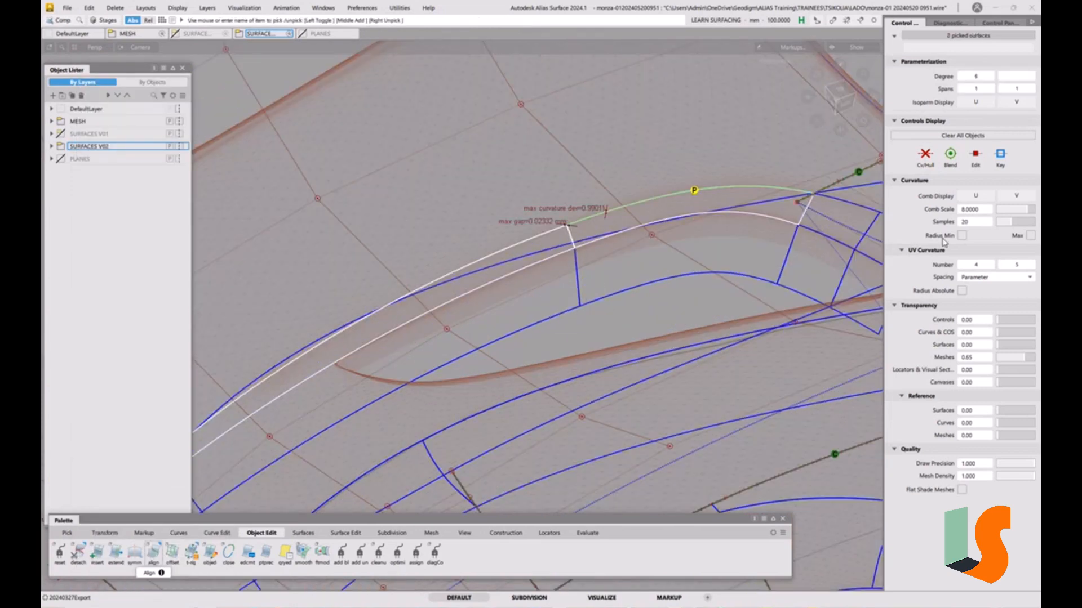
left_click(925, 155)
left_click(743, 235)
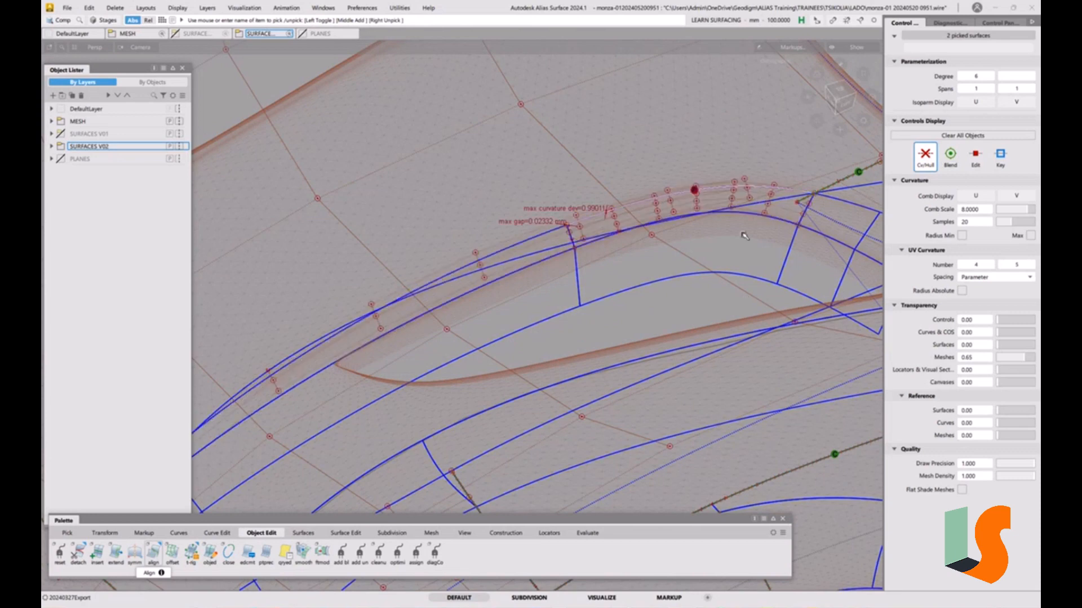
Step: Isolate the skin#7 surface along the front part of the teardrop opening's upper edge by hiding everything else
left_click_drag(743, 235, 661, 237, "alt+shift")
middle_click_drag(571, 263, 580, 239, "alt+shift")
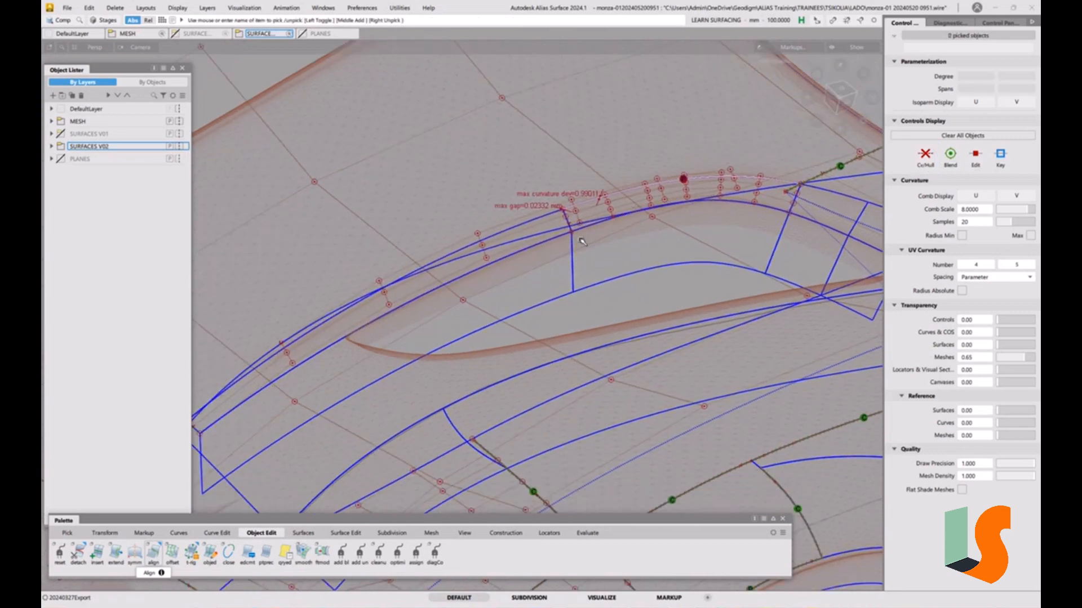
left_click_drag(616, 222, 592, 233, "ctrl+shift")
left_click(540, 218)
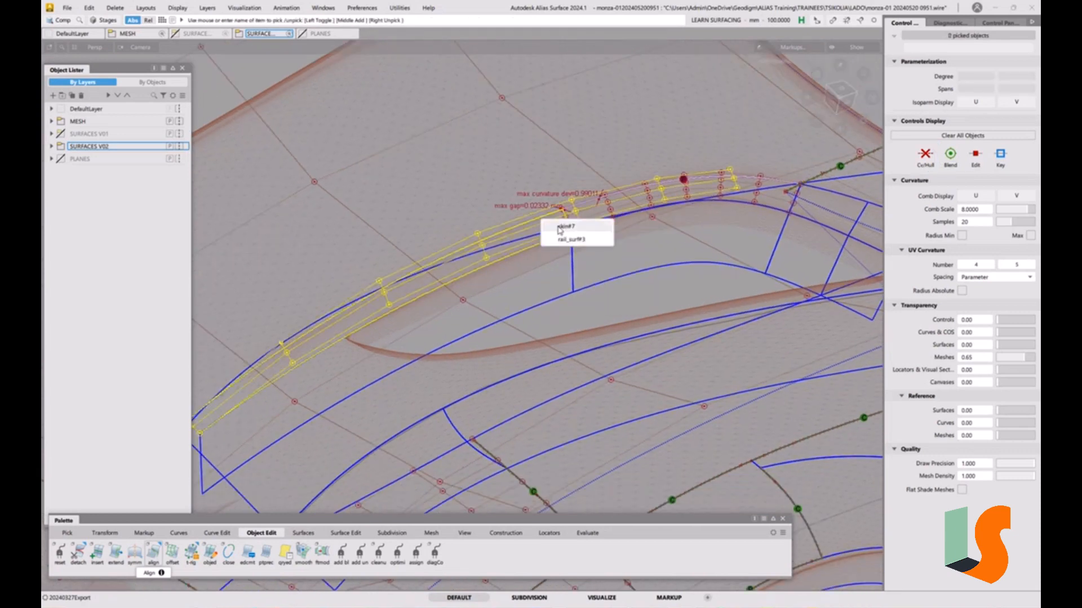
left_click(553, 227)
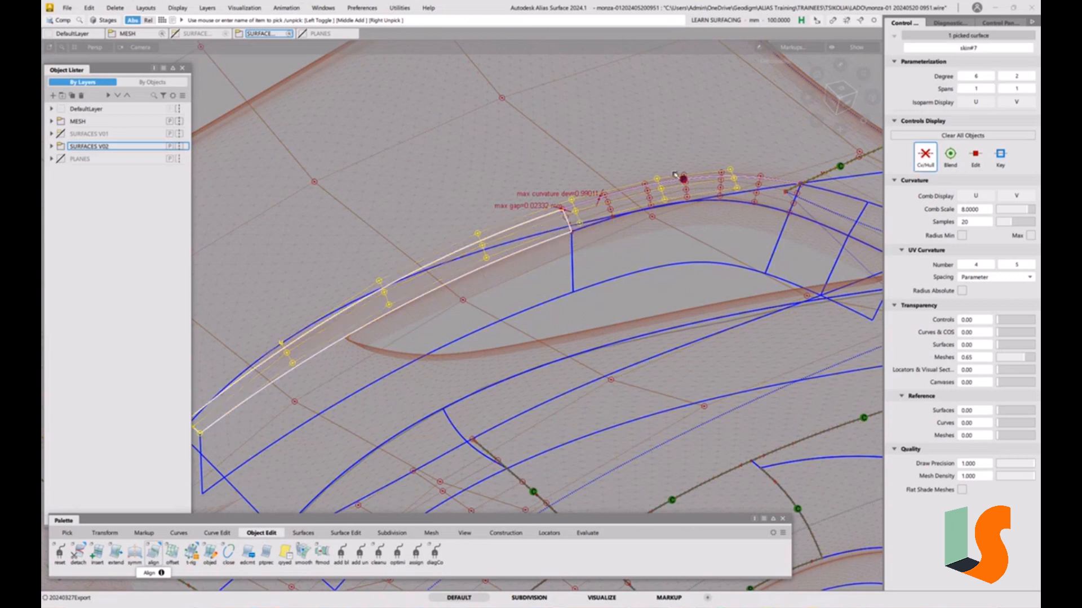
key("alt+h")
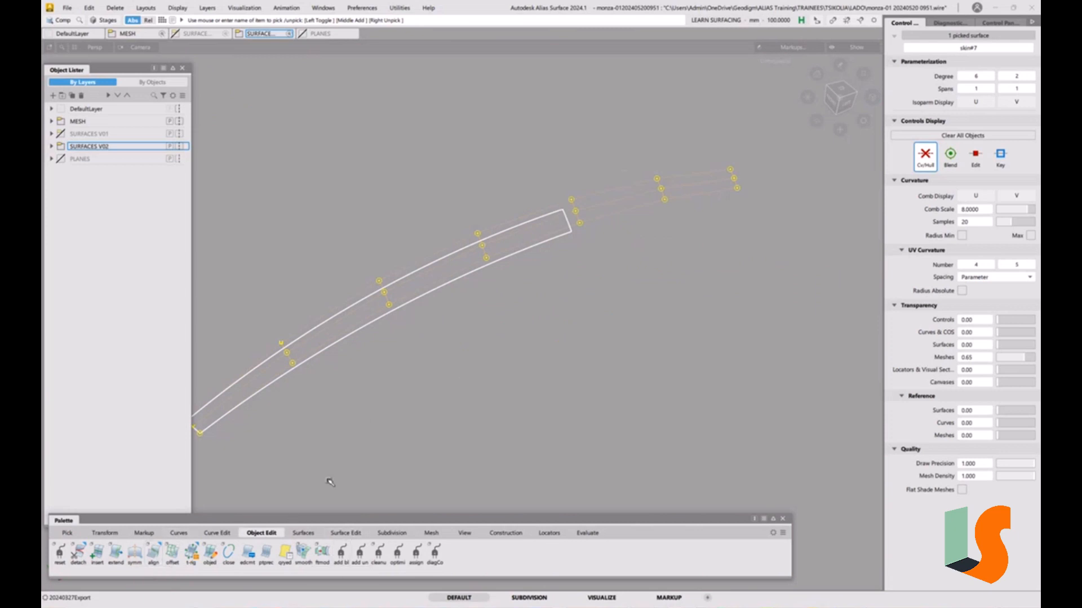
Step: Trim convert the isolated skin#7 surface with 3D trimming, and bring the hidden geometry back into view
left_click(345, 533)
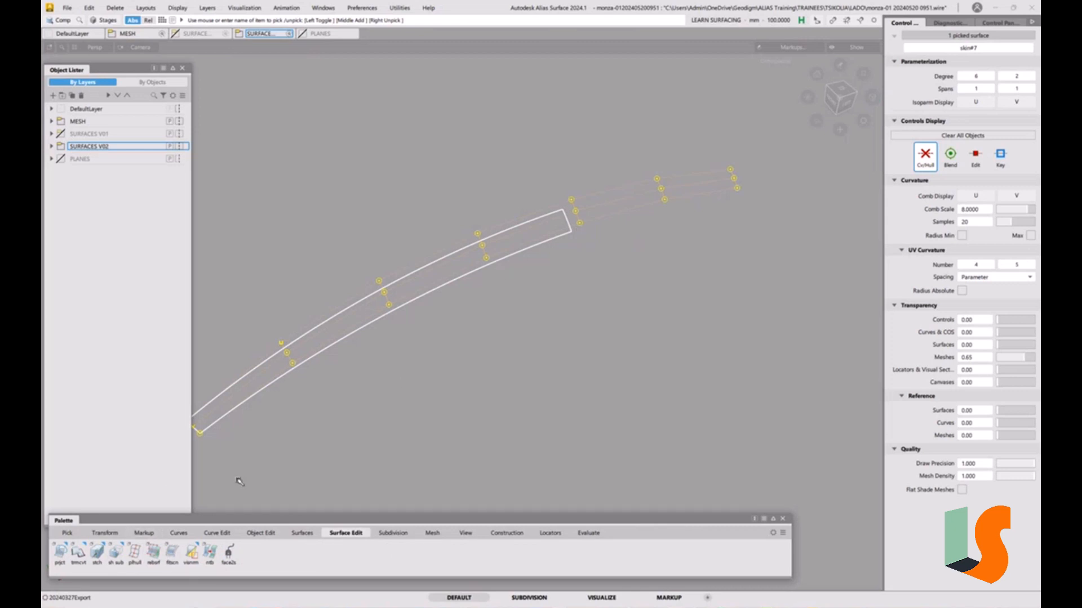
left_click(78, 554)
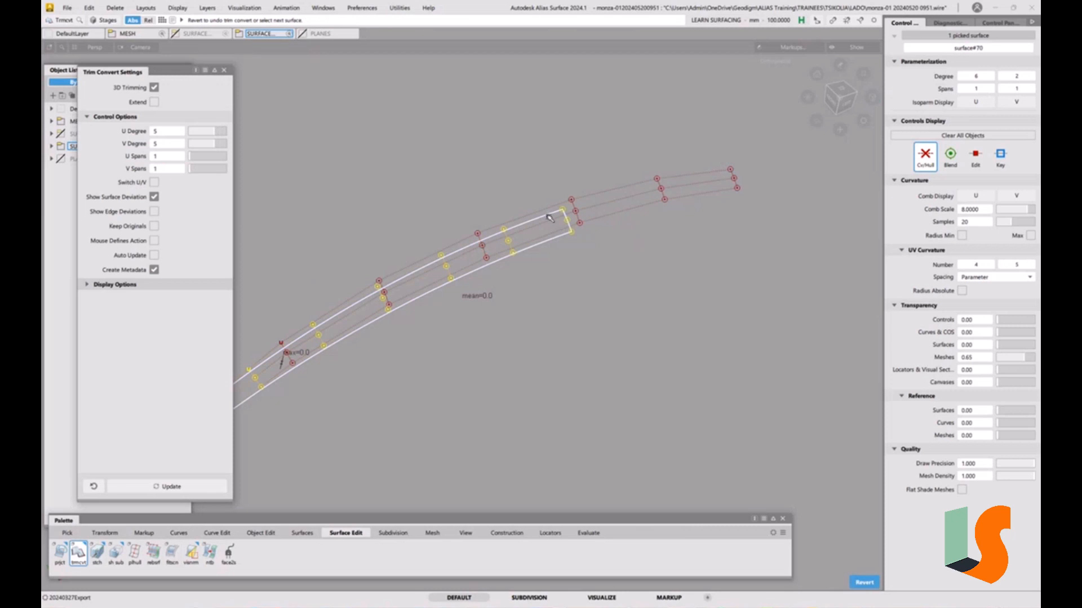
left_click(529, 297)
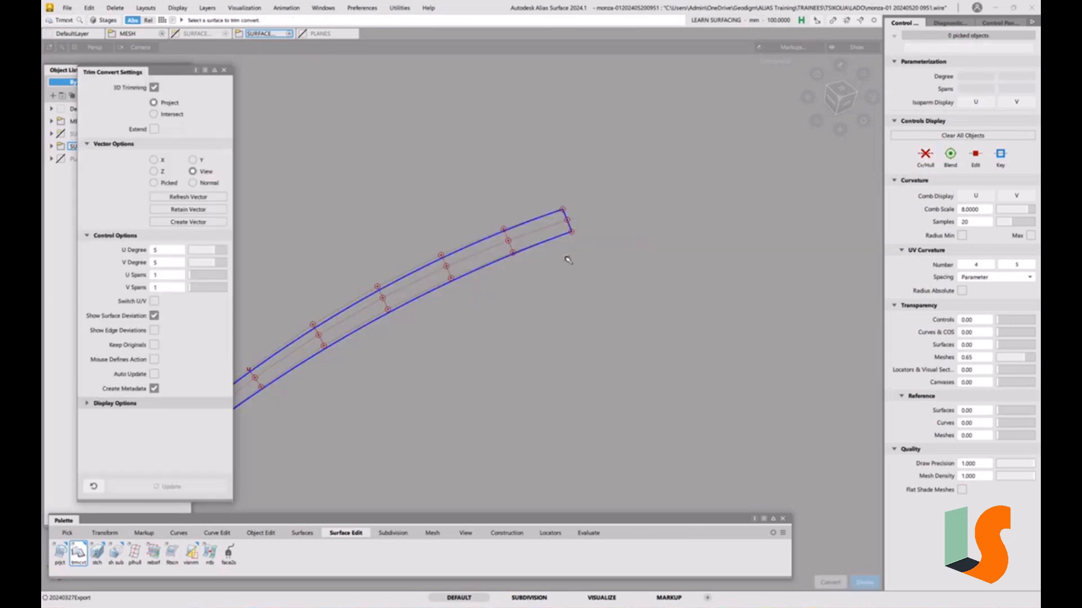
left_click(224, 70)
left_click_drag(462, 270, 378, 505, "alt+shift")
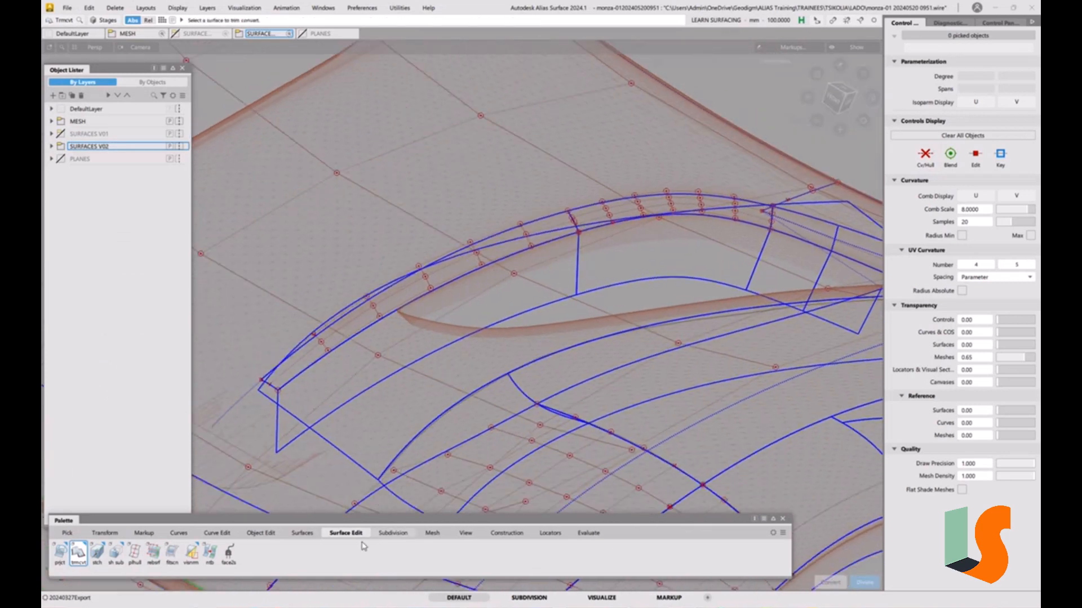
Step: Measure the deviation from the V=0 edge of surface#70 to the hood surface with a curve-to-surface locator
left_click(261, 533)
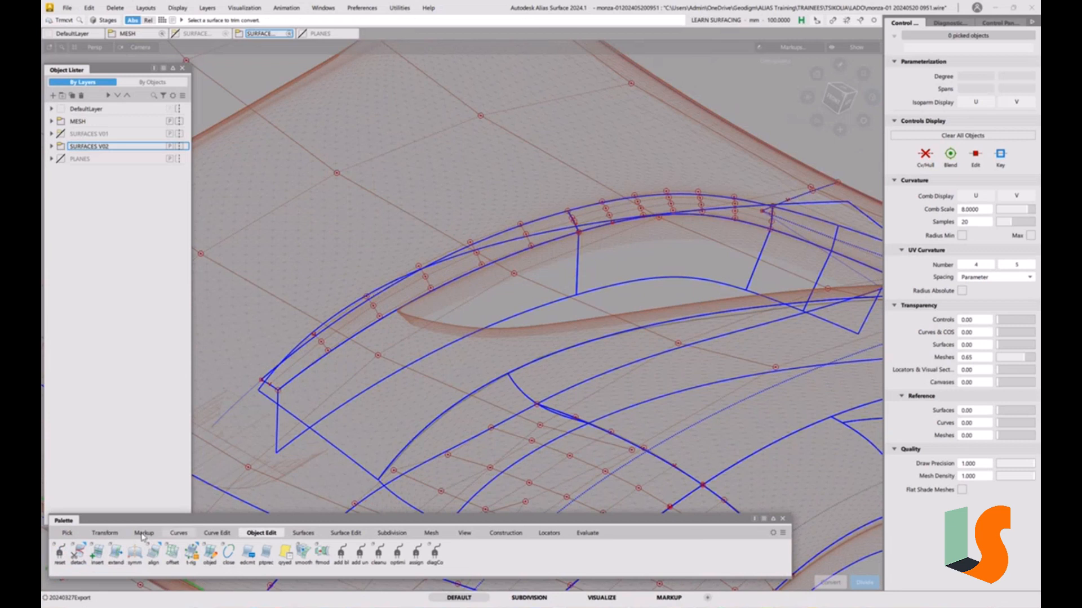
double_click(153, 552)
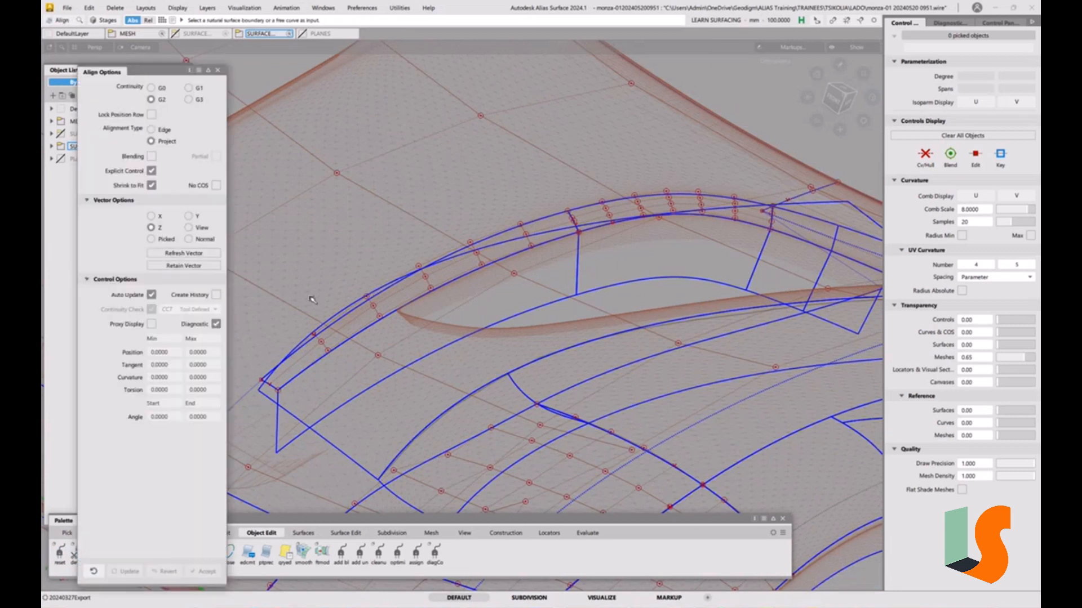
left_click(548, 533)
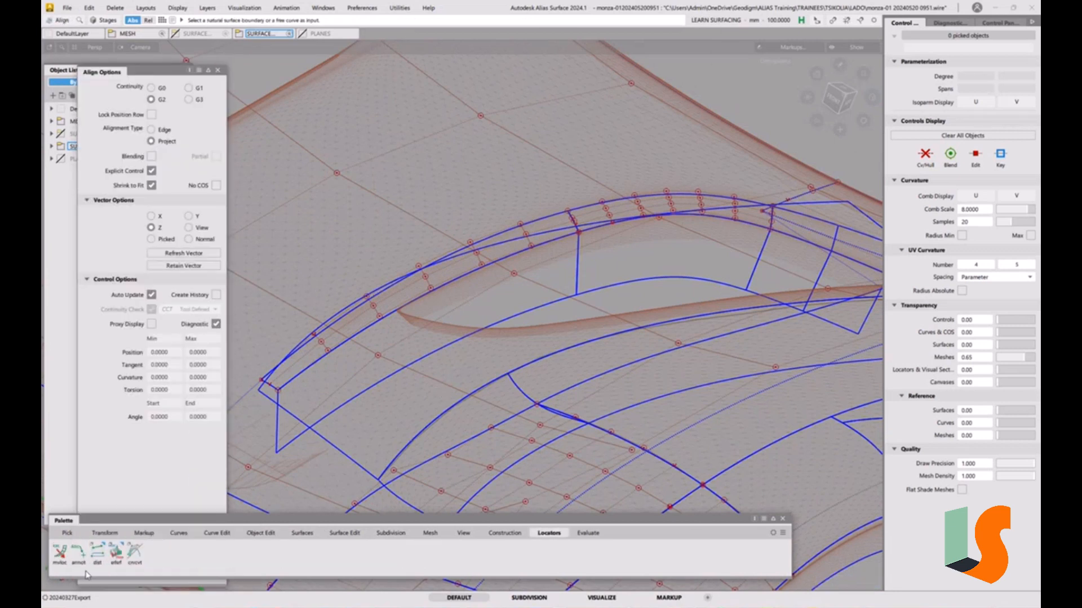
left_click_drag(111, 559, 137, 570)
left_click(458, 255)
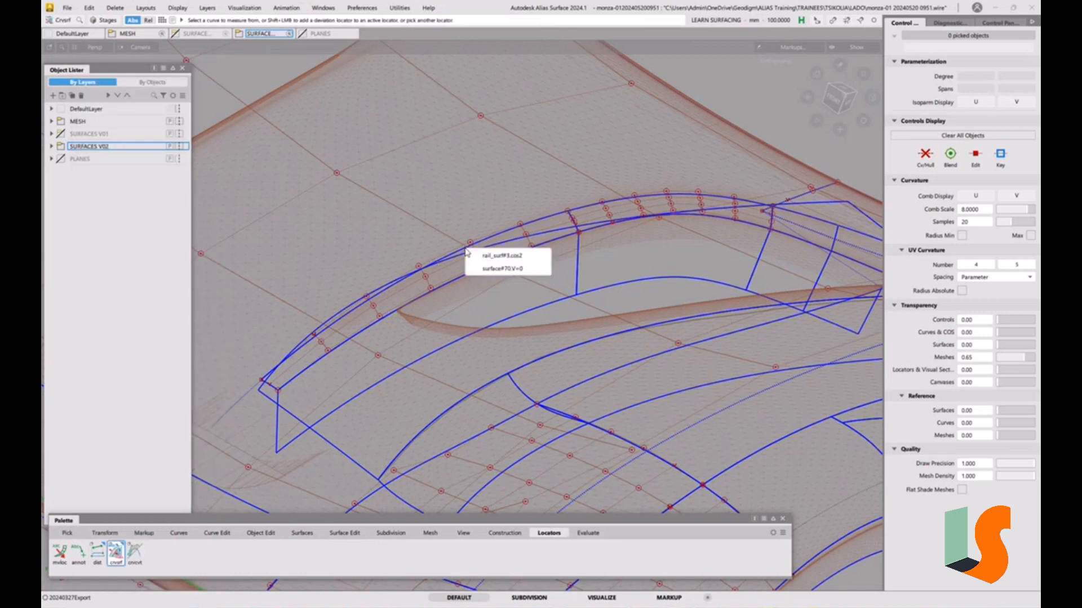
left_click(483, 269)
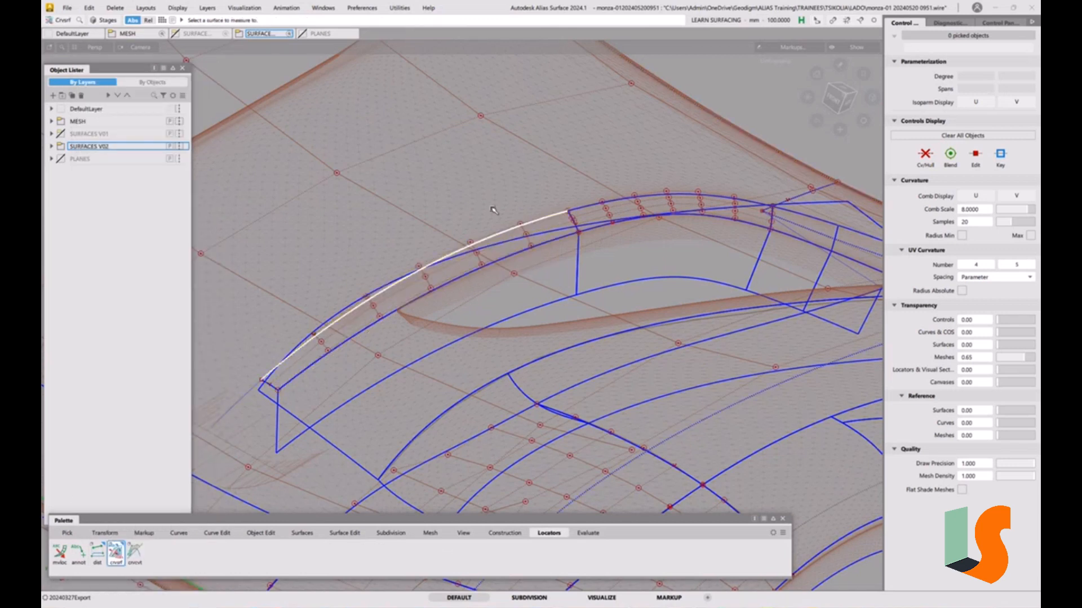
left_click(471, 120)
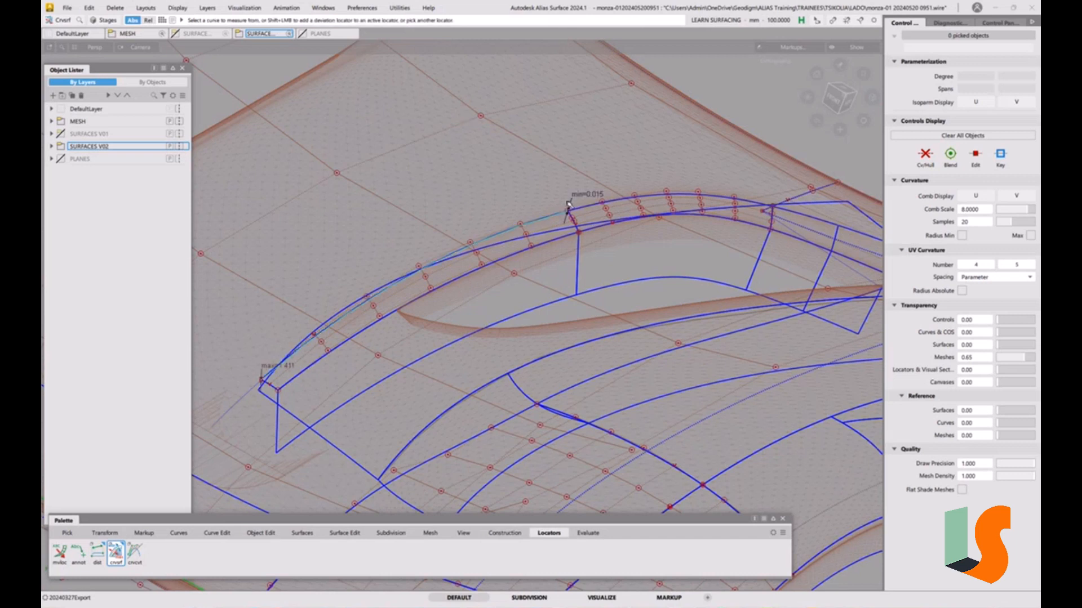
Step: Delete the curves on surface from the hood surface rail_surf#3 along the teardrop opening's upper edge
left_click_drag(466, 286, 441, 273, "ctrl+shift")
left_click(514, 227)
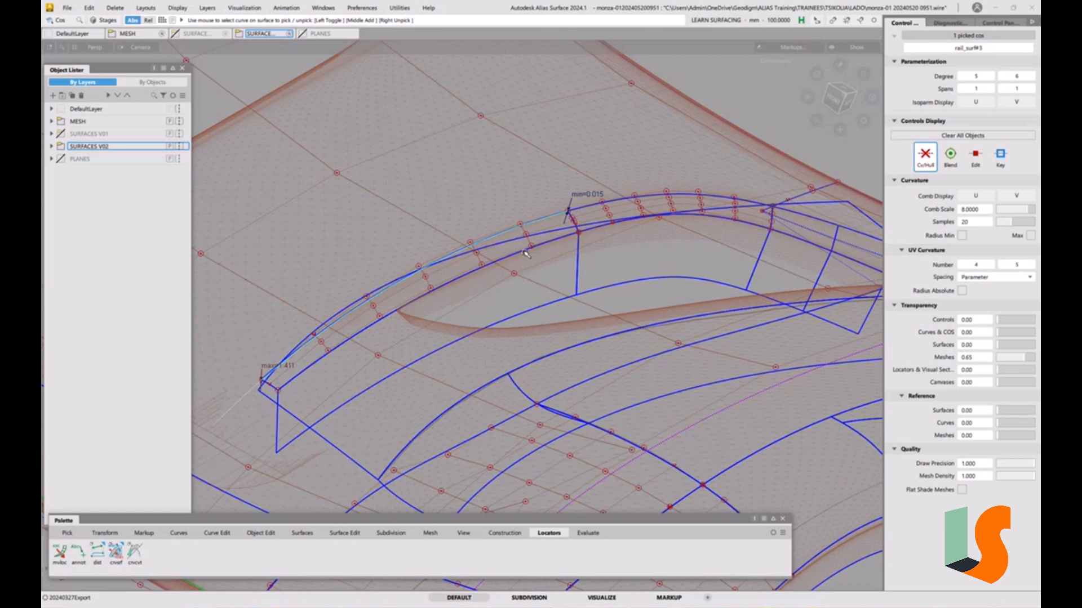
left_click(604, 205)
key("Delete")
left_click(510, 336)
left_click_drag(494, 262, 468, 263, "ctrl+shift")
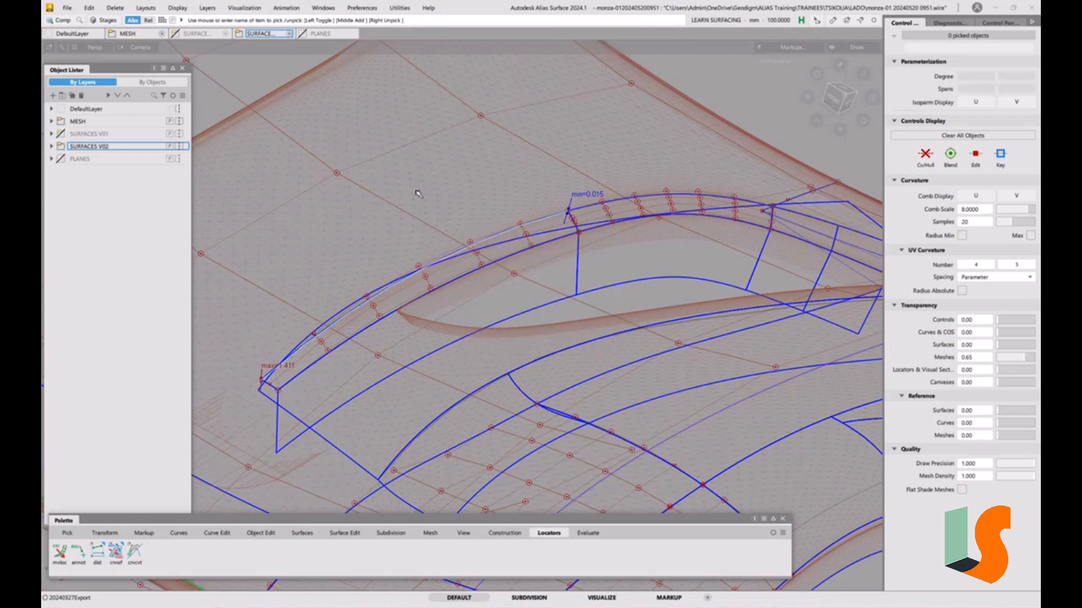
Step: Isolate the hood surface rail_surf#3 to examine its extent and control points, and bring the hidden geometry back into view
left_click(398, 228)
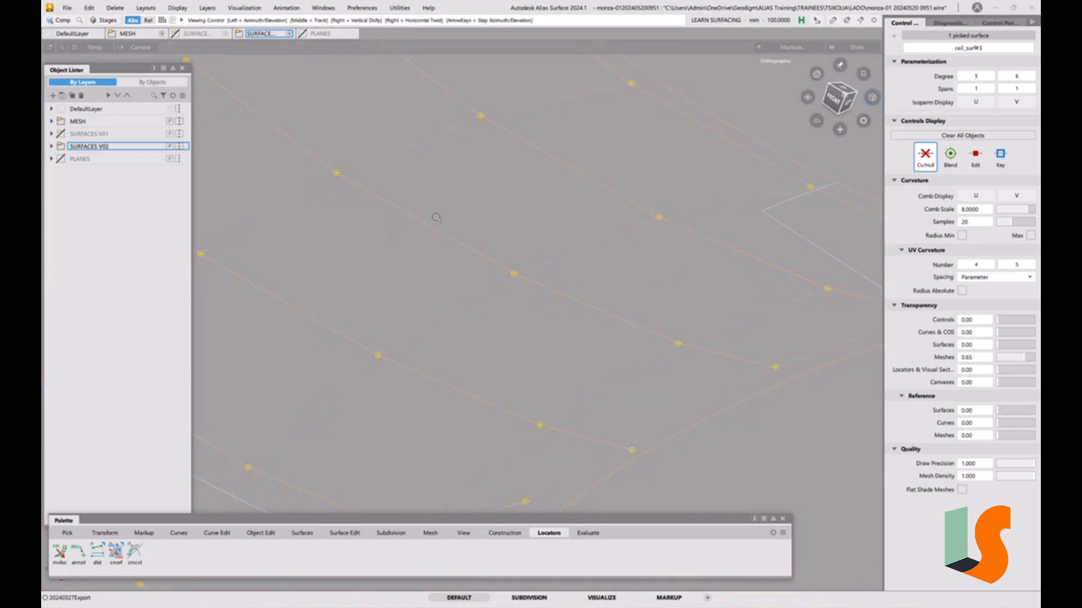
right_click_drag(434, 217, 438, 314, "alt+shift")
middle_click_drag(438, 313, 519, 278, "alt+shift")
left_click_drag(518, 278, 493, 297, "alt+shift")
middle_click_drag(517, 294, 520, 303, "alt+shift")
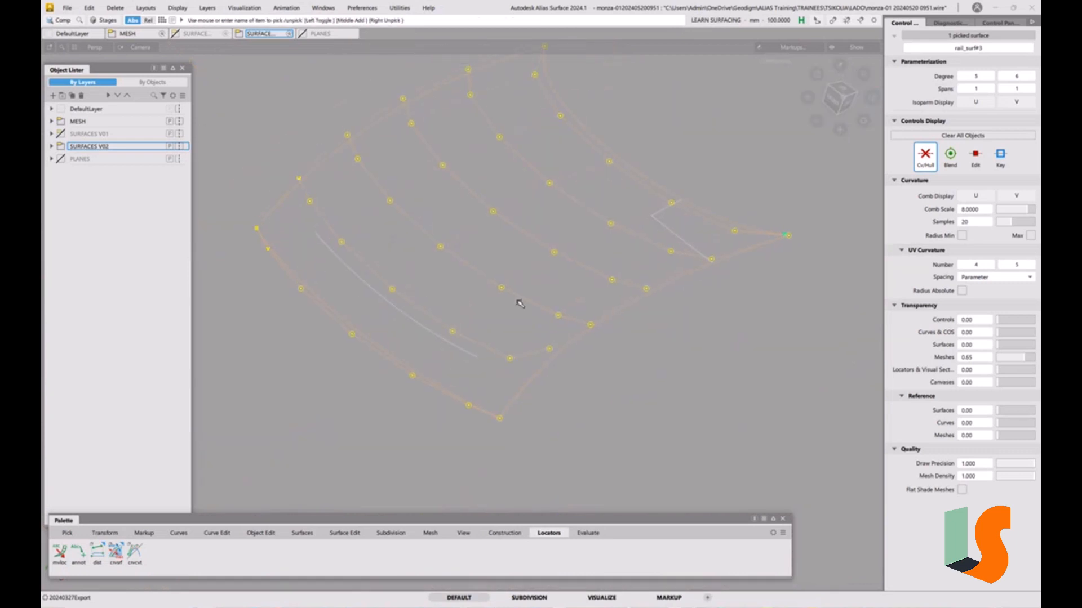
key("alt+v")
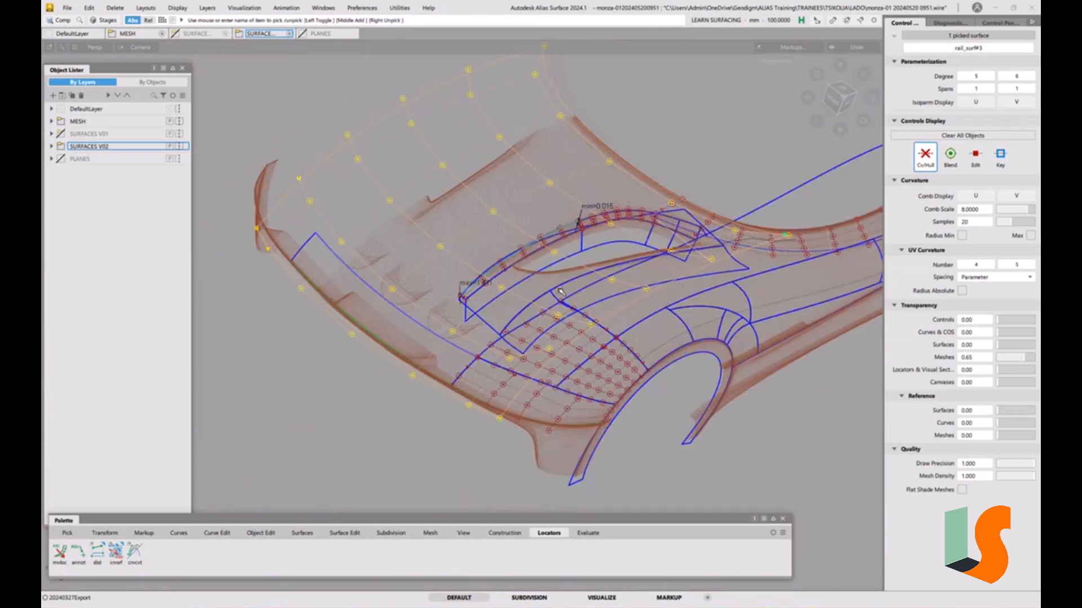
Step: Align the upper edge of surface#70 along the teardrop opening to the hood surface with G0 continuity, projected along Z
left_click_drag(560, 289, 560, 235, "ctrl+shift")
right_click_drag(560, 236, 560, 137, "alt+shift")
left_click_drag(560, 138, 520, 257, "alt+shift")
right_click_drag(520, 257, 508, 260, "alt+shift")
middle_click_drag(508, 259, 499, 294, "alt+shift")
left_click(264, 534)
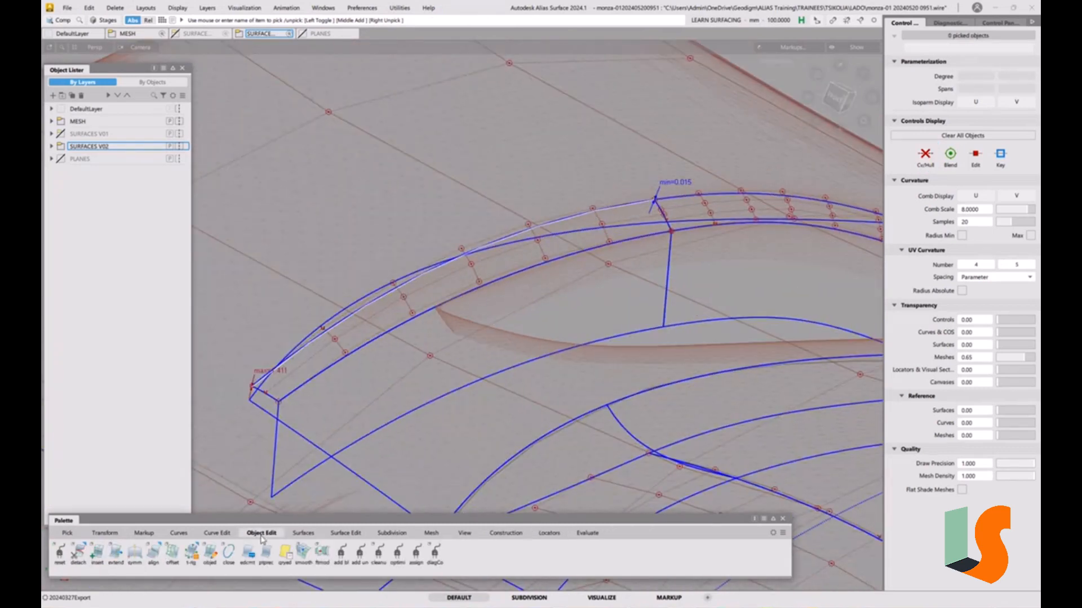
double_click(153, 558)
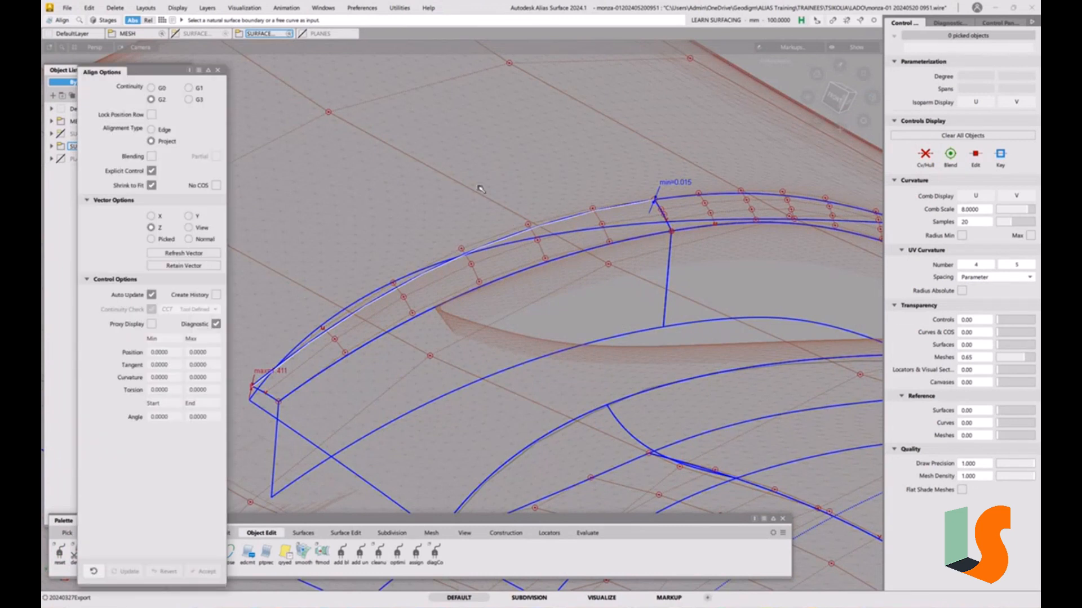
left_click(164, 89)
left_click(156, 227)
left_click(602, 211)
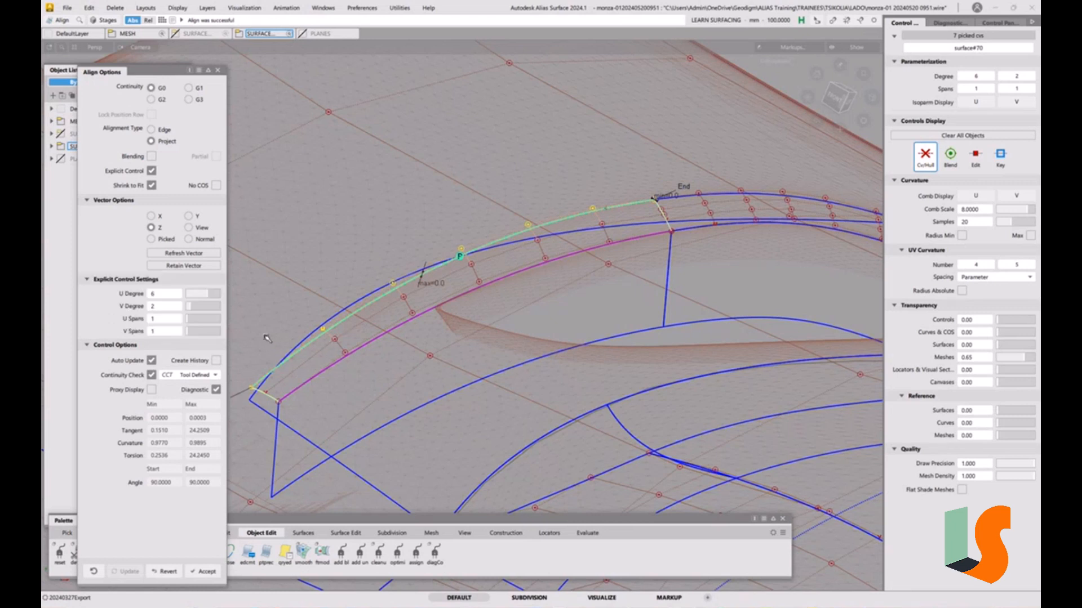
Step: Enable blending for the surface#70 alignment and set the extra CV rows to 1
left_click(151, 156)
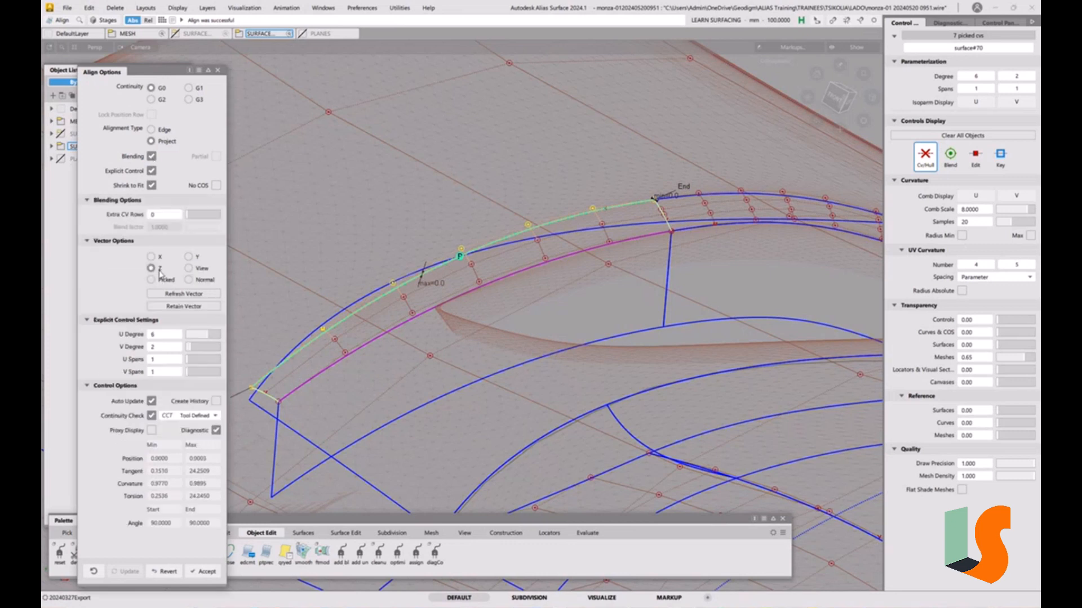
left_click(165, 215)
type("1")
key("Return")
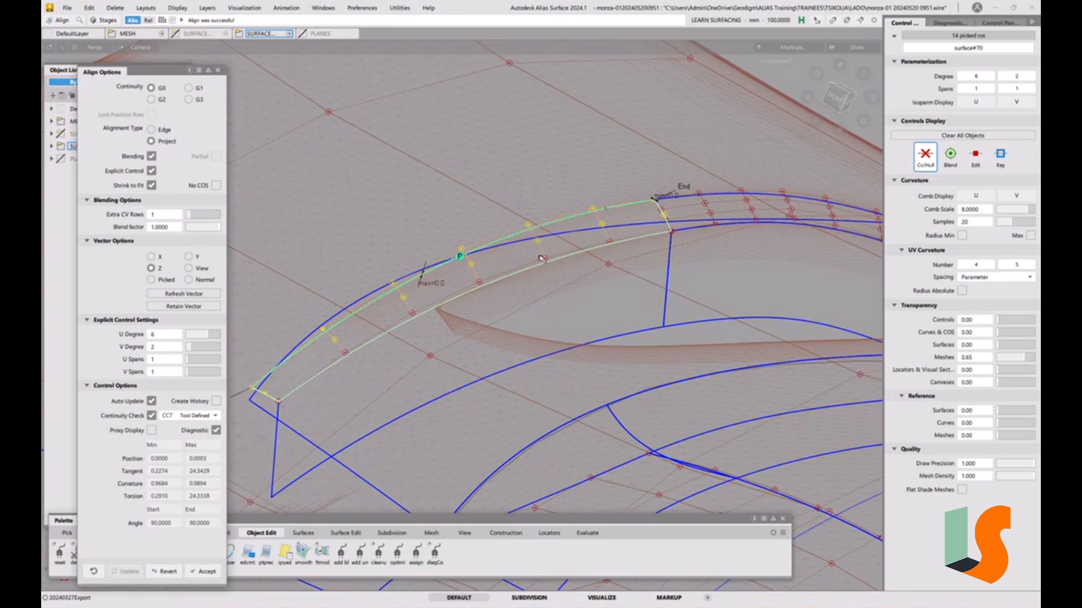
Step: Align the upper edge of the adjoining surface skin#10 to the hood surface with G0 continuity, blending 2 extra CV rows
left_click_drag(323, 371, 521, 309, "alt+shift")
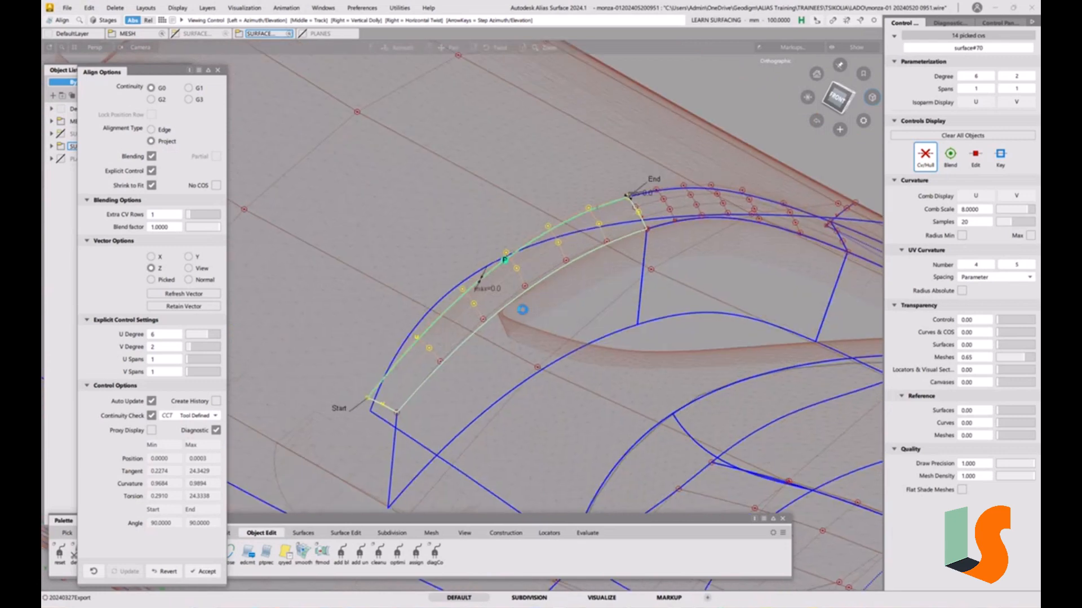
middle_click_drag(522, 309, 366, 321, "alt+shift")
mouse_move(350, 294)
right_mouse_down("alt+shift")
mouse_move(354, 337)
mouse_move(437, 312)
right_mouse_up("alt+shift")
left_click_drag(437, 311, 422, 246, "ctrl+shift")
left_click(389, 262)
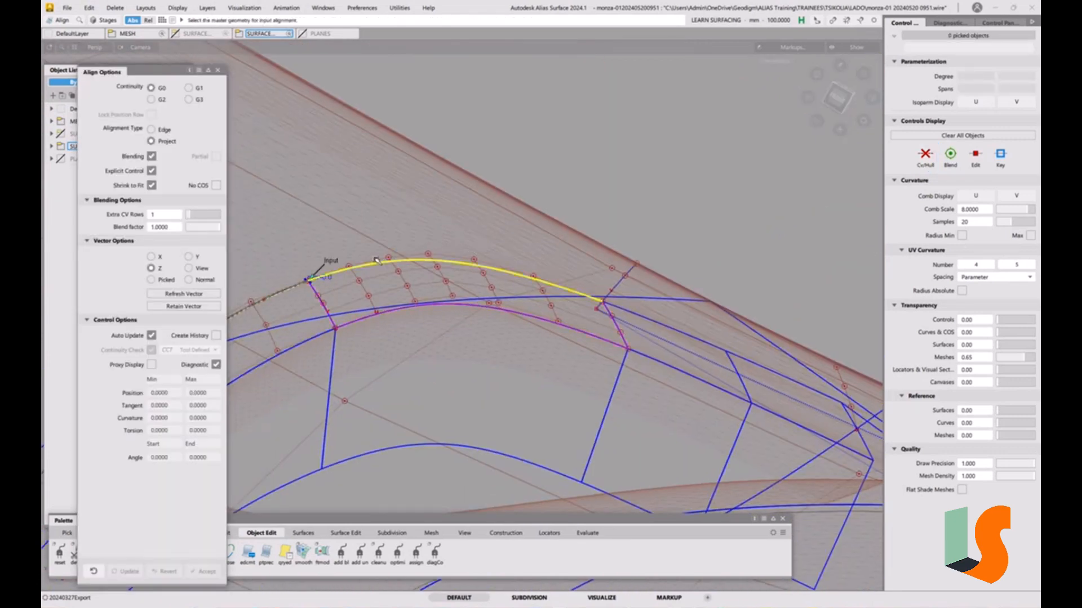
left_click(360, 233)
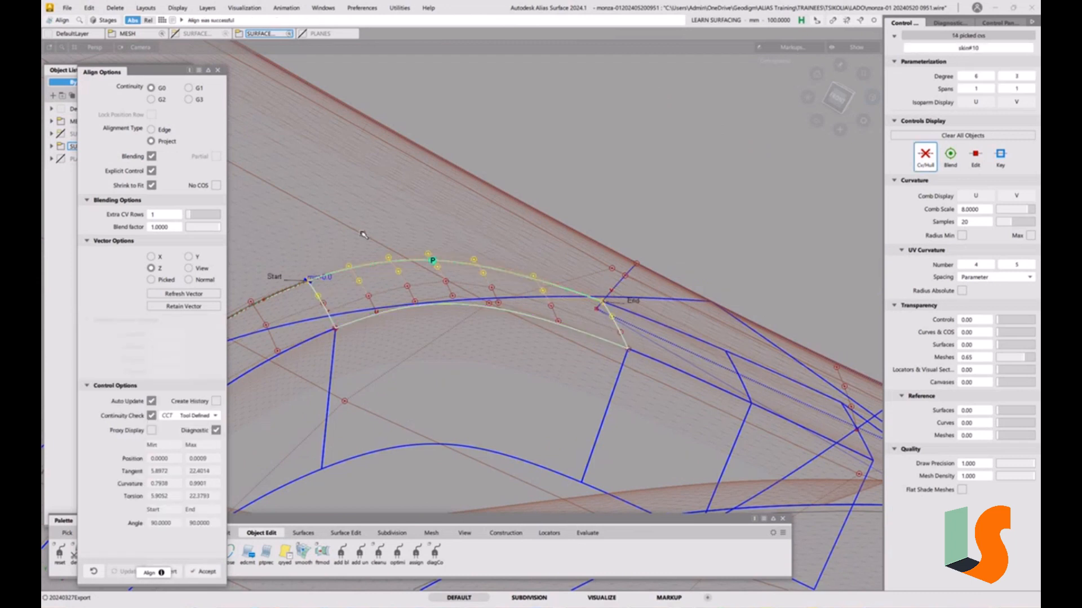
left_click(193, 216)
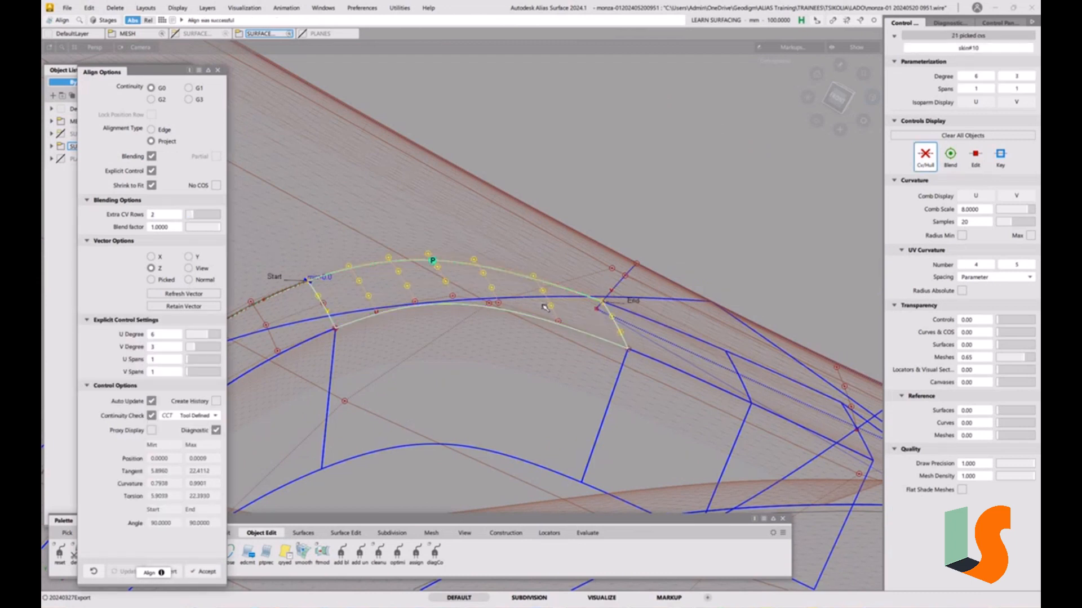
Step: Display the CVs and hulls of the two surfaces at the rear end of the opening's upper edge
left_click_drag(545, 307, 512, 355, "alt+shift")
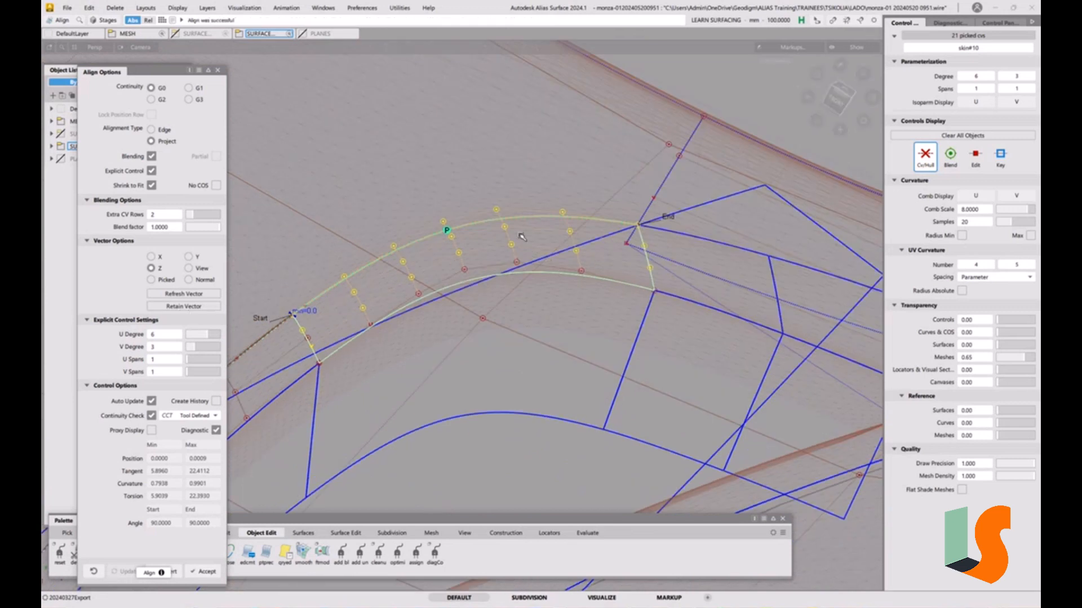
middle_click_drag(737, 326, 728, 279, "ctrl+shift")
right_click_drag(728, 278, 591, 275, "alt+shift")
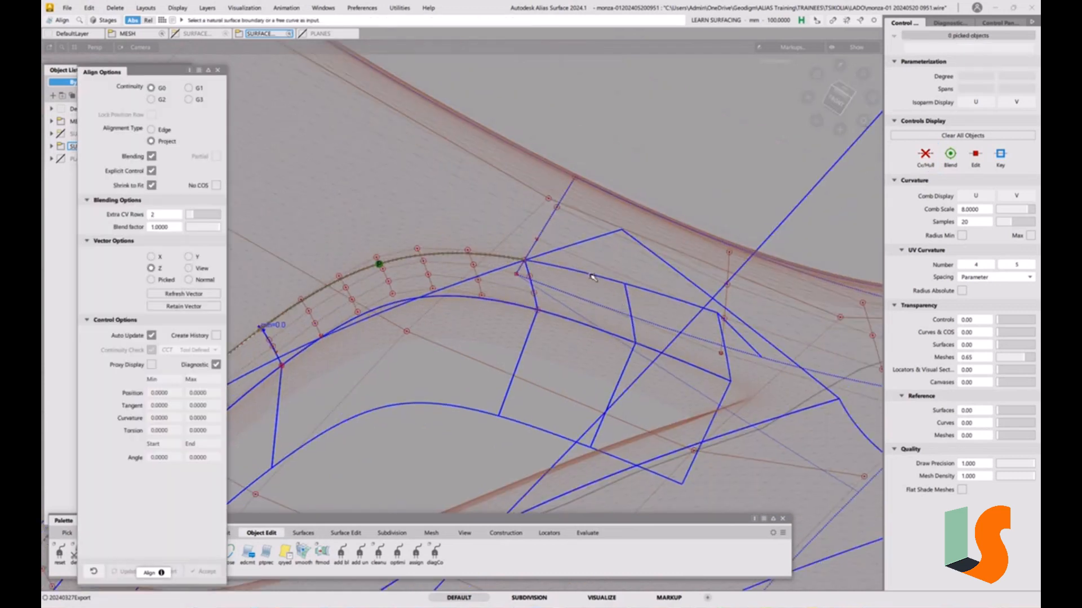
left_click(593, 277)
left_click(934, 159)
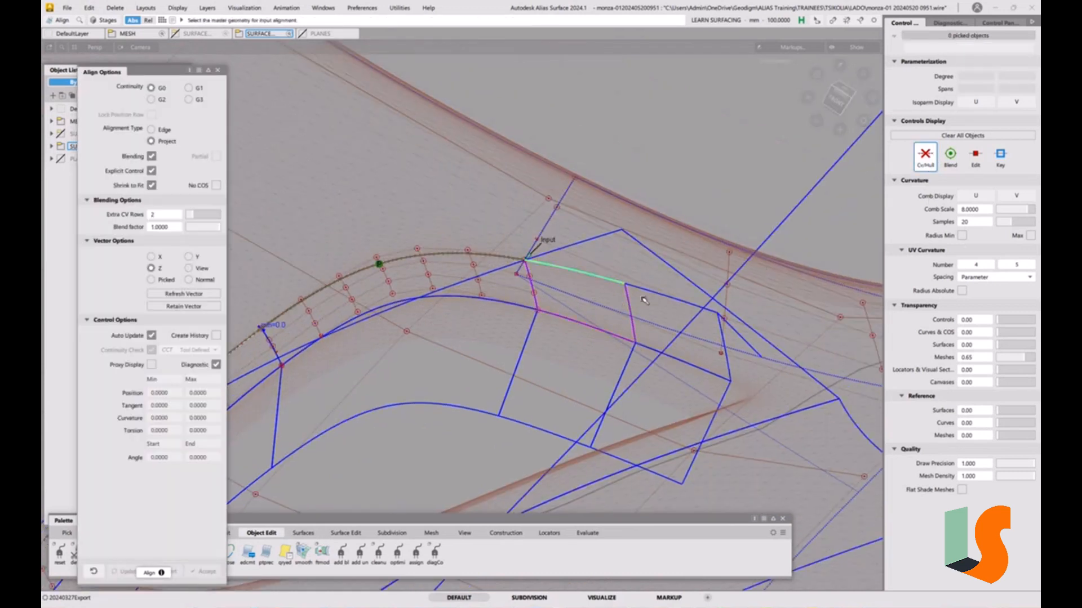
middle_click_drag(669, 346, 670, 321, "ctrl+shift")
left_click_drag(666, 331, 641, 339, "ctrl+shift")
left_click(632, 330)
left_click(920, 160)
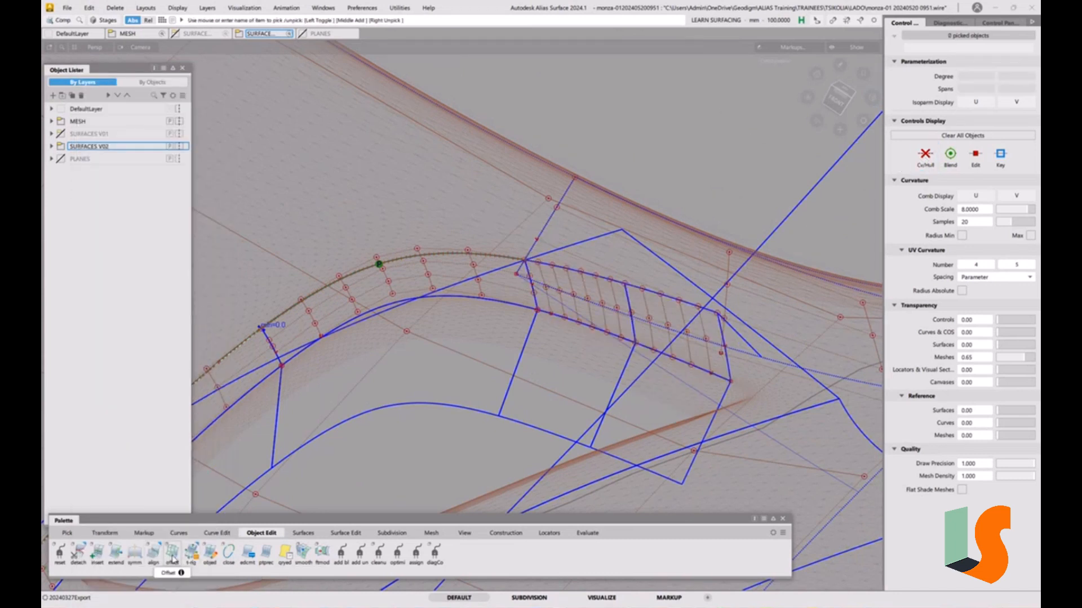
Step: Align the upper edge of skin#11 to the hood surface with G0 continuity, projected along Z with 1 extra blended CV row
double_click(153, 551)
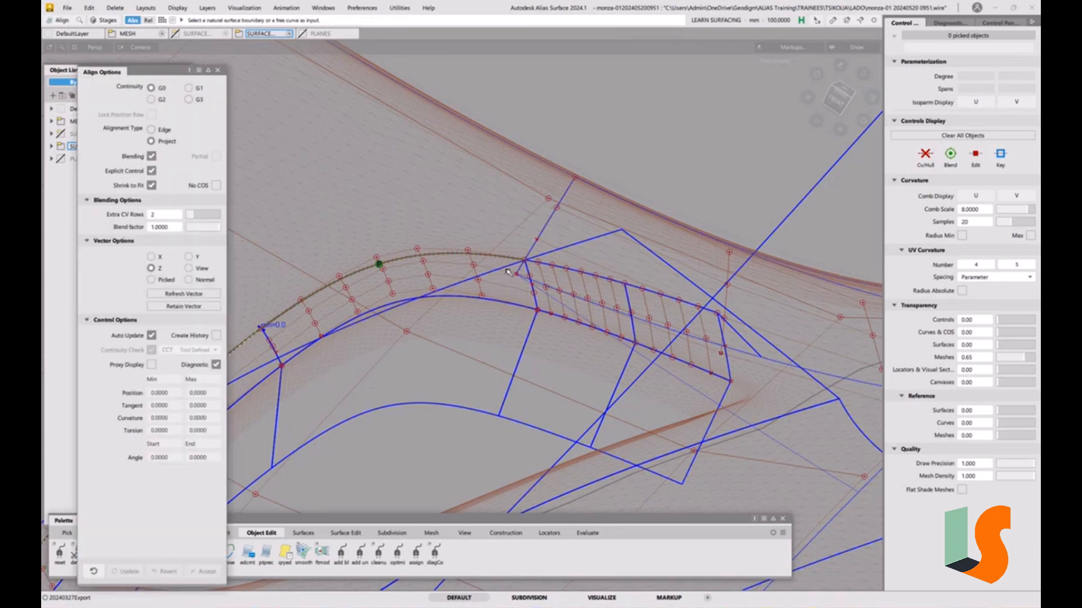
left_click(151, 215)
type("0")
key("Return")
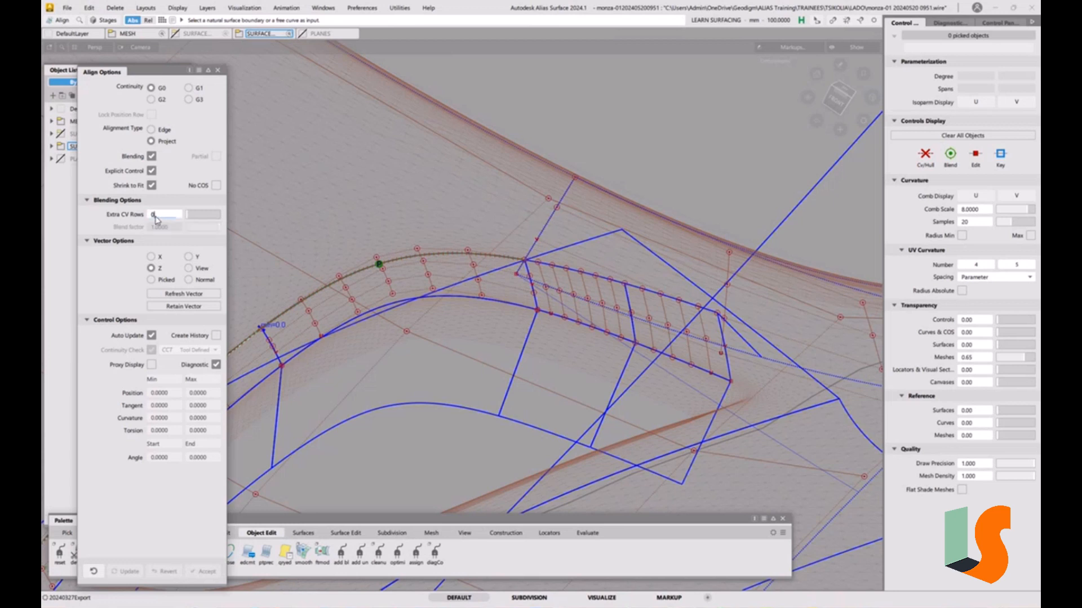
left_click(588, 275)
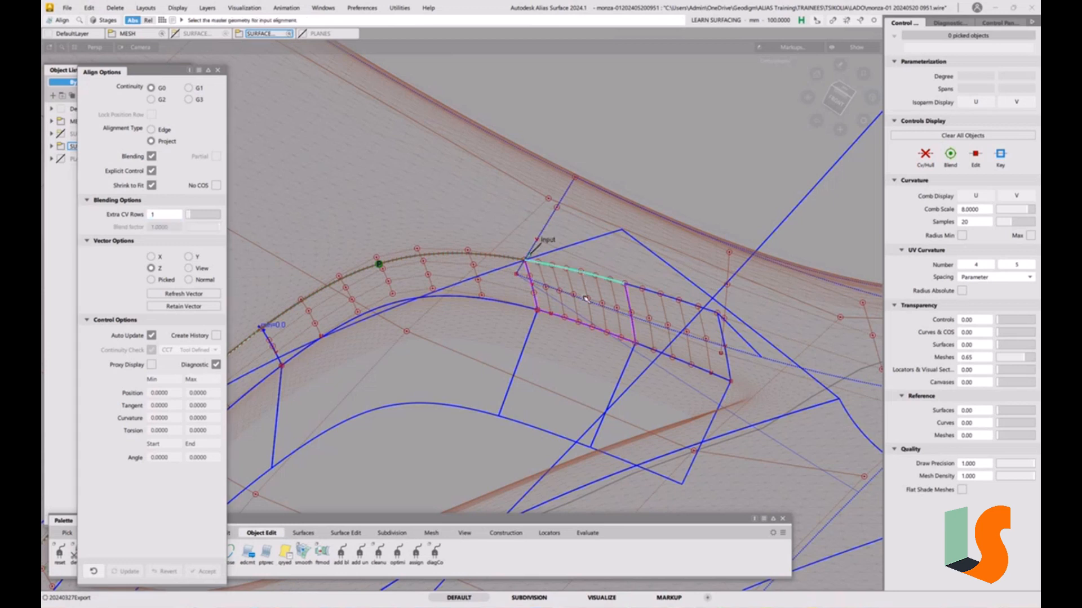
left_click(744, 356)
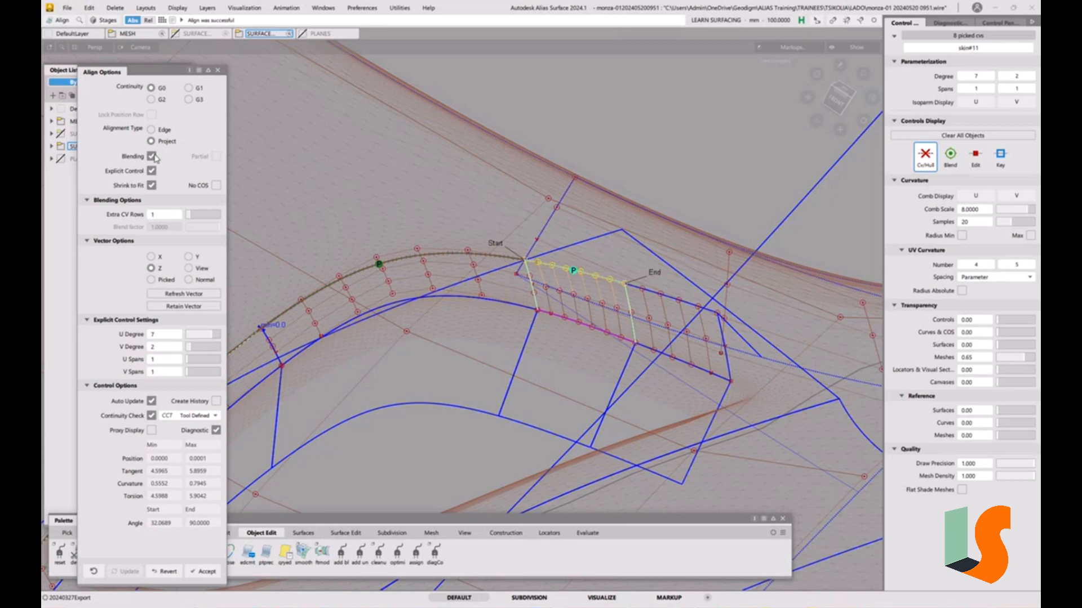
left_click(194, 216)
left_click(194, 218)
left_click(191, 219)
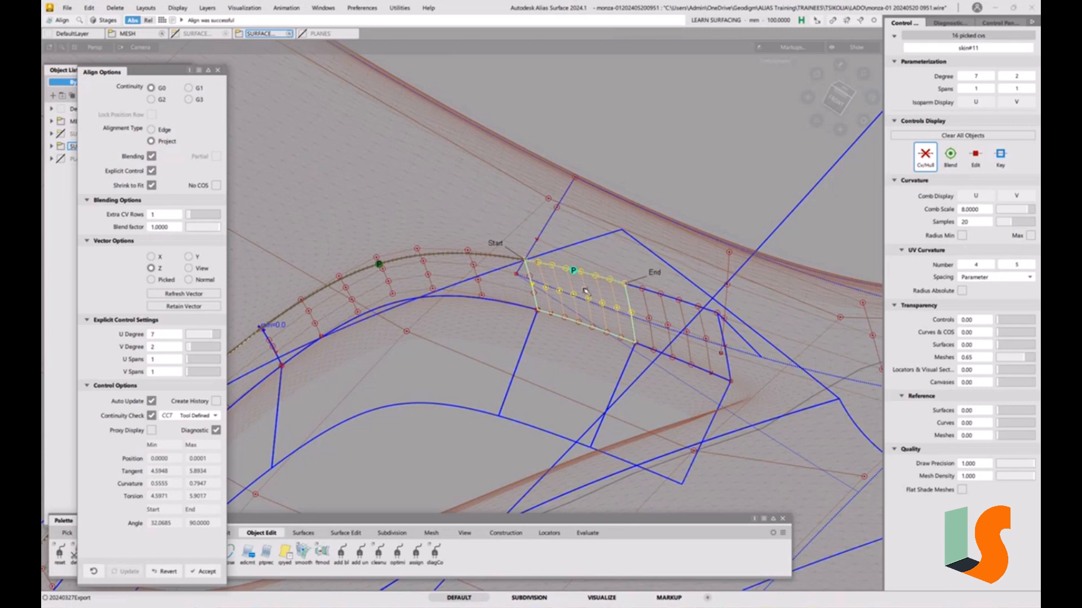
Step: Align the upper edge of the rearmost surface beside skin#11 to the hood surface using the same G0 settings
left_click_drag(676, 317, 678, 307, "ctrl+shift")
left_click(678, 306)
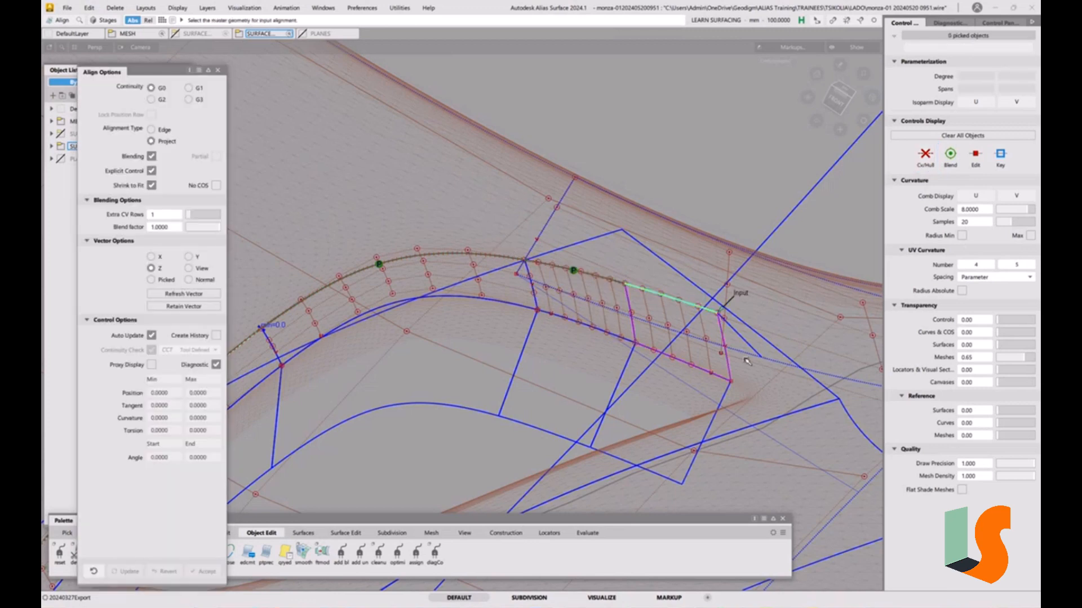
left_click(747, 355)
left_click_drag(761, 427, 761, 401, "ctrl+shift")
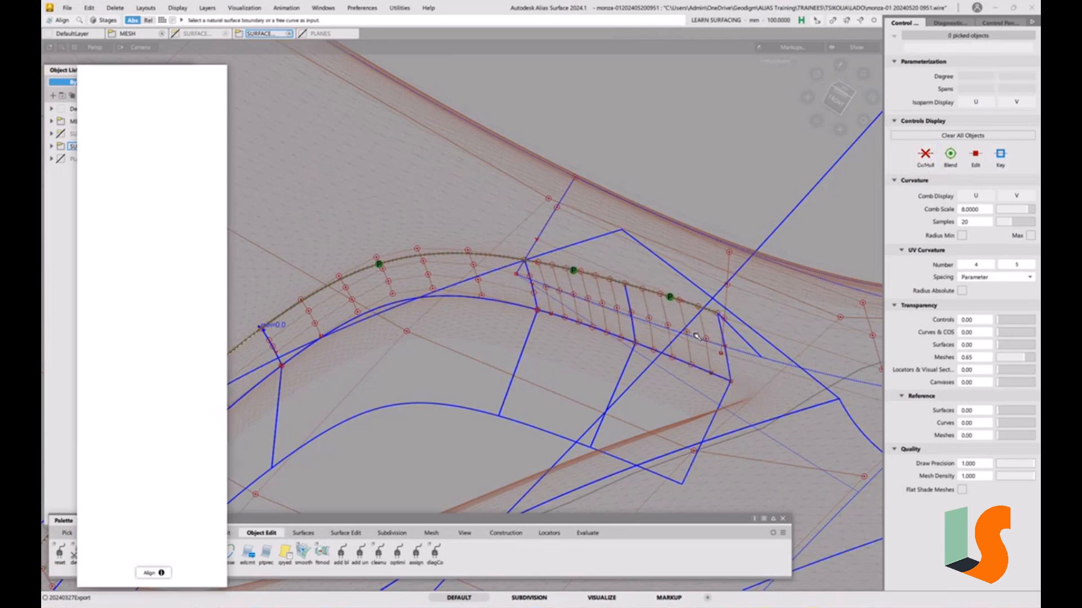
Step: Check G0 positional continuity along the lower edges of the four aligned surfaces around the teardrop opening
left_click_drag(695, 336, 544, 338, "alt+shift")
middle_click_drag(544, 338, 658, 290, "alt+shift")
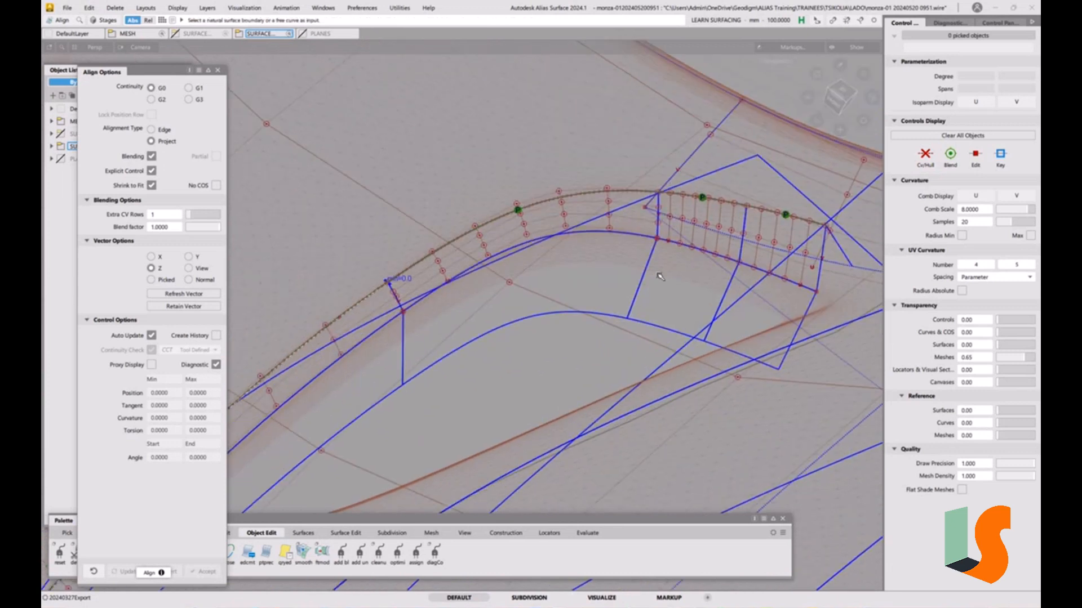
left_click(601, 534)
double_click(62, 555)
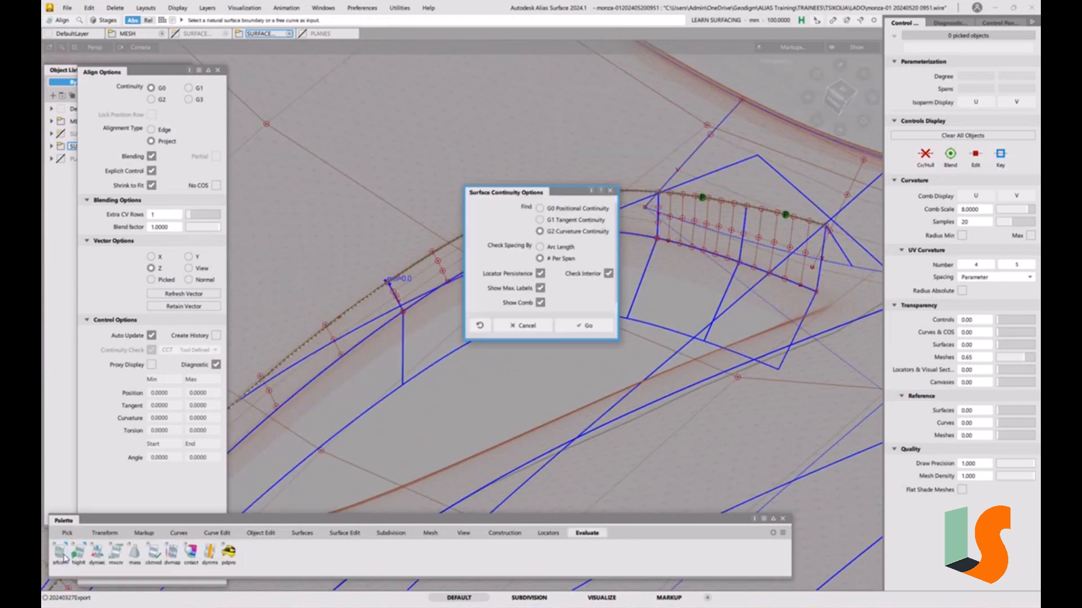
left_click(539, 221)
left_click(584, 326)
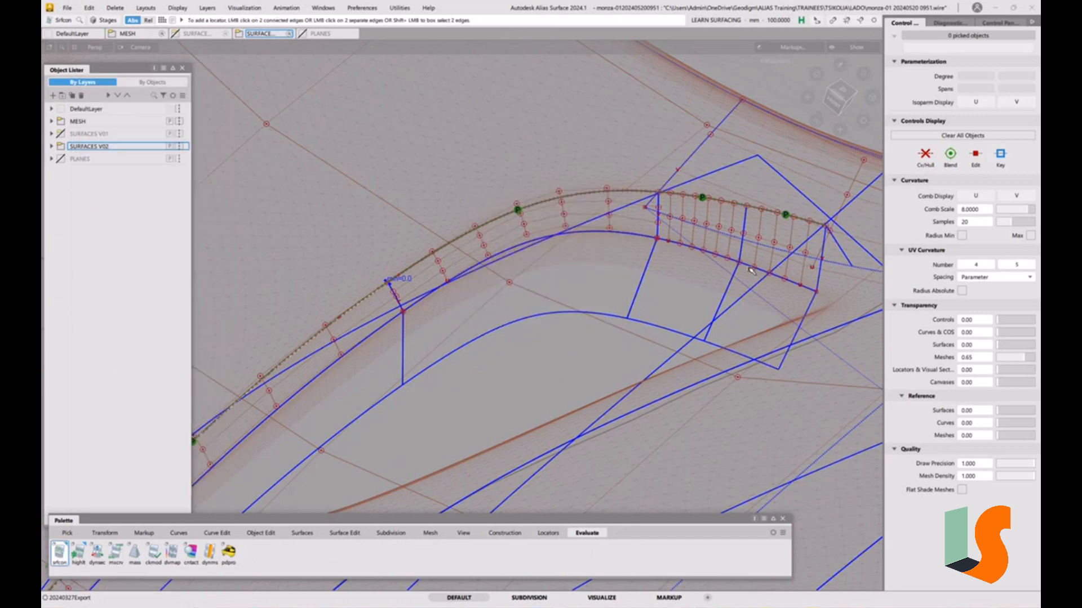
left_click(732, 256)
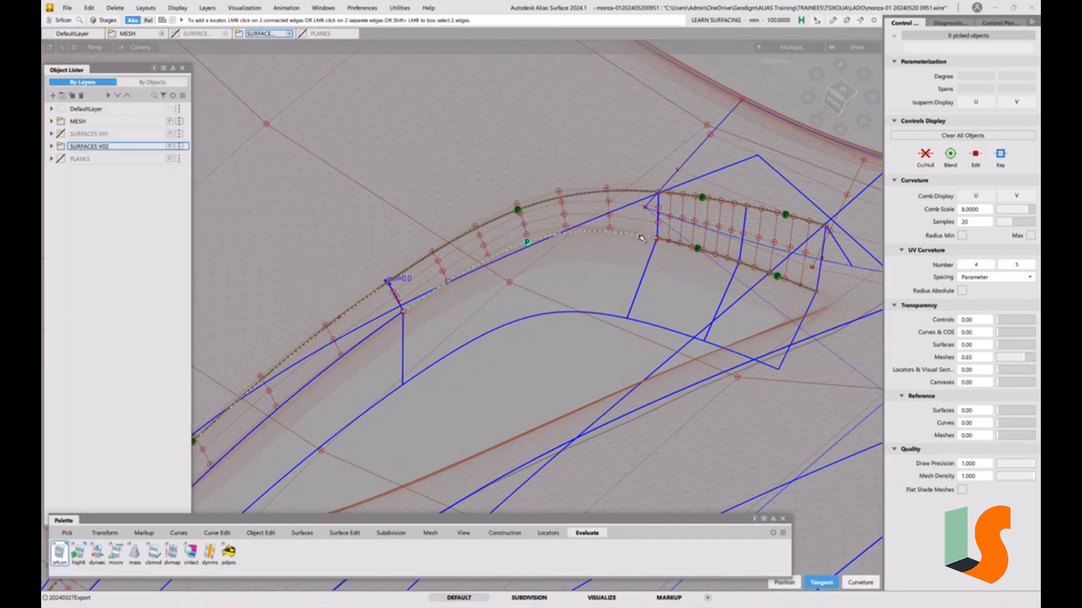
left_click(319, 378)
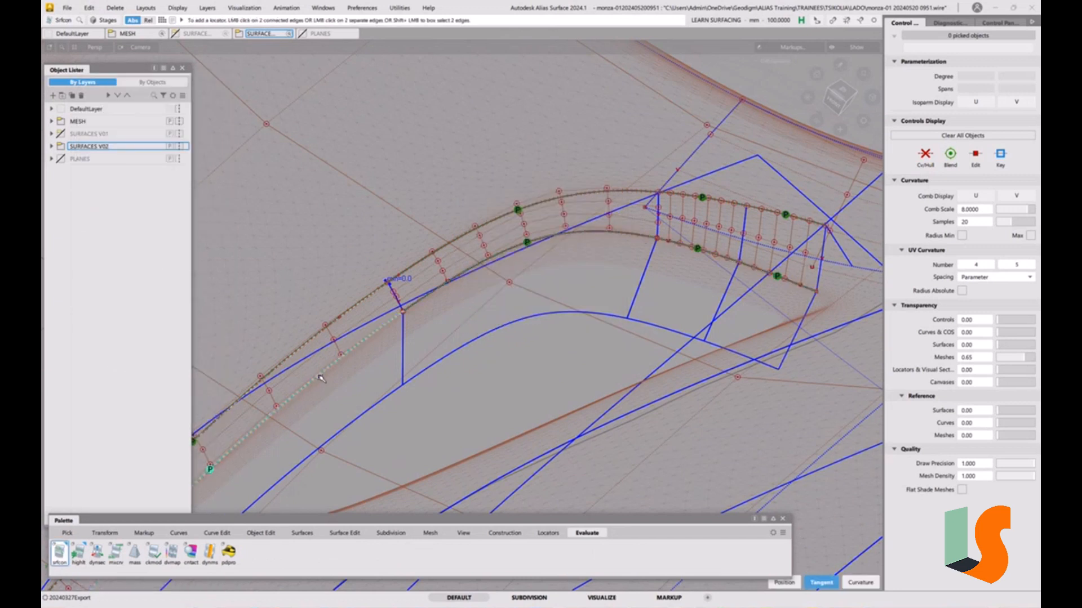
left_click(442, 421)
Step: Check G2 curvature continuity at the cross joints between neighbouring surfaces along the aligned strip and the strip below it
double_click(59, 555)
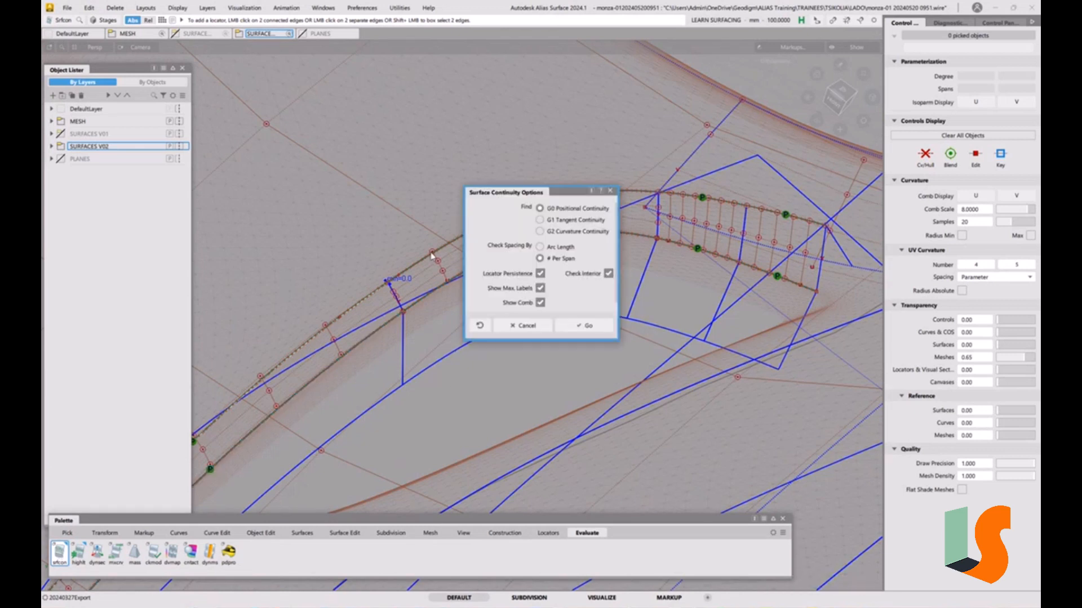
left_click(586, 325)
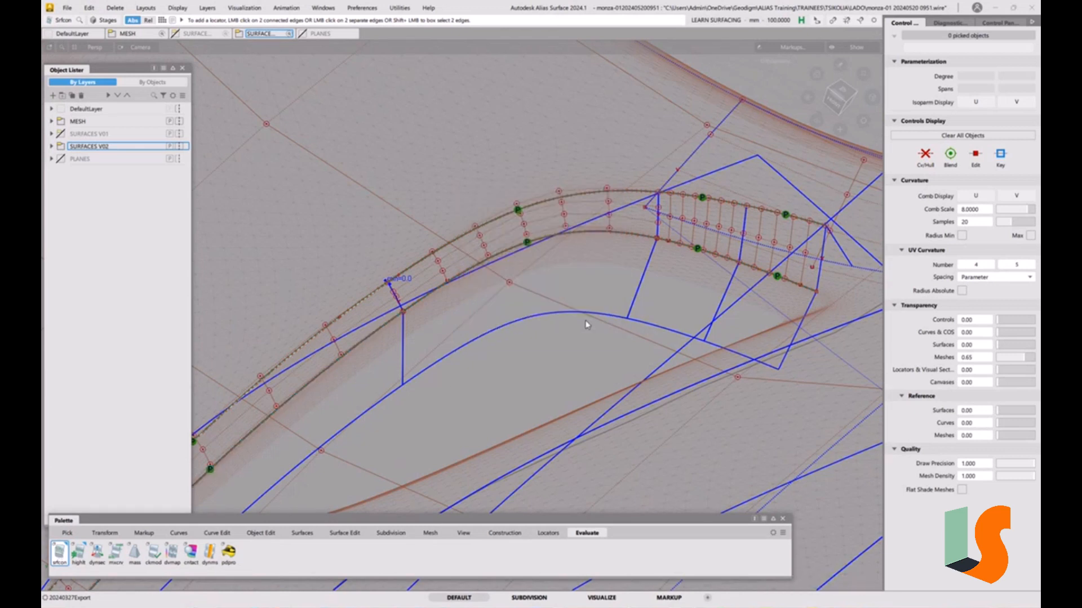
left_click(404, 360)
left_click(640, 282)
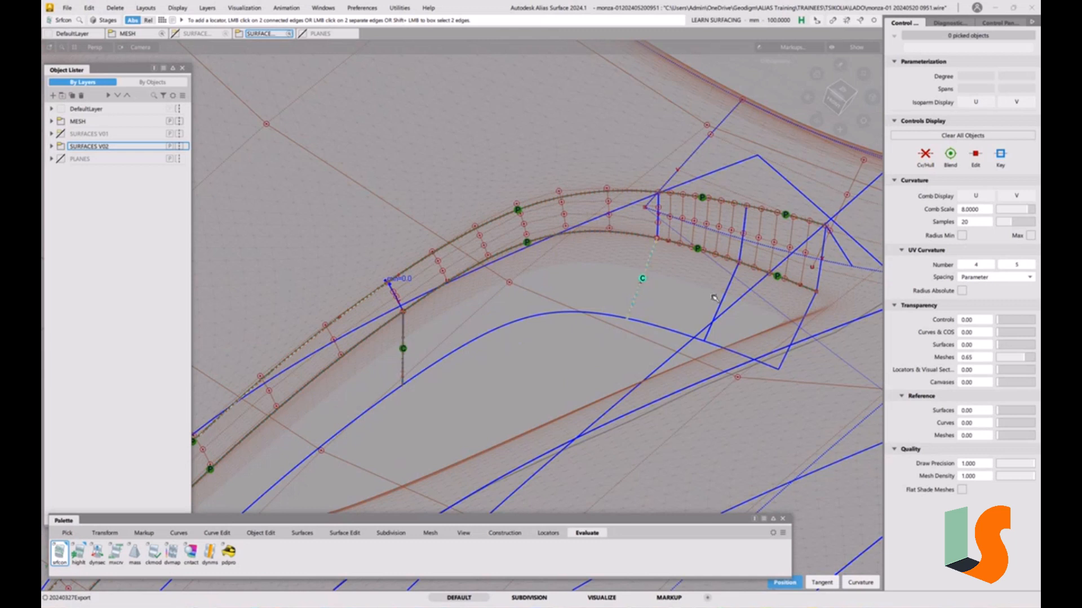
left_click(726, 299)
left_click(747, 228)
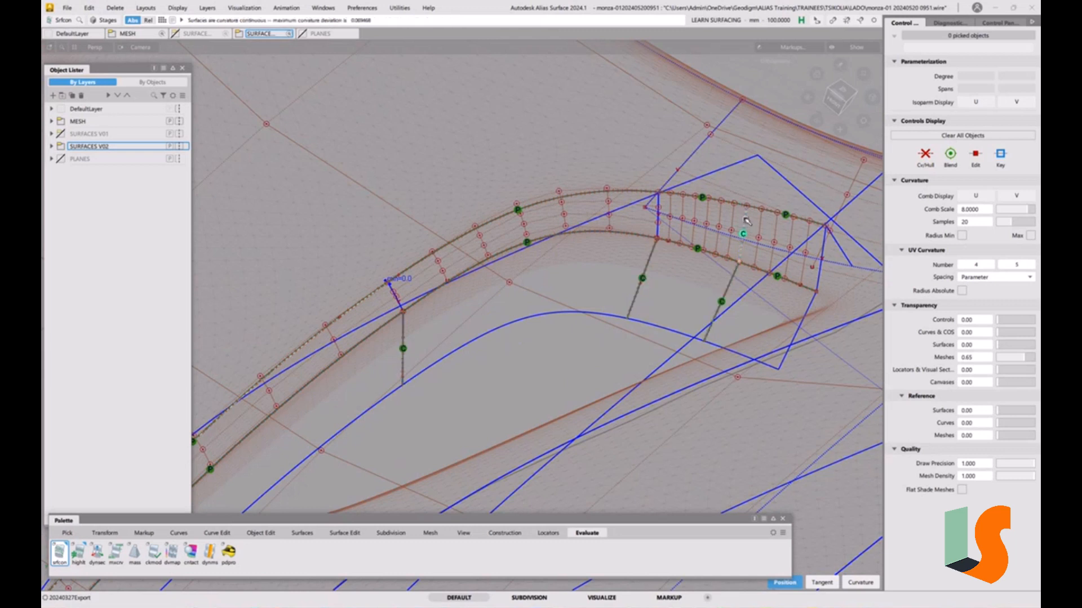
left_click(659, 223)
left_click(395, 296)
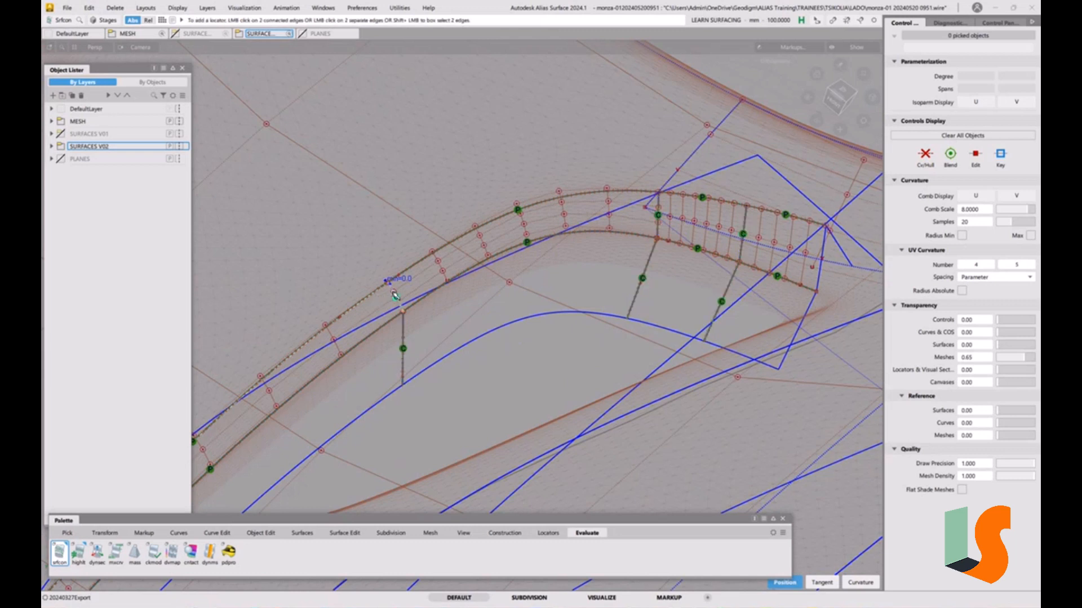
left_click_drag(507, 323, 510, 277, "ctrl+shift")
mouse_move(509, 277)
left_mouse_down("alt+shift")
mouse_move(458, 242)
mouse_move(513, 195)
mouse_move(435, 273)
left_mouse_up("alt+shift")
key("F2")
key("F2")
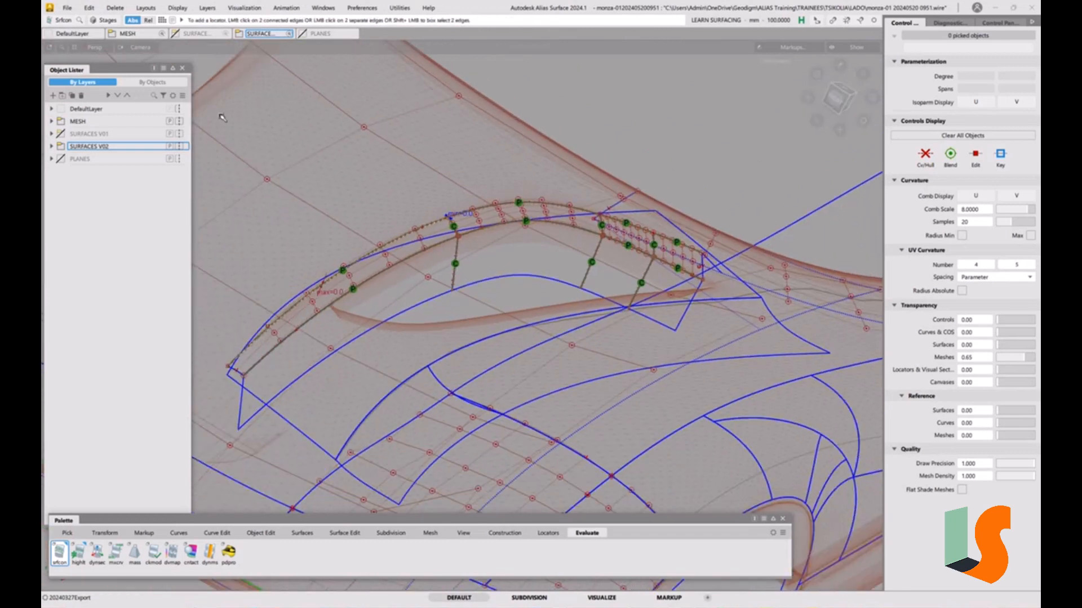
left_click_drag(543, 257, 487, 266, "alt+shift")
left_click(67, 8)
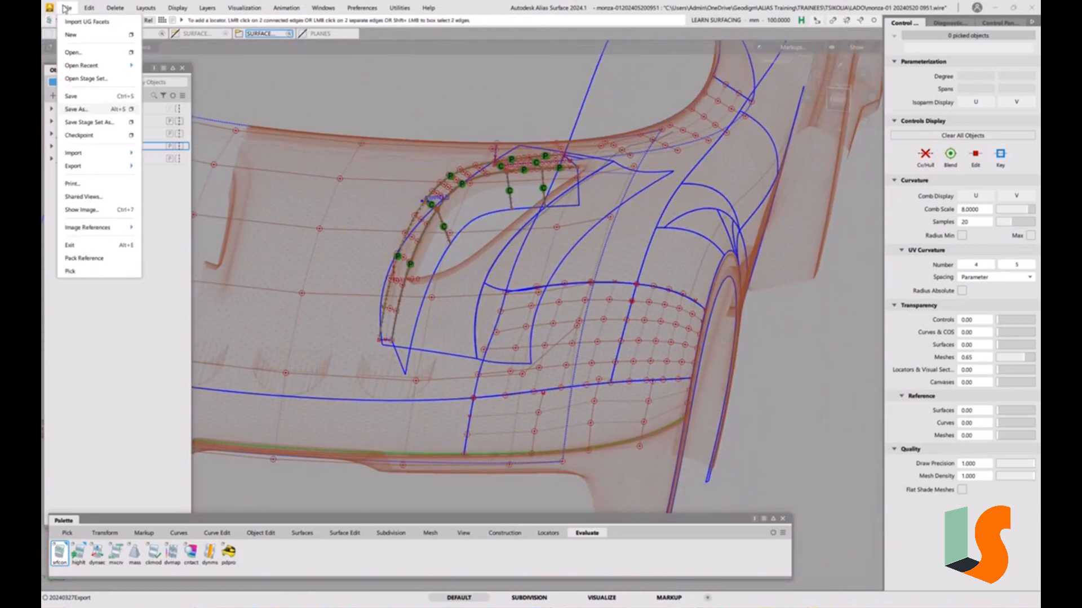
left_click(81, 110)
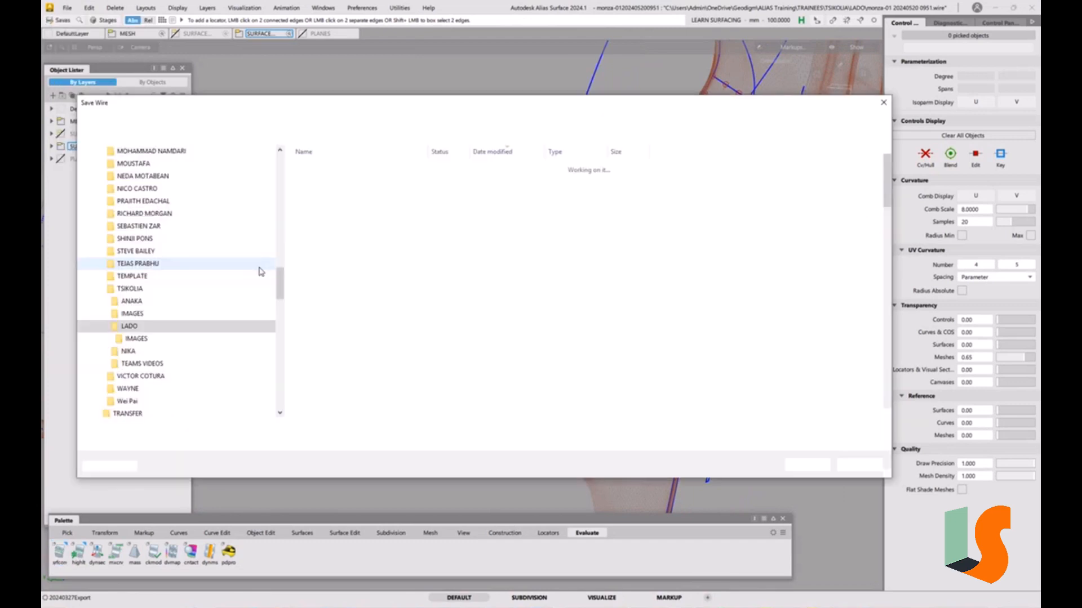
left_click_drag(209, 428, 265, 423)
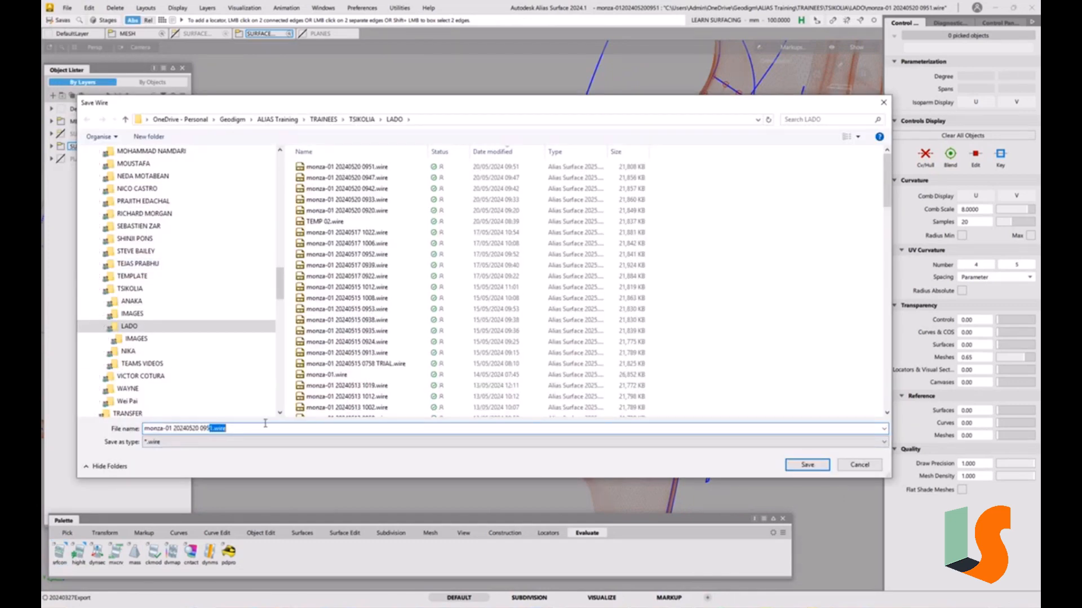
type("6")
key("Return")
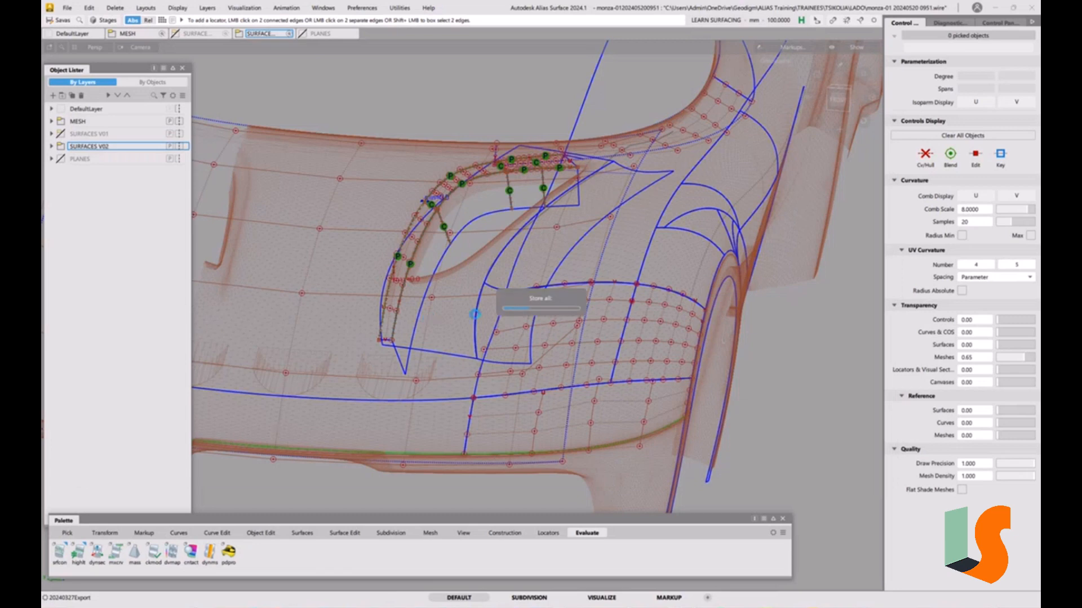
Step: Inspect the shaded car surfaces with the HorVer and UseTex diagnostic shaders and switch the shading off
left_click_drag(527, 329, 537, 355, "alt+shift")
middle_click_drag(537, 355, 532, 338, "alt+shift")
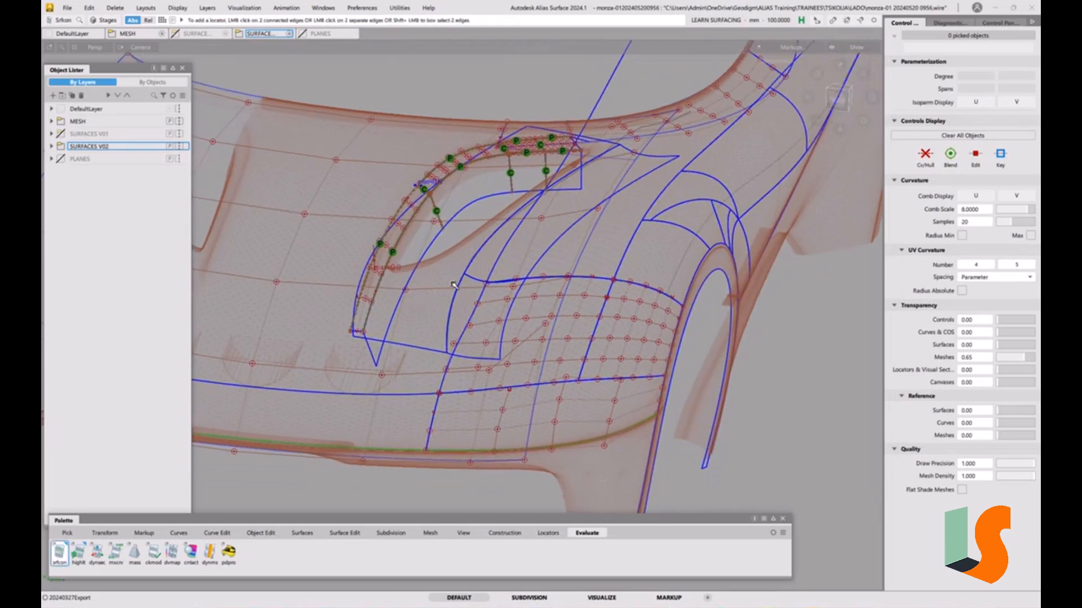
left_click_drag(453, 283, 430, 297, "ctrl+shift")
left_click_drag(321, 90, 742, 471)
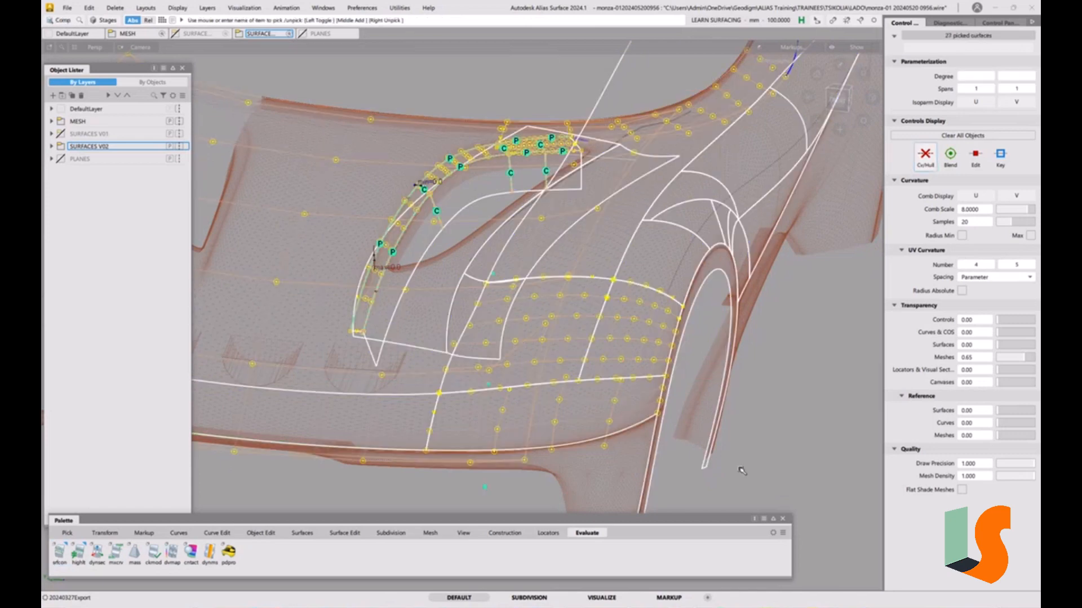
key("ctrl+m")
key("F9")
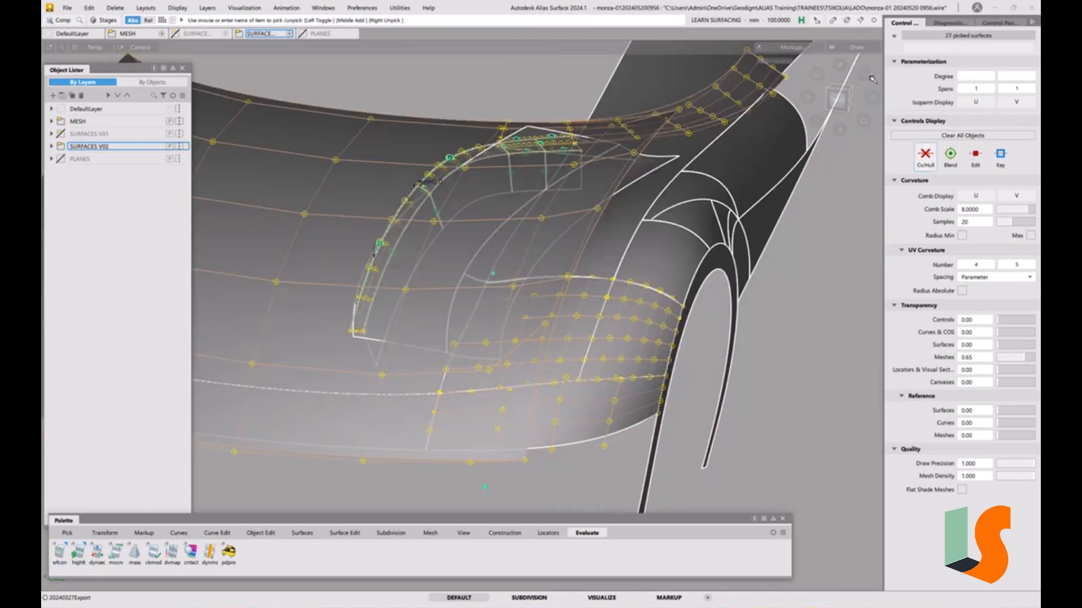
left_click(957, 23)
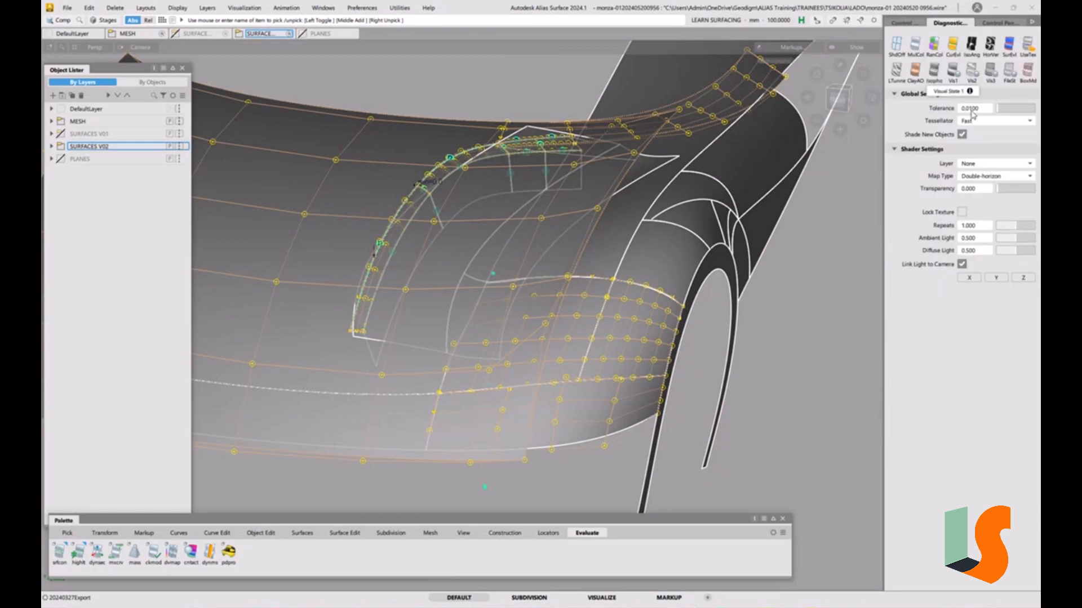
left_click(990, 45)
mouse_move(368, 250)
left_mouse_down("alt+shift")
mouse_move(386, 430)
mouse_move(432, 322)
mouse_move(543, 166)
mouse_move(536, 159)
mouse_move(476, 262)
mouse_move(511, 229)
mouse_move(477, 227)
mouse_move(468, 240)
mouse_move(471, 177)
left_mouse_up("alt+shift")
left_click(1028, 46)
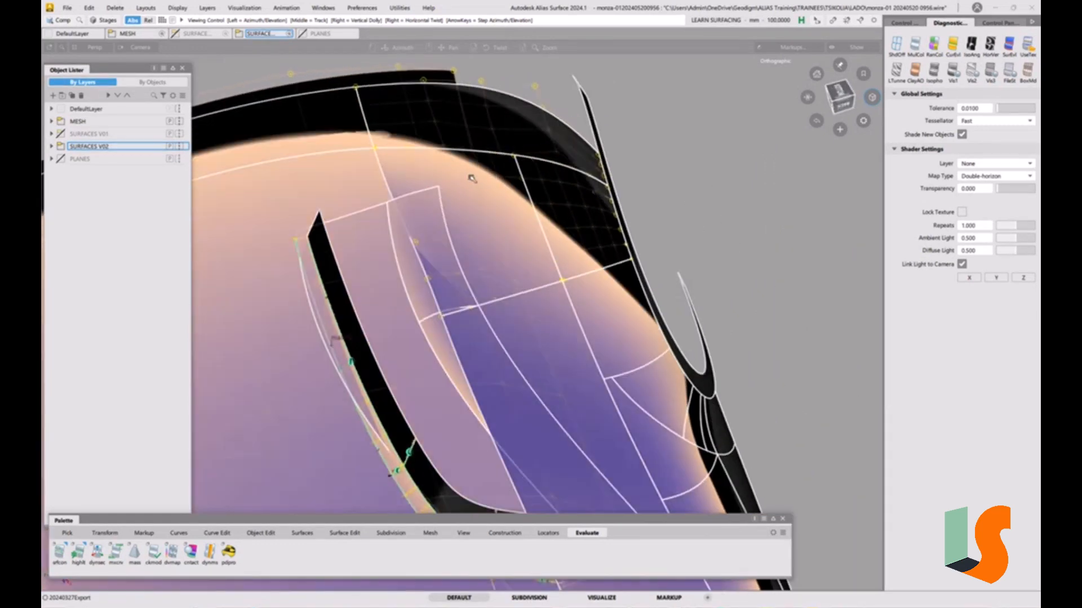
left_click(897, 45)
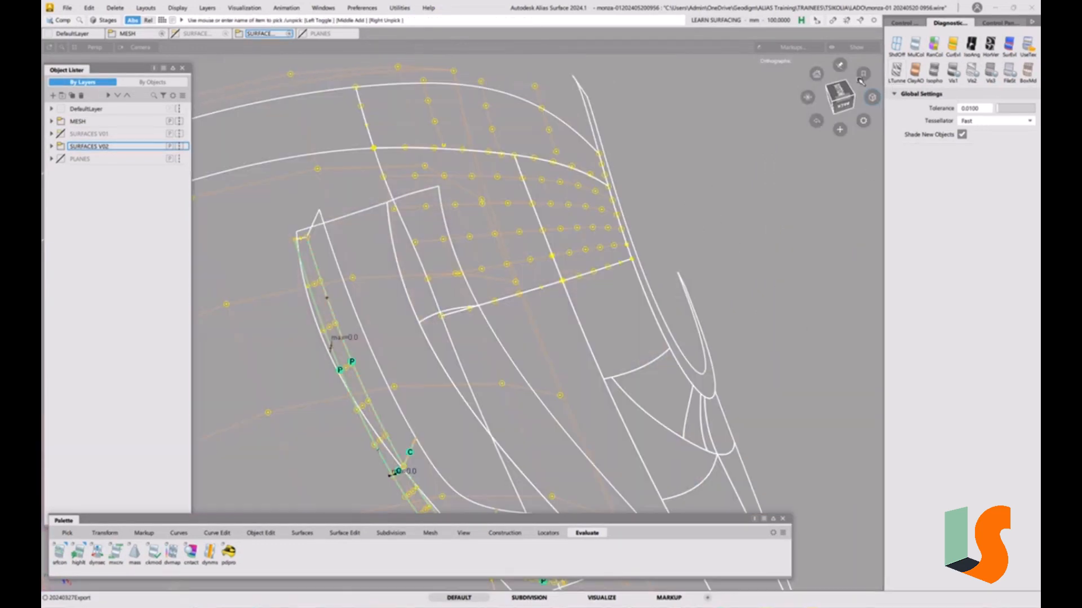
left_click_drag(661, 256, 652, 205, "ctrl+shift")
left_click_drag(652, 205, 417, 414, "alt+shift")
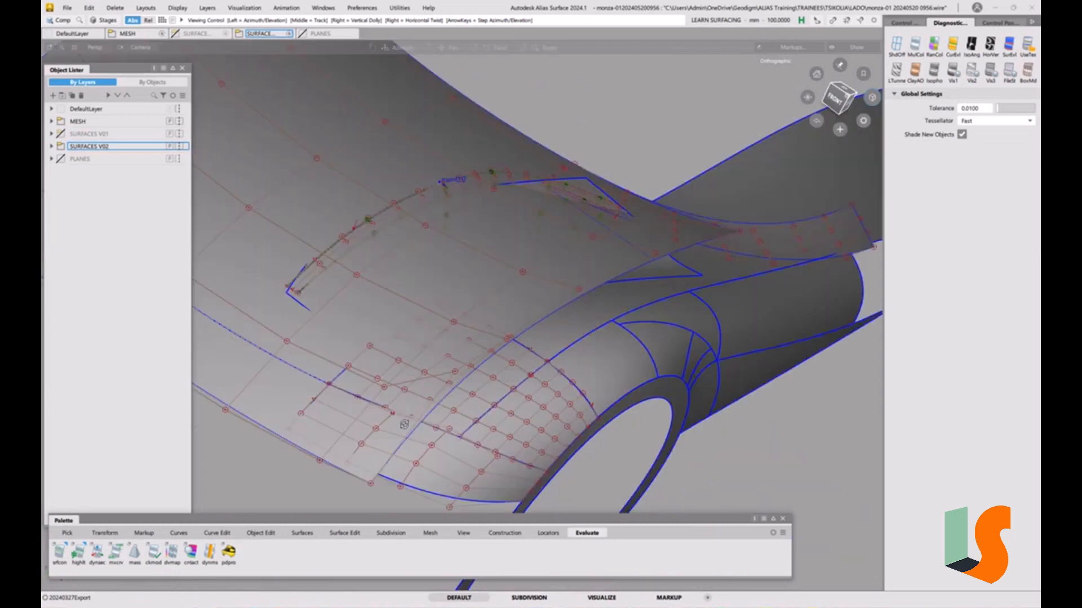
key("grave")
Step: Display the X axis aligned and Y axis aligned cross sections on all objects
mouse_move(450, 355)
left_mouse_down("alt+shift")
mouse_move(486, 404)
mouse_move(565, 393)
mouse_move(491, 333)
mouse_move(456, 330)
left_mouse_up("alt+shift")
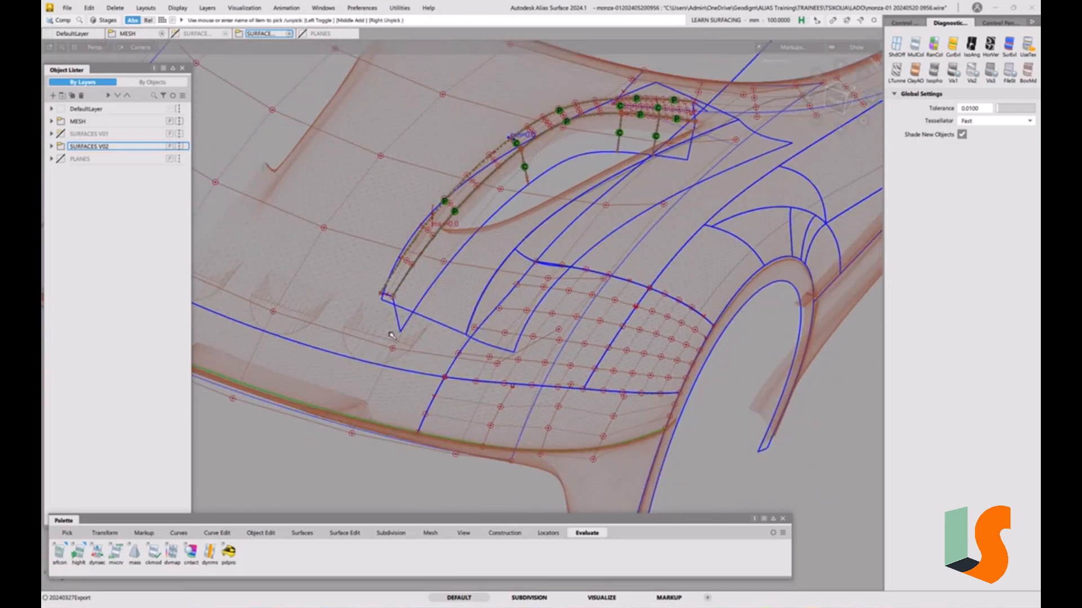
left_click_drag(469, 401, 530, 385, "alt+shift")
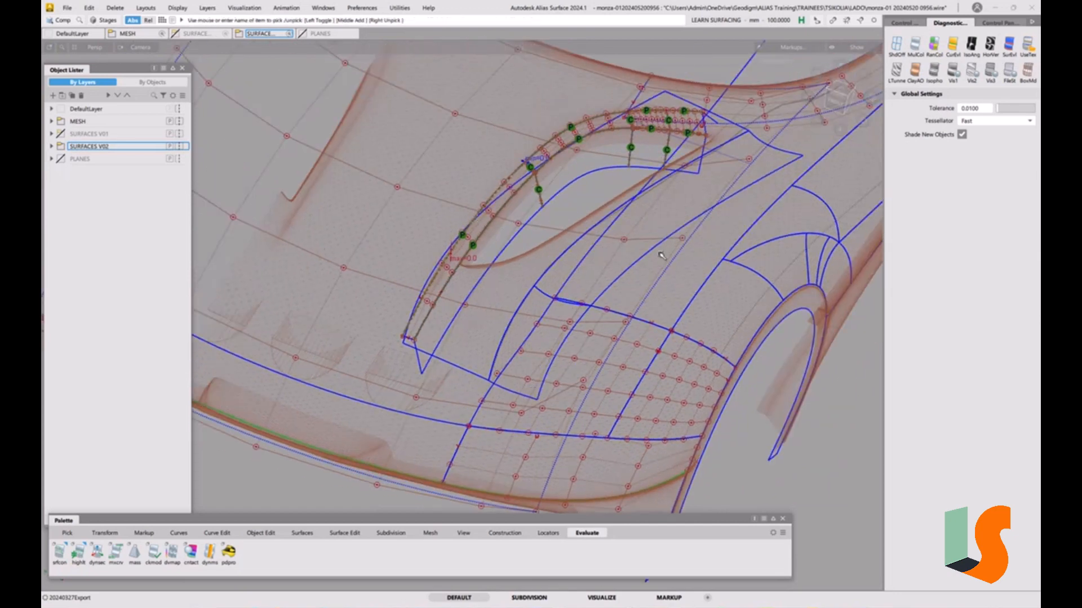
key("F2")
key("F2")
left_click_drag(399, 342, 423, 282, "alt+shift")
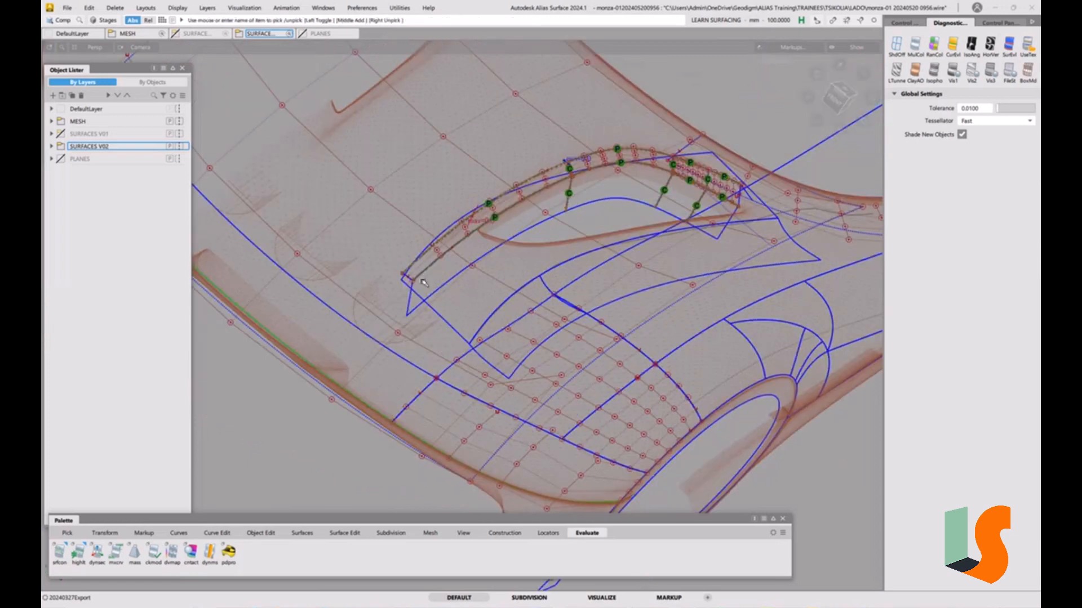
left_click_drag(495, 240, 588, 264, "alt+shift")
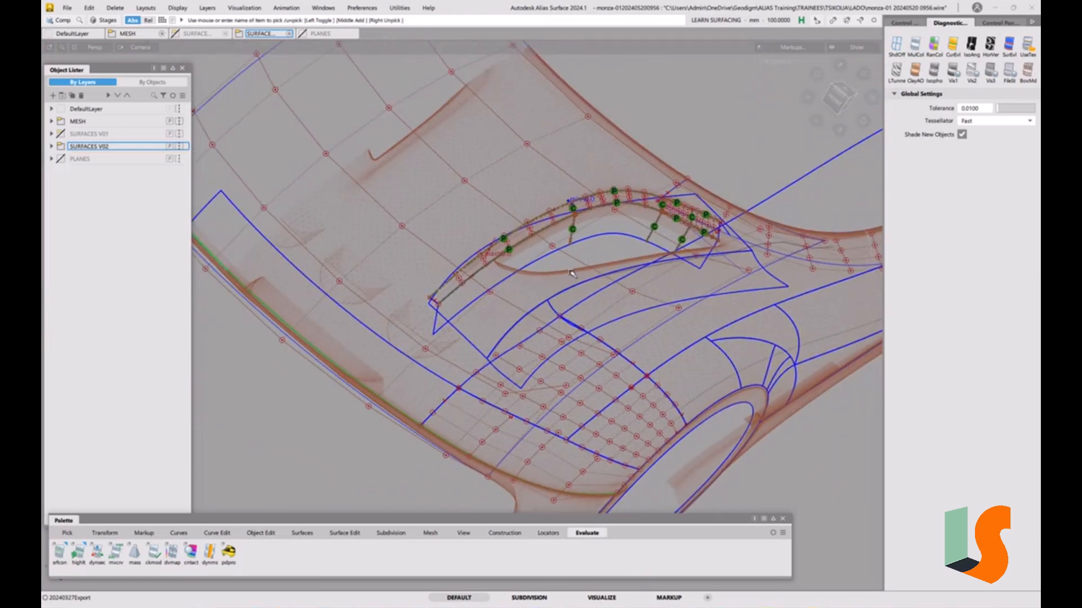
left_click_drag(568, 357, 595, 331, "alt+shift")
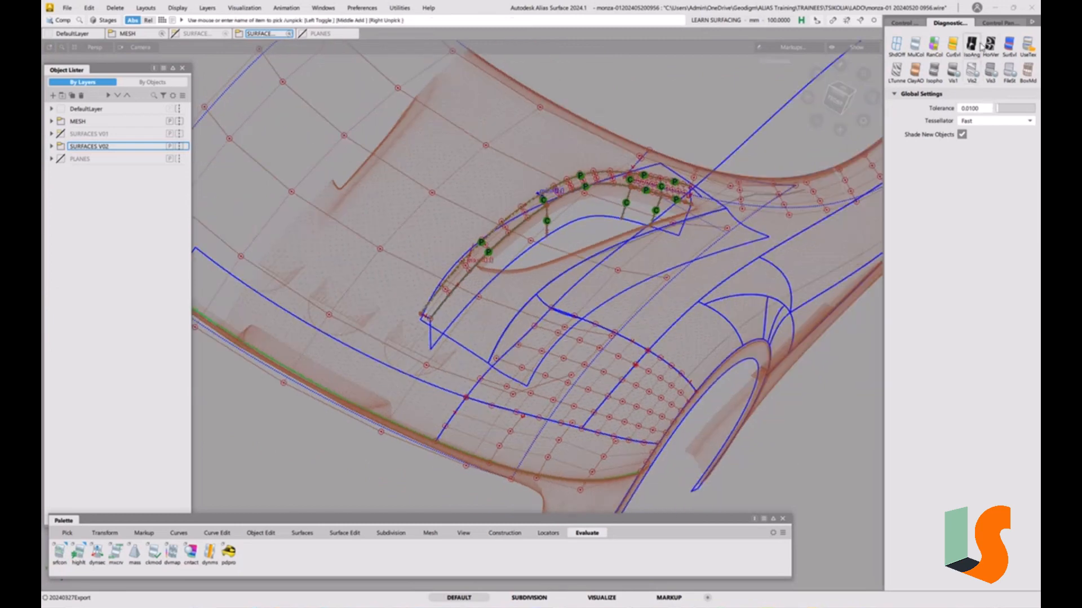
left_click(995, 24)
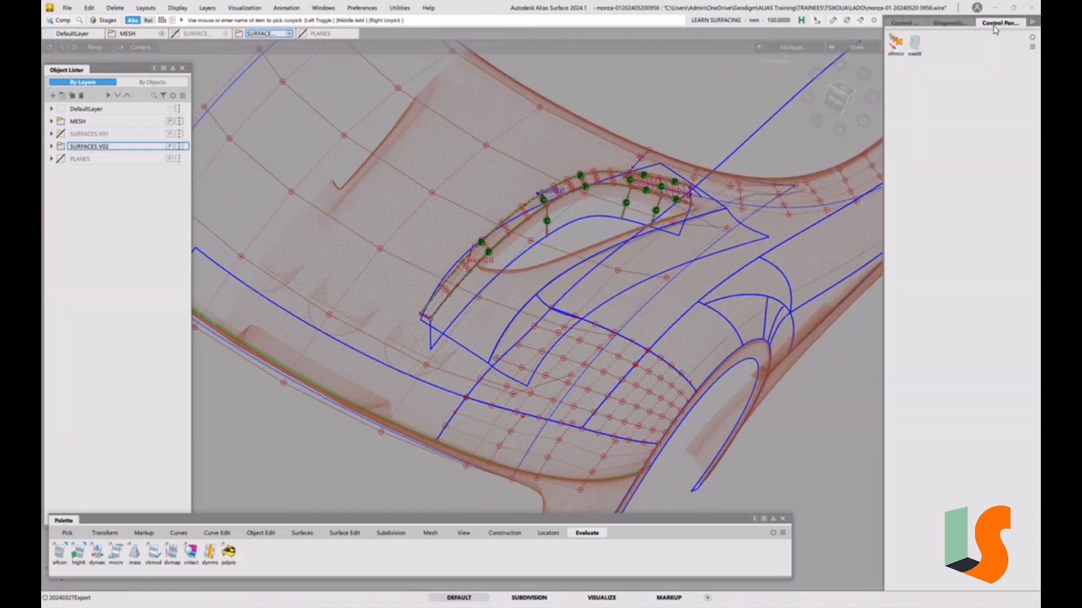
left_click(914, 43)
left_click(747, 217)
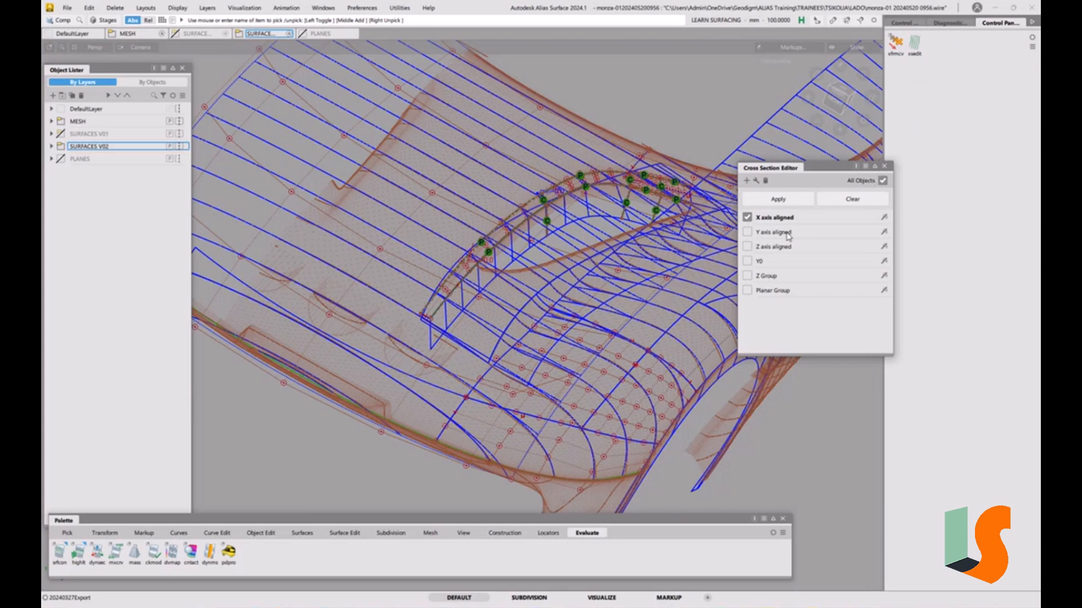
left_click(747, 232)
left_click(886, 166)
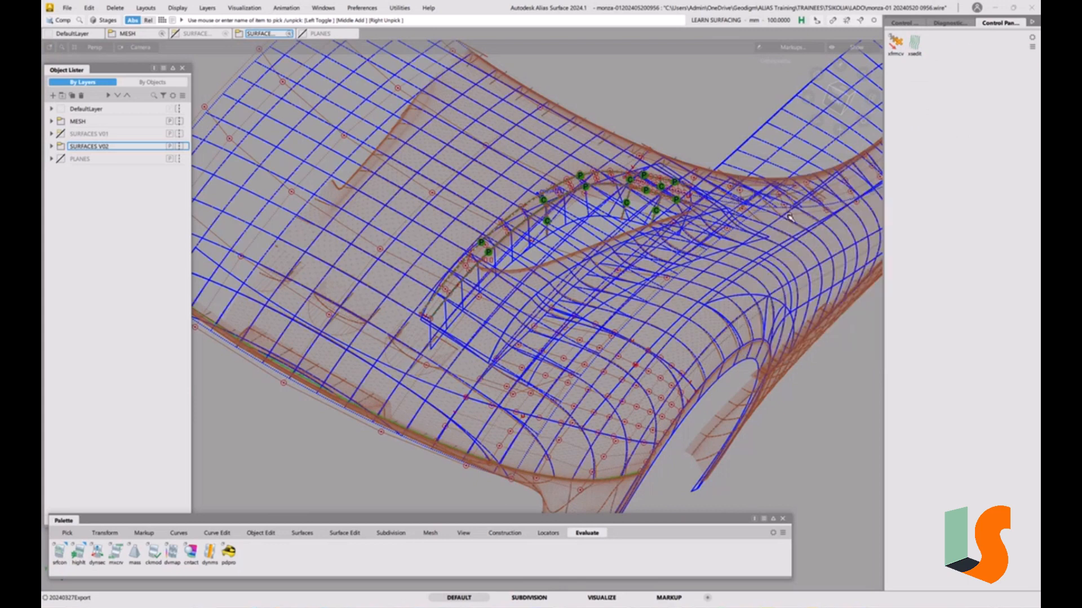
Step: Examine how the surface cross sections match the mesh sections around the teardrop opening, front fender and nose
left_click_drag(533, 346, 541, 316, "alt+shift")
scroll(538, 338, "up", 5)
middle_click_drag(542, 317, 564, 254, "alt+shift")
left_click_drag(564, 253, 584, 318, "alt+shift")
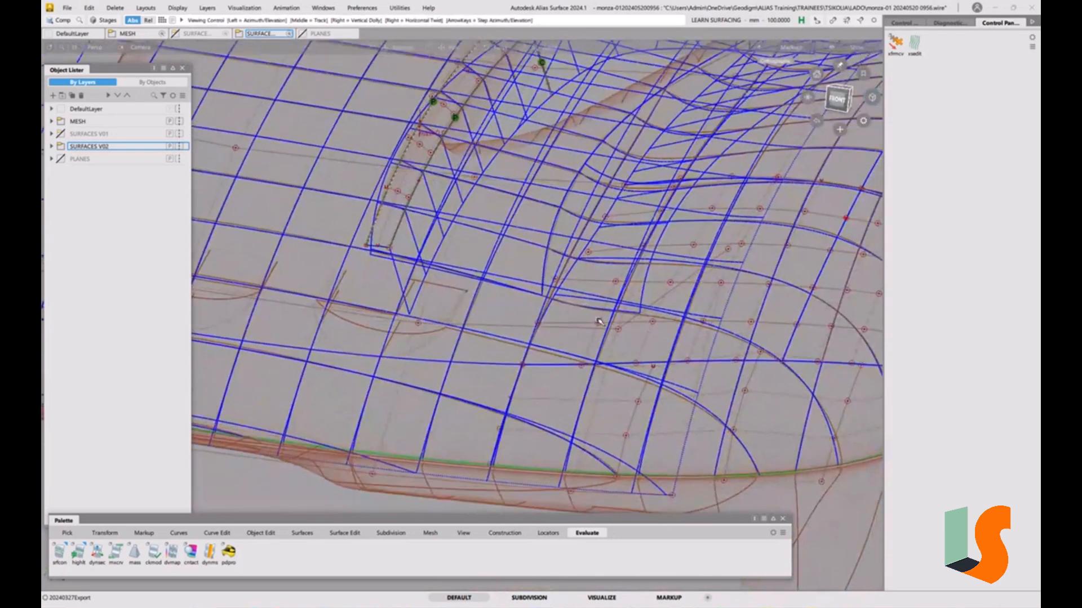
middle_click_drag(583, 318, 571, 326, "alt+shift")
left_click_drag(571, 326, 587, 323, "alt+shift")
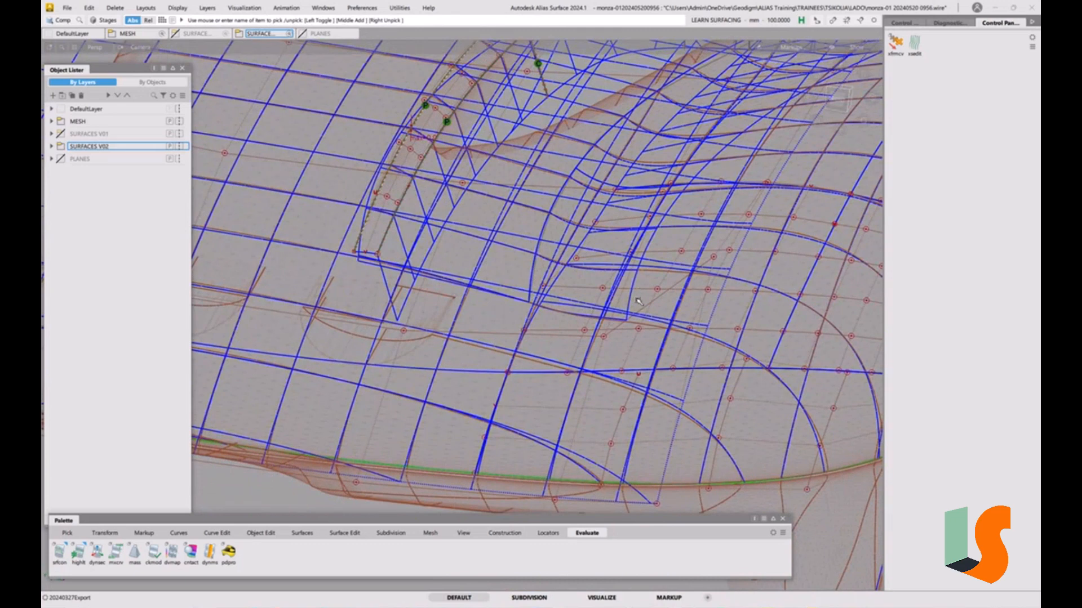
left_click_drag(646, 312, 603, 223, "alt+shift")
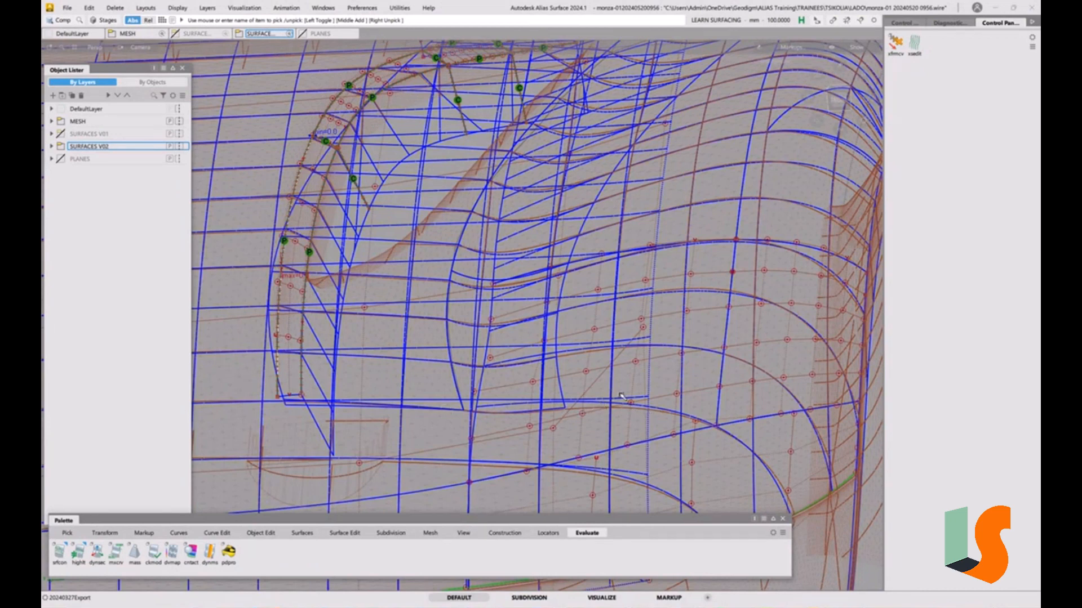
middle_click_drag(621, 396, 547, 332, "alt+shift")
left_click_drag(547, 333, 509, 355, "alt+shift")
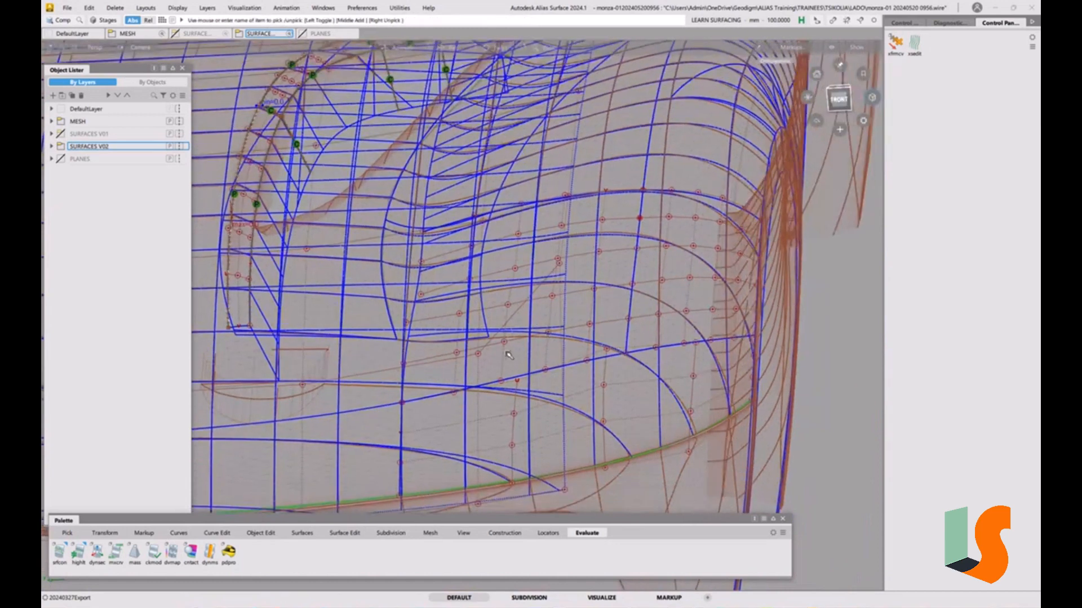
middle_click_drag(519, 357, 578, 369, "alt+shift")
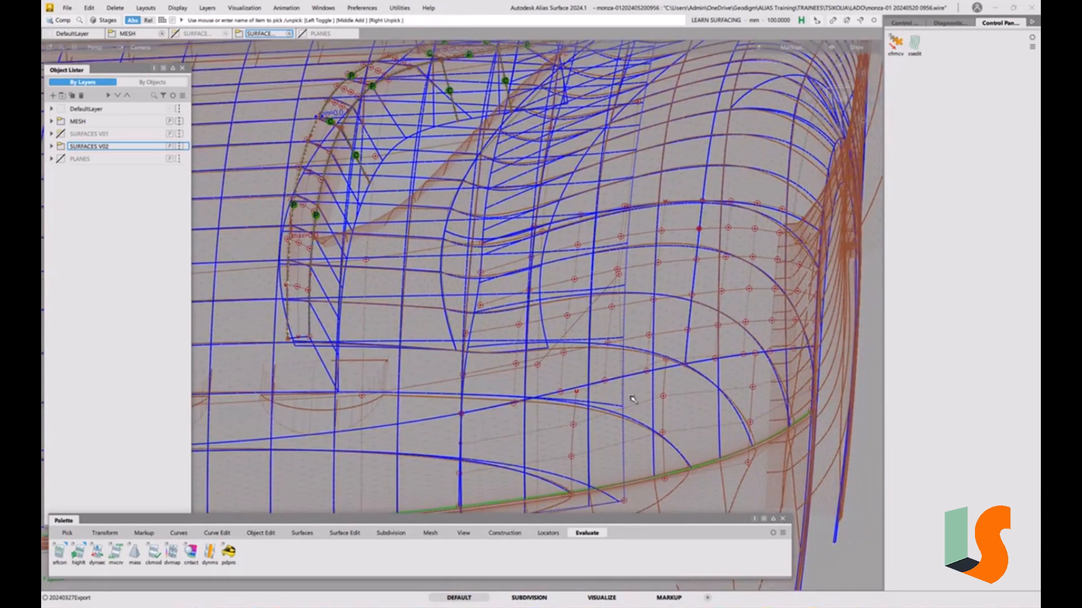
left_click_drag(622, 389, 511, 356, "alt+shift")
middle_click_drag(511, 355, 660, 387, "alt+shift")
scroll(576, 361, "up", 3)
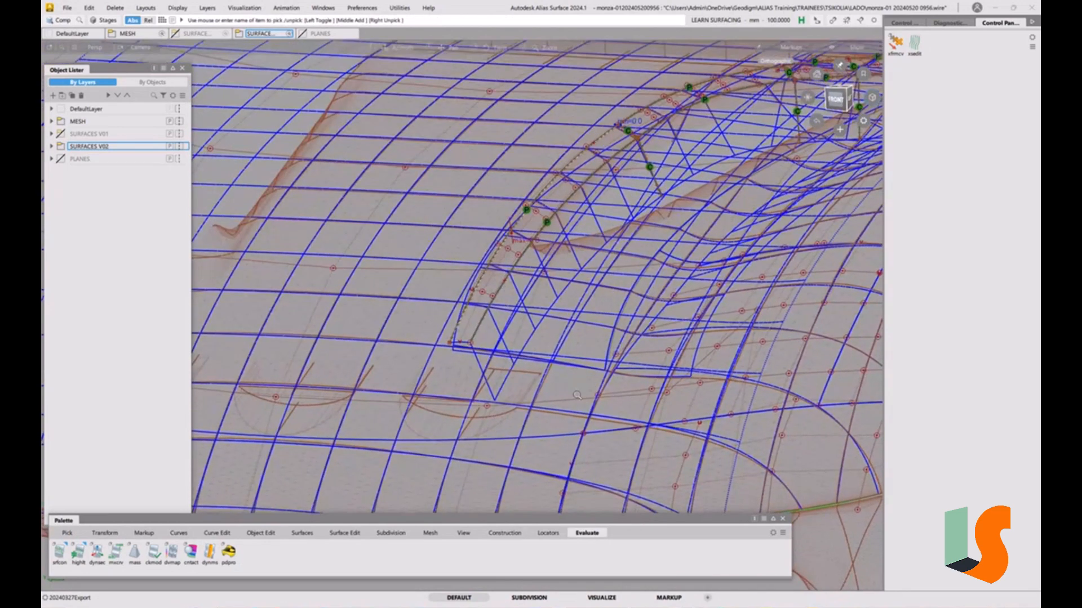
Step: Pick the broad surface spanning the teardrop opening and compare its sections and front edge with the mesh
left_click(571, 368)
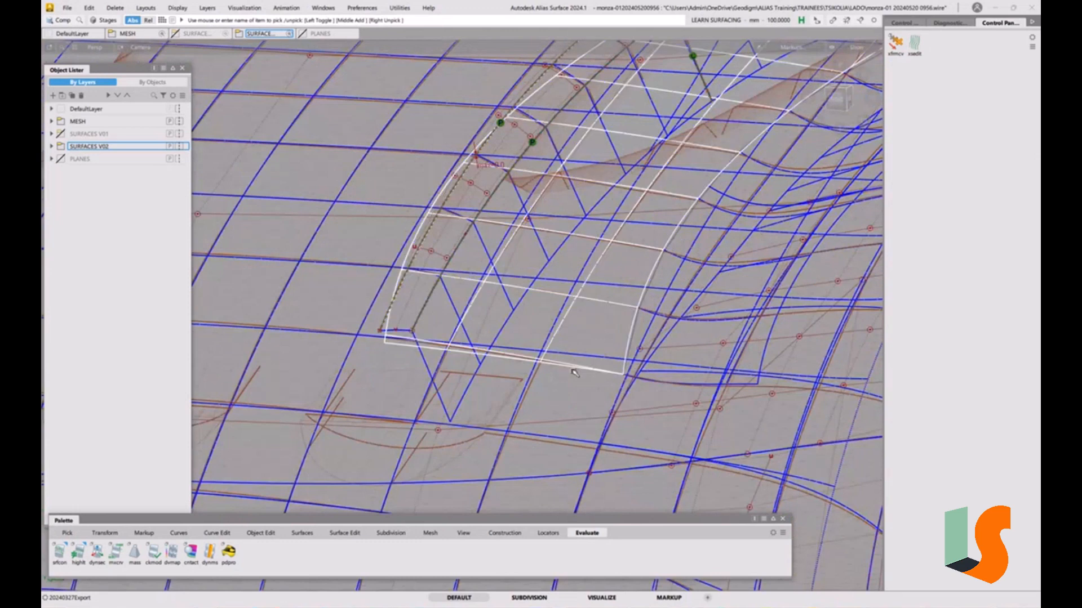
middle_click_drag(599, 362, 572, 383, "alt+shift")
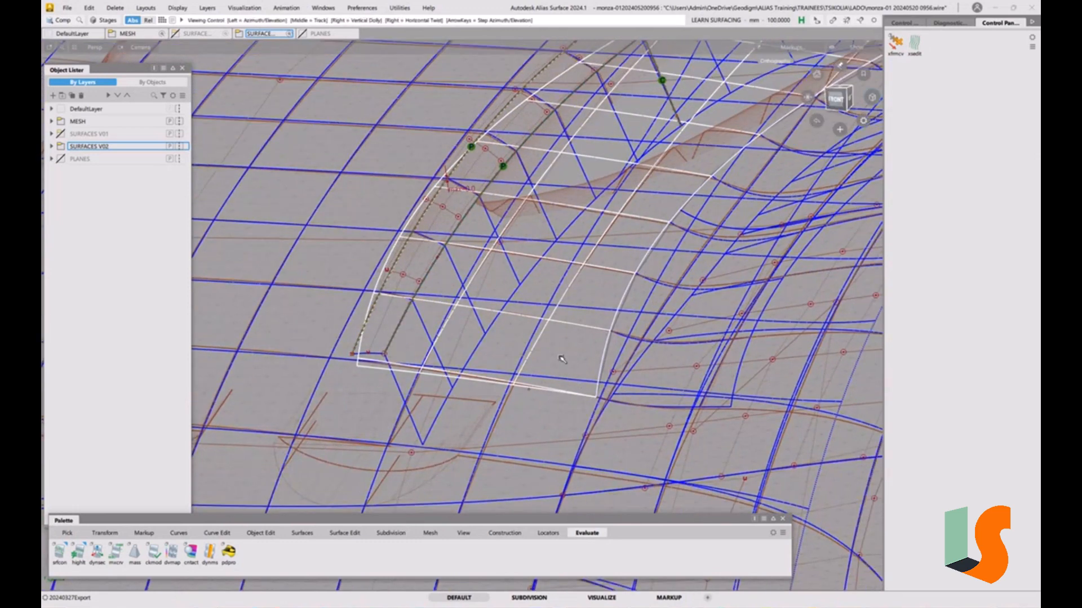
right_click_drag(562, 367, 556, 381, "alt+shift")
left_click_drag(556, 381, 399, 327, "alt+shift")
right_click_drag(433, 317, 431, 306, "alt+shift")
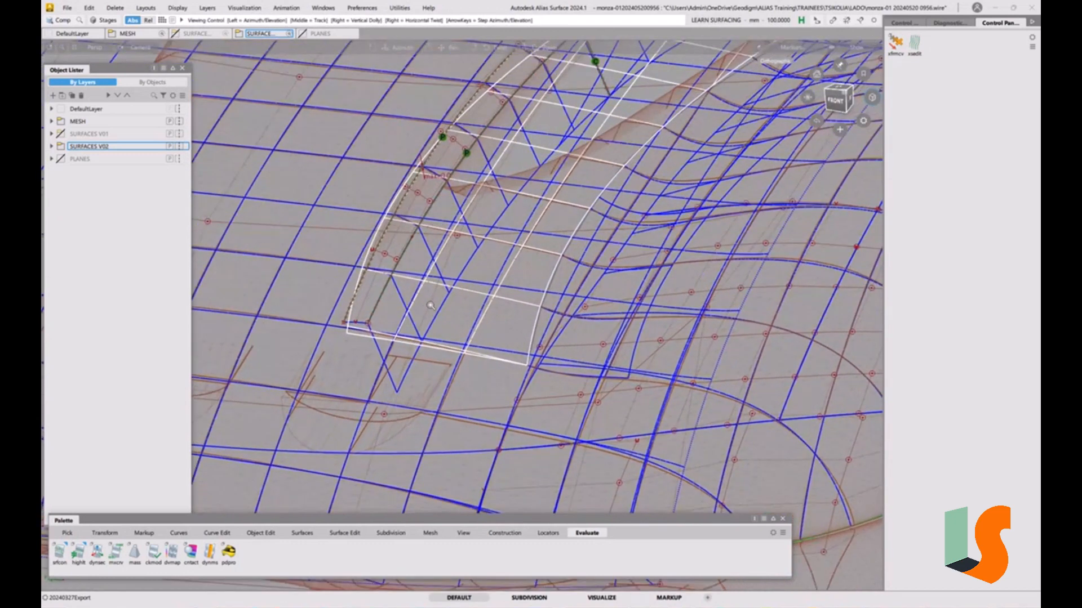
middle_click_drag(482, 286, 446, 383, "alt+shift")
Step: Isolate the front aligned strip surface, the wall surface below it and the mesh by hiding everything else
left_click(412, 411)
left_click_drag(383, 420, 352, 434, "ctrl+shift")
left_click(398, 411)
left_click_drag(431, 377, 460, 381, "alt+shift")
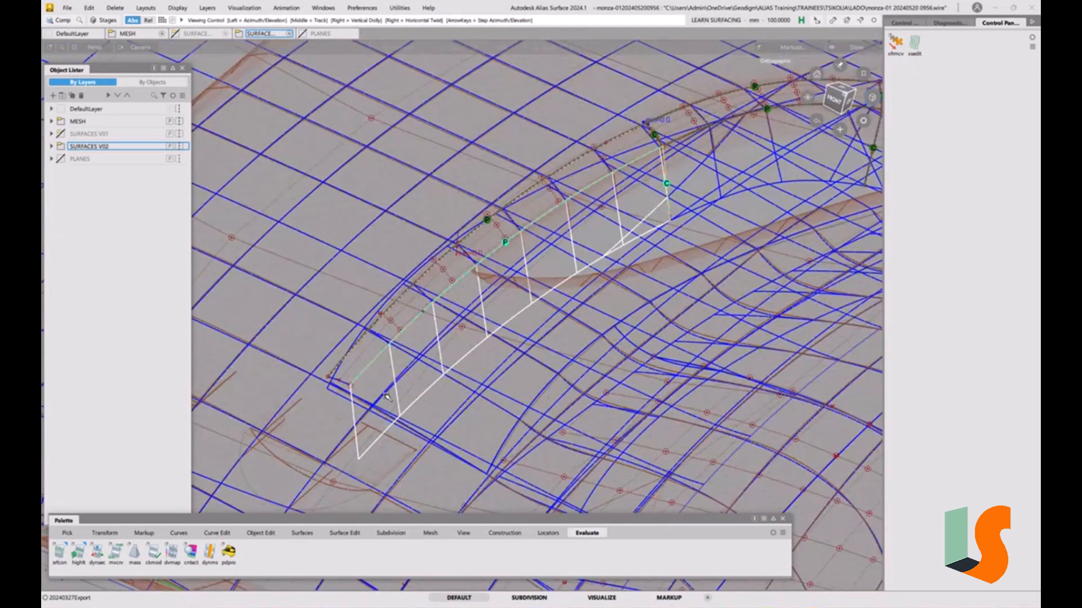
middle_click_drag(459, 381, 411, 397, "alt+shift")
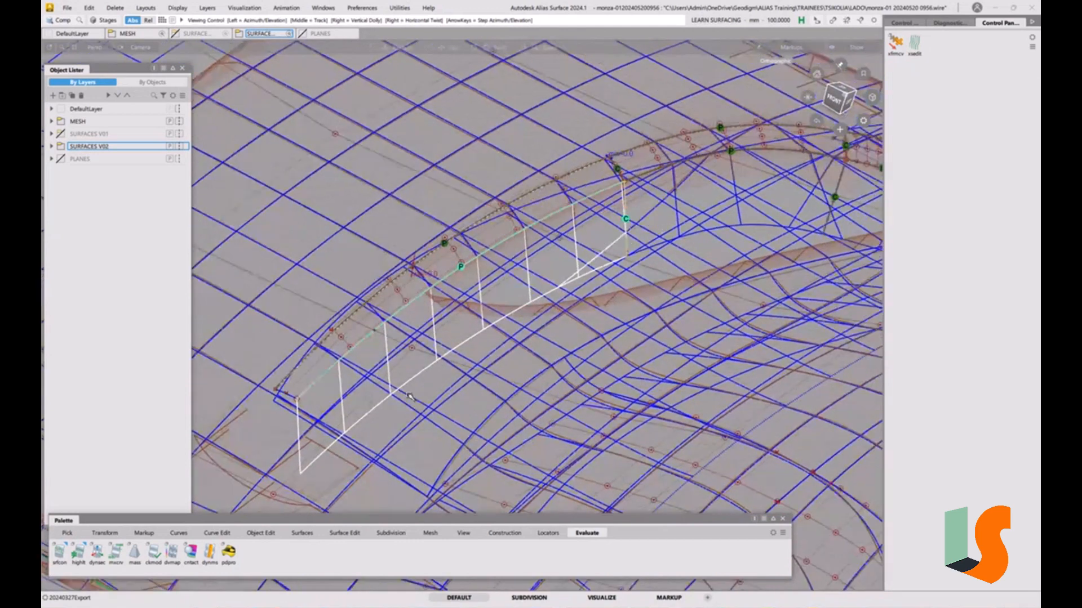
left_click(347, 341)
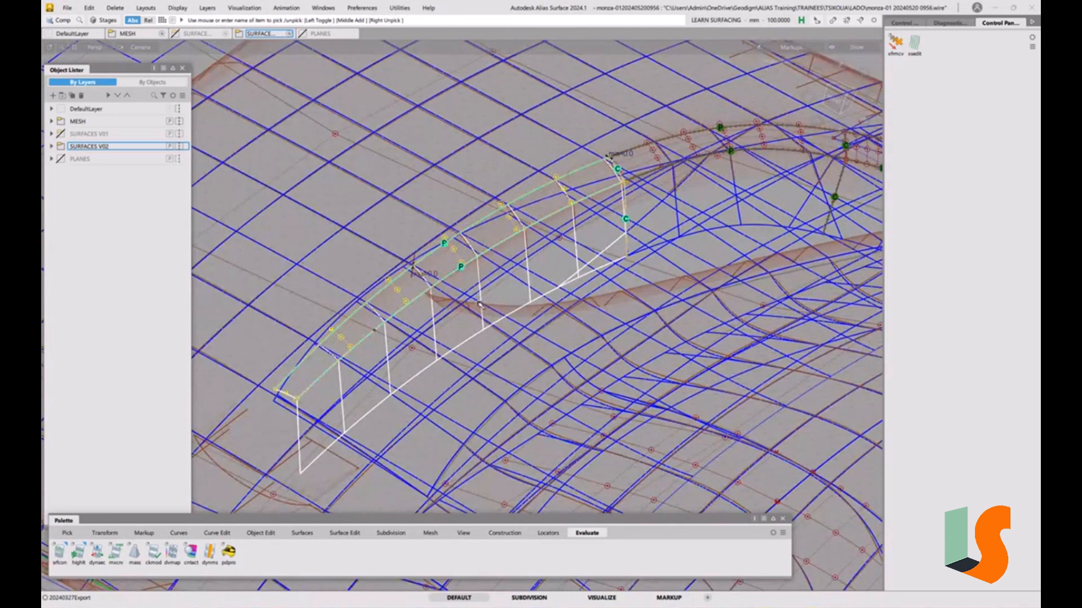
right_click_drag(484, 263, 479, 315, "alt+shift")
middle_click_drag(479, 316, 461, 302, "alt+shift")
left_click_drag(461, 302, 463, 330, "ctrl+shift")
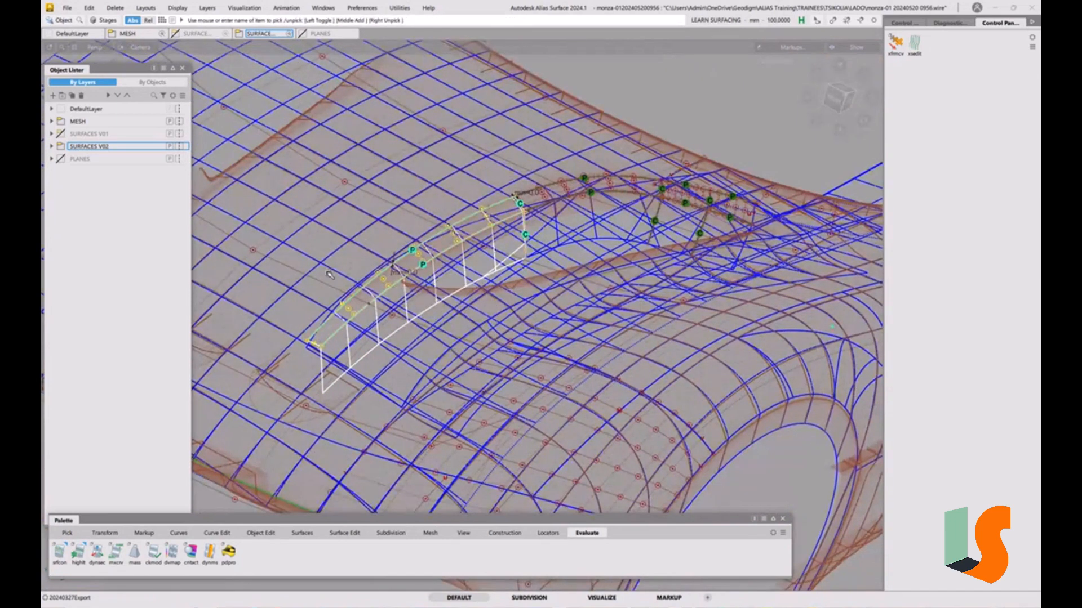
left_click(330, 275)
key("alt+h")
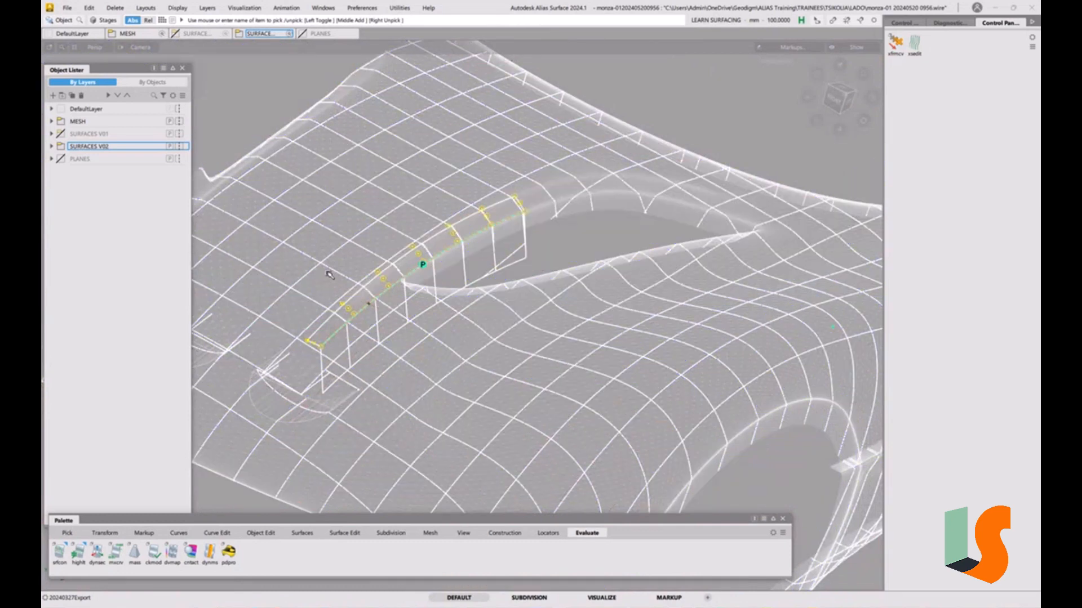
Step: Clear the selection and start extending the wall surface below the aligned strip from its front edge
key("F2")
key("F2")
right_click_drag(417, 311, 420, 278, "alt+shift")
middle_click_drag(420, 277, 419, 303, "alt+shift")
left_click_drag(350, 316, 395, 257, "alt+shift")
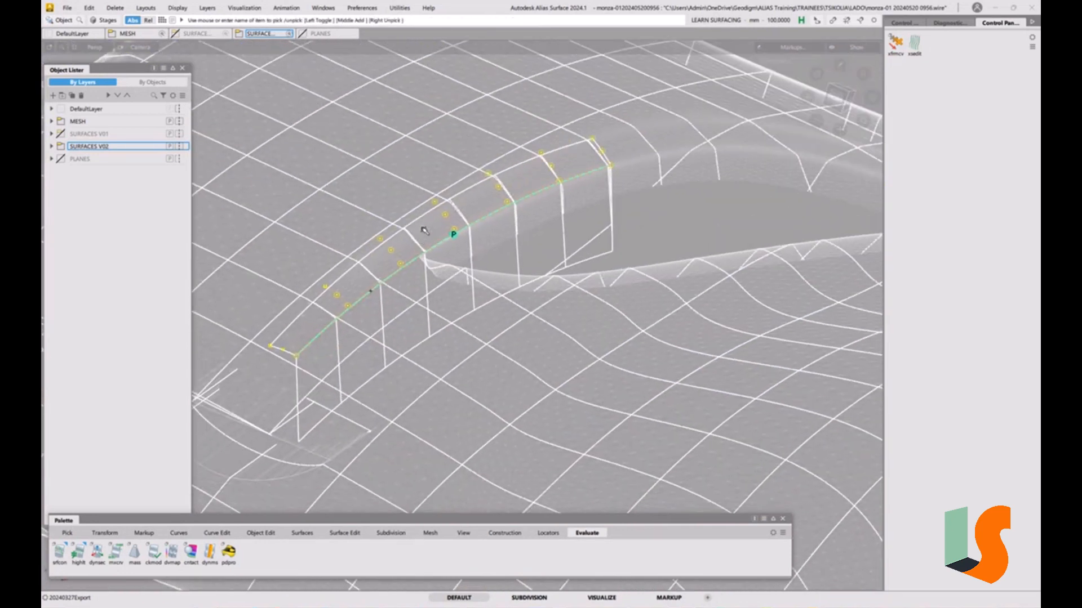
left_click_drag(460, 278, 393, 345, "ctrl+shift")
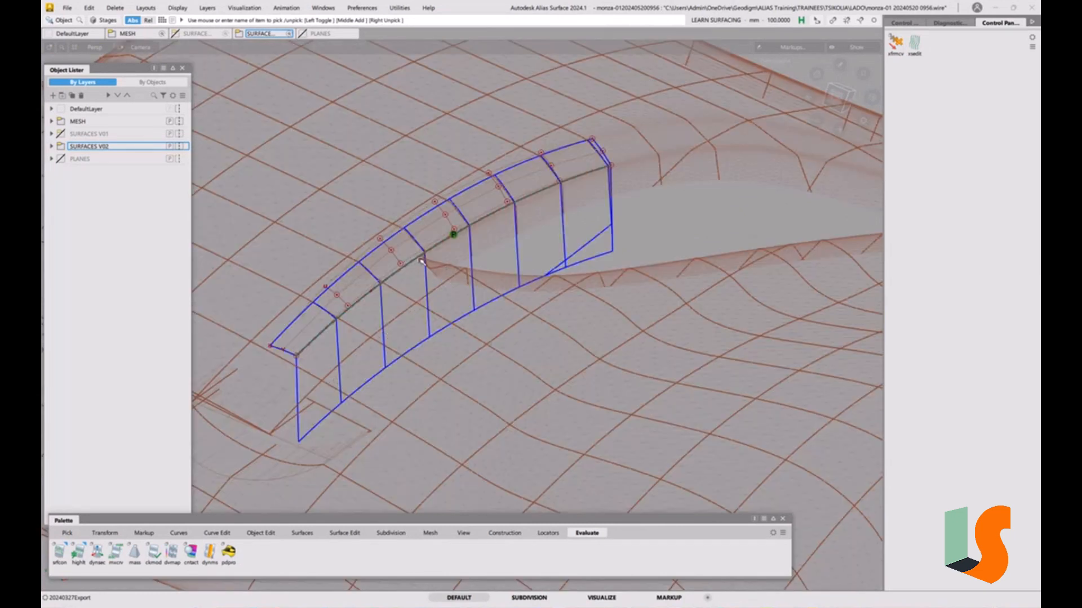
key("e")
left_click(296, 389)
right_click_drag(360, 316, 374, 372, "alt+shift")
middle_click_drag(489, 389, 492, 309, "alt+shift")
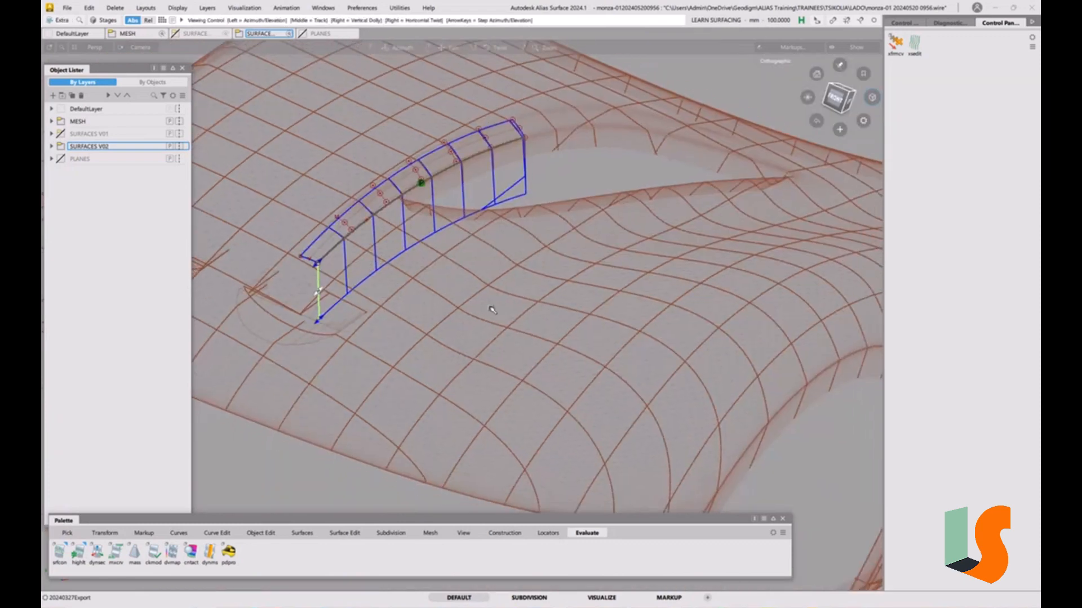
left_click_drag(394, 350, 451, 327, "alt+shift")
middle_click_drag(451, 327, 469, 316, "alt+shift")
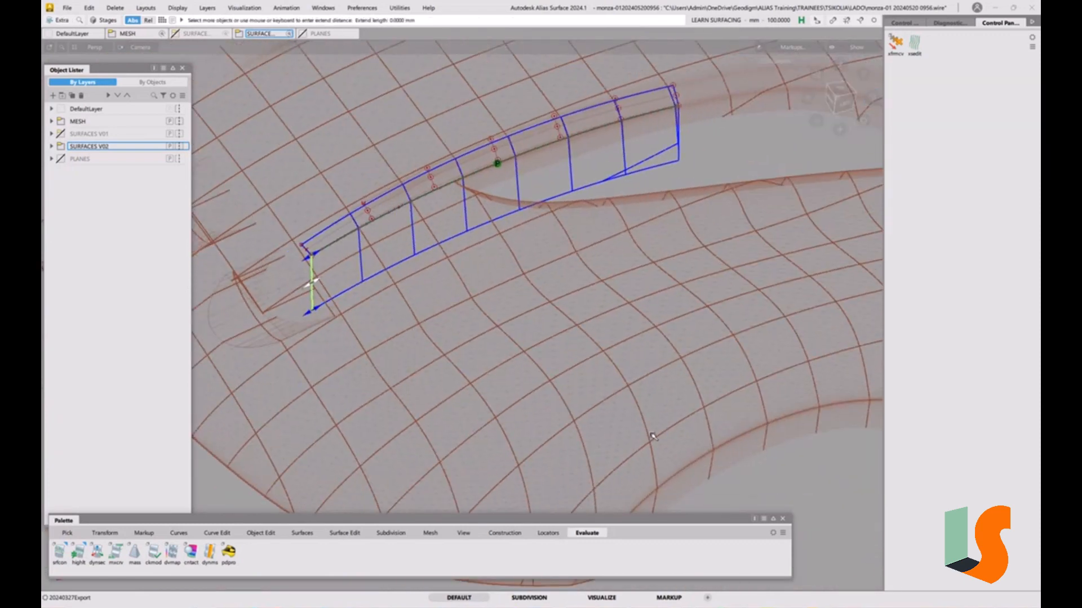
Step: Shorten the draft surface below the bonnet opening's upper edge by about 279 mm with Extend
left_click_drag(463, 427, 706, 247)
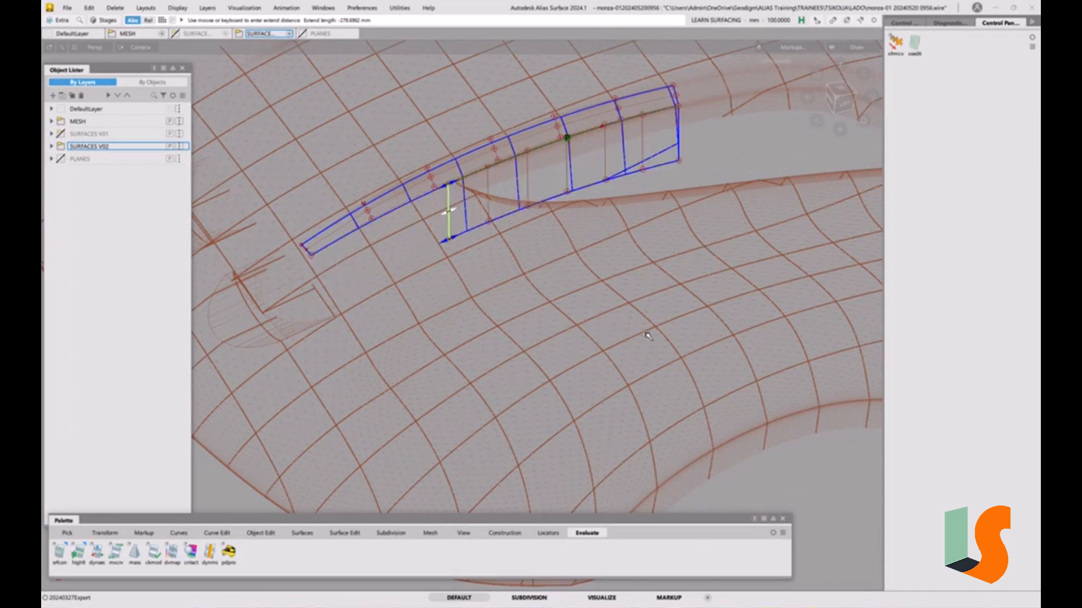
left_click_drag(558, 208, 571, 186, "alt+shift")
middle_click_drag(571, 186, 554, 222, "alt+shift")
left_click_drag(554, 222, 363, 282, "alt+shift")
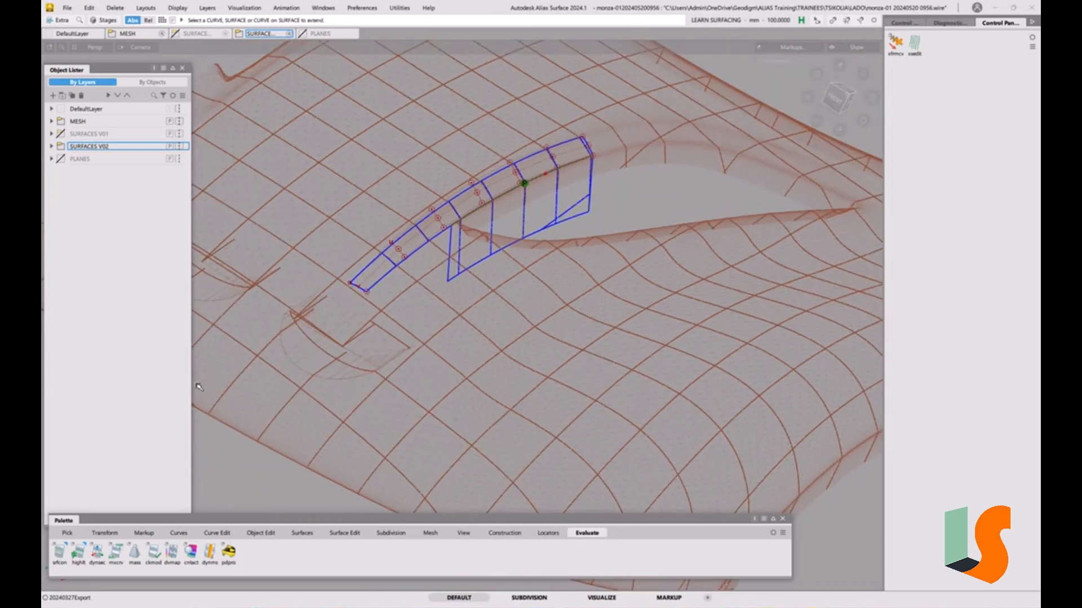
left_click_drag(305, 368, 490, 295, "alt+shift")
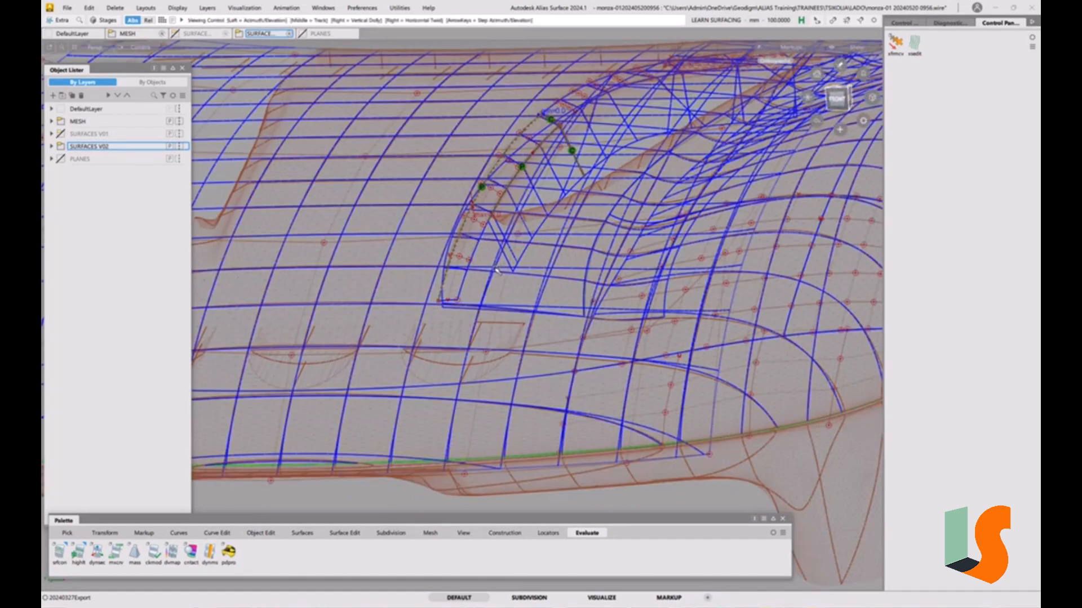
Step: Pick the narrow rail strip, the adjoining surface and the lower transition patch to examine how they meet
left_click_drag(497, 262, 526, 241, "alt+shift")
left_click_drag(432, 325, 415, 335, "ctrl+shift")
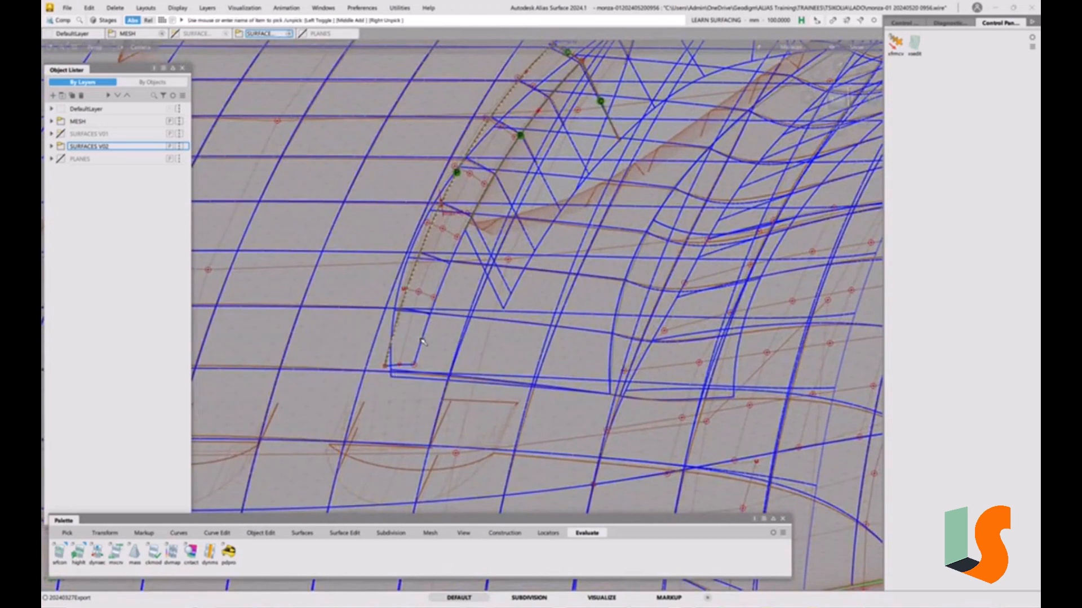
left_click(424, 341)
left_click(476, 385)
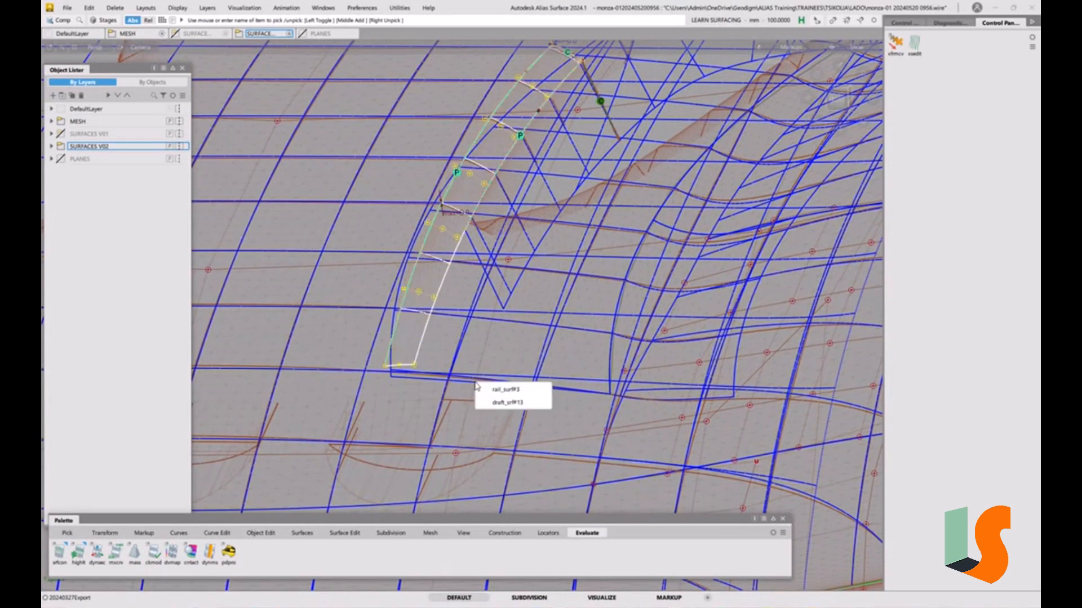
left_click(505, 397)
left_click_drag(509, 360, 466, 355, "alt+shift")
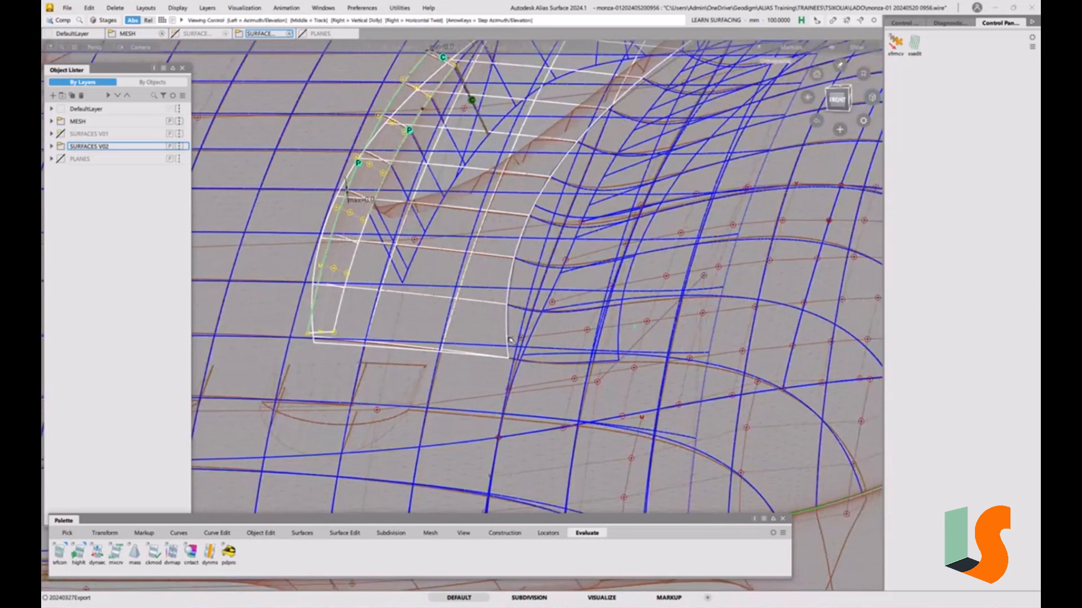
right_click_drag(534, 381, 521, 379, "alt+shift")
middle_click_drag(521, 379, 503, 369, "alt+shift")
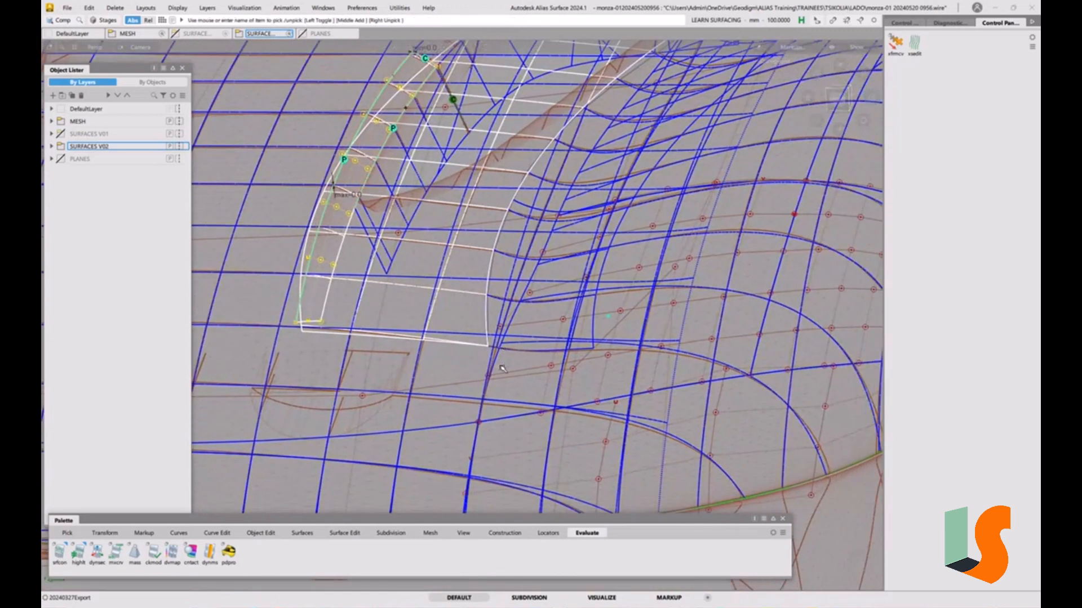
left_click(544, 353)
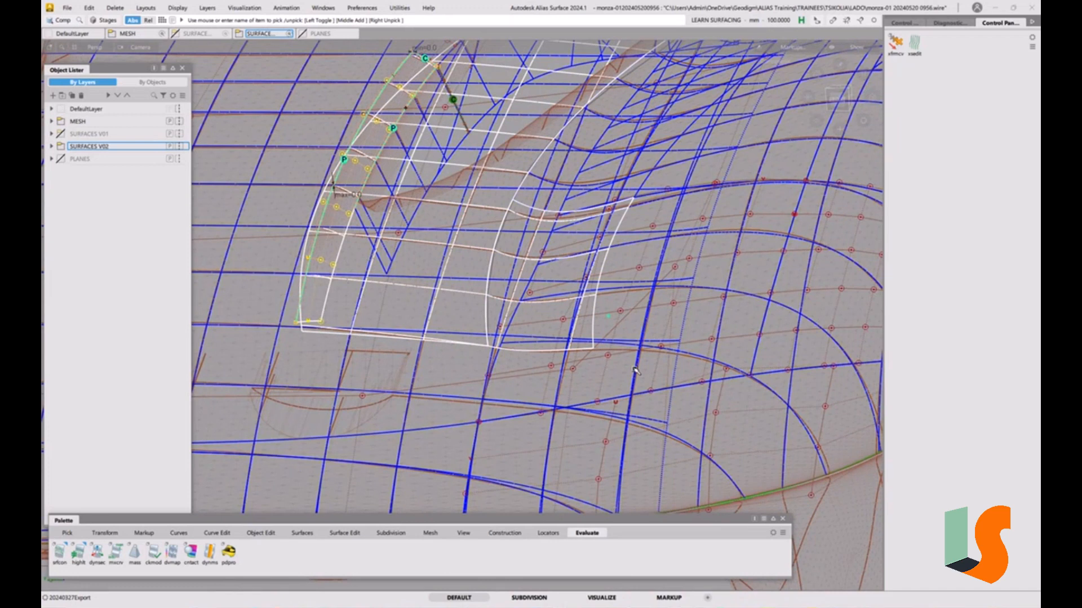
left_click_drag(658, 356, 650, 271, "alt+shift")
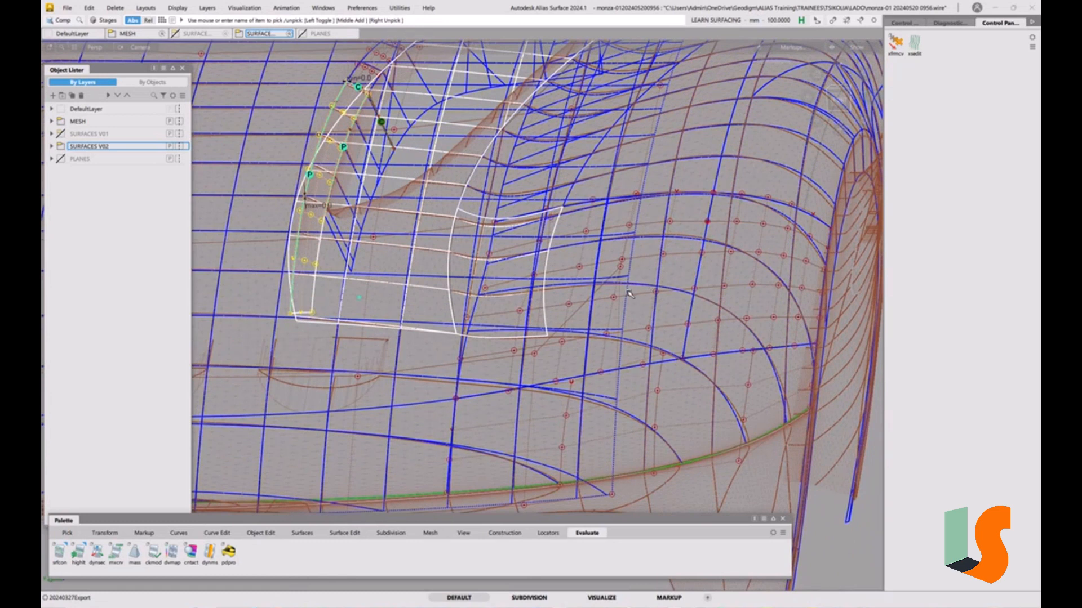
left_click_drag(630, 288, 407, 331, "alt+shift")
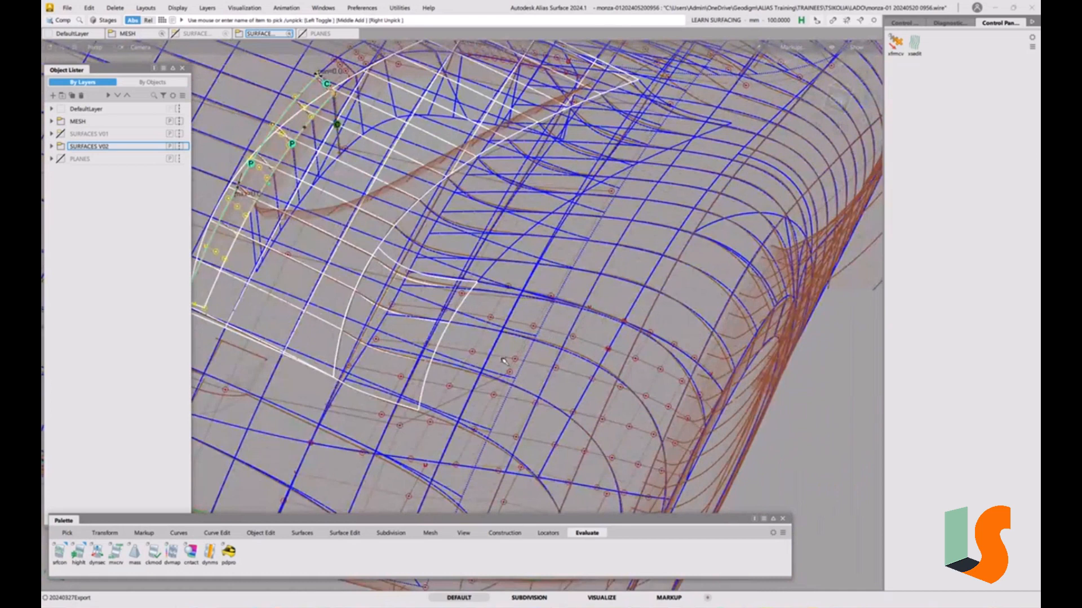
Step: Pick the upper transition patch and the neighbouring bonnet surfaces to examine them, and clear the selection
left_click(494, 271)
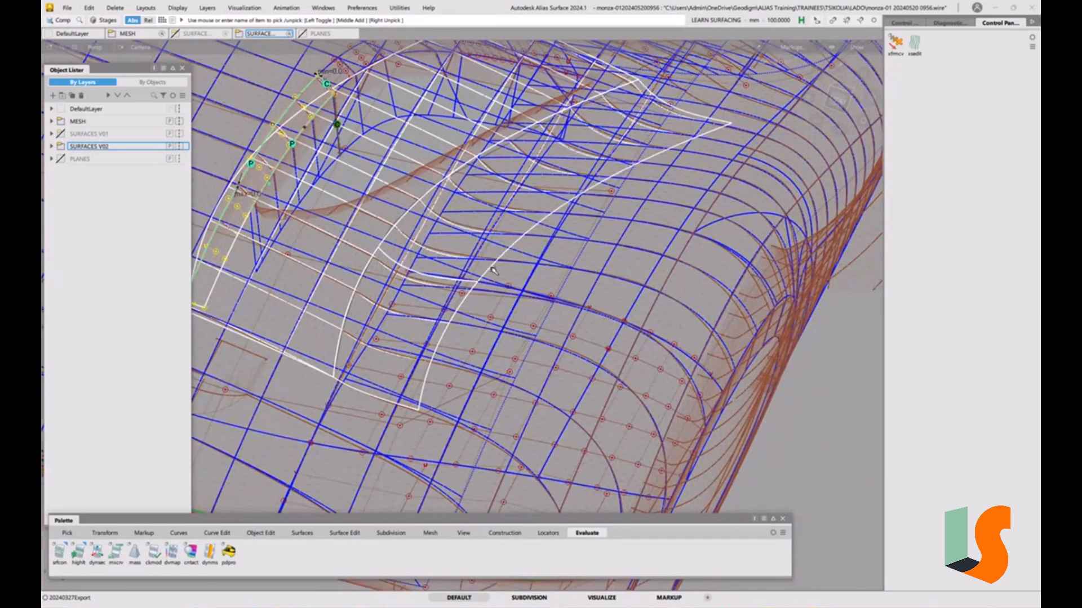
left_click(538, 280)
left_click(564, 282)
left_click(572, 296)
left_click(558, 321)
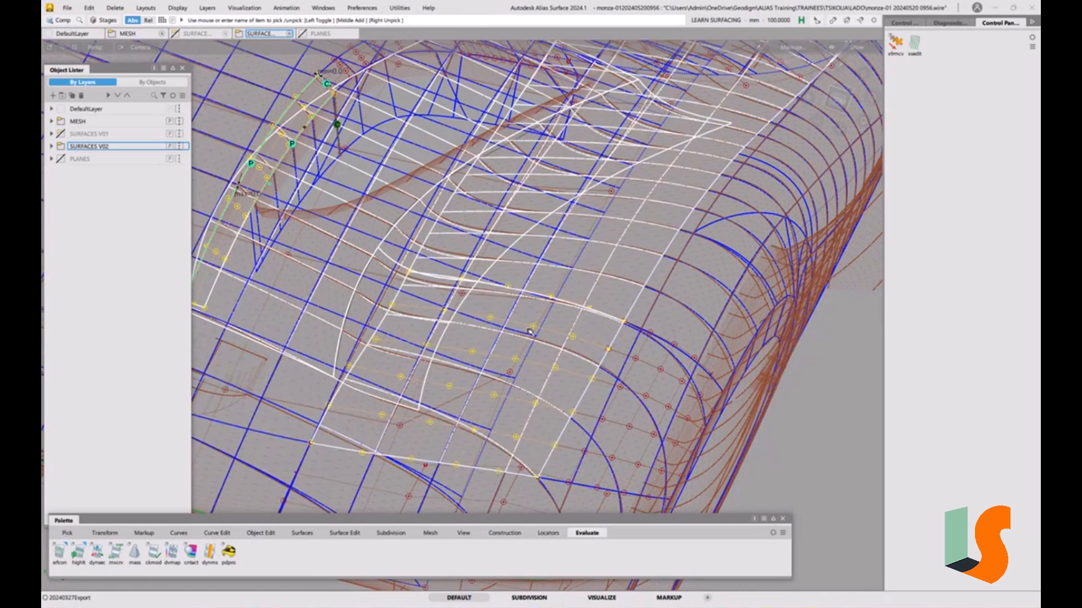
left_click_drag(530, 332, 558, 295, "alt+shift")
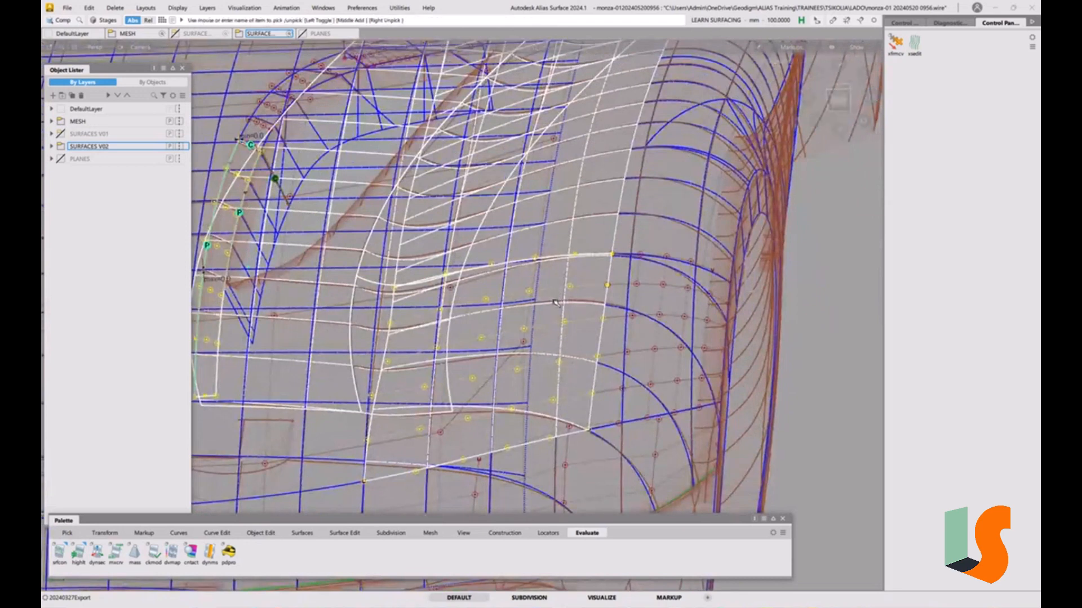
left_click_drag(567, 339, 555, 358, "ctrl+shift")
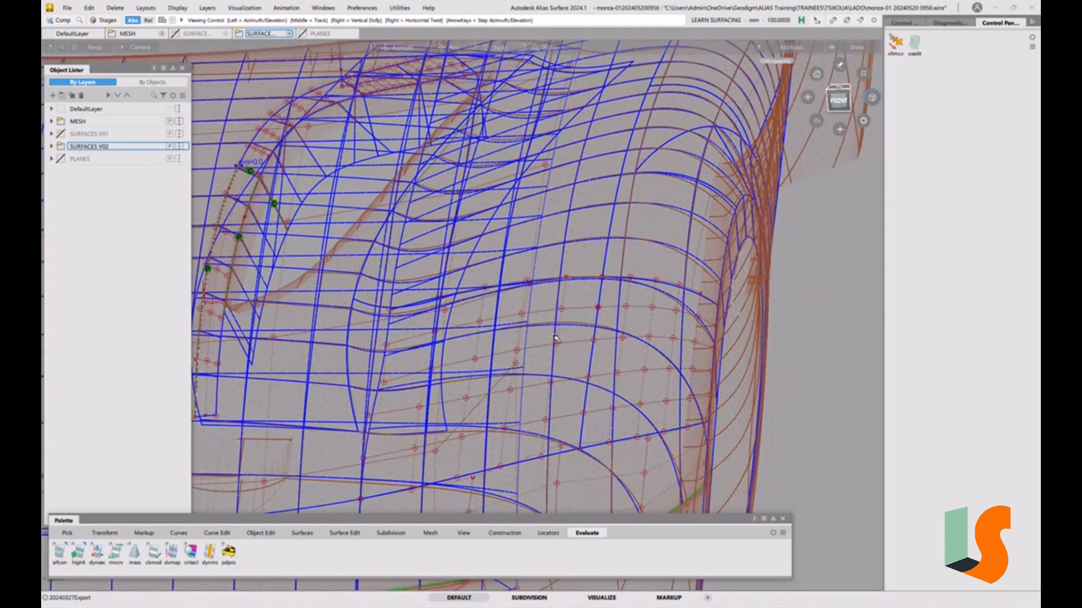
Step: Turn off the control point display on the surfaces
left_click(183, 10)
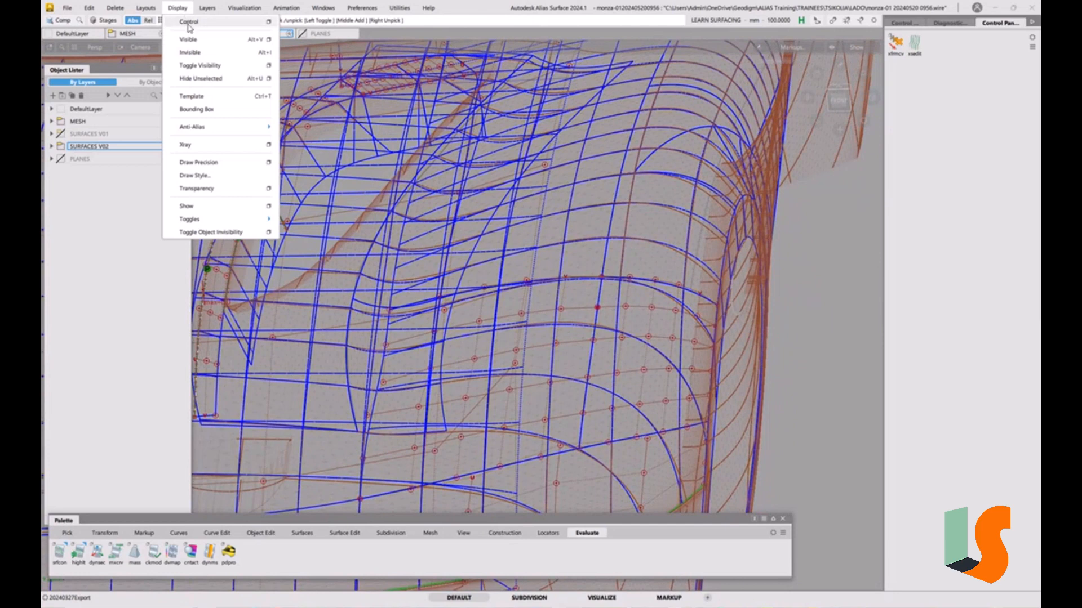
left_click(189, 24)
left_click_drag(479, 329, 504, 339, "alt+shift")
middle_click_drag(526, 340, 519, 361, "alt+shift")
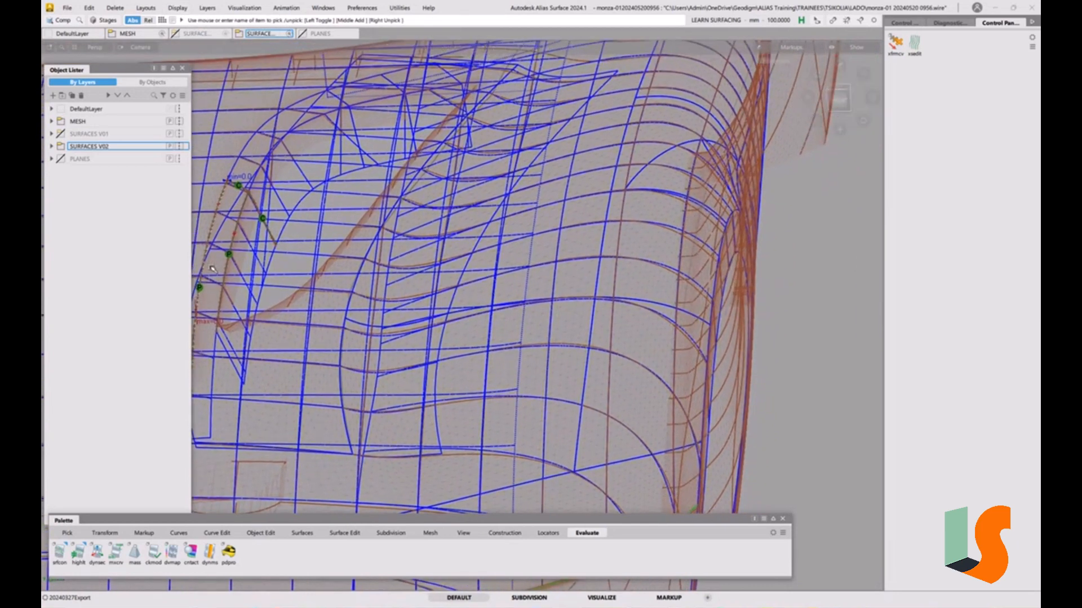
Step: Create a new layer in the SURFACES V02 folder and place it directly below the curves 02#2 layer
left_click(52, 147)
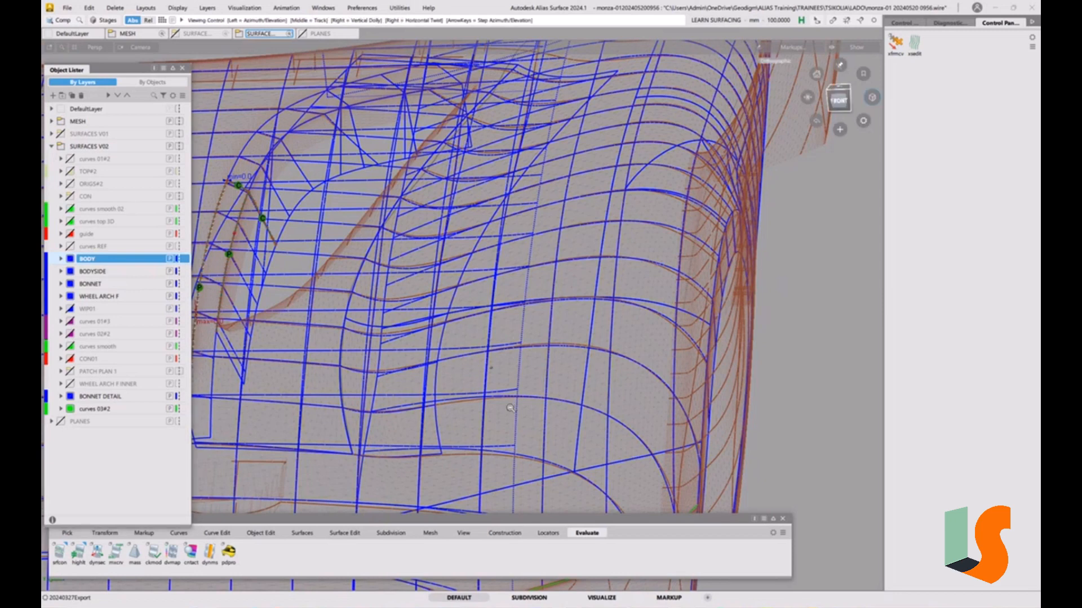
left_click_drag(511, 406, 491, 411, "alt+shift")
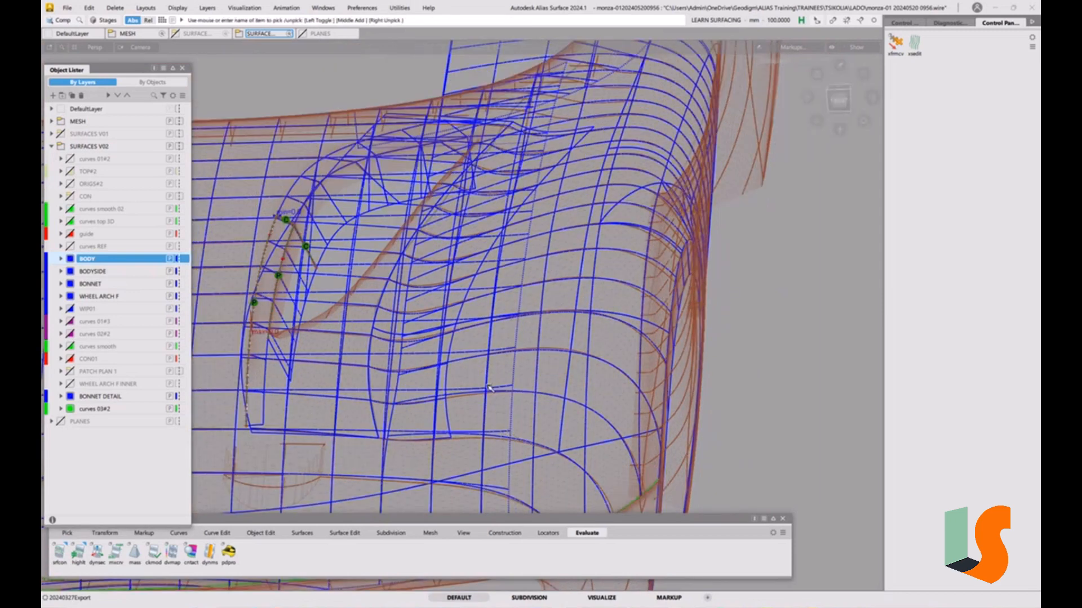
left_click_drag(498, 445, 469, 430, "alt+shift")
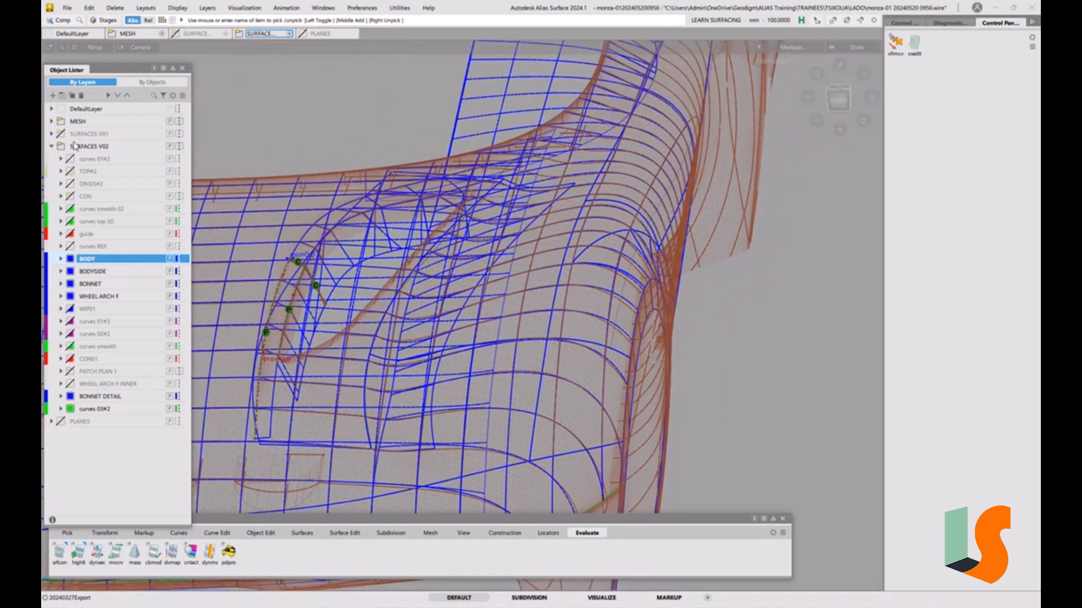
right_click(89, 149)
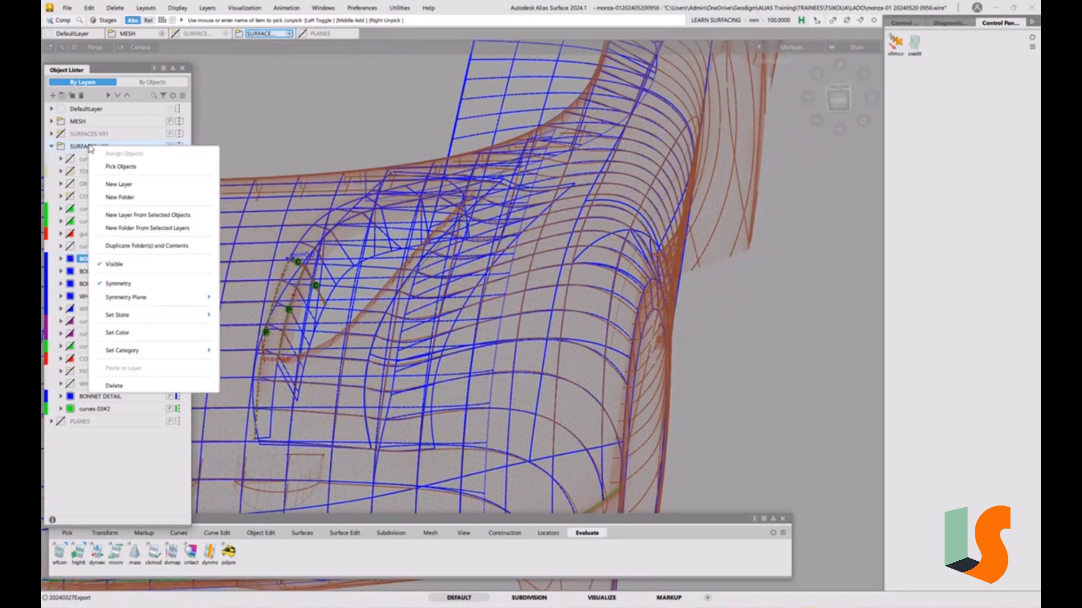
left_click(120, 185)
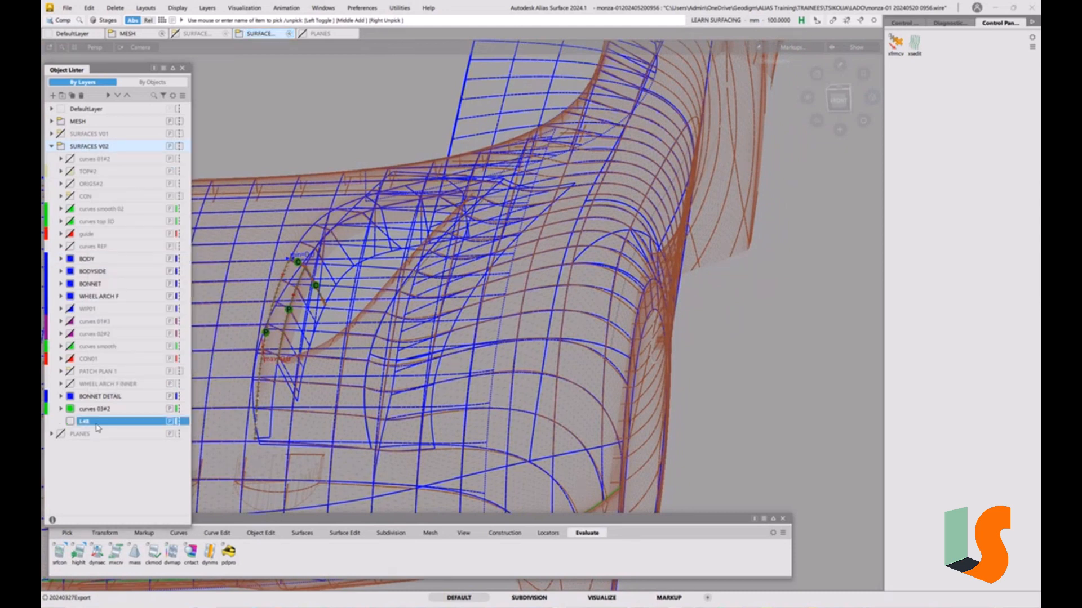
left_click_drag(90, 424, 98, 348)
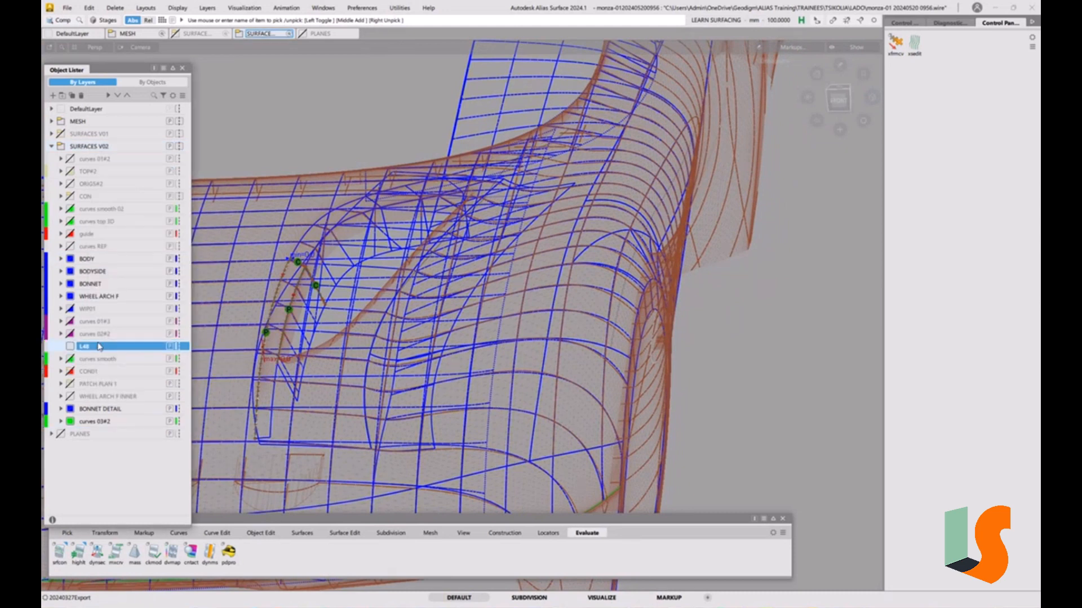
Step: Rename the new layer as curves and give it a purple colour
double_click(84, 347)
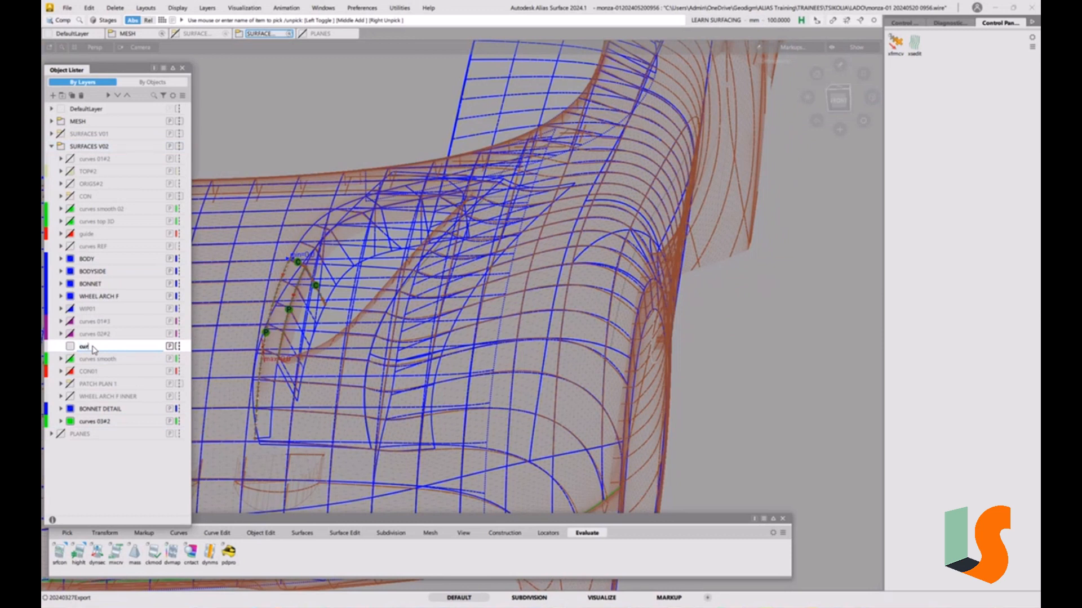
key("Return")
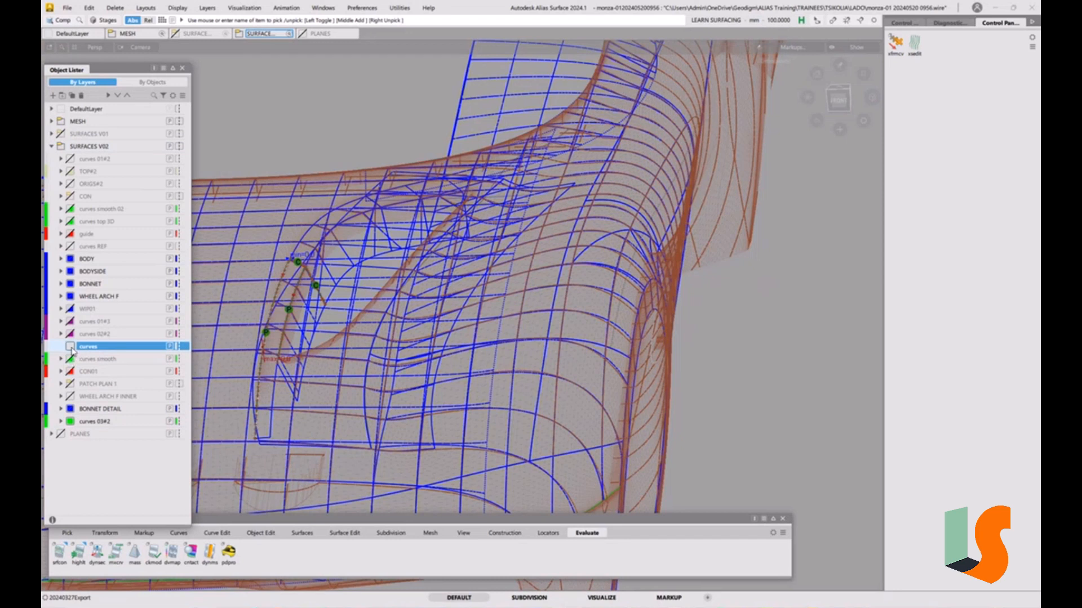
left_click(70, 348)
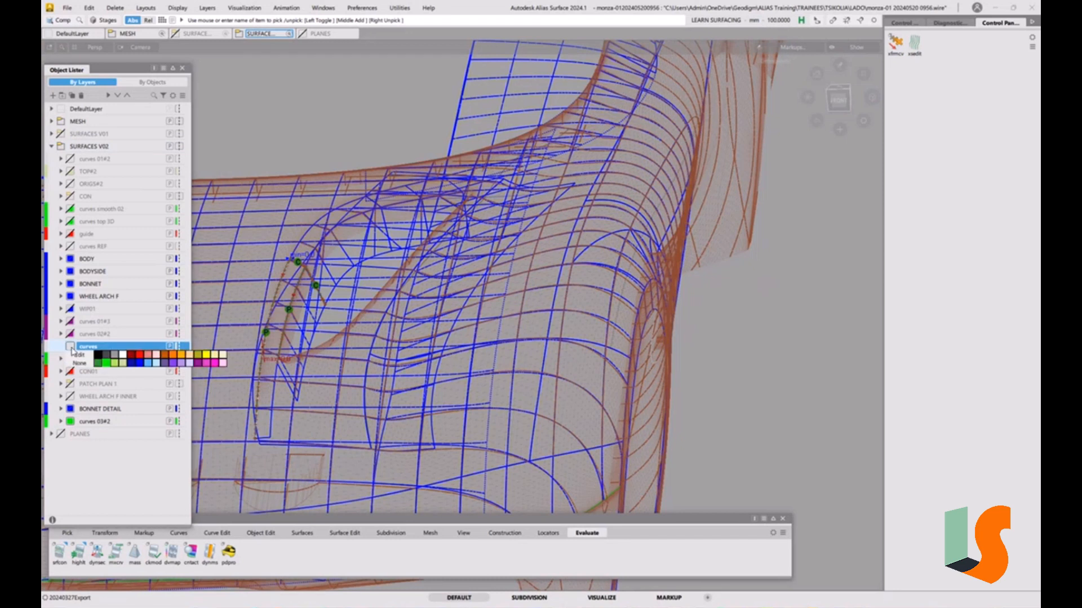
left_click(203, 364)
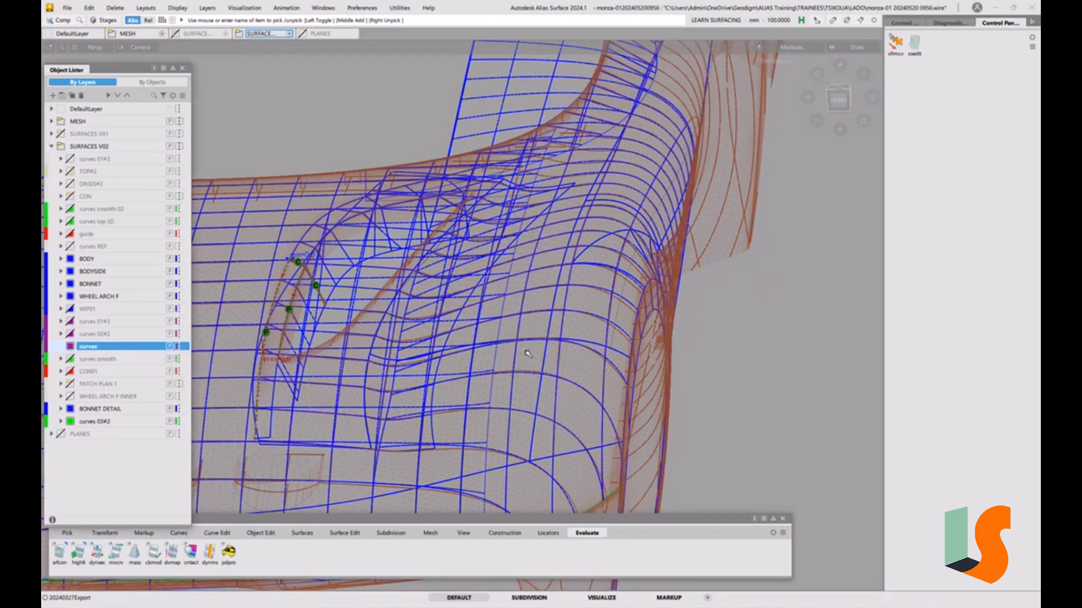
Step: Start the edit point curve tool with curve degree 1 and uniform knot spacing
scroll(509, 413, "up", 2)
scroll(495, 362, "up", 5)
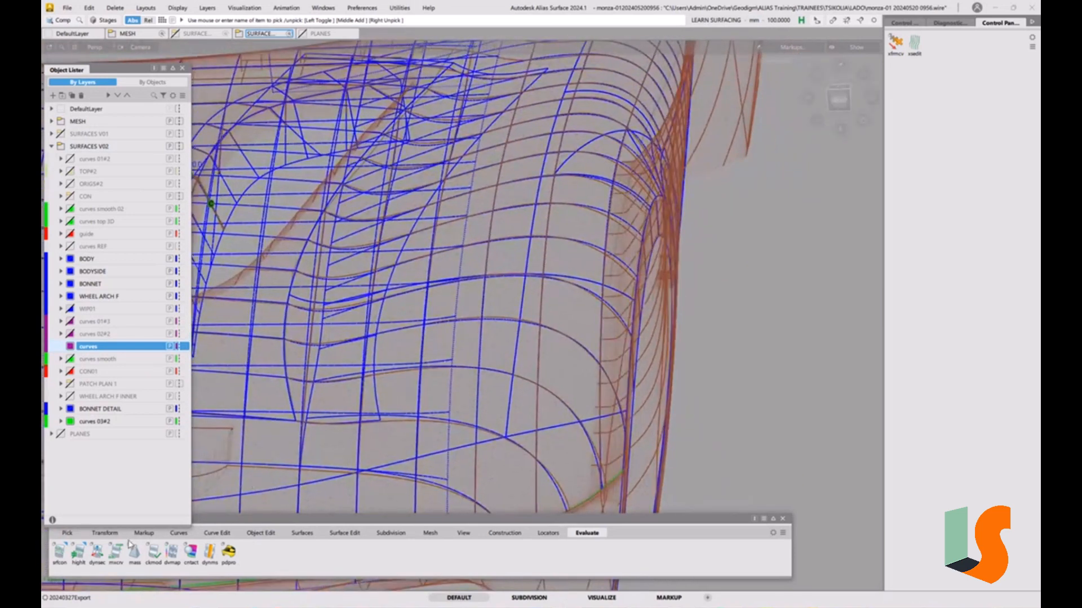
left_click(178, 533)
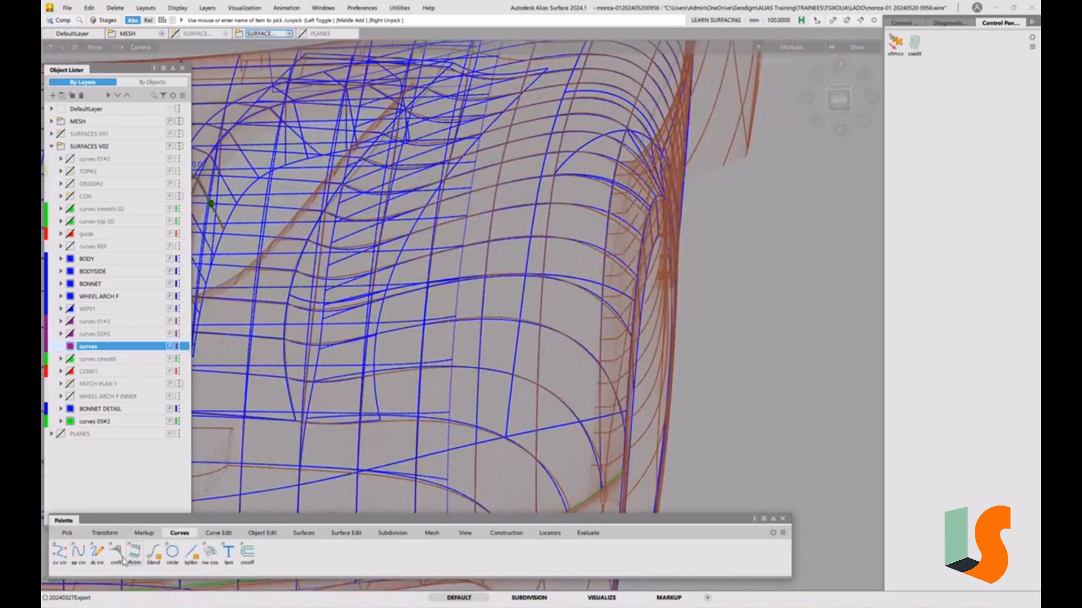
double_click(79, 558)
left_click(542, 271)
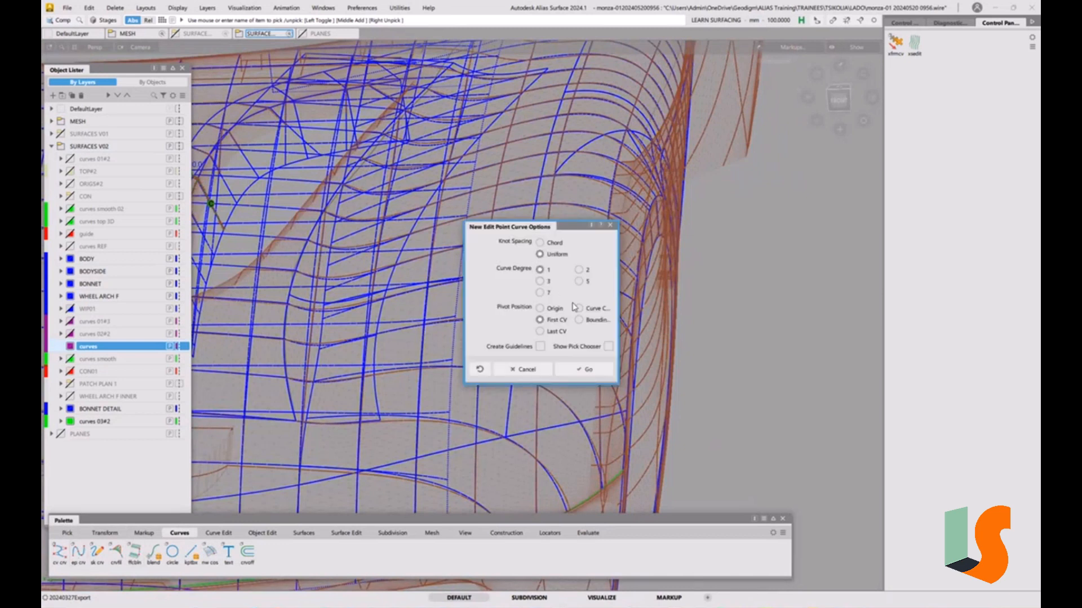
left_click(588, 369)
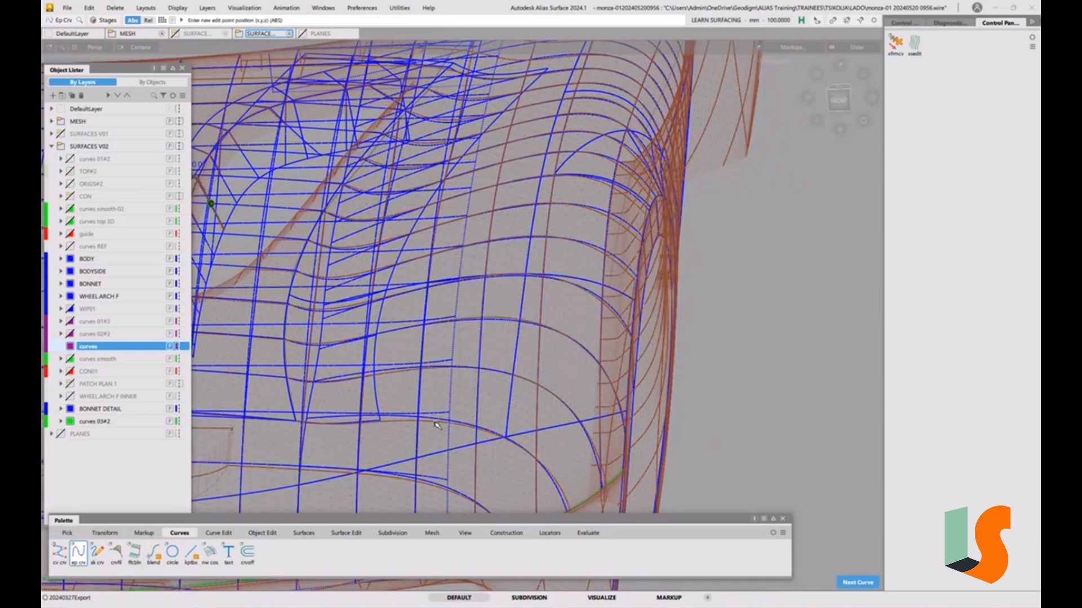
Step: Draw a six-point edit point curve upward across the bonnet surface, beside the outer edge of the lower transition patch
right_click_drag(433, 428, 435, 451, "alt+shift")
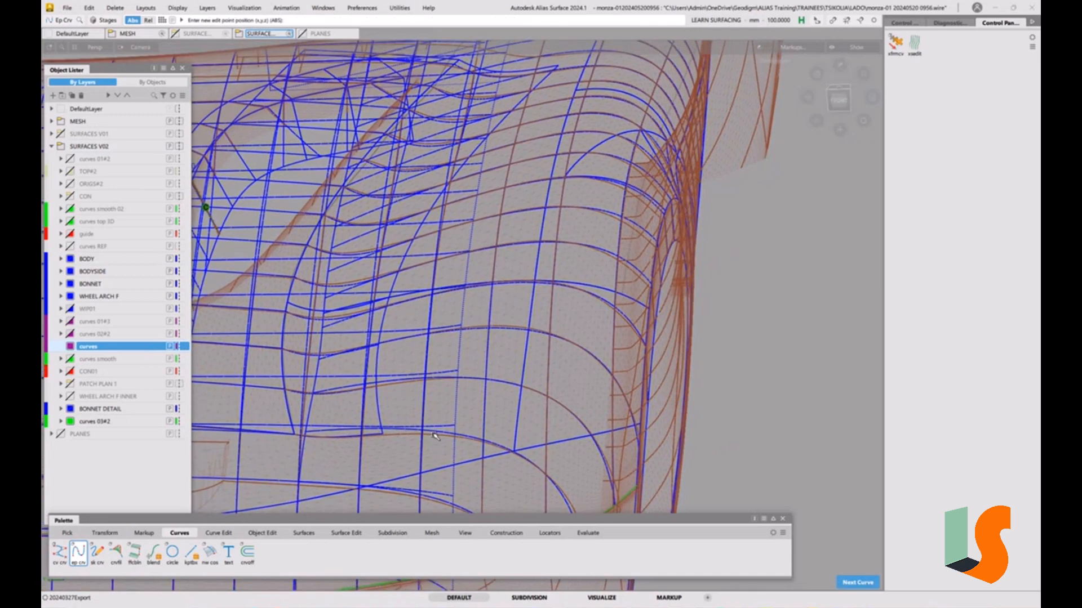
left_click(434, 436)
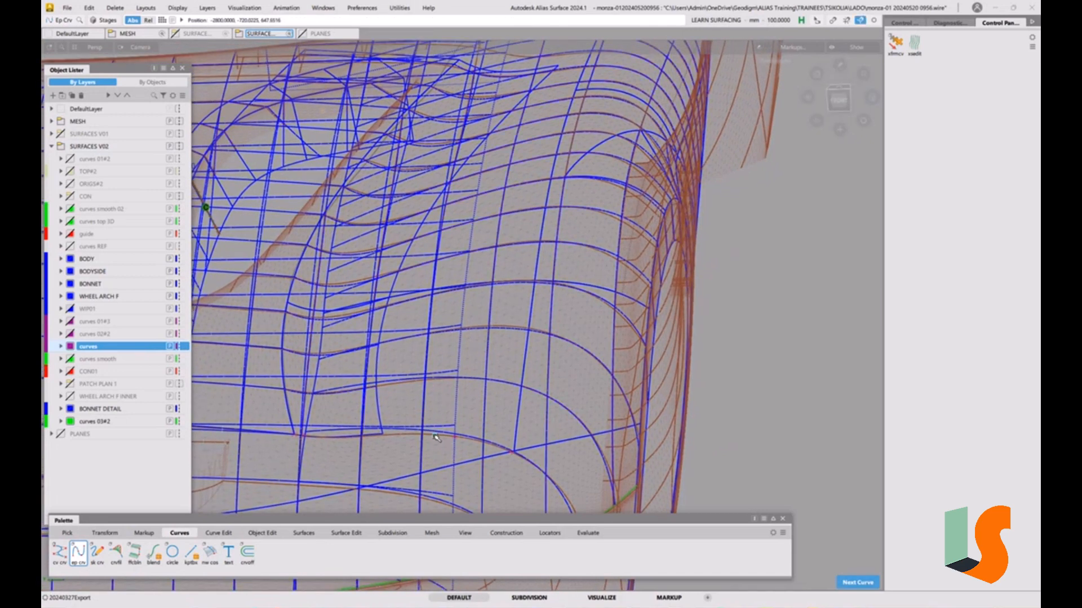
left_click(431, 381)
left_click(438, 335)
left_click_drag(439, 294, 426, 295)
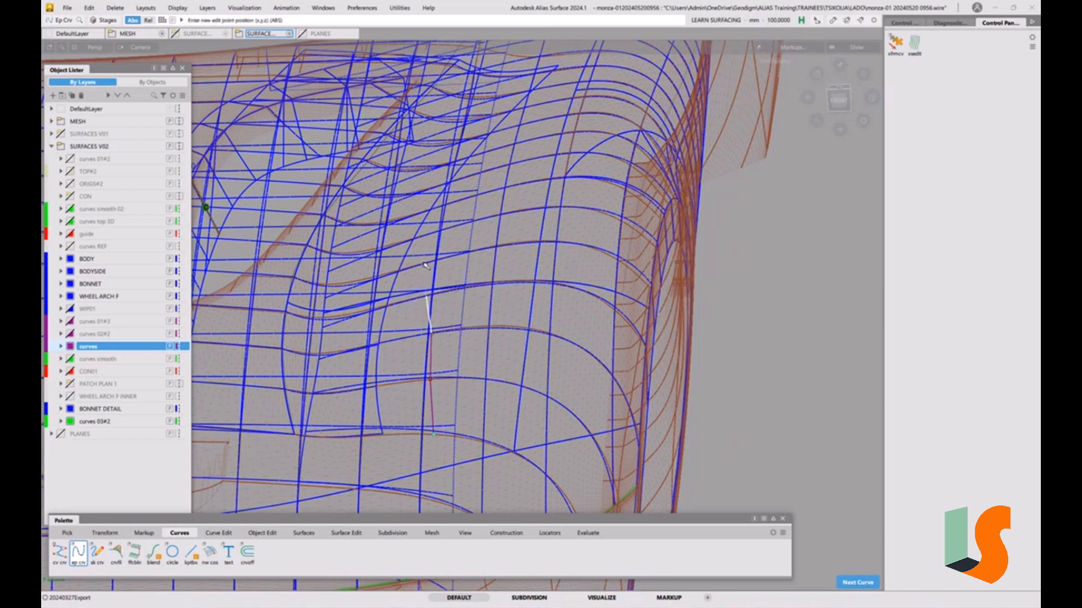
left_click(425, 264)
left_click(427, 235)
Step: Pick the new curve together with the lower and upper transition patches, and hide everything else
left_click_drag(465, 349, 489, 363, "ctrl+shift")
left_click(430, 360)
left_click_drag(396, 342, 384, 352, "ctrl+shift")
left_click(380, 357)
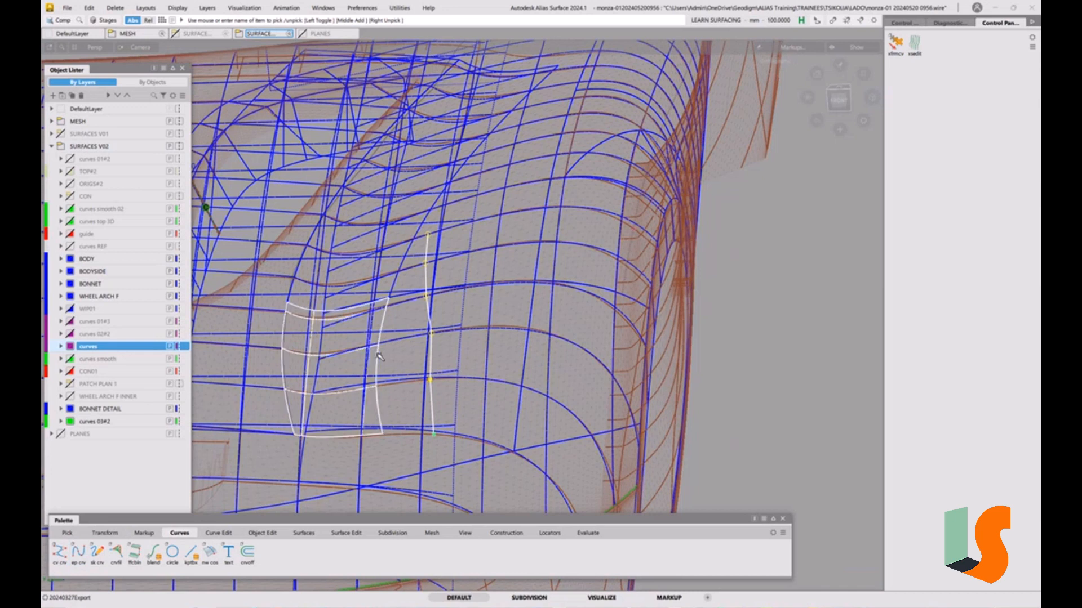
left_click(396, 282)
key("alt+h")
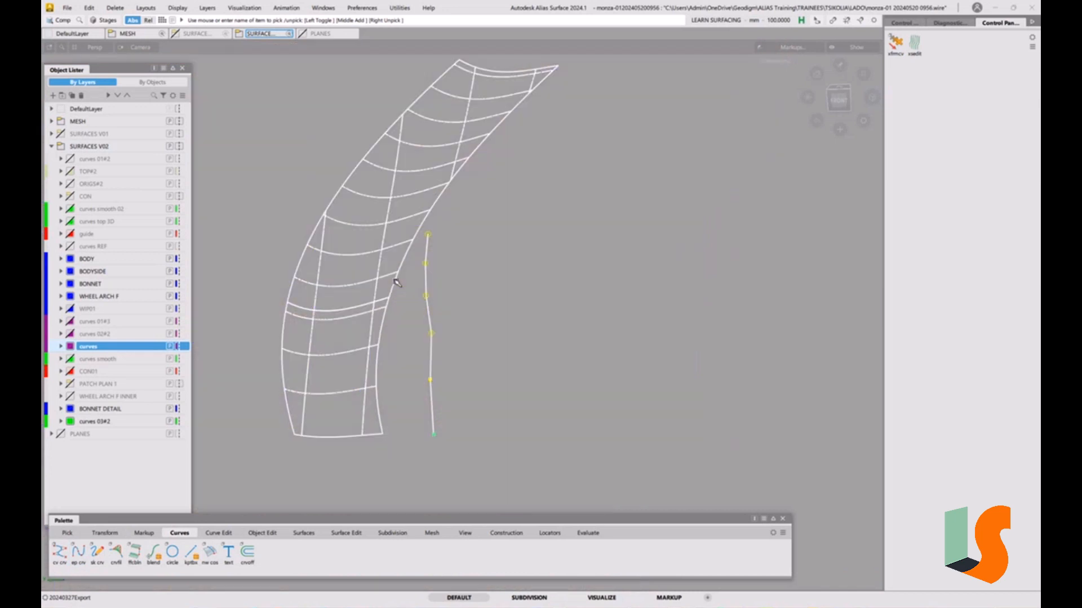
Step: In the top view, pick the lower and upper transition patches and display their control vertices and hulls
left_click(843, 88)
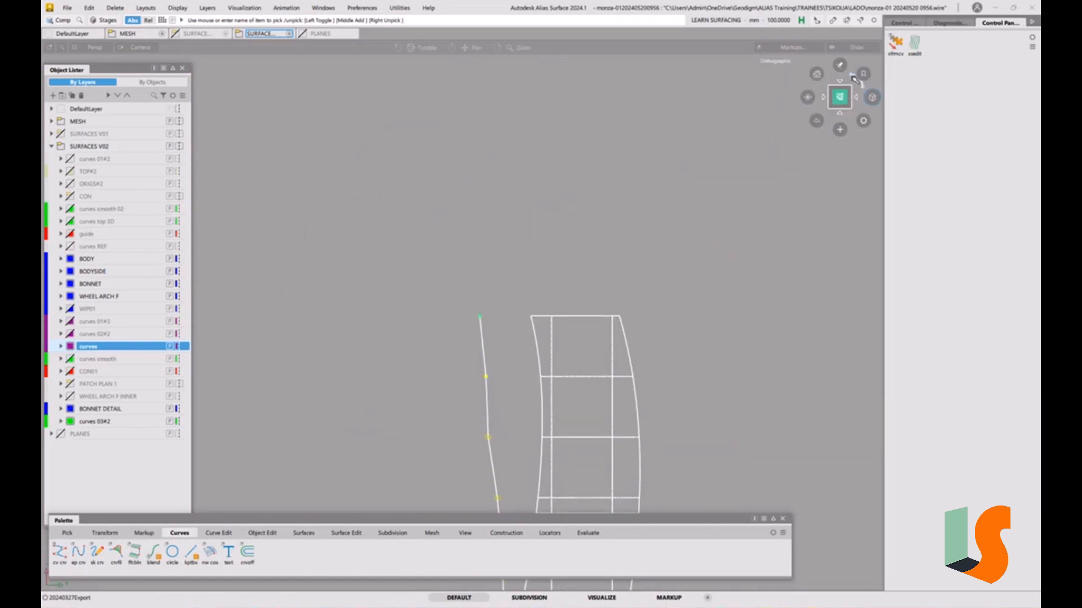
left_click(856, 80)
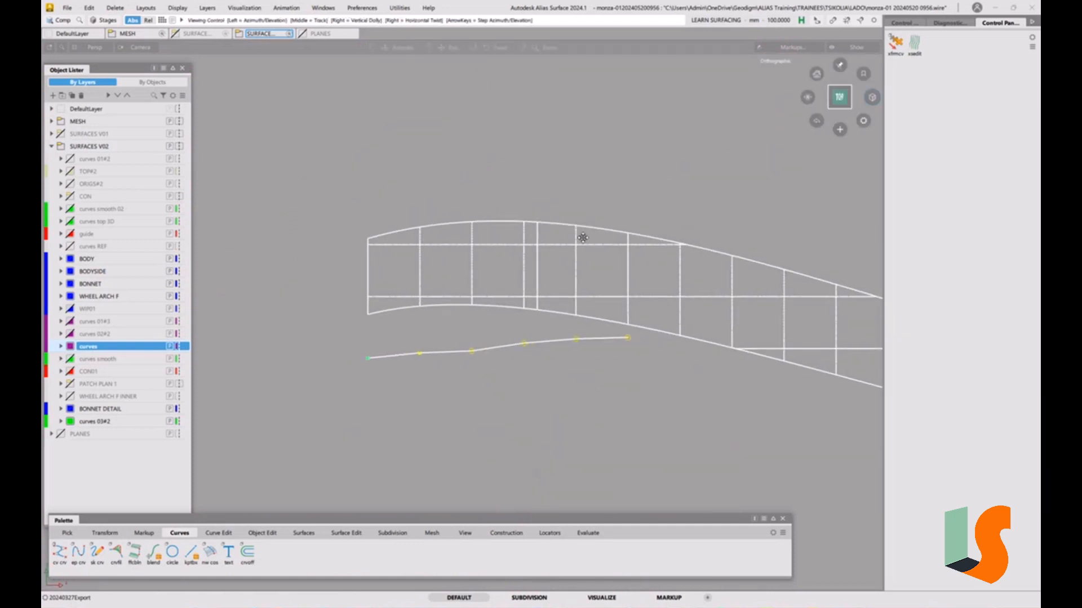
middle_click_drag(583, 237, 551, 236, "alt+shift")
right_click_drag(552, 288, 606, 366, "alt+shift")
middle_click_drag(606, 366, 538, 354, "alt+shift")
left_click(466, 370)
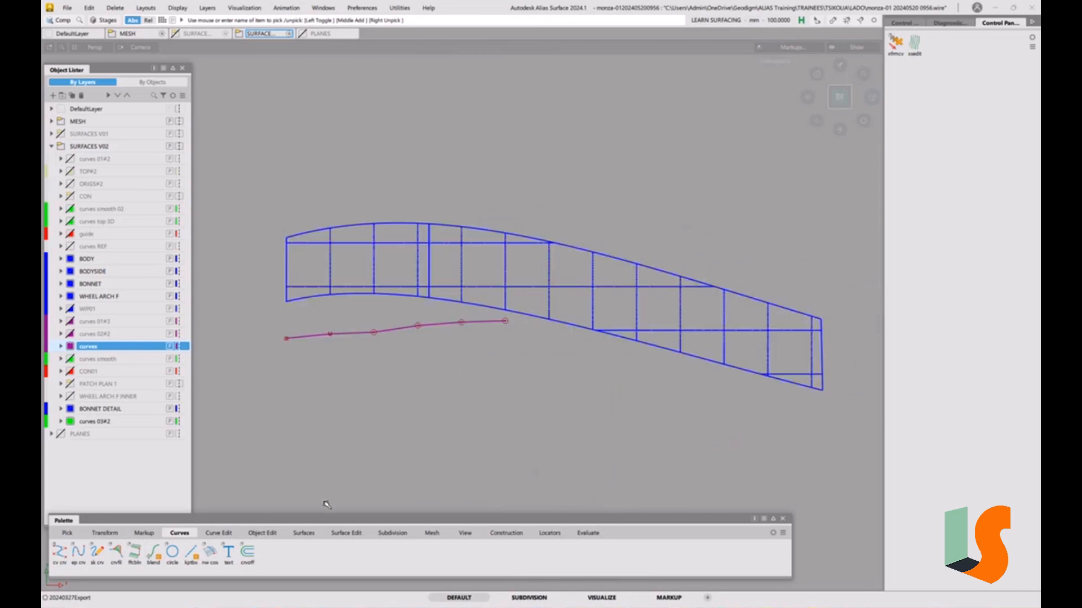
left_click(430, 279)
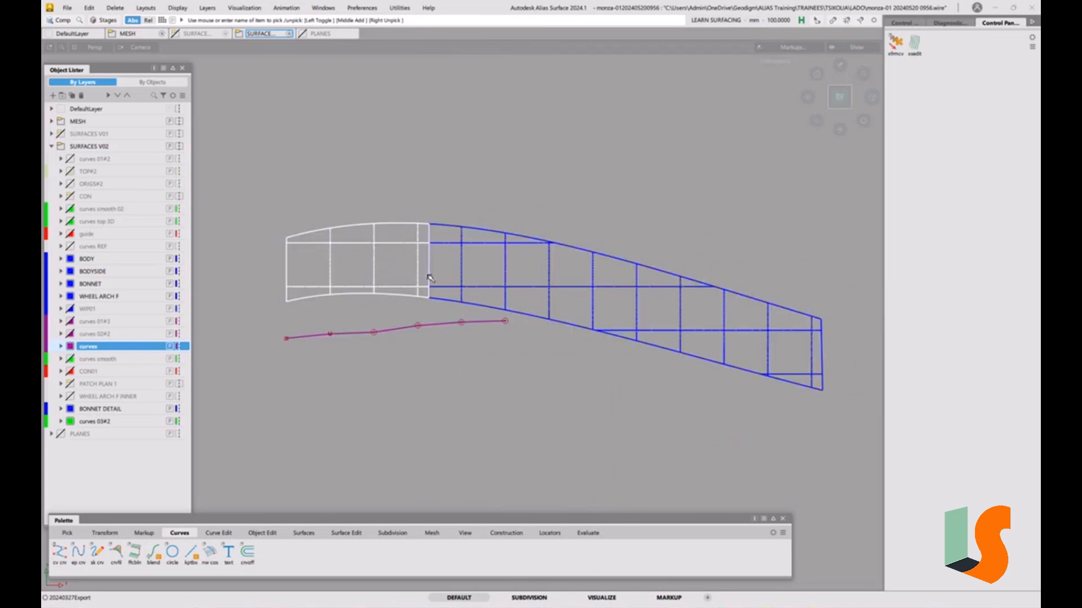
left_click(544, 230)
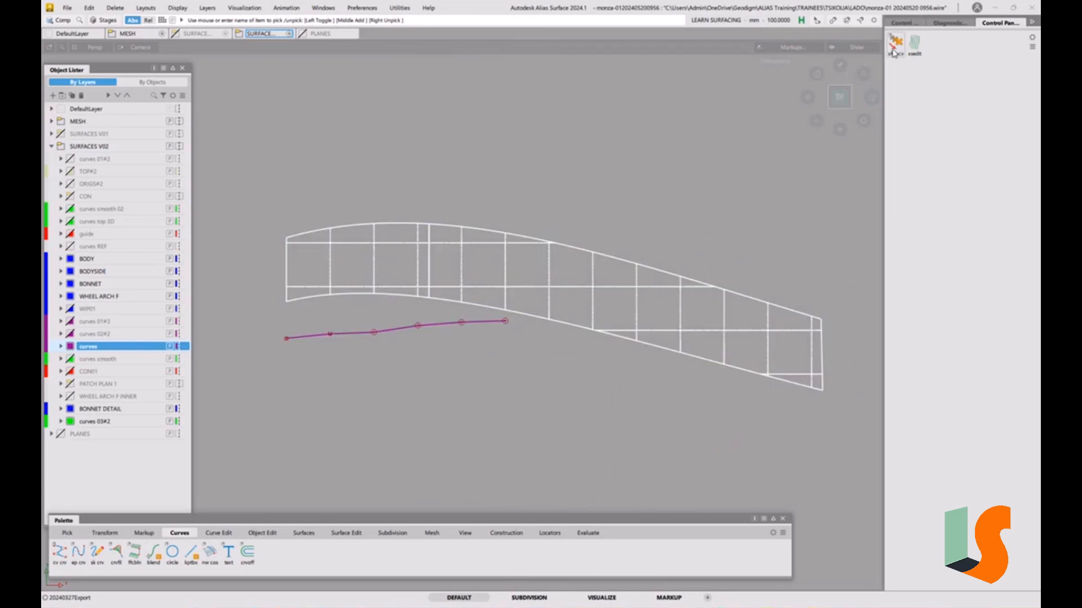
left_click(904, 22)
left_click(925, 155)
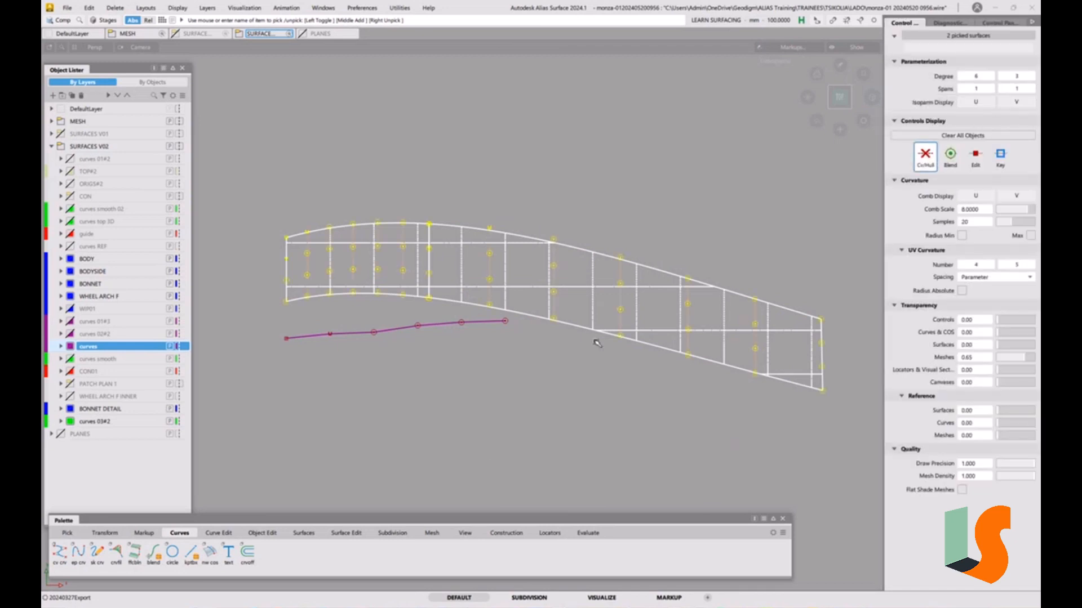
left_click(550, 370)
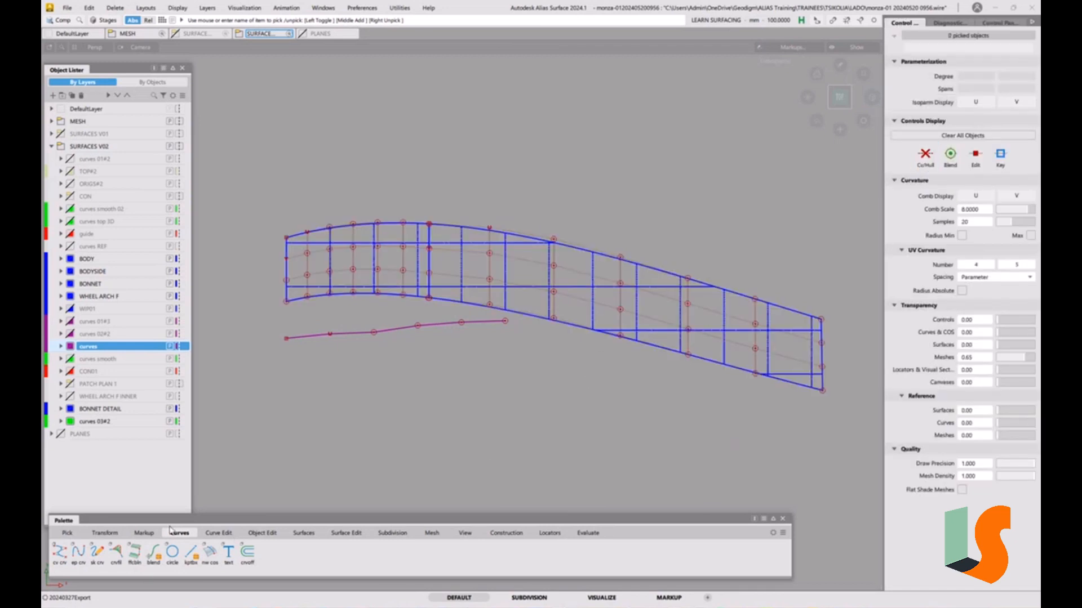
Step: Duplicate the guide-side edges of both transition patches as curves, using the No rebuild type
left_click(218, 533)
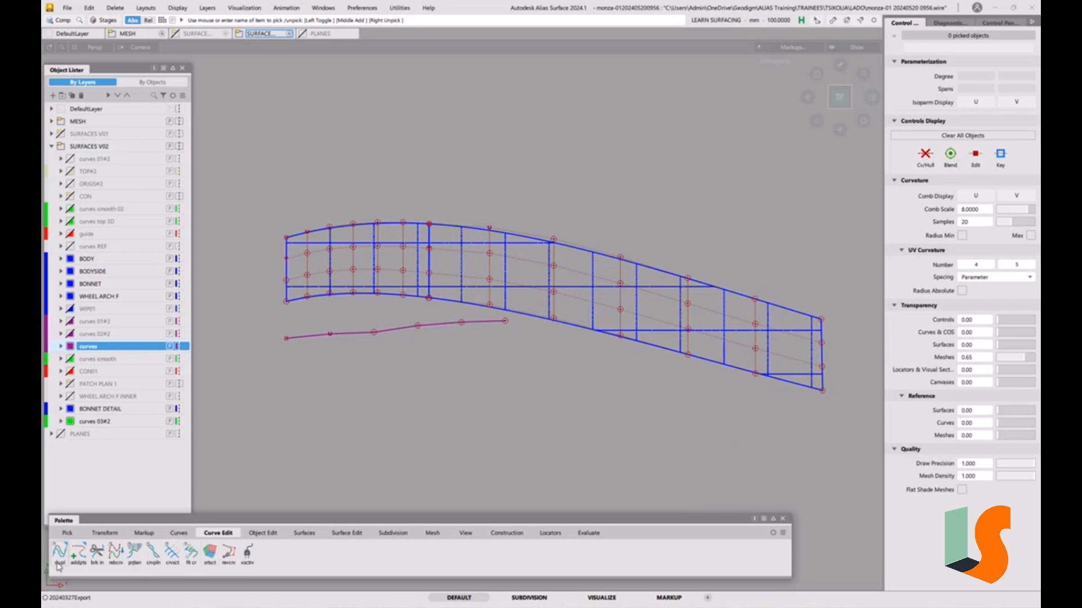
double_click(58, 567)
left_click(361, 295)
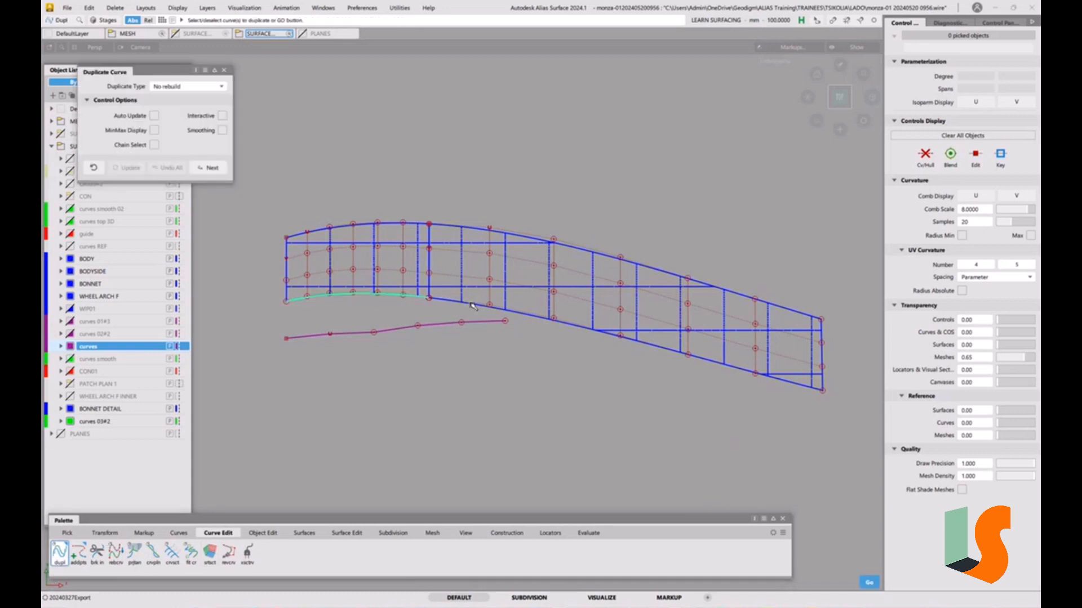
left_click(471, 303)
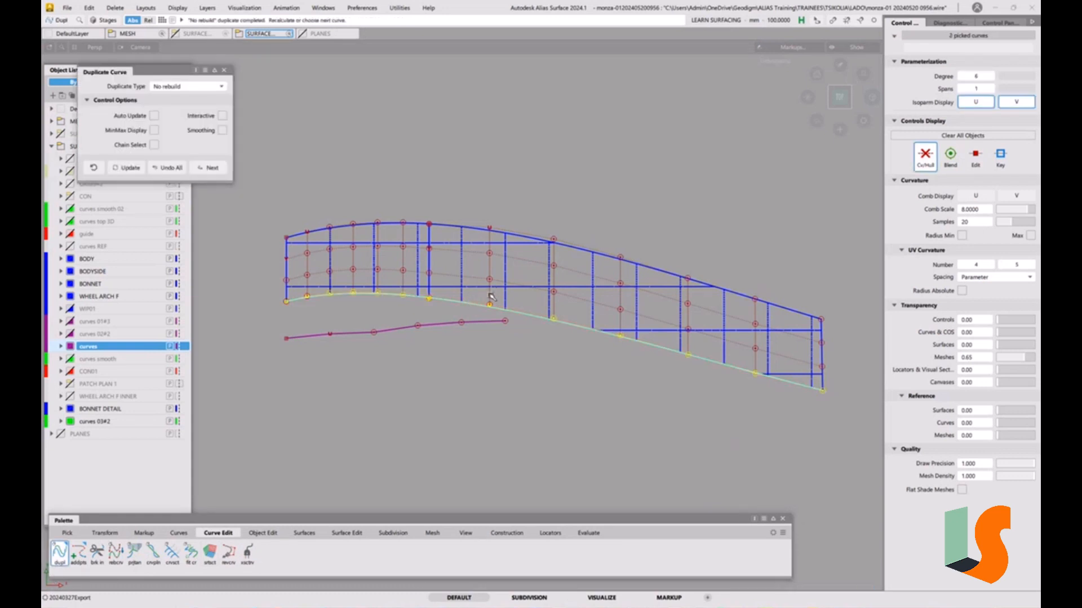
left_click_drag(512, 435, 608, 364, "ctrl+shift")
Step: Place the pivot at the far end of the upper patch's duplicated curve and scale it non-proportionally until its near end meets the guide curve
left_click(545, 320)
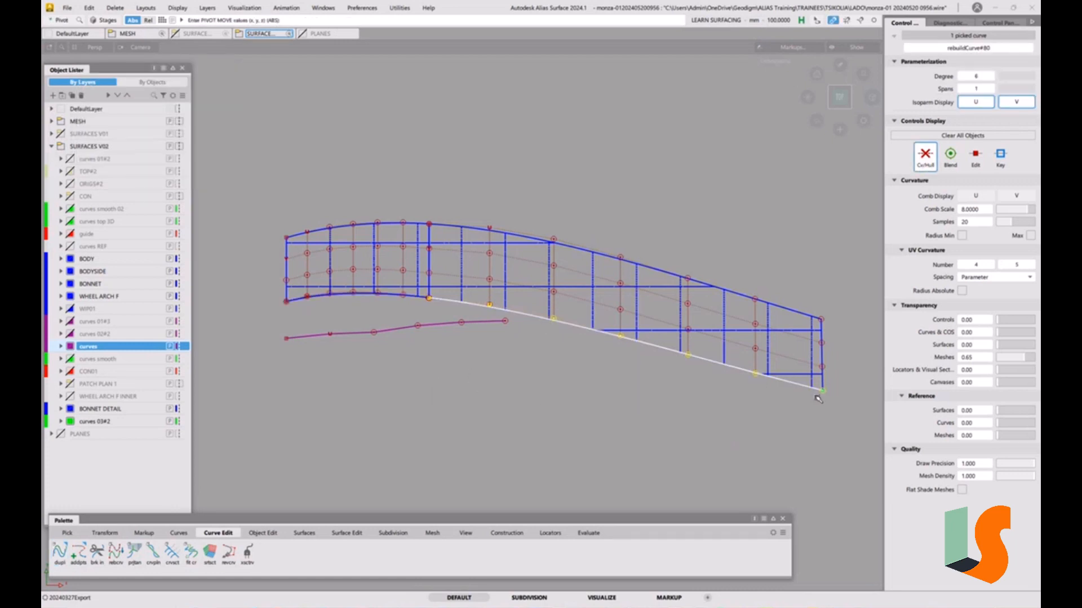
left_click_drag(563, 396, 533, 396, "ctrl+shift")
middle_click_drag(536, 369, 535, 465)
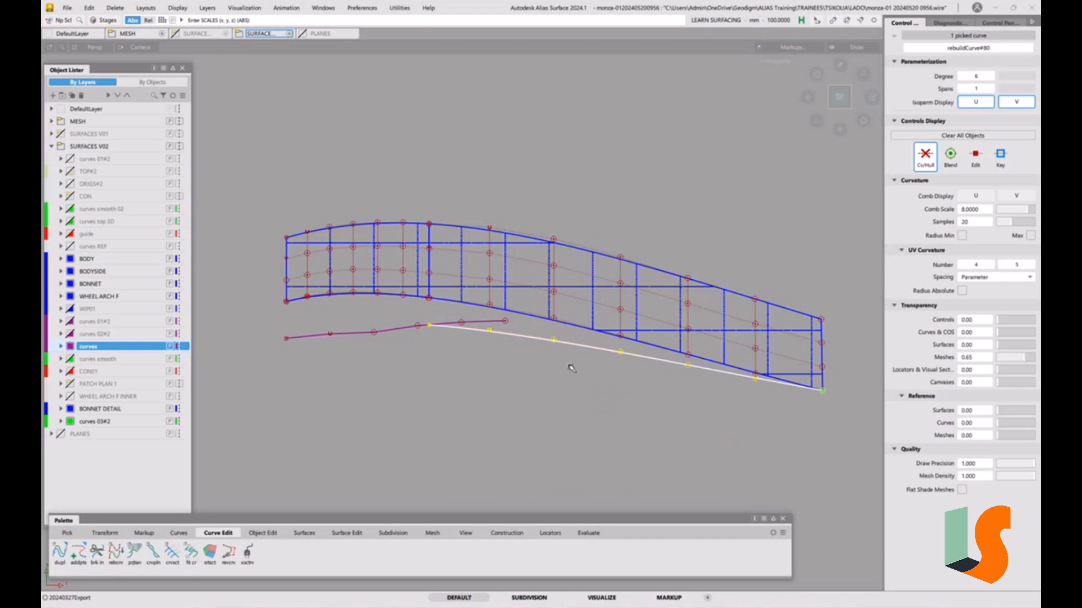
Step: Set the scaled curve's degree to 4 in the Parameterization Editor
key("ctrl+p")
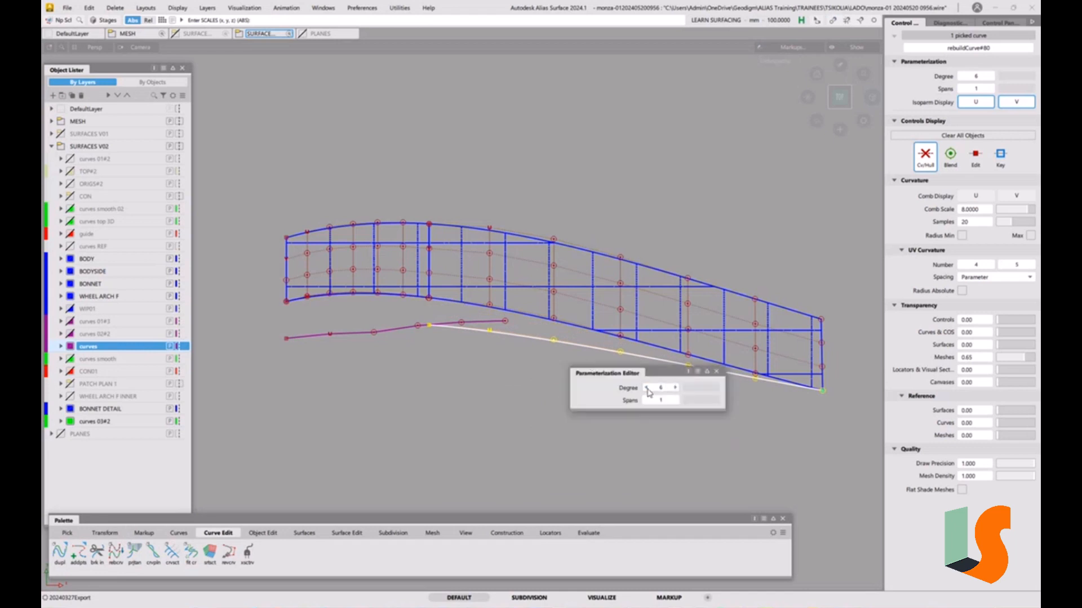
left_click(646, 388)
key("ctrl+p")
left_click_drag(637, 382, 651, 416, "ctrl+shift")
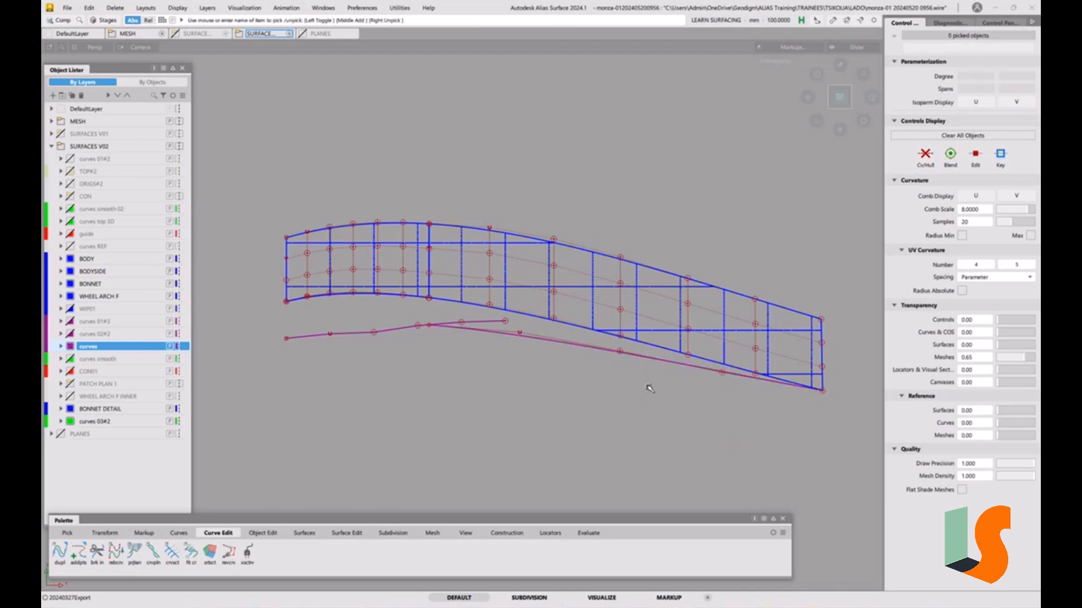
Step: Move the scaled curve's three inner CVs in Y toward the patches to bow the curve smoothly
right_click(614, 365)
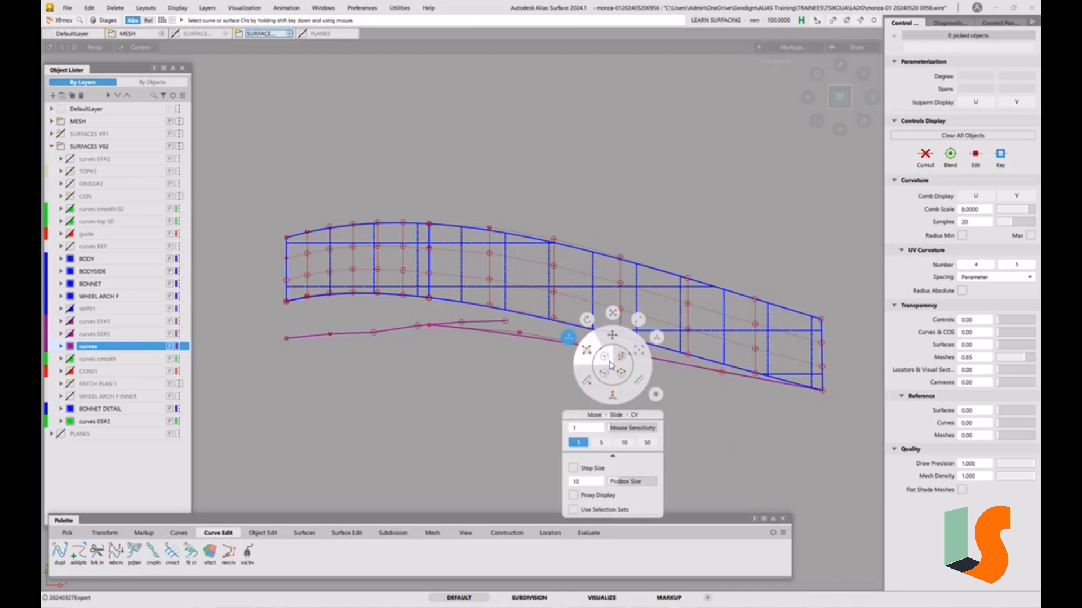
left_click(612, 341)
left_click(619, 352, "shift")
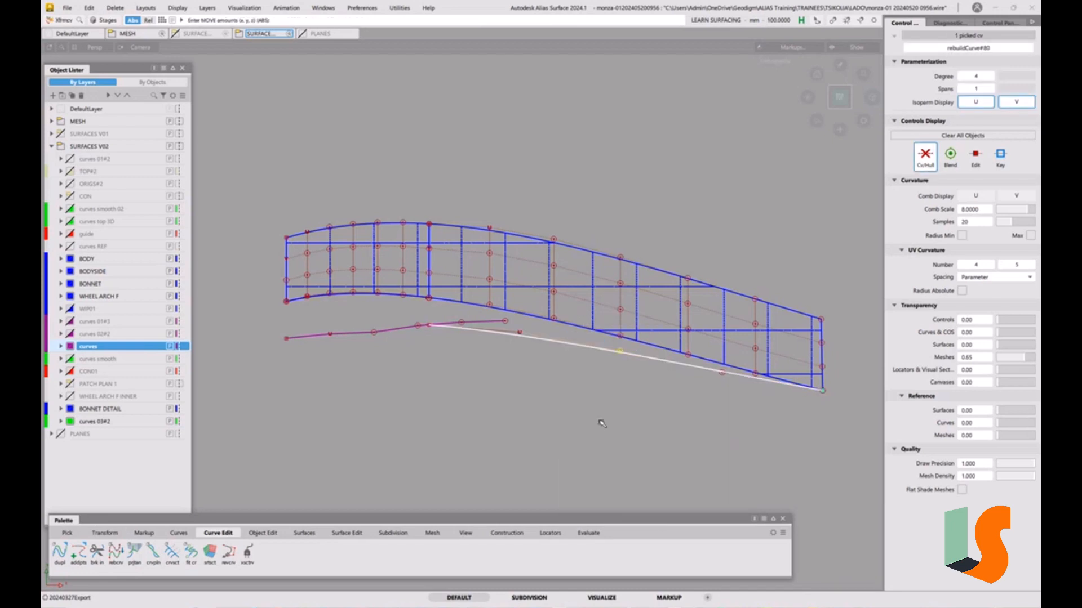
left_click_drag(602, 423, 603, 401)
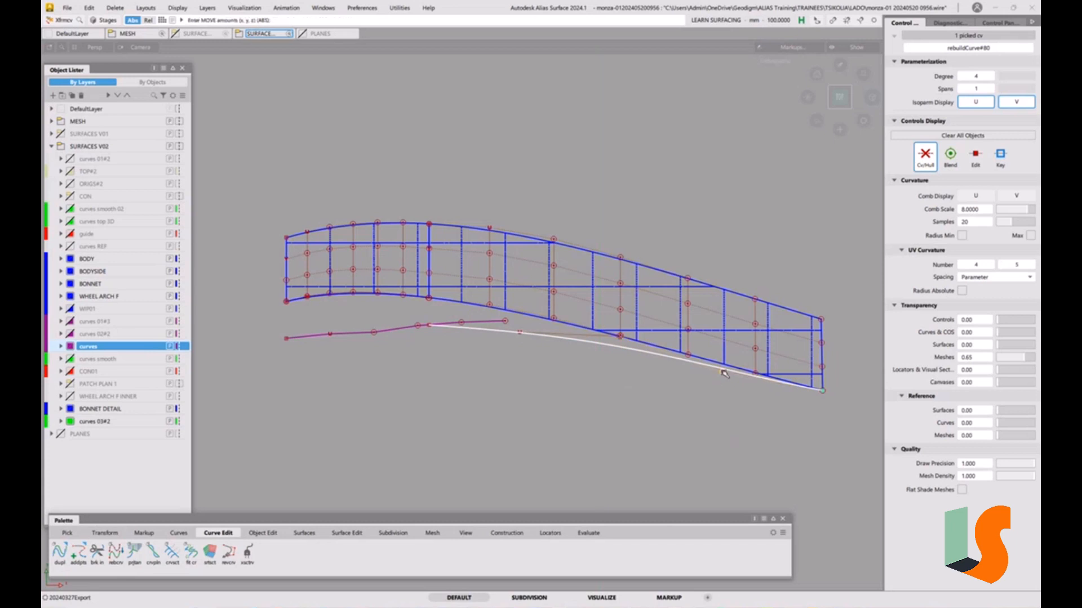
left_click_drag(724, 390, 725, 366)
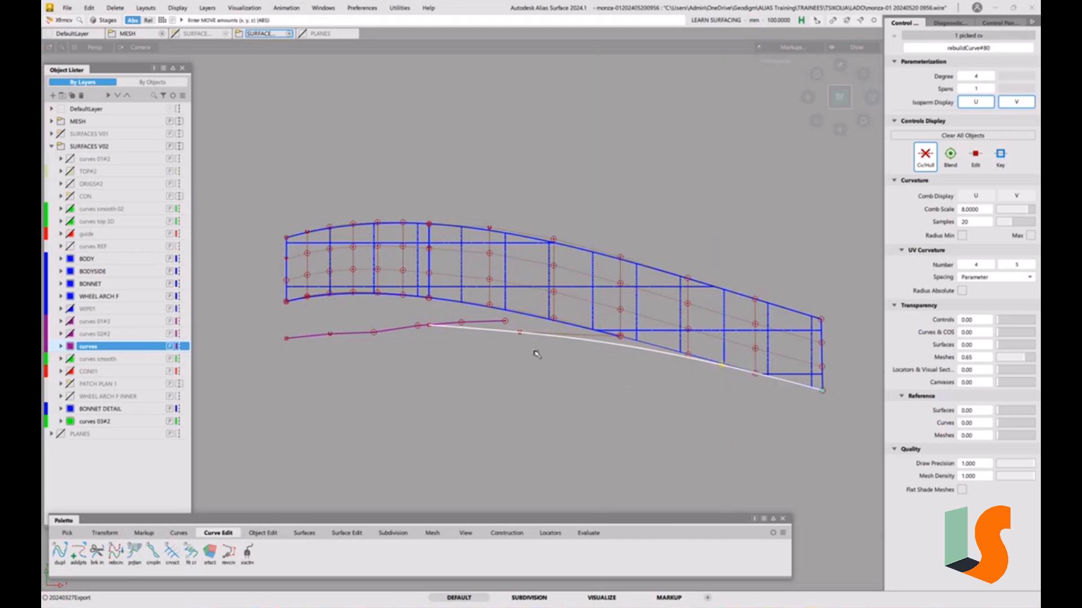
left_click_drag(521, 338, 517, 360)
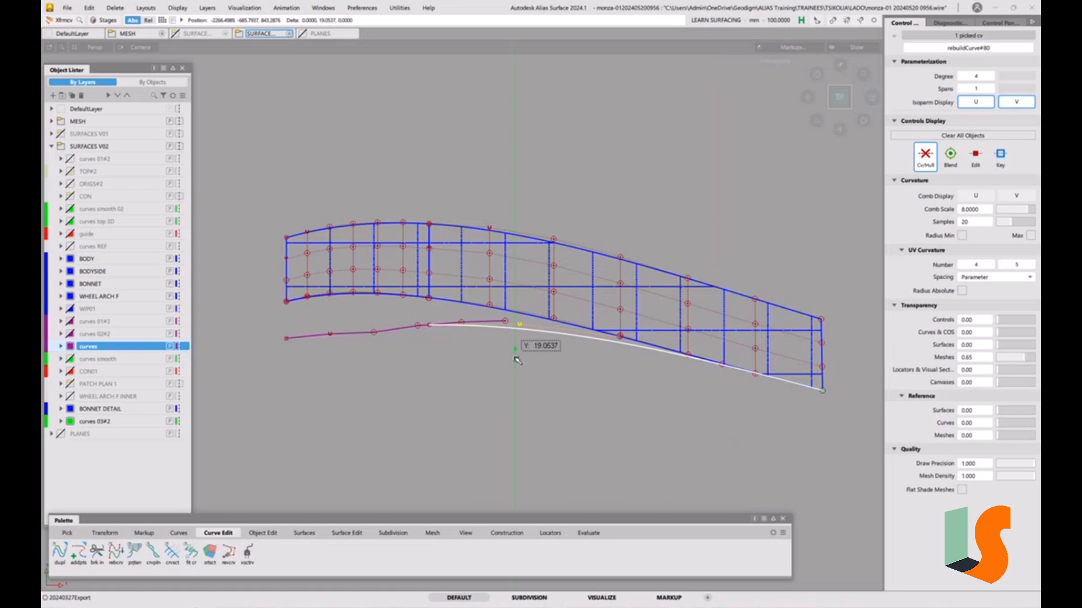
left_click(435, 376)
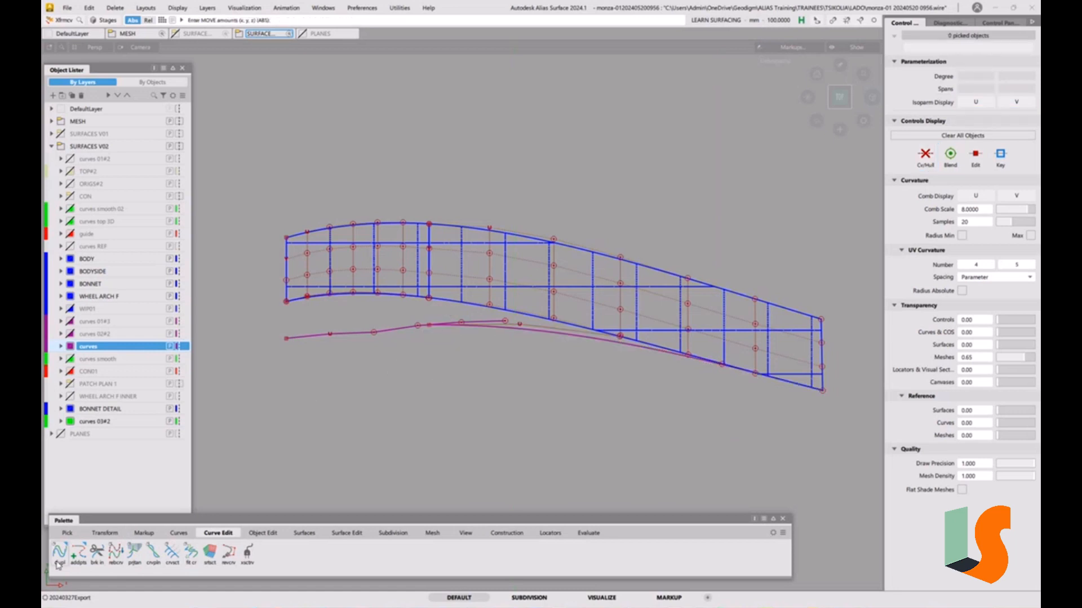
Step: Draw a straight CV curve from the guide curve's start to the near end of the bowed curve and set its degree to 3
left_click(178, 533)
left_click(60, 552)
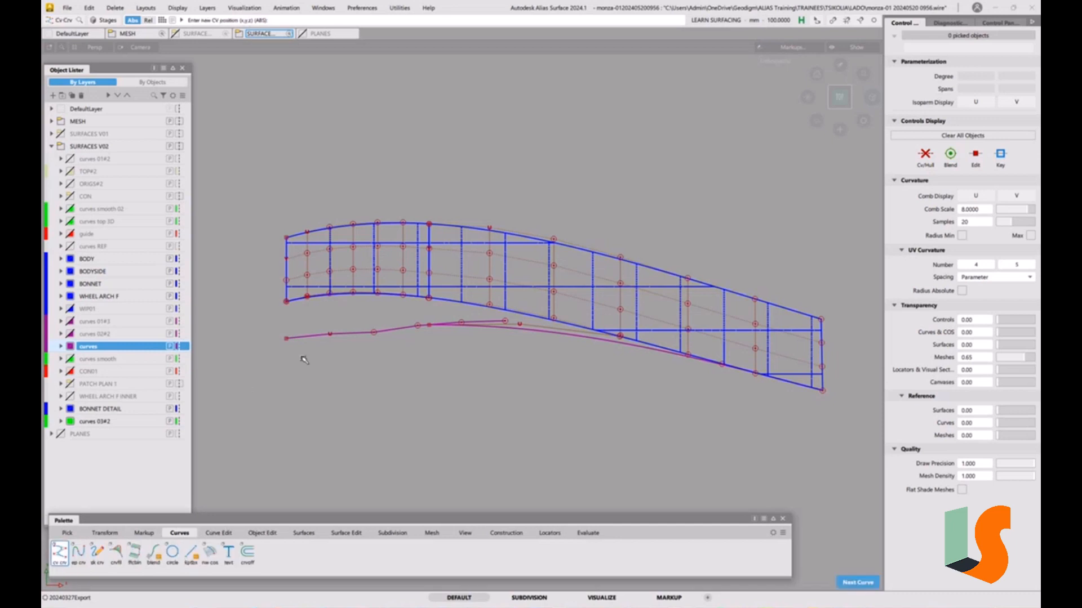
left_click(301, 356)
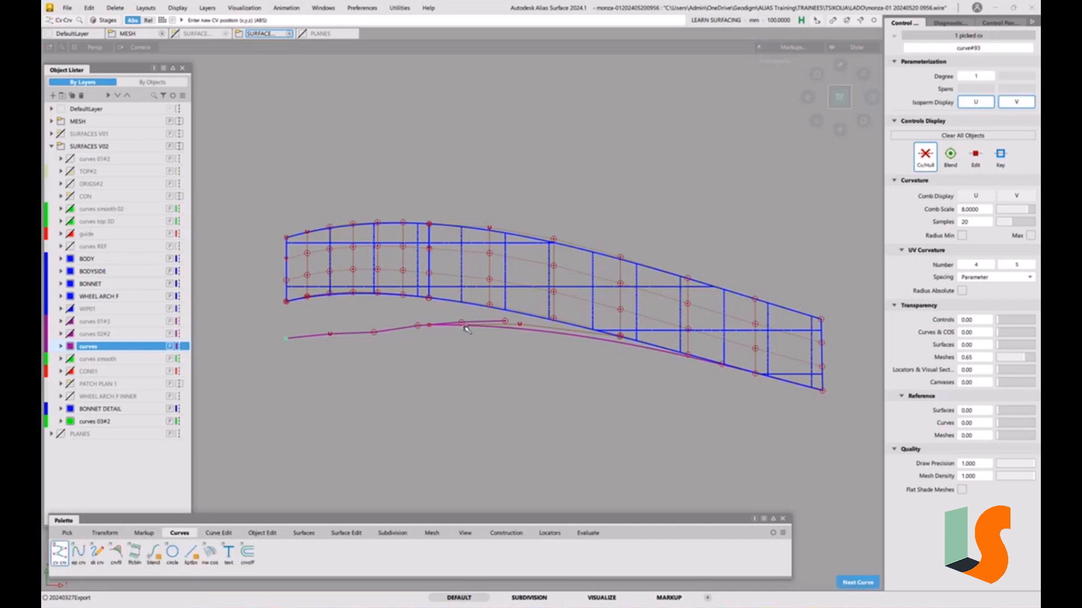
left_click(428, 325)
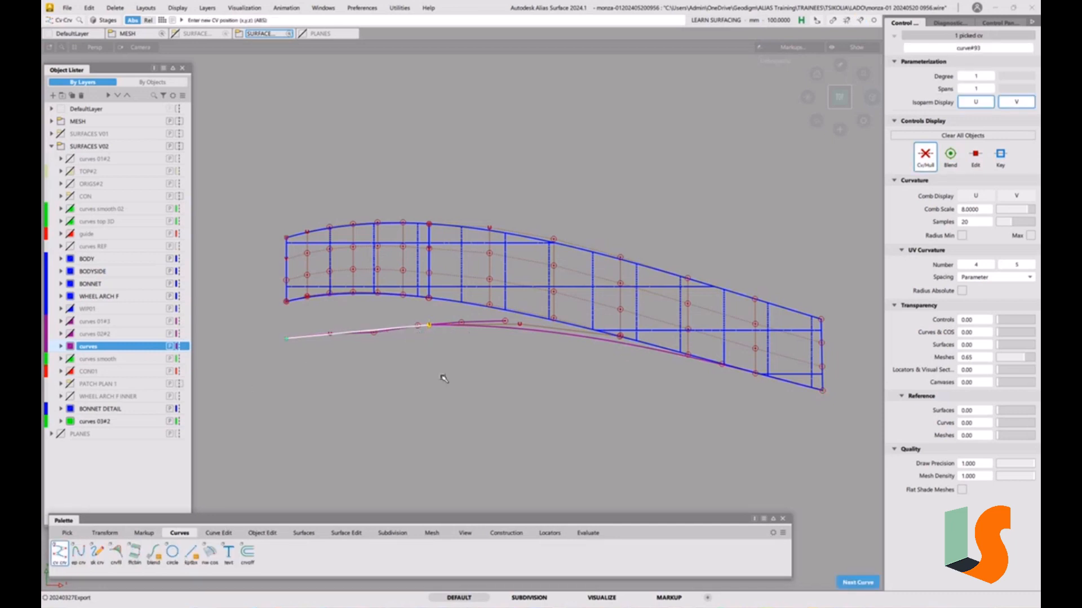
left_click(546, 399)
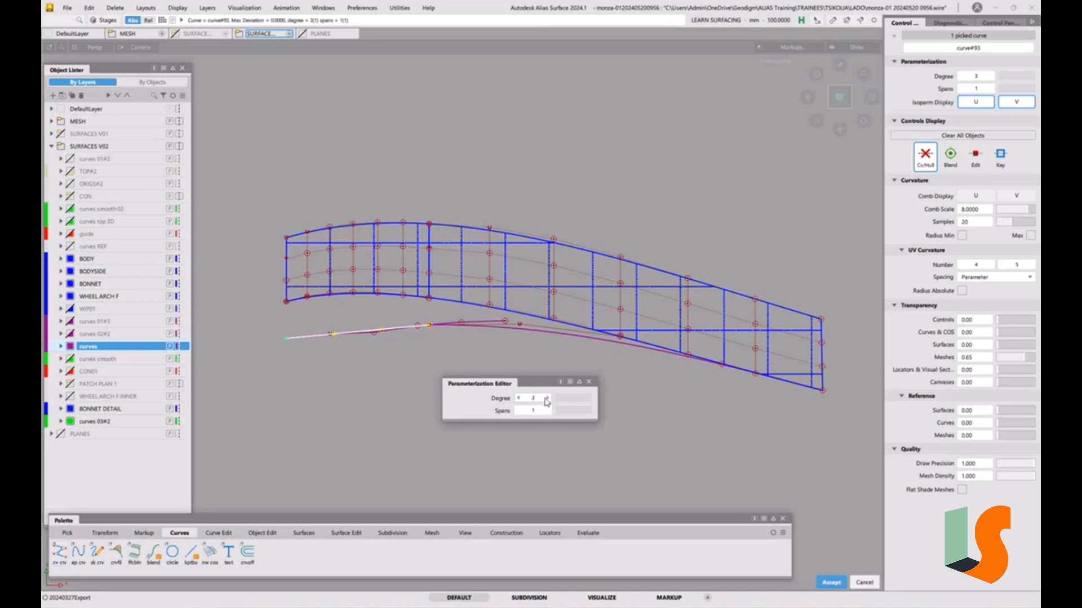
left_click_drag(545, 399, 515, 362, "ctrl+shift")
left_click(450, 338)
Step: Pick the original guide curve and hide its control vertices
right_click_drag(450, 340, 442, 279, "alt+shift")
middle_click_drag(442, 280, 404, 341, "alt+shift")
left_click_drag(556, 363, 586, 375, "ctrl+shift")
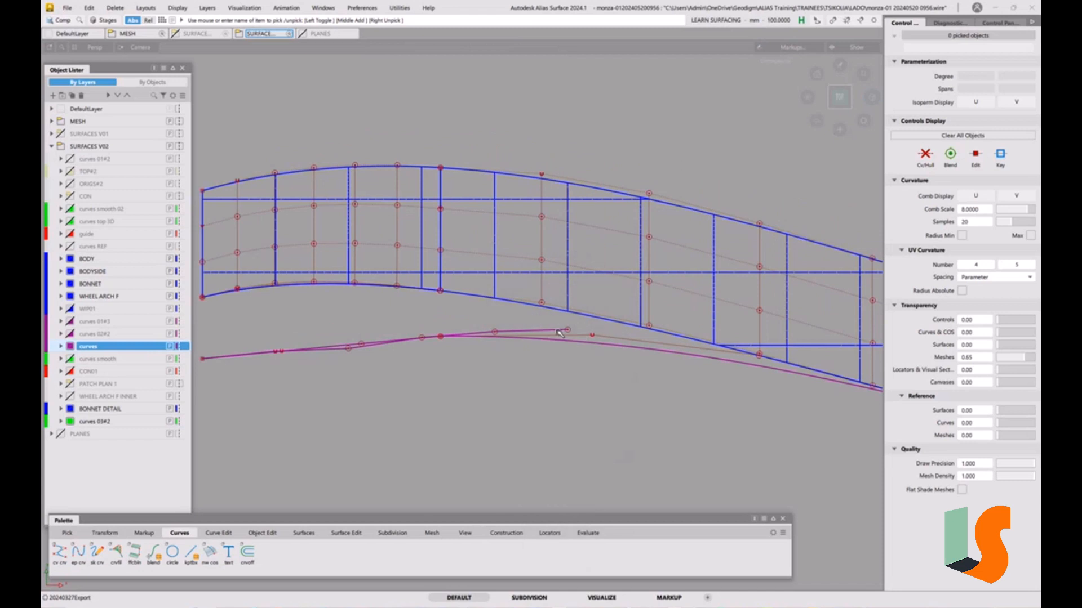
left_click(556, 330)
left_click(931, 156)
left_click(555, 298)
middle_click_drag(556, 299, 596, 290, "alt+shift")
right_click_drag(596, 291, 587, 314, "alt+shift")
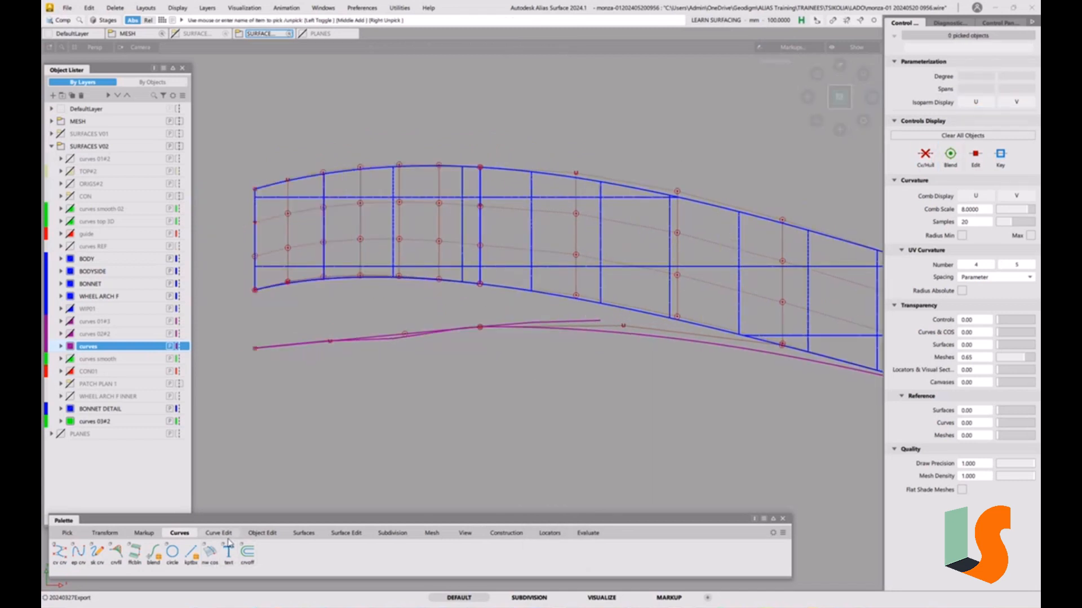
Step: Align the degree 3 curve's end to the bowed curve with G2 continuity and Create History enabled
left_click(262, 533)
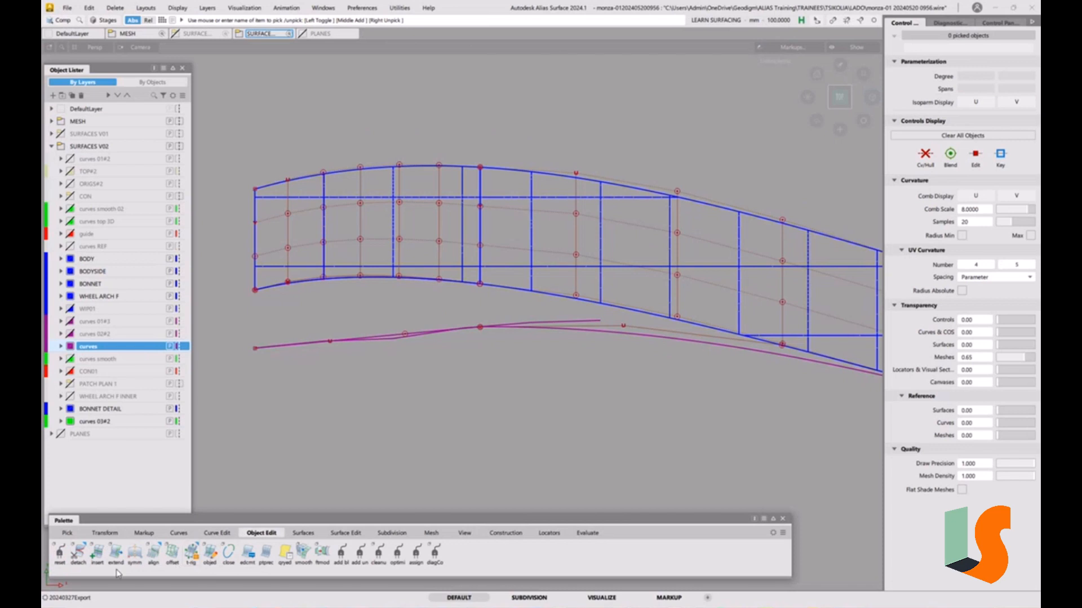
double_click(156, 555)
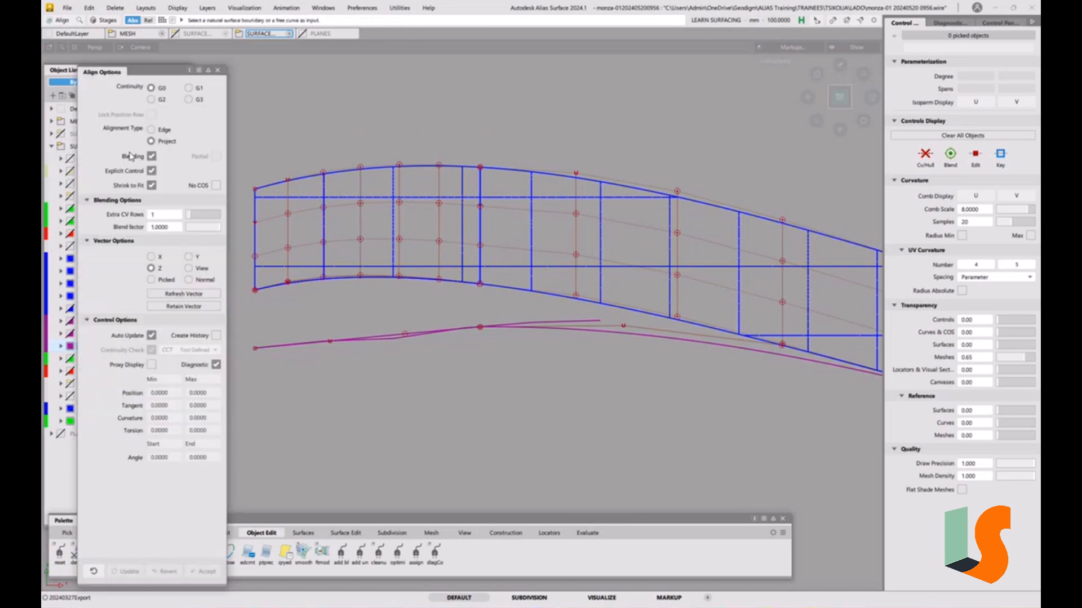
left_click(460, 324)
left_click(478, 336)
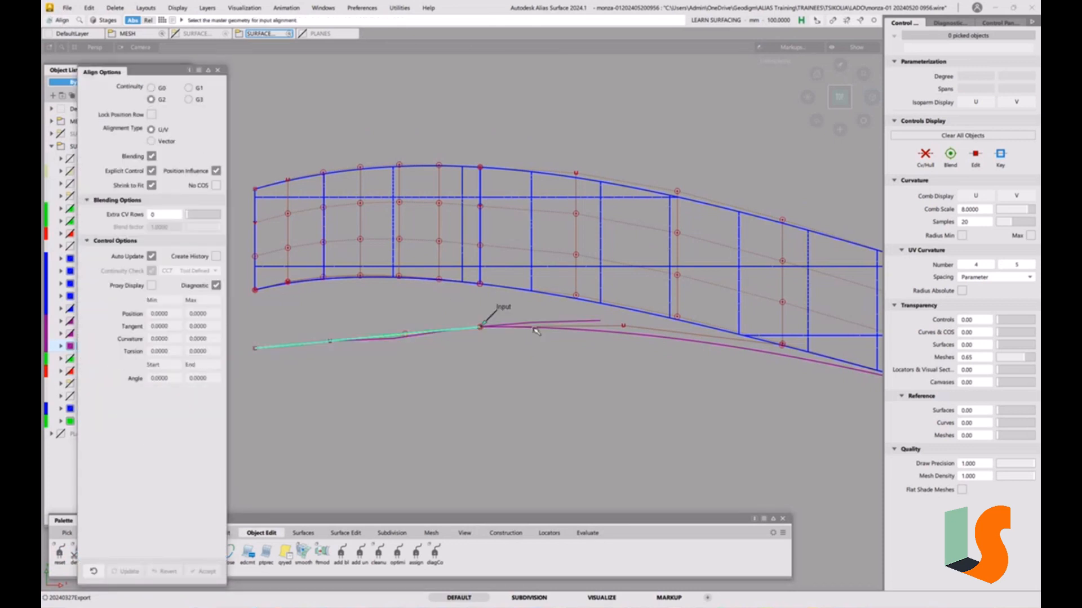
left_click(534, 329)
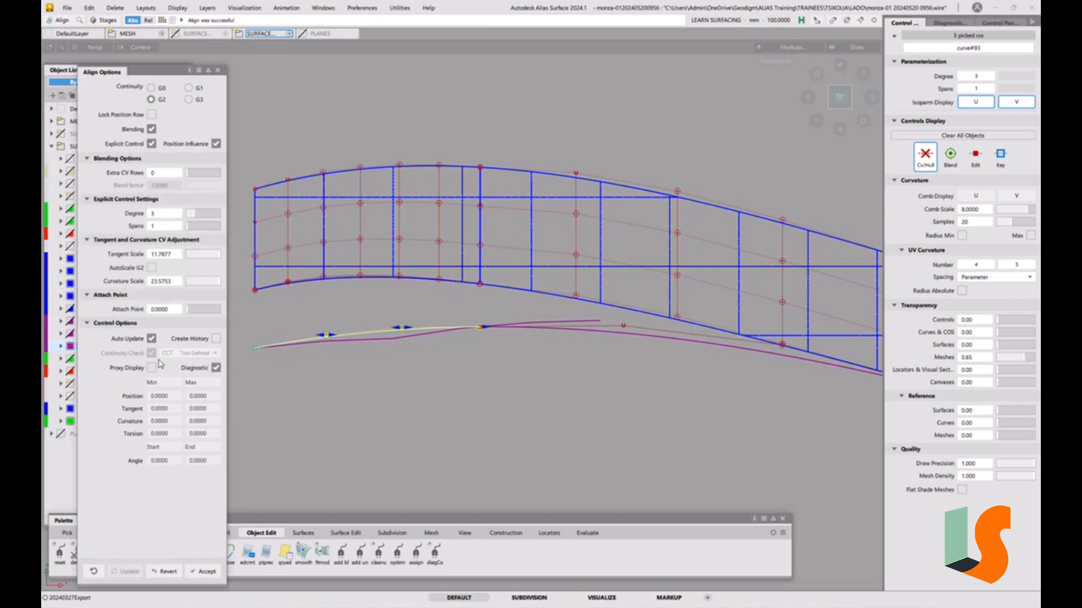
left_click(216, 339)
left_click_drag(567, 389, 567, 341, "ctrl+shift")
right_click_drag(567, 343, 567, 342, "alt+shift")
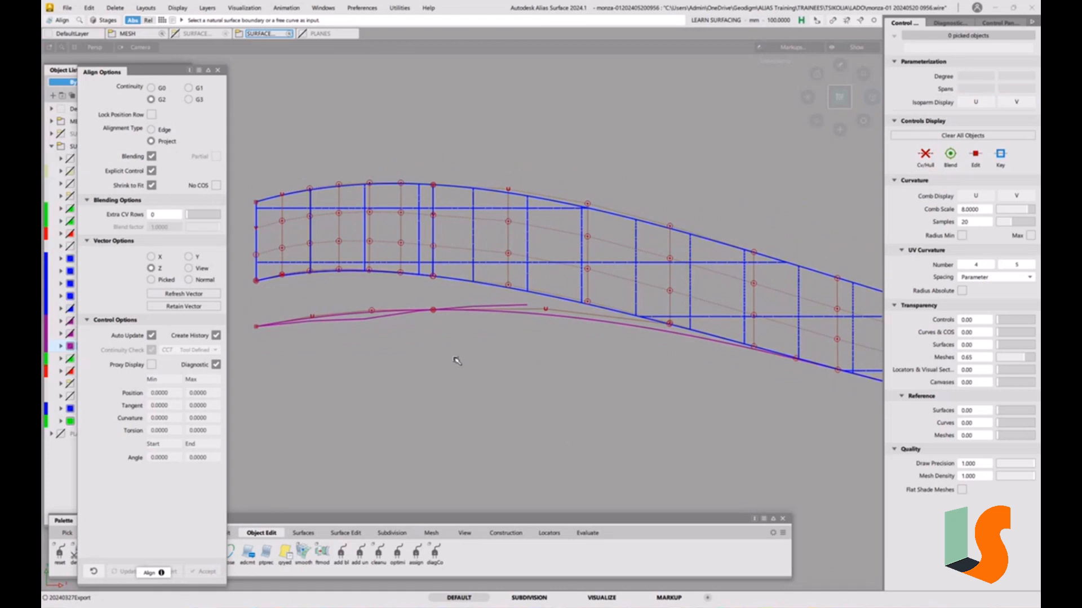
left_click(218, 70)
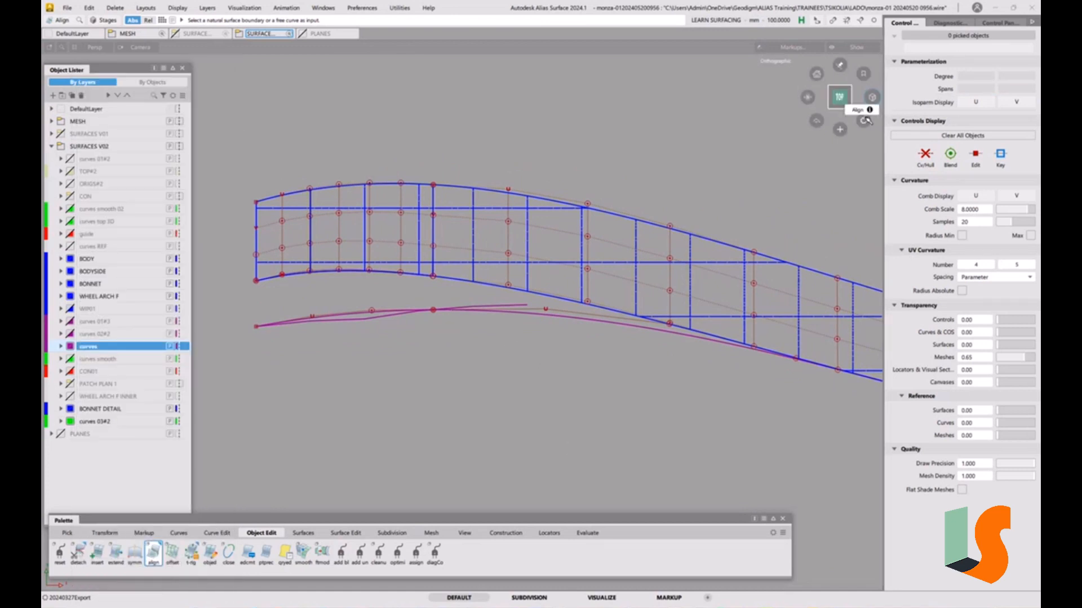
Step: Delete the degree 6 curve lying along the lower edge of the smaller transition patch
left_click(843, 116)
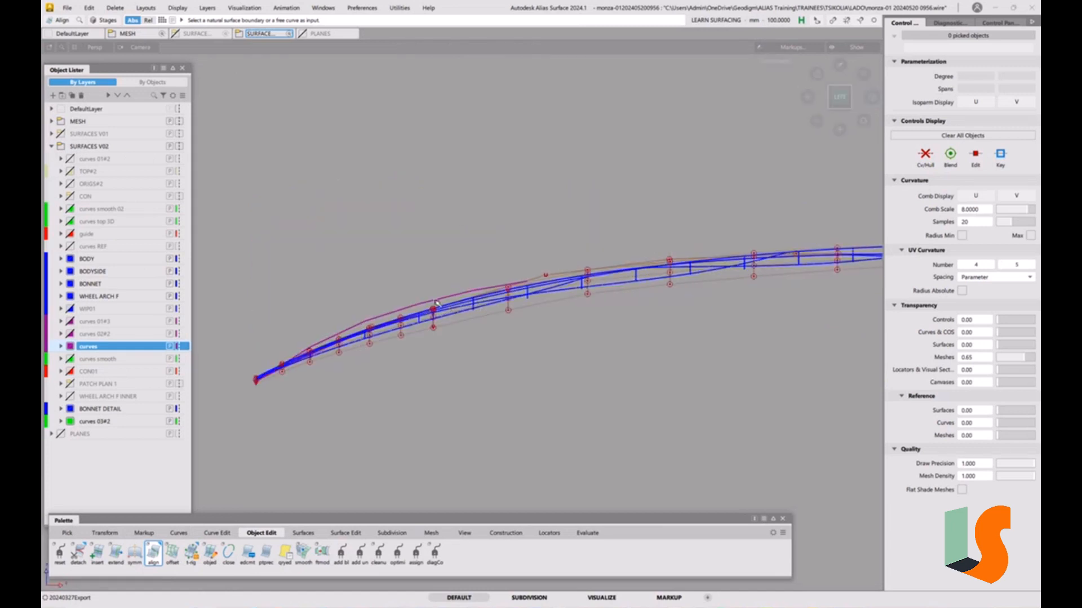
left_click_drag(439, 300, 389, 356, "alt+shift")
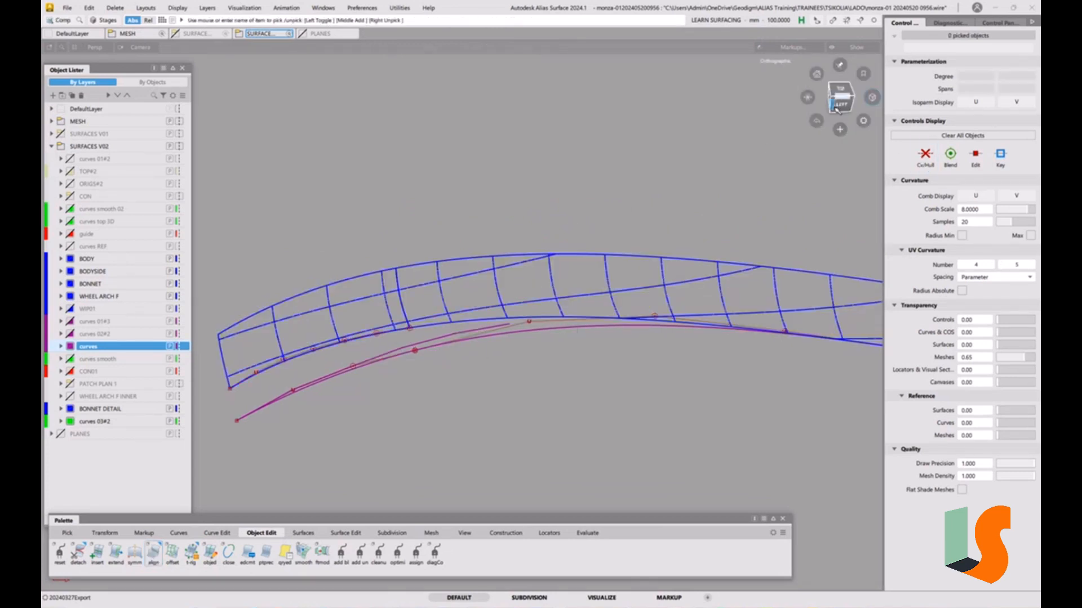
left_click_drag(444, 343, 475, 352, "ctrl+shift")
left_click(397, 335)
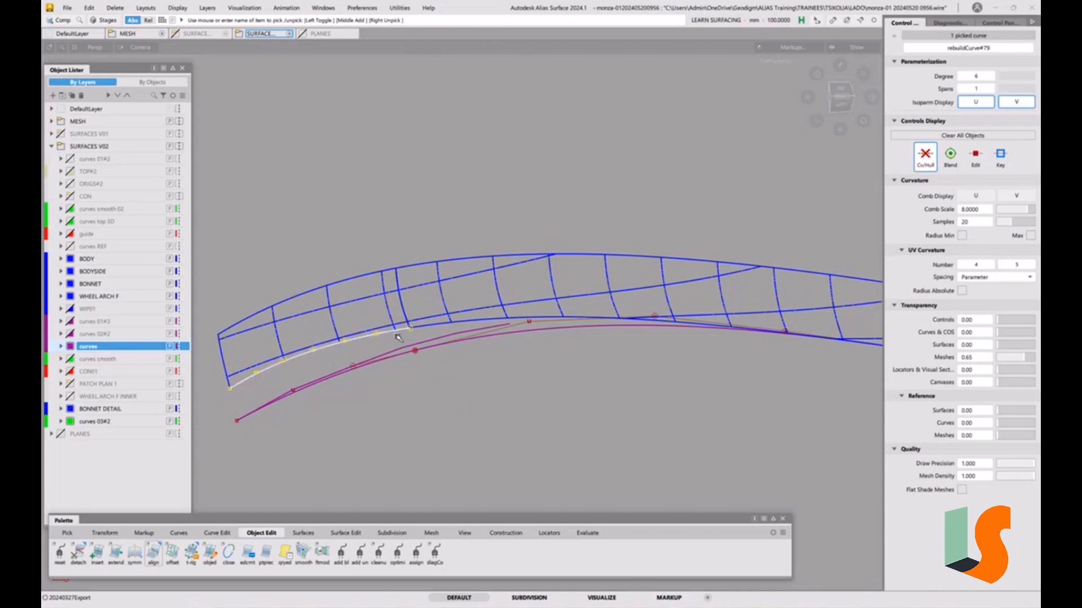
key("Delete")
left_click(491, 342)
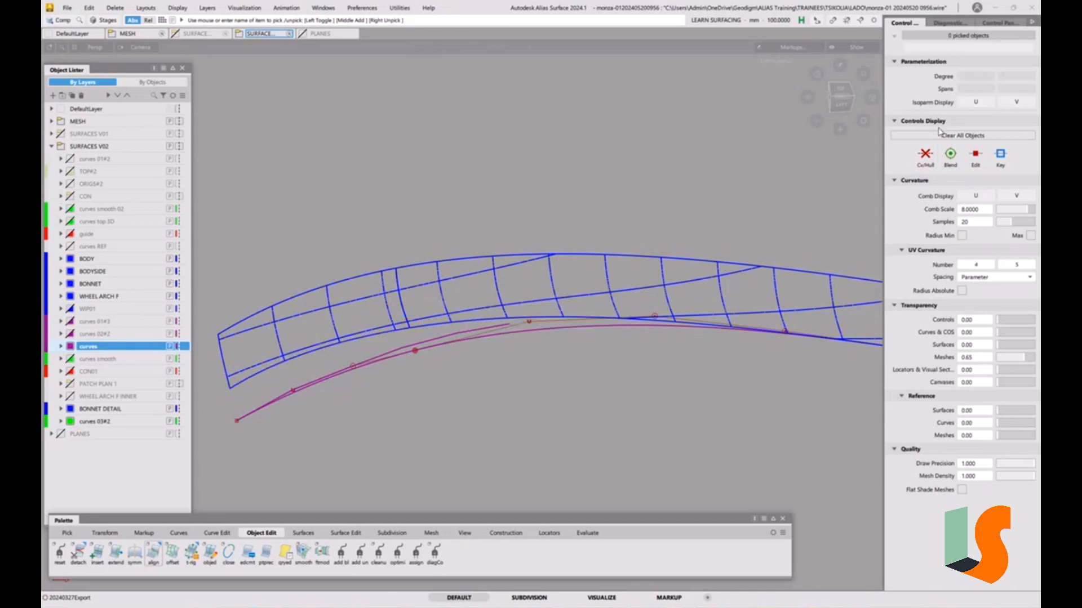
Step: In the left view, raise the start CV of the degree 4 curve and its second CV in Z
left_click(847, 106)
scroll(525, 265, "up", 3)
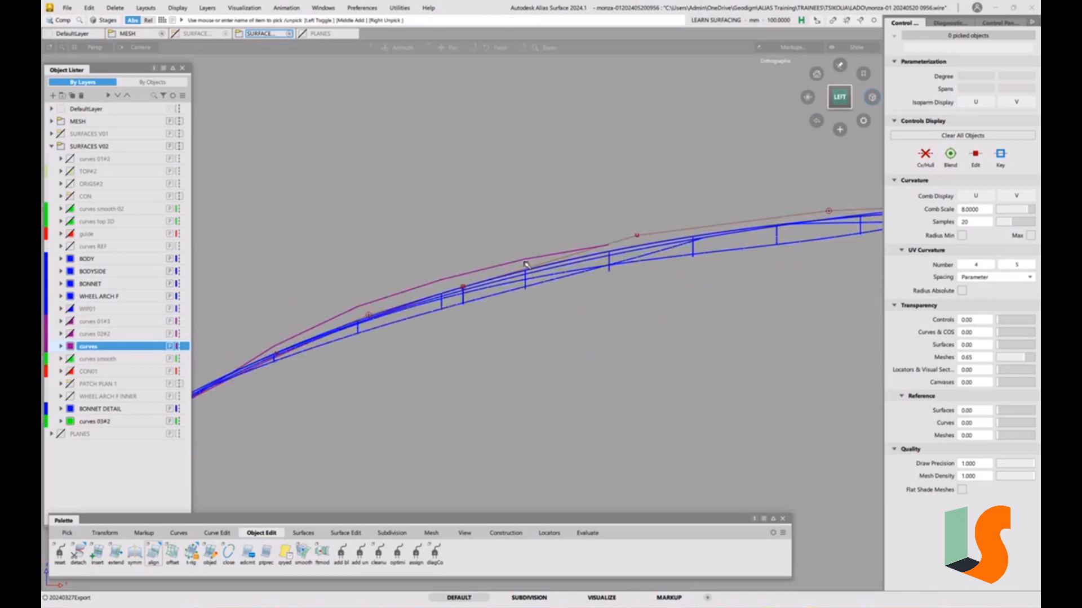
scroll(526, 265, "down", 1)
key("t")
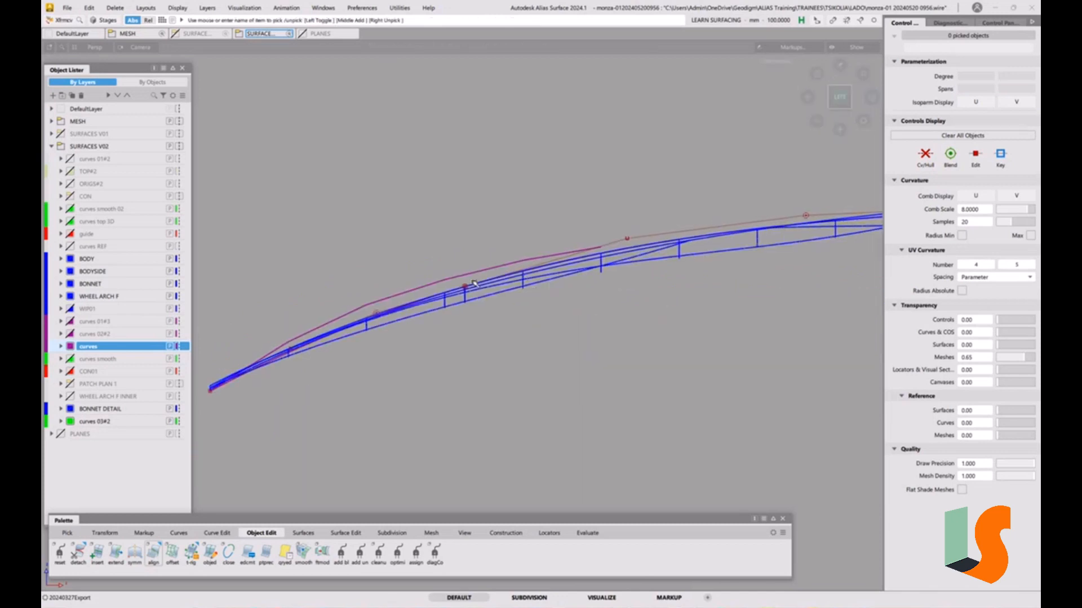
left_click(471, 287)
left_click(495, 293)
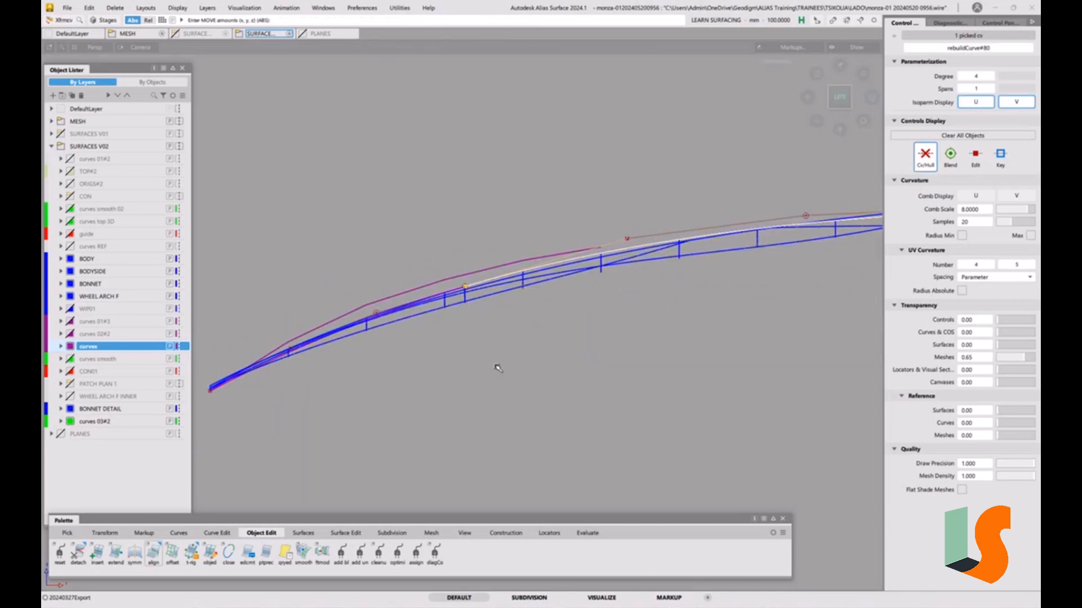
left_click_drag(497, 370, 571, 289)
left_click(628, 237)
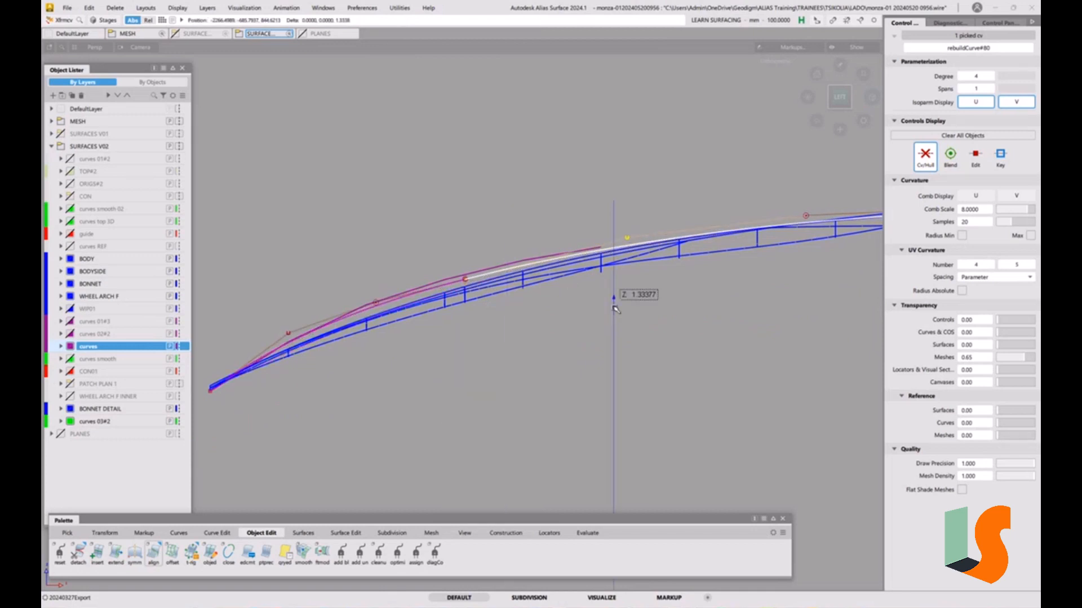
Step: Raise the degree 4 curve's start CV further in Z and readjust its second CV for a smooth run
left_click(465, 281)
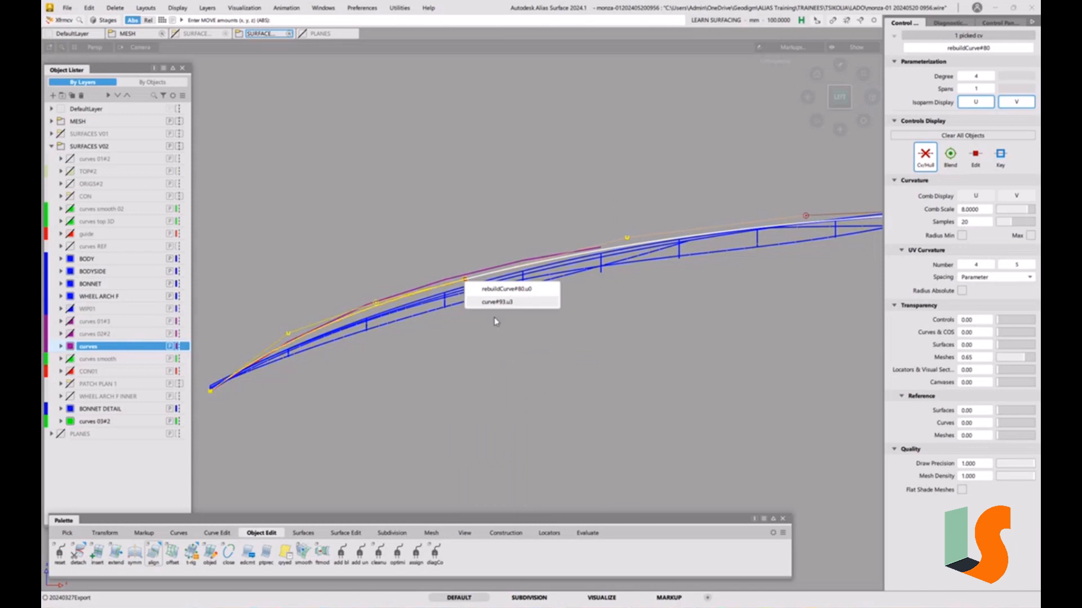
left_click(514, 291)
right_click_drag(515, 340, 517, 333)
left_click(631, 235)
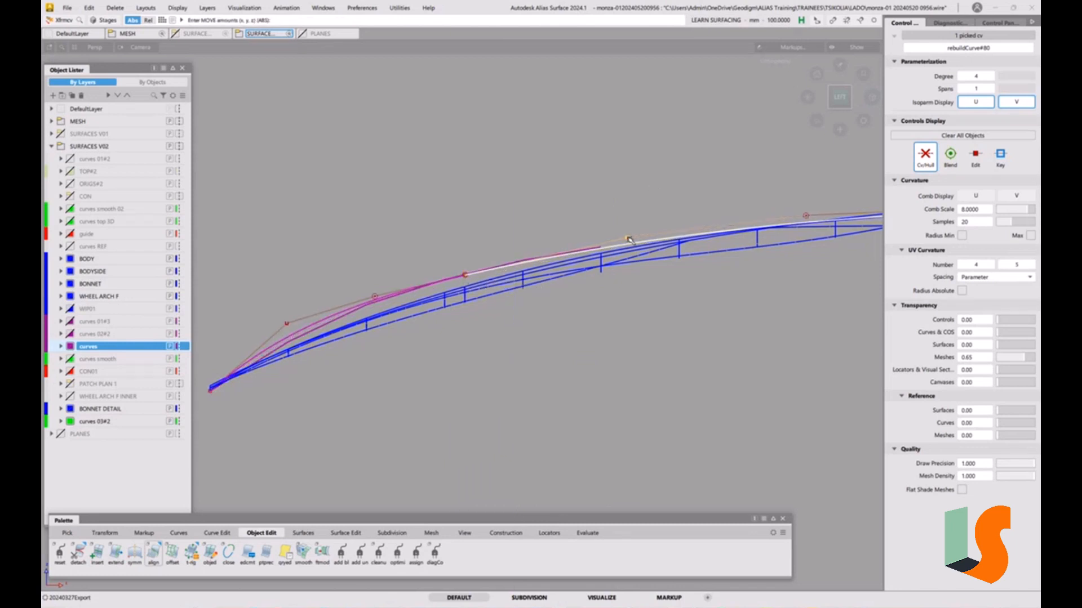
right_click_drag(622, 301, 536, 336)
left_click(620, 276)
Step: Delete the original guide curve and change the curves layer's colour to green
left_click_drag(435, 263, 537, 355, "alt+shift")
right_click_drag(537, 355, 540, 274, "alt+shift")
left_click_drag(523, 307, 569, 308, "ctrl+shift")
left_click(544, 225)
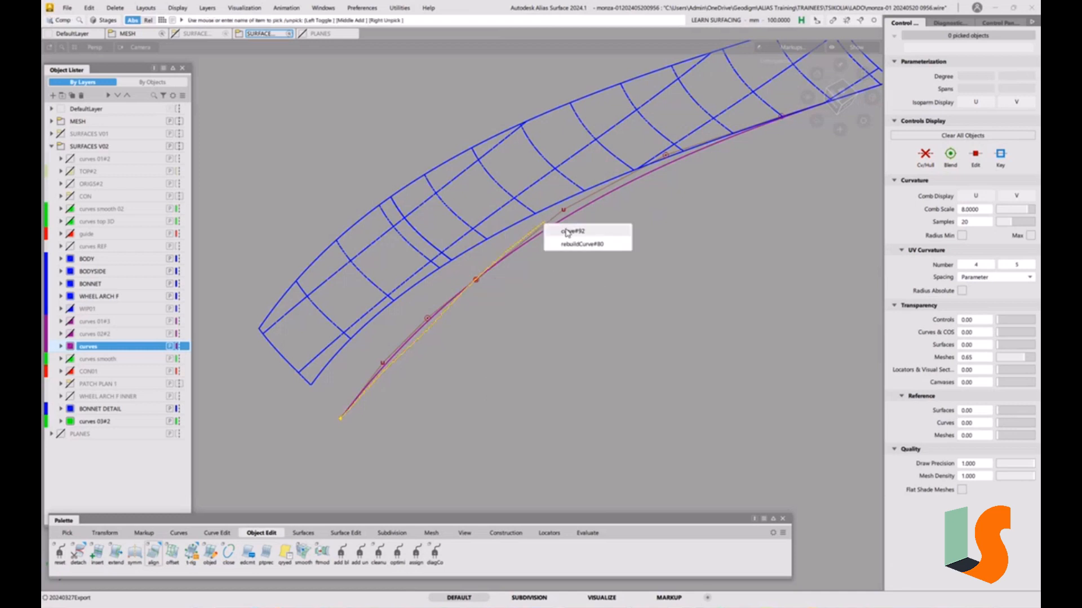
left_click(566, 232)
key("Delete")
left_click(501, 341)
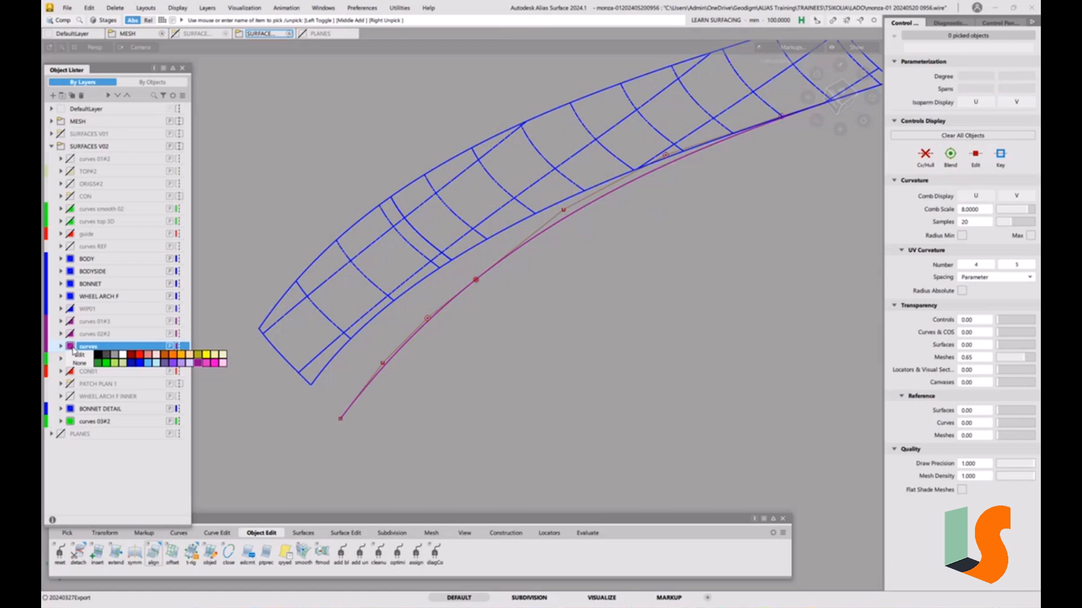
left_click(105, 362)
Step: In the top view, pick both transition patches and show their control vertices and hulls
left_click_drag(592, 253, 516, 313, "alt+shift")
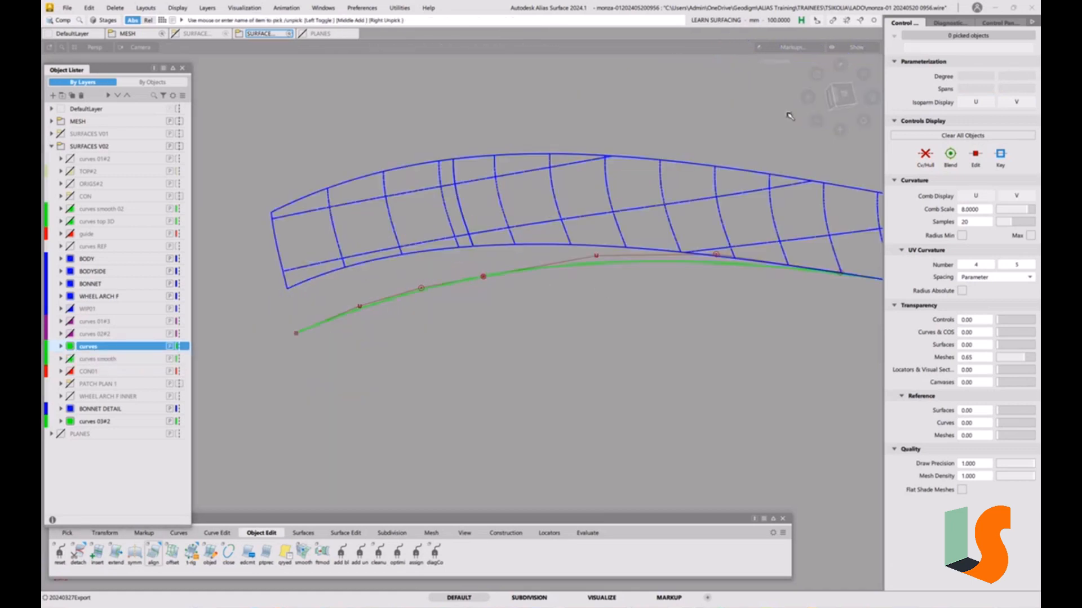
left_click(845, 98)
left_click_drag(544, 253, 520, 255, "alt+shift")
right_click_drag(520, 255, 471, 288, "alt+shift")
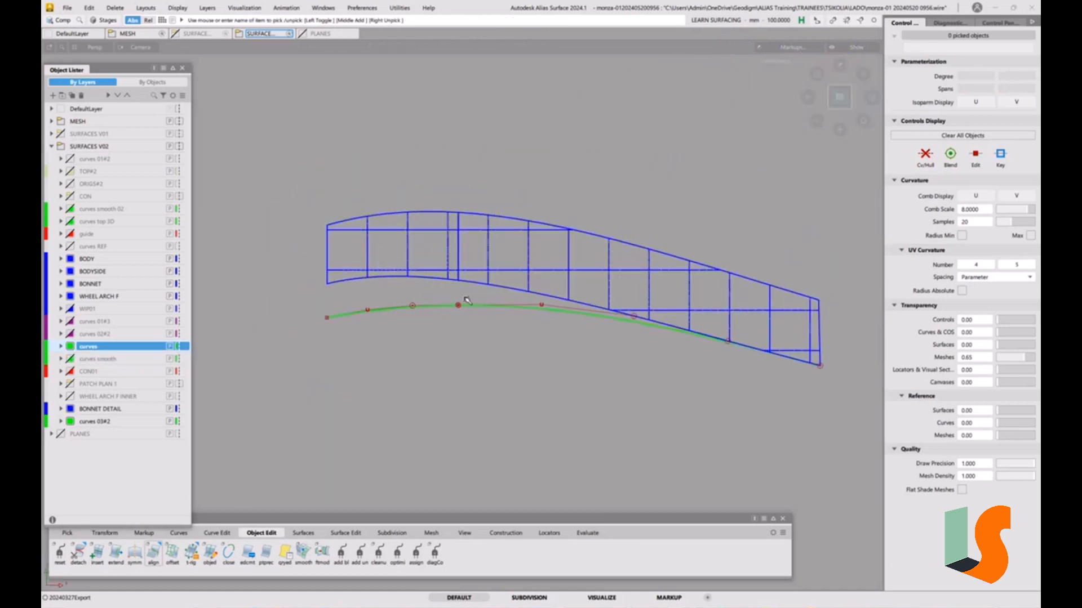
left_click_drag(460, 291, 433, 309, "ctrl+shift")
left_click_drag(445, 258, 472, 265)
left_click(924, 154)
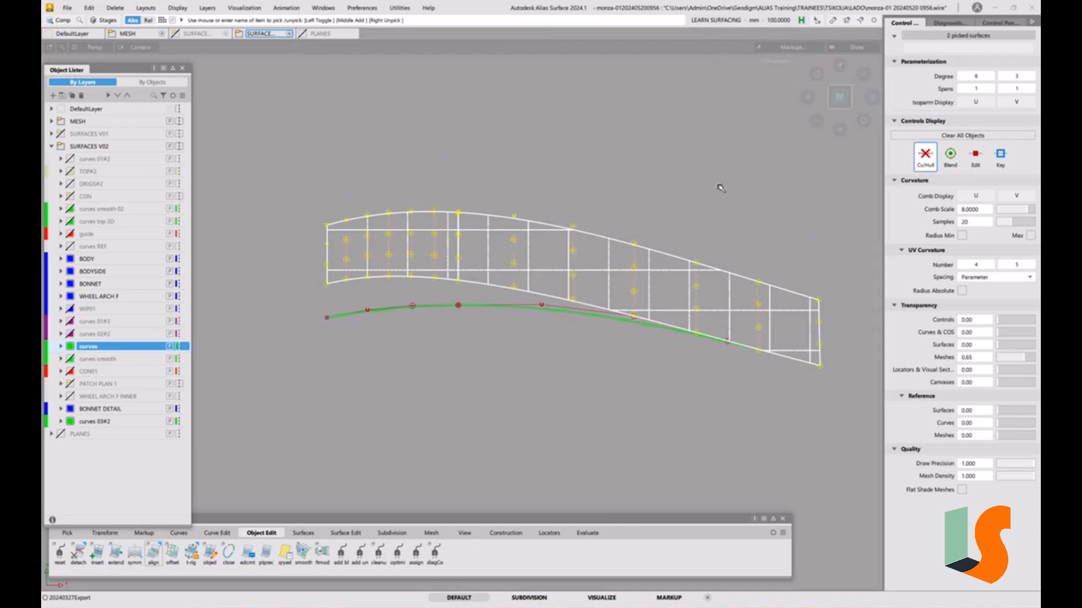
left_click(587, 283)
right_click_drag(543, 316, 586, 302, "alt+shift")
middle_click_drag(586, 302, 542, 344, "alt+shift")
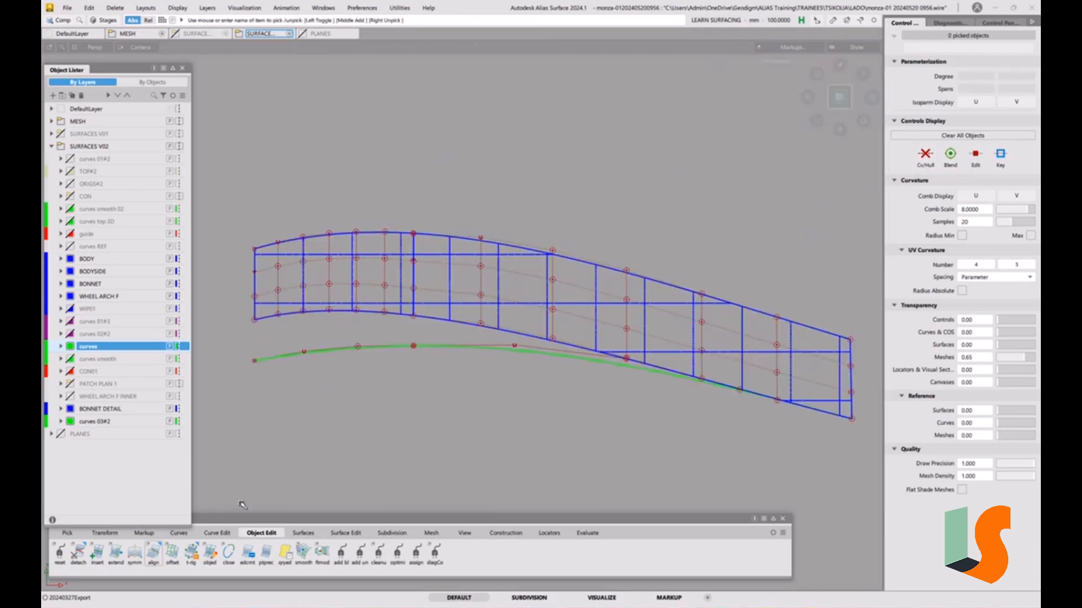
Step: Align the smaller patch's lower edge to the degree 3 curve with G0 continuity and 2 extra CV rows
double_click(153, 551)
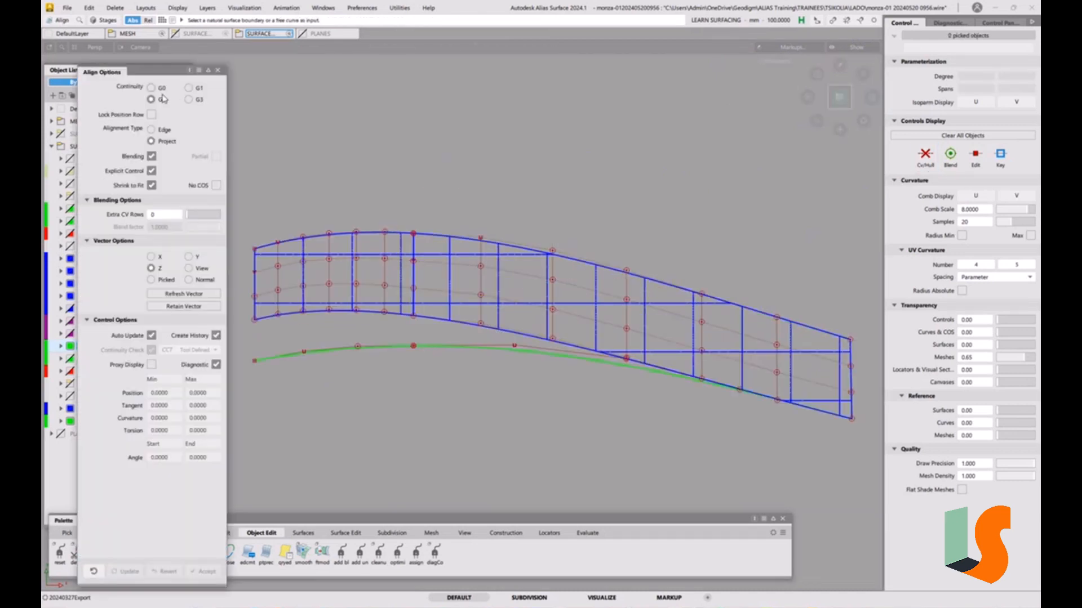
left_click(163, 88)
left_click(354, 313)
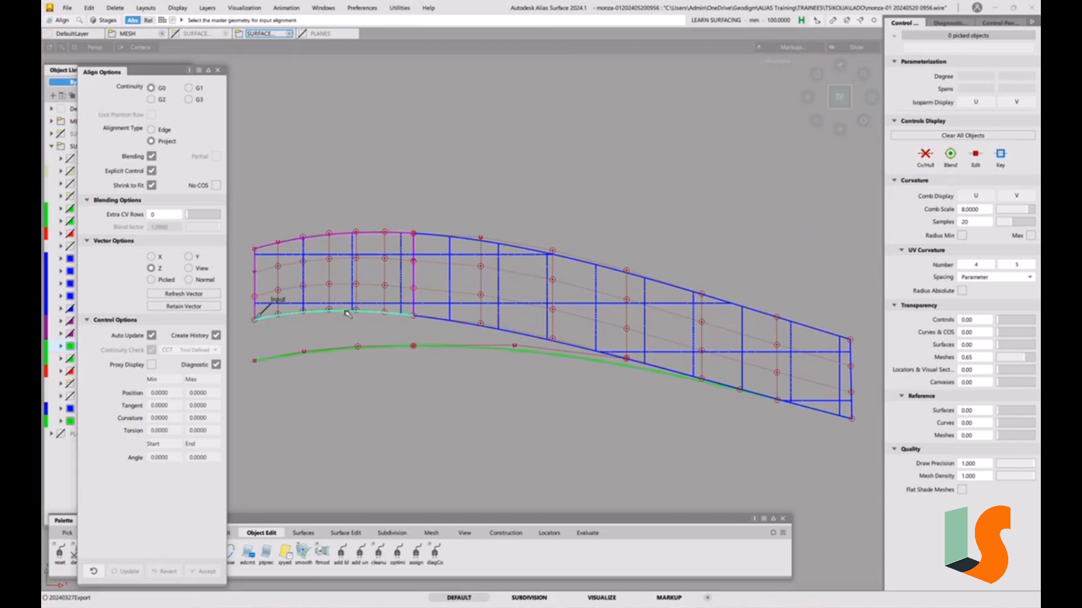
left_click(326, 352)
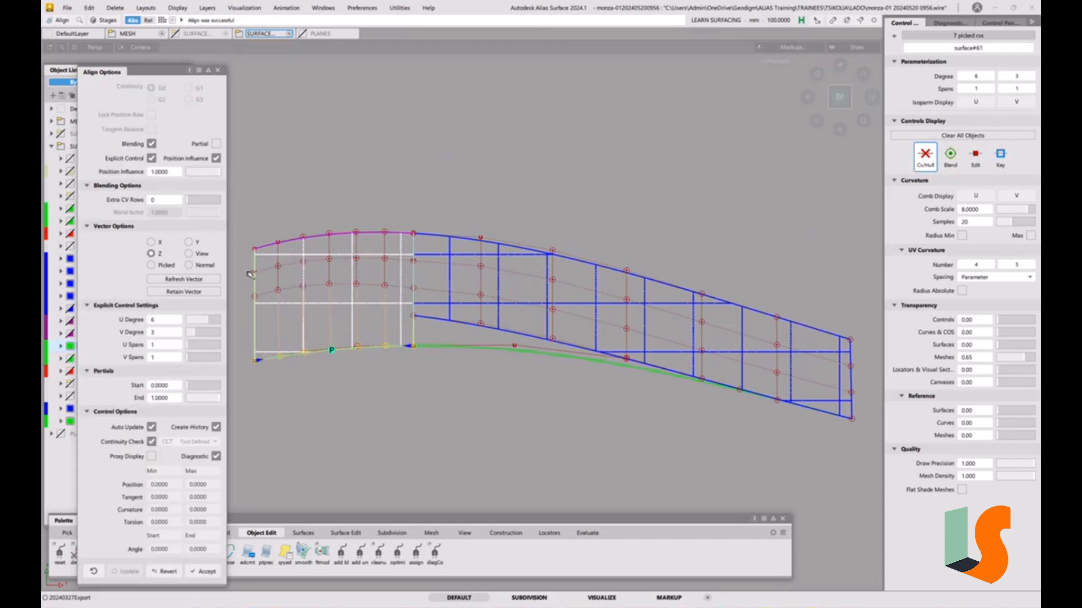
left_click_drag(187, 200, 193, 203)
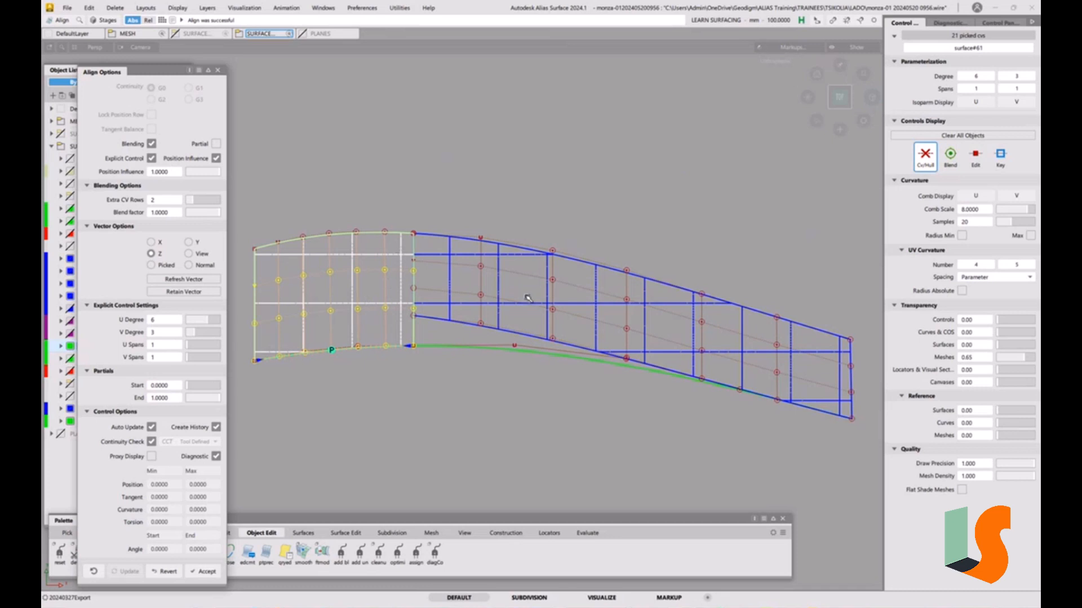
left_click_drag(509, 422, 461, 354, "ctrl+shift")
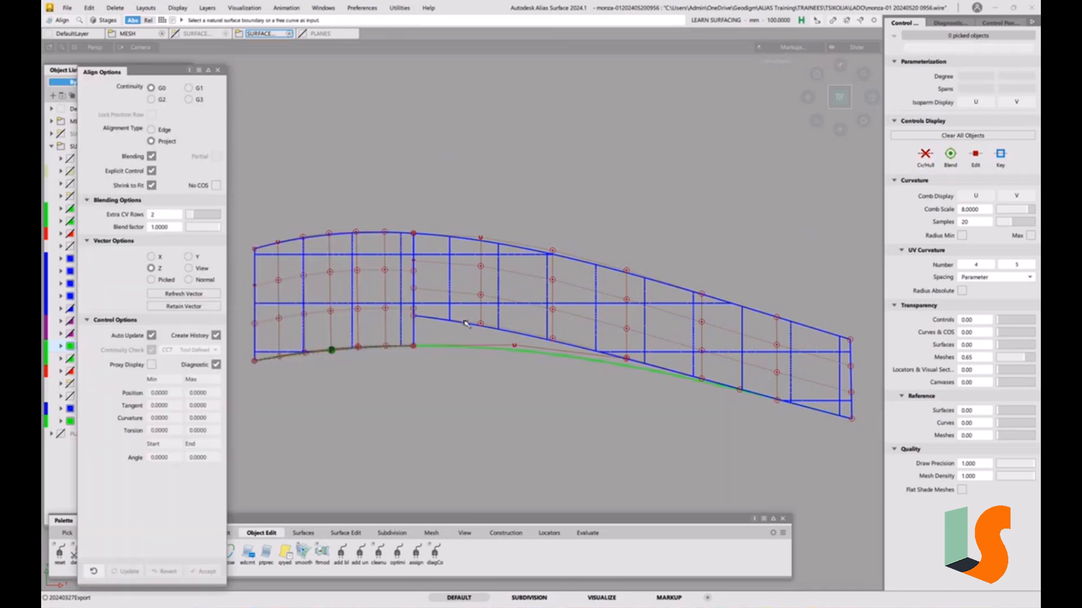
Step: Align the longer patch's lower edge to the degree 4 curve with G0 continuity and 2 extra CV rows
left_click(462, 321)
left_click(469, 348)
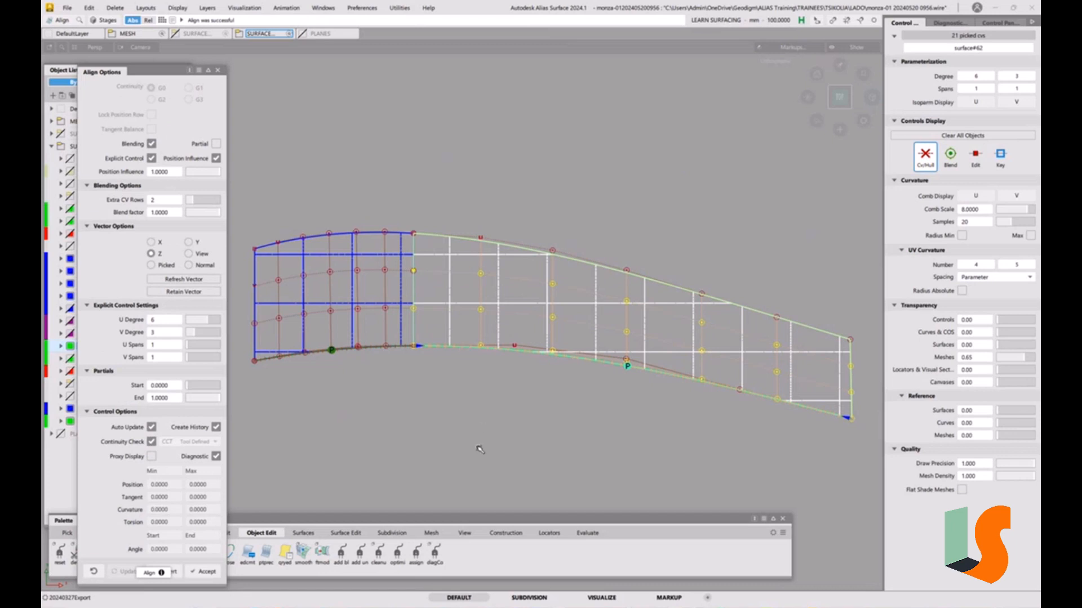
left_click_drag(468, 417, 427, 476, "ctrl+shift")
left_click_drag(451, 406, 374, 345)
key("Delete")
left_click(489, 347)
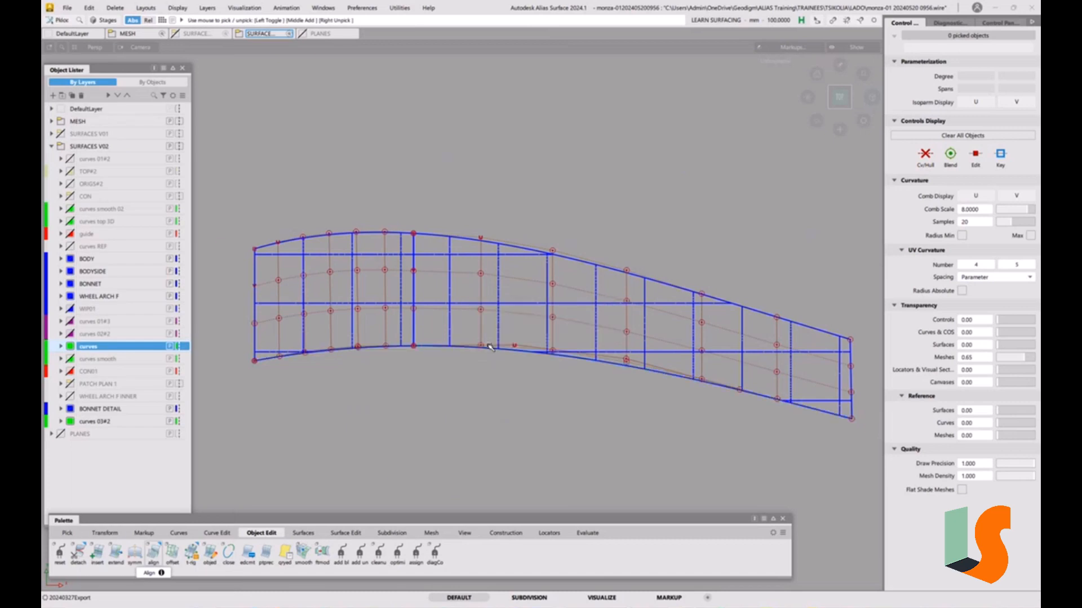
Step: Show all hidden surfaces and the mesh again, and view the bonnet around the aligned patches
key("alt+v")
left_click_drag(491, 347, 593, 257, "alt+shift")
right_click_drag(593, 257, 648, 259, "alt+shift")
left_click_drag(536, 273, 482, 291, "alt+shift")
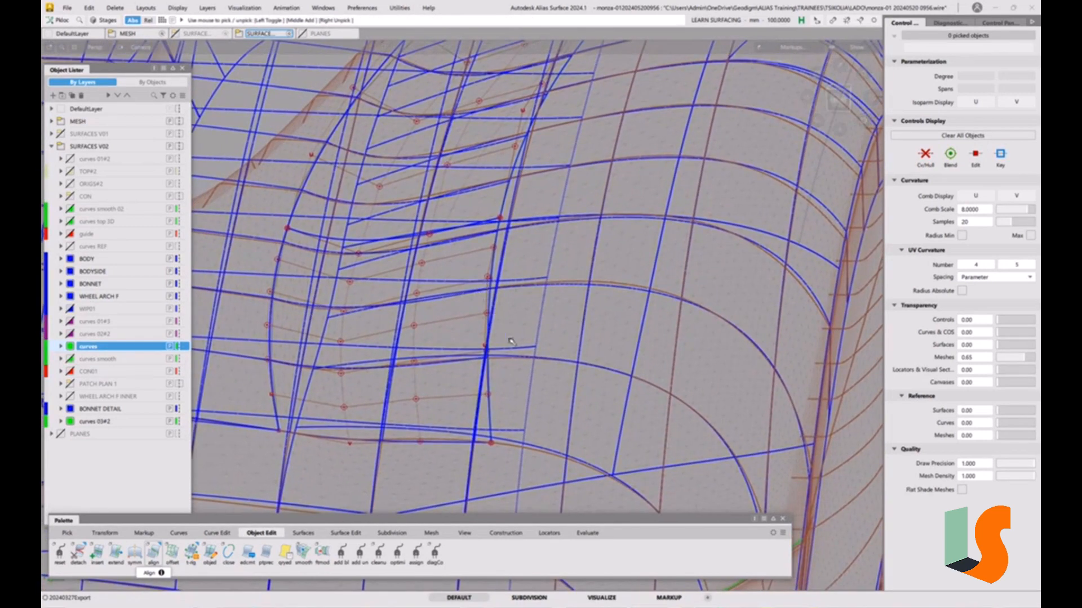
left_click_drag(501, 333, 480, 313, "alt+shift")
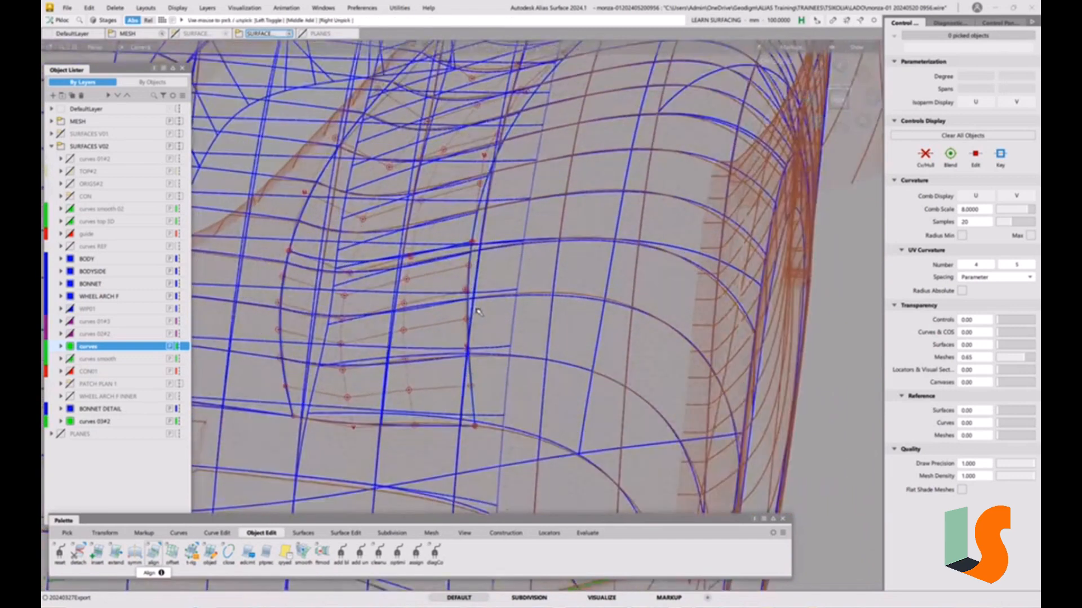
Step: Isolate the two transition patches together with the two bonnet surfaces they run along, hiding everything else
left_click_drag(506, 367, 527, 373, "ctrl+shift")
left_click(580, 381)
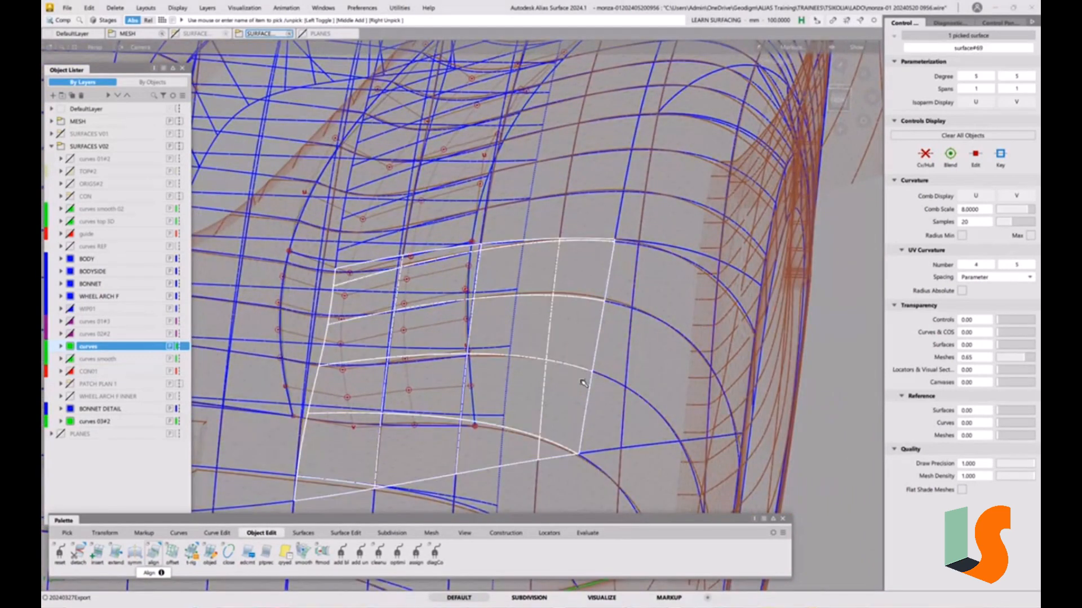
left_click(600, 228)
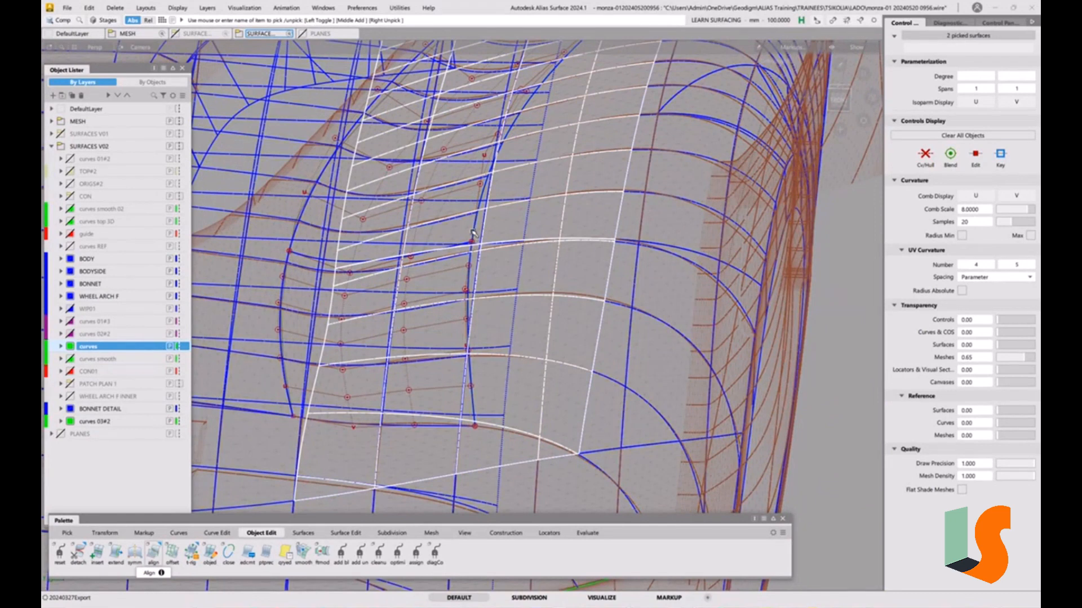
left_click(472, 253)
left_click(470, 265)
right_click_drag(470, 265, 507, 306, "alt+shift")
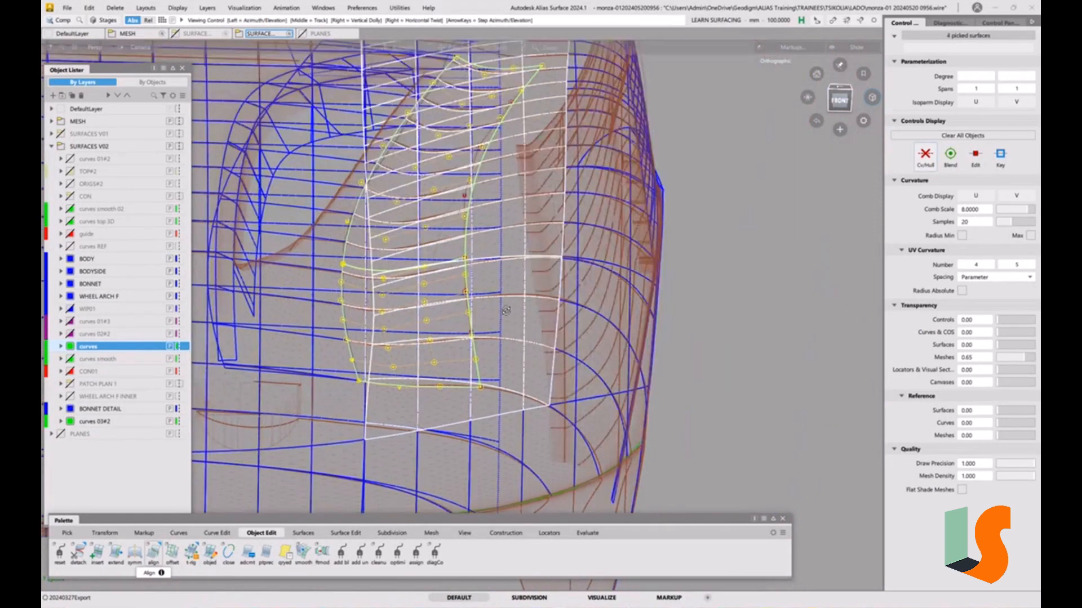
middle_click_drag(507, 307, 451, 347, "alt+shift")
left_click_drag(452, 348, 453, 322, "alt+shift")
key("alt+h")
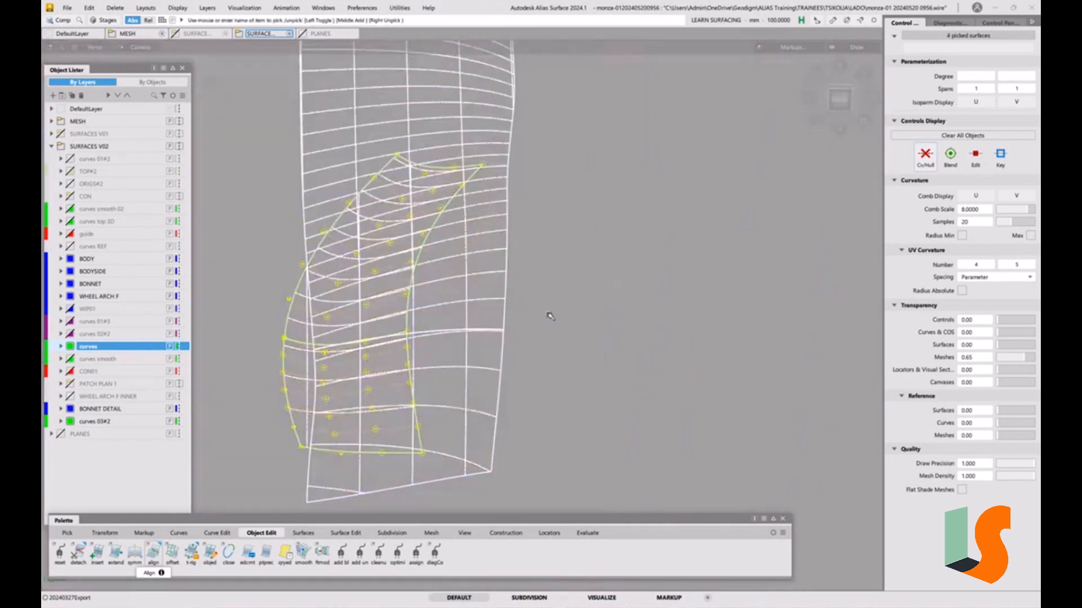
left_click(580, 345)
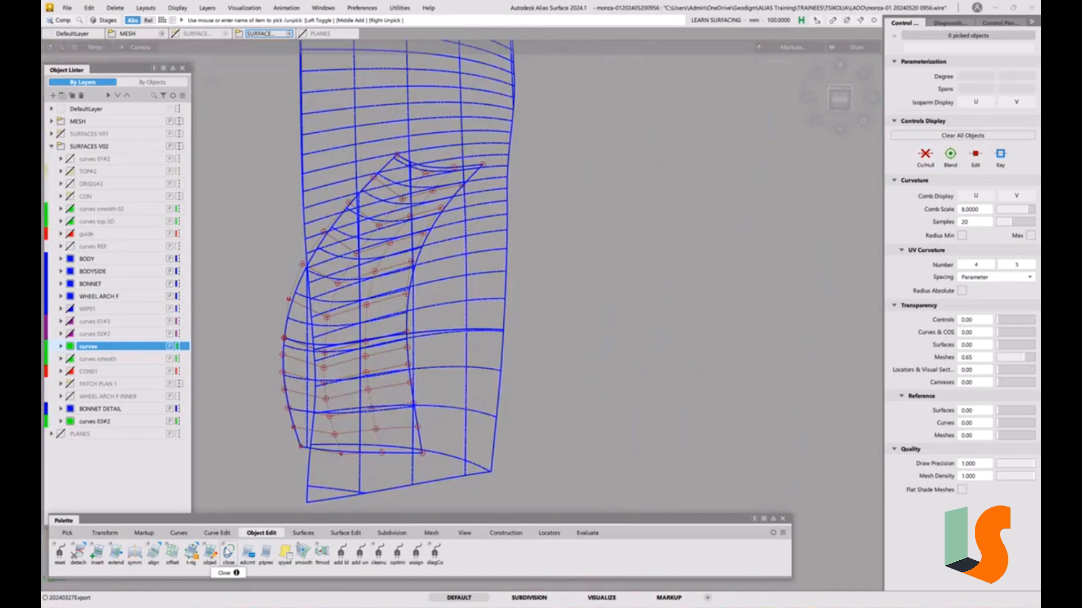
Step: Align the smaller patch's outer edge to the adjoining bonnet surface with Project alignment along Z and history creation turned off
double_click(152, 554)
left_click(158, 101)
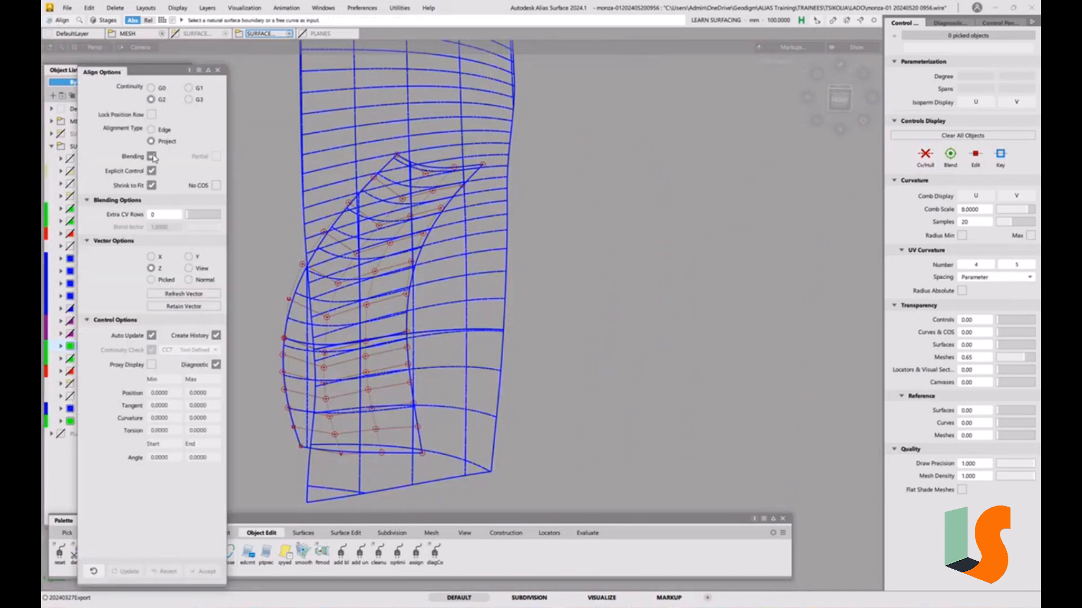
left_click(152, 157)
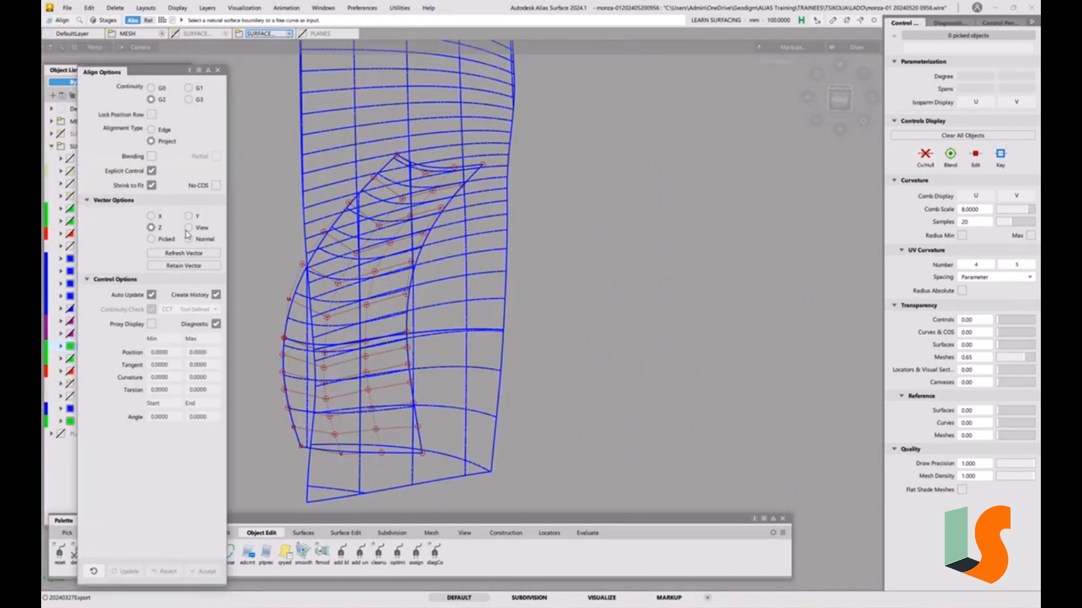
left_click(216, 295)
left_click(407, 353)
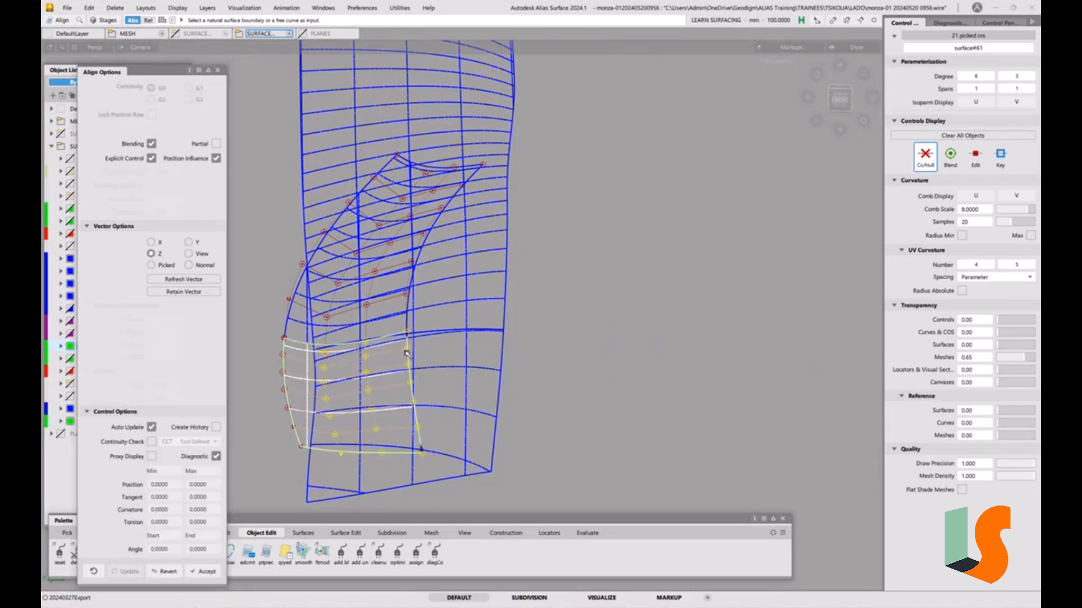
left_click(501, 363)
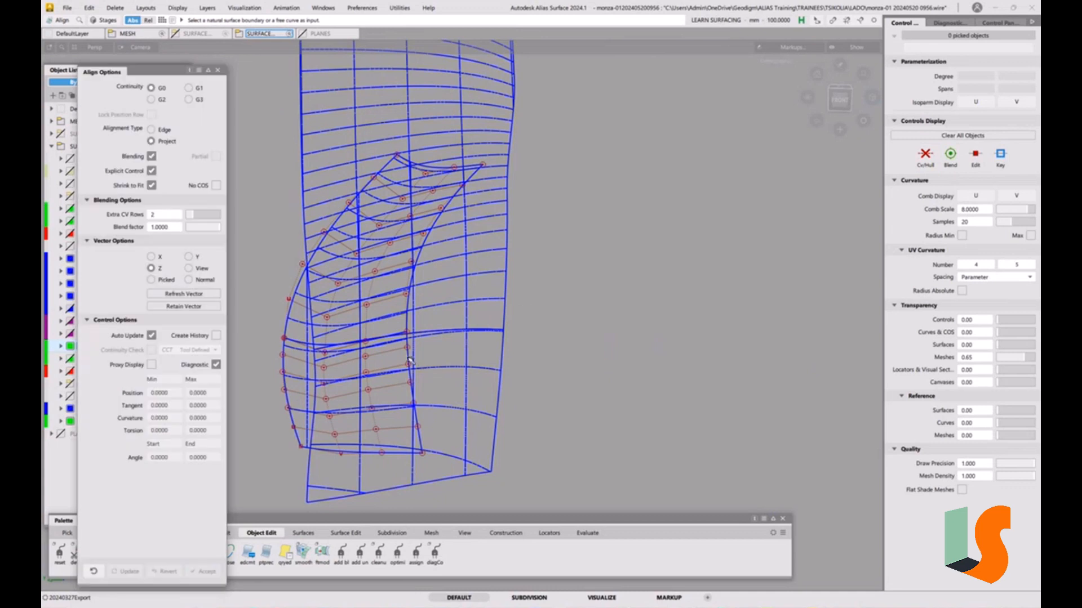
left_click(411, 360)
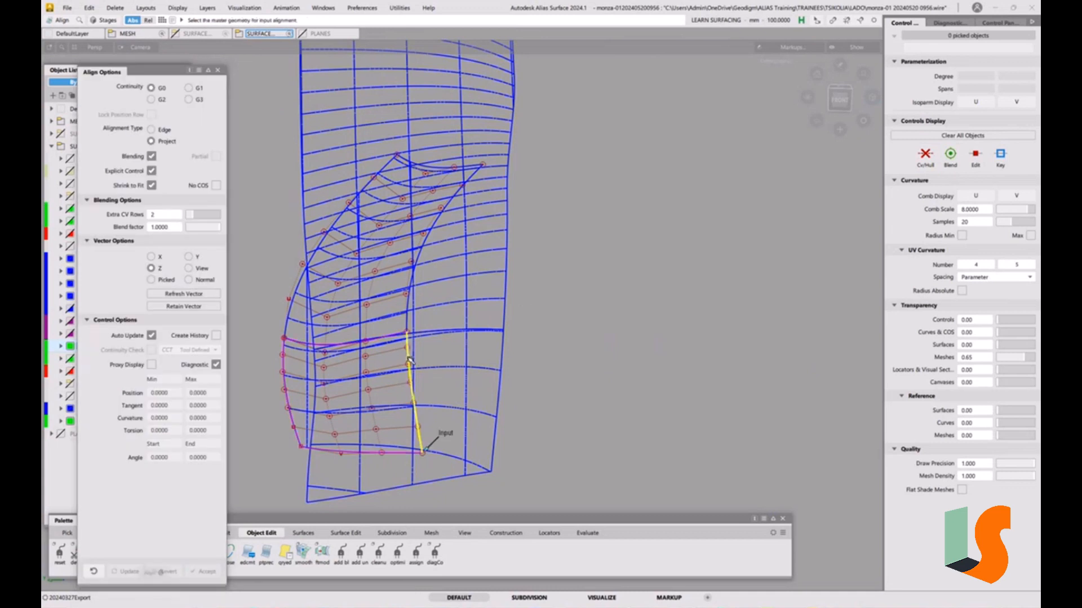
left_click(504, 361)
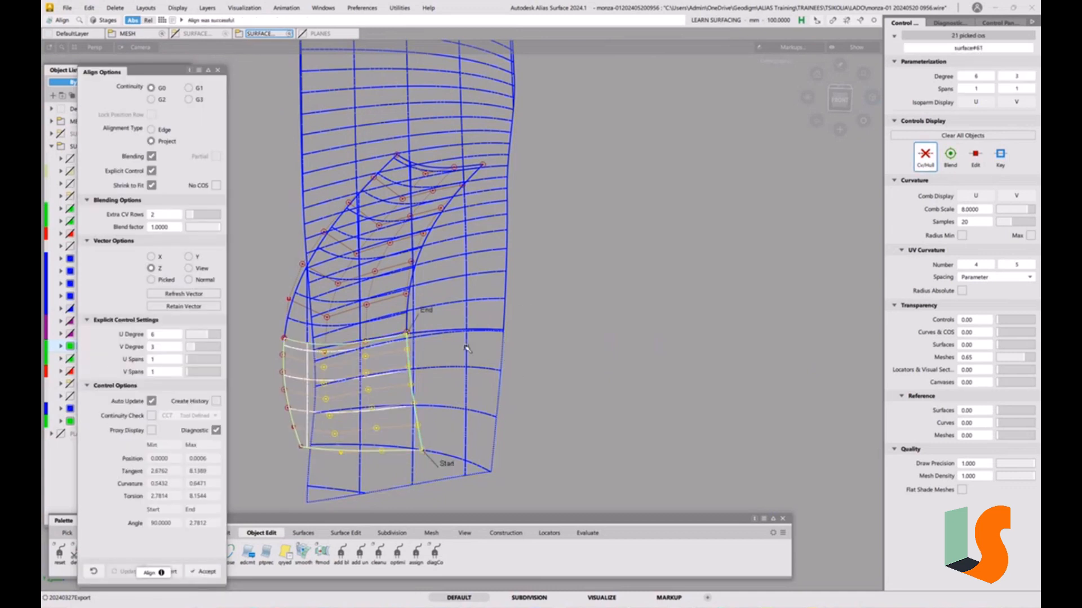
middle_click_drag(467, 348, 522, 325, "alt+shift")
left_click_drag(523, 326, 520, 354, "alt+shift")
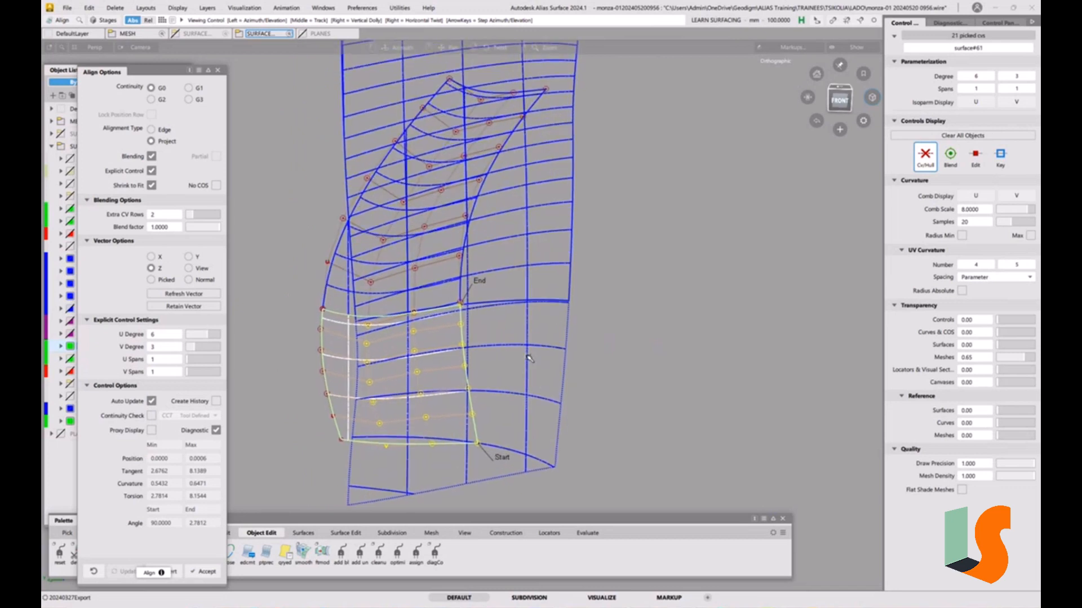
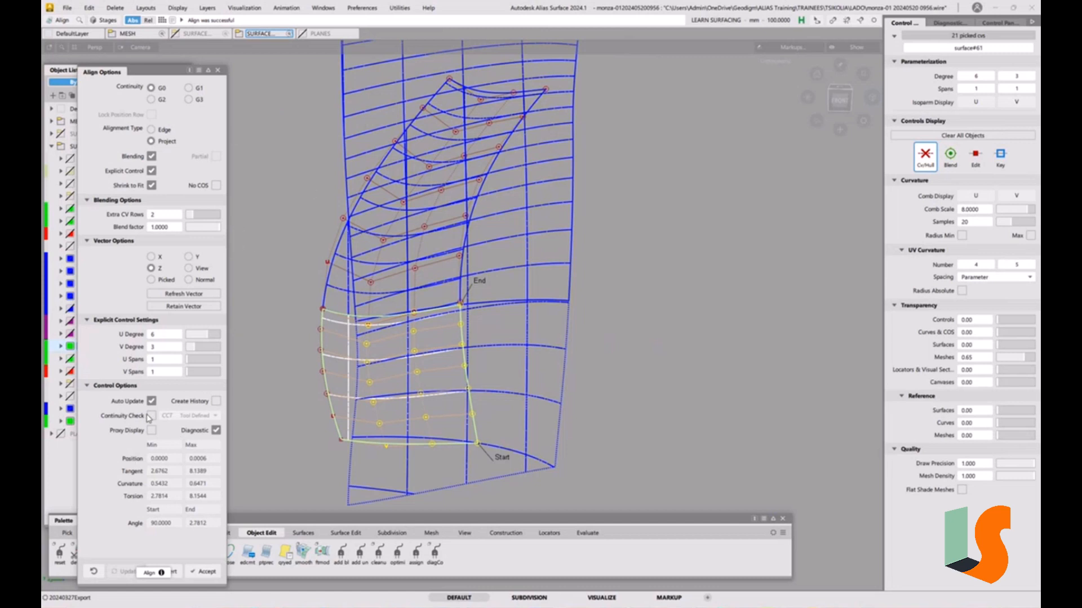
Step: Turn on the continuity check for the smaller patch's alignment and change it to G2 continuity without blending
left_click(151, 416)
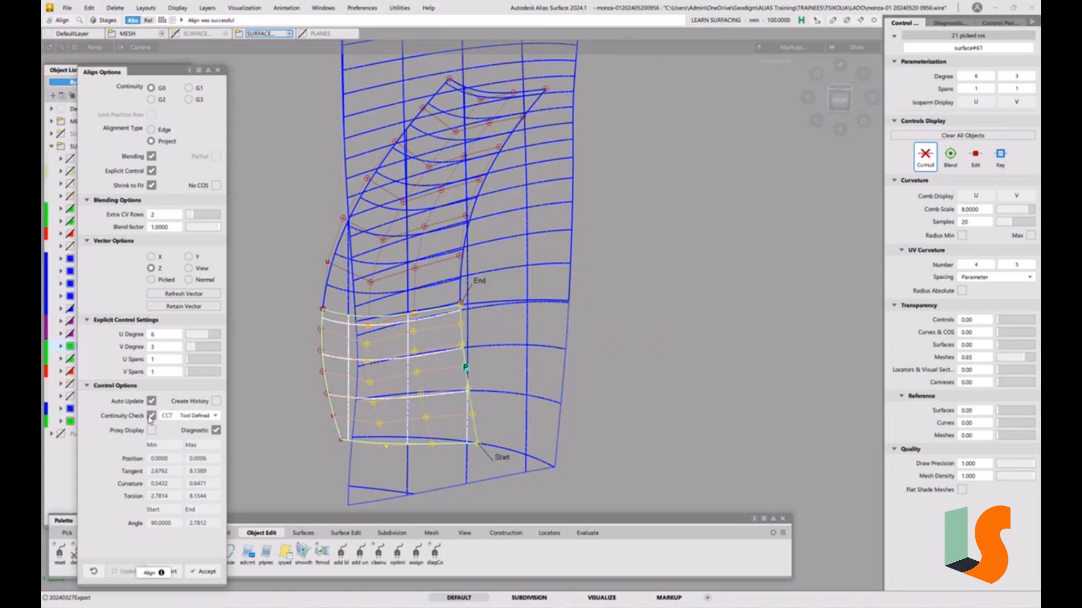
left_click(151, 99)
scroll(451, 361, "up", 2)
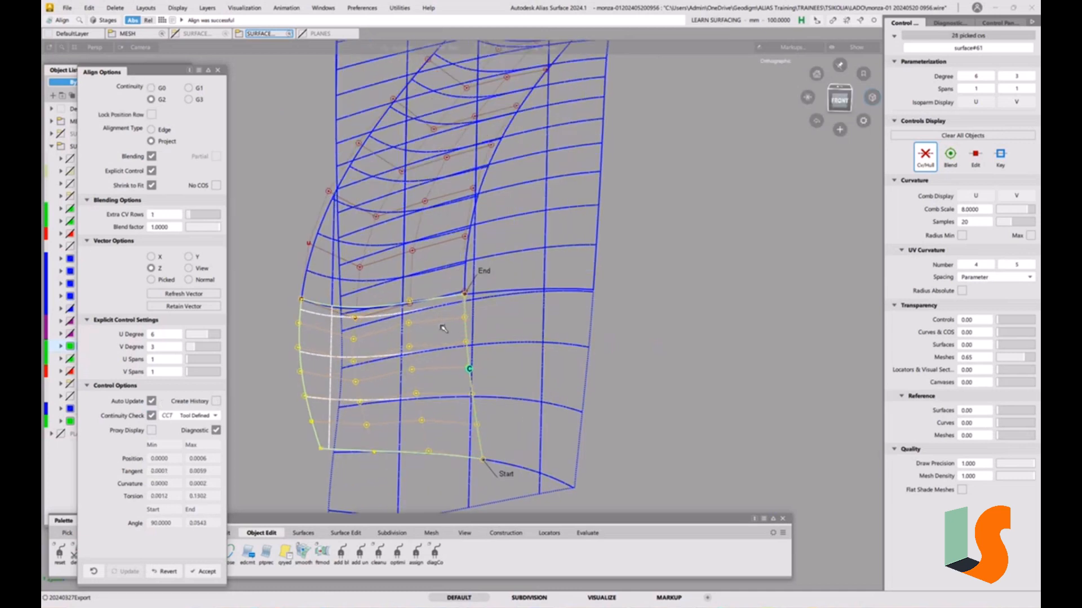
left_click(151, 156)
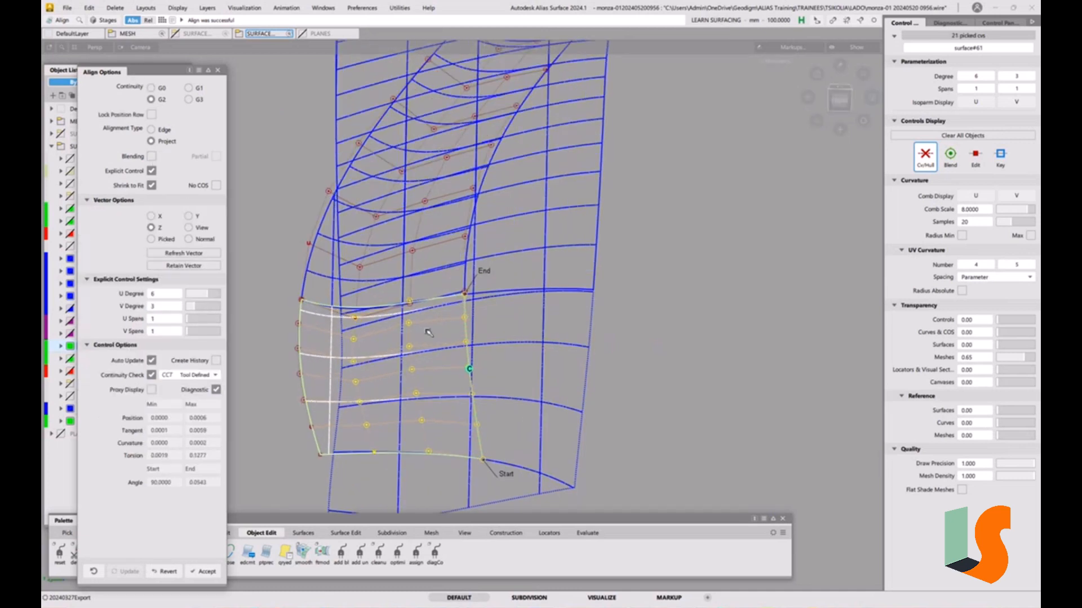
mouse_move(430, 333)
left_mouse_down("alt+shift")
mouse_move(416, 339)
mouse_move(423, 319)
left_mouse_up("alt+shift")
right_click_drag(433, 347, 445, 327, "alt+shift")
left_click_drag(445, 326, 443, 335, "alt+shift")
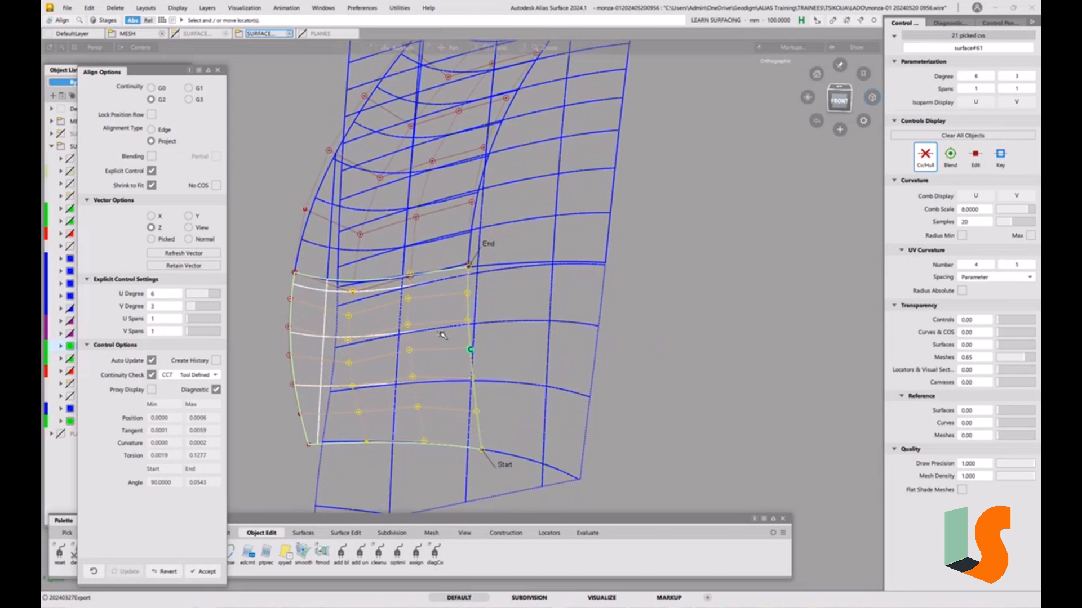
middle_click_drag(438, 336, 450, 356, "alt+shift")
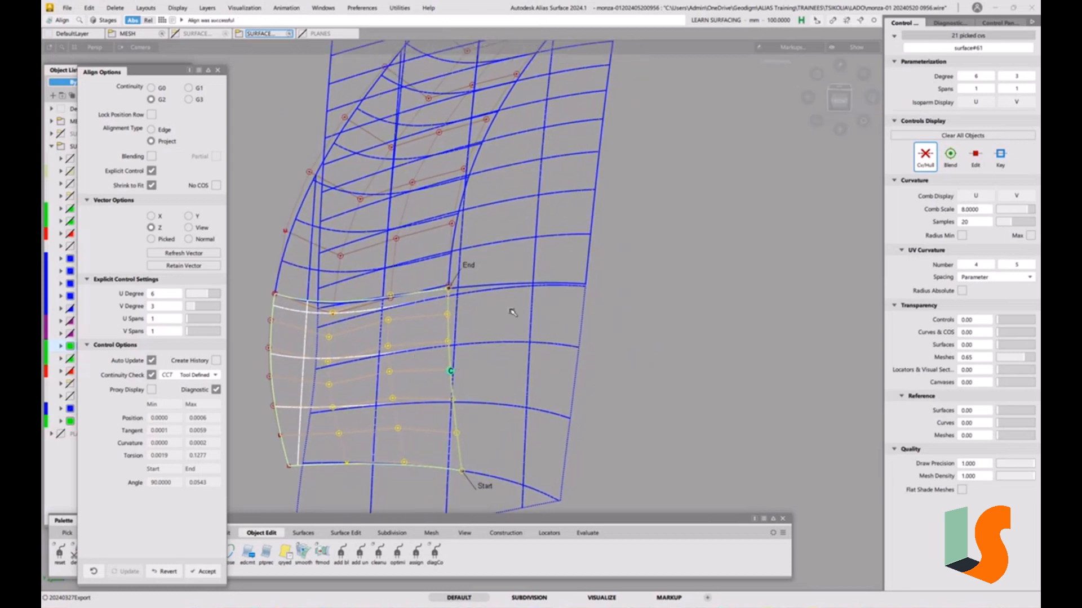
left_click_drag(479, 309, 476, 264, "ctrl+shift")
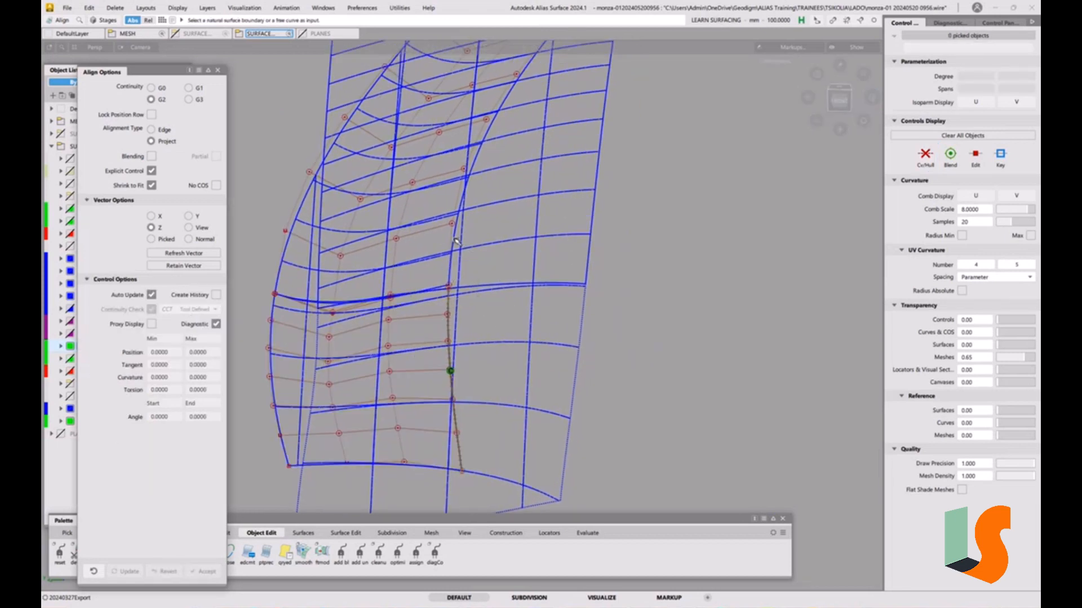
Step: Align the longer patch's outer edge to the same bonnet surface with G0 continuity and 2 extra CV rows
left_click(456, 241)
left_click(590, 253)
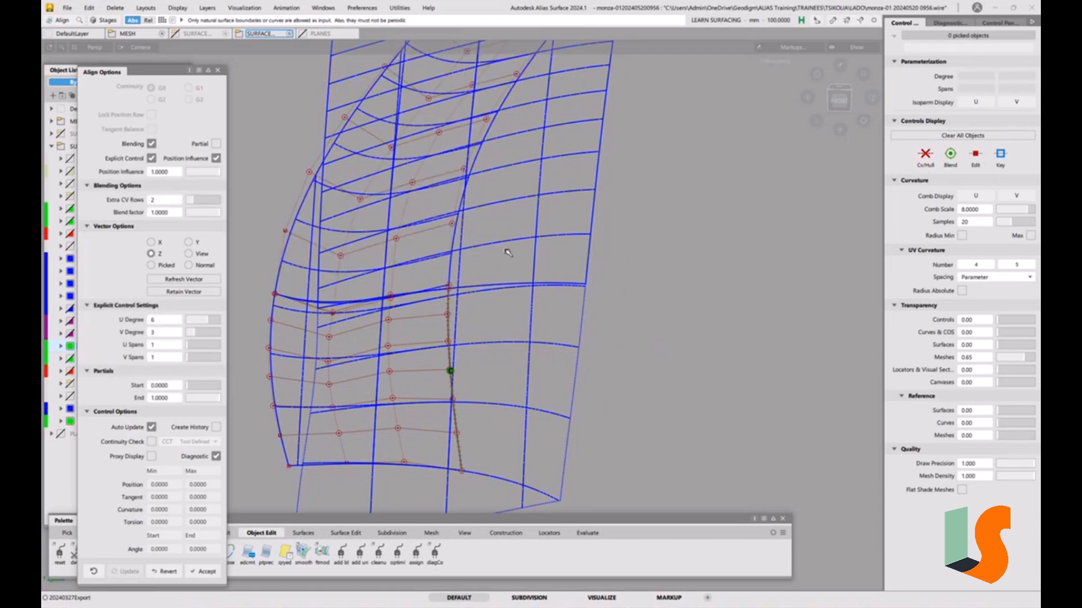
left_click(458, 244)
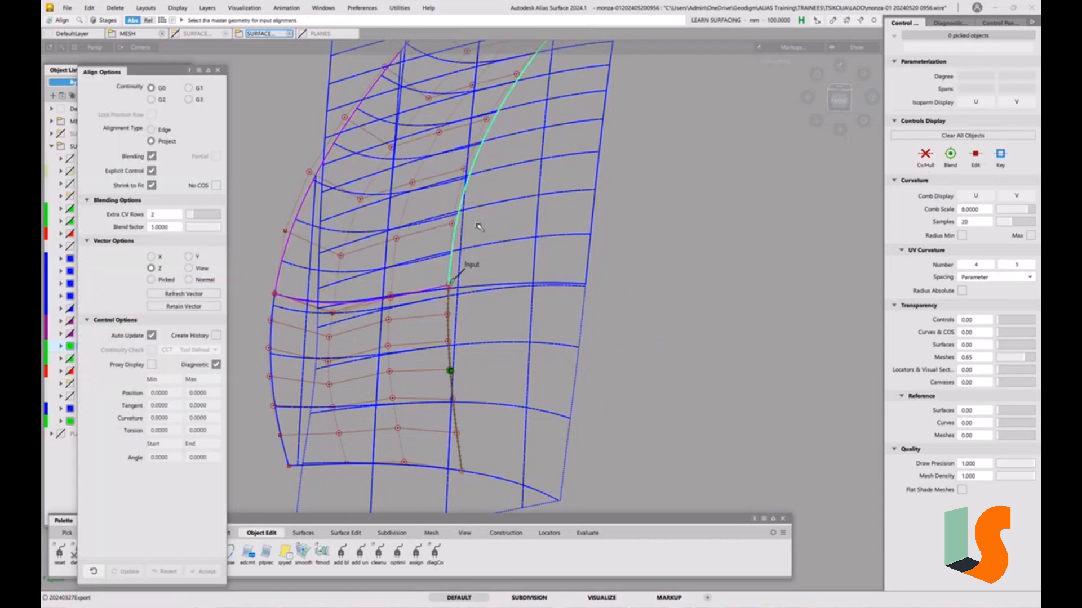
middle_click_drag(480, 235, 454, 275, "alt+shift")
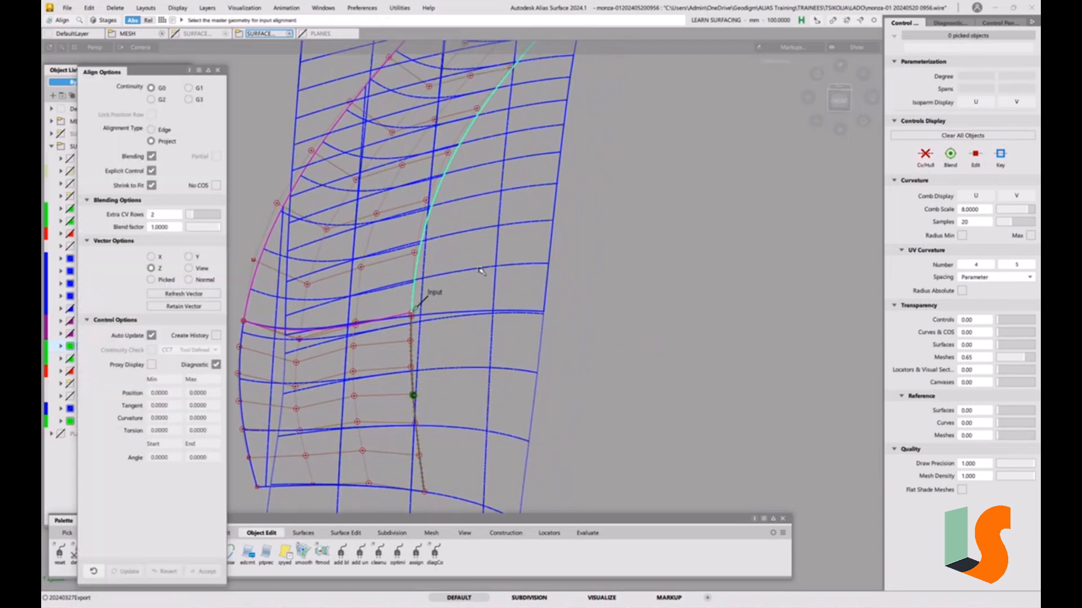
left_click(546, 278)
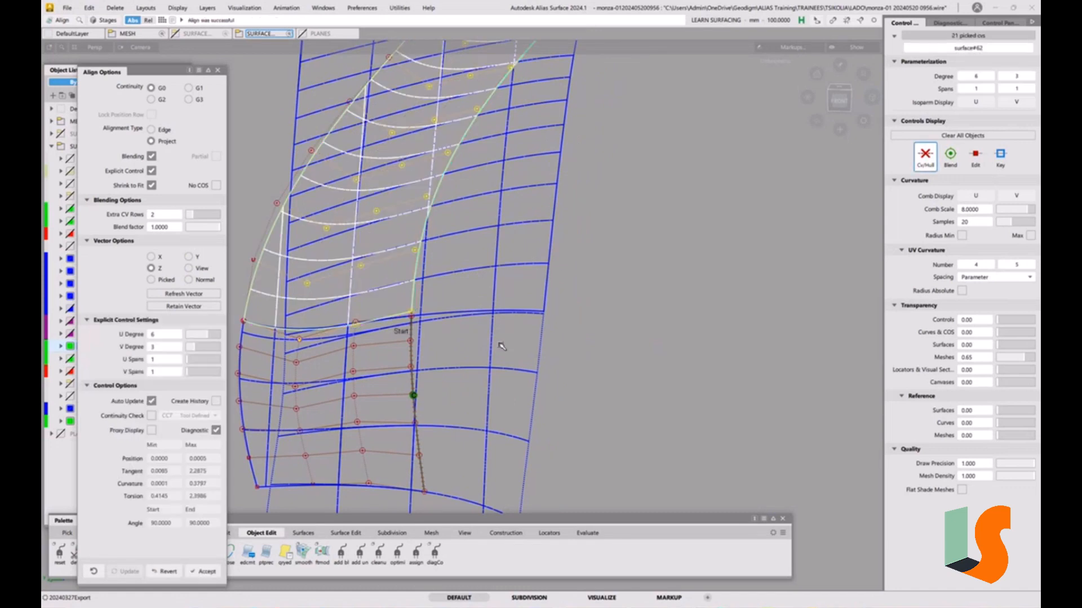
Step: Bring back all hidden surfaces and the mesh, and examine how both patches sit on the bonnet around the opening
key("space")
key("alt+v")
middle_click_drag(414, 357, 497, 313, "alt+shift")
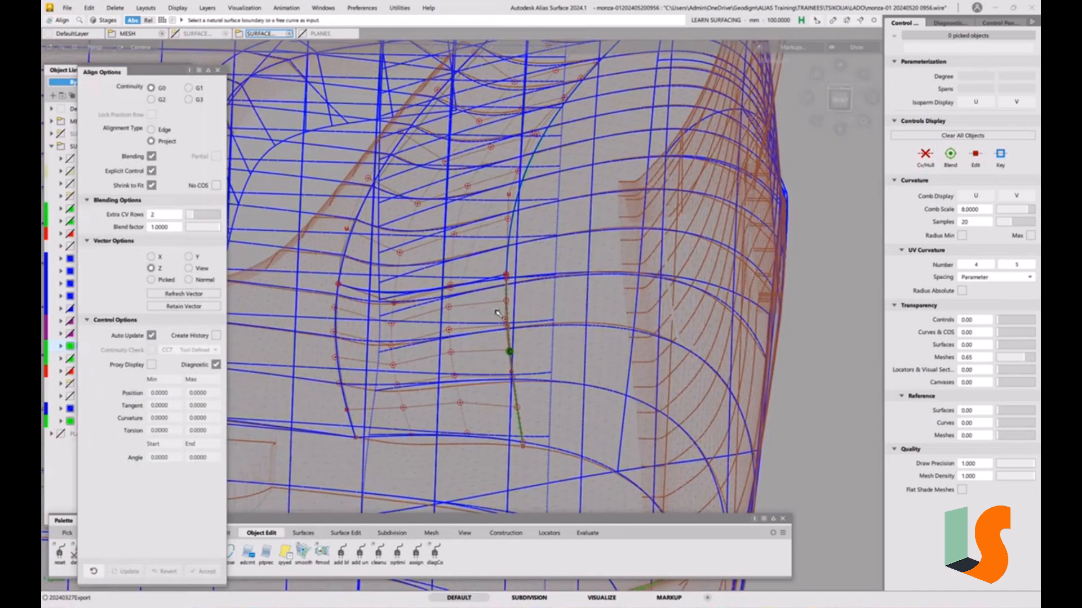
left_click_drag(497, 313, 501, 328, "alt+shift")
middle_click_drag(501, 328, 547, 301, "alt+shift")
left_click_drag(541, 325, 555, 328, "alt+shift")
middle_click_drag(542, 333, 567, 309, "alt+shift")
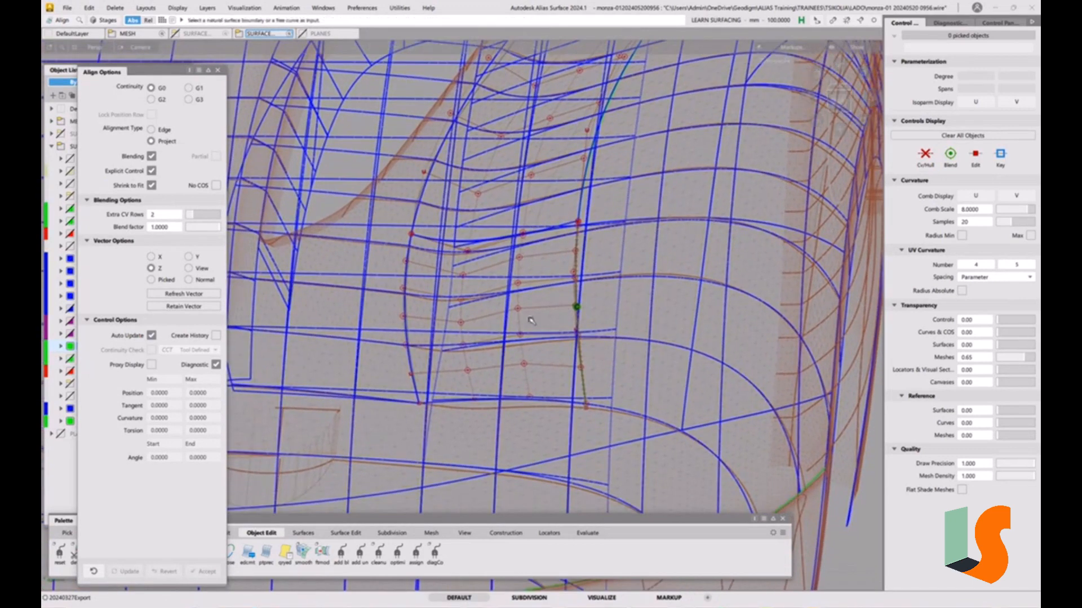
right_click_drag(531, 320, 521, 332, "alt+shift")
middle_click_drag(521, 332, 521, 353, "alt+shift")
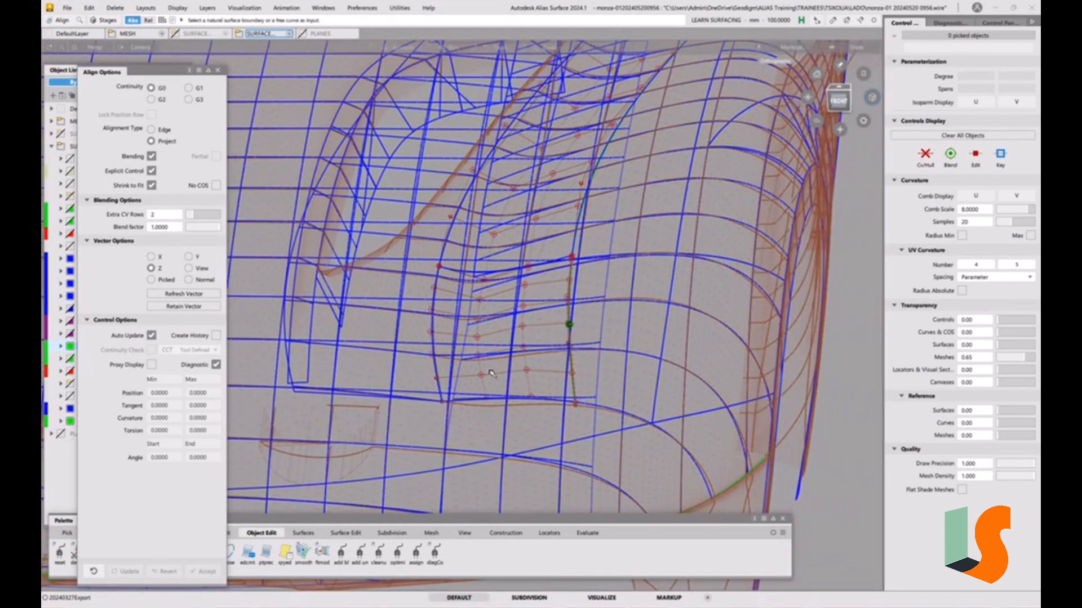
left_click_drag(492, 373, 427, 390, "alt+shift")
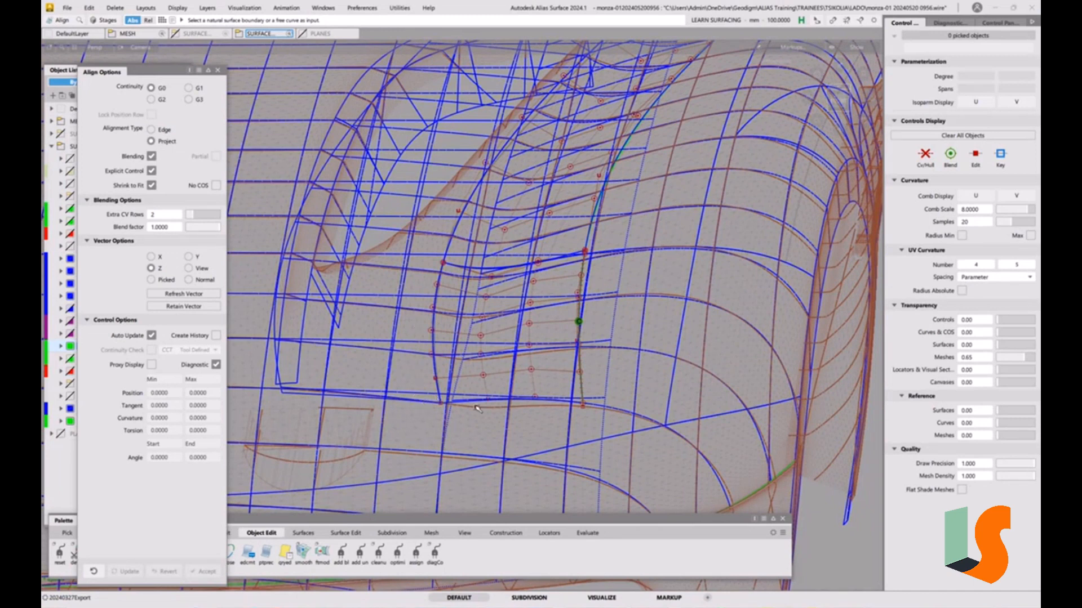
left_click_drag(532, 404, 468, 272, "alt+shift")
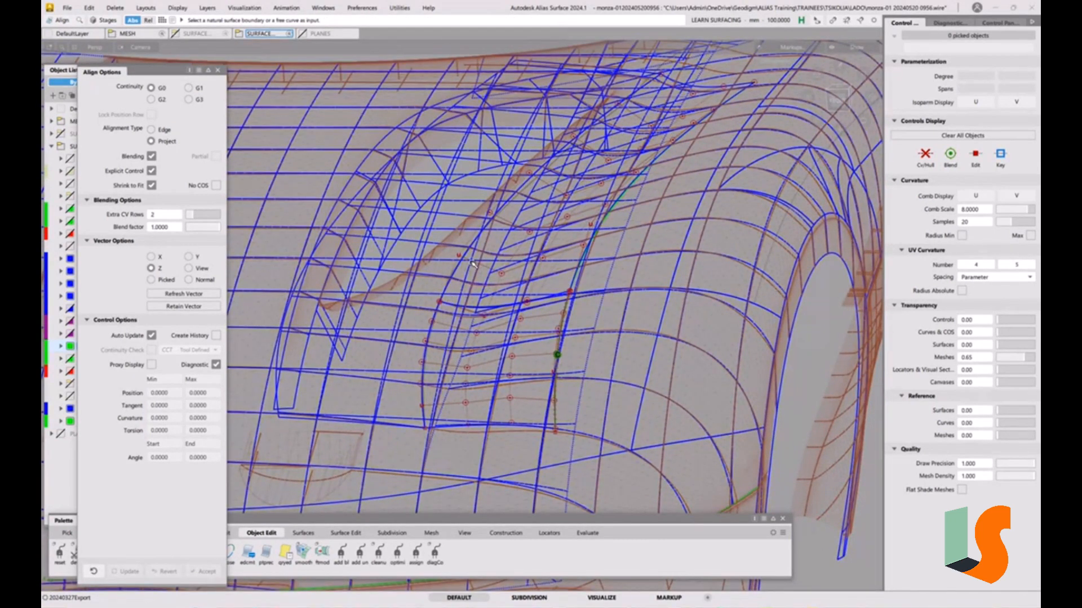
Step: Inspect the bonnet from the top view, including the corner surface in front of the smaller patch
left_click_drag(849, 101, 844, 91)
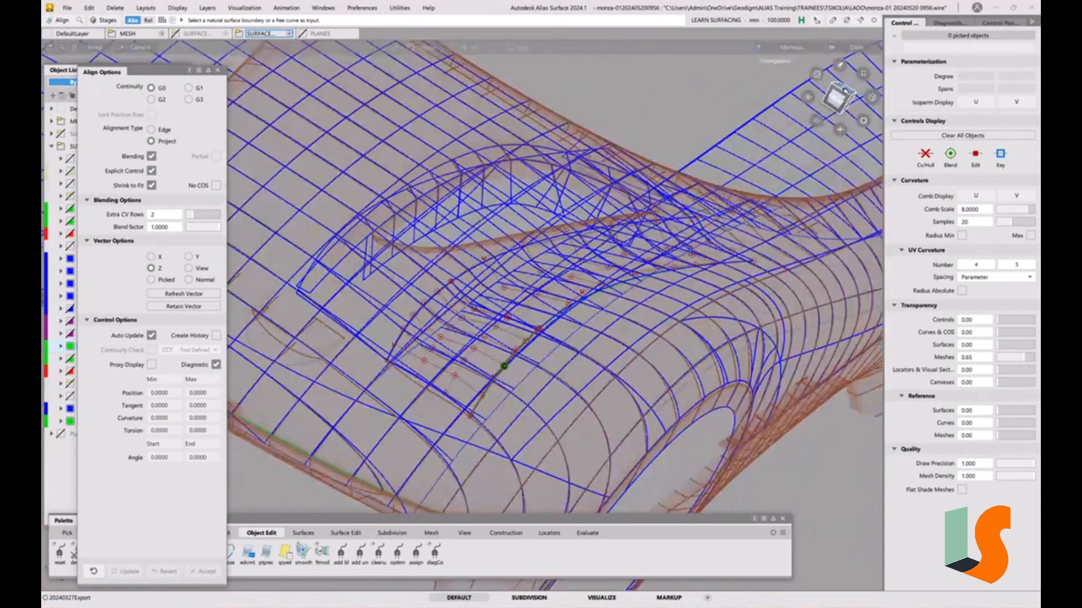
left_click(845, 91)
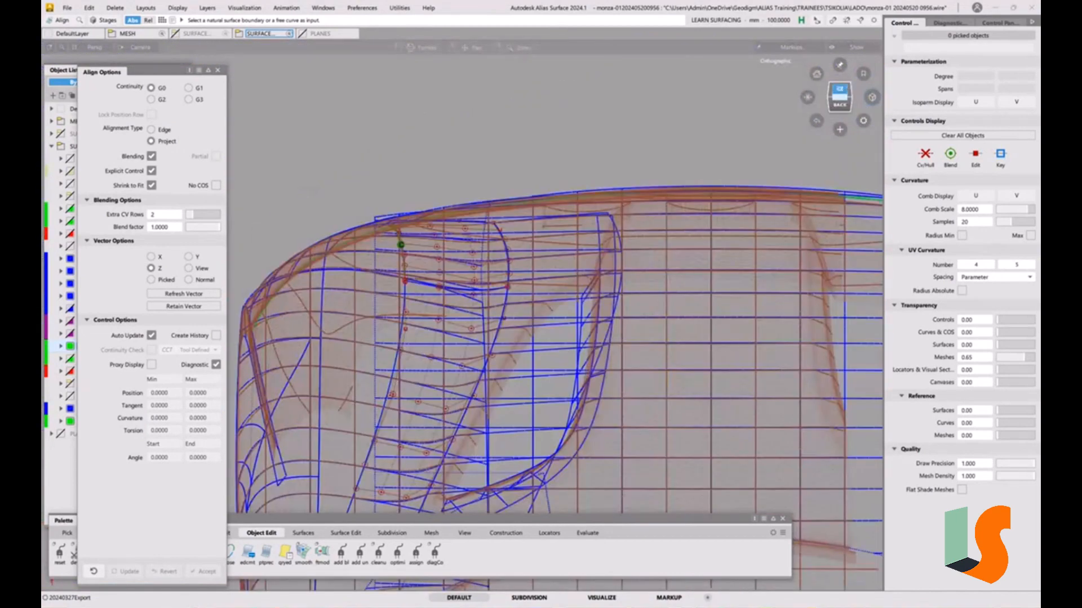
left_click(849, 78)
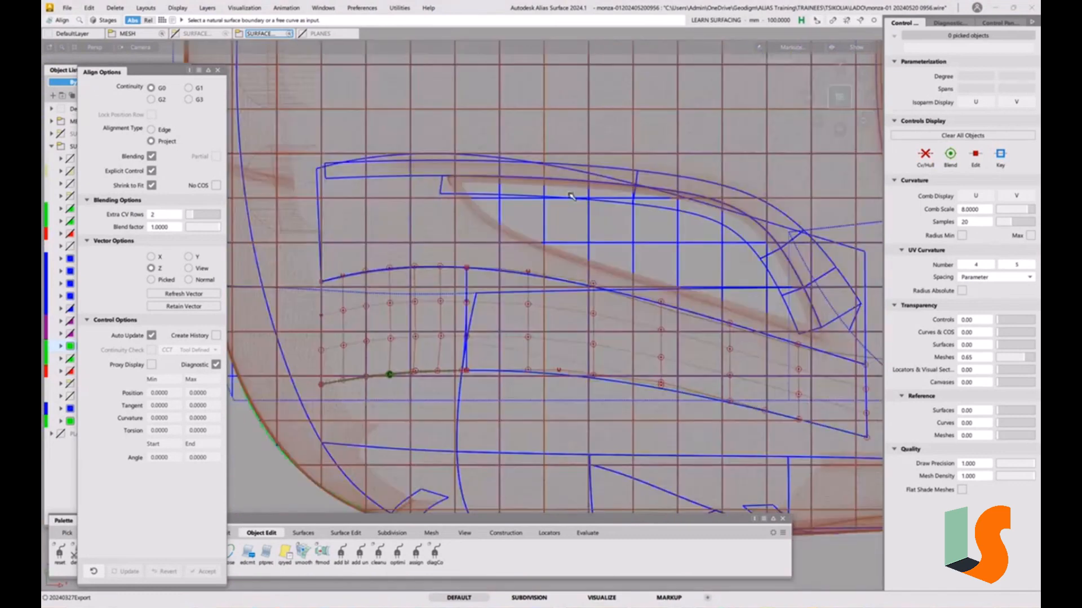
right_click_drag(563, 299, 524, 297, "alt+shift")
middle_click_drag(524, 297, 538, 304, "alt+shift")
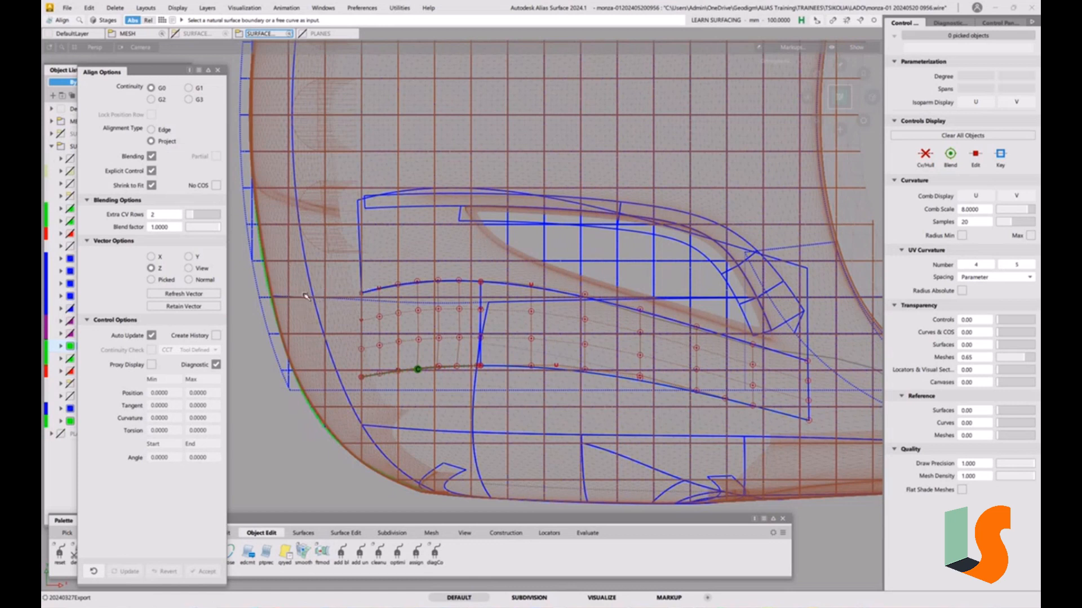
left_click_drag(320, 337, 309, 314, "ctrl+shift")
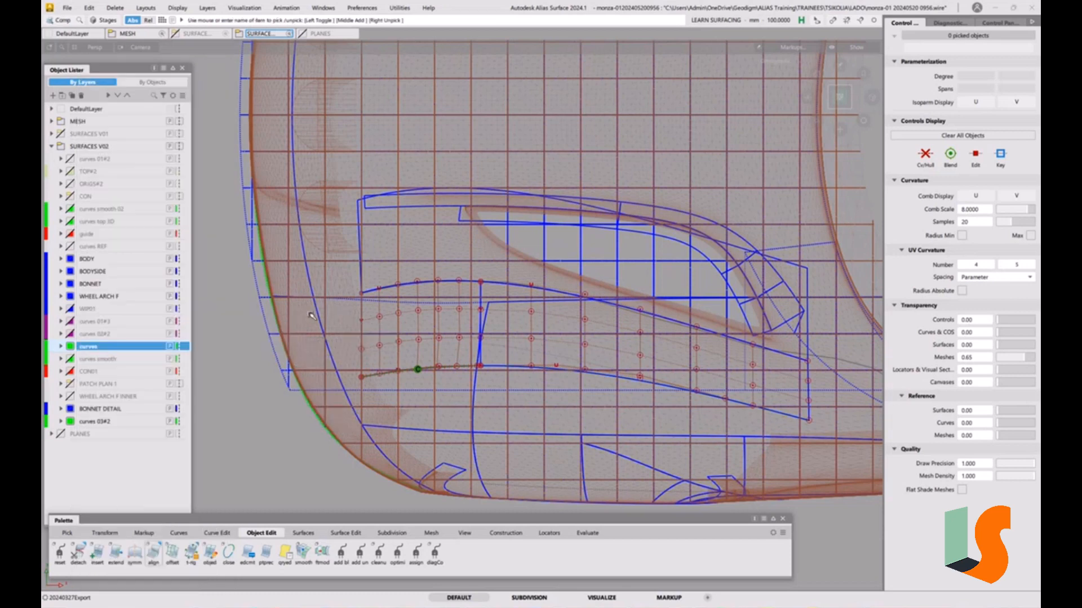
left_click(318, 313)
left_click(333, 329)
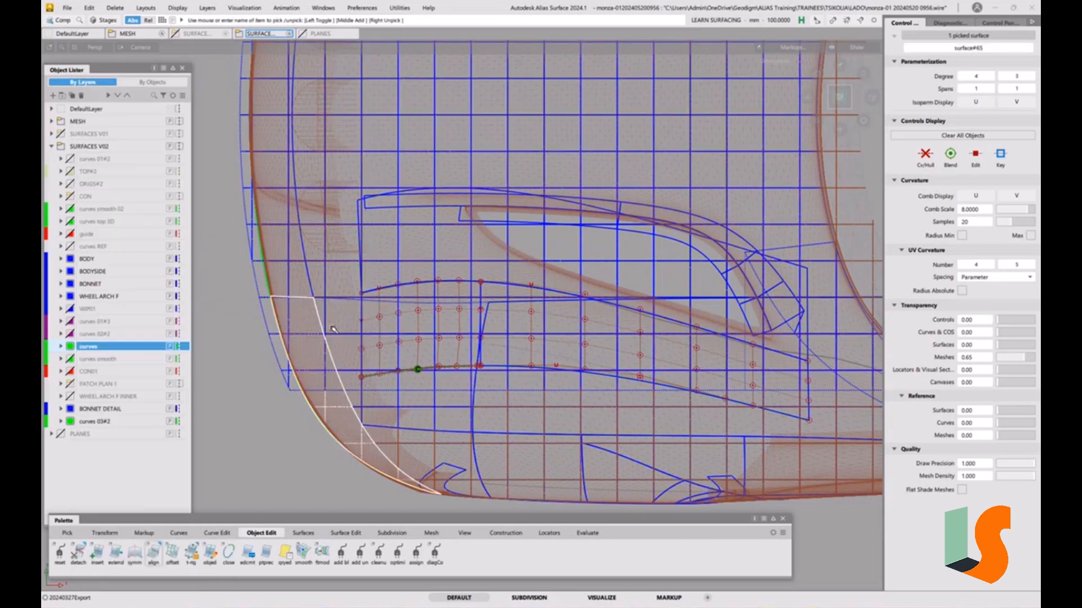
scroll(470, 275, "up", 3)
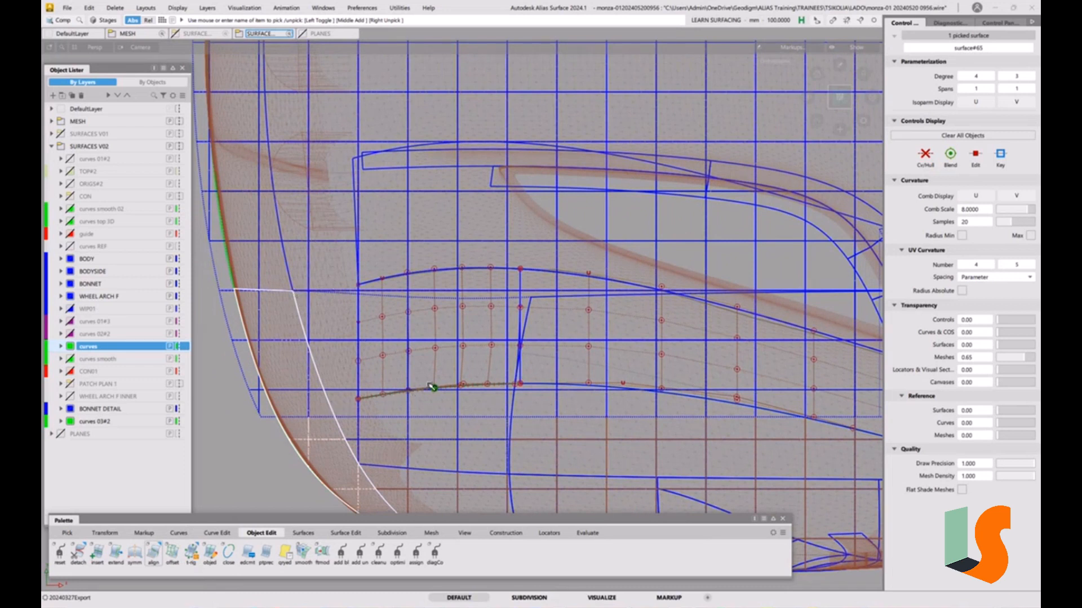
left_click(442, 370)
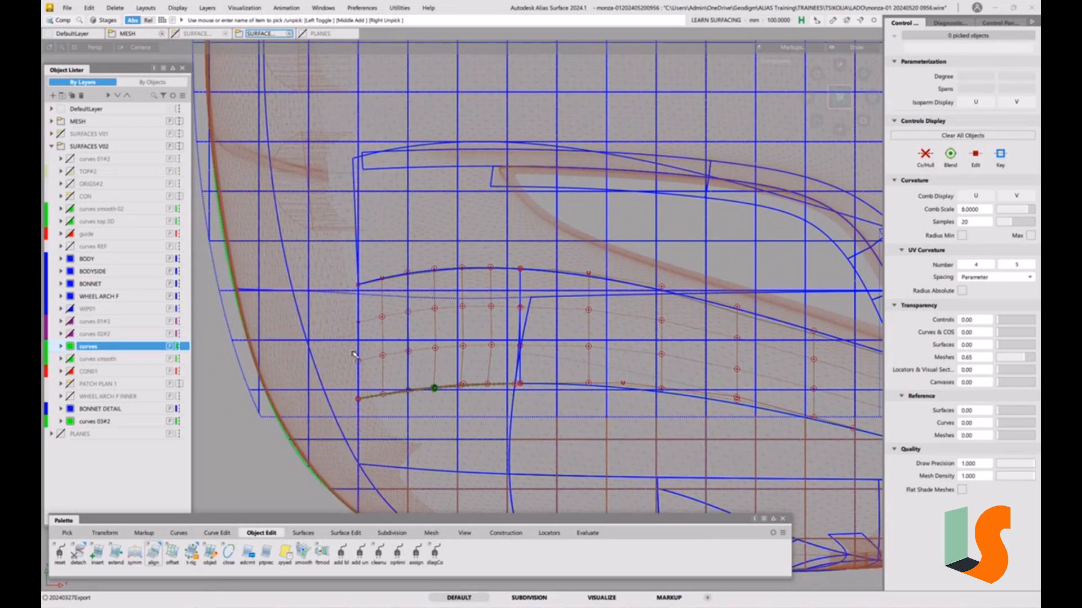
Step: Extend the smaller patch's free front end about 185 mm towards the bonnet's front edge
key("e")
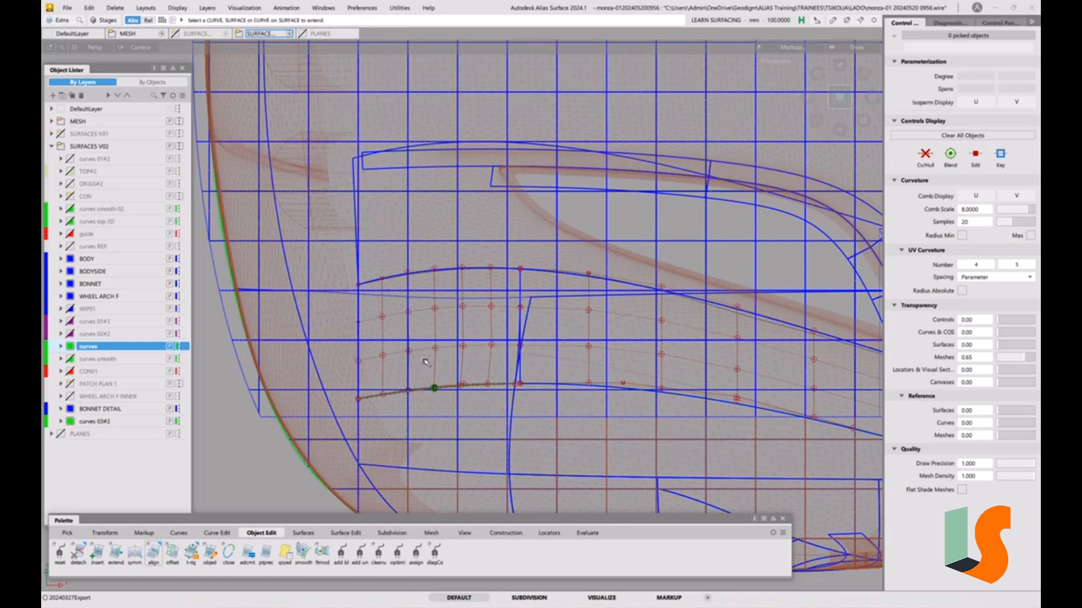
left_click_drag(423, 359, 187, 396, "ctrl+shift")
key("e")
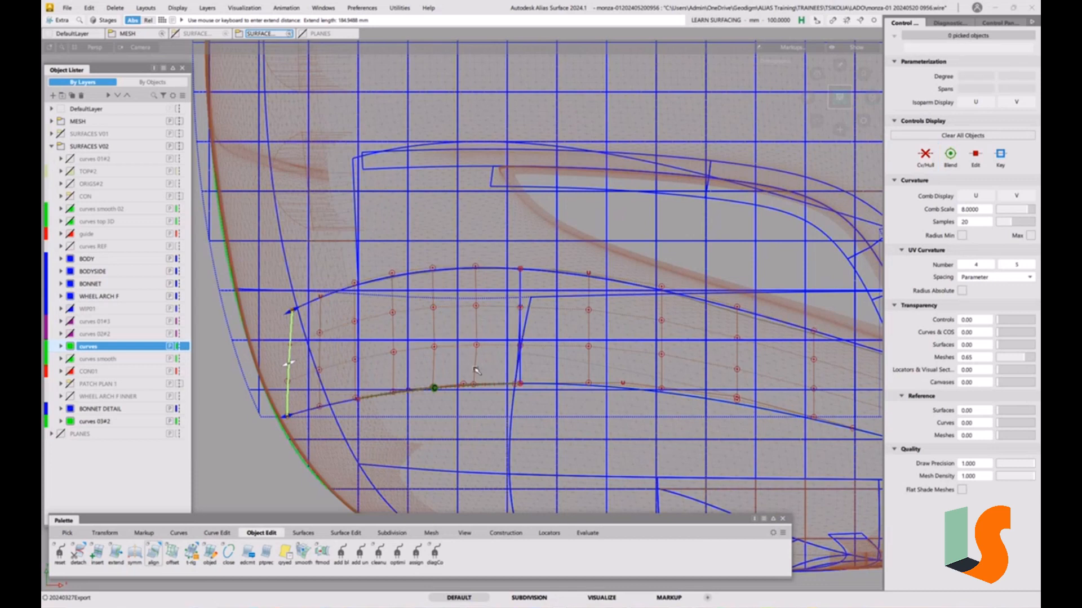
right_click_drag(475, 368, 473, 359, "alt+shift")
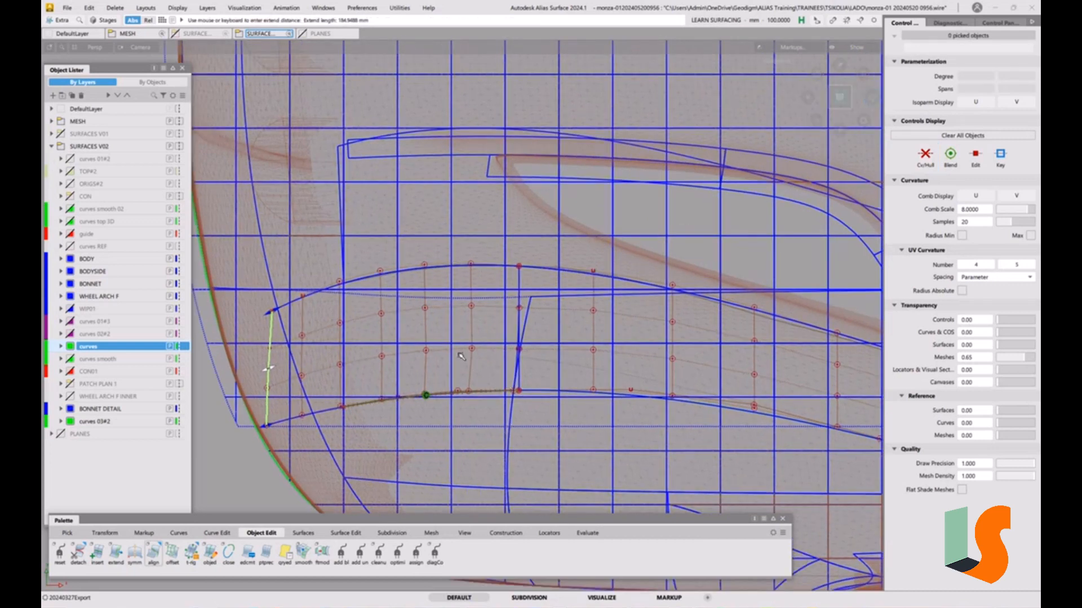
middle_click_drag(375, 342, 477, 336, "alt+shift")
left_click_drag(499, 400, 499, 349, "ctrl+shift")
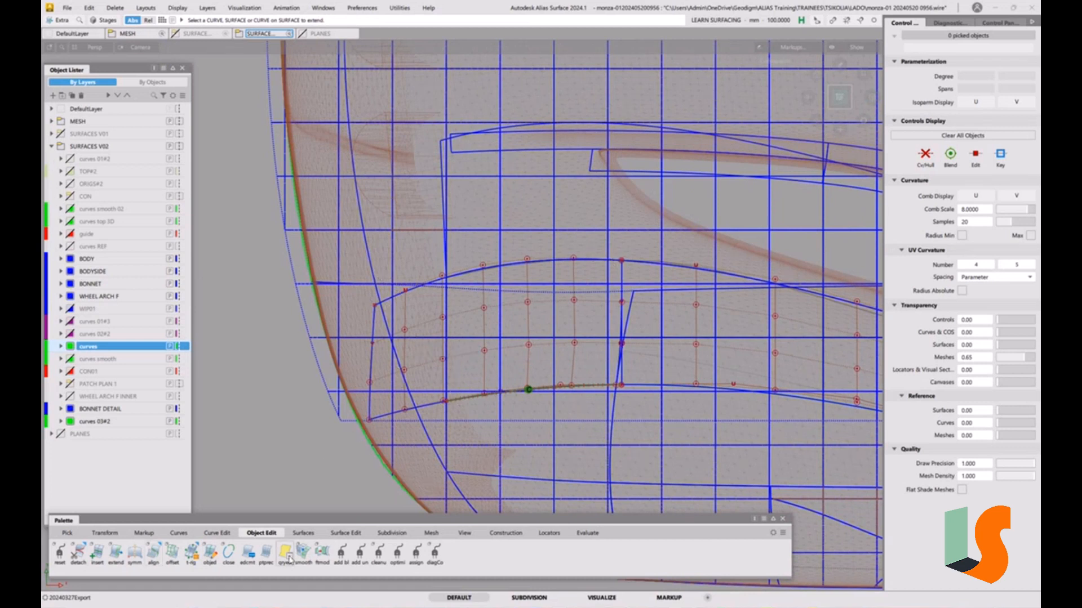
Step: Trim-convert the extended smaller patch along the Z vector at the long curved surface edge crossing its front end, keeping the portion towards the opening
left_click(341, 533)
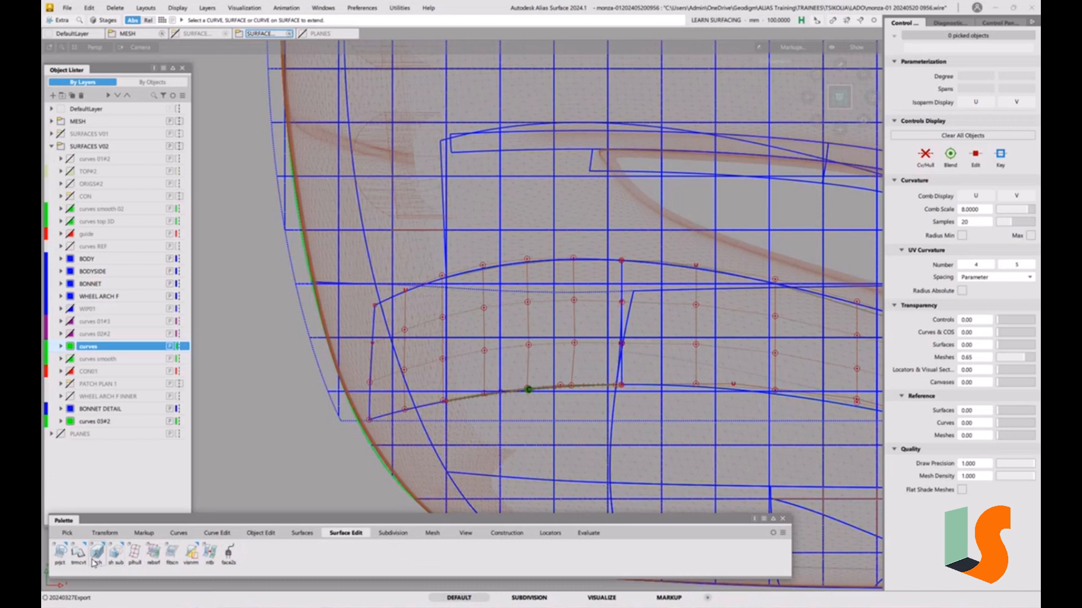
double_click(79, 552)
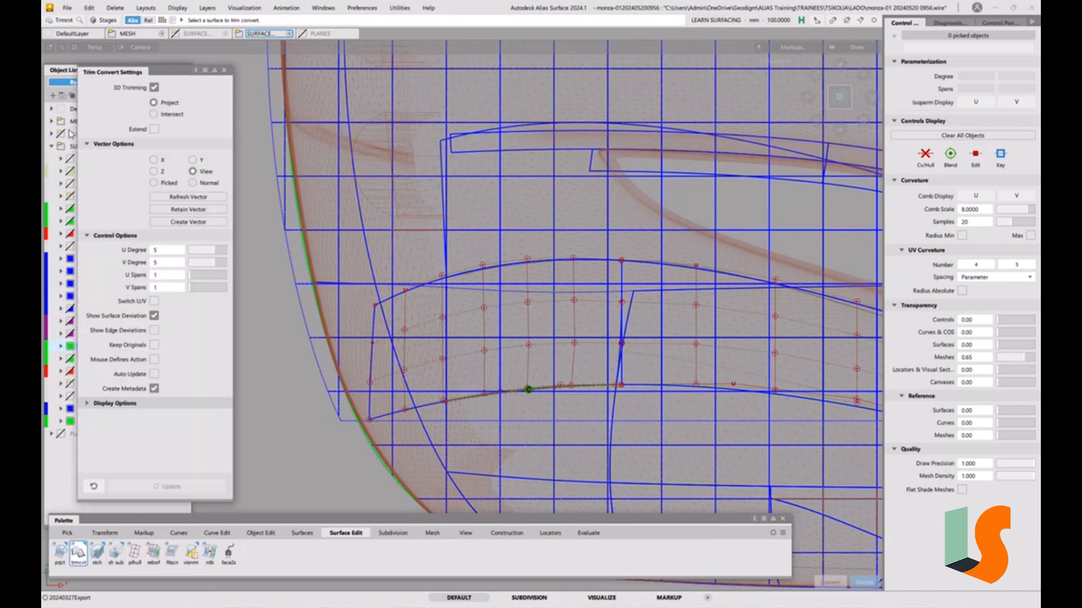
left_click(165, 172)
left_click(372, 359)
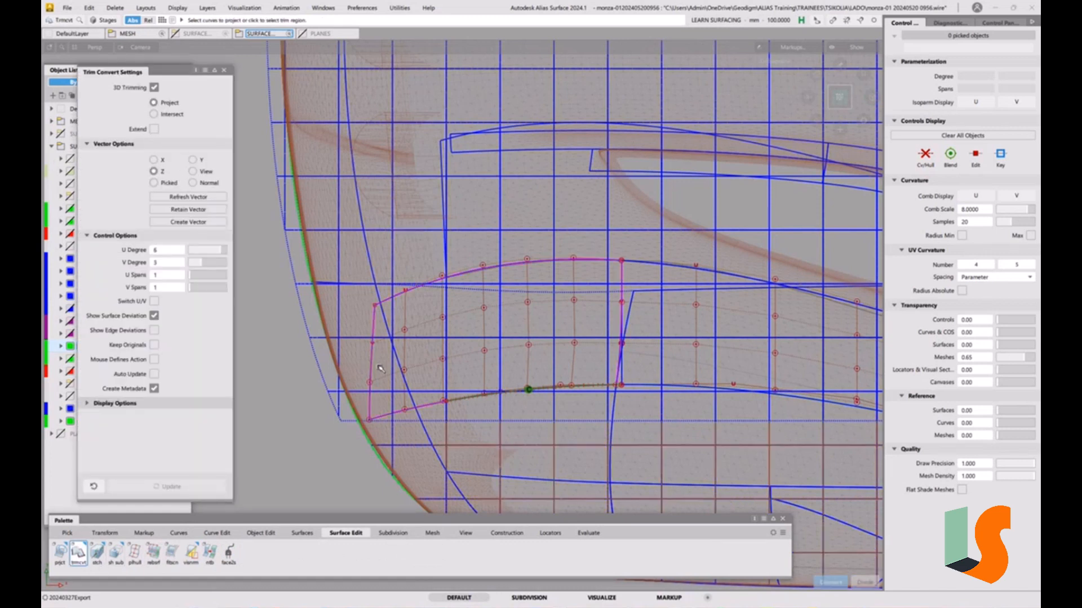
left_click(387, 333)
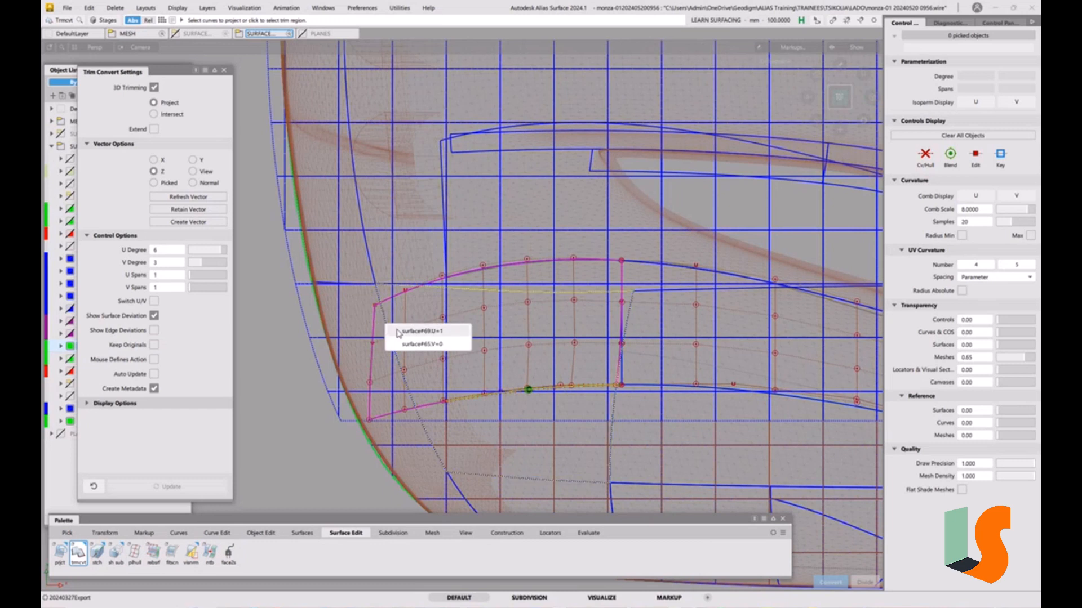
left_click(405, 333)
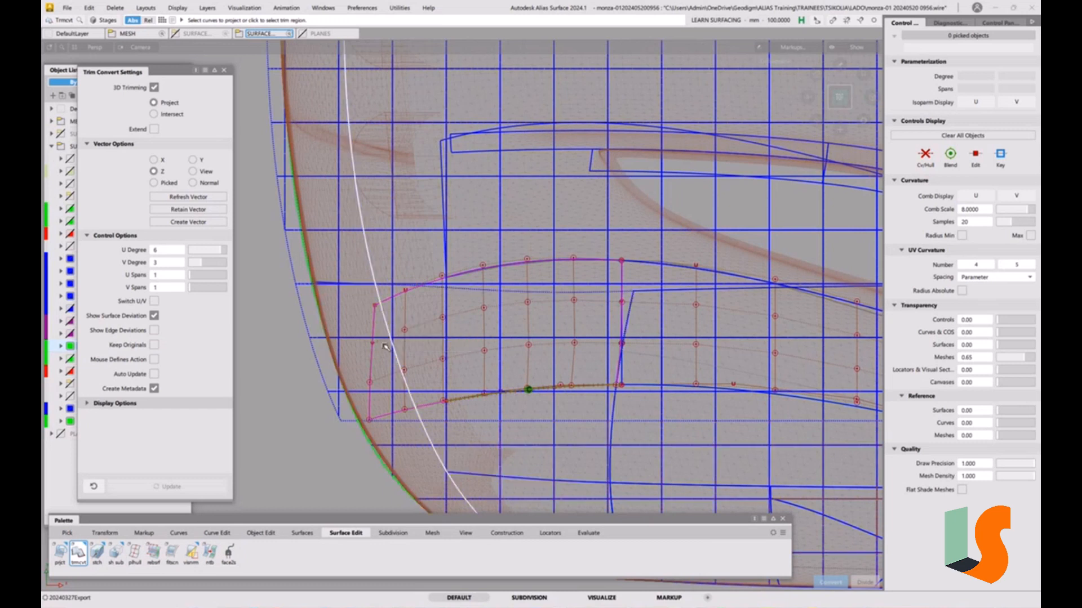
left_click(404, 304)
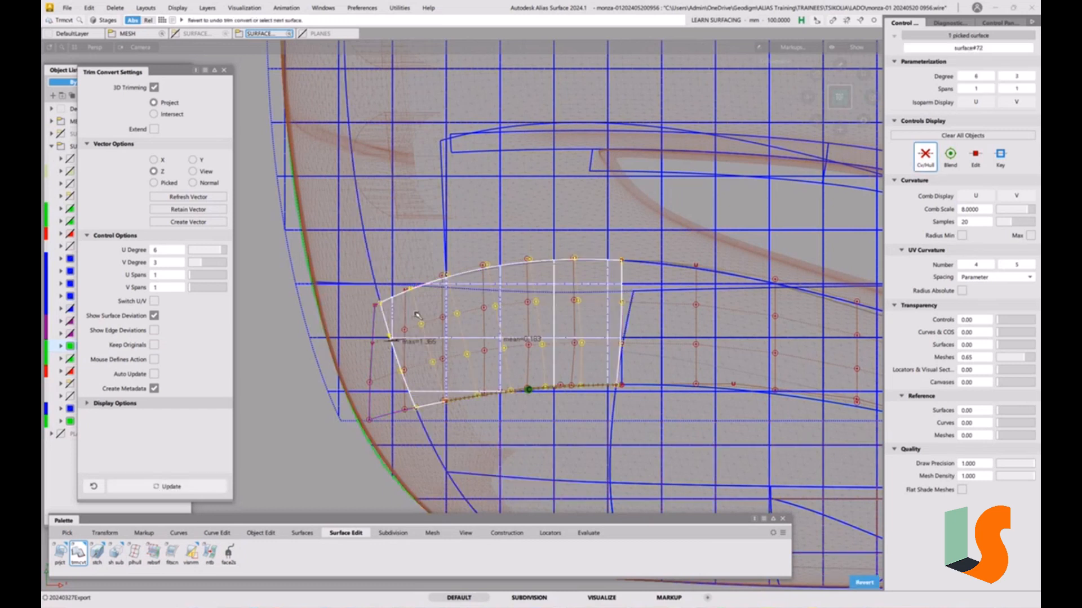
left_click(557, 442)
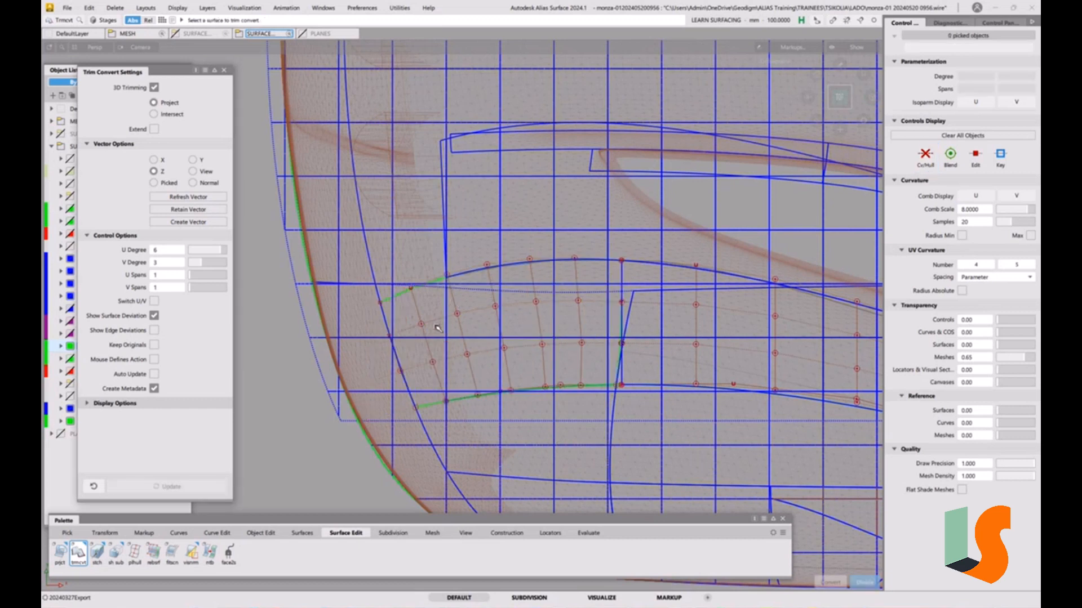
left_click(224, 70)
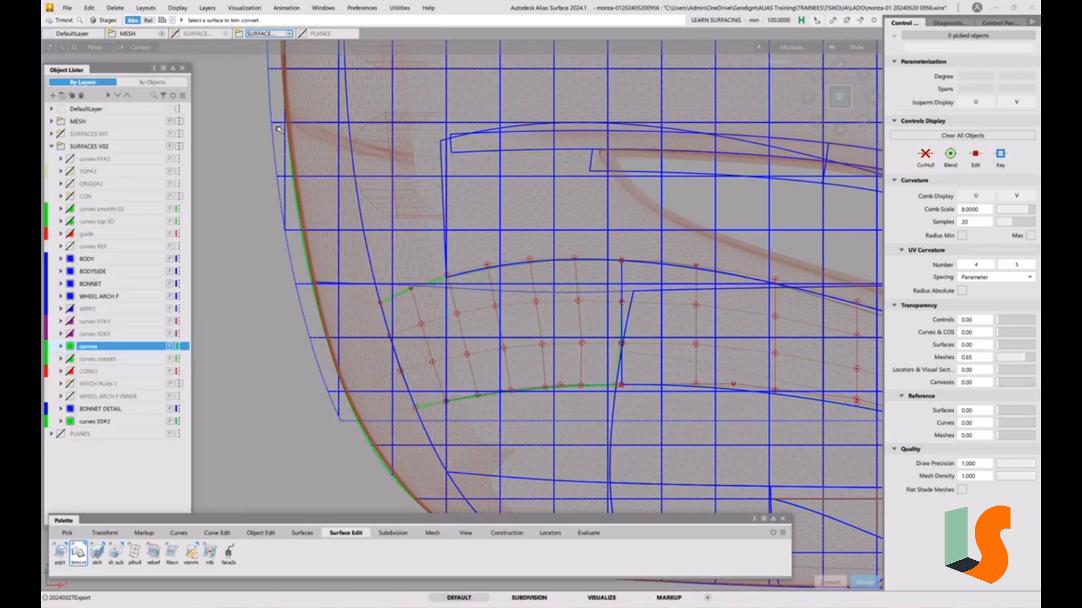
Step: Assign the trimmed patch to the BODY layer and make BODY the active layer
left_click_drag(420, 267, 408, 283, "ctrl+shift")
left_click(413, 294)
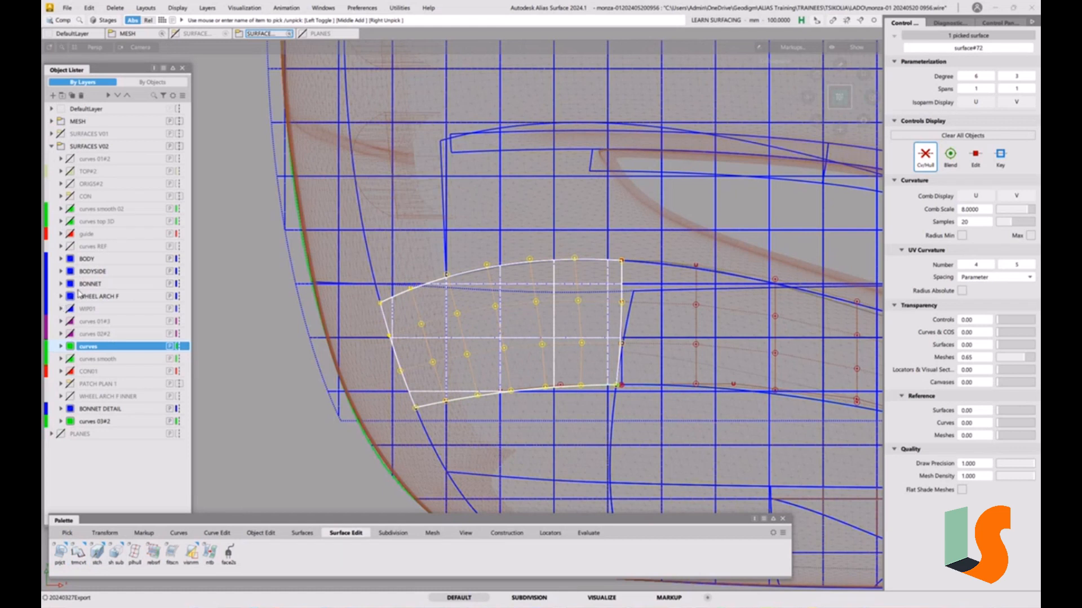
right_click(96, 265)
left_click(108, 265)
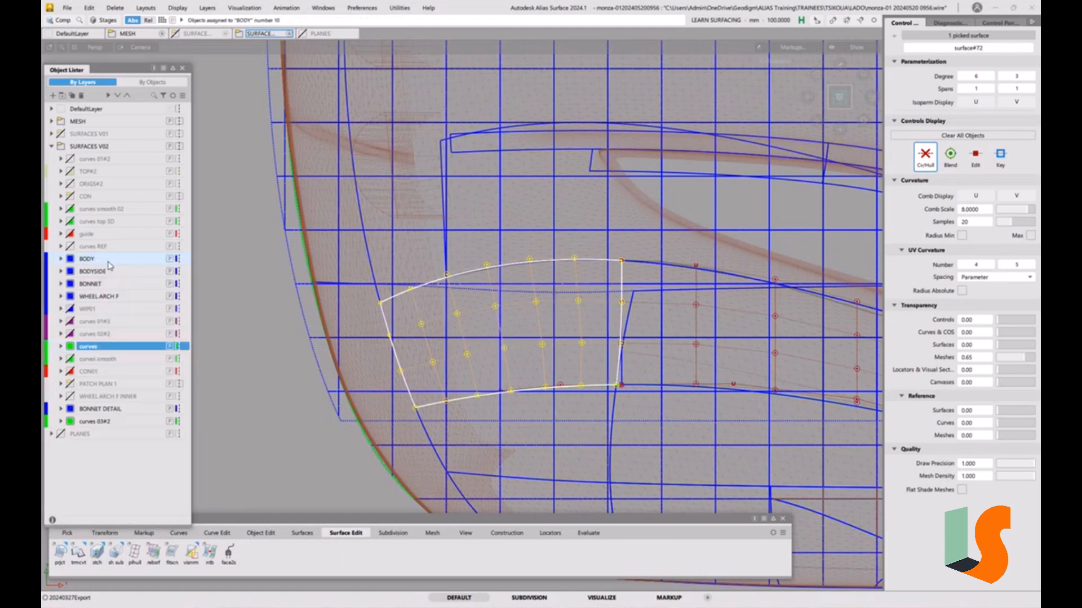
left_click(110, 265)
left_click(505, 325)
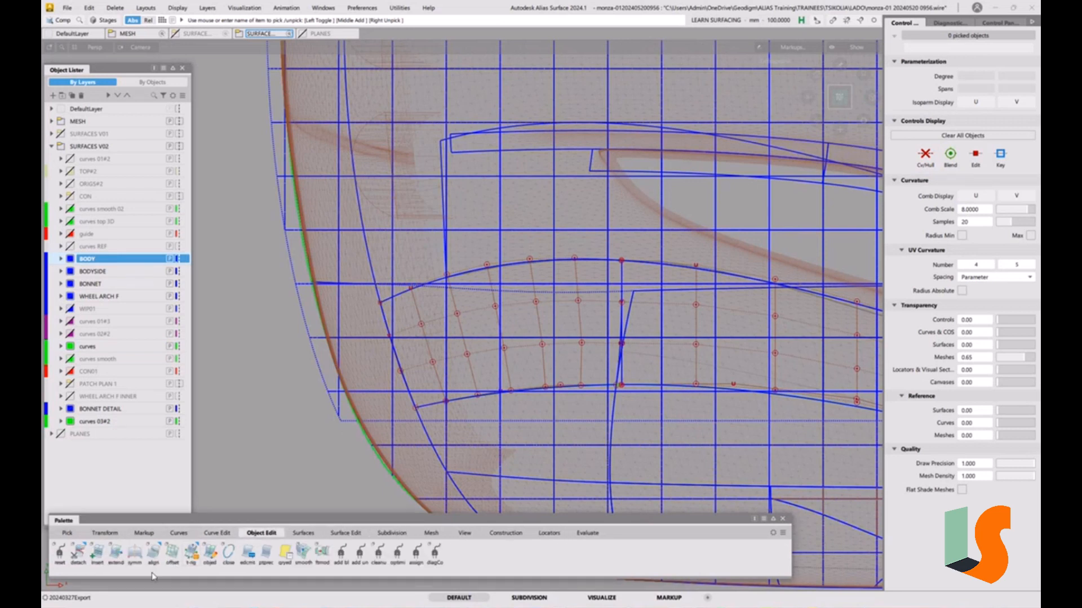
Step: Align the patch's front edge to the long curved surface edge with G0 edge alignment, using a partial range of 0 to about 0.35
double_click(153, 552)
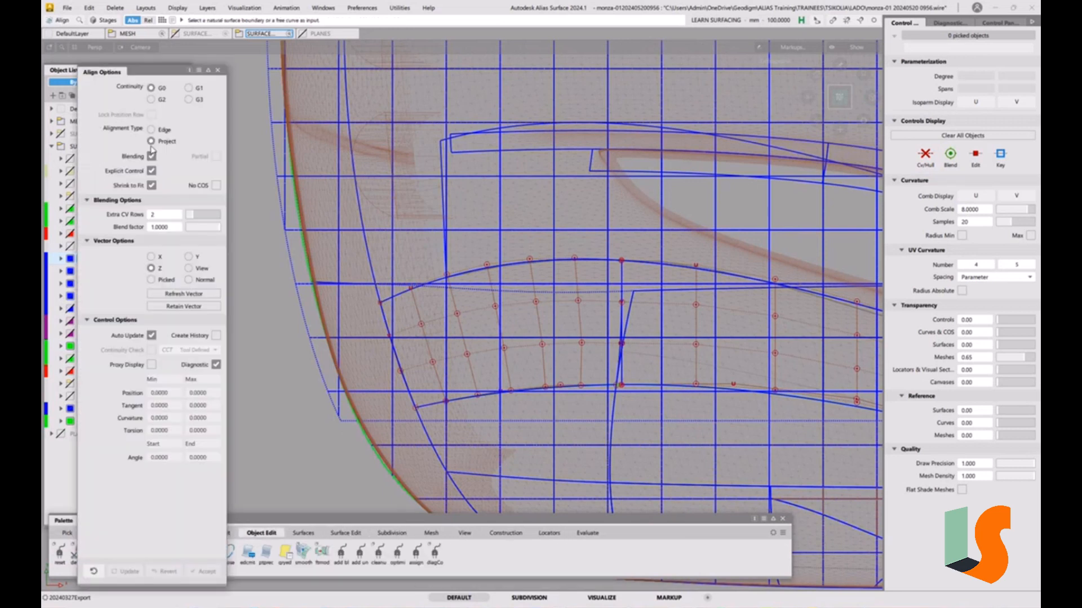
left_click(389, 328)
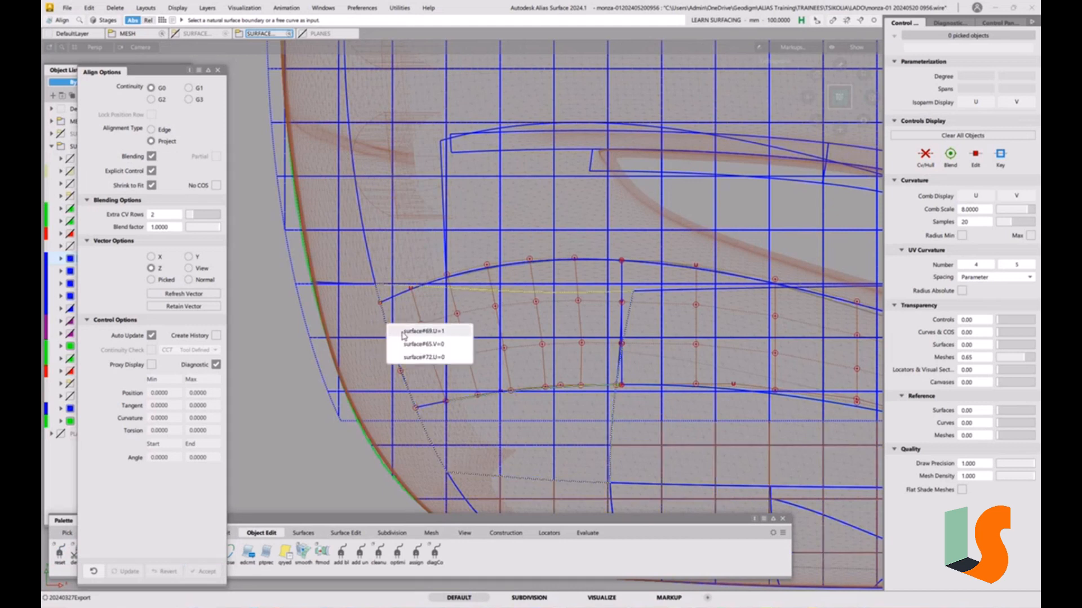
left_click(412, 358)
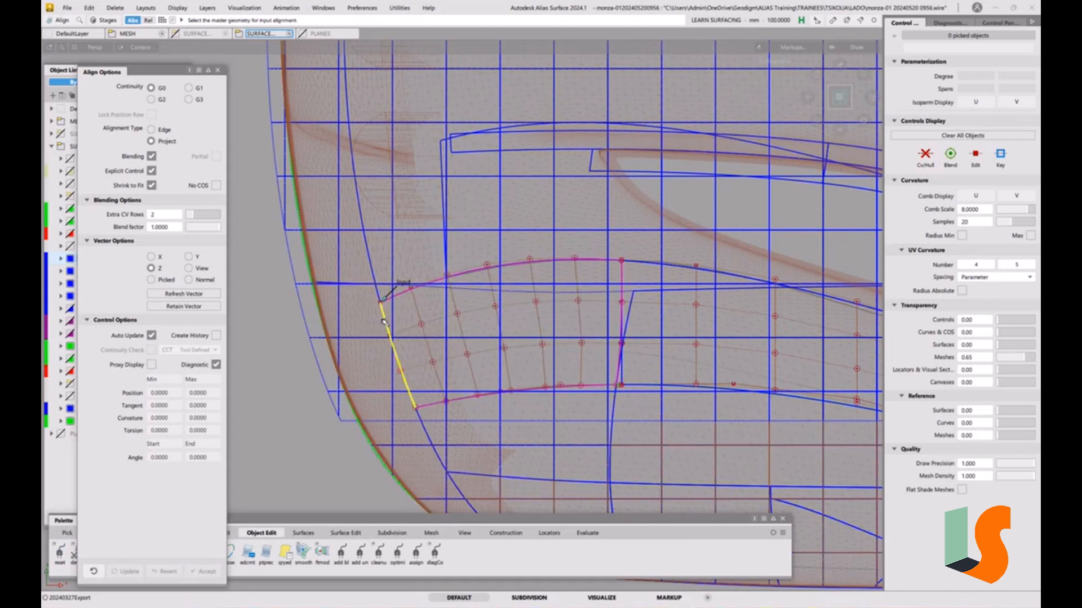
left_click(383, 323)
left_click(405, 337)
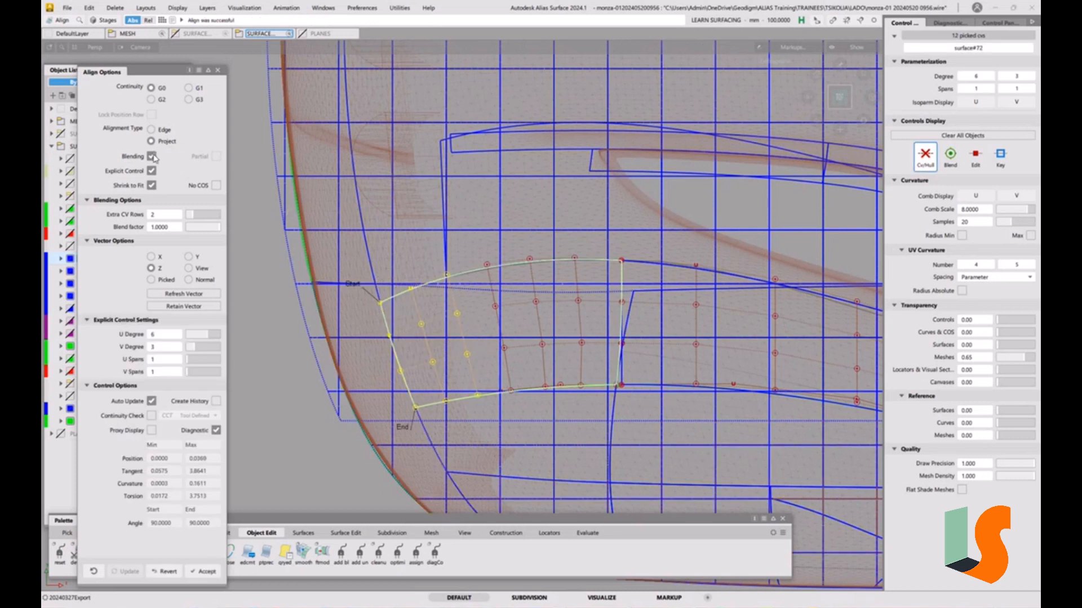
left_click(151, 130)
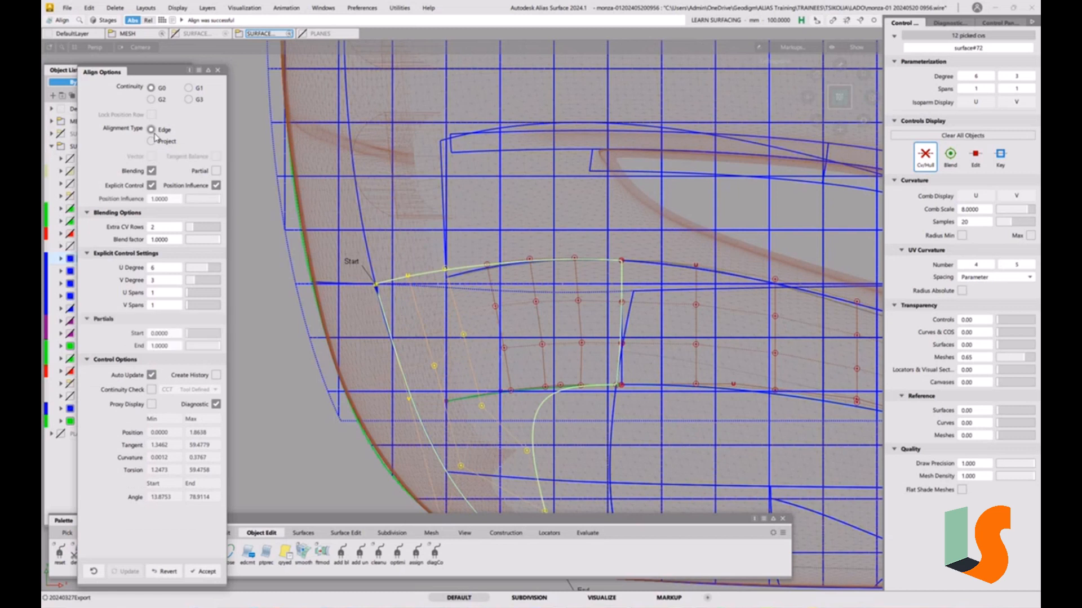
left_click(216, 171)
left_click_drag(385, 301, 373, 248)
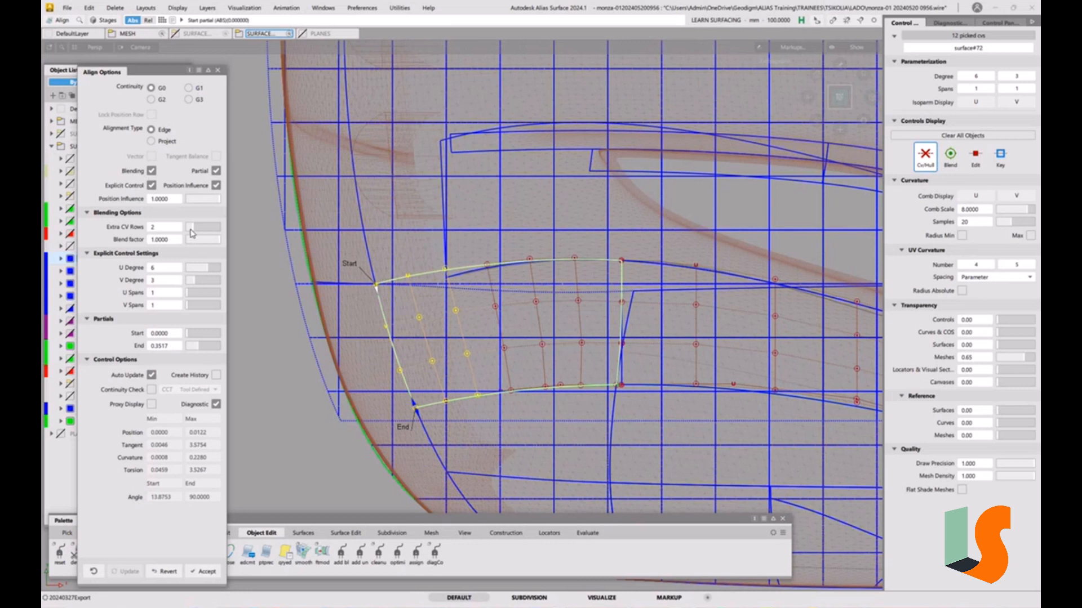
Step: Raise the front-edge alignment to G2 continuity, with blending on and 1 extra CV row
left_click_drag(192, 229, 194, 232)
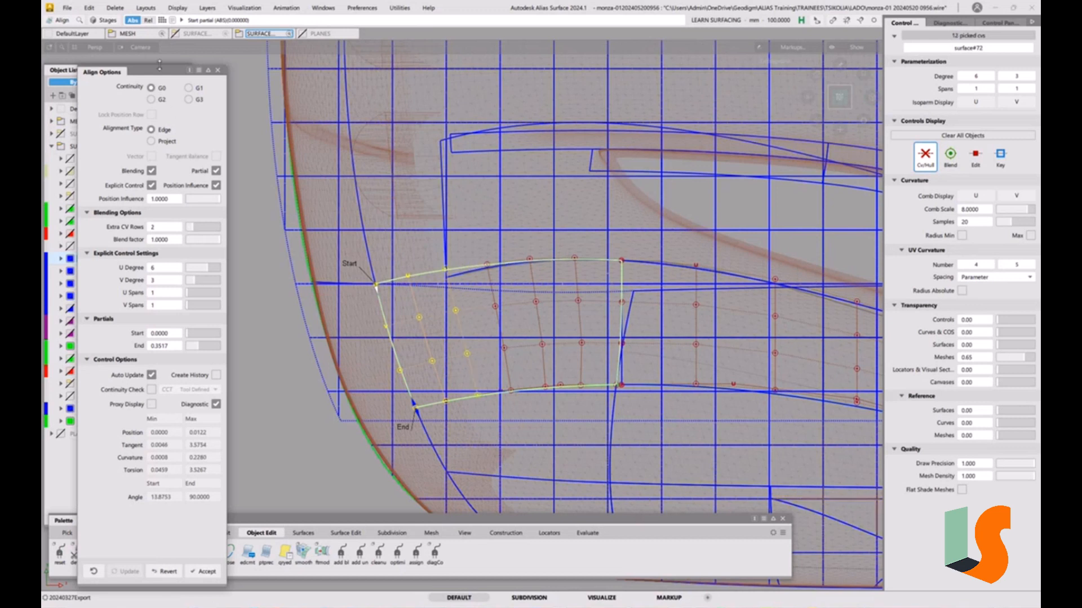
left_click(152, 100)
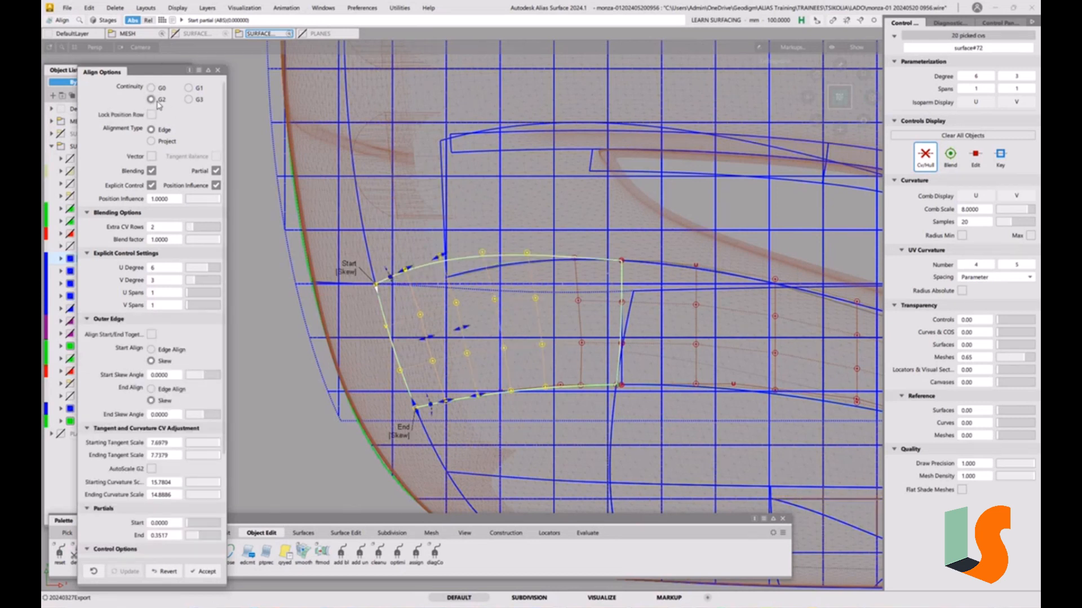
left_click(152, 171)
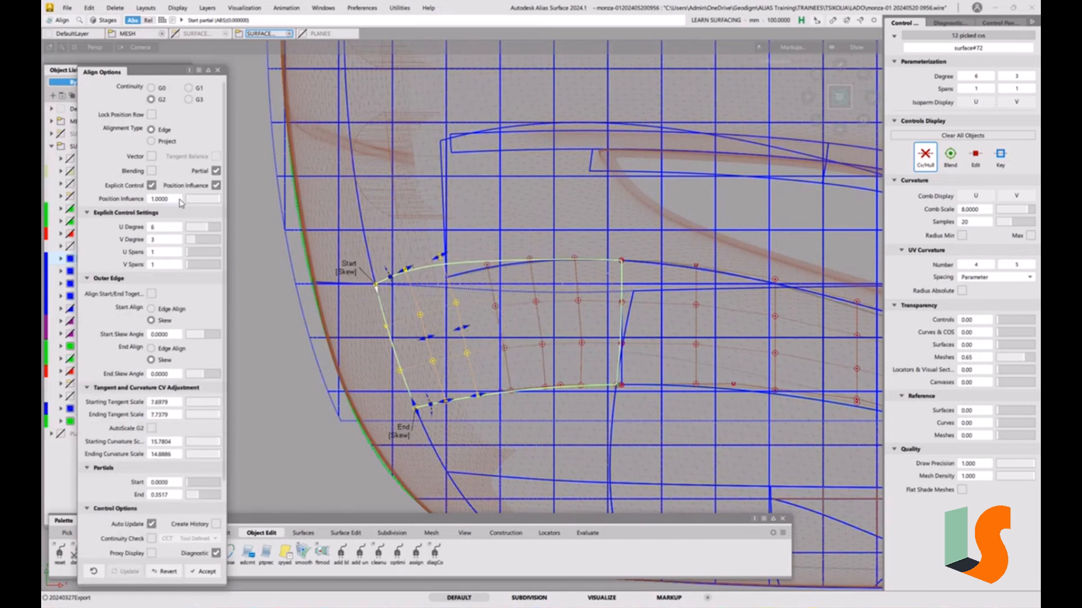
left_click(151, 171)
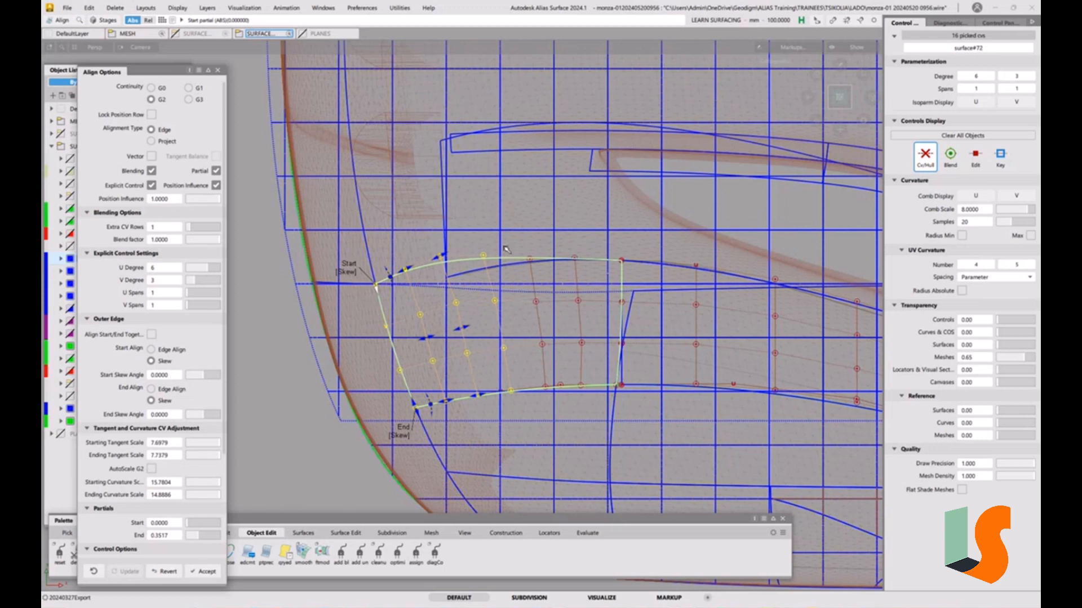
Step: Try vector alignment, return to skew control, and set the start skew angle to about 6.69
left_click(151, 157)
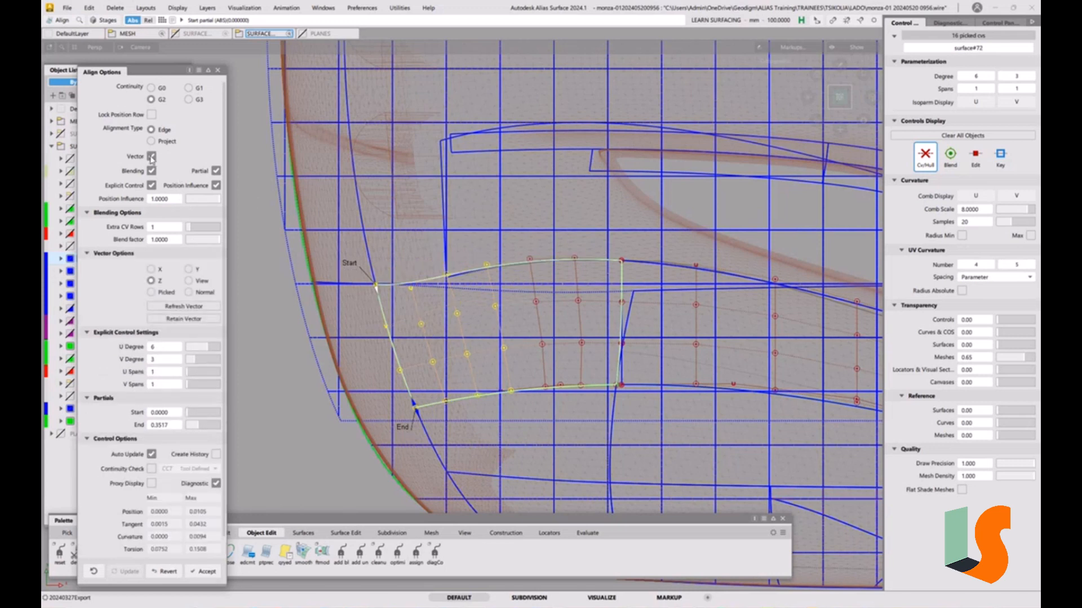
left_click(151, 157)
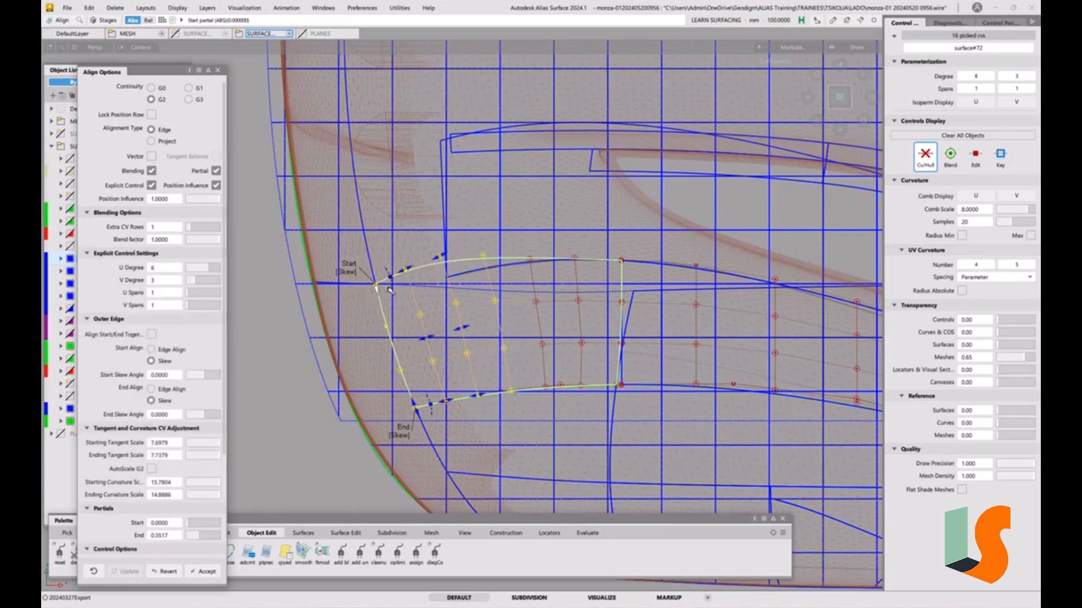
left_click_drag(390, 275, 394, 281)
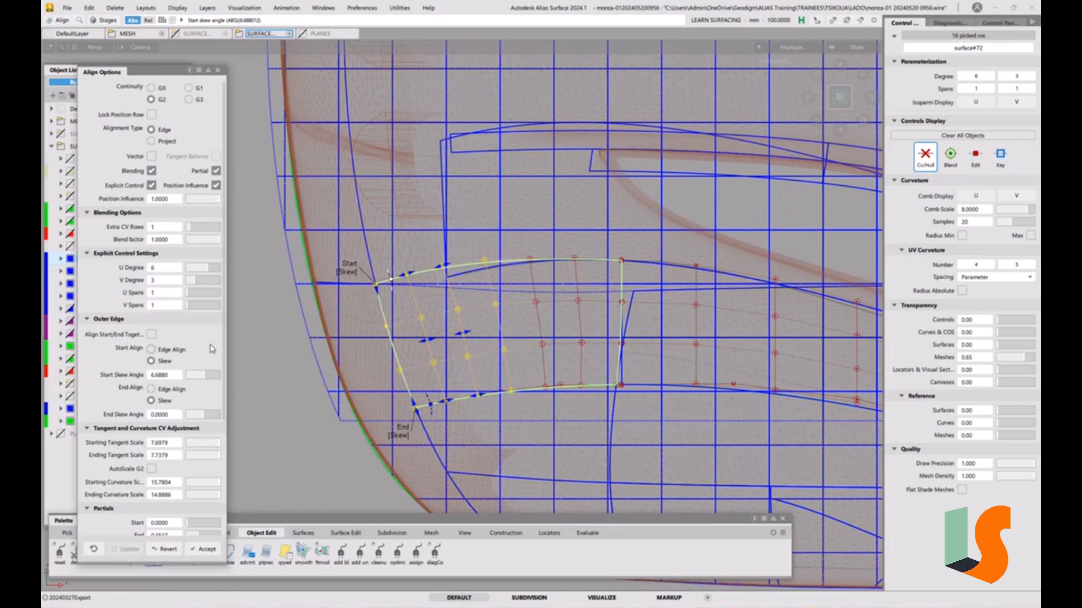
Step: Turn on the continuity check for the front-edge alignment and raise the patch's V degree to 4
scroll(166, 359, "down", 5)
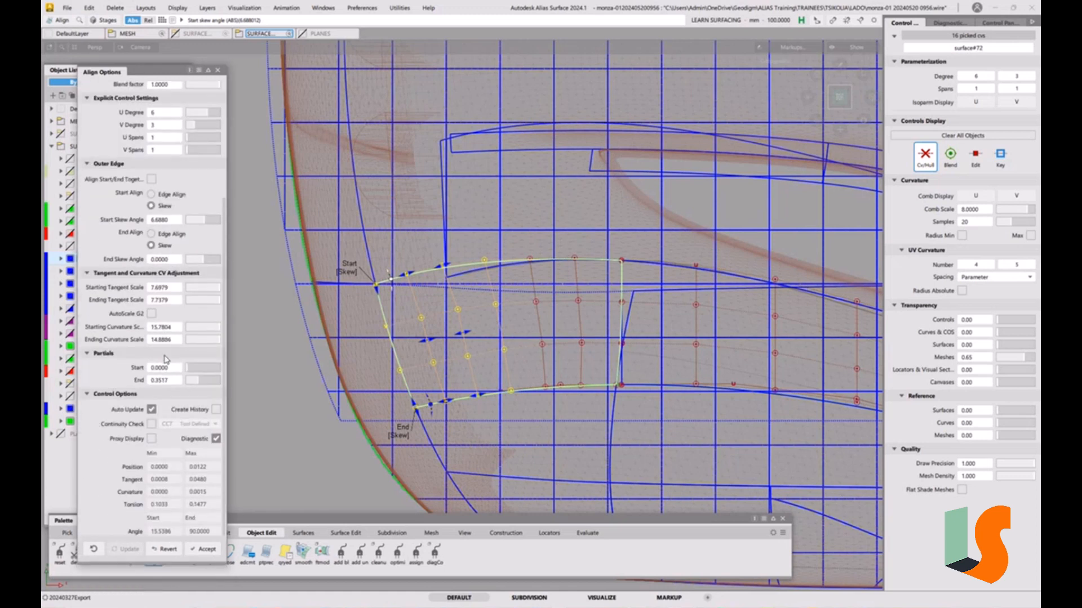
left_click(152, 424)
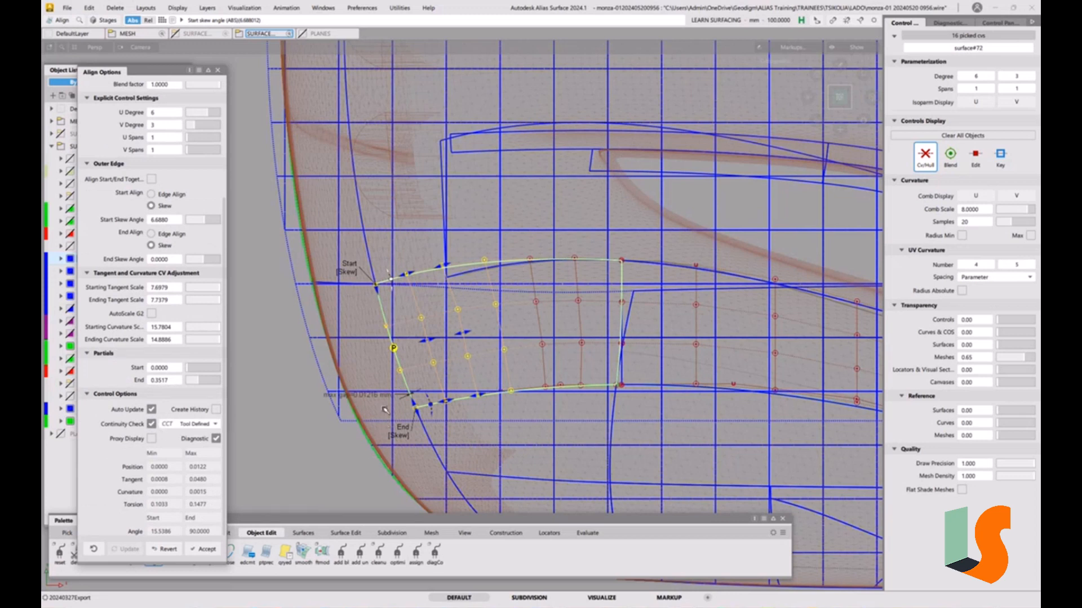
scroll(143, 295, "up", 3)
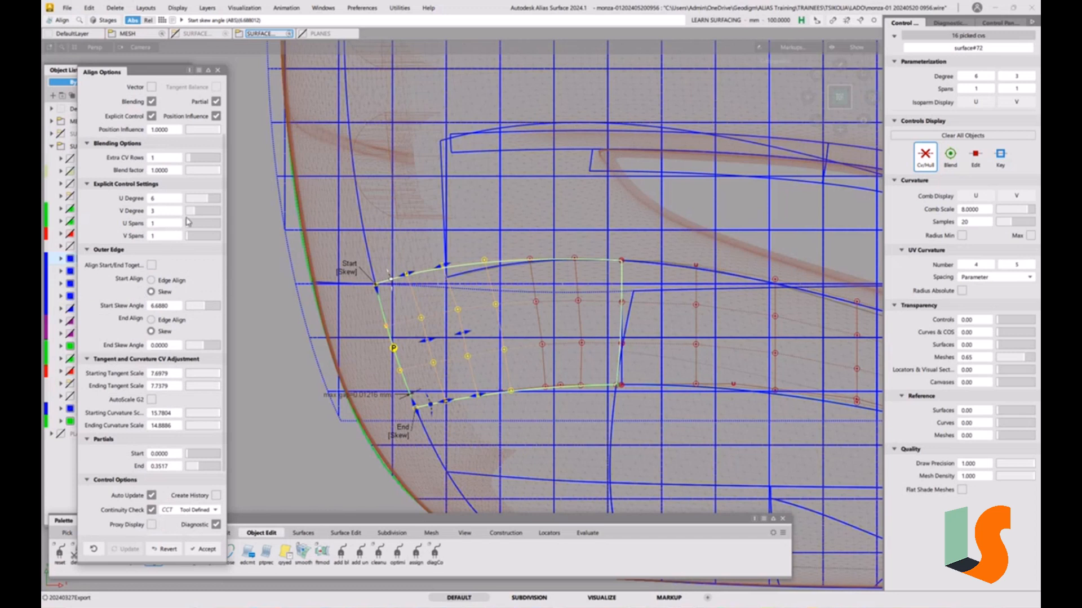
left_click_drag(190, 212, 199, 213)
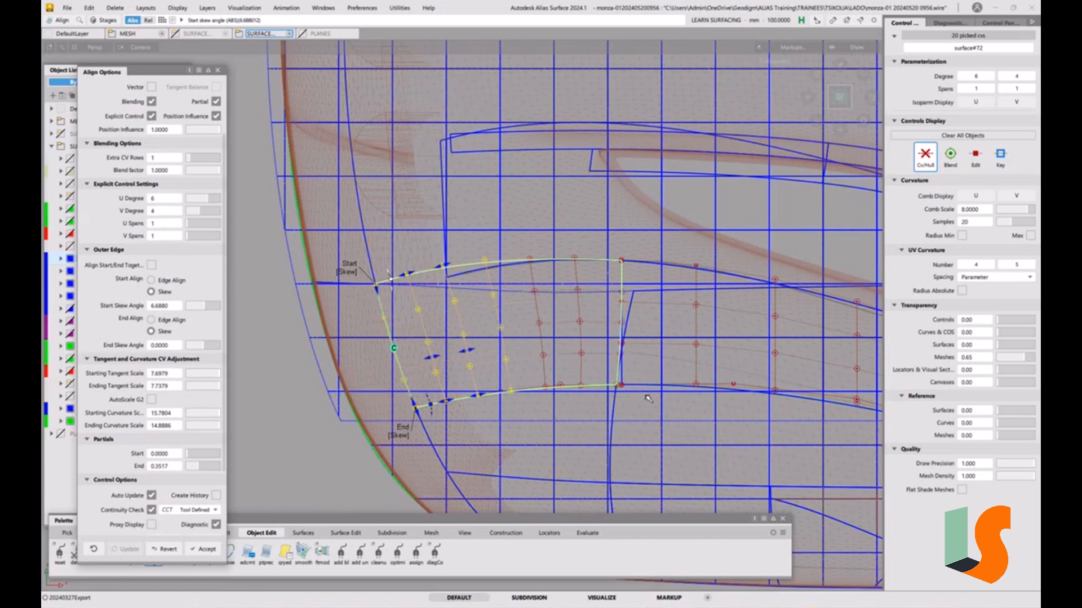
Step: Examine the aligned patch from several angles, comparing its isoparms and transition with the adjoining bonnet surfaces
left_click_drag(644, 376, 635, 420, "ctrl+shift")
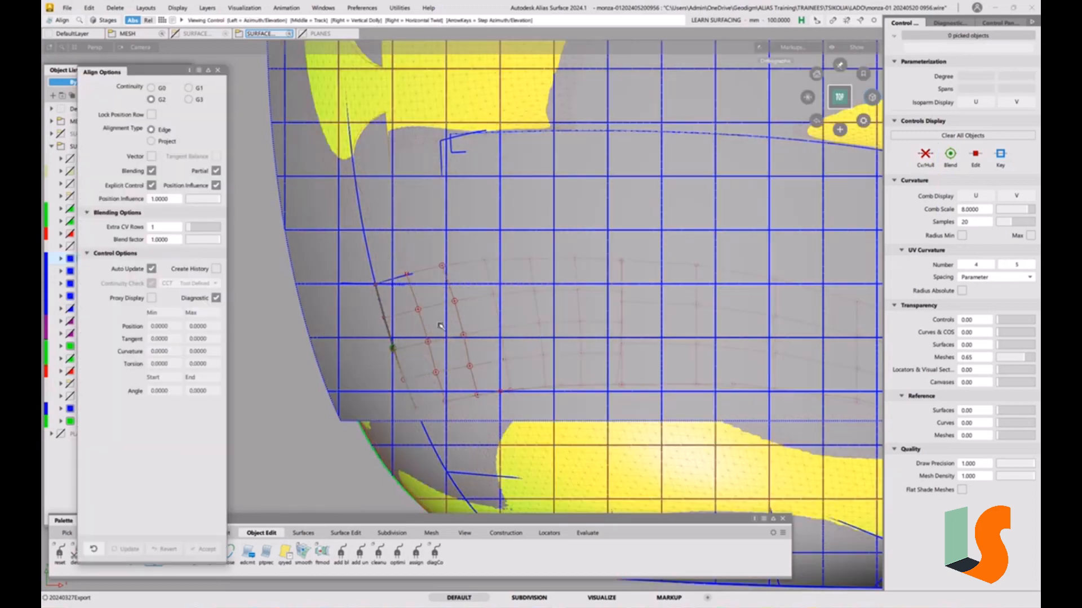
mouse_move(524, 332)
left_mouse_down("alt+shift")
mouse_move(493, 315)
mouse_move(413, 314)
mouse_move(430, 362)
mouse_move(606, 305)
mouse_move(631, 378)
mouse_move(559, 378)
left_mouse_up("alt+shift")
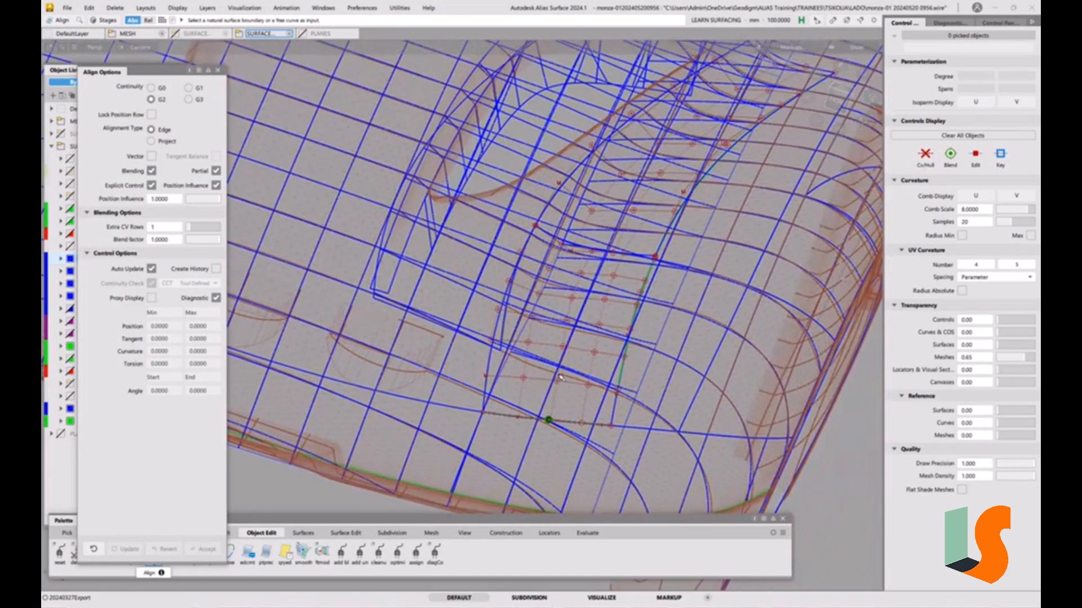
left_click_drag(574, 289, 494, 417, "alt+shift")
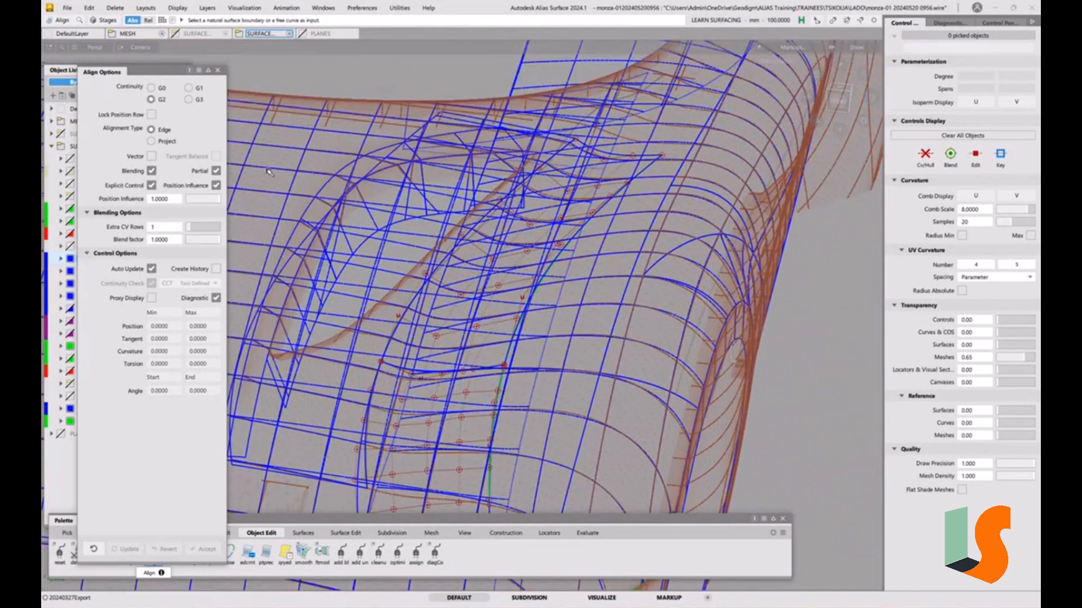
left_click_drag(445, 406, 514, 352, "alt+shift")
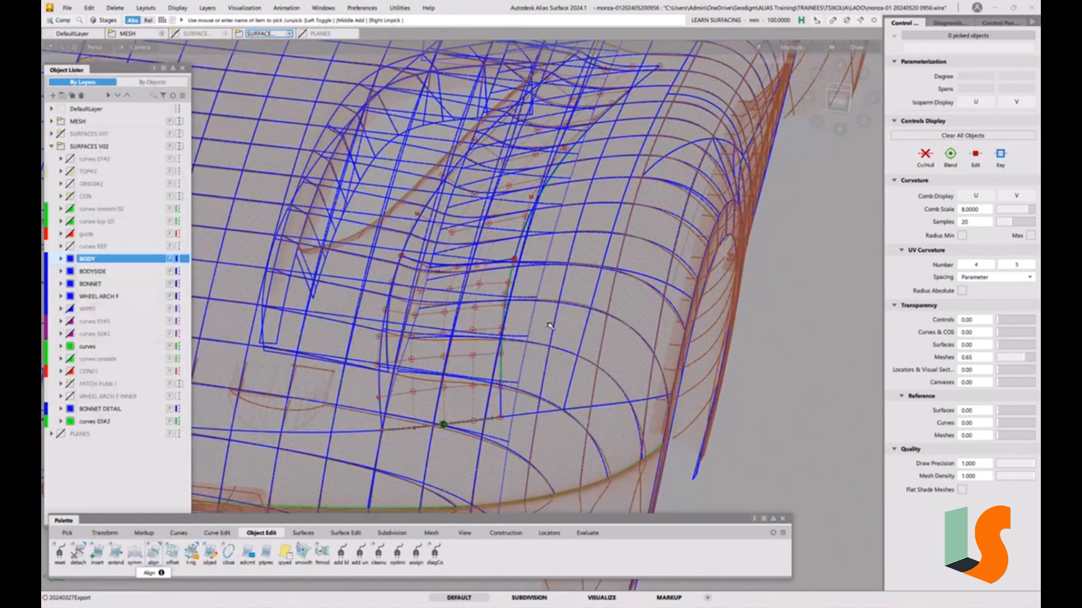
left_click(550, 326)
left_click(501, 411)
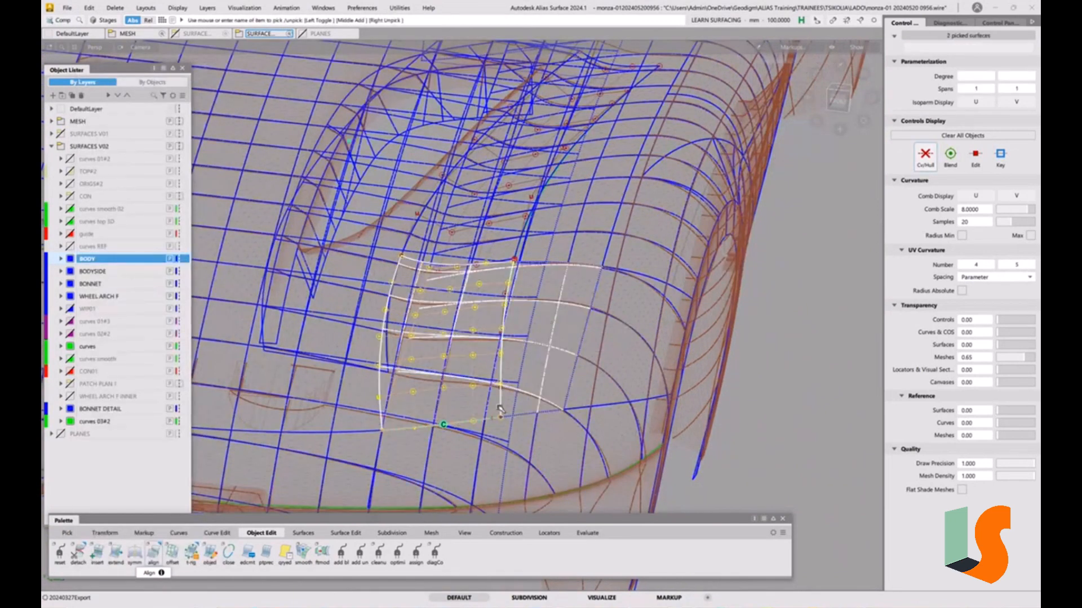
left_click_drag(499, 410, 419, 304, "alt+shift")
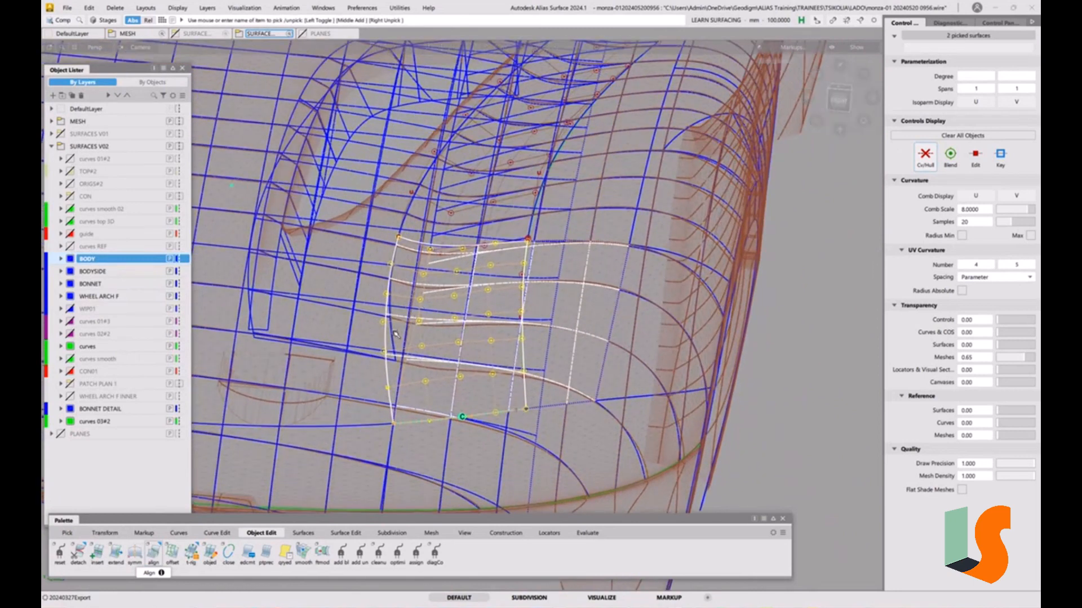
left_click(423, 340)
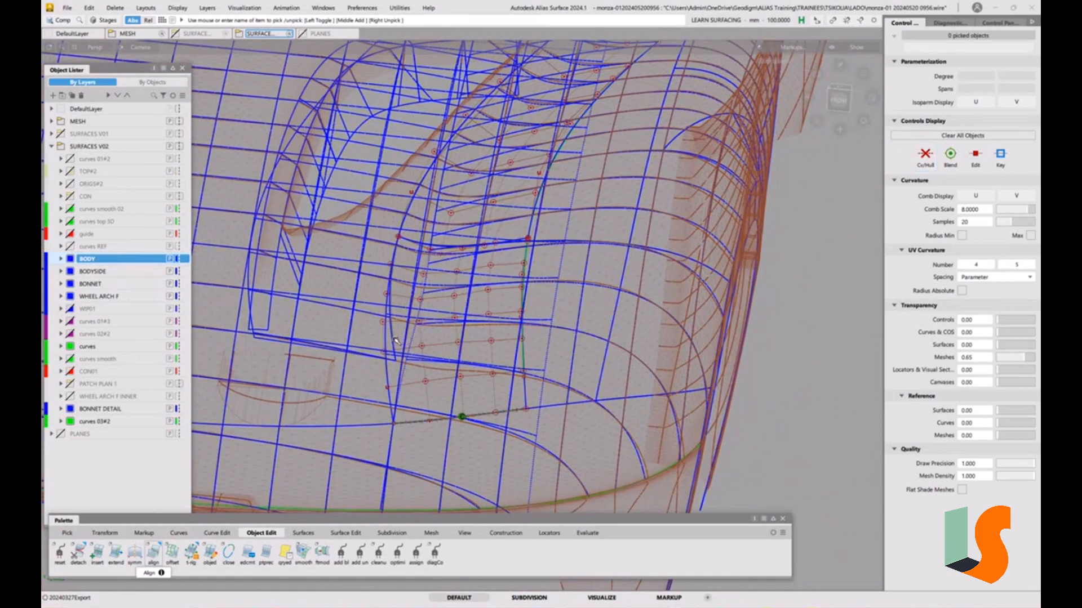
Step: Display the CVs and hull of the draft surface spanning the bonnet opening
left_click(396, 341)
left_click_drag(395, 341, 428, 333, "alt+shift")
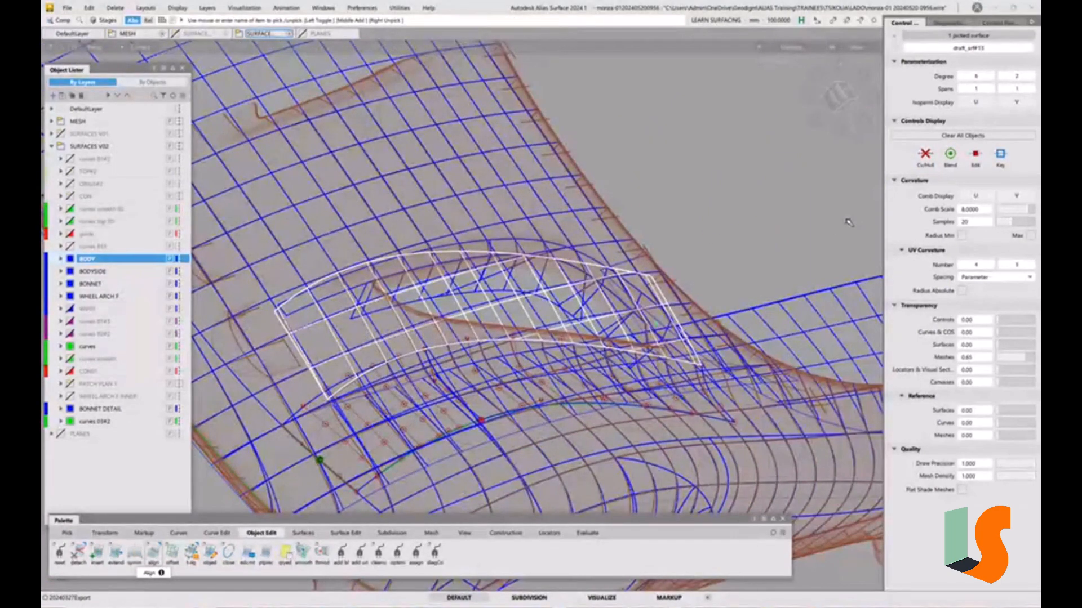
left_click(930, 156)
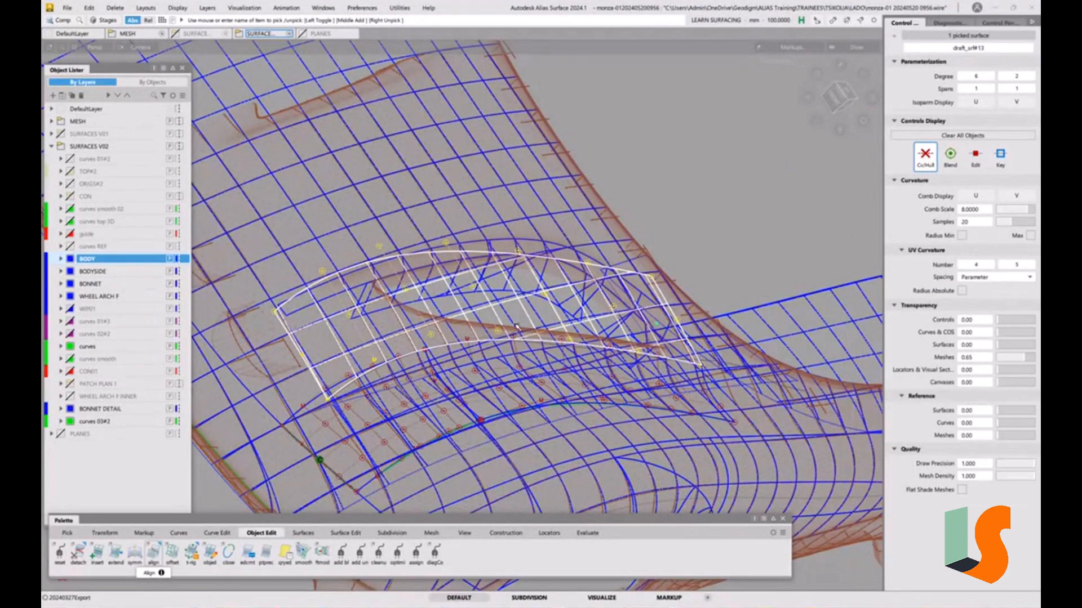
left_click(833, 95)
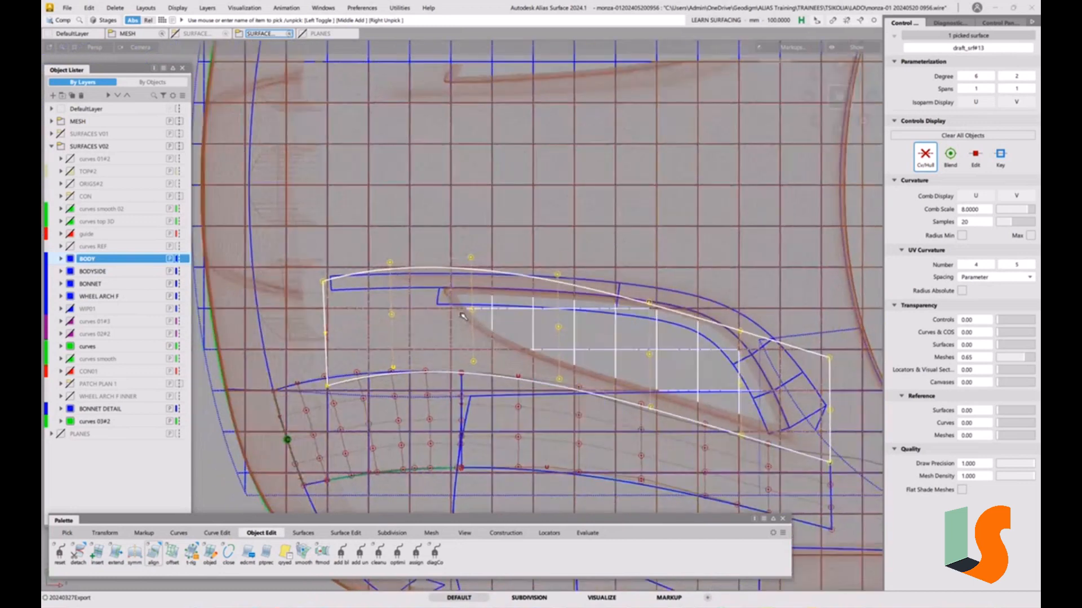
left_click(421, 362)
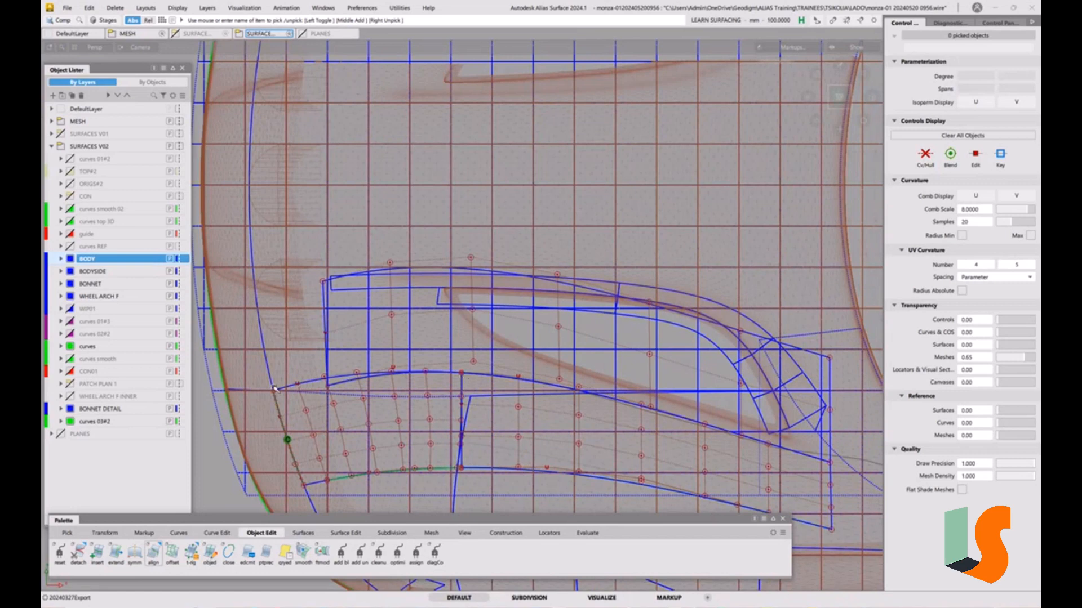
Step: Extend the draft surface's front edge forward past the curved front boundary of the opening
key("ctrl+e")
left_click(326, 321)
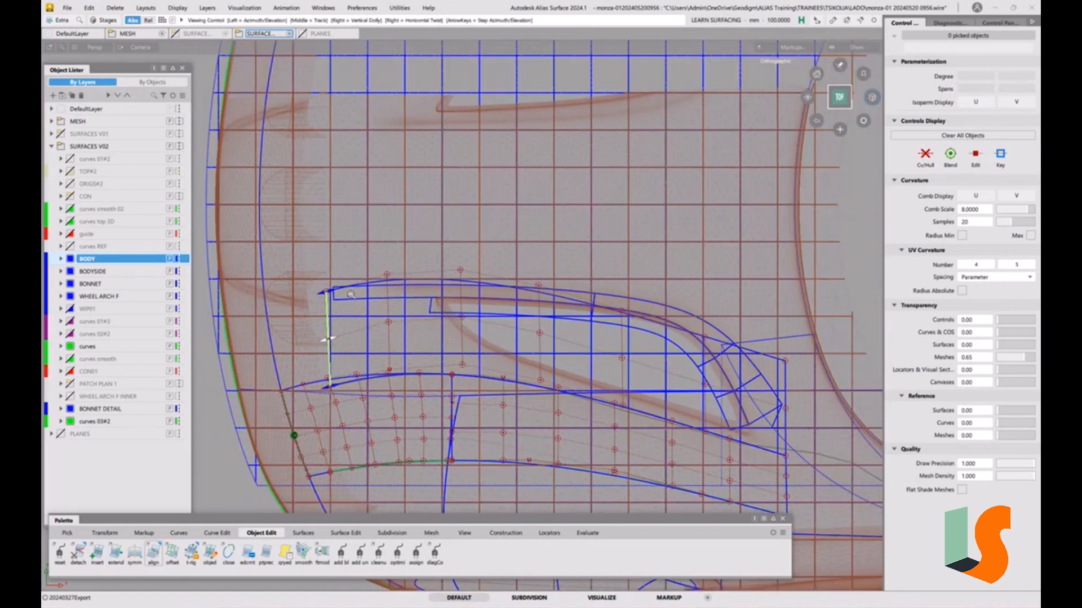
left_click_drag(319, 346, 270, 361)
right_click_drag(512, 323, 536, 311, "alt+shift")
middle_click_drag(536, 311, 415, 367, "alt+shift")
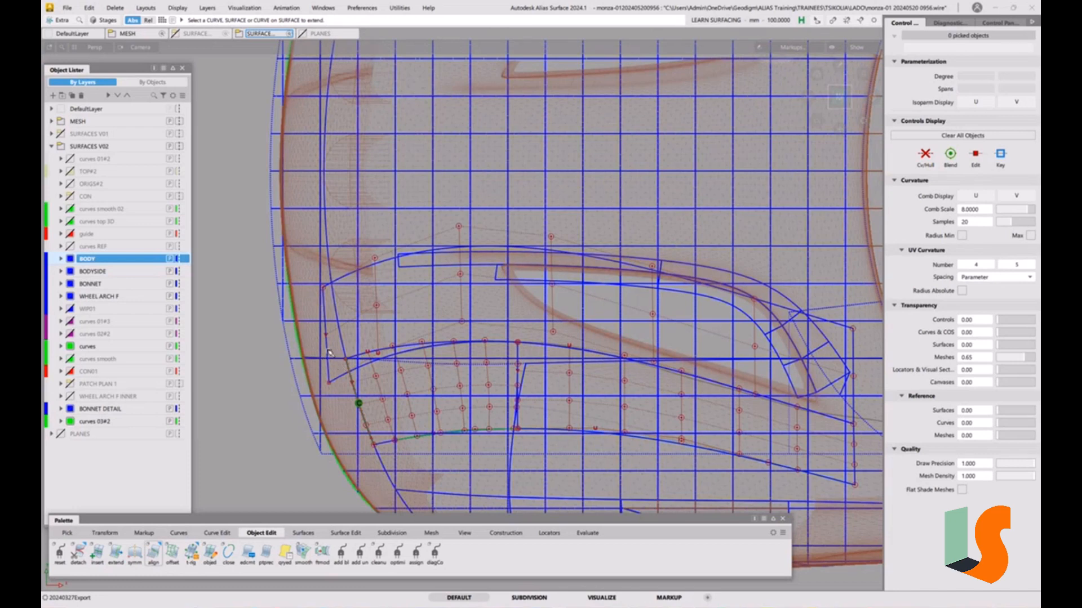
Step: Move the extended patch's front-edge CVs inboard, towards the bonnet's centreline, and adjust the neighbouring CVs to follow
key("space")
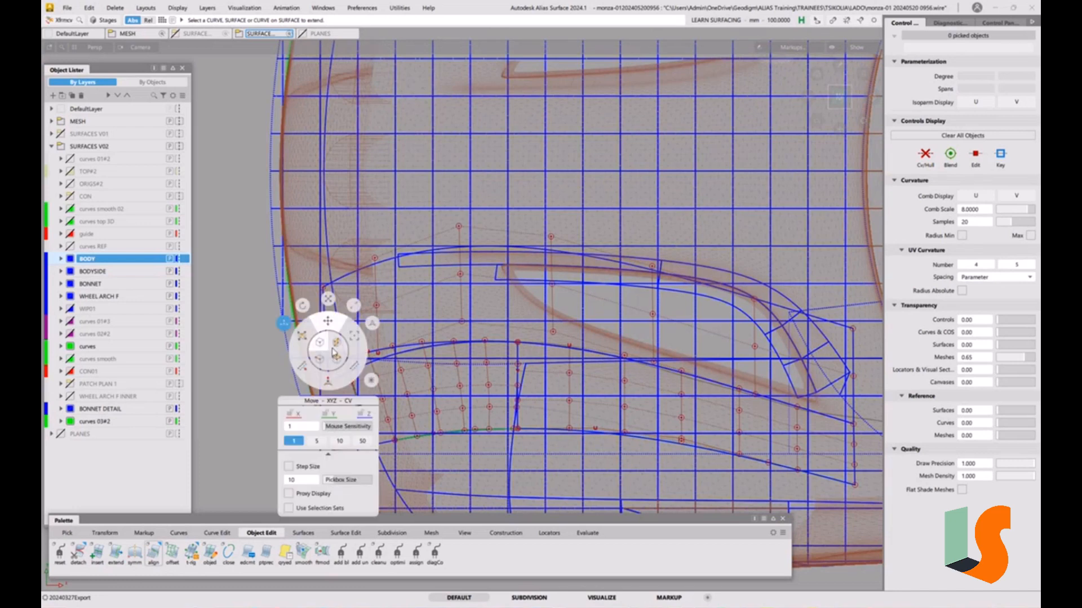
left_click(336, 346)
left_click(328, 349)
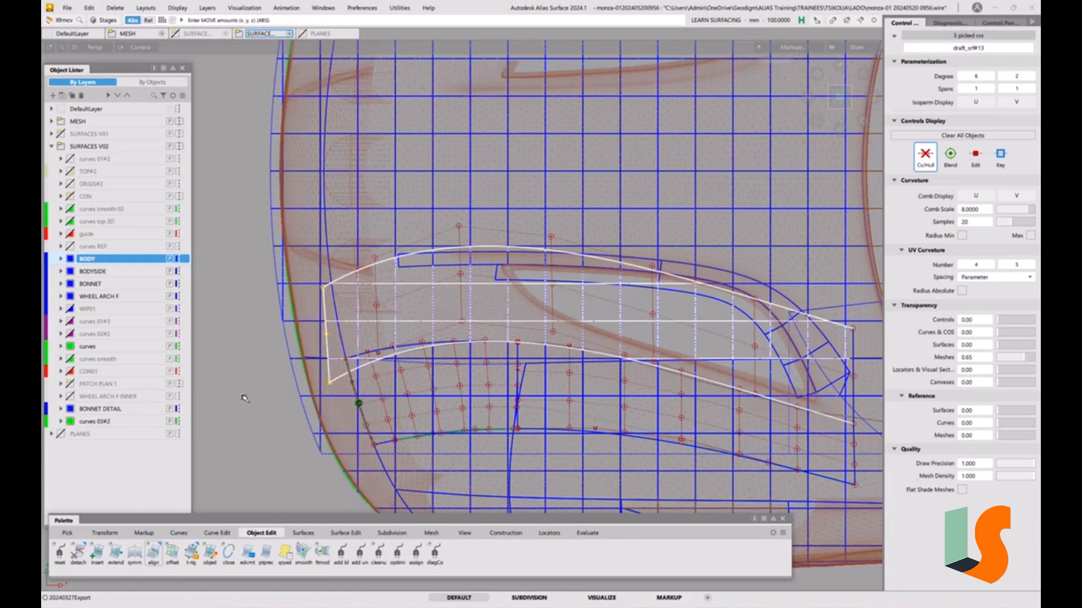
mouse_move(244, 402)
middle_mouse_down()
mouse_move(244, 378)
mouse_move(261, 398)
mouse_move(251, 383)
middle_mouse_up()
left_click(378, 295)
left_click(462, 300)
left_click(410, 353)
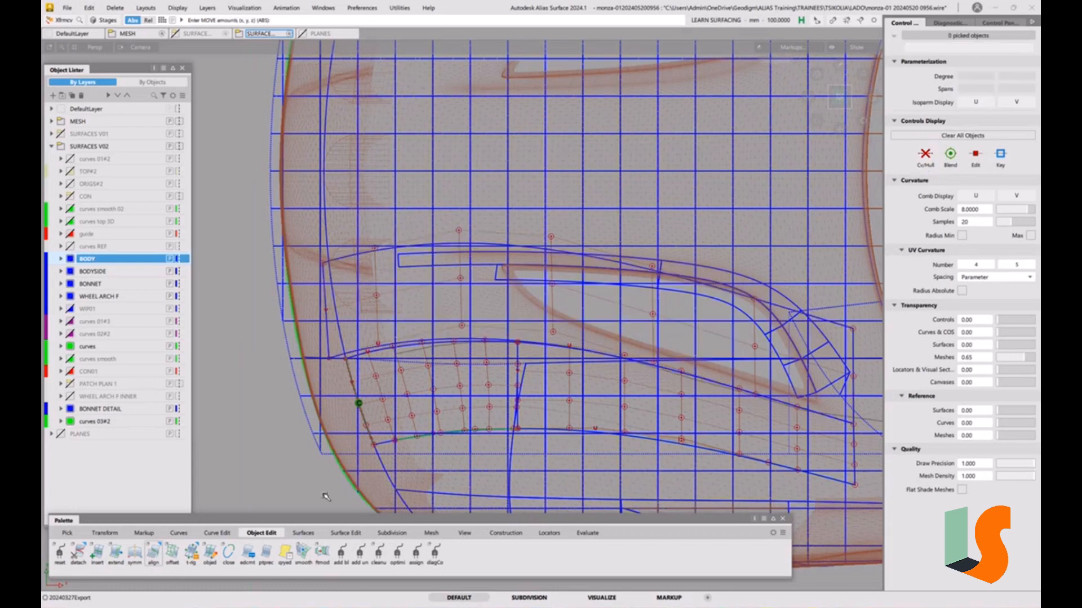
Step: Trim-convert the extended patch to the projected curve rail_surf#3.cos2, keeping the region behind it
left_click(345, 533)
double_click(81, 566)
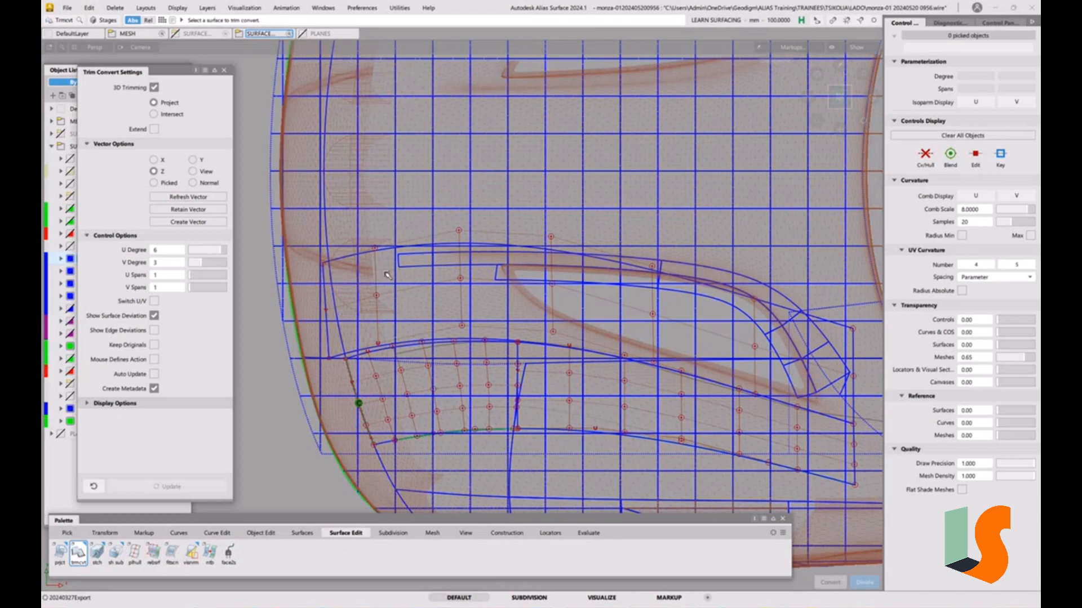
left_click(341, 280)
left_click(334, 299)
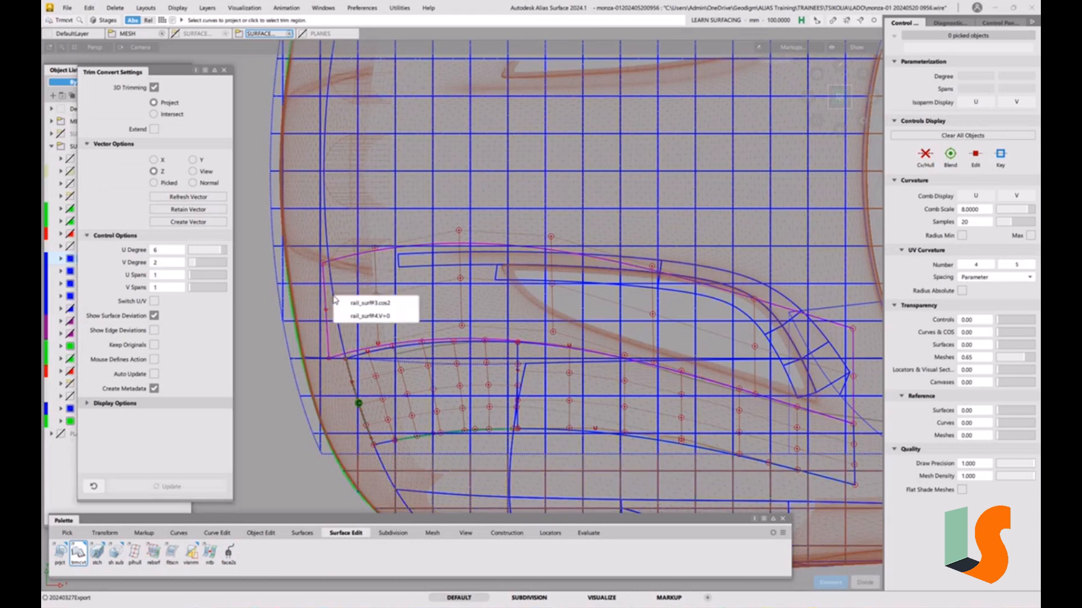
left_click(344, 304)
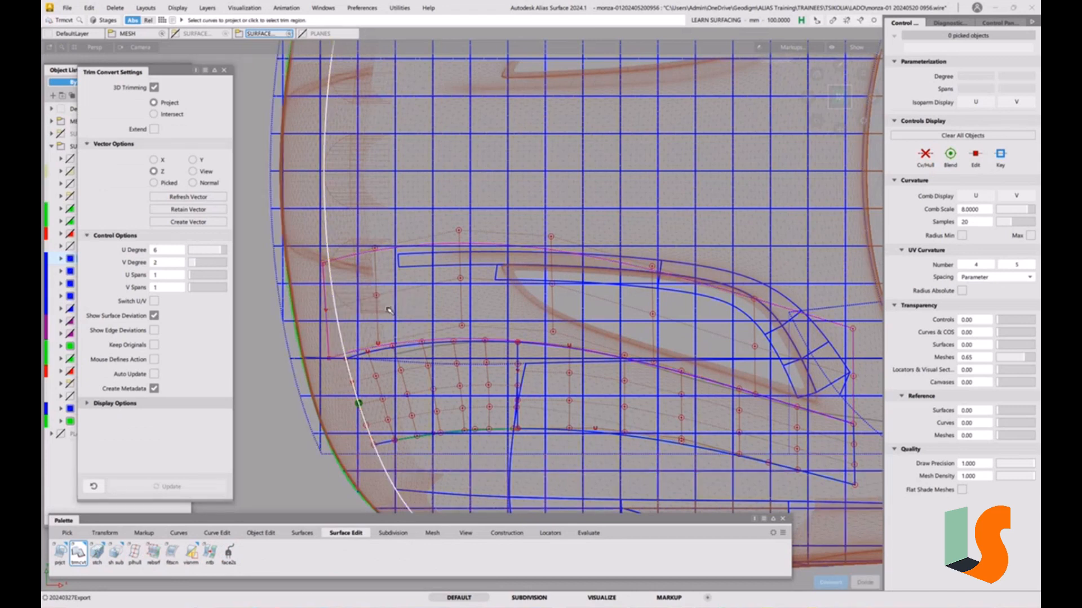
left_click(390, 310)
key("space")
left_click(407, 398)
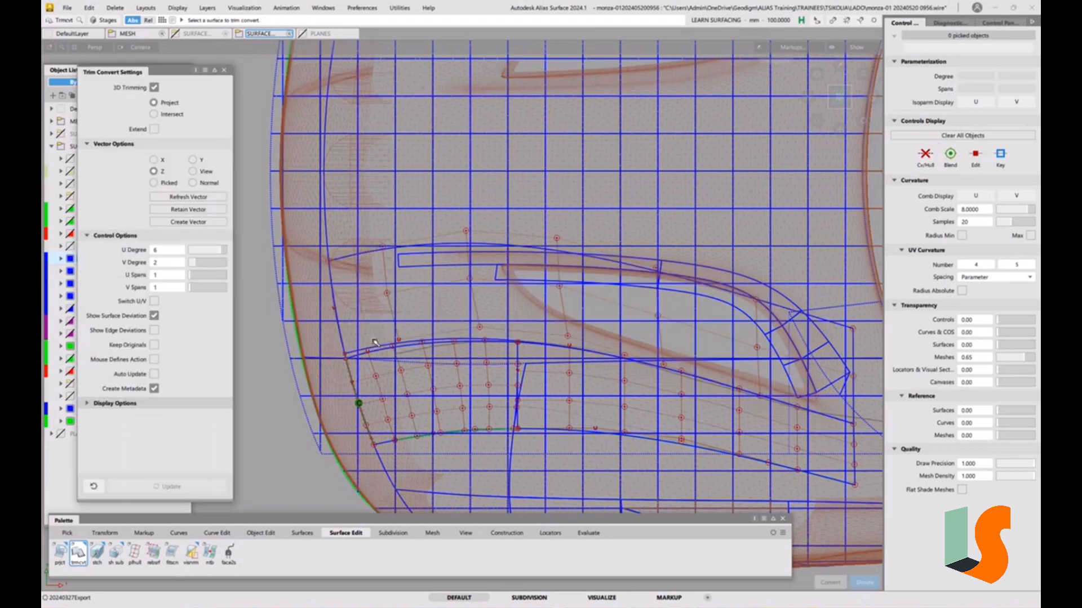
Step: Hide the MESH layer and examine how the converted patch sits against the surrounding bonnet surfaces, then leave Trim Convert
left_click_drag(384, 365, 336, 297, "alt+shift")
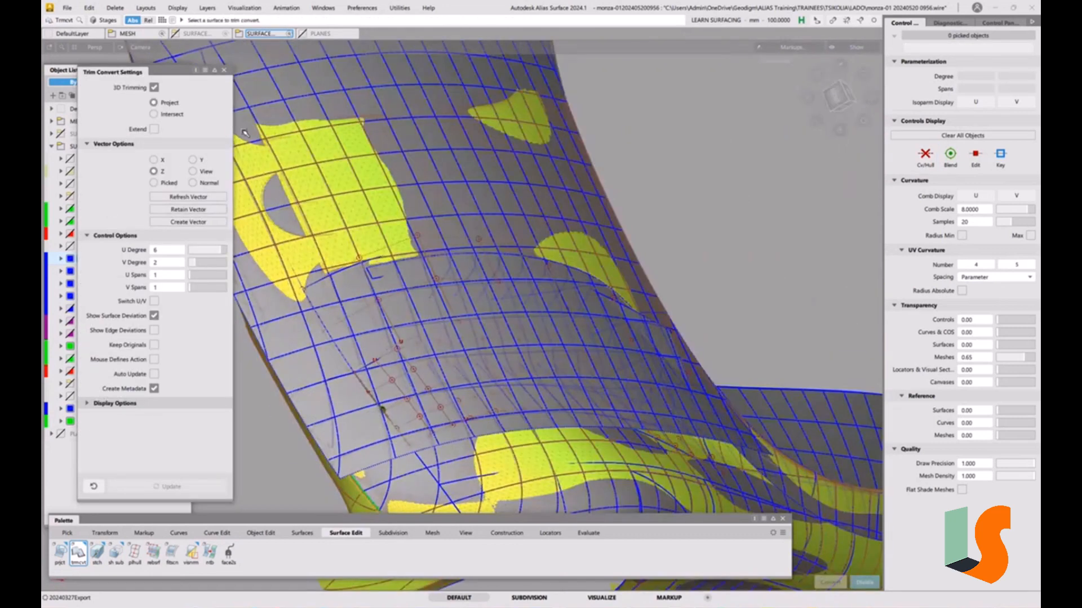
left_click(224, 70)
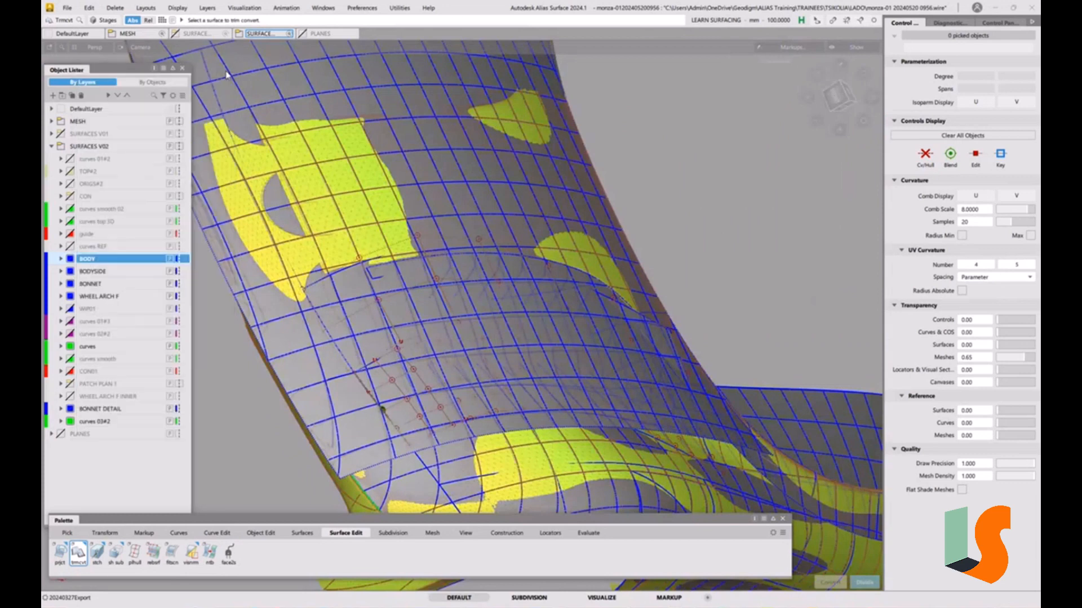
left_click(61, 123)
left_click_drag(347, 326, 380, 326, "alt+shift")
scroll(380, 326, "up", 5)
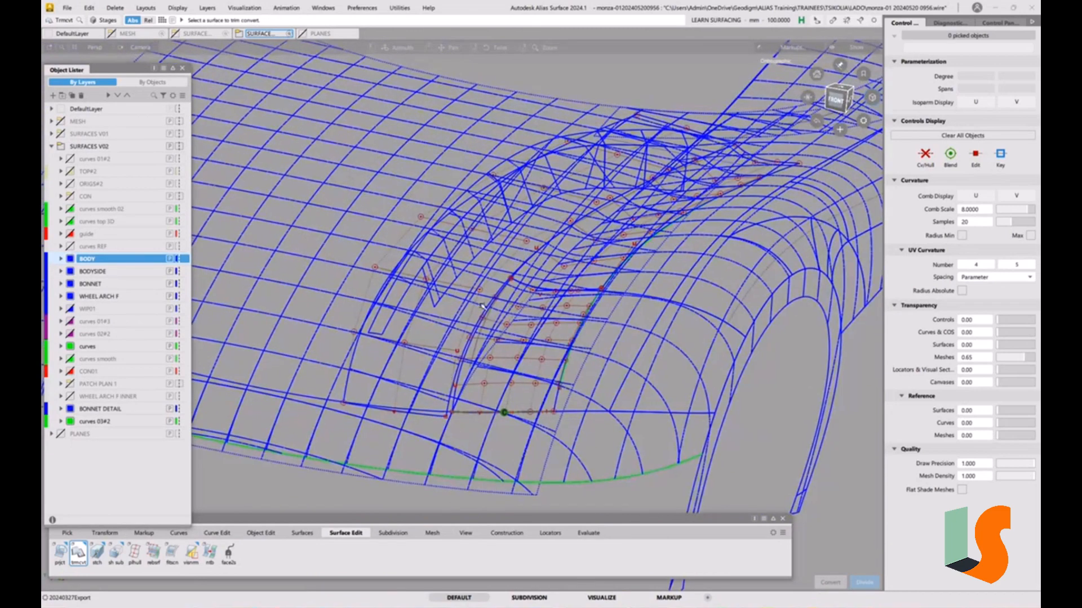
left_click_drag(483, 336, 395, 385, "alt+shift")
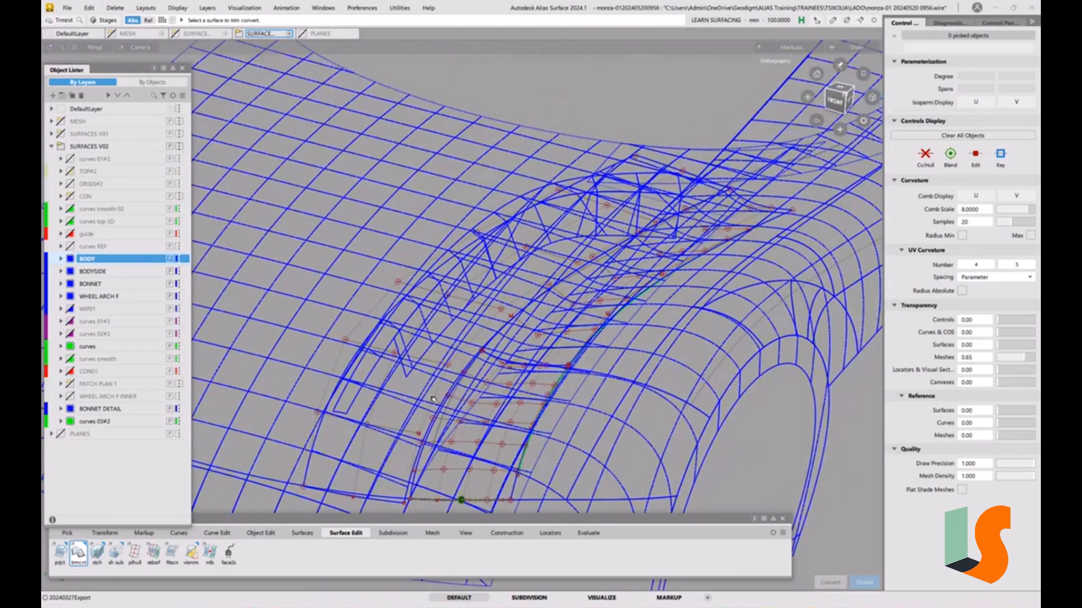
left_click_drag(475, 399, 464, 338, "alt+shift")
scroll(346, 422, "up", 1)
scroll(346, 422, "up", 3)
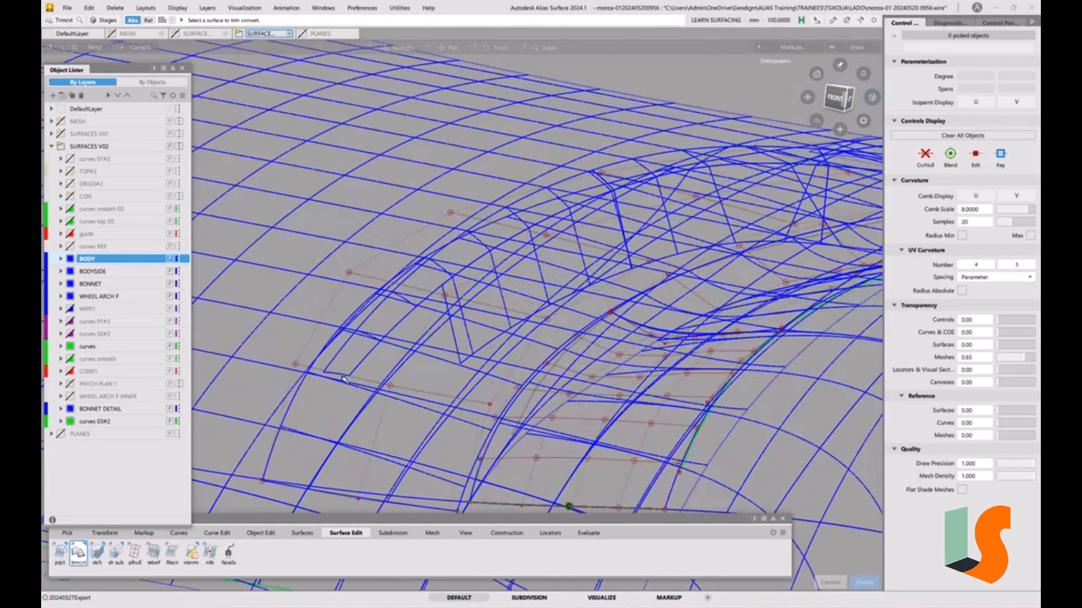
scroll(402, 377, "up", 1)
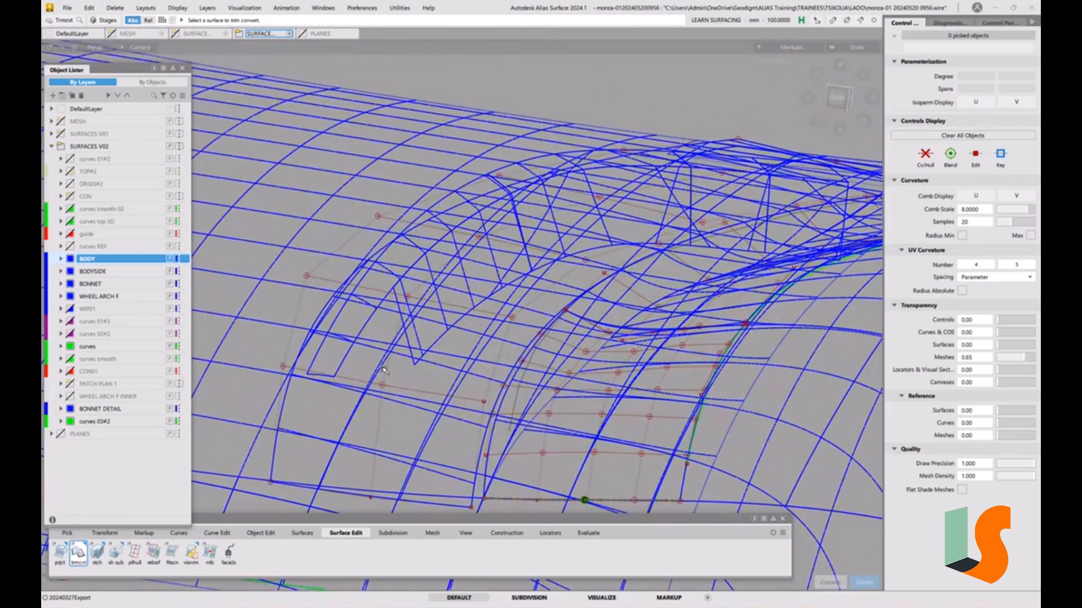
left_click_drag(330, 429, 302, 438, "ctrl+shift")
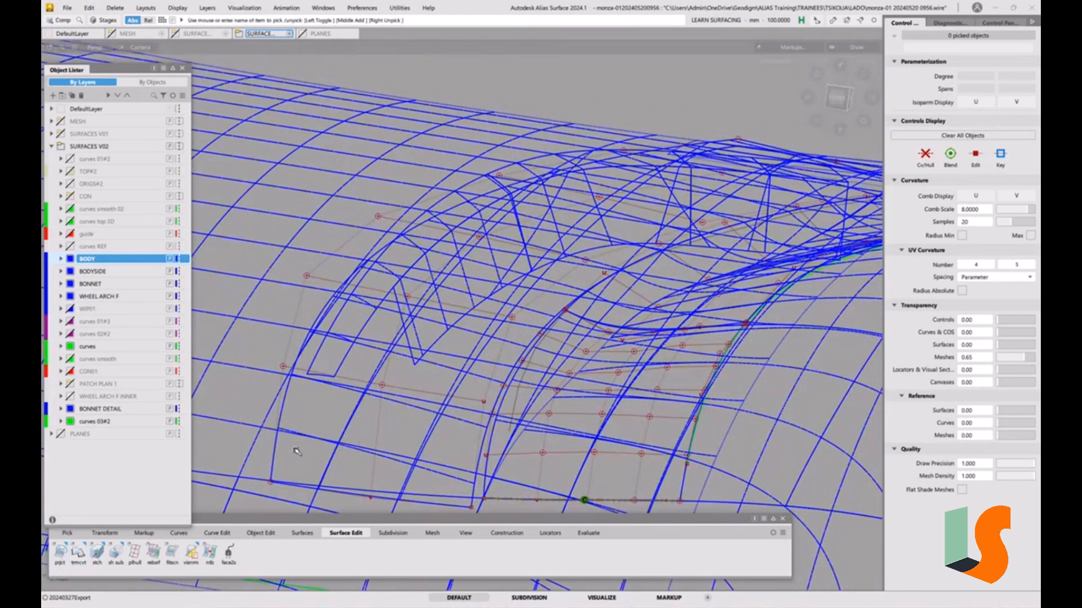
Step: Clear the X- and Y-axis aligned cross sections in the Cross Section Editor and close it
left_click(1000, 22)
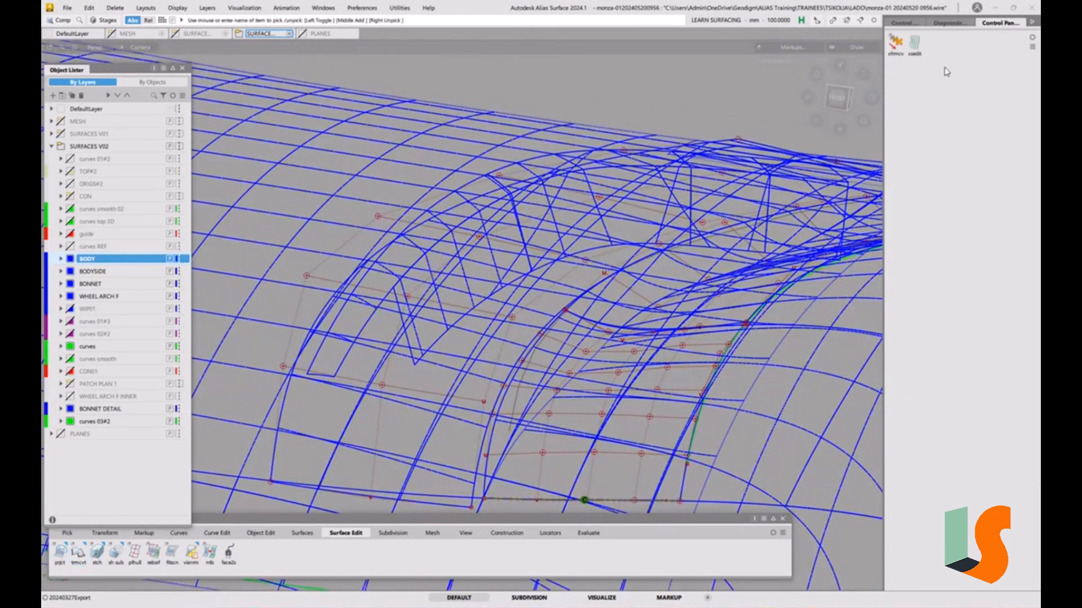
left_click(915, 45)
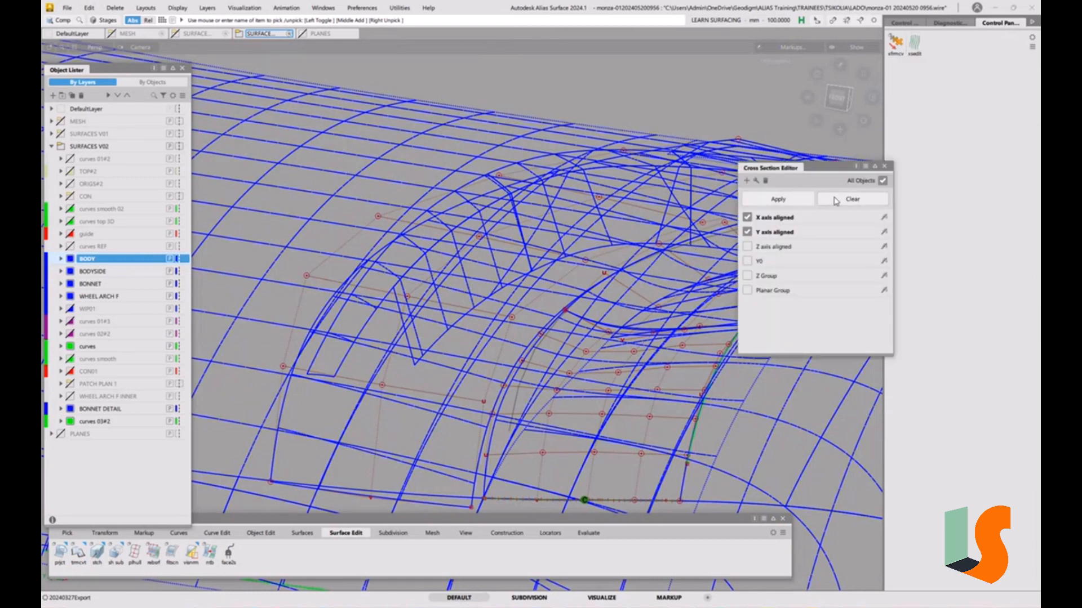
left_click(829, 200)
left_click(884, 166)
Step: Pick the converted patch and examine its outline and CV layout from several angles against the inner opening surfaces
mouse_move(490, 368)
left_mouse_down("ctrl+shift")
mouse_move(491, 315)
mouse_move(405, 344)
left_mouse_up("ctrl+shift")
key("F2")
key("F2")
left_click(282, 430)
left_click(271, 430)
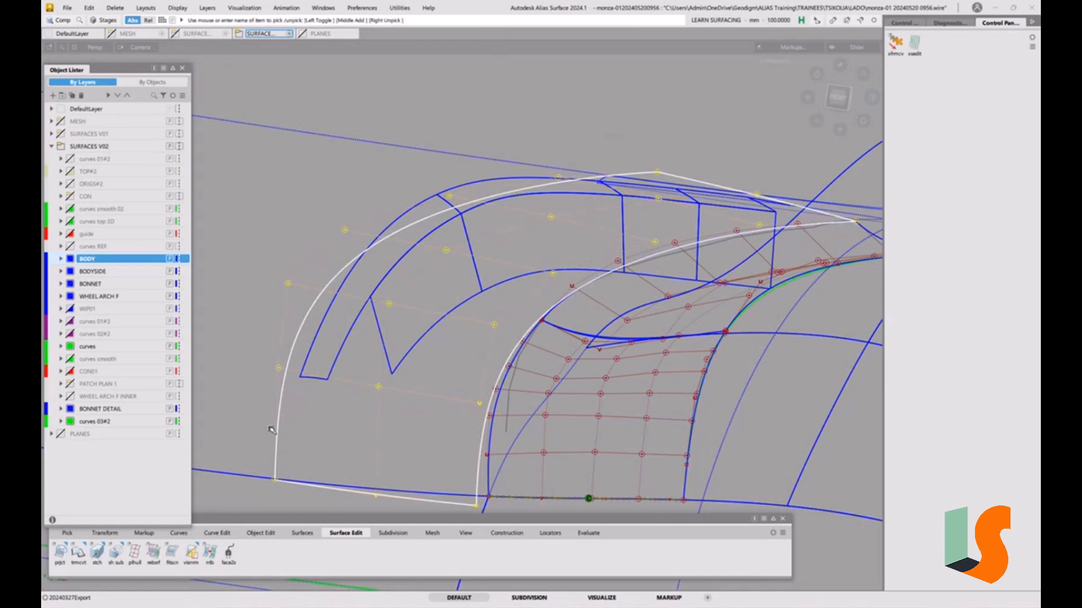
left_click_drag(278, 392, 440, 447, "alt+shift")
left_click_drag(370, 309, 320, 277, "alt+shift")
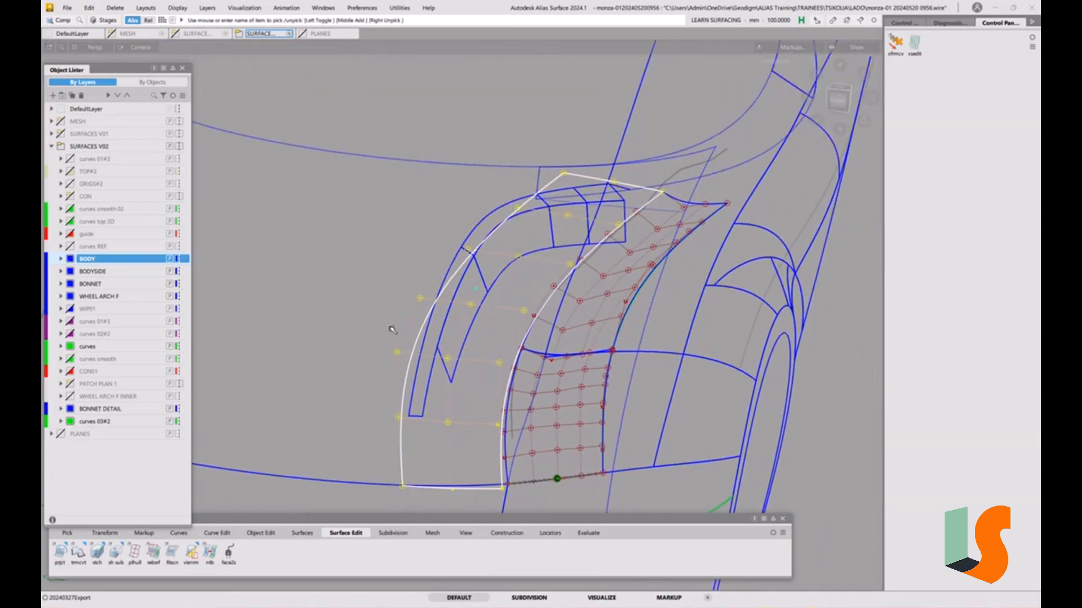
left_click(431, 459)
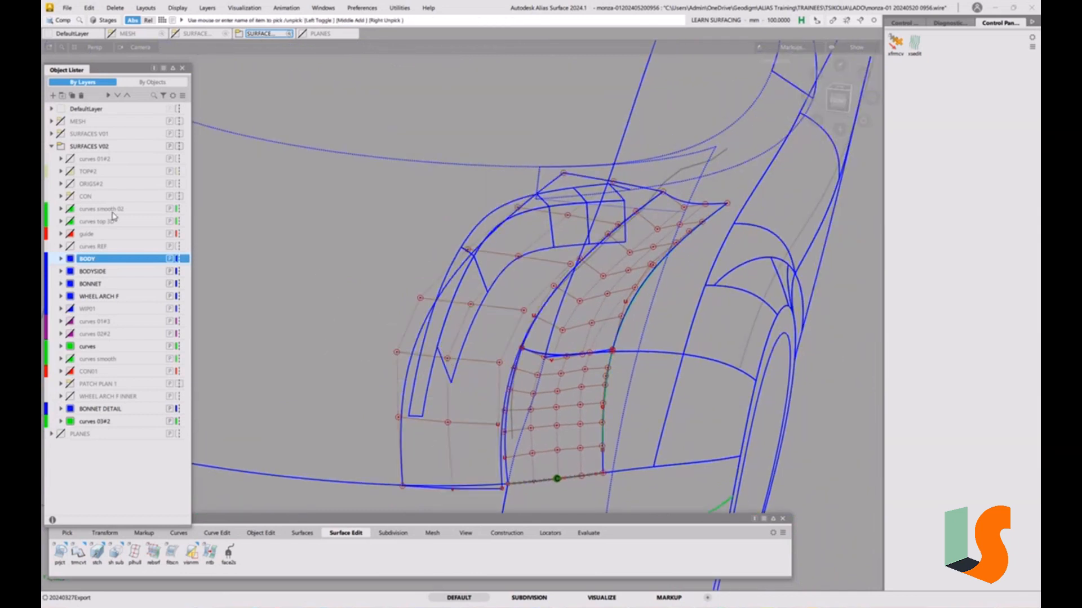
Step: Show the MESH layer and compare the front of the converted patch with the scanned bonnet
left_click(60, 121)
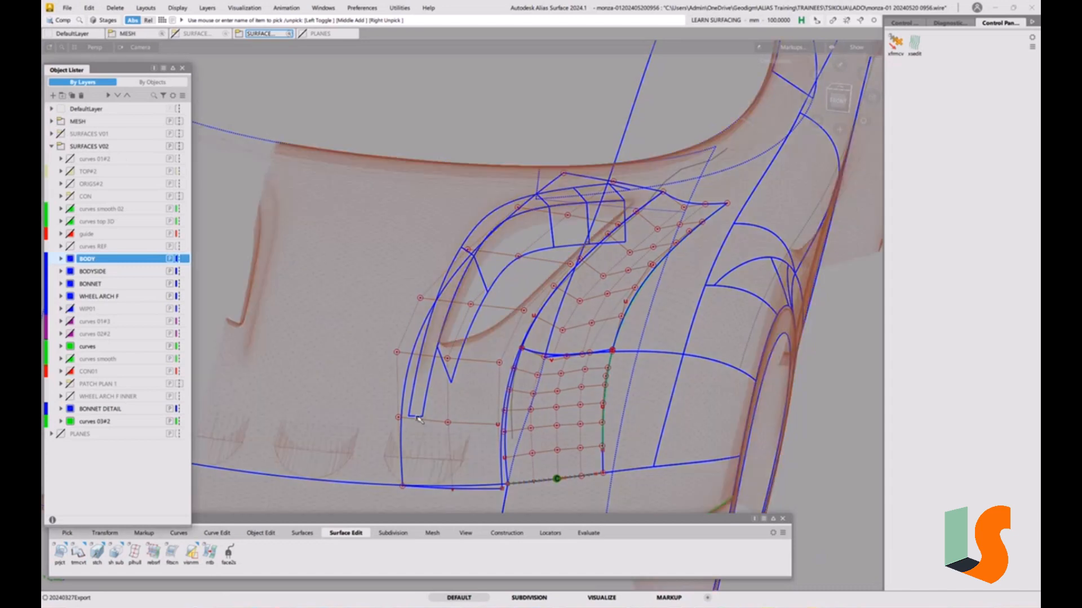
left_click(456, 439, "ctrl+shift")
left_click_drag(456, 439, 455, 433, "alt+shift")
right_click_drag(440, 428, 465, 423, "alt+shift")
left_click_drag(459, 423, 451, 386, "alt+shift")
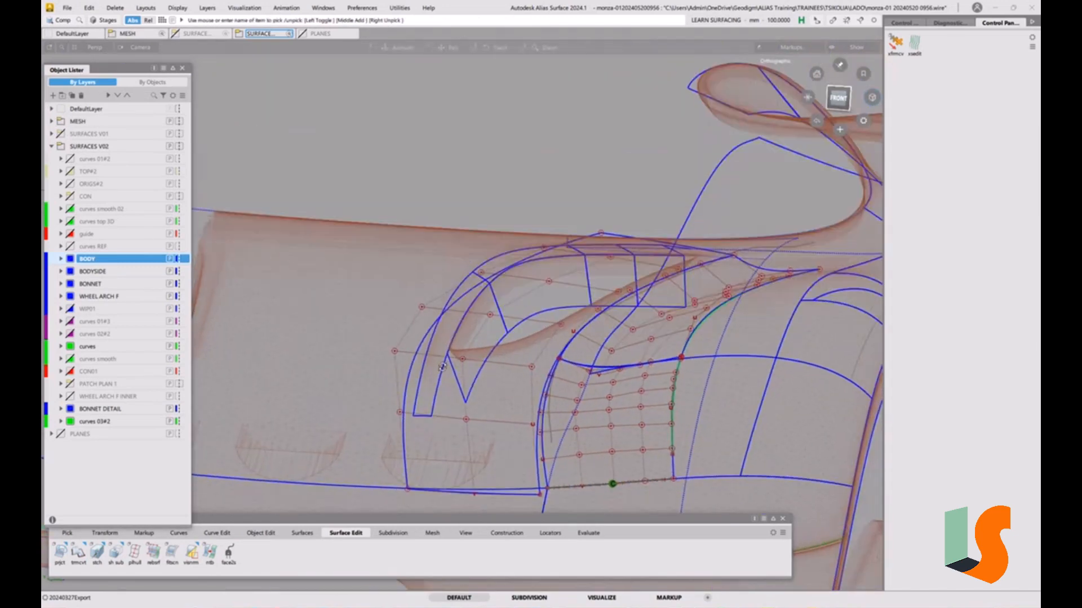
right_click_drag(431, 383, 446, 379, "alt+shift")
middle_click_drag(446, 379, 425, 306, "alt+shift")
left_click_drag(425, 306, 437, 314, "alt+shift")
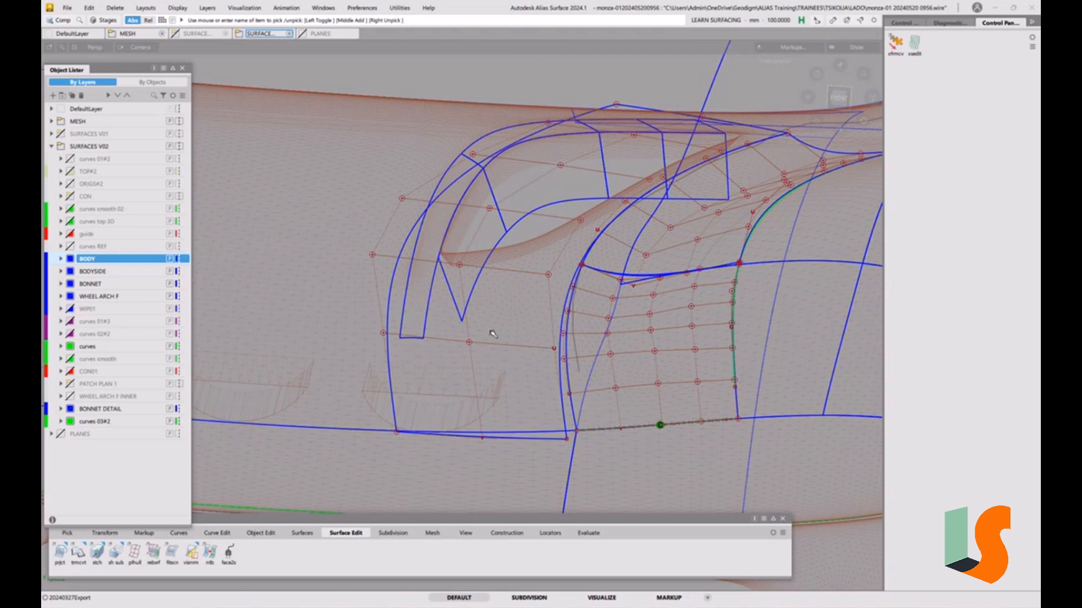
mouse_move(493, 335)
left_mouse_down("alt+shift")
mouse_move(476, 363)
mouse_move(514, 333)
mouse_move(361, 361)
mouse_move(495, 338)
left_mouse_up("alt+shift")
Step: Turn on the X-axis aligned cross sections for all objects and compare the patch's sections with the bonnet and mesh
left_click(915, 46)
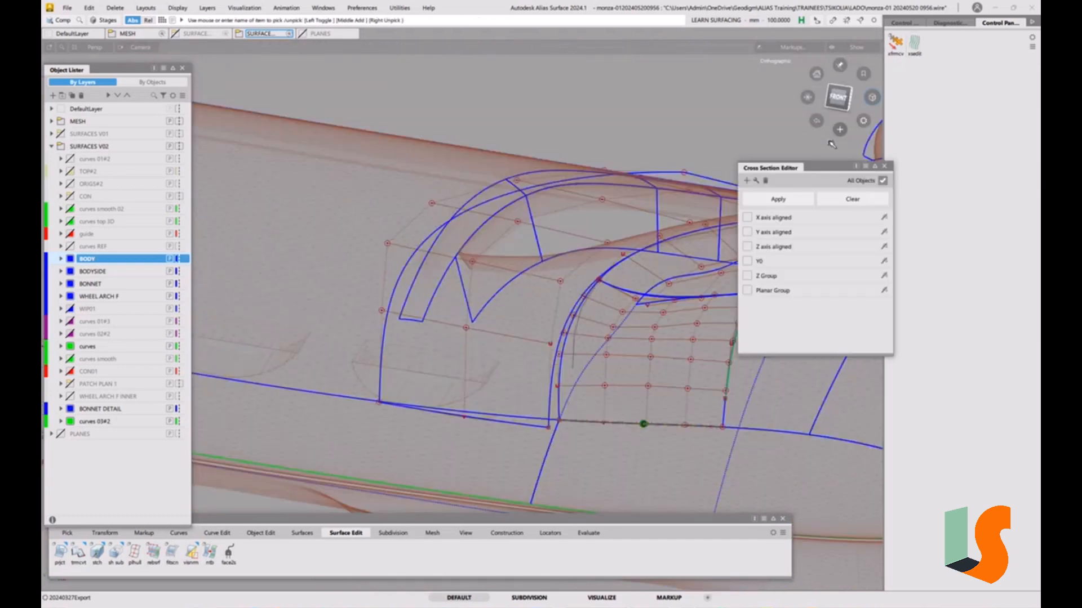
left_click(747, 217)
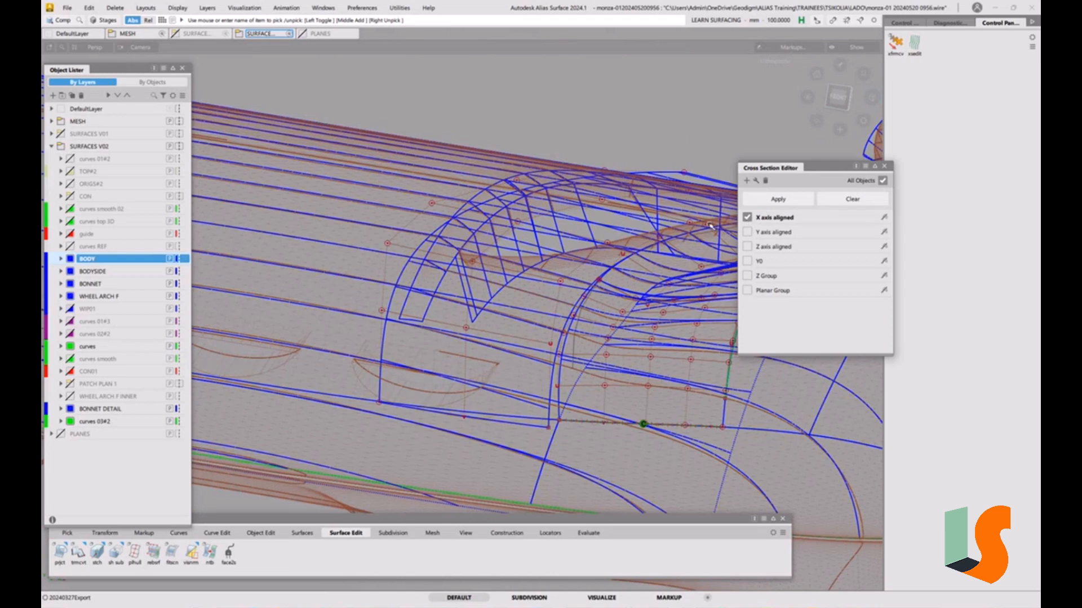
right_click_drag(461, 297, 378, 288, "alt+shift")
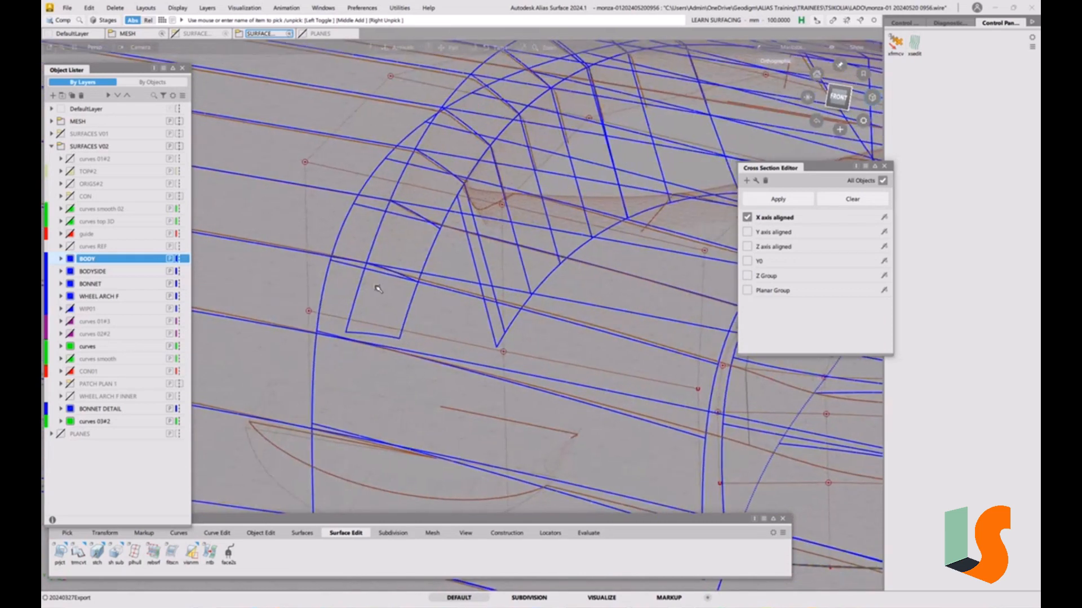
left_click_drag(377, 288, 395, 262, "alt+shift")
right_click_drag(369, 292, 379, 341, "alt+shift")
mouse_move(379, 341)
left_mouse_down("alt+shift")
mouse_move(389, 305)
mouse_move(376, 330)
left_mouse_up("alt+shift")
right_click_drag(376, 329, 383, 290, "alt+shift")
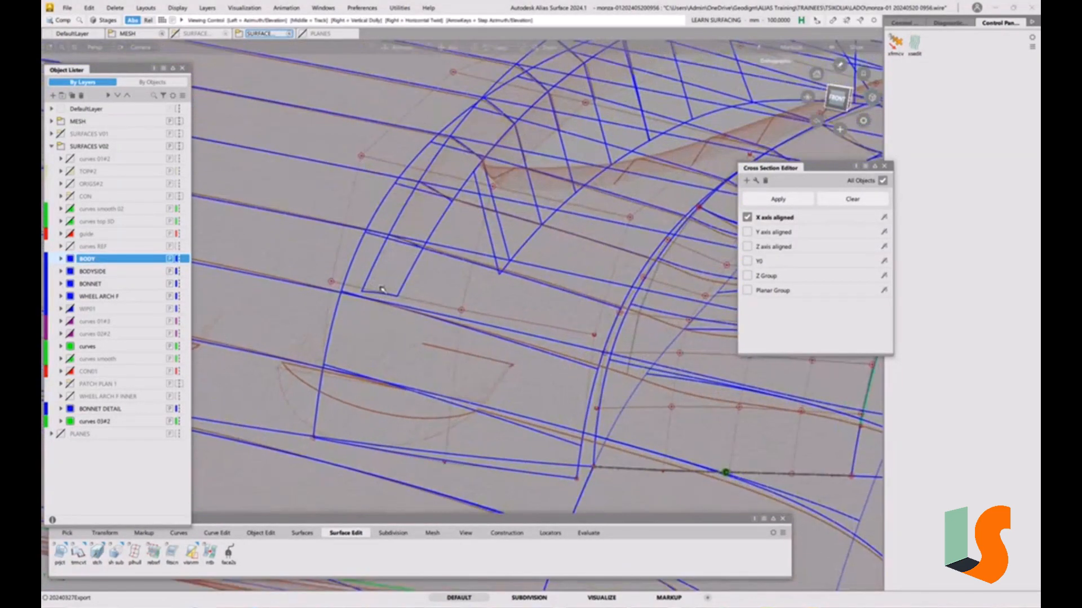
Step: Intersect the converted patch with the adjoining surface, creating curves on both surfaces with history
left_click_drag(337, 326, 323, 330, "ctrl+shift")
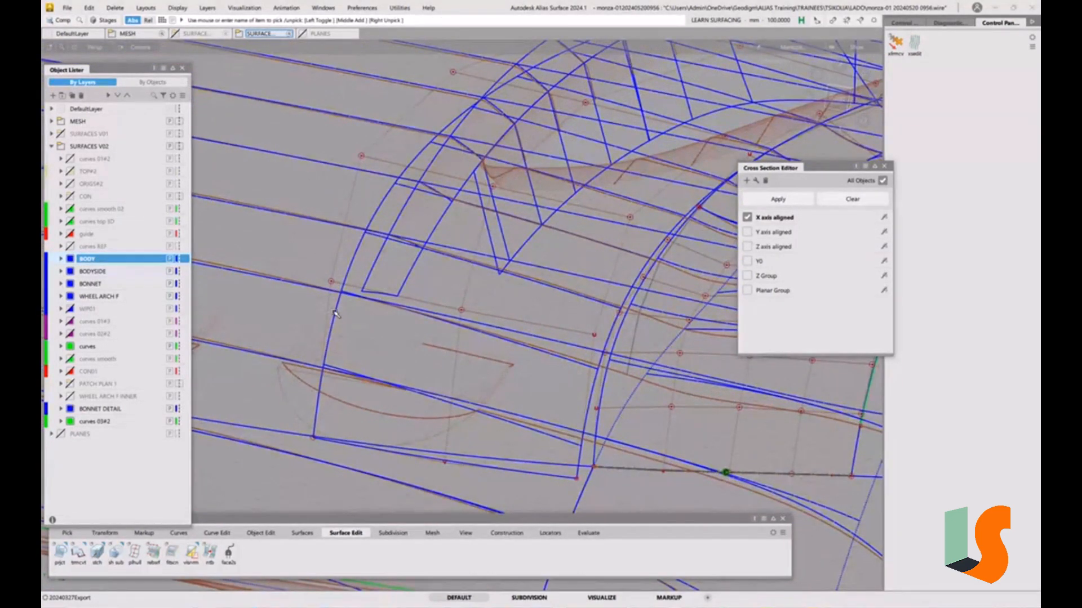
left_click(334, 310)
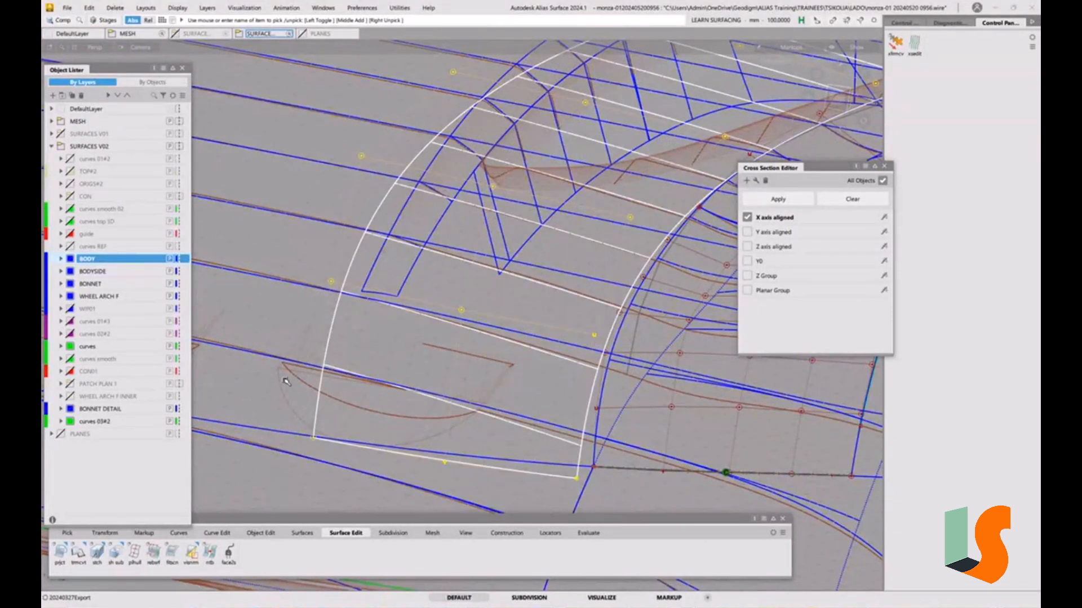
left_click(63, 557)
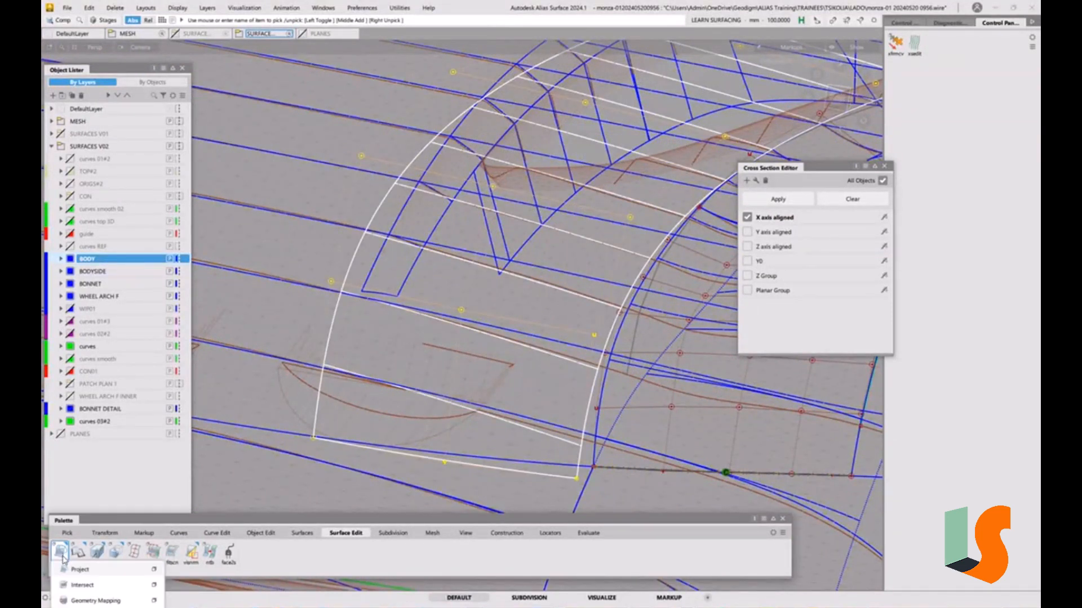
left_click(154, 584)
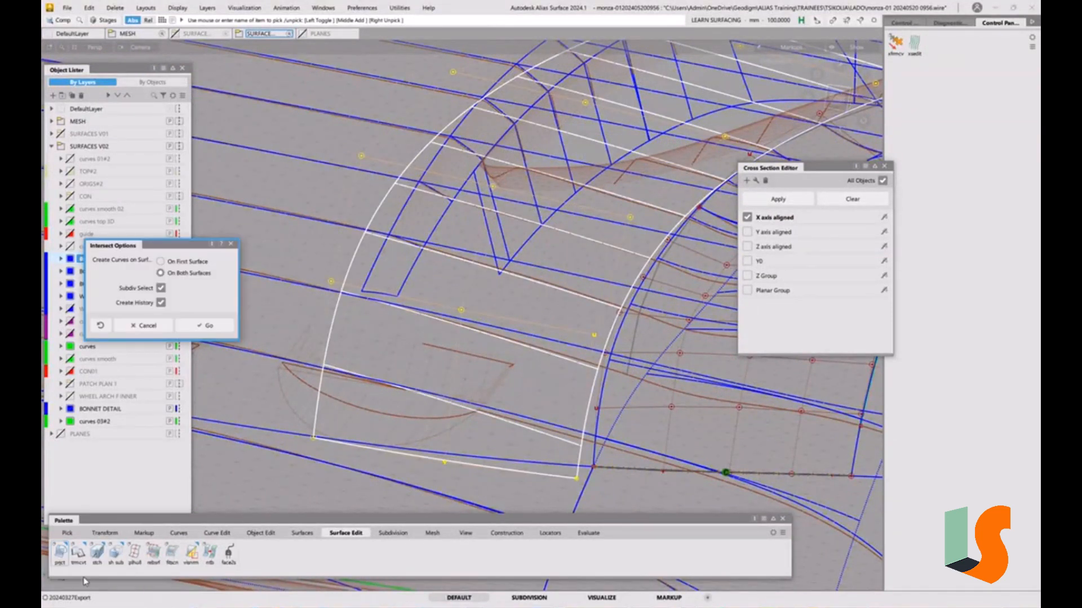
left_click(203, 327)
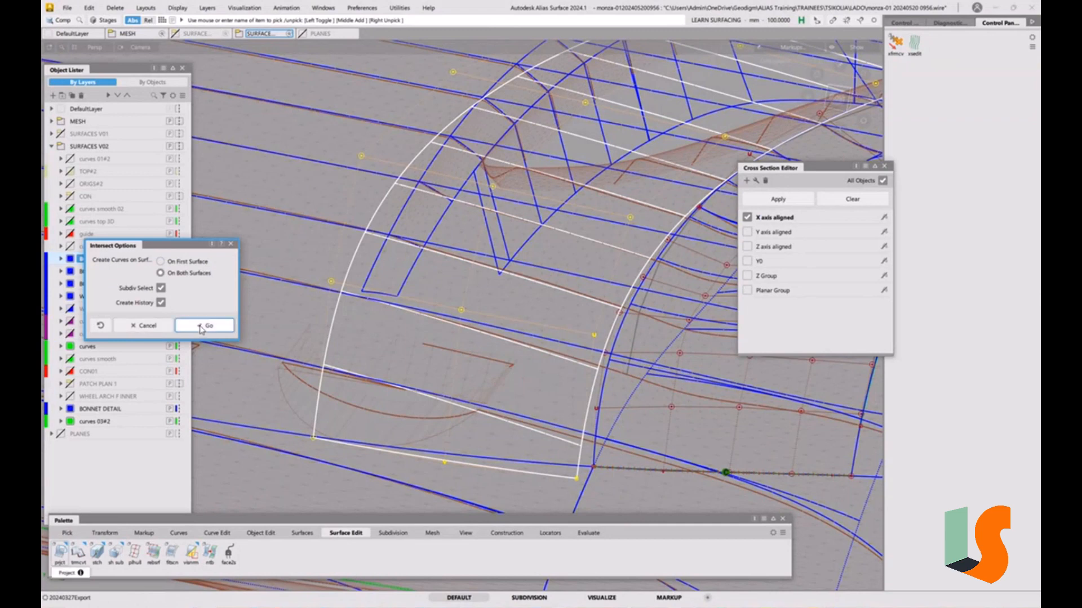
left_click(274, 280)
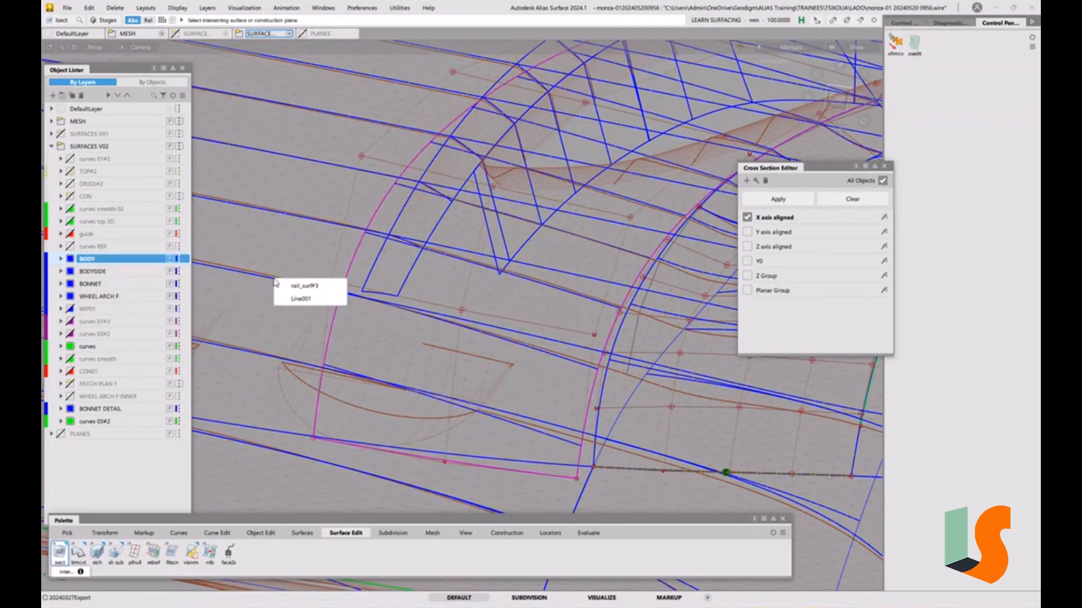
left_click(302, 299)
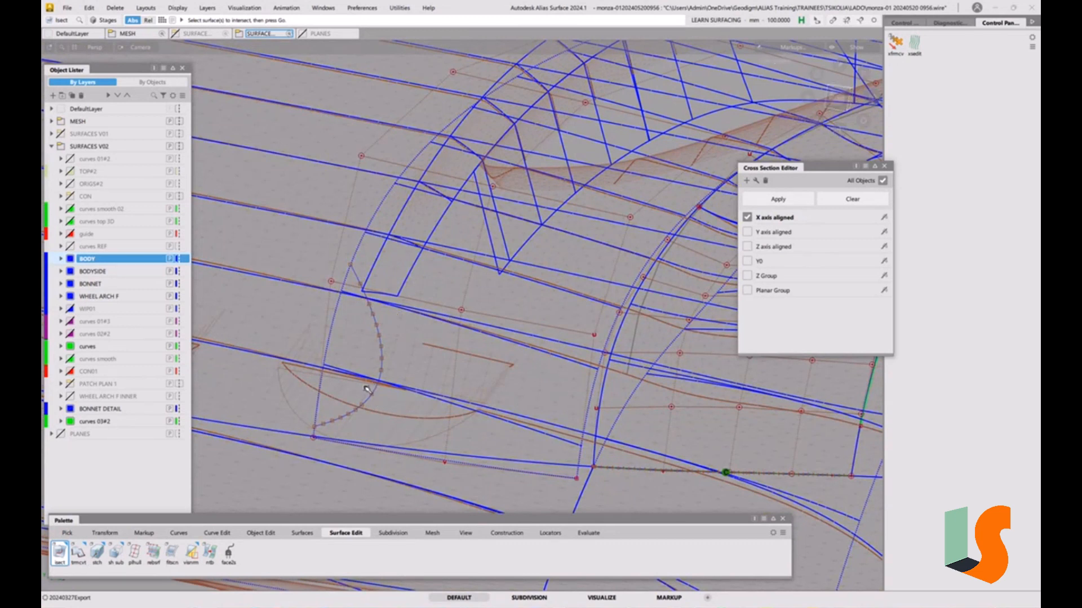
Step: Delete the curve-on-surface that the intersection made on the patch
left_click_drag(365, 387, 338, 377, "ctrl+shift")
left_click(381, 351)
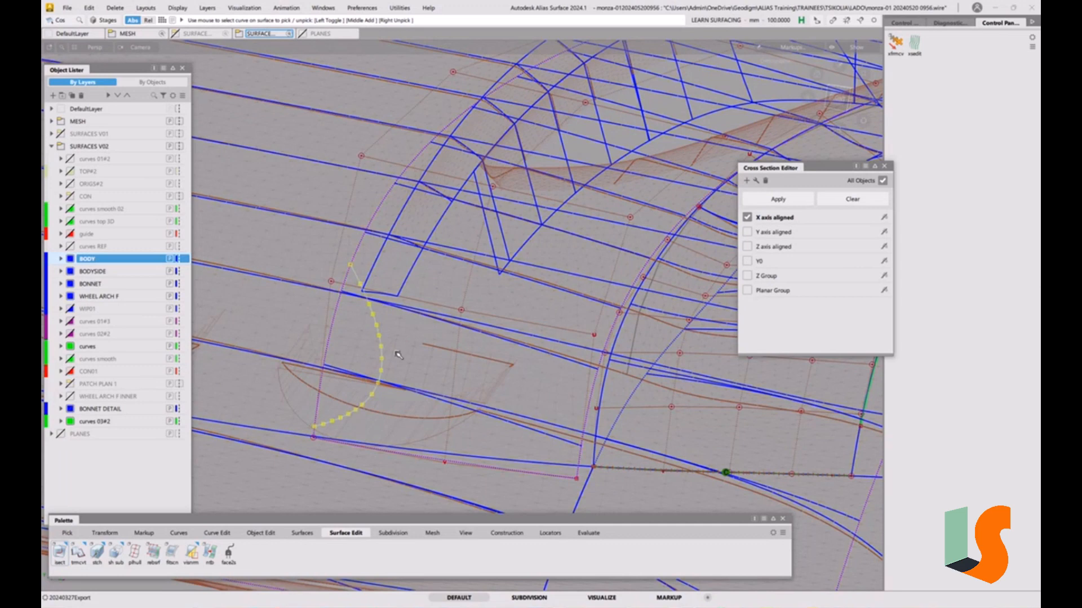
key("Delete")
left_click(507, 340)
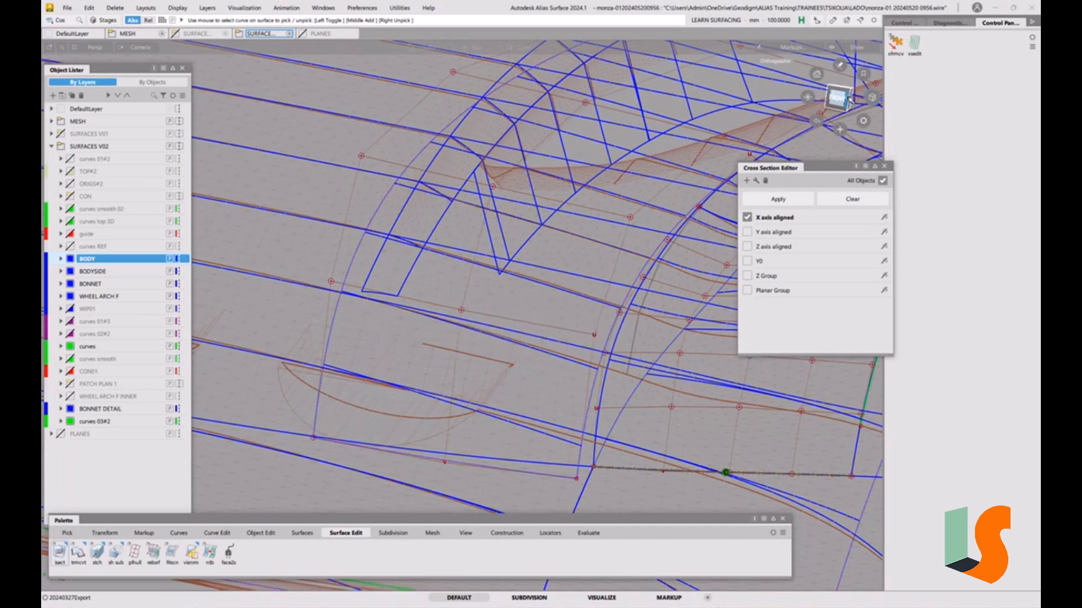
Step: In the top view, duplicate the V=0 edge of the narrow opening surface as a free curve without rebuild
left_click(840, 97)
left_click(855, 98)
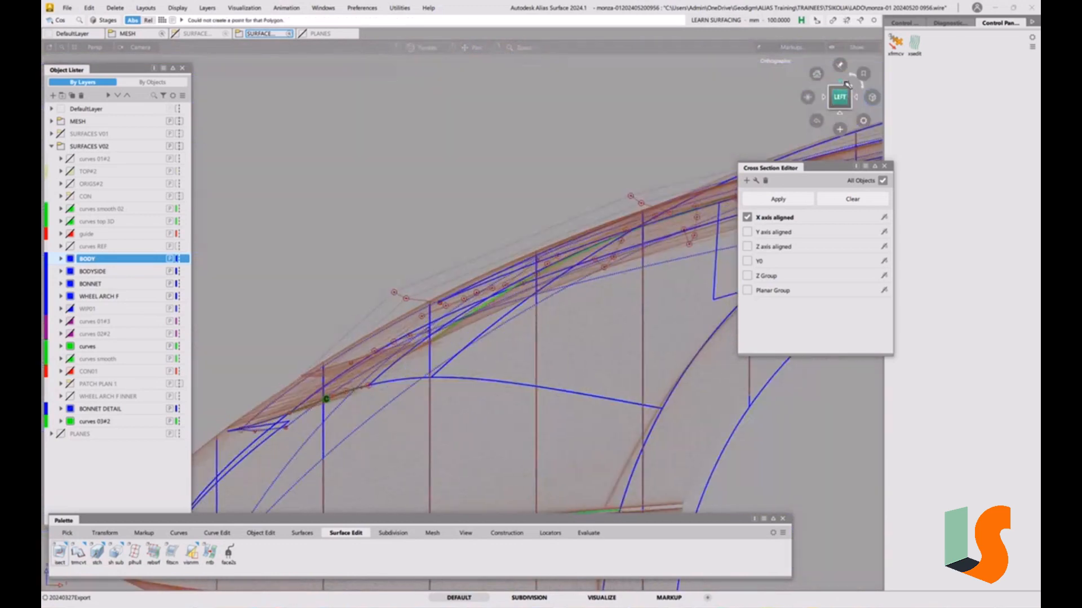
left_click(840, 82)
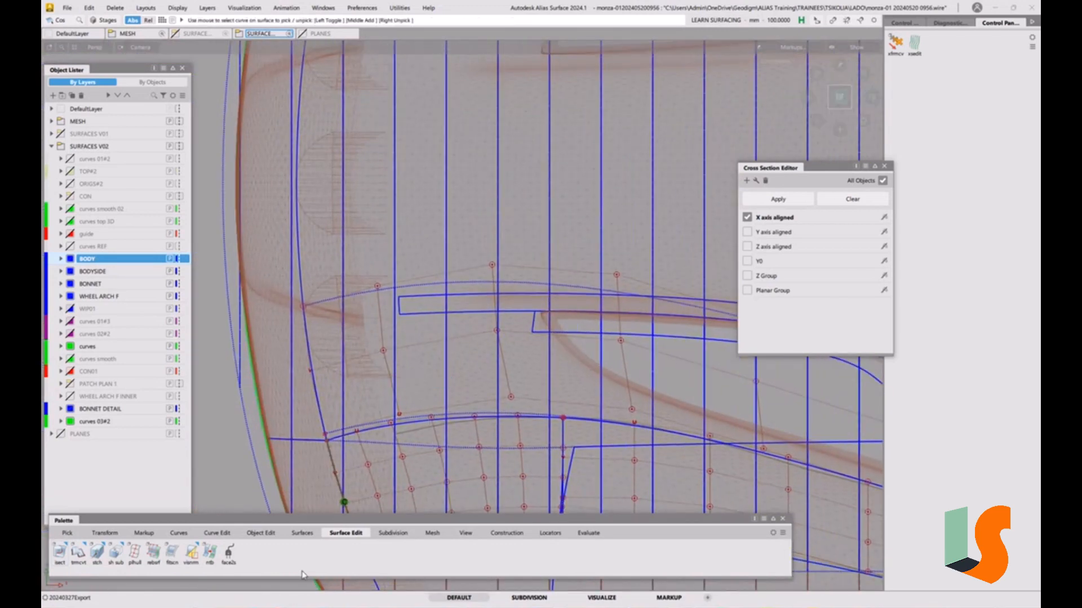
left_click(227, 535)
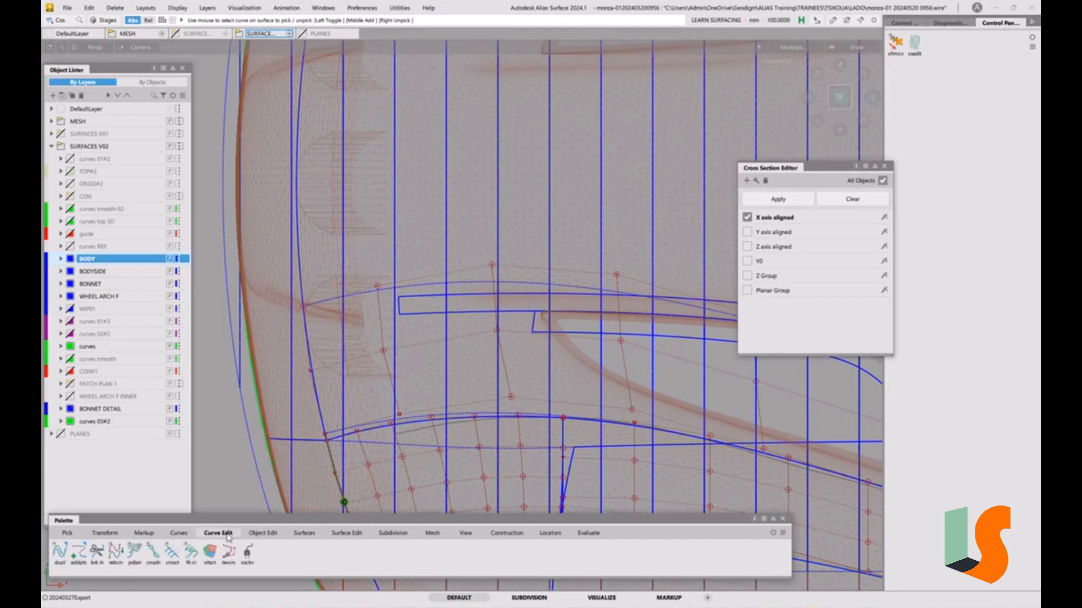
double_click(59, 552)
left_click(425, 297)
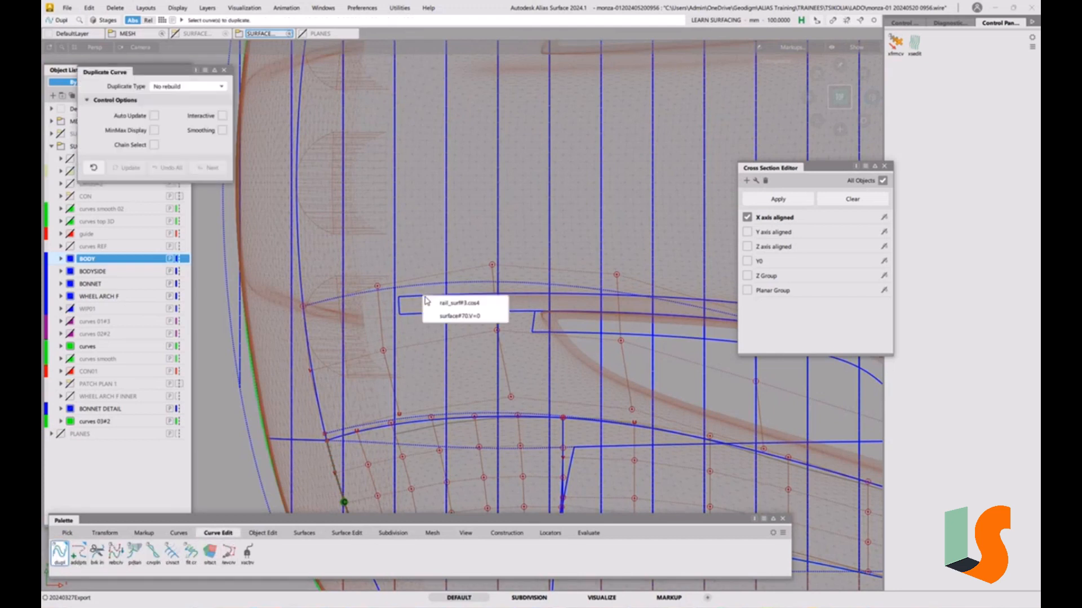
left_click(451, 315)
key("space")
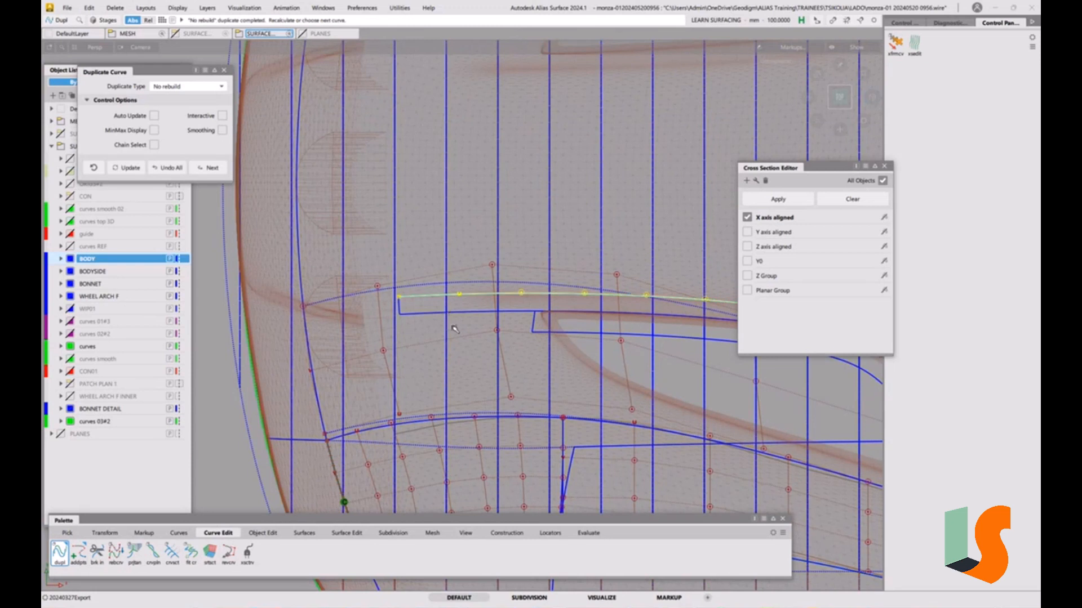
key("space")
Step: Extend the duplicated curve outward until it passes the side edge of the converted patch
key("e")
left_click(410, 299)
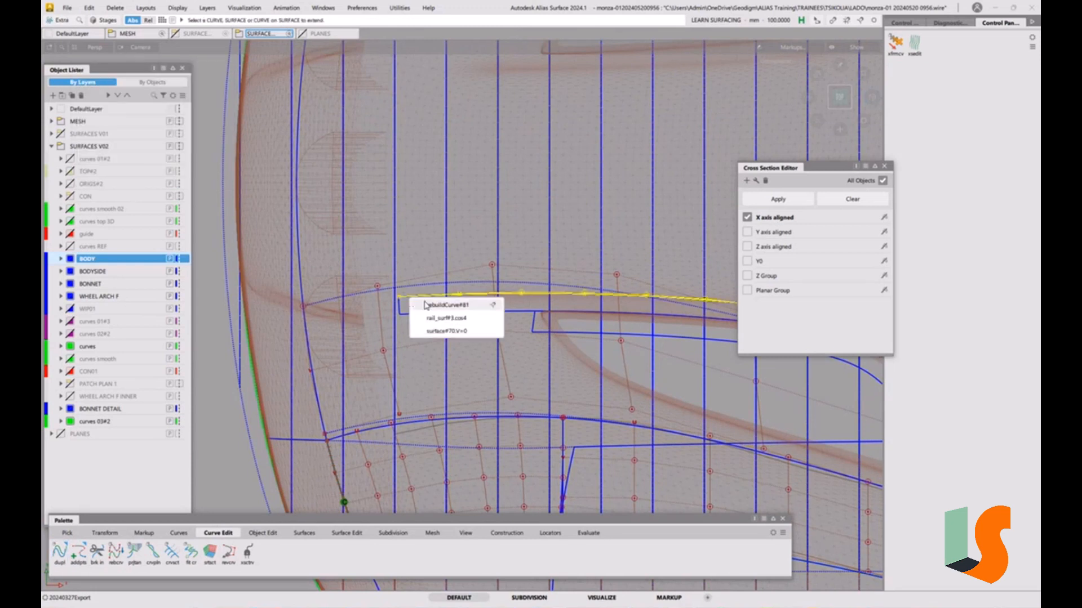
left_click(428, 307)
left_click_drag(588, 210, 309, 246)
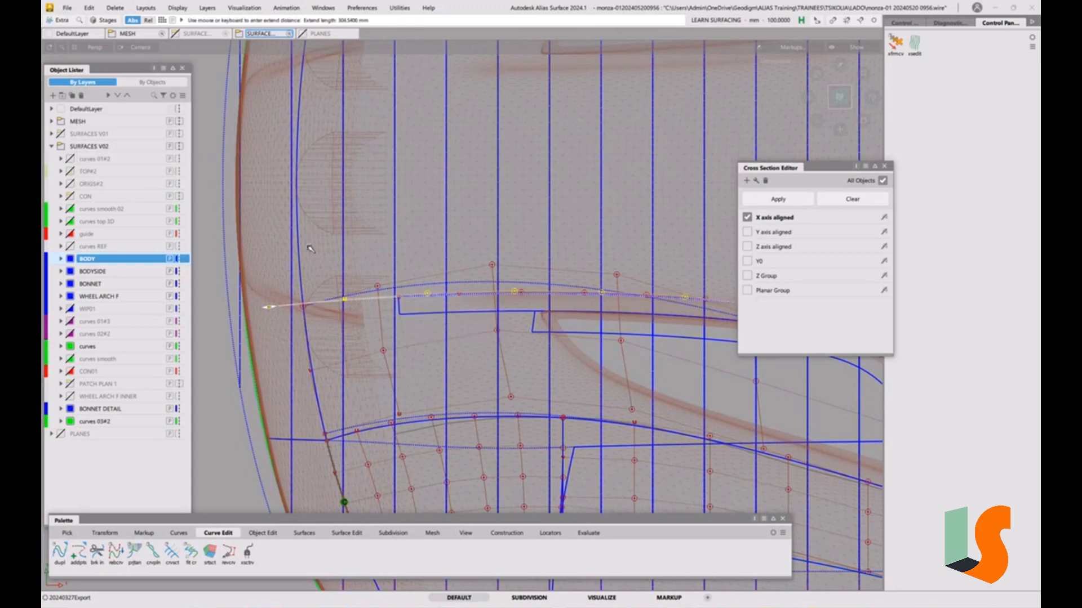
key("space")
Step: Extend the patch's long edge nearest the bonnet centre by a small distance
left_click(463, 283)
left_click_drag(465, 284, 623, 285)
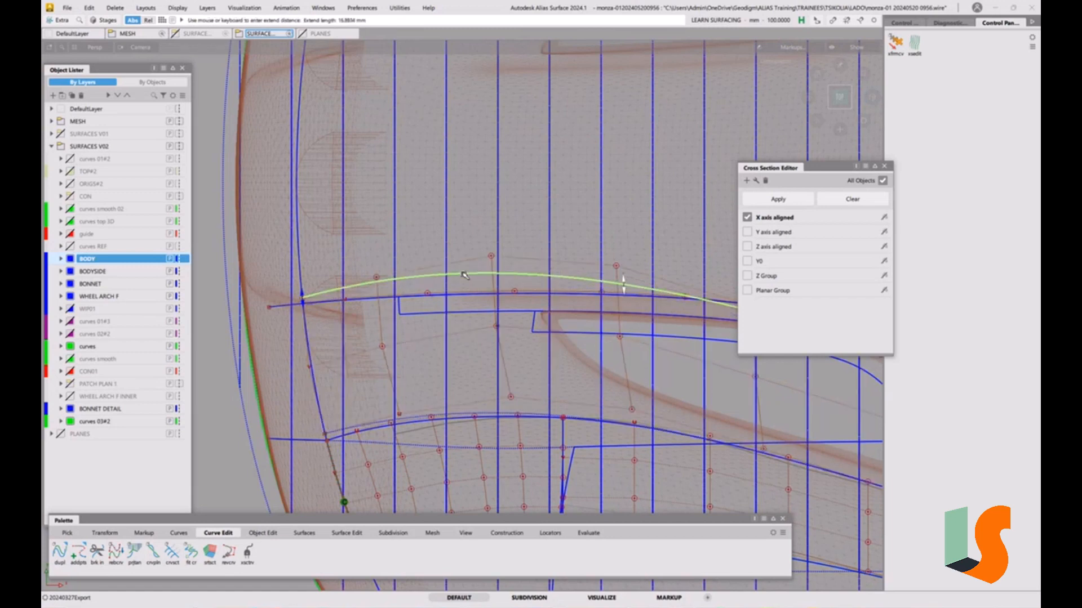
key("space")
right_click_drag(575, 299, 489, 326, "alt+shift")
middle_click_drag(488, 326, 480, 337, "alt+shift")
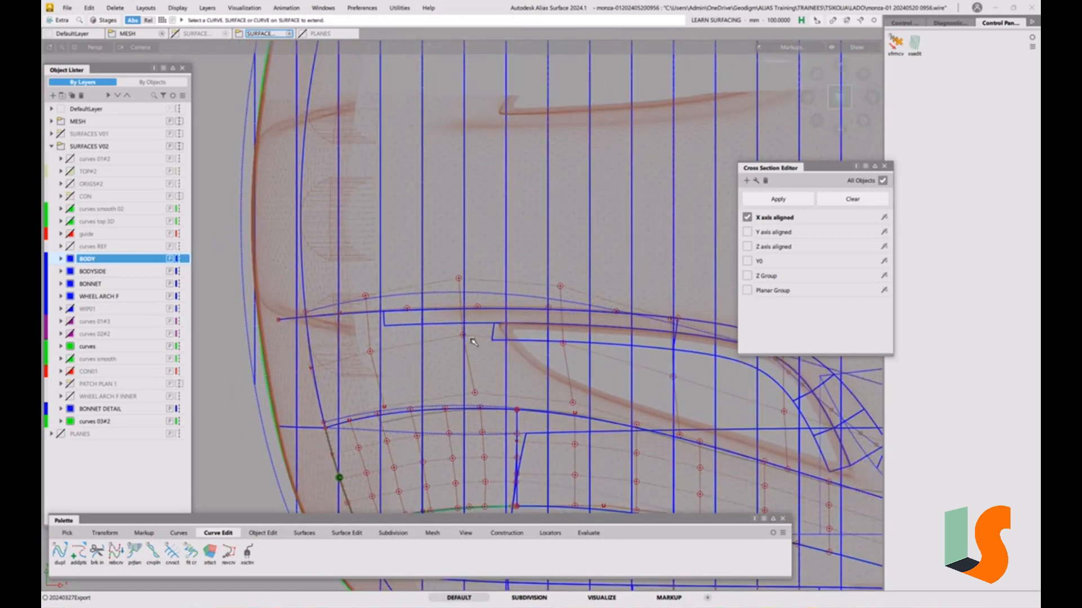
right_click_drag(491, 361, 441, 311, "alt+shift")
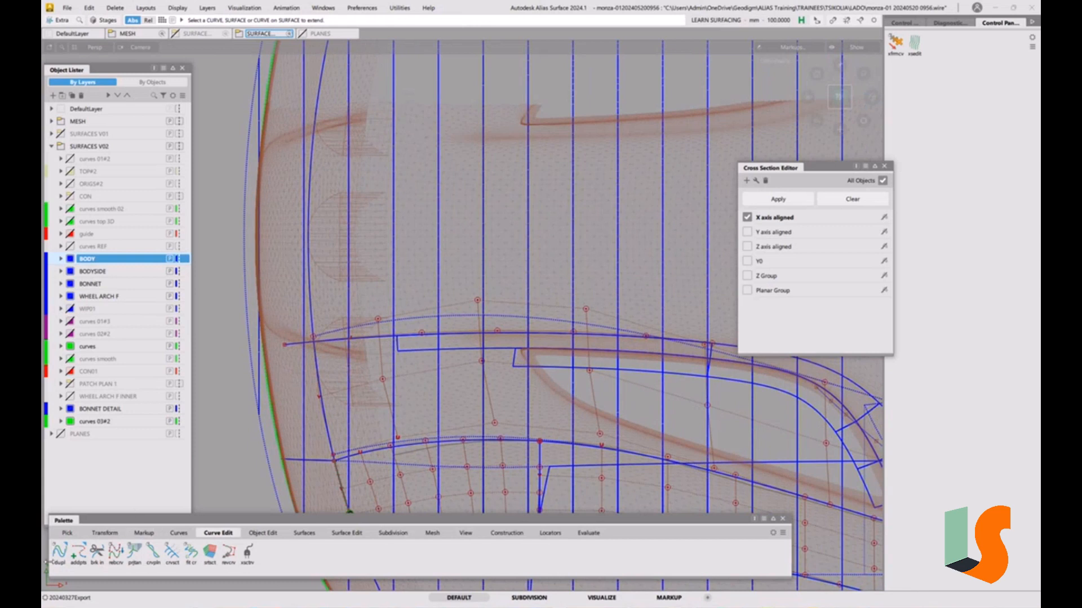
Step: Duplicate the patch's extended long edge as a free curve using the No rebuild type
double_click(60, 552)
left_click(408, 320)
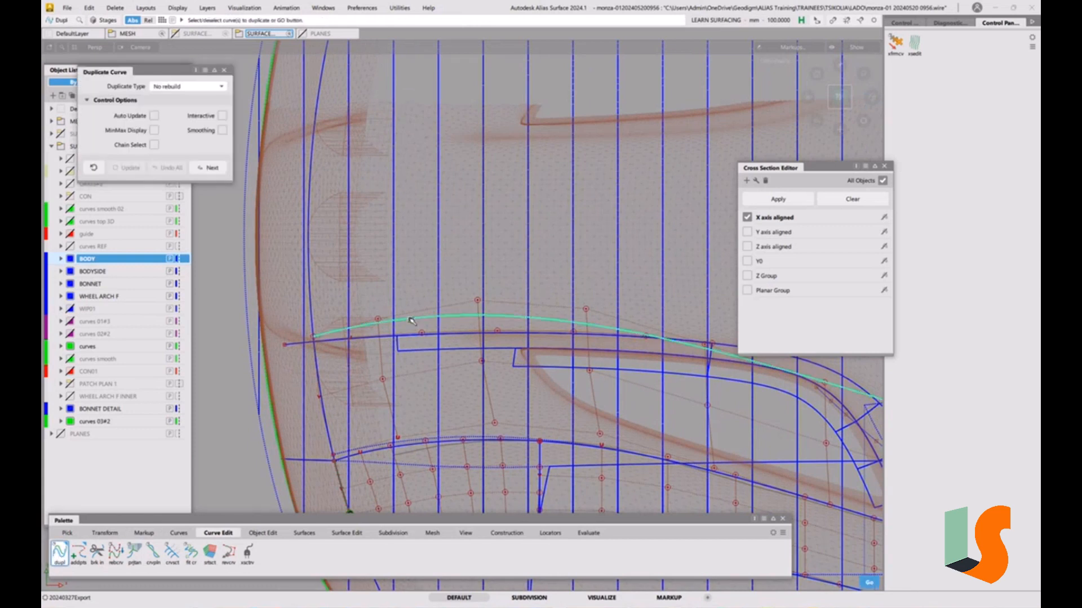
key("space")
left_click_drag(478, 423, 477, 356, "ctrl+shift")
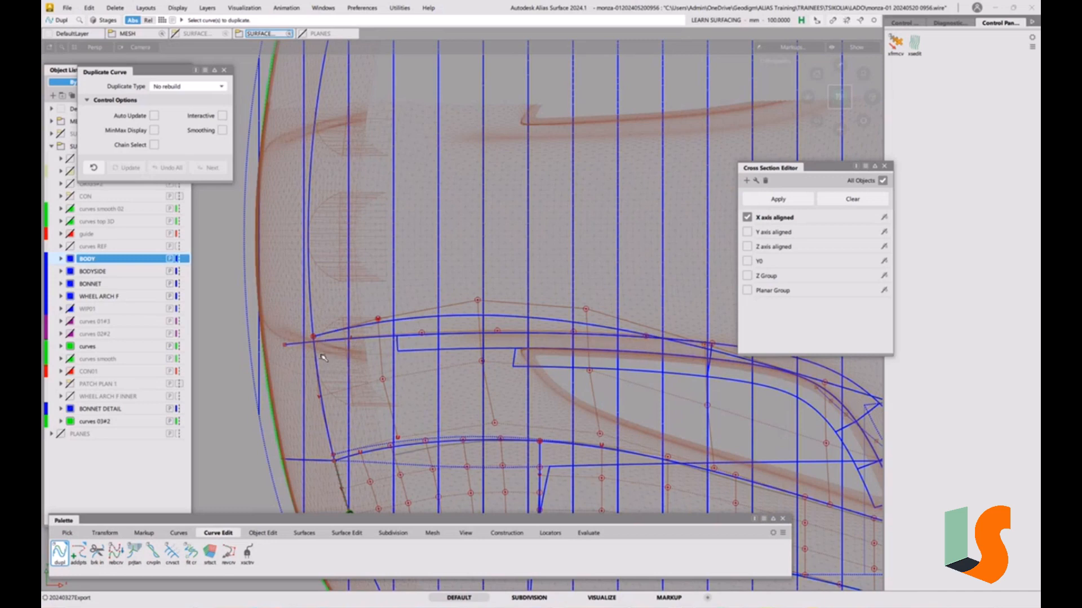
Step: Align the duplicated patch-edge curve to the extended opening curve with G2 continuity, with Blending and Partial turned off
right_click_drag(359, 364, 296, 359, "alt+shift")
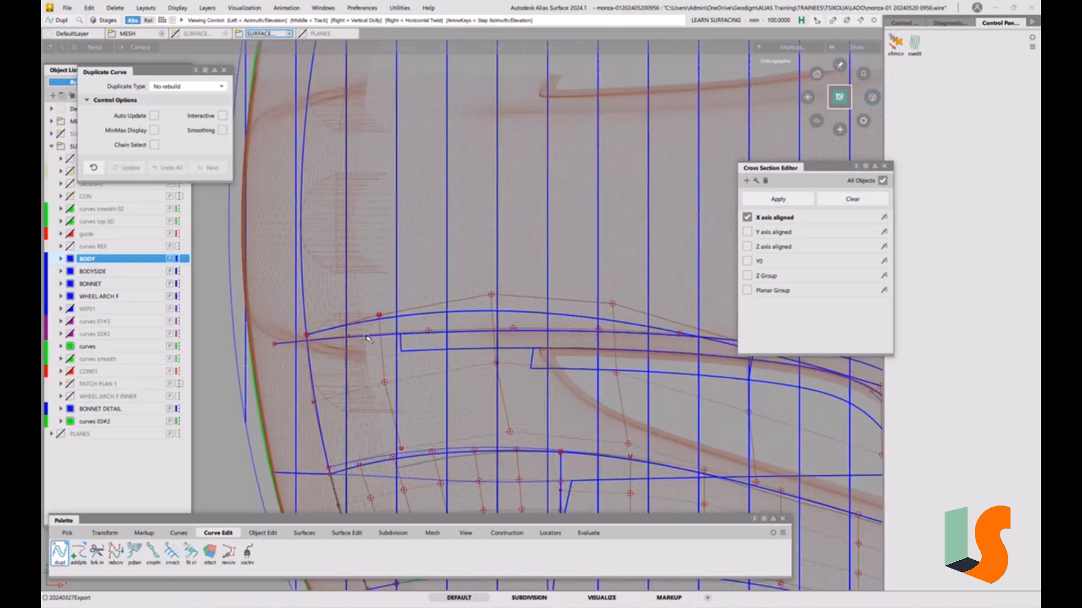
right_click_drag(558, 339, 570, 378, "alt+shift")
middle_click_drag(586, 375, 510, 383, "alt+shift")
right_click_drag(429, 359, 434, 333, "alt+shift")
middle_click_drag(434, 333, 618, 329, "alt+shift")
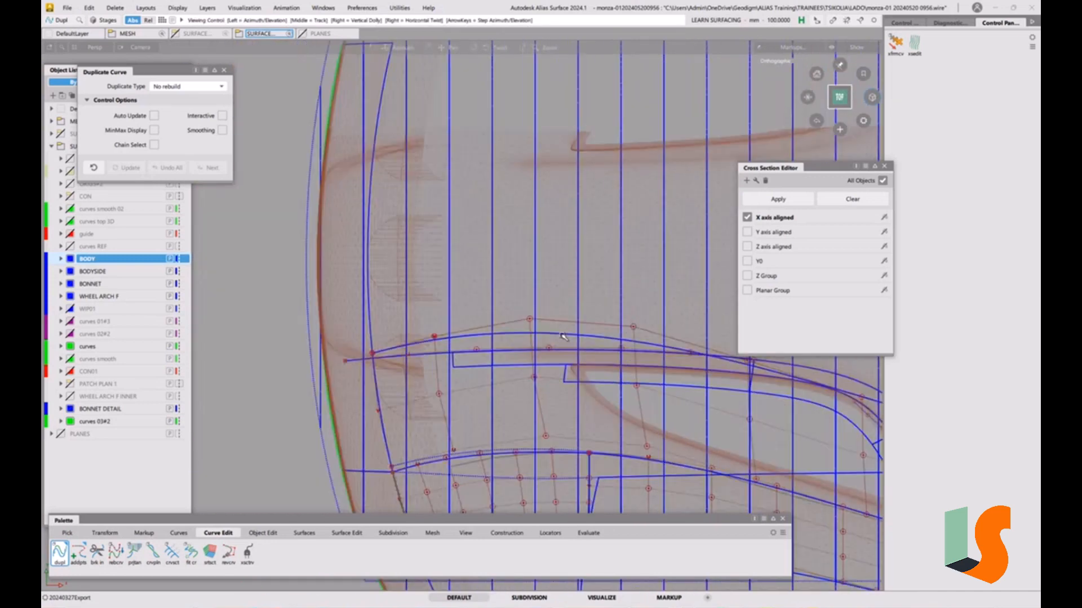
left_click(263, 533)
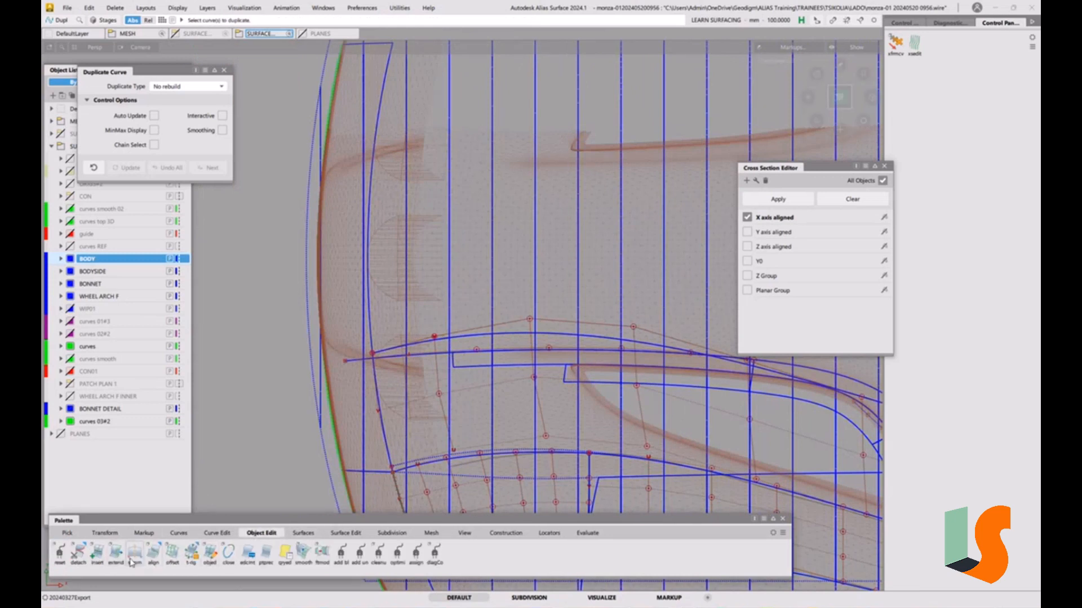
double_click(150, 553)
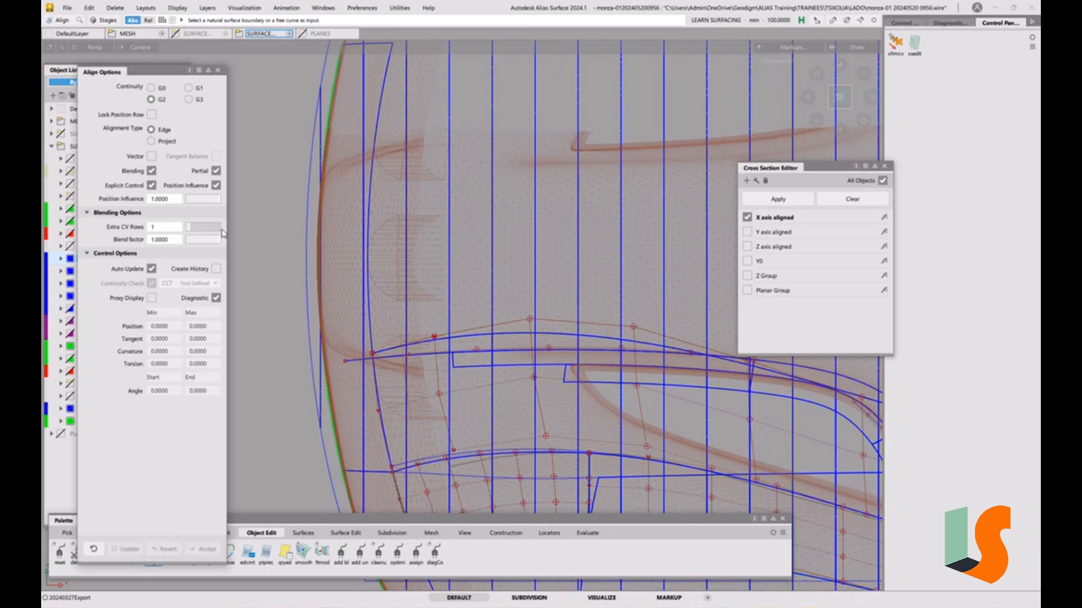
left_click(153, 171)
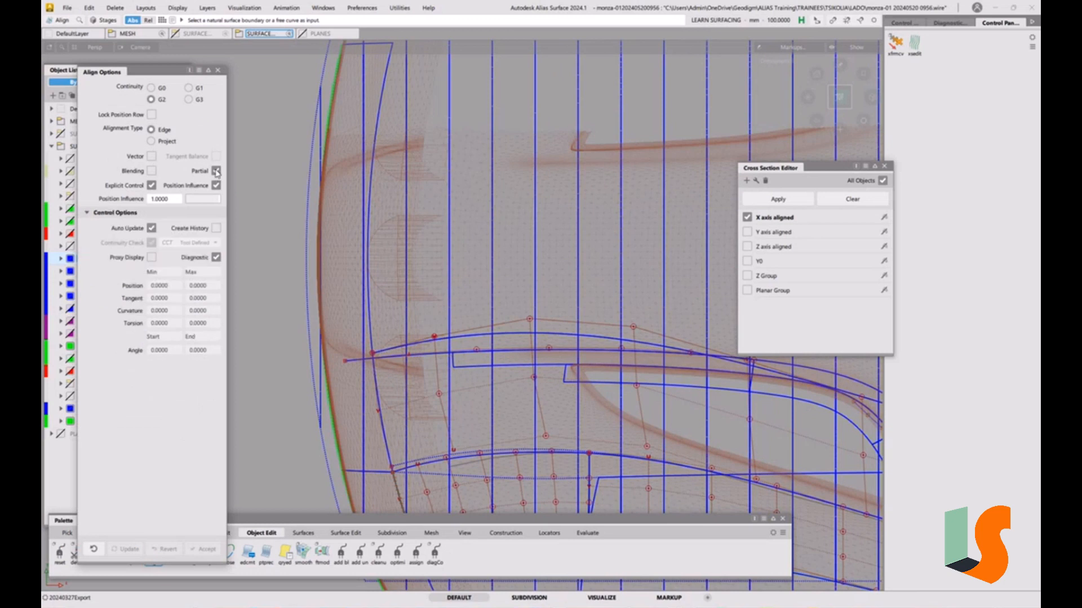
left_click(383, 352)
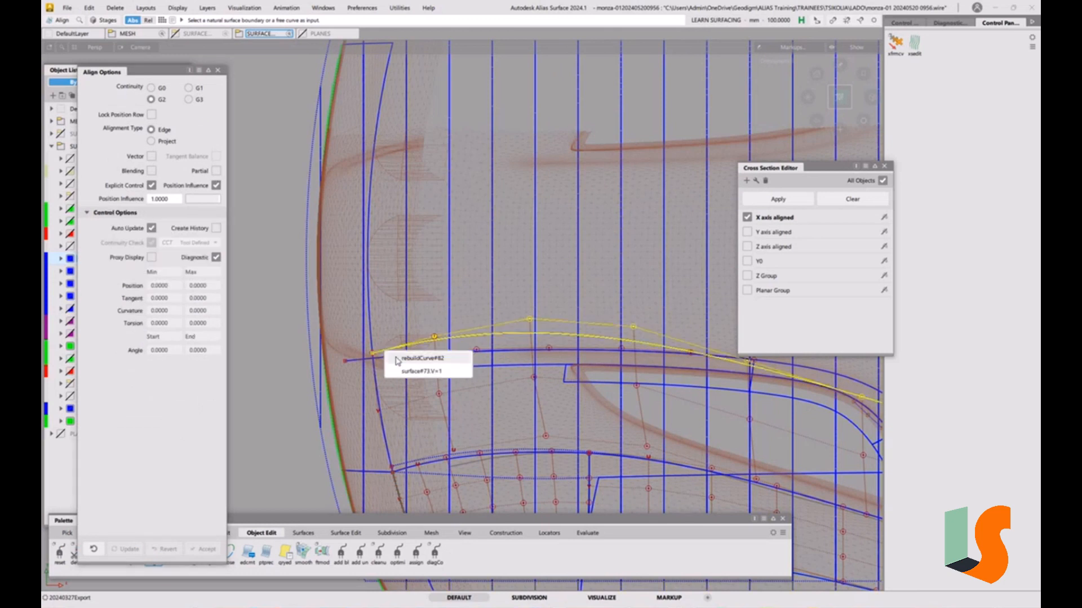
left_click(397, 358)
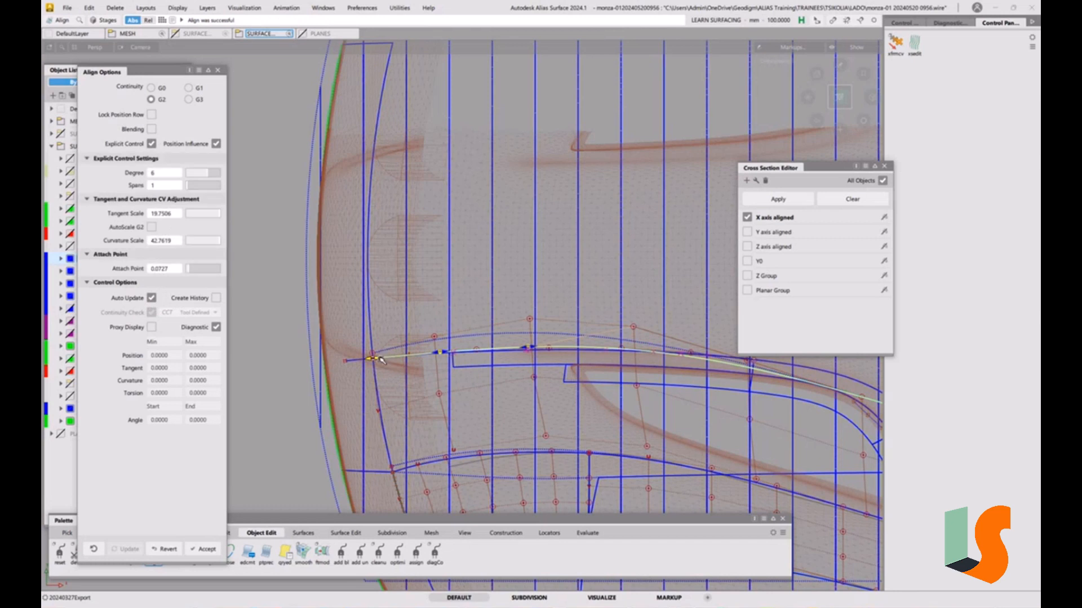
left_click(379, 358)
Step: Place the alignment's attach point at the patch's side edge, turn on Blending with 1 extra CV row, and finish the alignment
right_click_drag(386, 375, 393, 243, "alt+shift")
middle_click_drag(393, 243, 461, 244, "alt+shift")
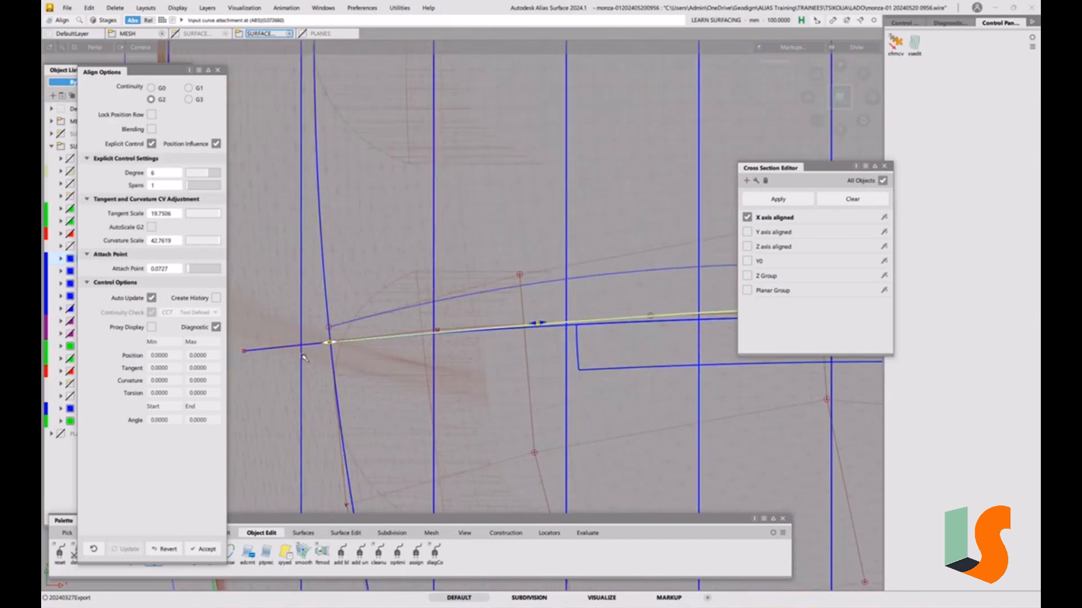
left_click_drag(344, 347, 338, 346)
right_click_drag(338, 345, 431, 410, "alt+shift")
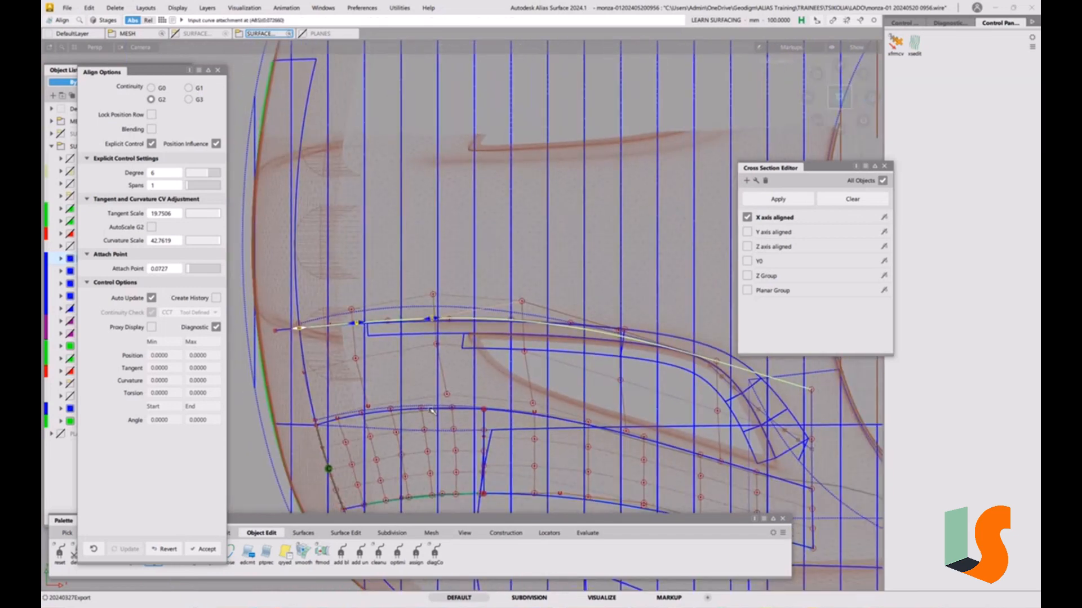
left_click(151, 130)
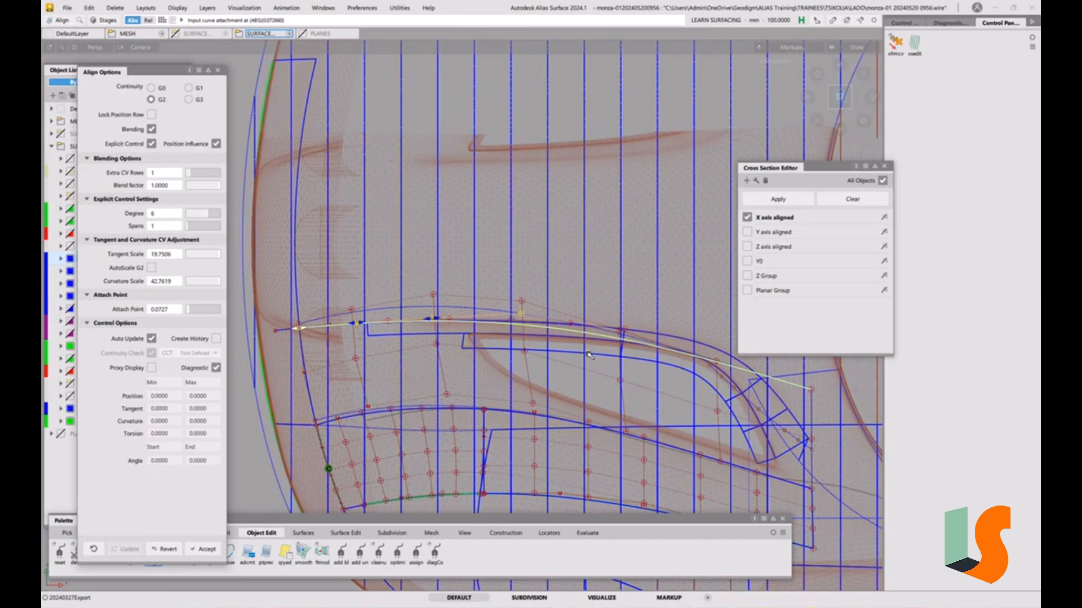
left_click_drag(553, 394, 553, 349, "ctrl+shift")
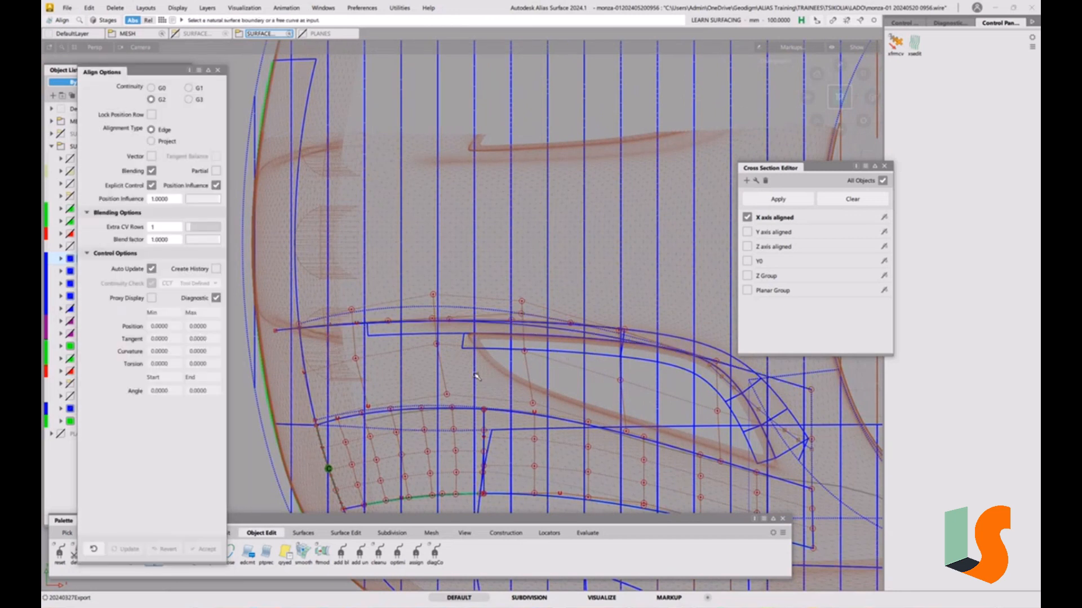
Step: Pick the patch together with the aligned curve and hide everything else
left_click_drag(477, 393, 454, 390, "ctrl+shift")
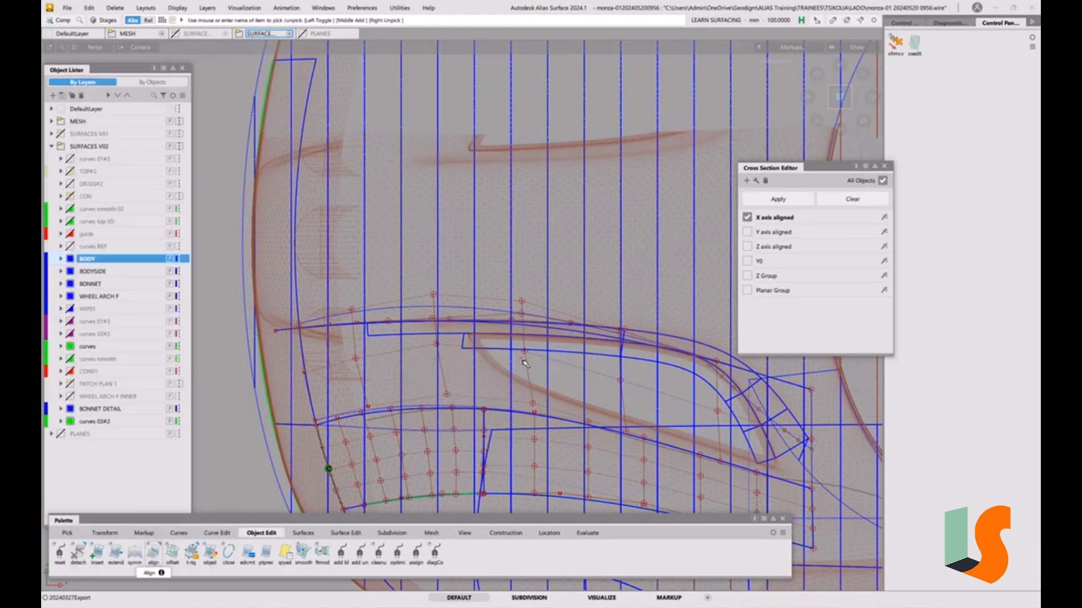
left_click(527, 369)
left_click_drag(562, 357, 587, 366, "ctrl+shift")
left_click(572, 332)
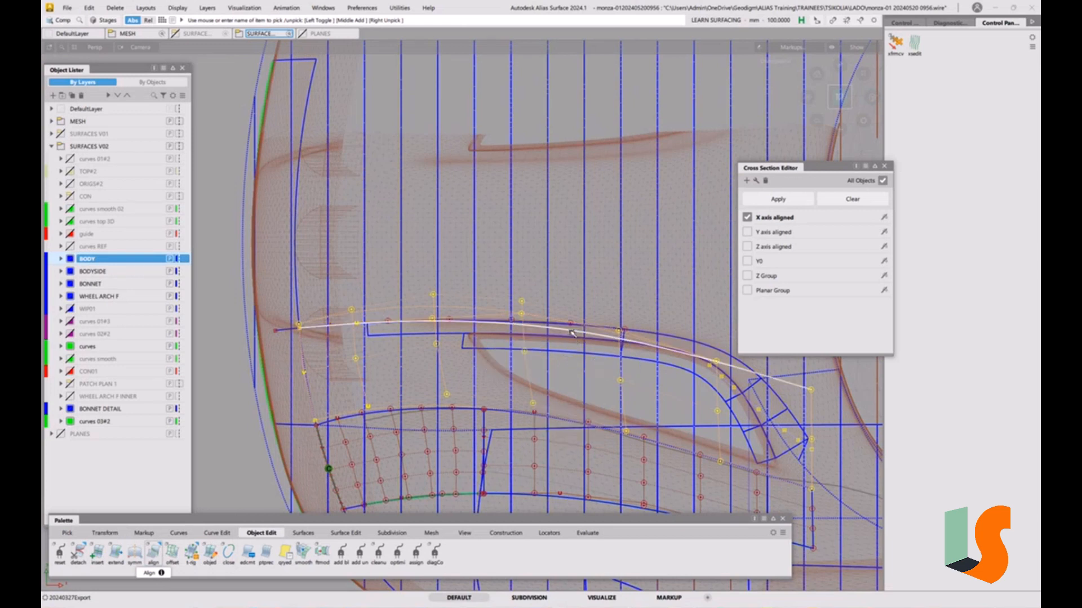
key("alt+h")
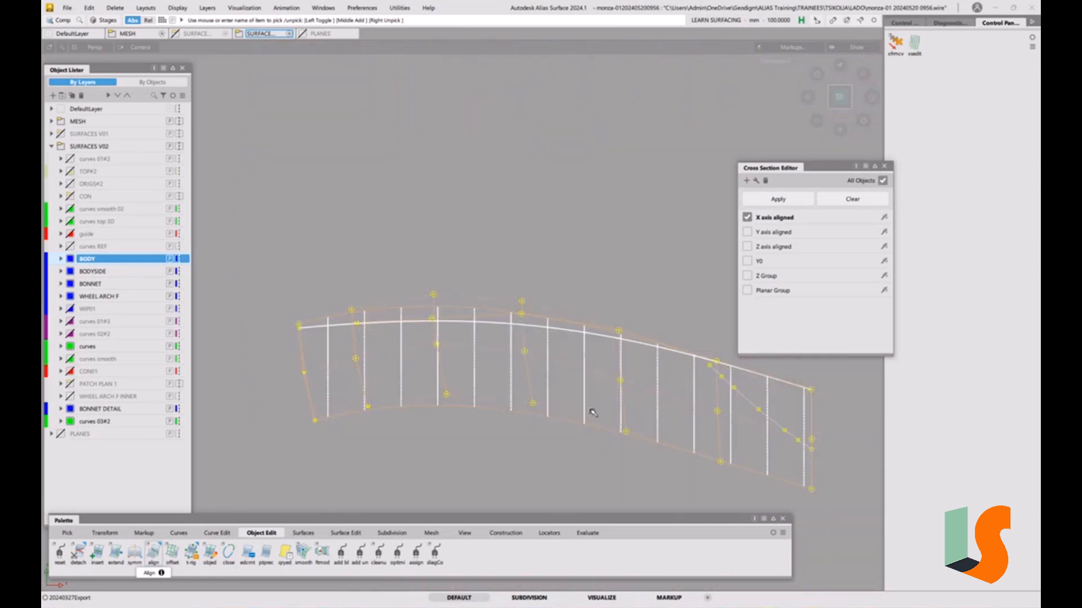
Step: Delete the short diagonal curve crossing the patch's far end, keeping the patch and the aligned curve
left_click_drag(591, 411, 568, 346, "ctrl+shift")
left_click_drag(507, 279, 810, 485)
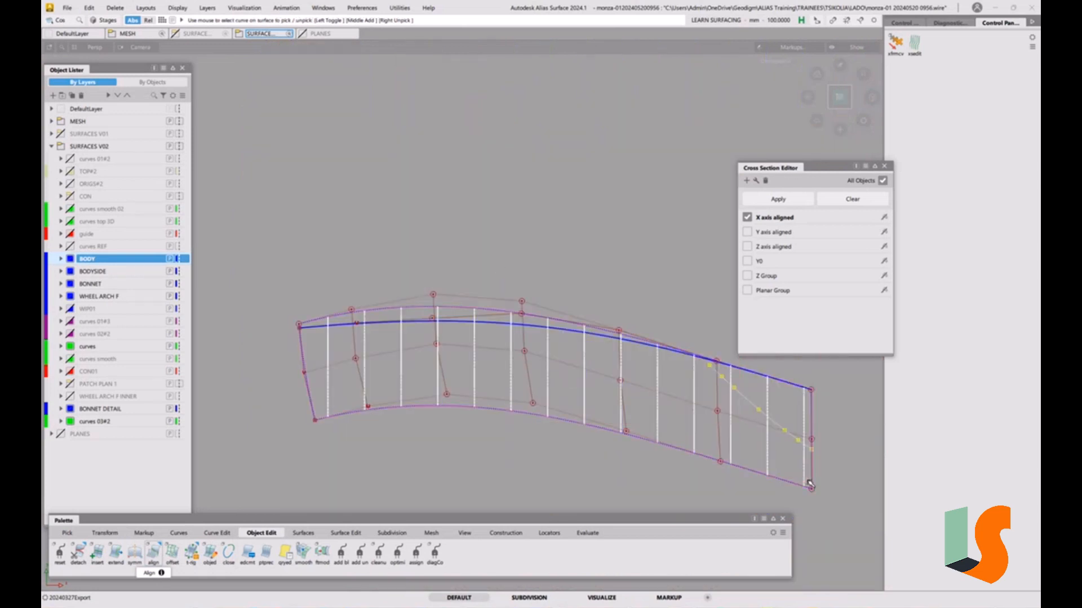
key("Delete")
left_click(524, 356)
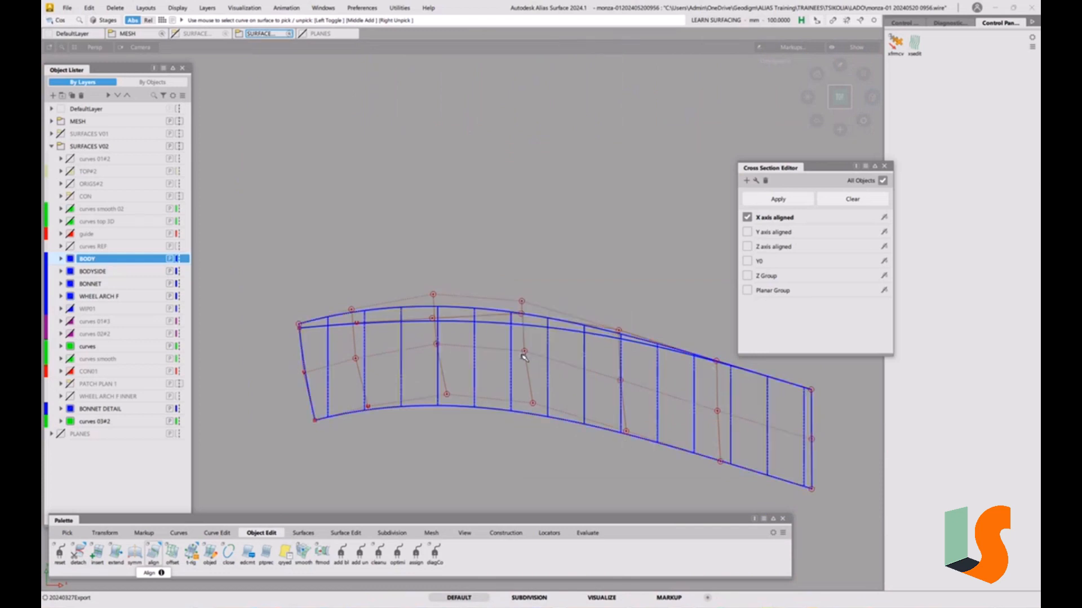
Step: Extend the patch's long edge next to the aligned curve outward by about 13.5 mm
key("ctrl+e")
left_click(565, 324)
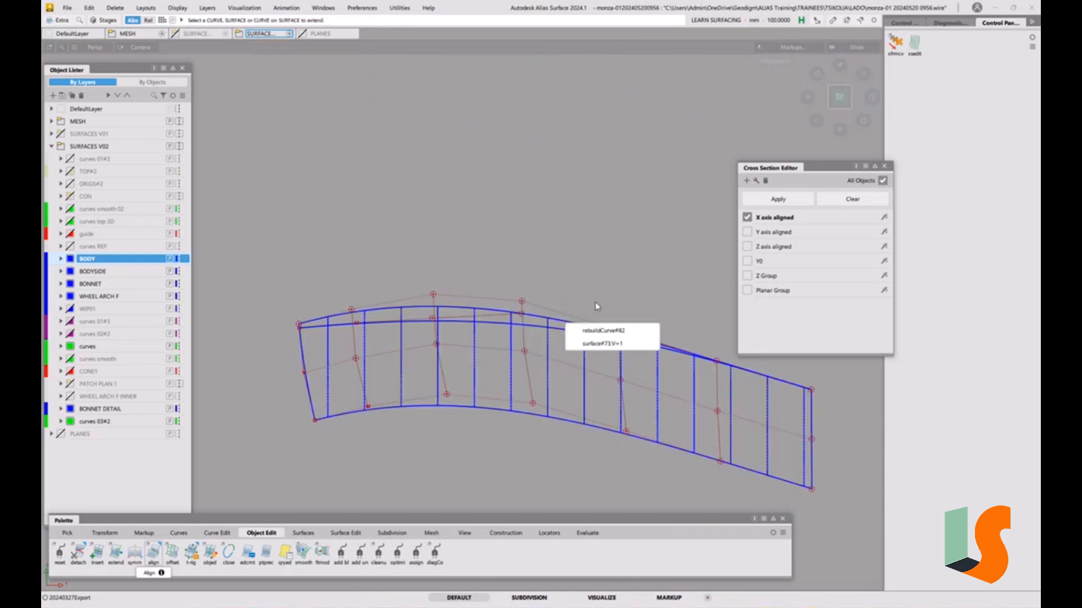
left_click(597, 330)
left_click_drag(598, 286, 599, 275)
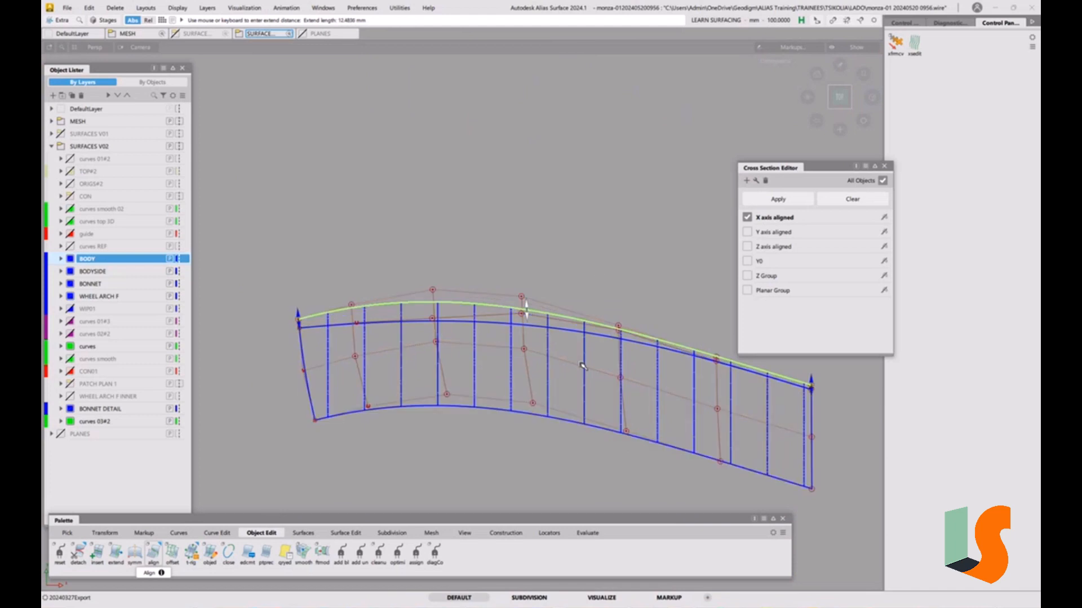
left_click(572, 351)
Step: Trim-convert the patch to the aligned curve projected along Z, with U degree 6, V degree 2 and single spans
left_click(345, 533)
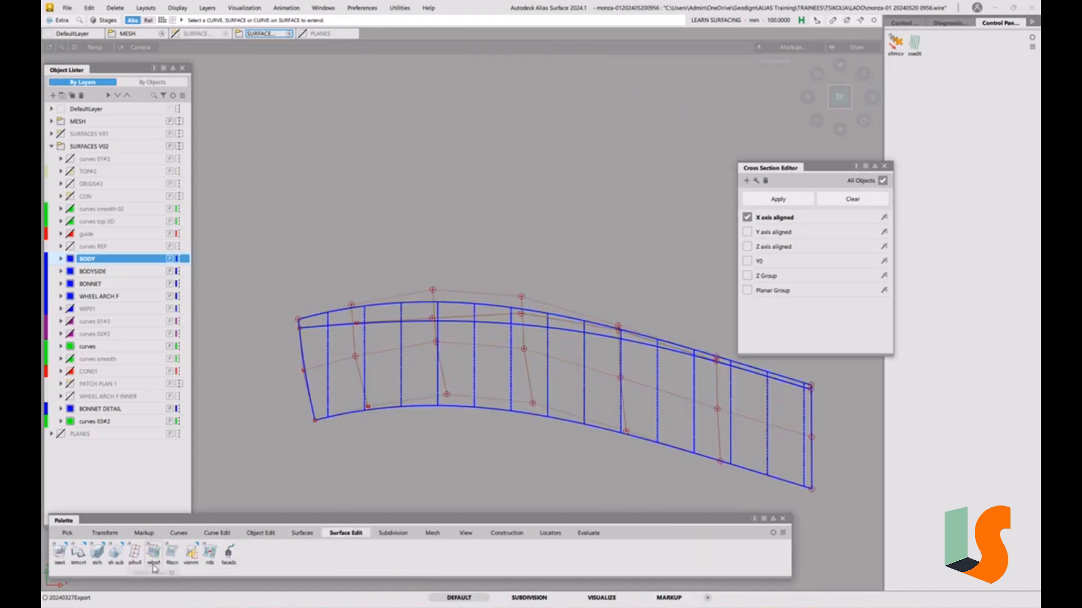
double_click(84, 561)
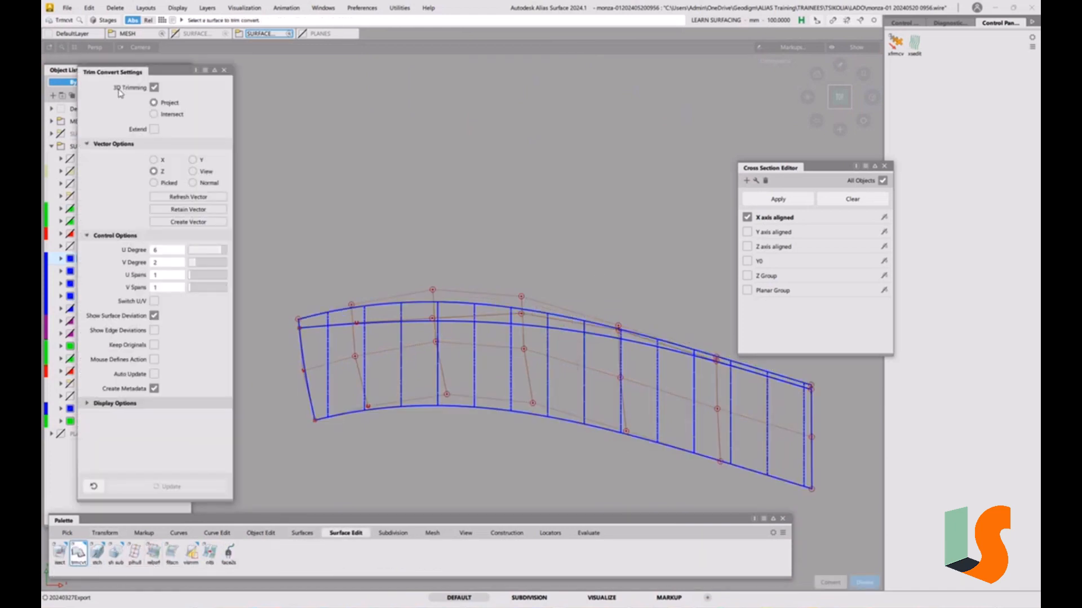
left_click(401, 407)
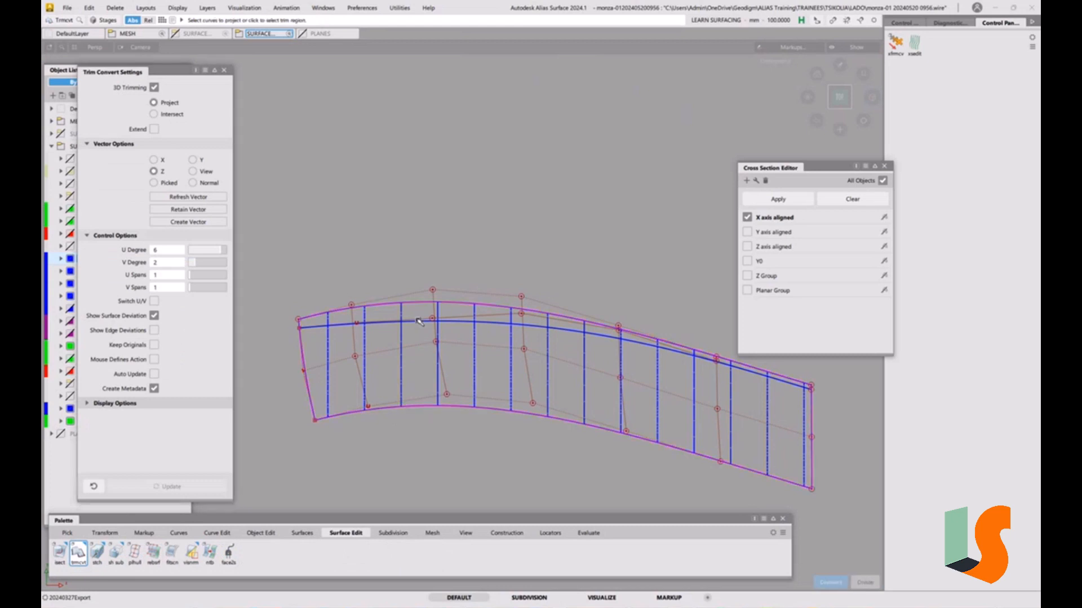
left_click(418, 321)
left_click(424, 367)
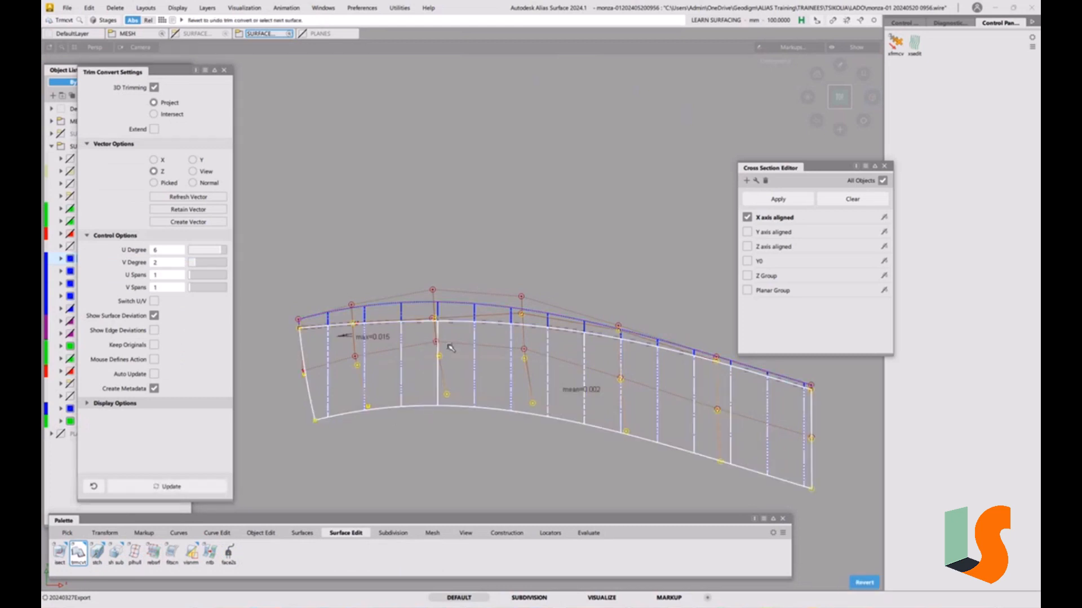
Step: Delete the aligned curve along the trimmed edge and show all hidden geometry again
left_click_drag(433, 350, 448, 359, "ctrl+shift")
left_click(476, 326)
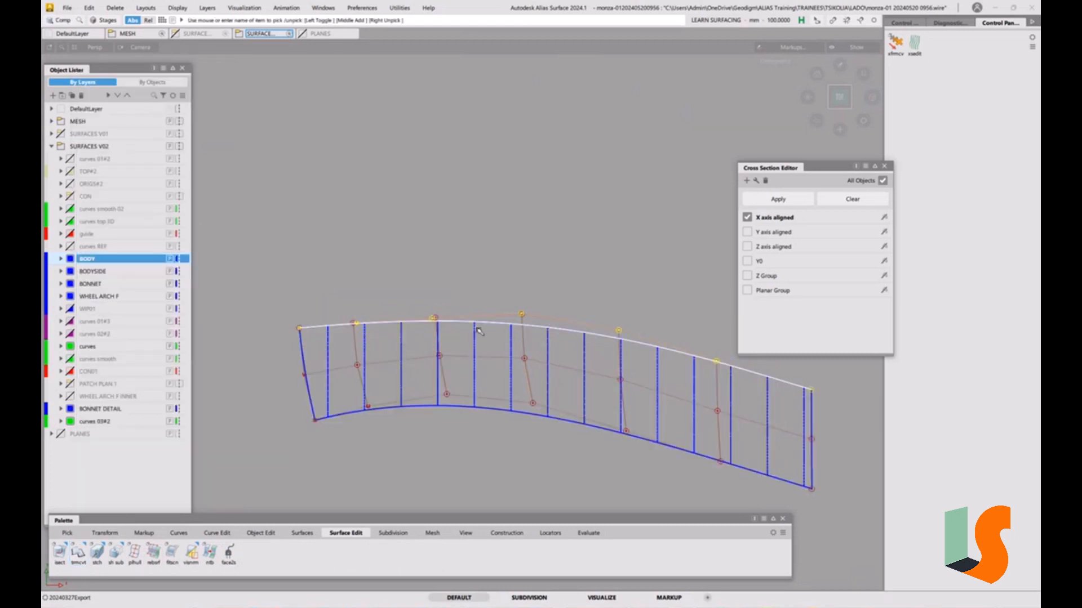
key("Delete")
left_click(500, 341)
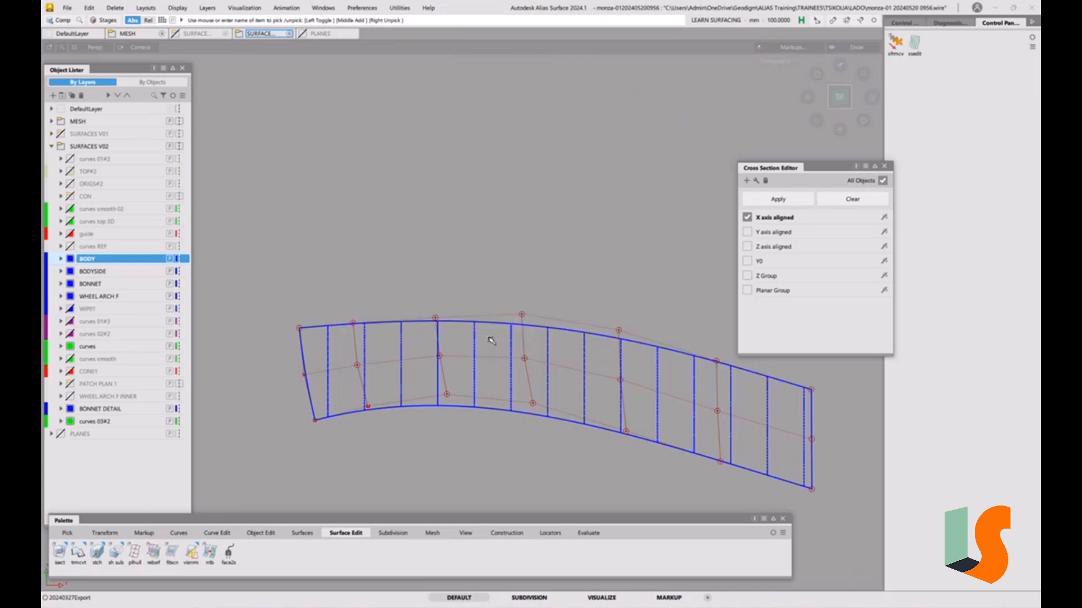
key("alt+v")
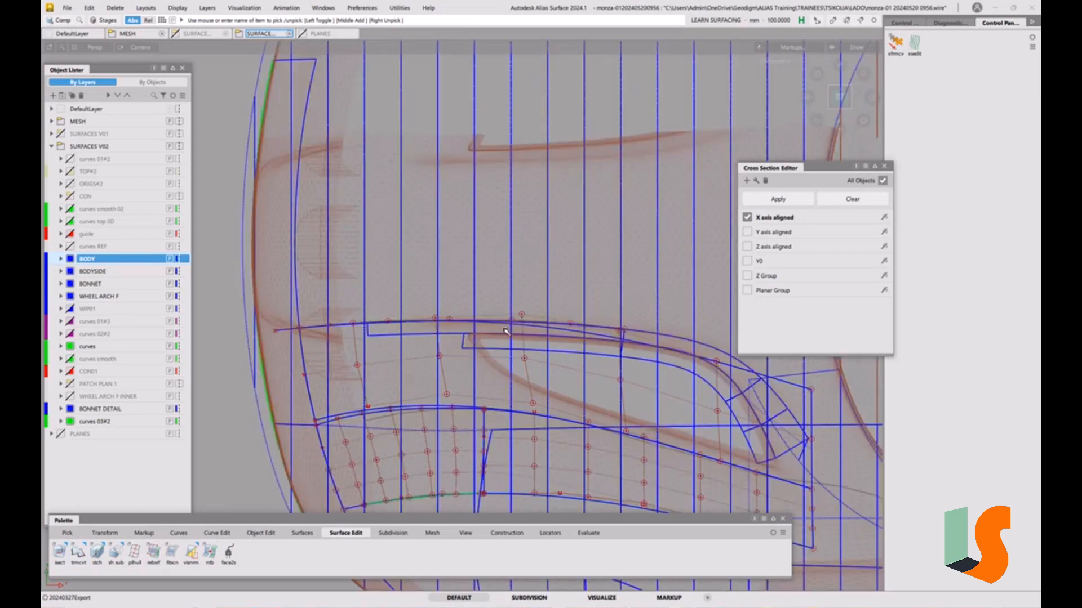
Step: Set up a G2 edge alignment with the trimmed patch's short side edge as the input and turn on Partial
right_click_drag(407, 405, 324, 479, "alt+shift")
middle_click_drag(324, 479, 393, 417, "alt+shift")
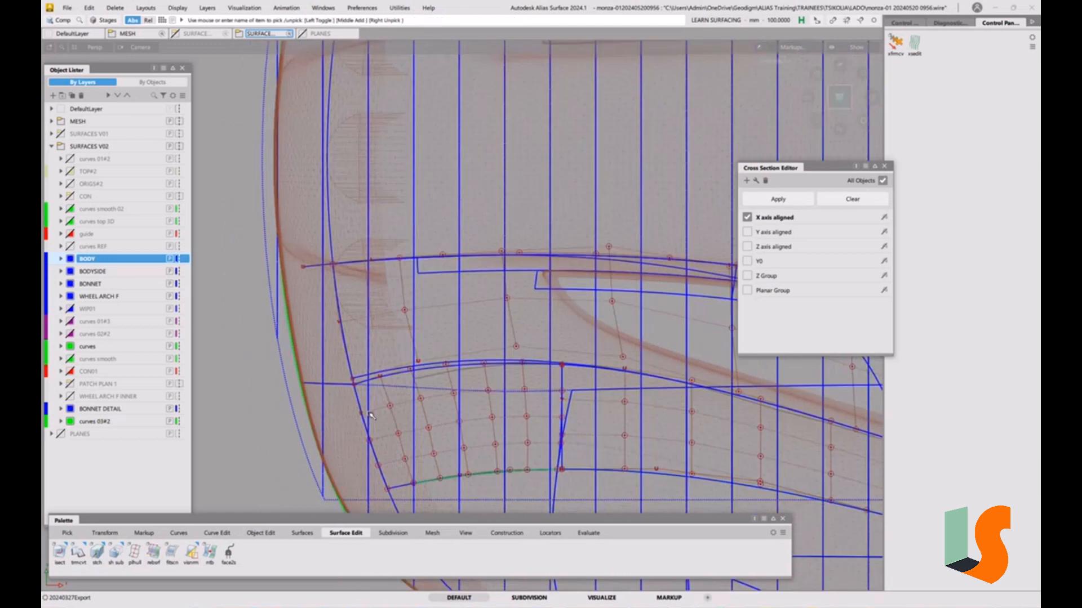
left_click_drag(370, 414, 352, 390, "ctrl+shift")
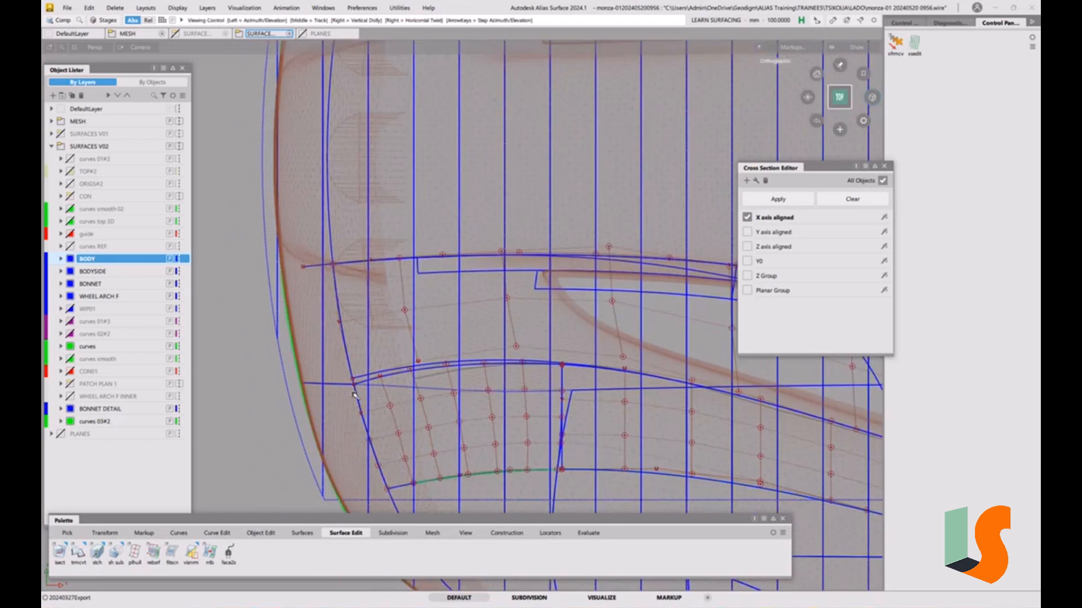
right_click_drag(353, 387, 355, 366, "alt+shift")
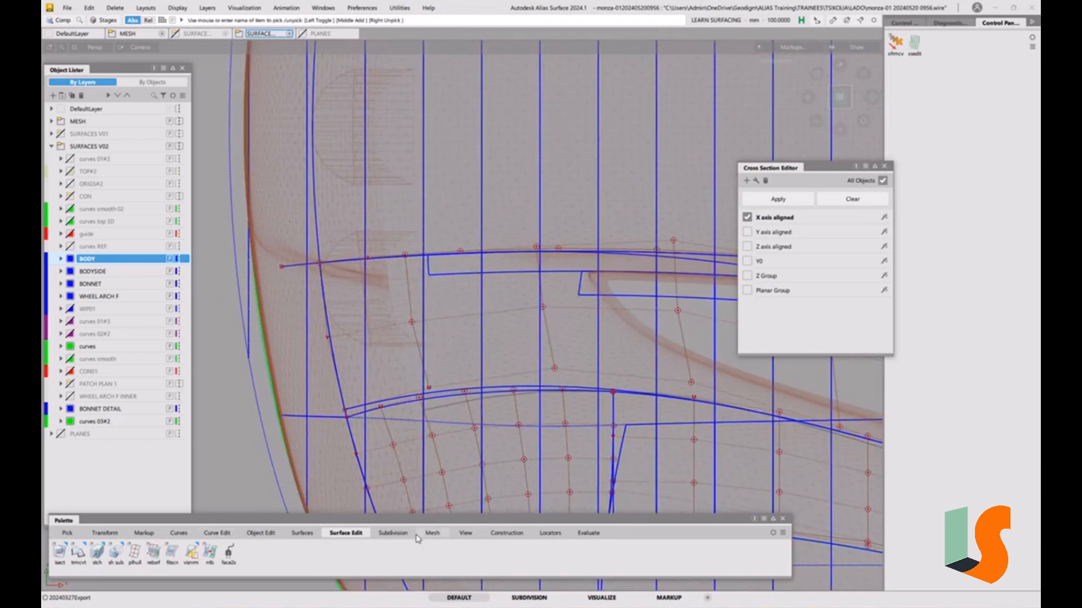
left_click(256, 534)
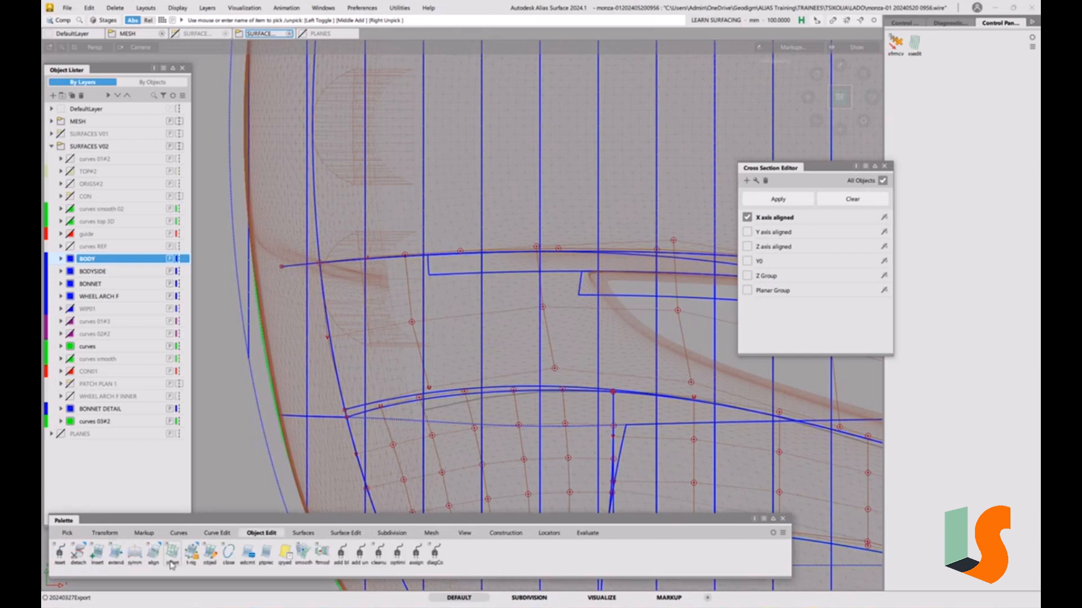
double_click(150, 555)
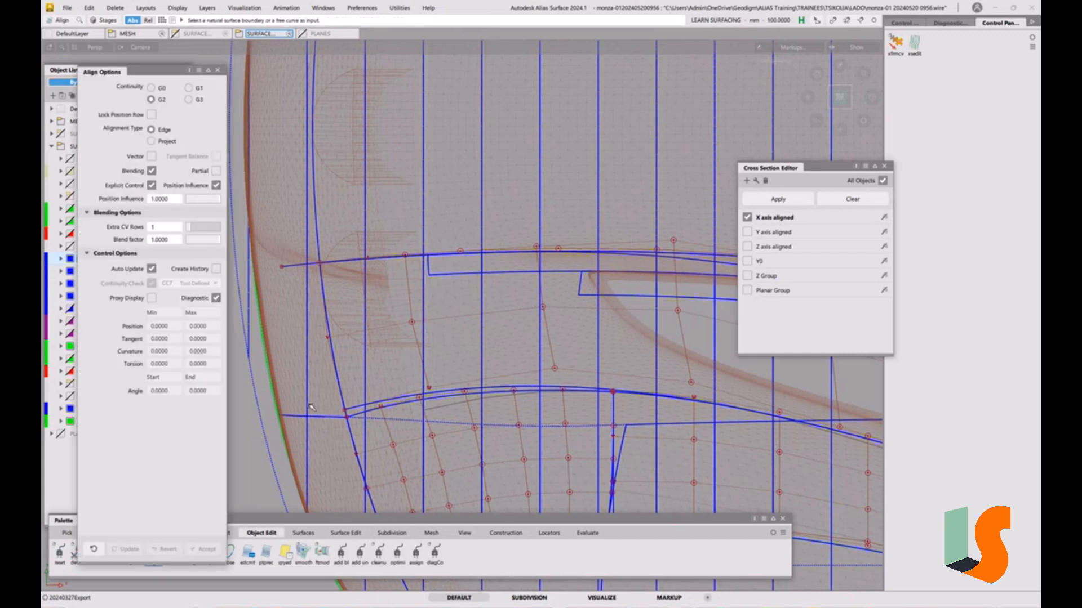
left_click(336, 370)
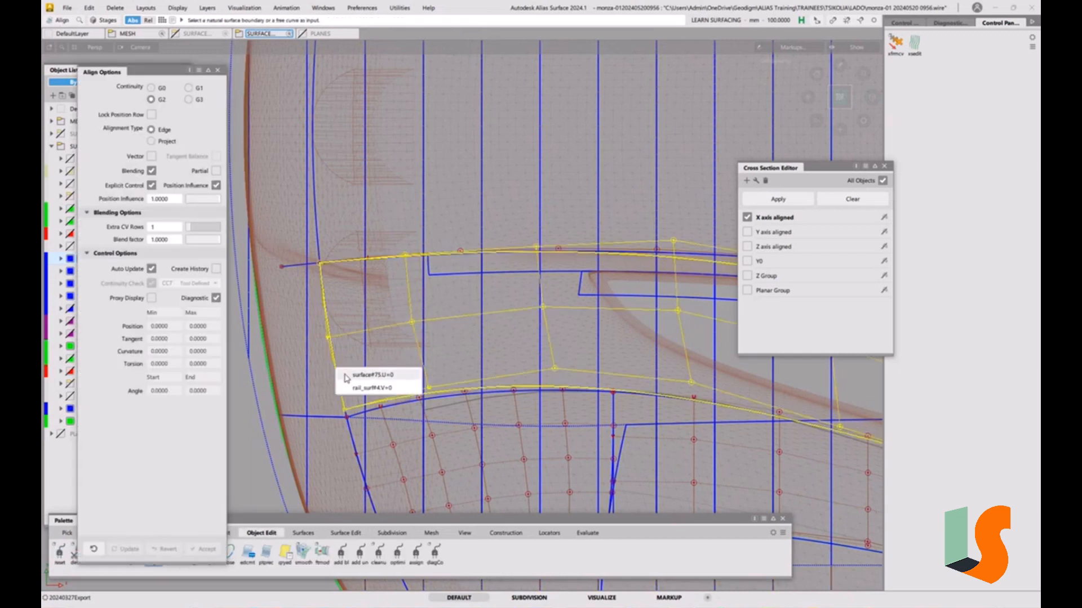
left_click(372, 375)
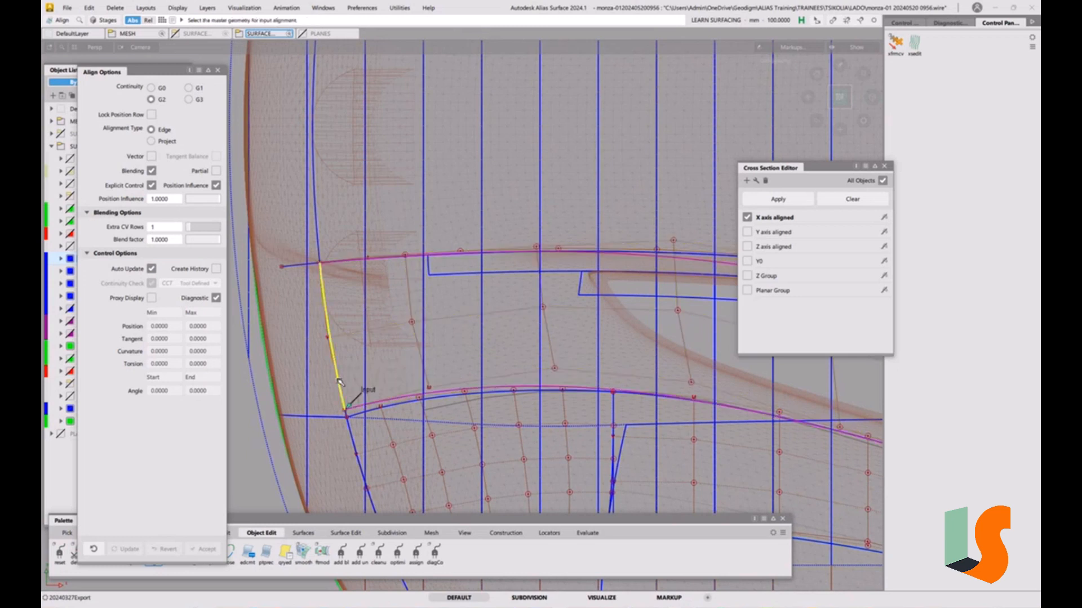
left_click(216, 171)
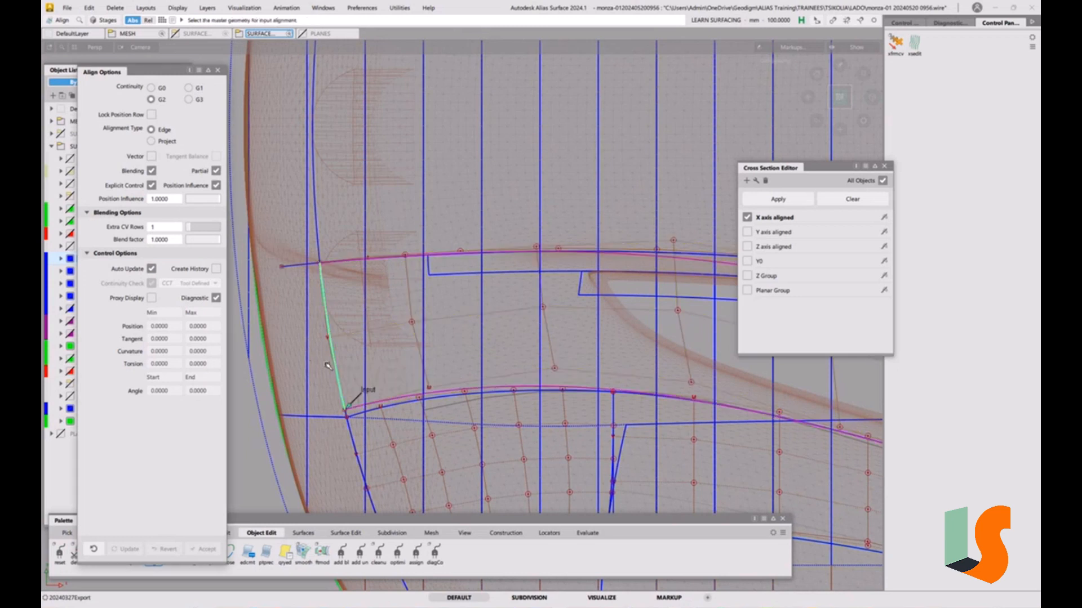
Step: Try to align the patch's side edge to the adjoining surface's curve-on-surface, and revert the alignment
left_click(335, 367)
left_click(352, 371)
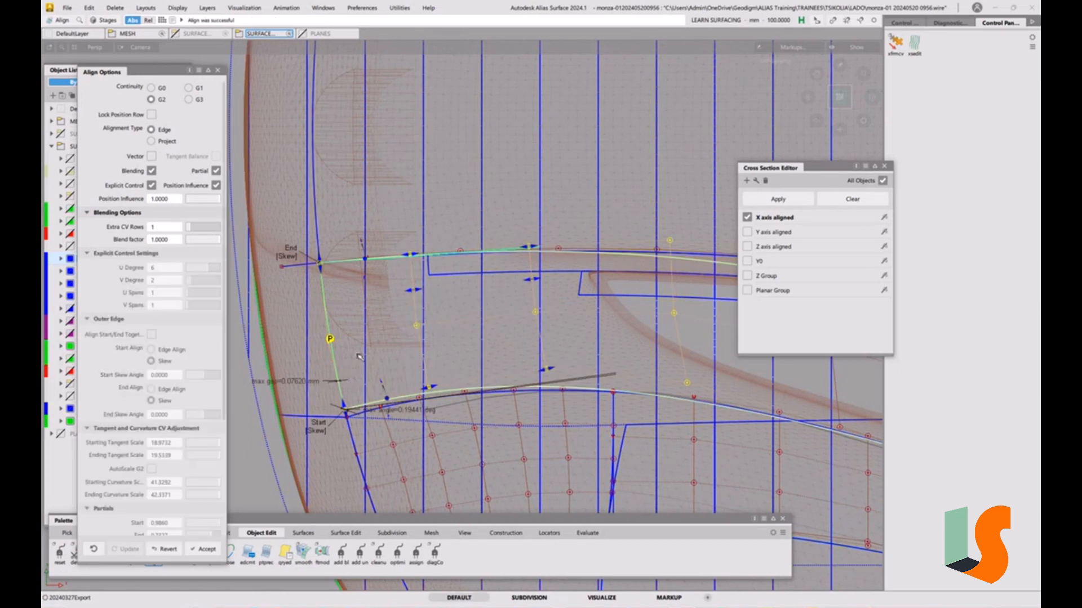
left_click(164, 549)
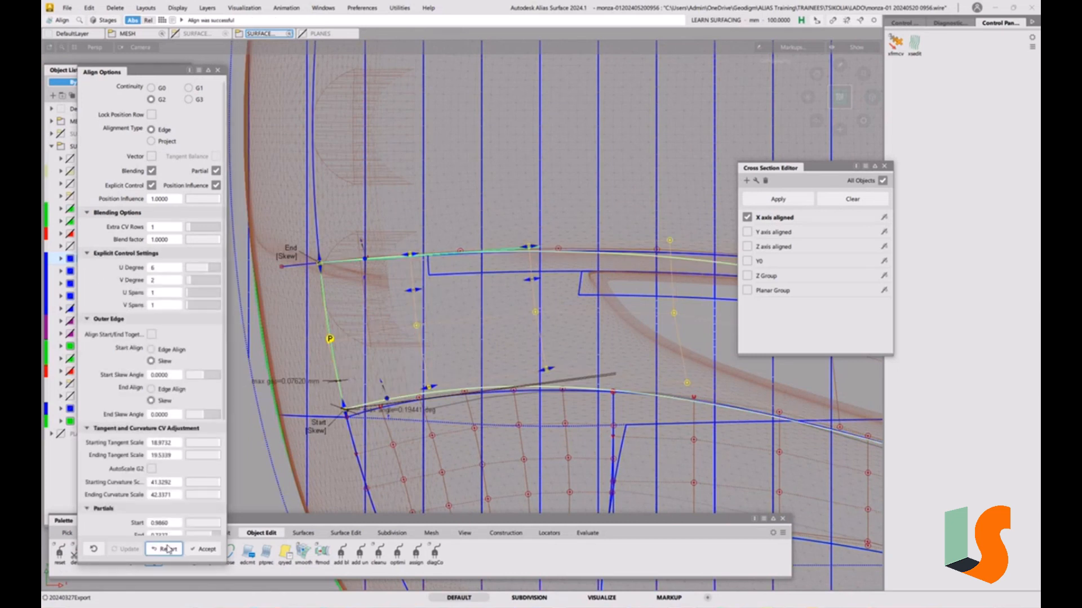
Step: Align the patch's side edge to the adjoining rail surface's V=0 edge with G2 continuity, setting the partial start to 1.0000
left_click(332, 353)
left_click(346, 357)
left_click(346, 358)
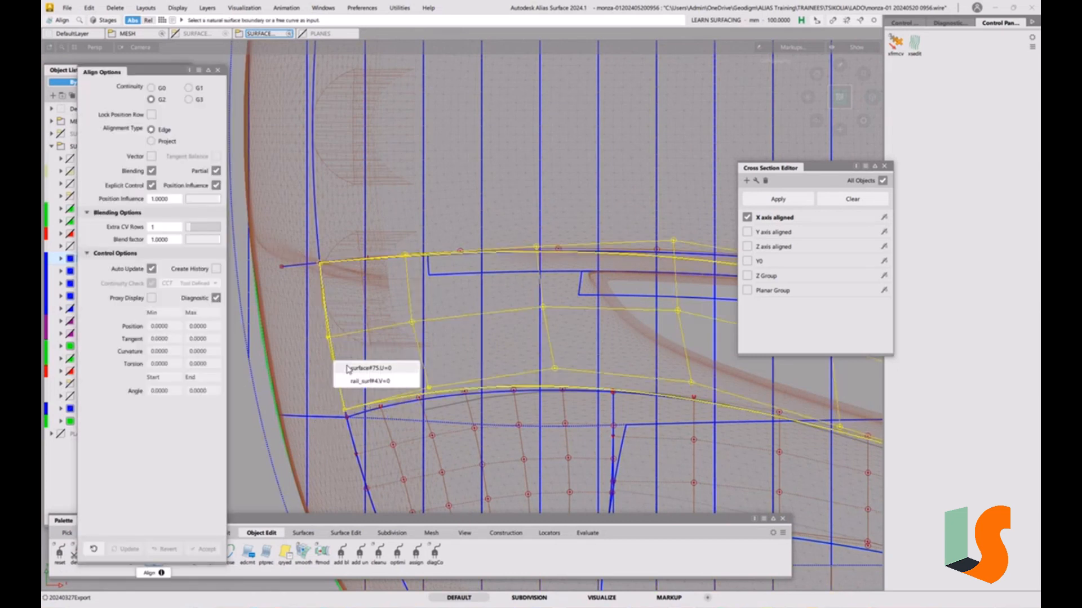
left_click(351, 370)
left_click(339, 383)
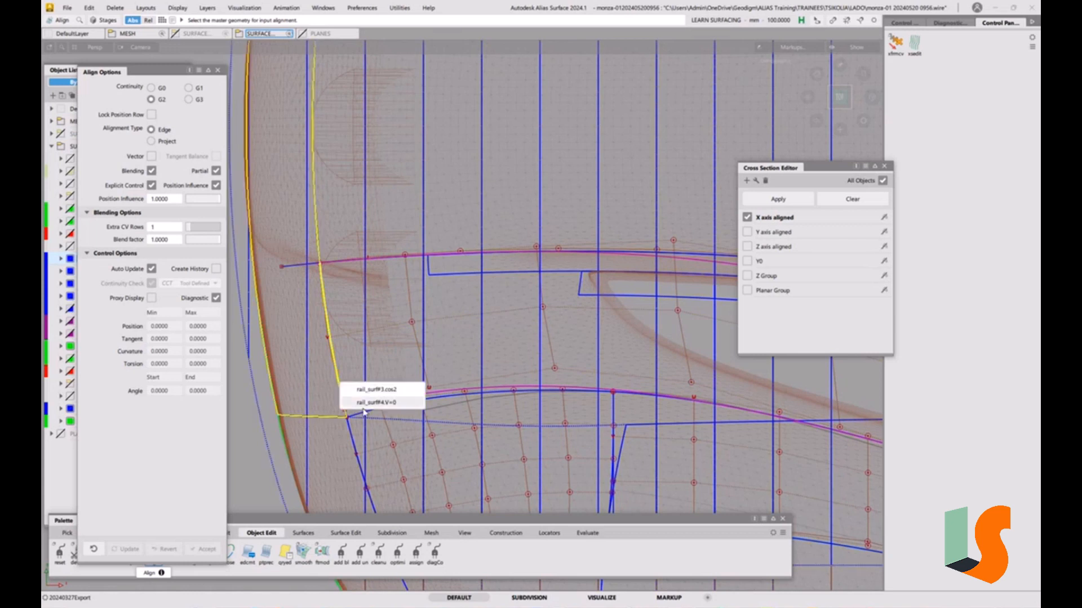
left_click(365, 405)
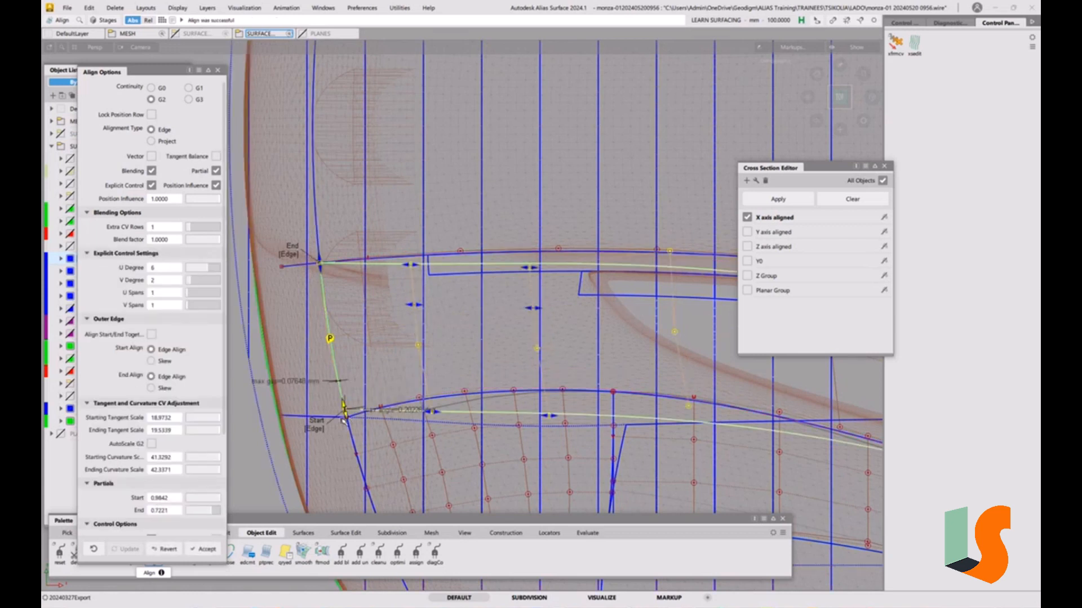
left_click_drag(344, 410, 351, 429)
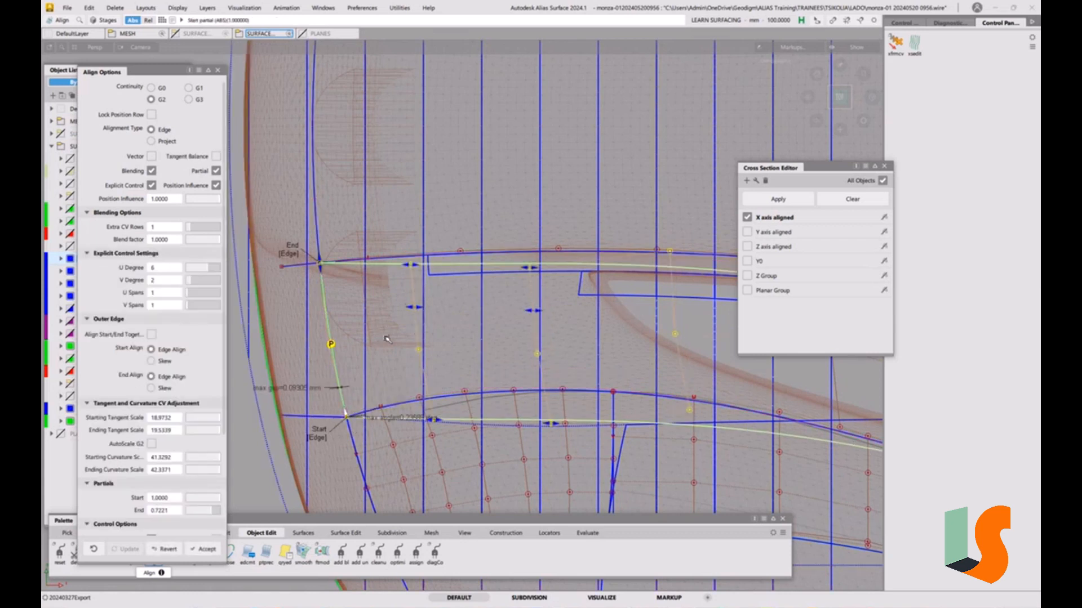
Step: Try the side-edge alignment with Vector turned on along Z, and turn Vector back off
right_click_drag(389, 341, 248, 251, "alt+shift")
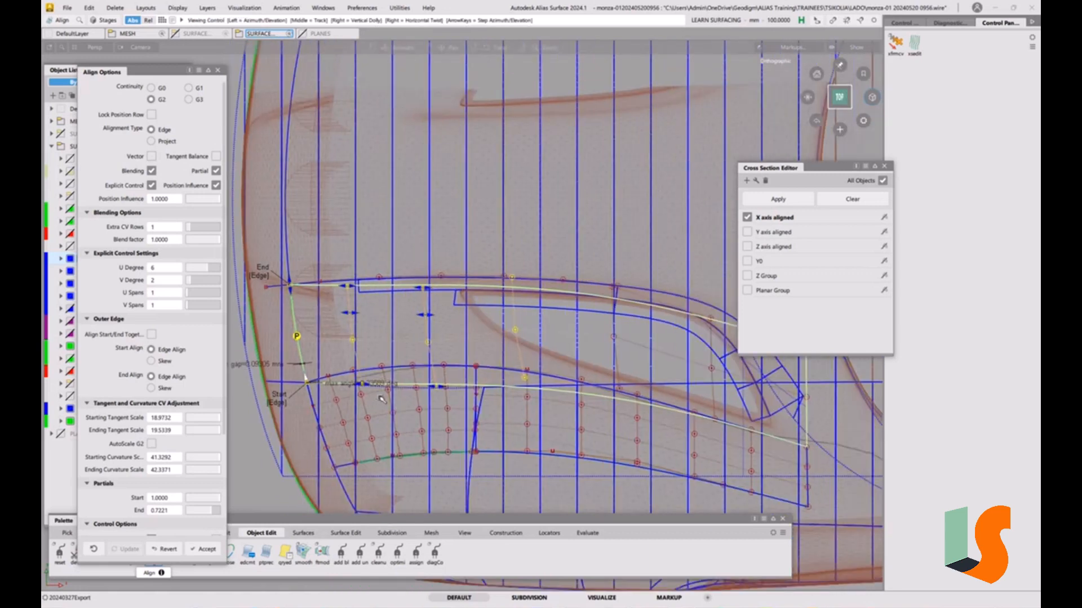
left_click(151, 157)
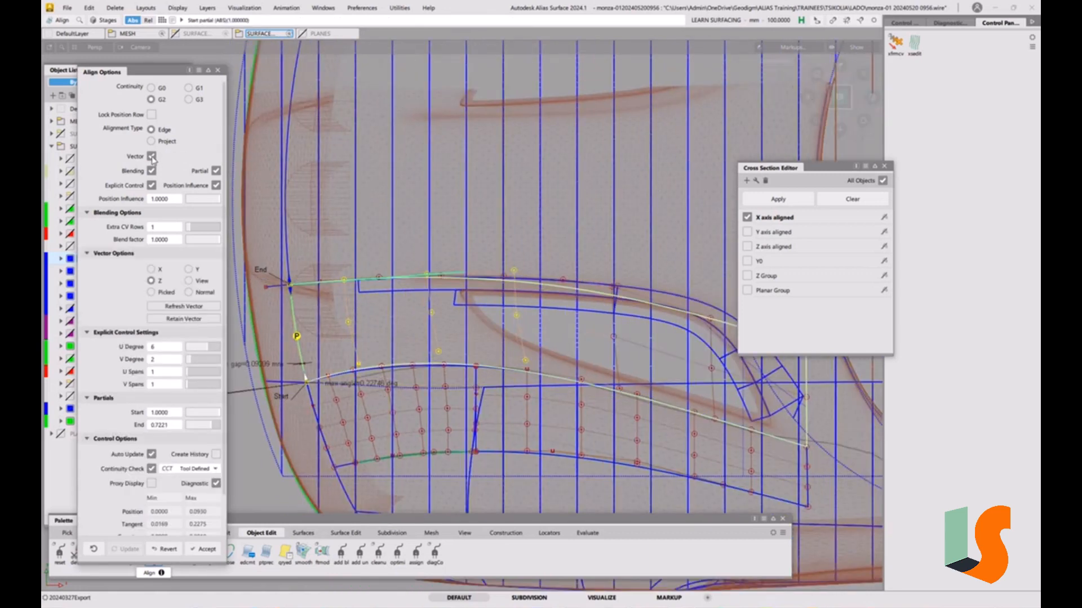
left_click(151, 156)
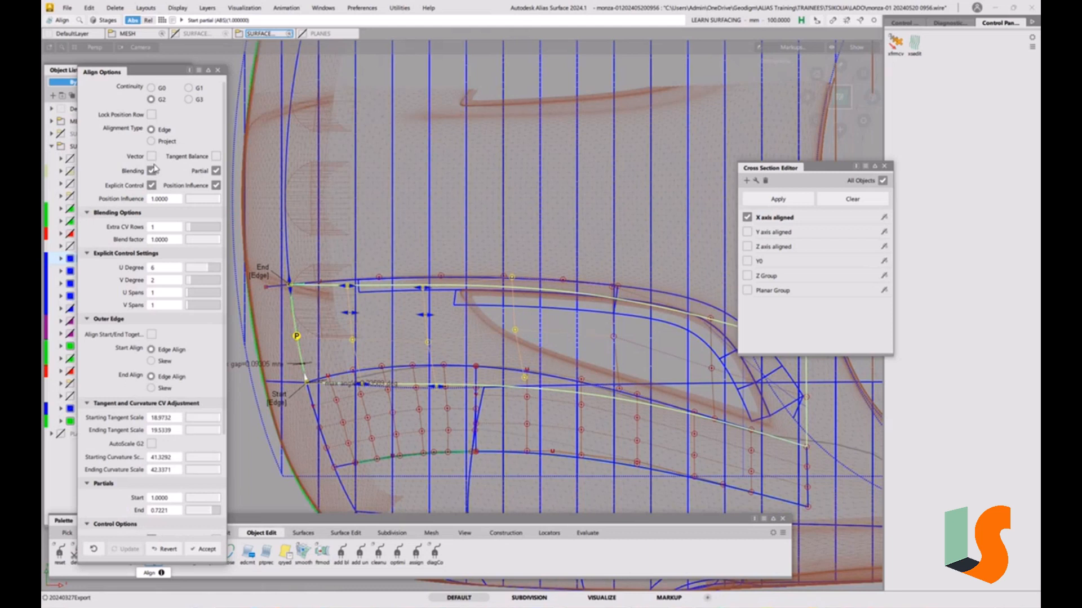
Step: Set both ends of the side-edge alignment to Skew, turn off Blending and raise the V degree to 4
left_click(267, 284)
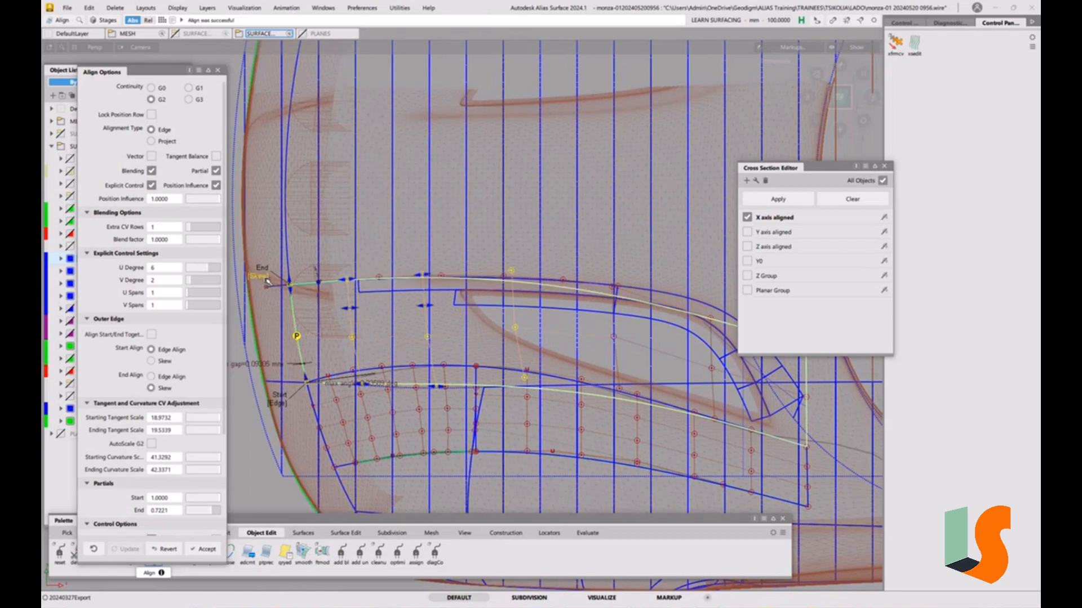
left_click(277, 405)
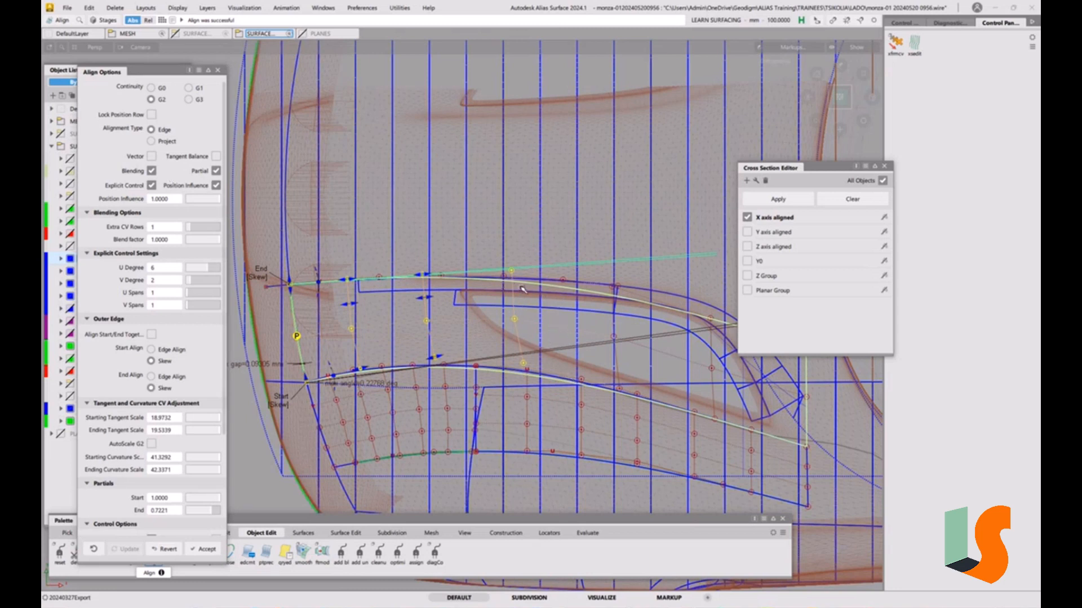
left_click(151, 172)
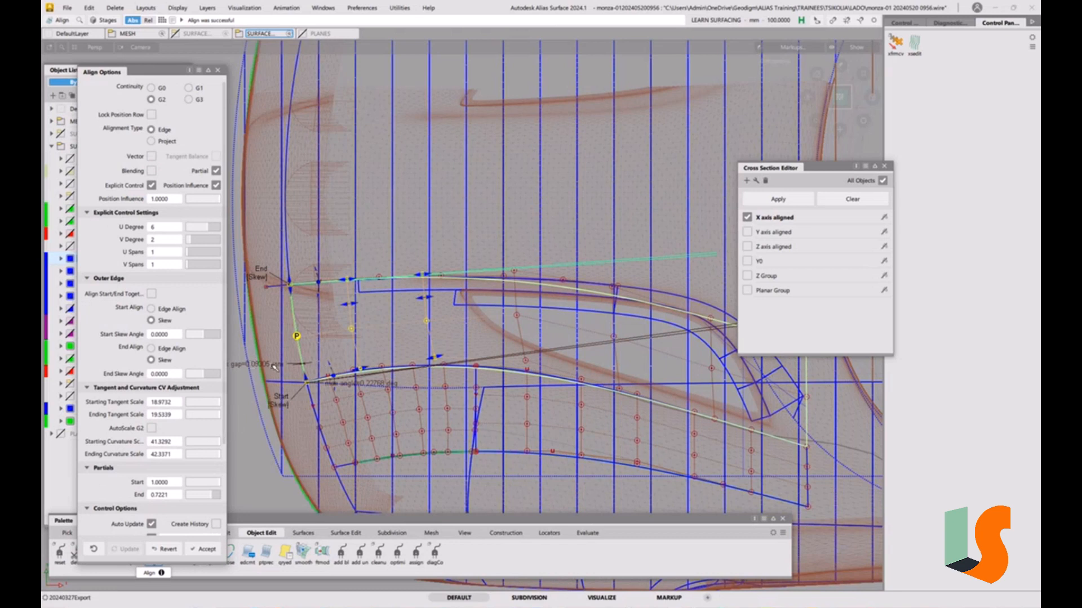
left_click(194, 242)
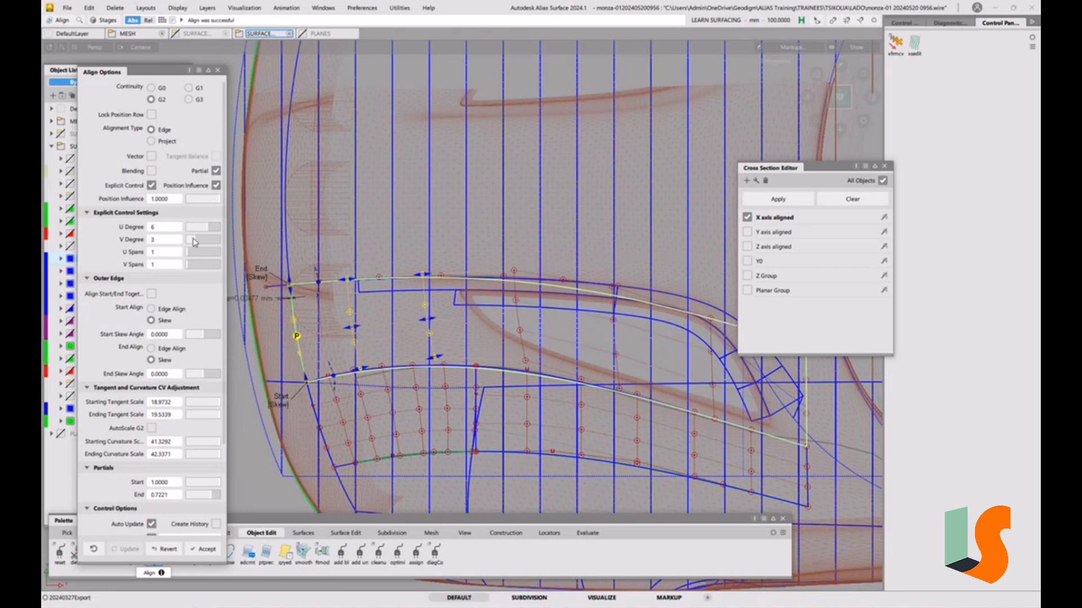
left_click(199, 242)
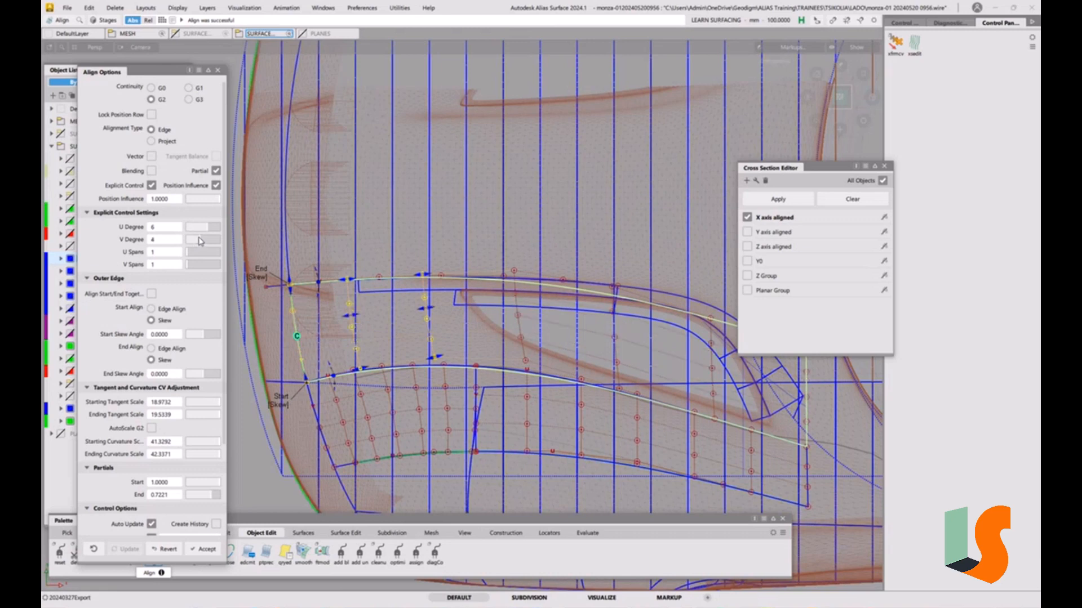
left_click_drag(396, 398, 563, 287, "alt+shift")
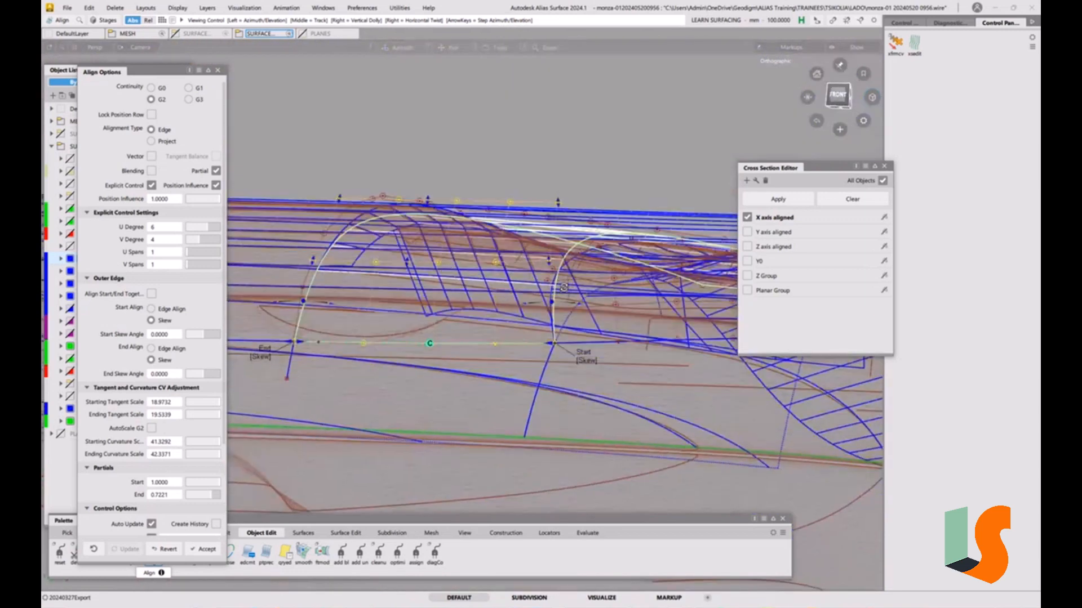
right_click_drag(564, 288, 570, 369, "alt+shift")
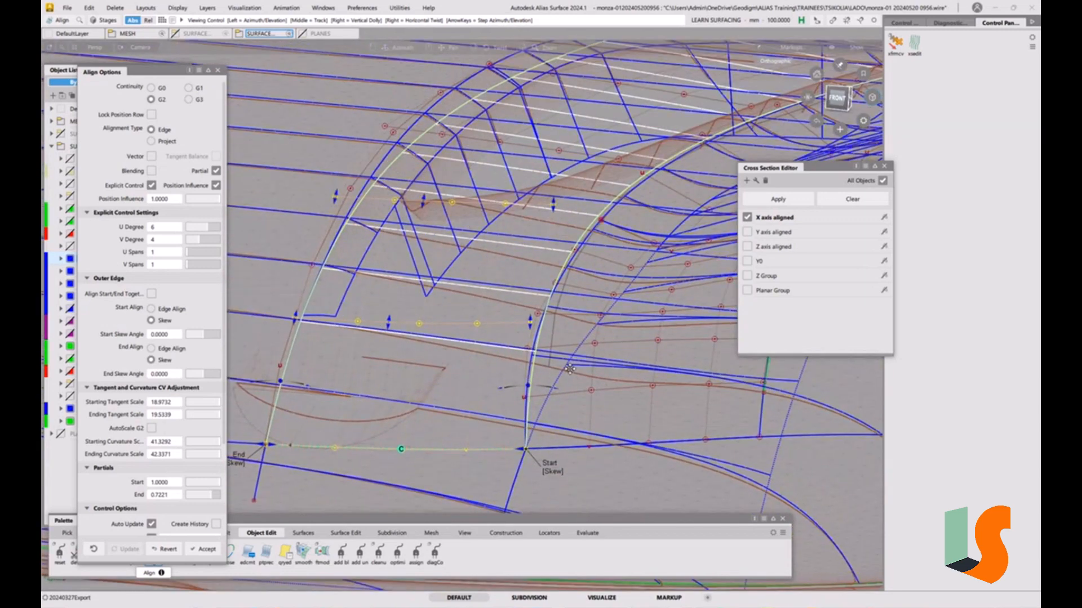
Step: Set the patch's side-edge alignment to G0 continuity and inspect the patch's sections against the scan mesh
left_click_drag(569, 369, 587, 378, "alt+shift")
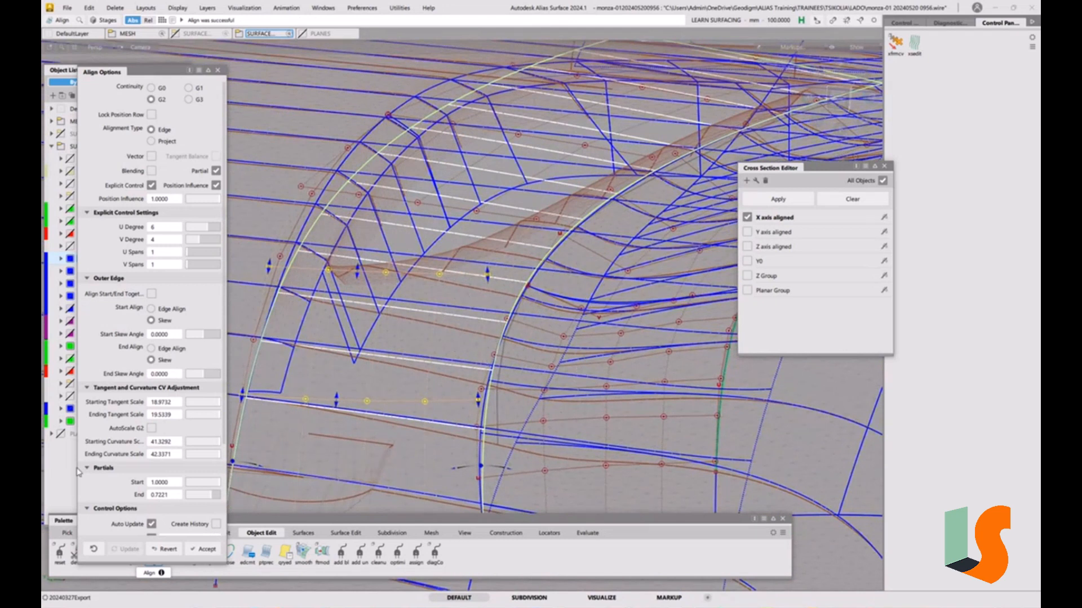
left_click(161, 90)
left_click_drag(468, 219, 476, 270, "alt+shift")
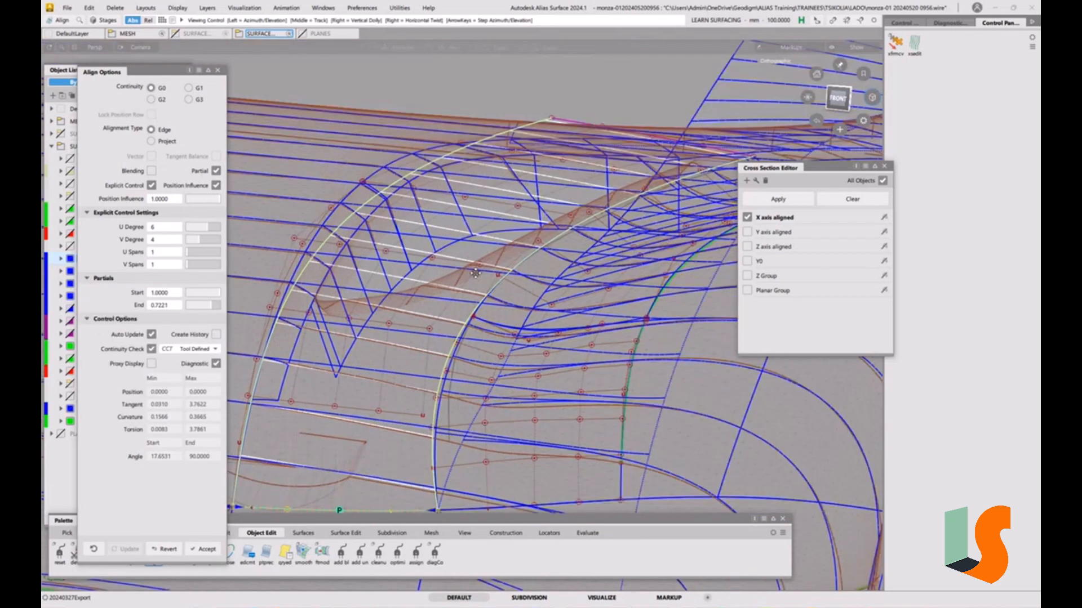
right_click_drag(476, 270, 491, 373, "alt+shift")
left_click_drag(499, 363, 470, 305, "alt+shift")
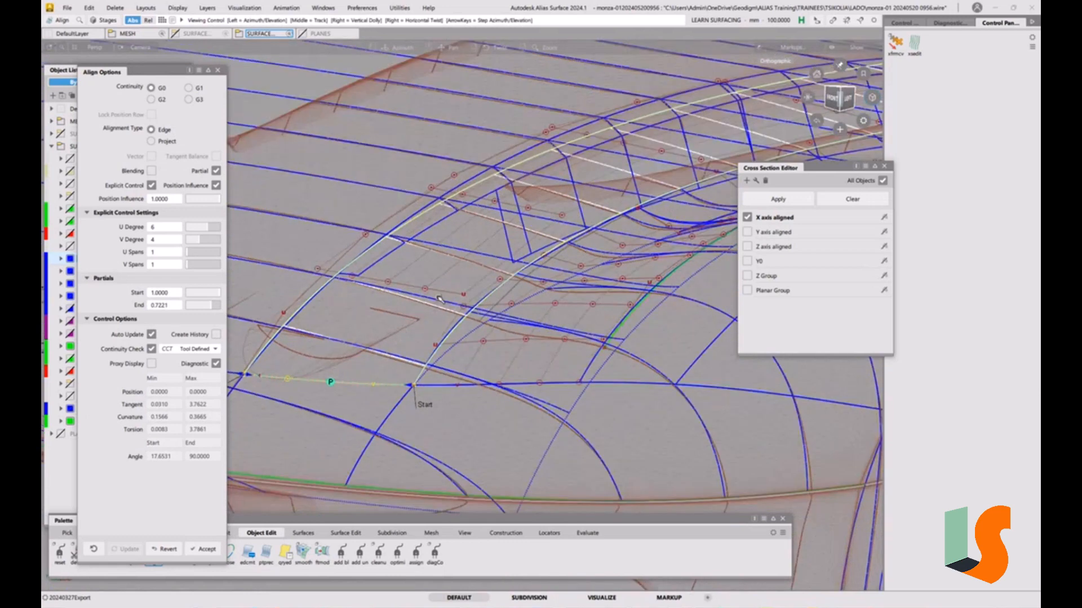
Step: Turn on the Y-axis-aligned cross sections, inspect the patch around the aligned edge, and close the Cross Section Editor
left_click(747, 232)
left_click_drag(389, 334, 528, 328, "alt+shift")
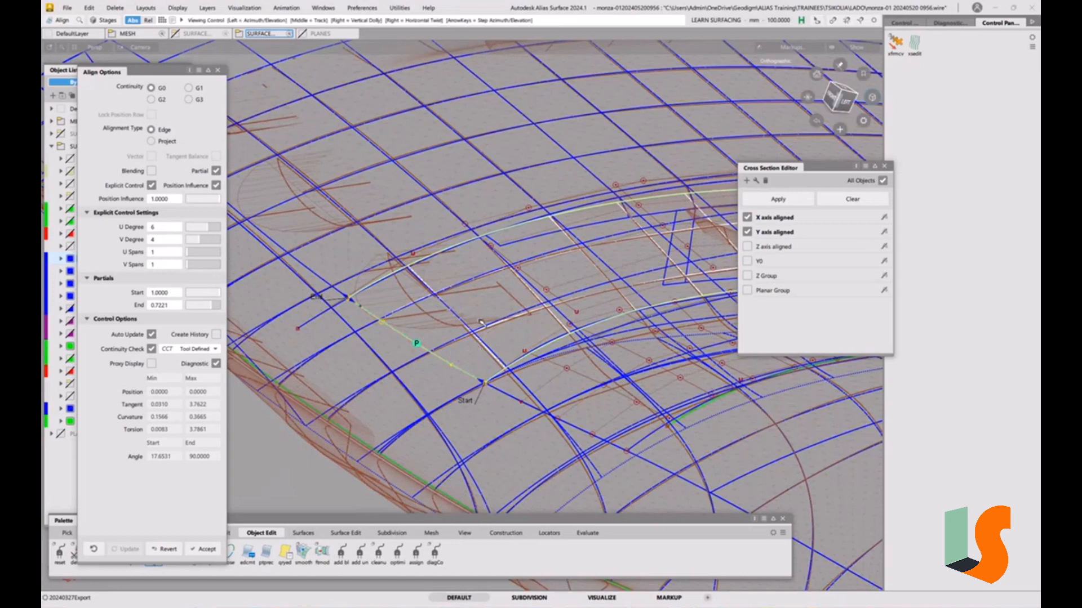
left_click_drag(492, 334, 503, 310, "alt+shift")
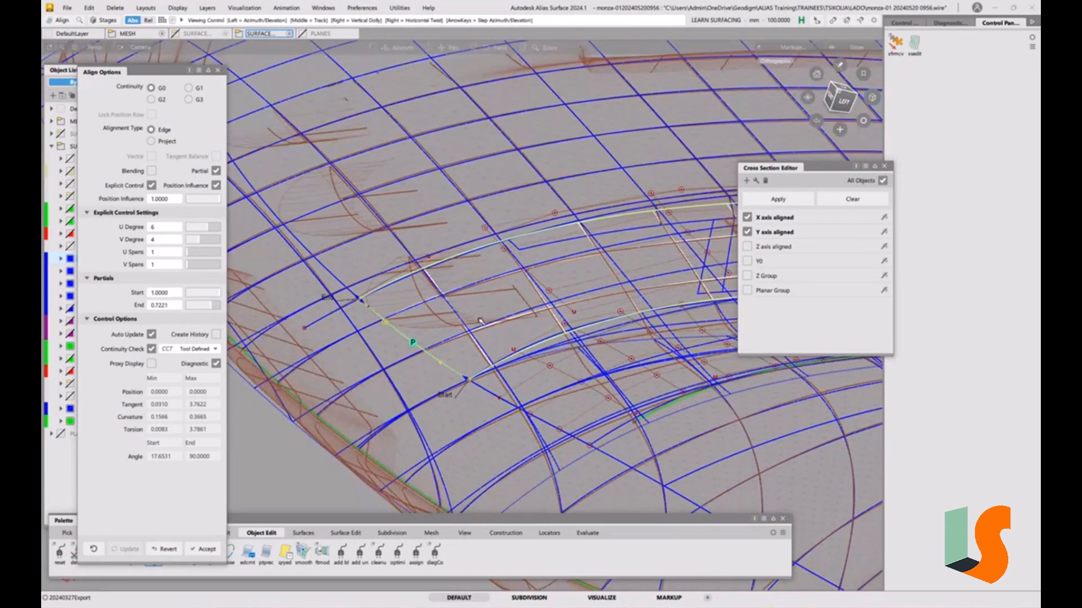
middle_click_drag(497, 318, 455, 345, "alt+shift")
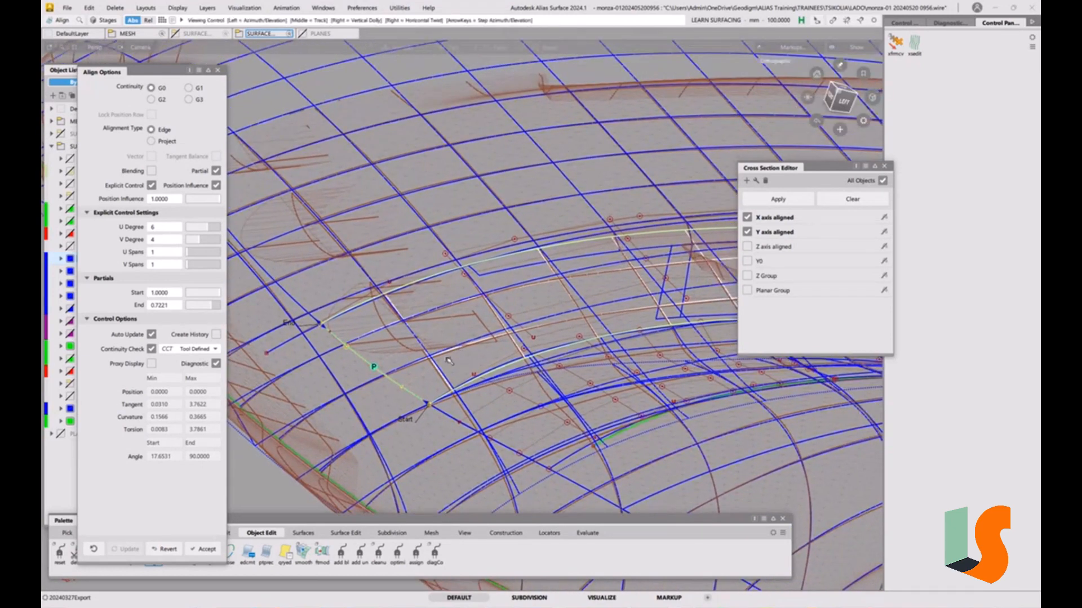
mouse_move(452, 355)
left_mouse_down("alt+shift")
mouse_move(481, 344)
mouse_move(448, 352)
left_mouse_up("alt+shift")
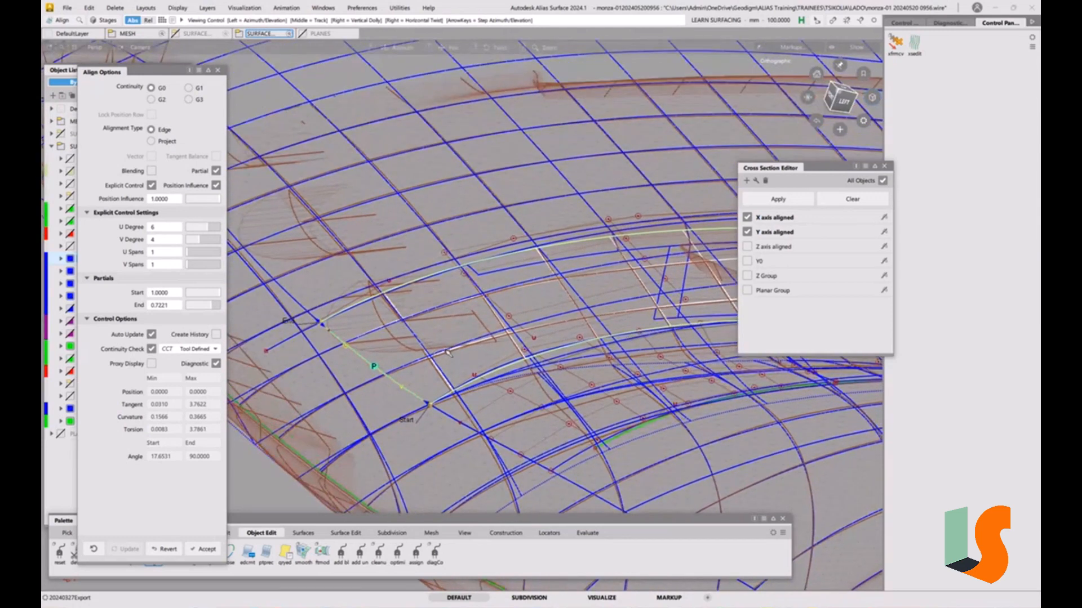
middle_click_drag(413, 357, 503, 340, "alt+shift")
right_click_drag(440, 362, 561, 359, "alt+shift")
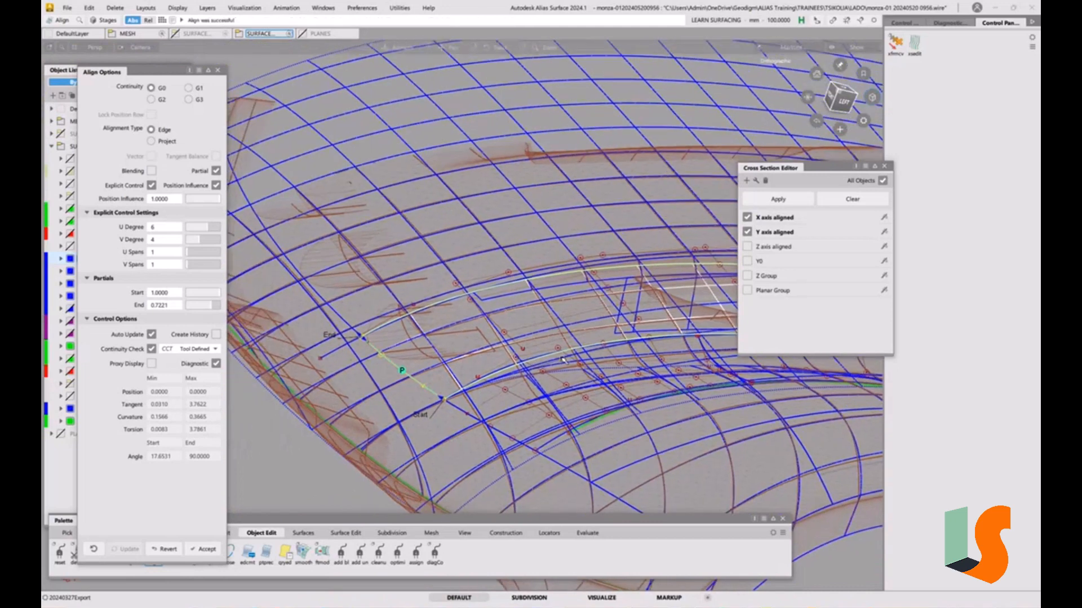
left_click(884, 166)
Step: Try G2 continuity on the patch's side-edge alignment and return it to G0
left_click_drag(475, 377, 411, 351, "alt+shift")
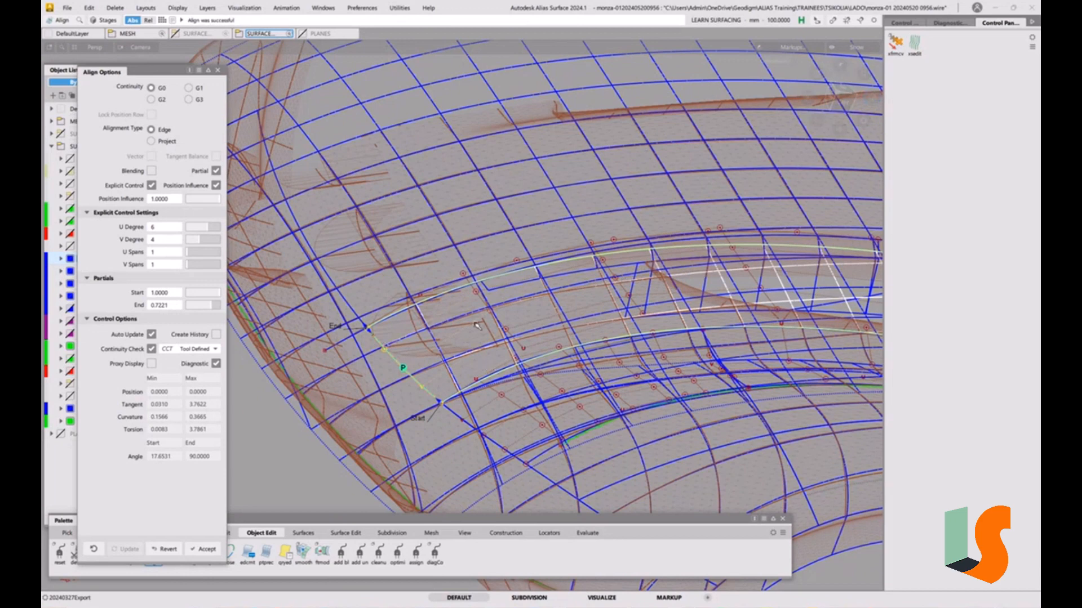
key("alt+shift")
left_click_drag(562, 325, 620, 269, "alt+shift")
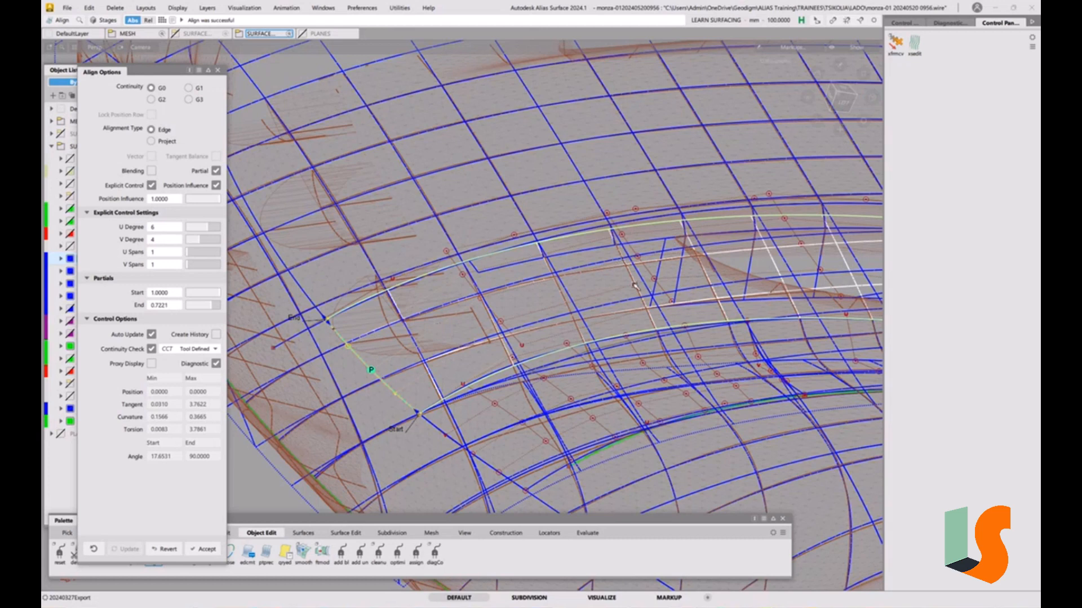
left_click_drag(588, 295, 574, 301, "alt+shift")
middle_click_drag(558, 309, 513, 249, "alt+shift")
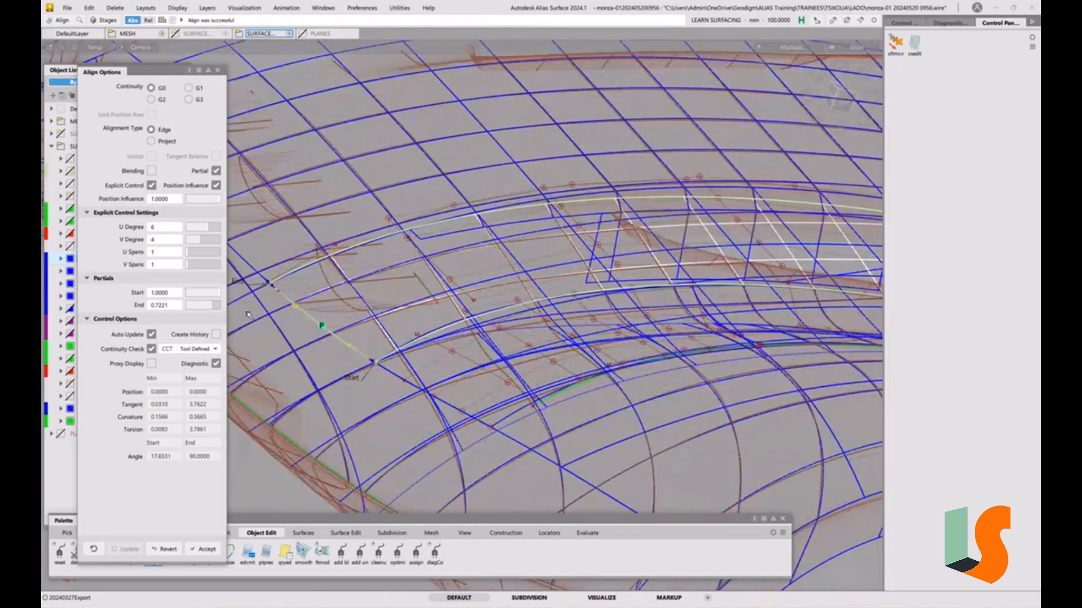
left_click(162, 101)
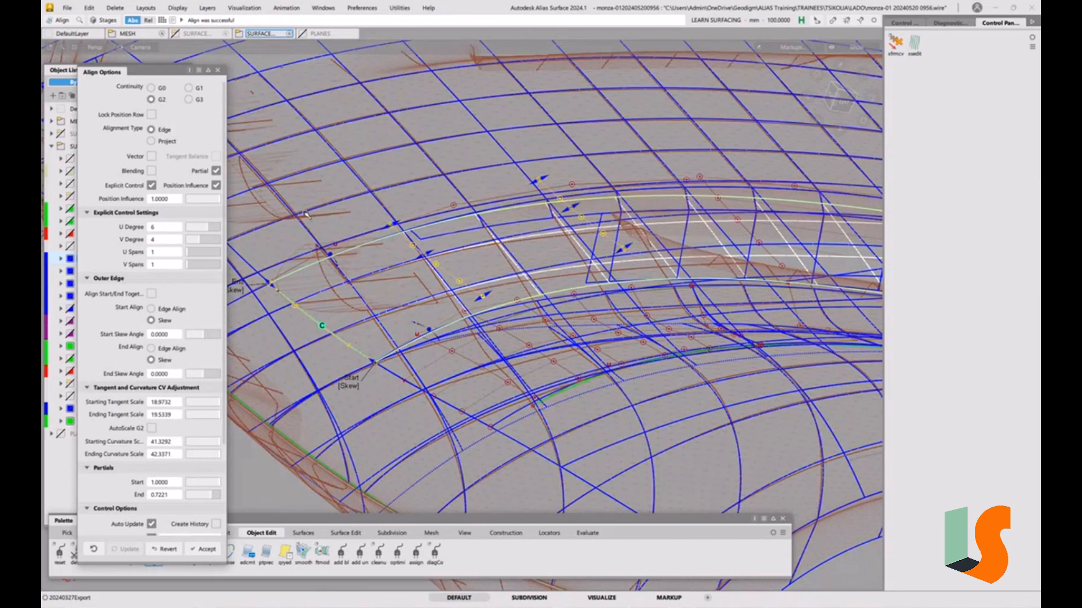
left_click(164, 89)
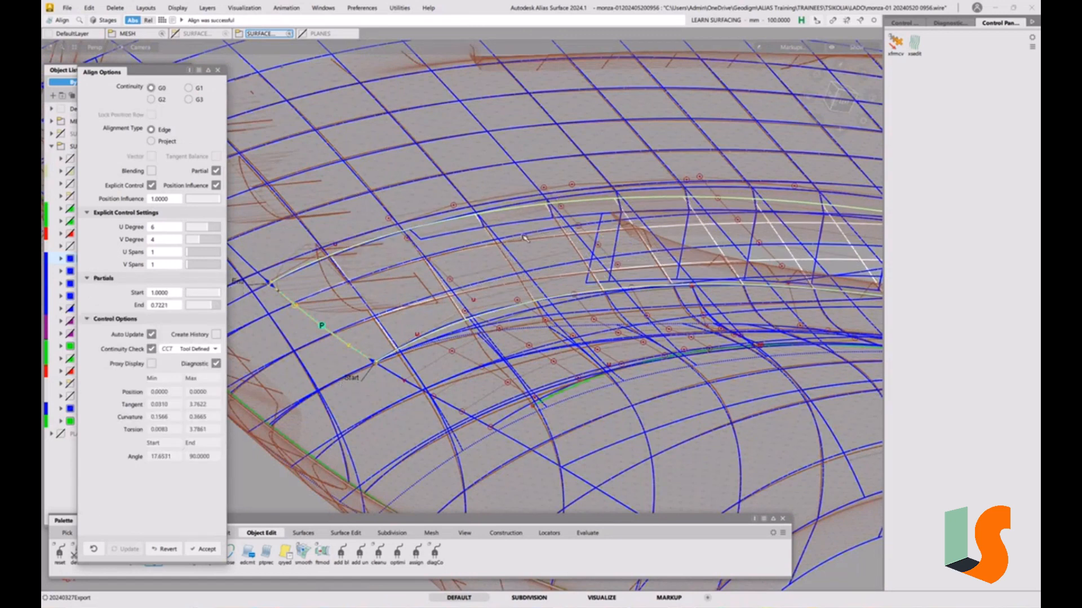
left_click_drag(531, 243, 447, 301, "alt+shift")
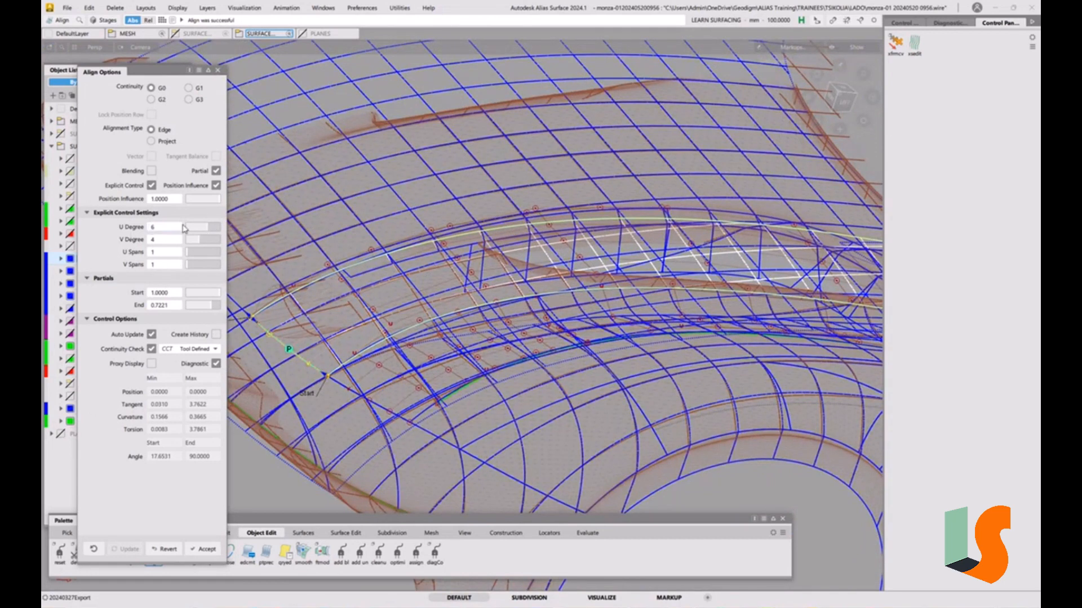
Step: Try the side-edge alignment with 3 U spans and G2 continuity, and examine how far it affects the patch
left_click(193, 253)
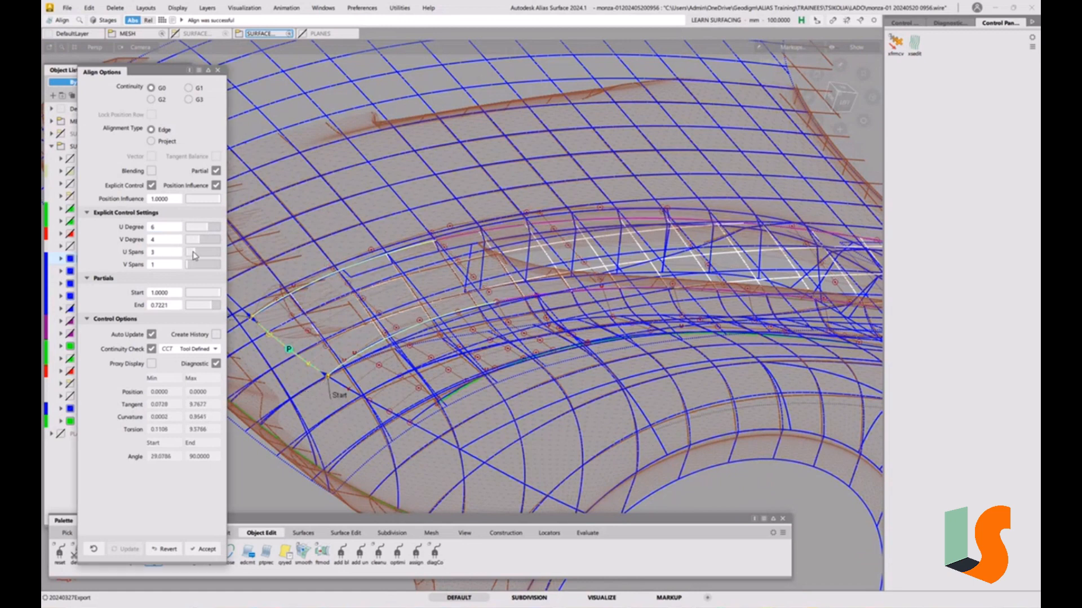
left_click(163, 101)
right_click_drag(523, 326, 586, 310, "alt+shift")
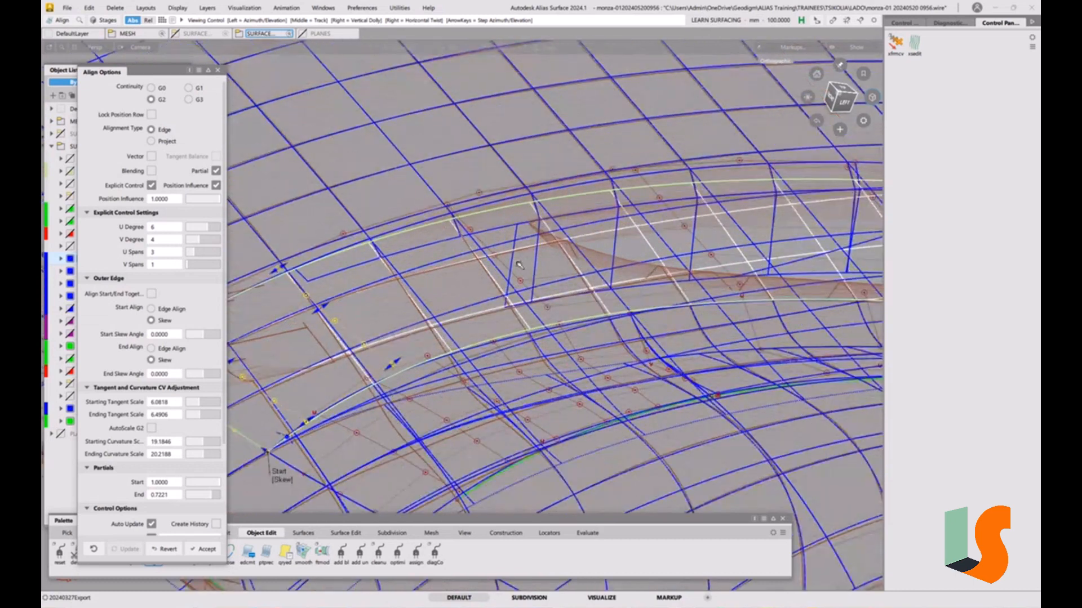
middle_click_drag(586, 310, 657, 299, "alt+shift")
left_click_drag(657, 298, 632, 278, "alt+shift")
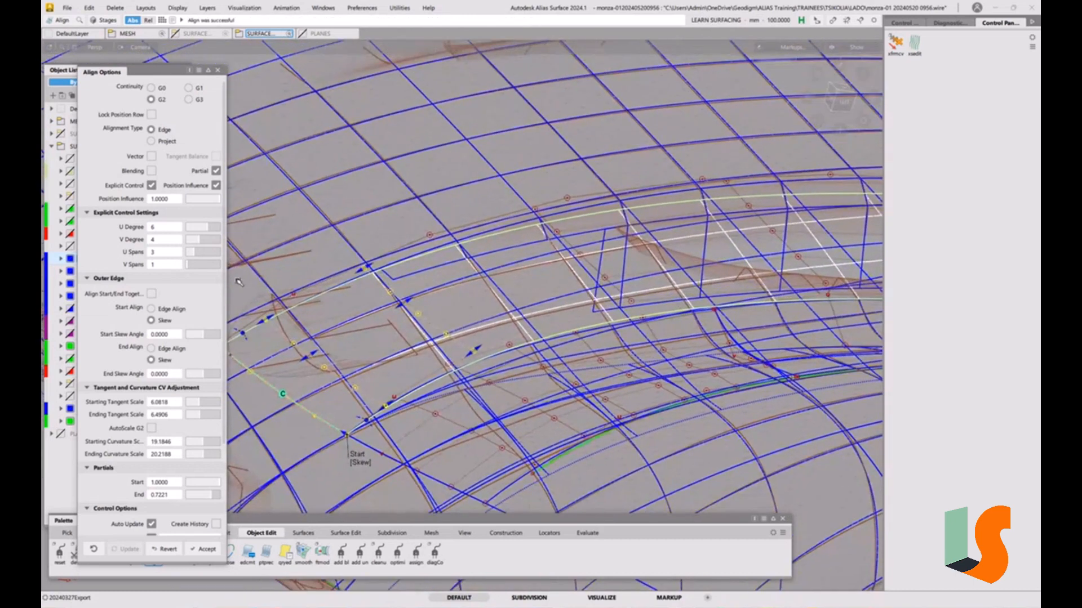
Step: Try raising the patch's U spans to 4 and 5 in the G2 side-edge alignment
left_click(200, 253)
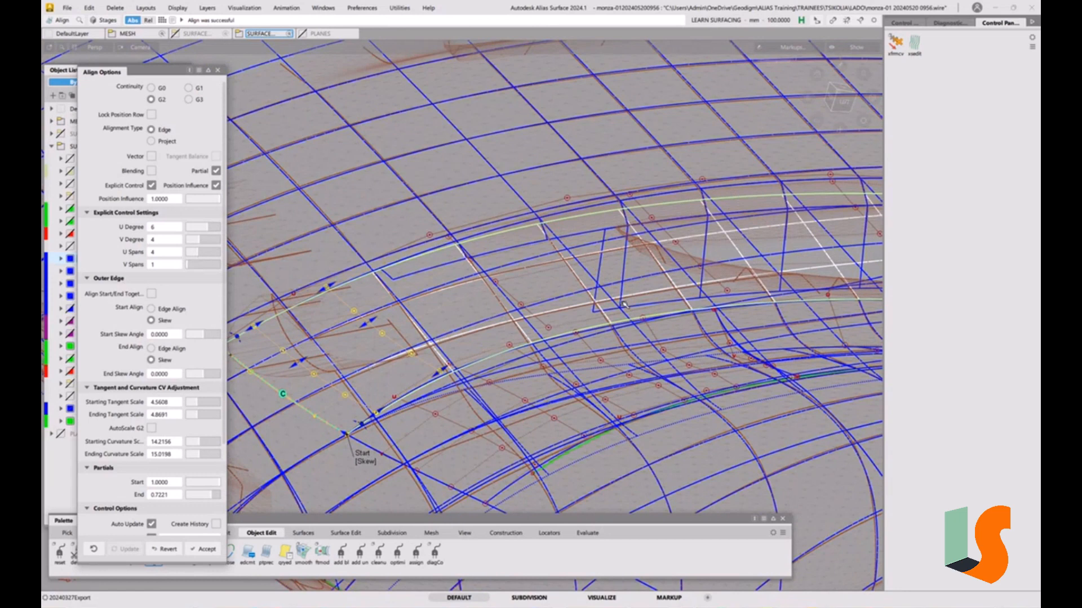
left_click_drag(623, 305, 624, 340, "alt+shift")
left_click_drag(531, 377, 460, 404, "alt+shift")
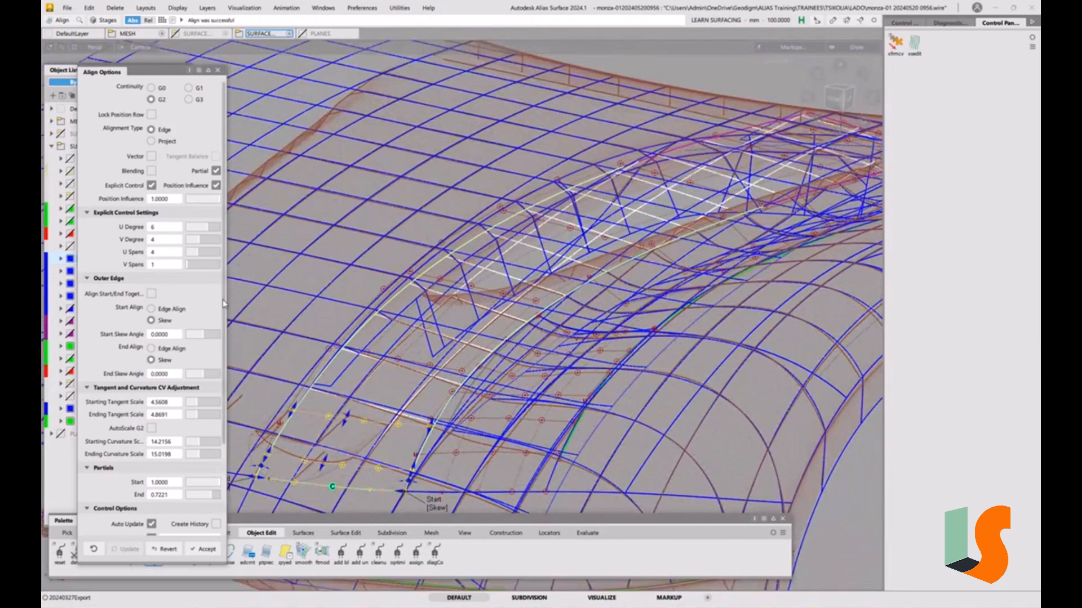
left_click(201, 254)
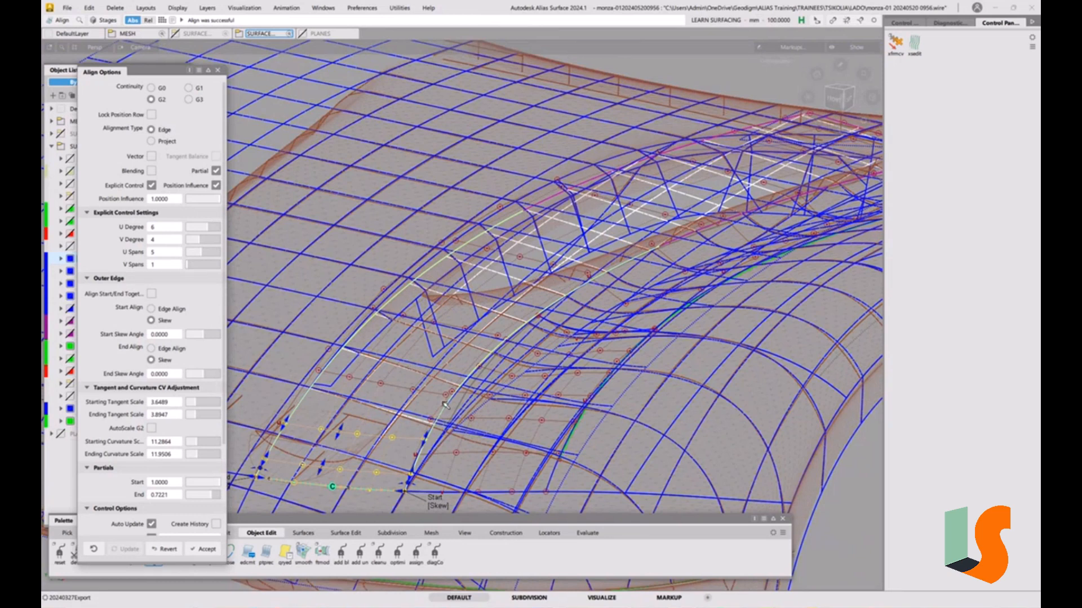
left_click_drag(446, 405, 338, 333, "alt+shift")
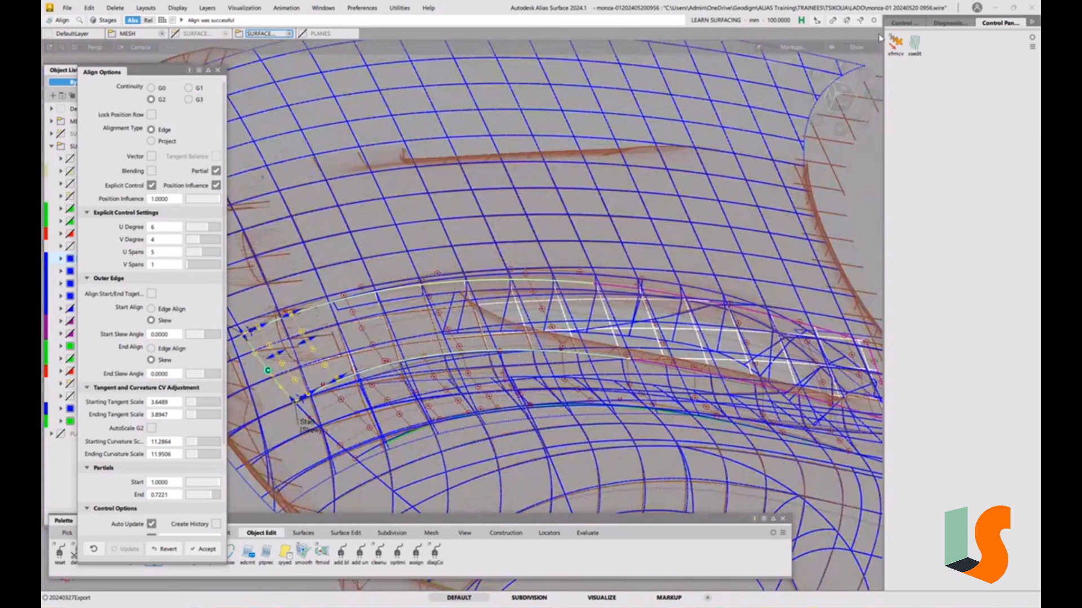
Step: Turn on the patch's edit point display and toggle its U isoparm display on and off to examine the spans
left_click(905, 22)
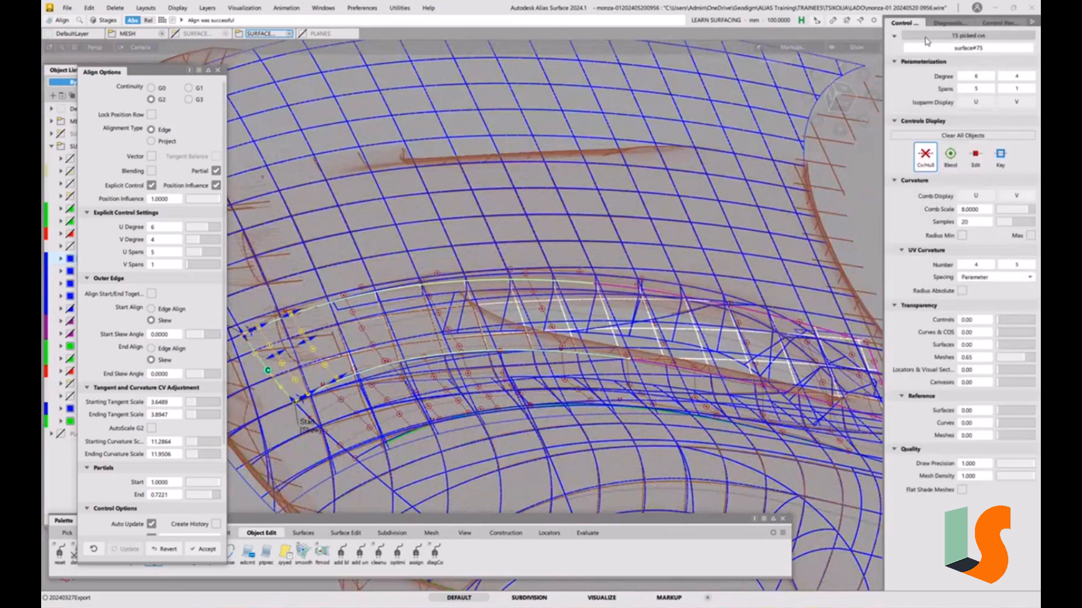
left_click(976, 155)
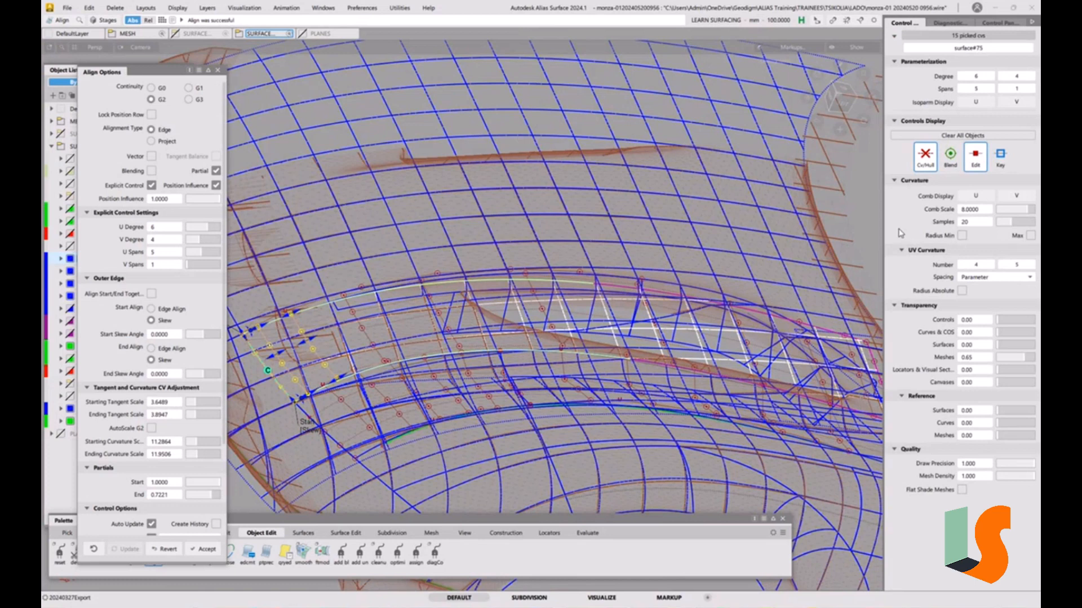
left_click(979, 102)
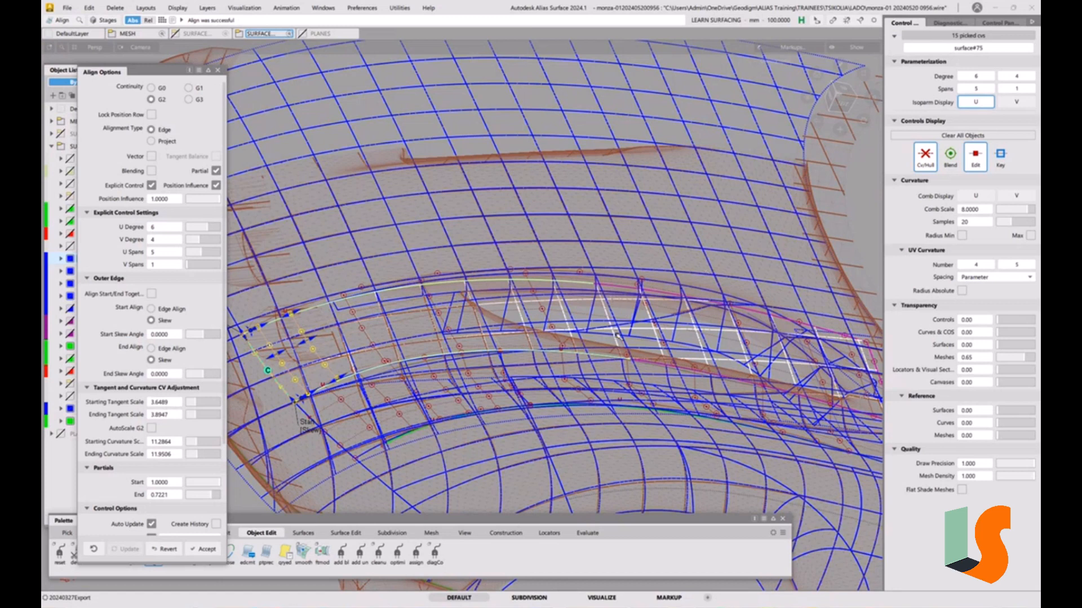
left_click(983, 104)
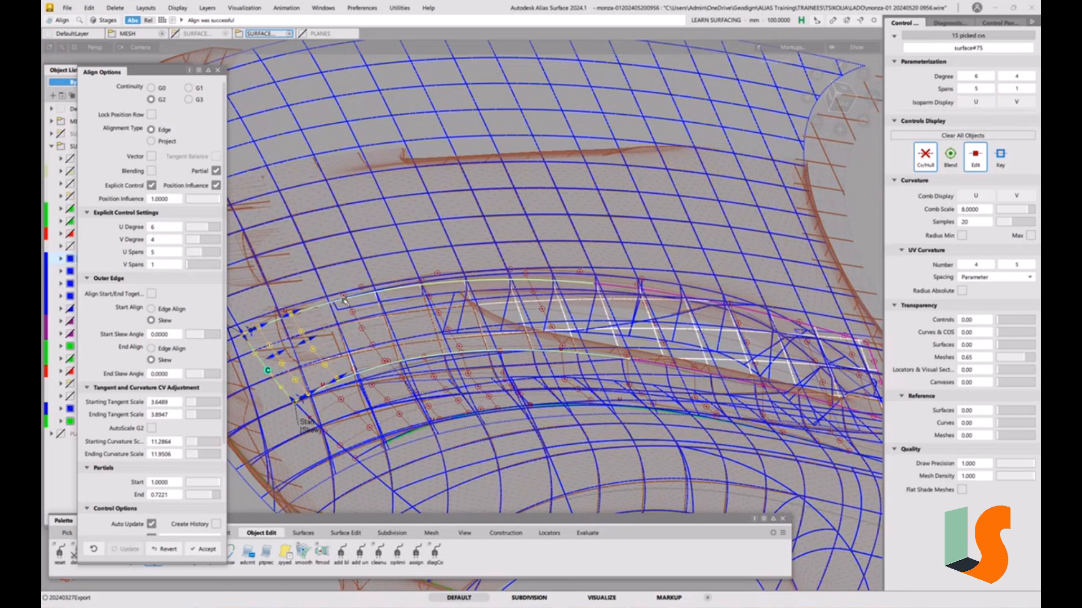
Step: Set the patch's side-edge alignment to G0 continuity with 1 U span
left_click(162, 91)
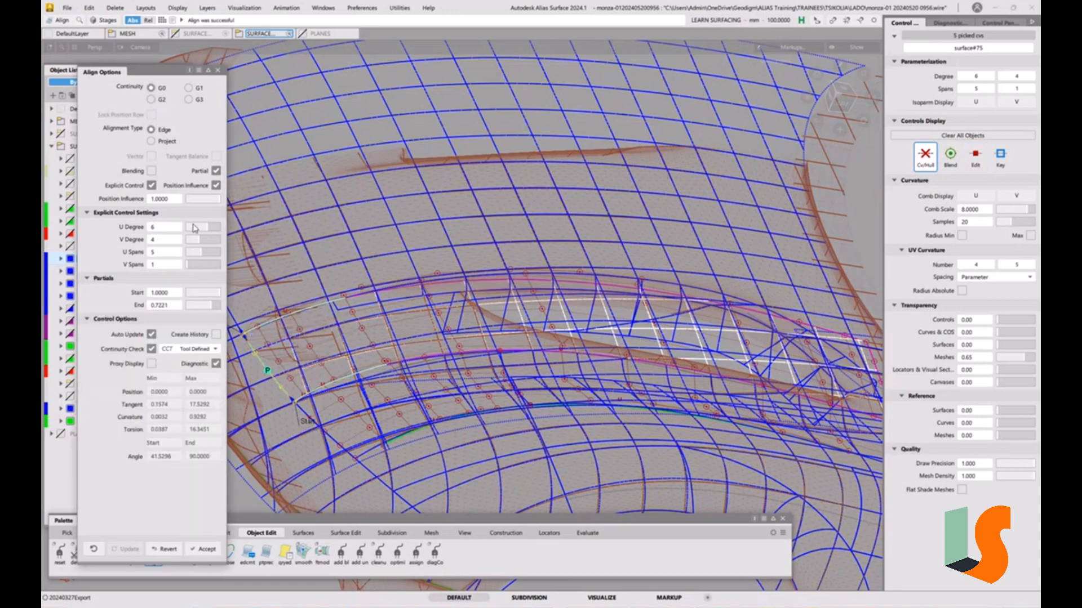
left_click_drag(198, 252, 180, 255)
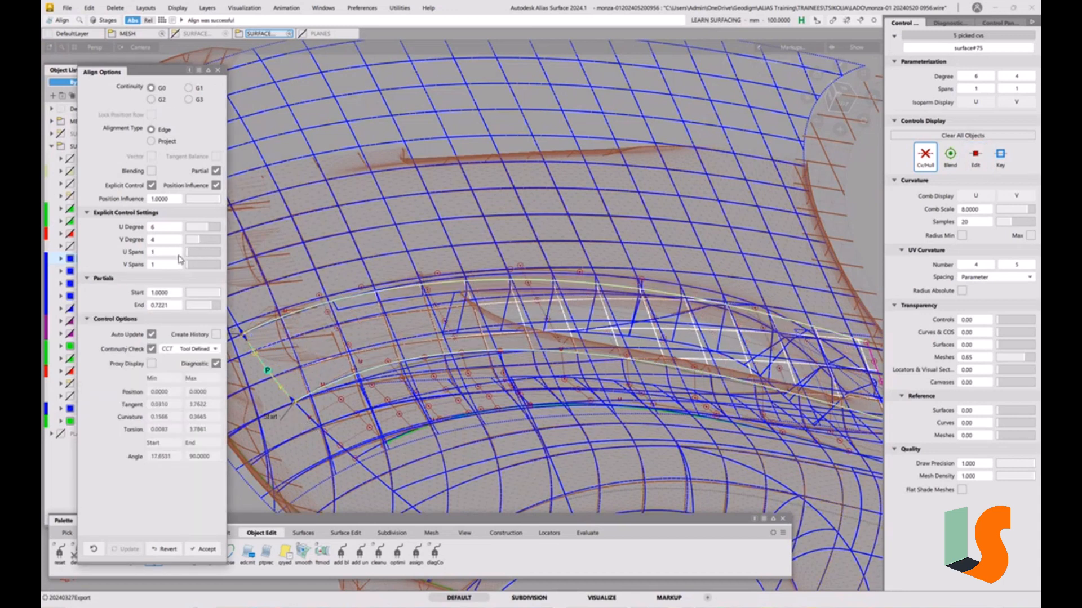
left_click_drag(381, 343, 467, 304, "alt+shift")
right_click_drag(448, 296, 432, 288, "alt+shift")
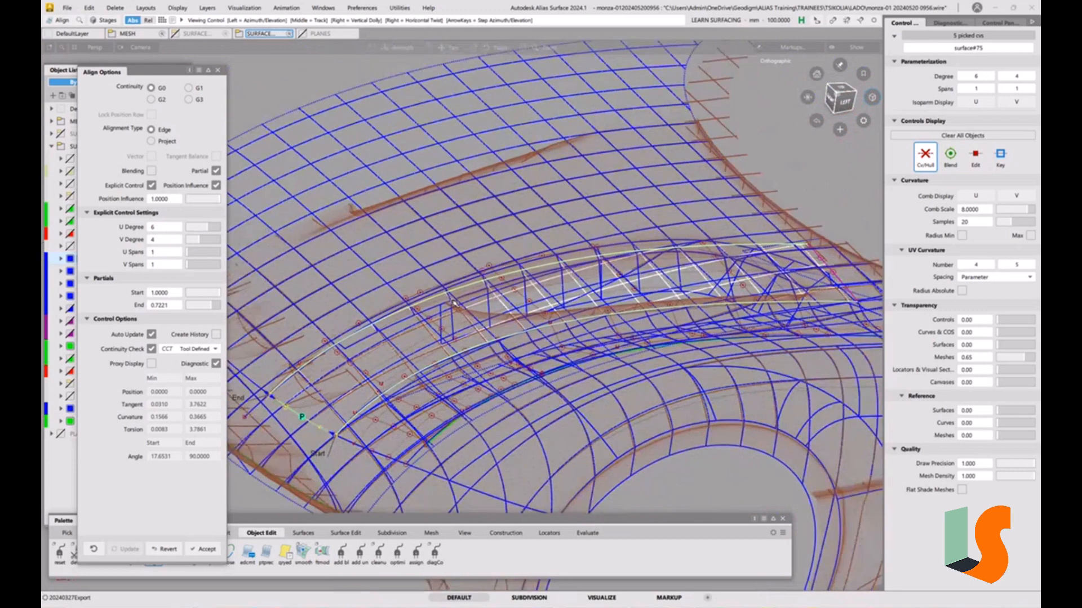
middle_click_drag(433, 289, 438, 275, "alt+shift")
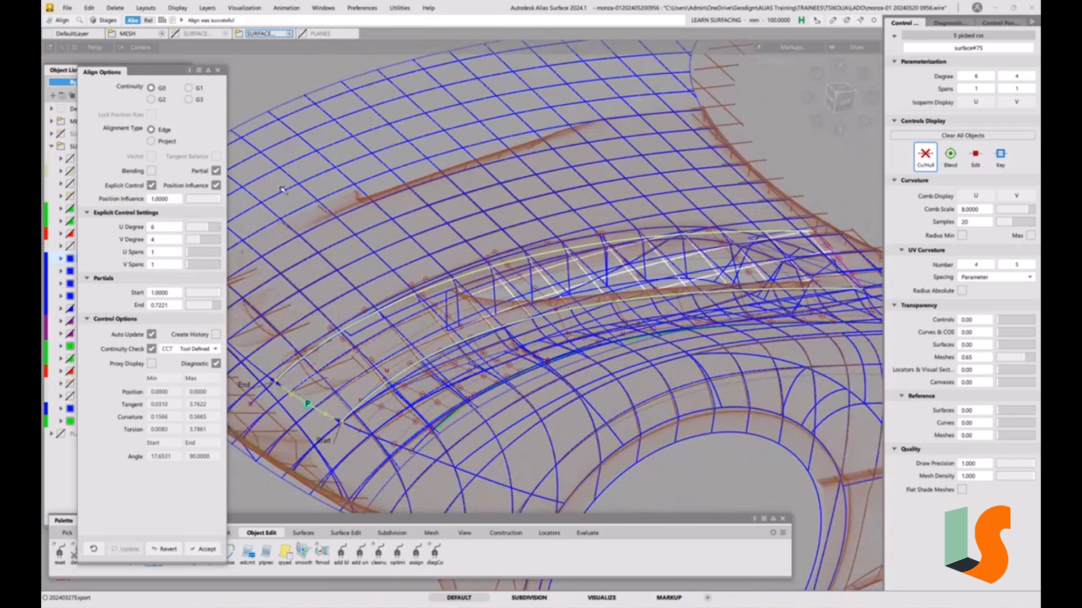
left_click(223, 71)
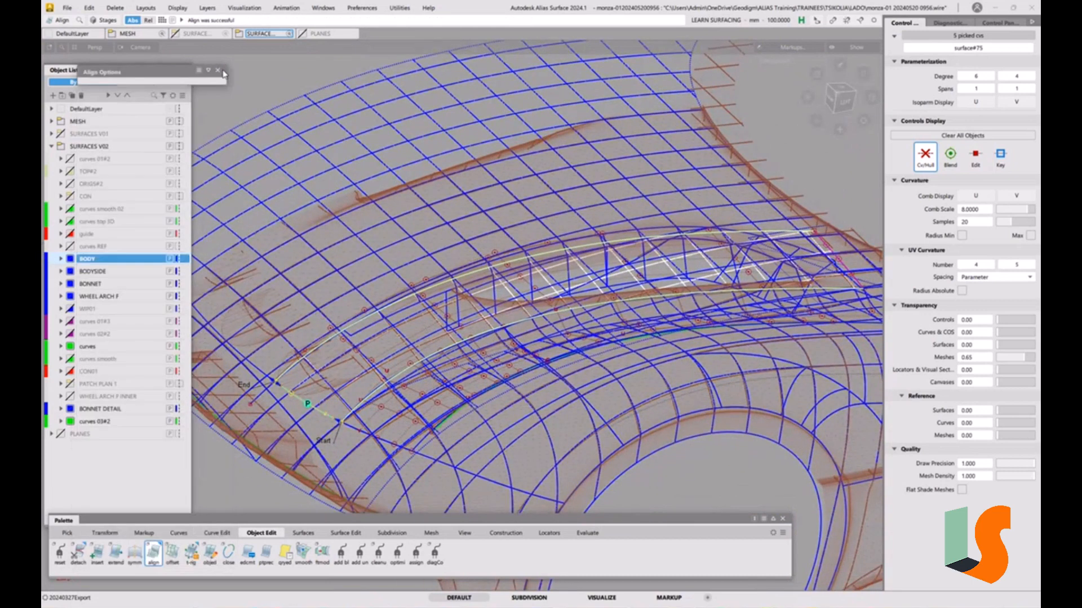
left_click(67, 8)
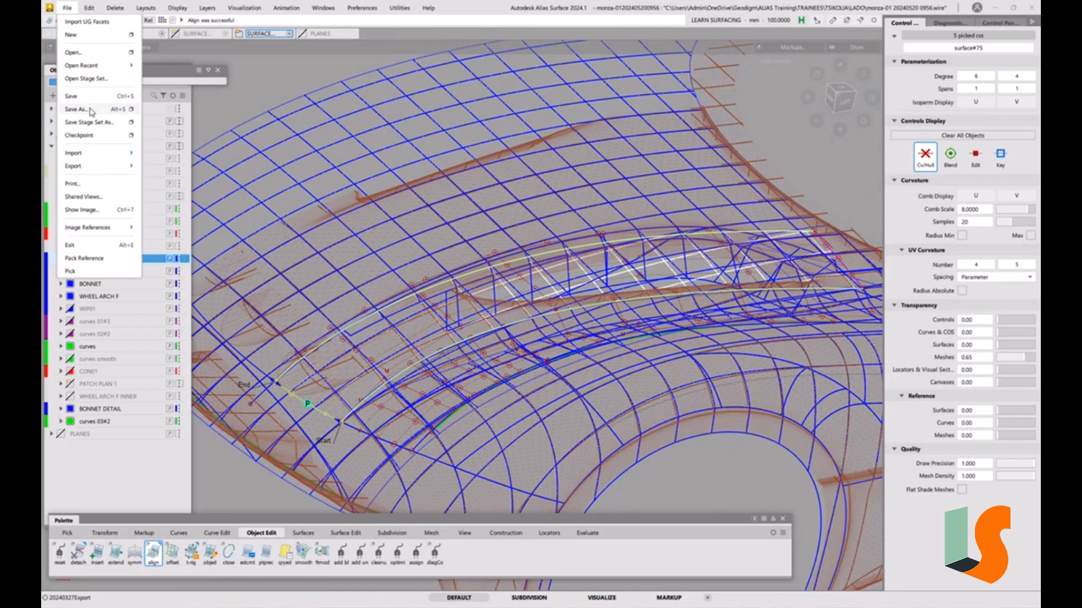
left_click(91, 111)
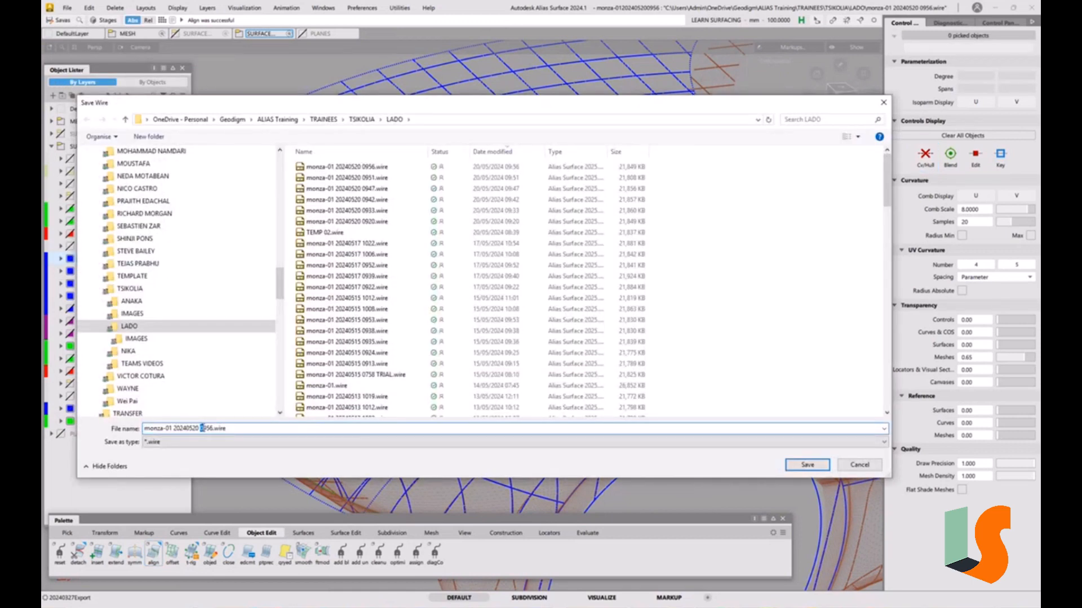
double_click(218, 429)
type("101")
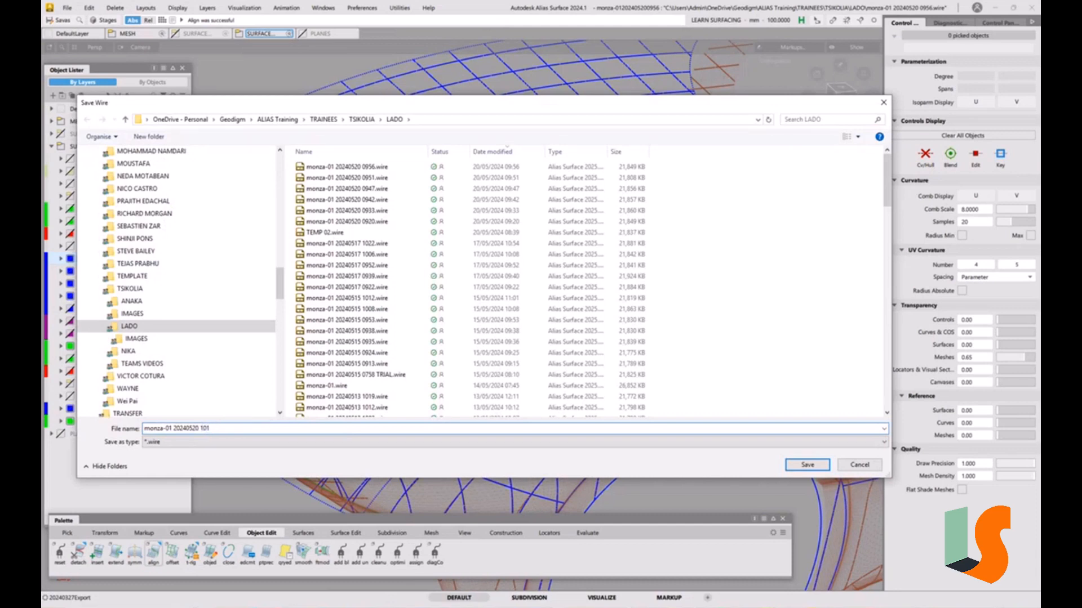